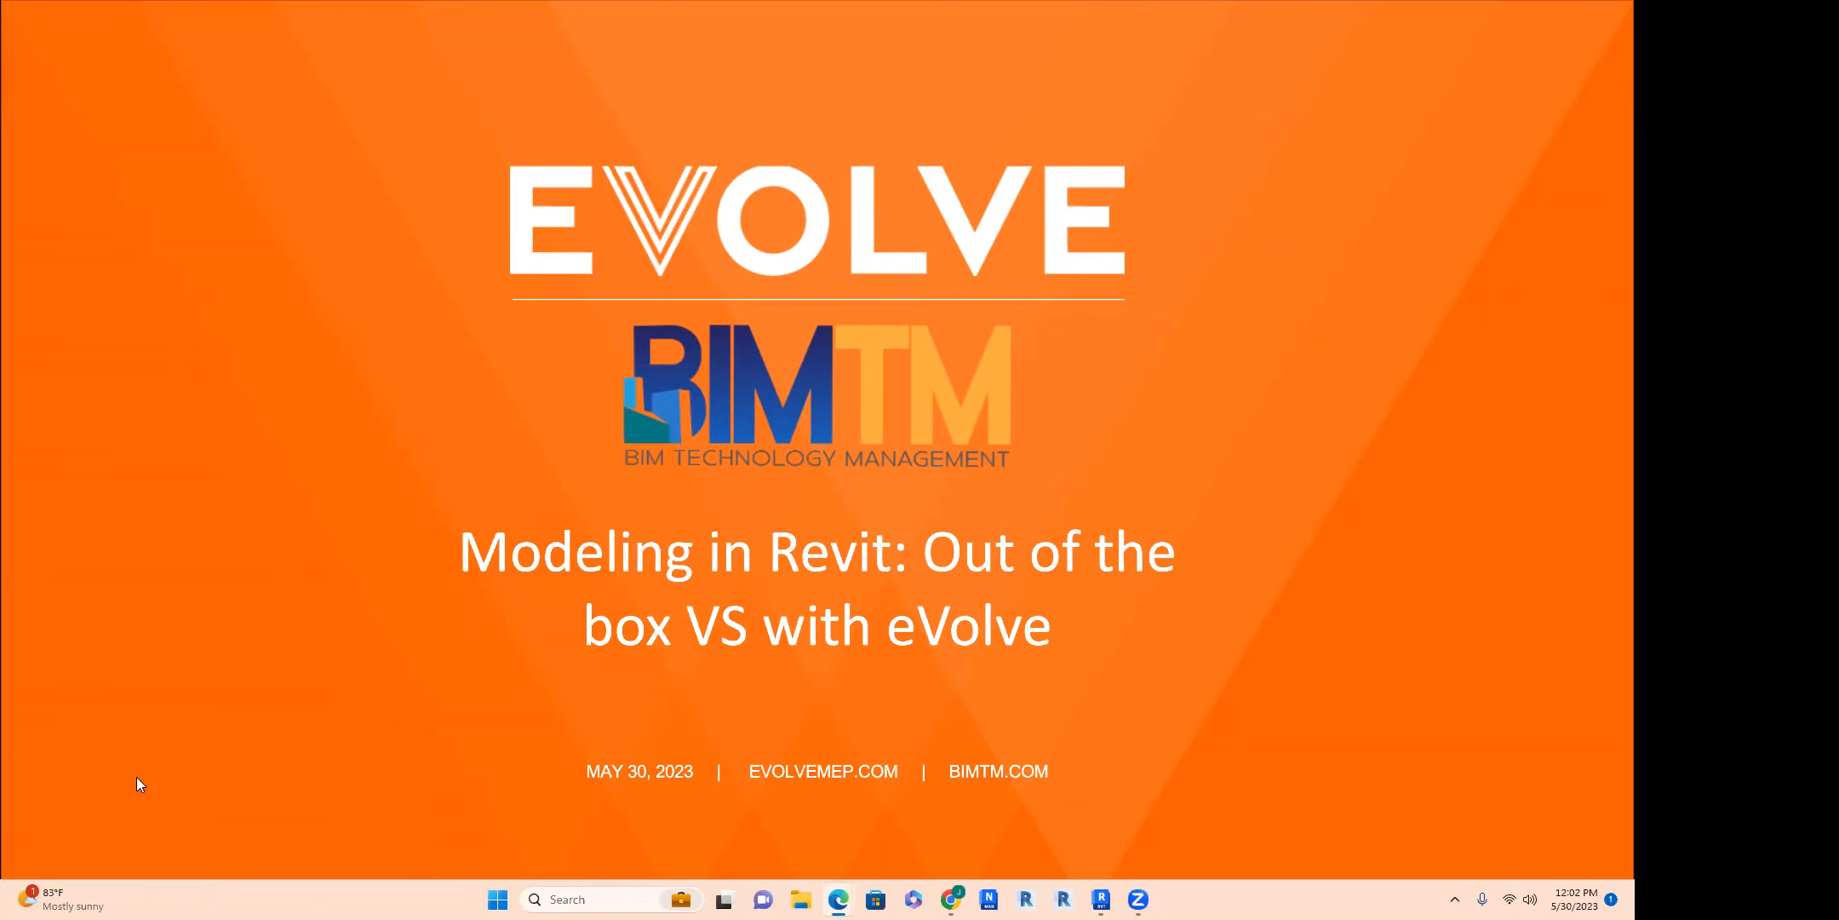
left_click(59, 895)
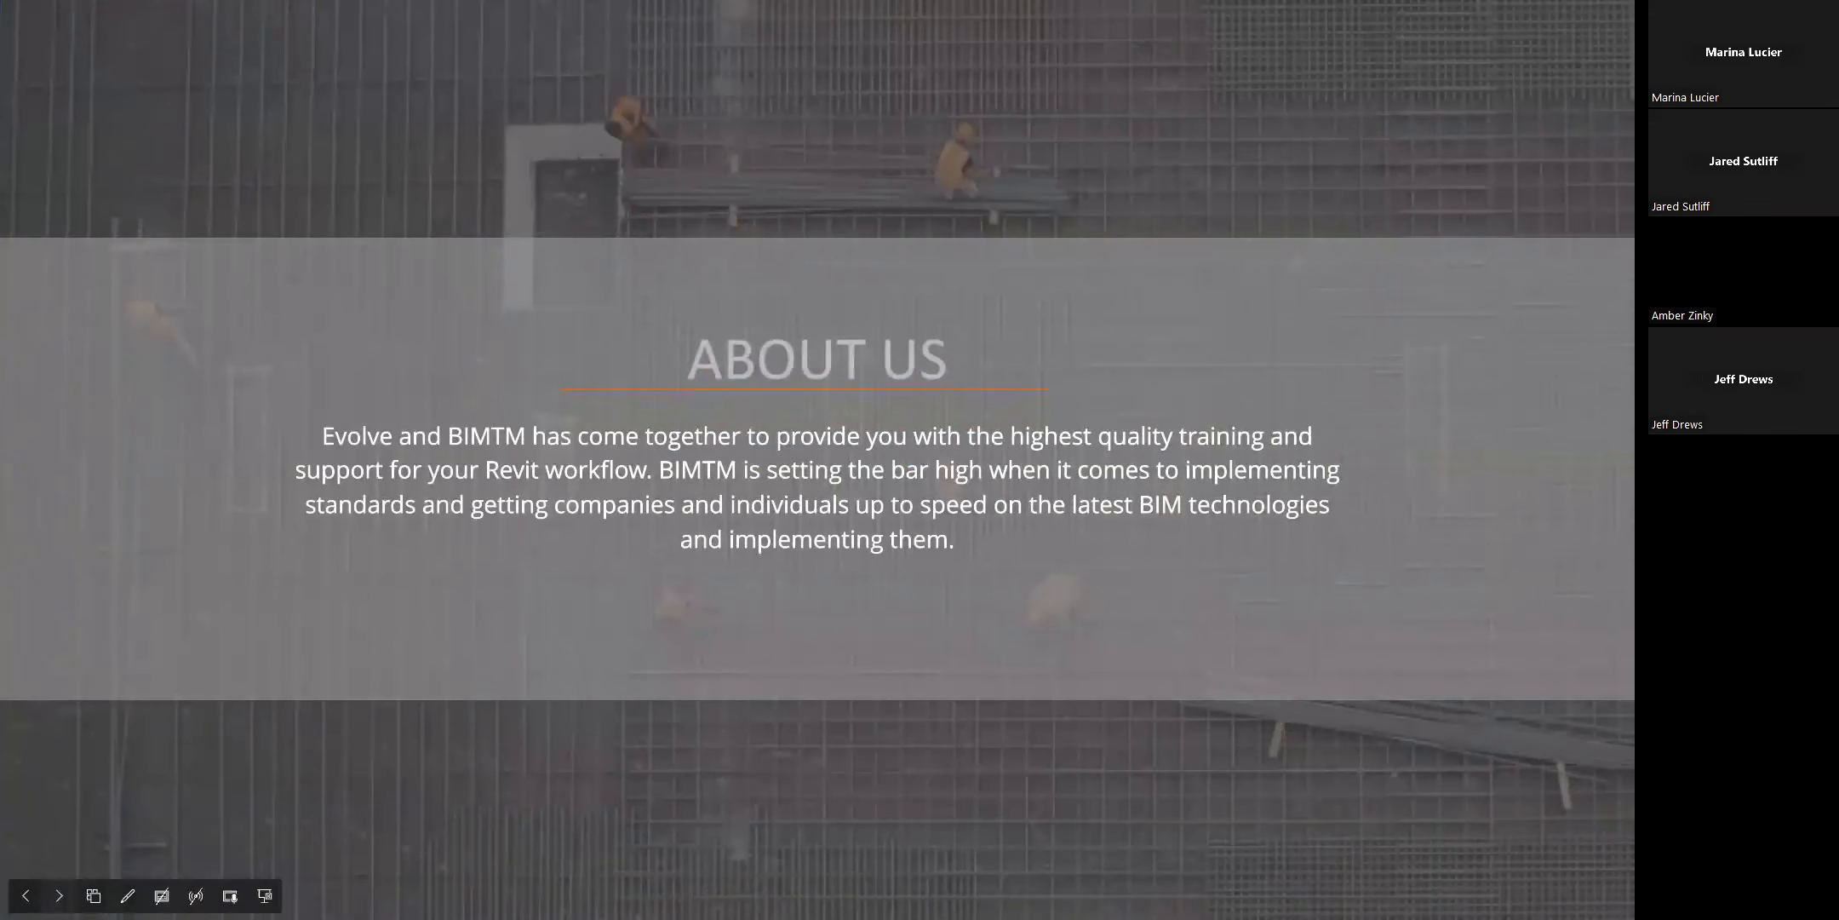
left_click(59, 895)
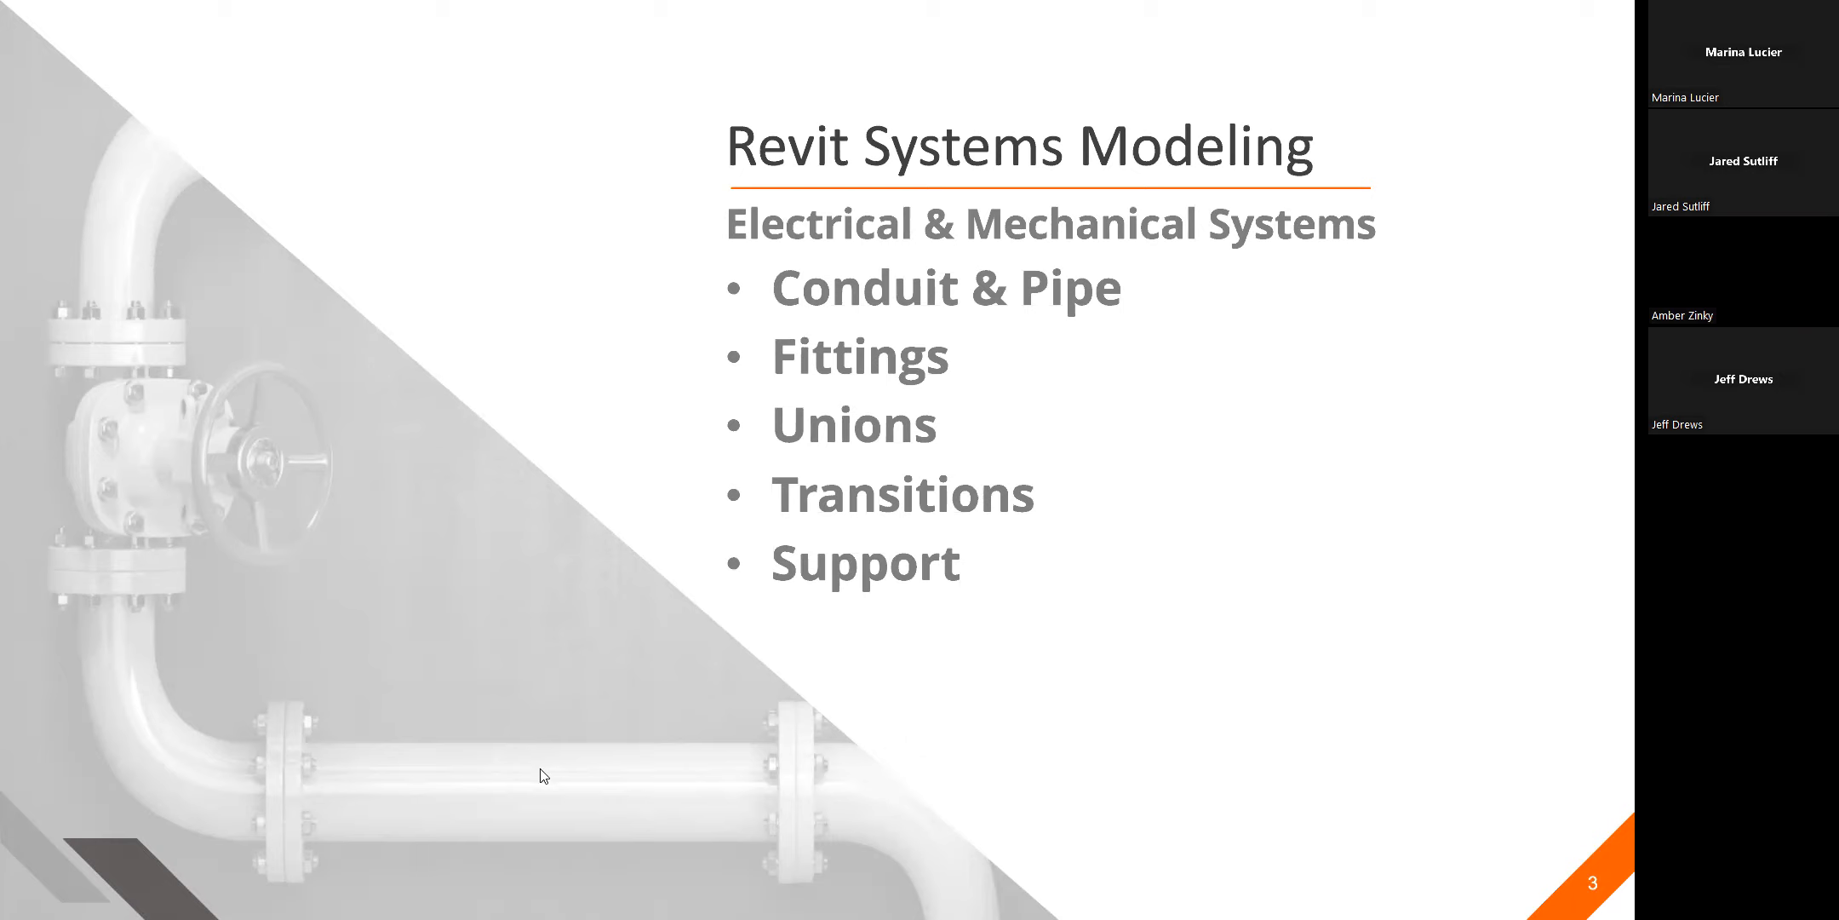
left_click(147, 895)
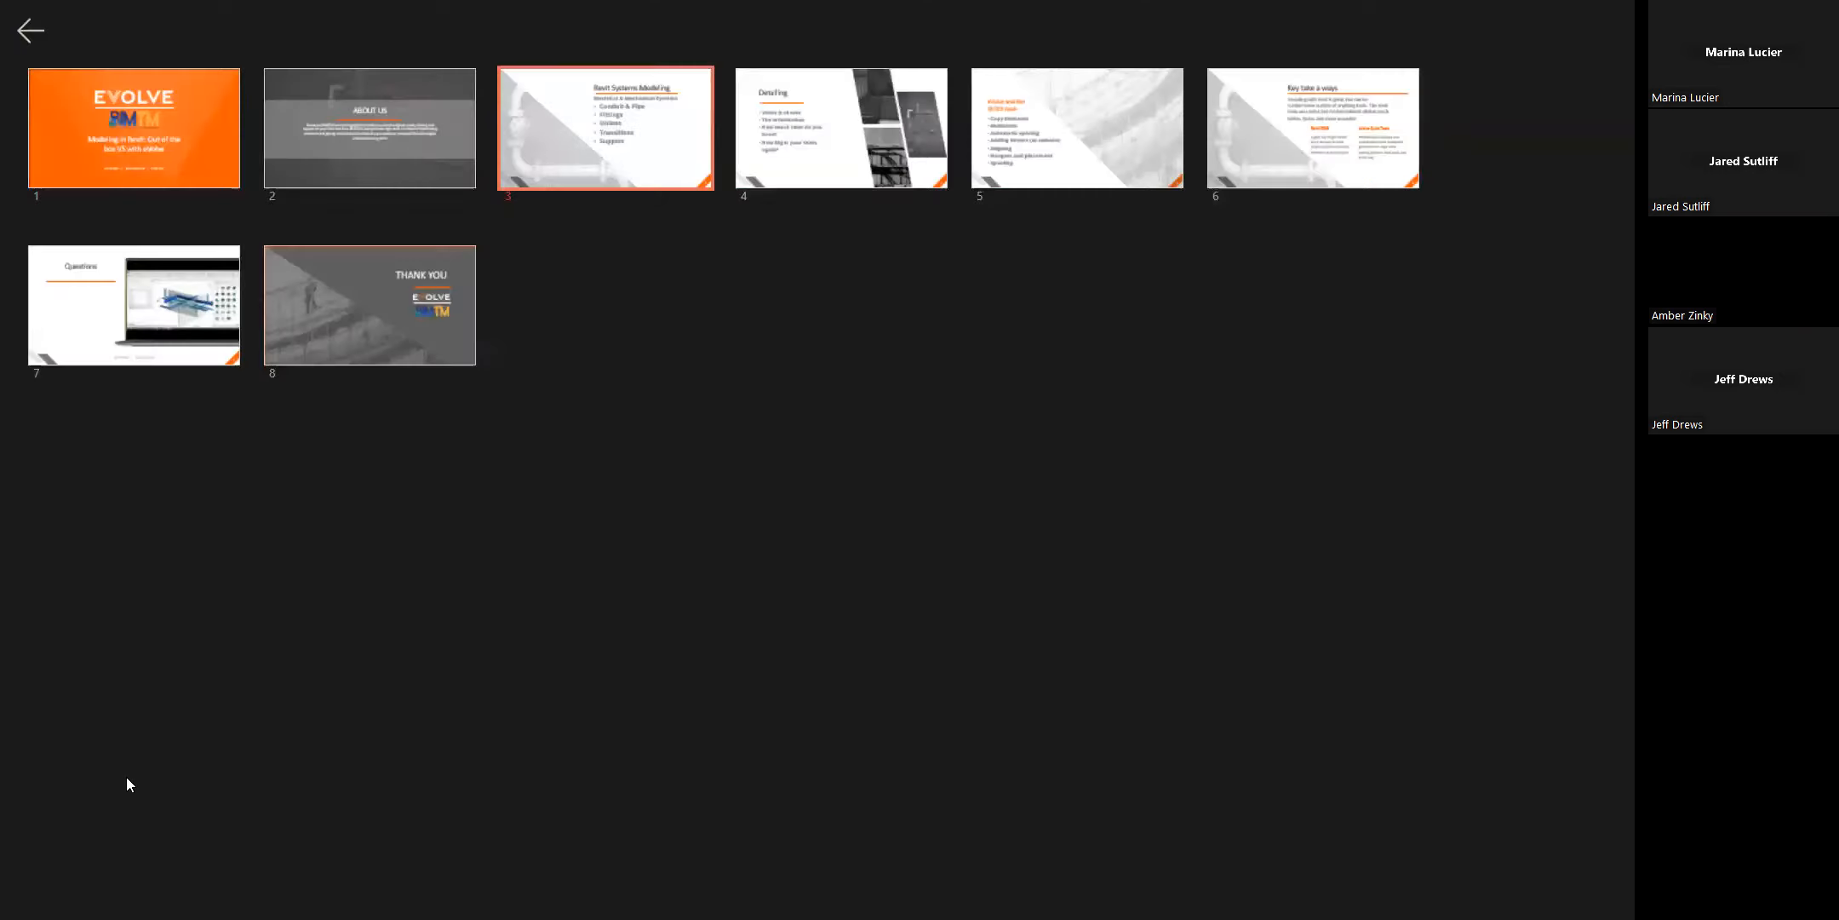
left_click(622, 149)
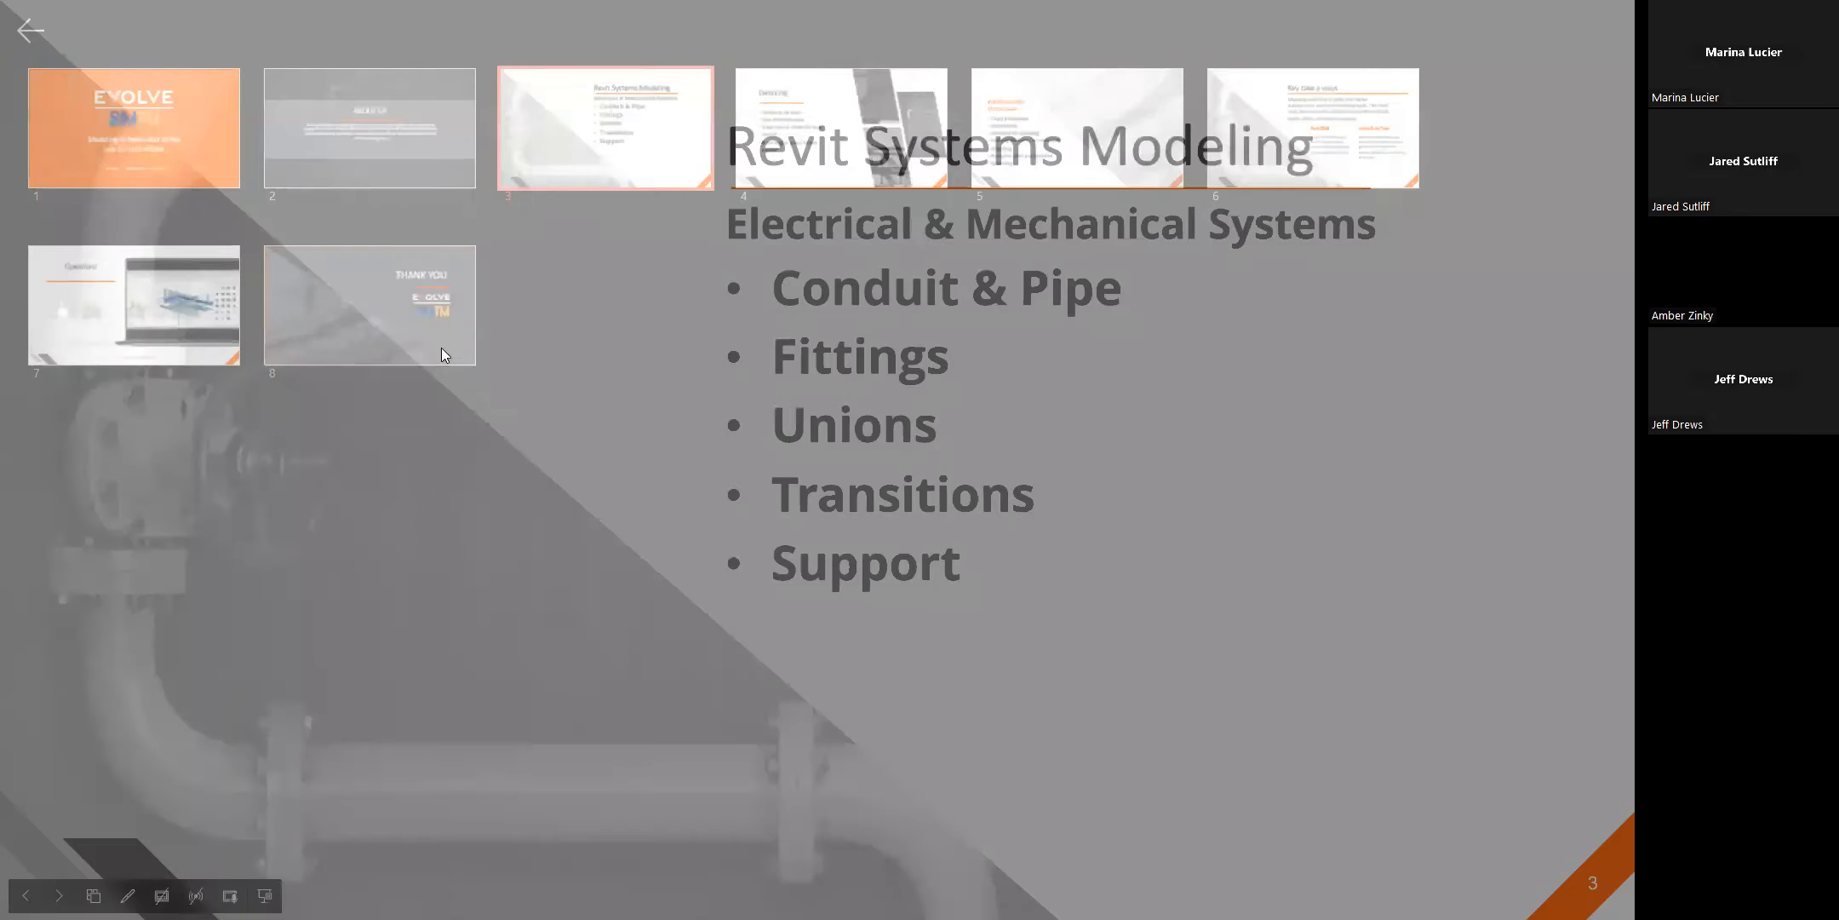
left_click(58, 895)
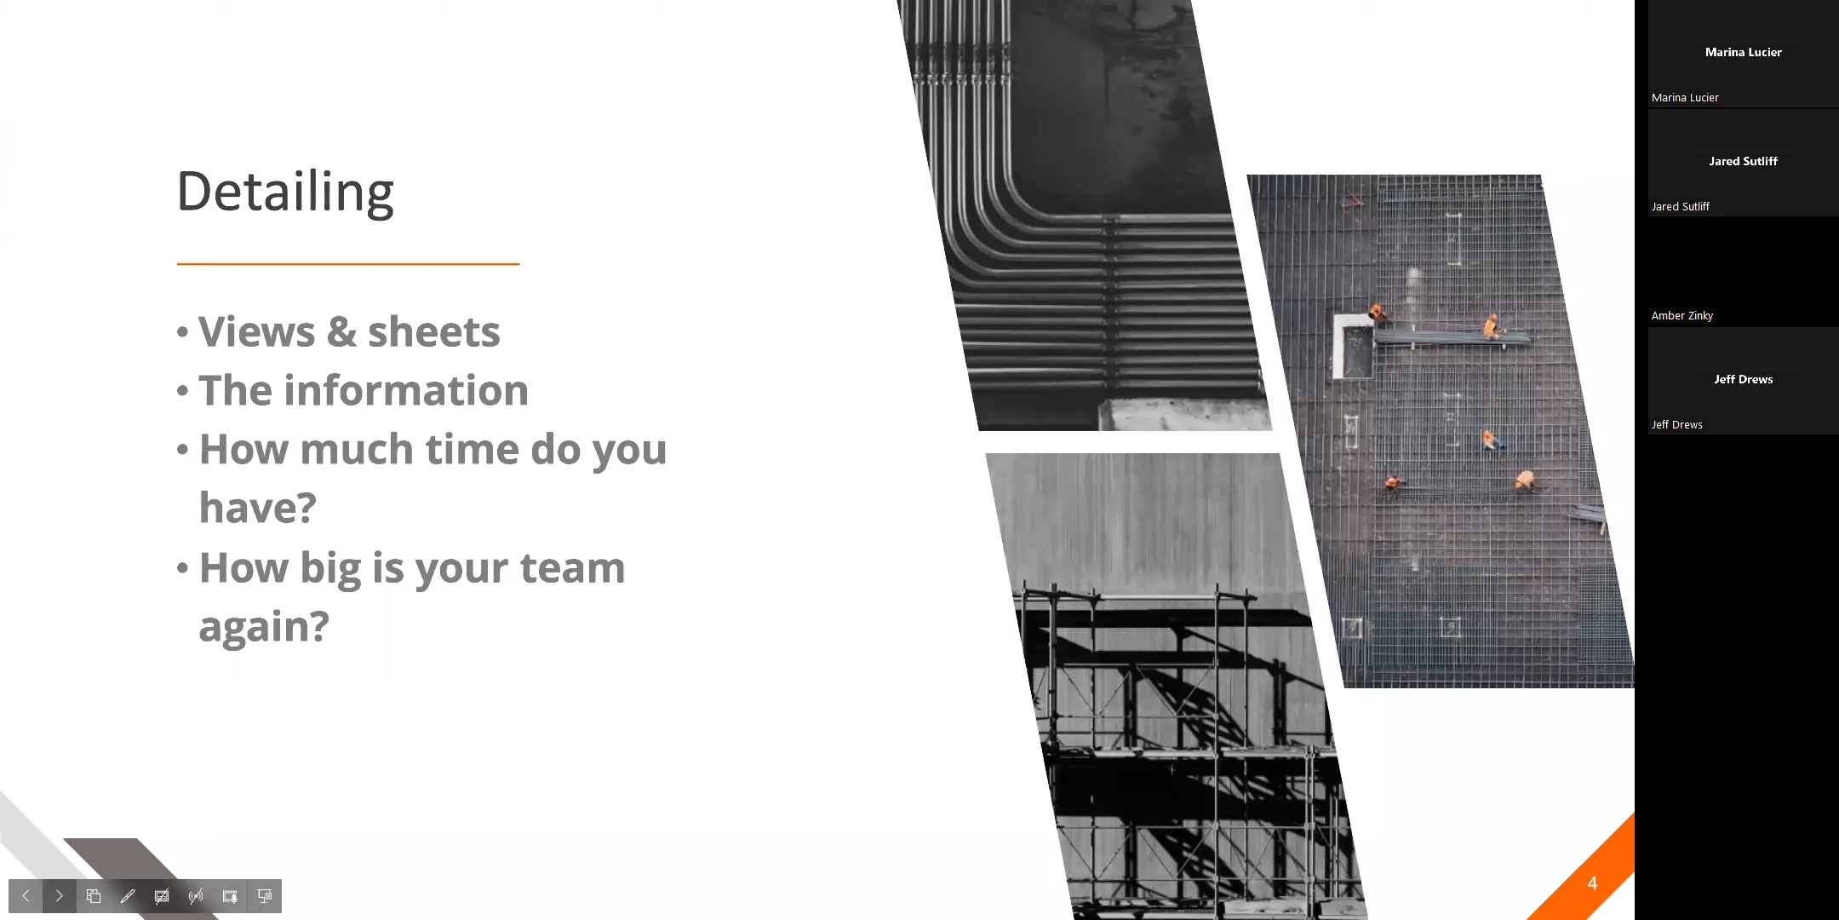
left_click(58, 895)
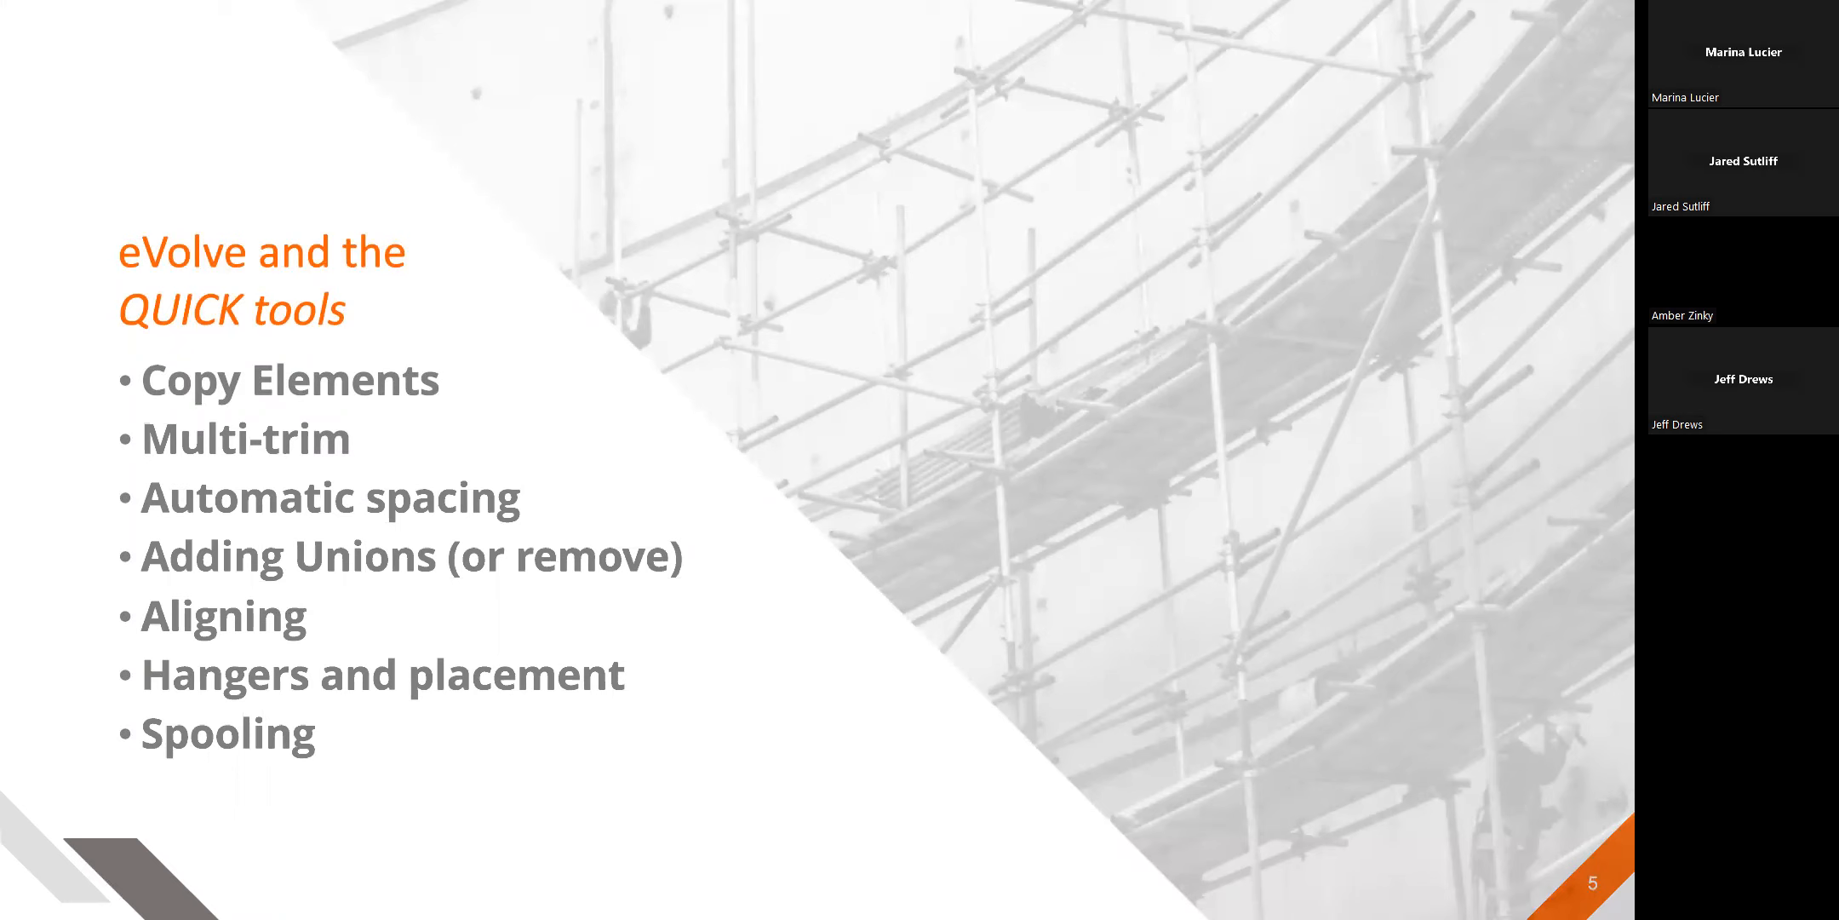
Switch to Revit and start a conduit on the Level 1 floor plan using the Default conduit-with-fittings type.
key("alt+Tab")
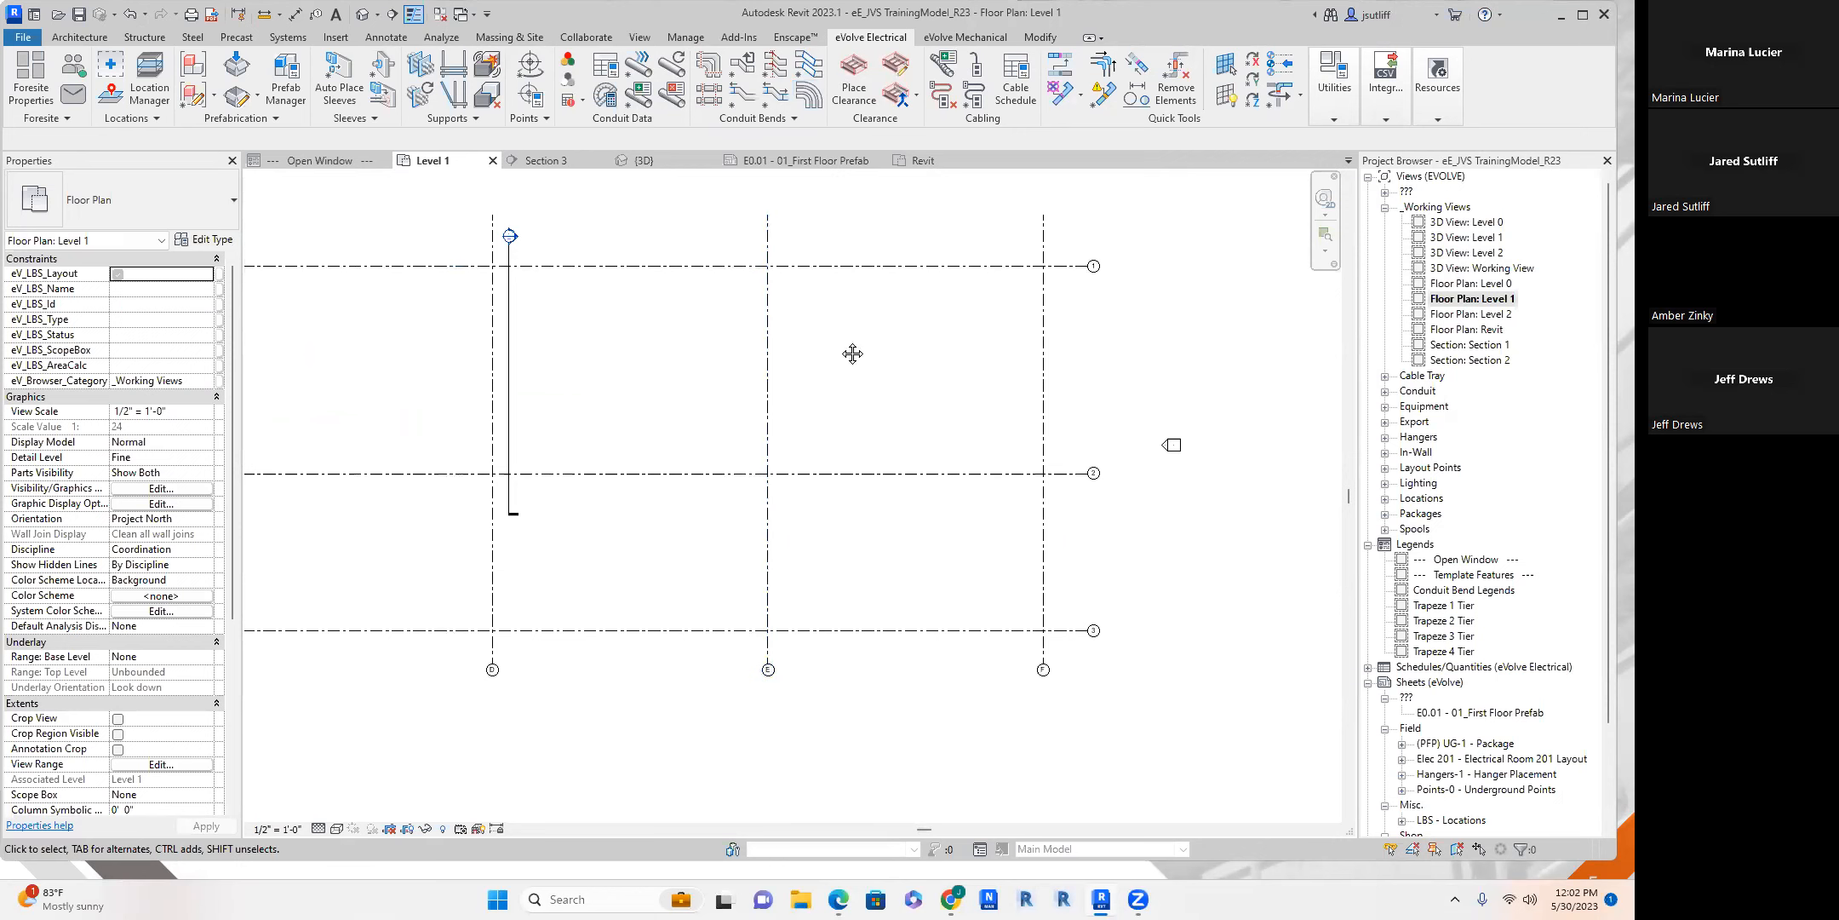
scroll(659, 397, "up", 2)
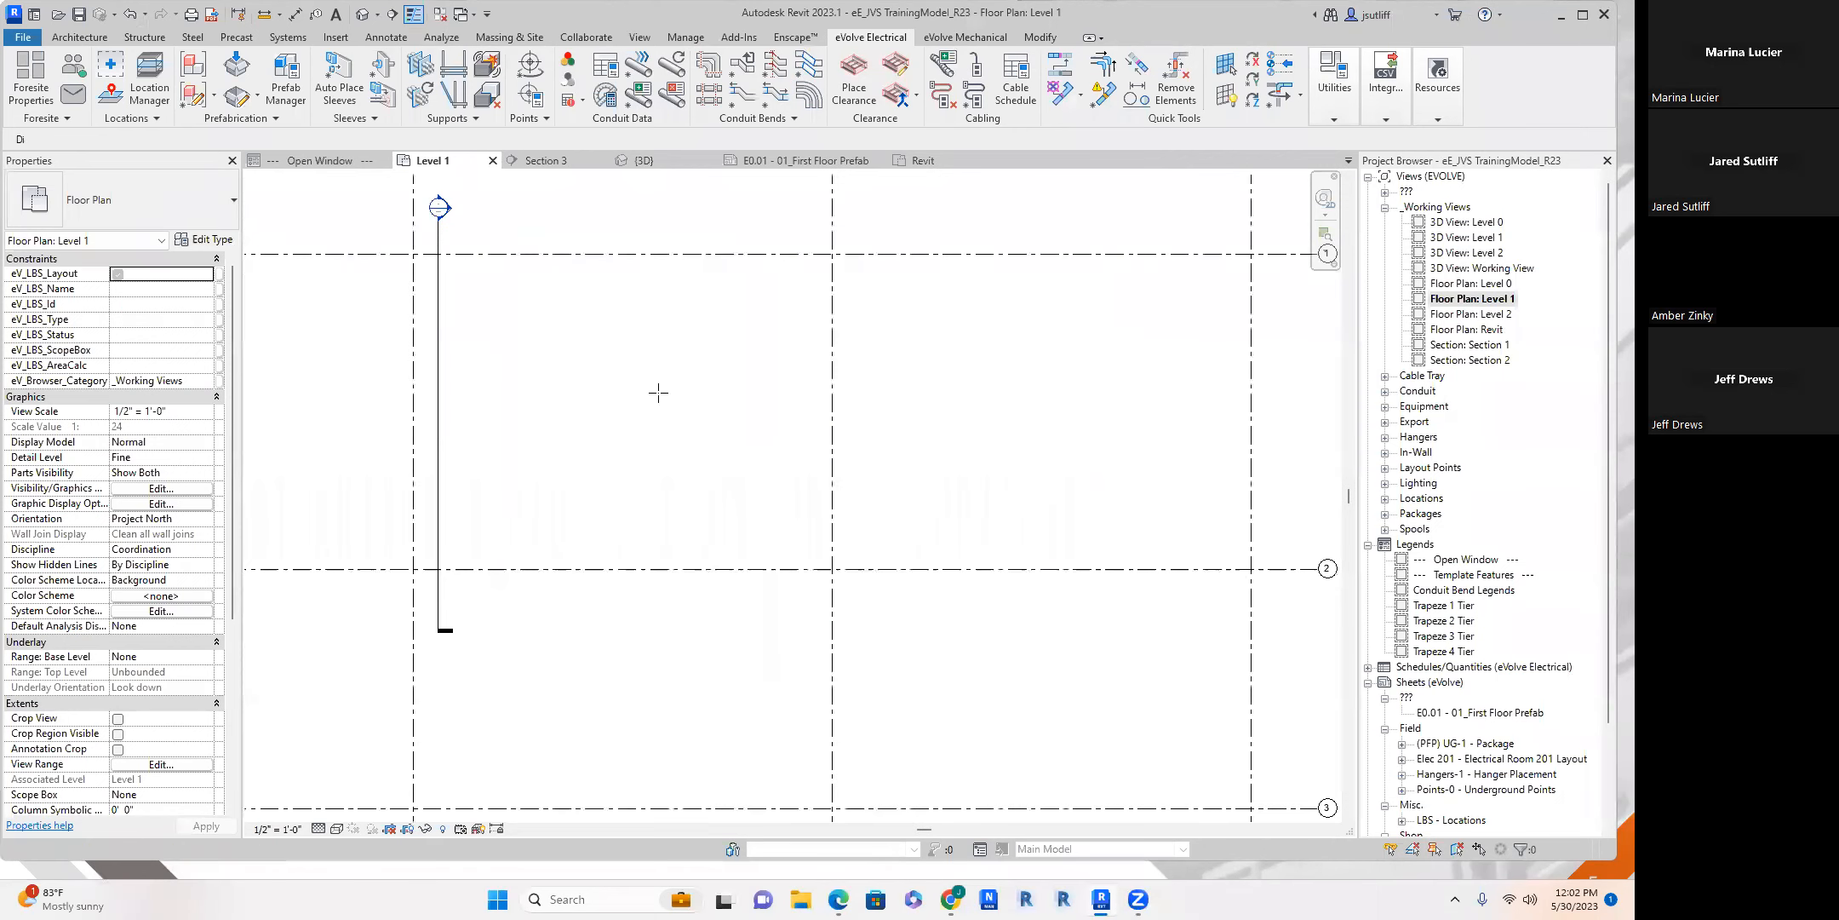
key("c")
key("n")
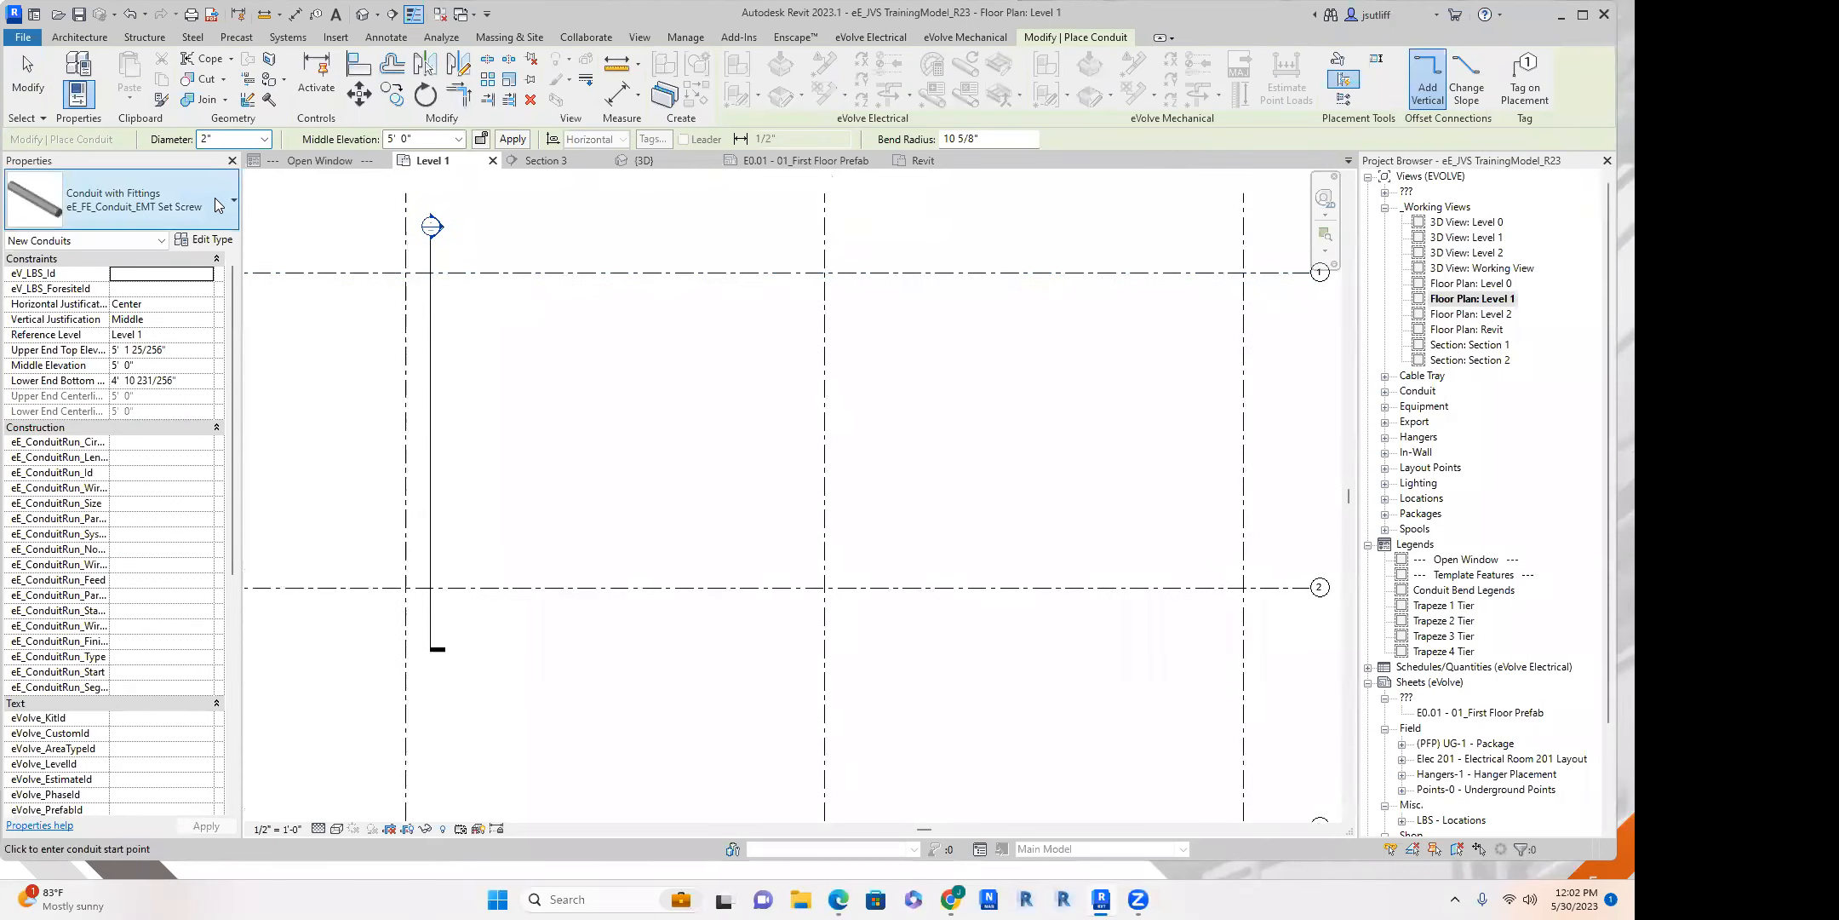
left_click(213, 197)
scroll(156, 334, "up", 3)
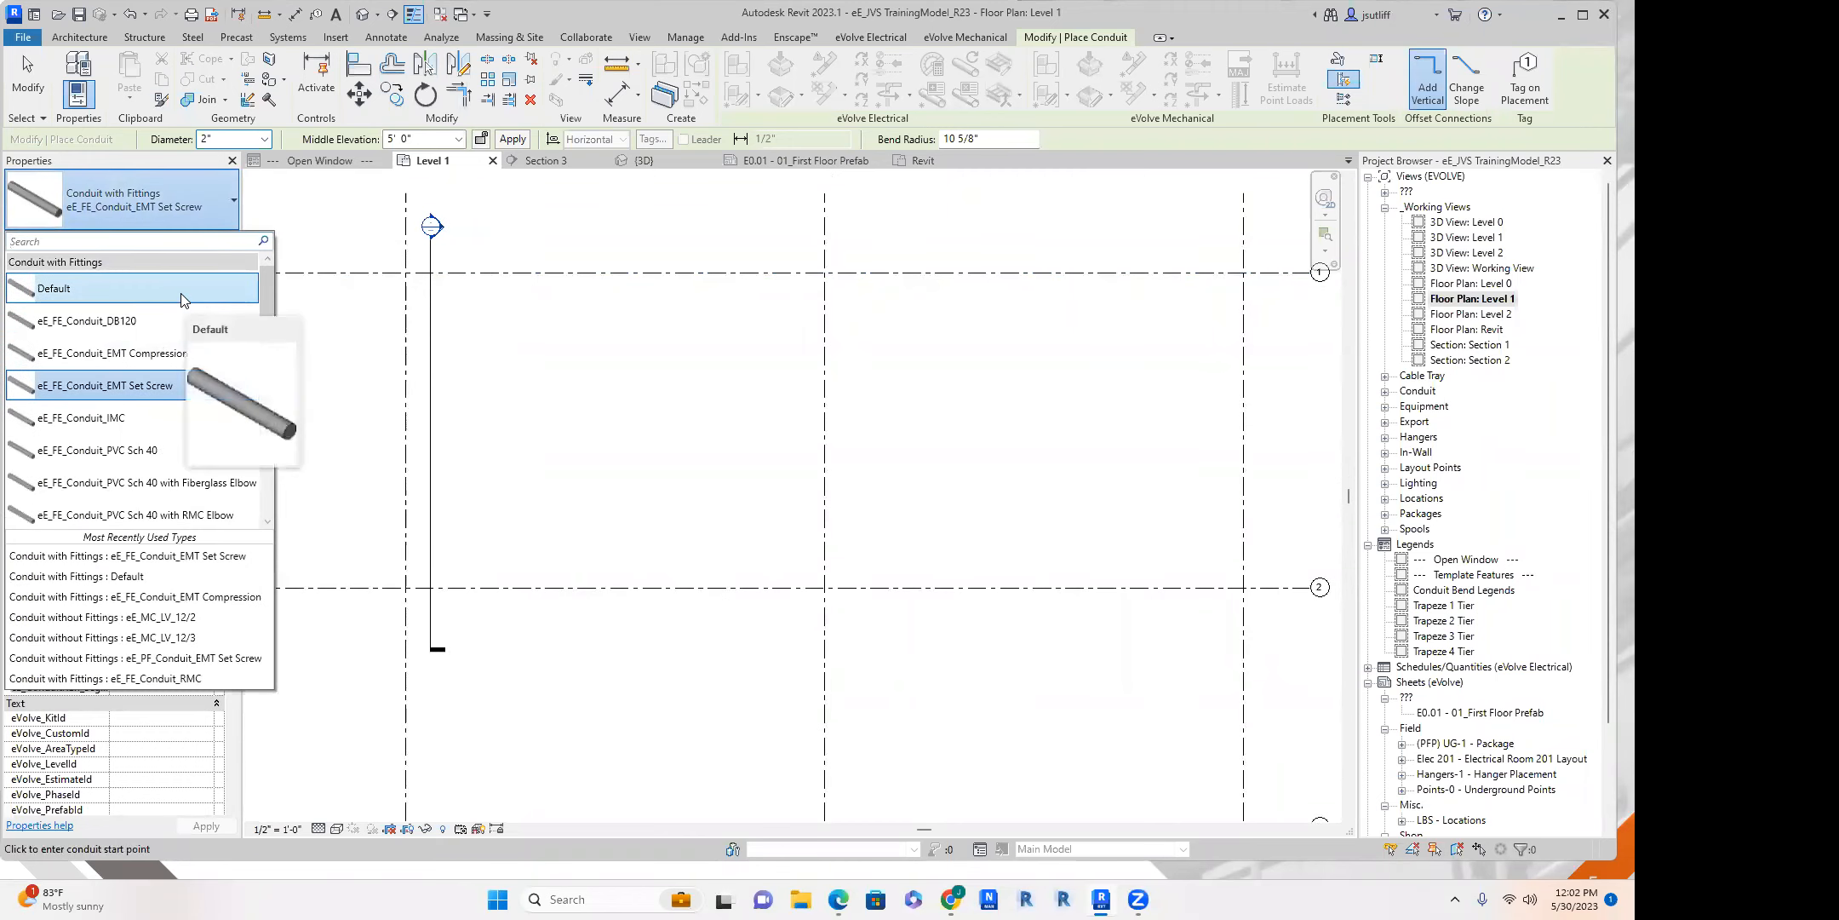
scroll(149, 357, "down", 2)
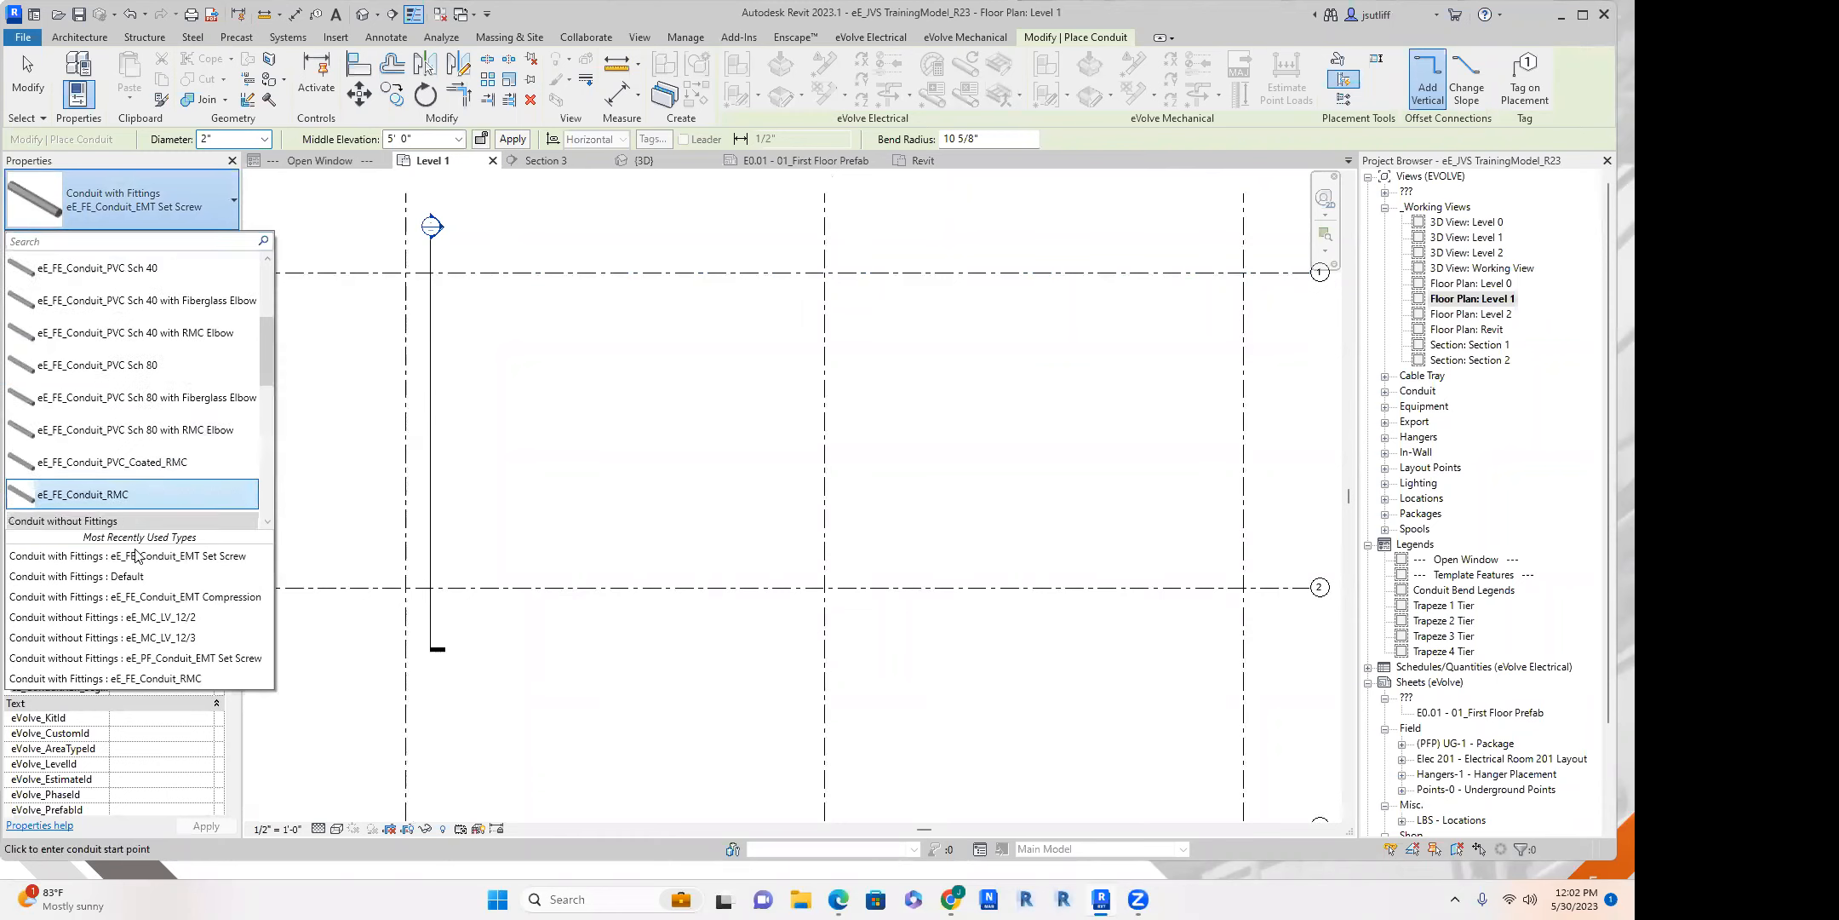
scroll(120, 408, "up", 2)
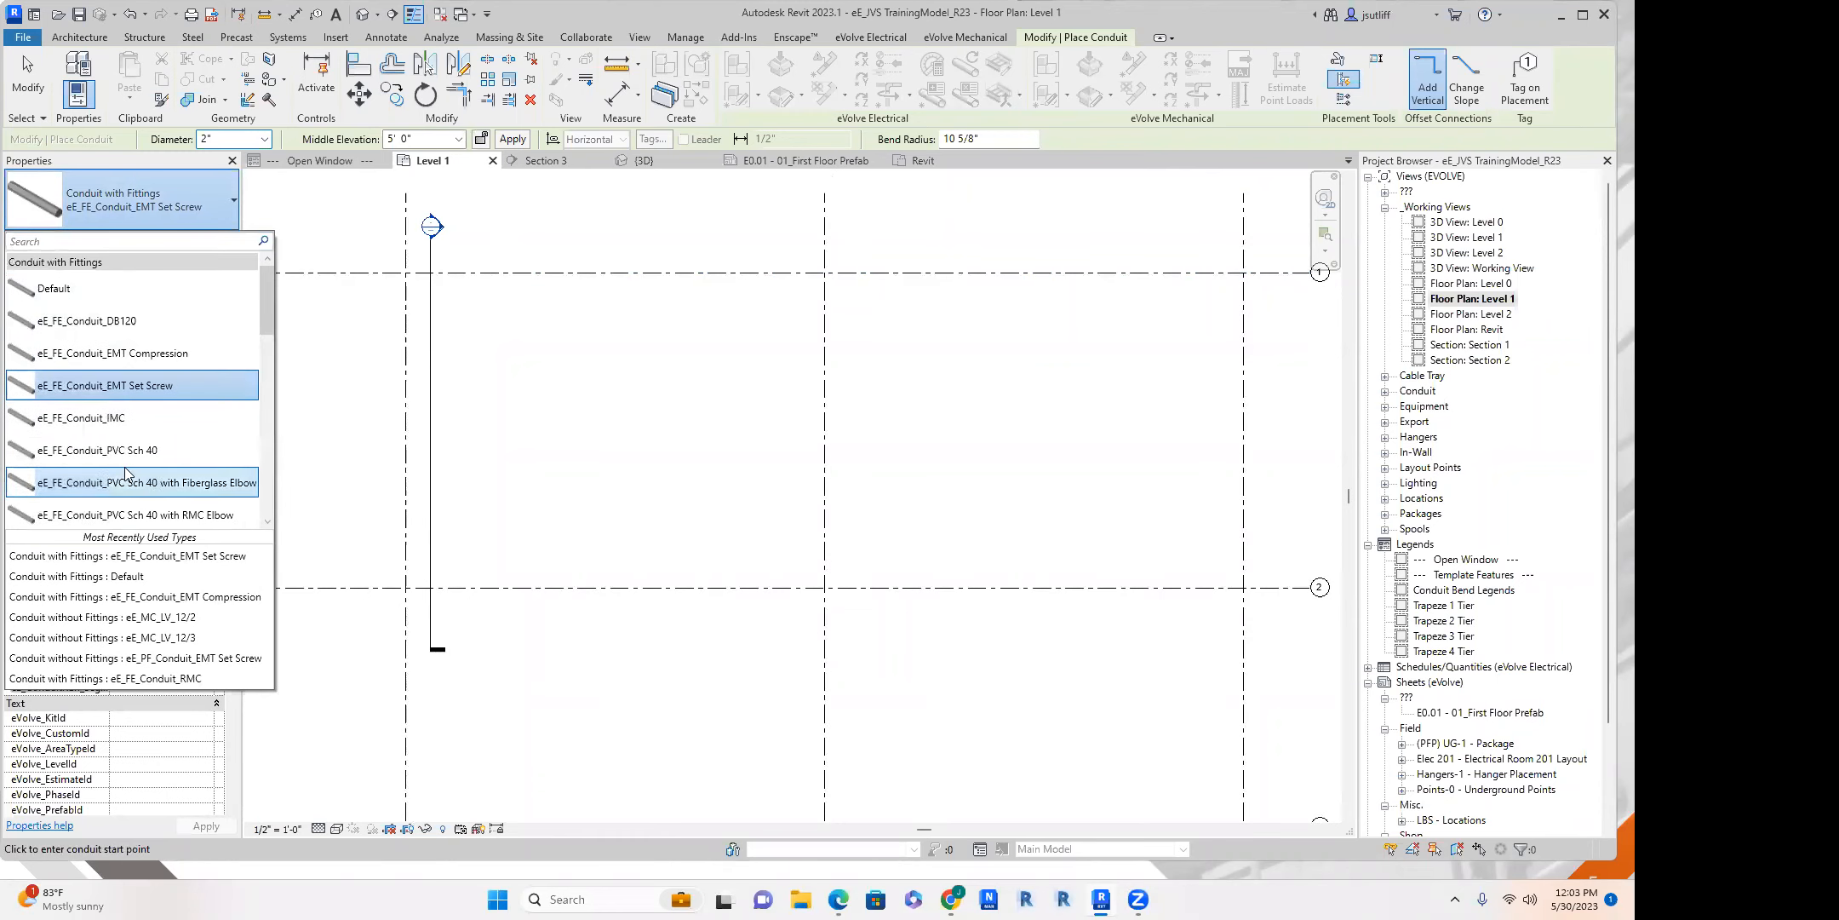
left_click(84, 289)
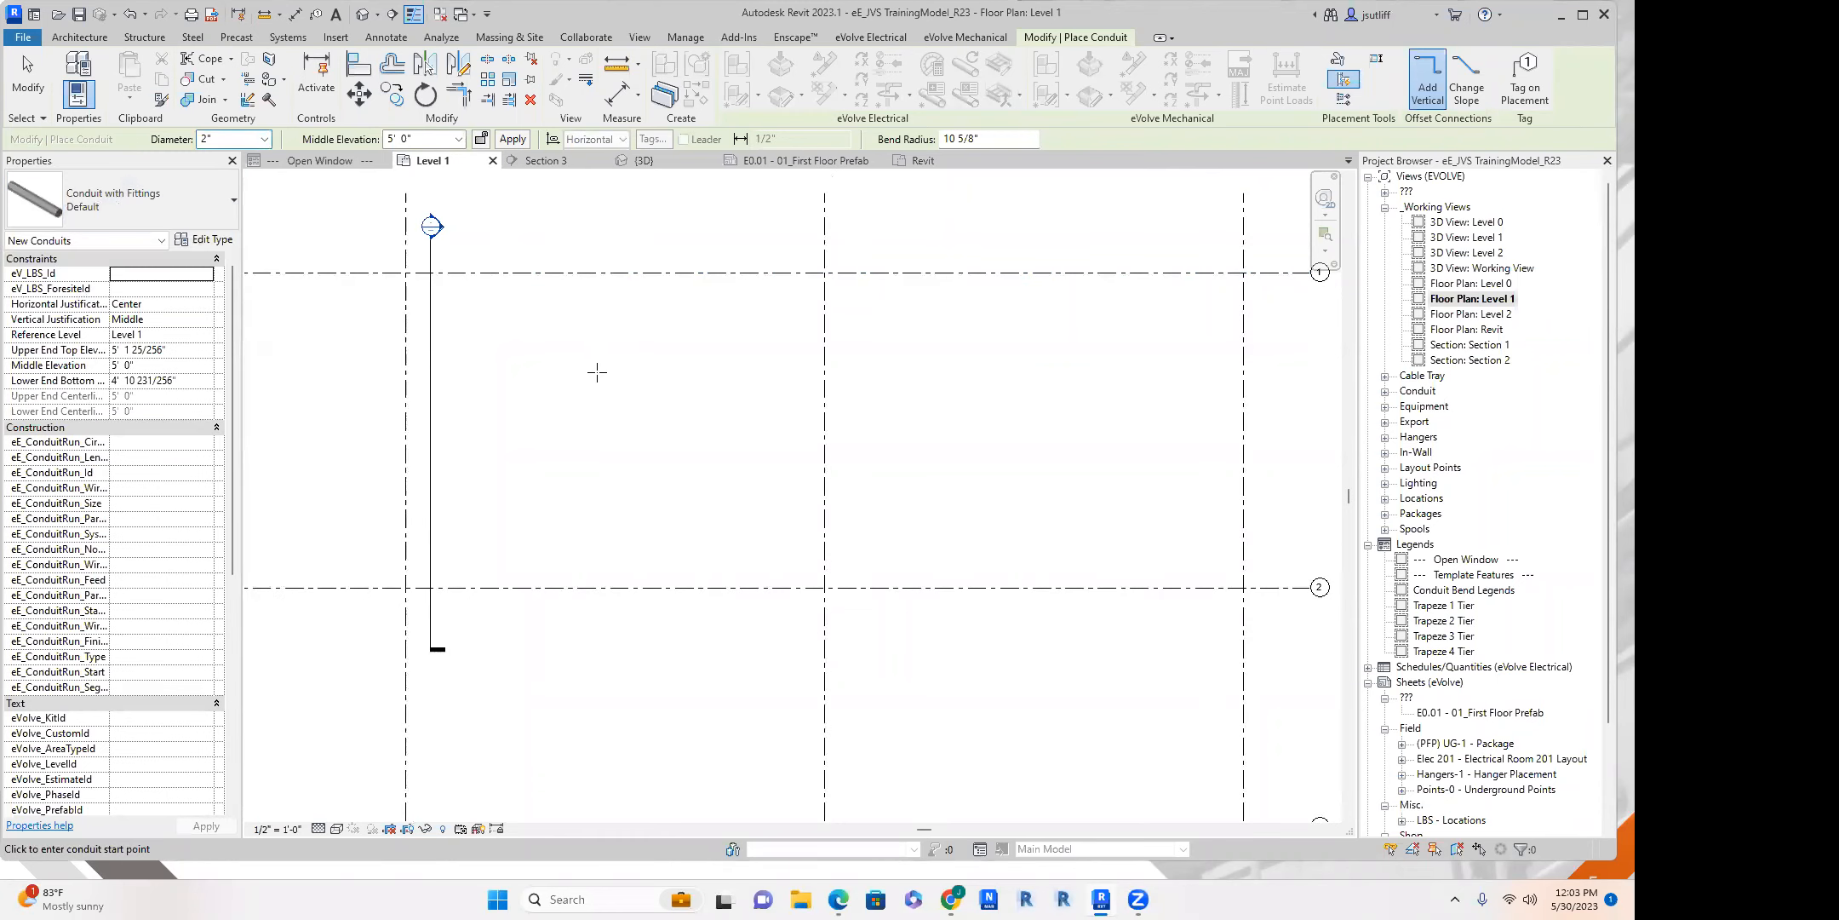
Draw a Z-shaped 2" conduit run at 5' 0" elevation between grid lines 1 and 2, with two horizontal legs and a vertical leg.
middle_click_drag(597, 372, 602, 378)
left_click(464, 320)
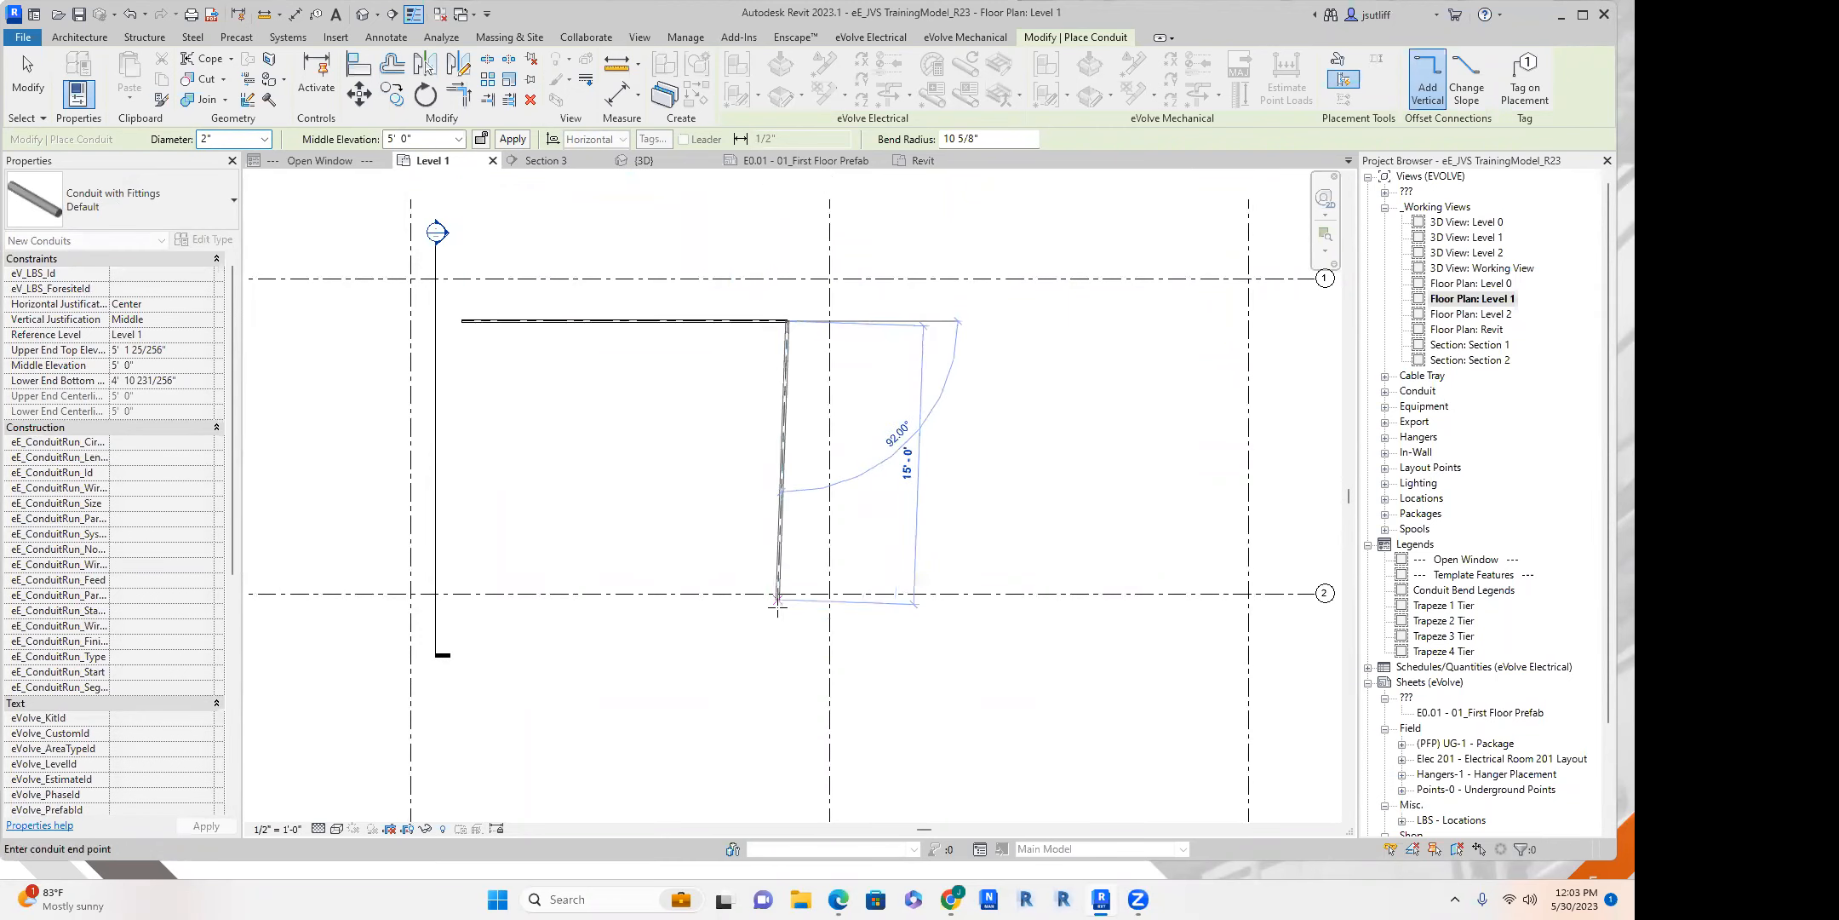
left_click(788, 571)
left_click(1150, 572)
key("Escape")
key("Escape")
middle_click_drag(611, 412, 593, 417)
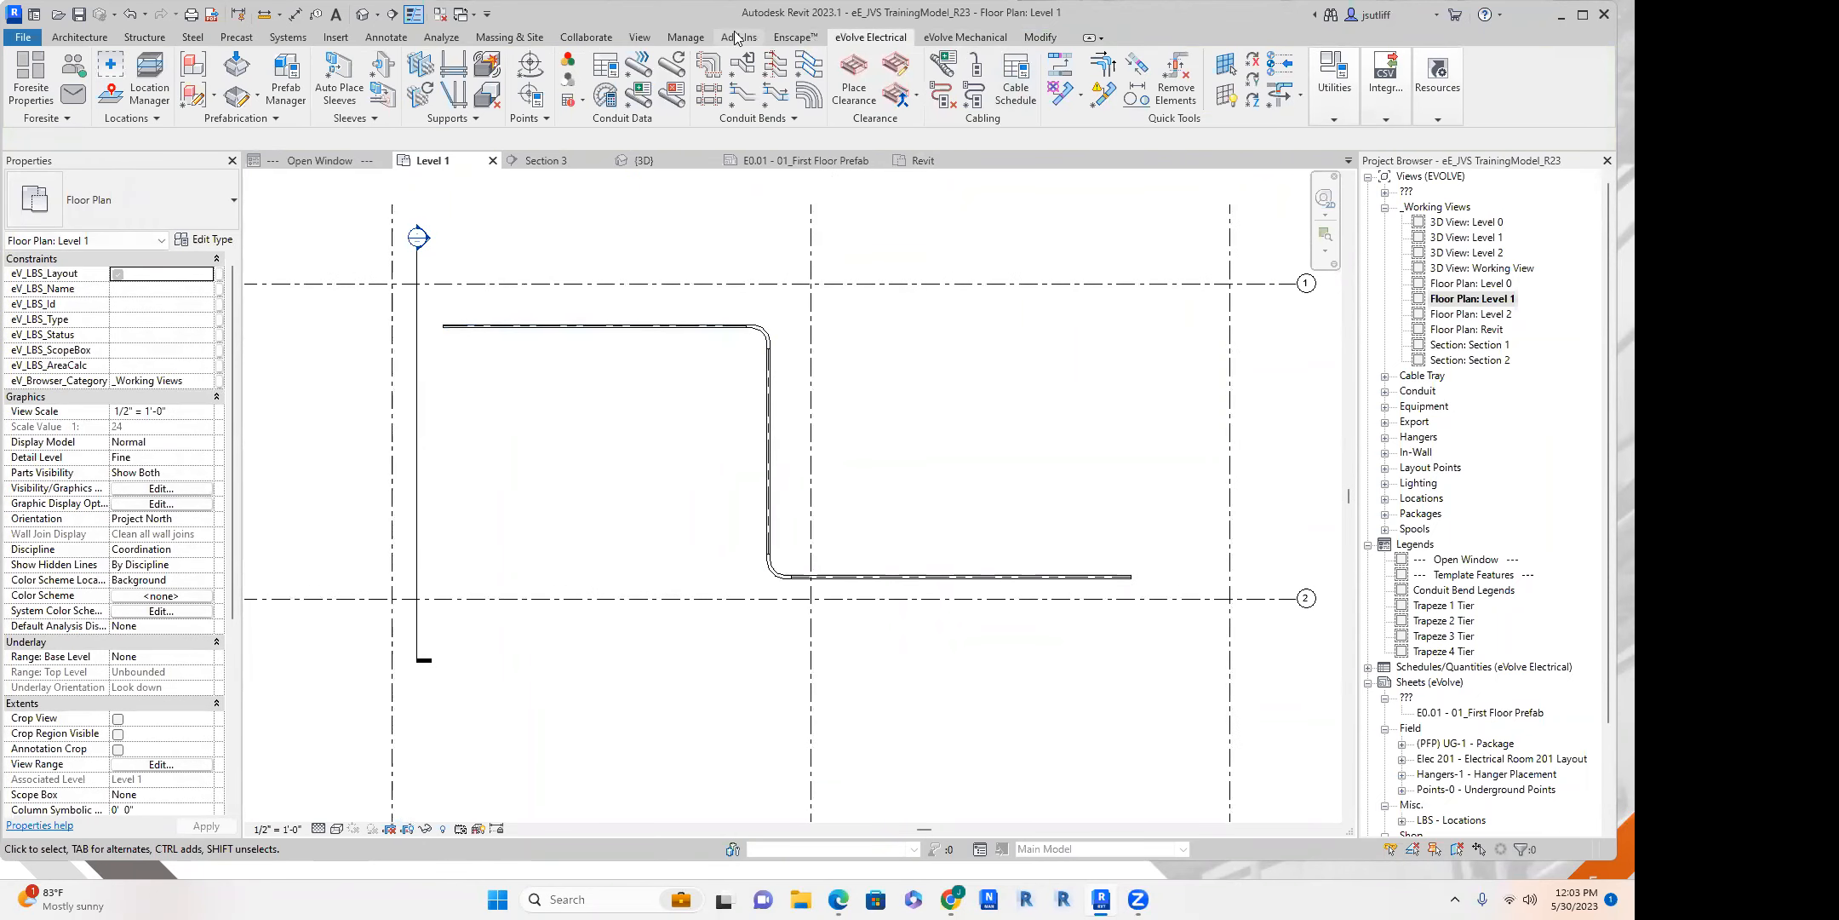
Create parallel conduits beside the vertical leg on its inner side, using Same Bend Radius, horizontal number 6 and offset 0' 6".
left_click(287, 37)
left_click(1242, 76)
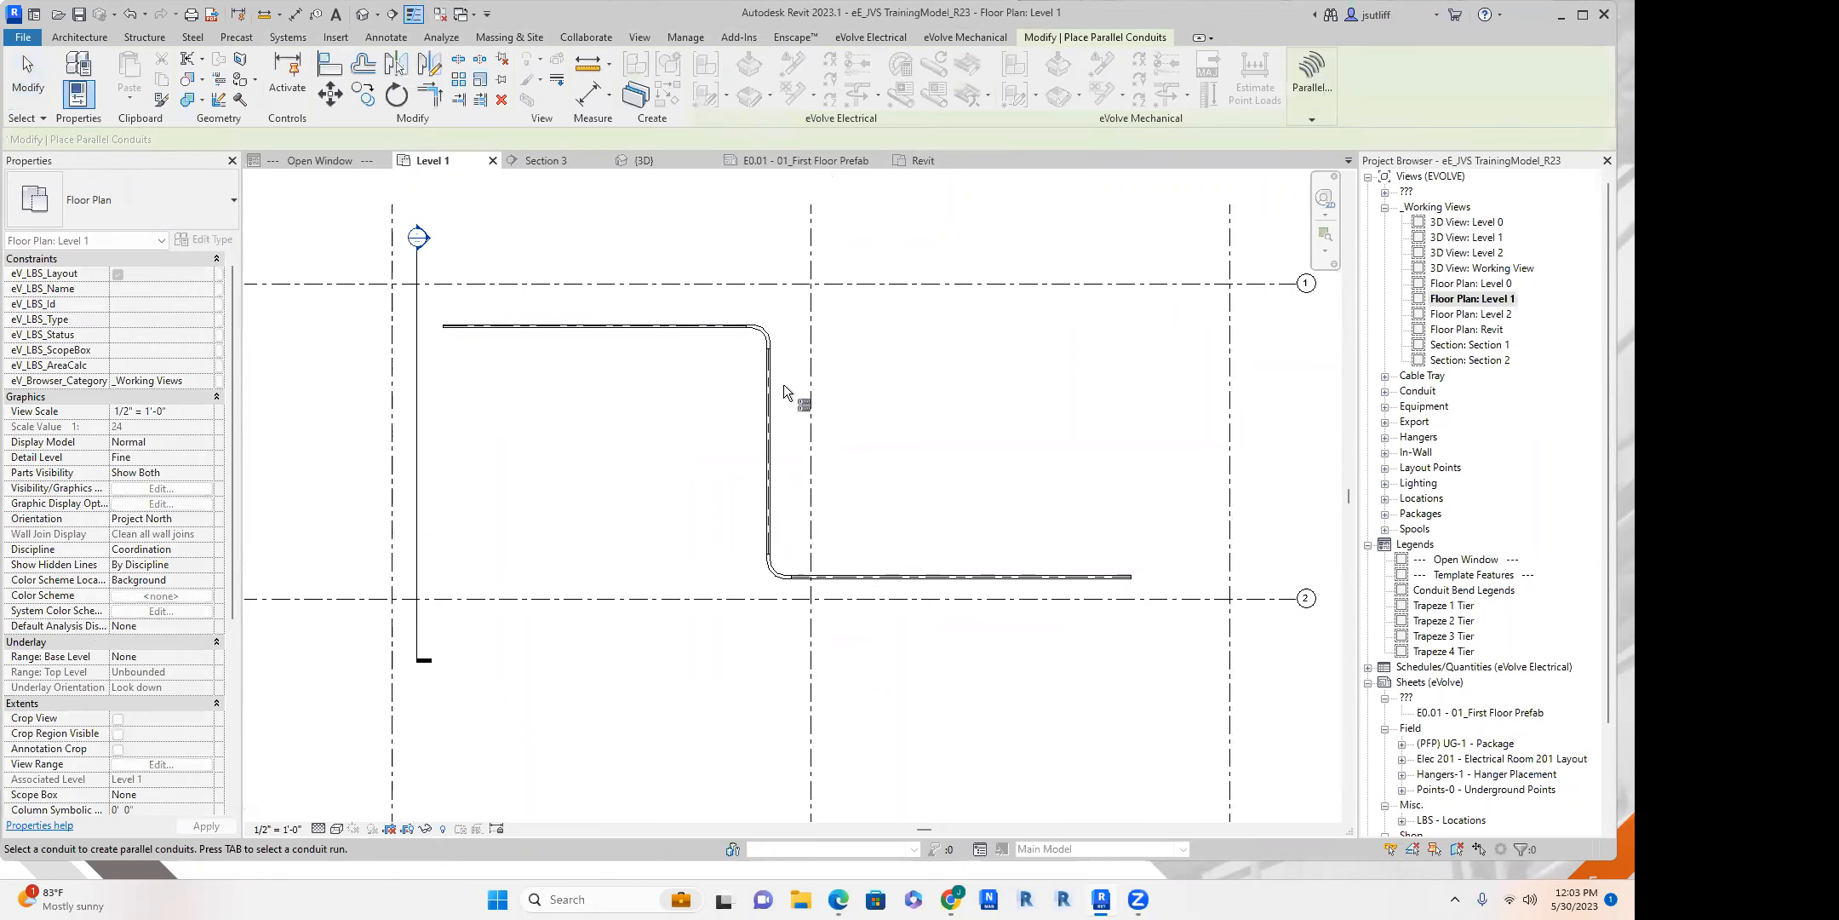
left_click(1311, 85)
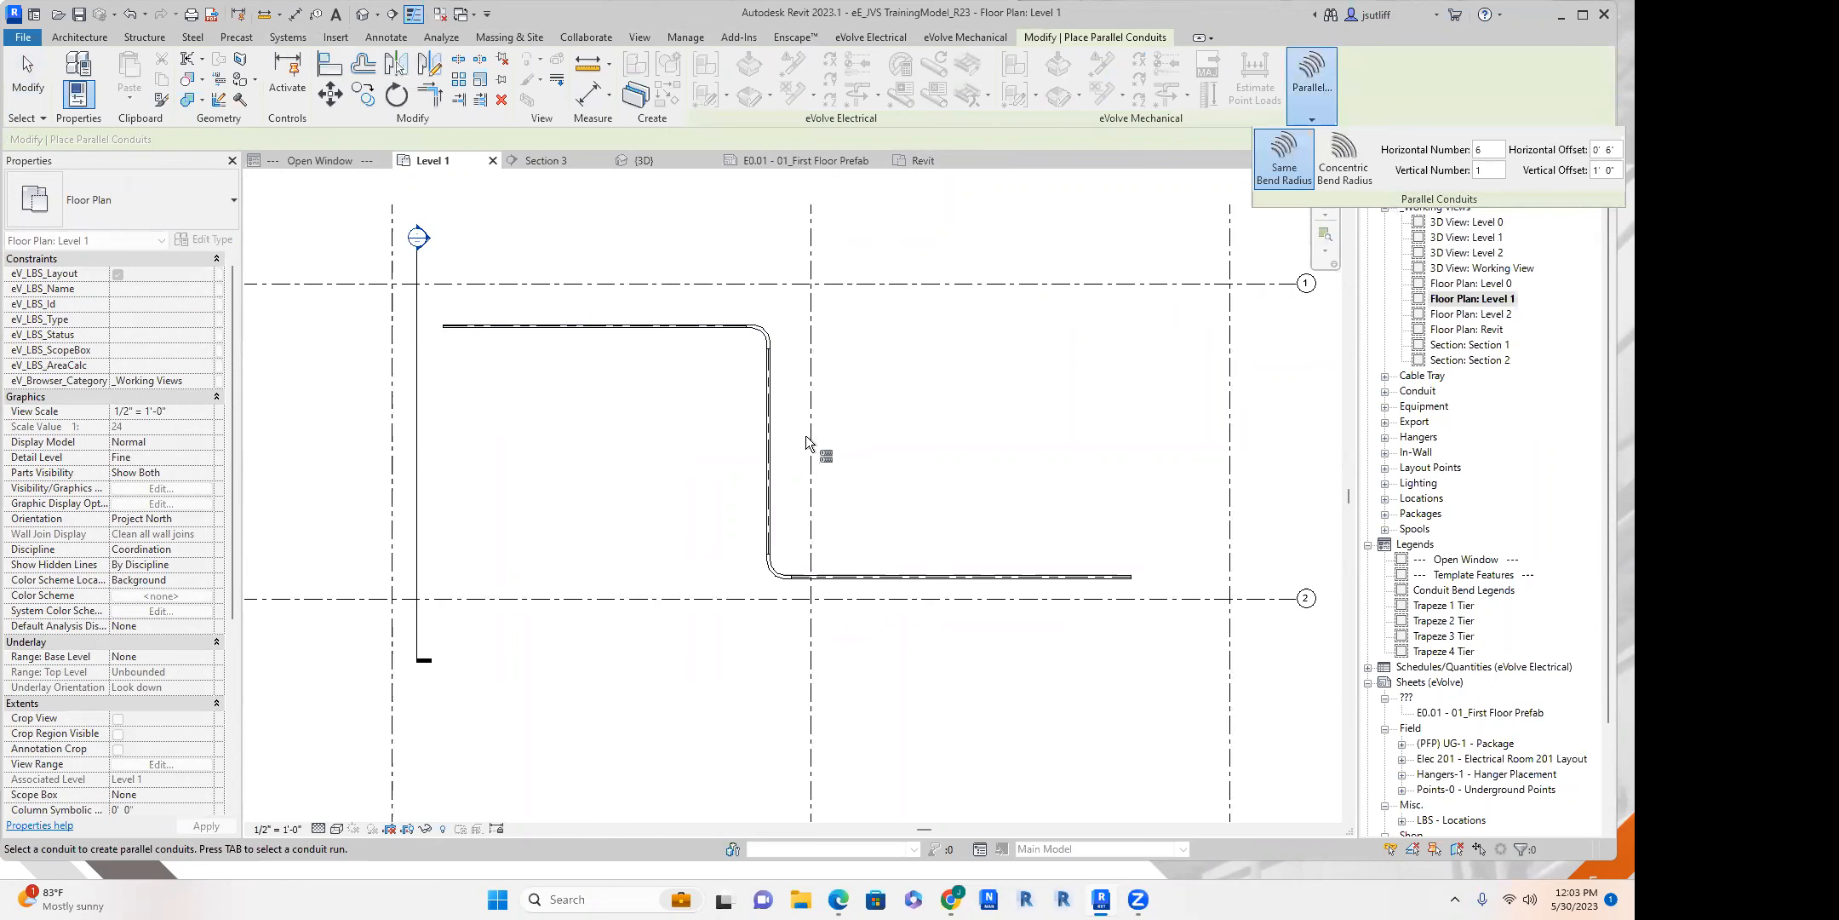
key("Tab")
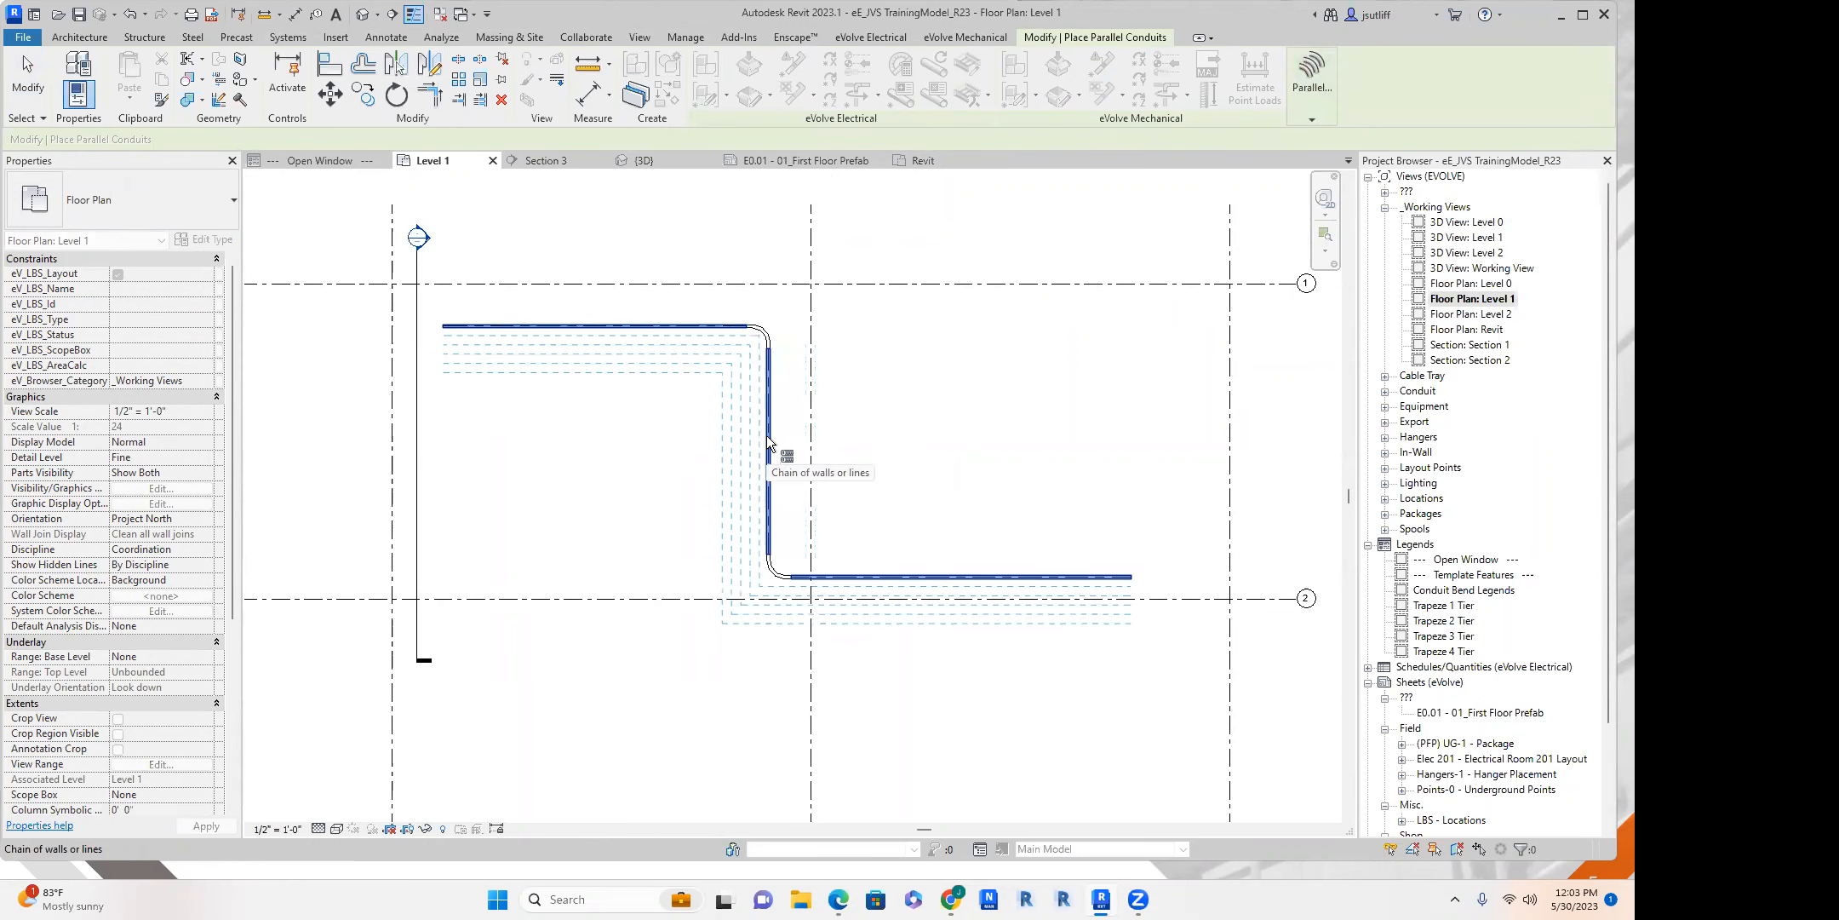
left_click(770, 453)
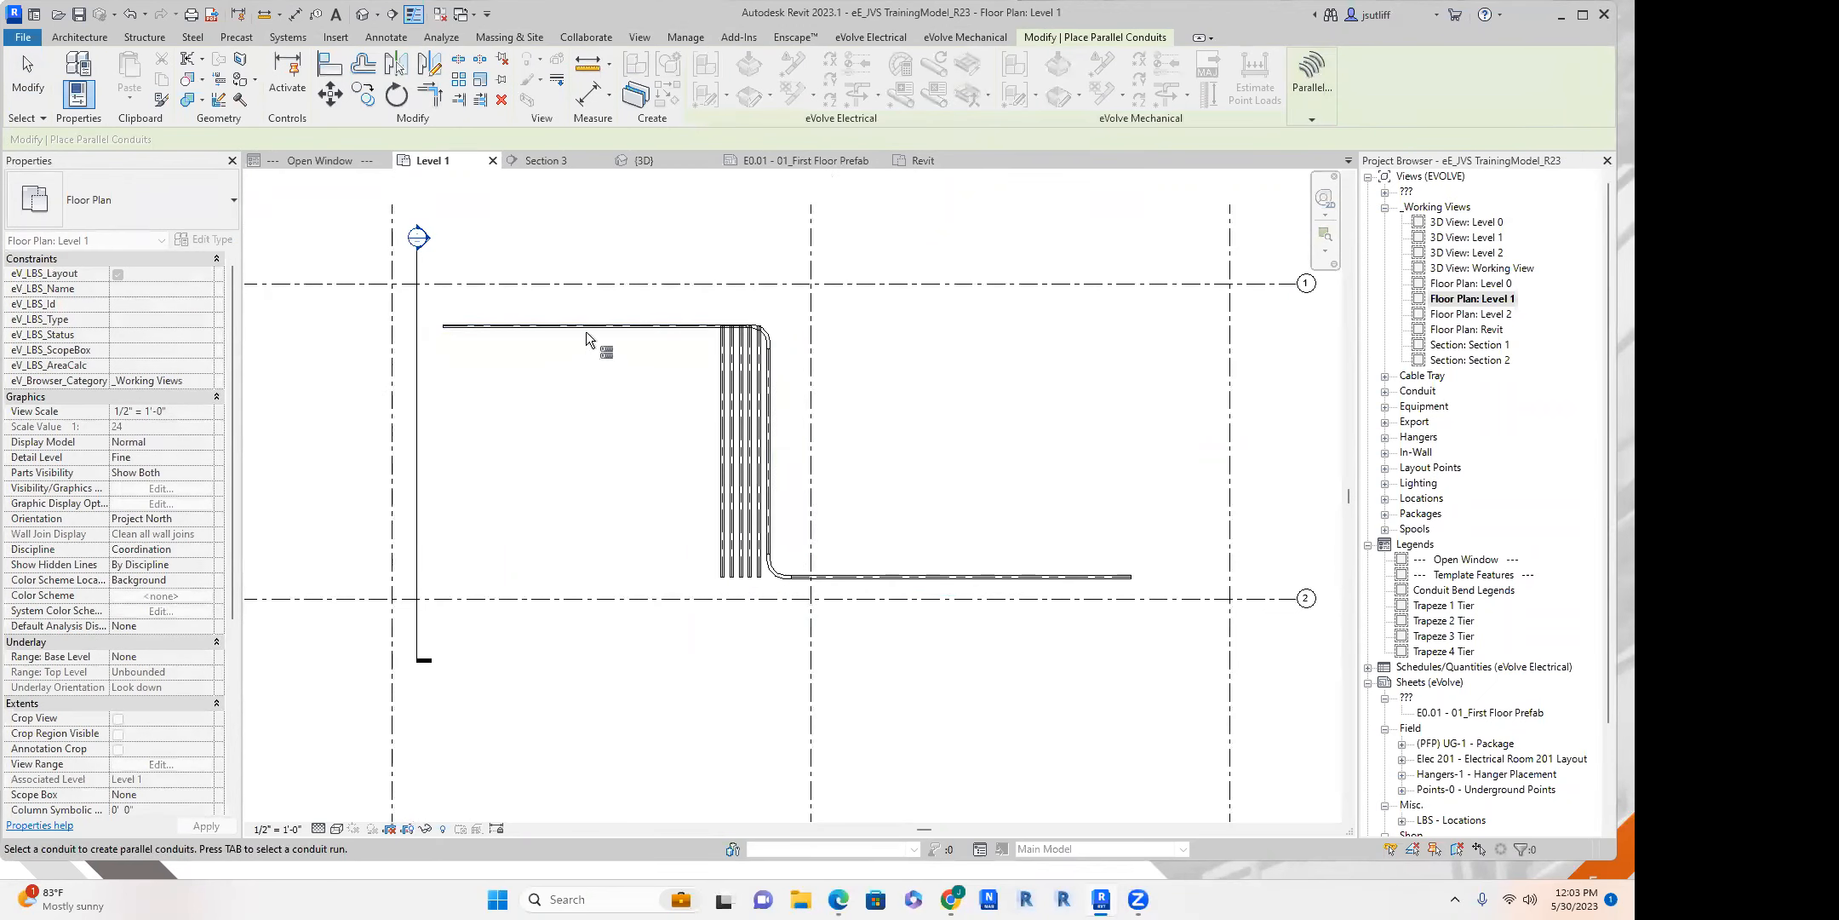
Add parallel conduits below the upper horizontal leg and parallel copies of the whole conduit run on its outer side.
left_click(585, 332)
key("Tab")
left_click(879, 572)
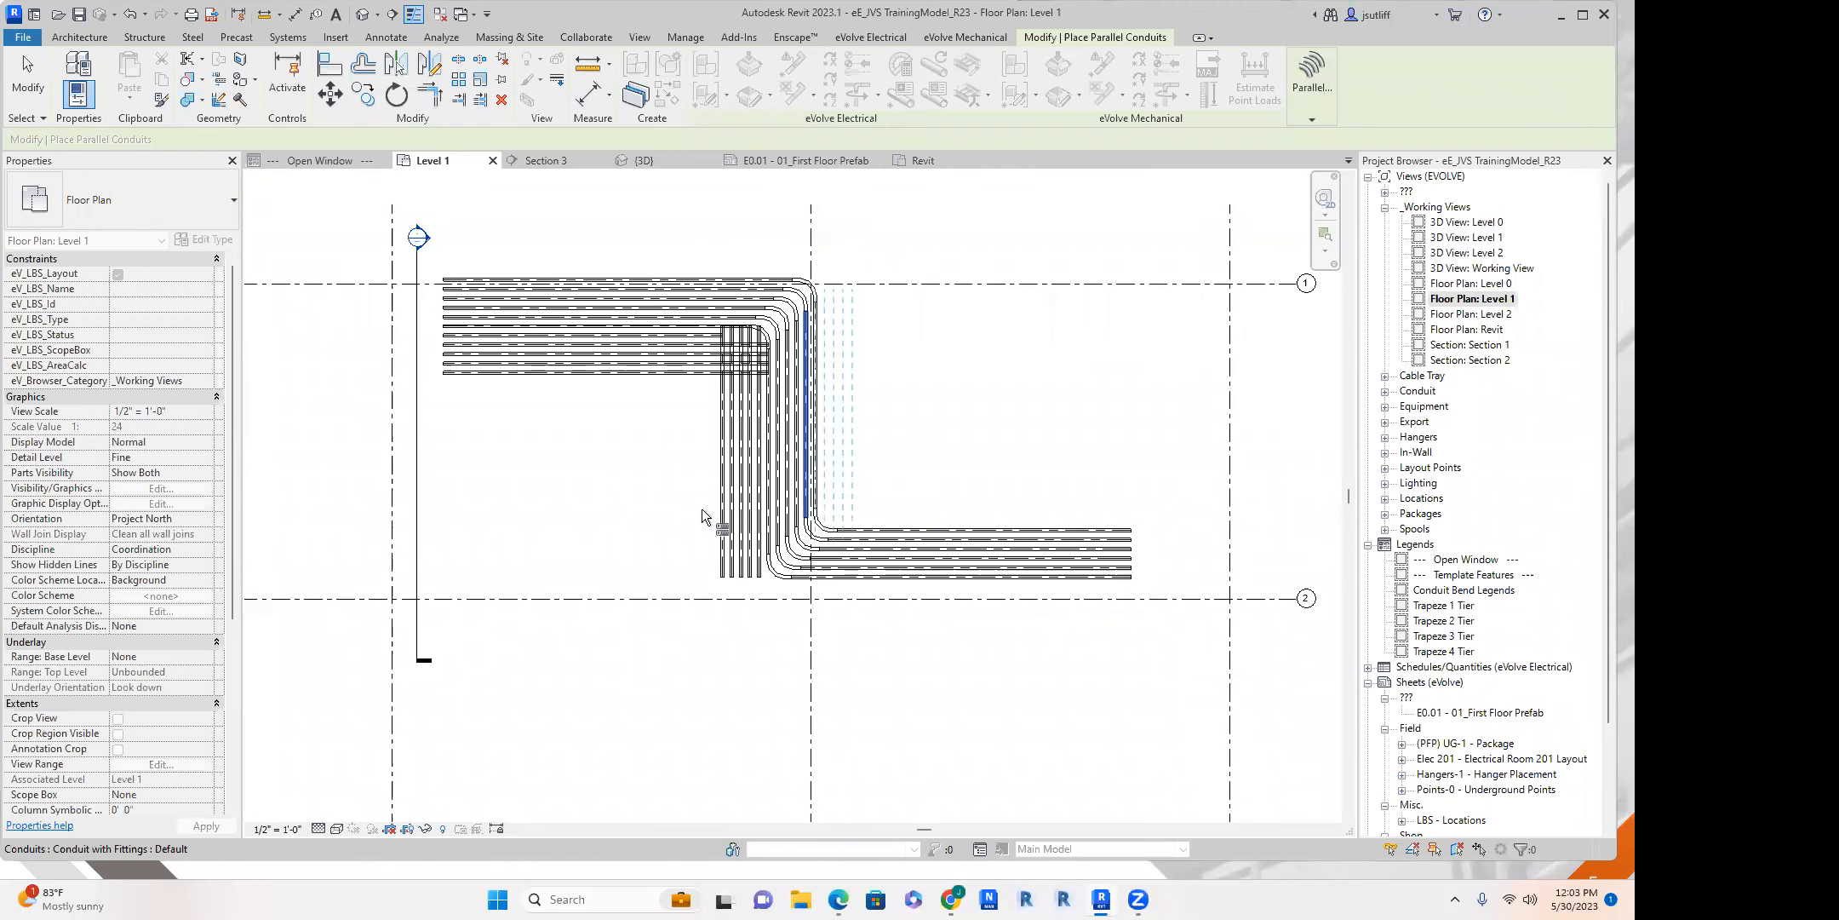
scroll(706, 392, "up", 3)
key("Escape")
Trim the four lowest horizontal parallel conduits to corners with their matching vertical conduits.
scroll(719, 464, "up", 3)
key("t")
key("r")
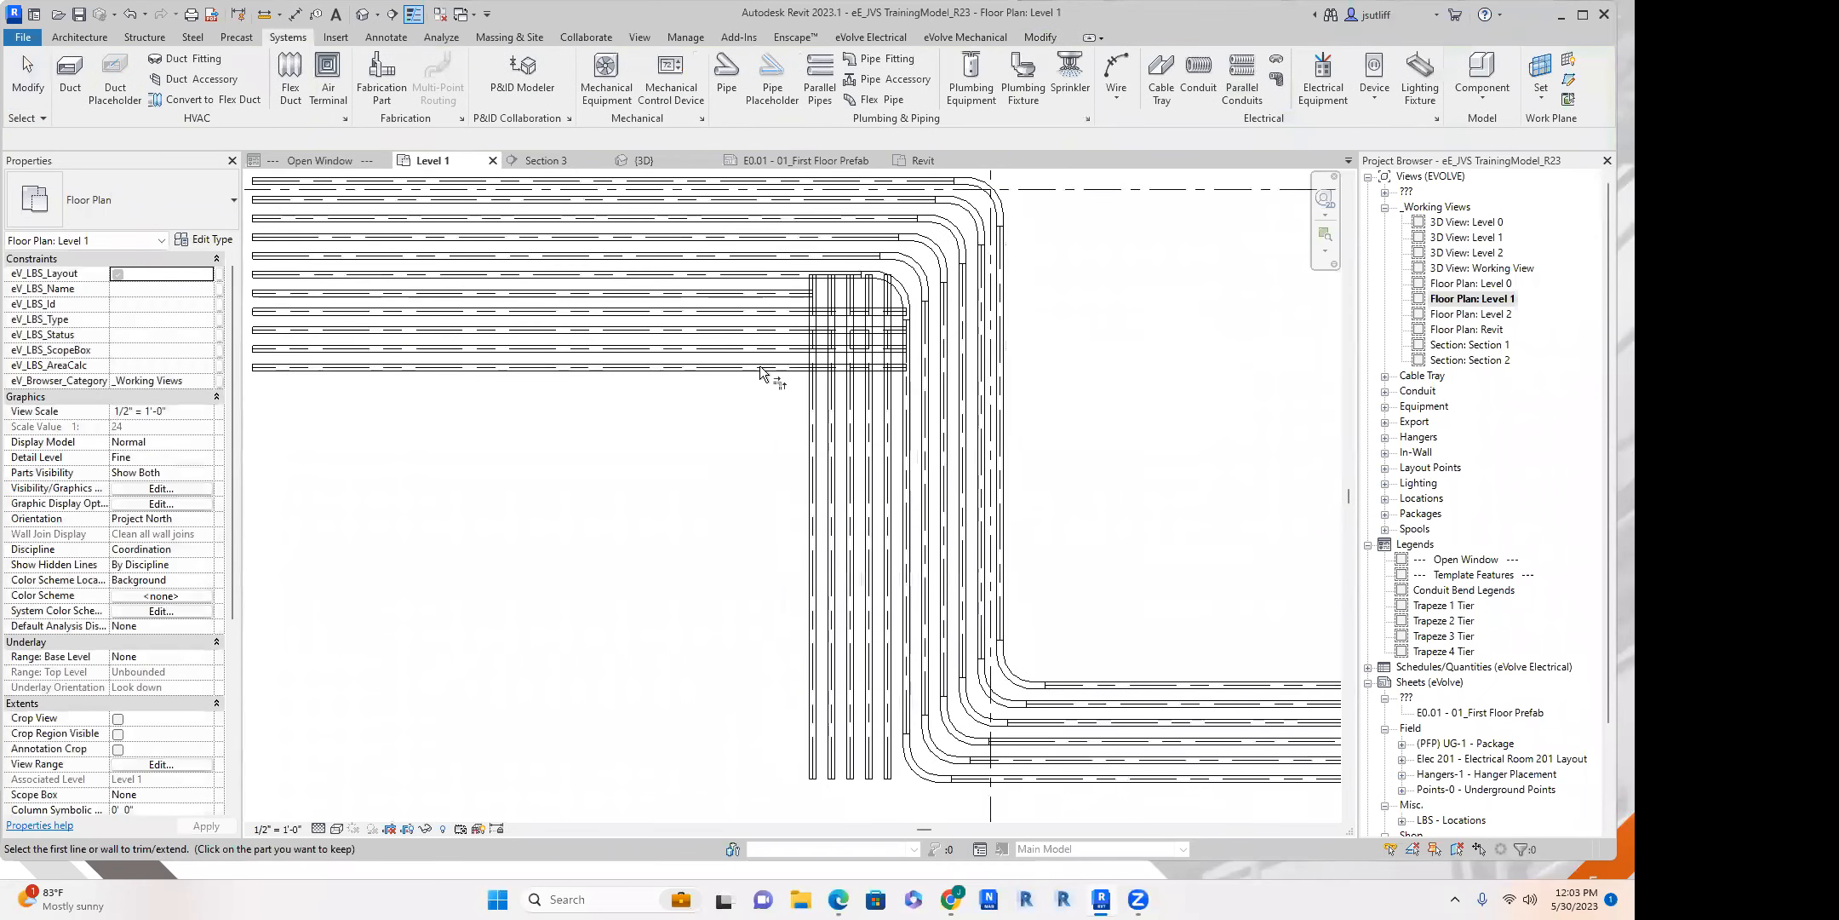
left_click(752, 366)
left_click(754, 348)
left_click(831, 448)
left_click(849, 466)
left_click(759, 329)
left_click(755, 311)
left_click(870, 418)
left_click(887, 423)
left_click(545, 274)
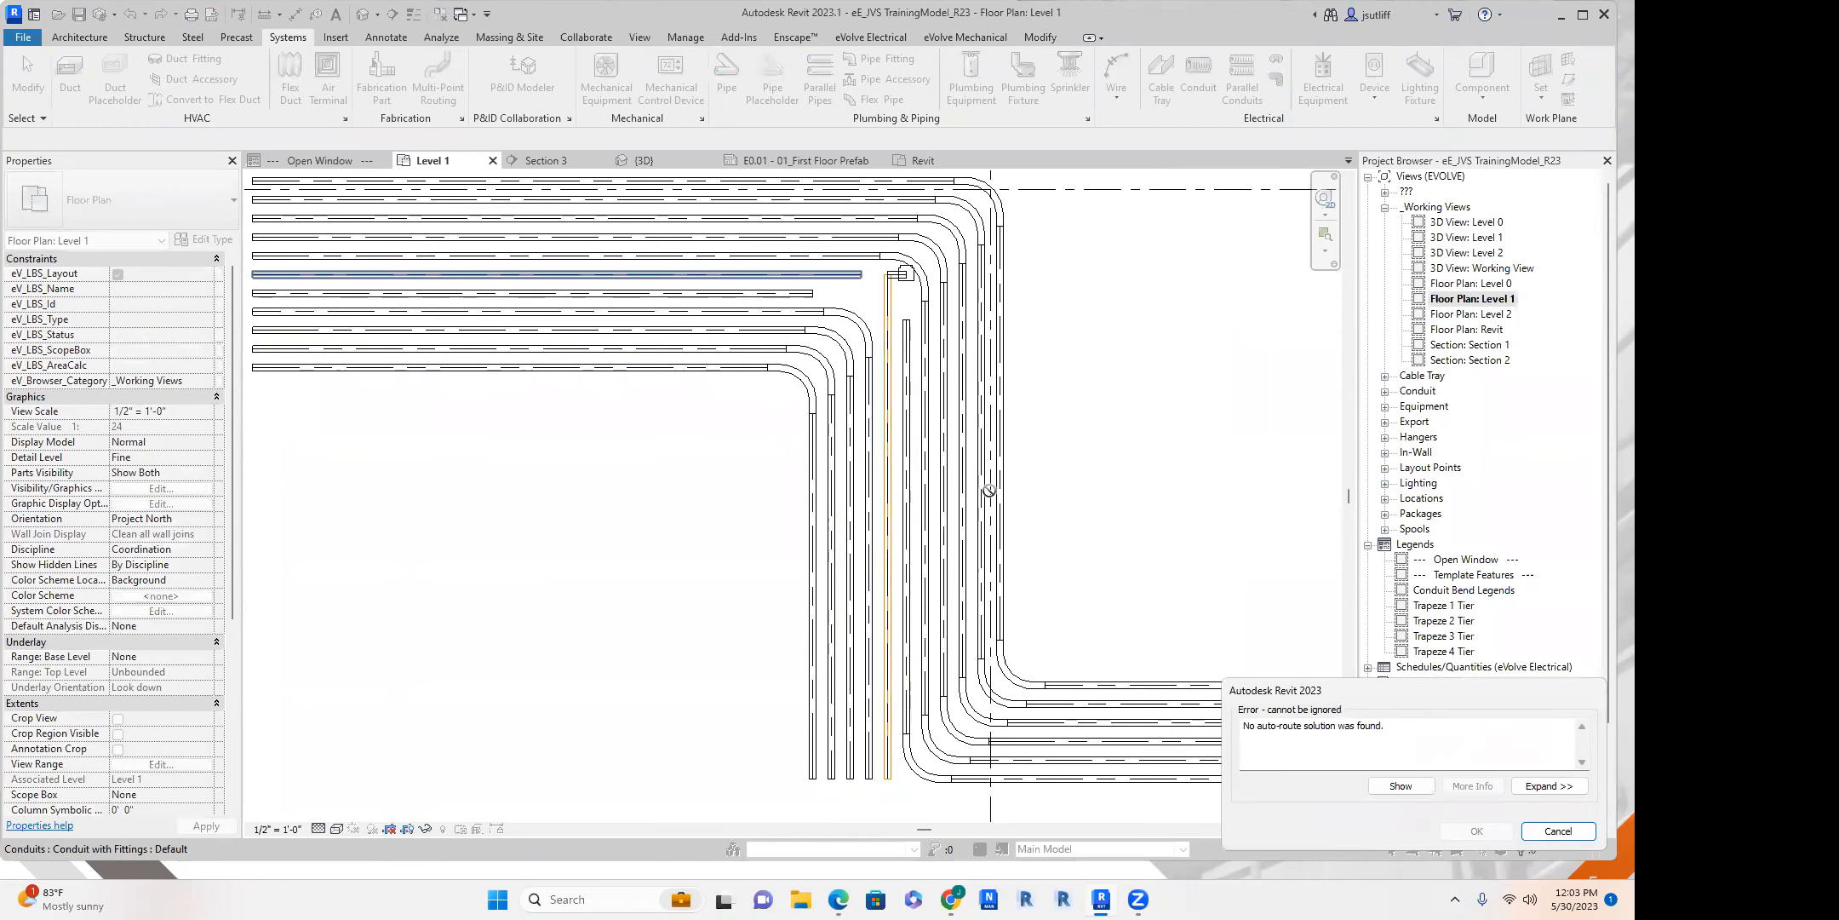
key("Escape")
Trim the remaining unconnected horizontal parallel conduit to a corner with its vertical conduit and end the trimming.
left_click(779, 294)
left_click(887, 414)
scroll(714, 486, "down", 3)
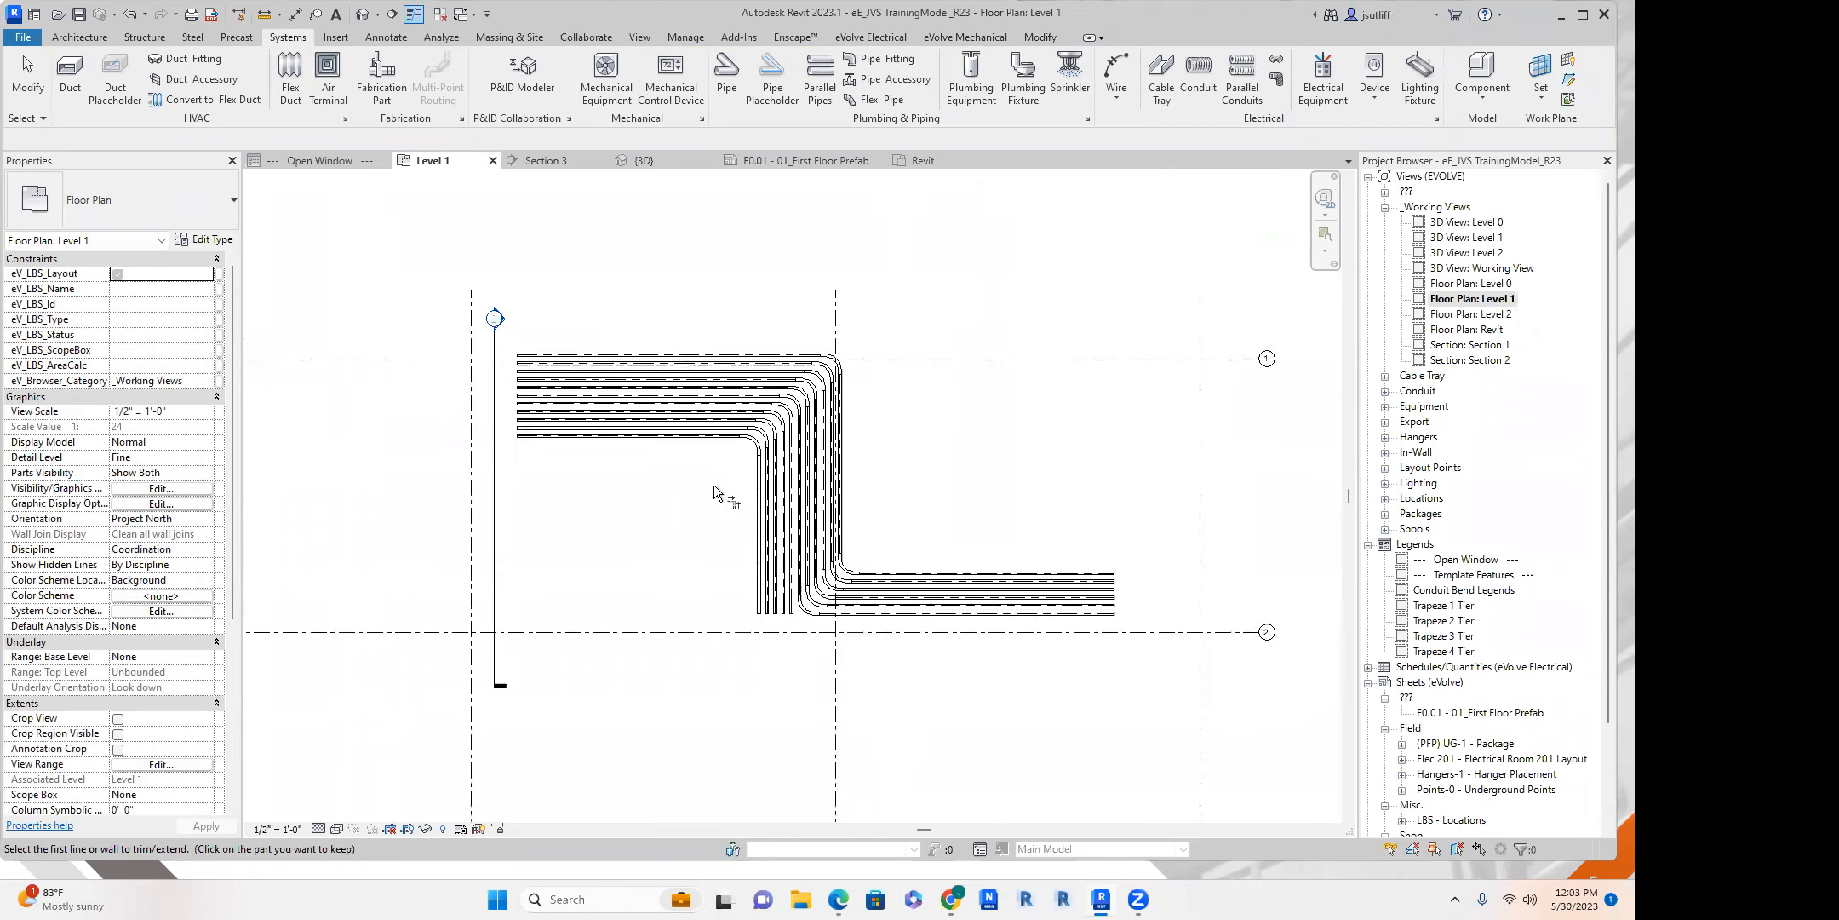
key("Escape")
key("Escape")
Move the section line across the horizontal part of the conduit bank and open its section view.
scroll(649, 509, "up", 2)
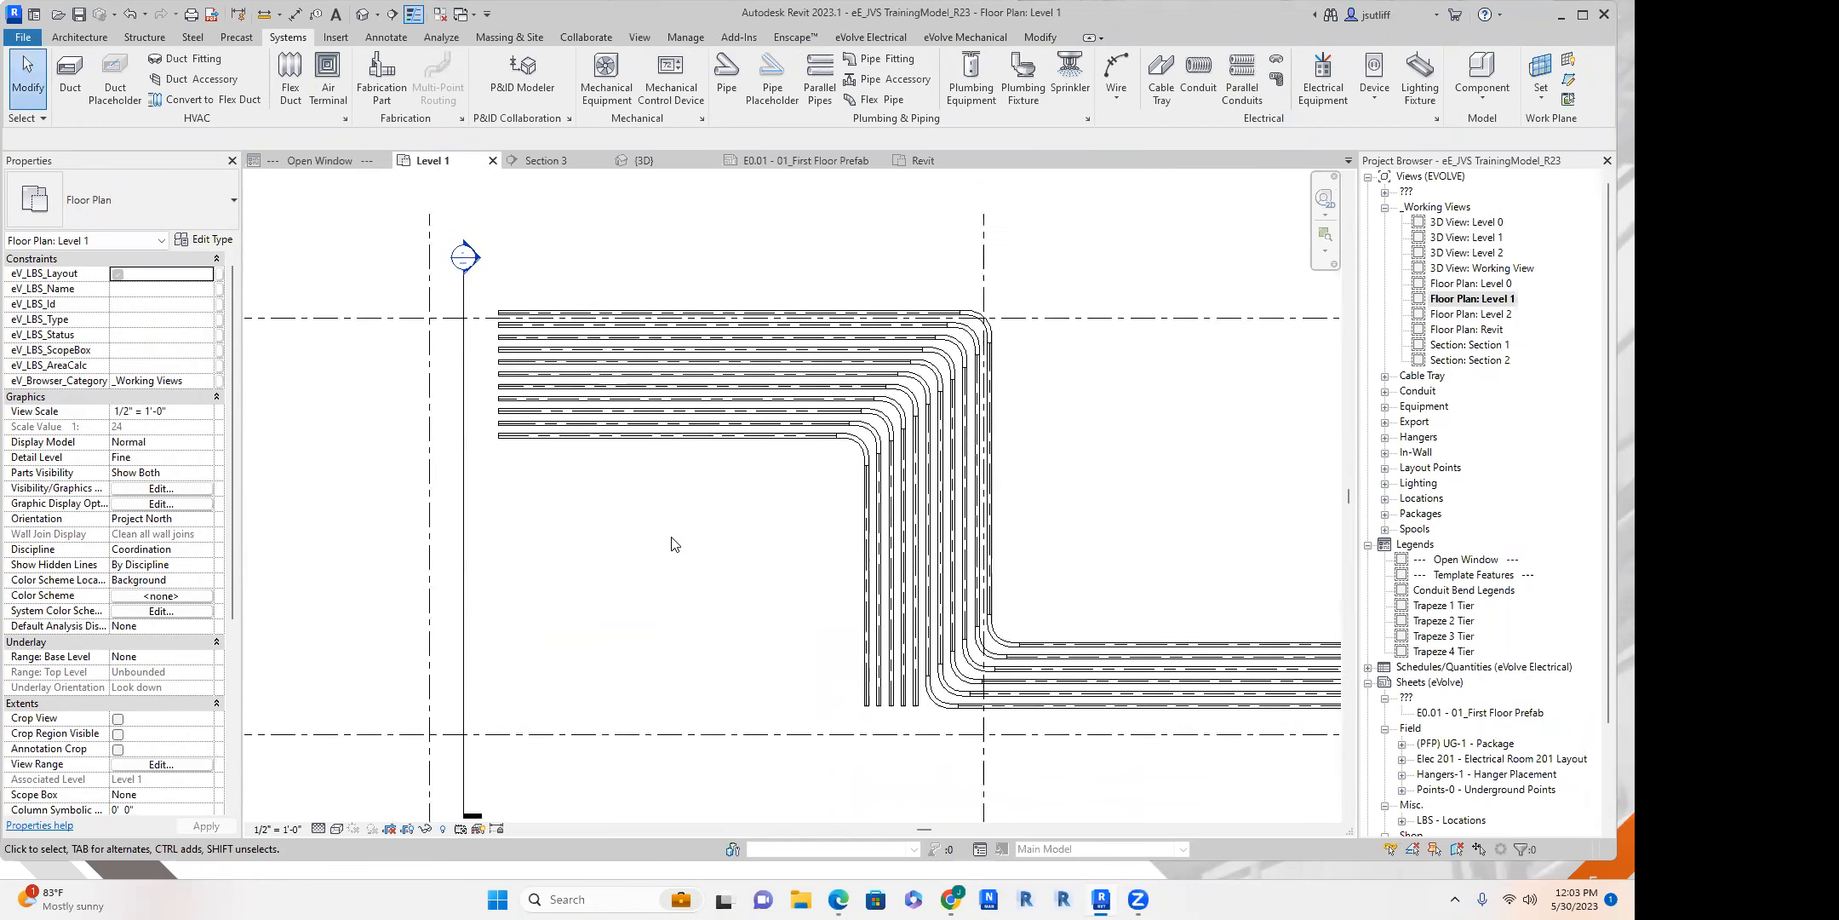
middle_click_drag(715, 545, 677, 531)
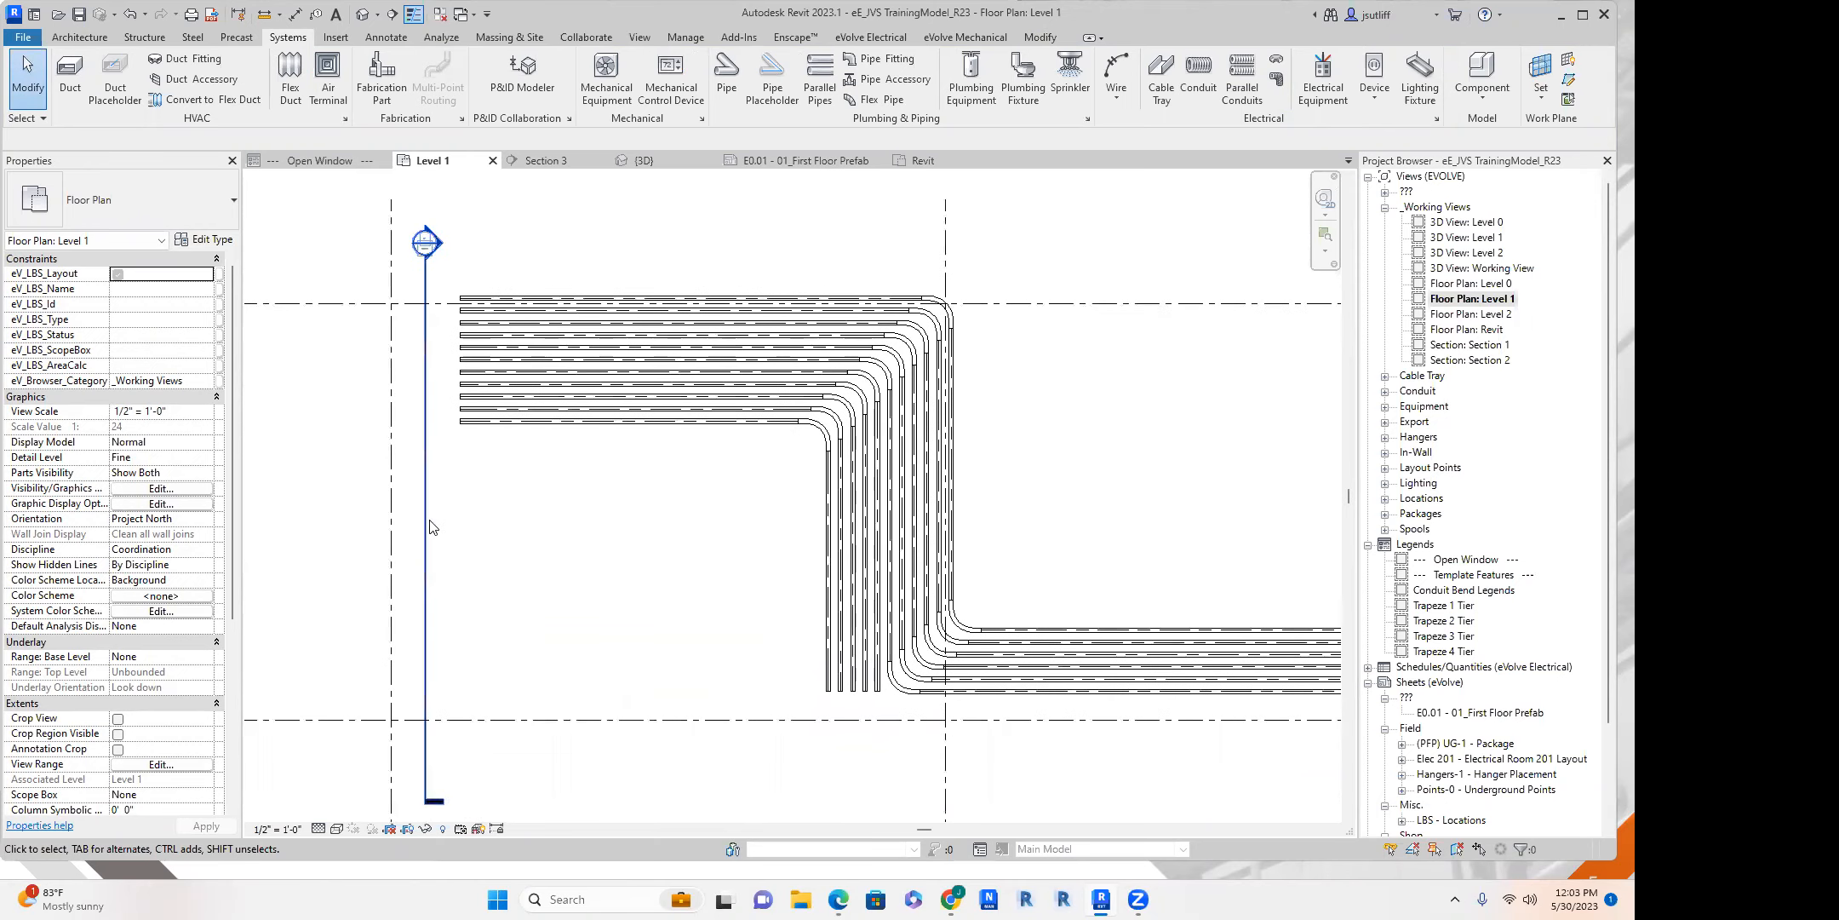
left_click_drag(430, 580, 719, 607)
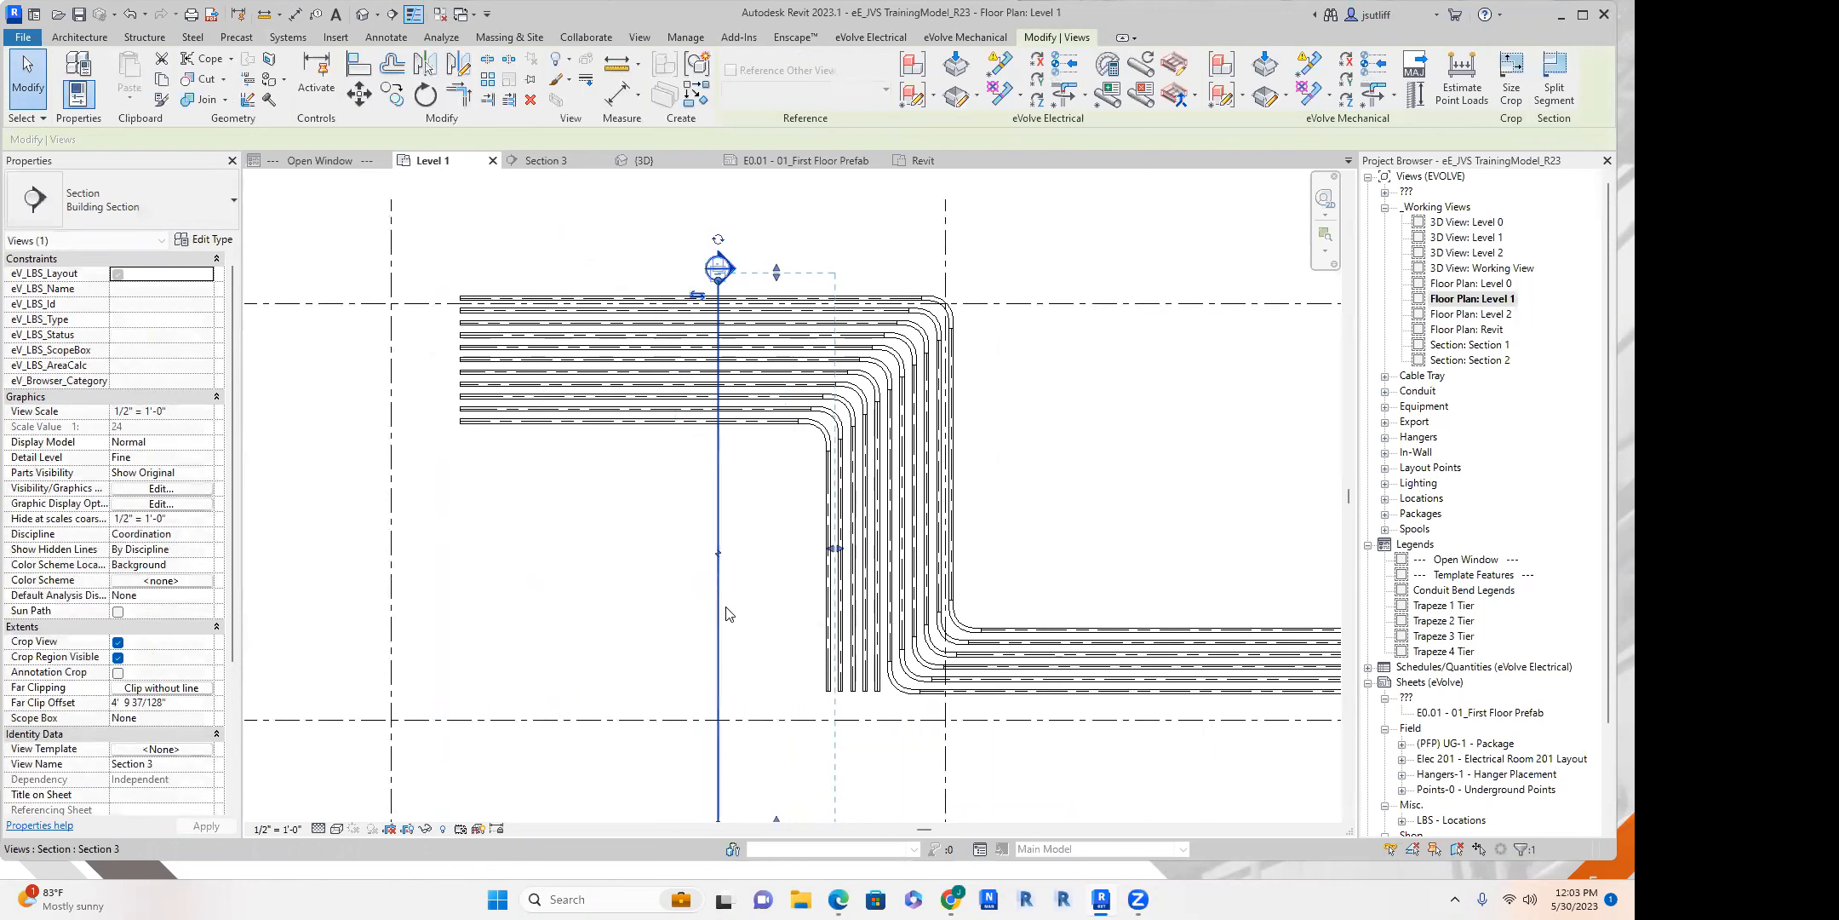
right_click(719, 507)
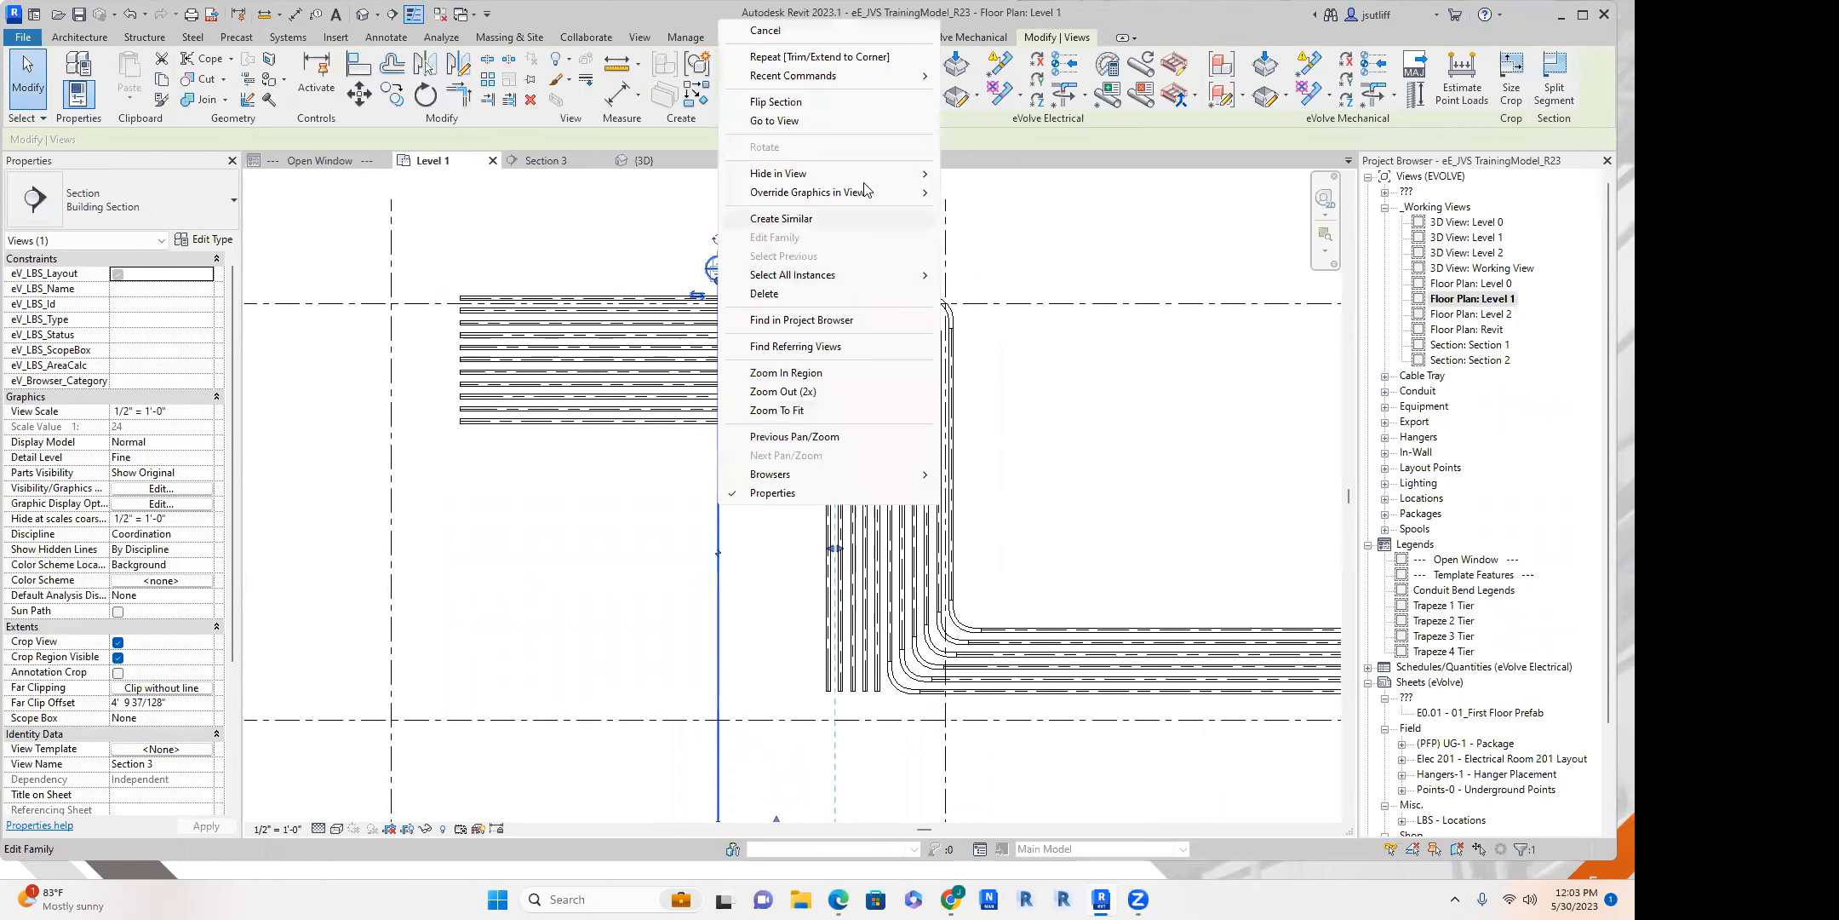
left_click(766, 297)
Split the long horizontal conduit near its middle in the section view and delete the short inner piece.
scroll(956, 410, "down", 2)
middle_click_drag(1120, 383, 867, 439)
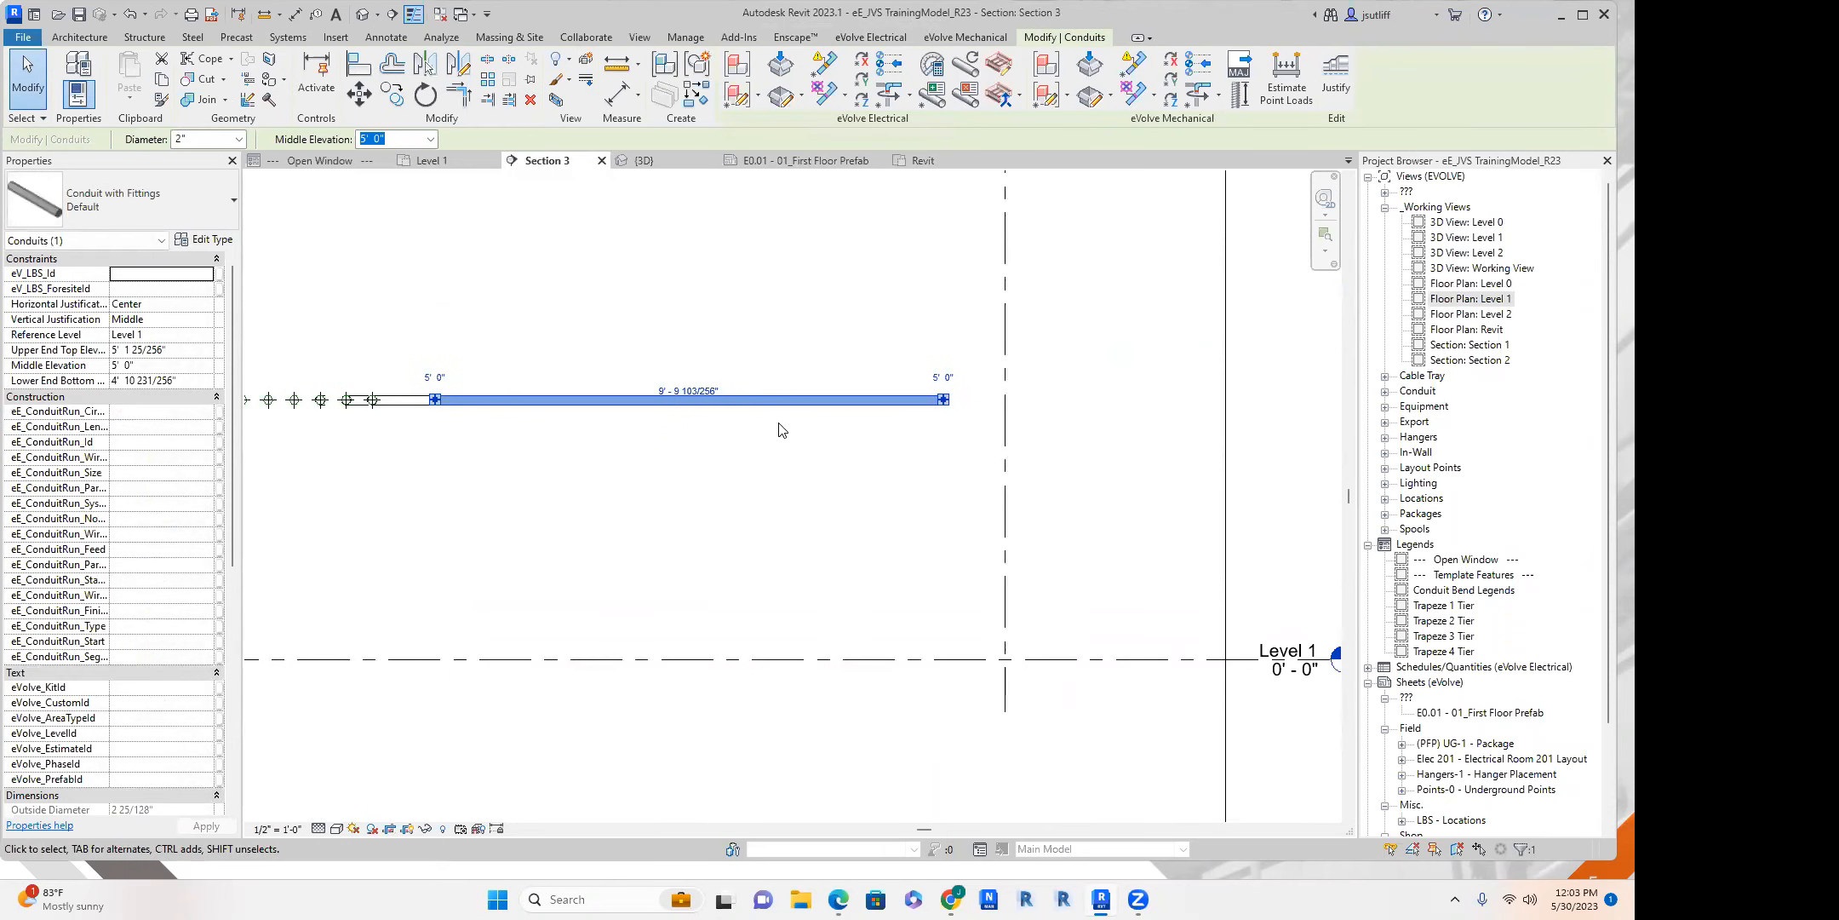
scroll(739, 417, "up", 2)
left_click(740, 417)
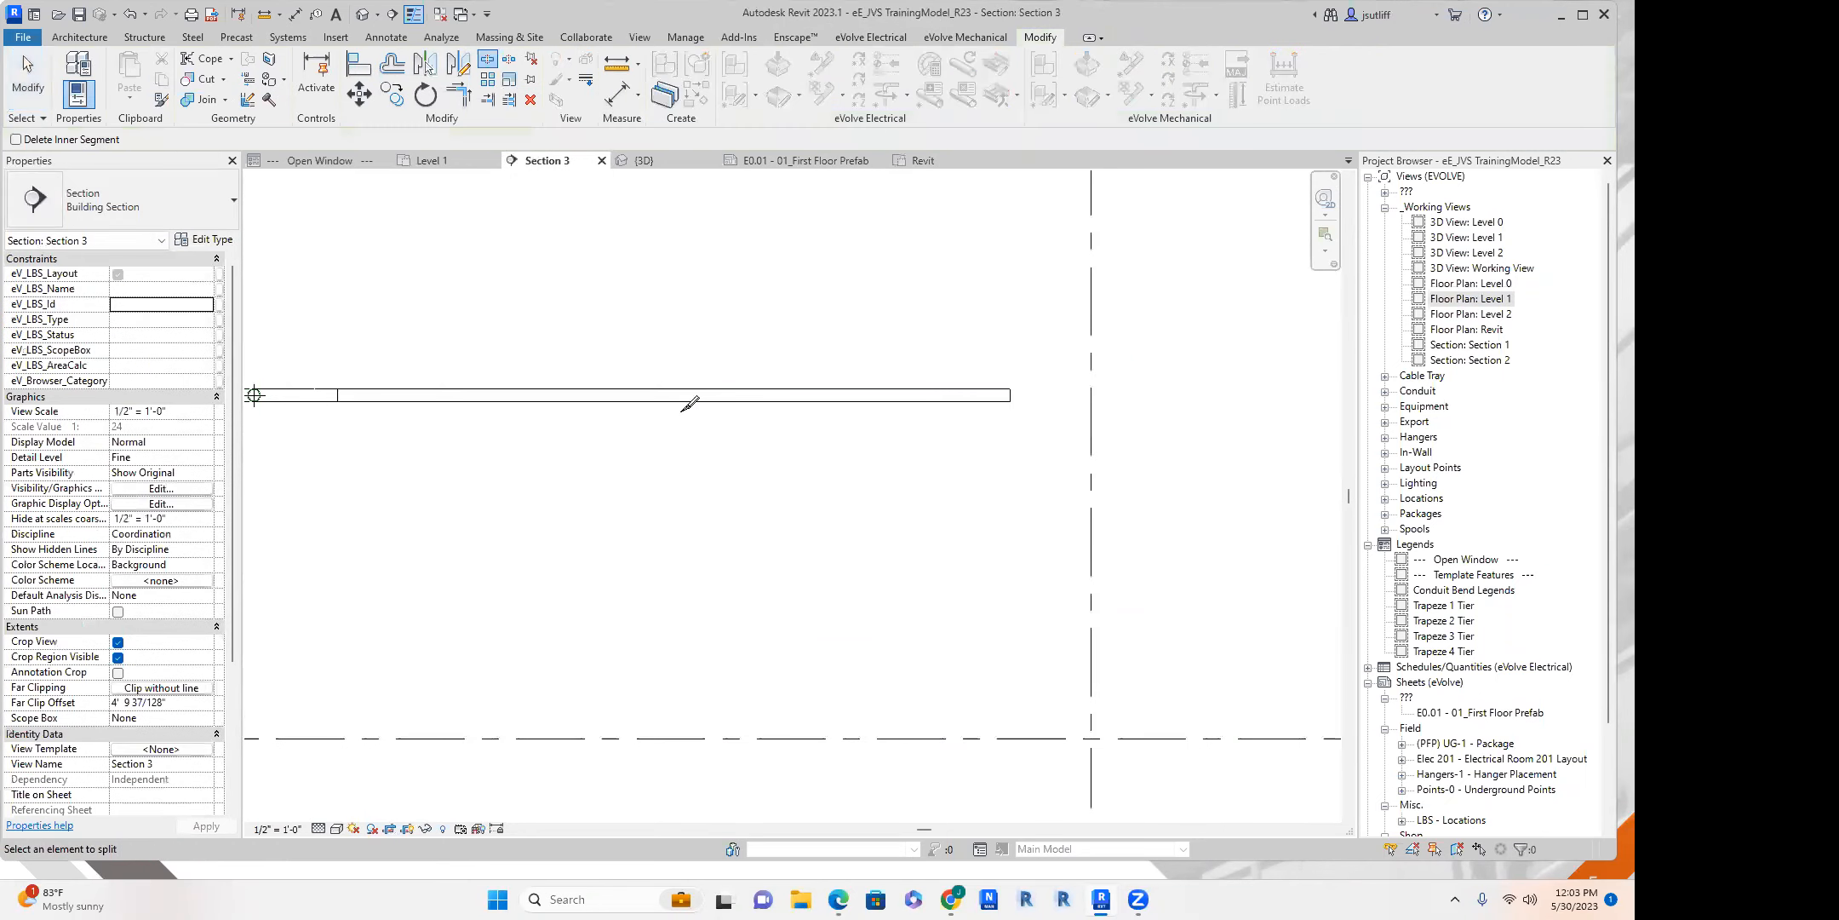
left_click_drag(579, 358, 753, 434)
key("Delete")
Set the middle elevation of the separated conduit beyond the gap to 3' 0".
left_click(792, 396)
double_click(196, 367)
type("3")
key("Return")
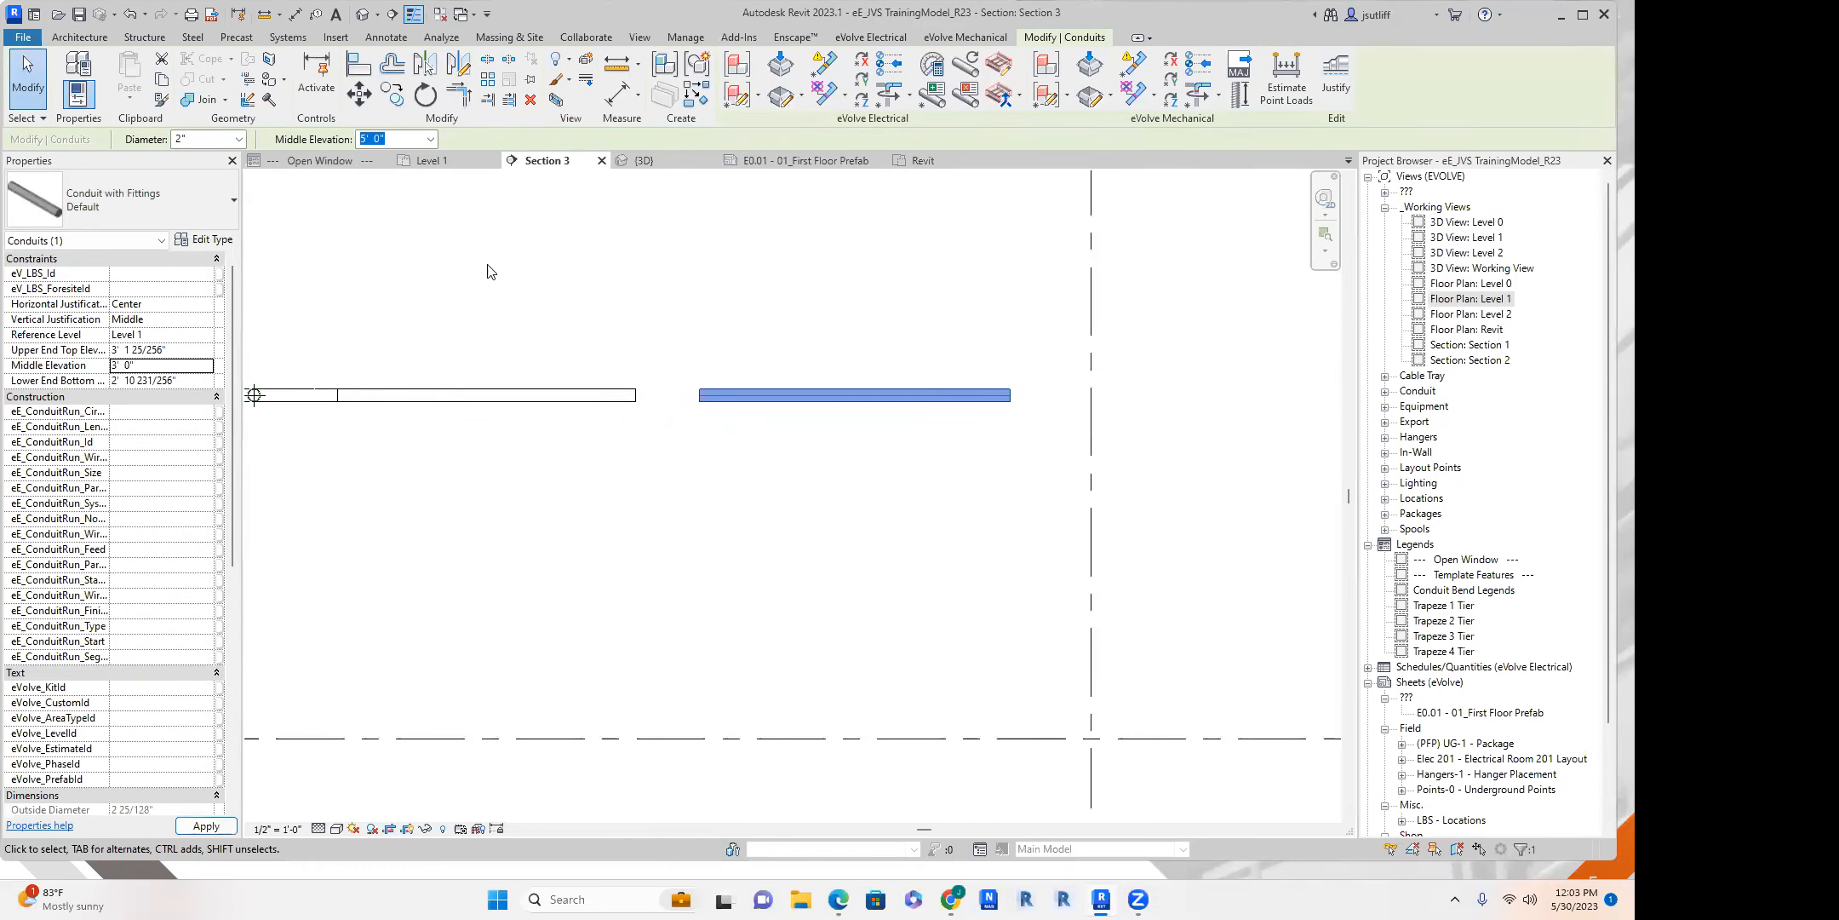
Draw a conduit from the open end of the upper conduit, sloping down at about 30° toward the lower conduit.
scroll(696, 281, "up", 1)
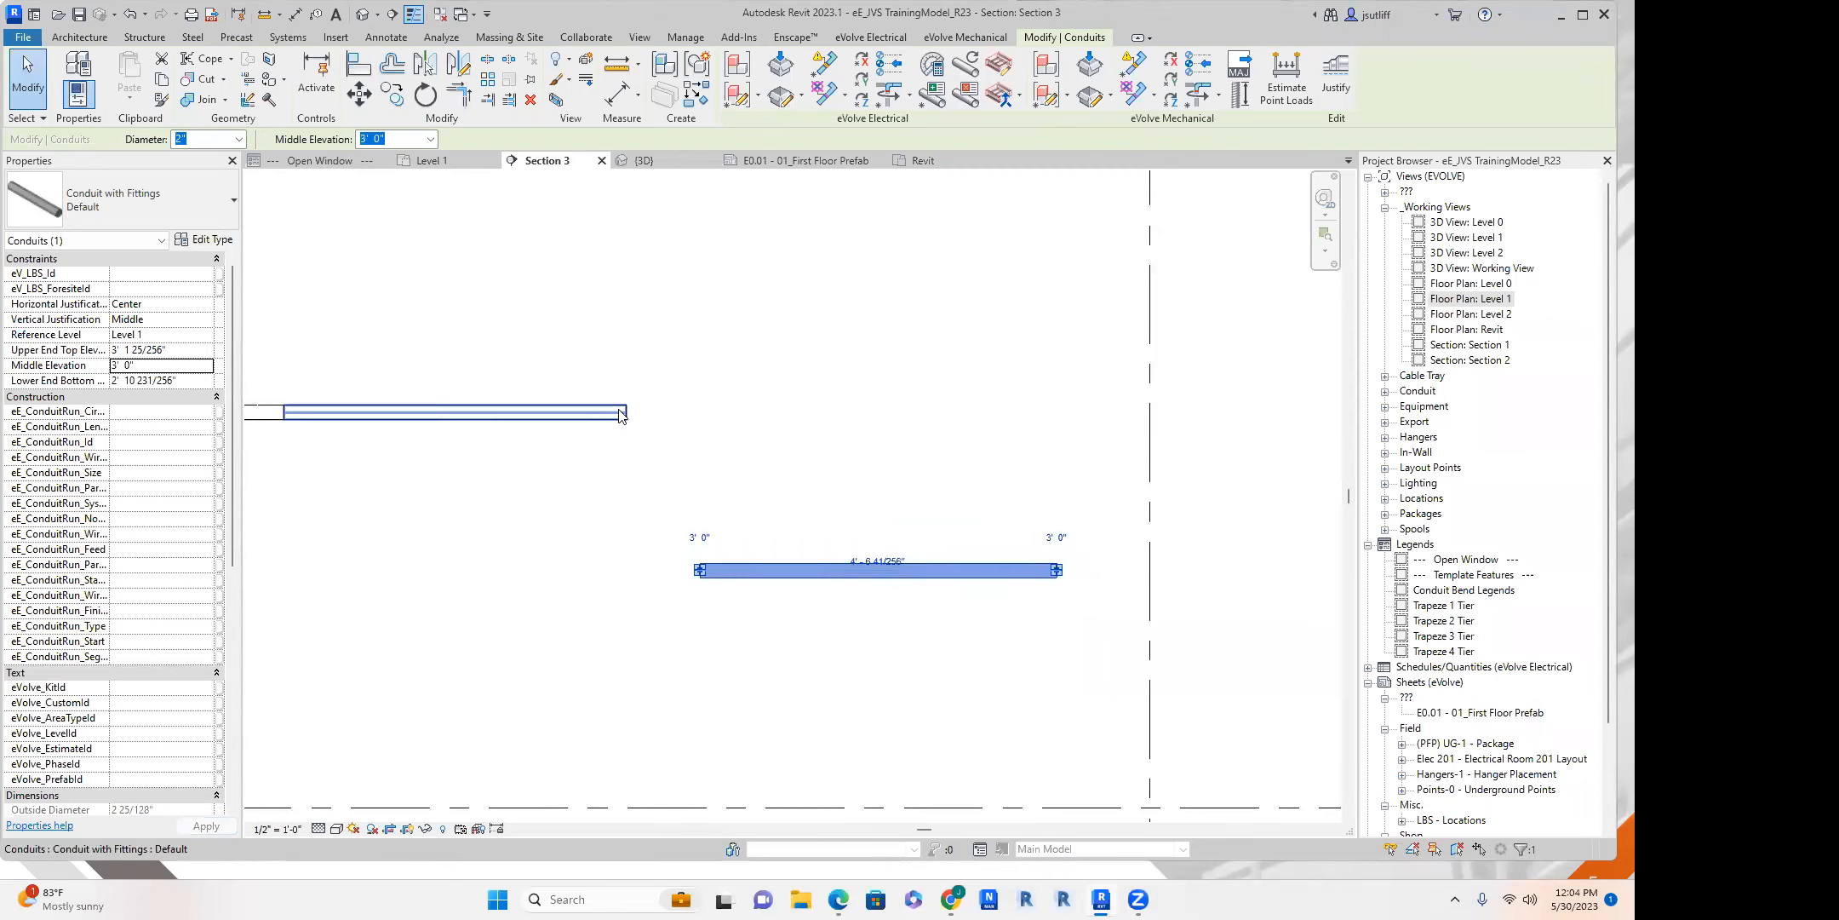
left_click(620, 415)
right_click(621, 415)
left_click(691, 498)
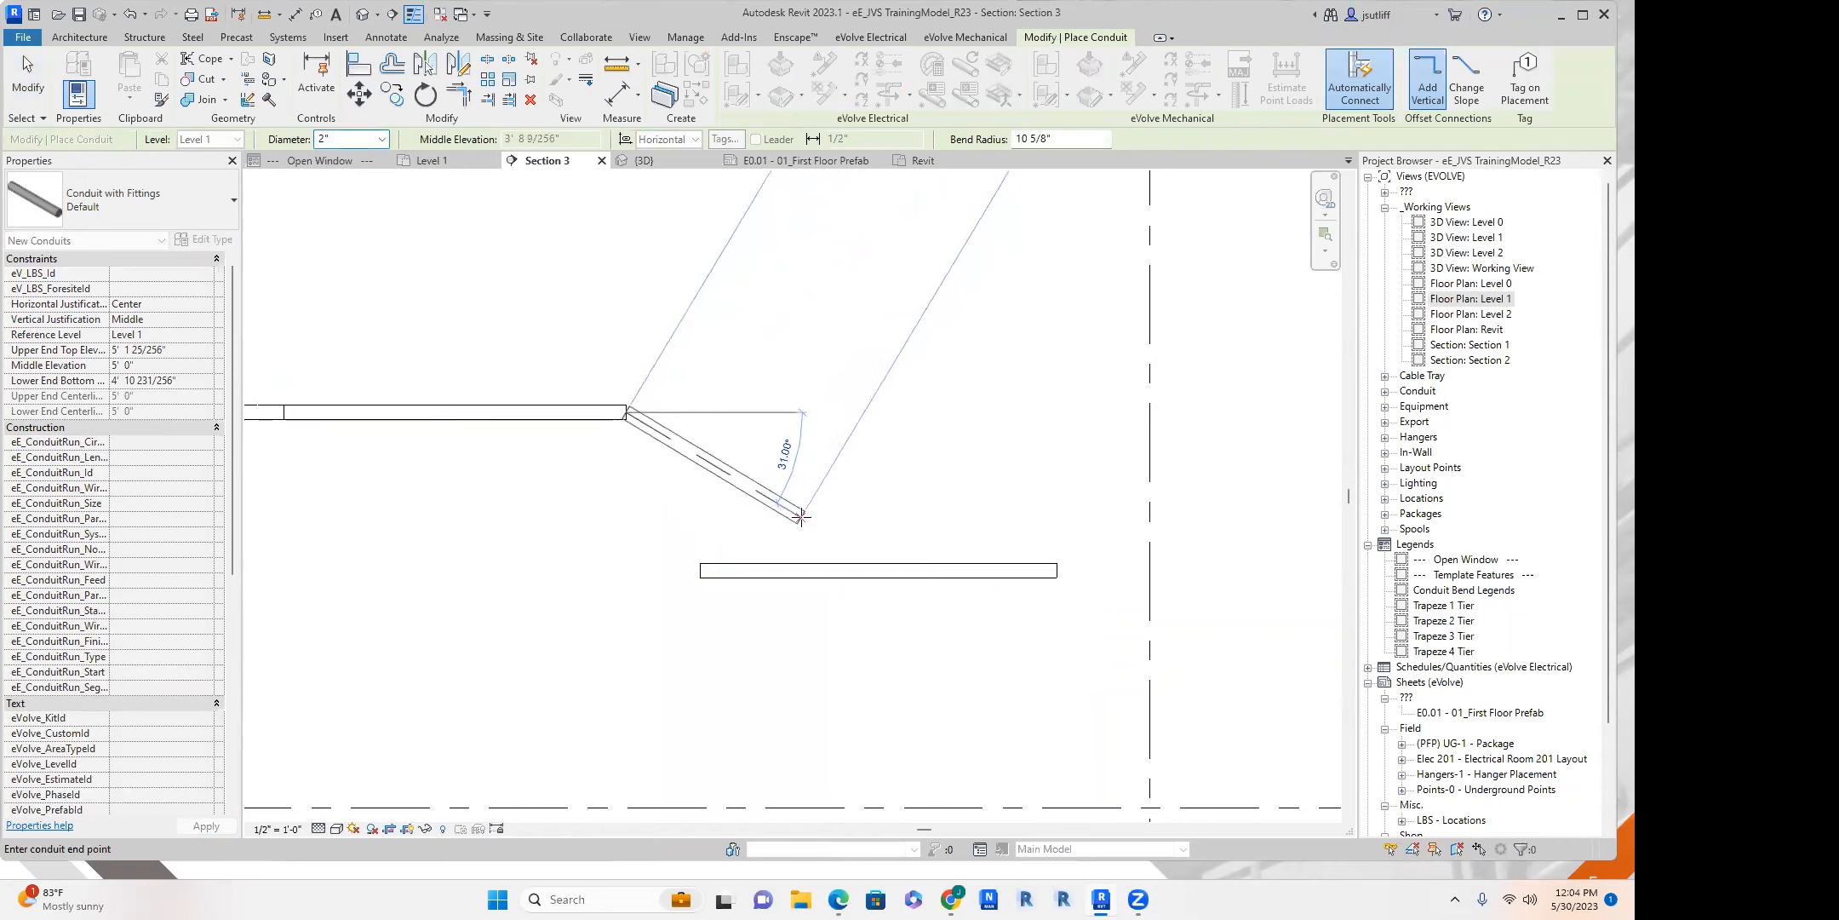
left_click(801, 516)
left_click_drag(806, 523, 809, 523)
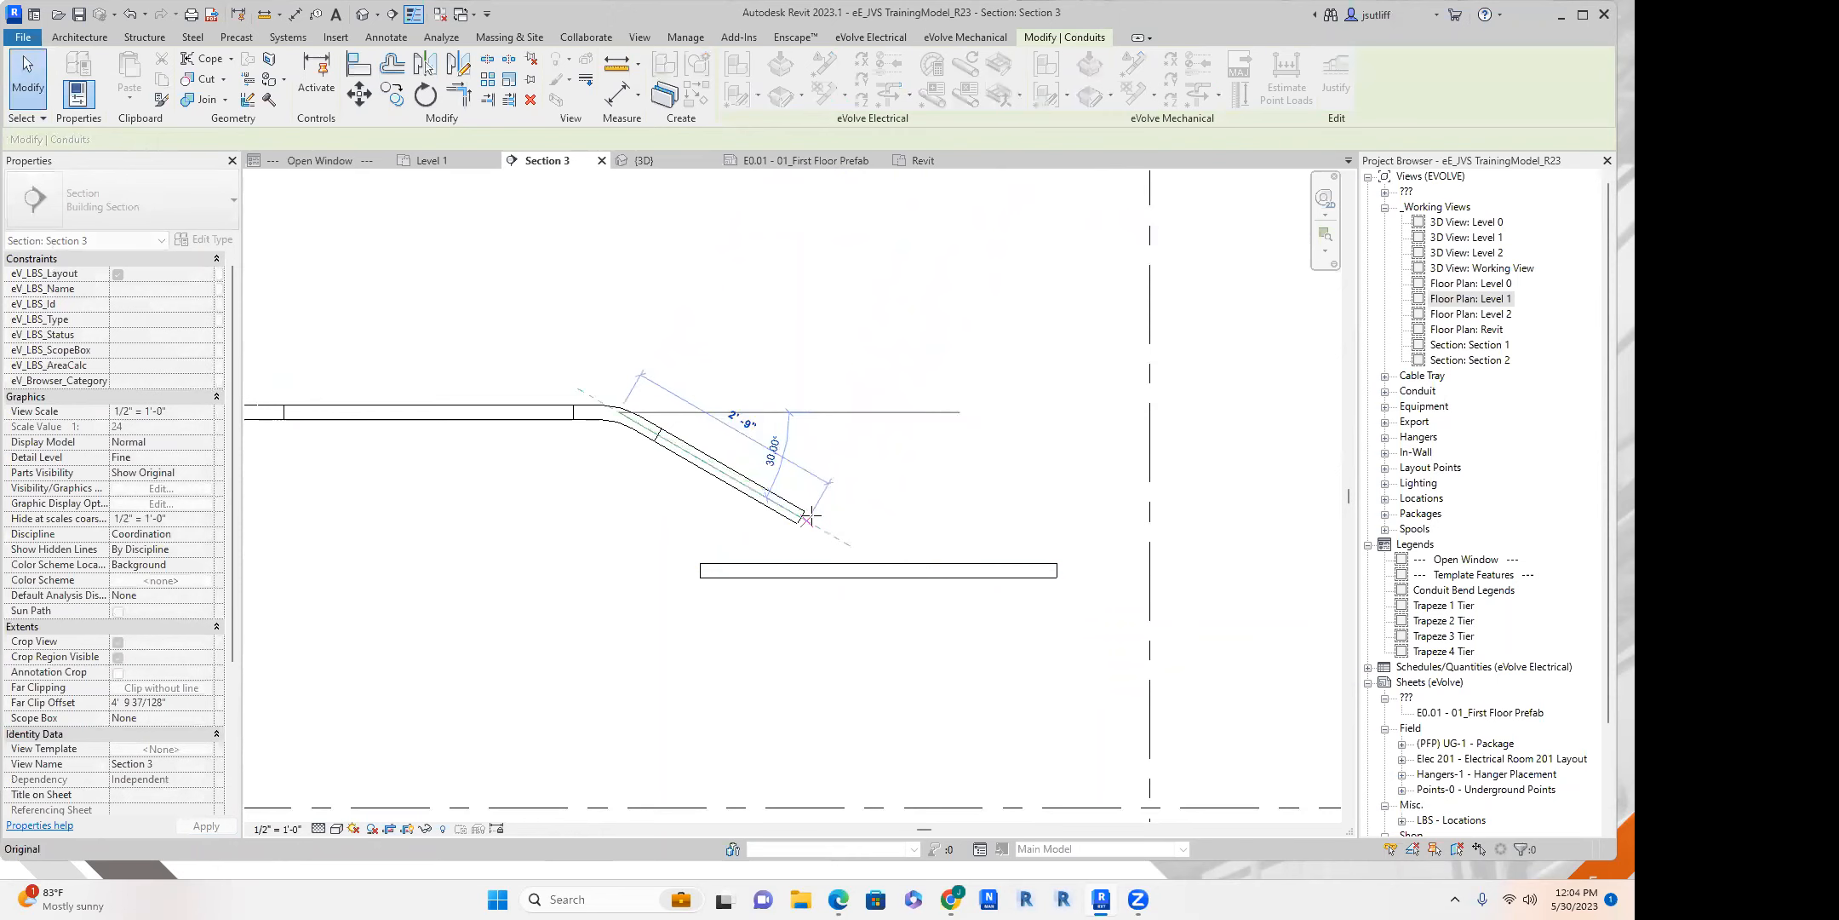
Move the lower conduit away from beneath the sloped conduit and reset its middle elevation to 3' 0".
left_click(927, 574)
left_click_drag(928, 573, 1066, 572)
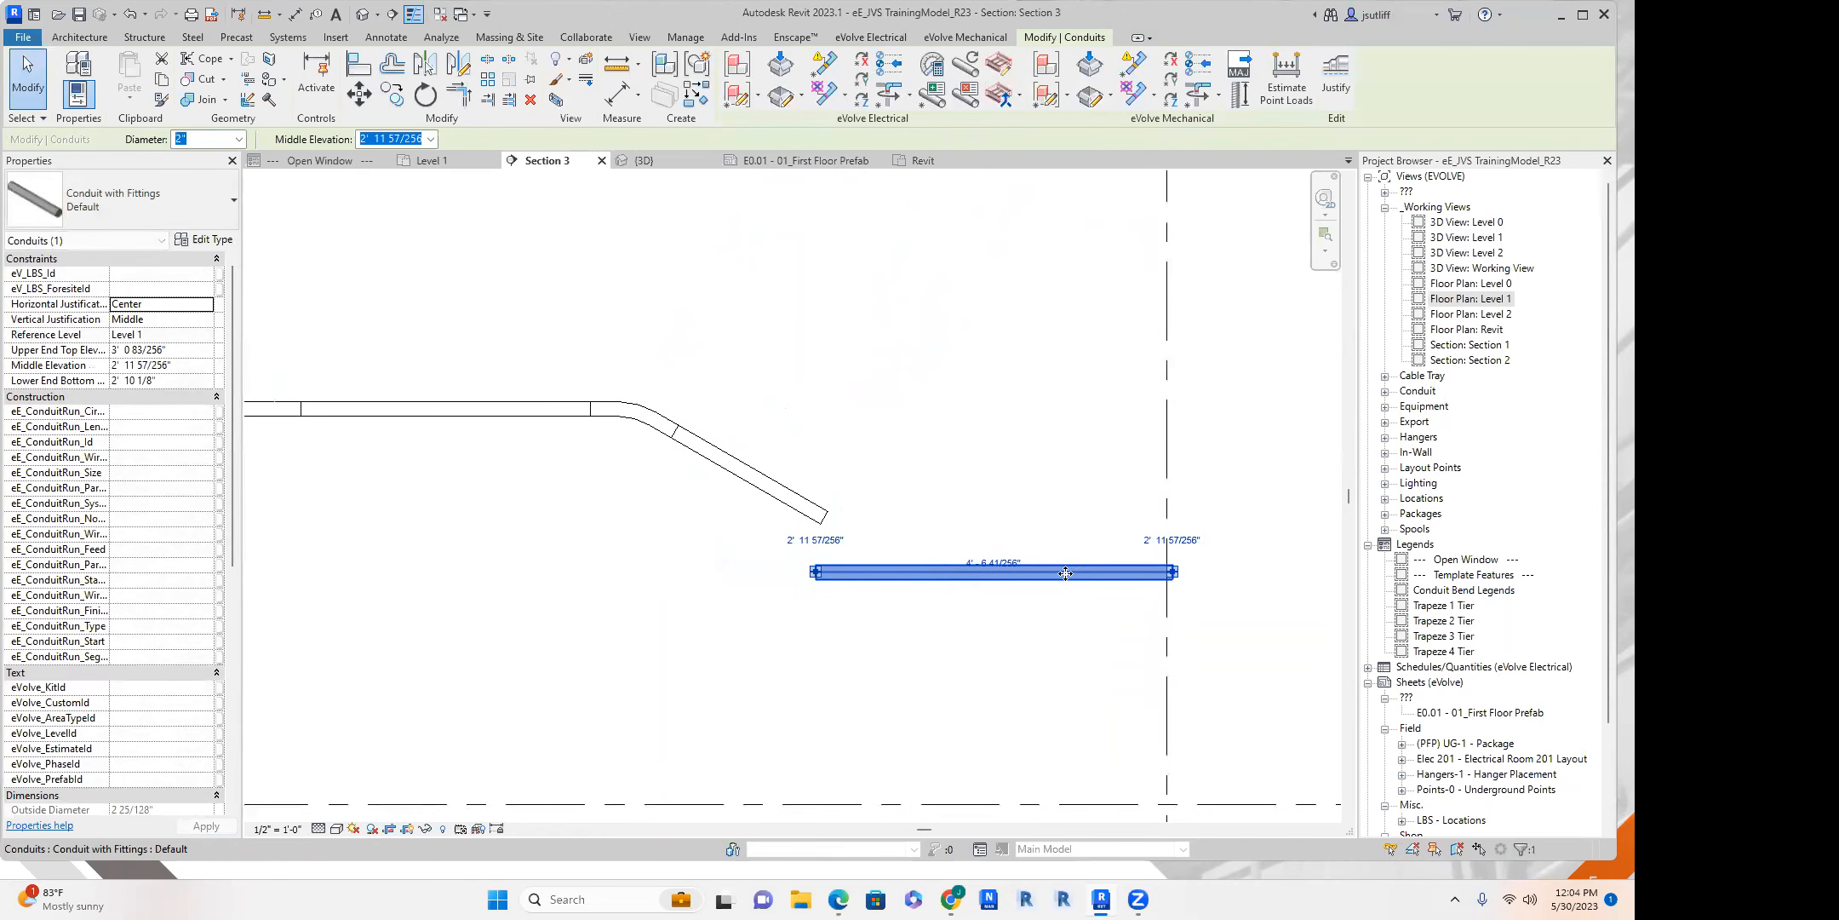
left_click(189, 364)
type("3")
middle_click_drag(764, 321, 759, 323)
Trim the sloped conduit and the lower conduit to a corner to complete the offset.
key("t")
key("r")
left_click(781, 491)
left_click(1018, 570)
scroll(994, 411, "down", 2)
key("Escape")
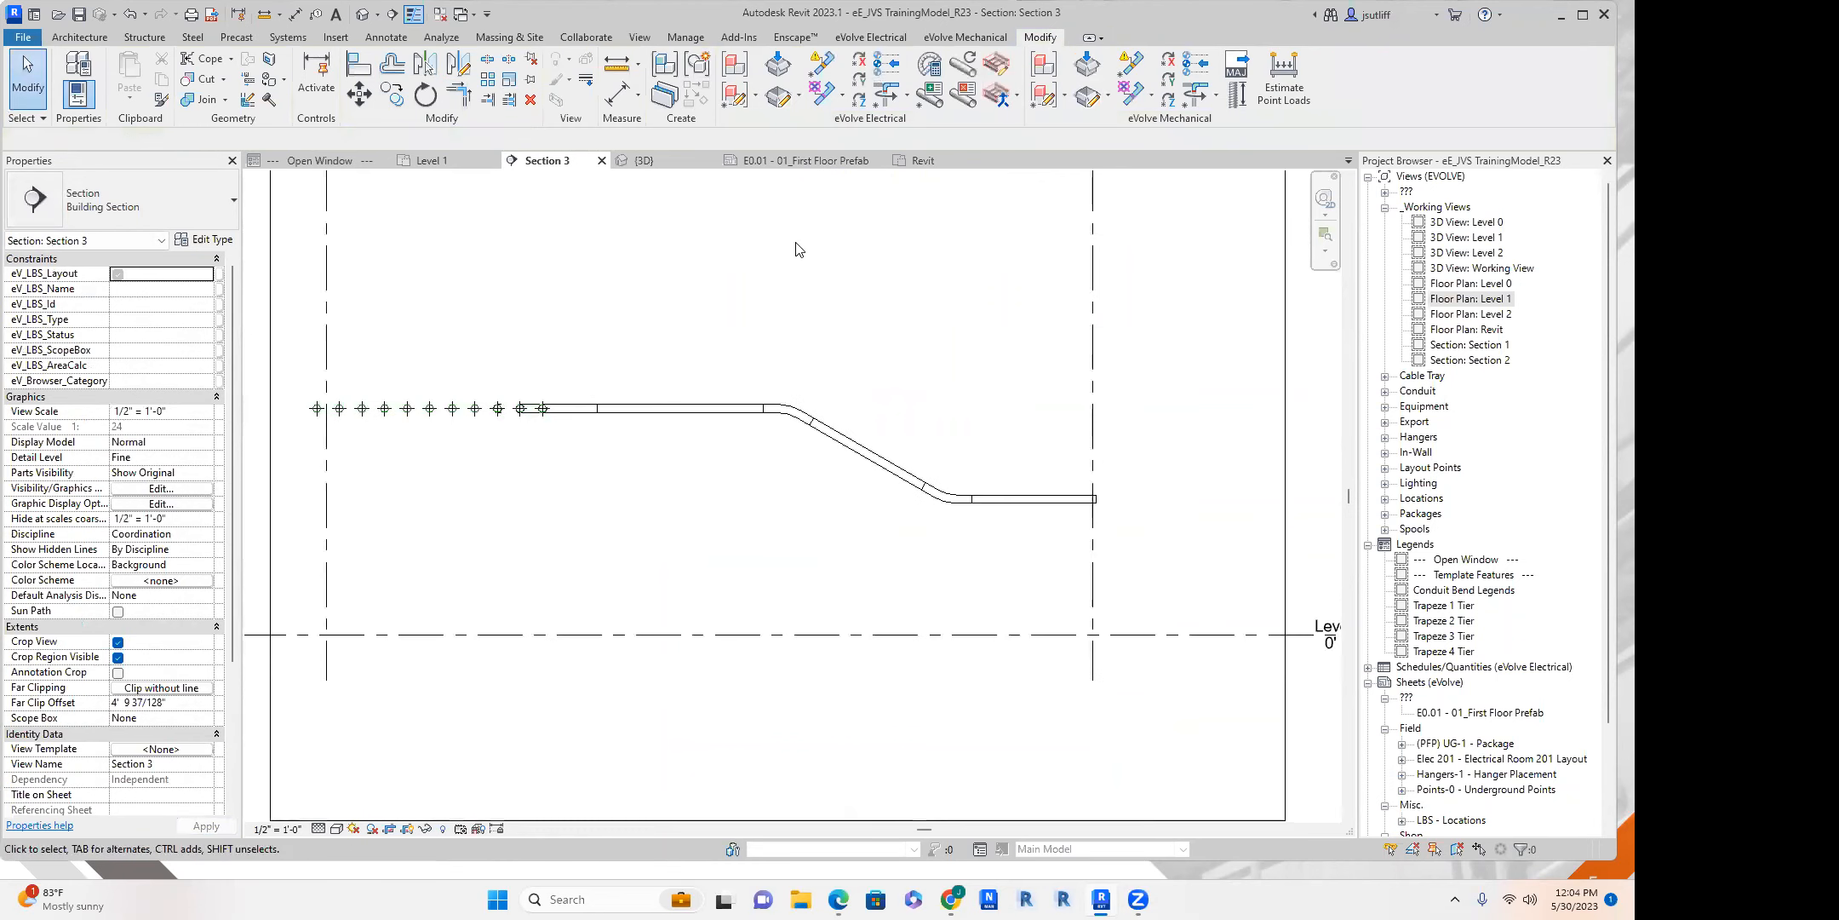
In the Level 1 plan, move the Section 3 mark to the outermost vertical conduit of the run and open its section view.
left_click(433, 160)
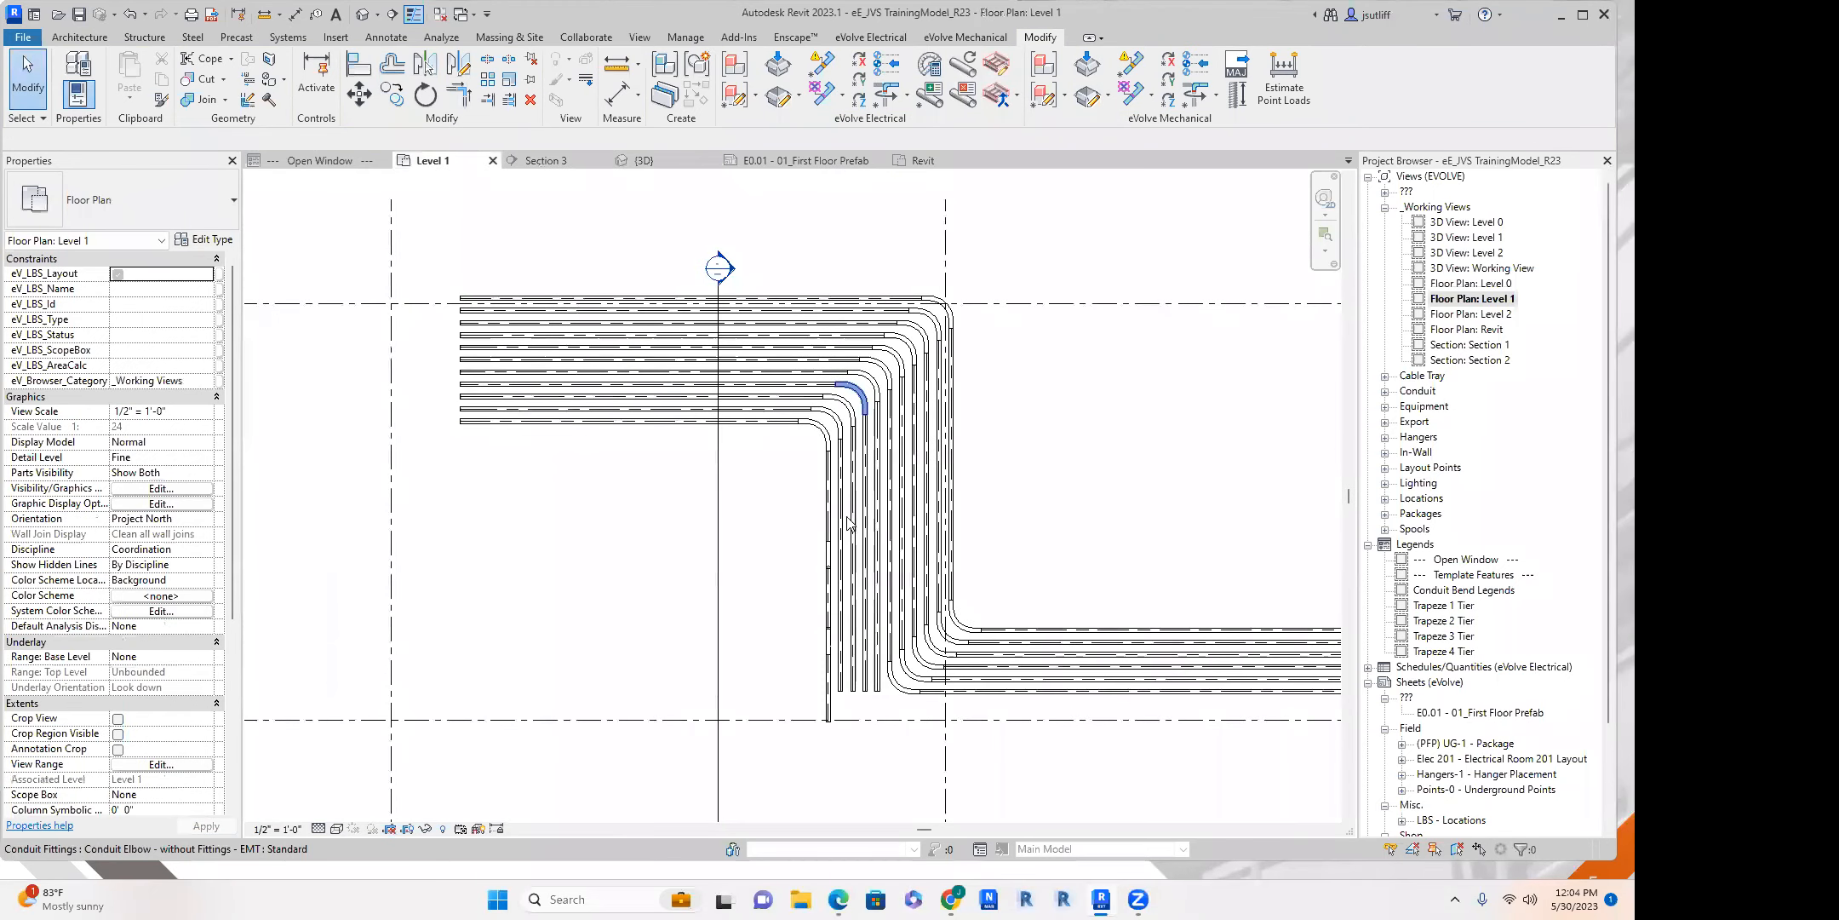
middle_click_drag(672, 571, 545, 477)
left_click(579, 489)
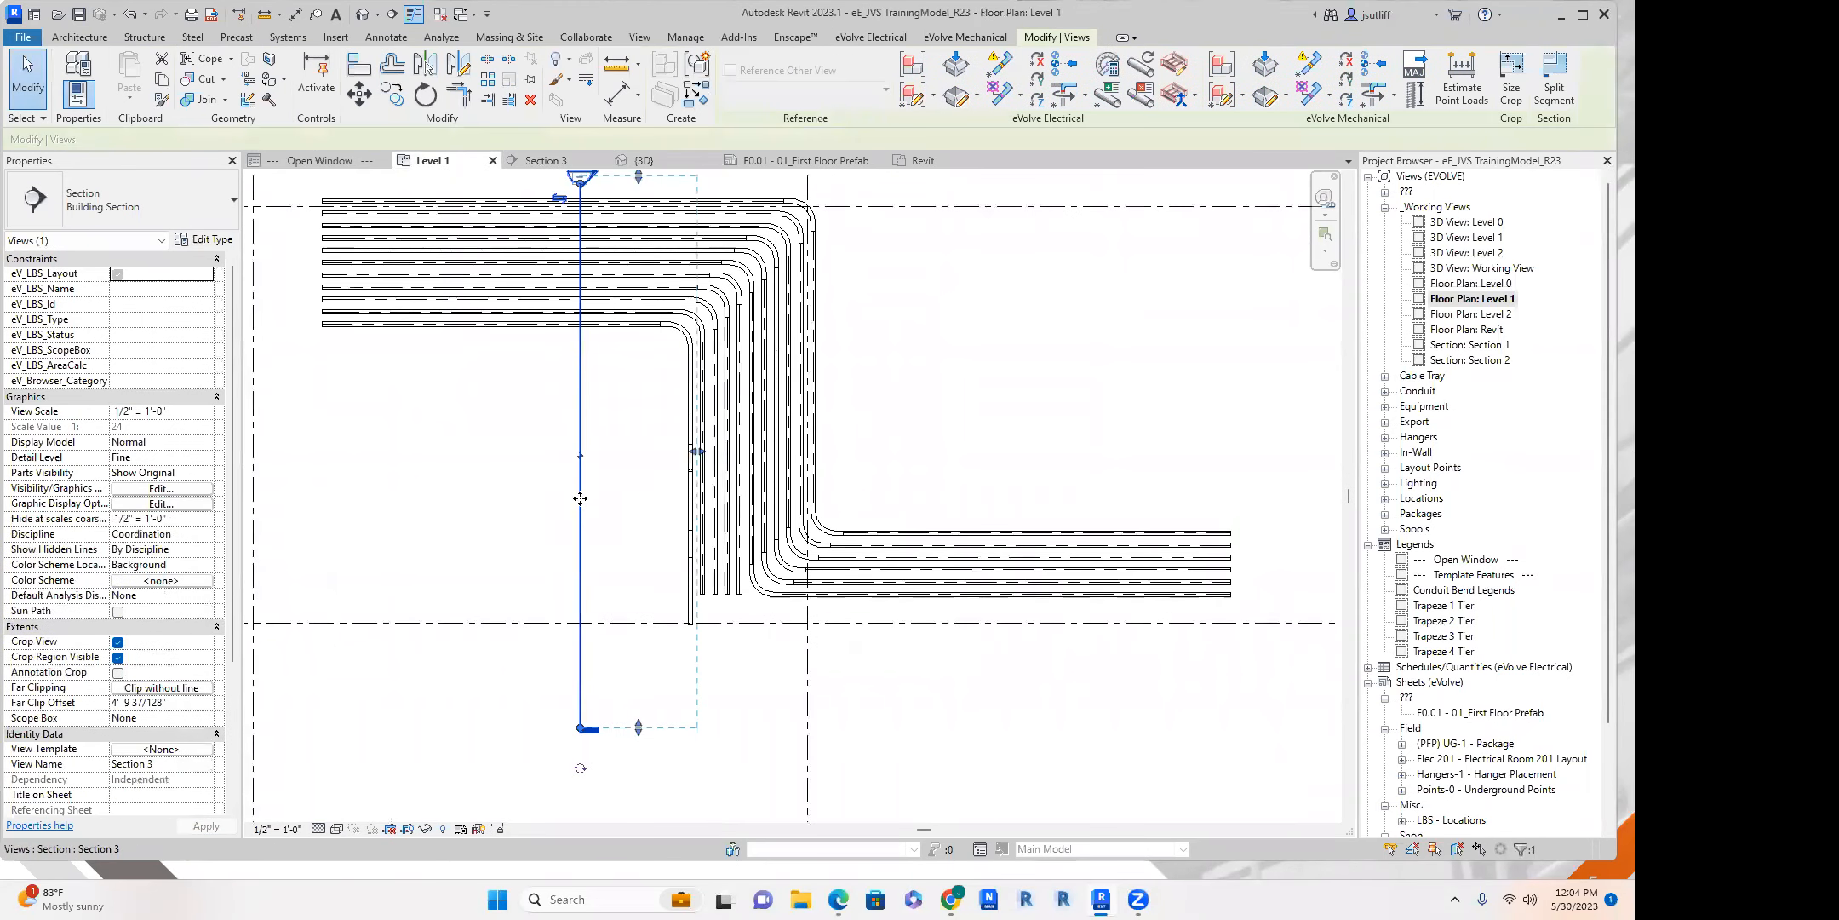
left_click(809, 447)
right_click(809, 447)
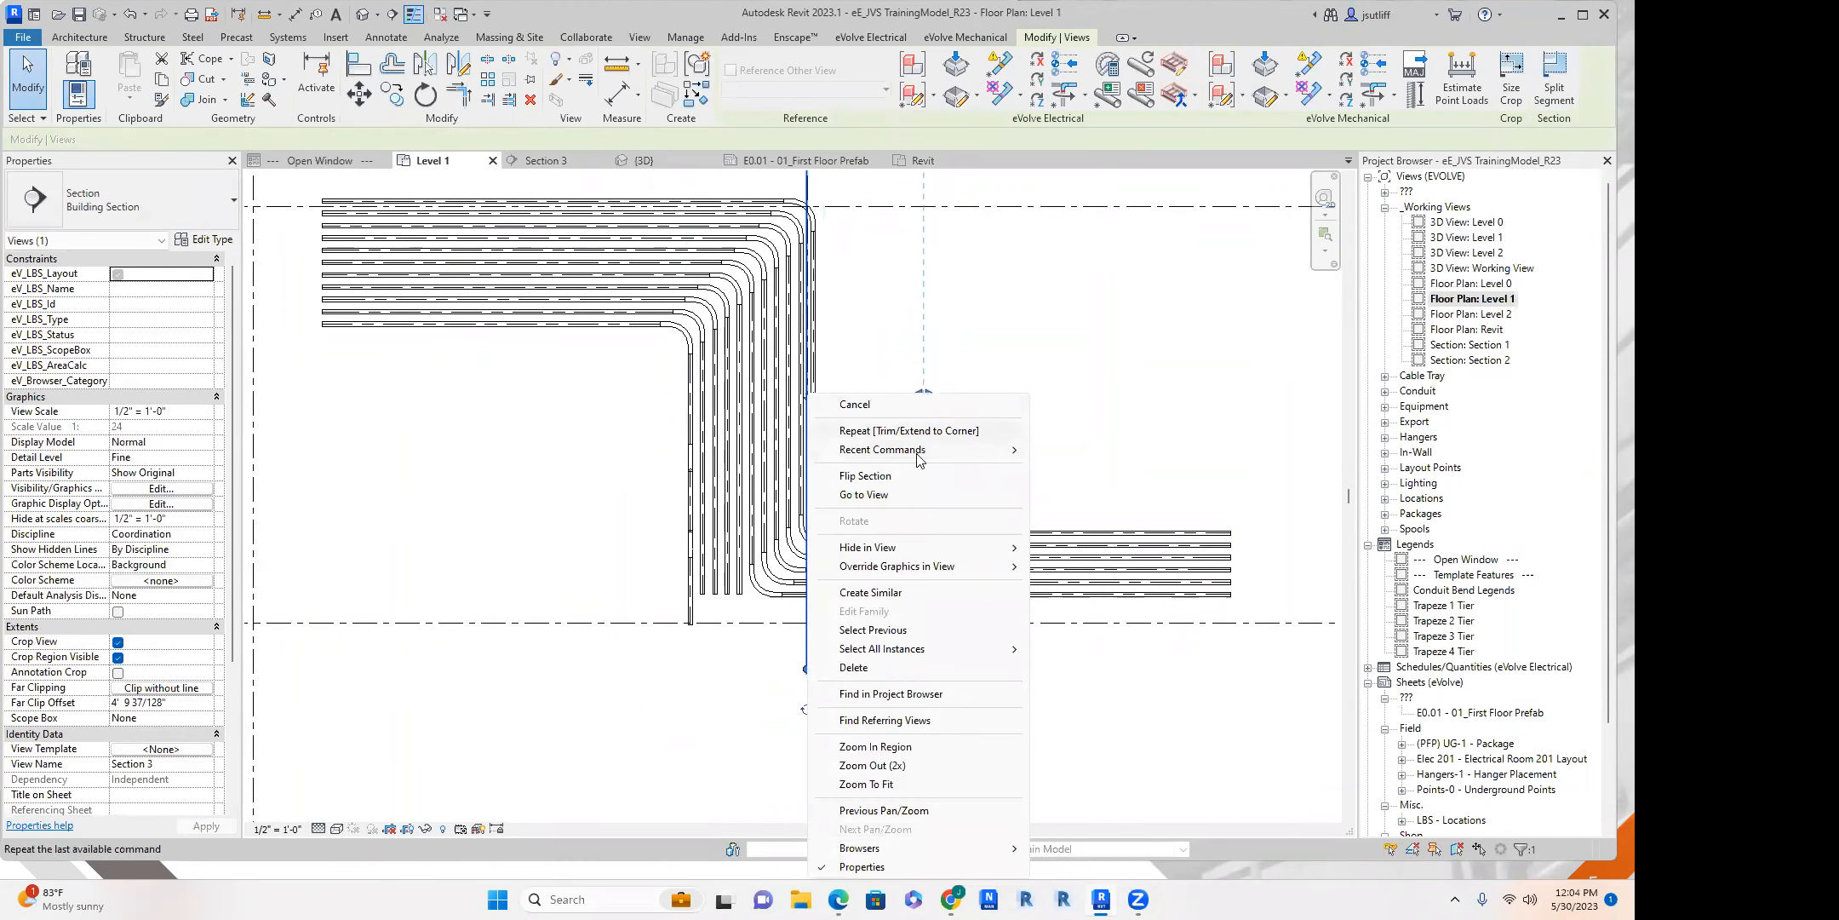
left_click(910, 498)
Split the conduit at 5' 0" elevation near its middle and delete the coupling at the split.
left_click(741, 408)
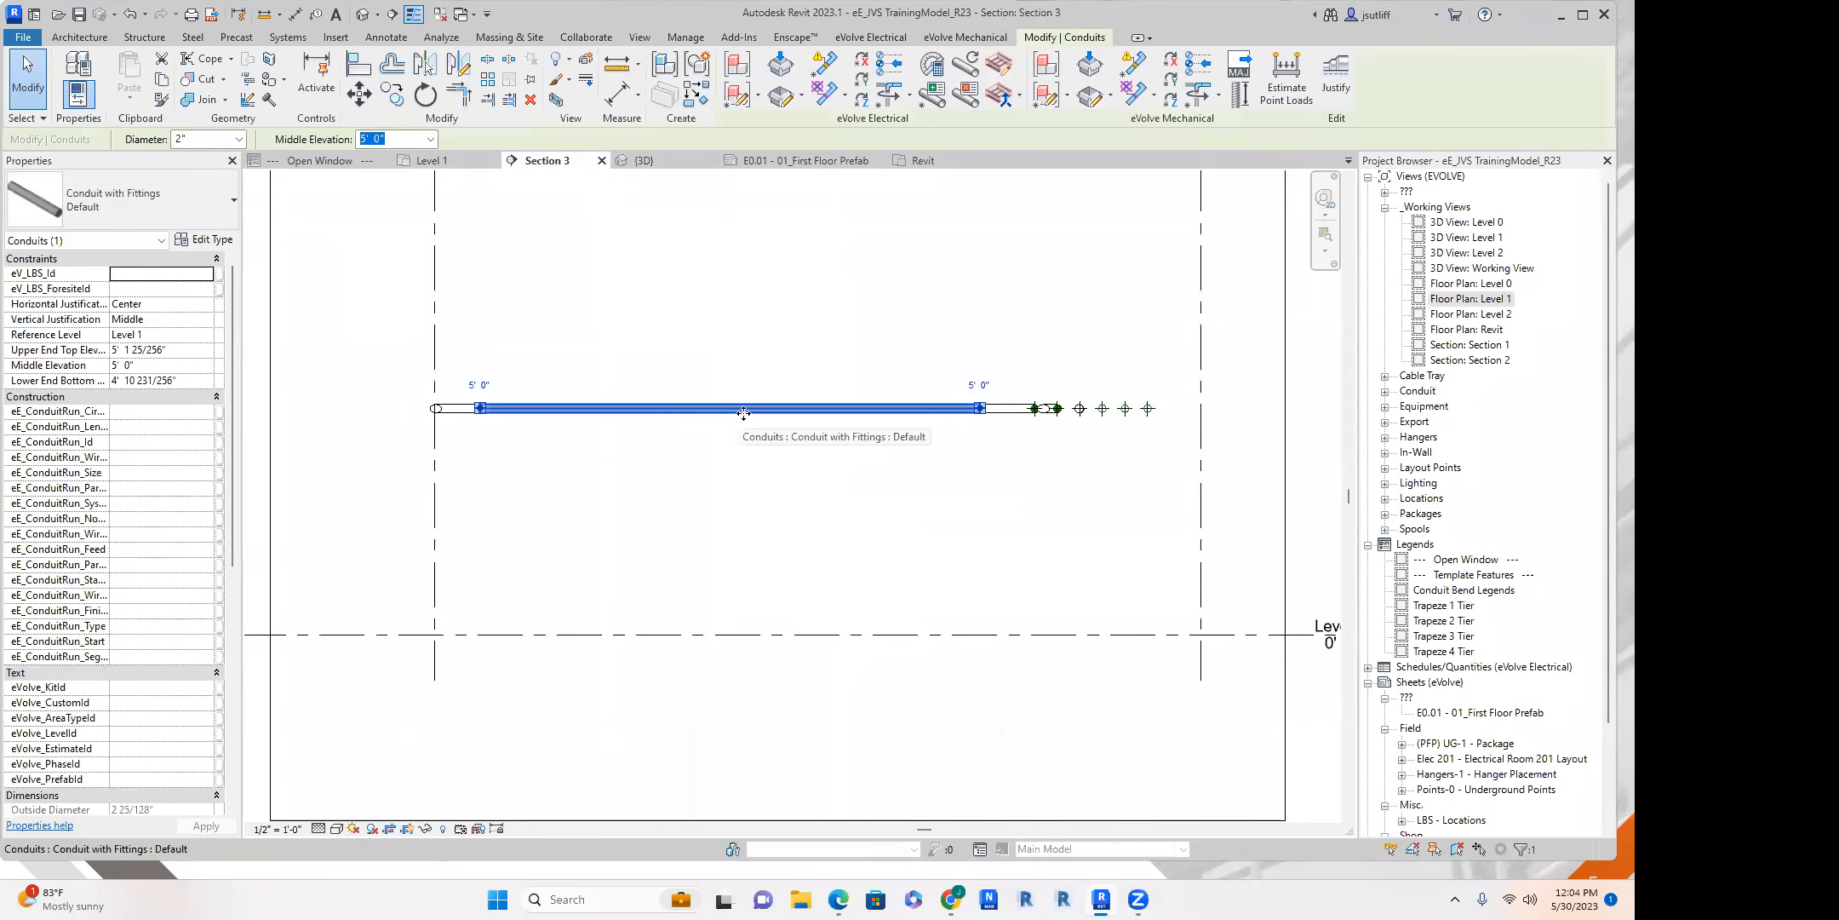
key("s")
key("l")
left_click(708, 408)
key("Escape")
left_click(722, 409)
key("Delete")
Pull the first segment's open end down to 2' 4 1/2" elevation and draw a level conduit from it, about 5' 4" long.
left_click(688, 411)
left_click_drag(706, 409, 631, 523)
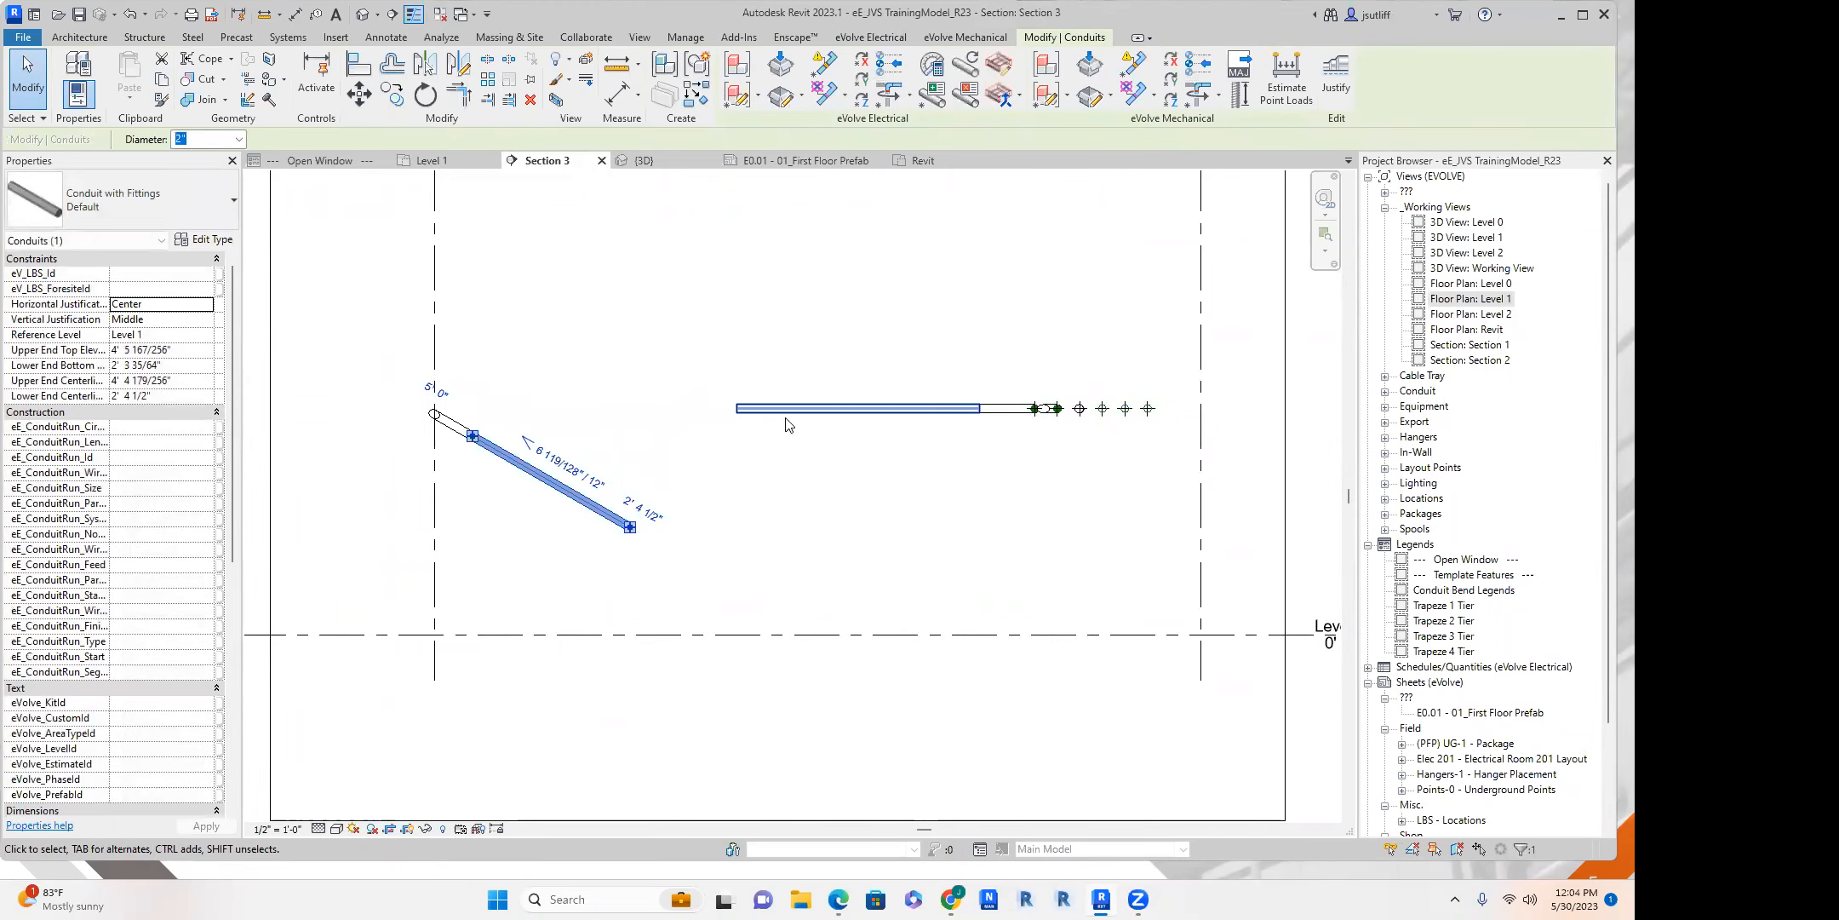
right_click(637, 529)
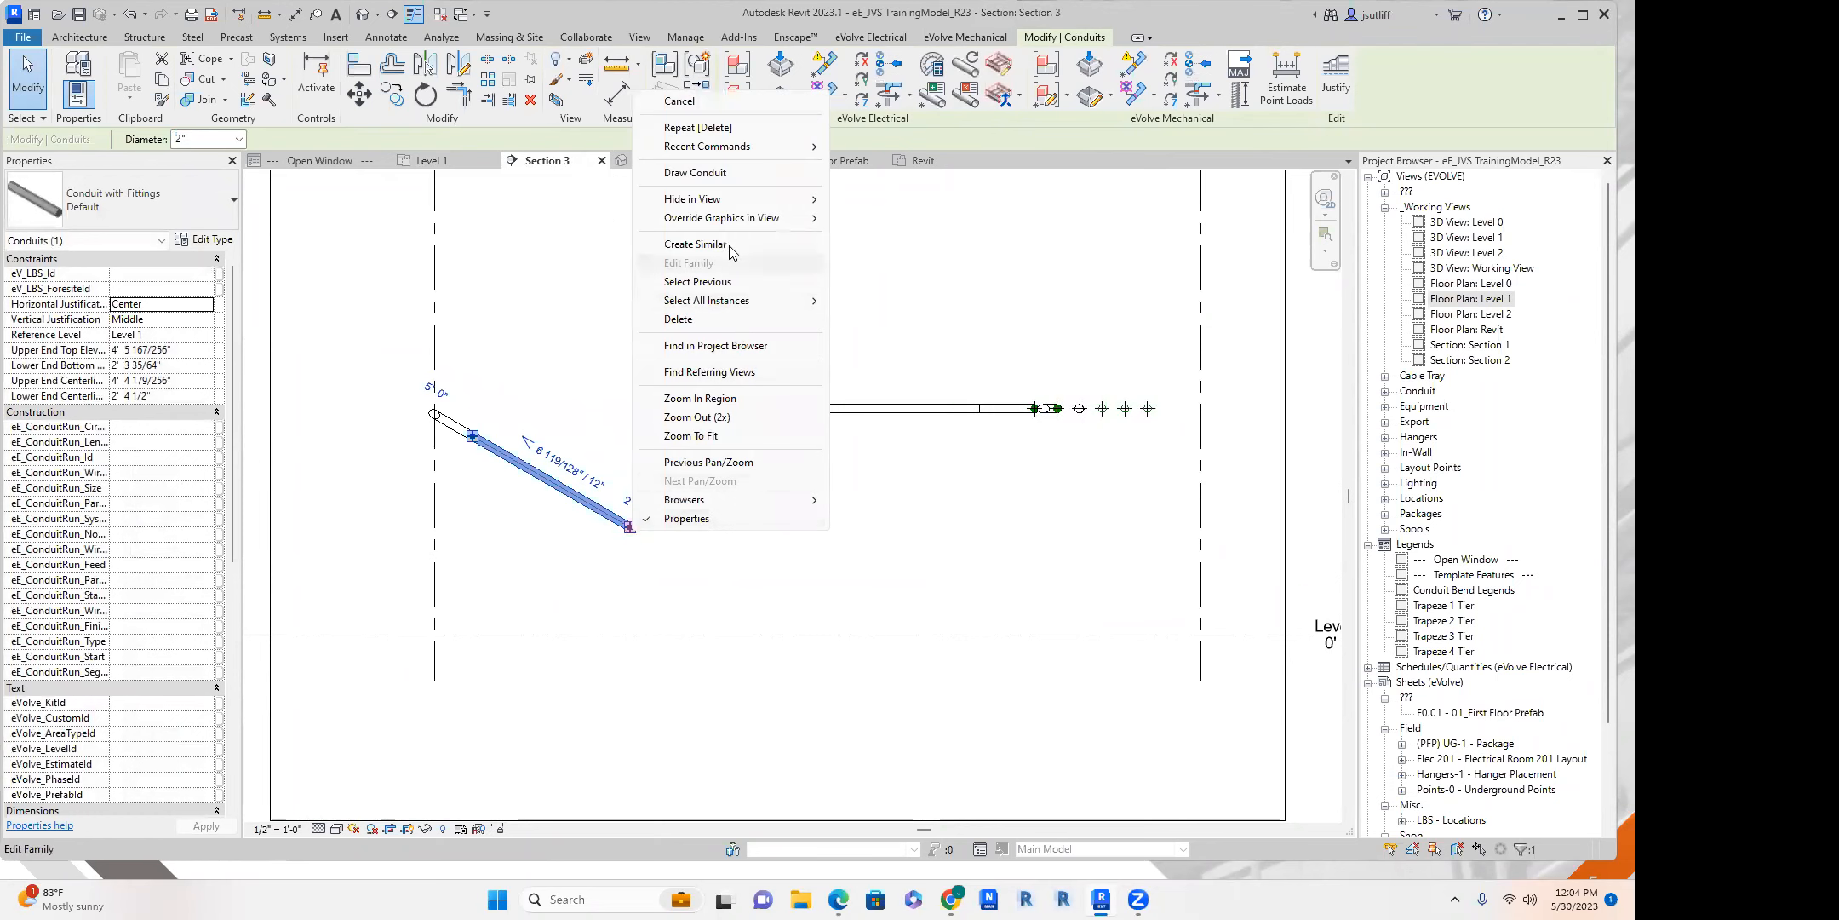
left_click(726, 178)
left_click(897, 526)
key("Escape")
key("Escape")
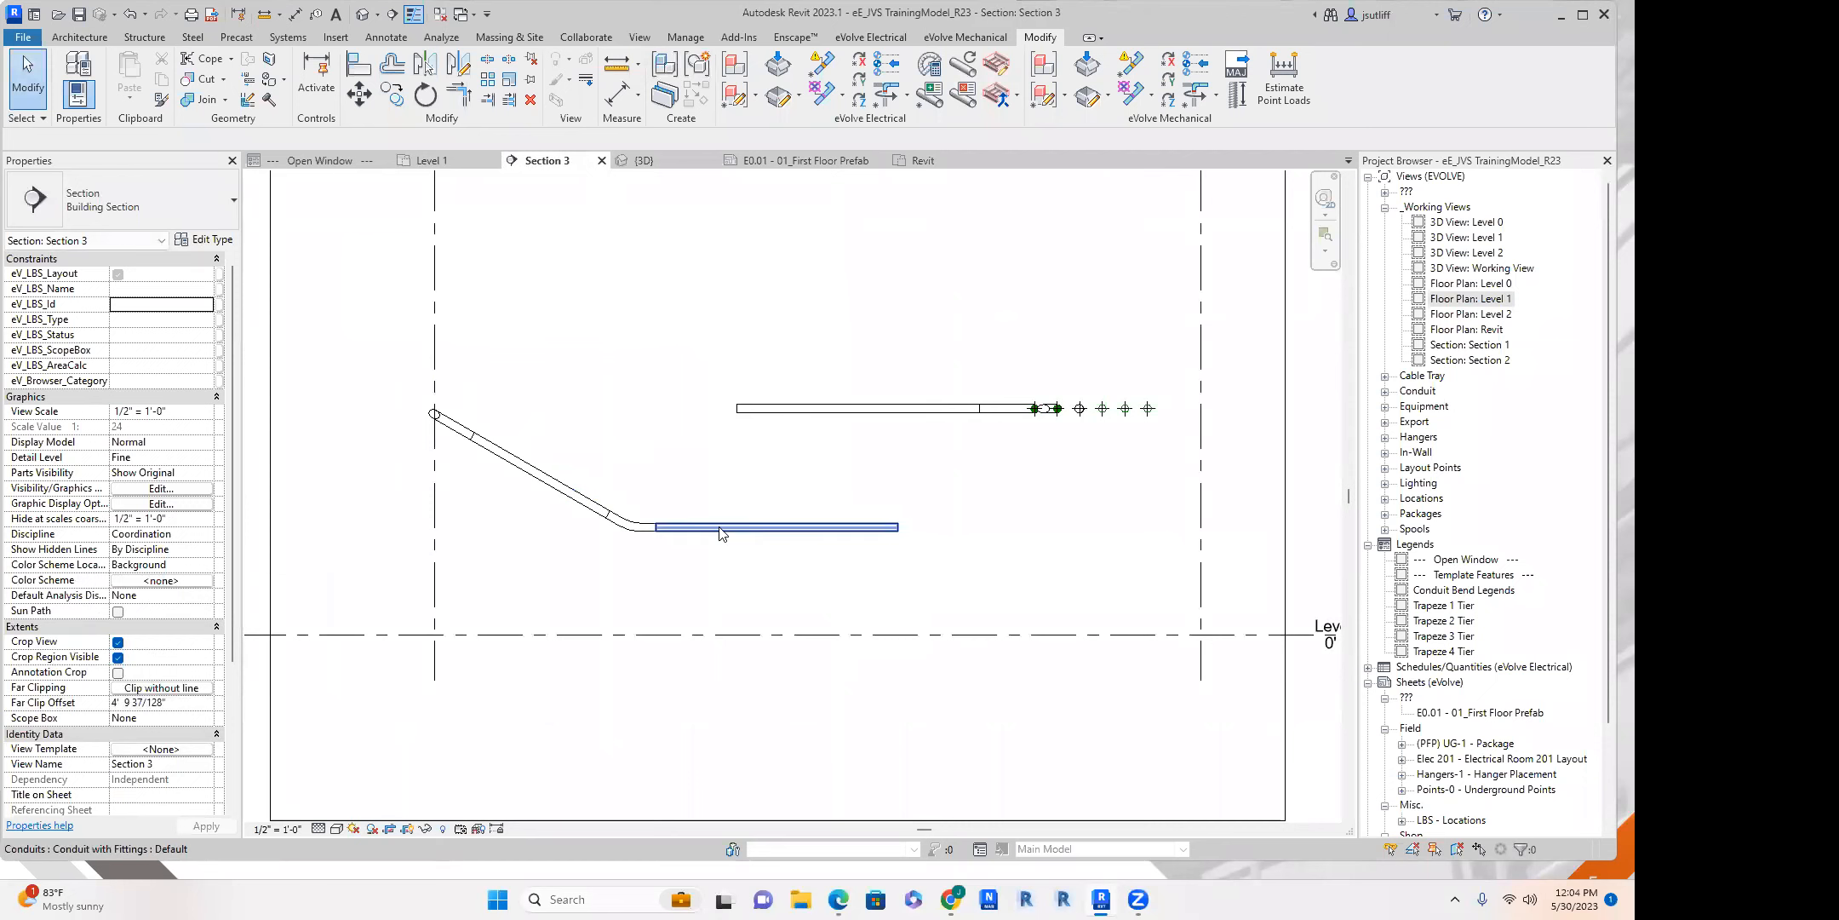
Set the middle elevation of the lower level conduit to 3' 4".
scroll(426, 434, "up", 2)
left_click(877, 554)
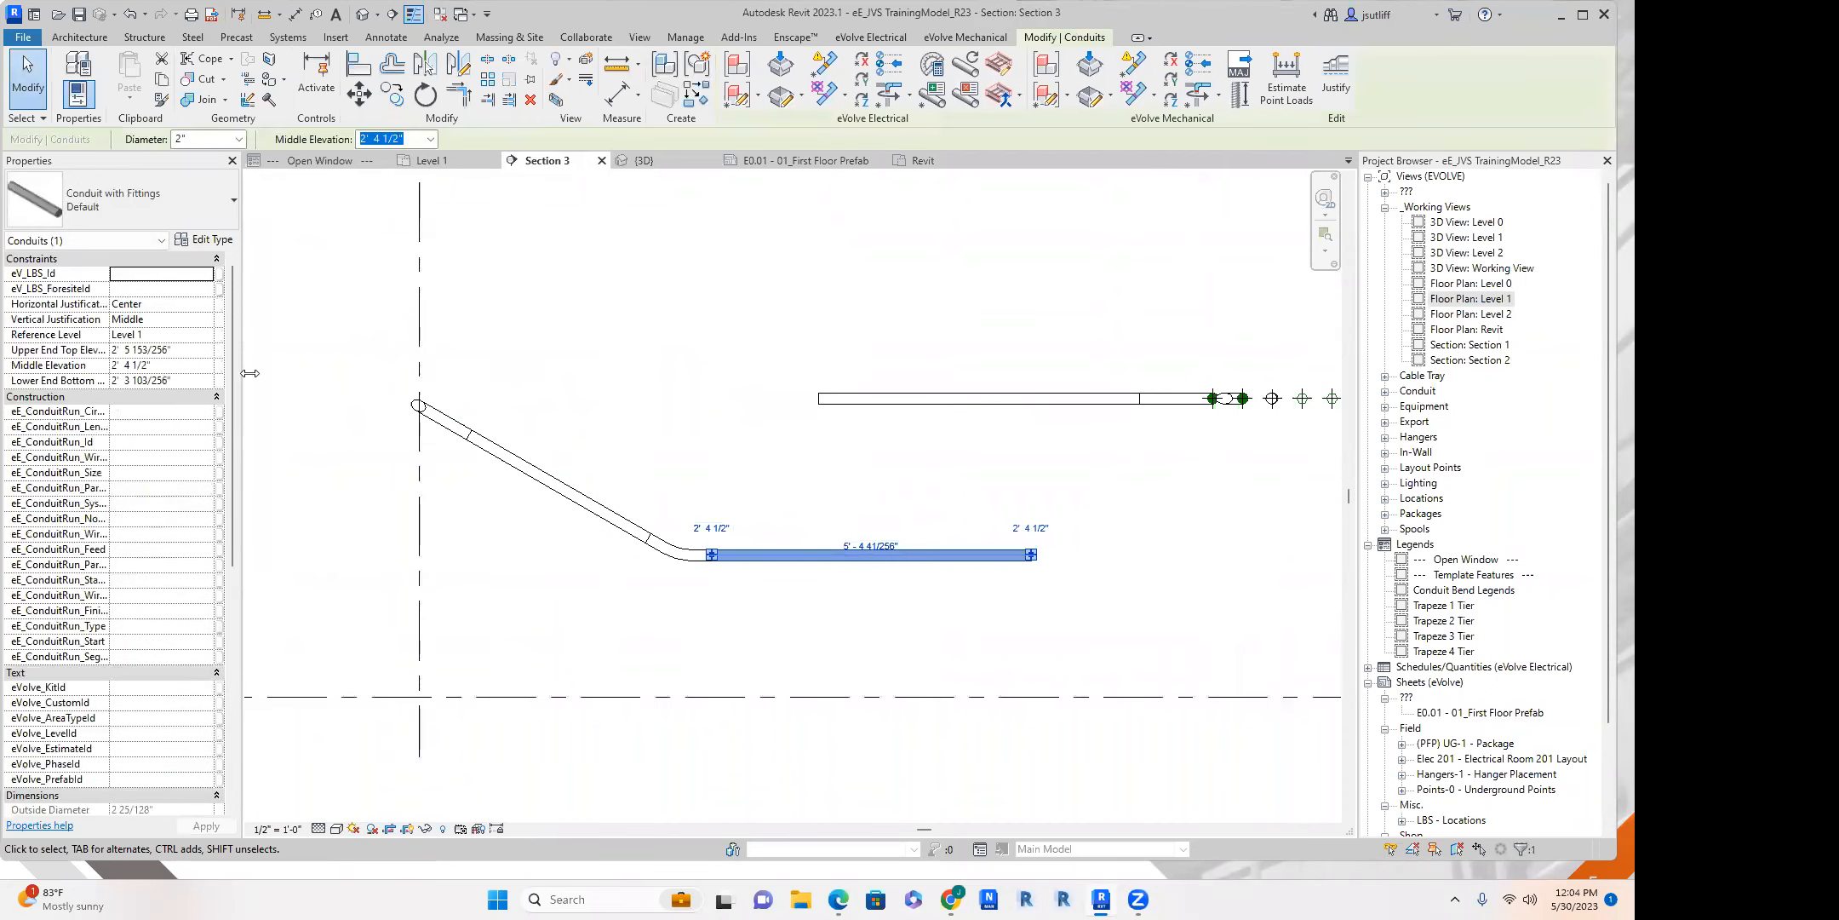
left_click(177, 368)
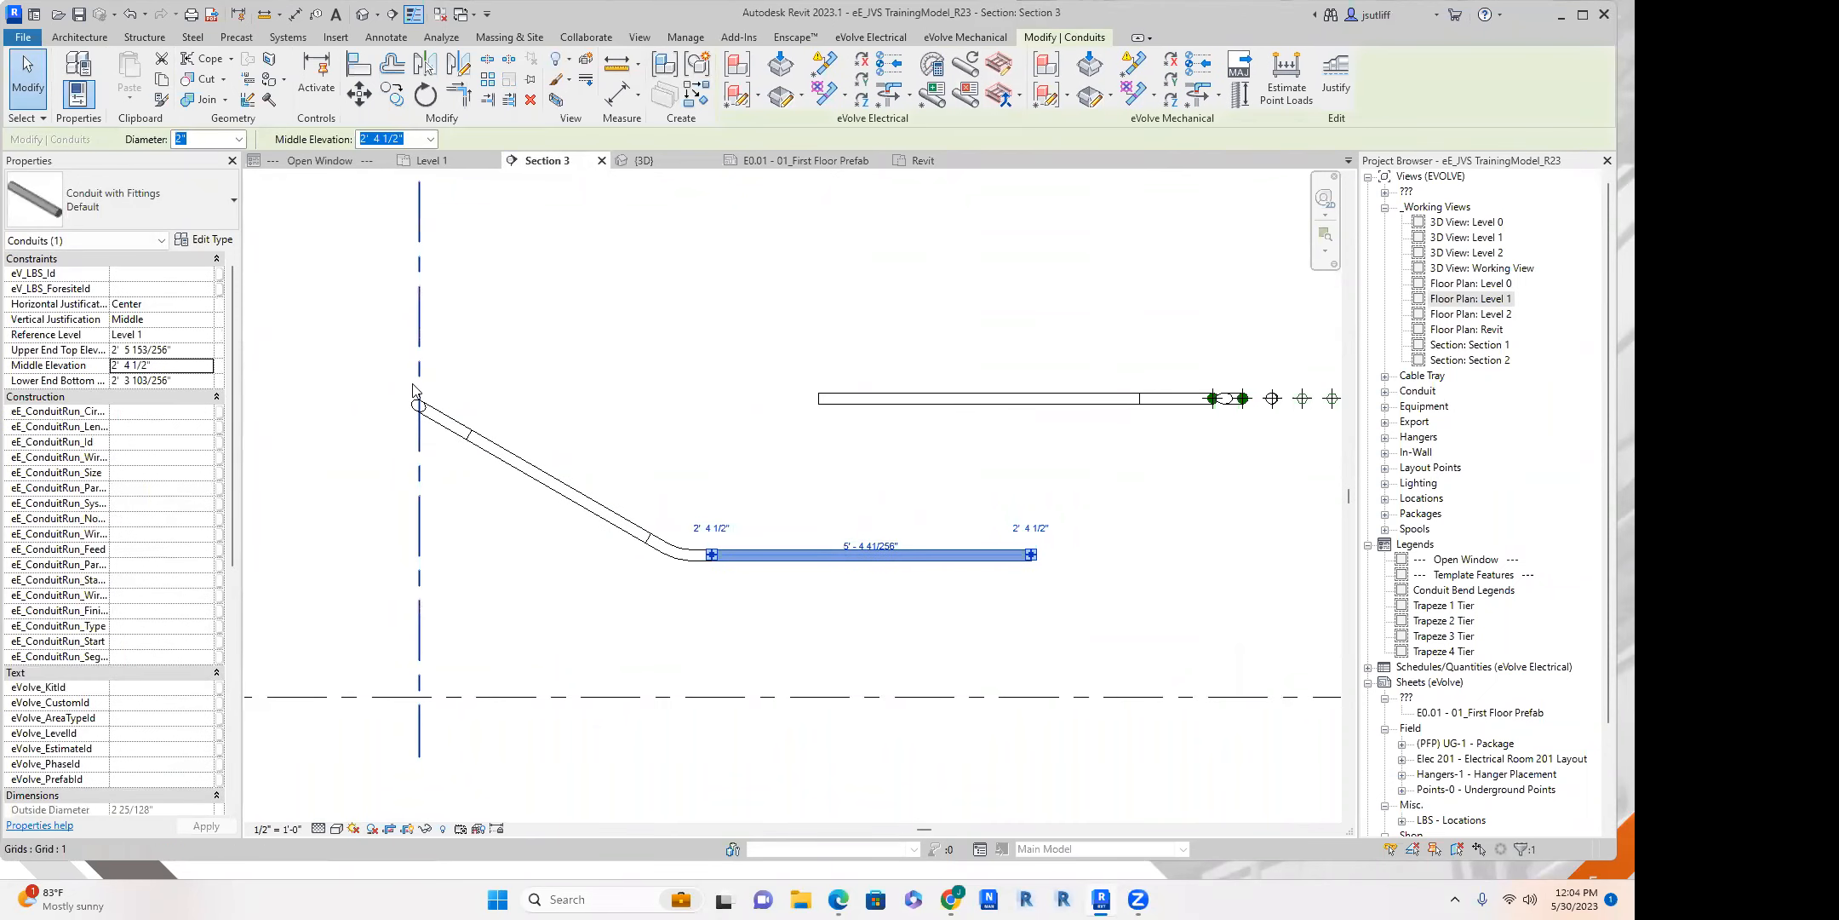
left_click(178, 367)
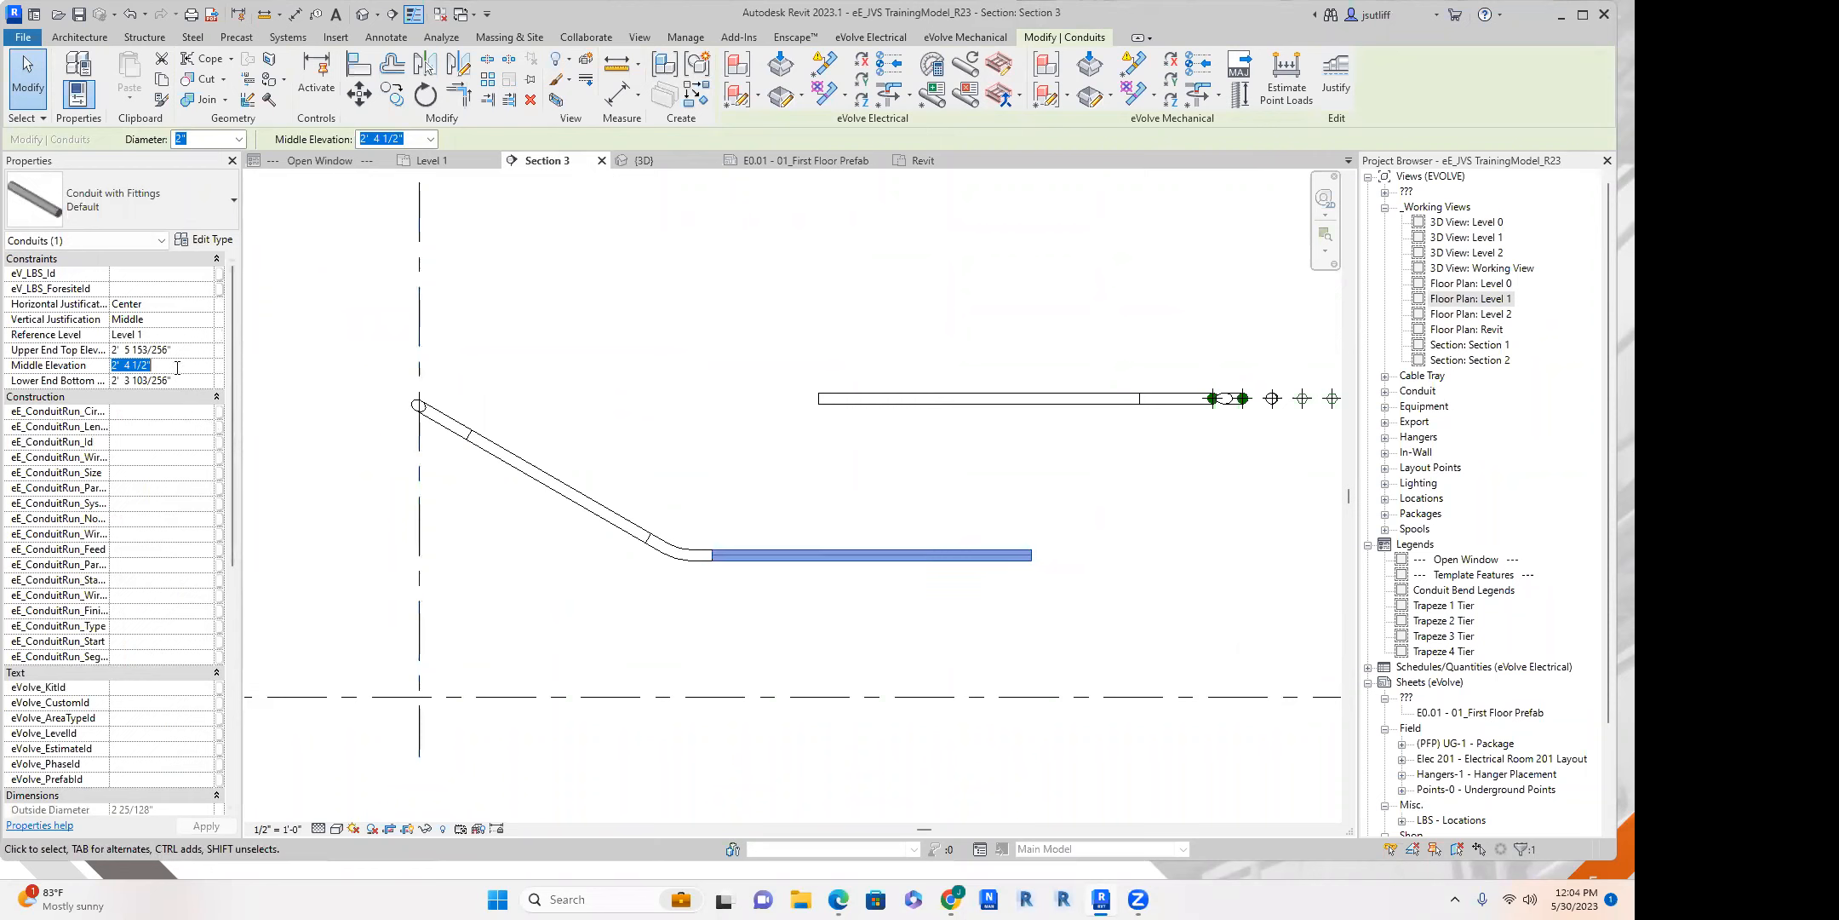
type("0 18")
key("Return")
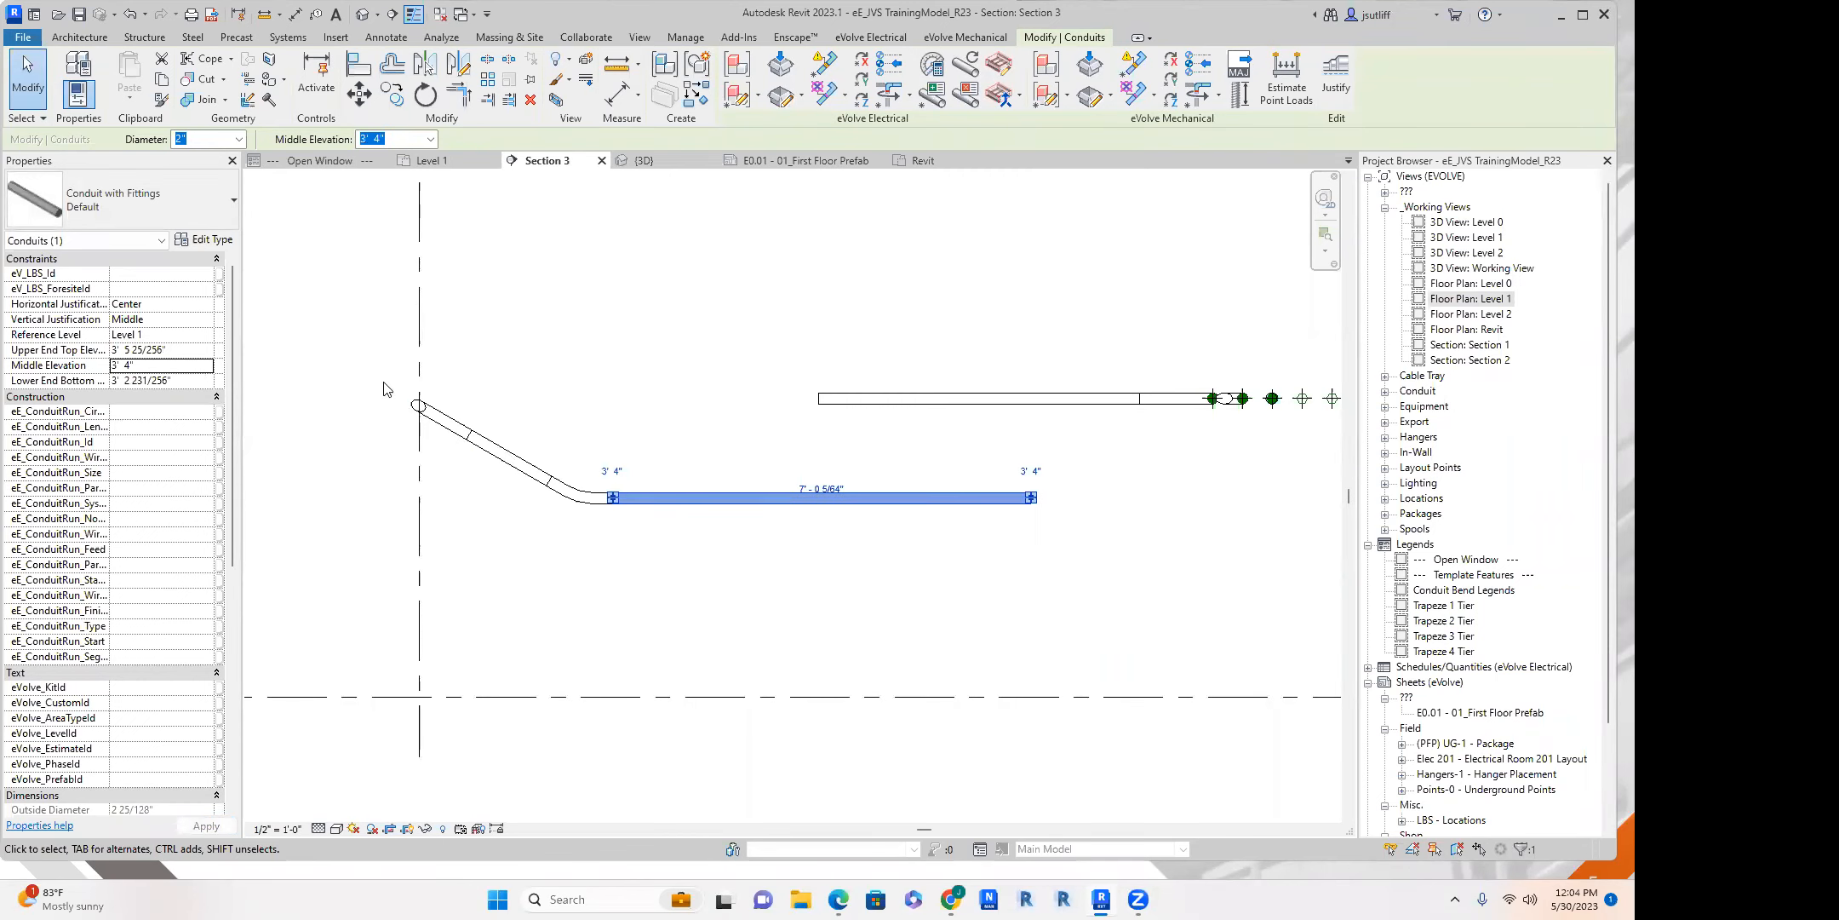
scroll(688, 328, "down", 2)
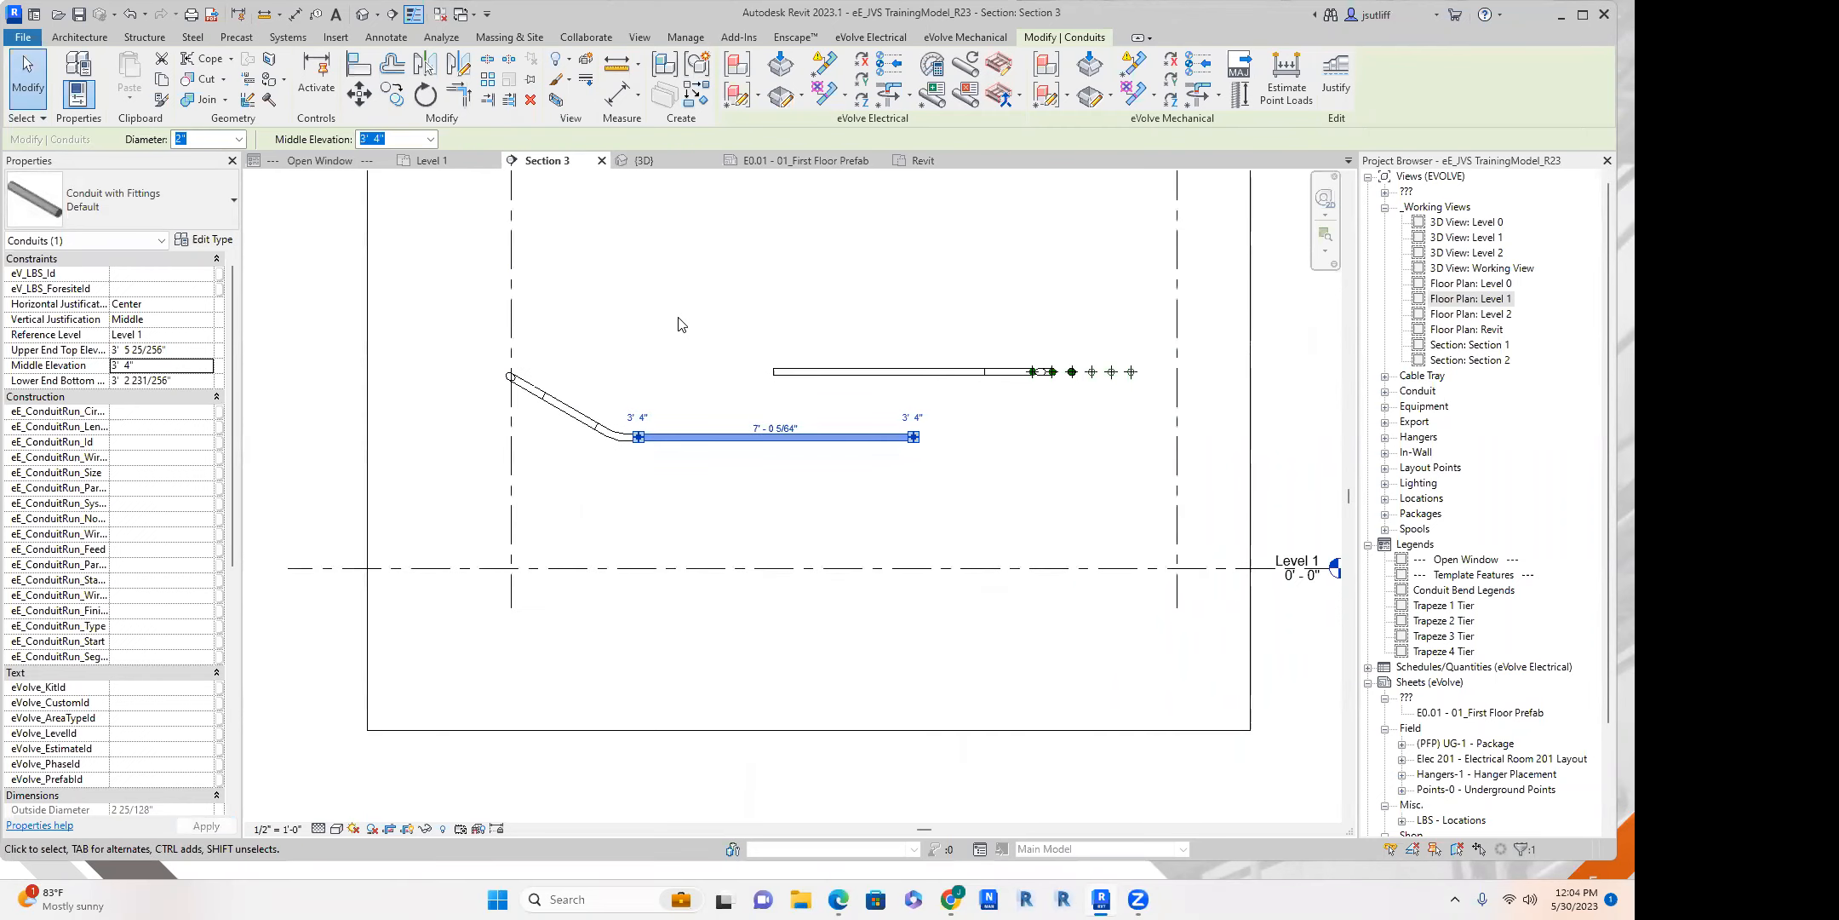
Return to the Level 1 floor plan at the horizontal part of the conduit run.
left_click(444, 167)
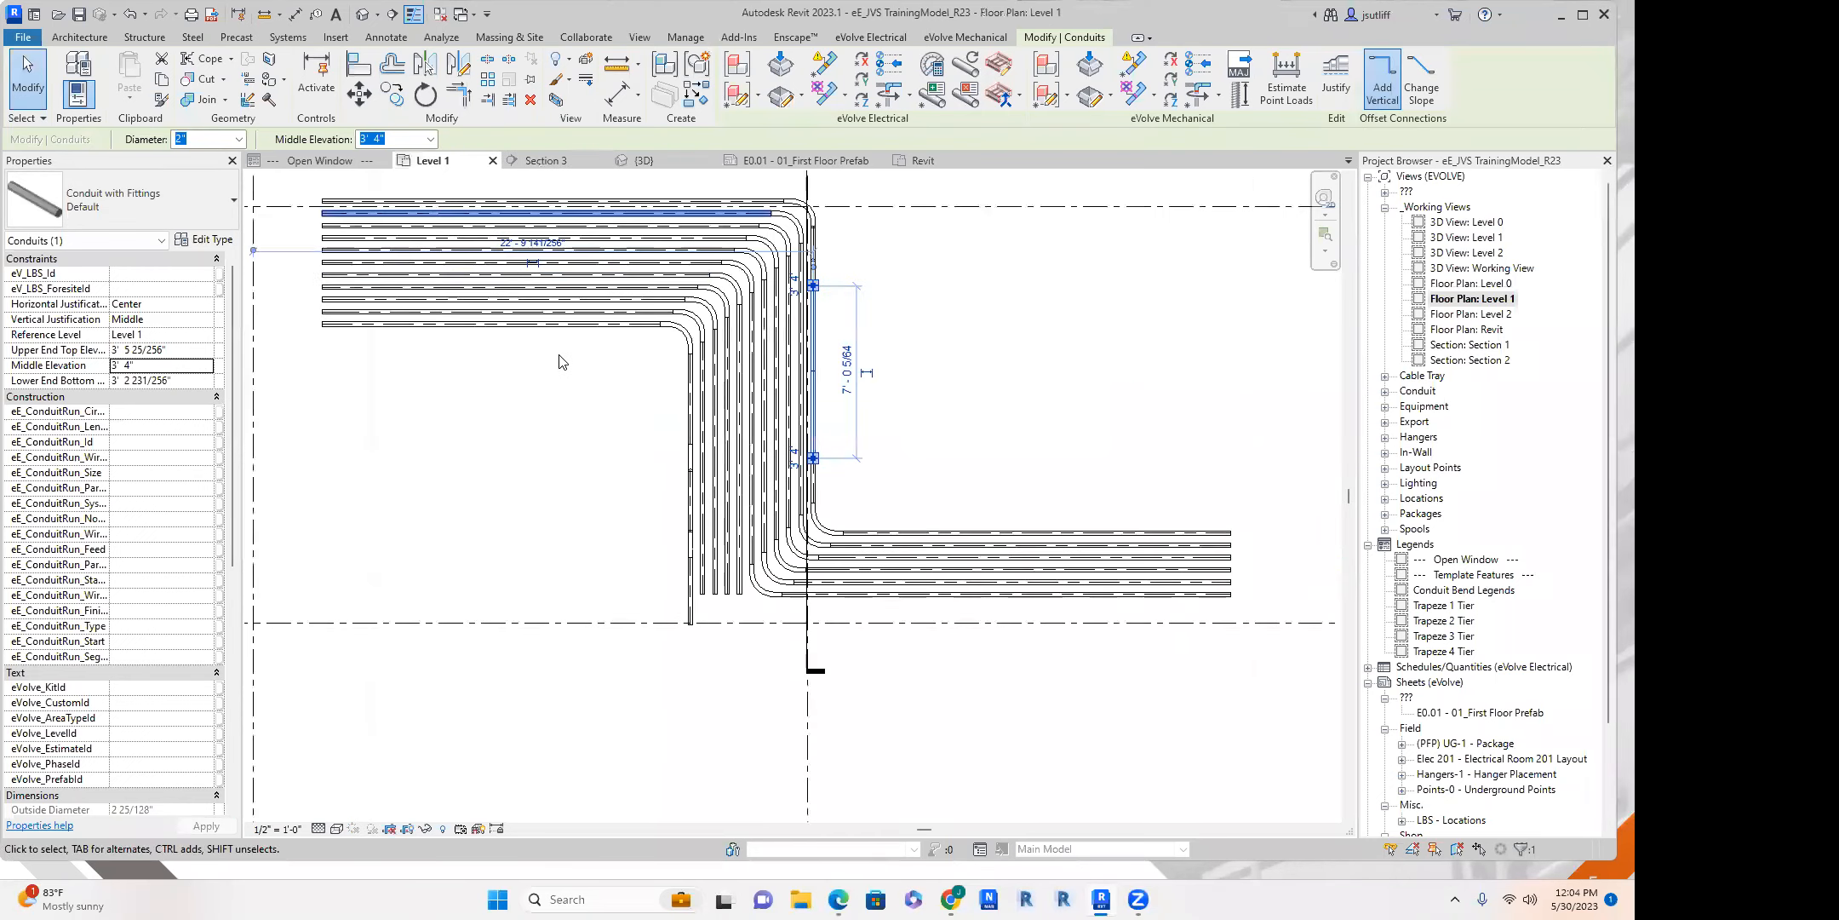
middle_click_drag(576, 508, 655, 507)
scroll(569, 494, "down", 1)
scroll(567, 481, "up", 3)
middle_click_drag(469, 274, 442, 313)
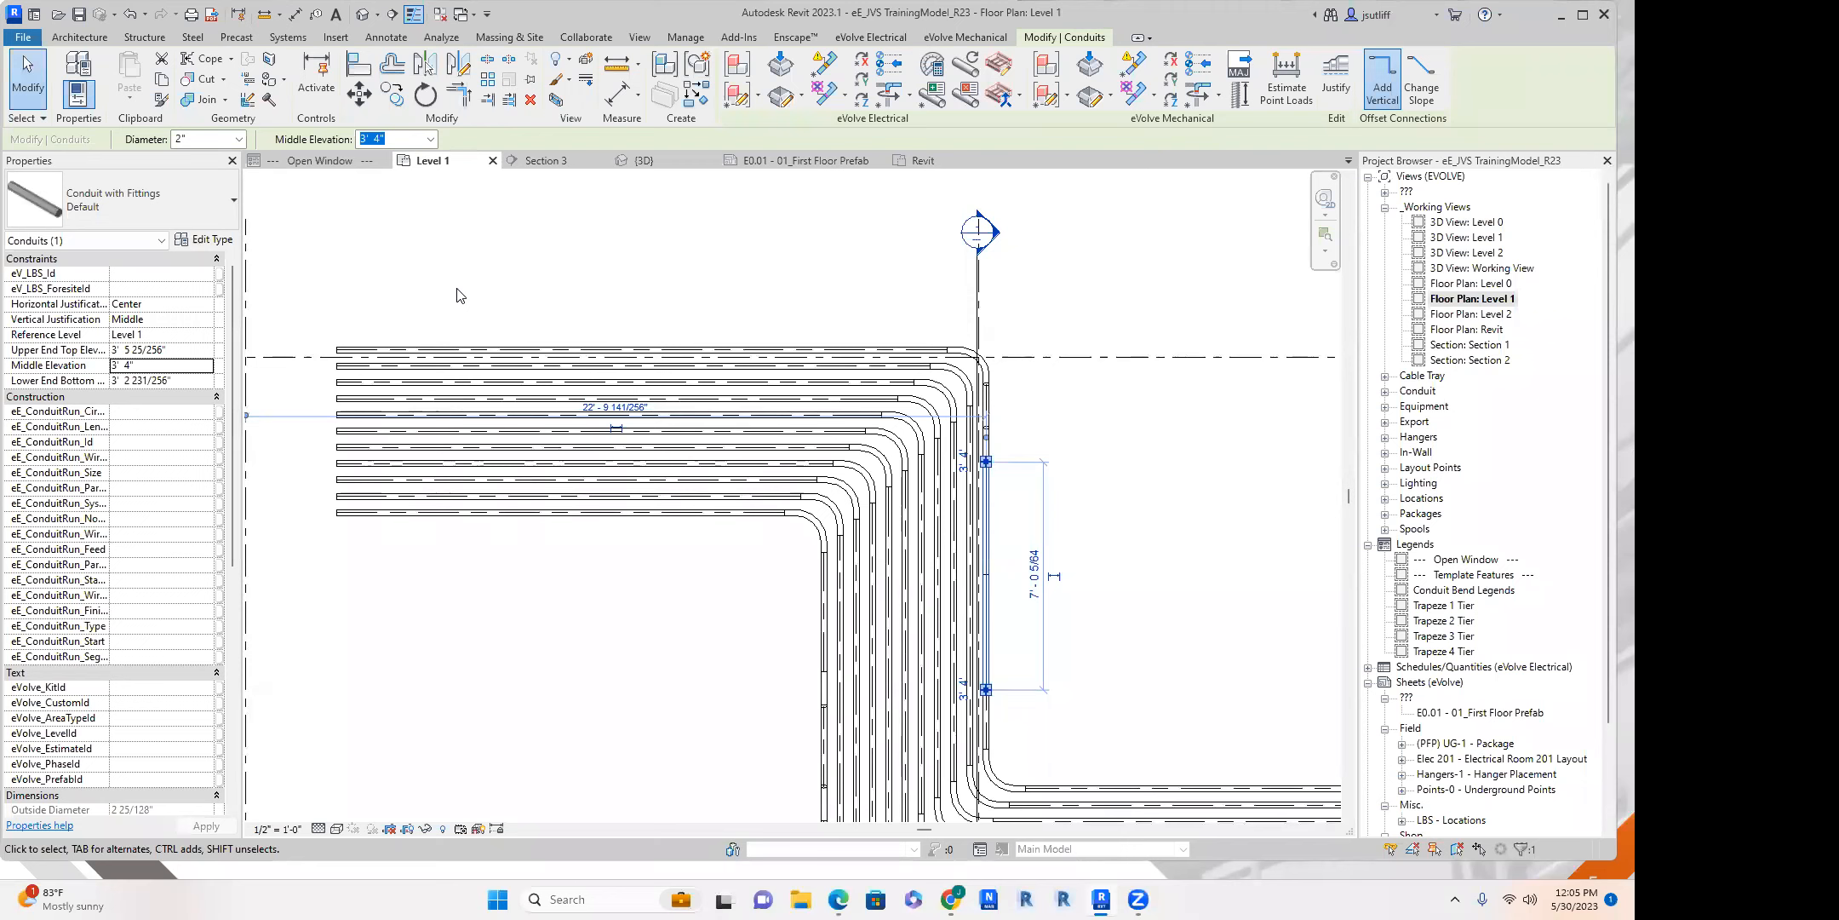
Start the Fabrication Part command and check the loaded additional parts in the fabrication settings.
left_click(288, 39)
left_click(381, 81)
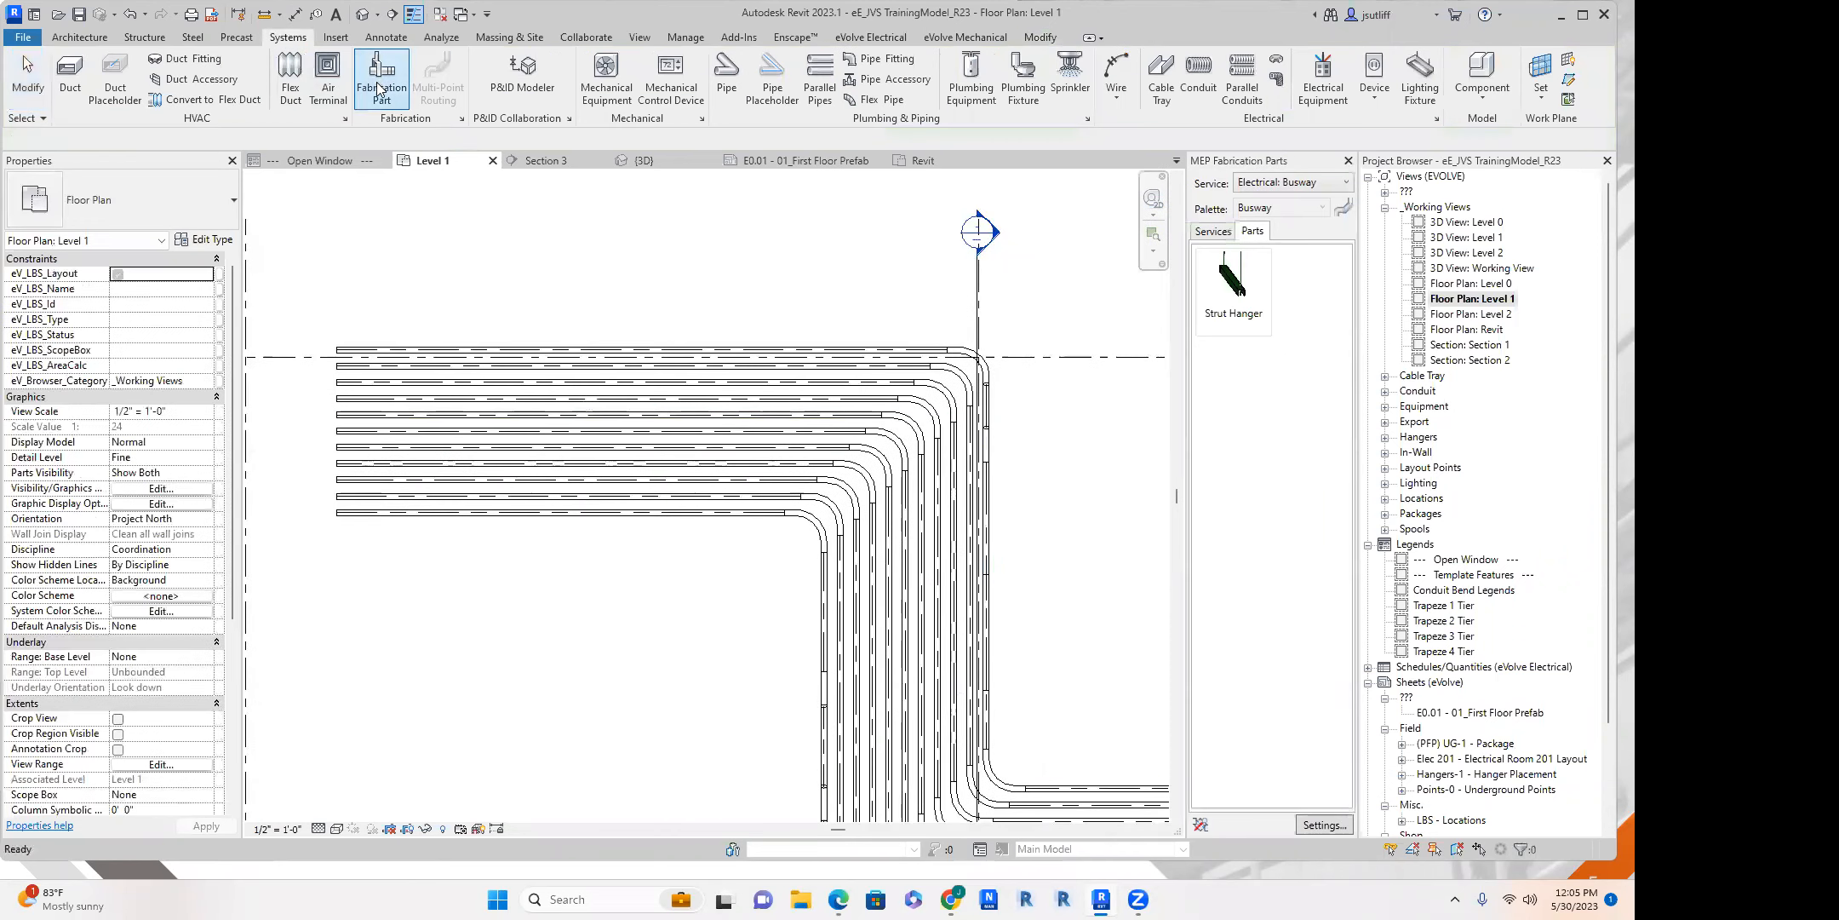
left_click(1317, 826)
left_click(590, 388)
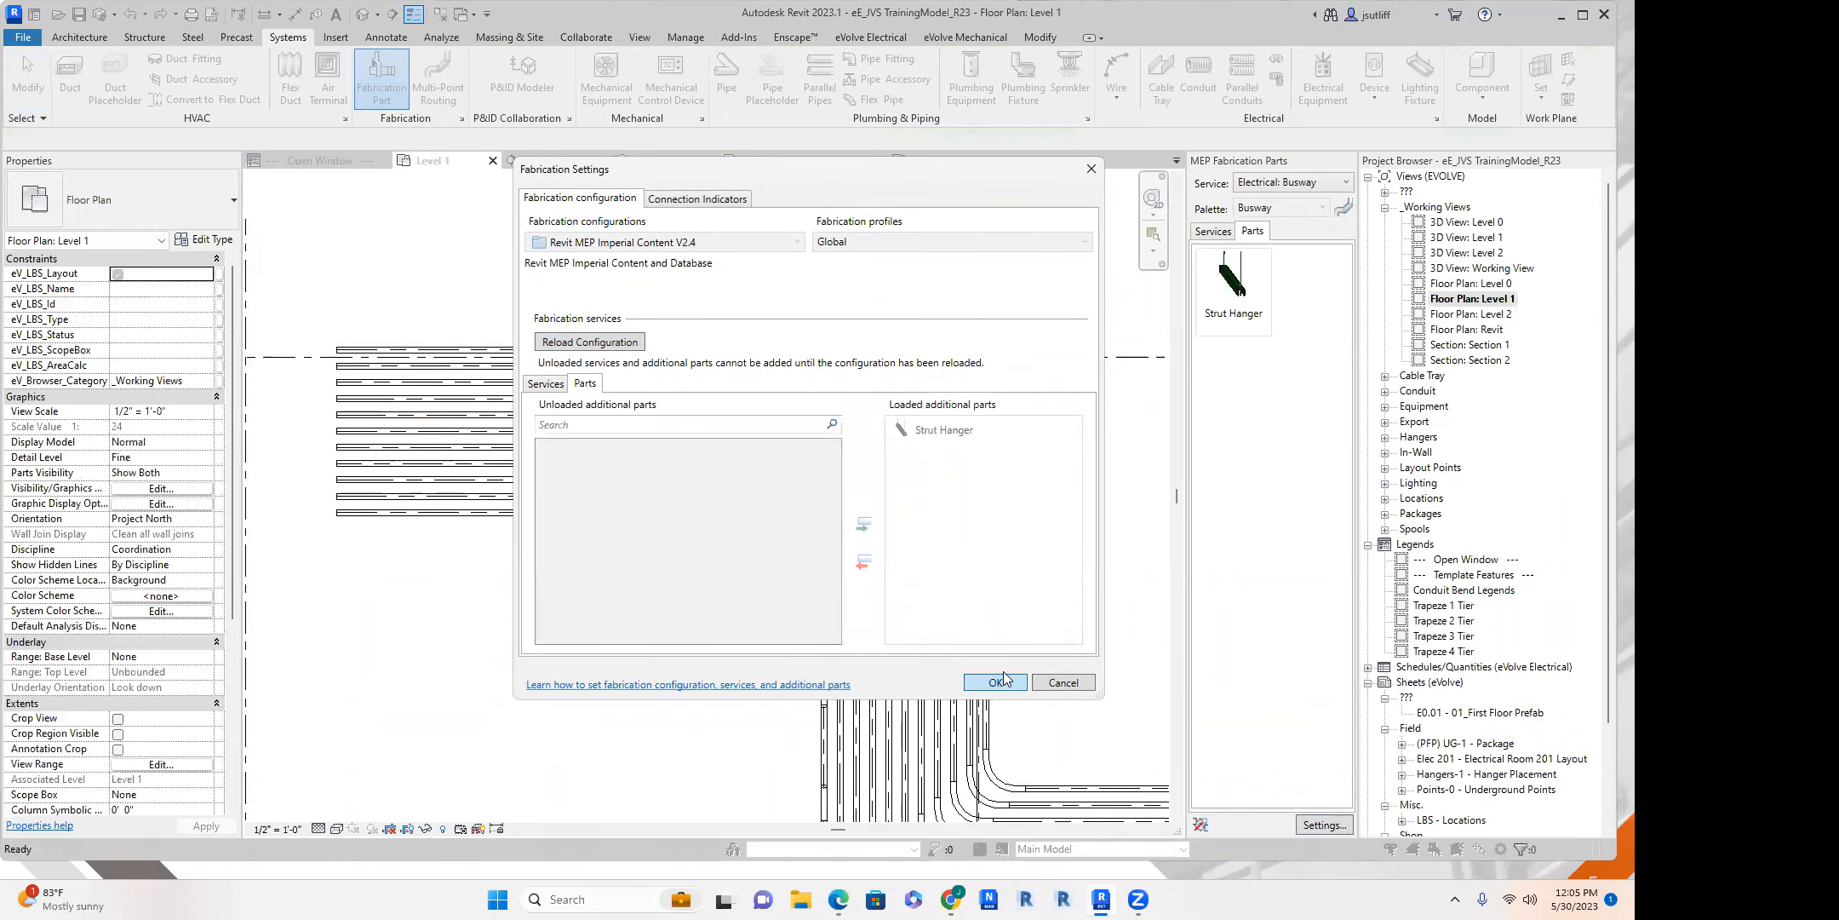
key("Escape")
Place a Strut Hanger across the upper conduits near the open end of the horizontal run.
left_click(1234, 290)
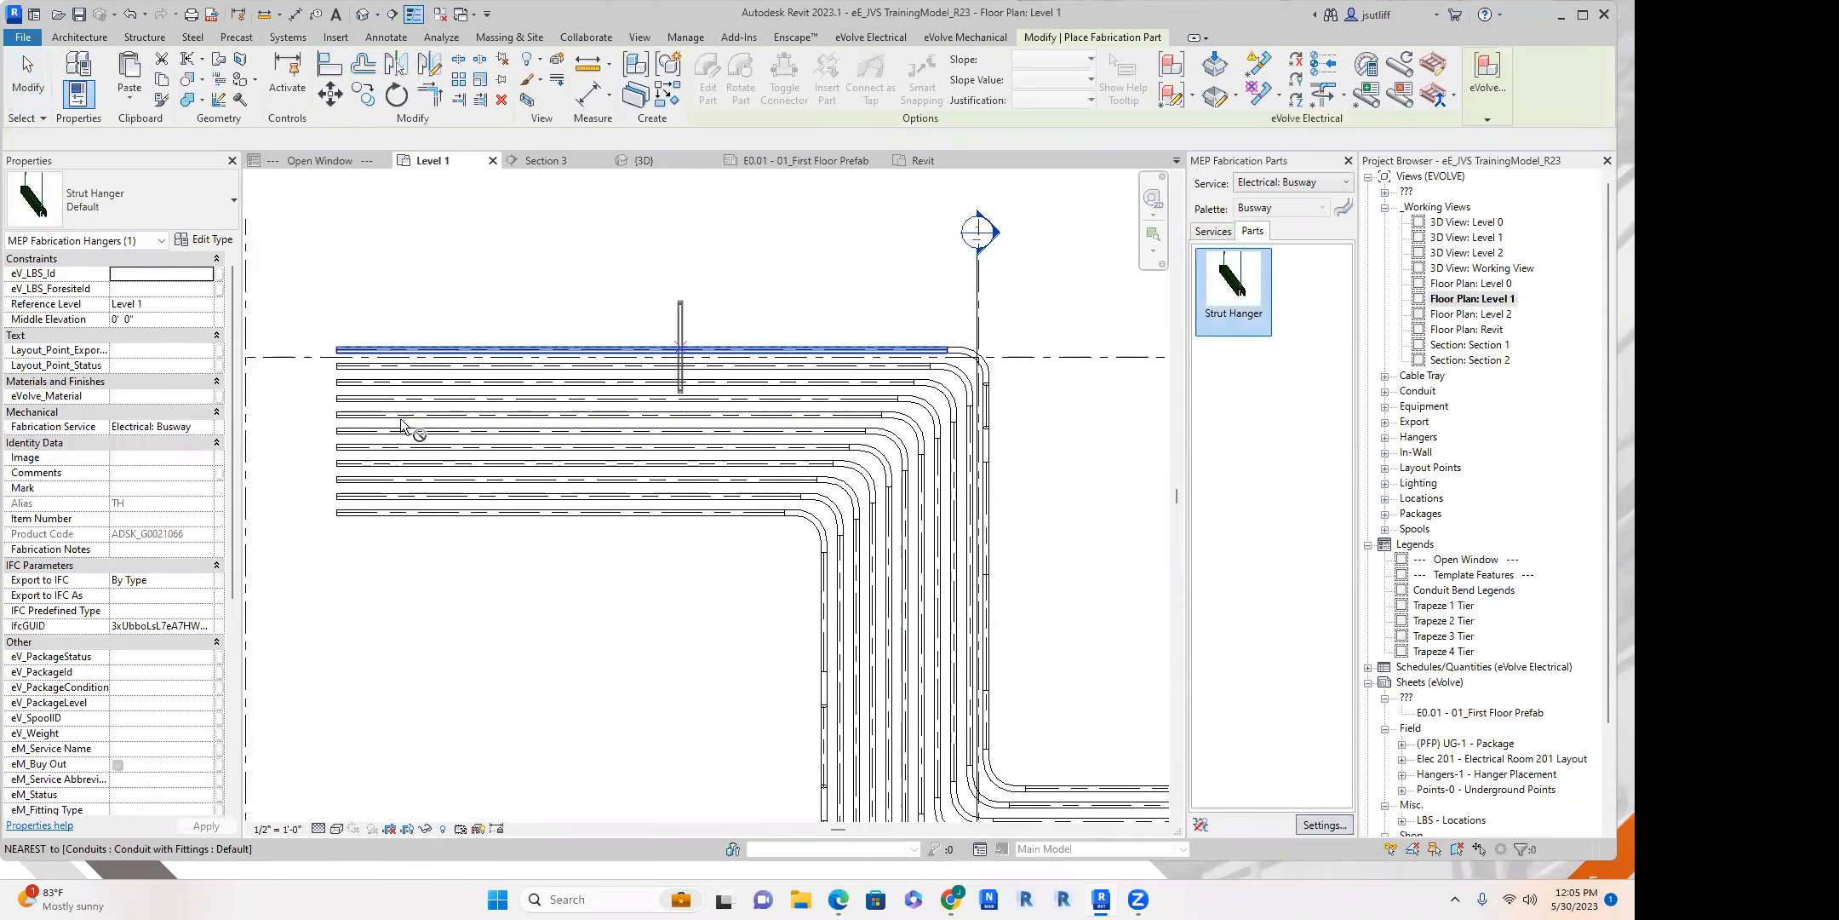
scroll(376, 409, "up", 5)
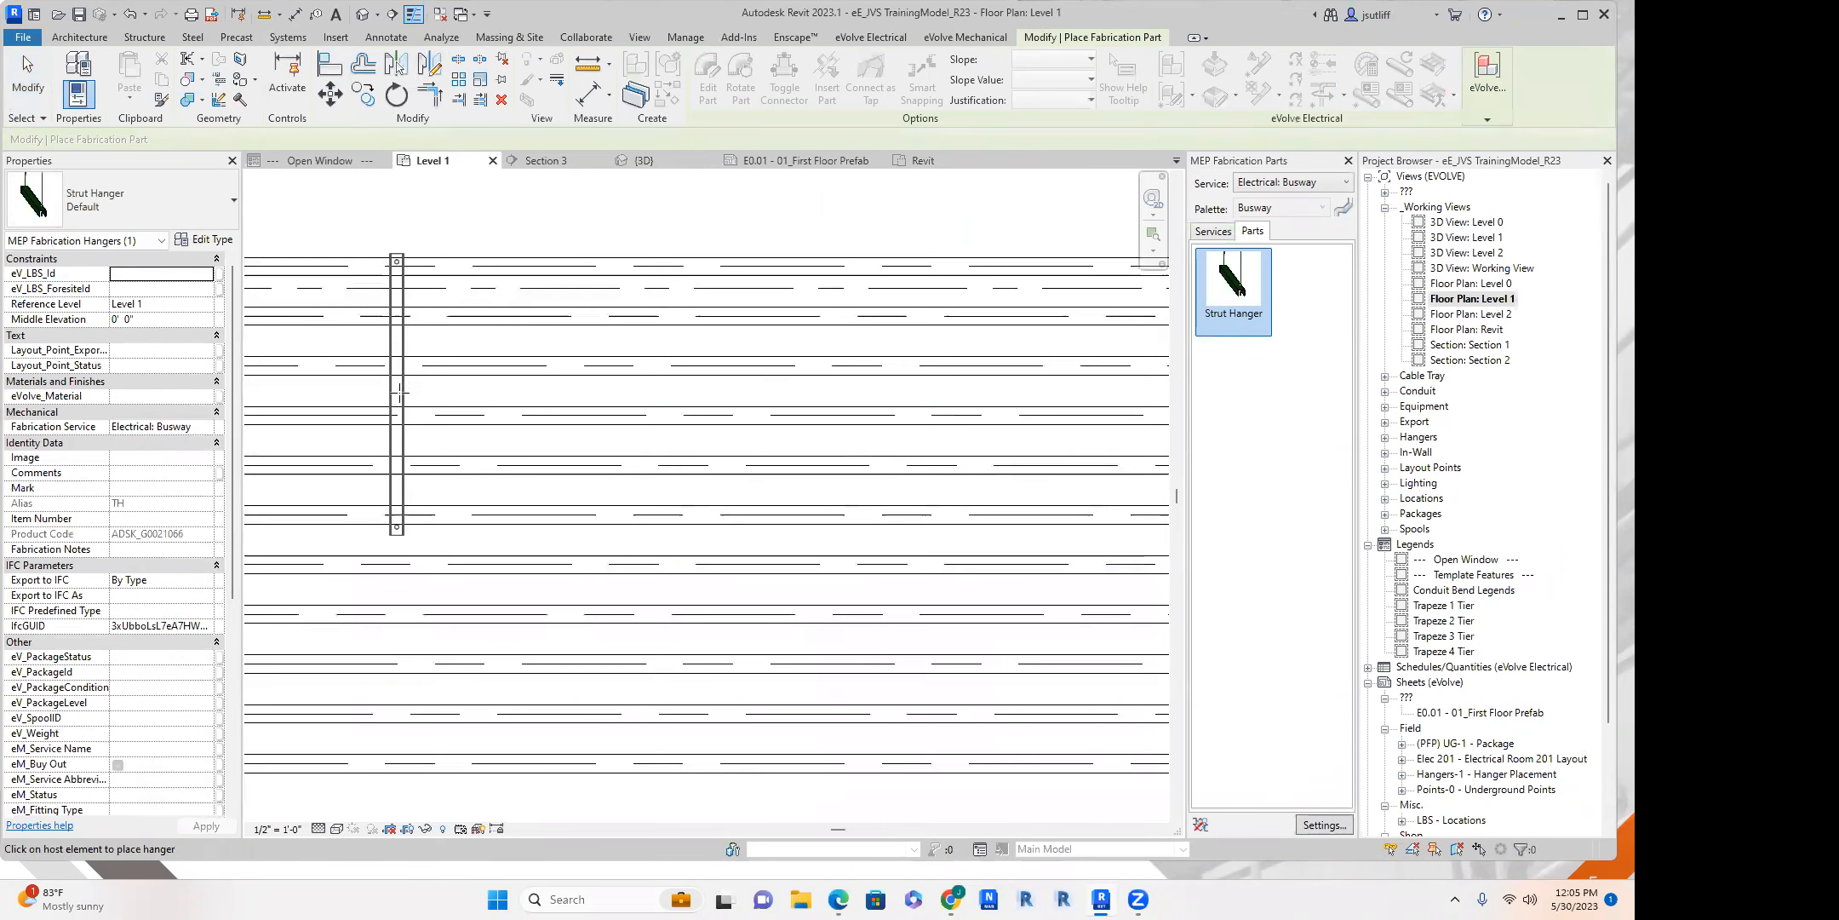
left_click(400, 389)
scroll(561, 421, "down", 5)
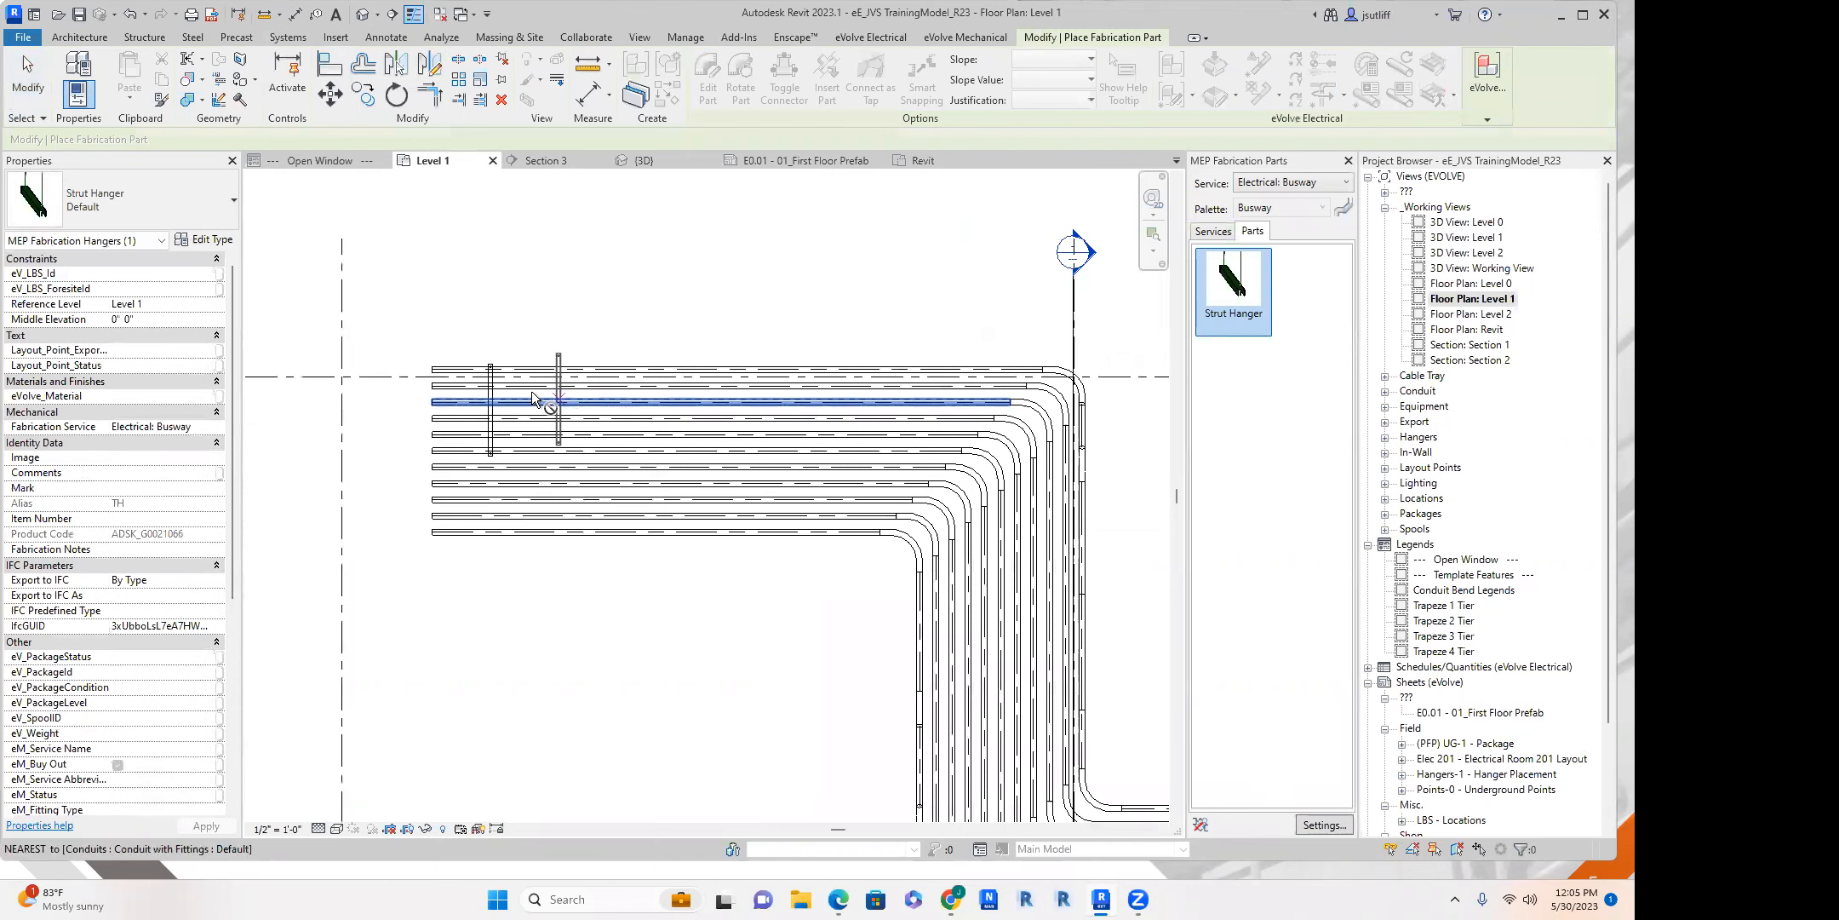
key("Escape")
Copy the hanger 8' along the run and place another copy about 5' 11" beyond it, just before the elbows.
left_click(492, 385)
key("c")
left_click(490, 379)
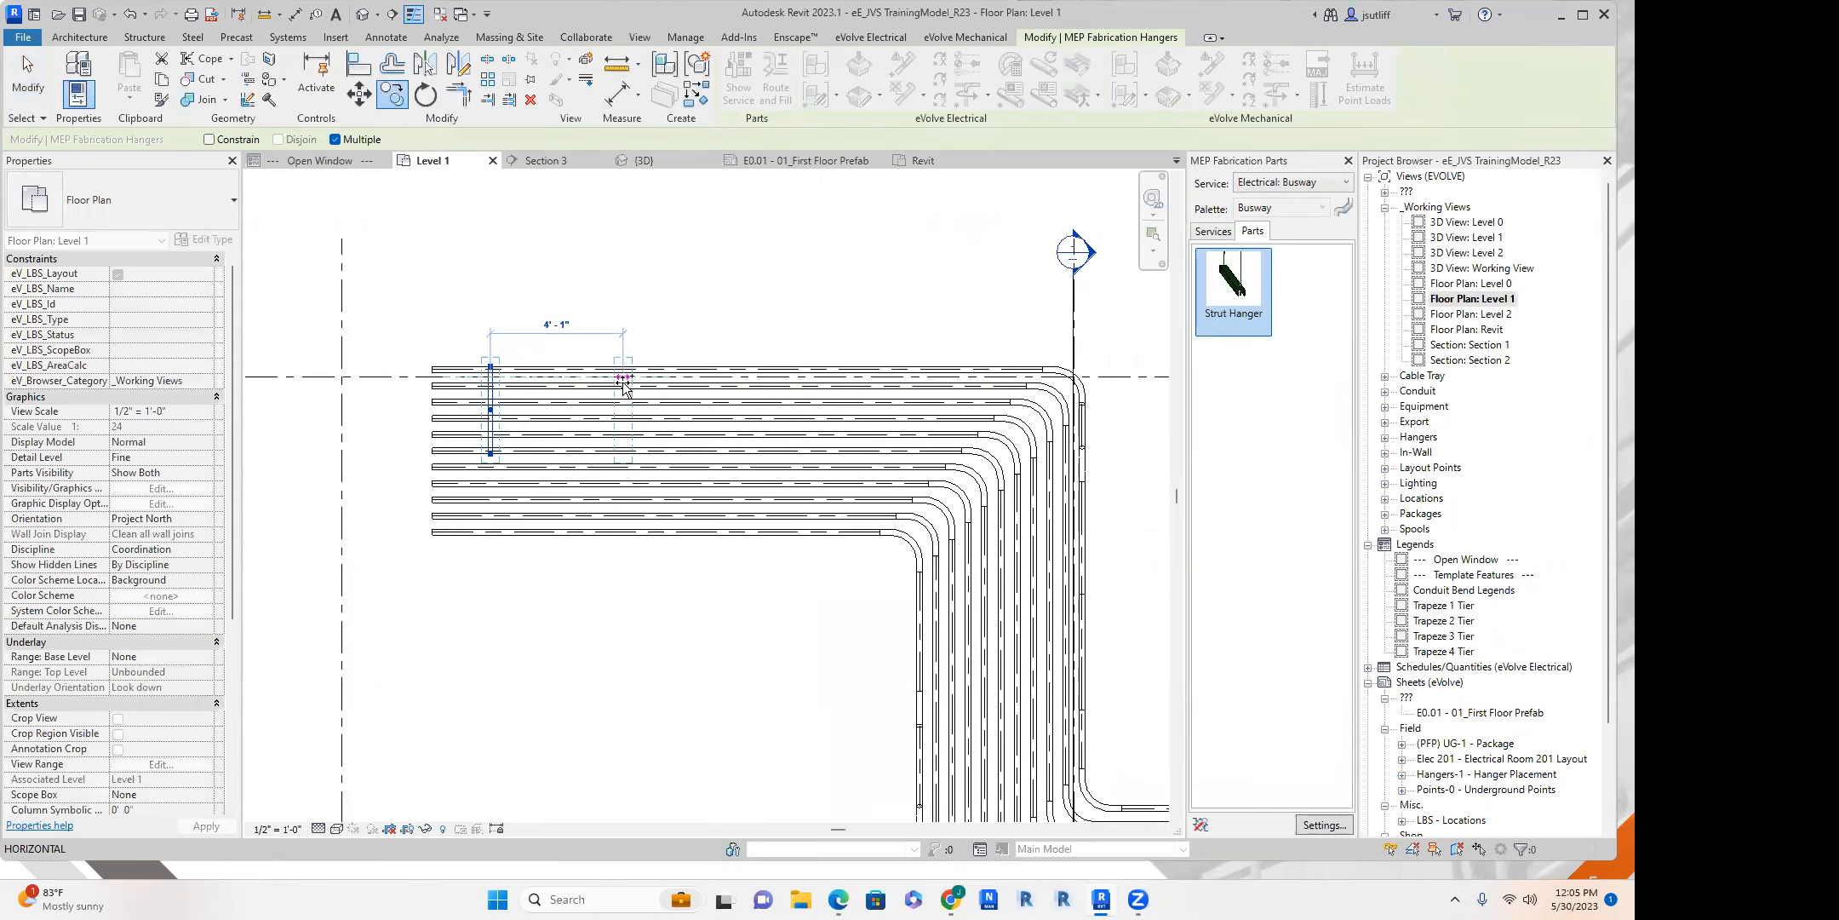
type("8")
key("Return")
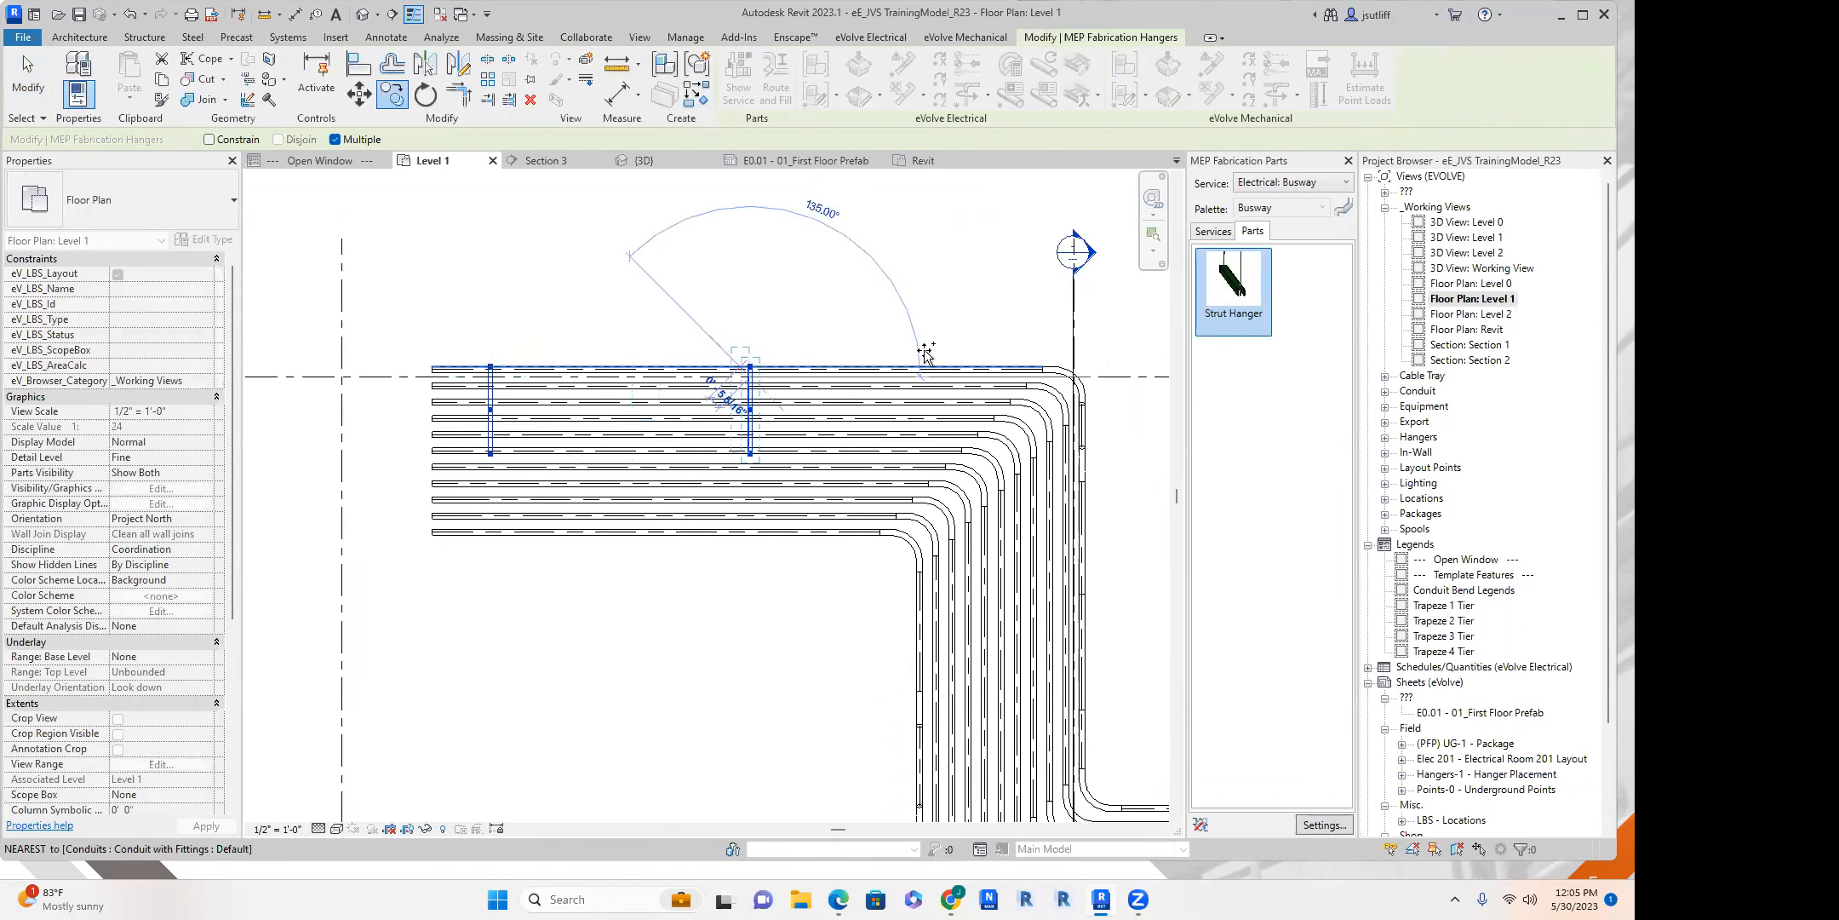
left_click(944, 377)
middle_click_drag(1021, 553, 841, 373)
key("Escape")
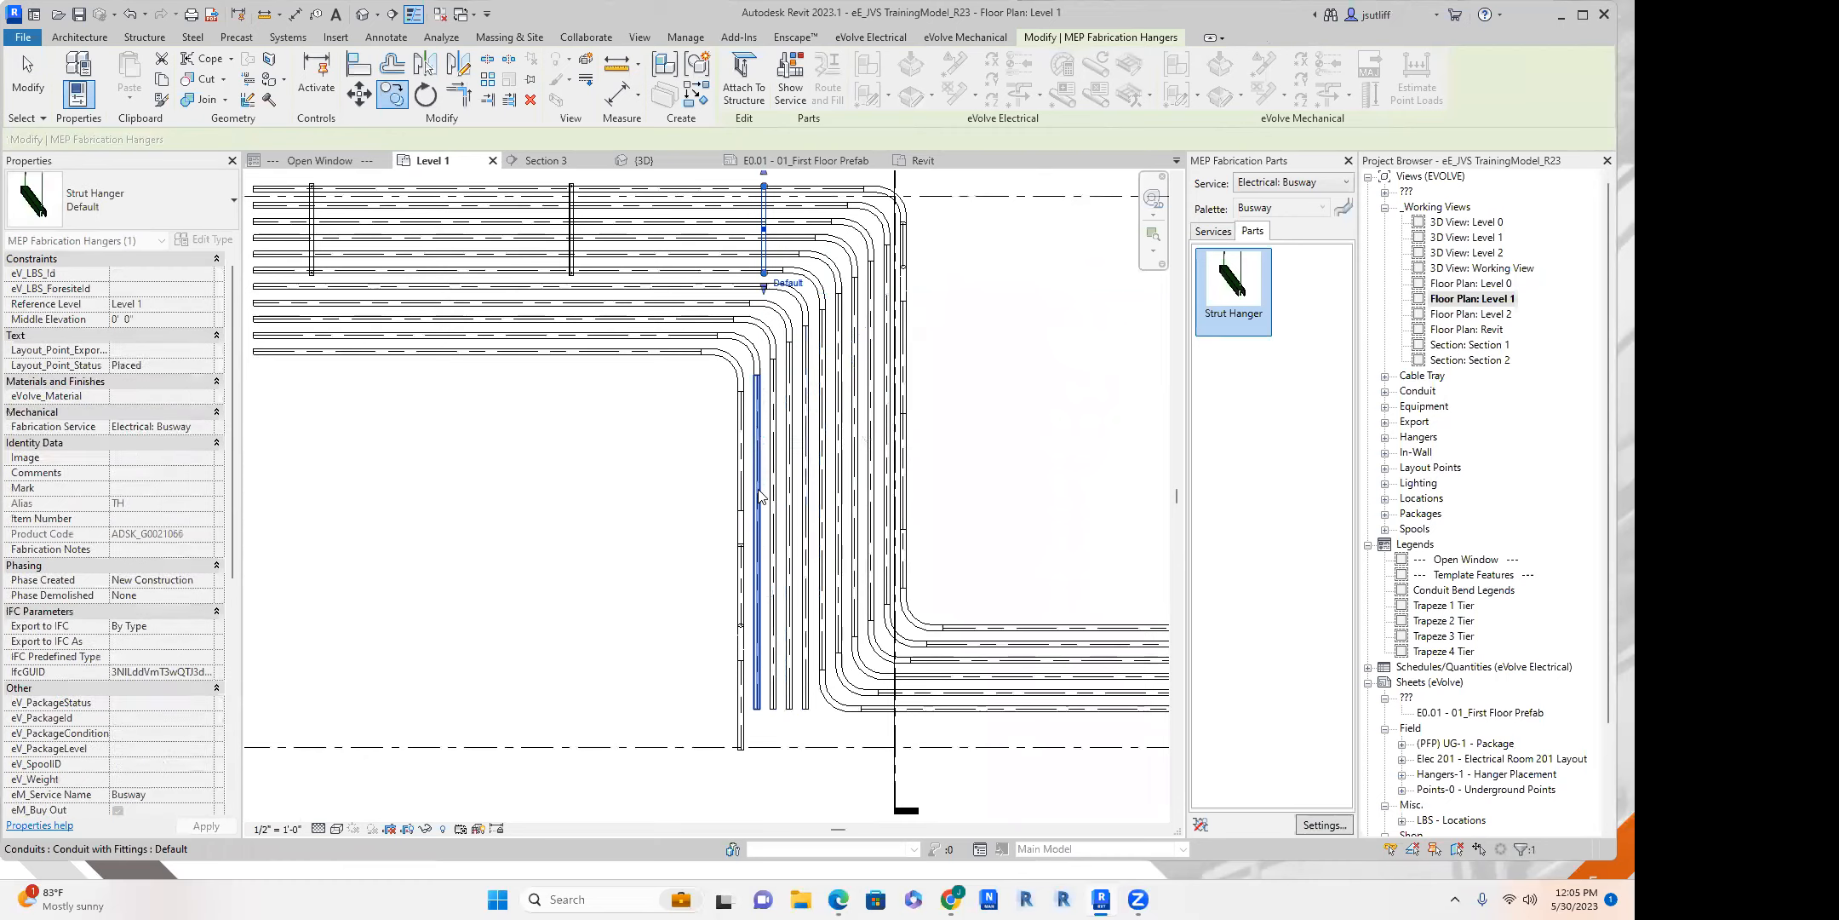
key("Escape")
Add an aligned dimension string above the conduits across the three strut hangers.
scroll(686, 399, "down", 1)
middle_click_drag(600, 283, 609, 484)
scroll(610, 485, "down", 1)
key("d")
key("i")
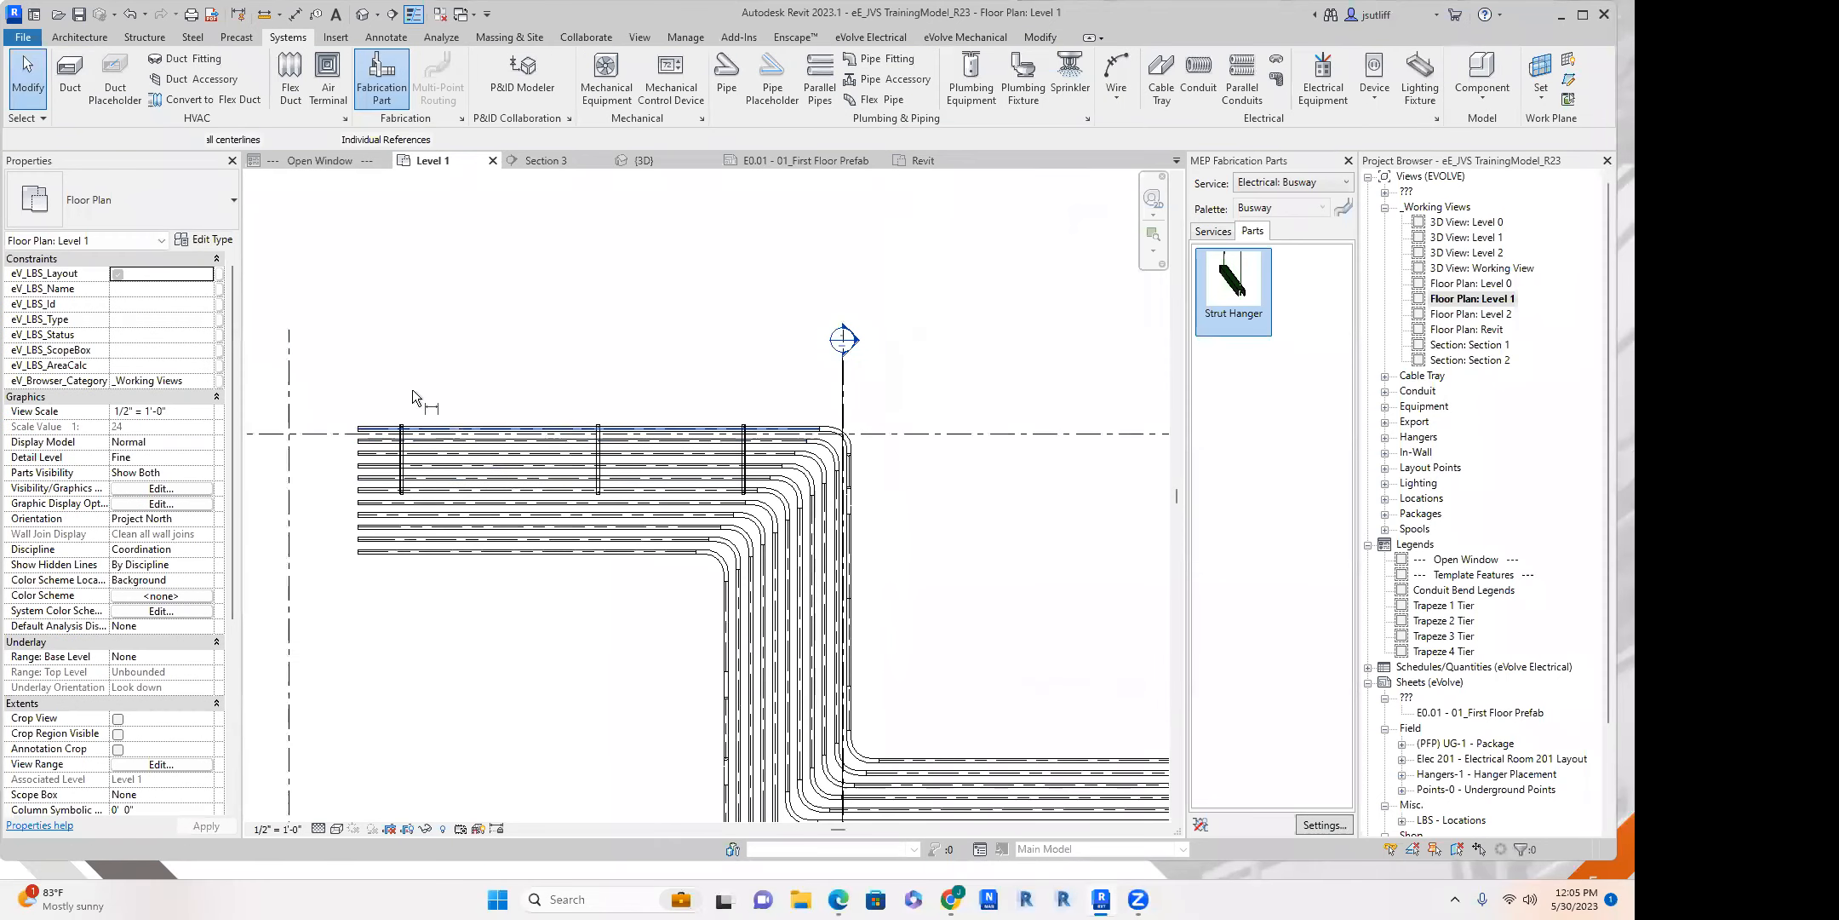
scroll(600, 425, "up", 2)
left_click(576, 426)
left_click(963, 421)
left_click(959, 364)
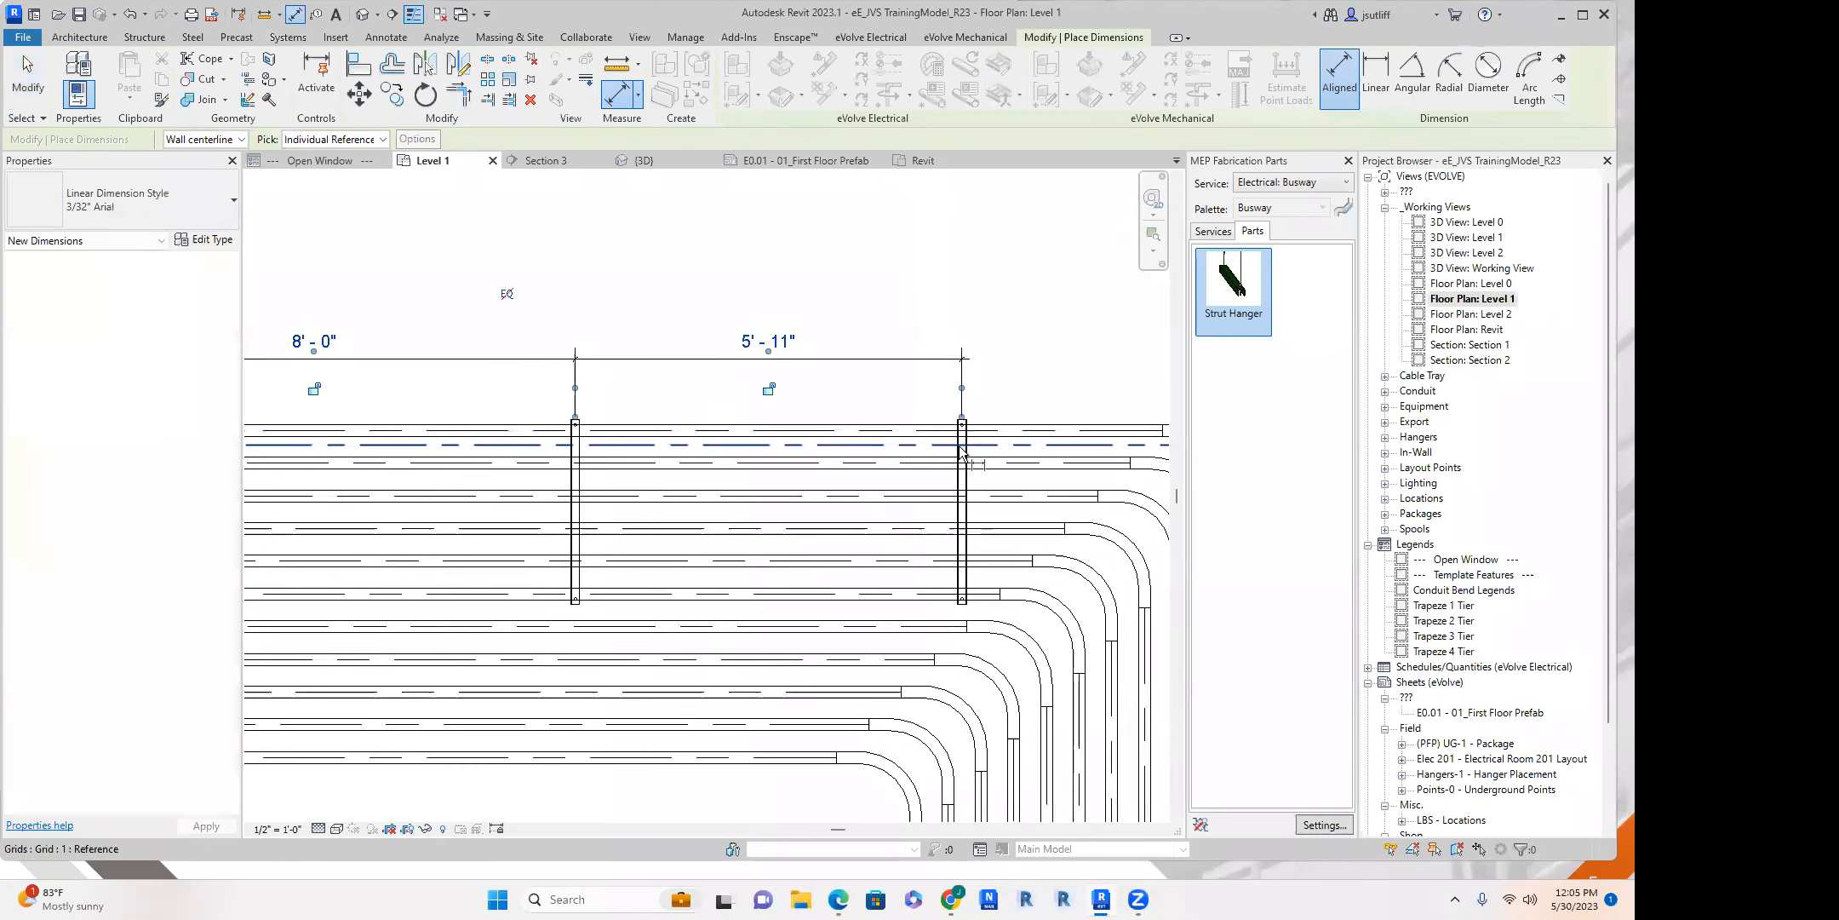
key("Escape")
Move the last hanger toward the elbows to give a 6' 0" spacing from the middle hanger.
left_click(964, 483)
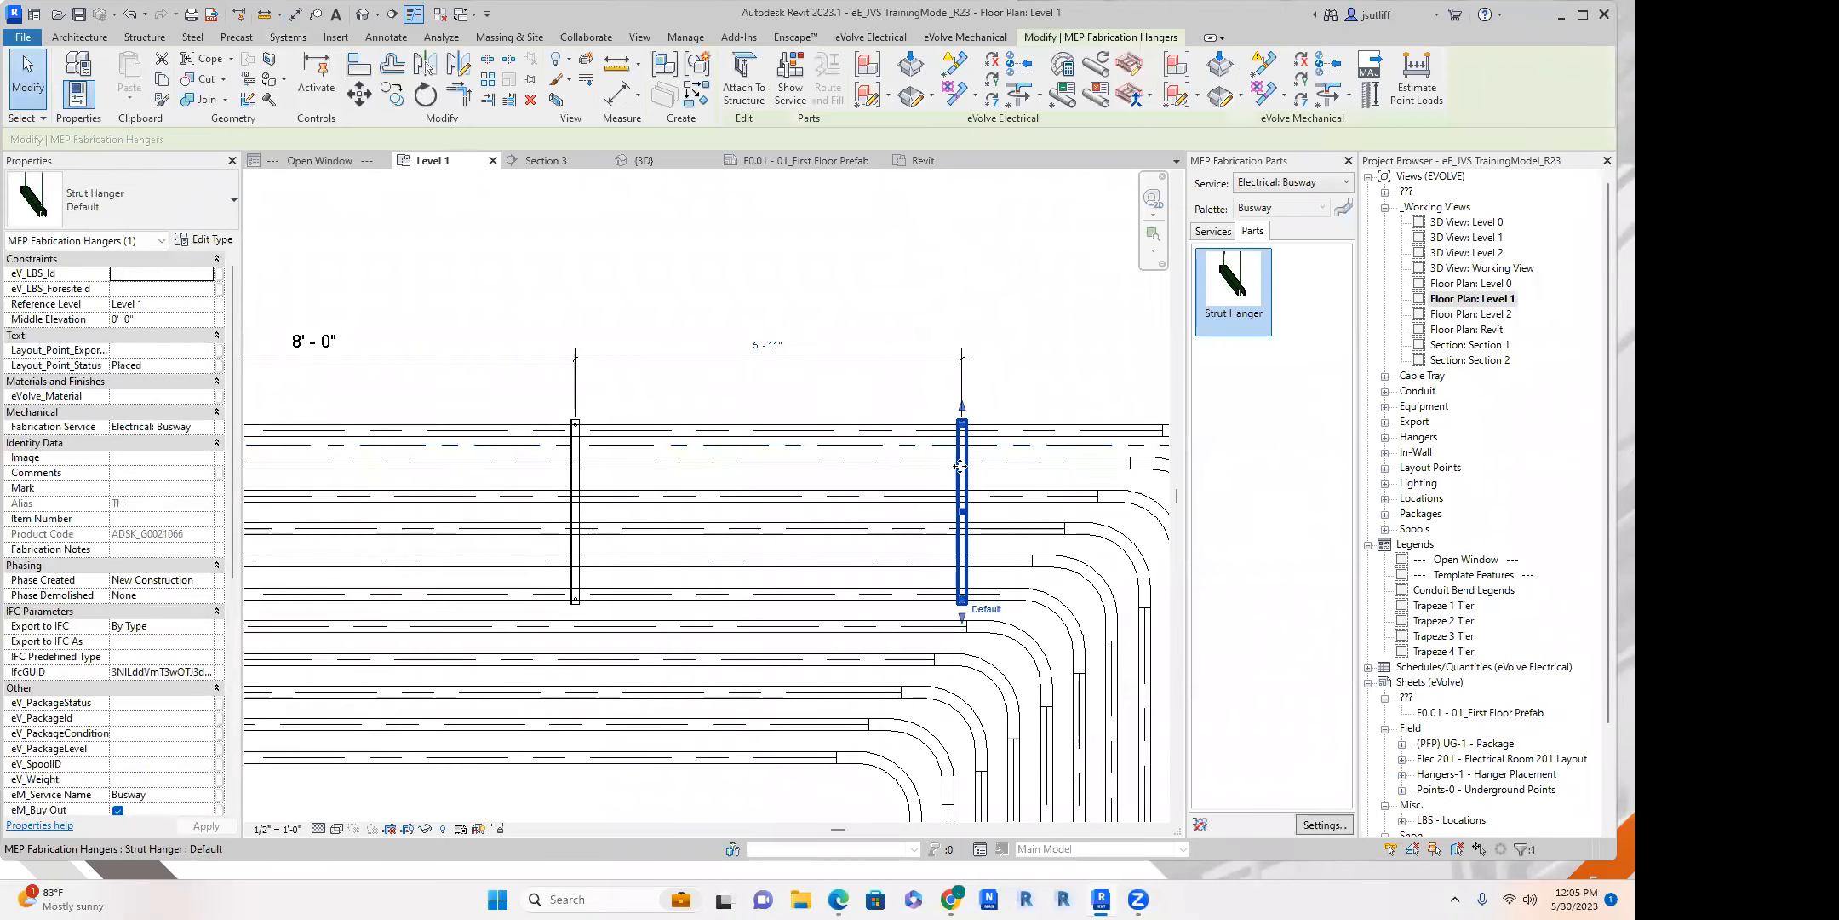
key("m")
key("v")
left_click(987, 329)
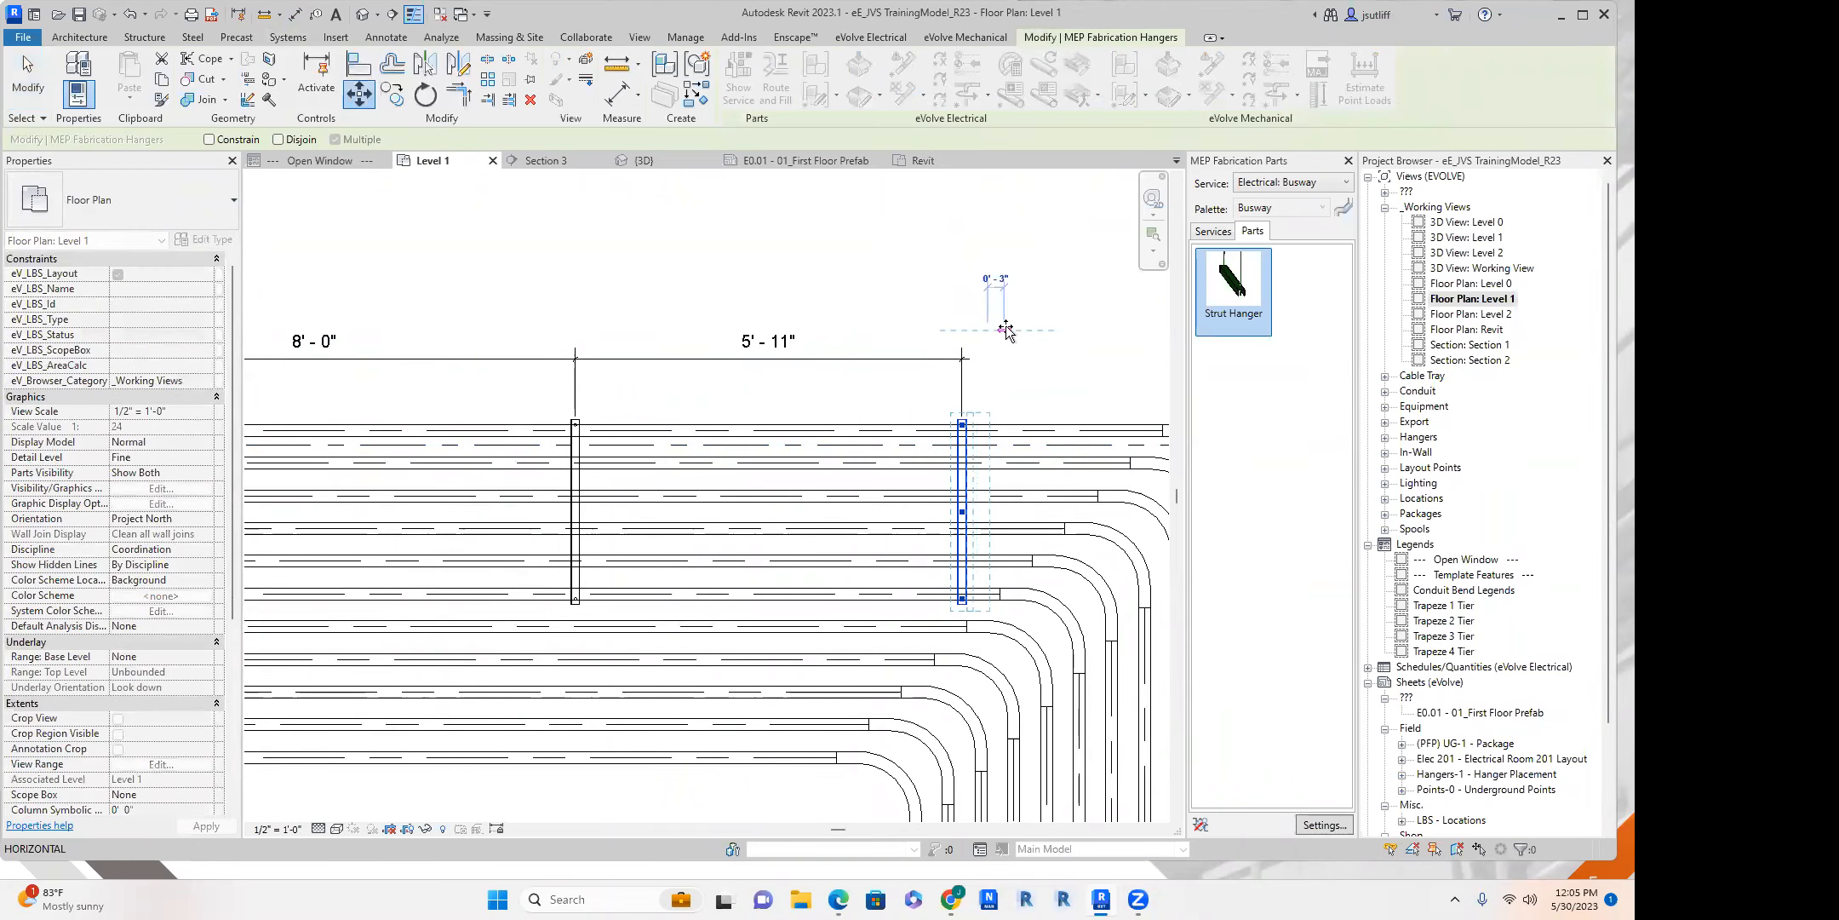
left_click(1005, 331)
left_click(948, 294)
scroll(910, 268, "down", 3)
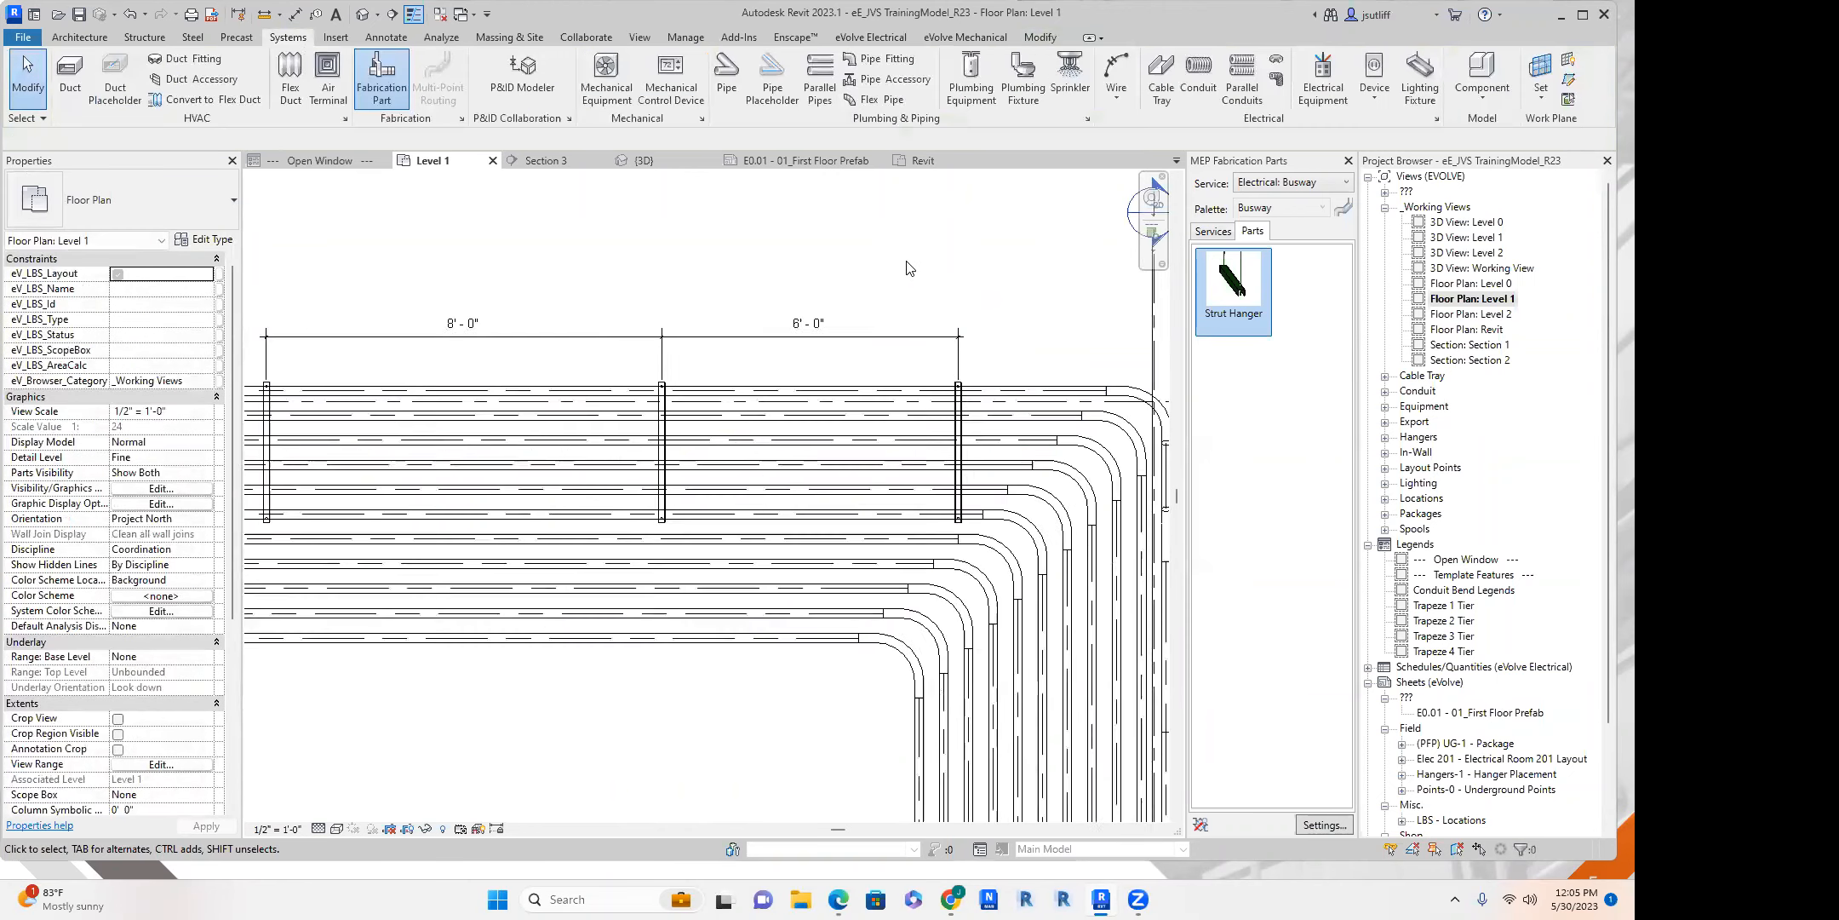
middle_click_drag(914, 335, 839, 308)
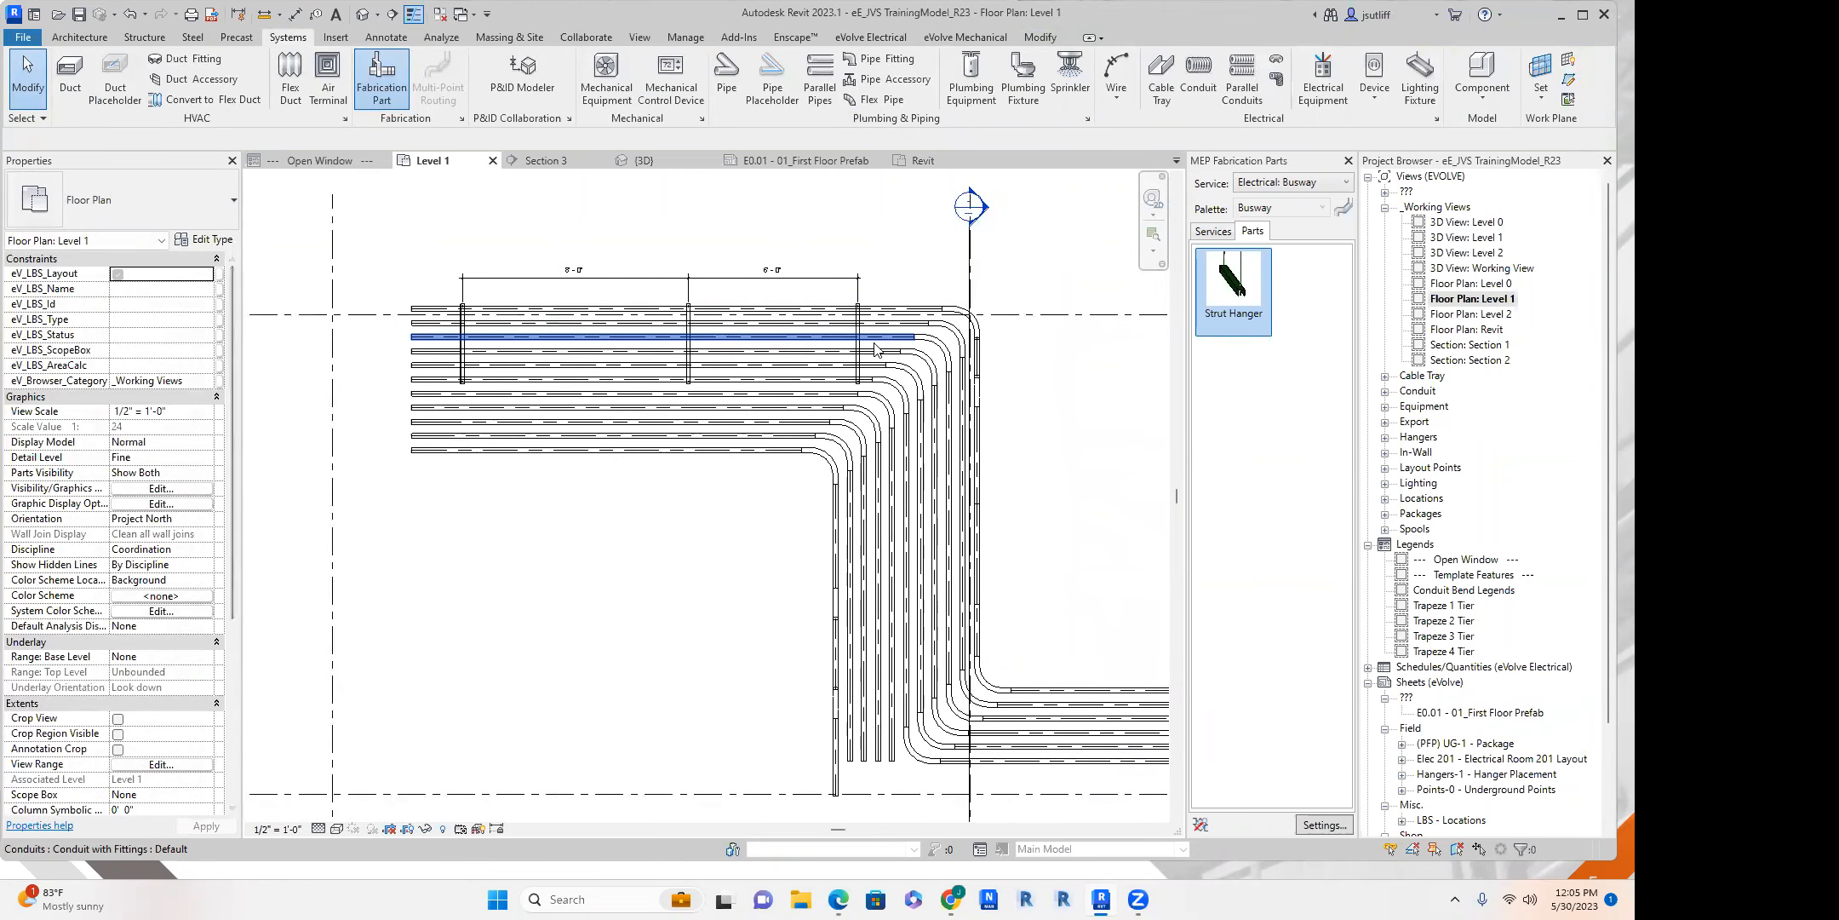
middle_click_drag(648, 320, 612, 240)
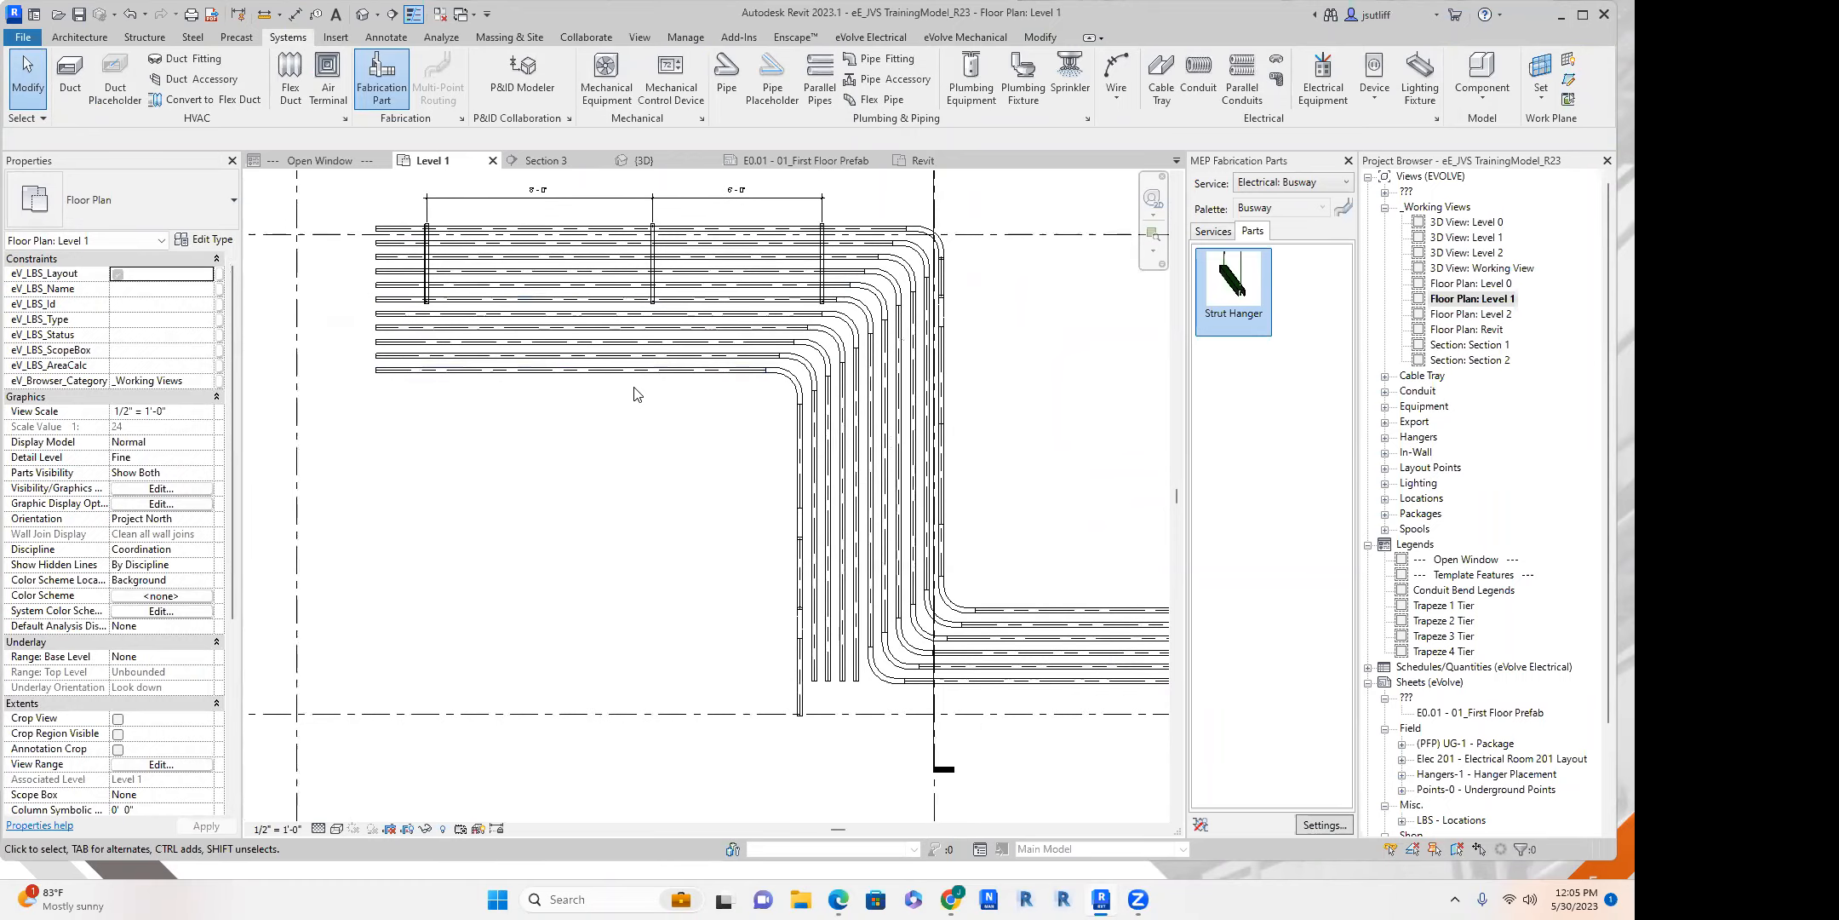
middle_click_drag(738, 418, 564, 494)
scroll(629, 445, "down", 1)
middle_click_drag(469, 260, 478, 232)
Split each of the eleven horizontal conduits between the last two hangers to insert couplings.
scroll(607, 435, "up", 5)
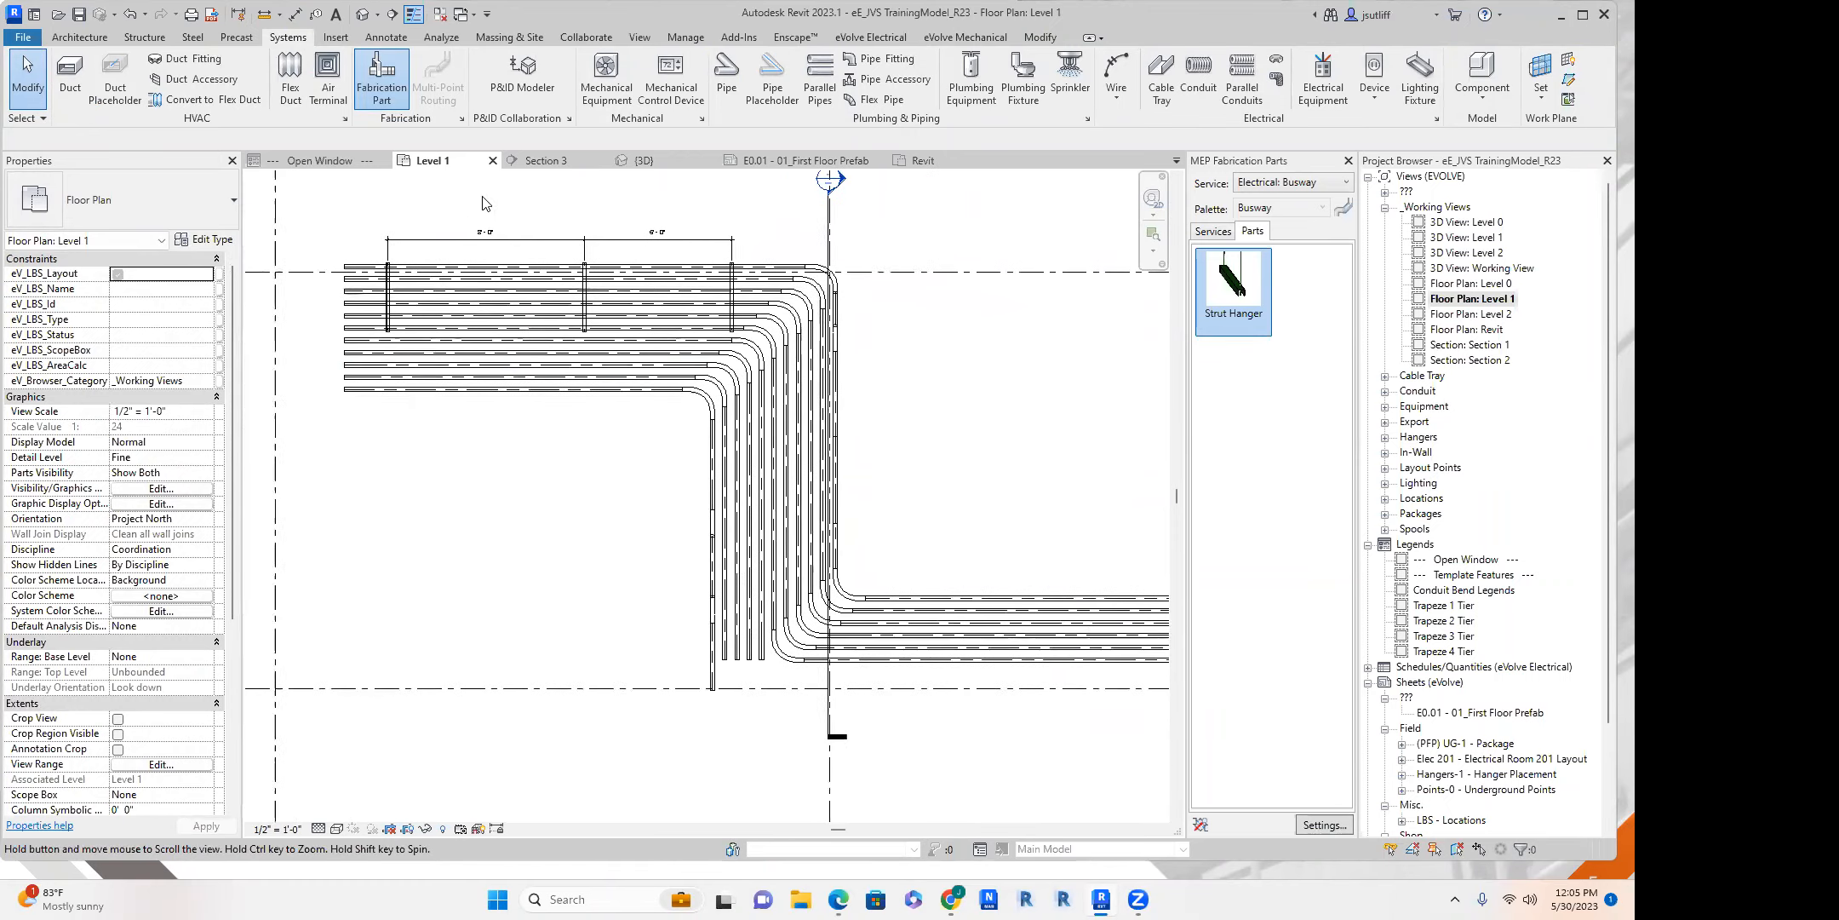
key("s")
key("l")
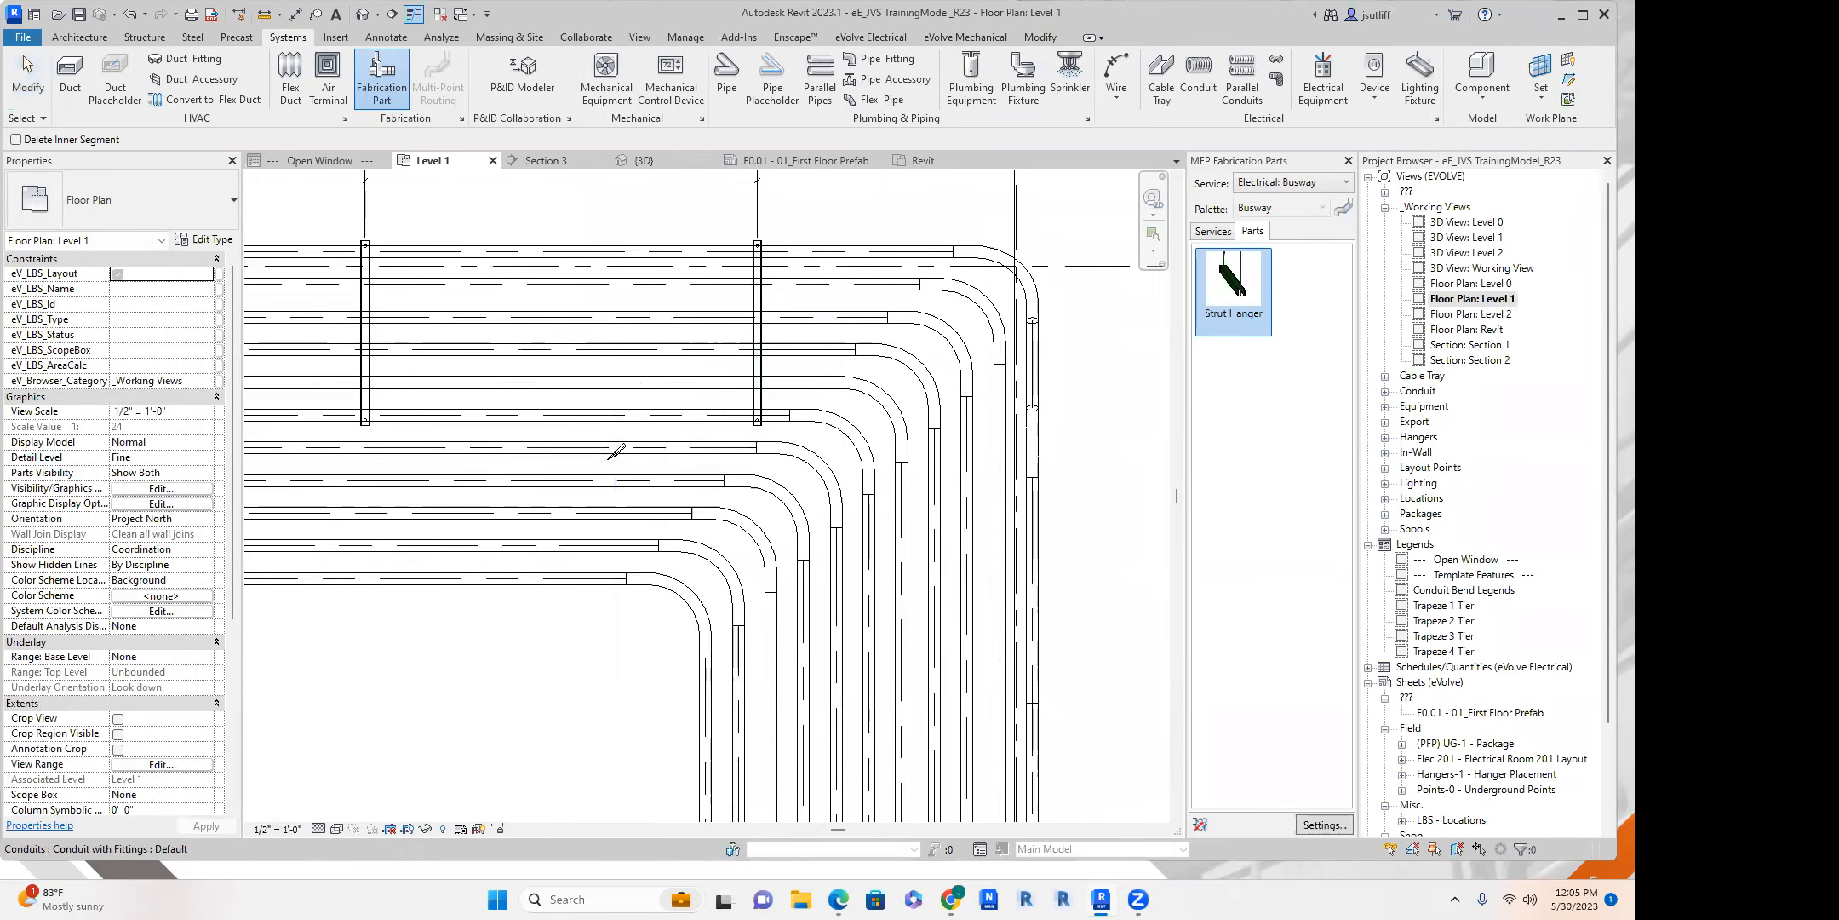
middle_click_drag(582, 566, 599, 543)
left_click(594, 553)
left_click(589, 521)
left_click(601, 489)
left_click(595, 456)
left_click(594, 425)
left_click(622, 393)
left_click(618, 361)
left_click(606, 324)
left_click(606, 294)
left_click(612, 260)
left_click(618, 228)
middle_click_drag(607, 391, 629, 366)
scroll(613, 536, "up", 3)
key("Escape")
Align the coupling on the second-lowest horizontal conduit with the coupling on the lowest one.
scroll(673, 300, "up", 1)
middle_click_drag(672, 300, 672, 470)
scroll(673, 475, "down", 2)
key("a")
key("l")
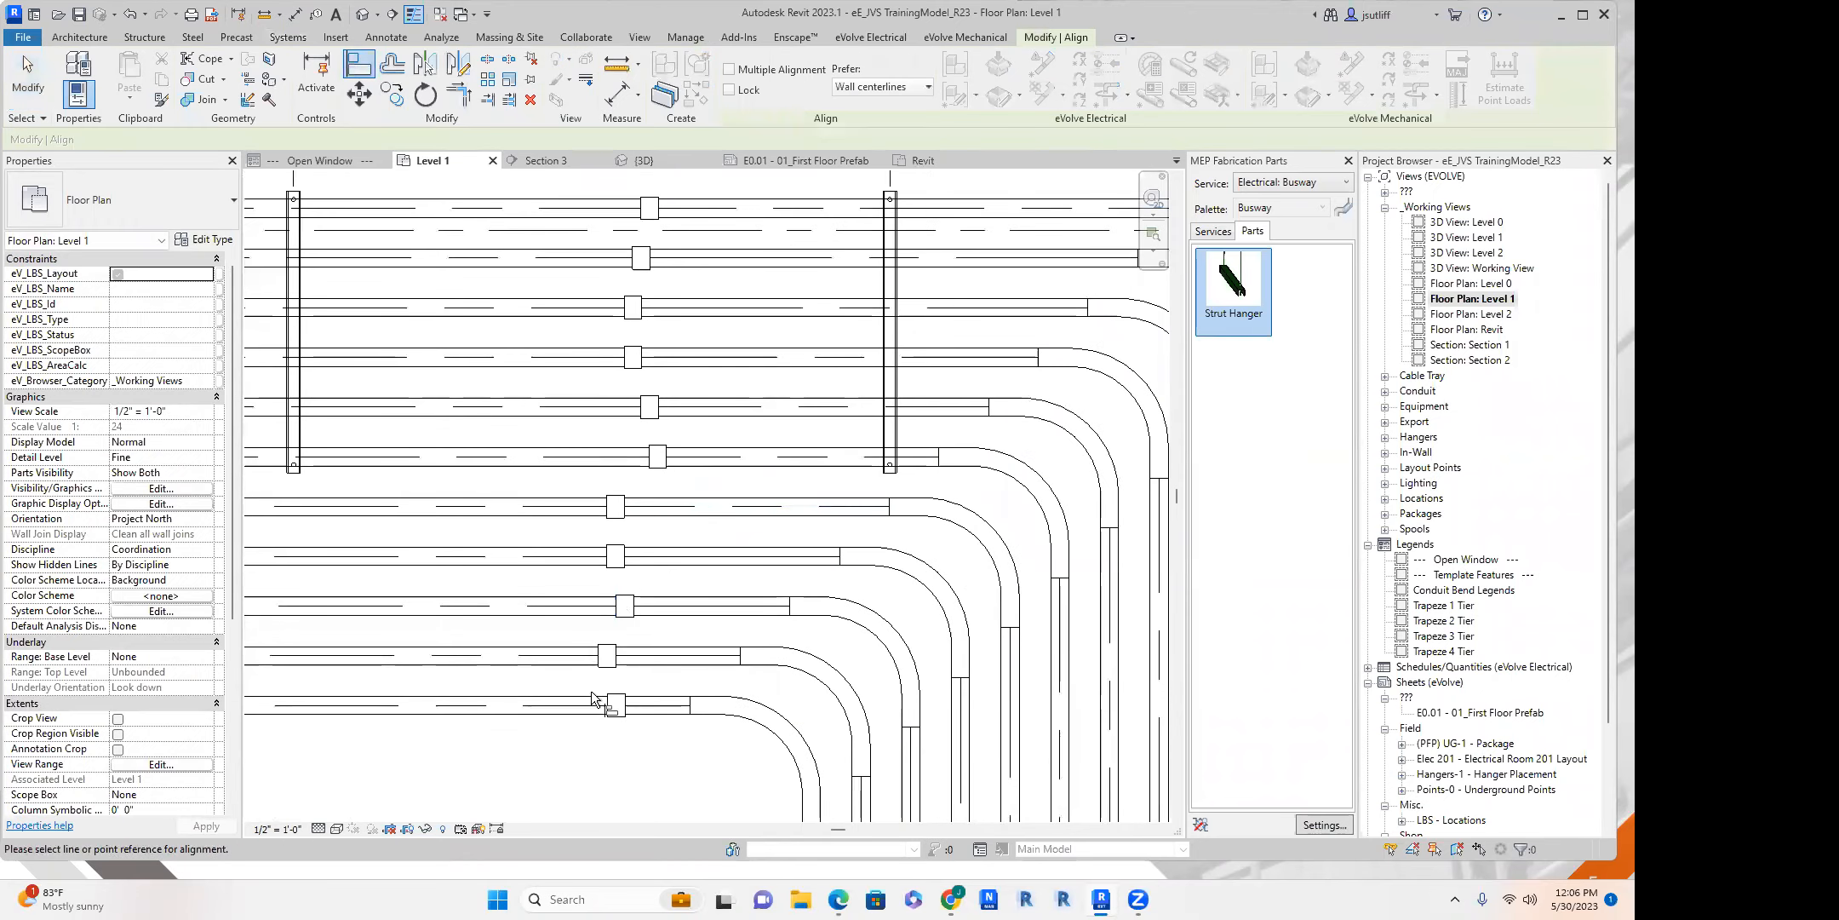
scroll(591, 691, "up", 3)
left_click(619, 573)
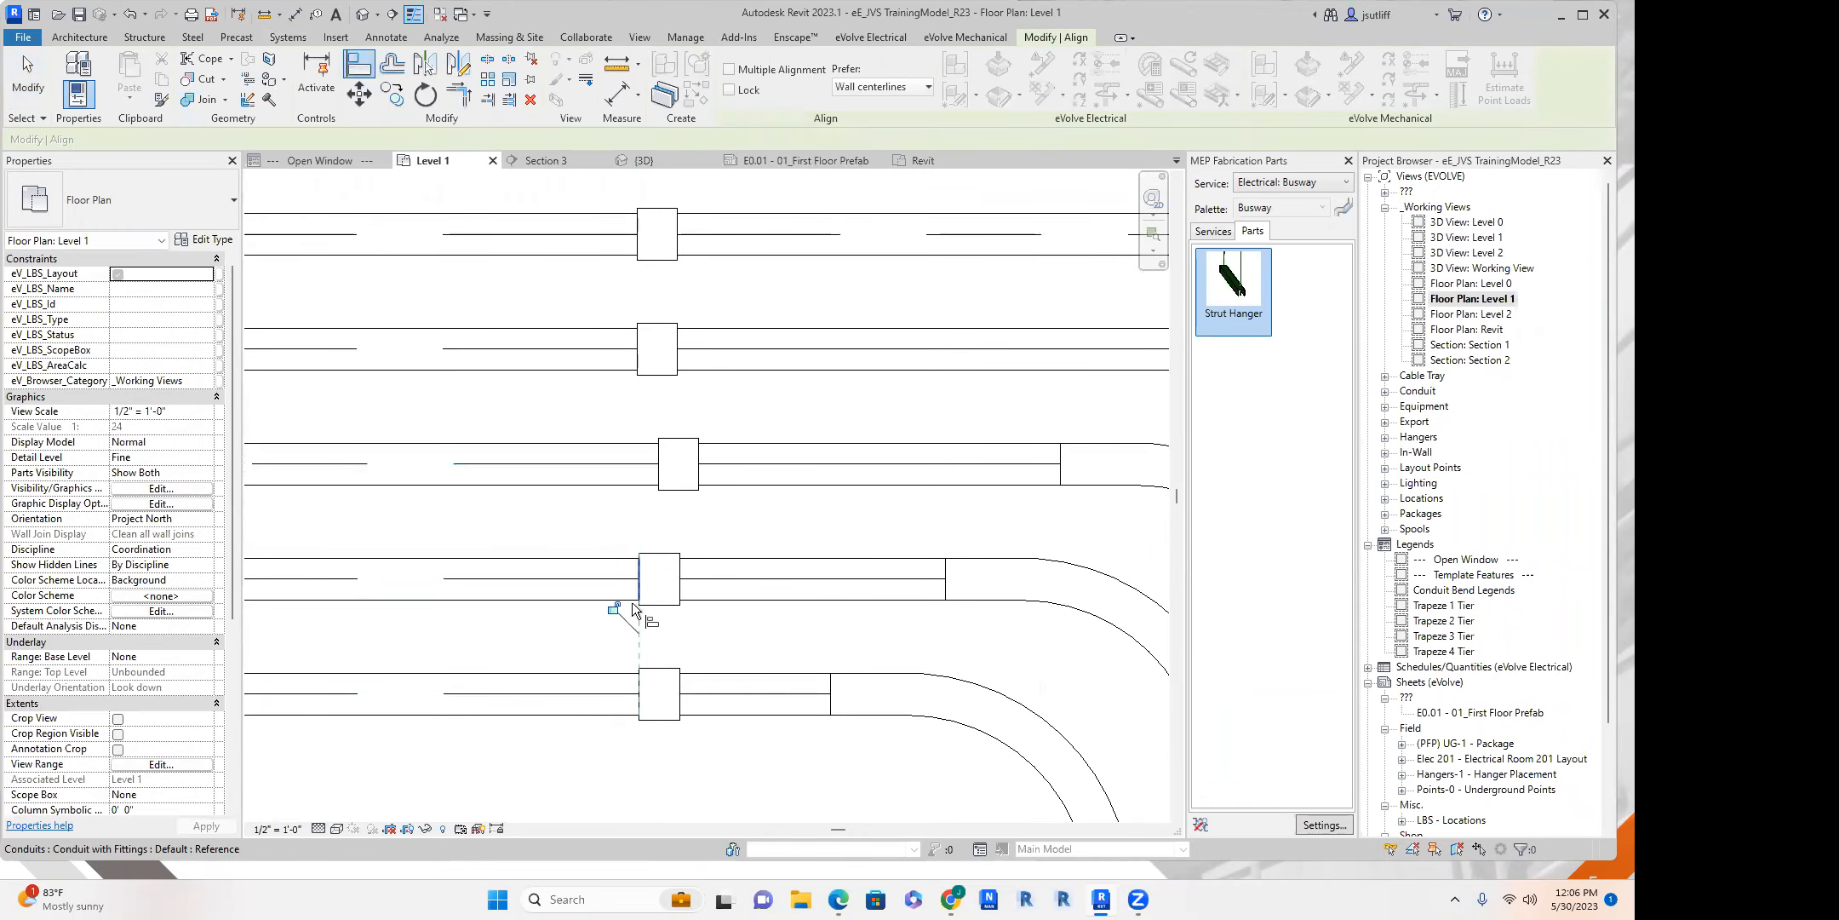
left_click(657, 456)
key("s")
key("l")
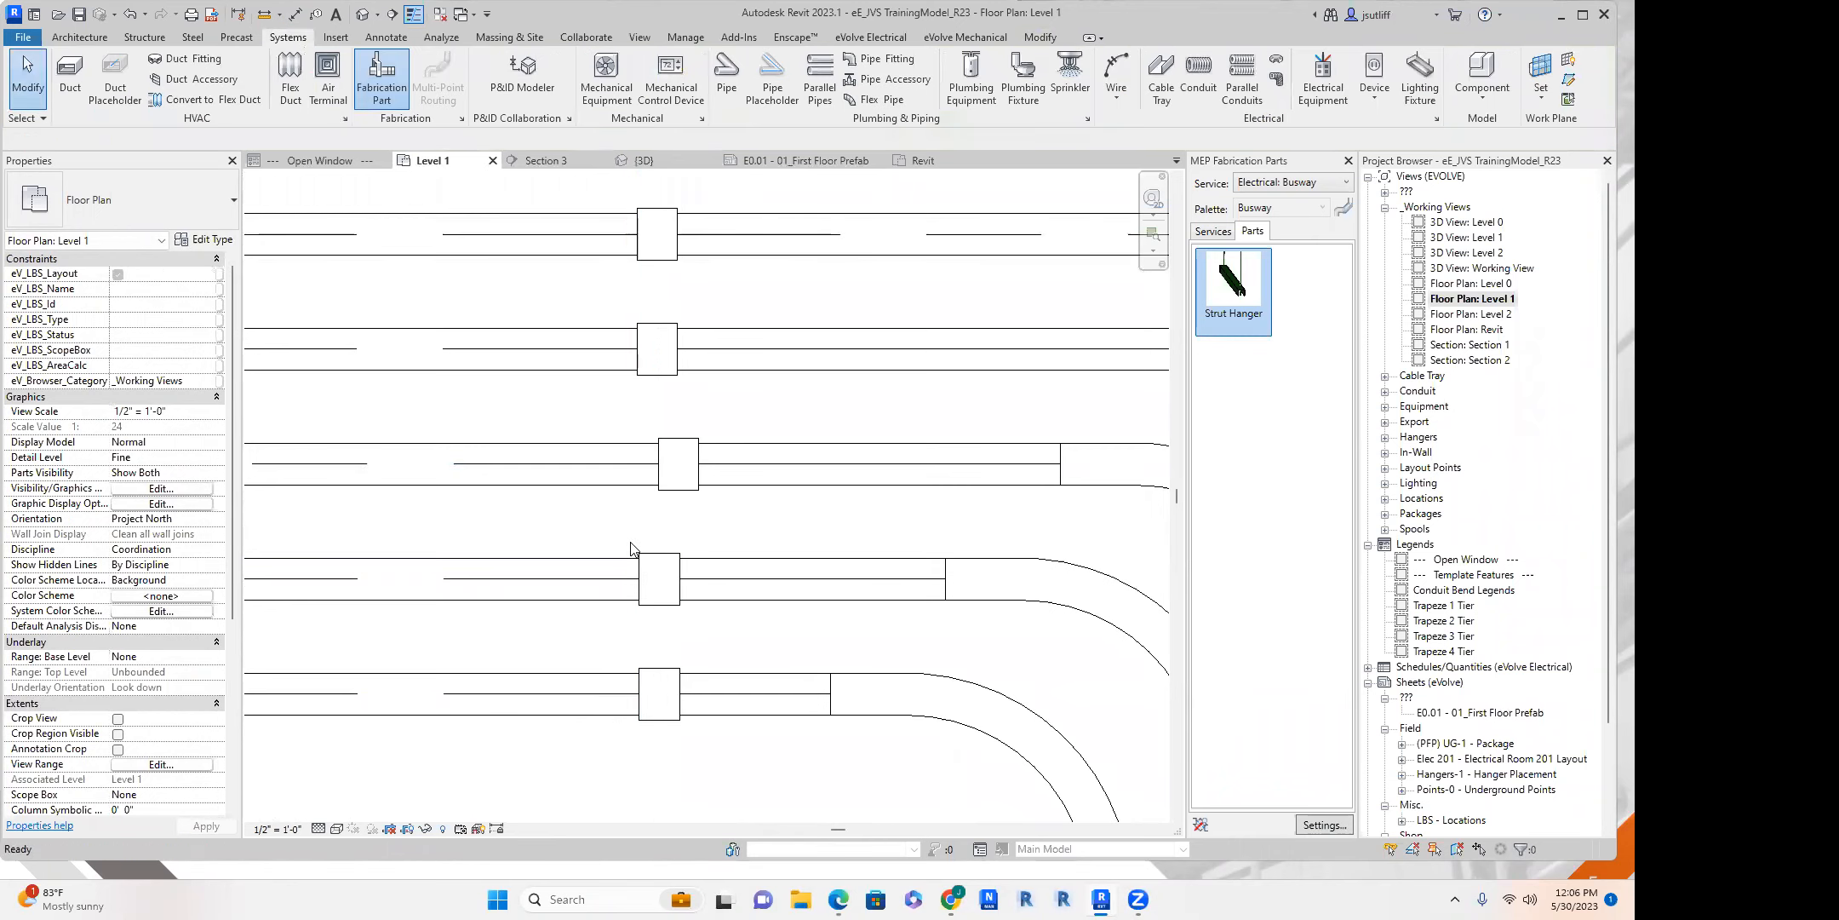
Align the couplings on the third-, fourth- and fifth-lowest horizontal conduits, each with the coupling directly below it.
key("a")
key("l")
left_click(641, 568)
left_click(658, 464)
left_click(638, 464)
left_click(637, 350)
left_click(639, 353)
left_click(637, 228)
middle_click_drag(643, 259, 647, 528)
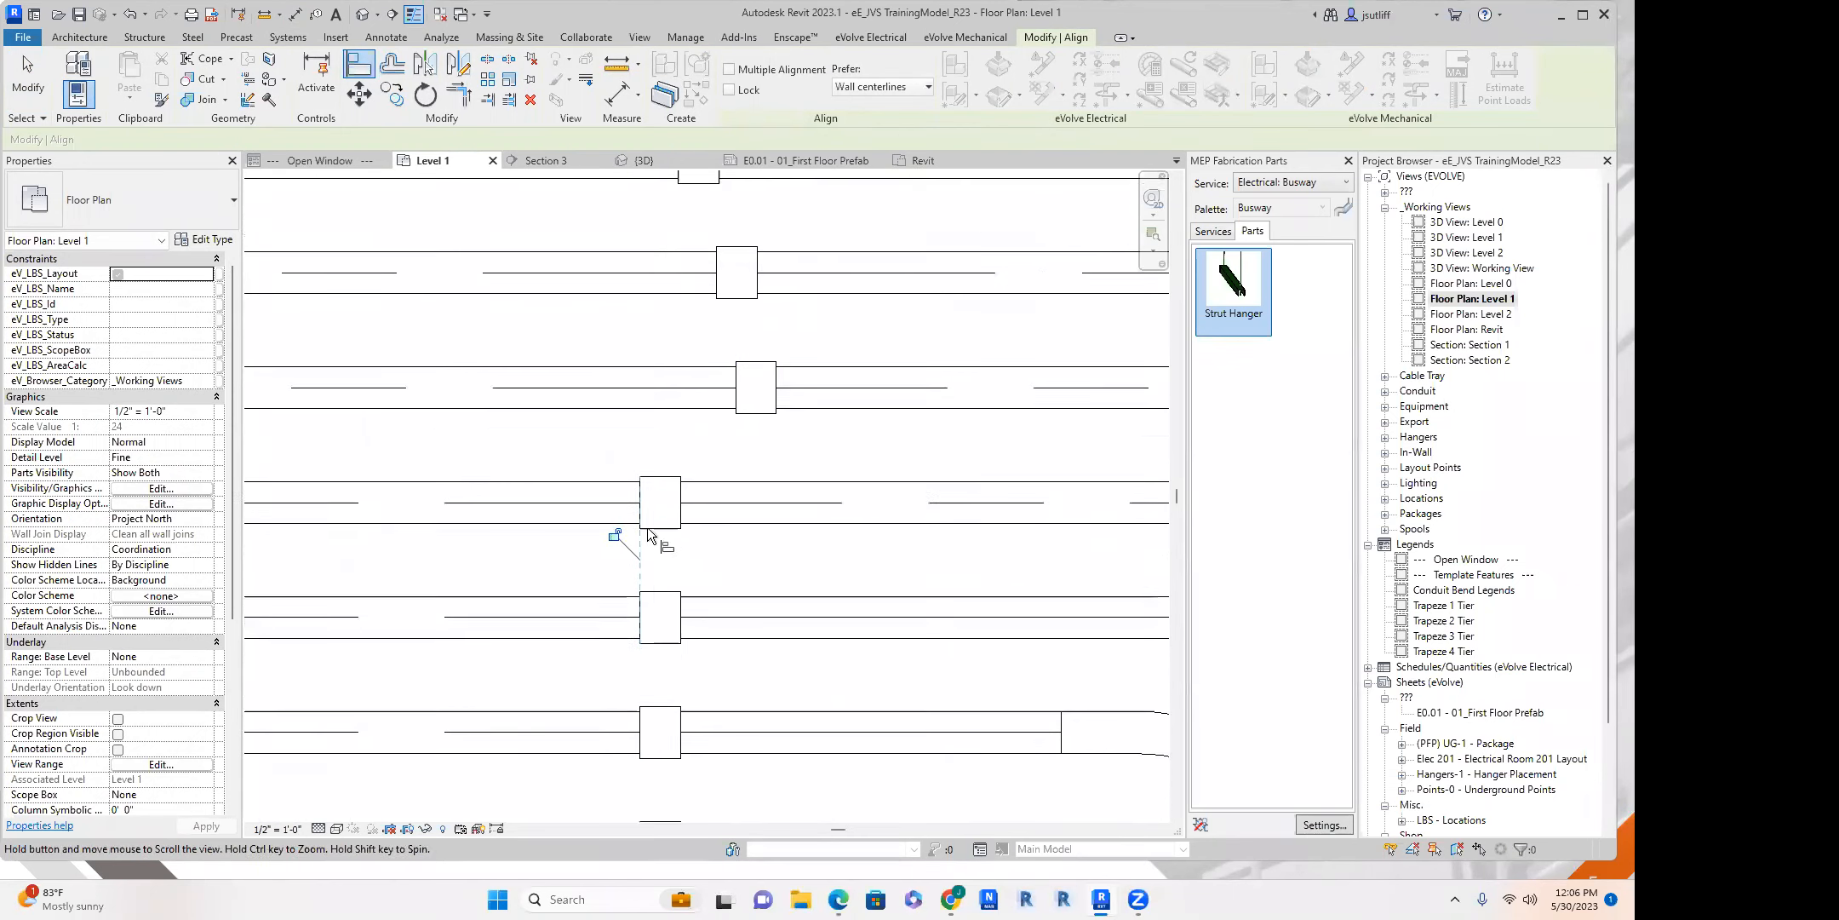
Try to align the coupling on the sixth-lowest conduit with the one below, deleting the conflicting elements, then undo the deletion.
left_click(728, 432)
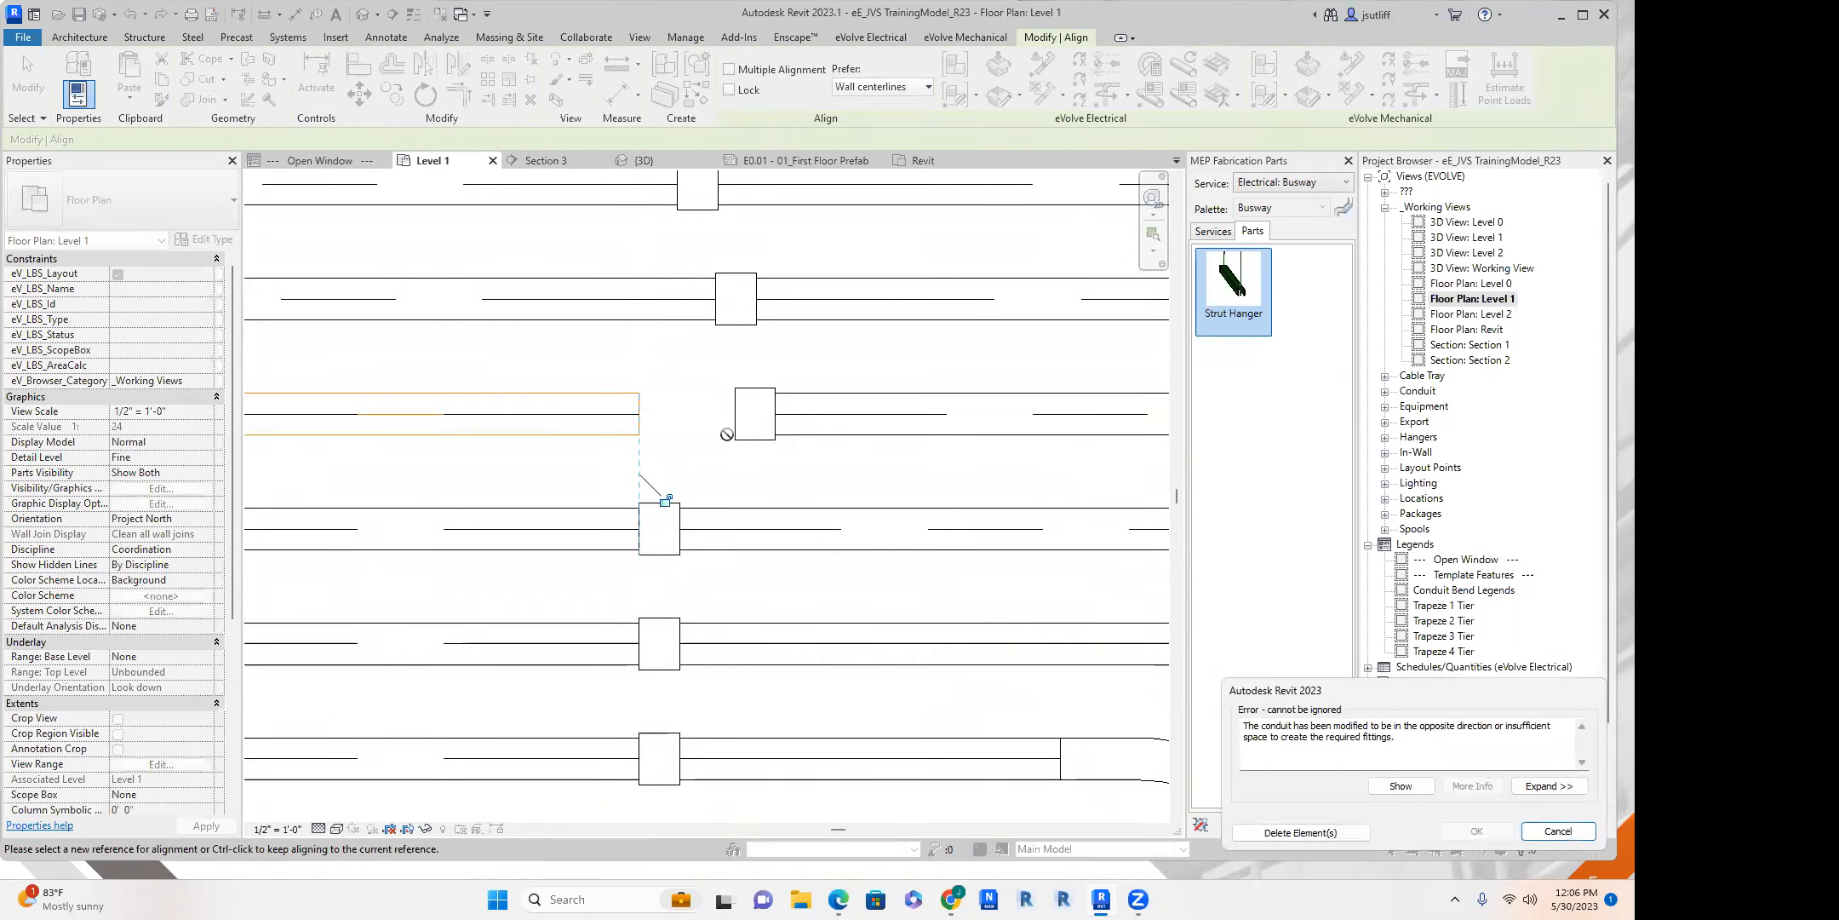
scroll(673, 460, "down", 2)
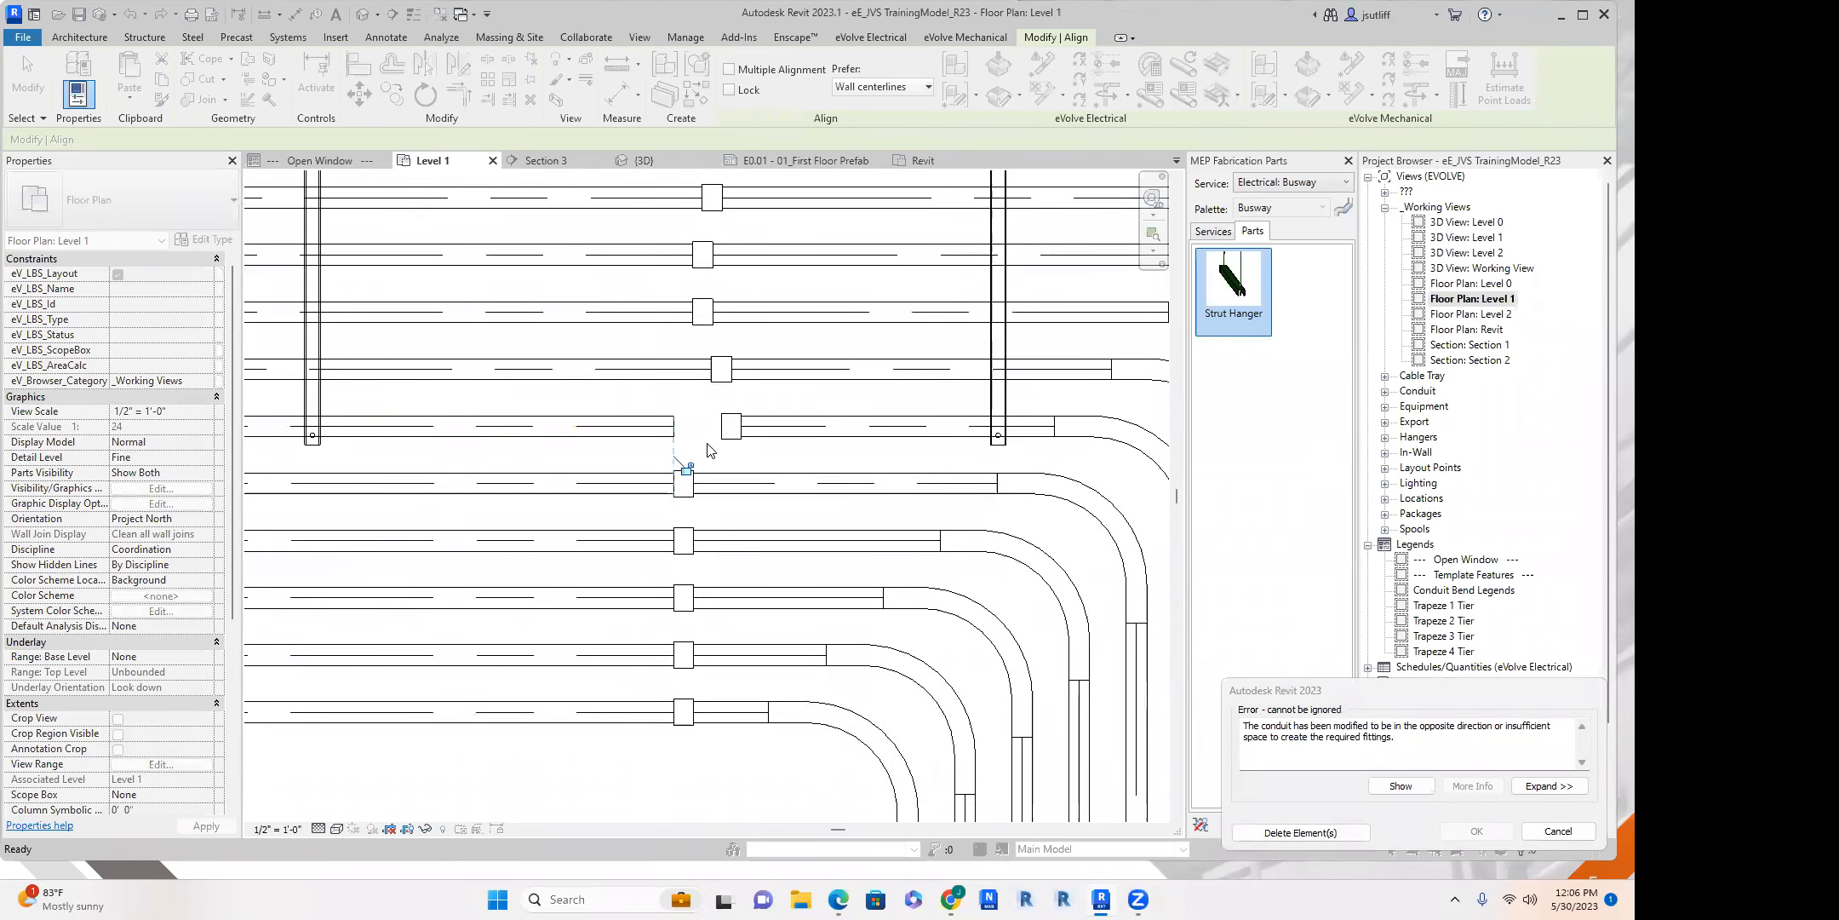
scroll(721, 441, "down", 1)
scroll(721, 441, "down", 1)
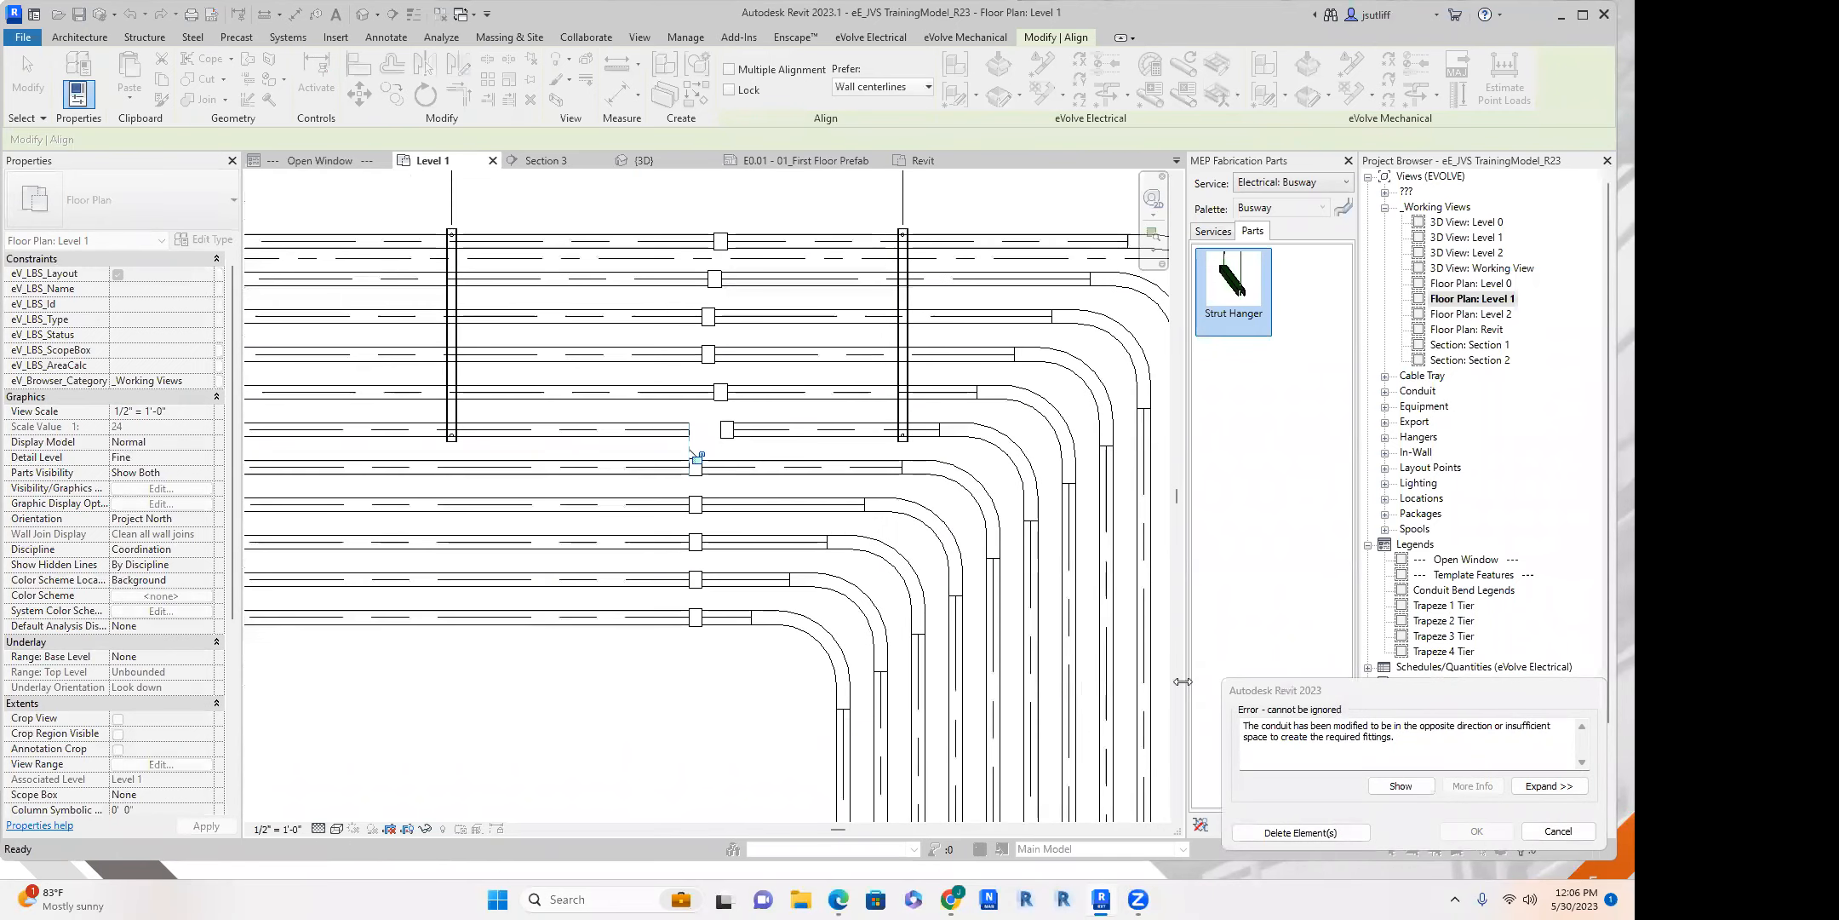
left_click(1340, 834)
middle_click_drag(682, 442, 687, 439)
key("ctrl+z")
scroll(687, 438, "up", 5)
scroll(677, 429, "down", 6)
key("Escape")
key("Escape")
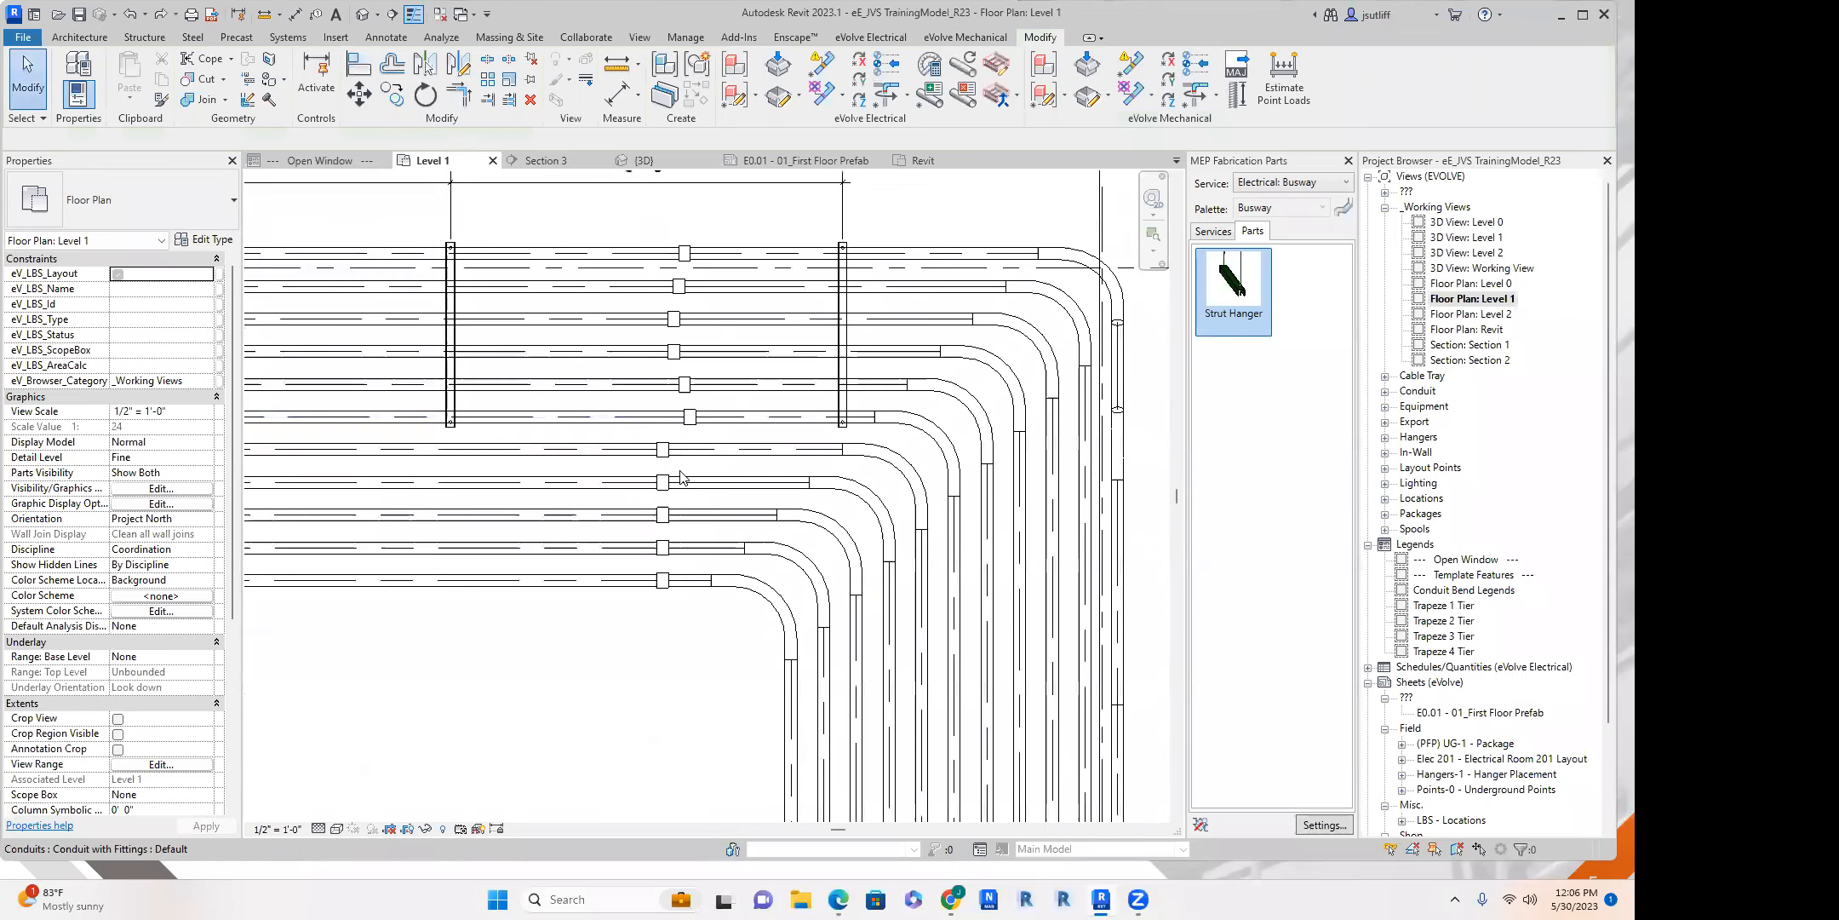
Draw a vertical conduit from the open end of the lowest horizontal conduit up to a middle elevation of 8' 0".
scroll(682, 477, "down", 4)
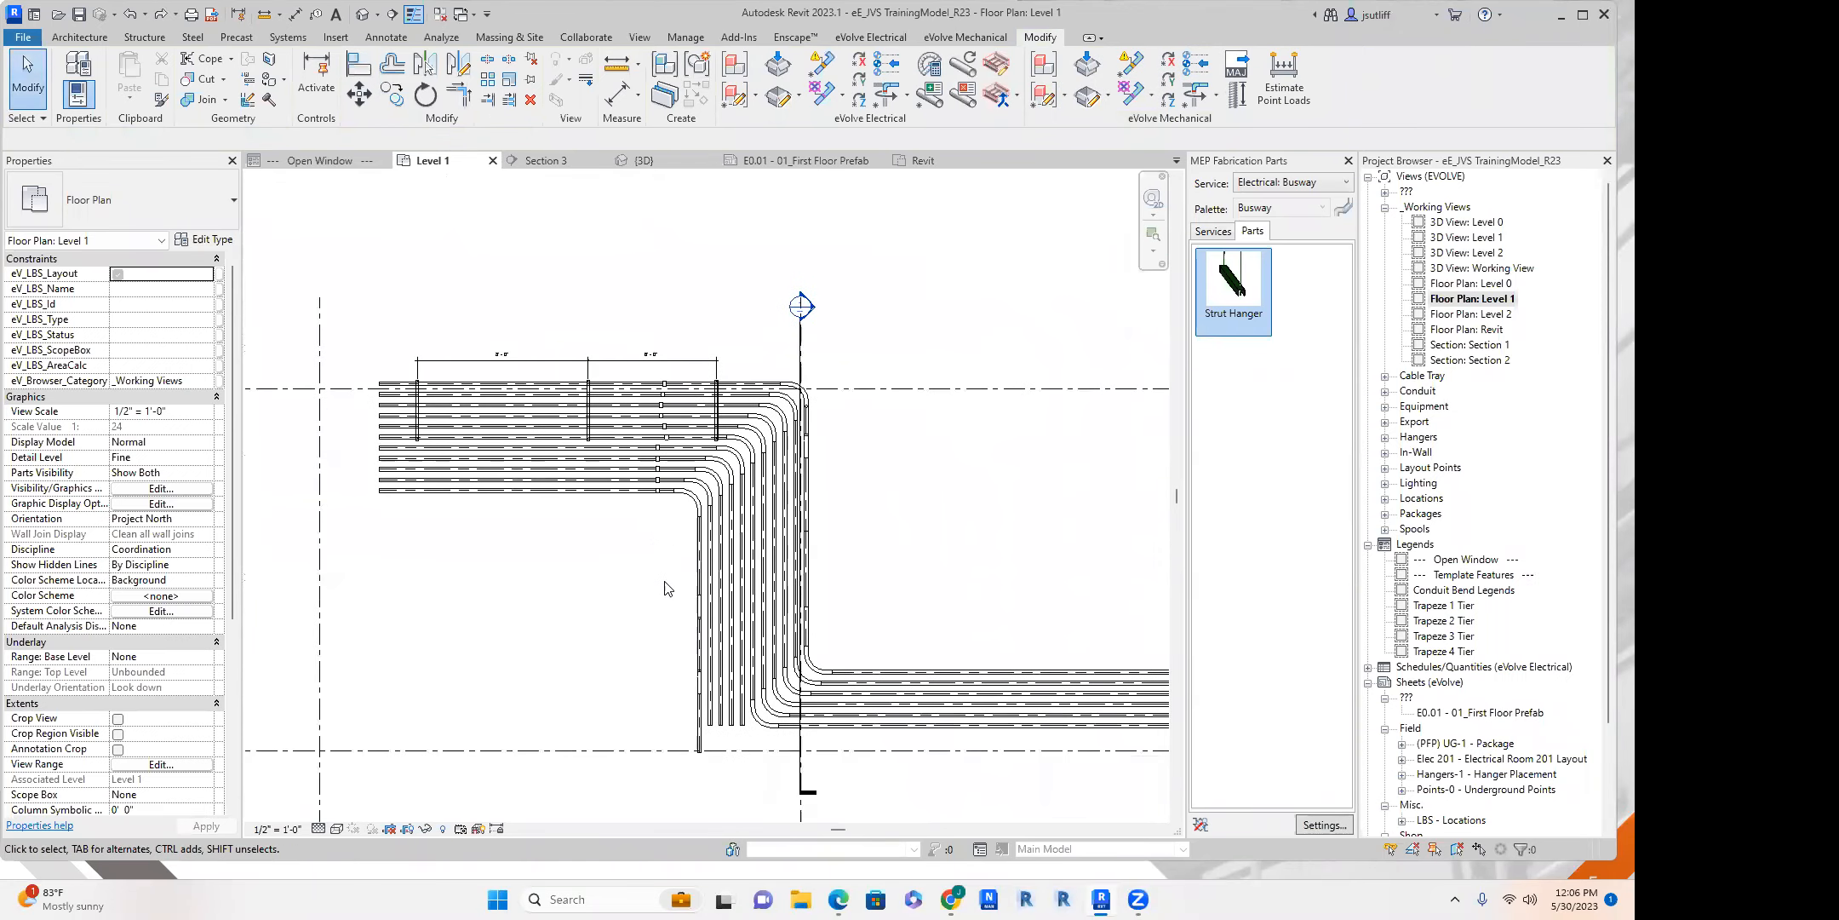
middle_click_drag(665, 587, 619, 525)
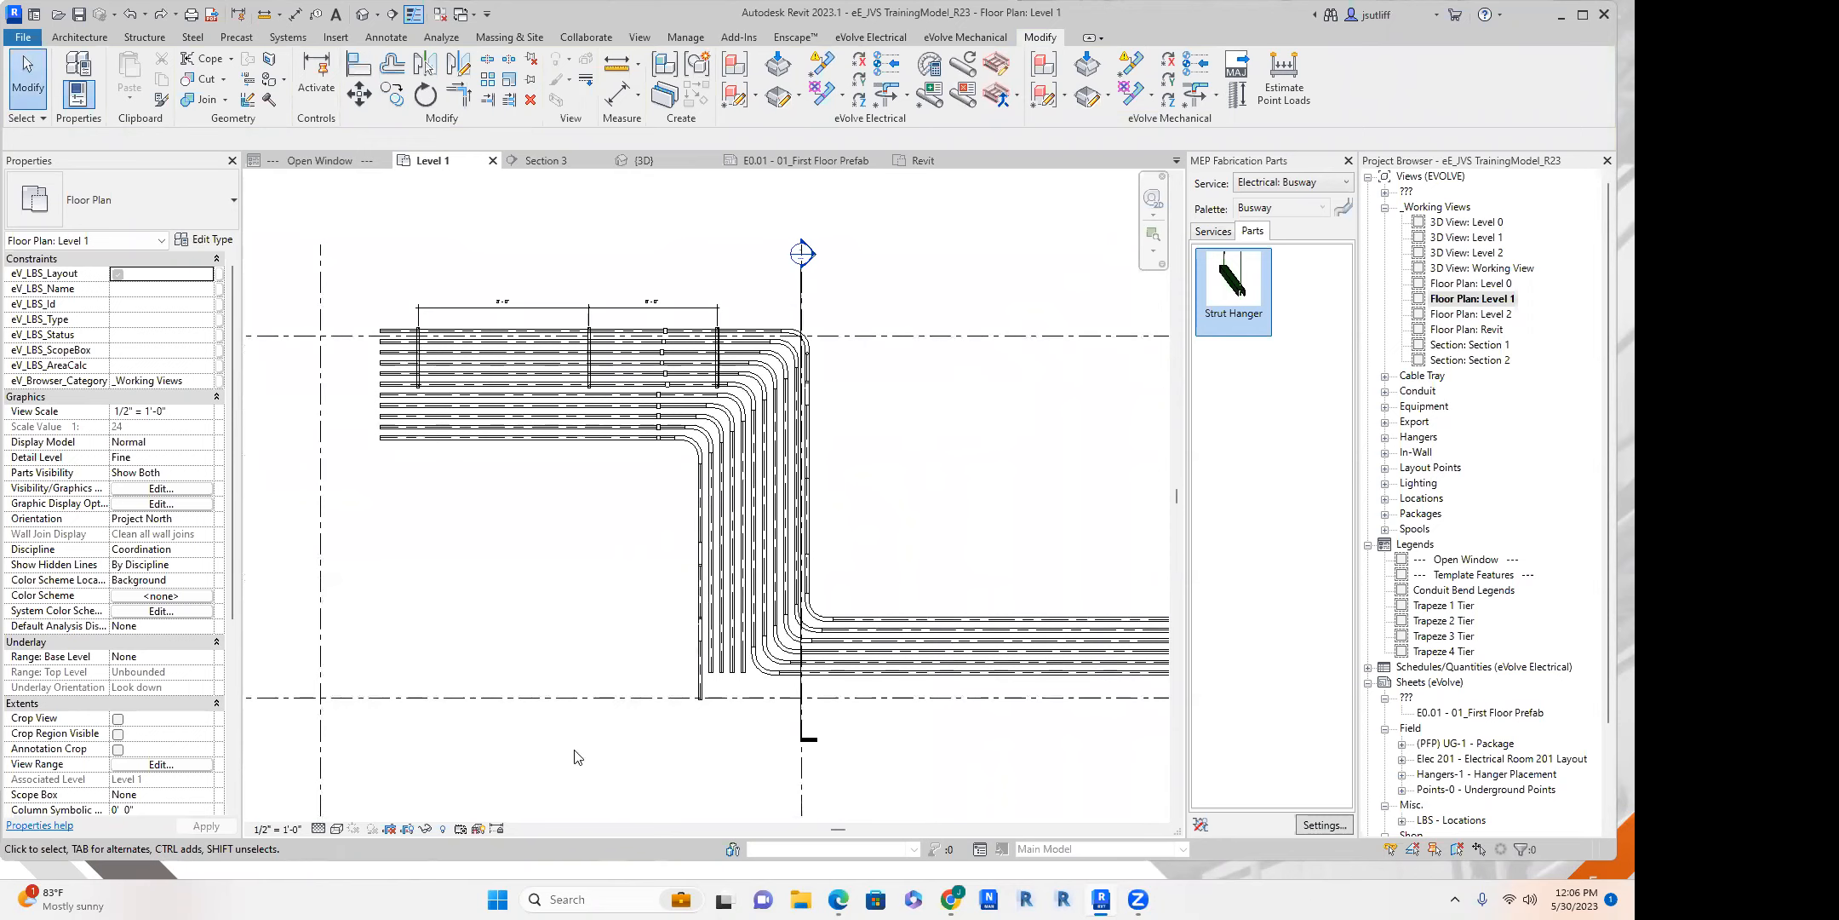
left_click(382, 433)
right_click(381, 430)
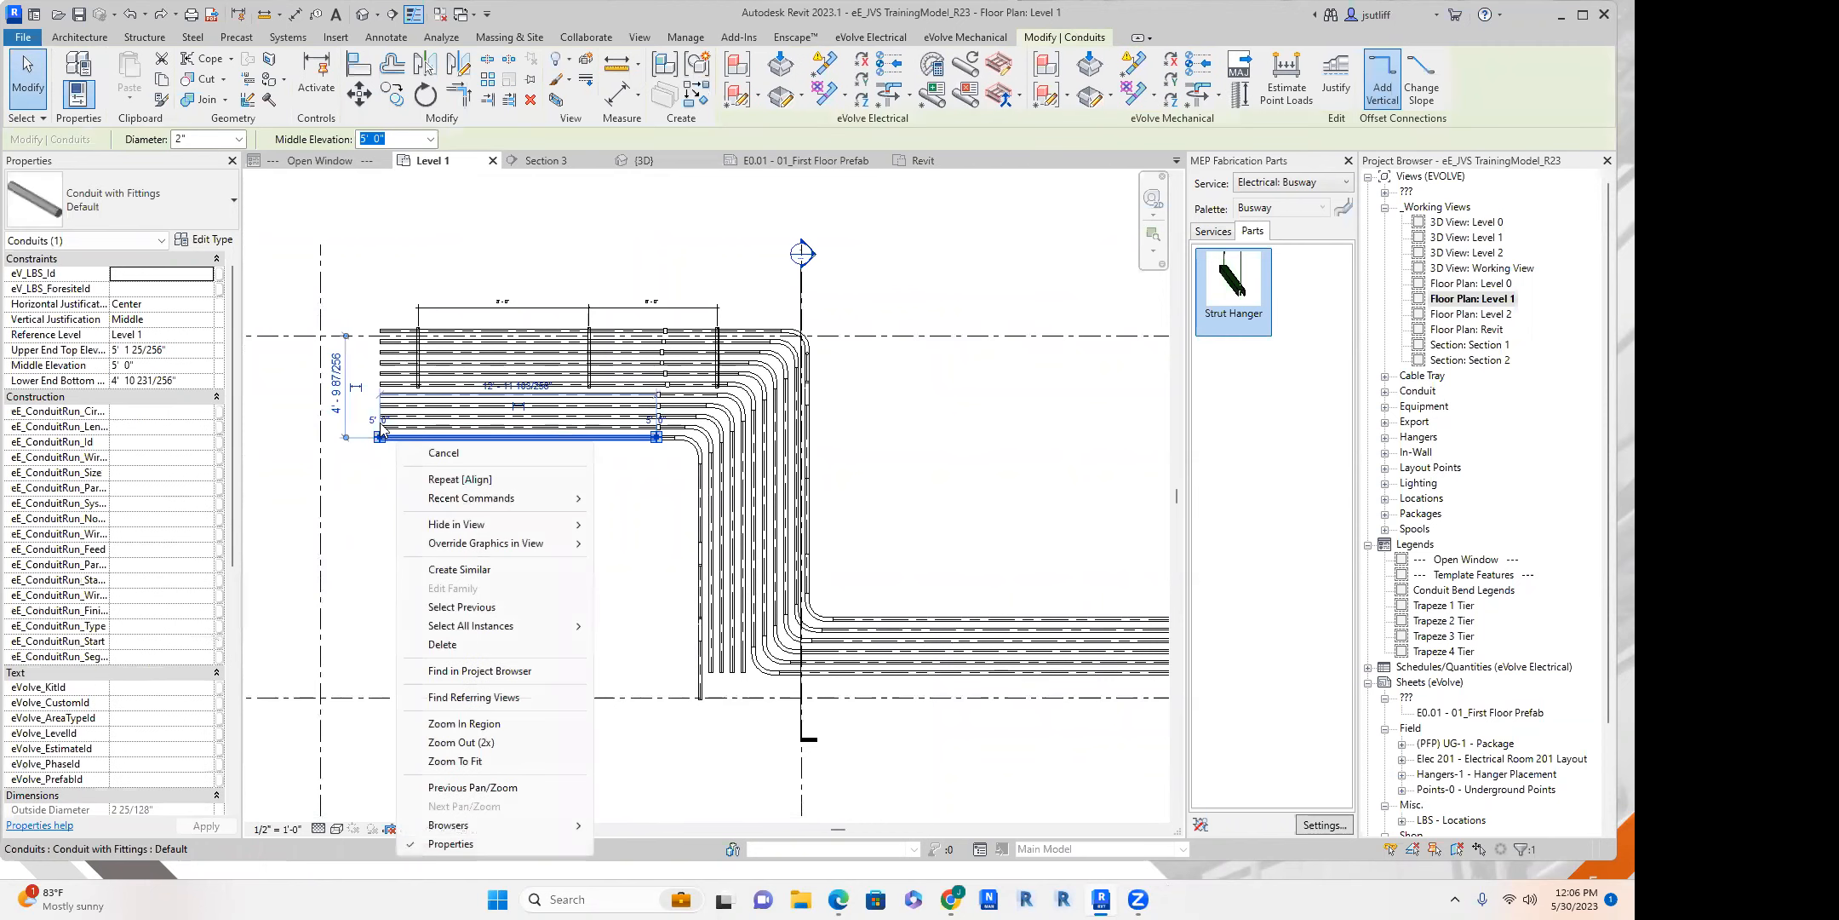
right_click(380, 438)
left_click(465, 520)
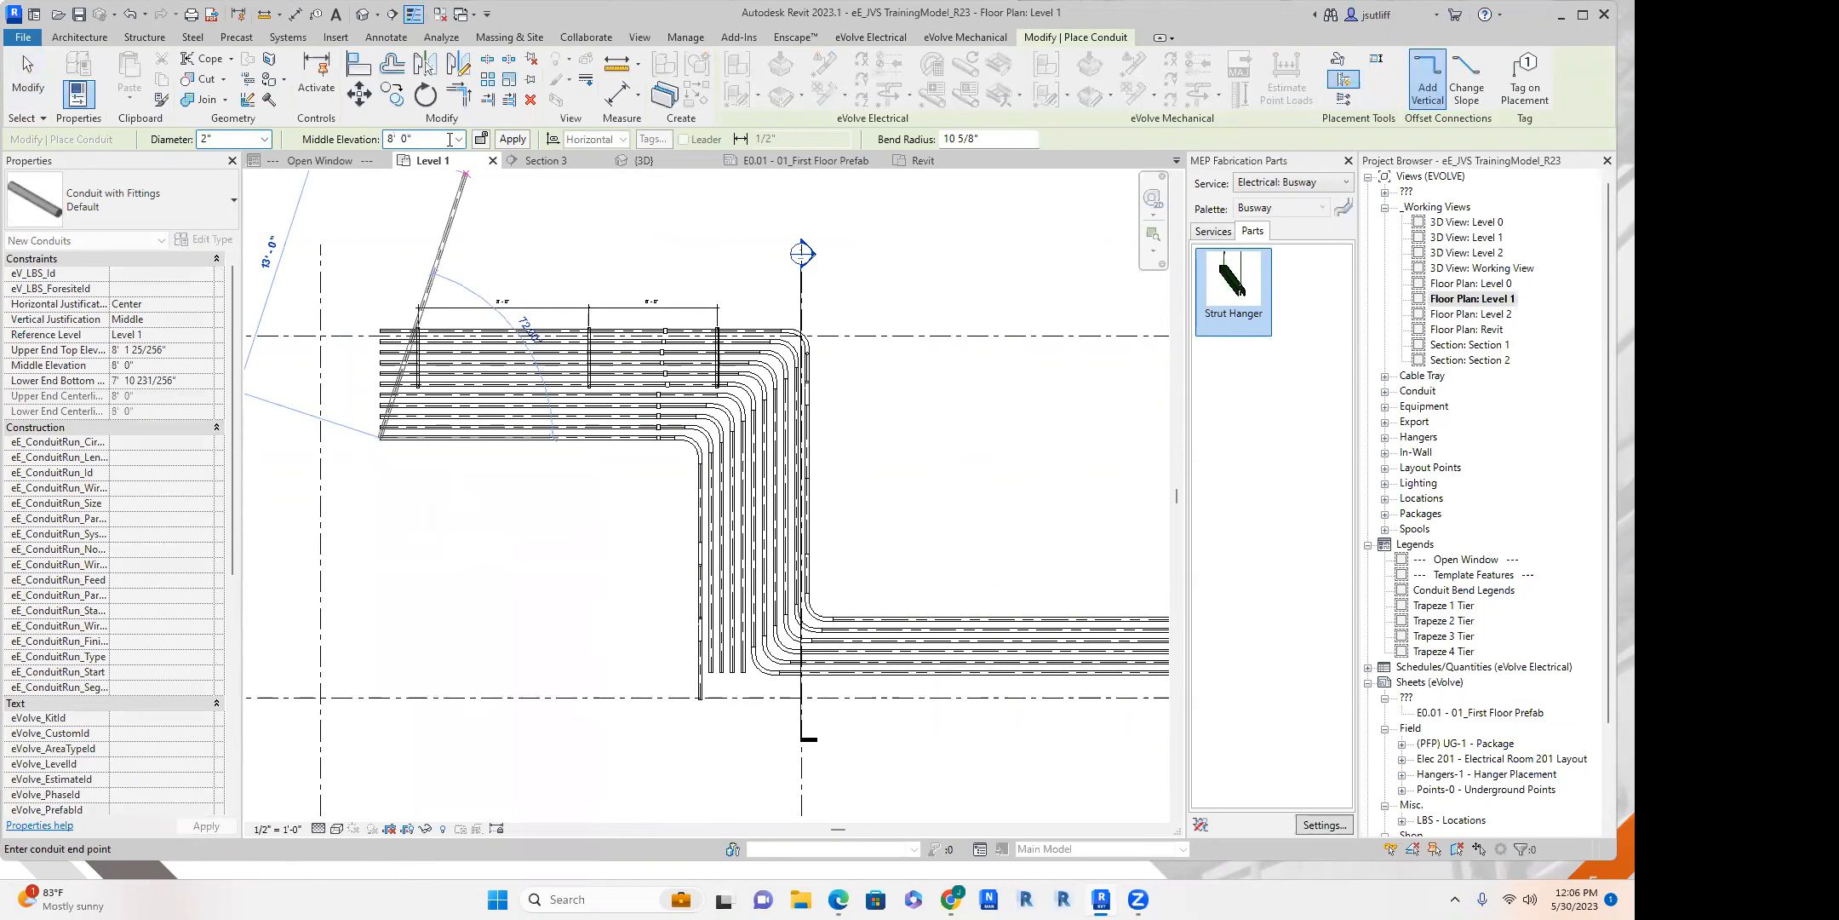
left_click(514, 139)
key("Escape")
key("Escape")
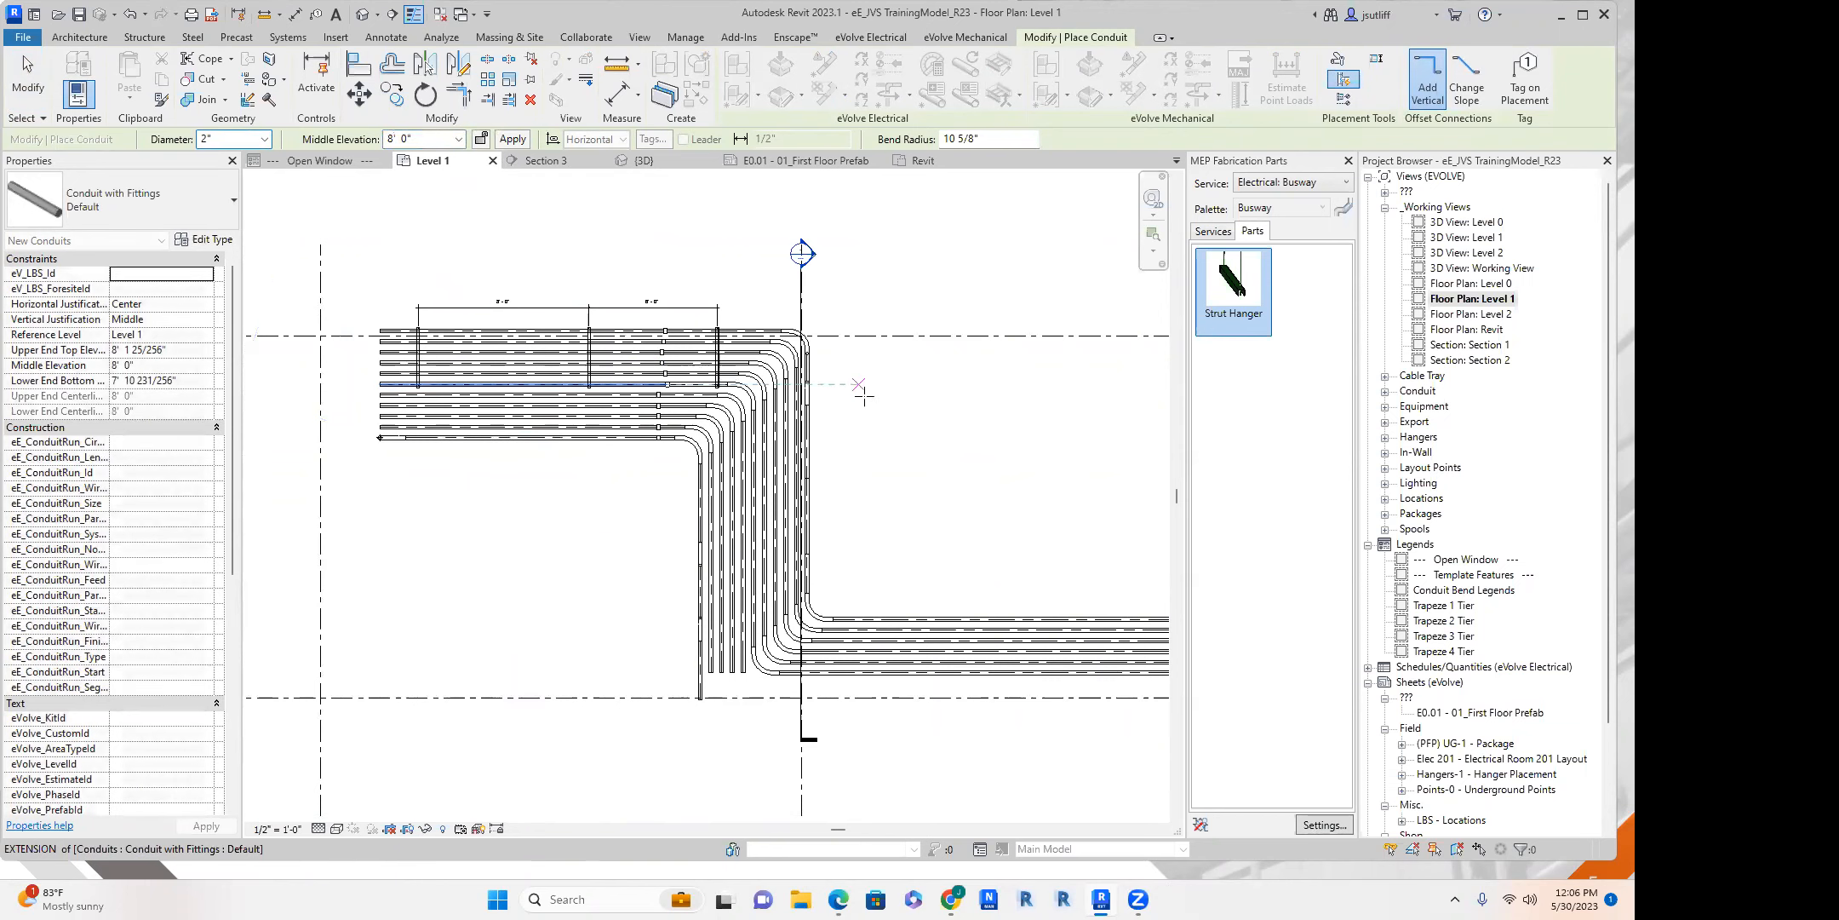
Move the Section 3 line to just beyond the conduits' open ends and open its section view.
left_click(801, 713)
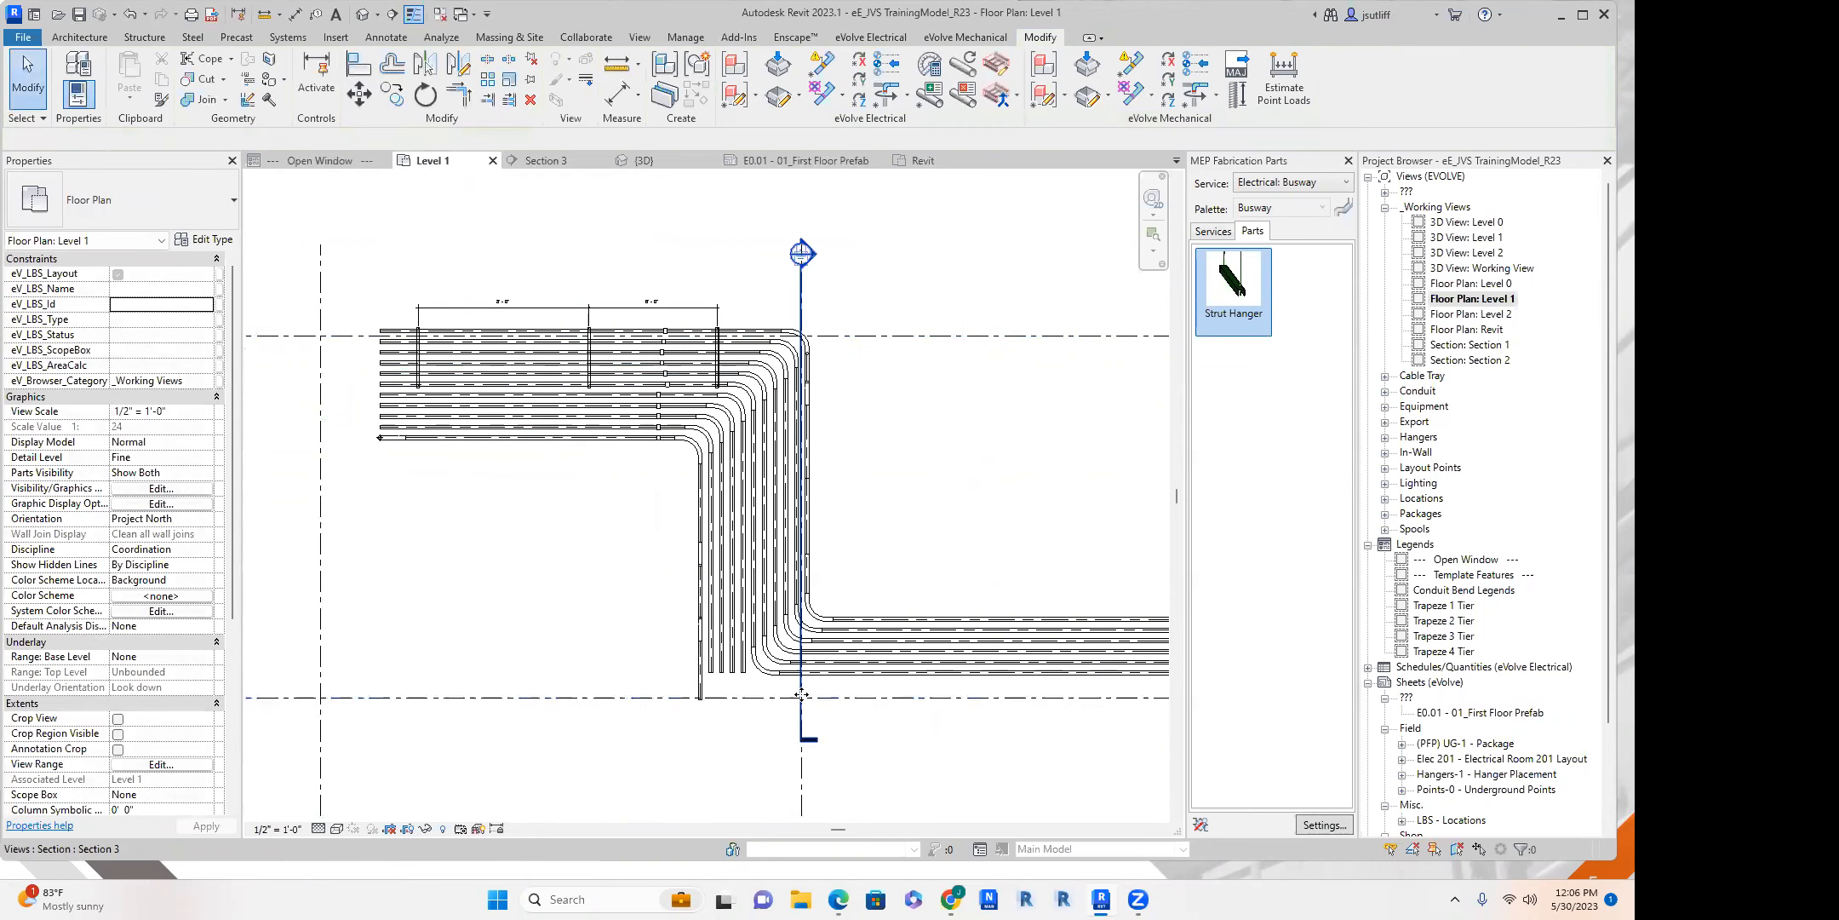
left_click_drag(802, 693, 365, 656)
right_click(367, 656)
left_click(507, 270)
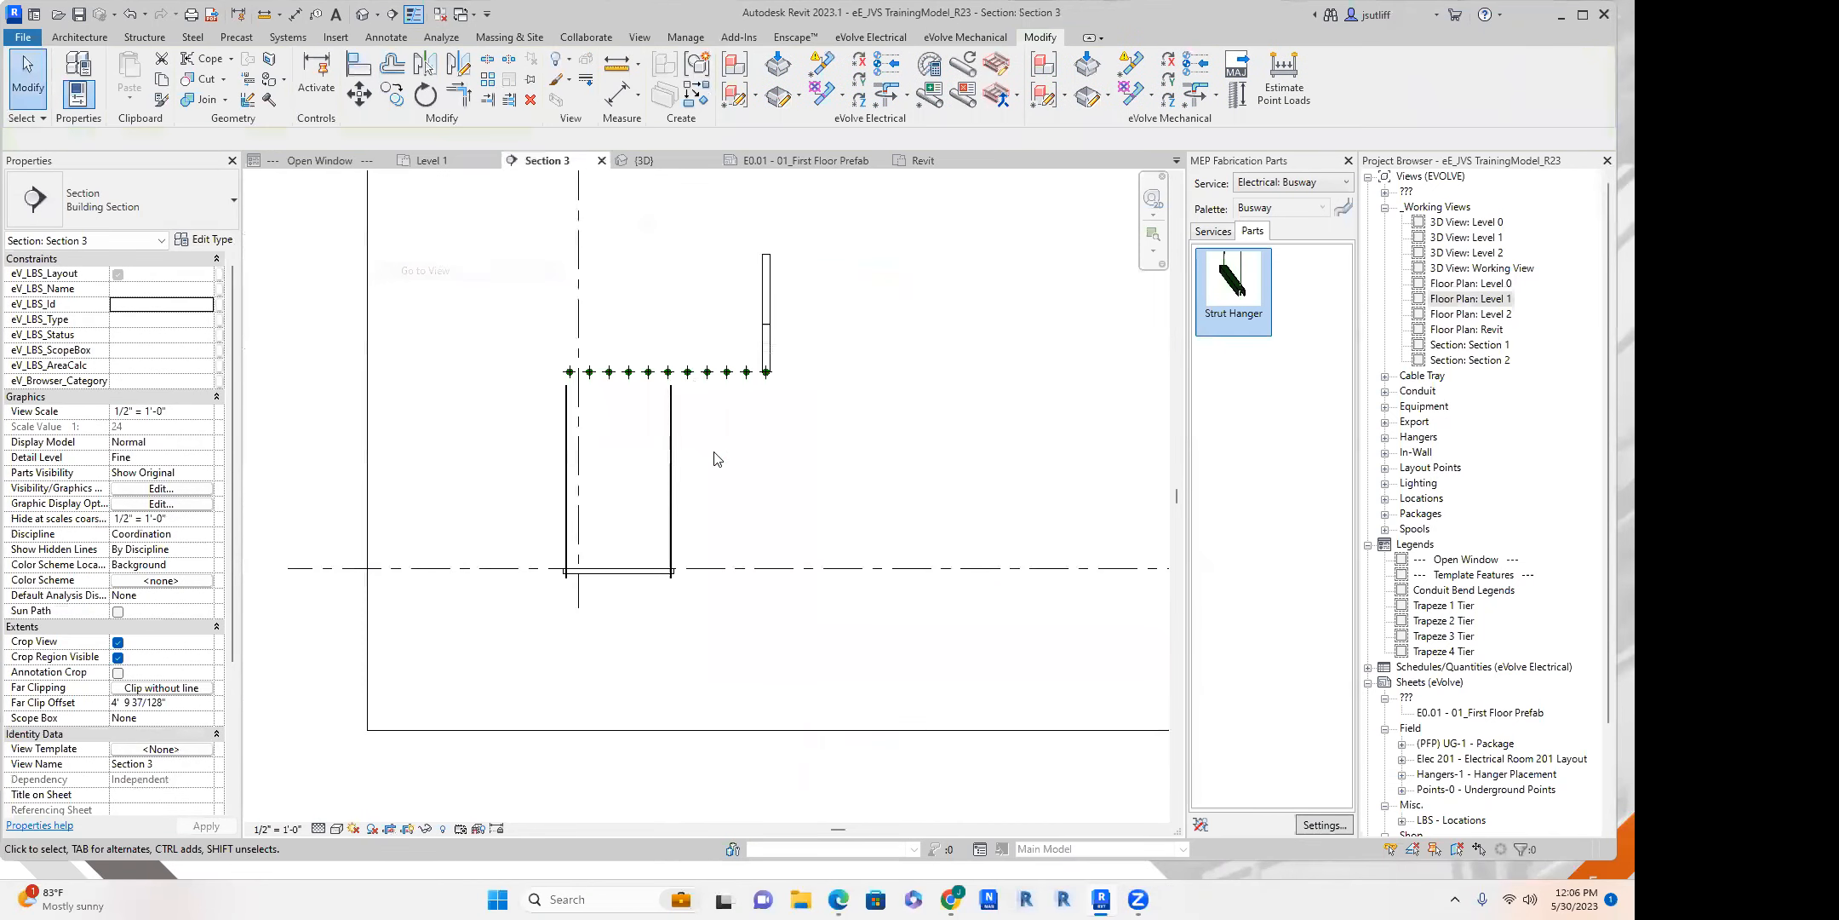
Move the free end of the vertical riser outward in the section so the rising conduit runs diagonally away from the rack.
left_click(770, 268)
left_click_drag(770, 260, 970, 330)
left_click(1029, 504)
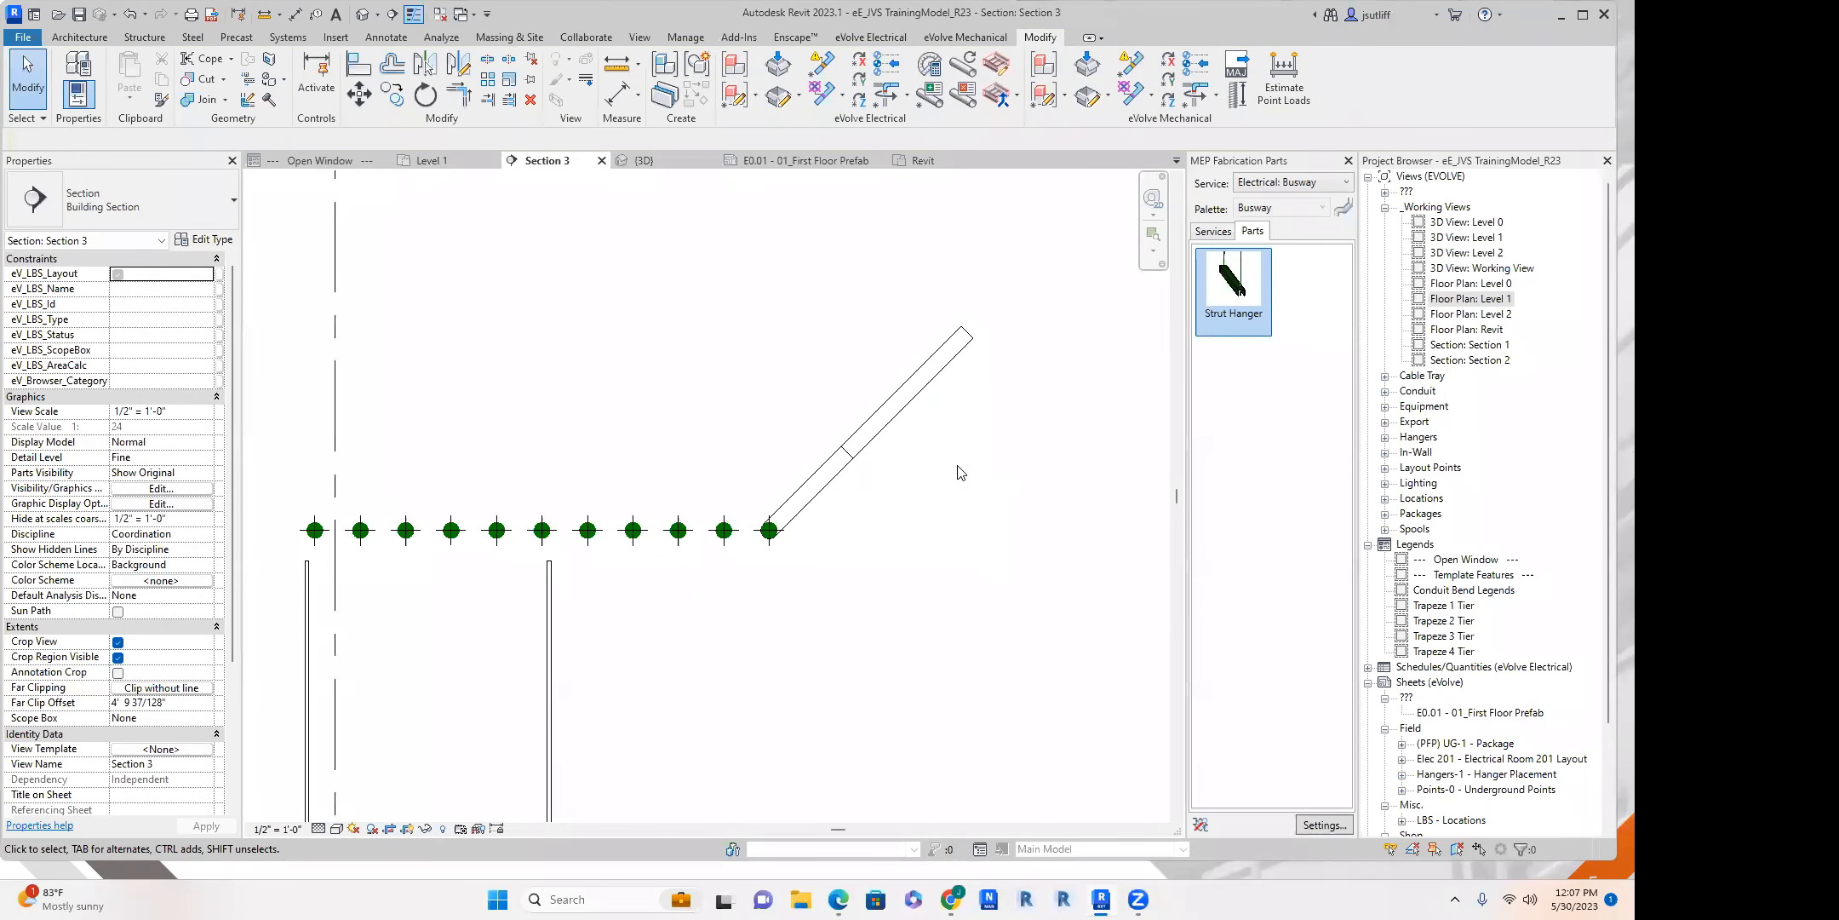
Select the strut hanger in the section and examine its middle elevation relative to the conduits.
scroll(794, 344, "down", 2)
middle_click_drag(563, 665, 629, 523)
scroll(624, 526, "up", 3)
scroll(518, 752, "down", 2)
left_click(533, 749)
scroll(545, 732, "up", 3)
scroll(621, 498, "down", 2)
middle_click_drag(621, 499, 598, 519)
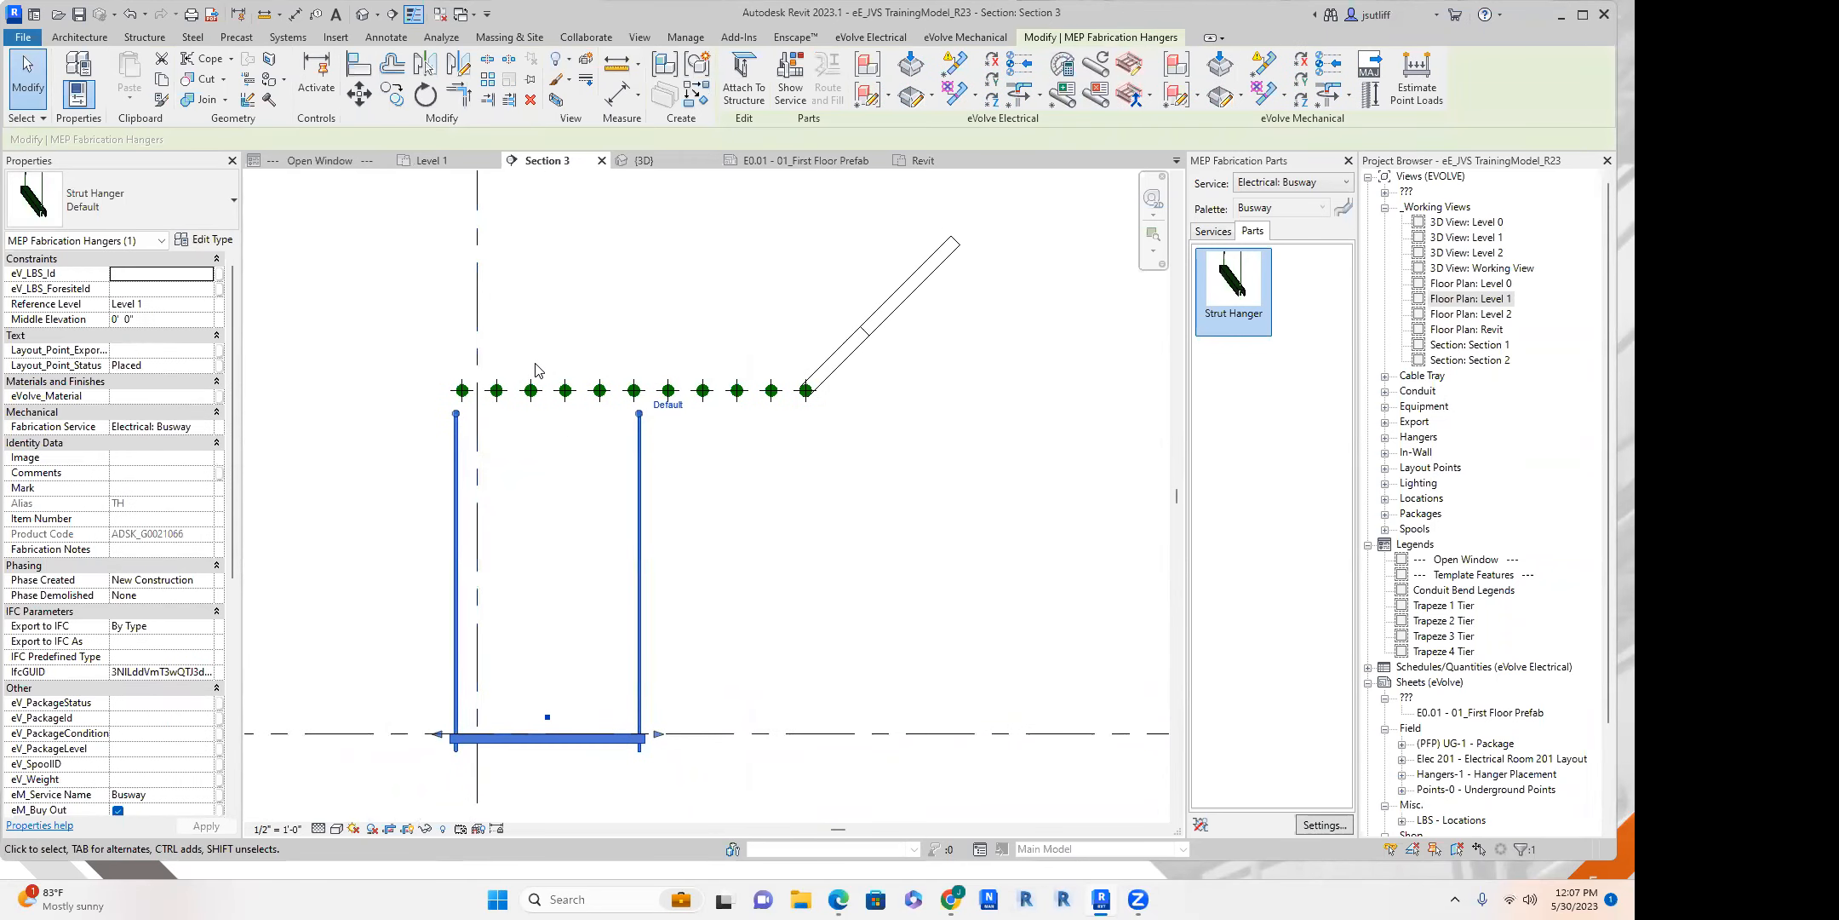
Try to copy a conduit's elevation and paste it as the strut hanger's middle elevation.
scroll(506, 390, "up", 3)
left_click_drag(451, 340, 604, 473)
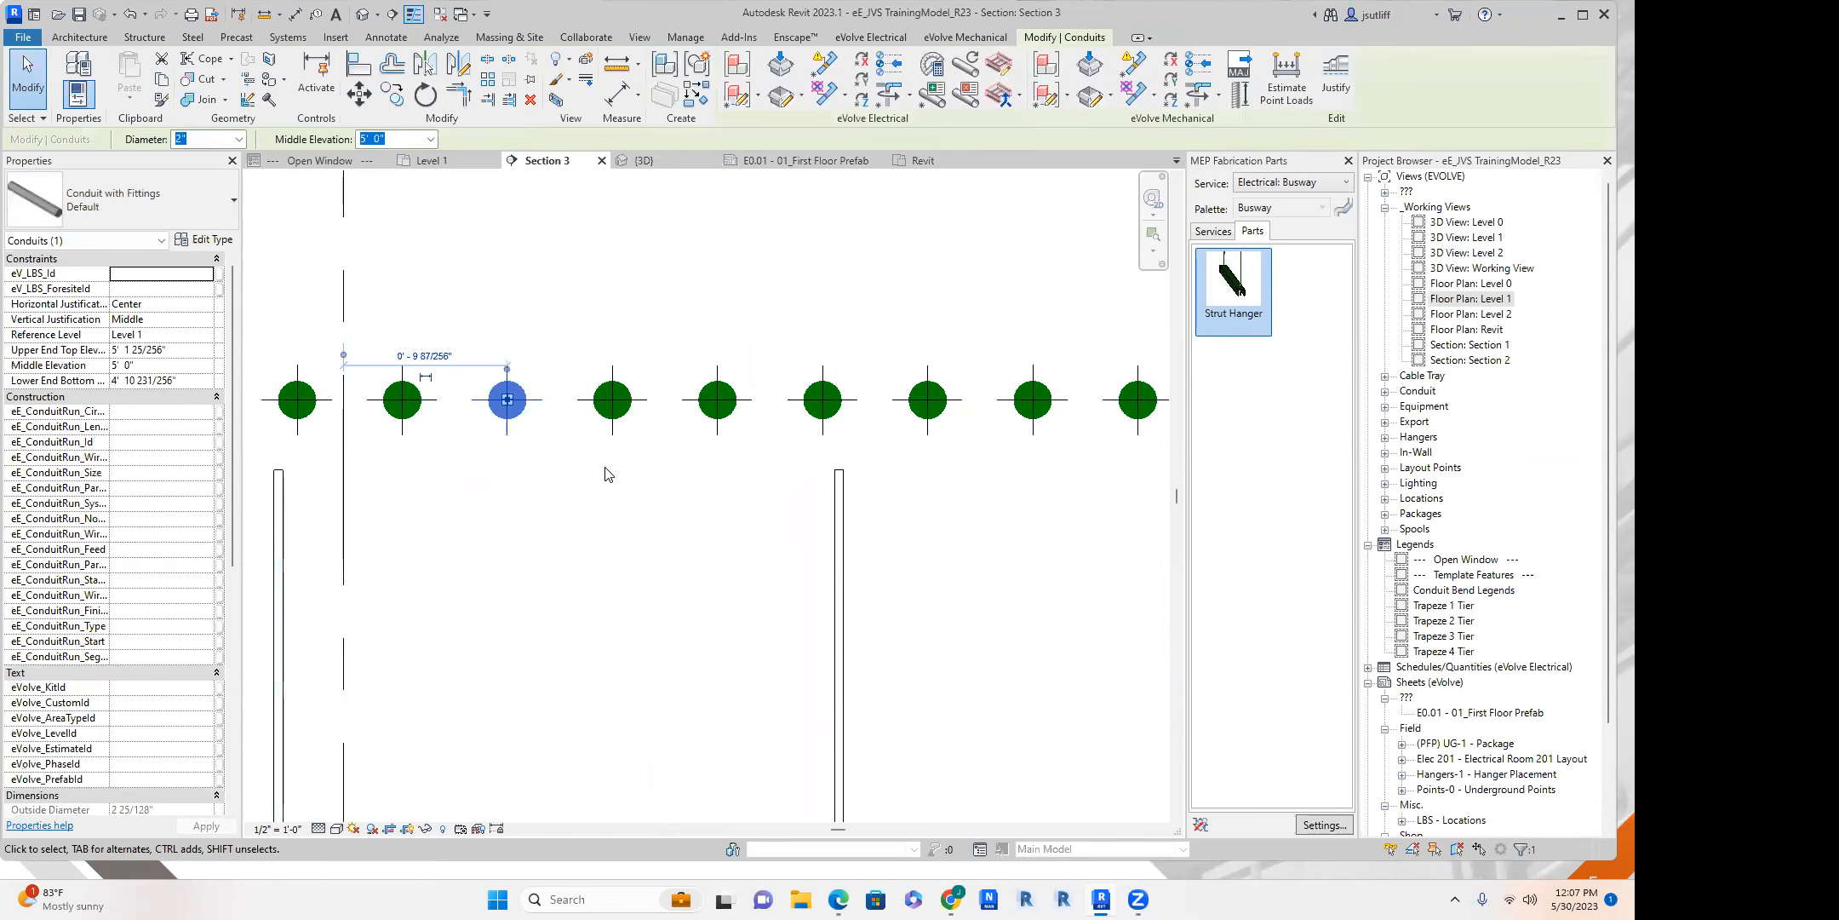
scroll(592, 511, "down", 2)
middle_click_drag(600, 660, 593, 424)
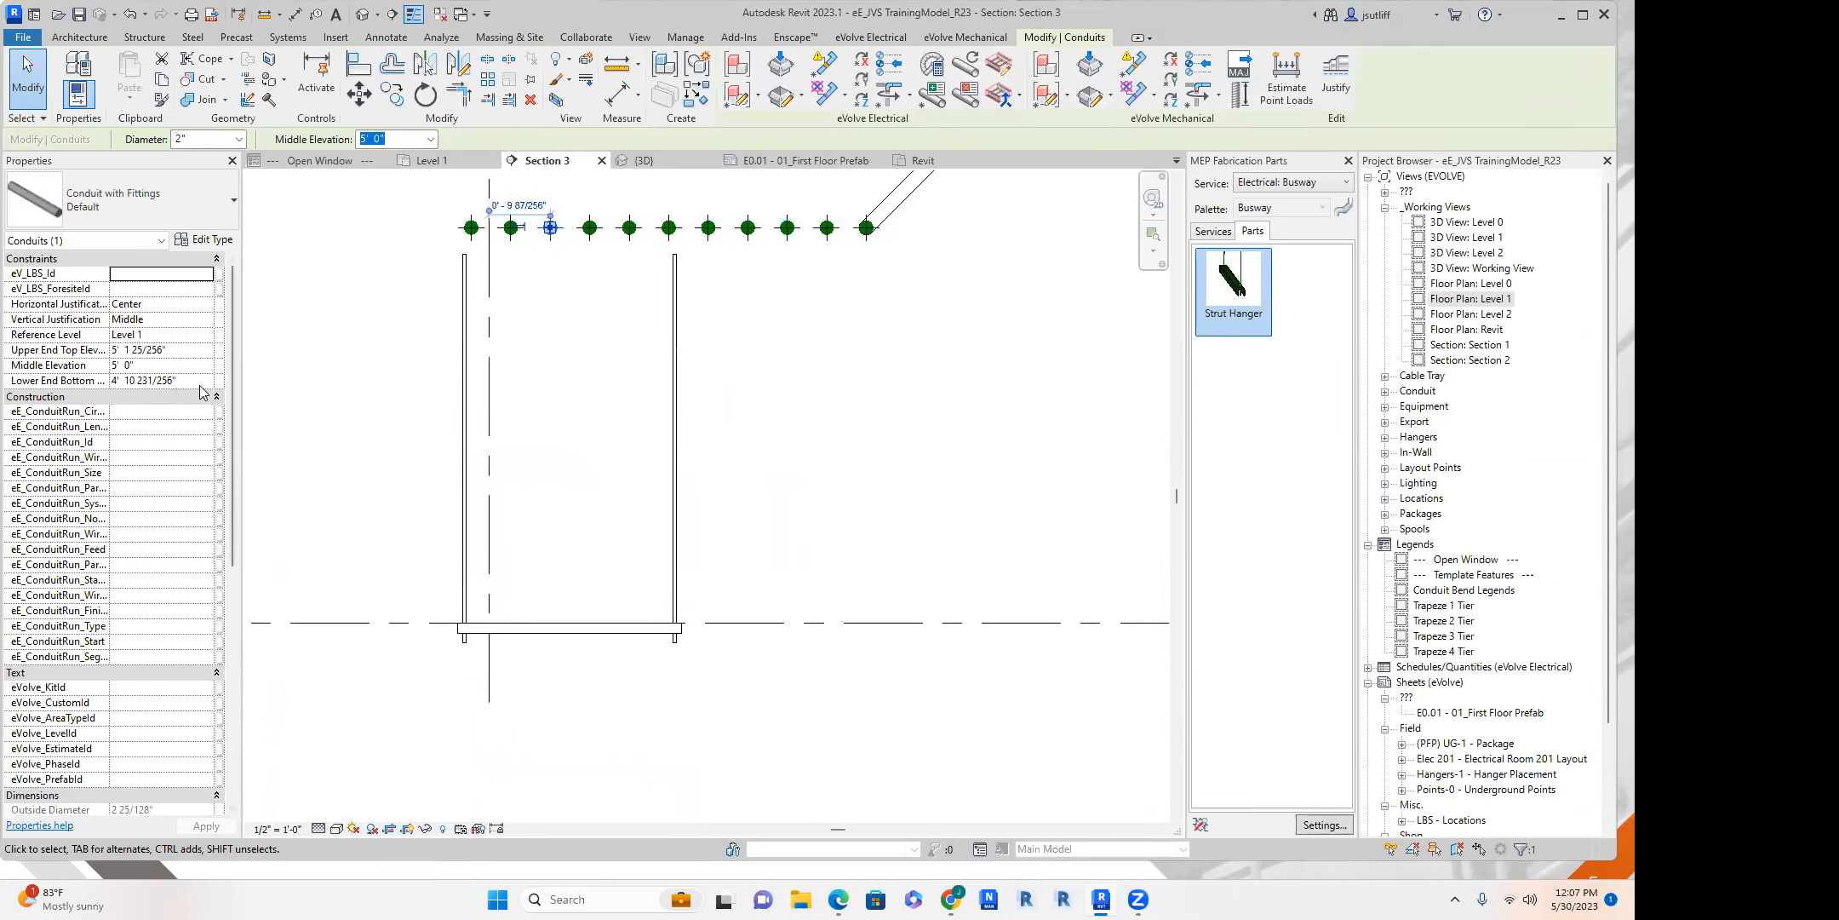
key("ctrl+c")
left_click(605, 620)
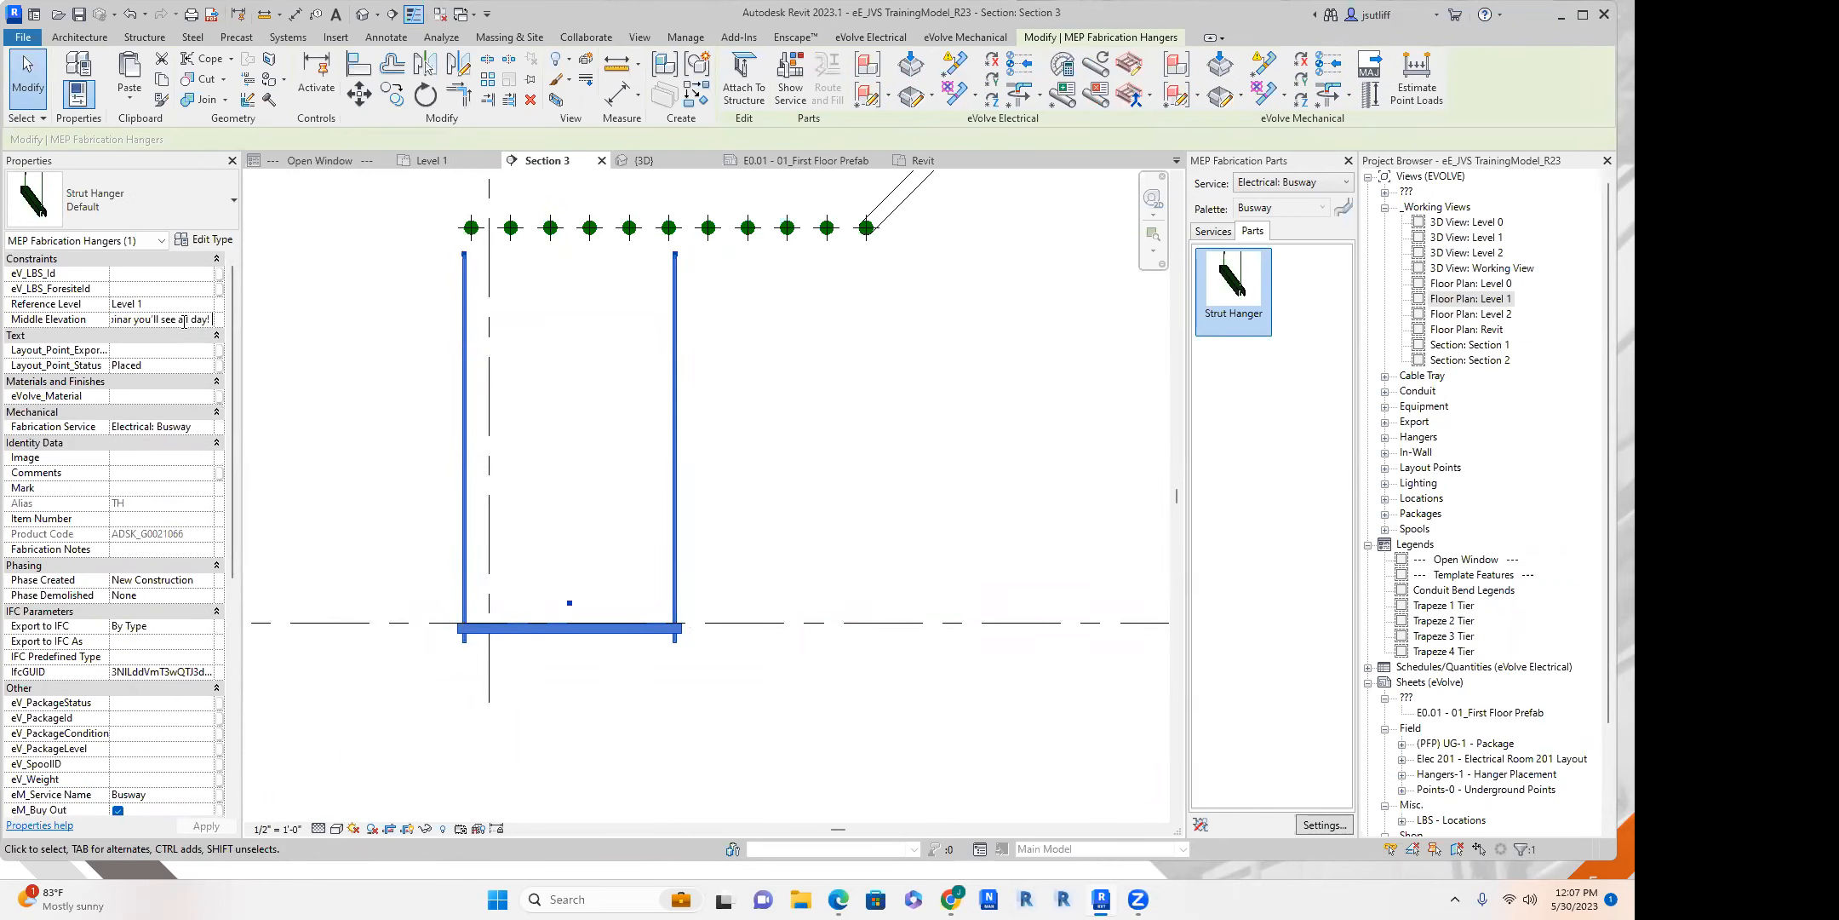
key("Return")
key("Return")
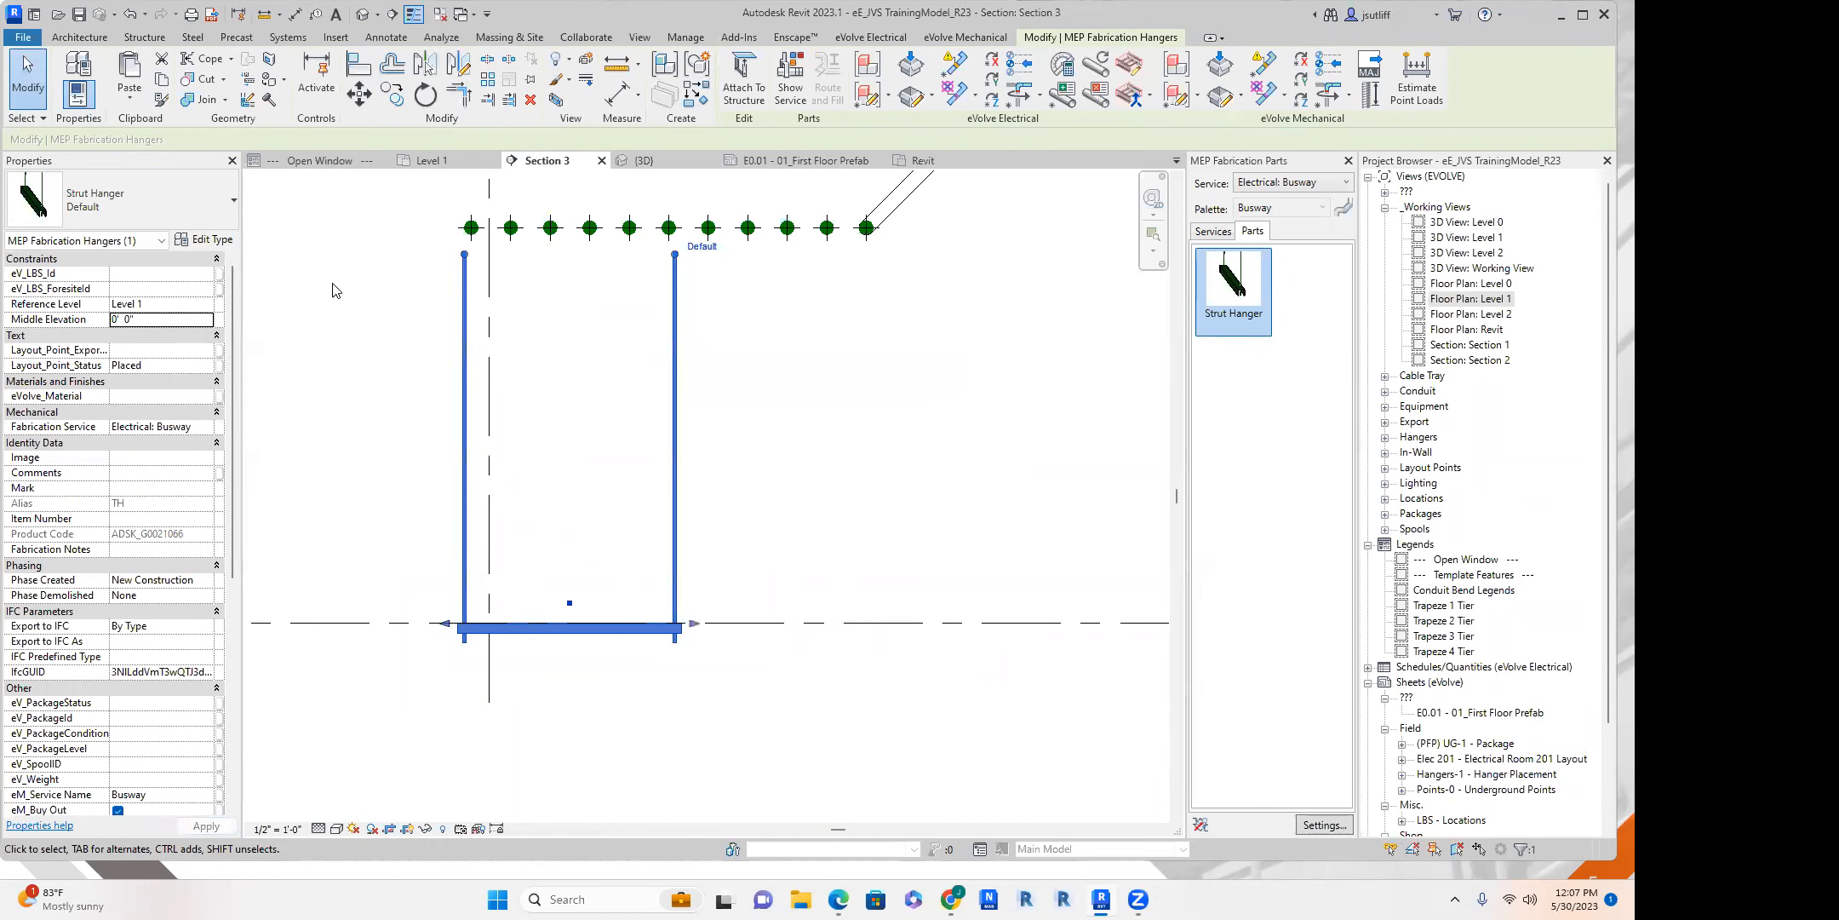
Set the strut hanger's middle elevation to match the underside of the conduits so the strut sits directly beneath them.
left_click(490, 196)
left_click_drag(623, 185, 533, 298)
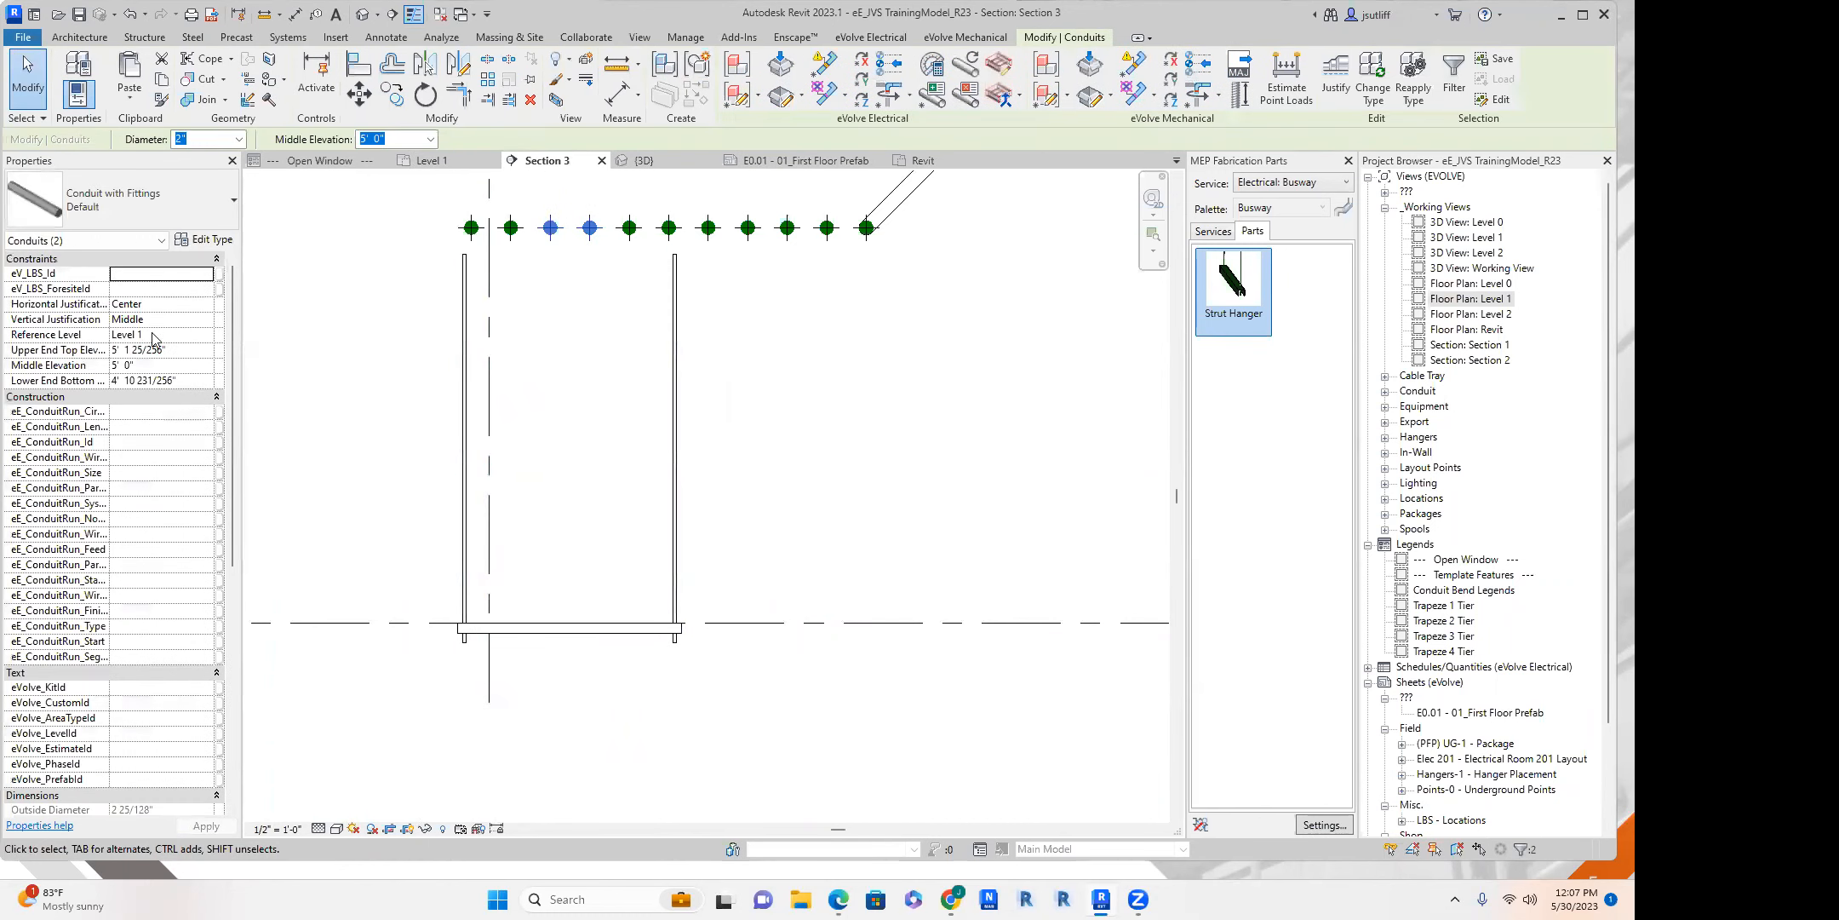
left_click(573, 630)
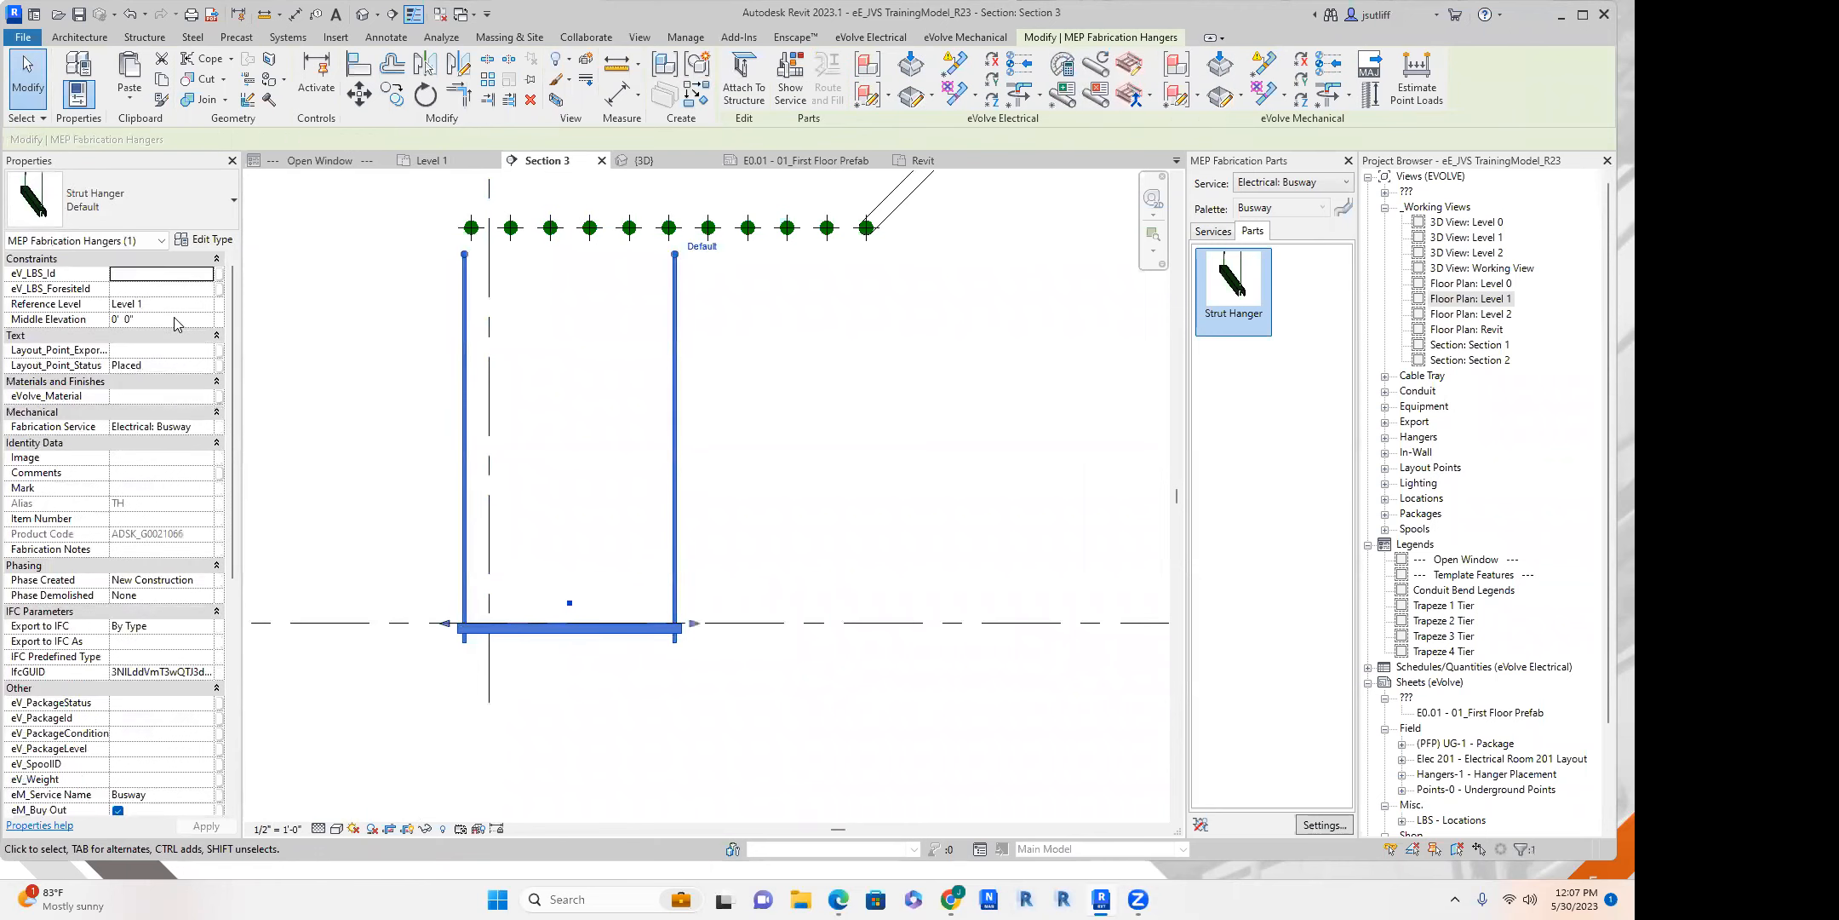
left_click(738, 330)
middle_click_drag(796, 313, 703, 497)
scroll(549, 368, "up", 2)
scroll(519, 302, "down", 3)
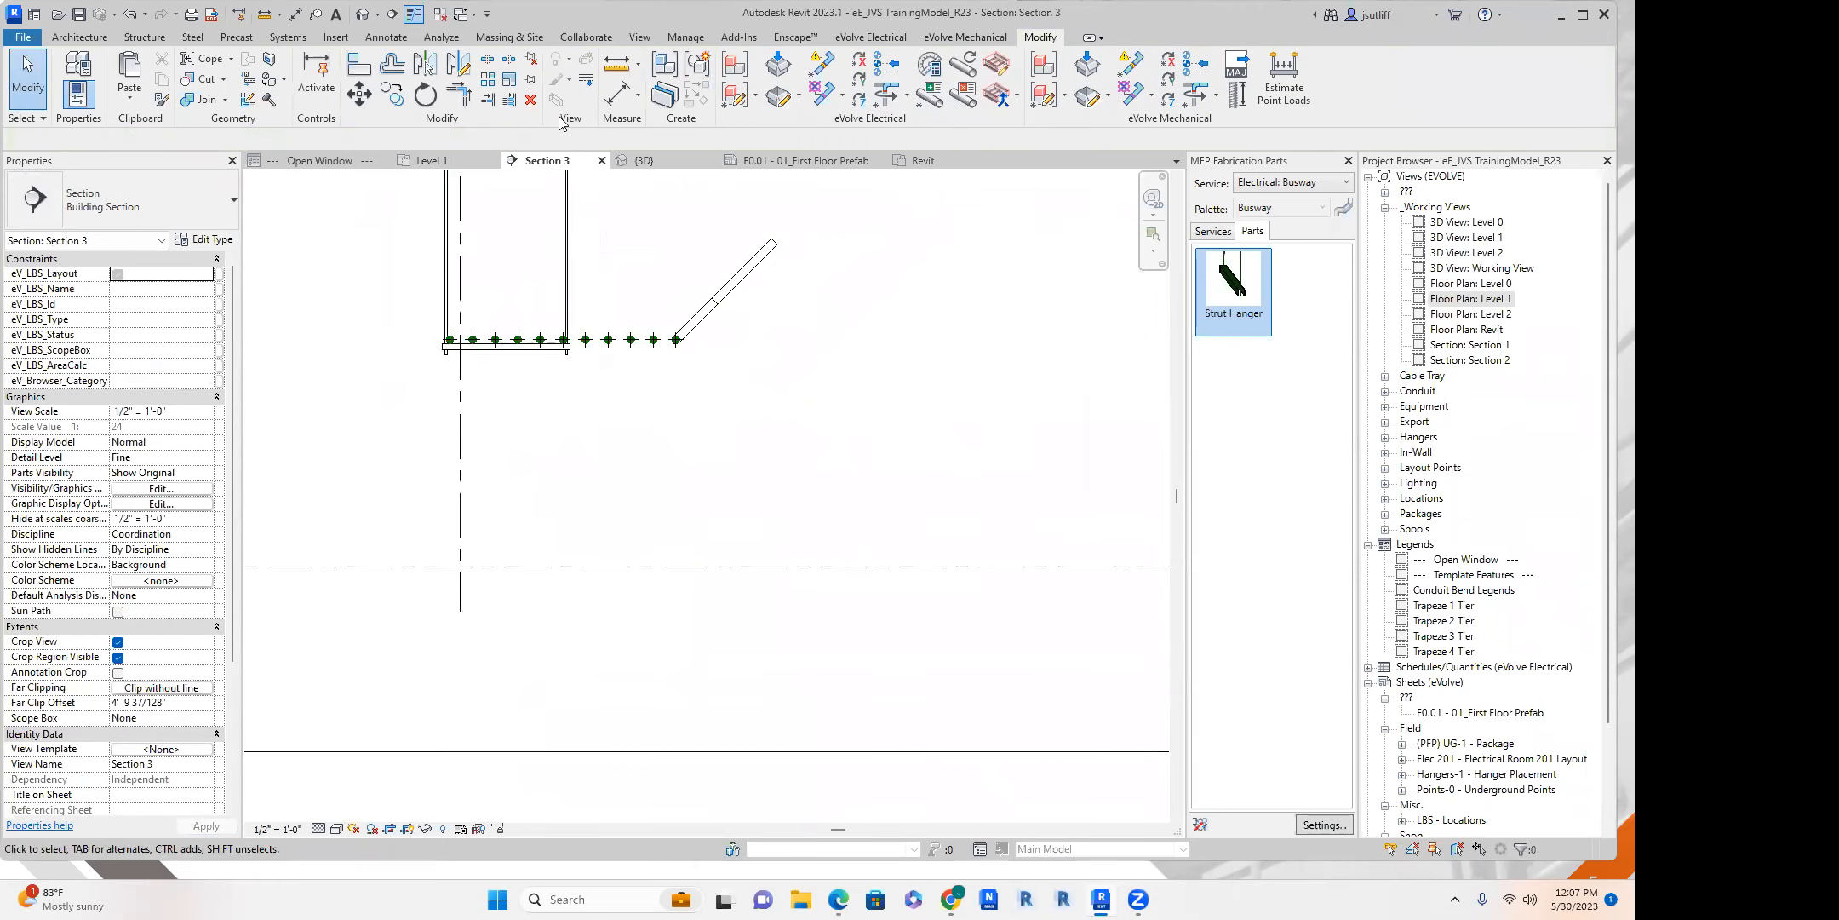
In the Level 1 plan, split the lowest, third-, fourth- and fifth-lowest horizontal conduits between the first two hangers to insert couplings.
left_click(465, 160)
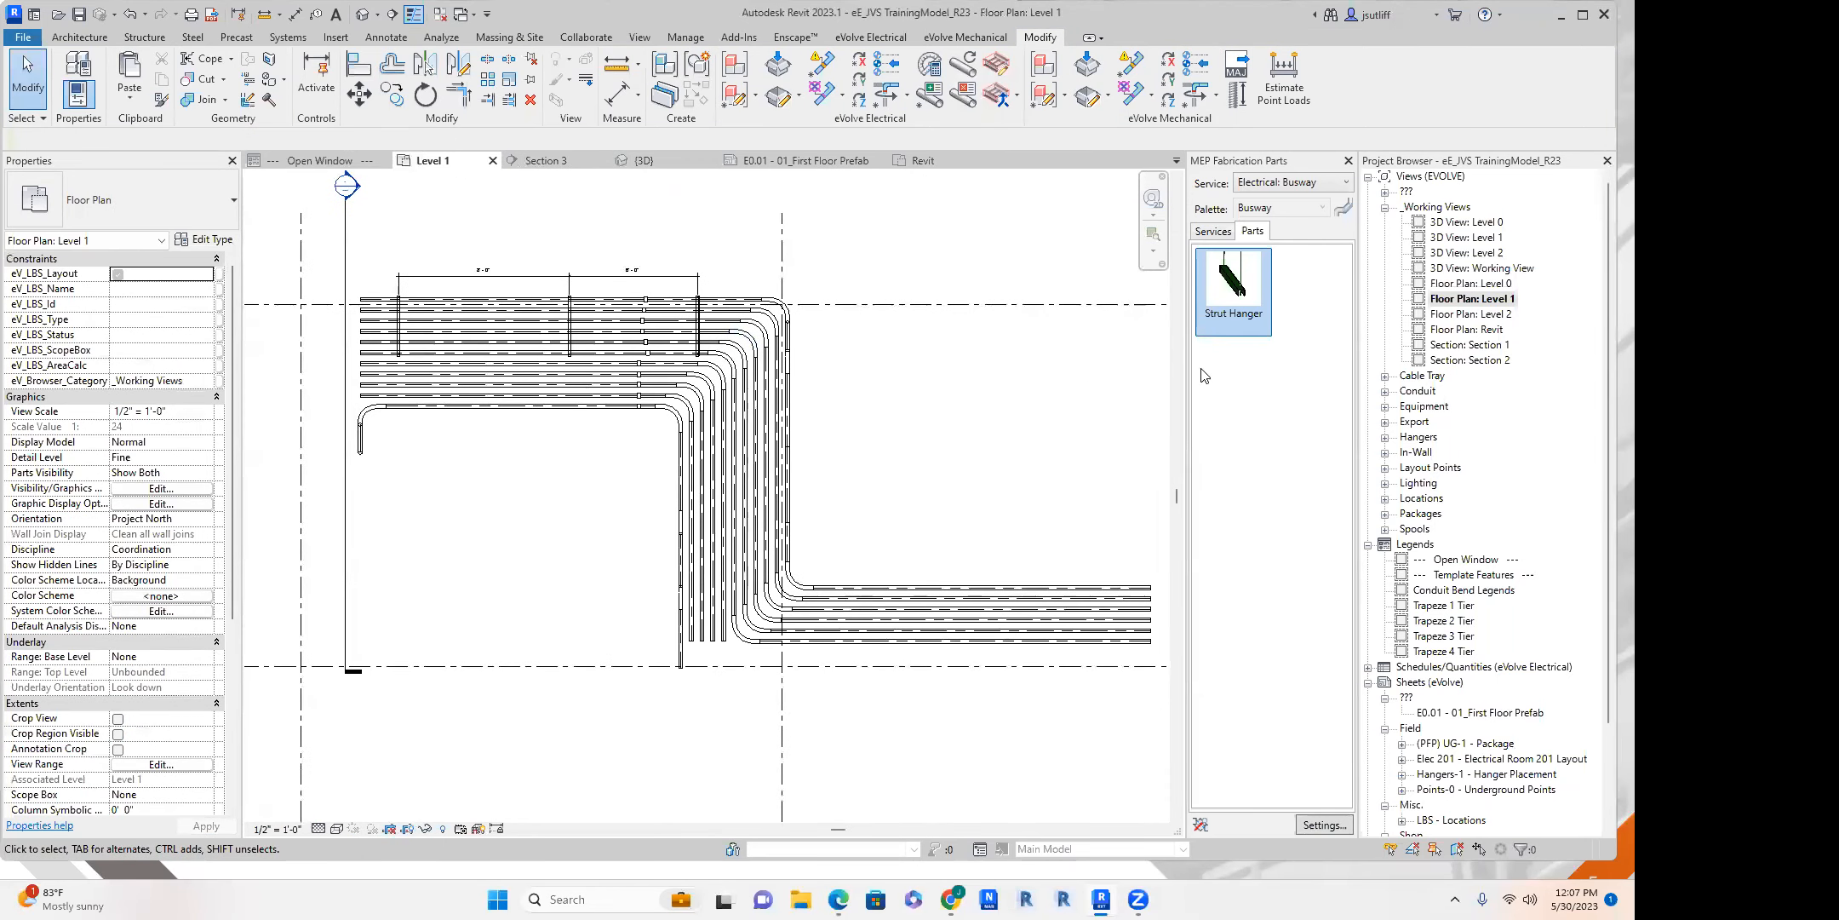
scroll(732, 358, "up", 4)
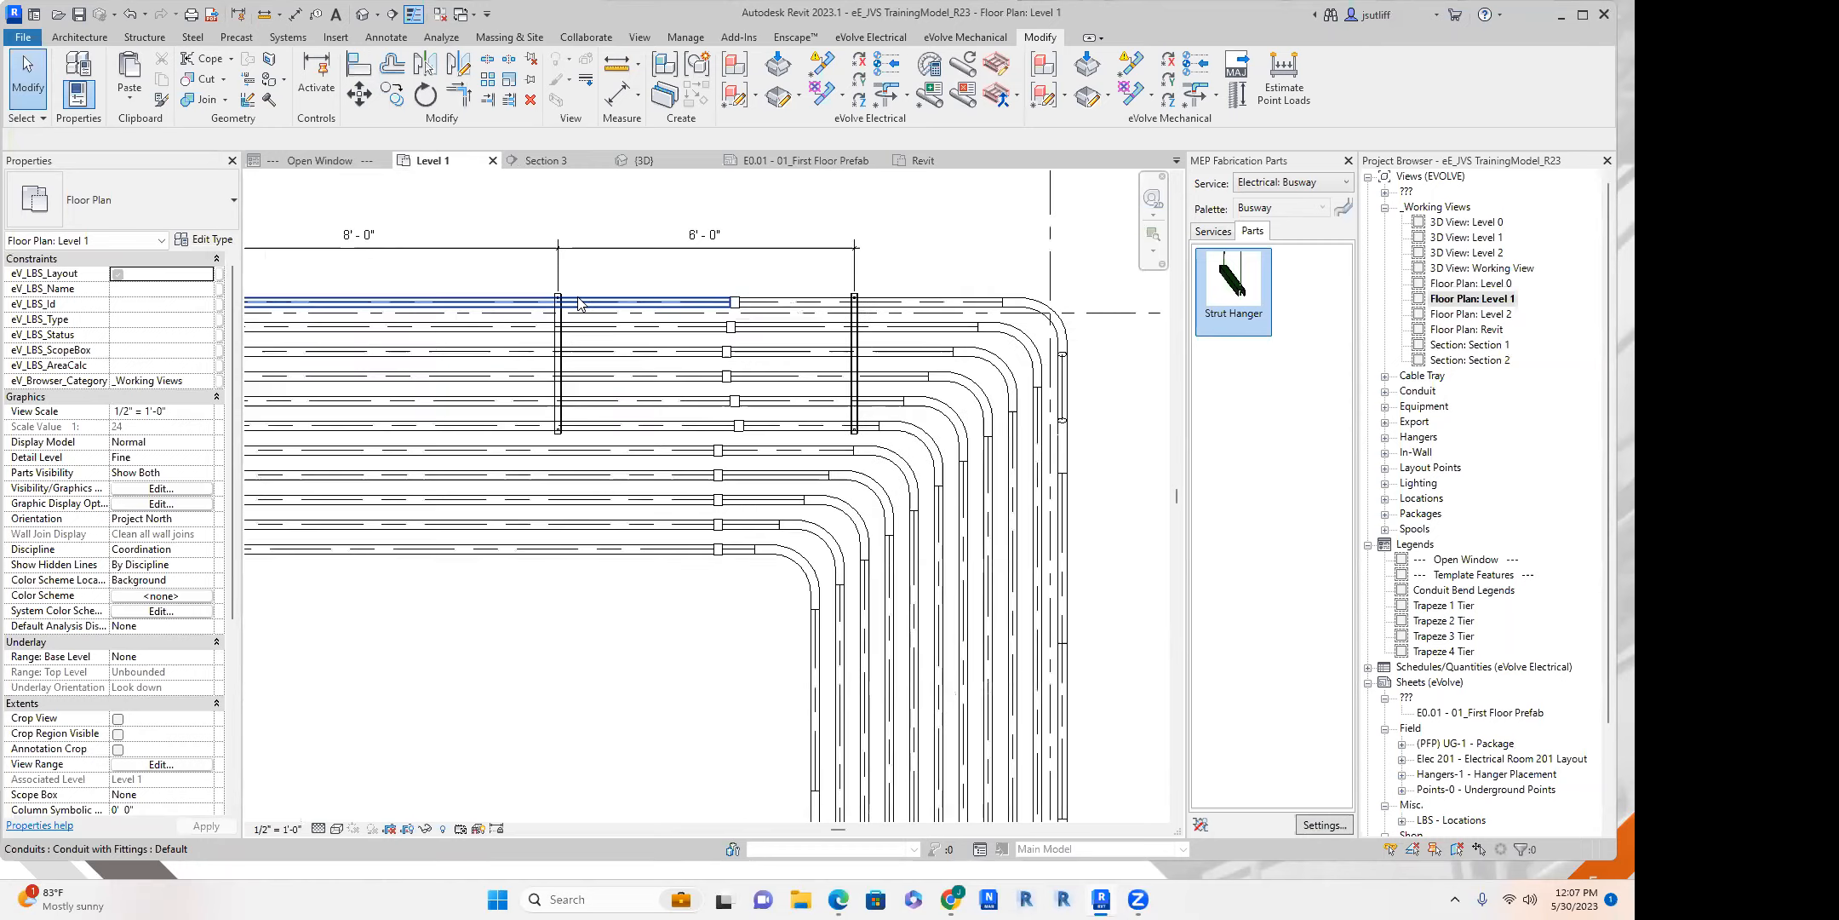
middle_click_drag(610, 475, 663, 460)
scroll(663, 459, "up", 1)
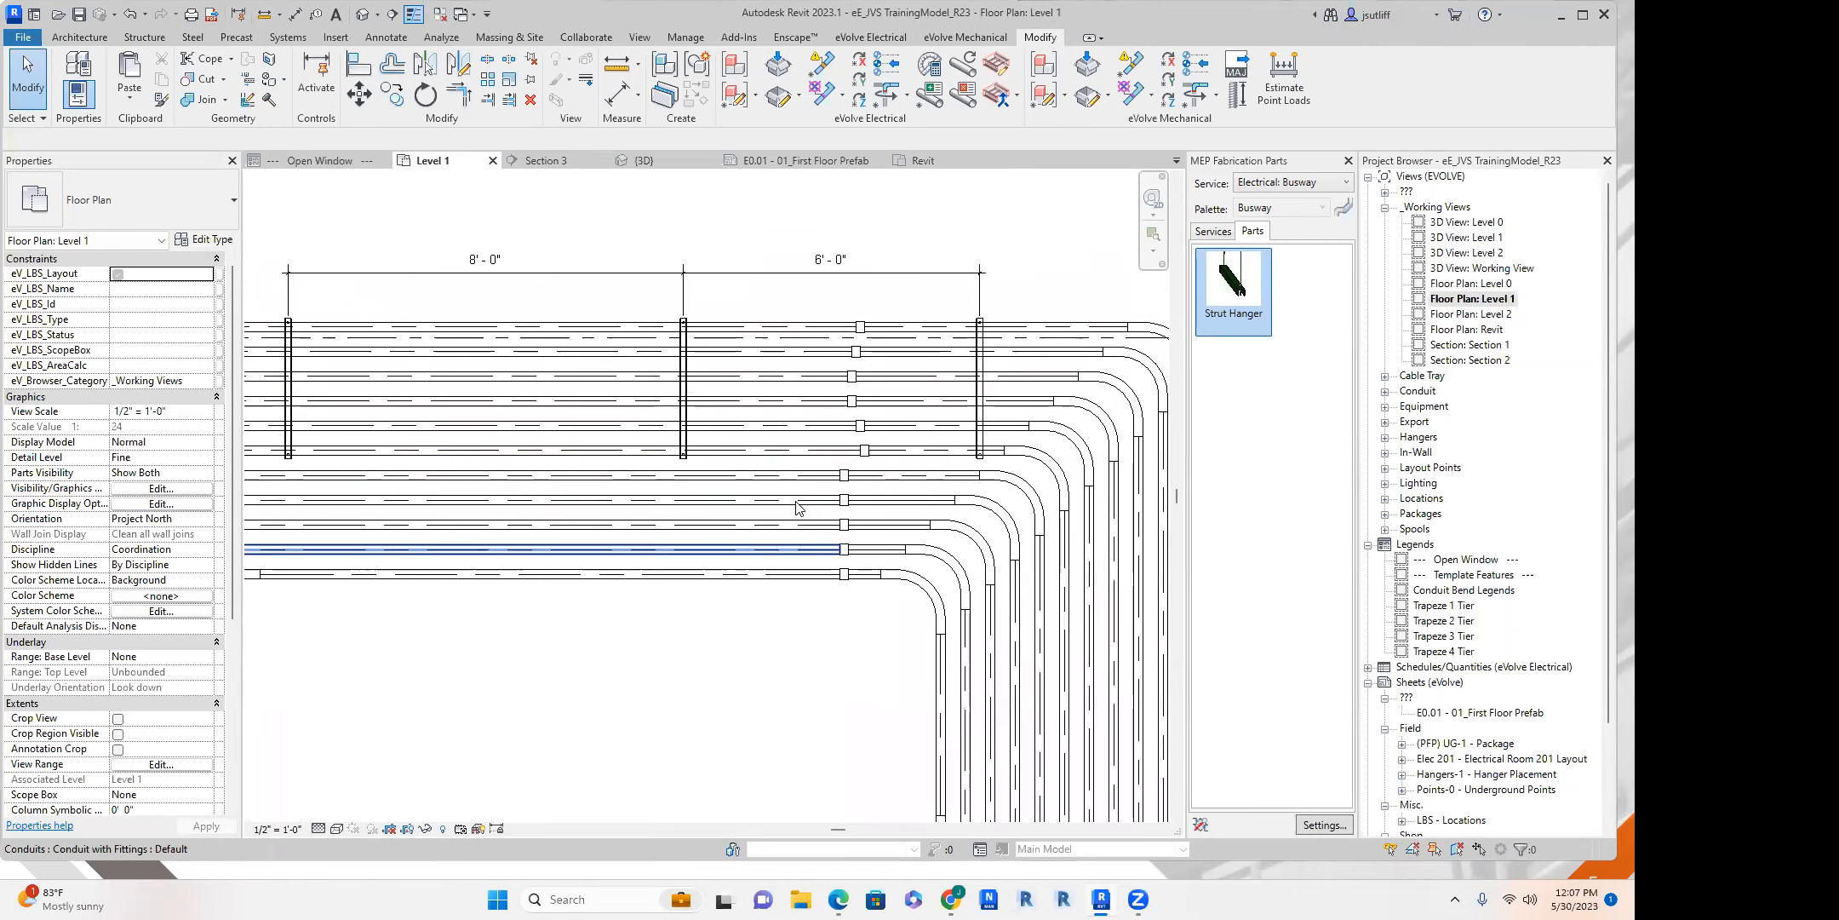
middle_click_drag(739, 554, 802, 512)
key("s")
key("l")
left_click(539, 530)
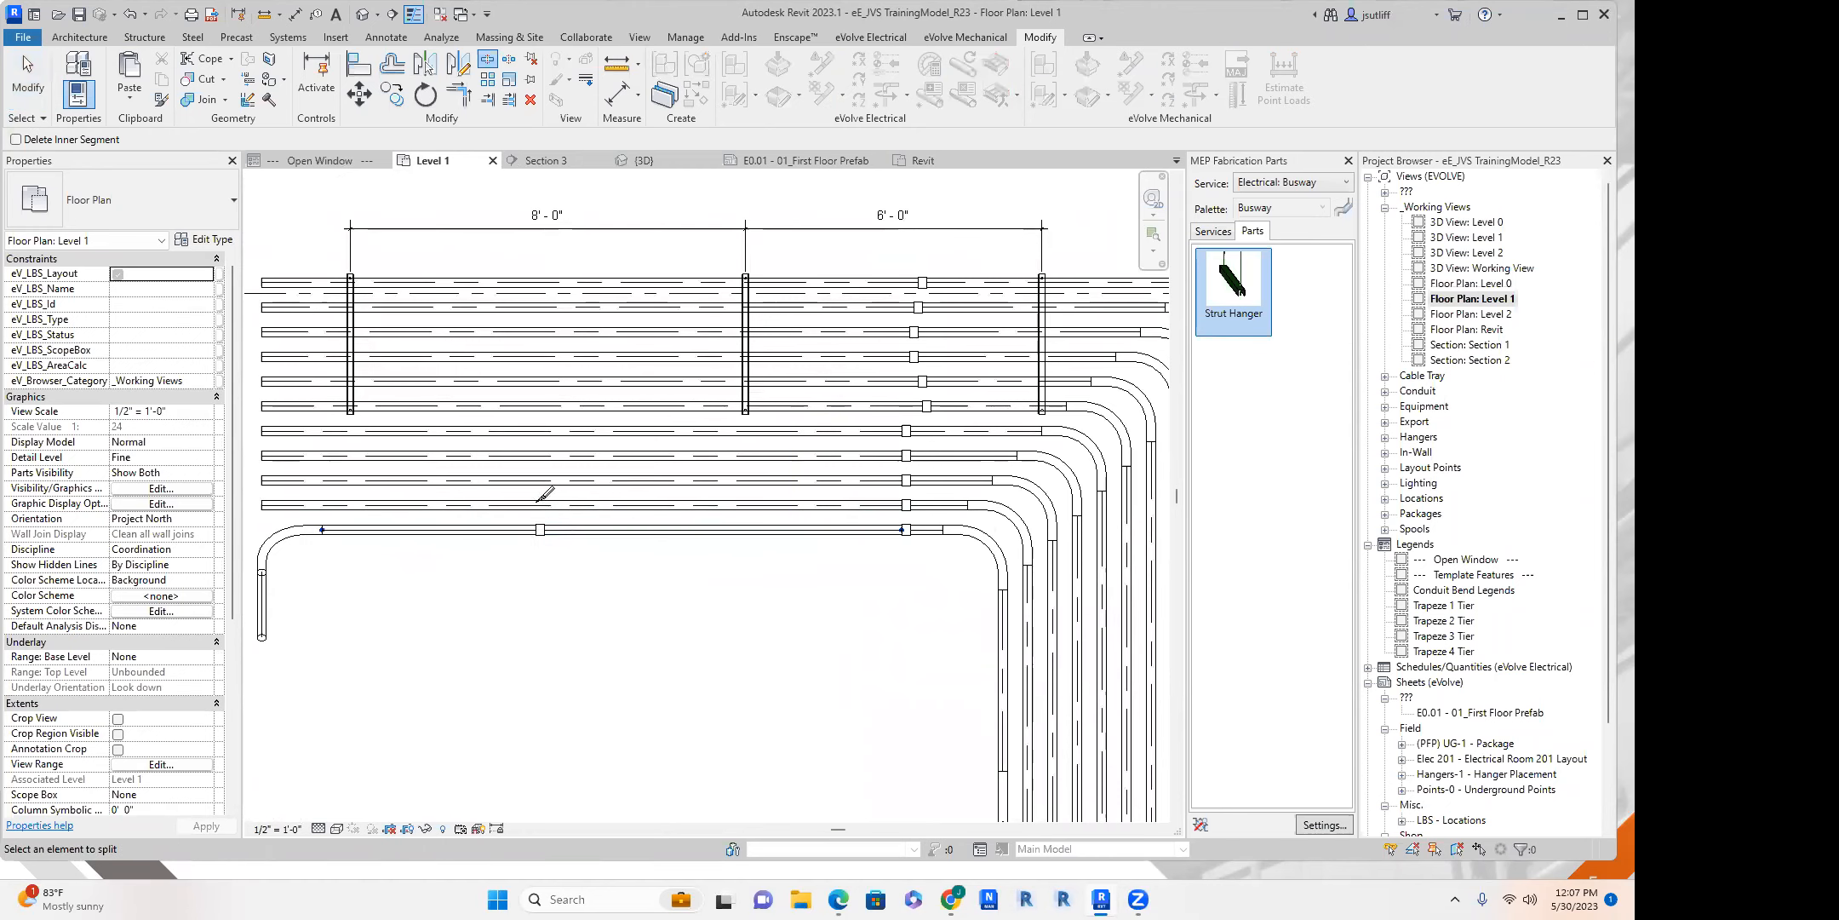
left_click(545, 480)
left_click(538, 455)
left_click(542, 430)
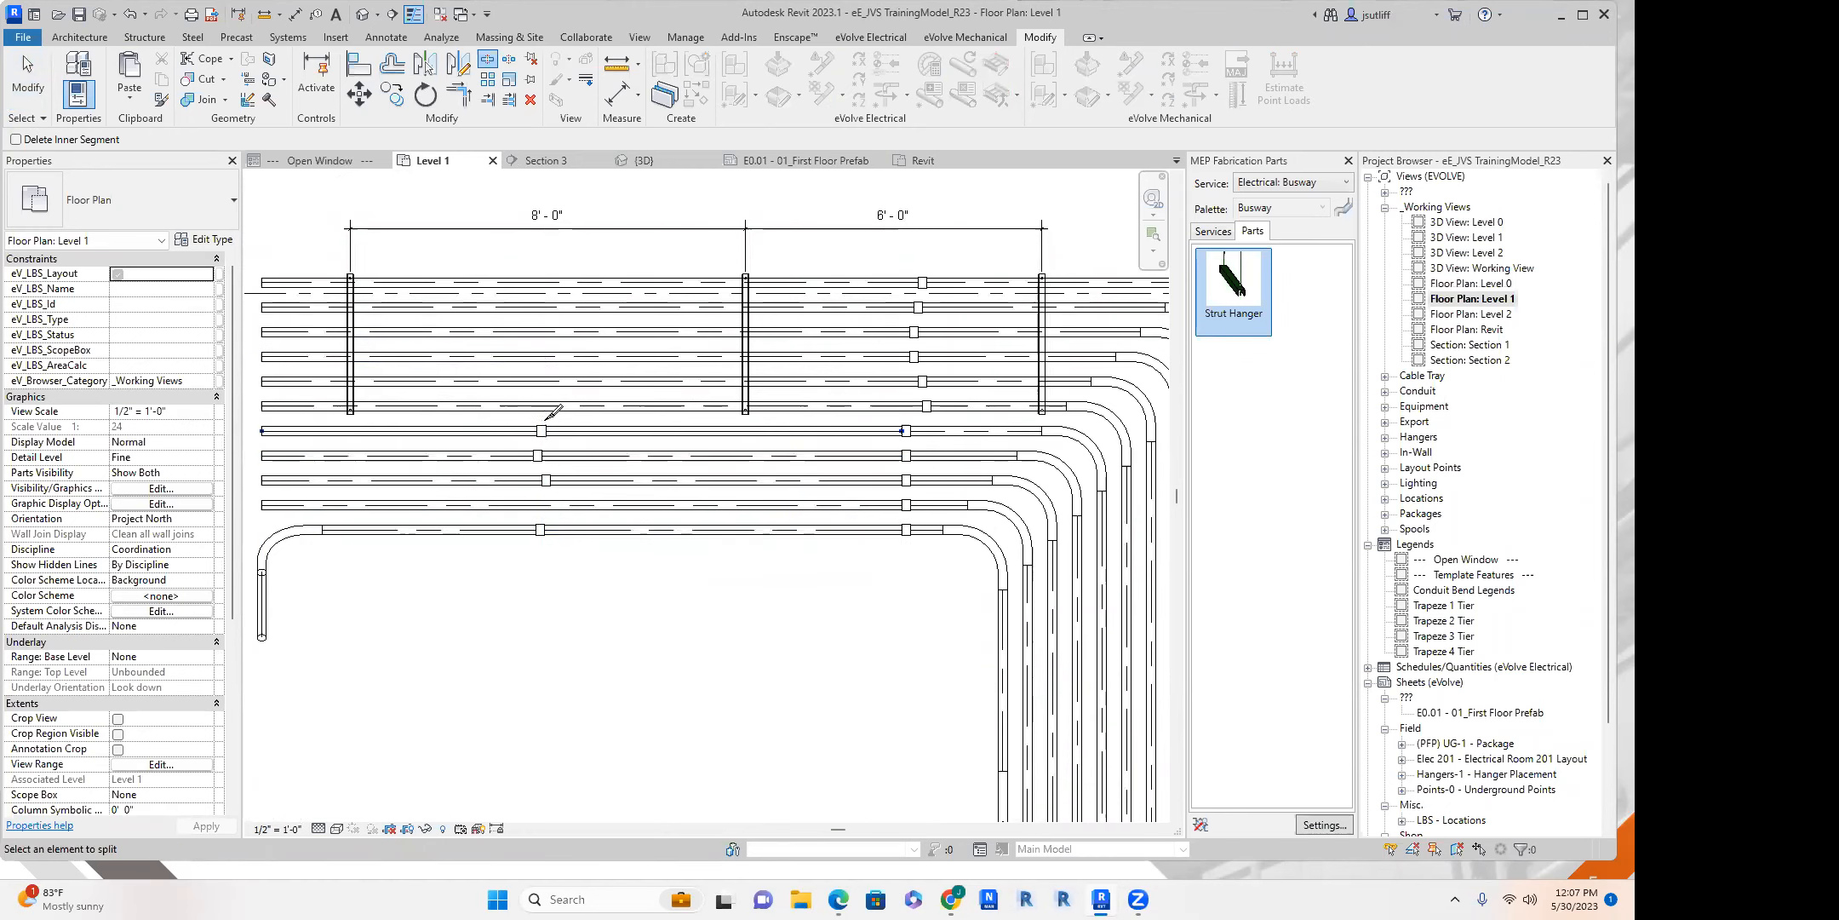
key("Escape")
Add an aligned dimension below the lowest horizontal conduit between its two couplings.
left_click(596, 535)
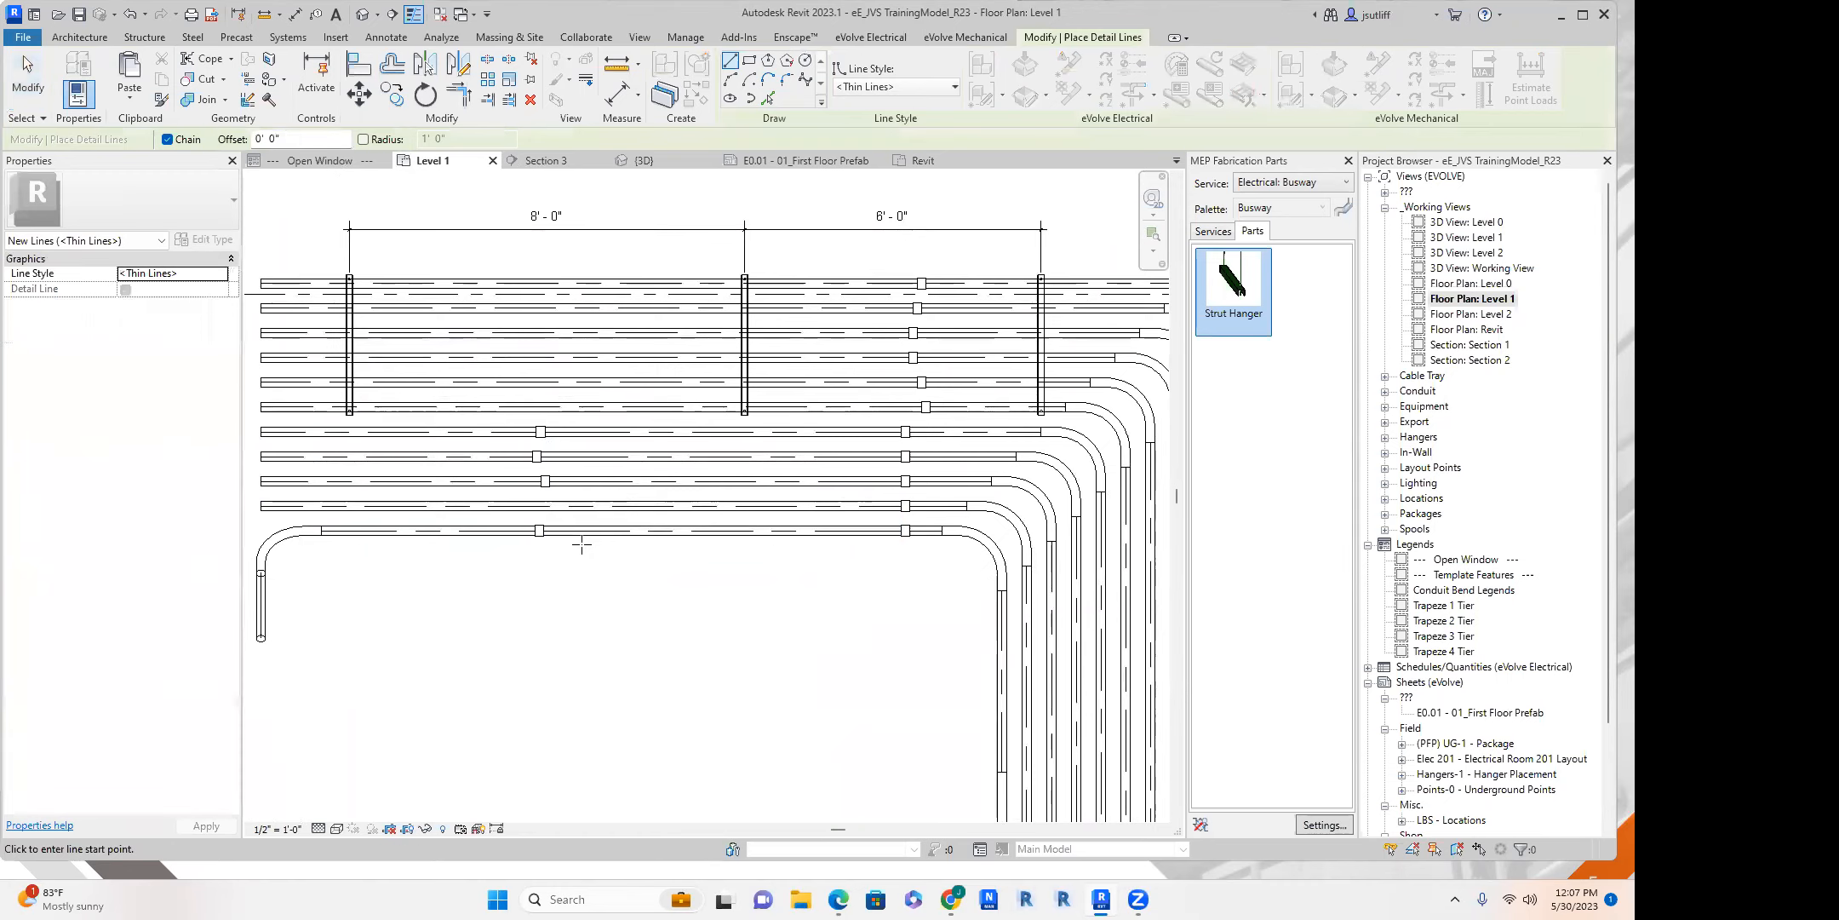
middle_click_drag(580, 539, 567, 559)
key("d")
key("i")
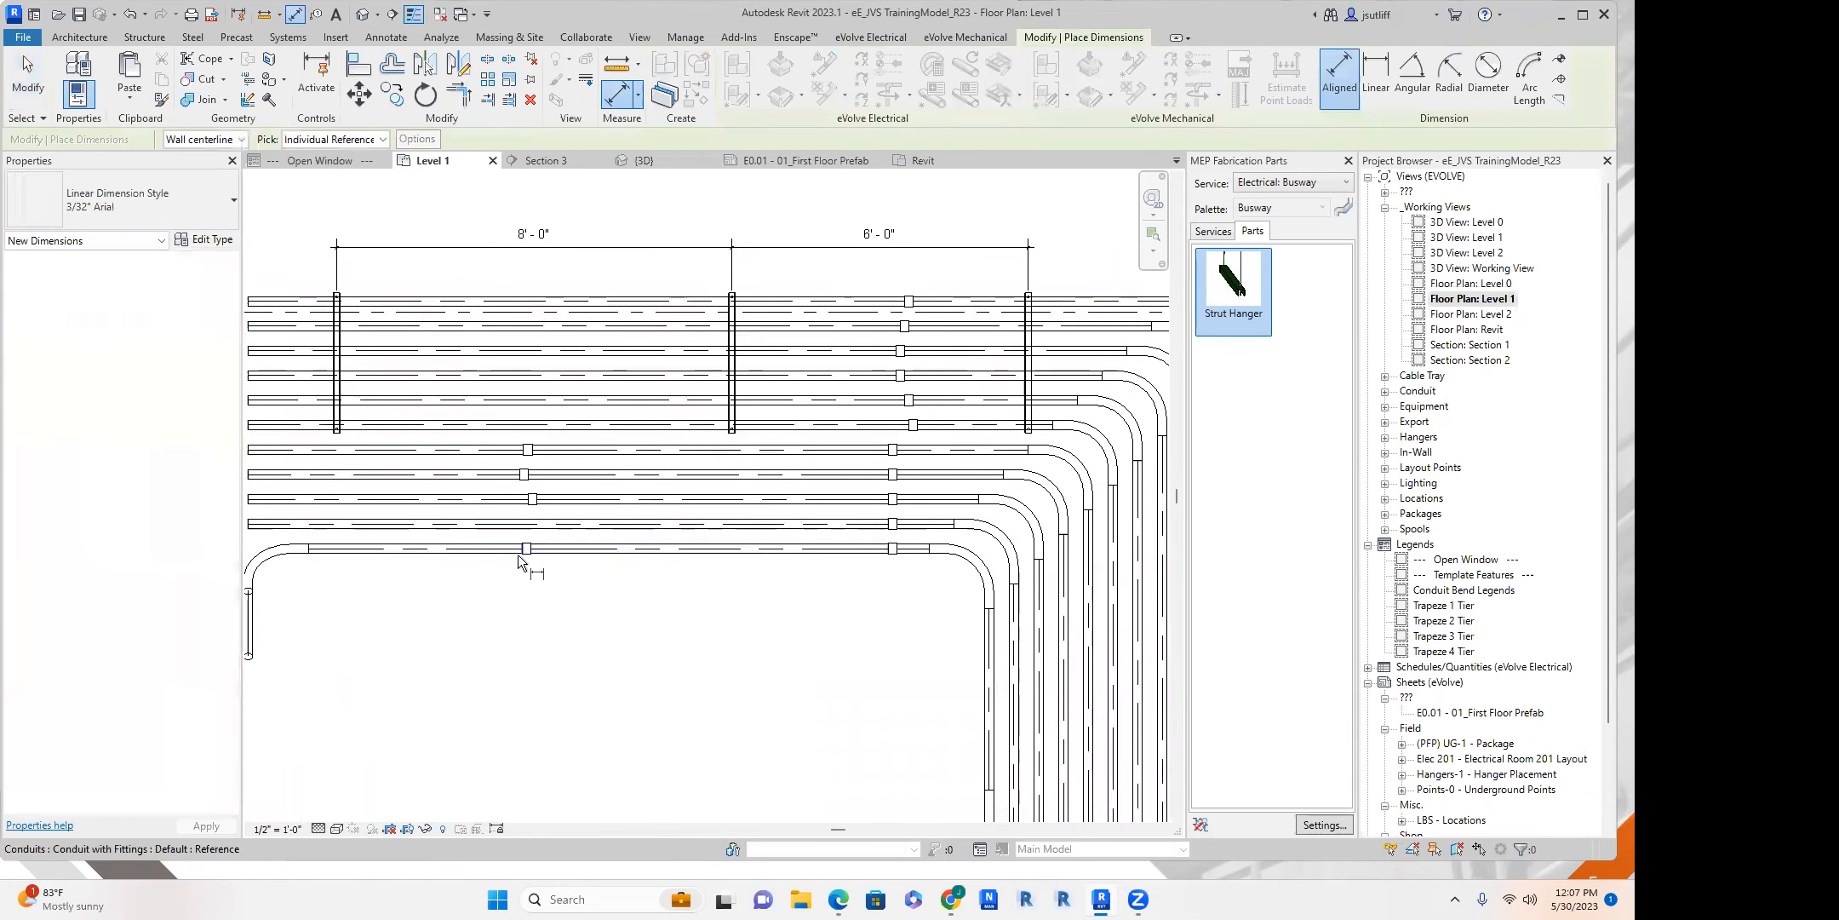
left_click(522, 553)
left_click(891, 555)
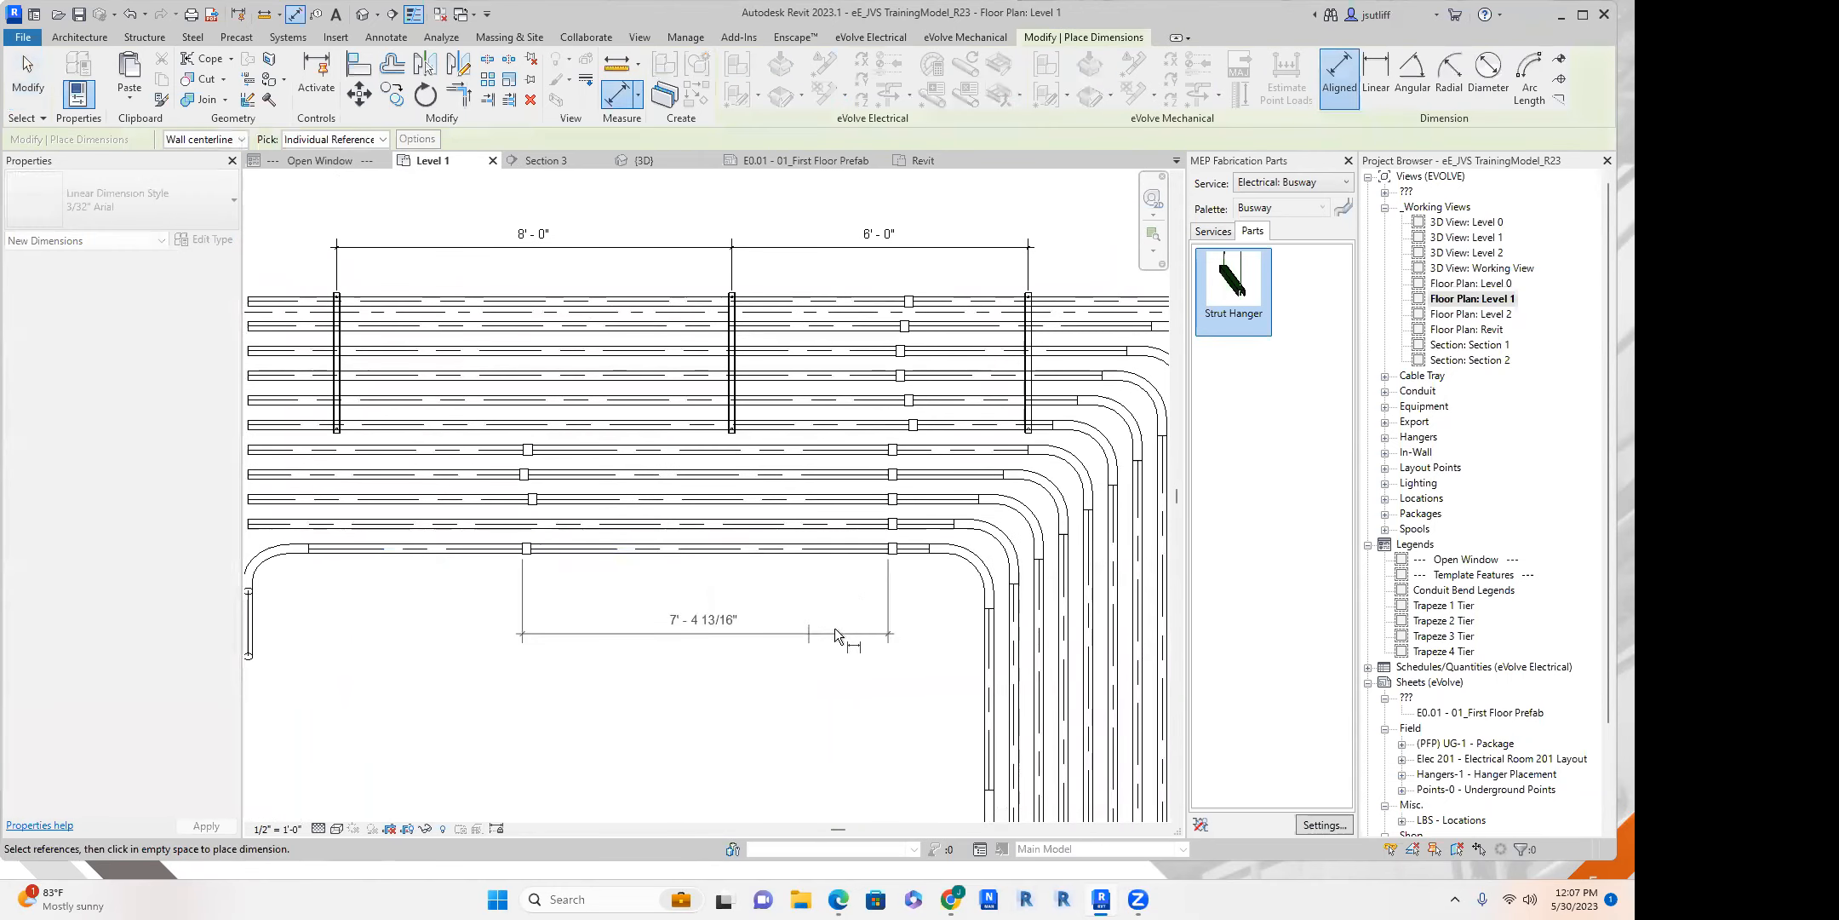
left_click(833, 635)
Add an aligned dimension string across the spacings of the six lowest horizontal conduits.
scroll(807, 601, "down", 2)
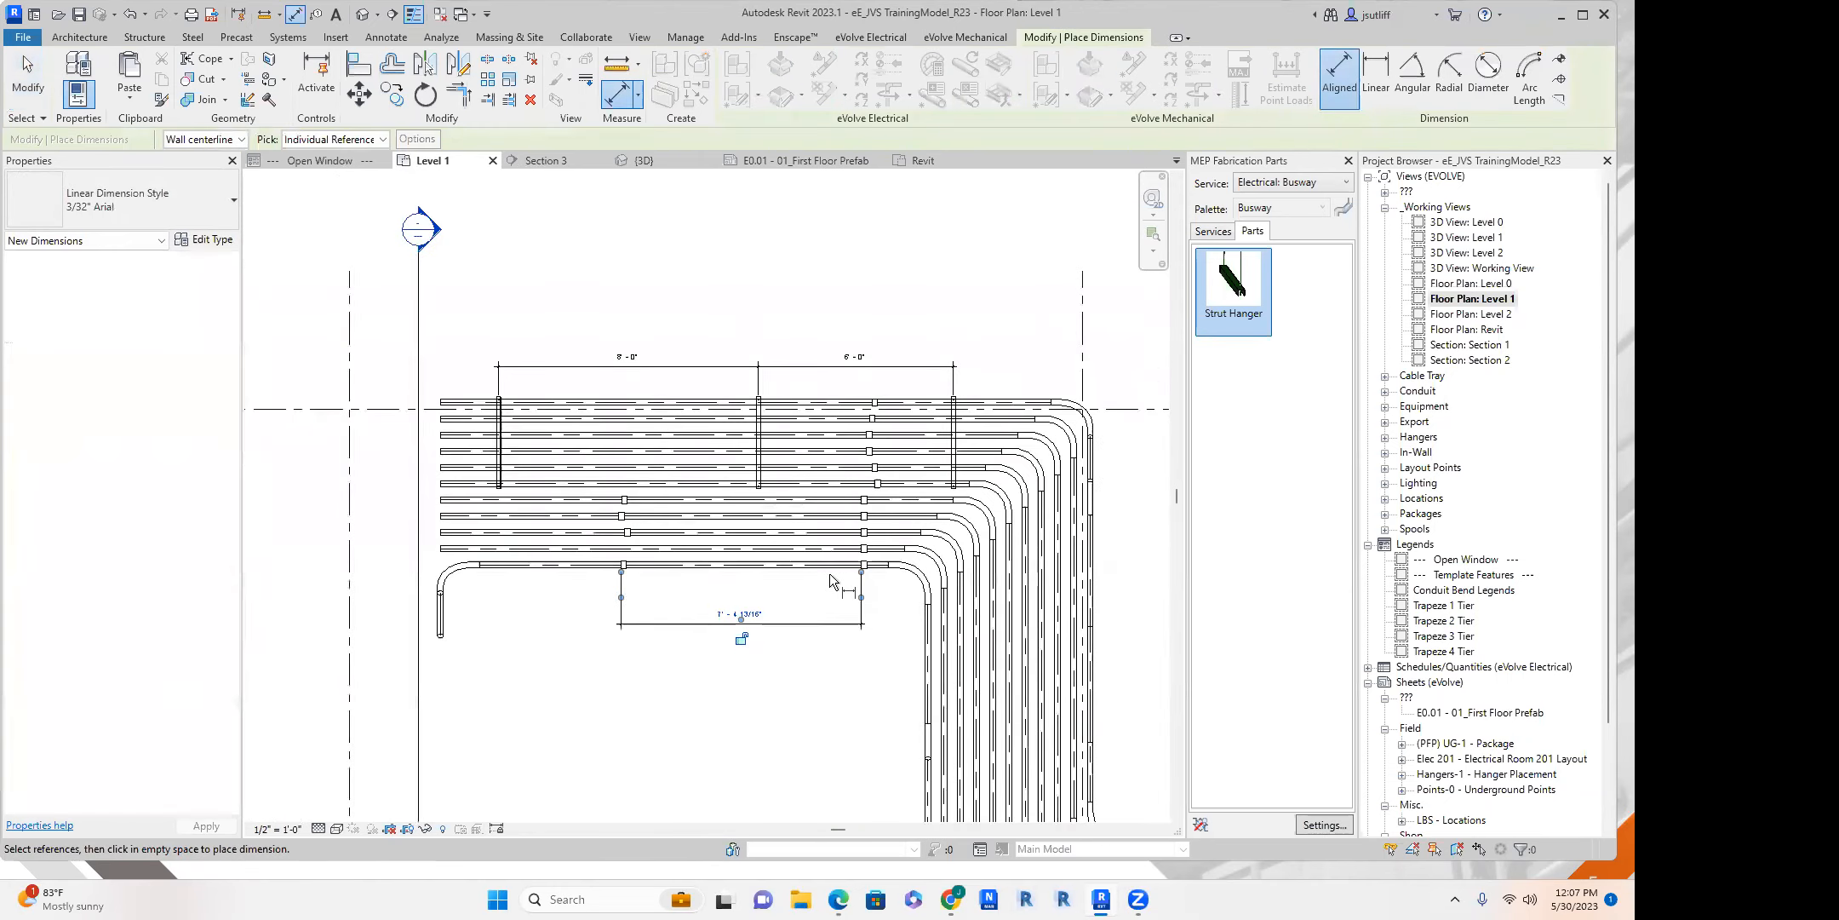
left_click(808, 514)
left_click(808, 500)
left_click(808, 485)
left_click(678, 596)
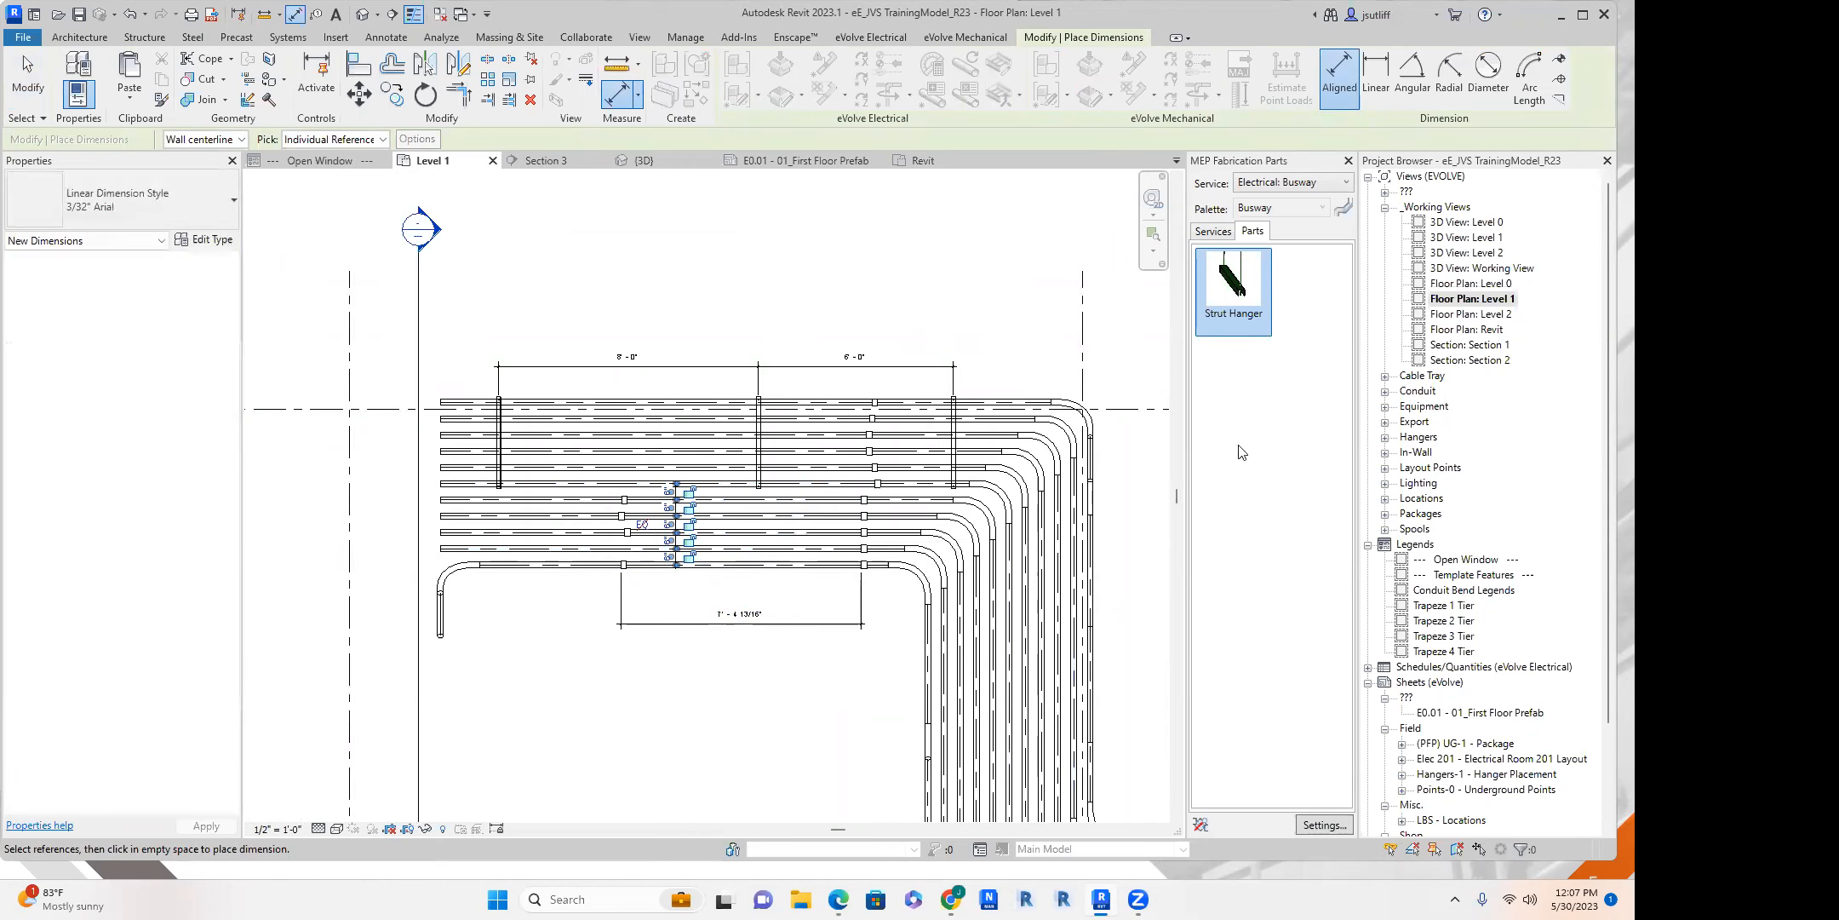
Create a new sheet using the eE_TitleBlock_30x42_LBS_v2 title block.
scroll(1489, 543, "down", 3)
right_click(1486, 522)
left_click(1486, 451)
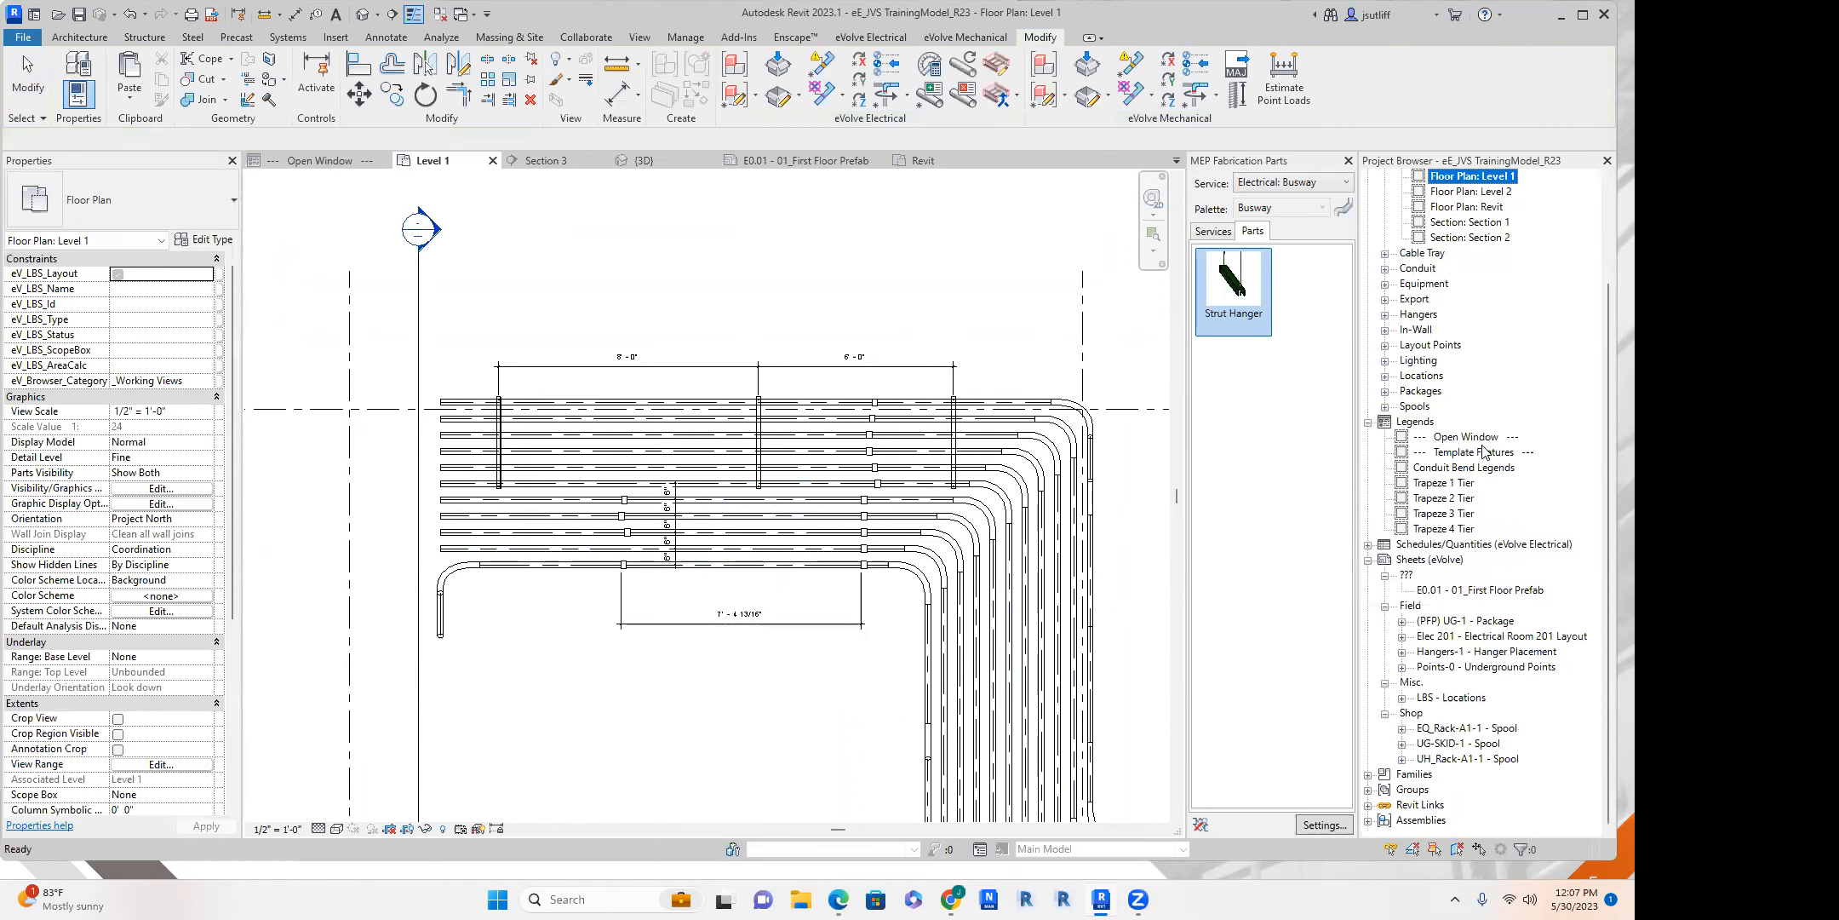
right_click(1406, 561)
left_click(1431, 570)
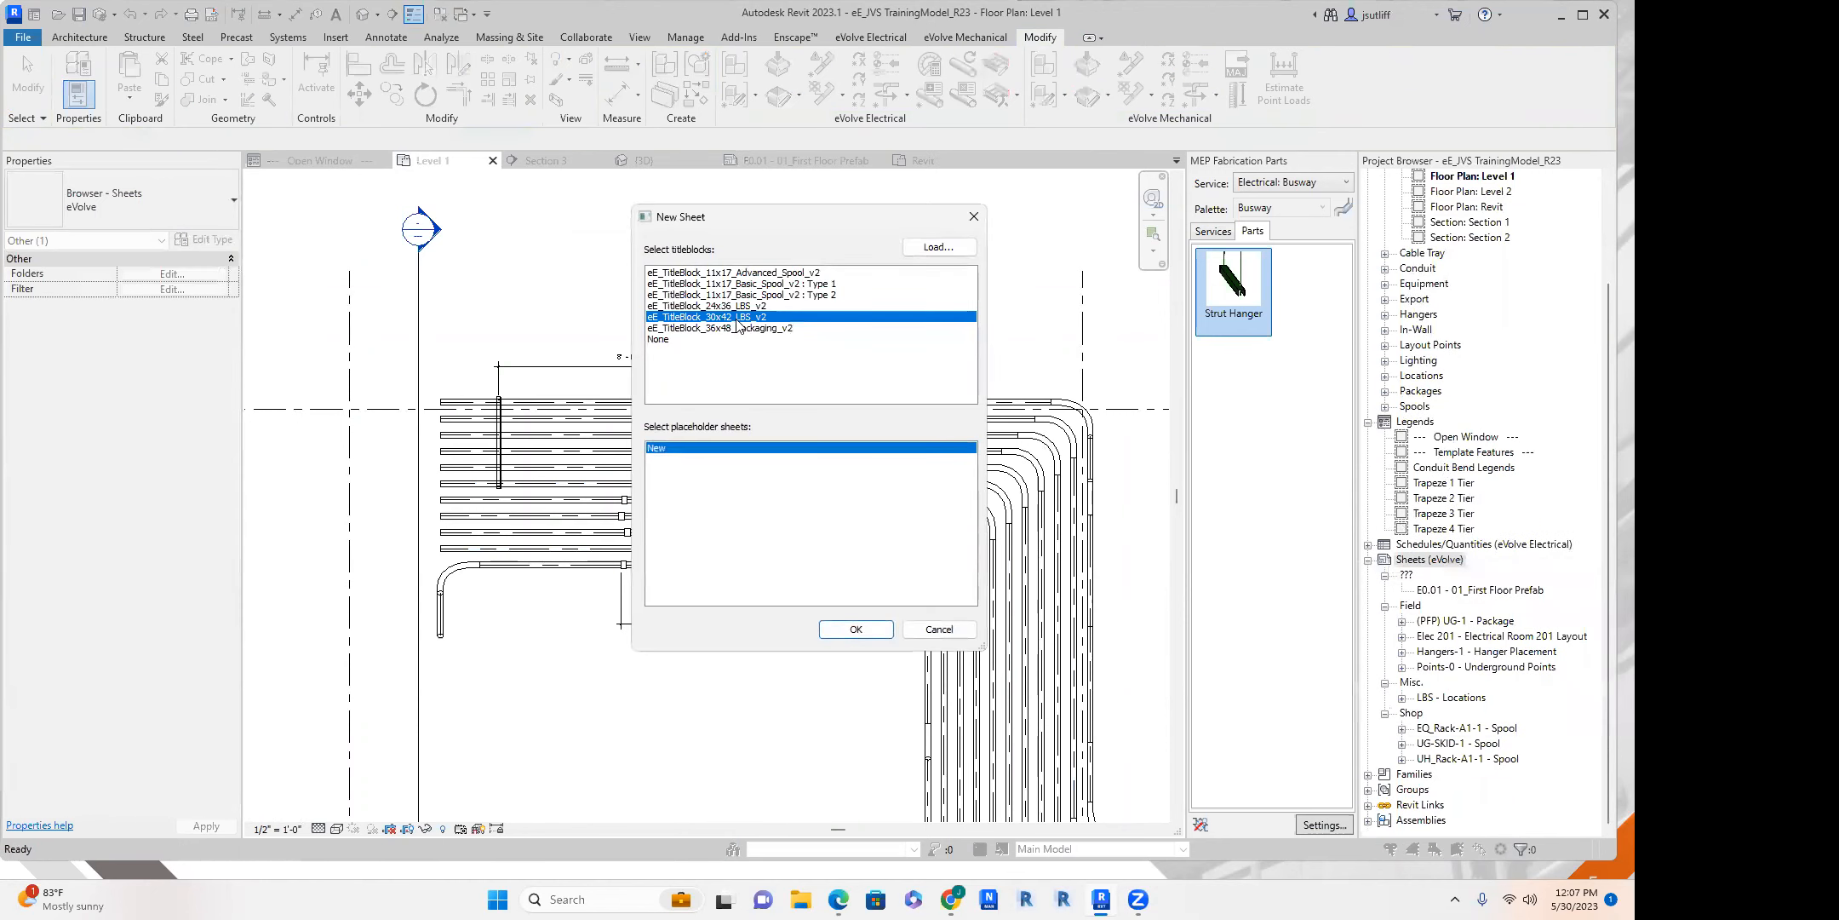
left_click(861, 631)
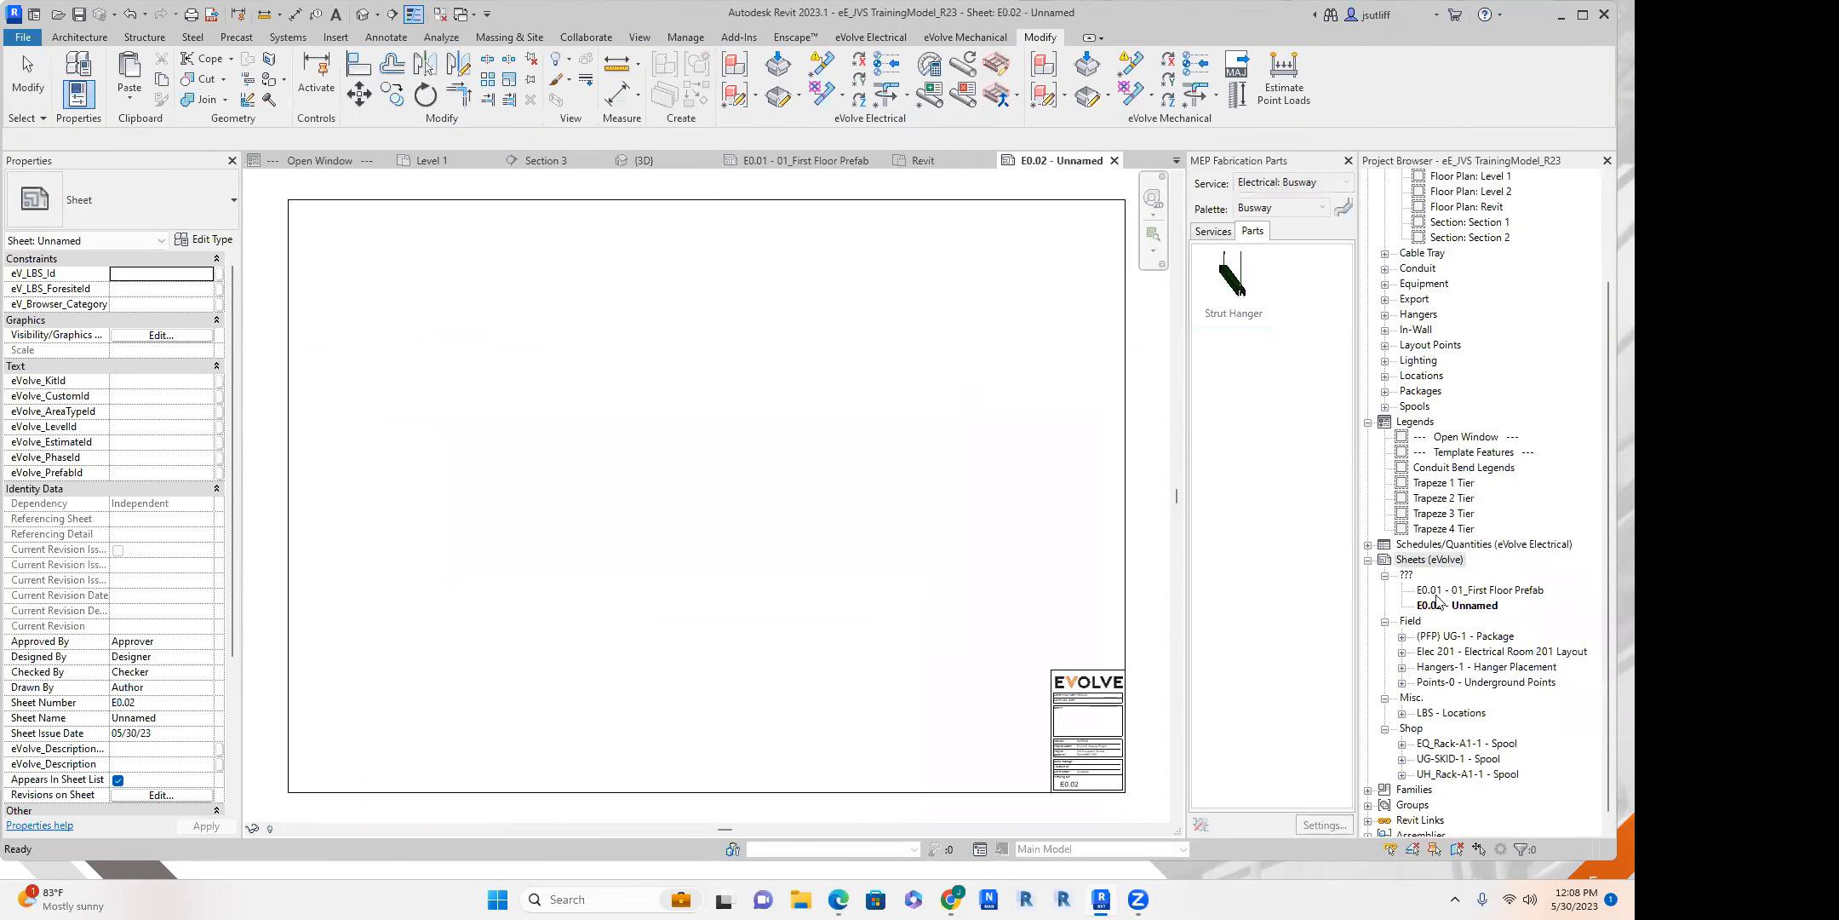
scroll(1480, 349, "up", 3)
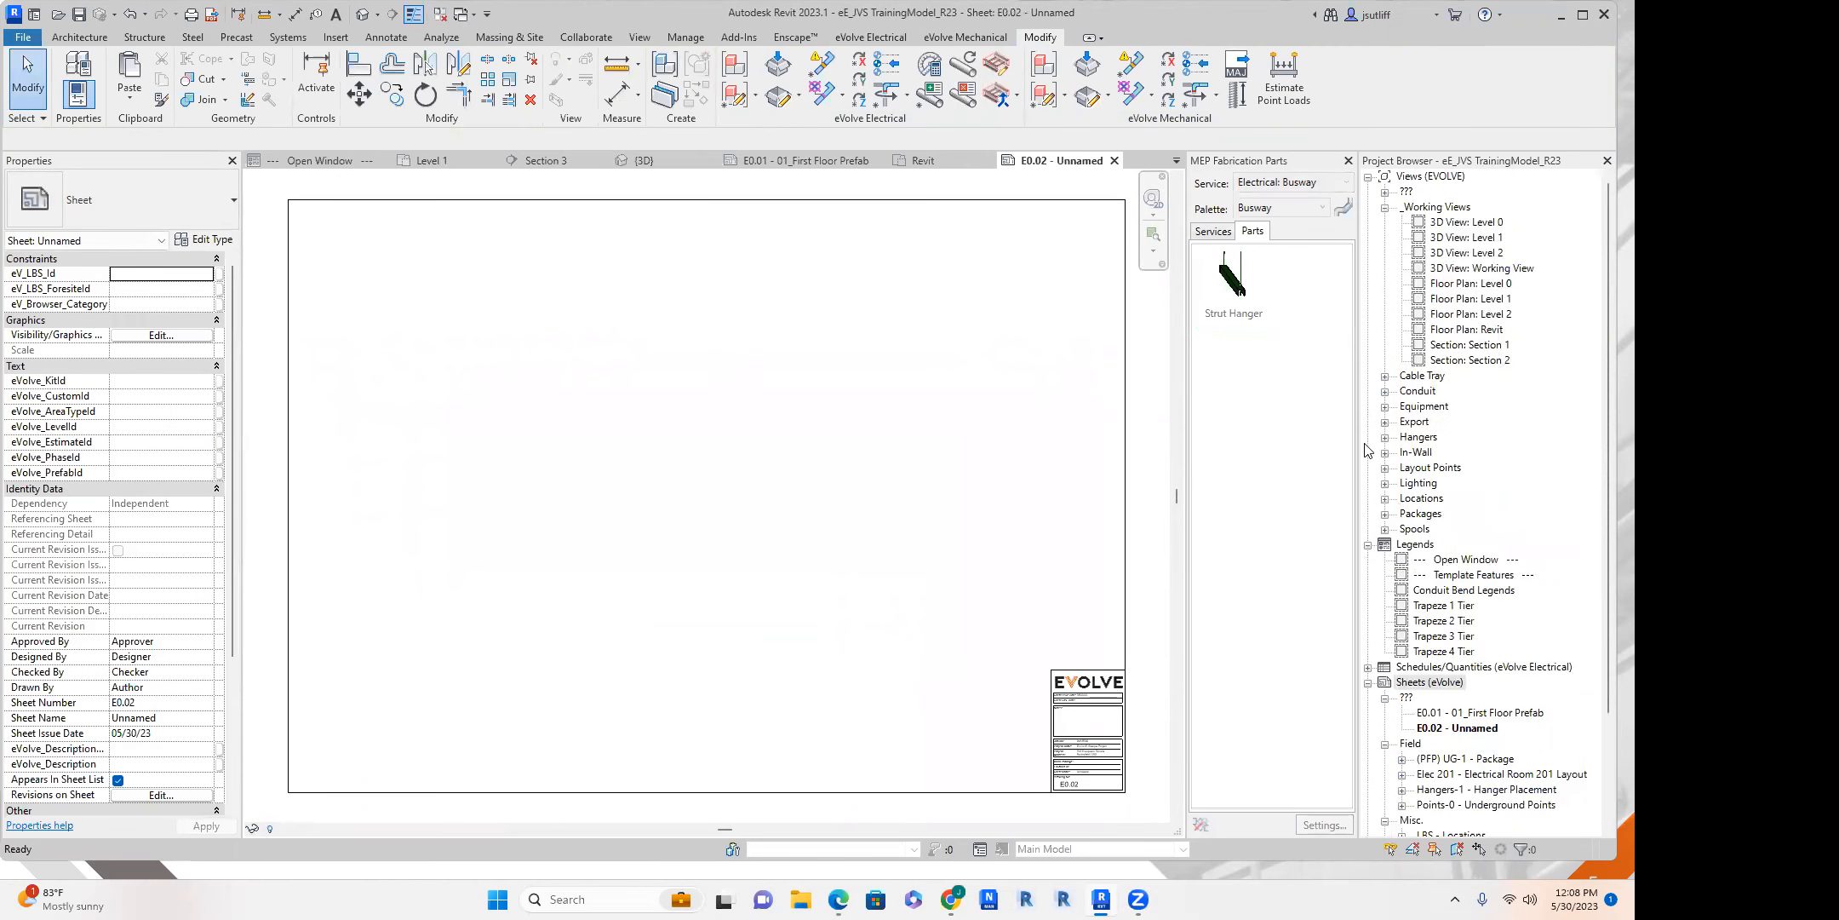
Place the Floor Plan: Revit view on sheet E0.02.
left_click(1385, 390)
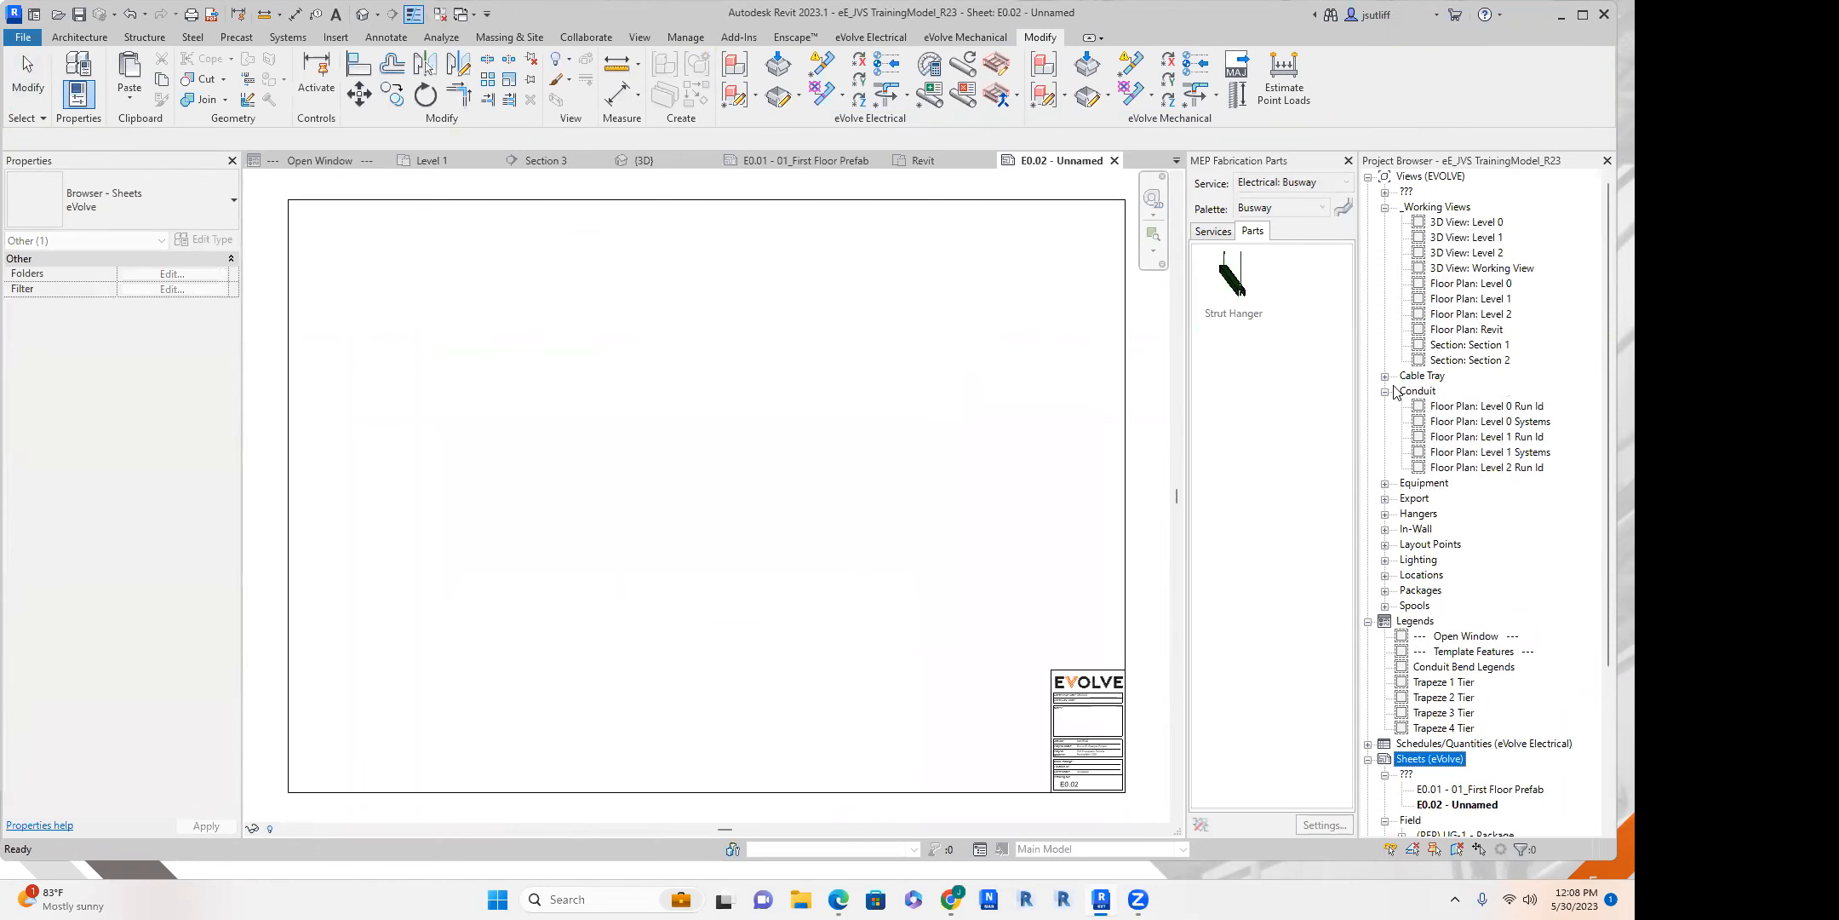
left_click_drag(1467, 333, 509, 513)
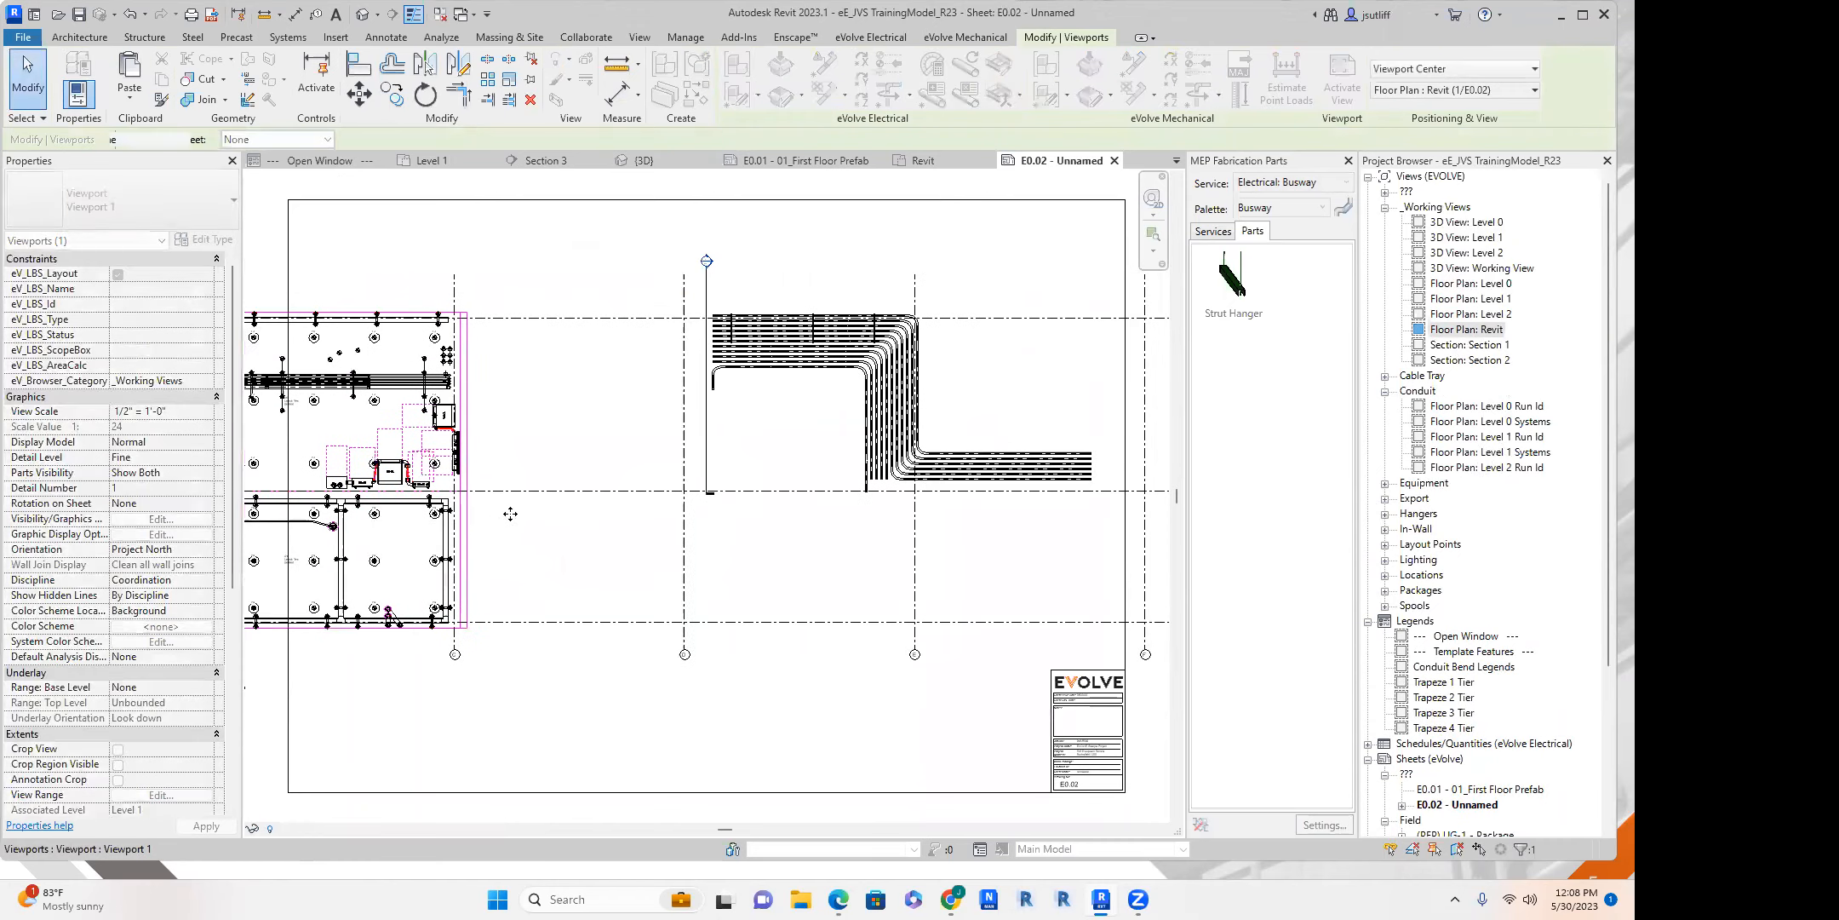
left_click_drag(728, 502, 496, 521)
scroll(578, 362, "up", 3)
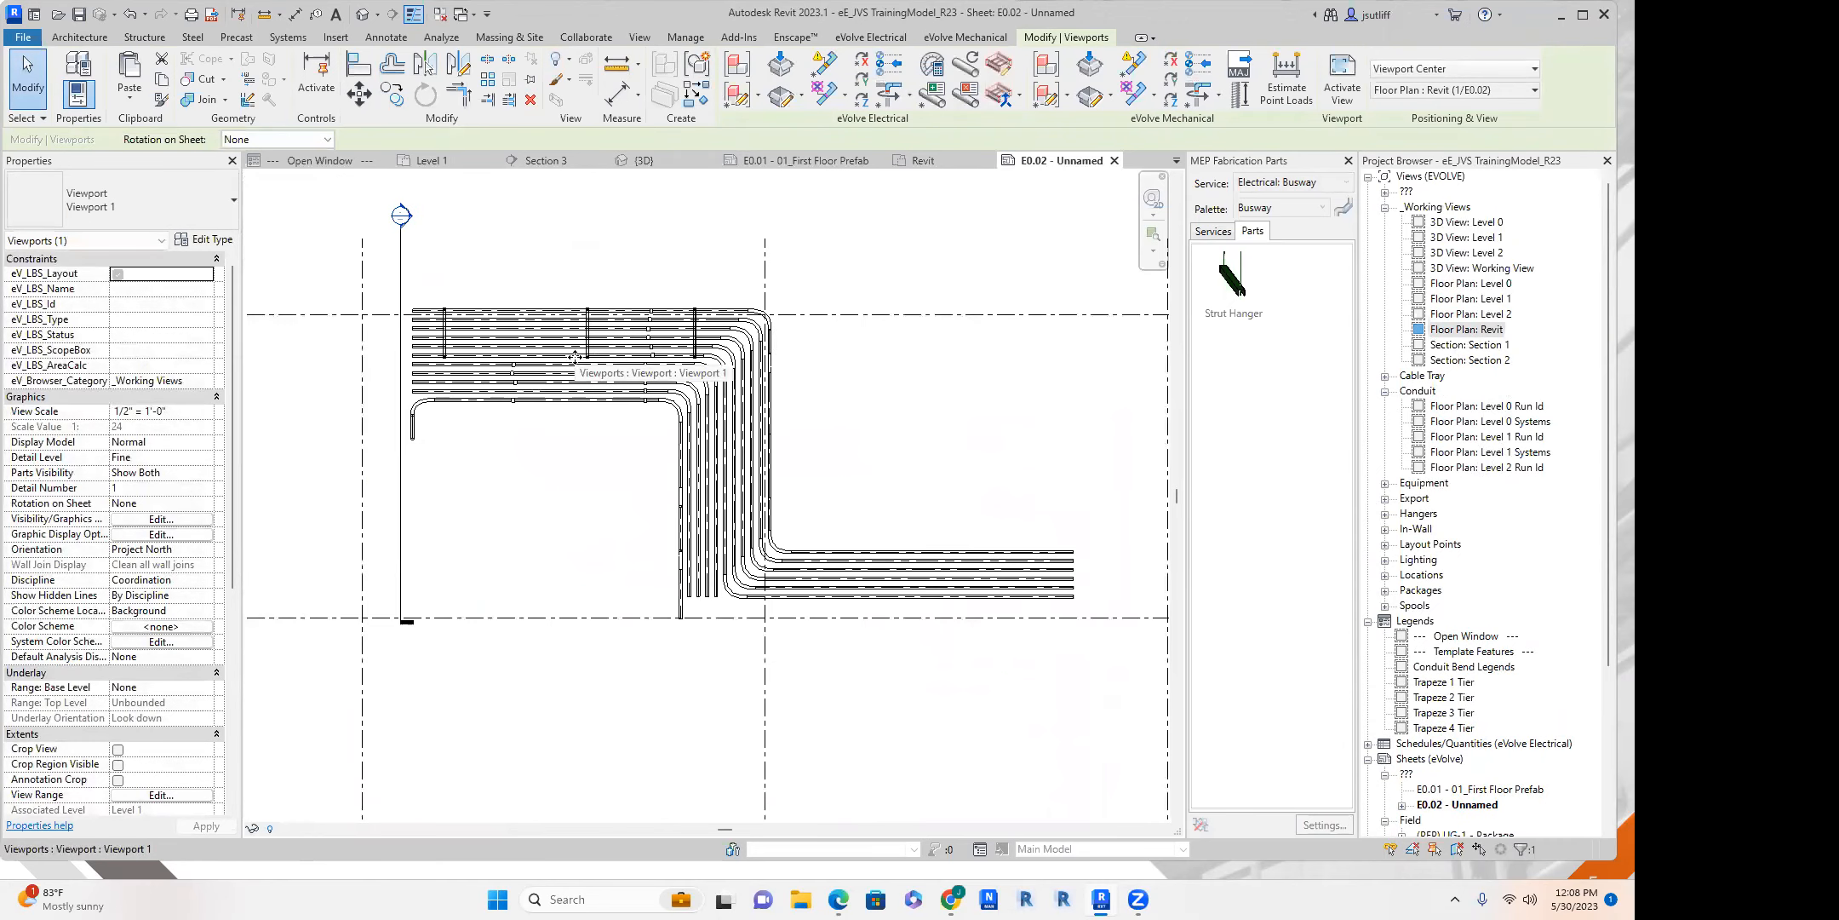
Place the Floor Plan: Level 1 view on sheet E0.02.
left_click_drag(1482, 298, 539, 481)
left_click(539, 481)
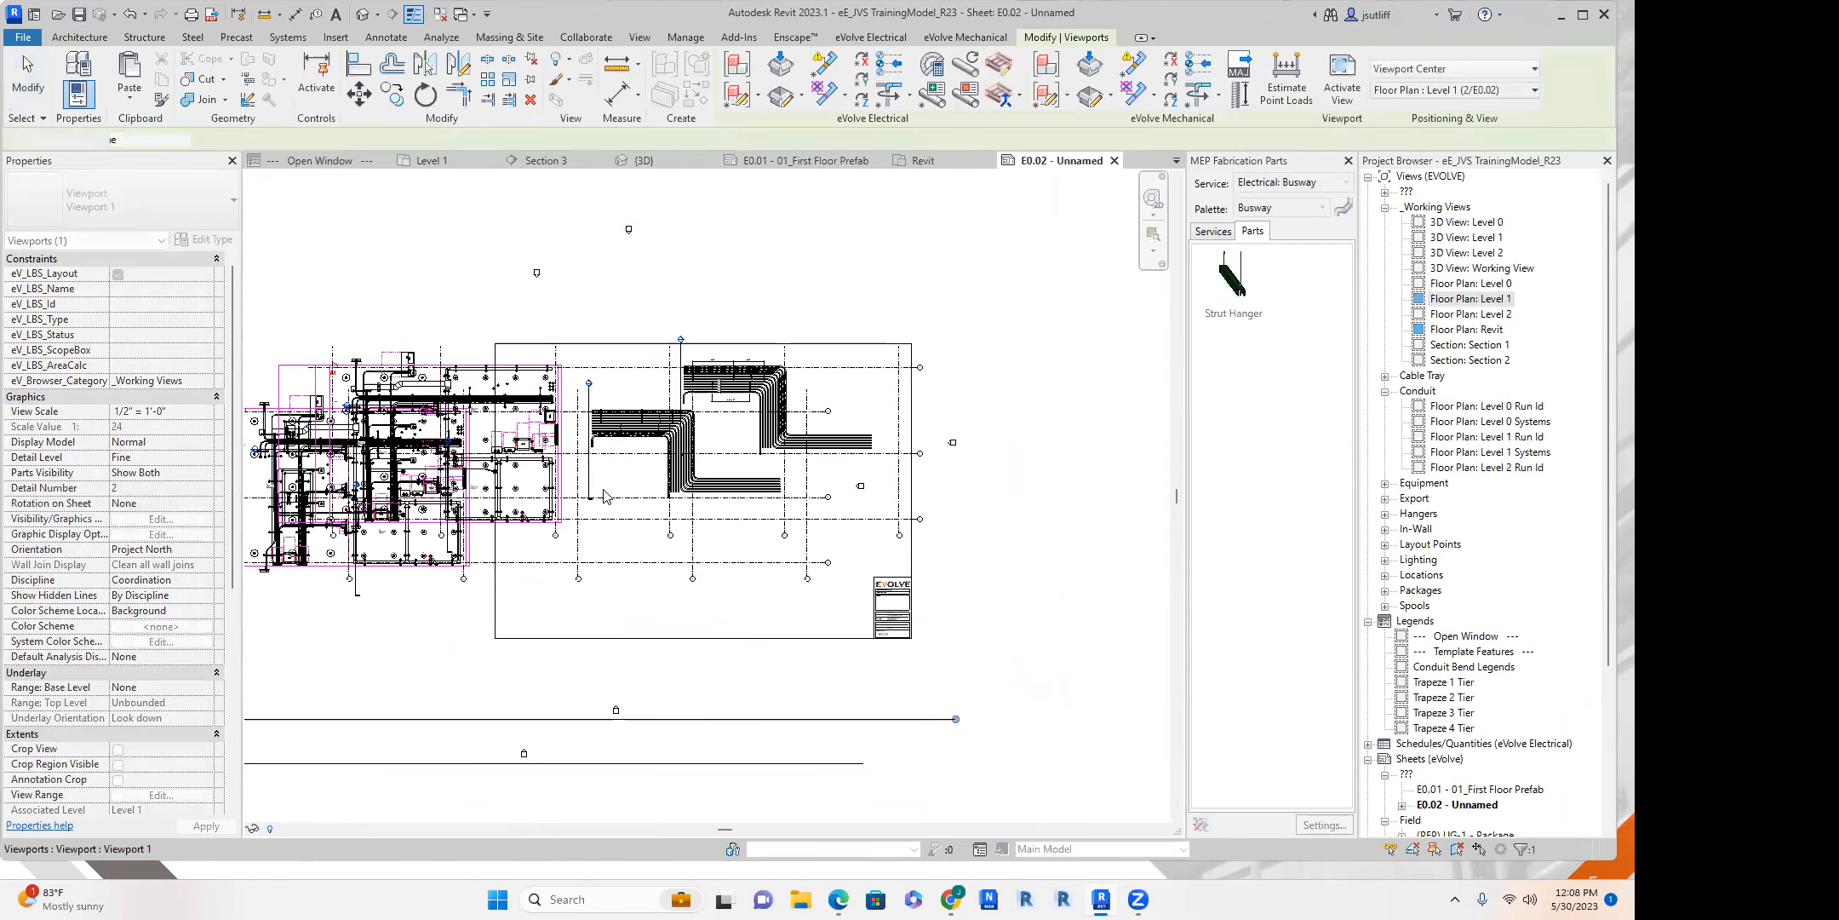
scroll(614, 481, "up", 3)
scroll(616, 710, "down", 3)
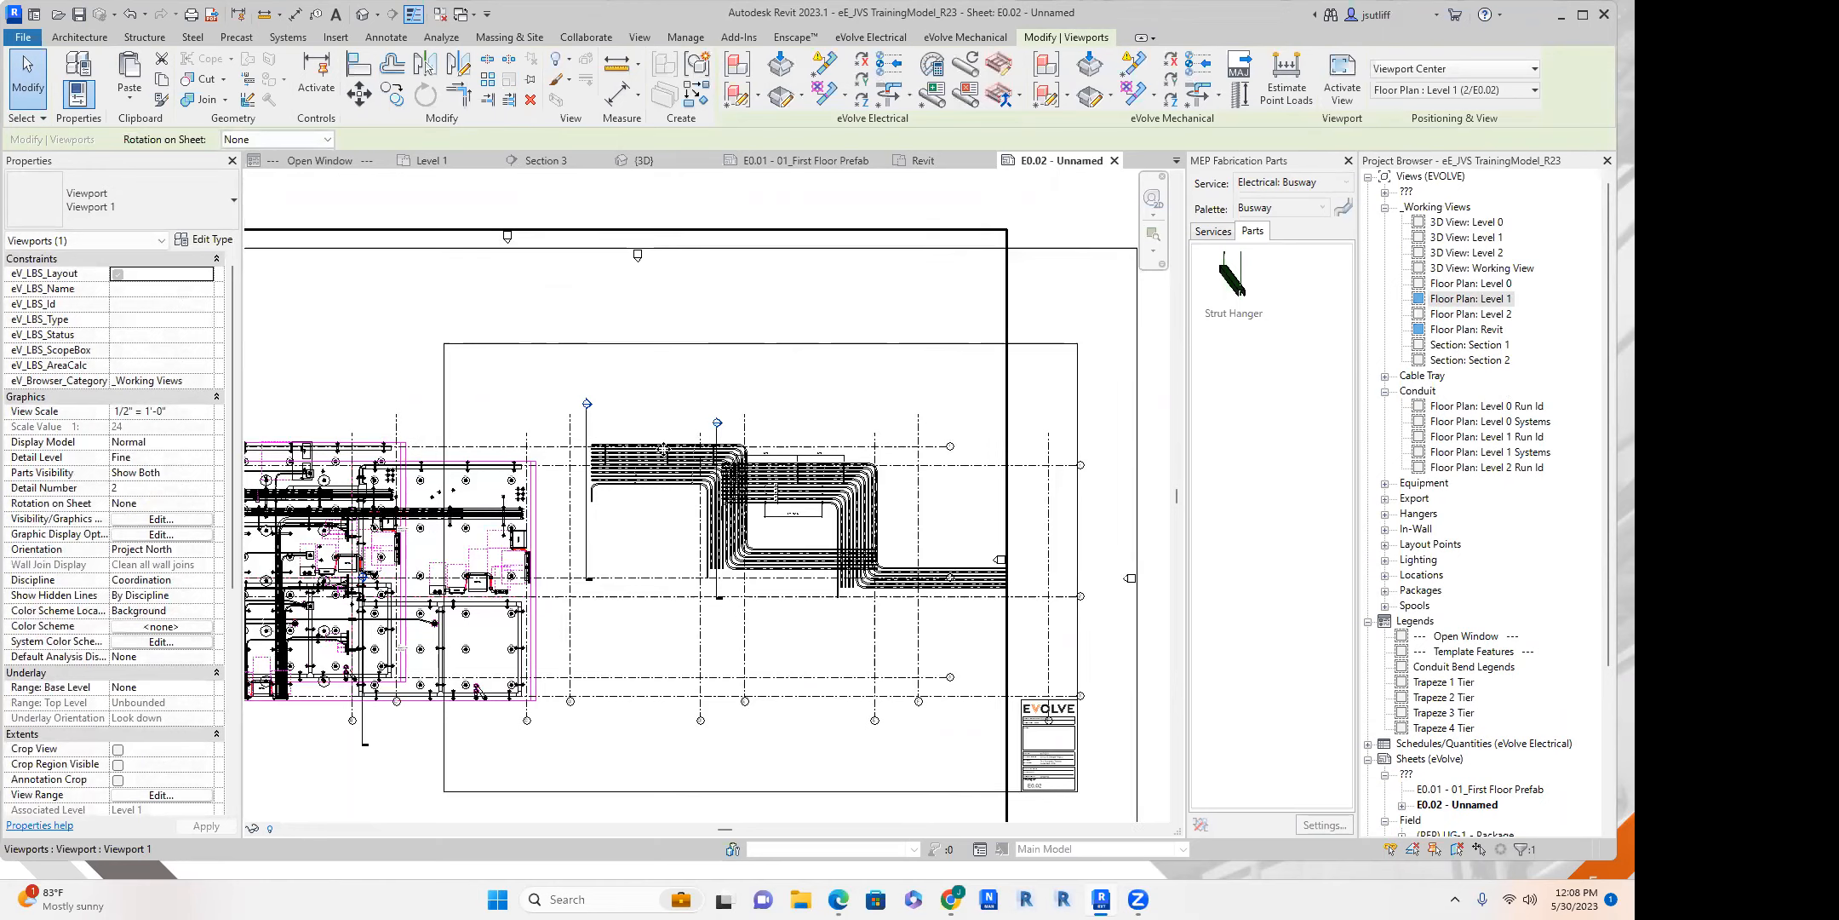
Delete the Revit floor plan viewport and move the Level 1 viewport up and left within the sheet border.
key("Escape")
scroll(613, 494, "up", 4)
middle_click_drag(700, 399, 595, 347)
left_click(688, 466)
middle_click_drag(838, 476, 626, 361)
scroll(705, 504, "down", 1)
middle_click_drag(867, 375, 968, 450)
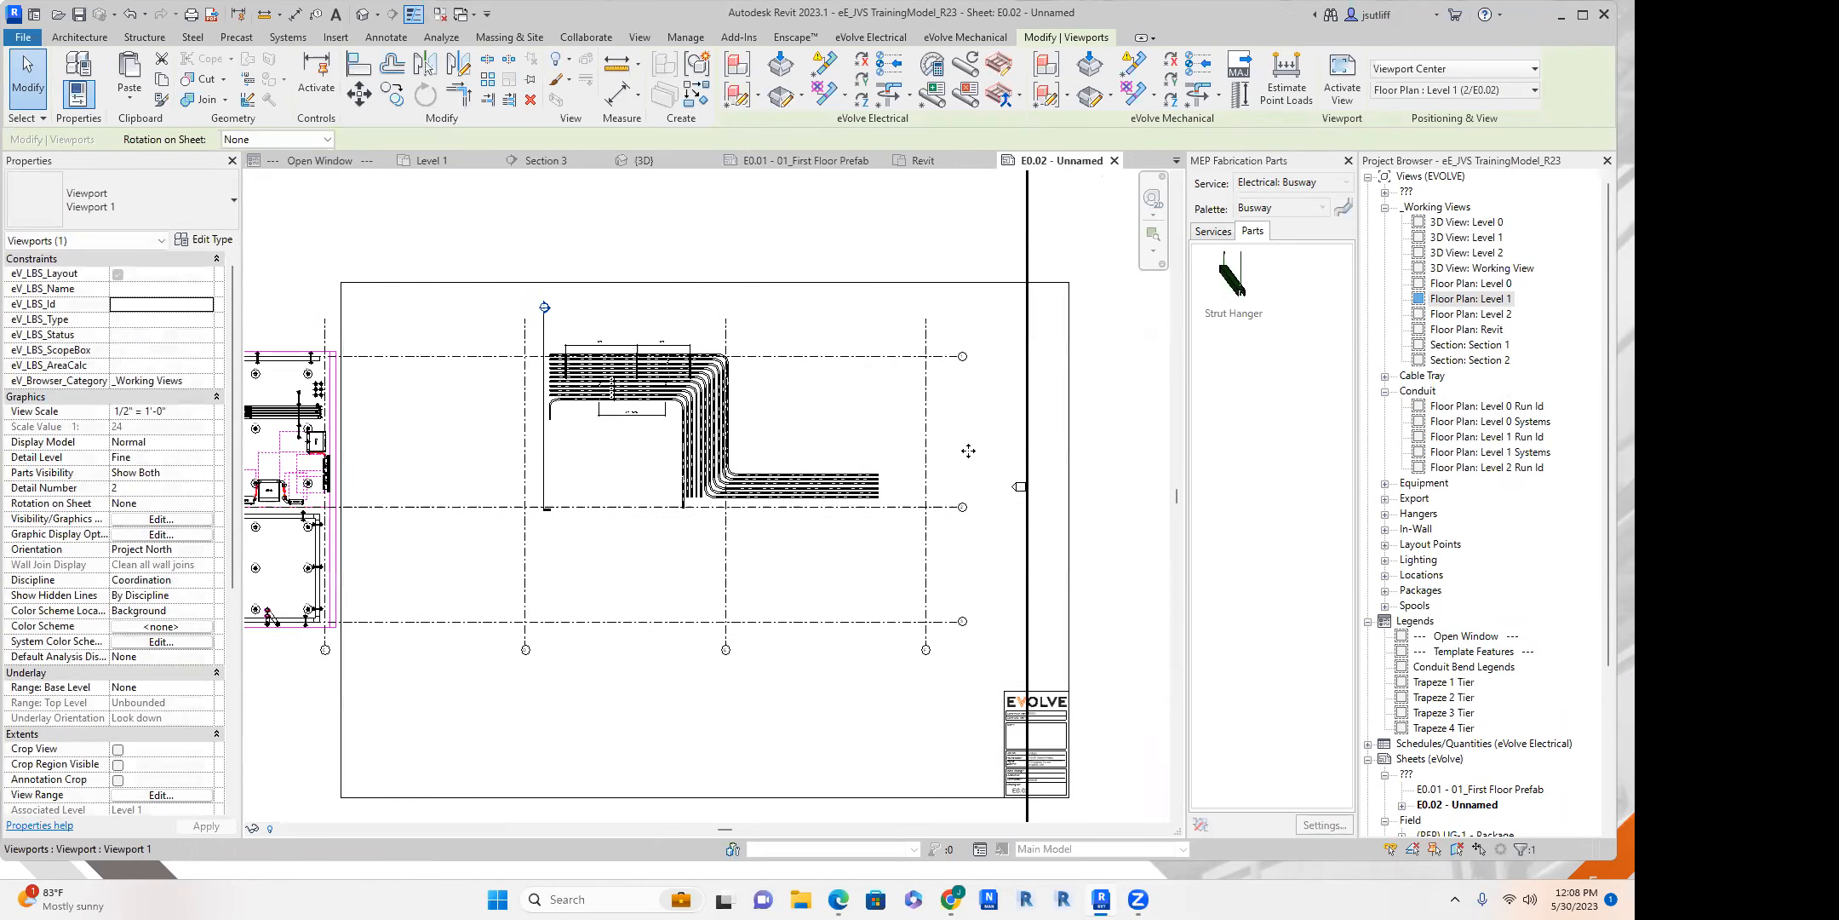
scroll(704, 435, "up", 7)
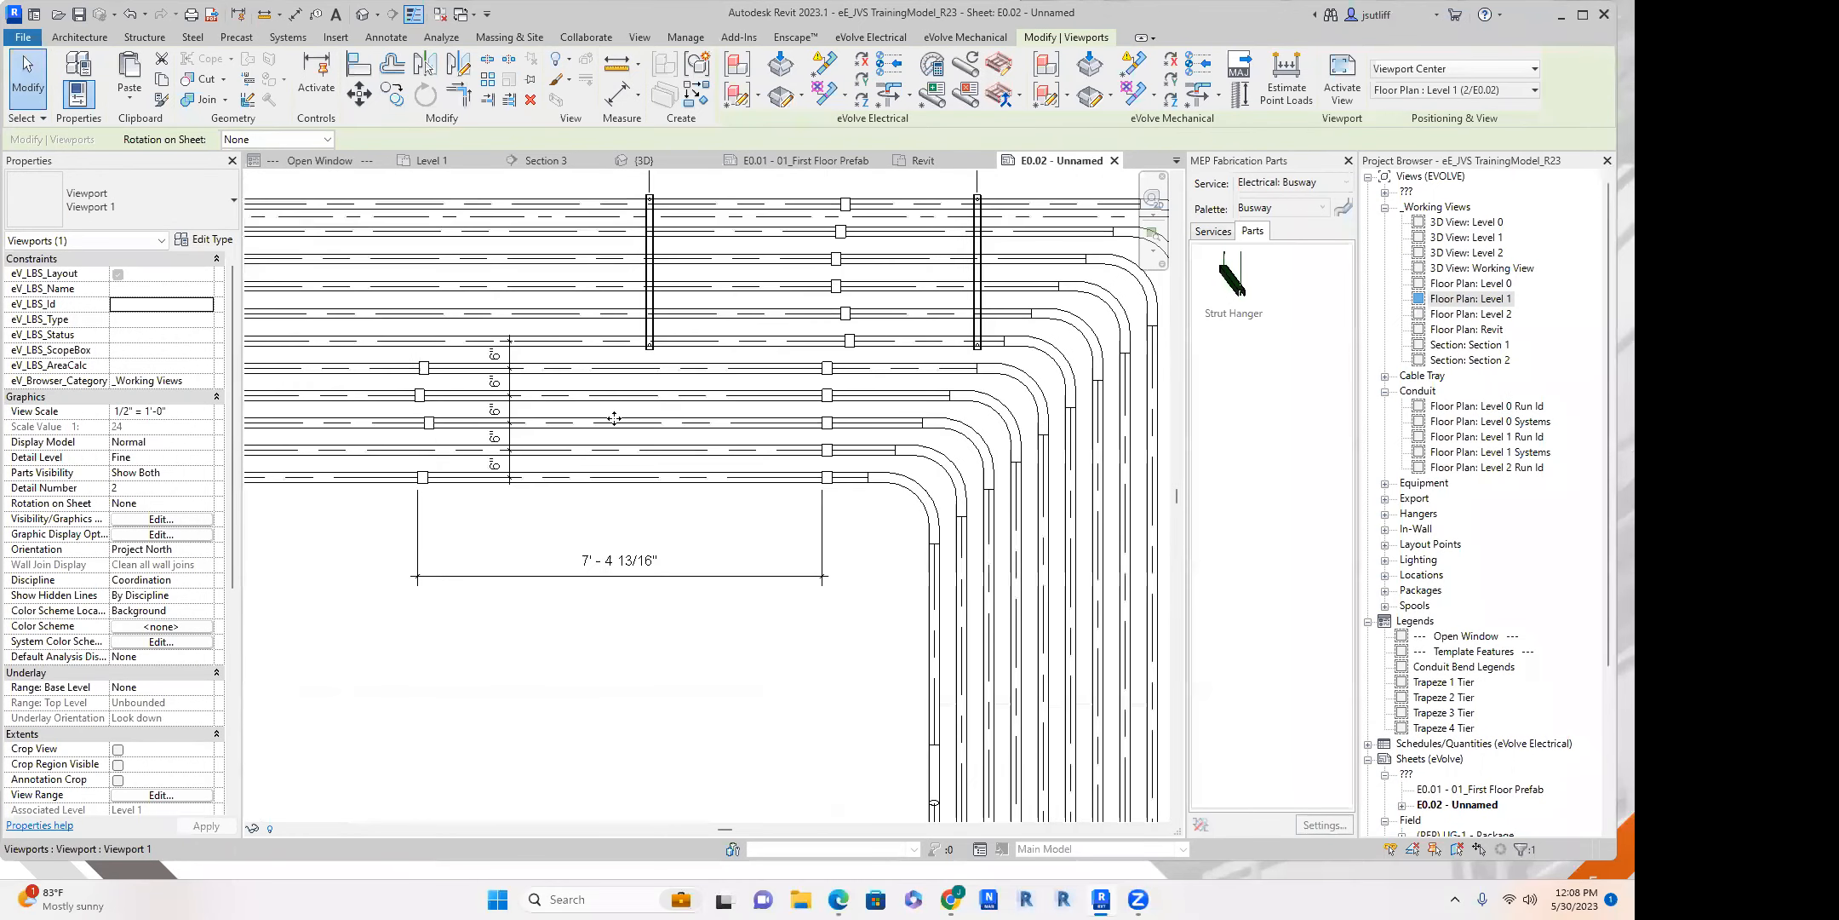
Activate the Level 1 viewport on sheet E0.02 and examine the conduit runs and their dimensions.
scroll(511, 445, "down", 4)
double_click(569, 529)
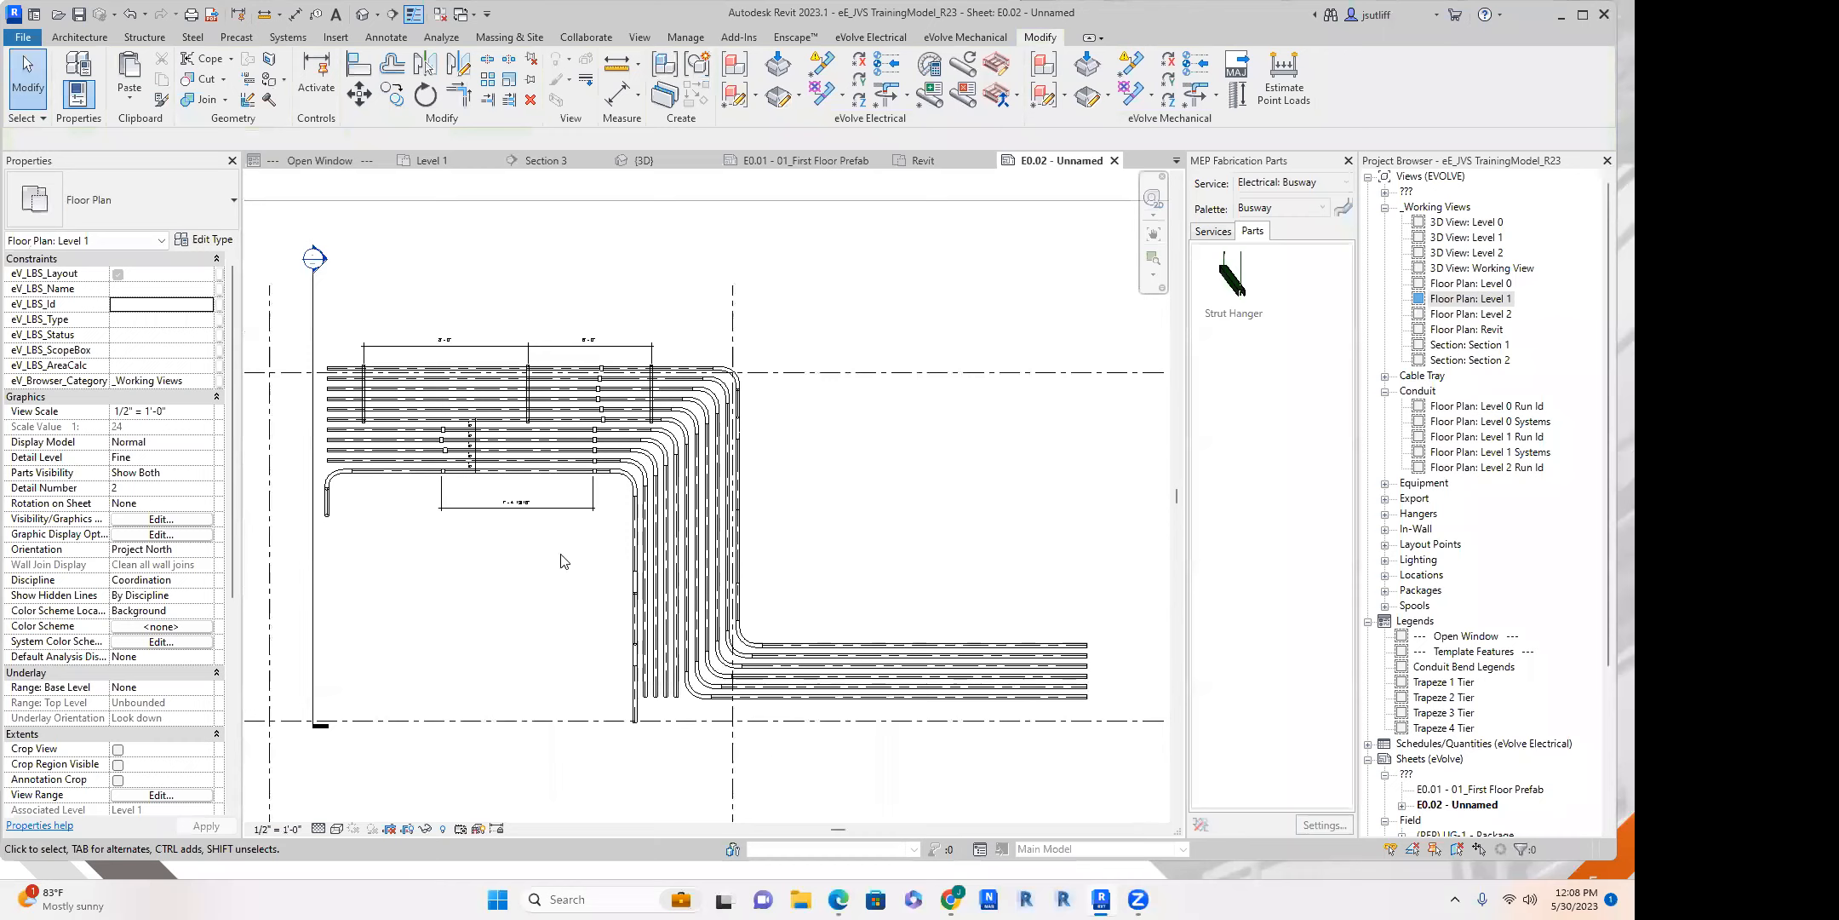
scroll(609, 524, "up", 2)
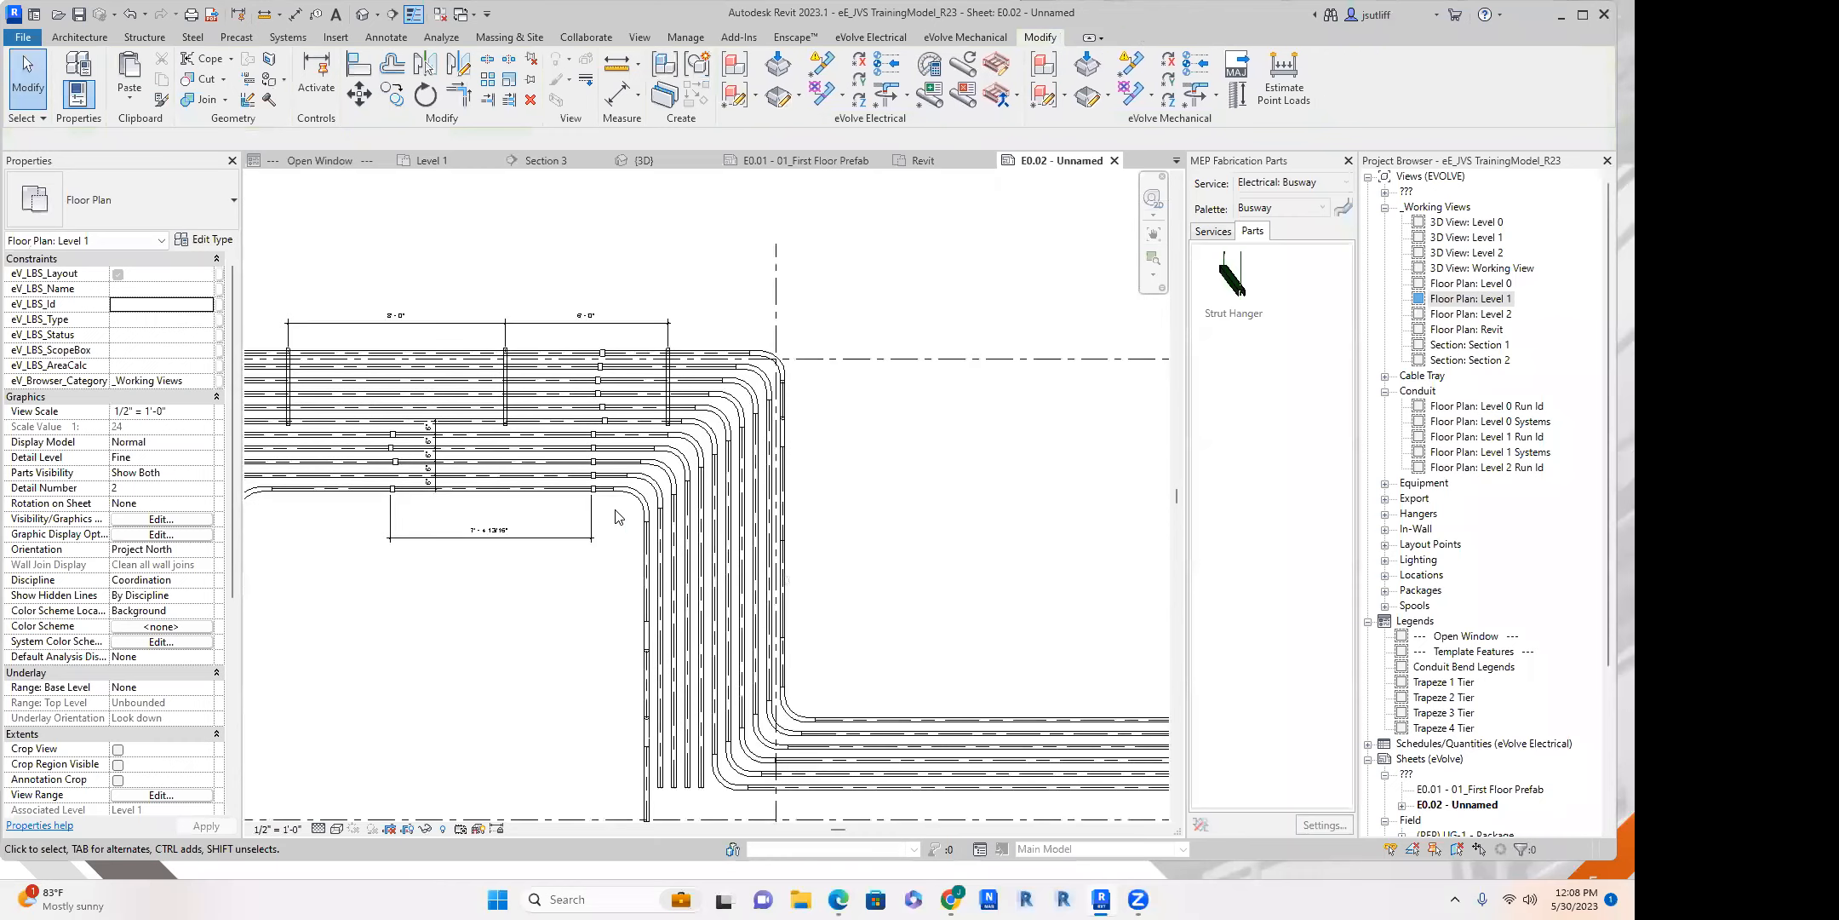
scroll(613, 516, "down", 3)
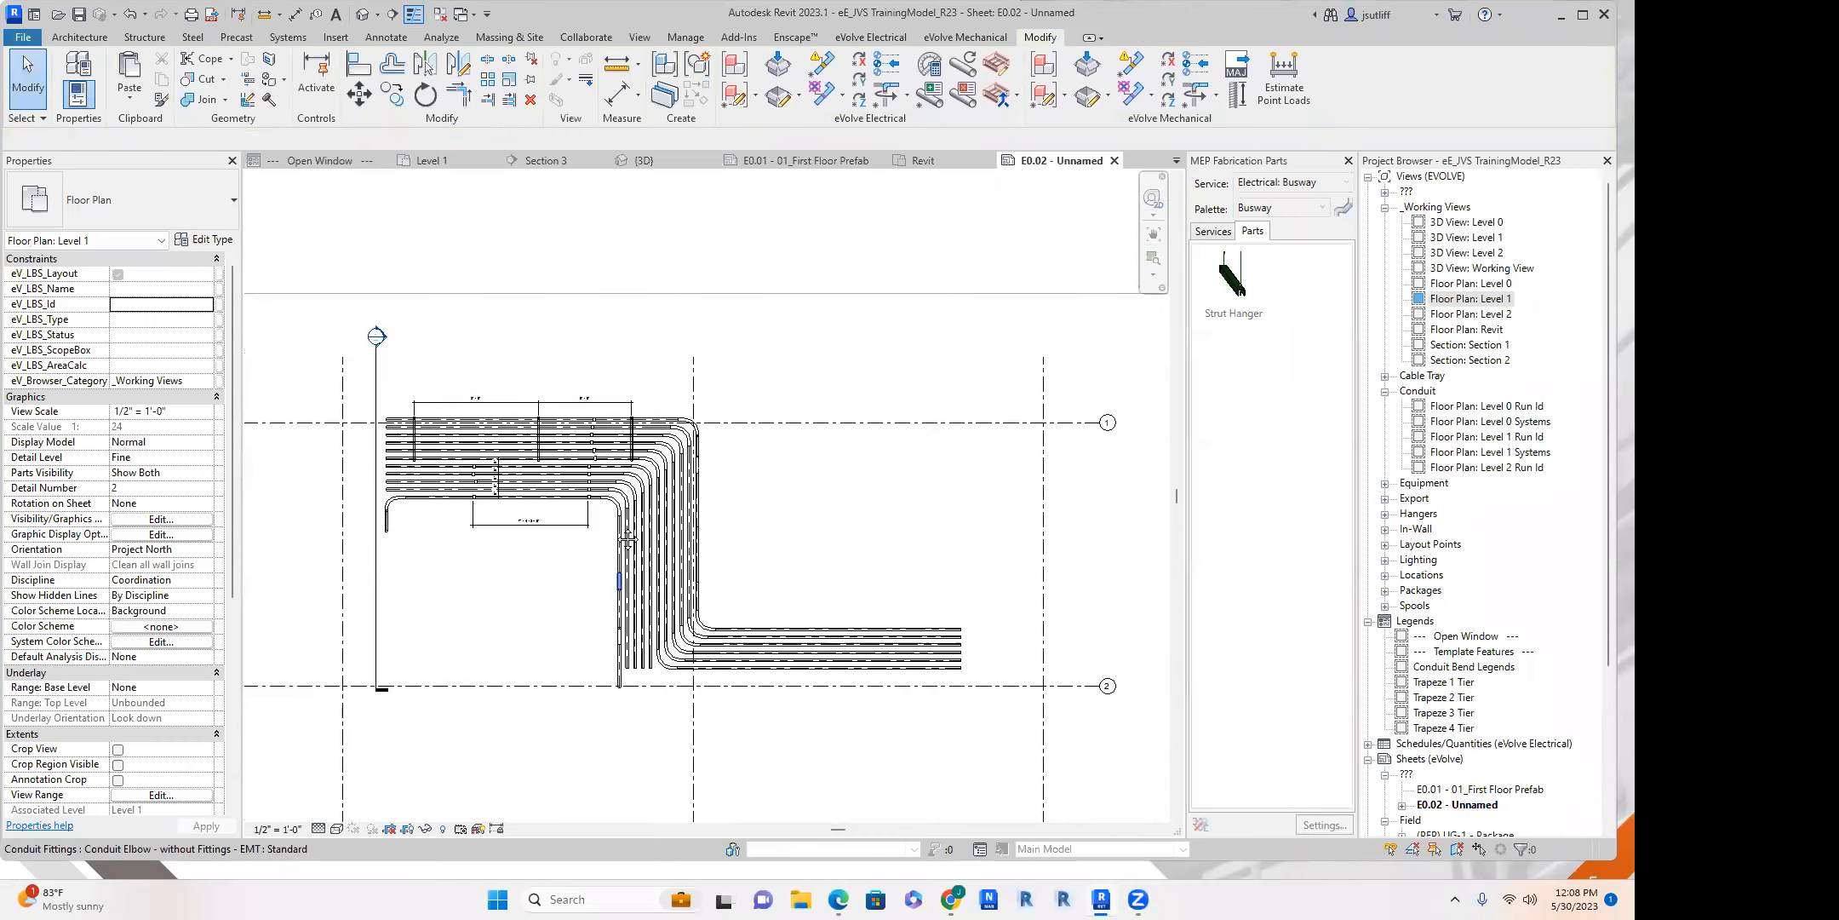
scroll(871, 444, "up", 2)
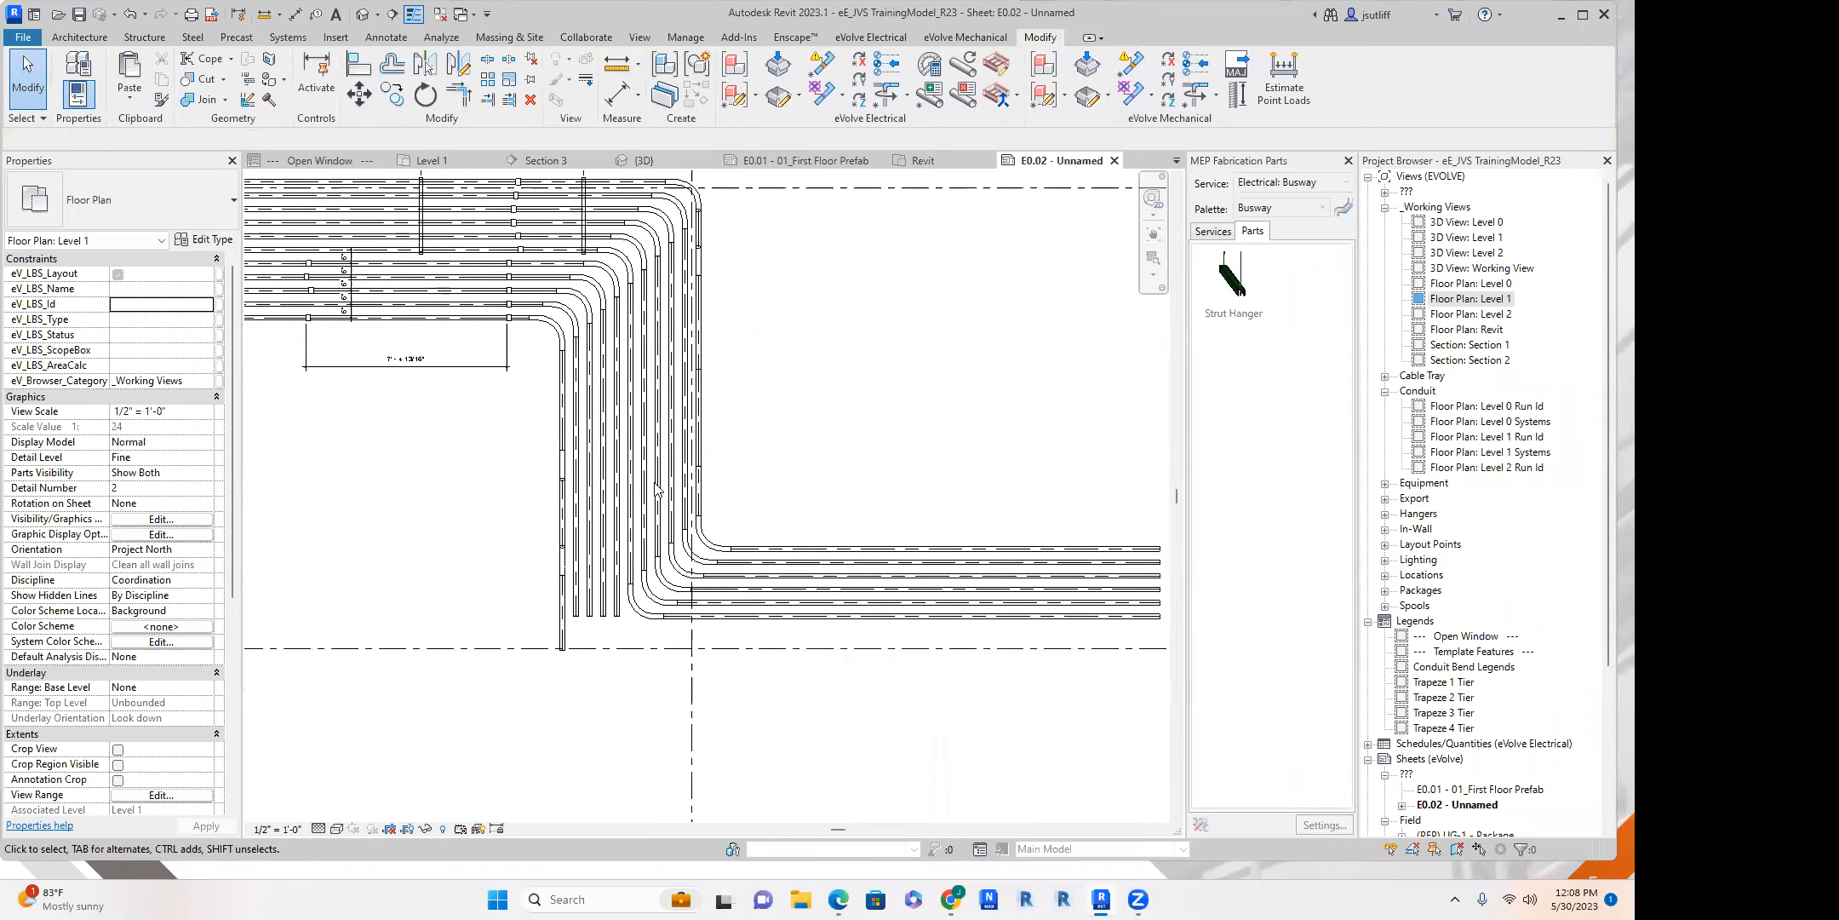
scroll(655, 490, "down", 1)
scroll(818, 323, "down", 1)
scroll(830, 358, "down", 2)
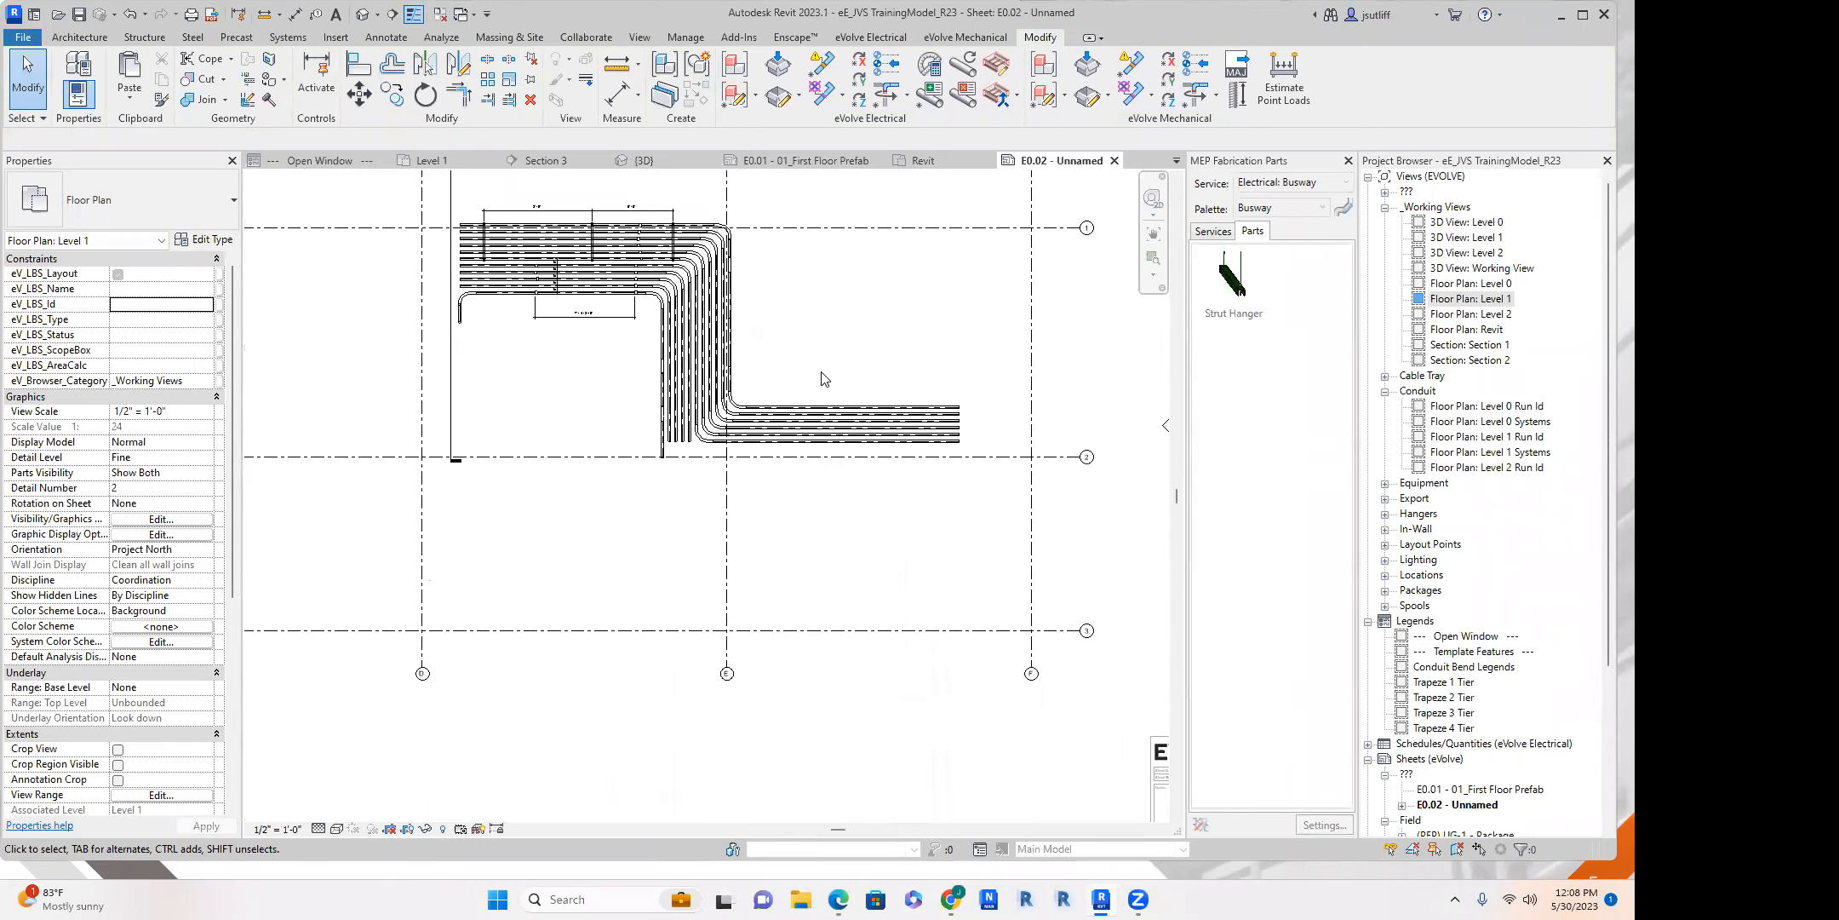
scroll(810, 450, "up", 2)
scroll(874, 361, "down", 4)
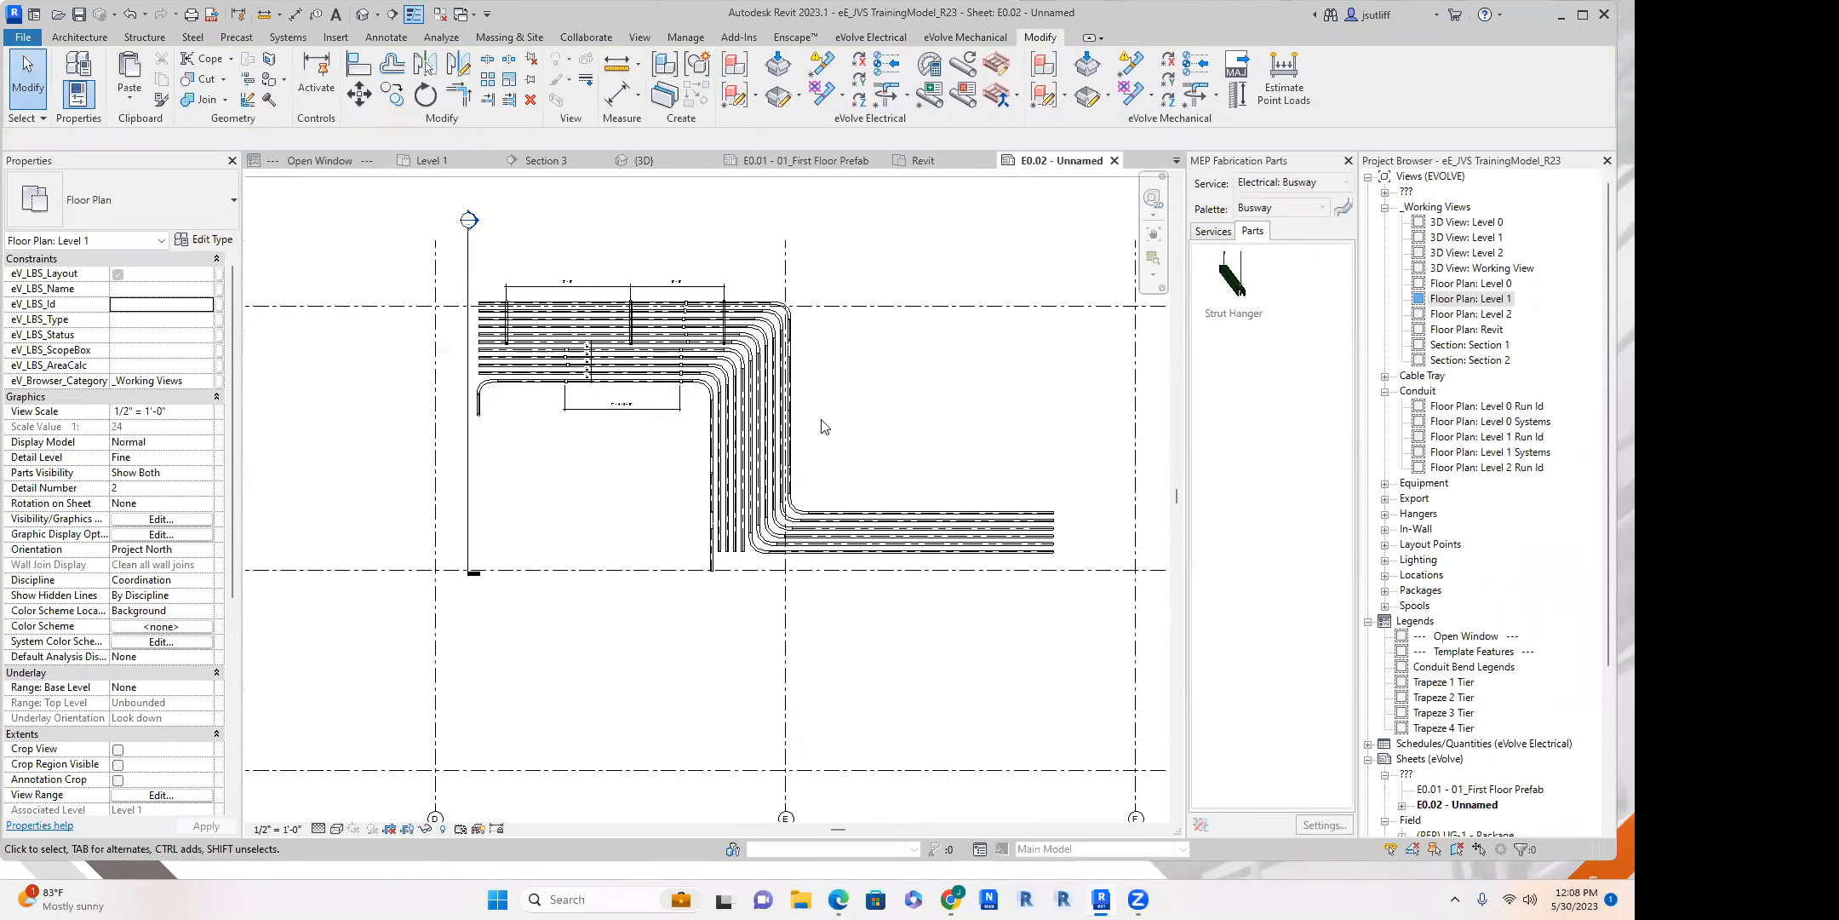
right_click(842, 630)
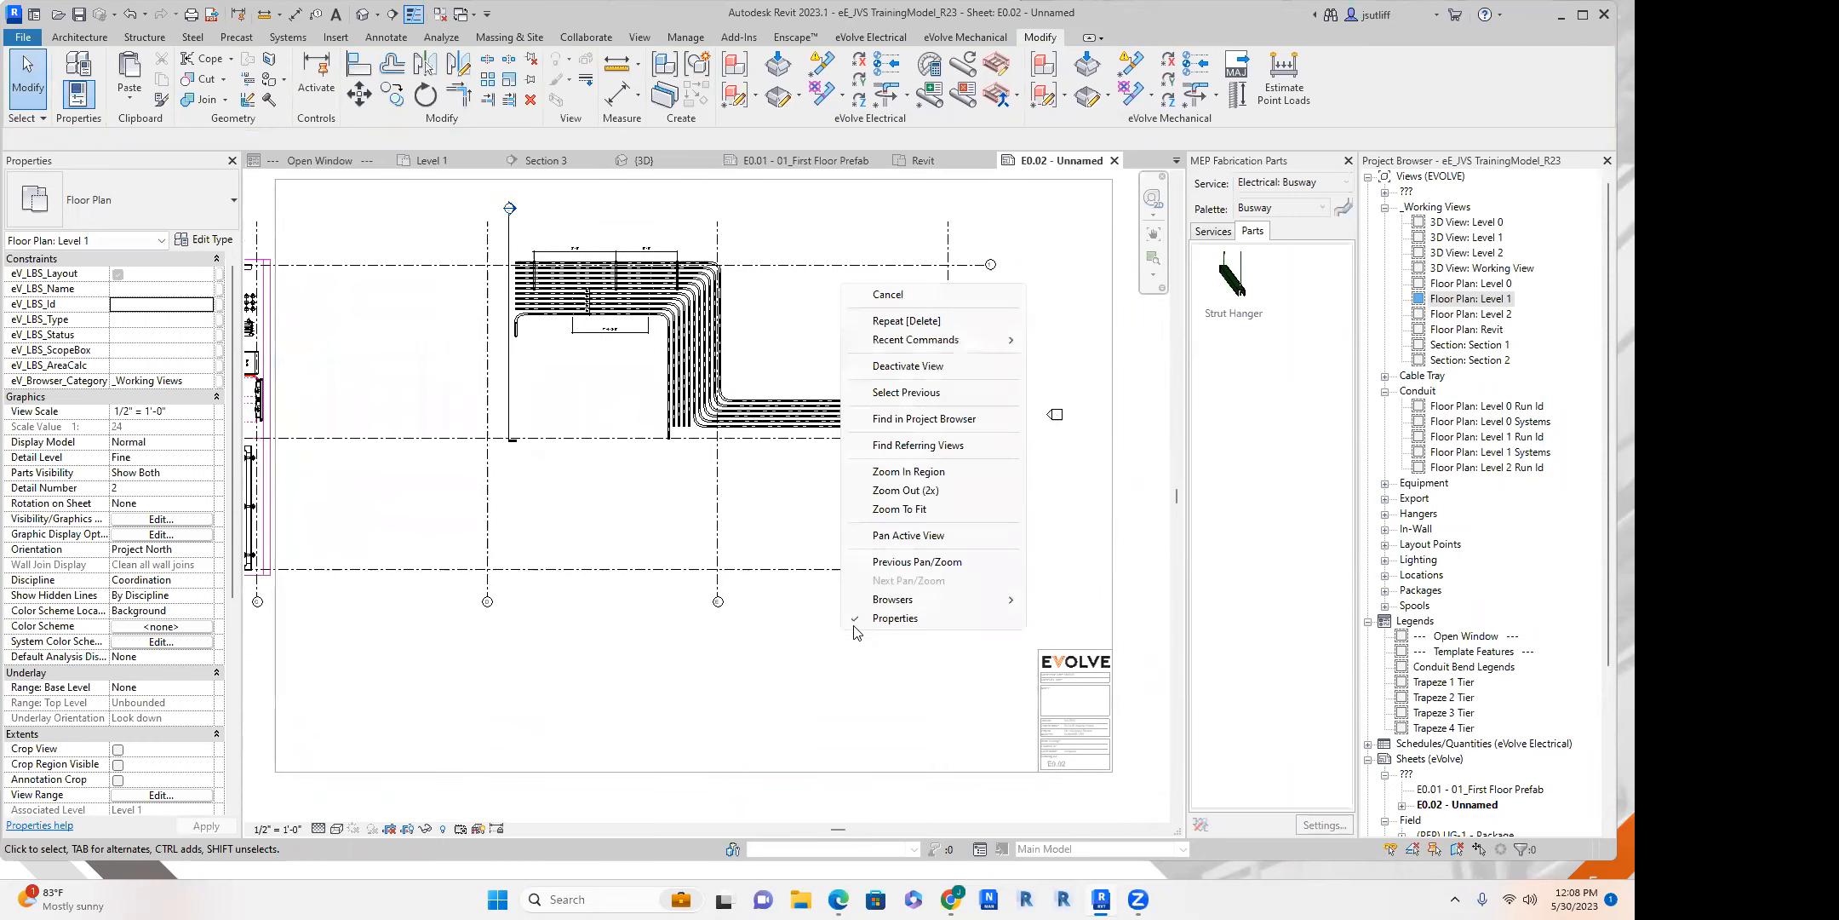
left_click(1104, 359)
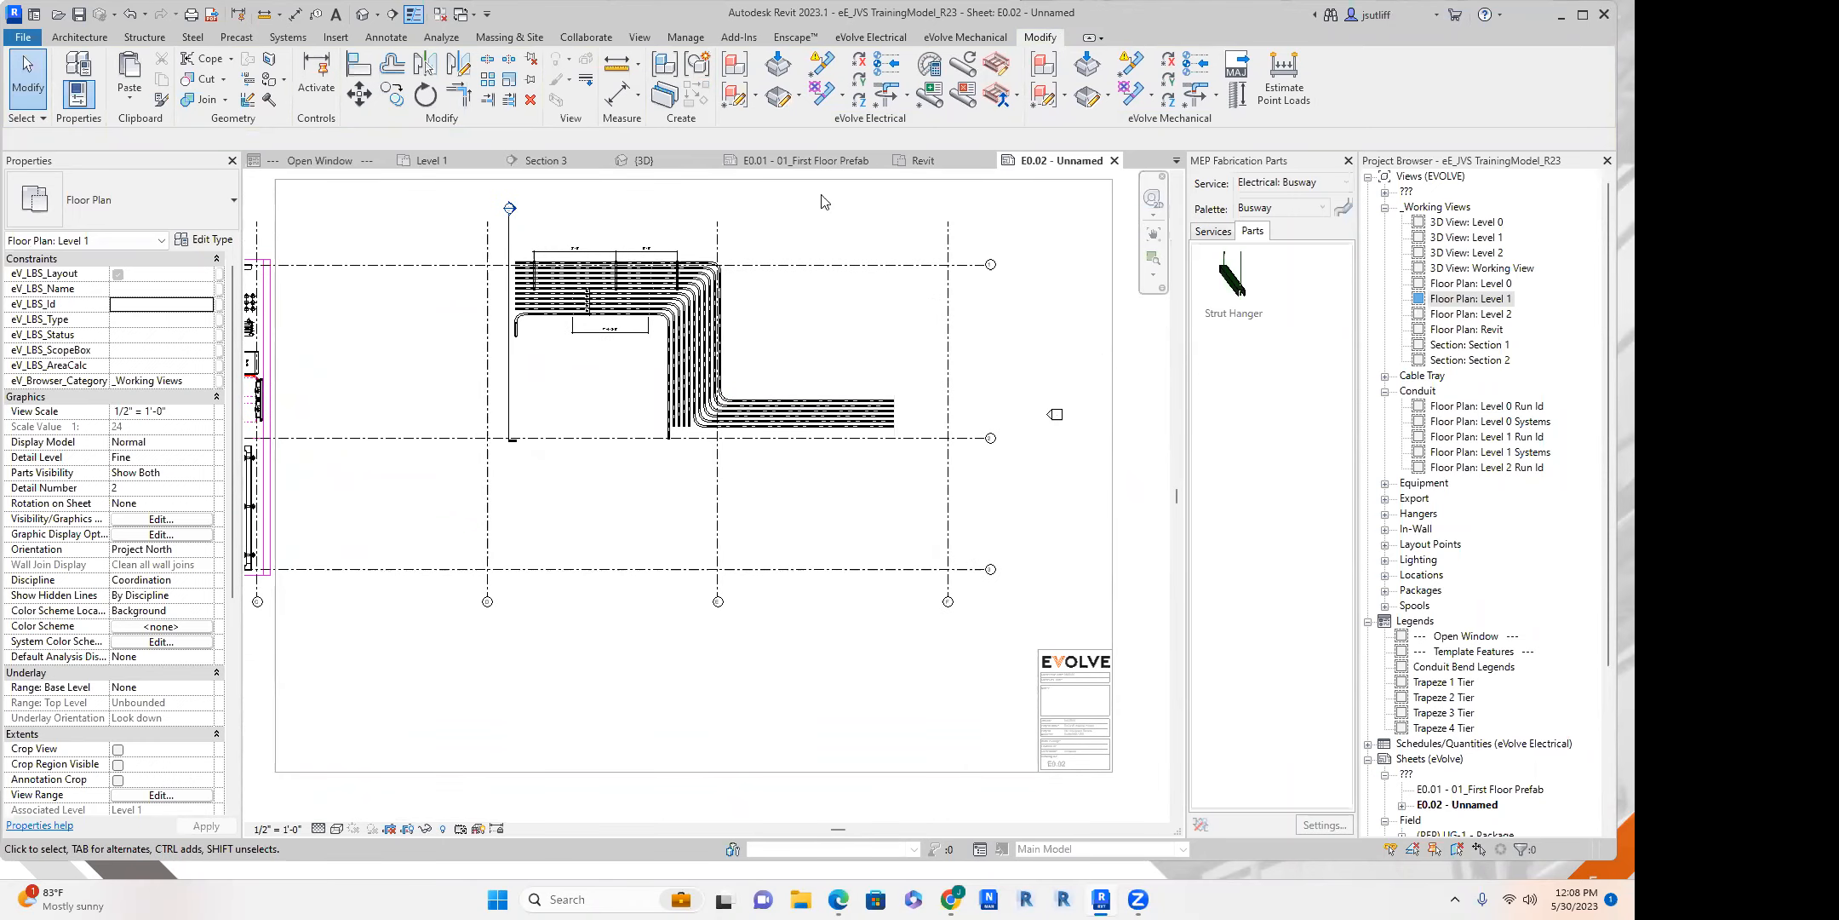
Return to the Level 1 floor plan and choose the conduit type eE_FE_Conduit_EMT Set Screw for an empty area below the existing runs.
left_click(432, 160)
middle_click_drag(587, 722, 586, 300)
scroll(637, 505, "down", 5)
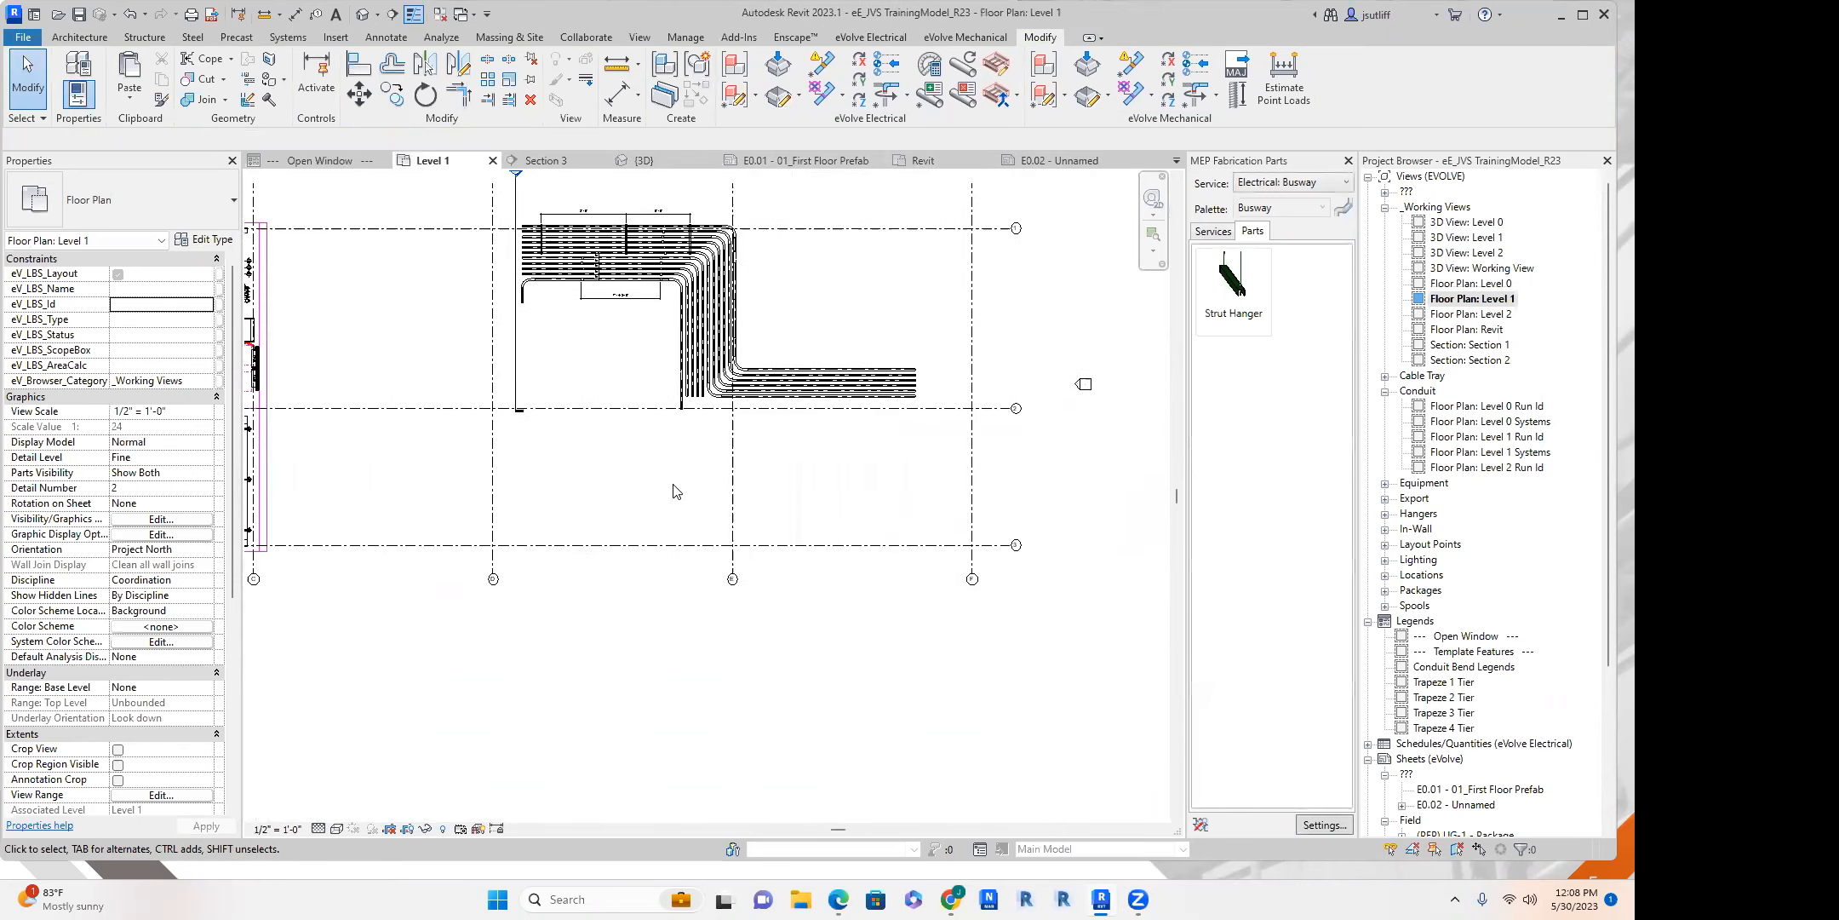
scroll(654, 408, "up", 2)
scroll(654, 407, "down", 2)
middle_click_drag(654, 408, 582, 410)
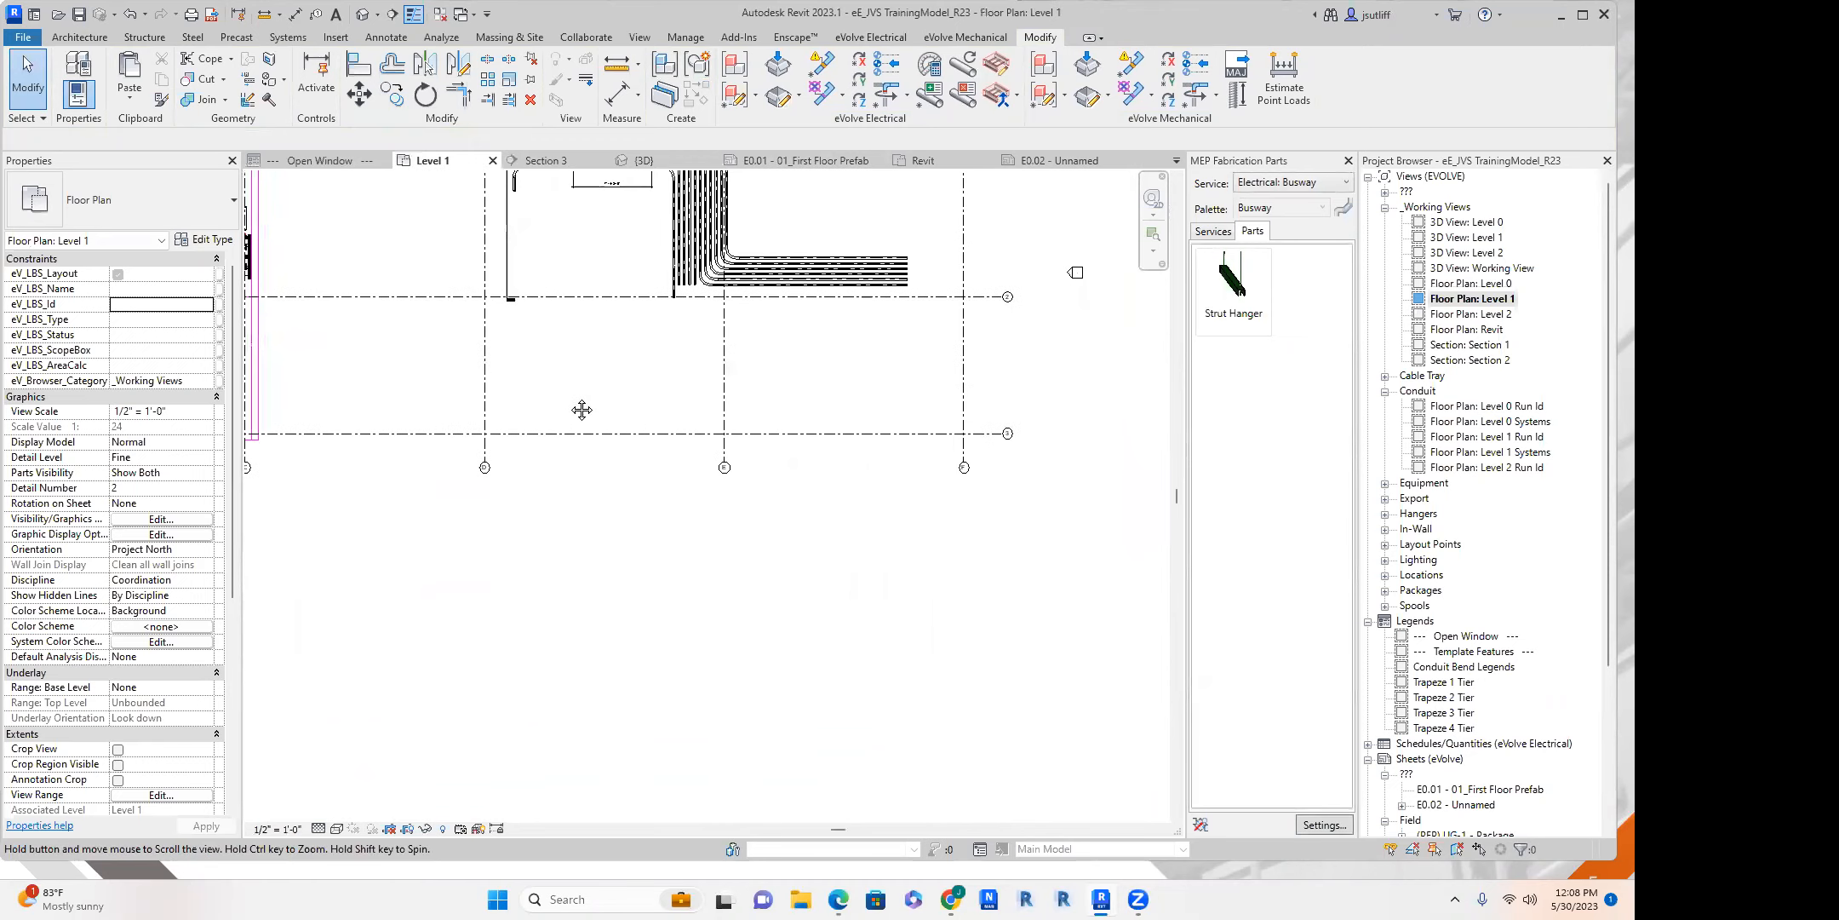
key("c")
key("n")
left_click(119, 200)
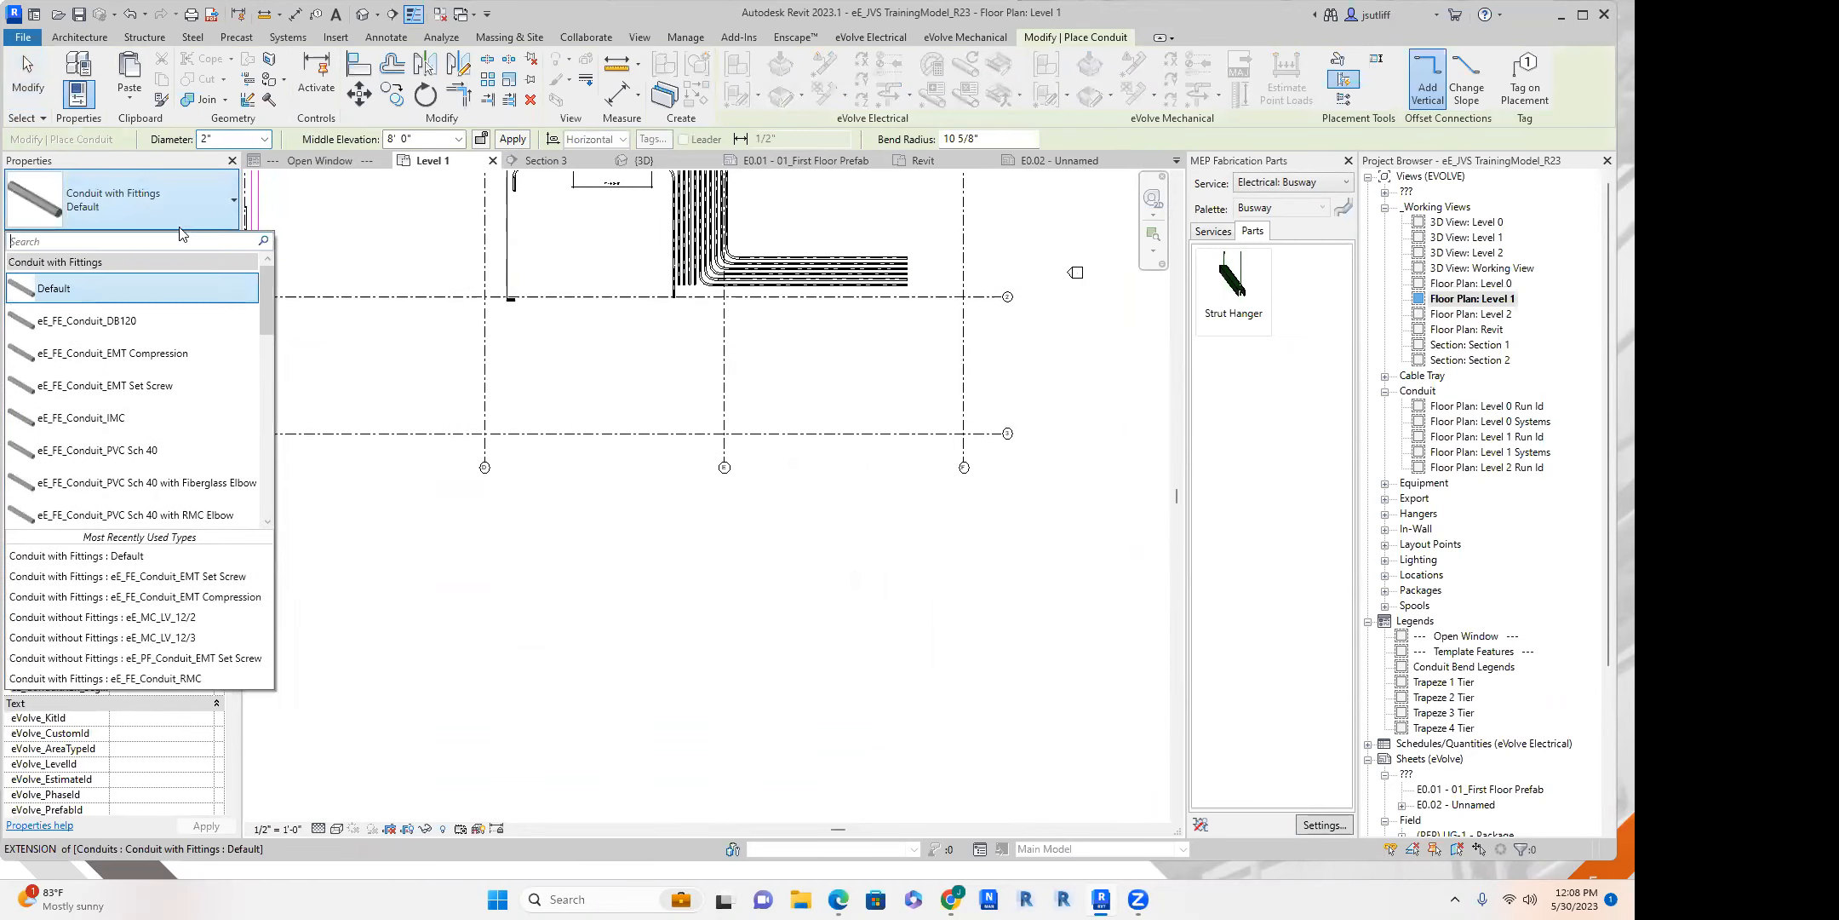
left_click(160, 394)
Draw a four-segment 2" conduit run at 8' 0" middle elevation, starting near grid D and running right, down, right and up.
scroll(546, 420, "up", 4)
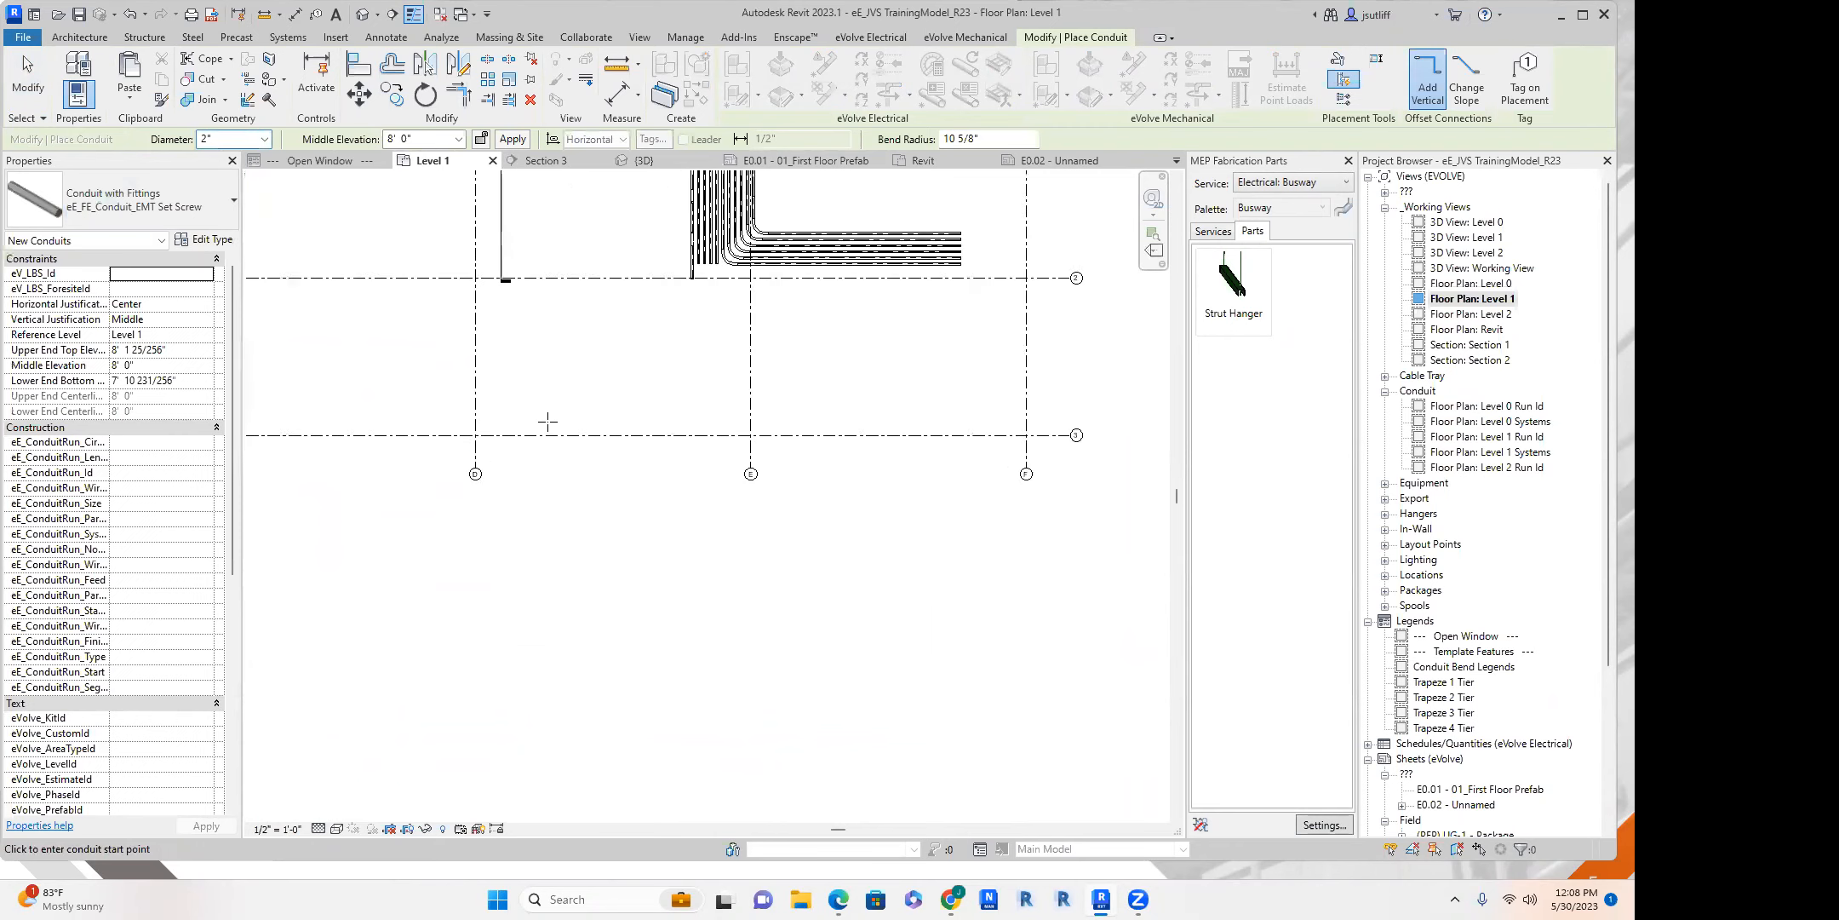
middle_click_drag(472, 480, 477, 417)
left_click(483, 429)
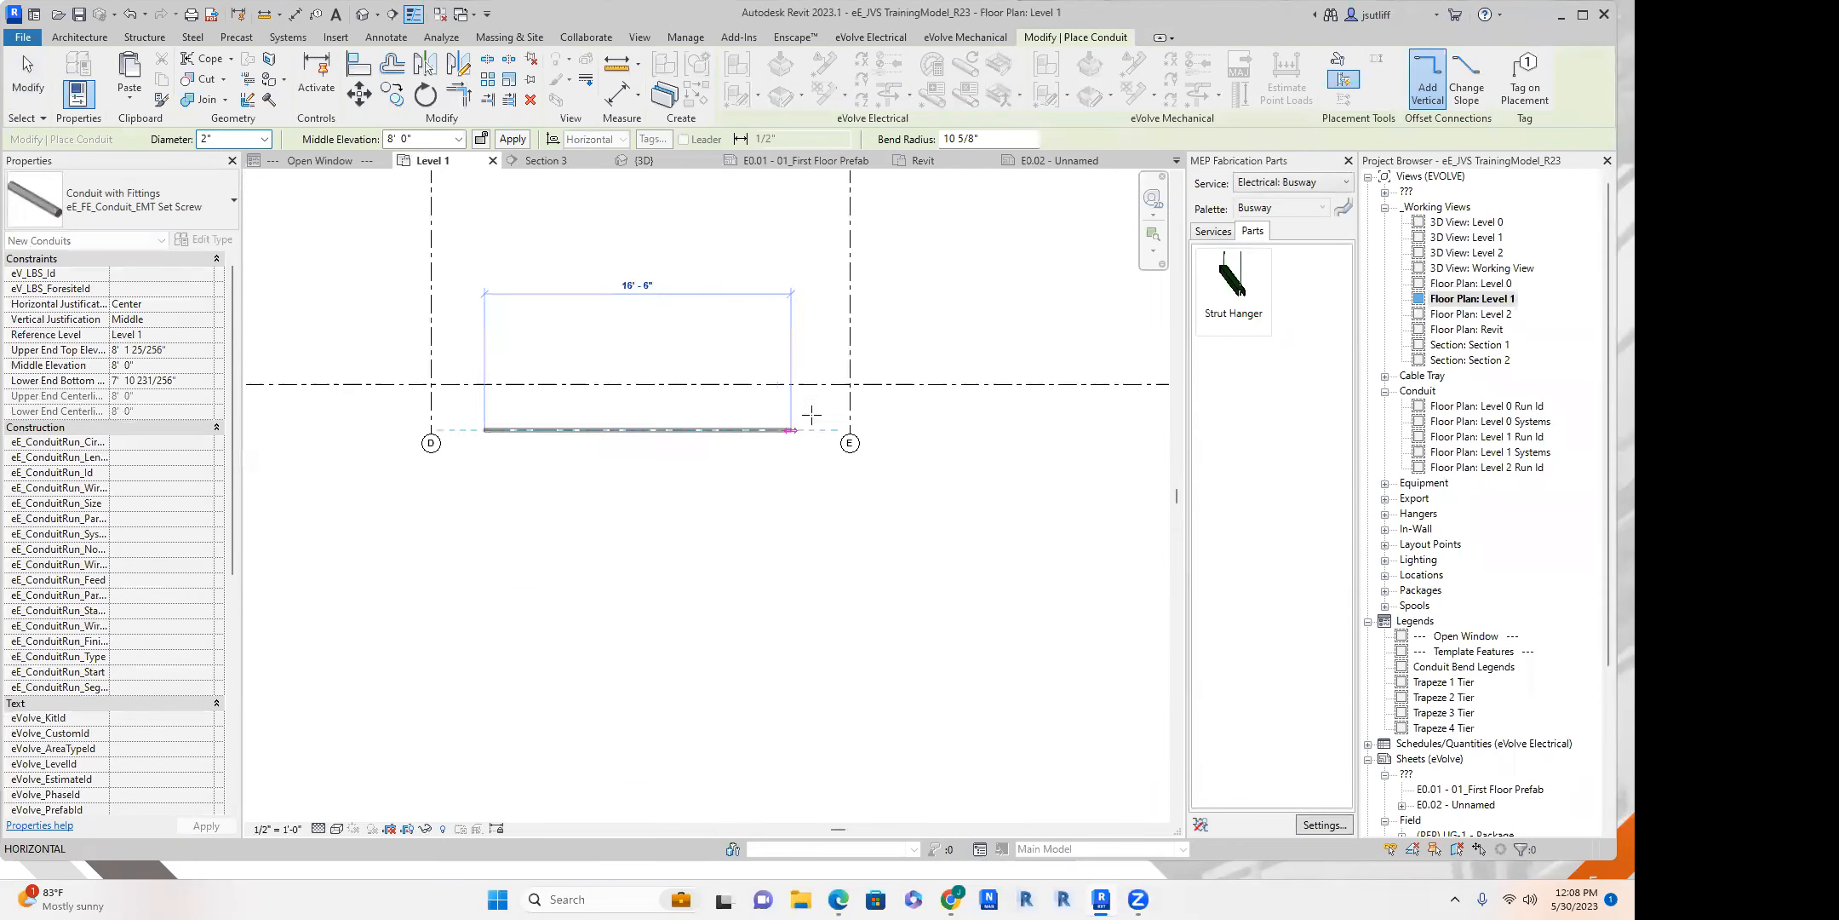
left_click(828, 429)
middle_click_drag(854, 751, 776, 633)
left_click(751, 616)
left_click(1092, 616)
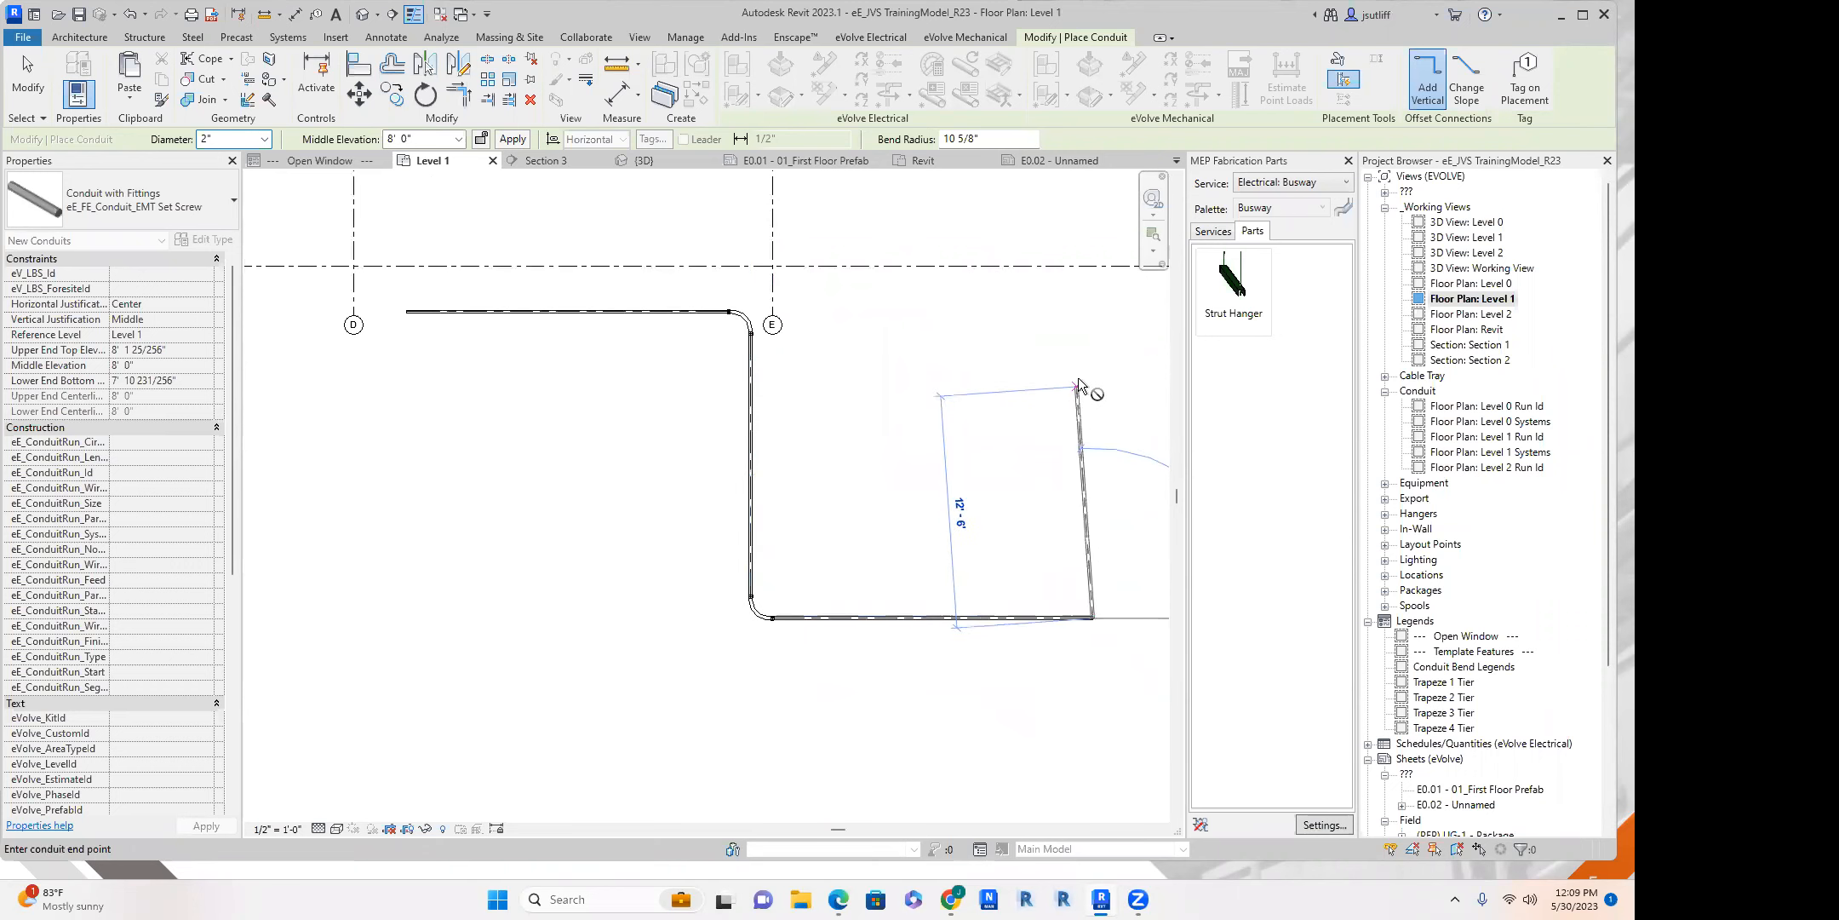
key("Escape")
key("Escape")
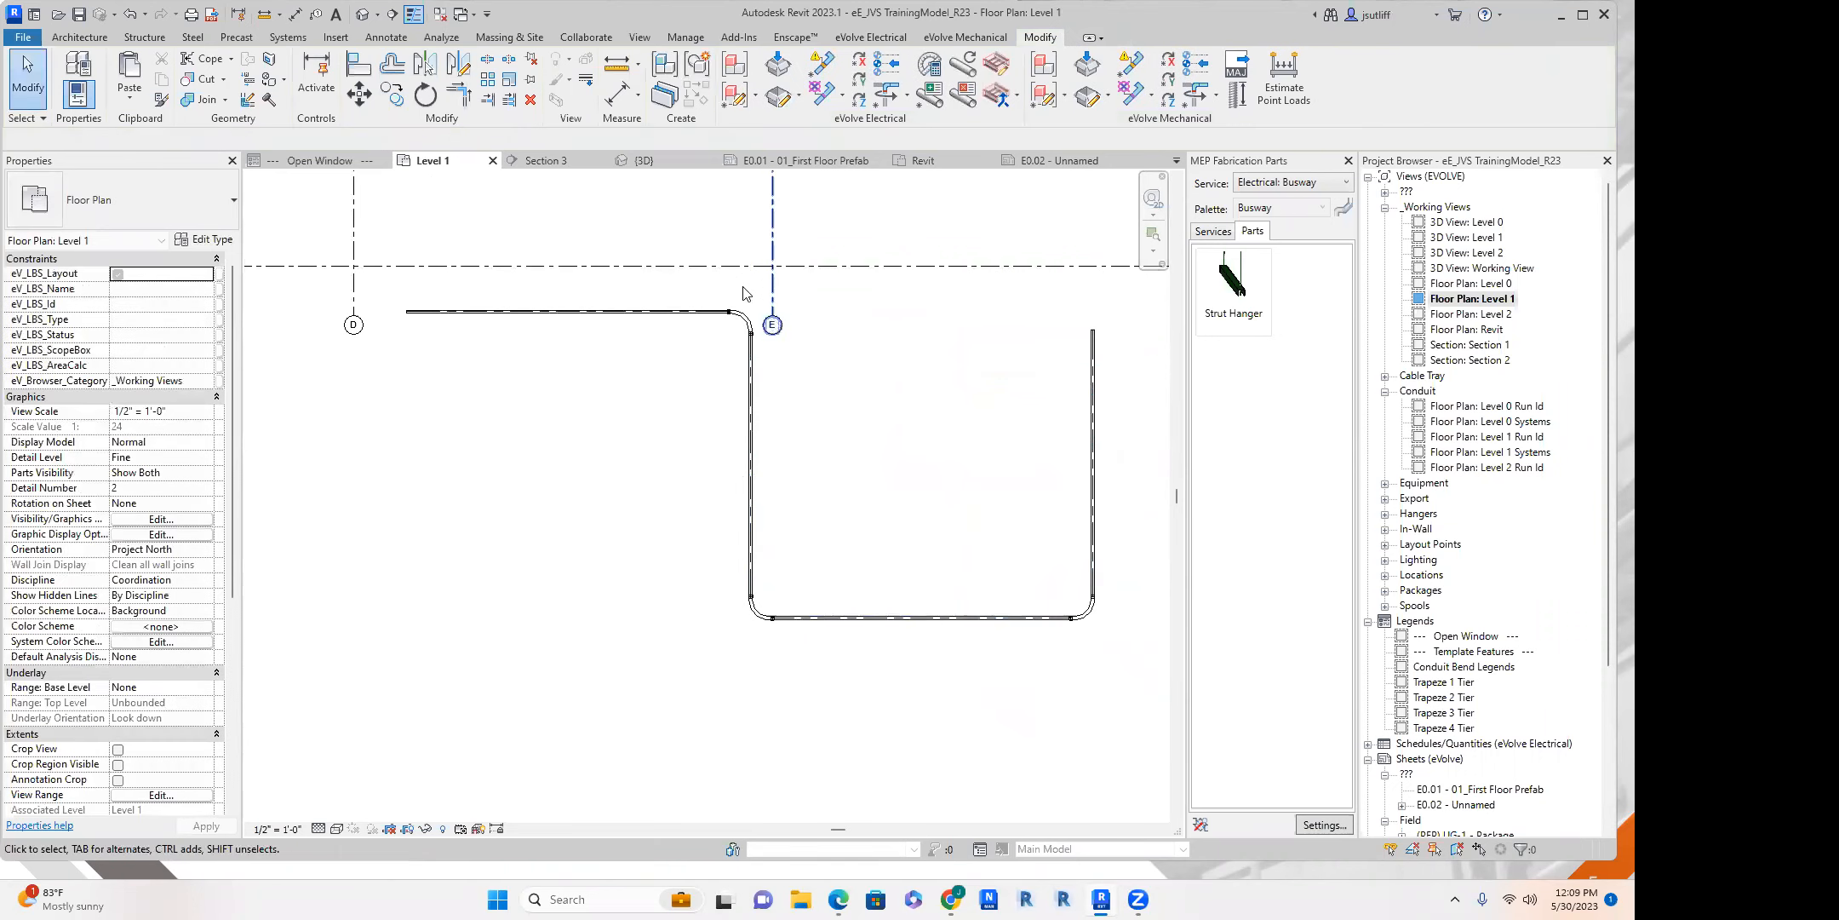
Examine the set screw fittings at the new run's elbow near grid E.
scroll(741, 318, "up", 3)
scroll(707, 341, "up", 4)
scroll(691, 396, "down", 3)
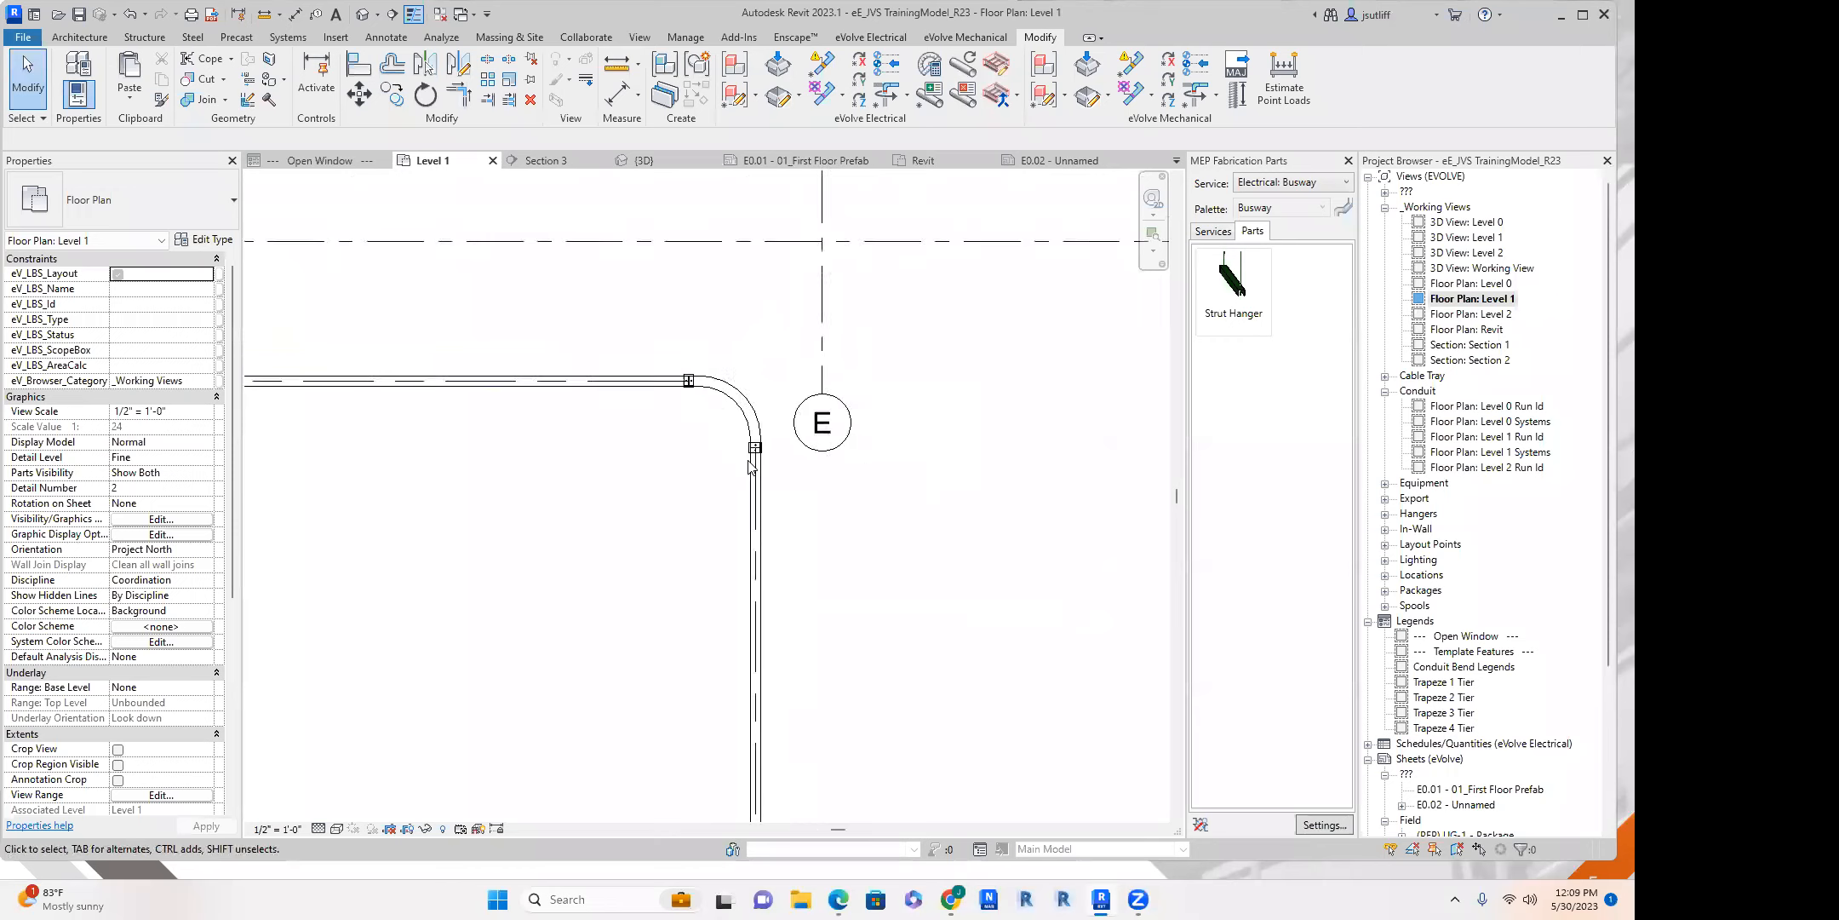
scroll(674, 379, "up", 3)
scroll(719, 409, "down", 8)
middle_click_drag(689, 505, 703, 449)
scroll(703, 455, "up", 3)
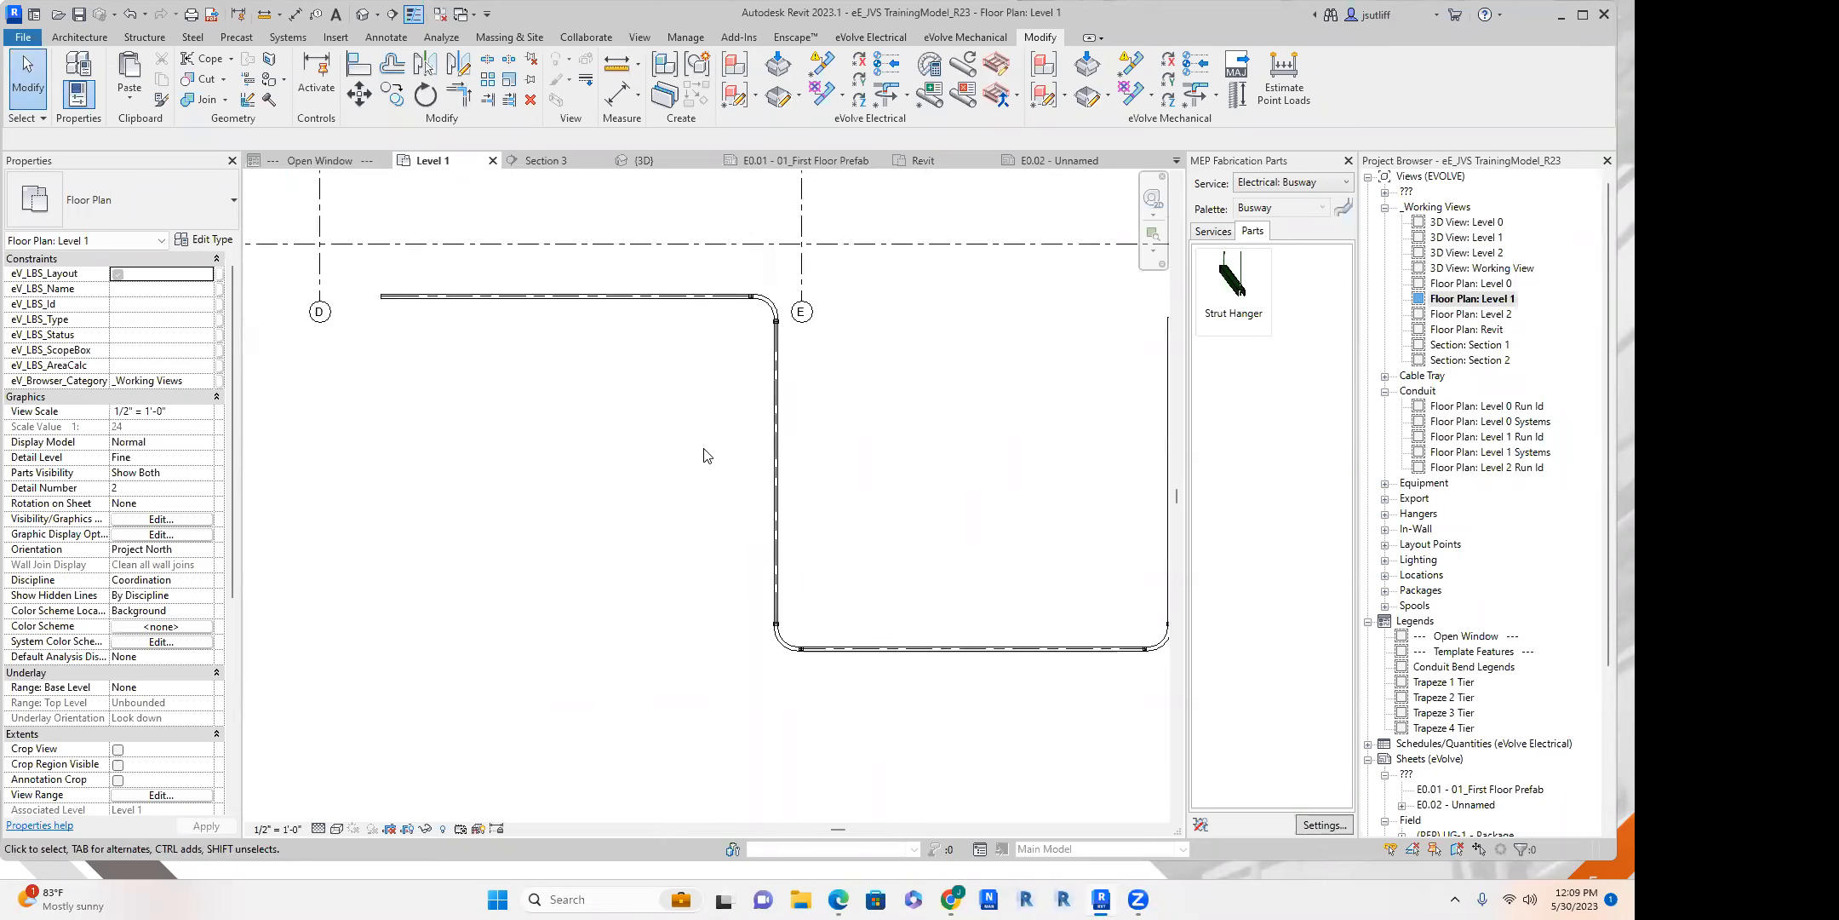
Create parallel conduits from the entire new run, with horizontal number 6, 0' 6" horizontal offset and Same Bend Radius.
left_click(288, 37)
left_click(1242, 75)
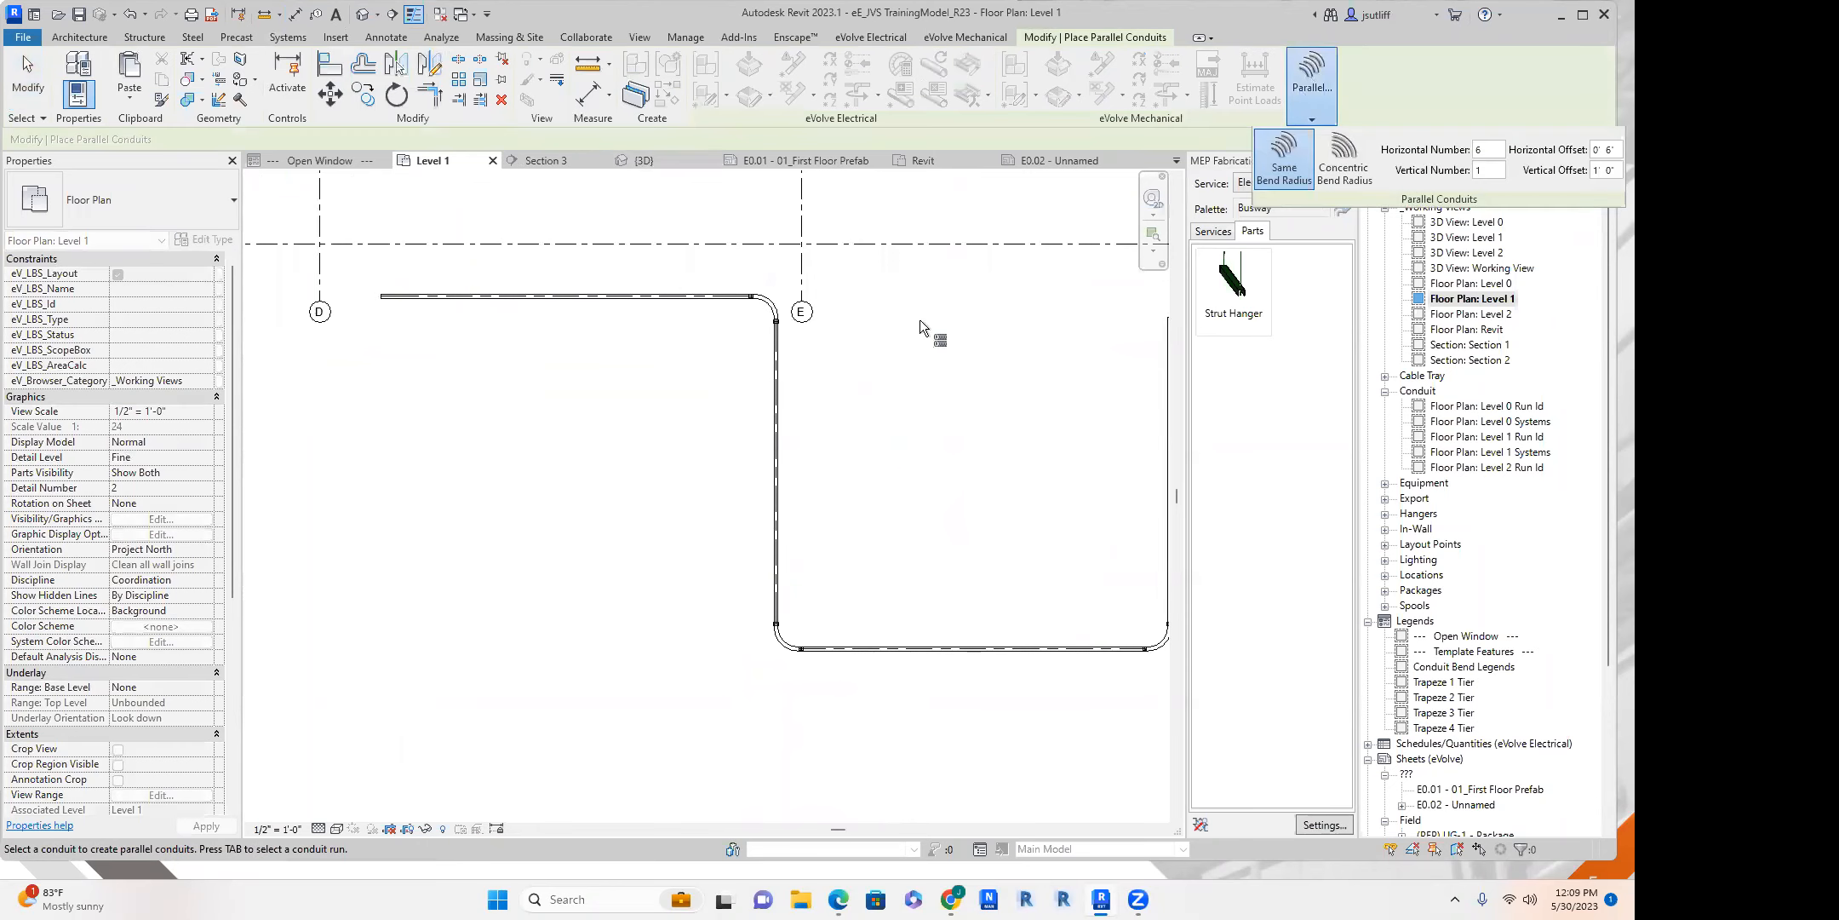
mouse_move(1320, 115)
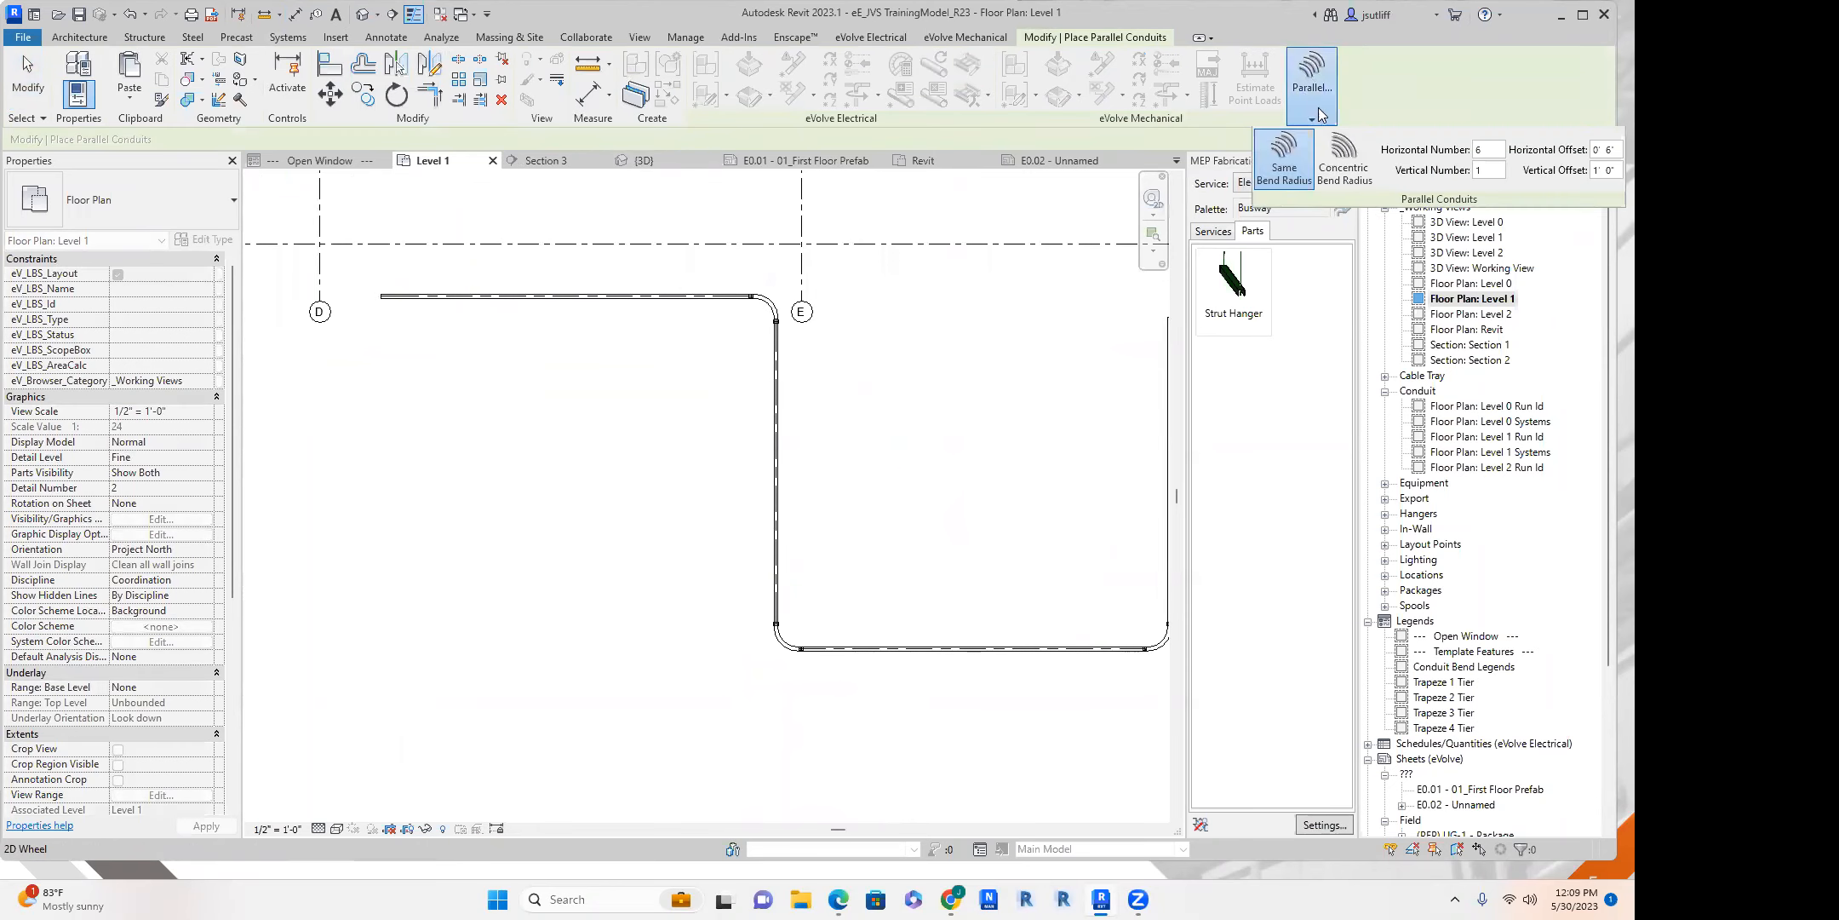
key("Tab")
left_click(770, 429)
middle_click_drag(805, 497, 690, 463)
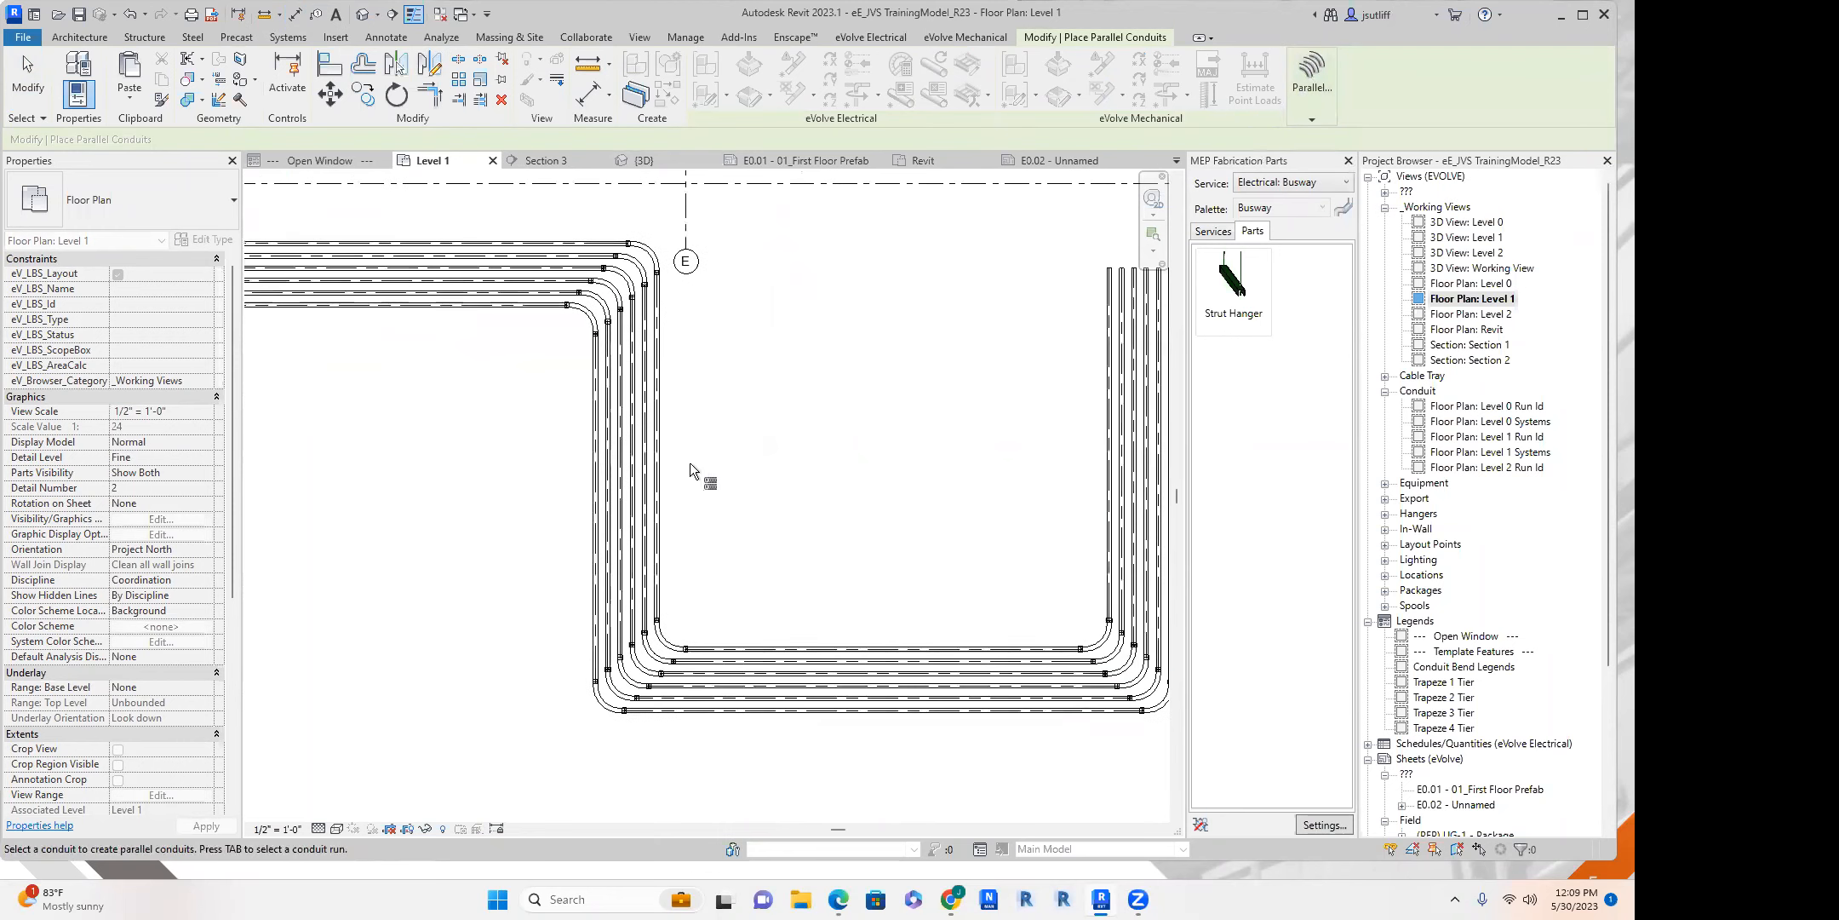
key("Escape")
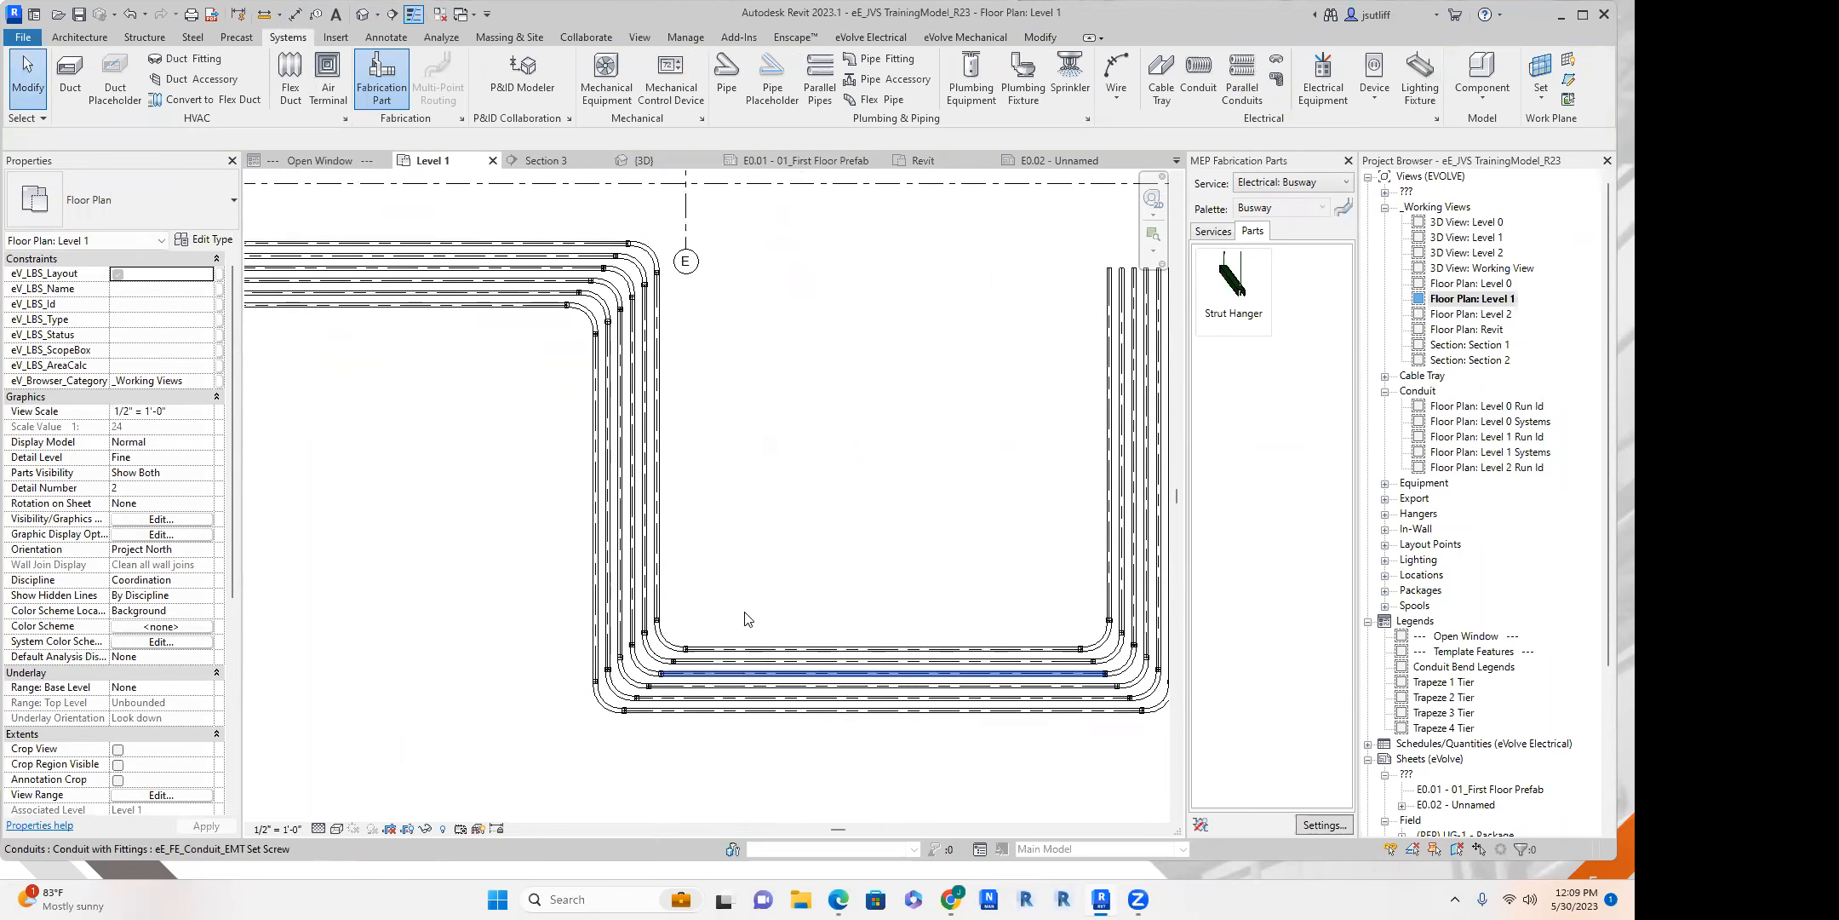
scroll(596, 477, "down", 1)
scroll(609, 464, "up", 3)
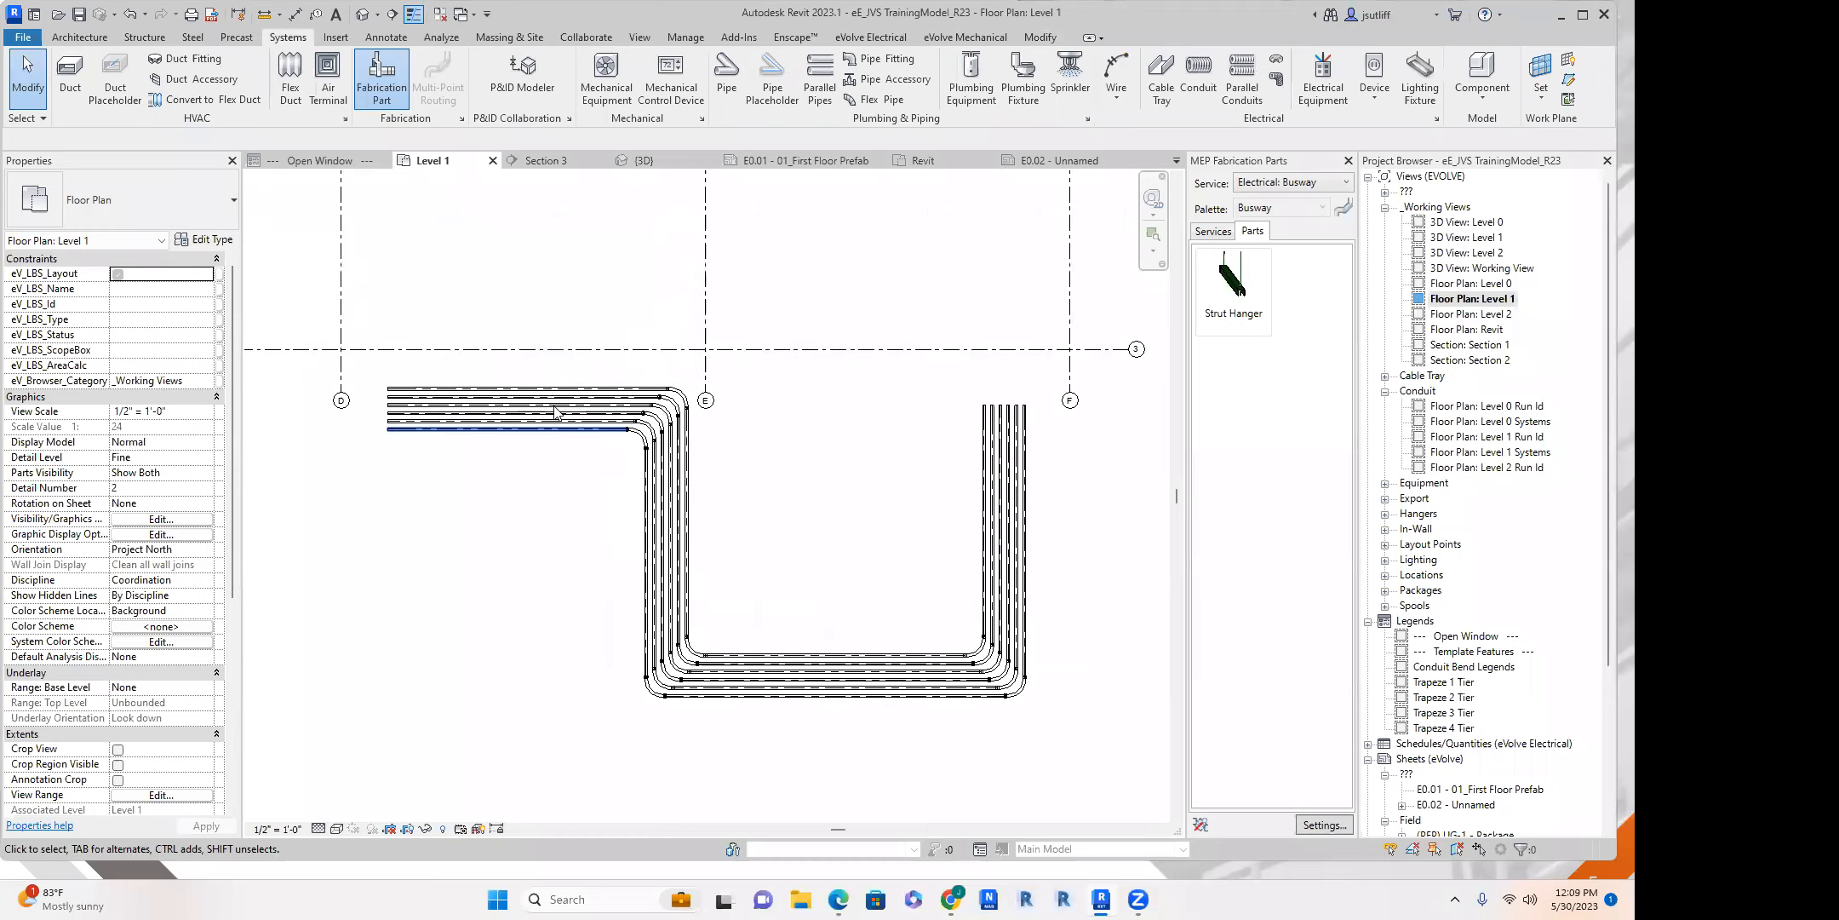
Configure eVolve's Align Conduit to align elevations to the run's bottom, with 4" equal spacing.
left_click(893, 39)
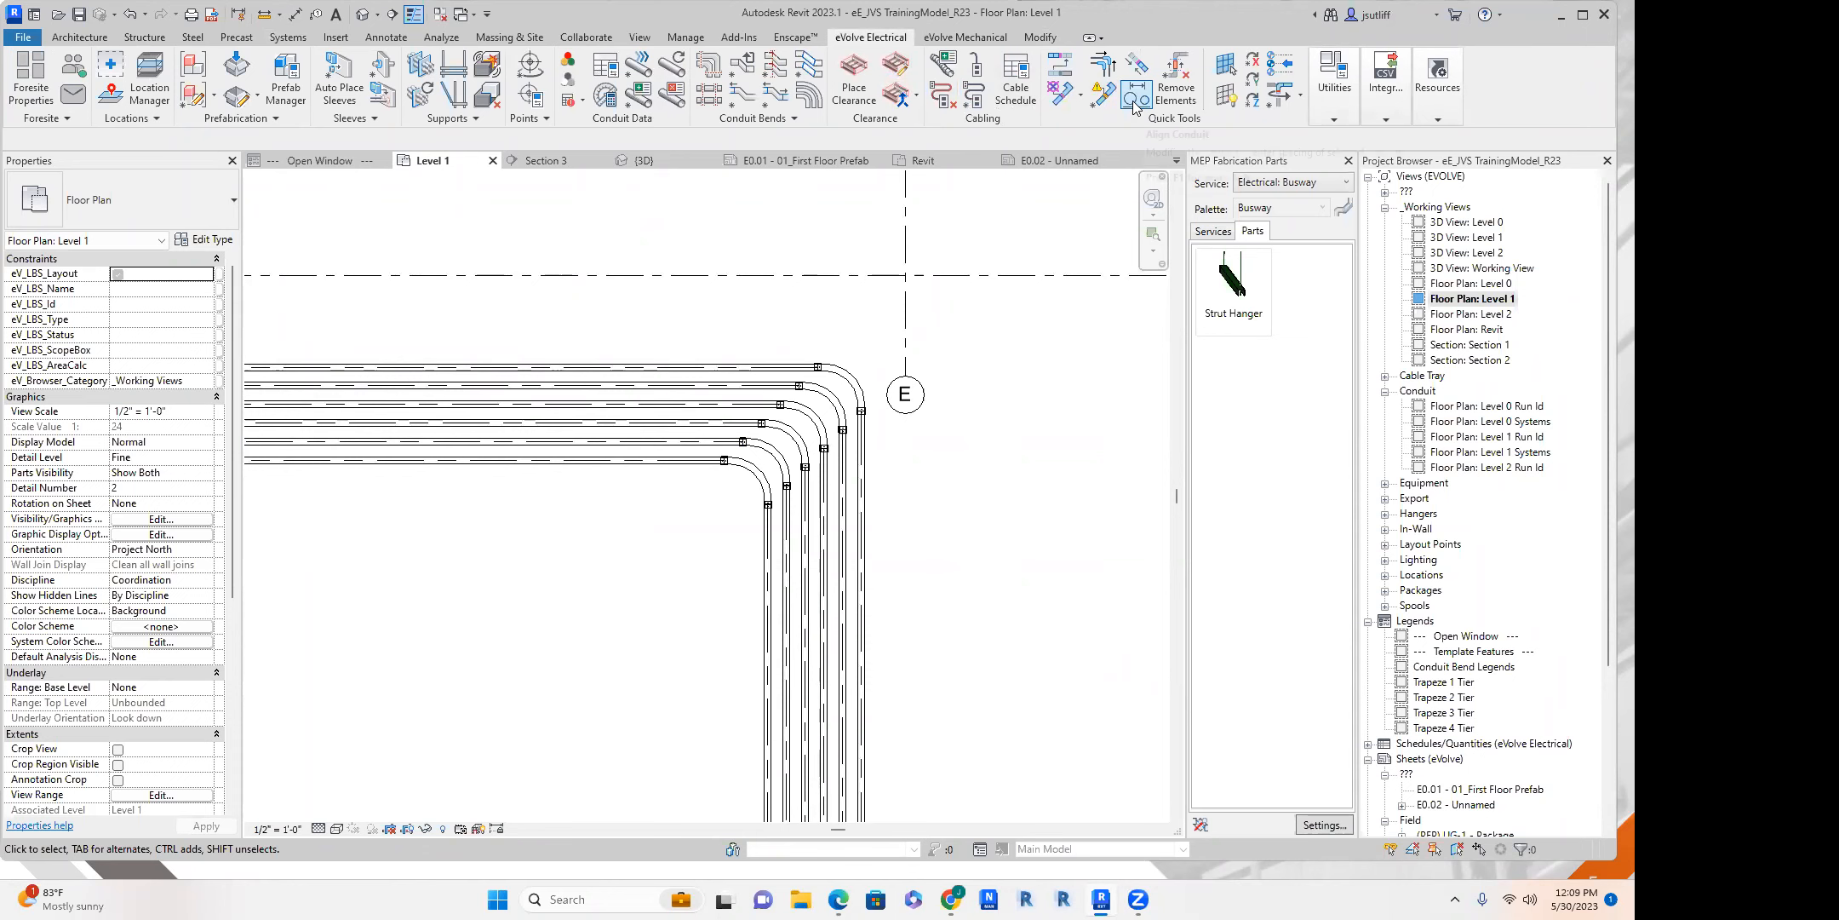
left_click(826, 584)
scroll(934, 658, "up", 4)
scroll(694, 457, "down", 3)
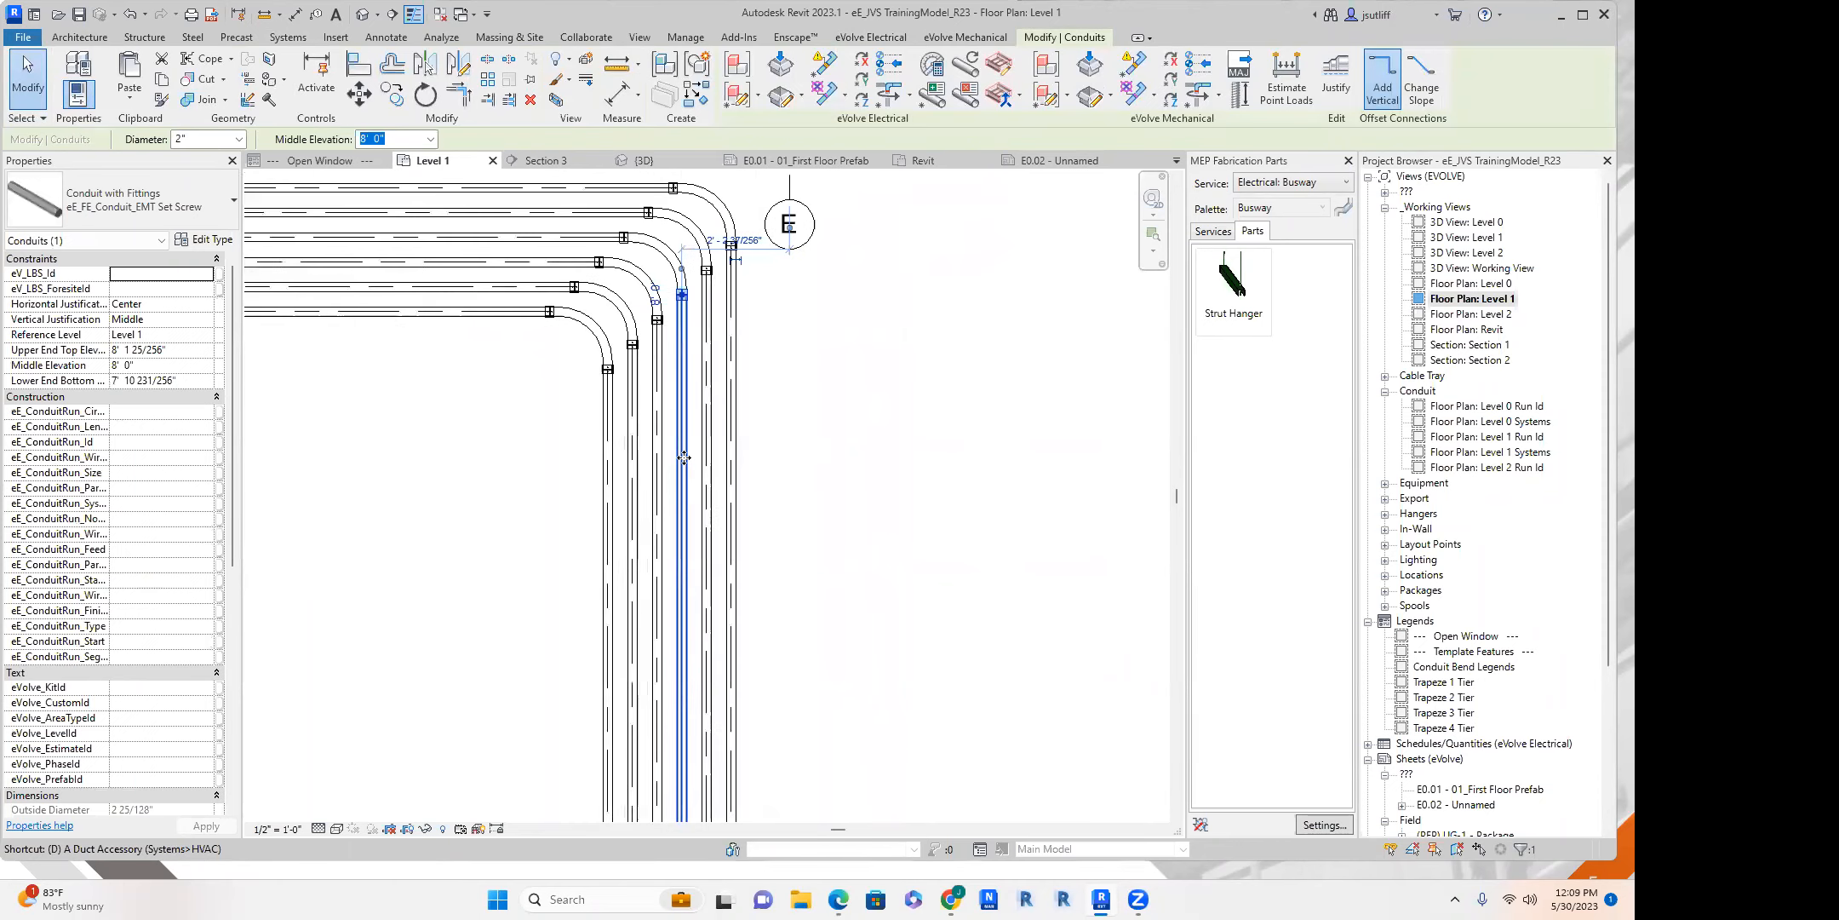
key("Escape")
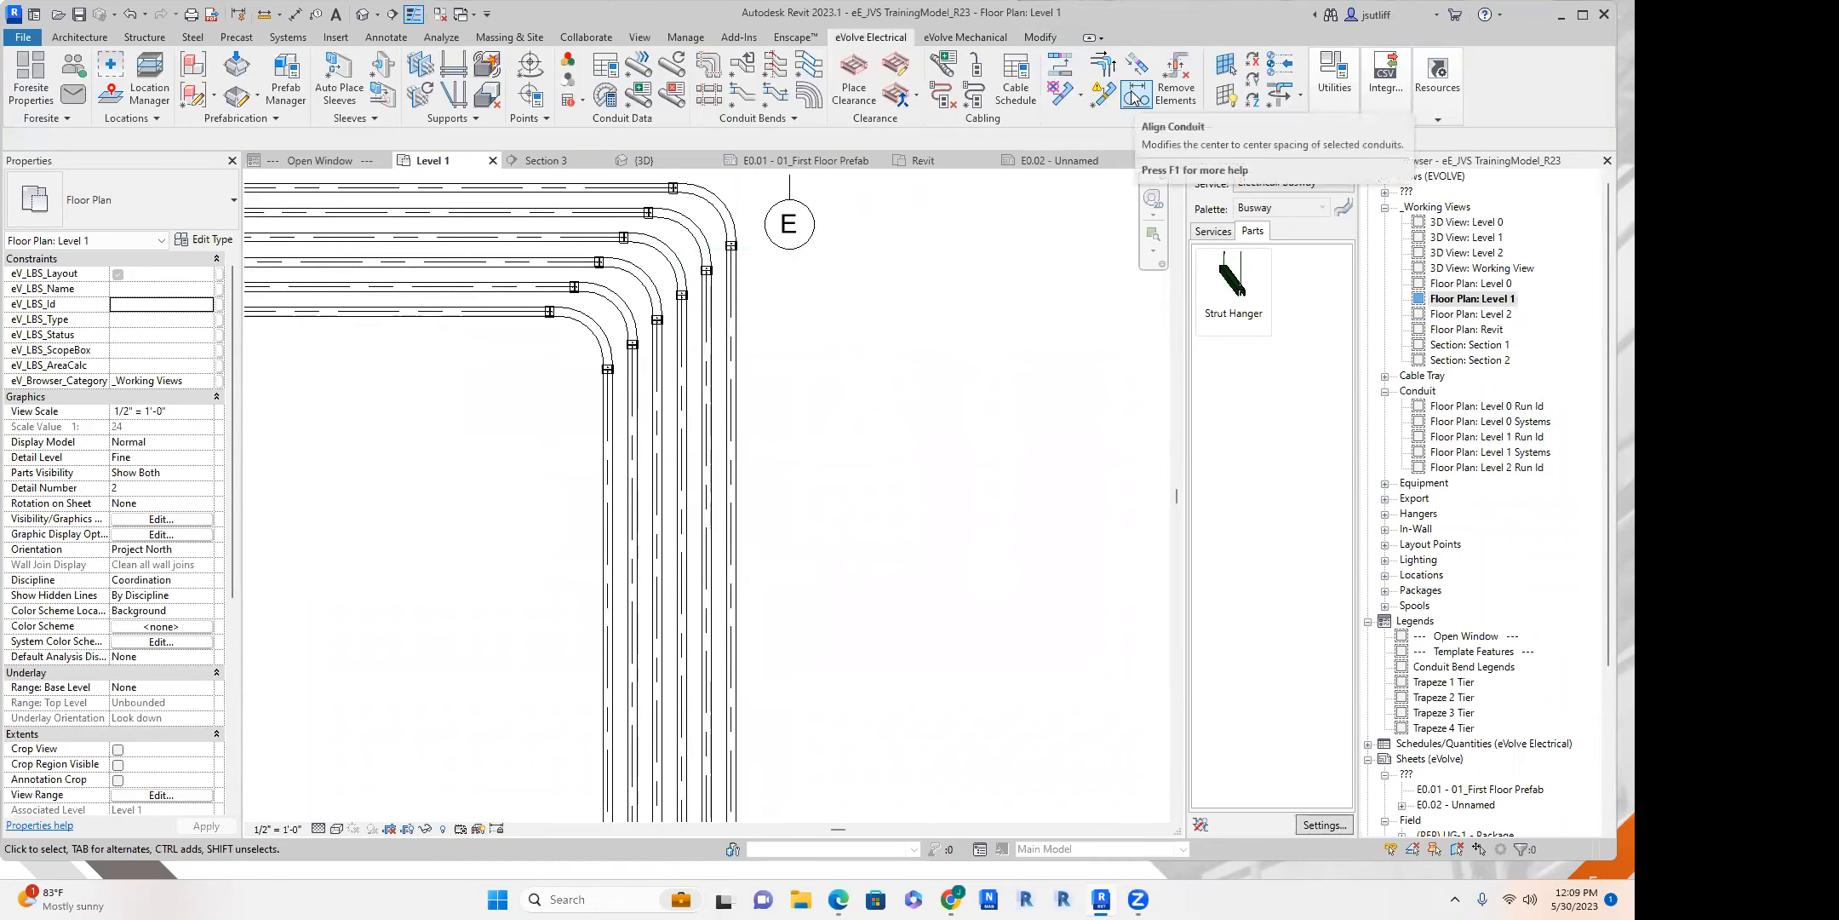
left_click(1137, 100)
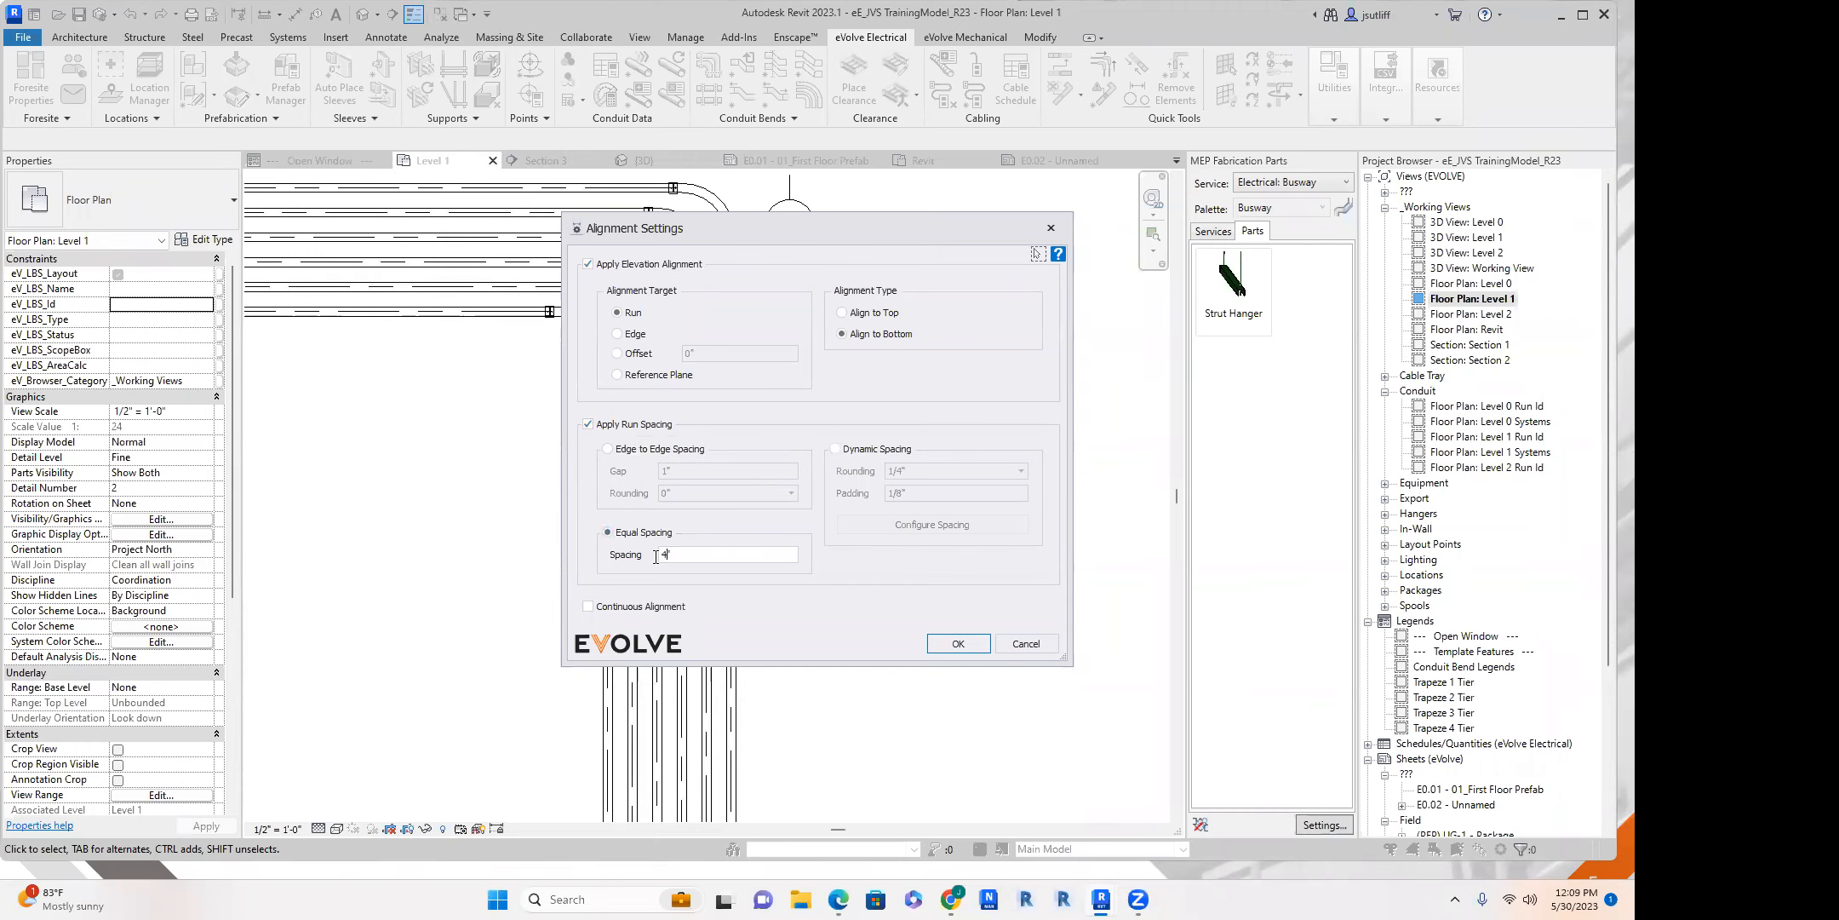
left_click(958, 643)
Apply the alignment to the six lower horizontal conduits between grids E and F.
scroll(866, 603, "down", 3)
middle_click_drag(862, 596, 570, 346)
left_click(774, 530)
left_click(764, 541)
left_click(753, 551)
left_click(740, 562)
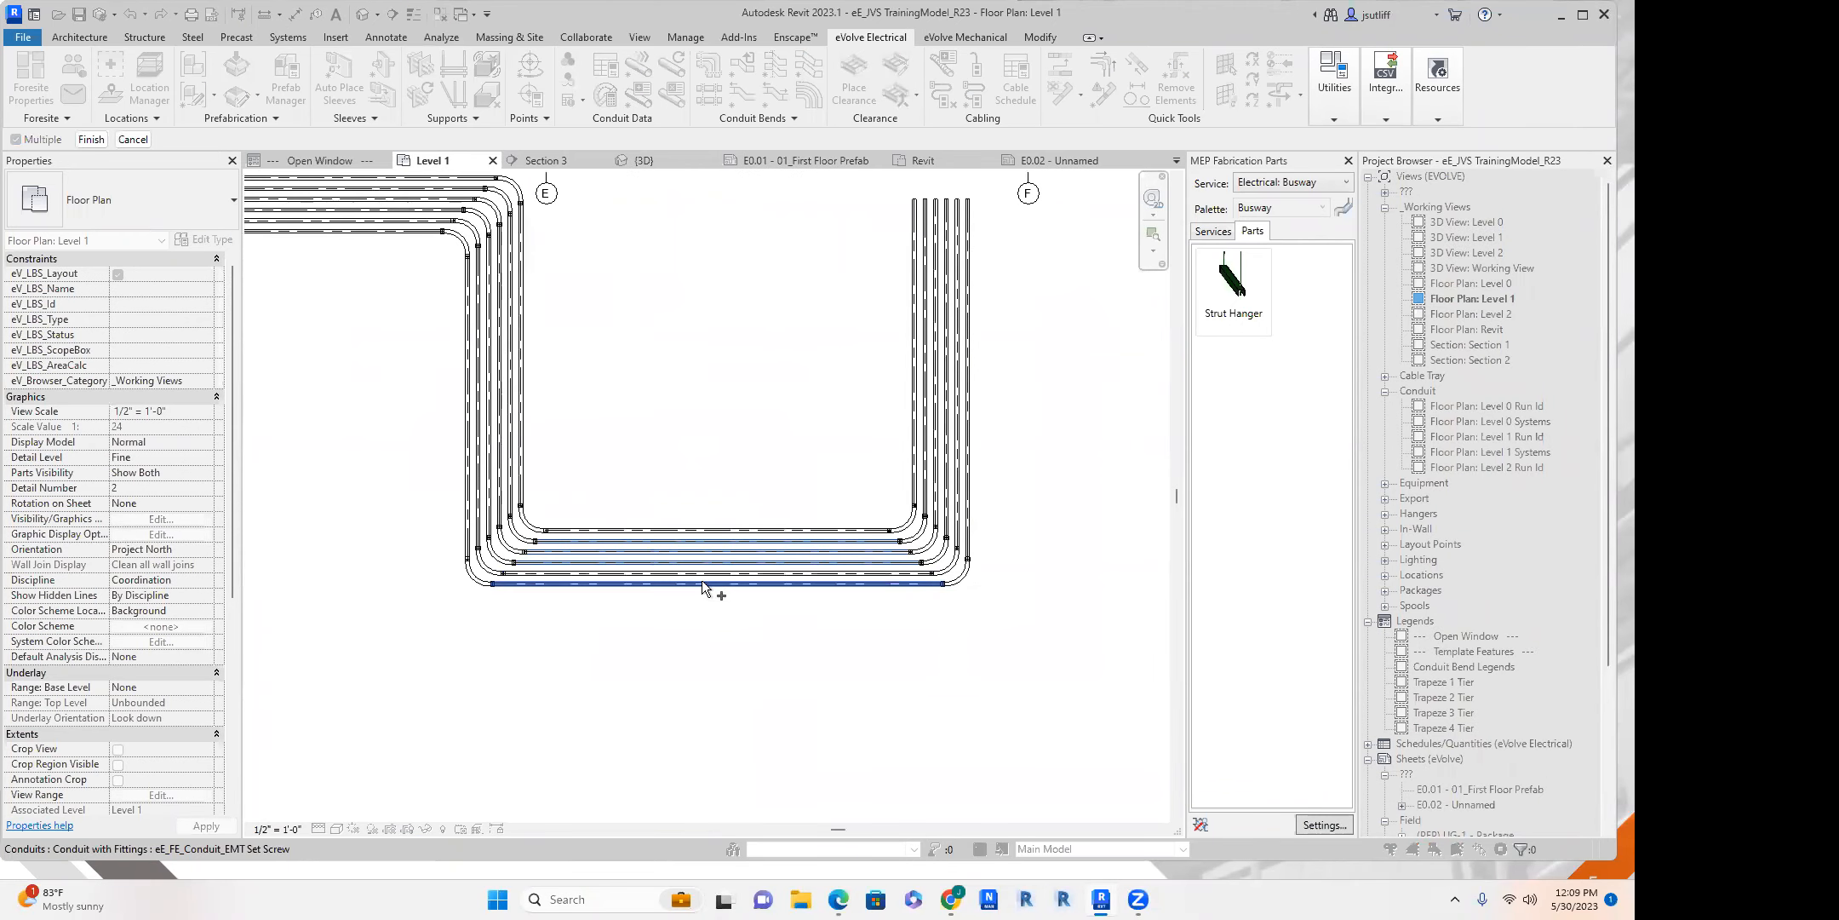
left_click(696, 582)
left_click(696, 583)
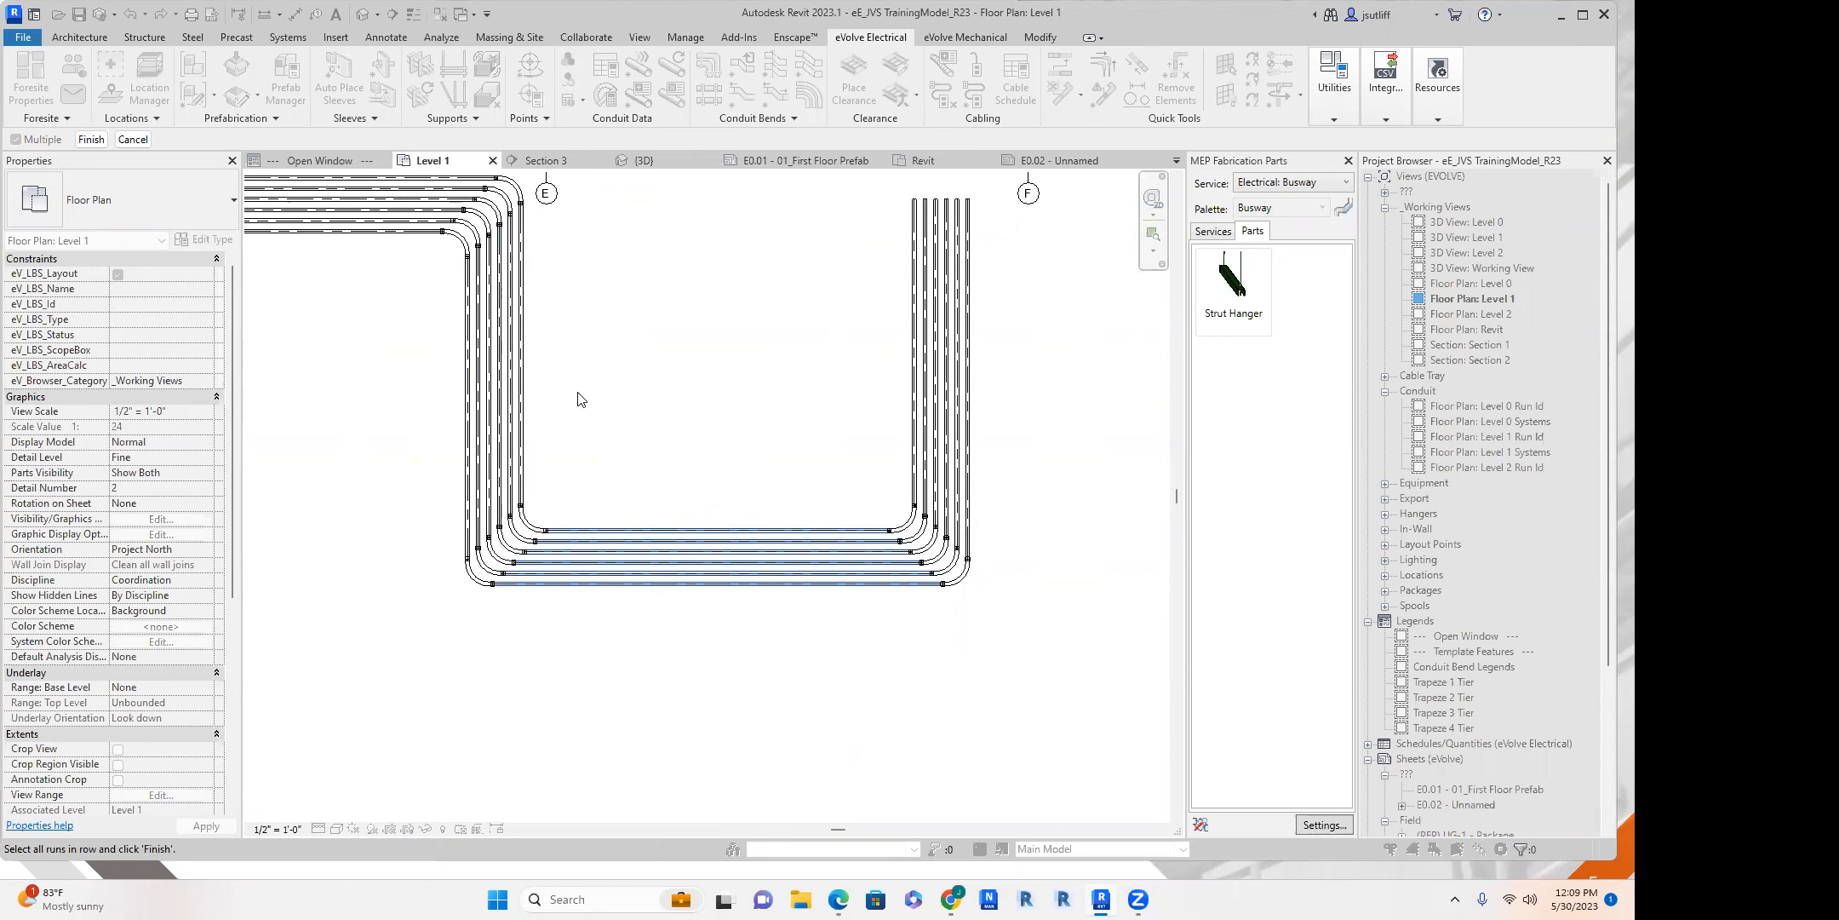
left_click(91, 140)
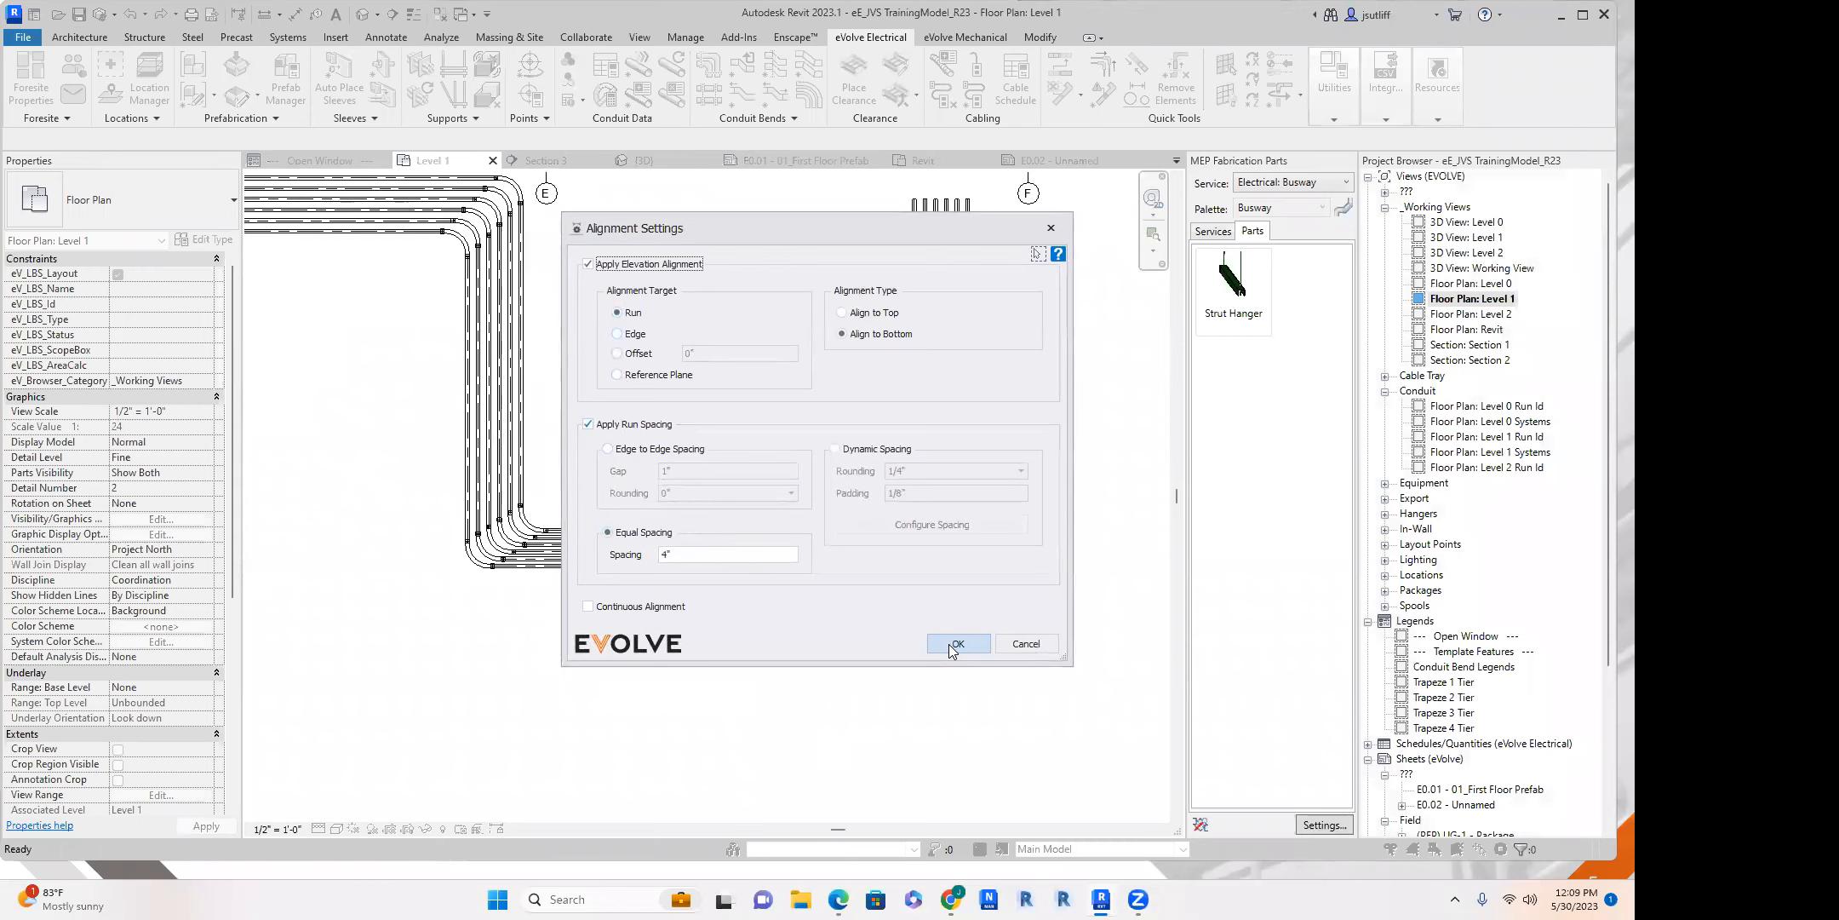
Confirm the alignment settings and dimension the spacing between the three uppermost horizontal conduits near the elbow below grid F.
left_click(950, 644)
scroll(801, 556, "up", 3)
middle_click_drag(888, 485, 577, 492)
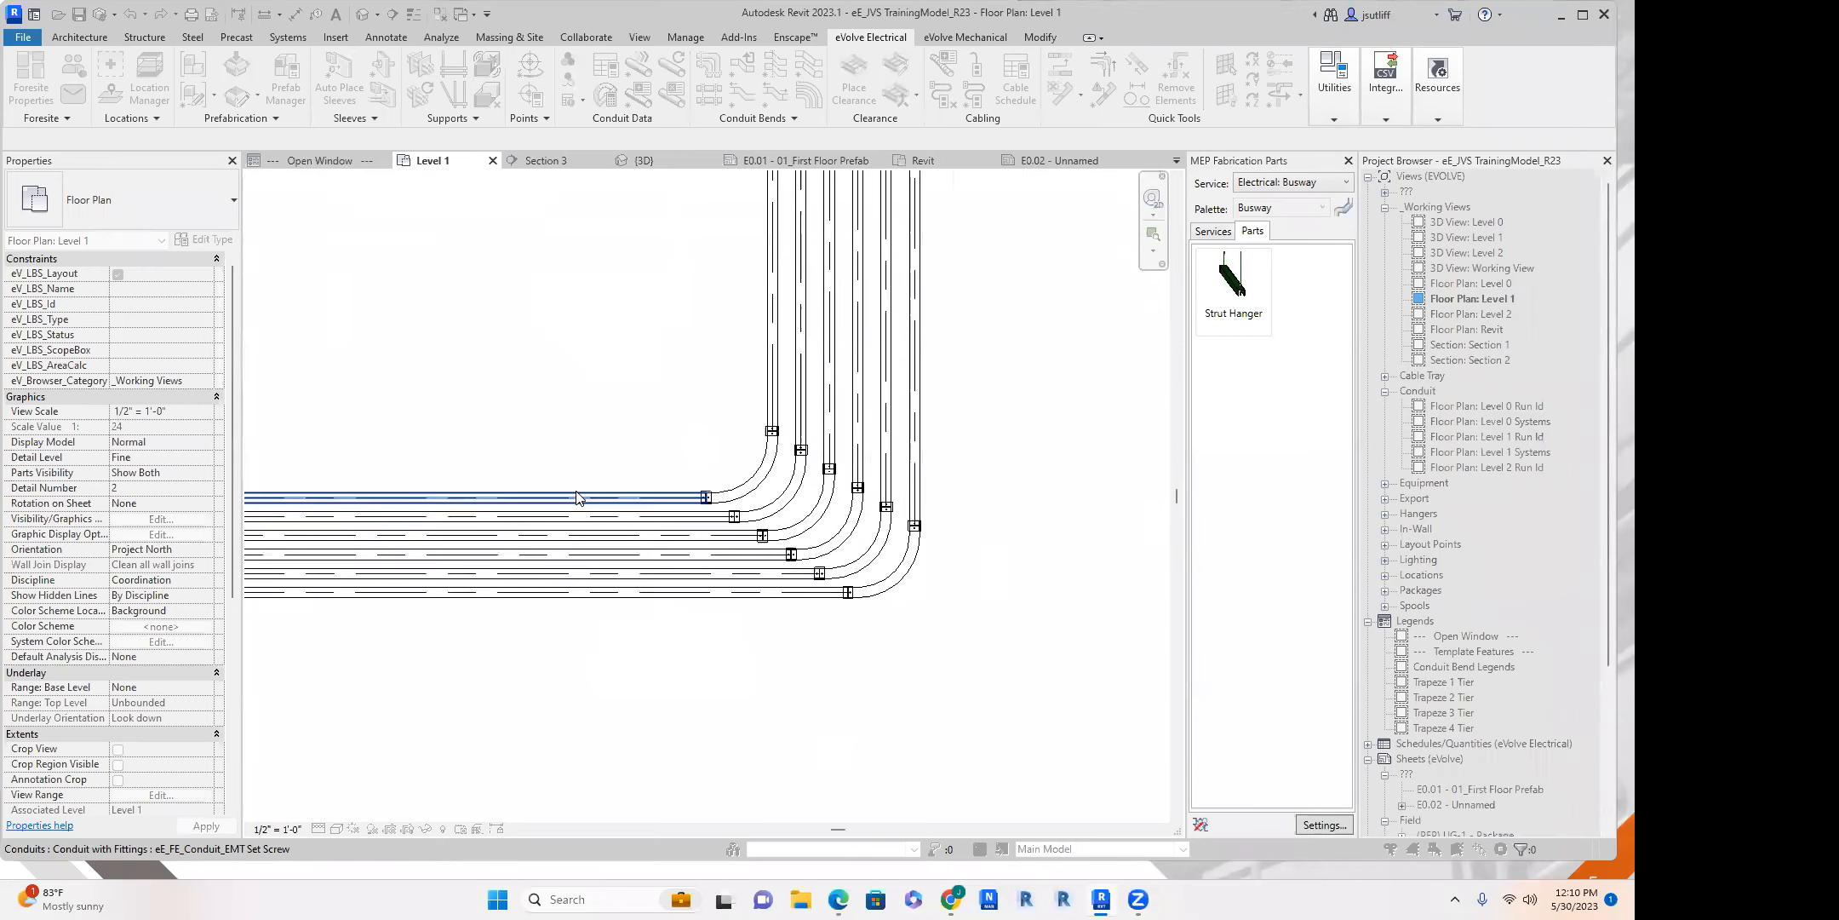
scroll(576, 498, "up", 2)
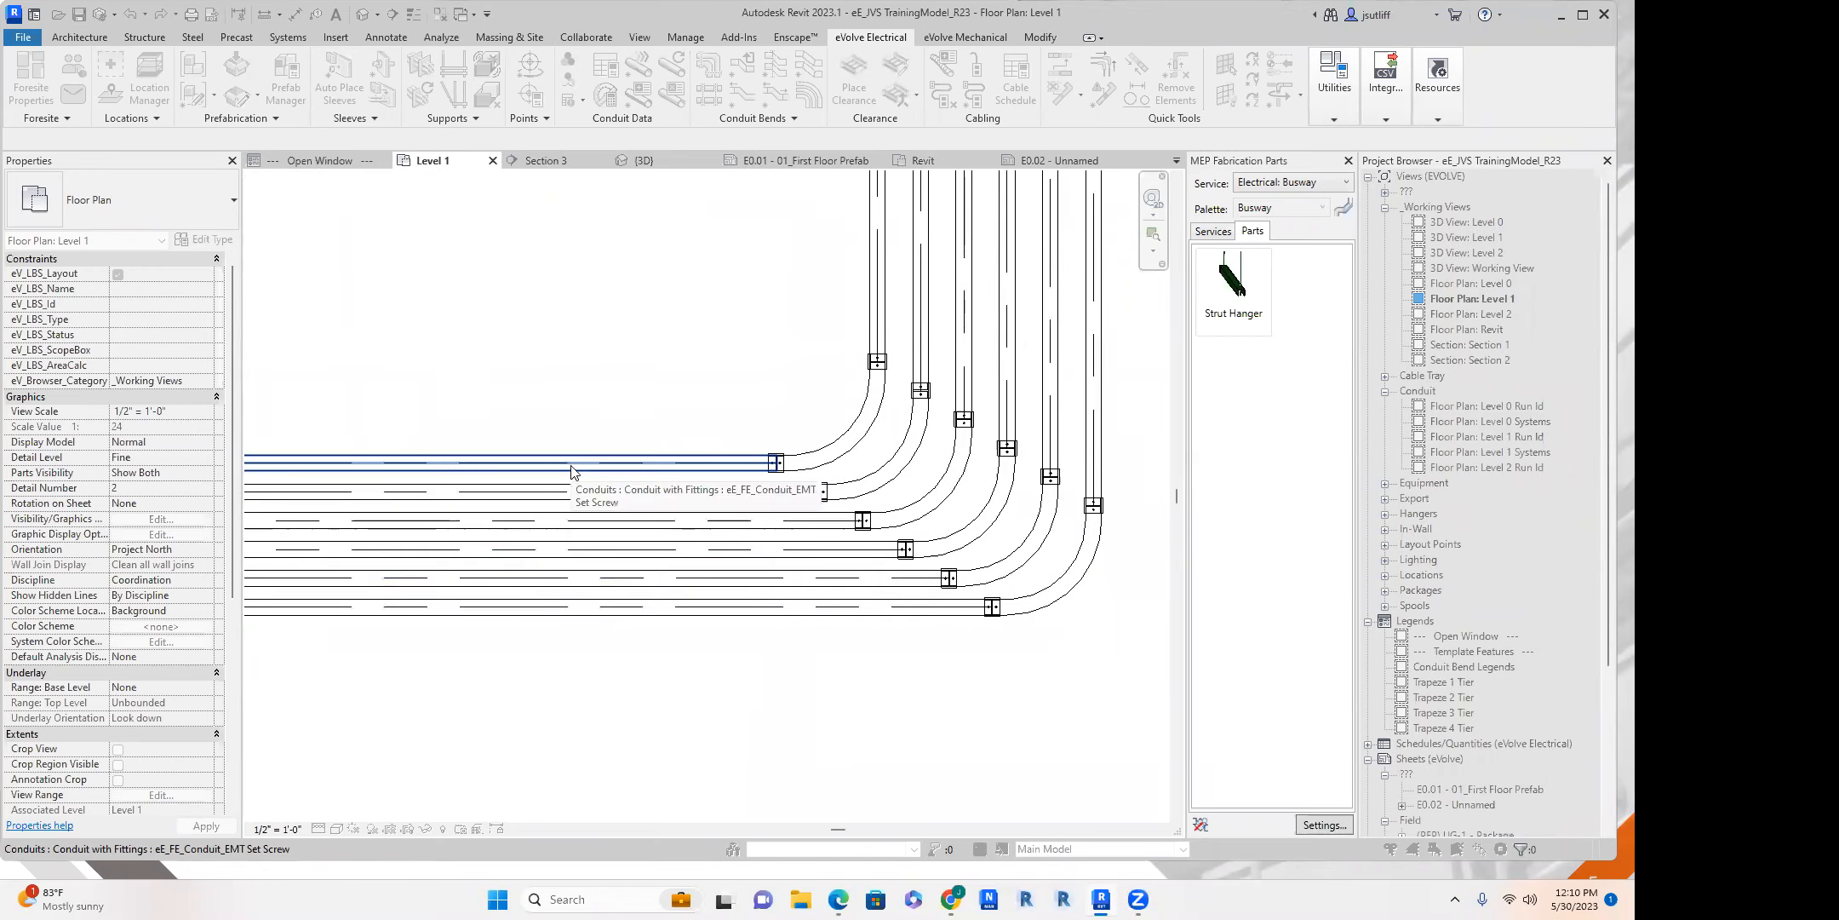
key("d")
key("i")
left_click(597, 489)
left_click(588, 511)
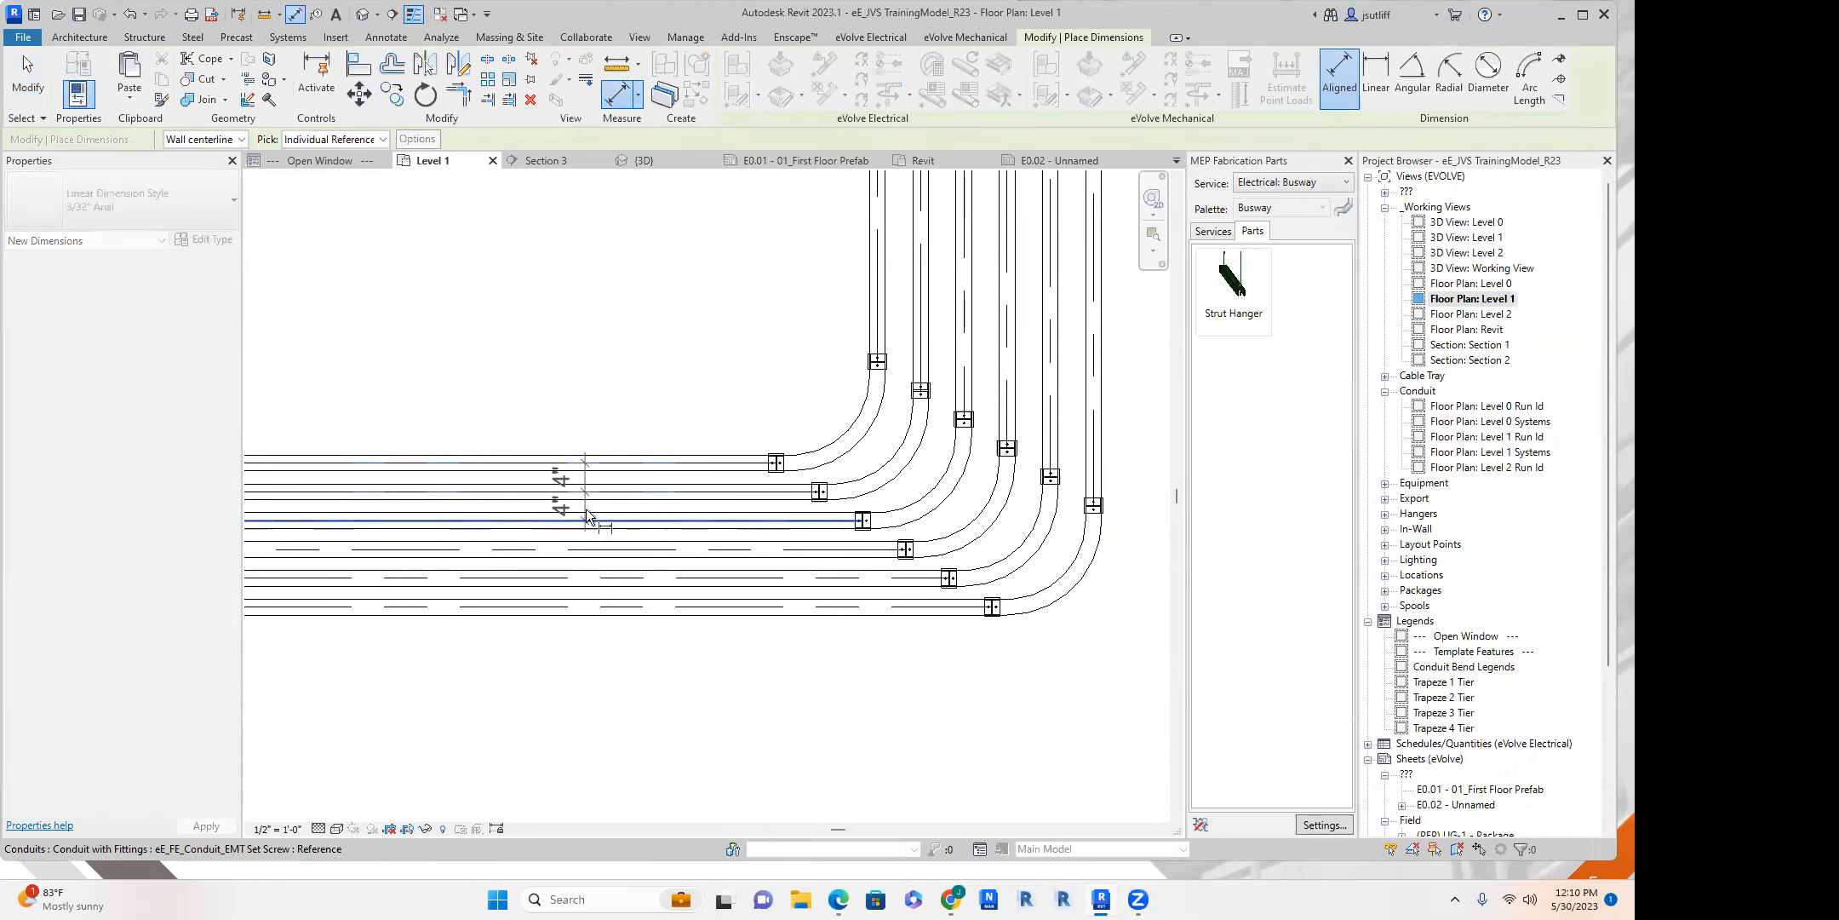
left_click(556, 401)
key("Escape")
key("Escape")
Move the innermost vertical conduit near grid F 0' 2" toward its neighbouring conduit.
scroll(592, 348, "down", 4)
middle_click_drag(594, 345, 721, 438)
scroll(805, 545, "up", 3)
left_click(718, 452)
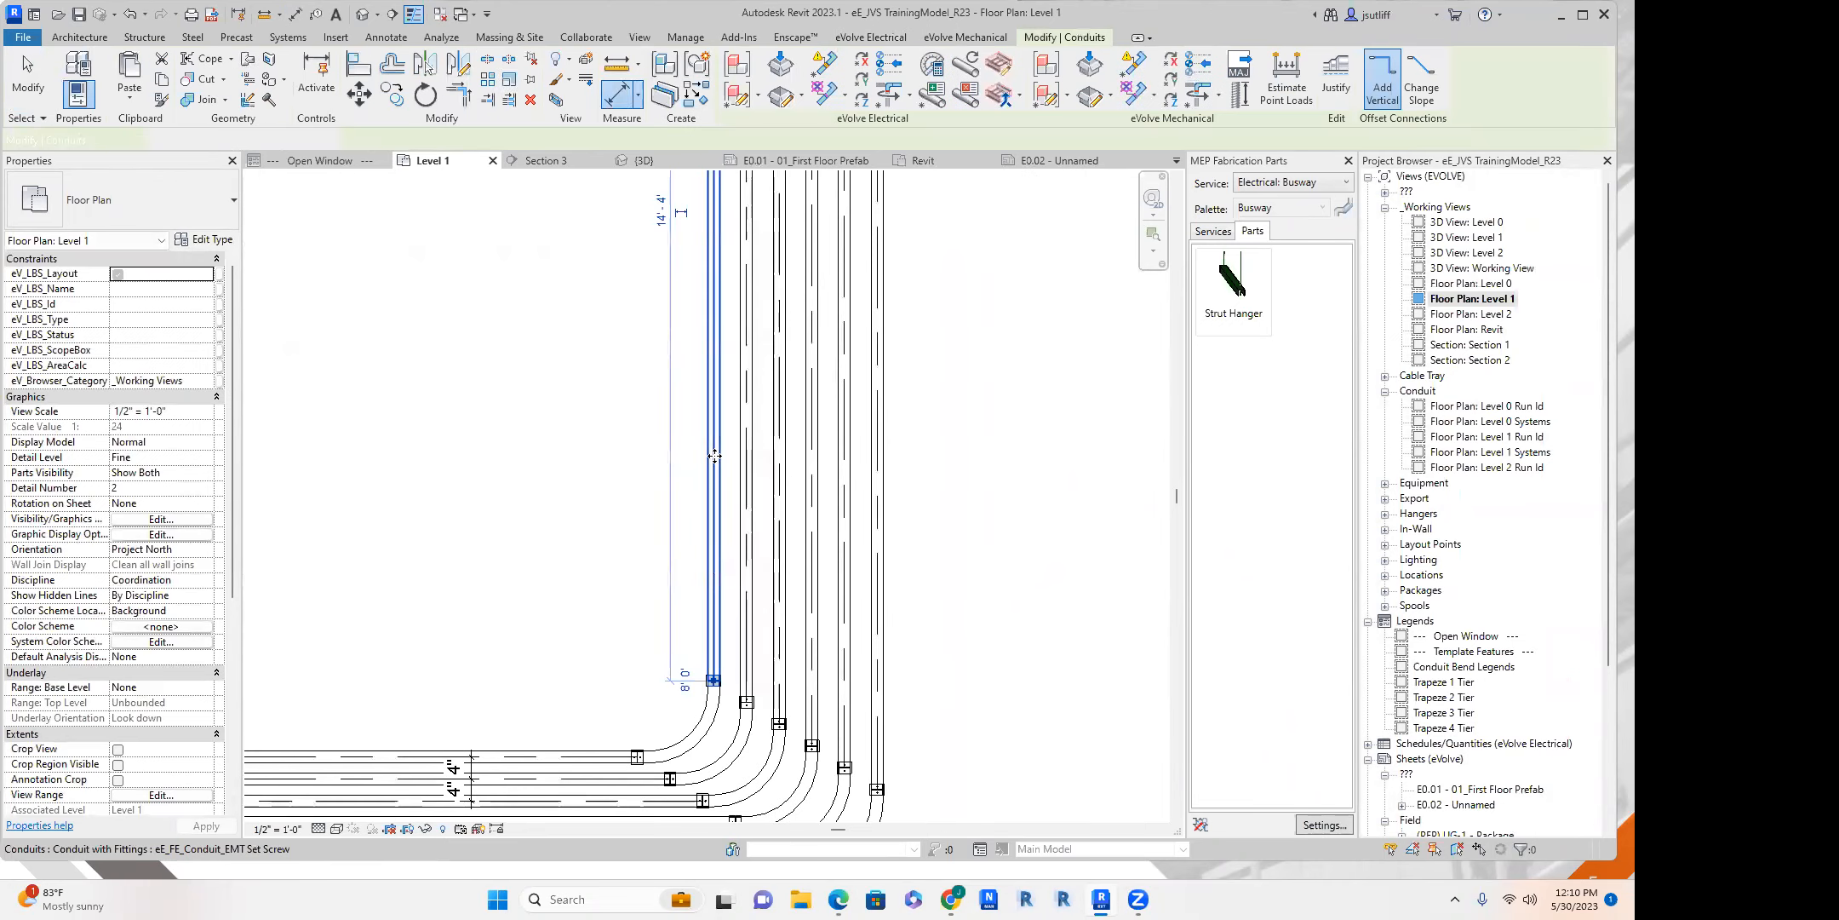
scroll(714, 454, "up", 2)
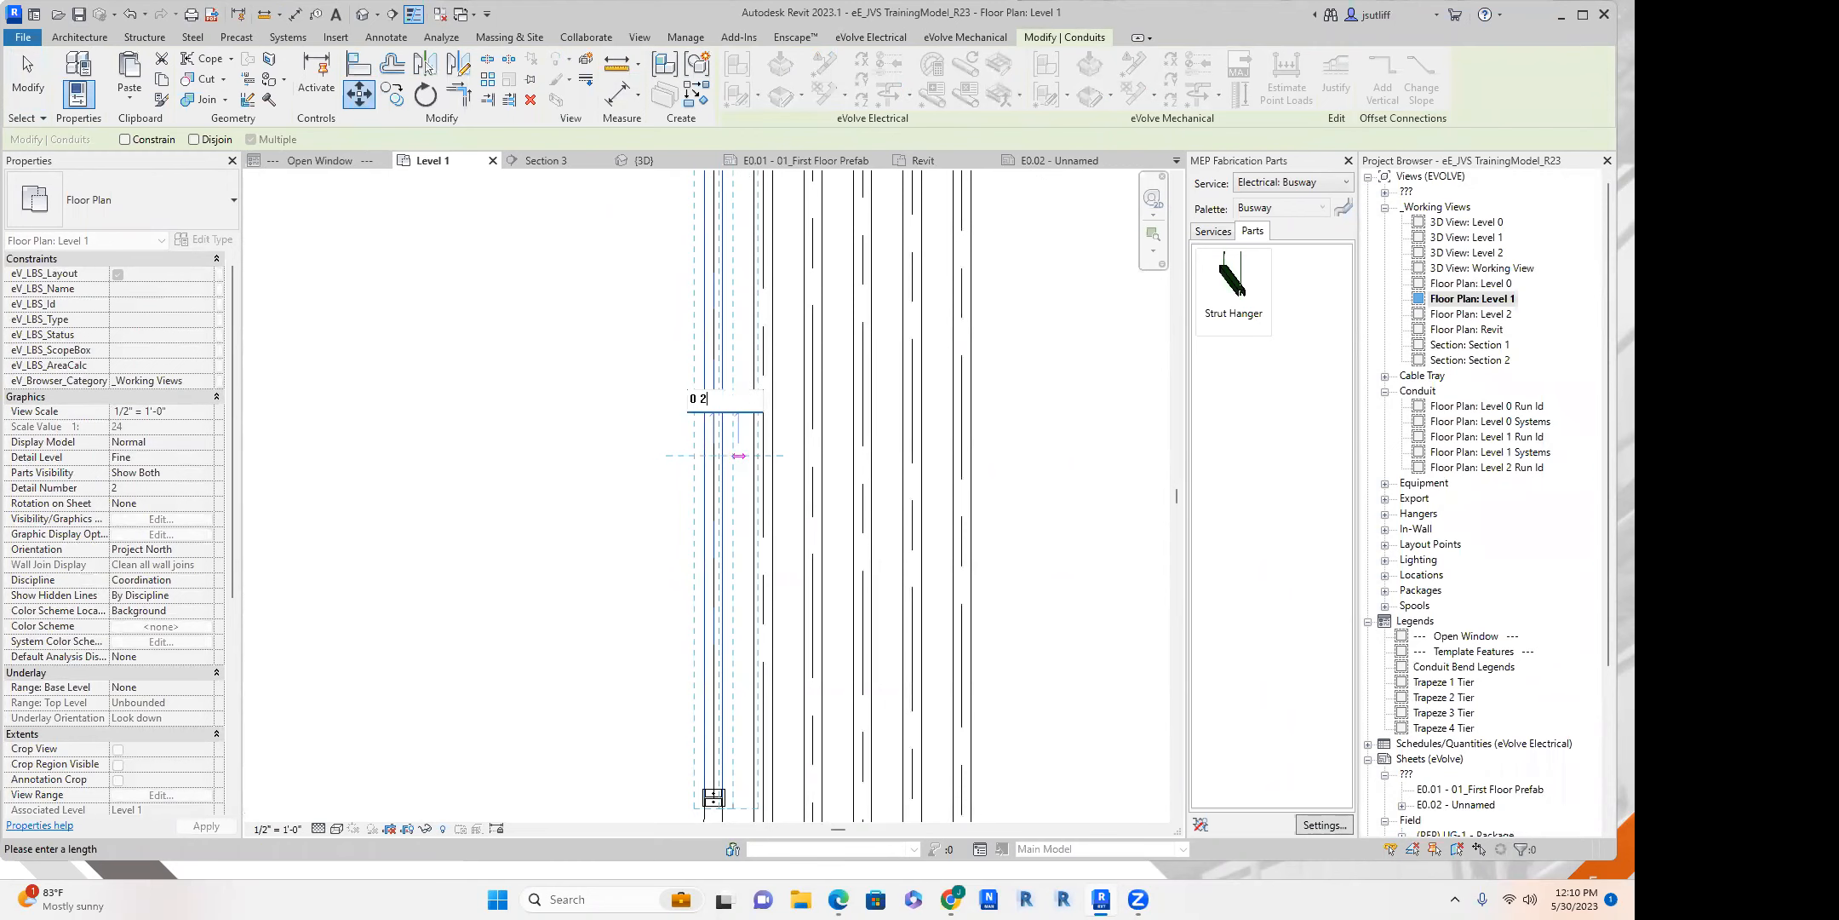
key("Return")
left_click_drag(737, 425, 780, 406)
key("ctrl+z")
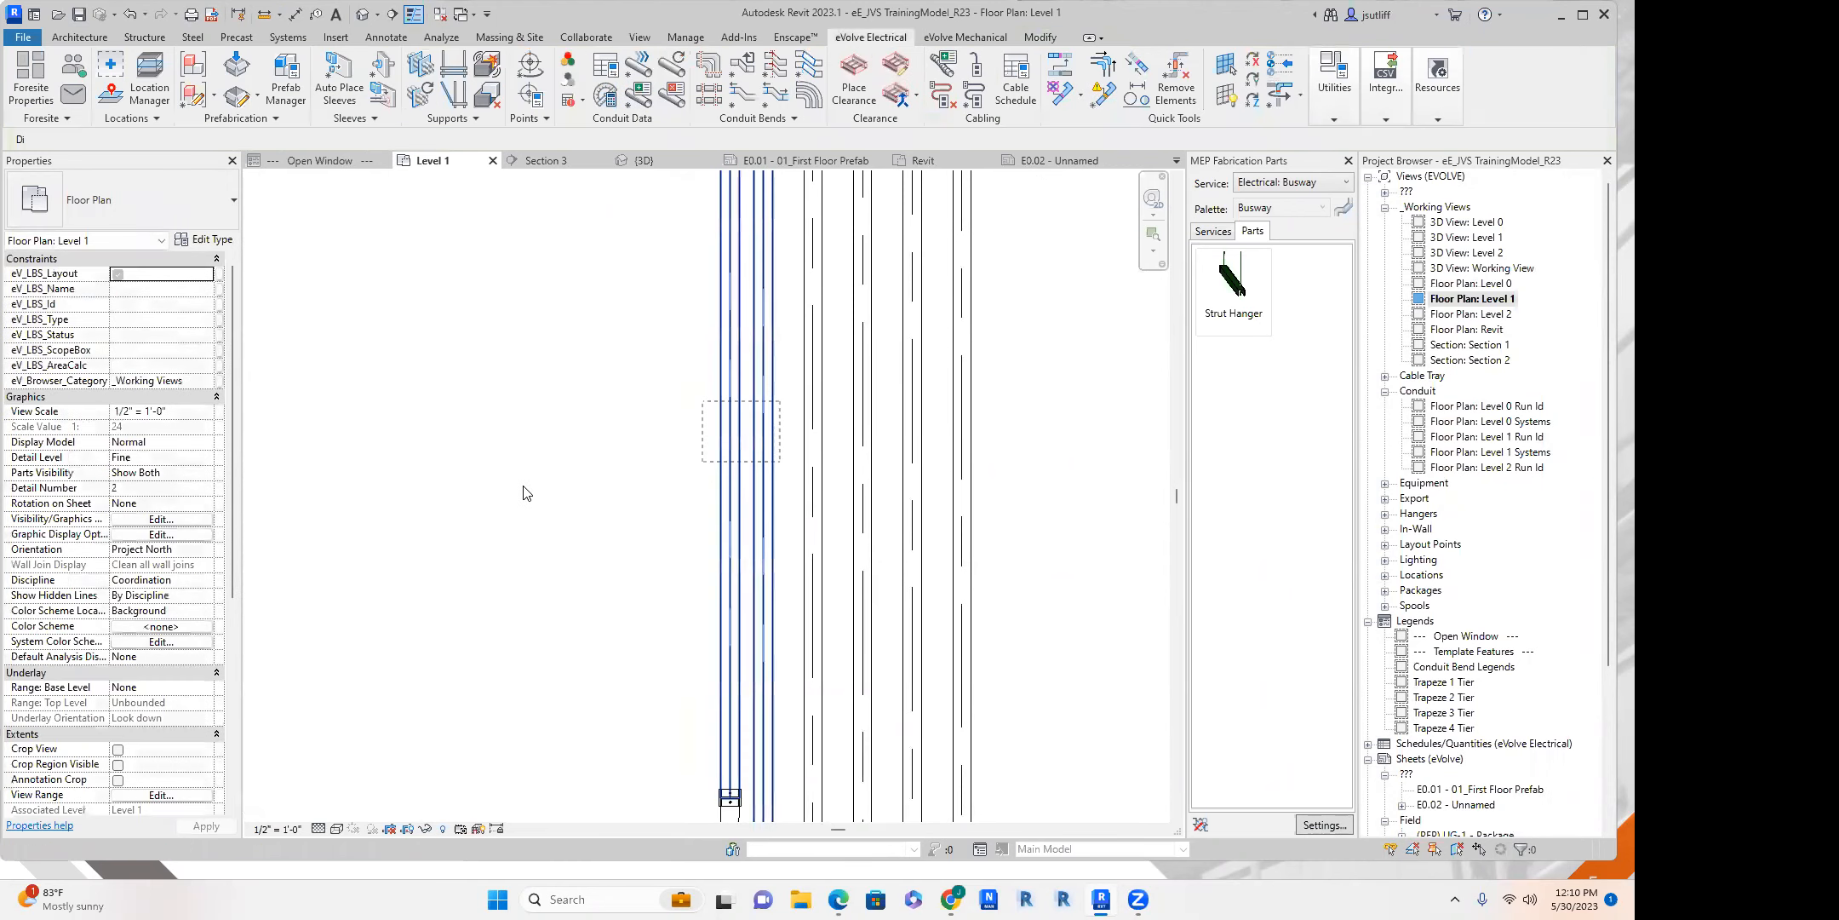
Examine the spacing of the rack's vertical and horizontal sections between grids E and F.
scroll(525, 491, "down", 3)
left_click(500, 472)
middle_click_drag(501, 472, 638, 476)
scroll(552, 427, "down", 3)
middle_click_drag(465, 429, 707, 474)
scroll(708, 474, "up", 2)
scroll(755, 484, "up", 1)
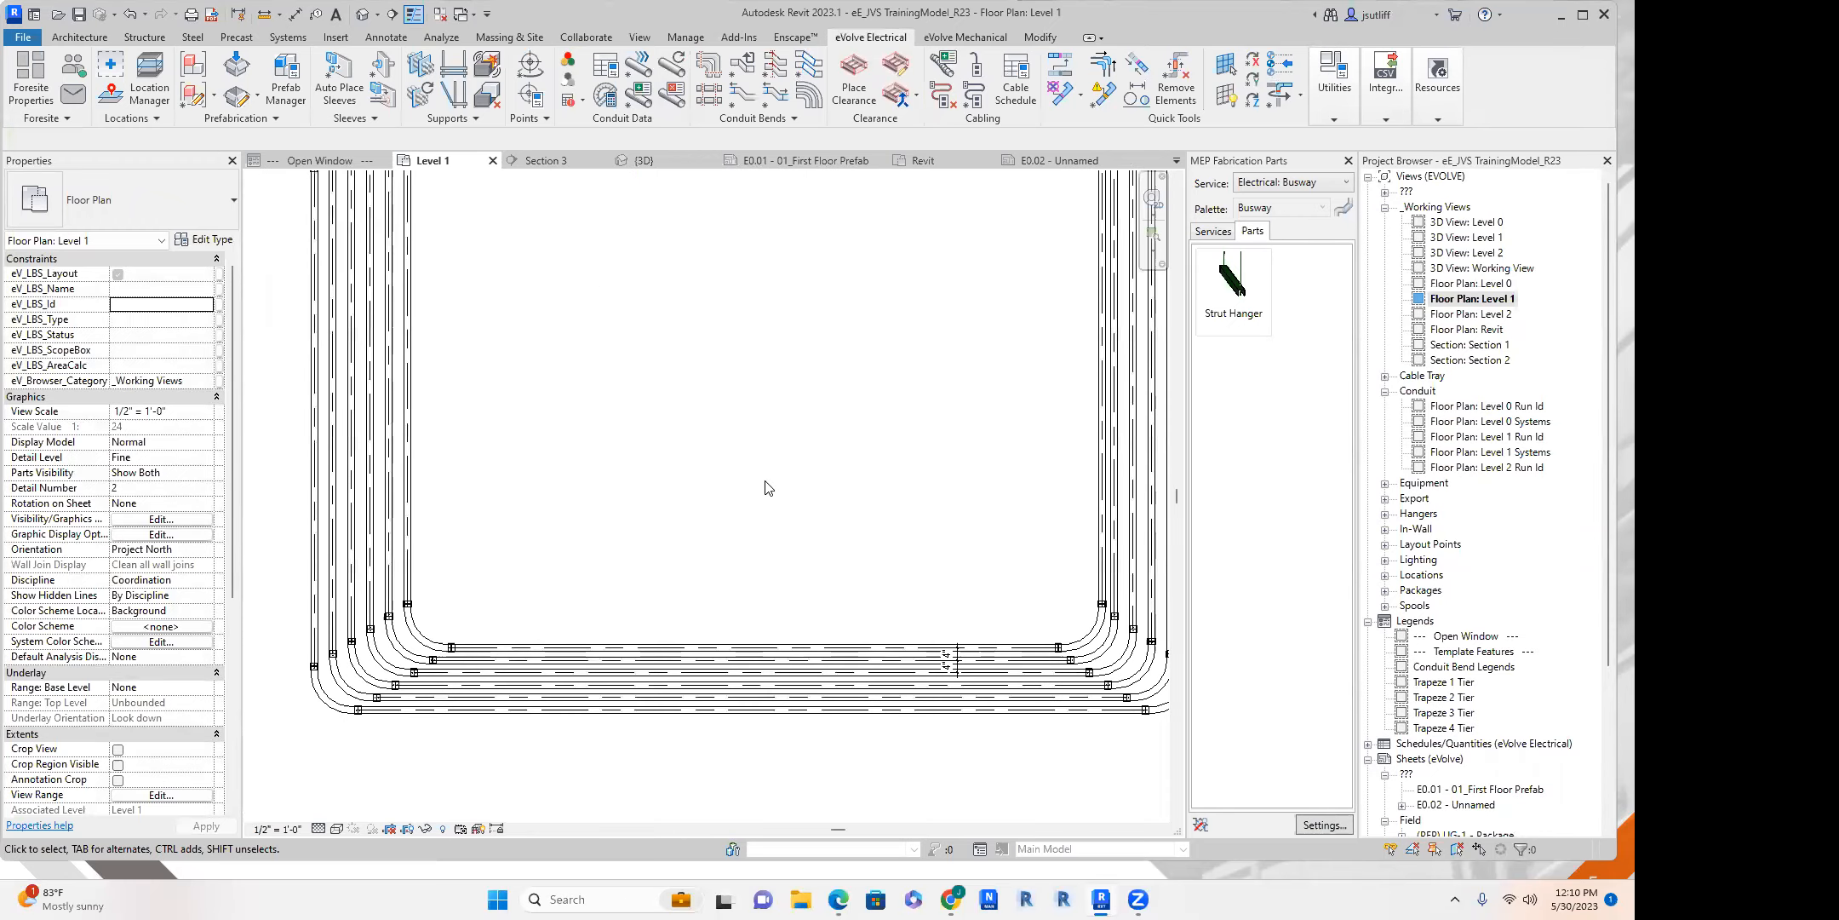
scroll(684, 545, "down", 1)
middle_click_drag(710, 442, 706, 443)
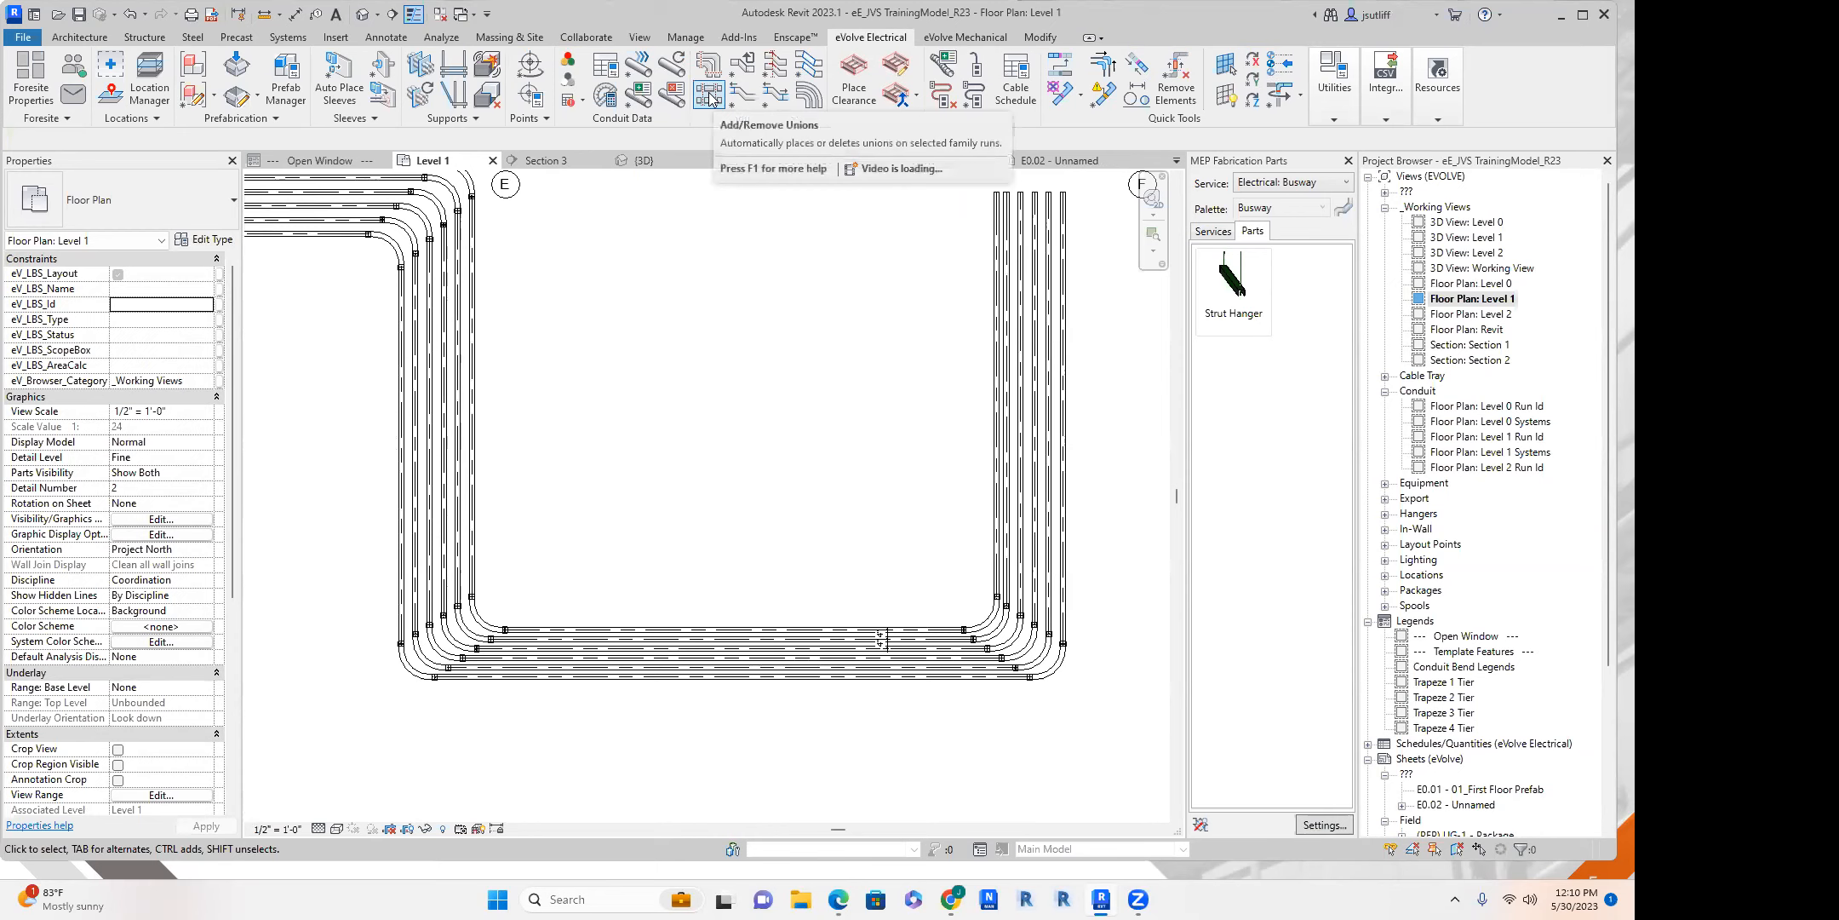
Place unions along the entire path of all six conduits with 10' - 0" spacing and 1' - 0" minimum length.
scroll(722, 545, "down", 3)
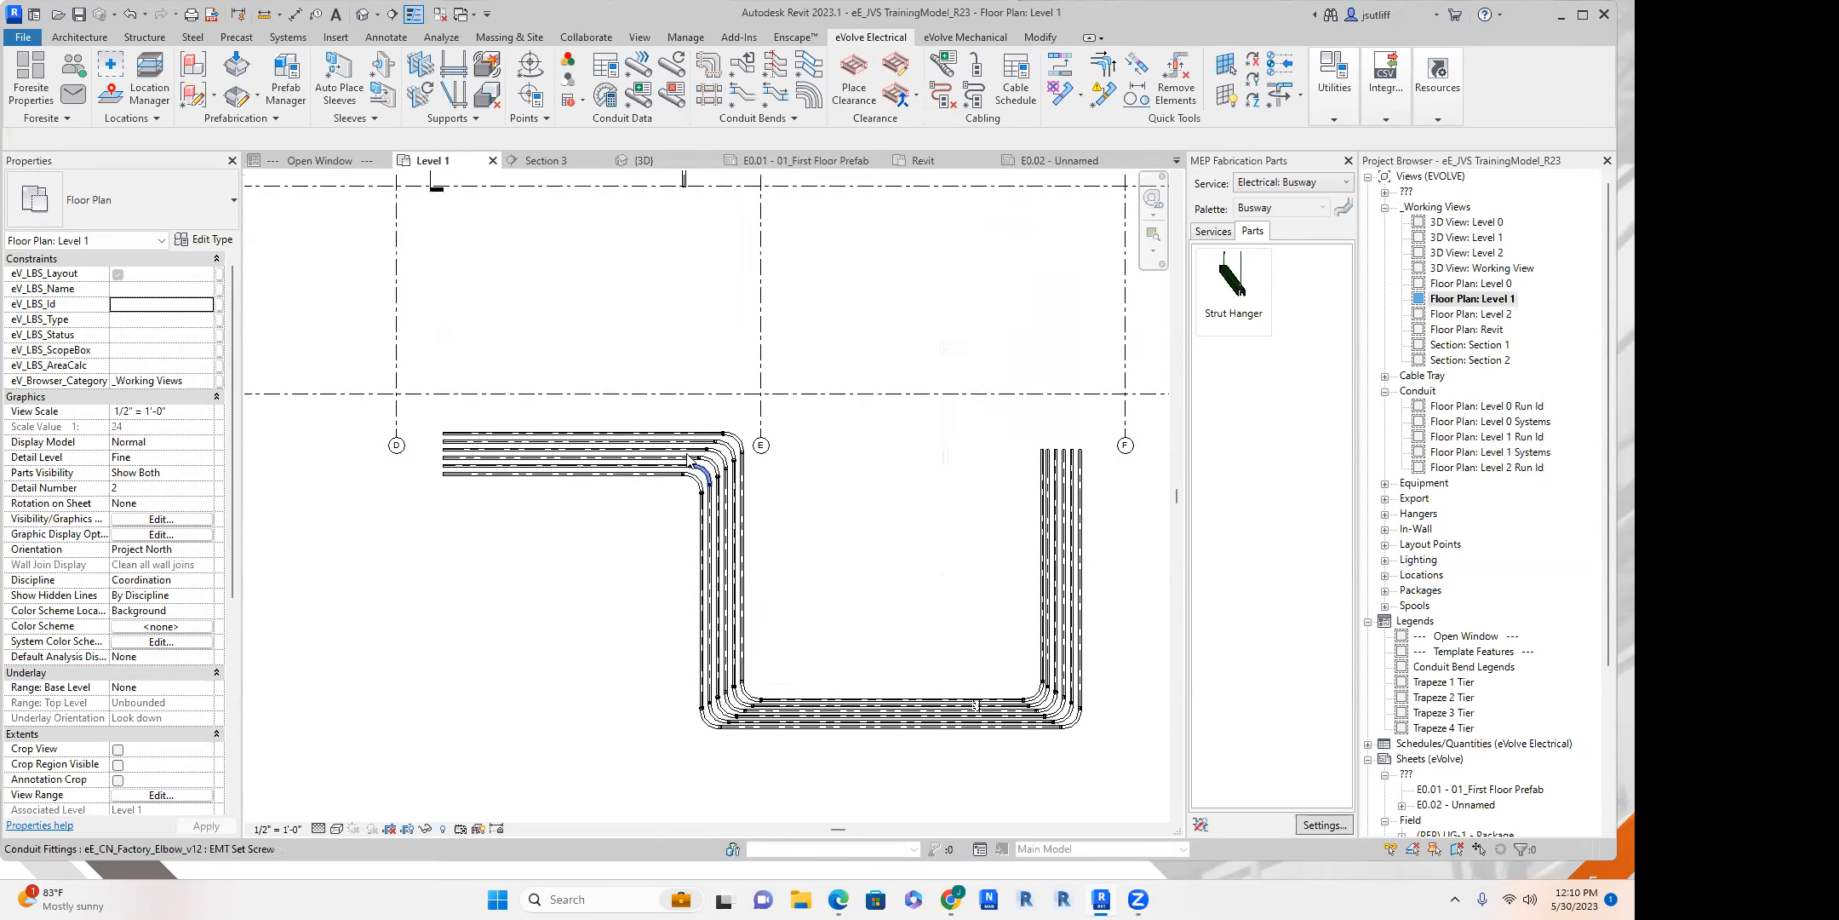
scroll(694, 478, "up", 3)
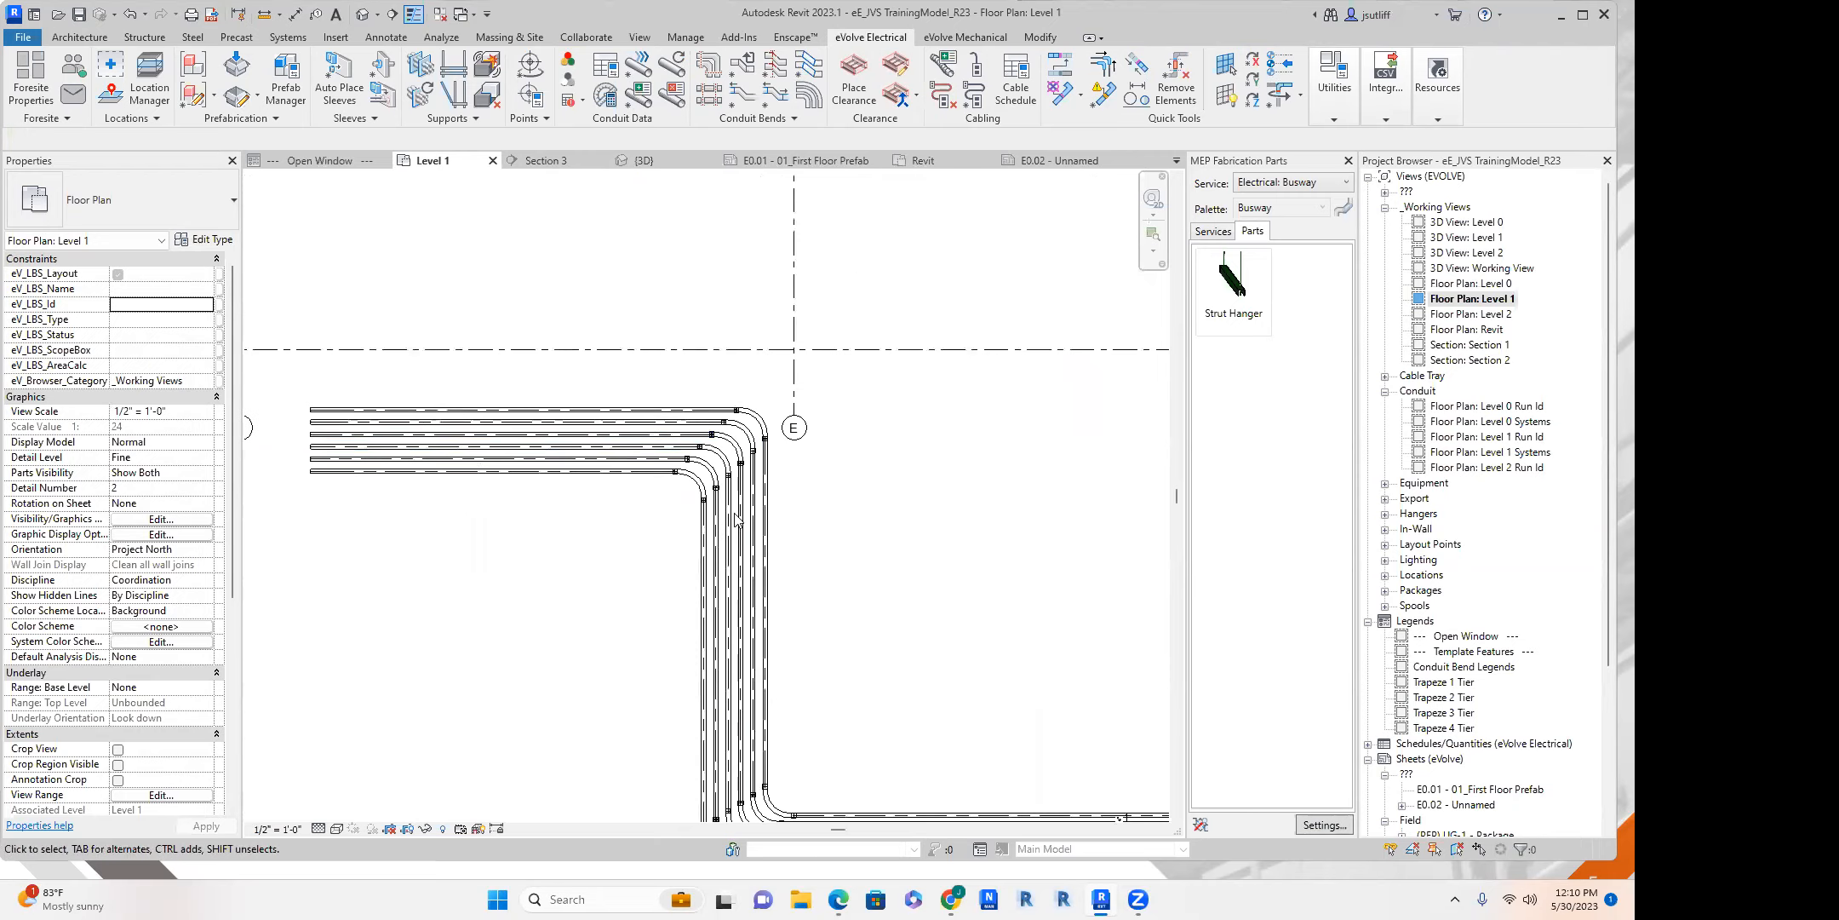
left_click(709, 96)
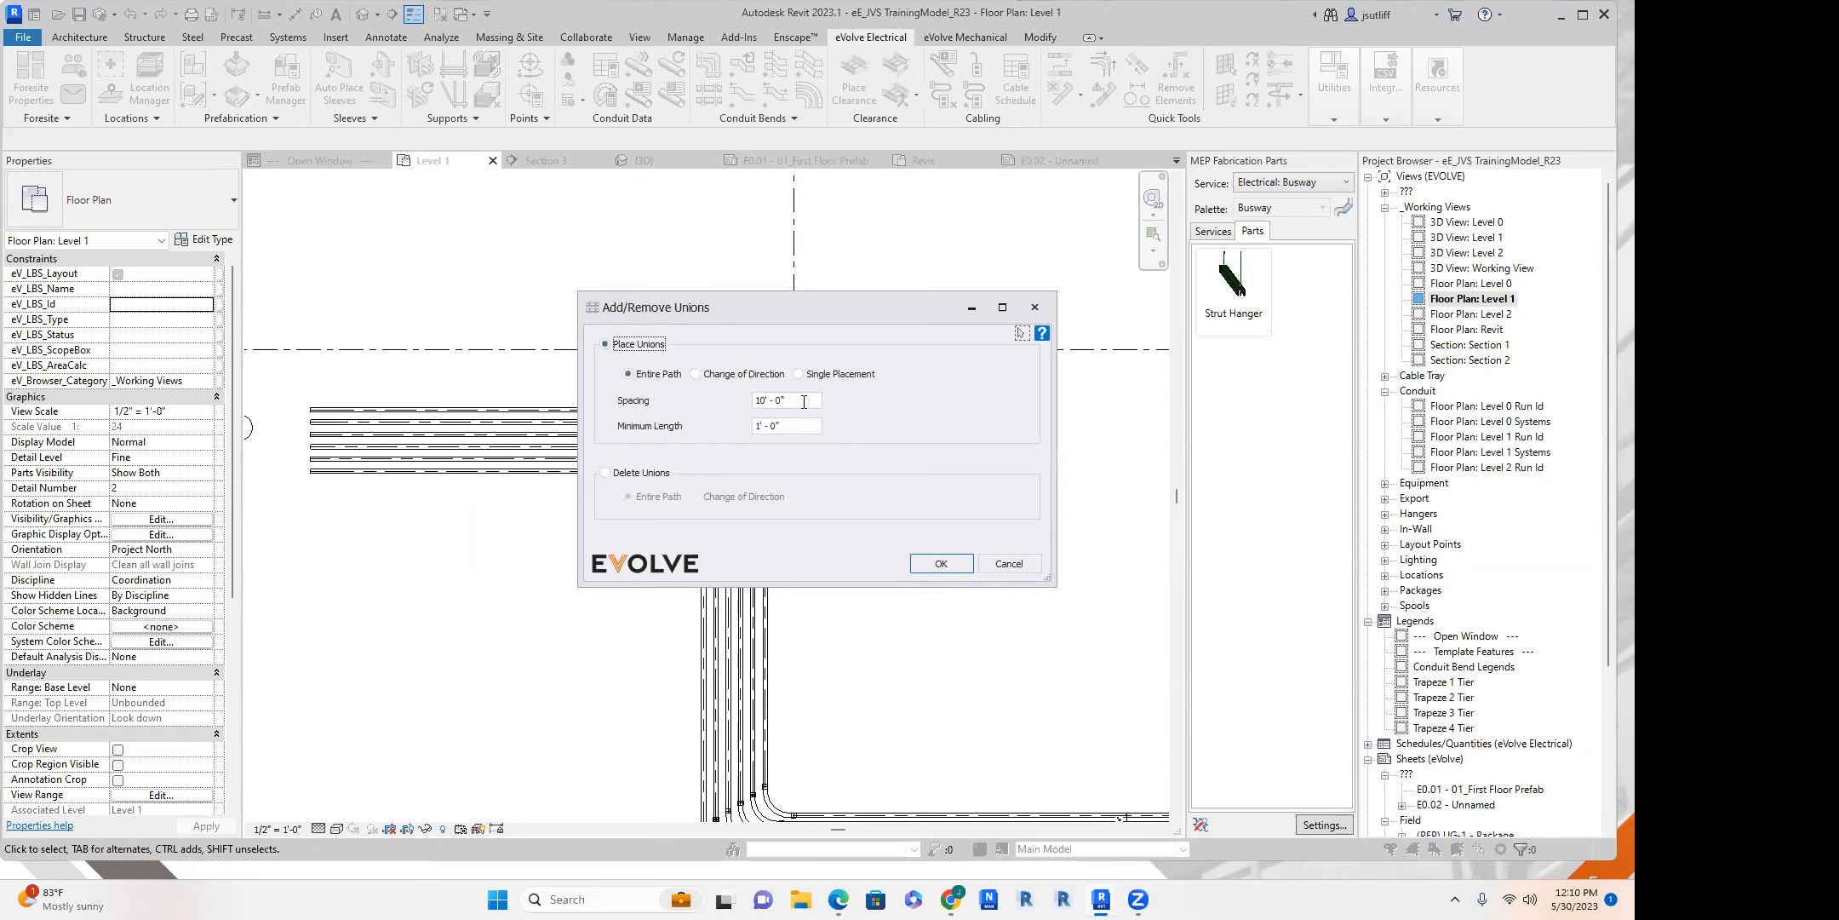
left_click(940, 564)
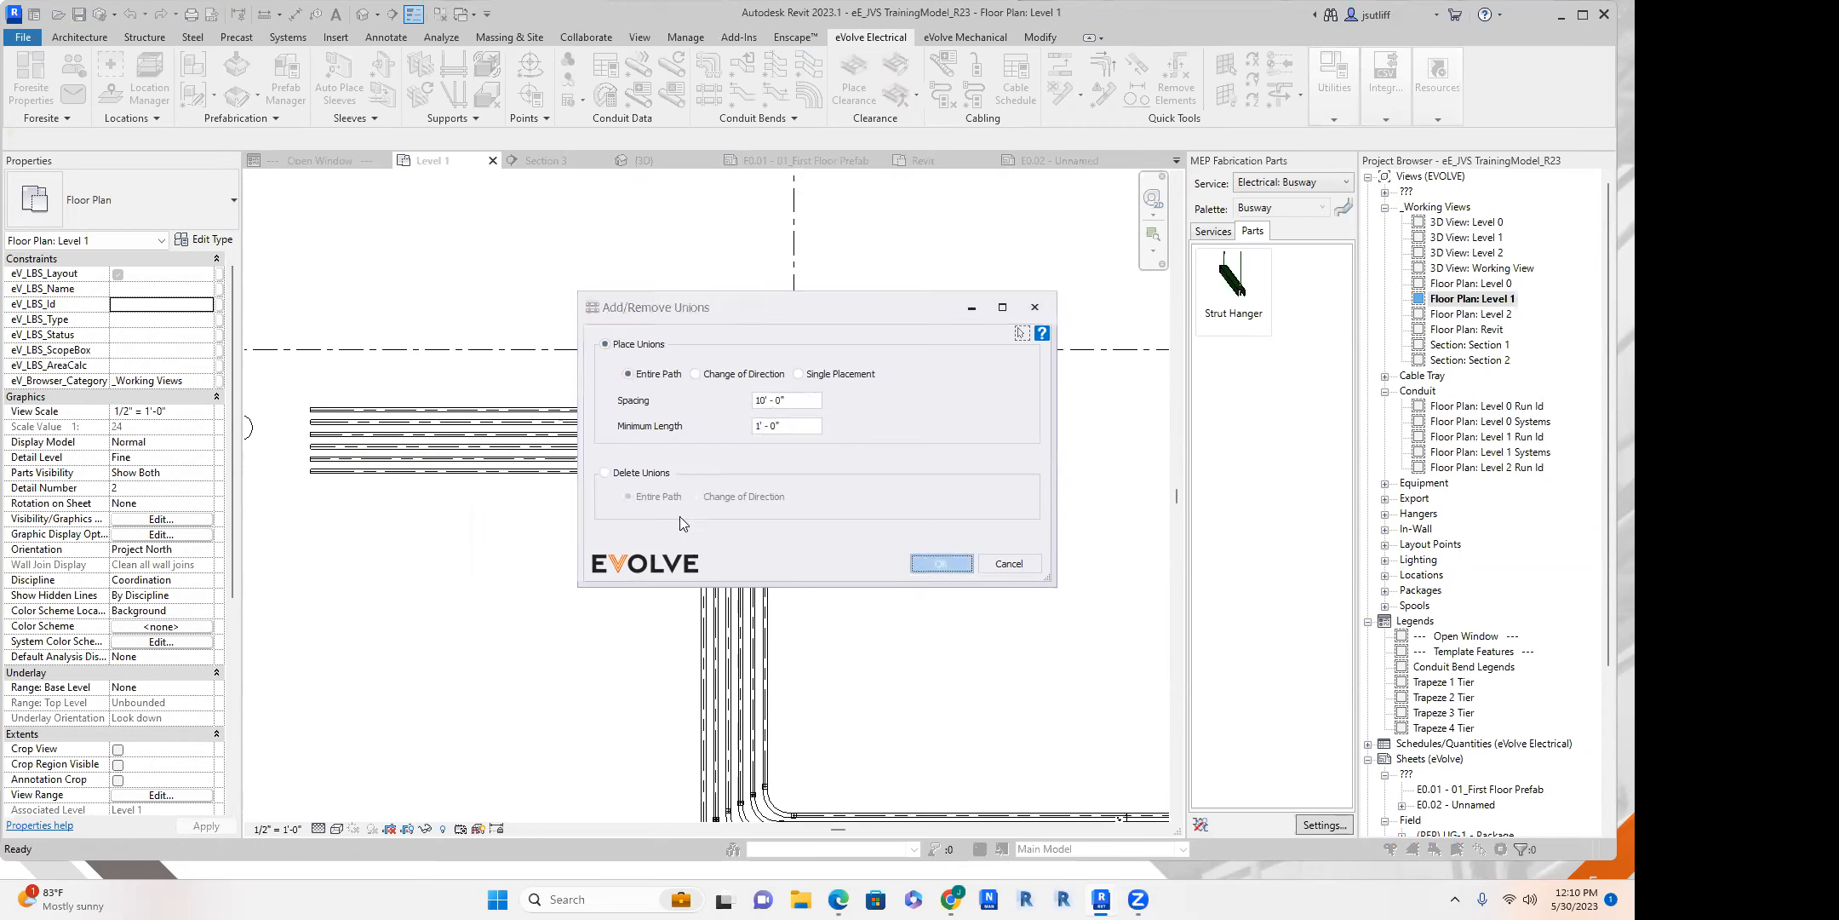
left_click_drag(537, 386, 356, 561)
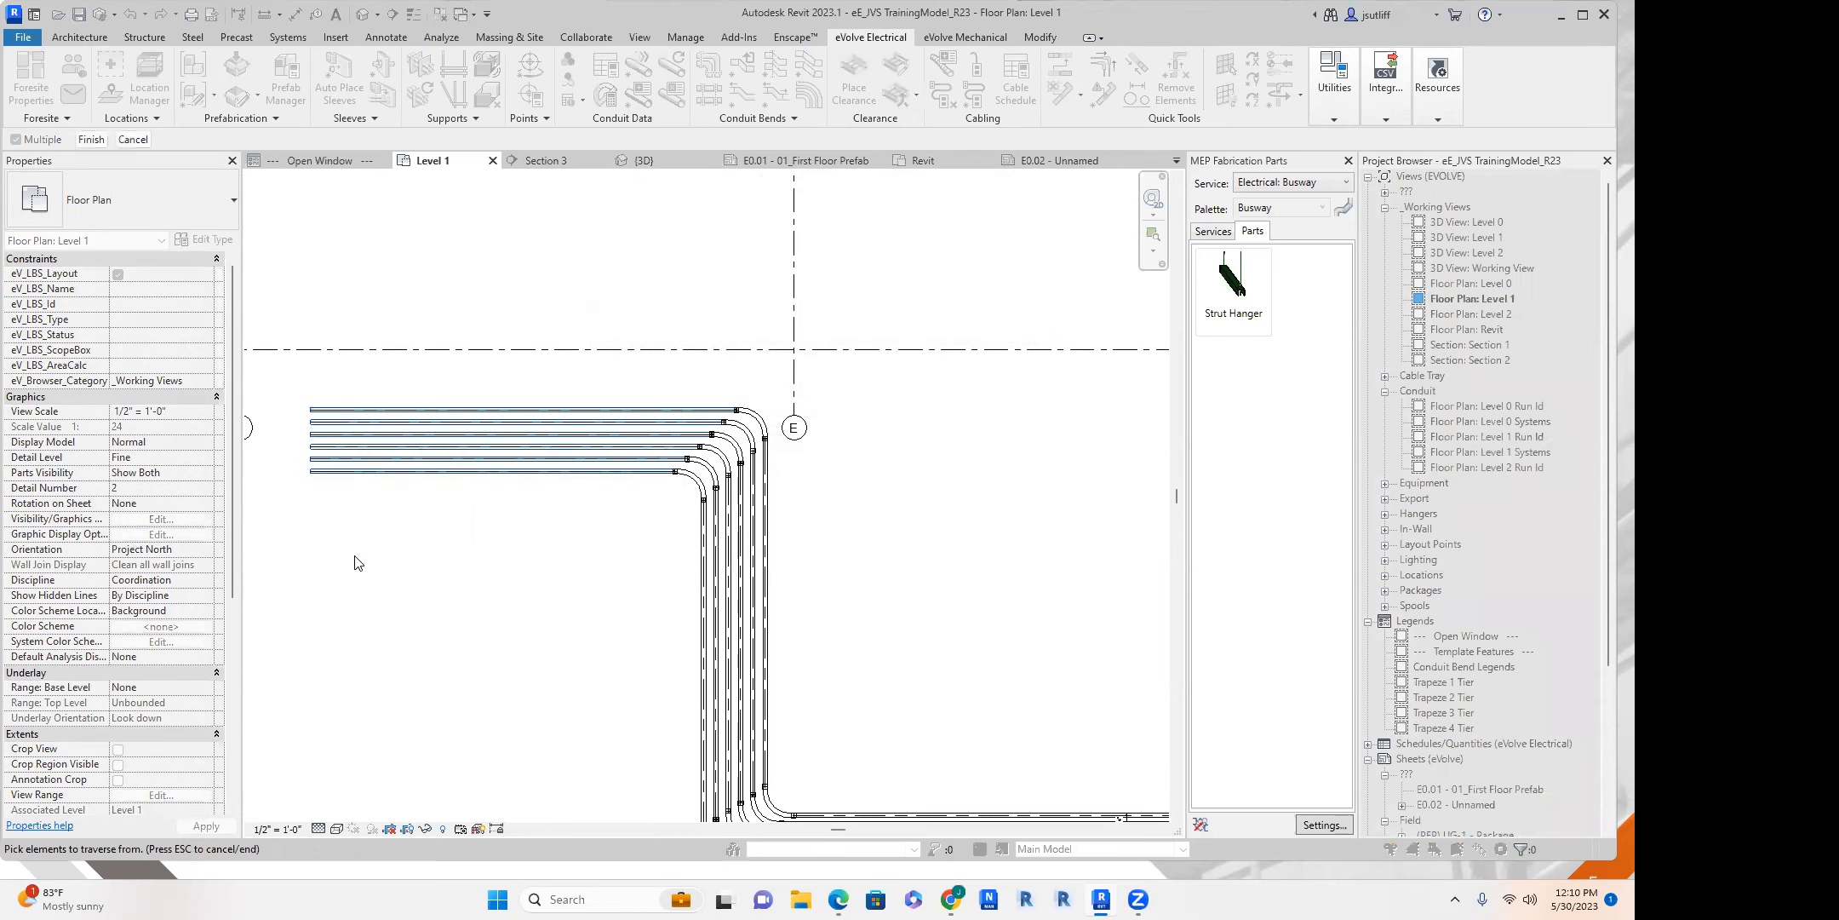
scroll(537, 622, "down", 3)
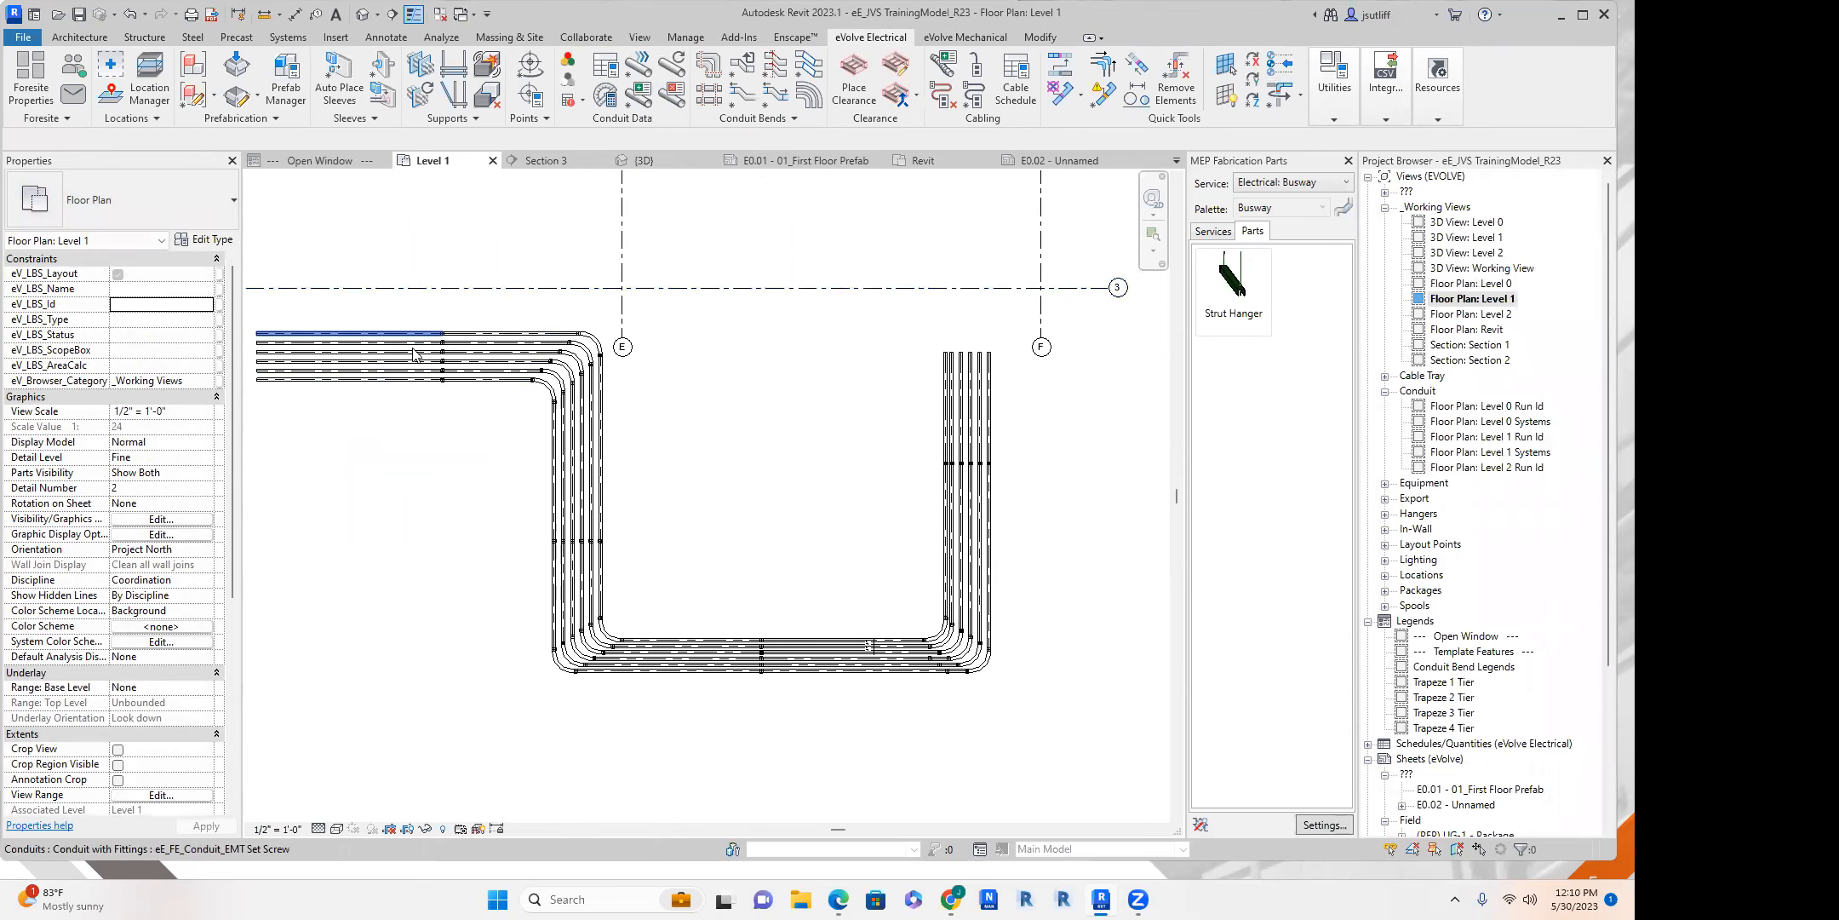
Inspect the unions placed along the rack from the upper run through both vertical sections.
scroll(413, 352, "up", 2)
scroll(632, 576, "down", 2)
middle_click_drag(661, 493, 882, 184)
scroll(723, 511, "down", 1)
scroll(746, 511, "up", 1)
middle_click_drag(903, 469, 542, 647)
scroll(542, 647, "down", 2)
Move the six vertical conduit segments below the unions near grid F about 9' - 6" outward, away from grid E.
left_click_drag(809, 523, 606, 477)
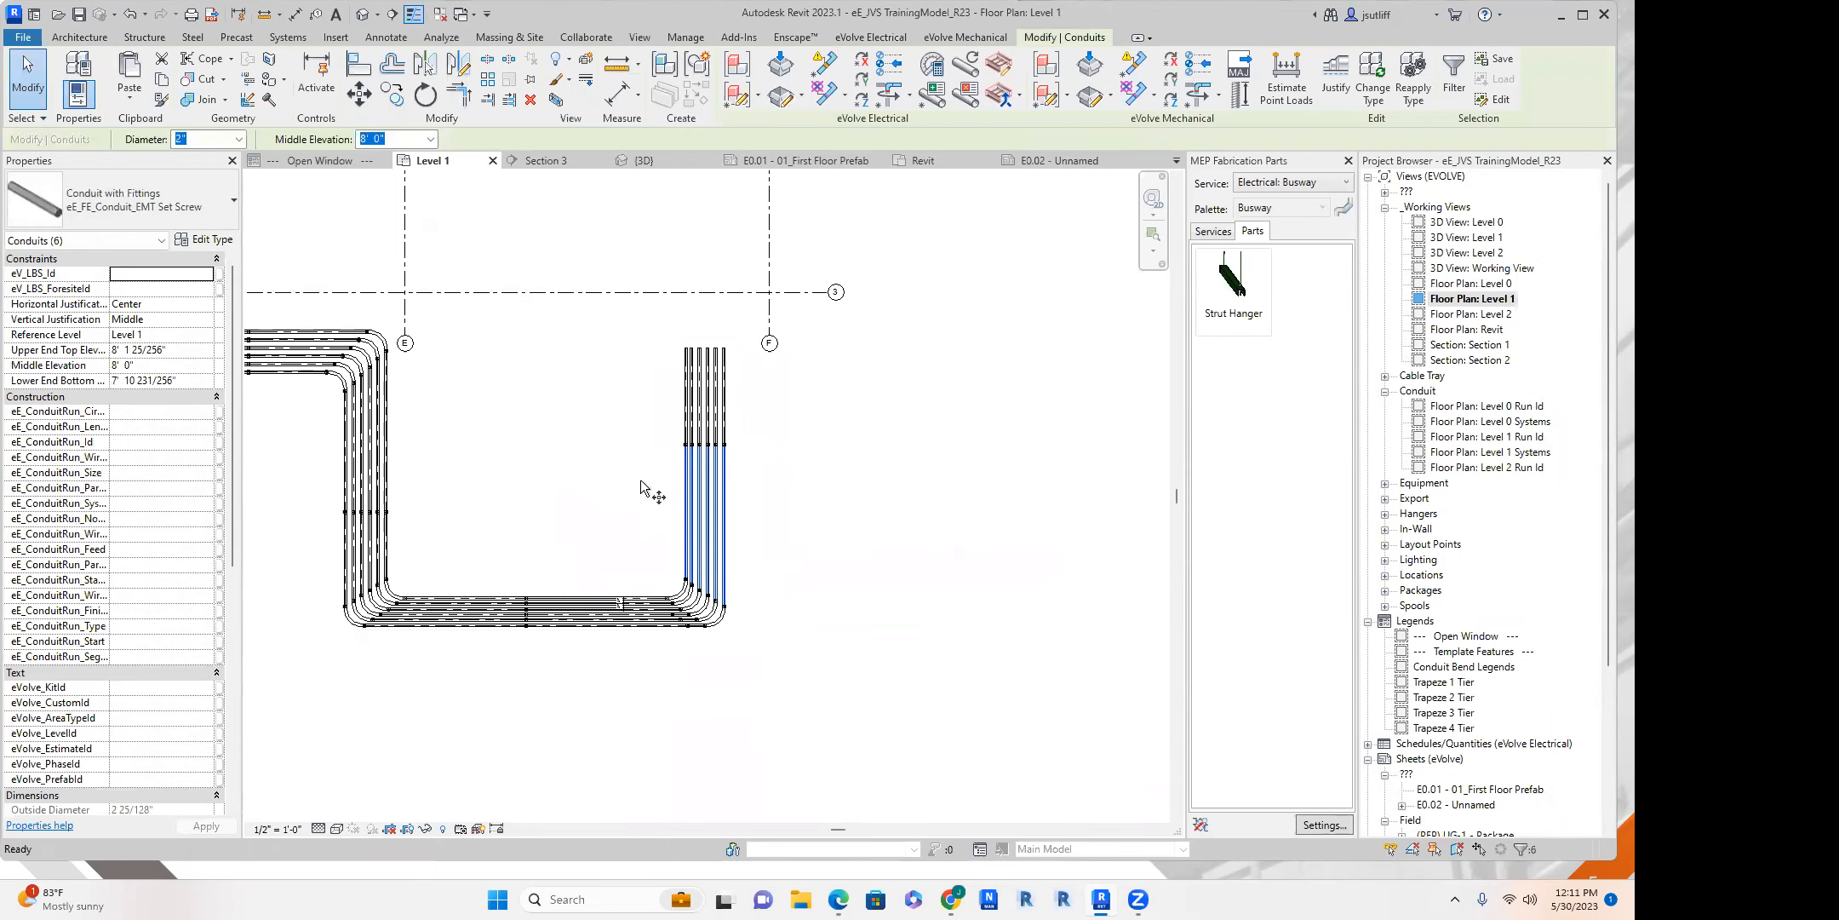
key("m")
key("v")
left_click(769, 500)
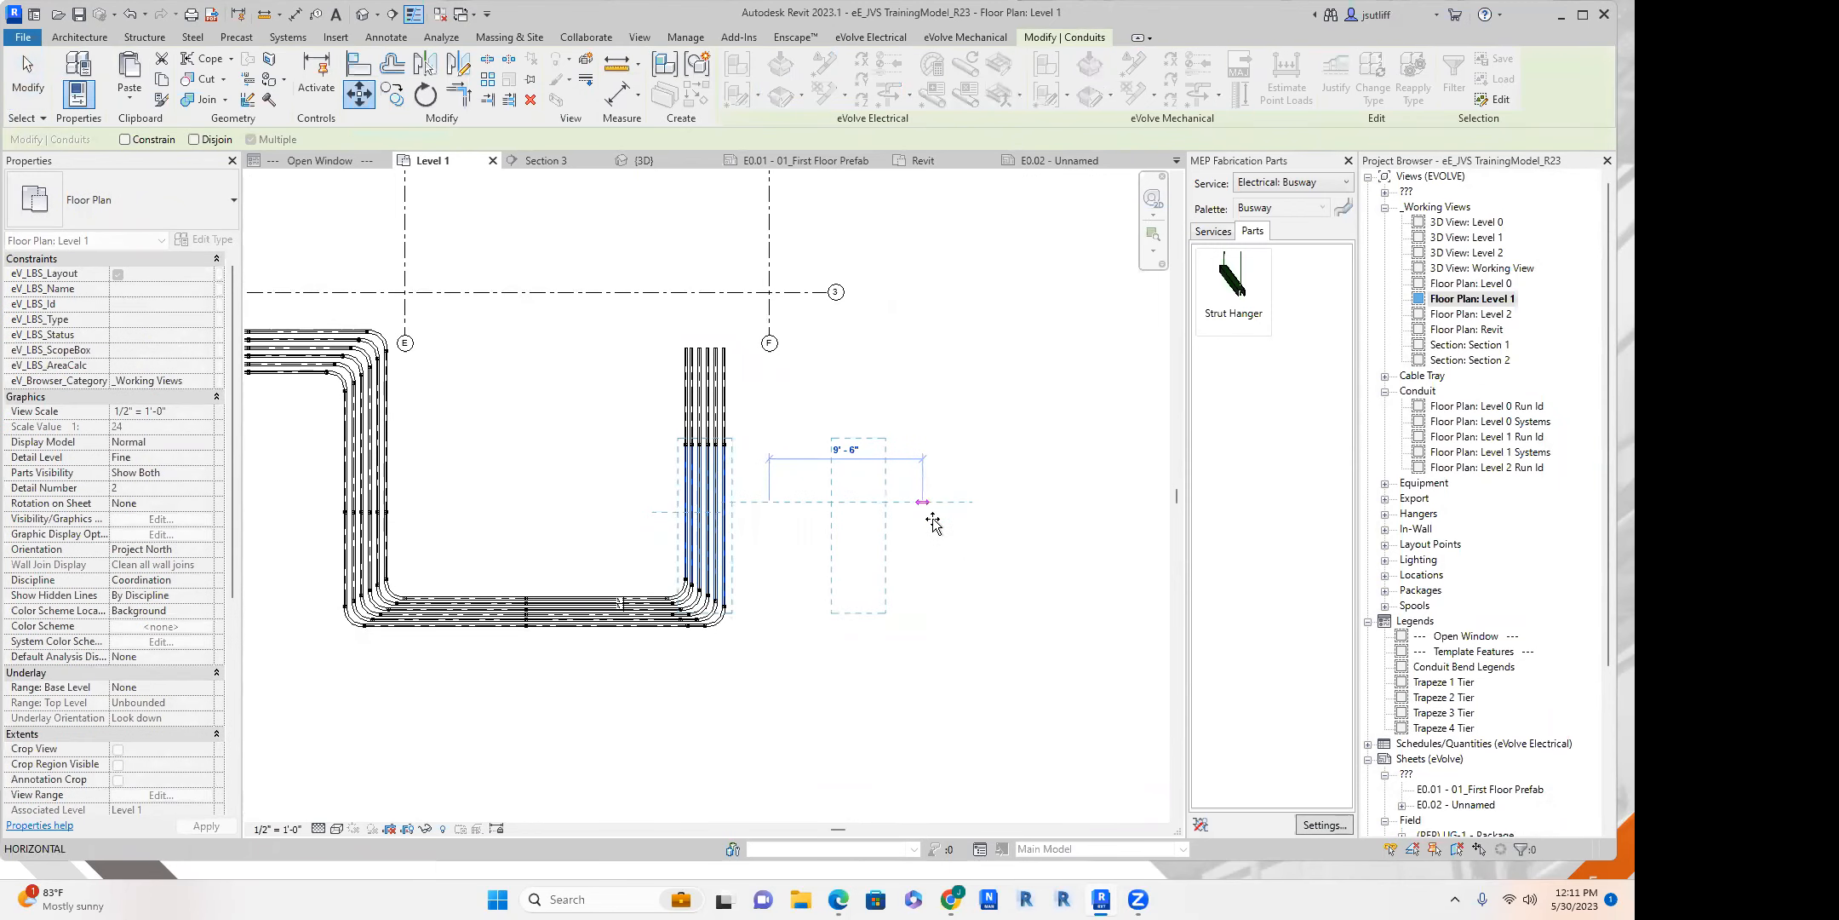
left_click(934, 524)
scroll(719, 645, "up", 3)
scroll(606, 599, "down", 4)
left_click(703, 599)
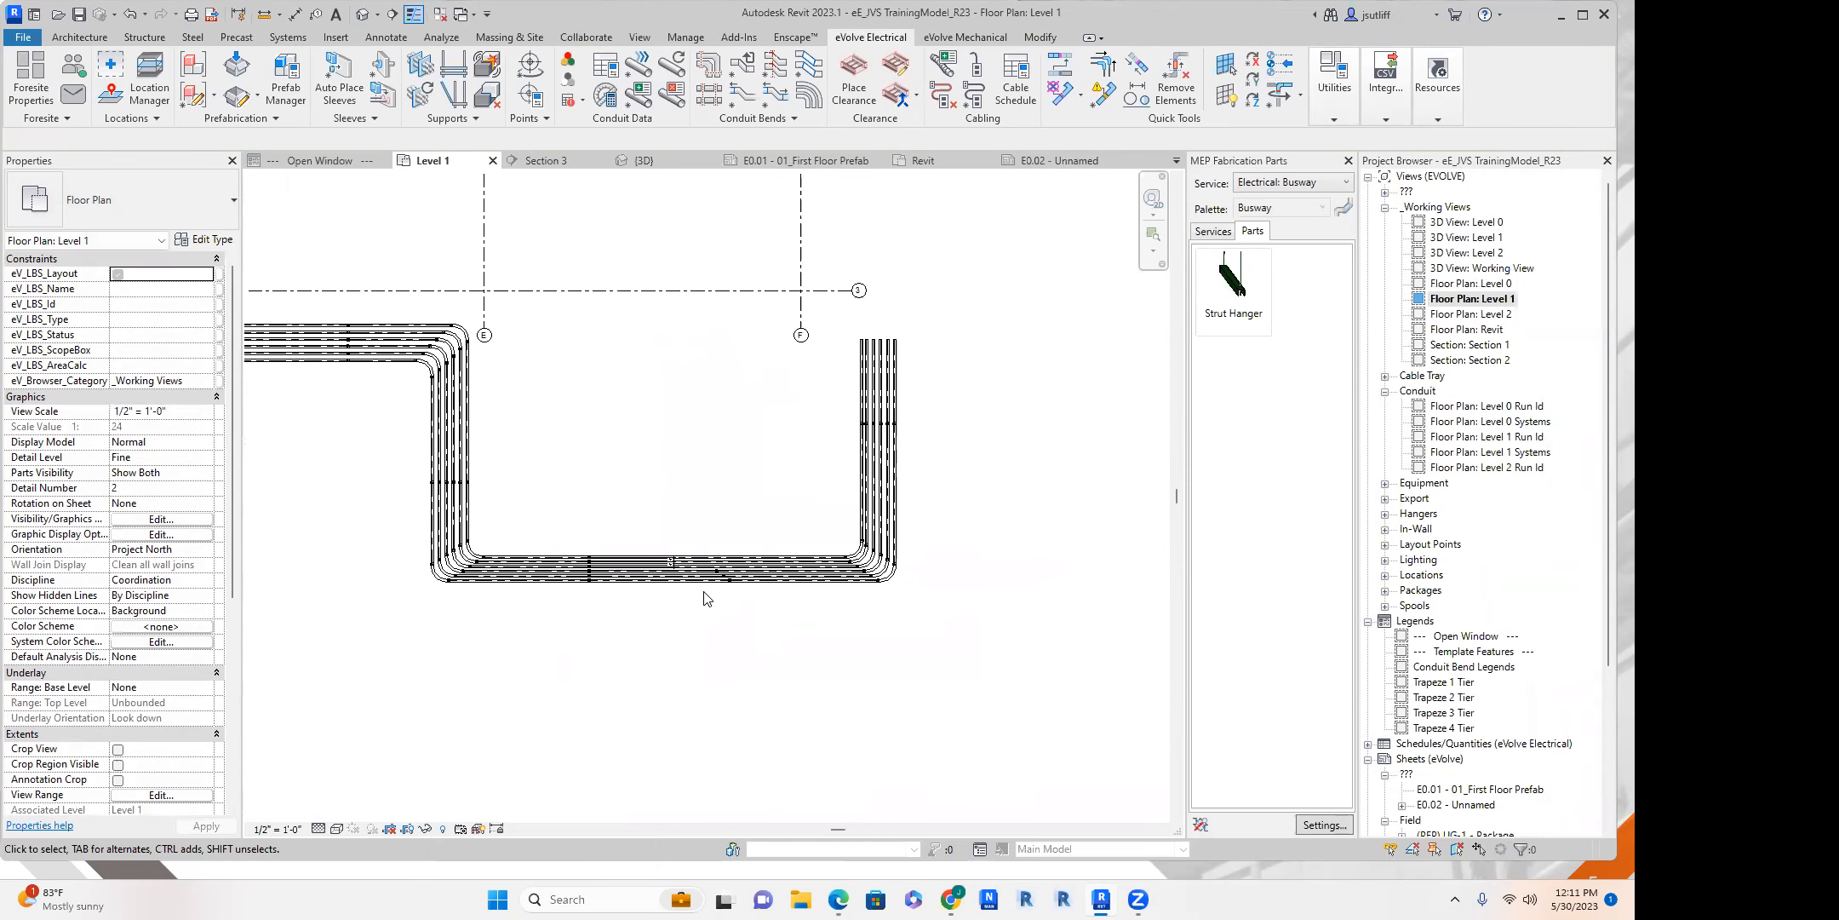
Delete the unions along the entire path of the six conduits, starting from the upper horizontal run between grids D and E.
scroll(690, 600, "up", 3)
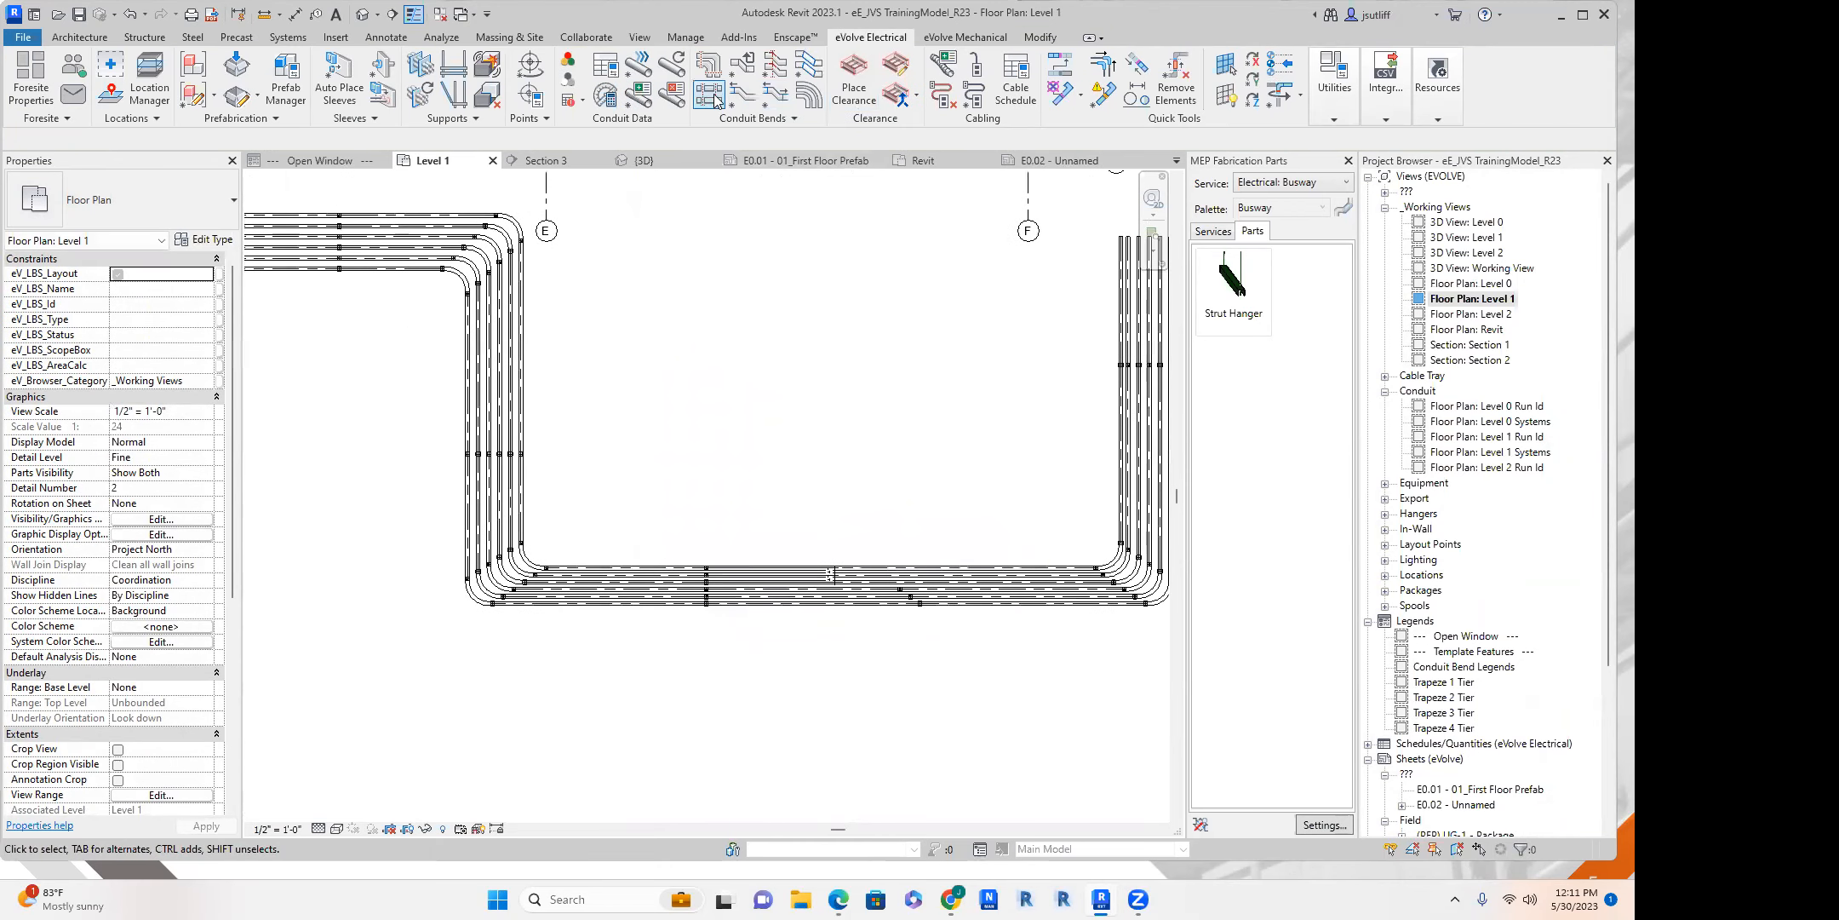
left_click(714, 97)
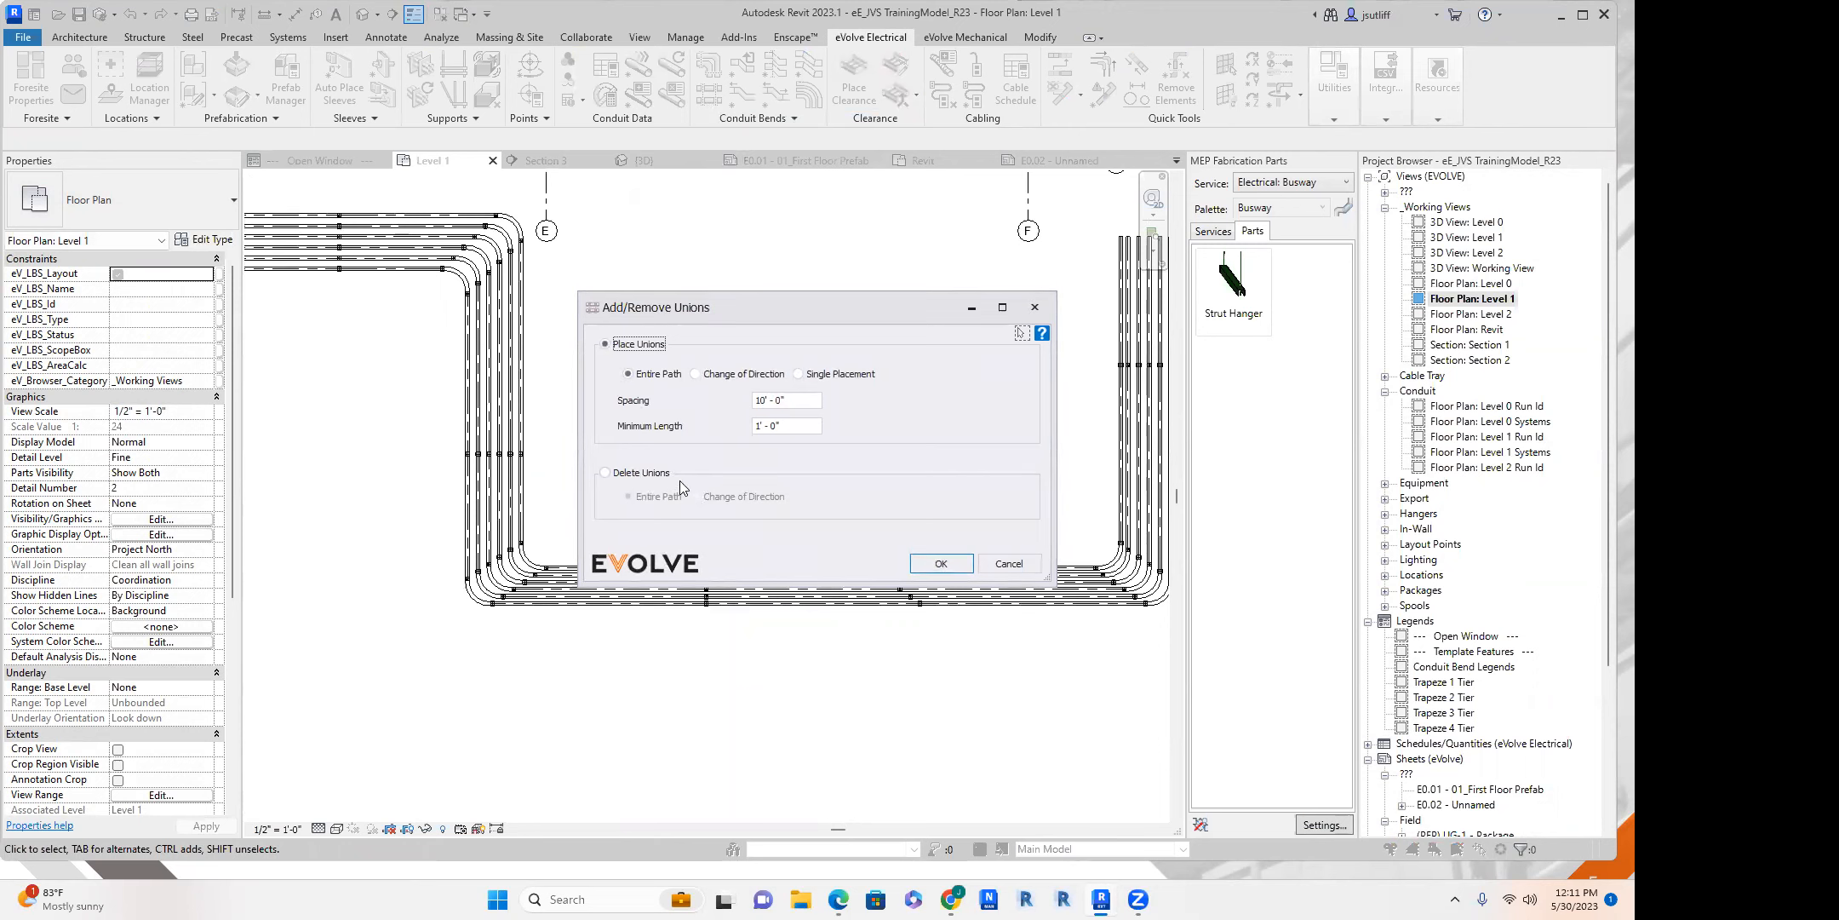
left_click(606, 474)
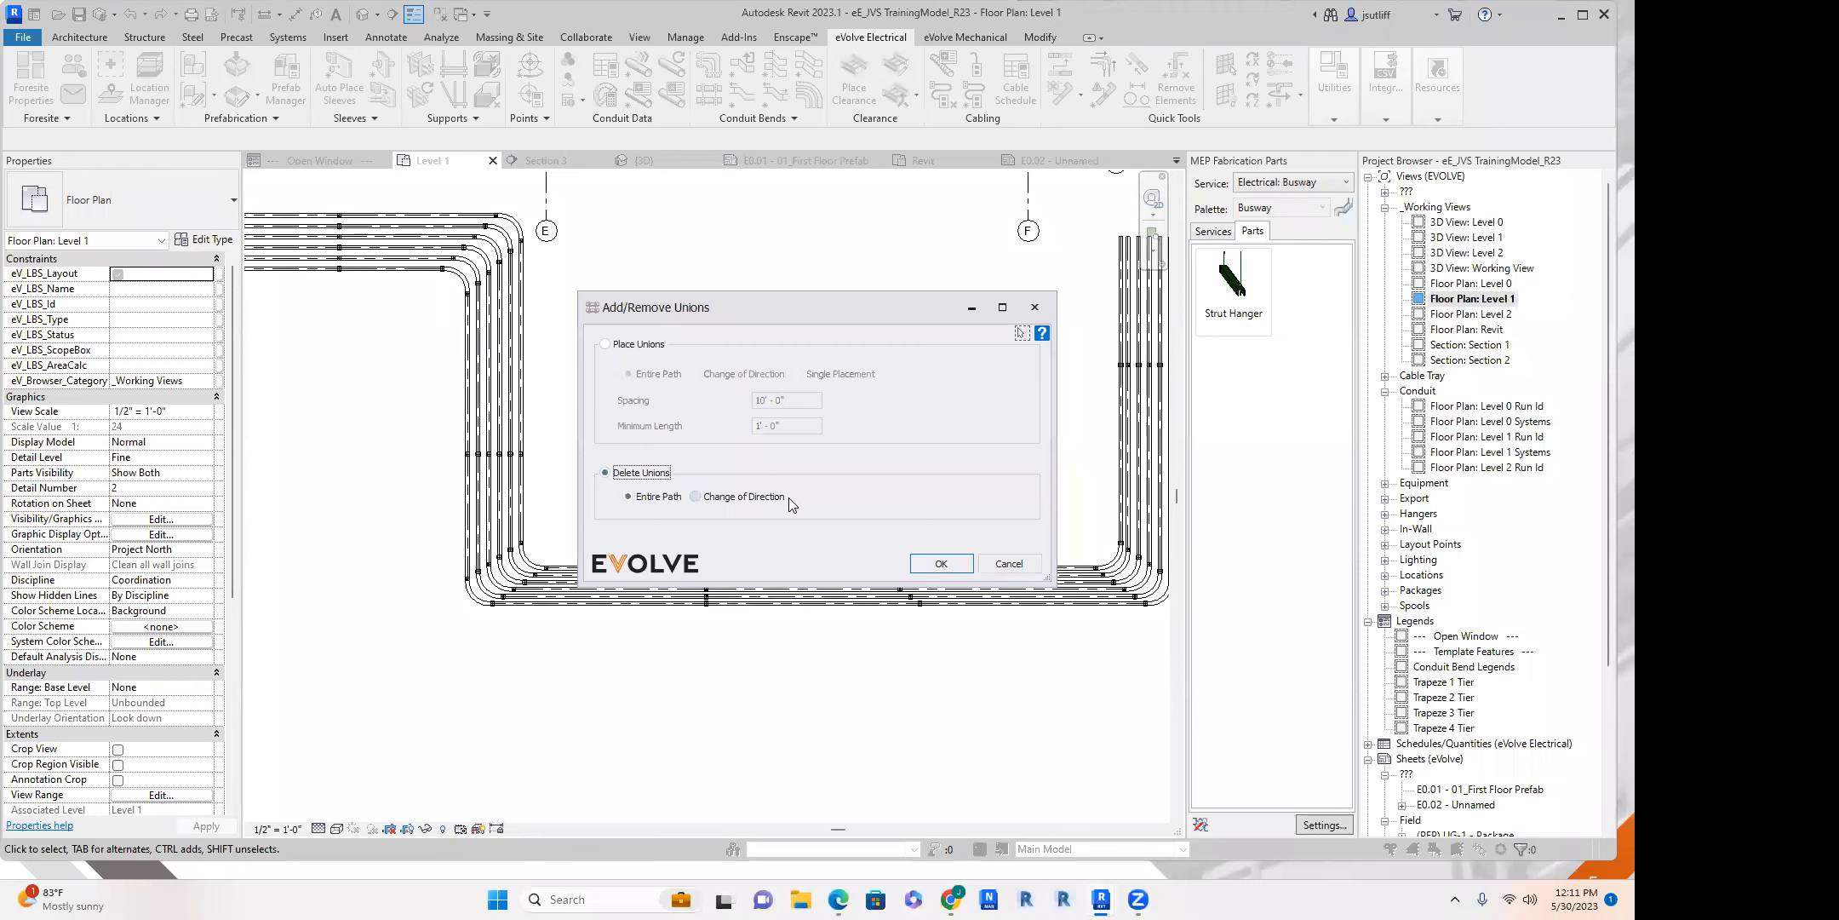
left_click(918, 564)
middle_click_drag(805, 505, 1009, 608)
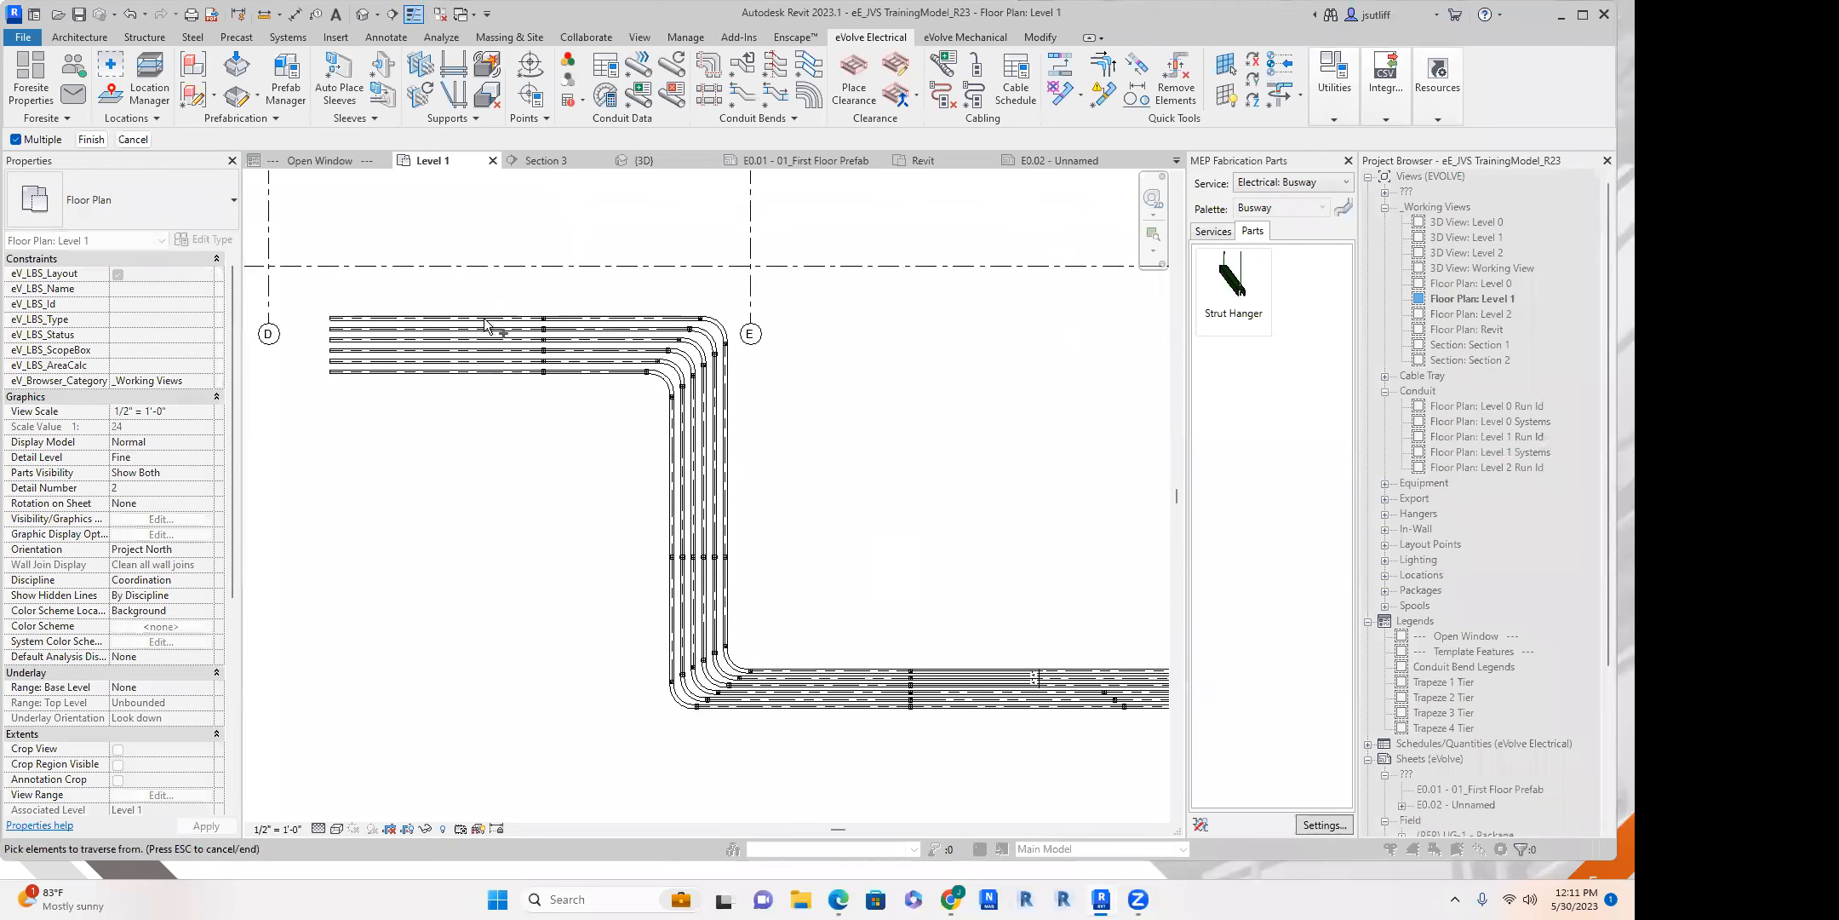
left_click_drag(491, 310, 410, 428)
left_click(91, 139)
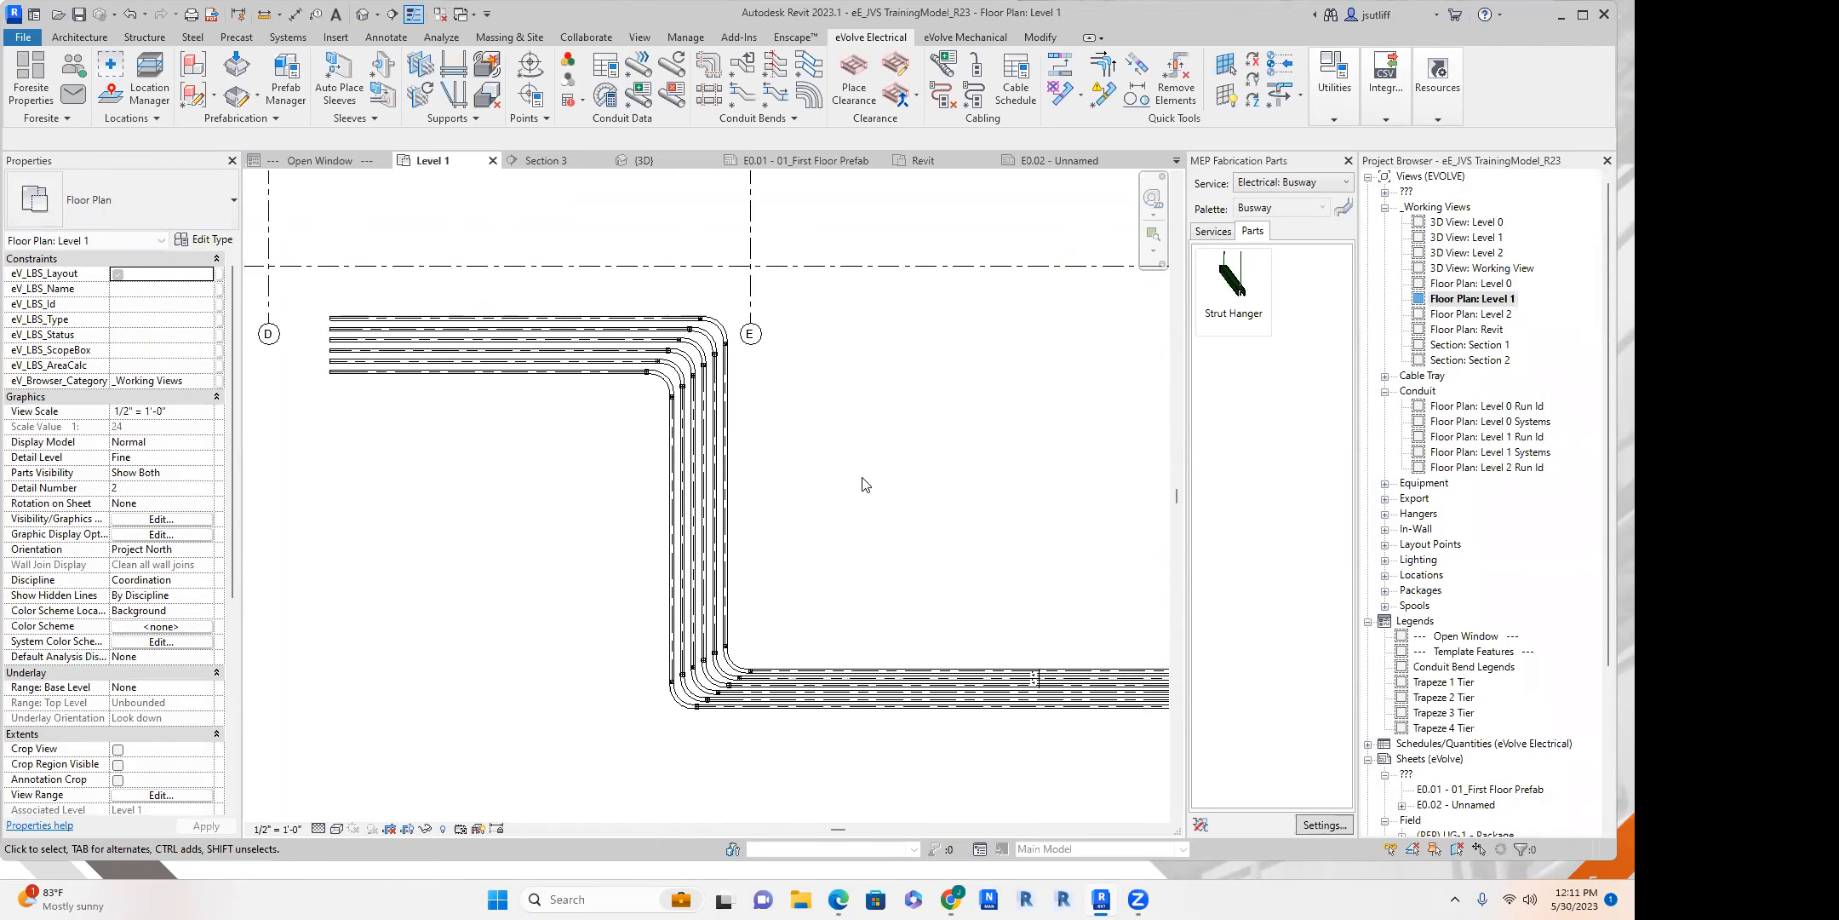
Place new unions along the entire path of the lengthened rack with 10' - 0" spacing and 1' - 0" minimum length.
scroll(862, 483, "down", 3)
middle_click_drag(845, 485, 886, 447)
scroll(599, 300, "up", 3)
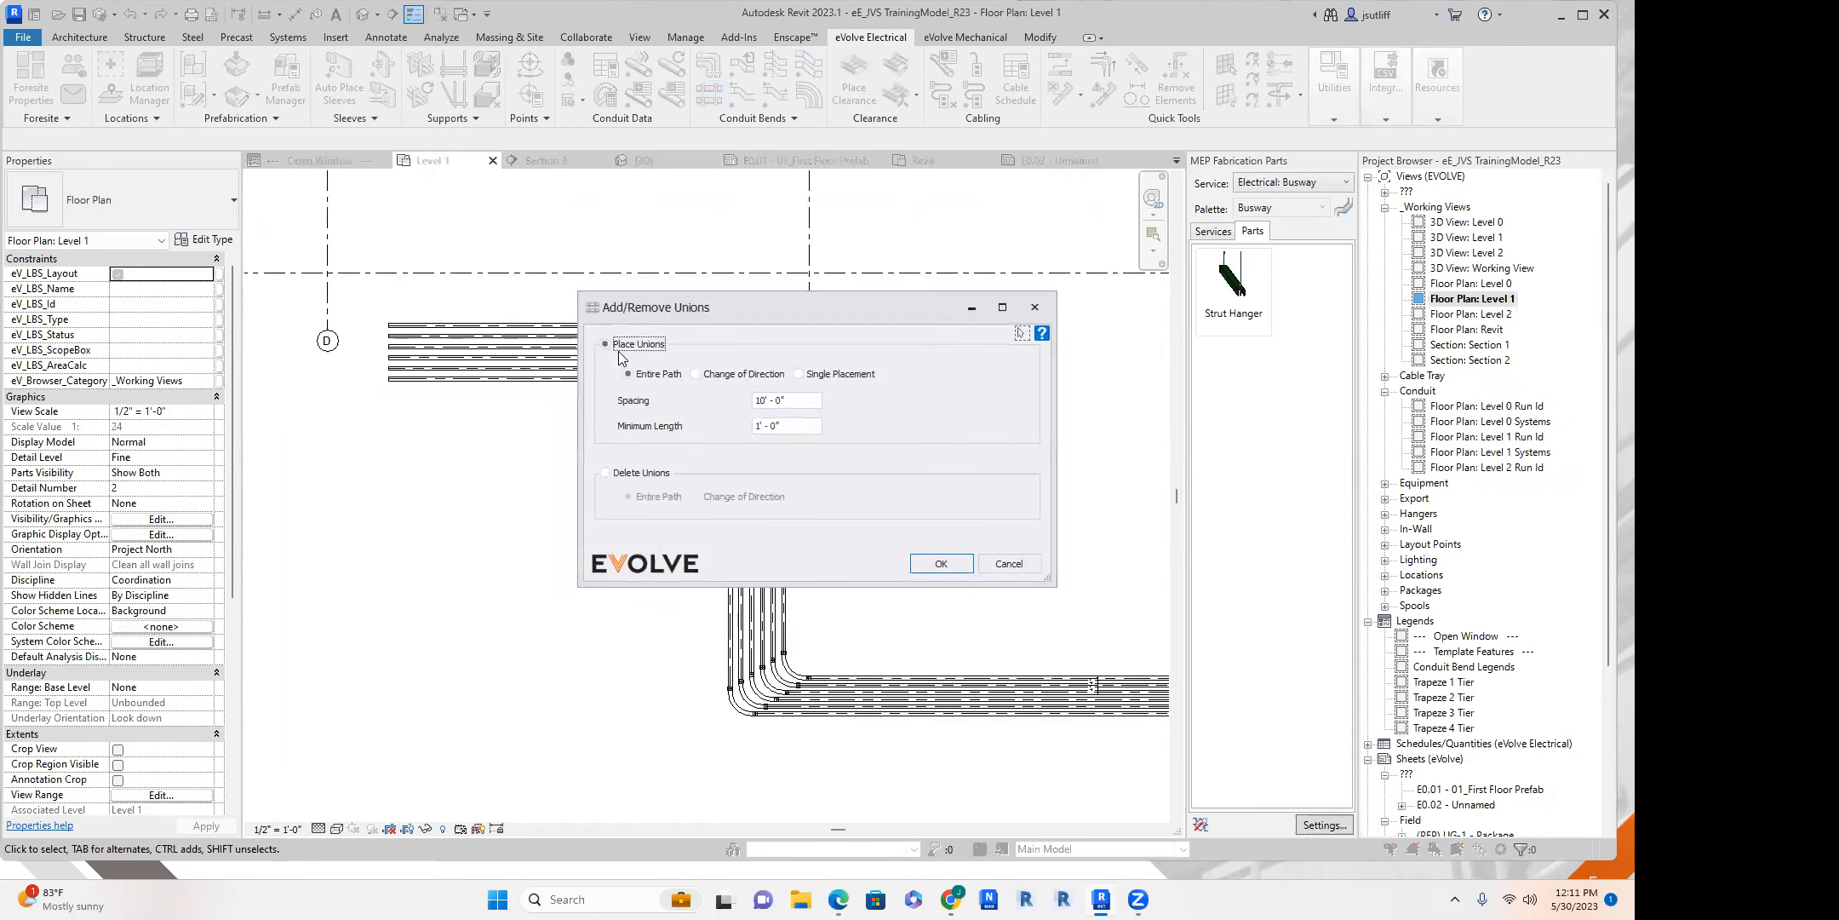
left_click(933, 559)
left_click_drag(533, 308, 498, 390)
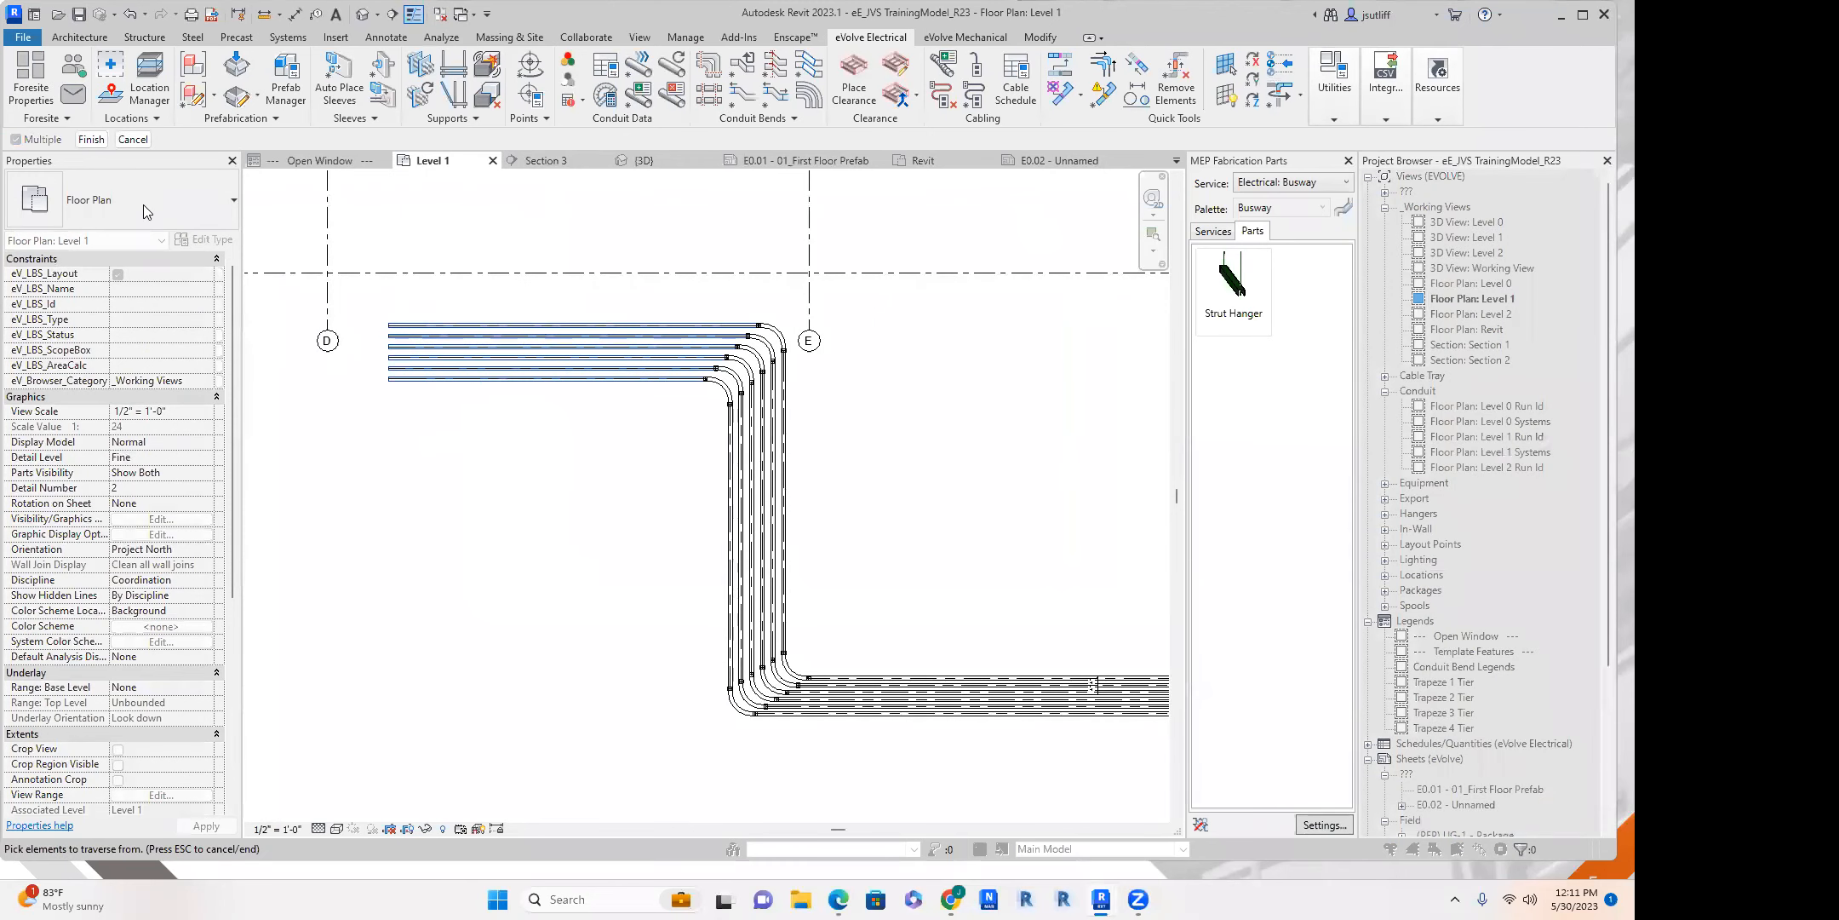
left_click(91, 139)
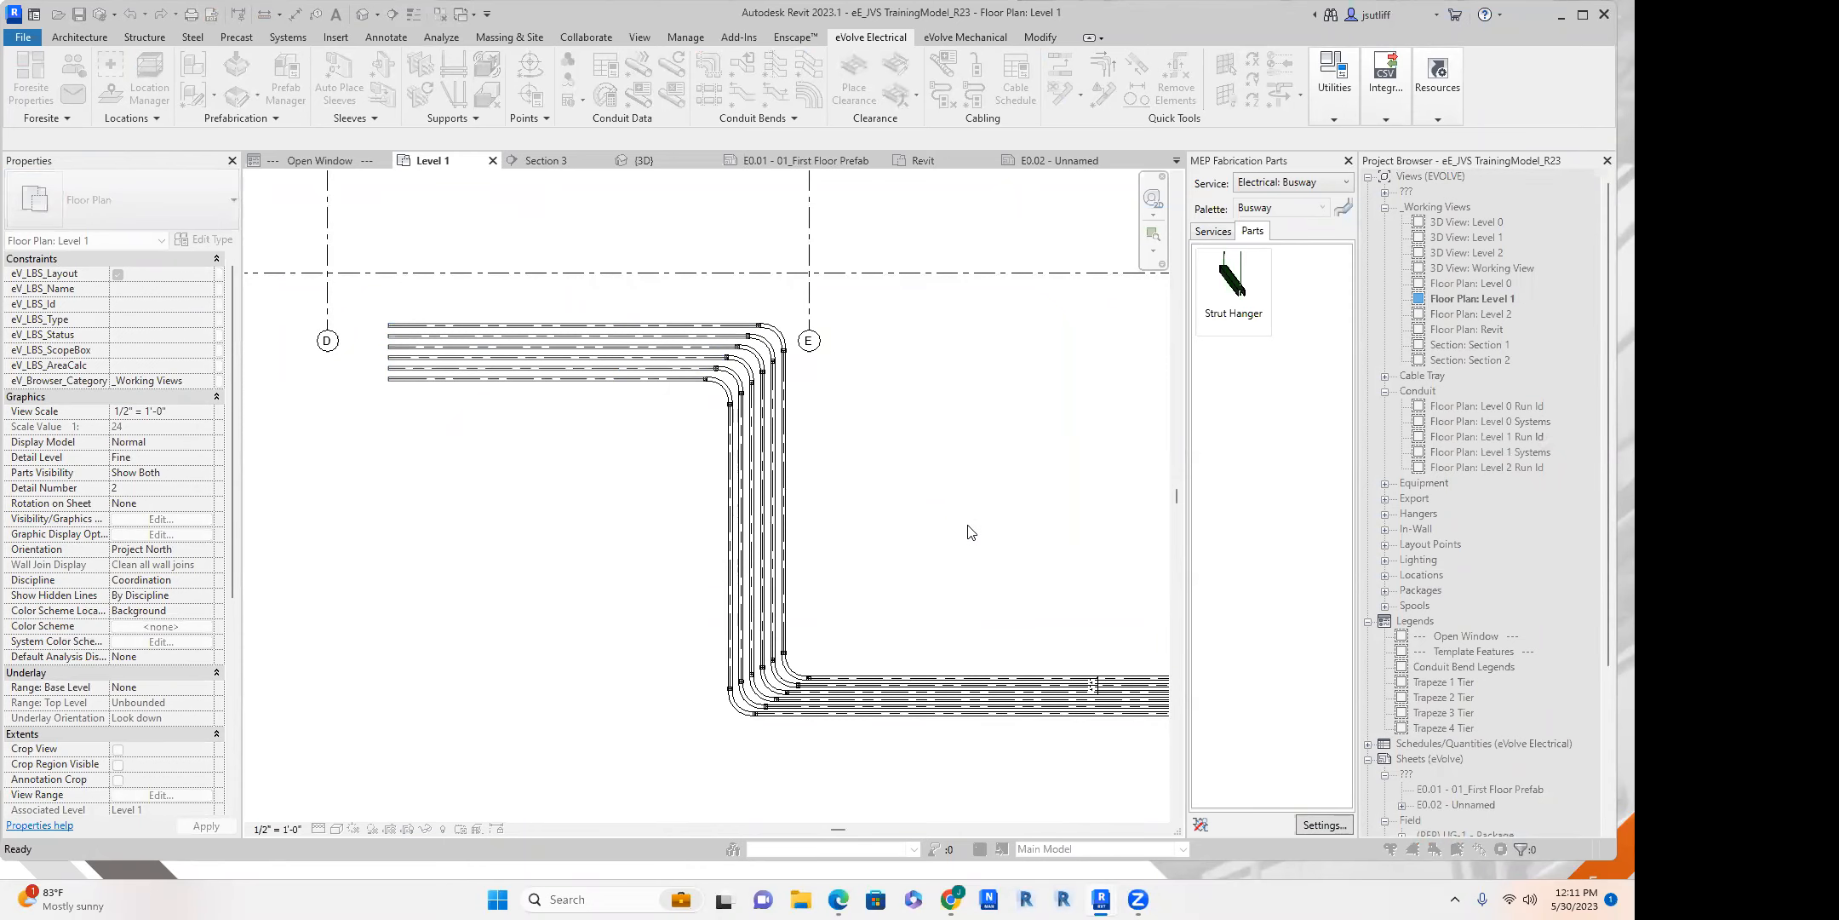
middle_click_drag(1006, 542, 522, 477)
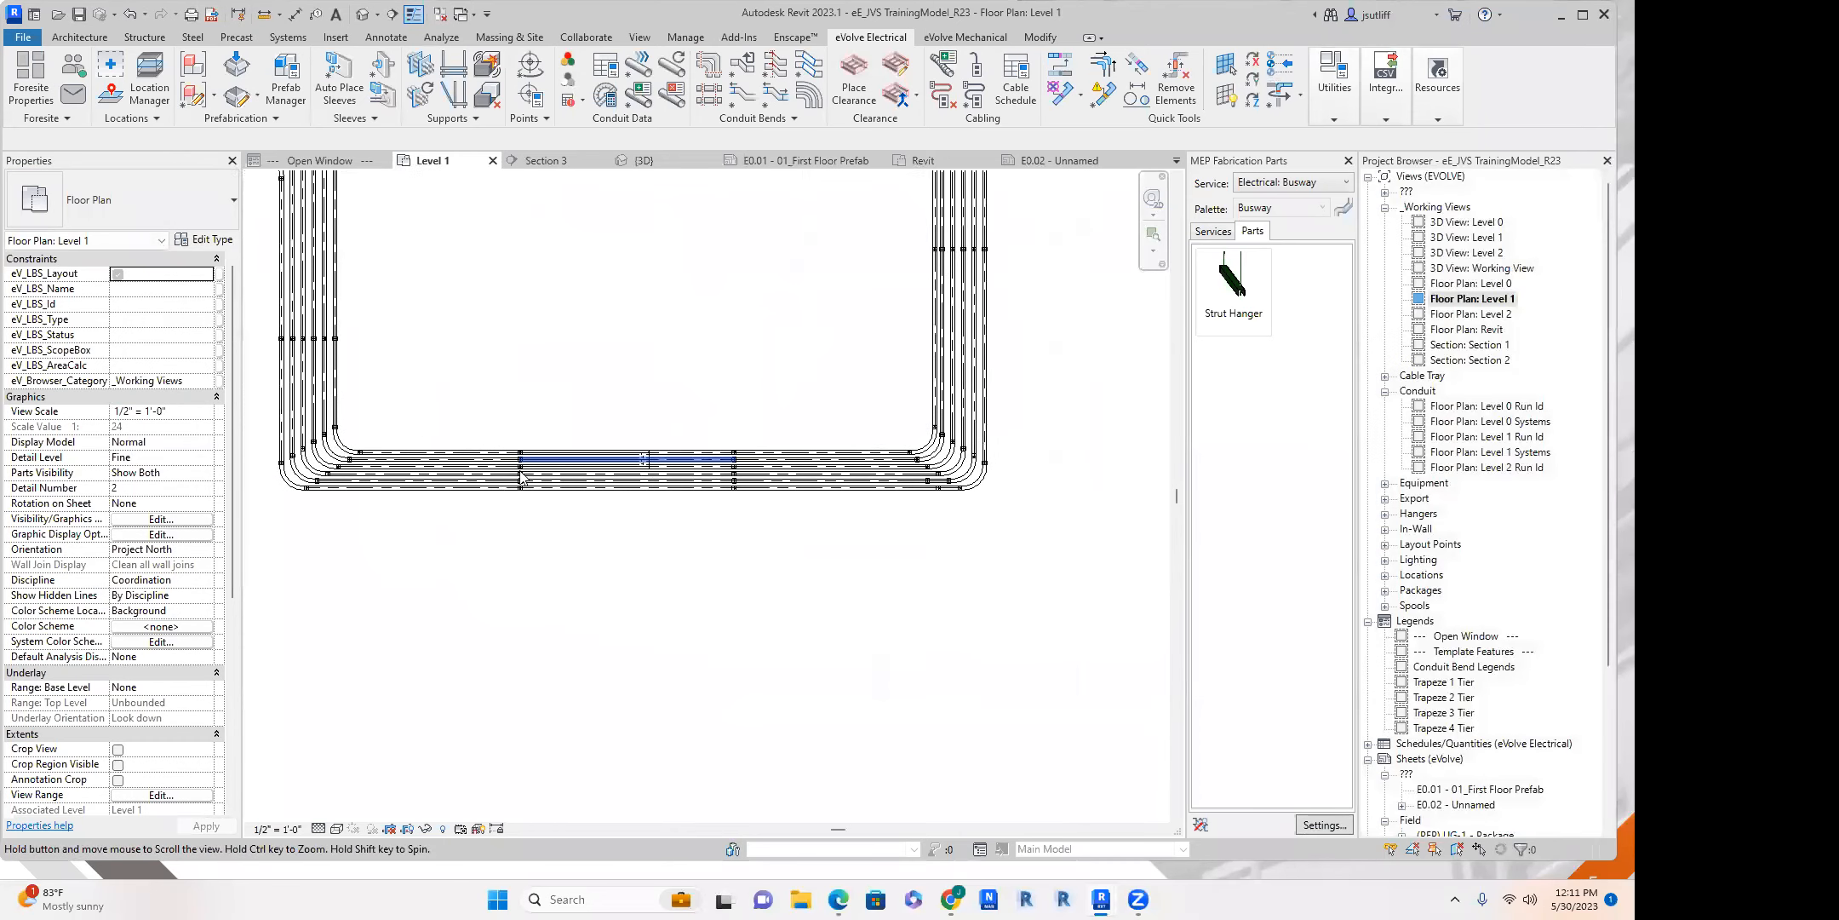
Dimension the uppermost conduit of the lower horizontal run between its two unions and on to the elbow coupling beyond grid F.
scroll(522, 477, "up", 5)
key("d")
key("i")
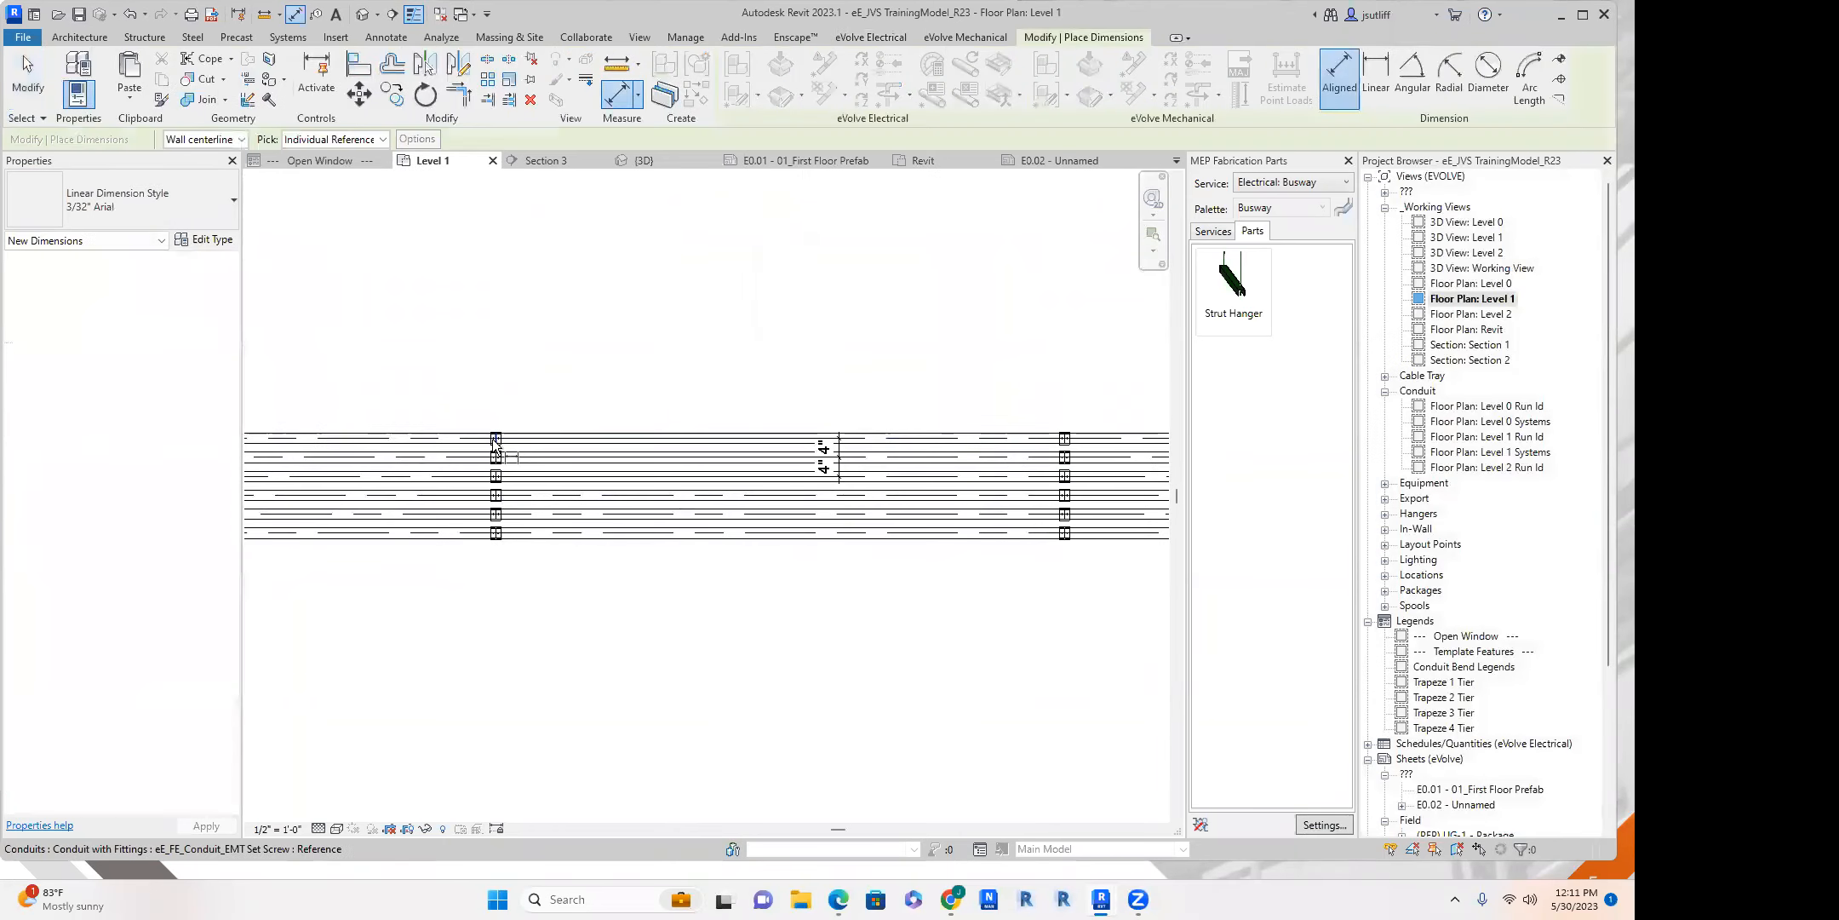
left_click(495, 440)
left_click(1064, 437)
middle_click_drag(1037, 397, 446, 449)
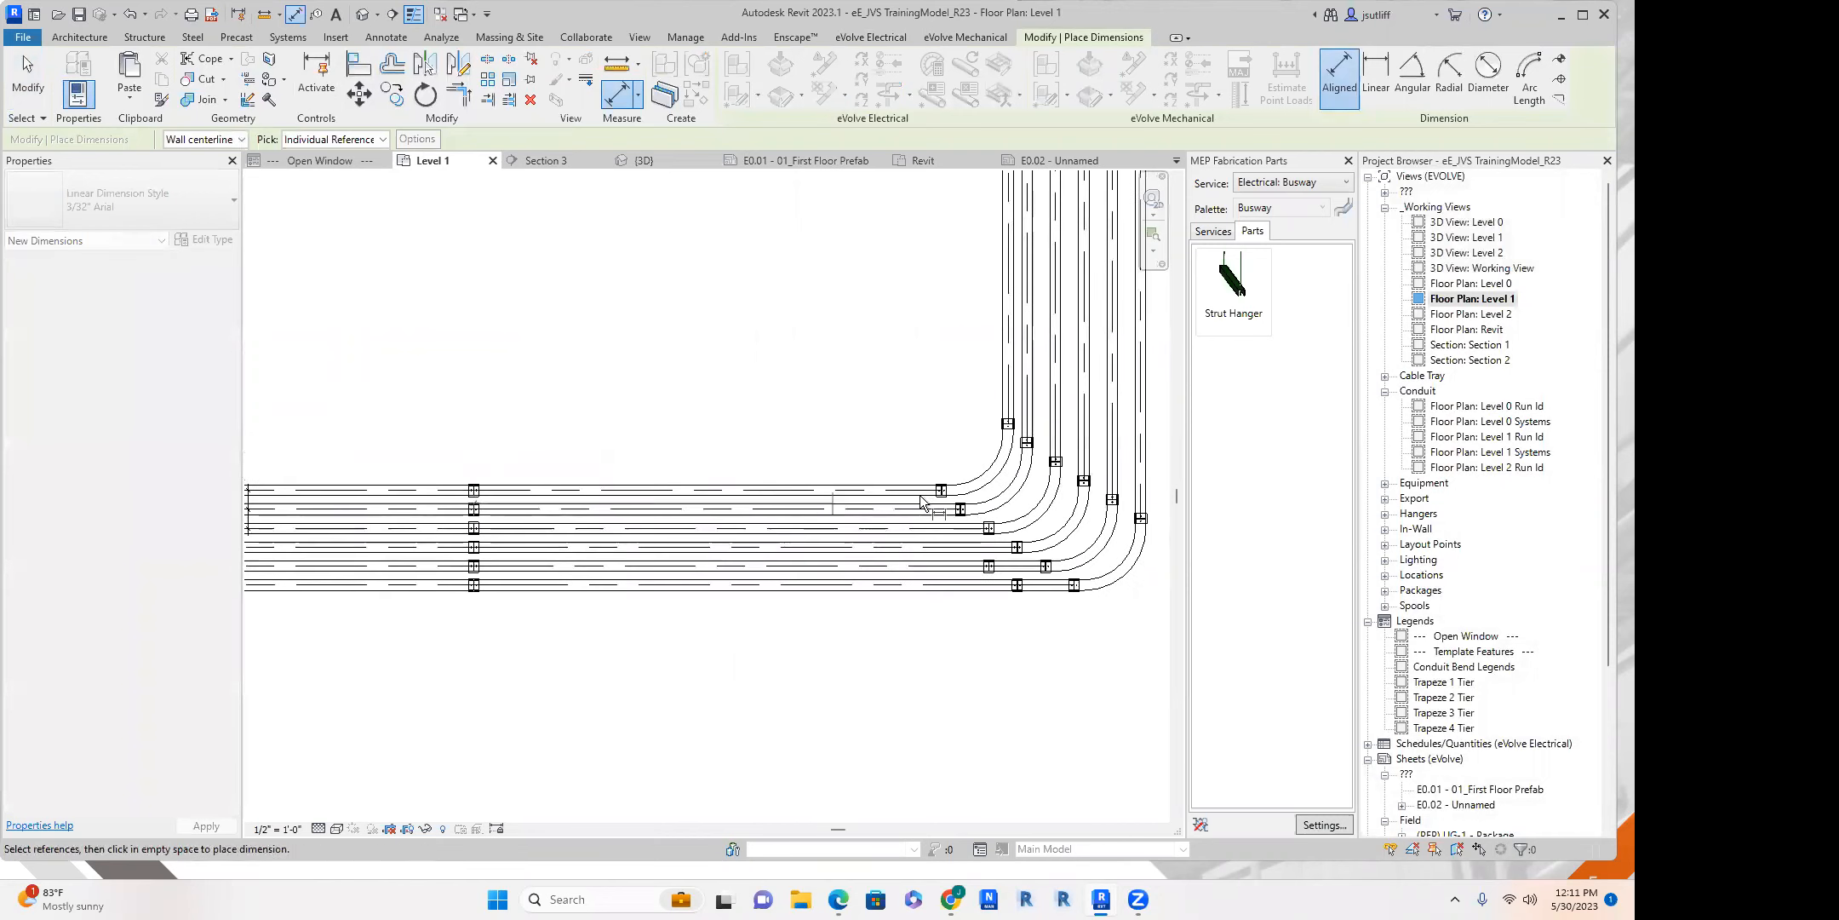
scroll(945, 500, "up", 5)
scroll(949, 483, "up", 5)
scroll(785, 489, "down", 5)
middle_click_drag(785, 489, 1069, 460)
scroll(442, 444, "up", 3)
middle_click_drag(442, 445, 1154, 503)
scroll(408, 466, "up", 4)
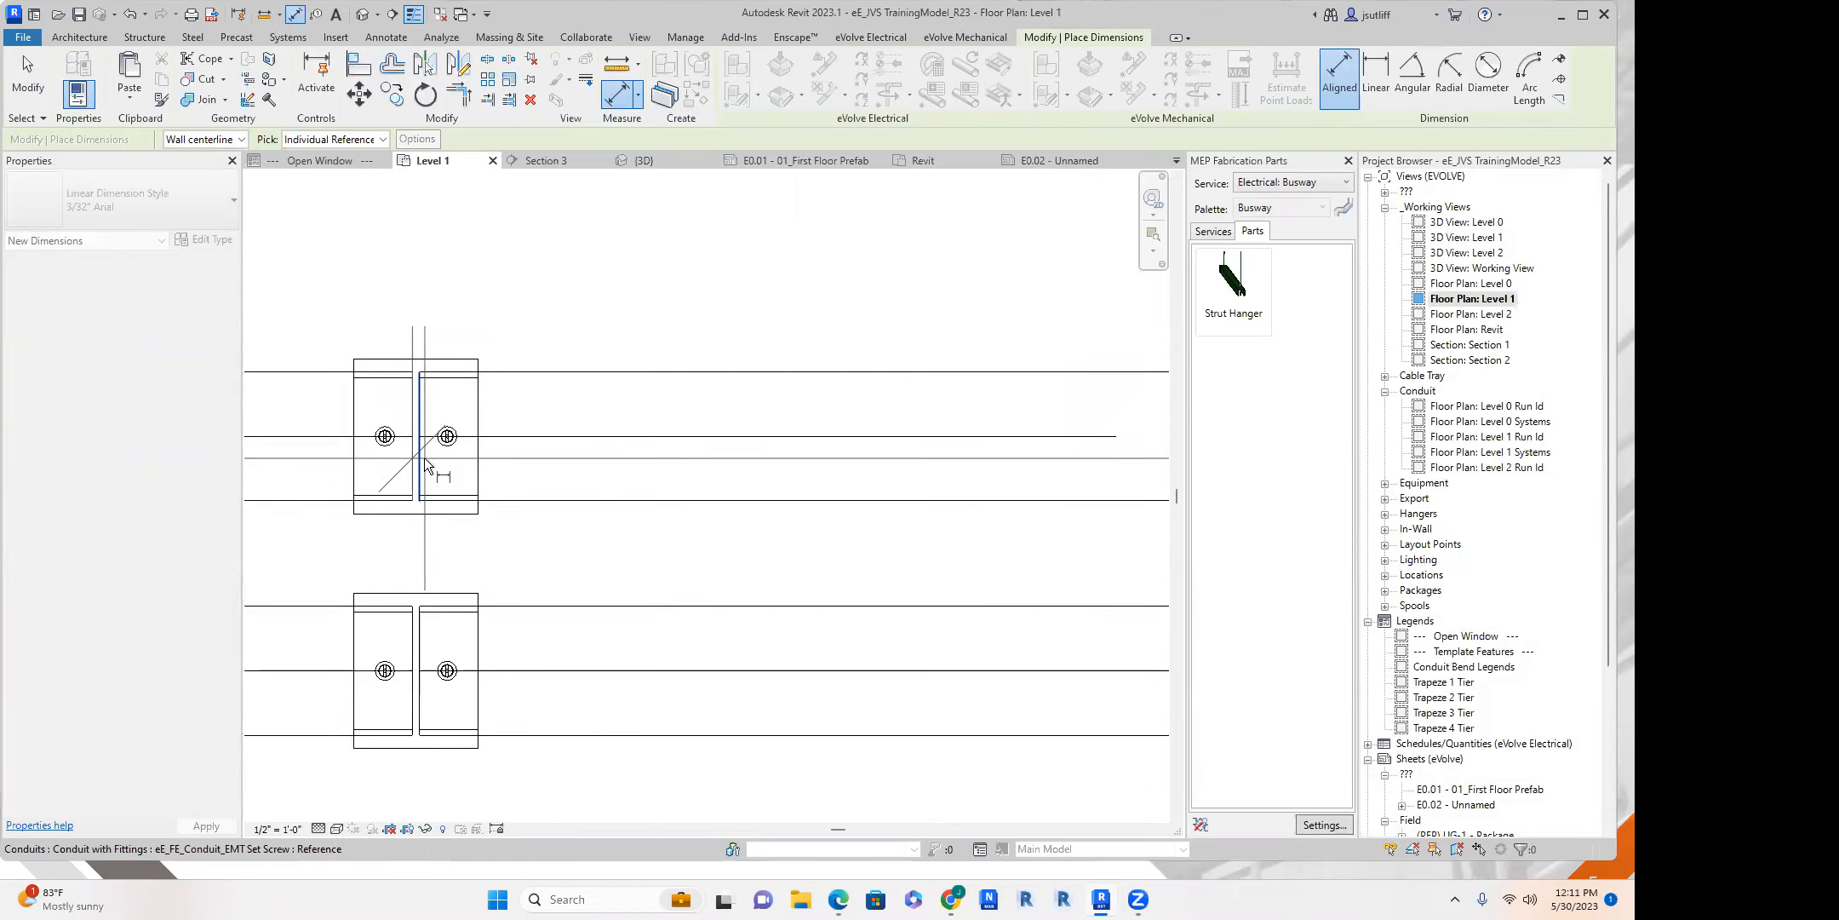
scroll(424, 457, "down", 4)
left_click(513, 354)
scroll(727, 397, "down", 3)
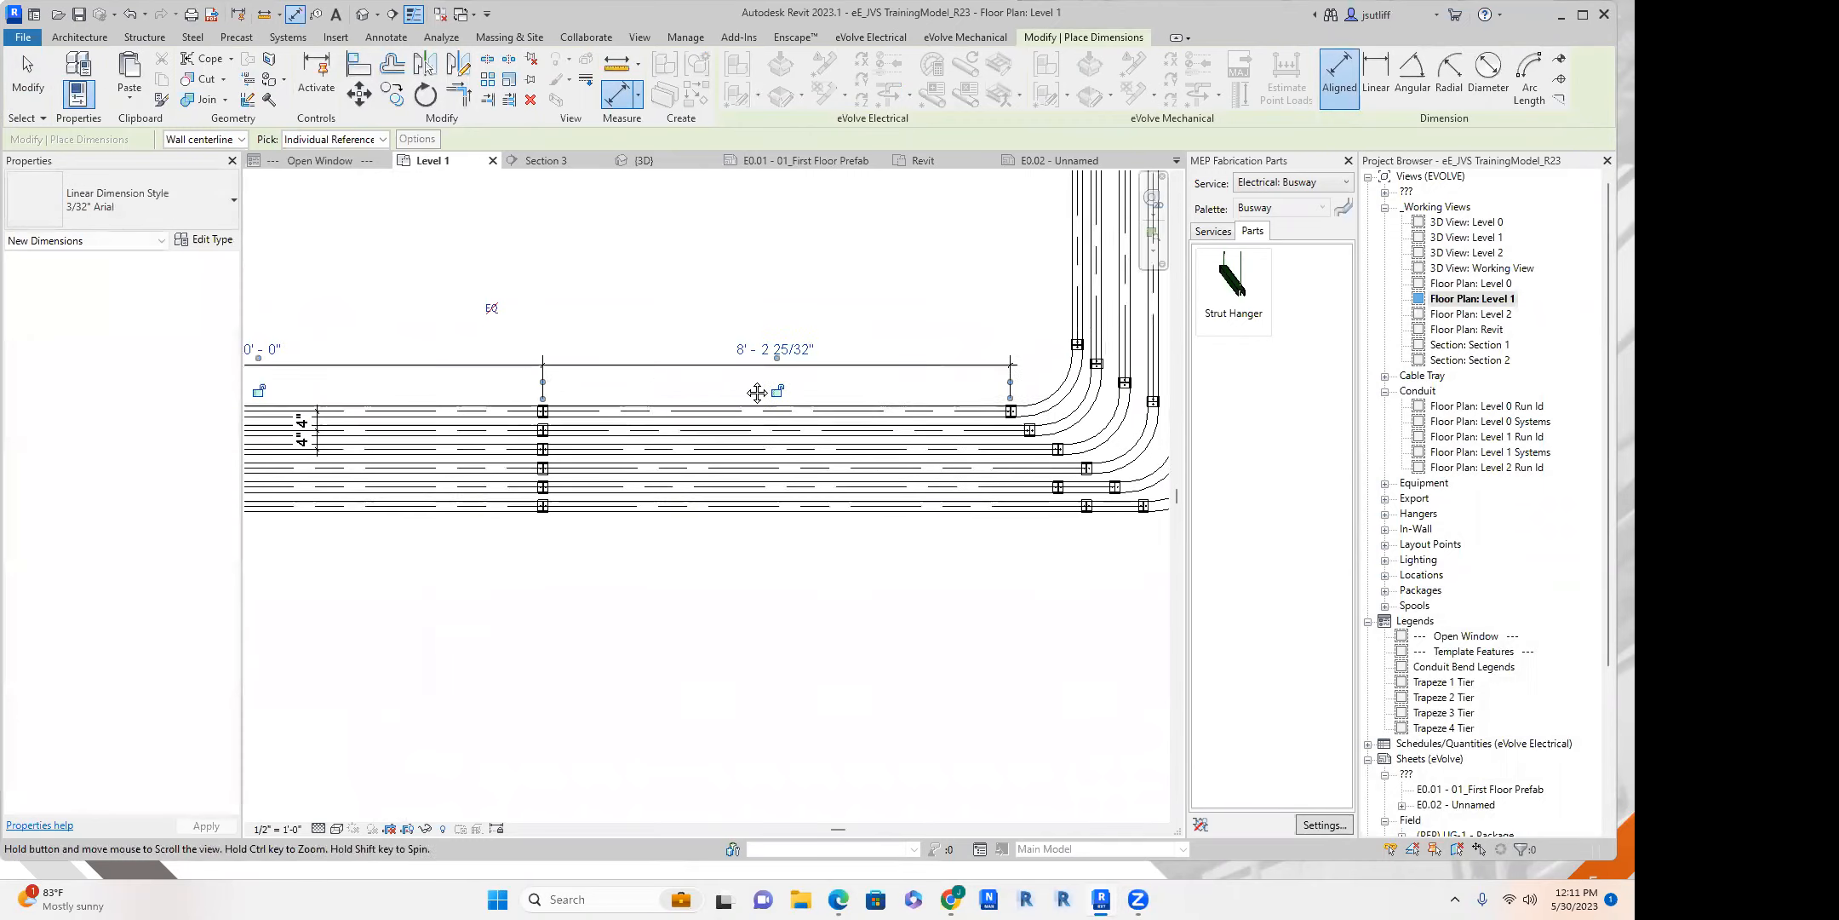
key("Escape")
Set up hanger placement with the Hanger profile in Entire Path mode, attaching to Nearest Structure Overhead.
scroll(763, 364, "down", 3)
middle_click_drag(762, 363, 891, 535)
middle_click_drag(698, 279, 764, 356)
middle_click_drag(794, 453, 743, 393)
scroll(862, 370, "down", 1)
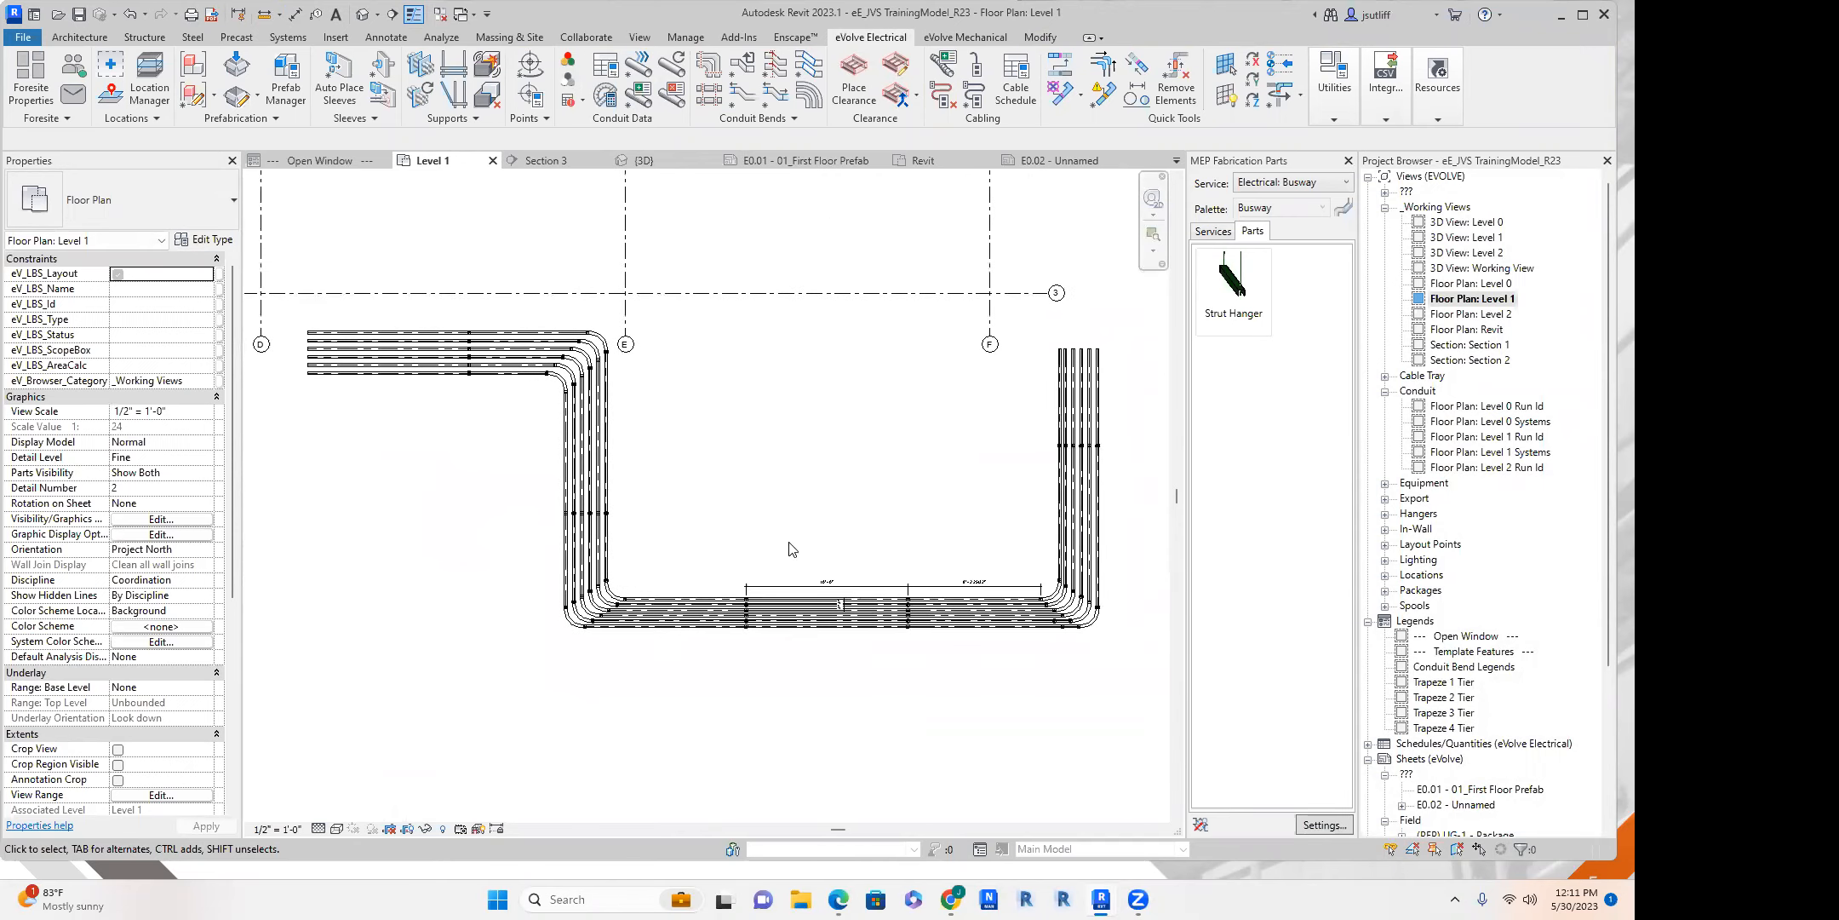
left_click(453, 68)
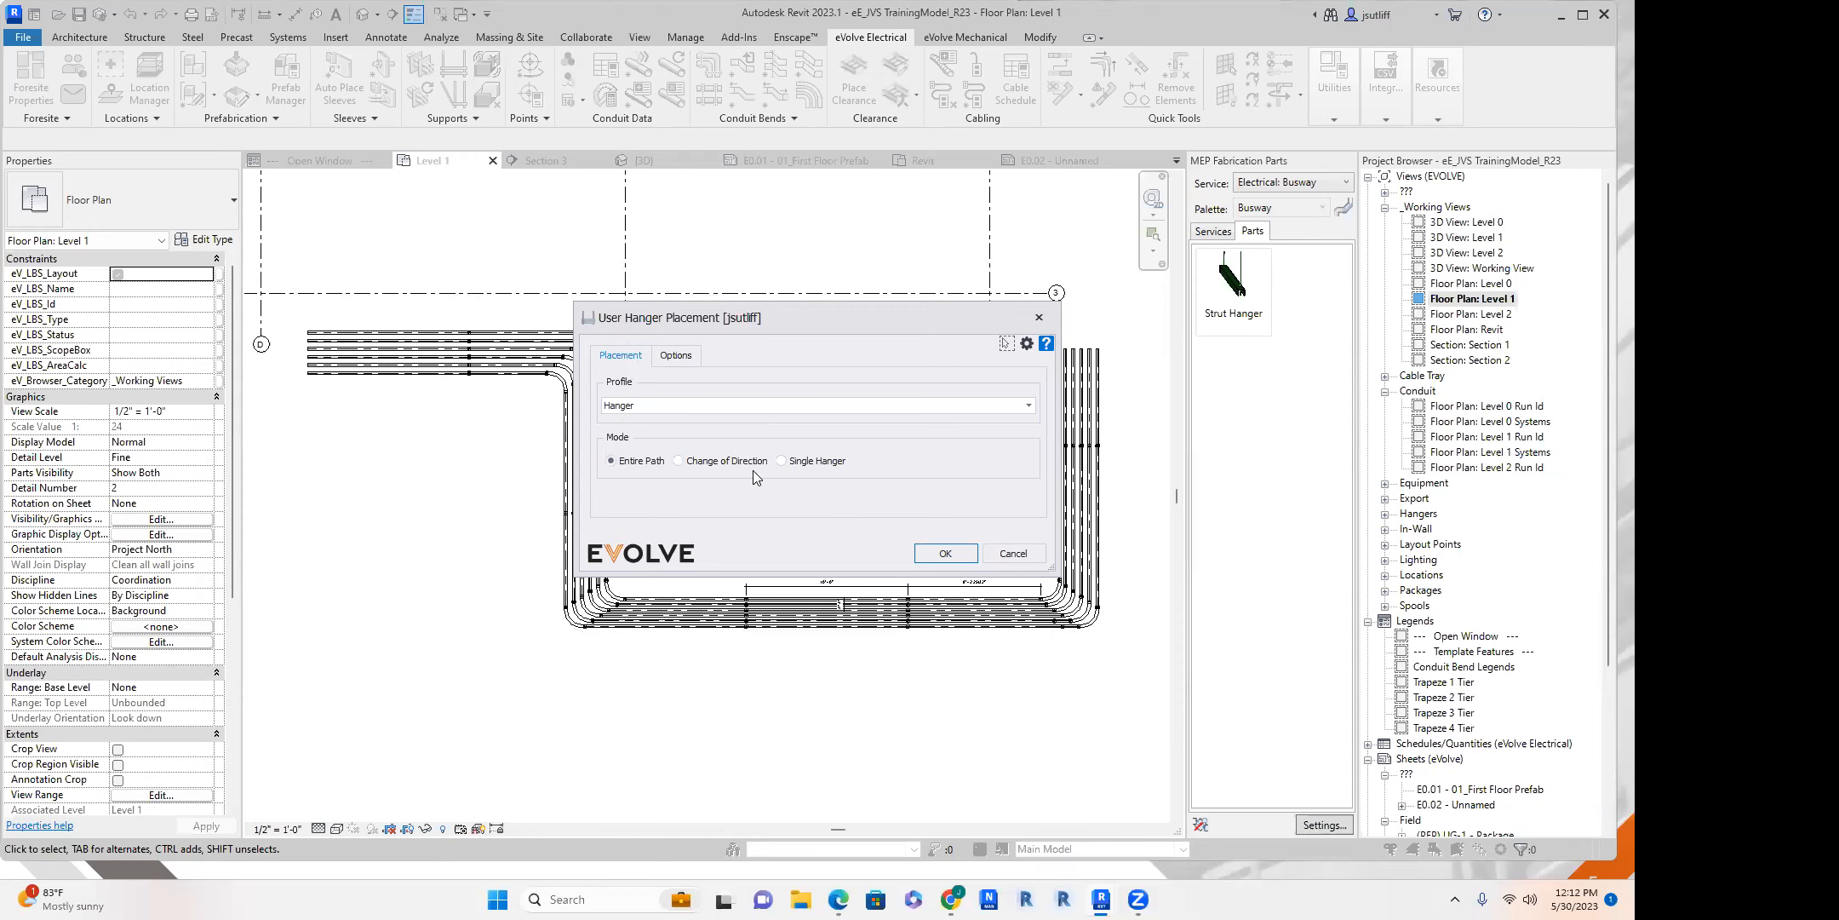
left_click(672, 356)
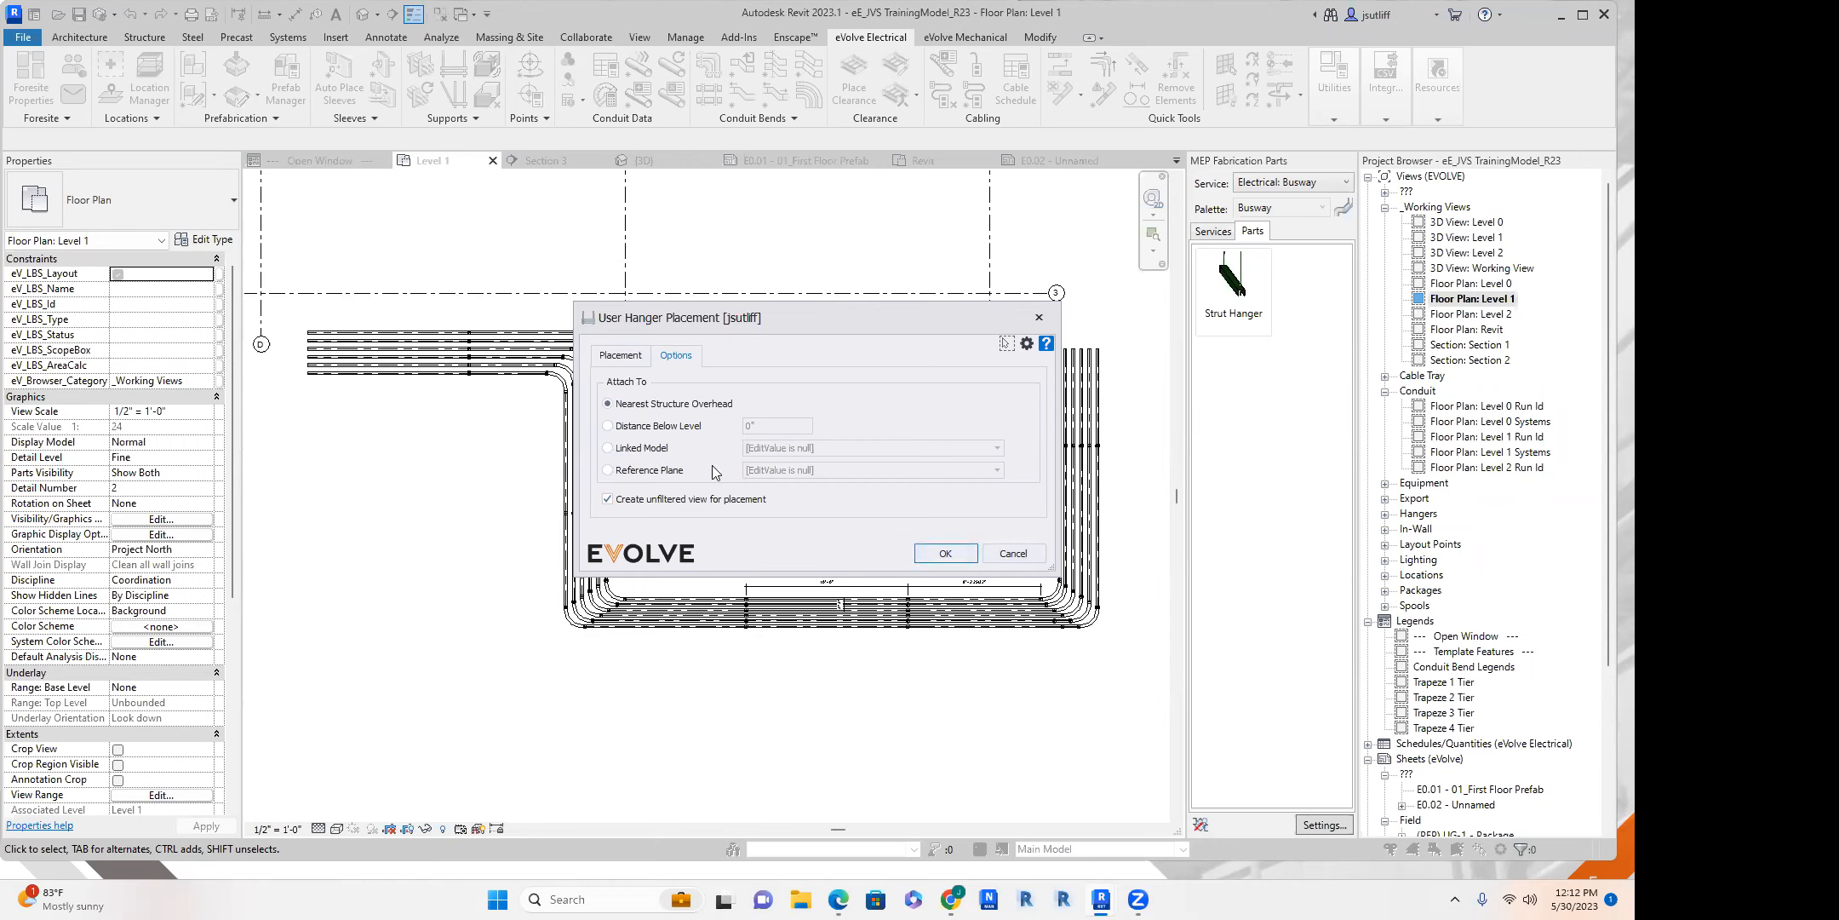
left_click(612, 356)
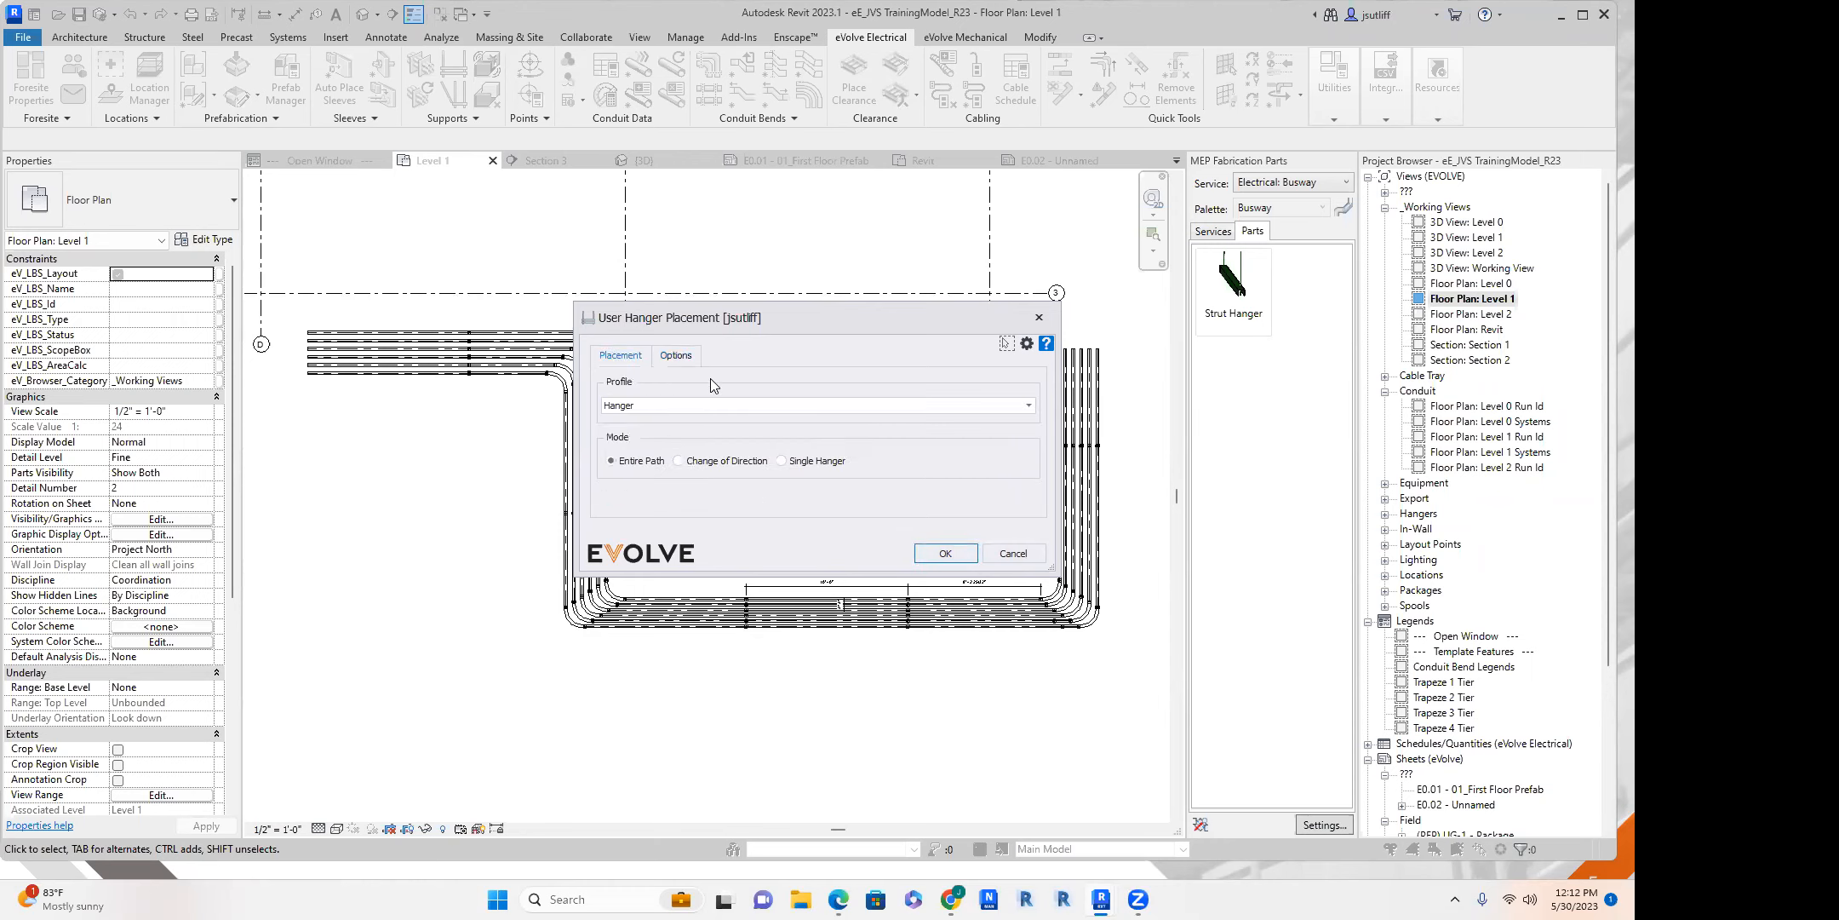
left_click(944, 553)
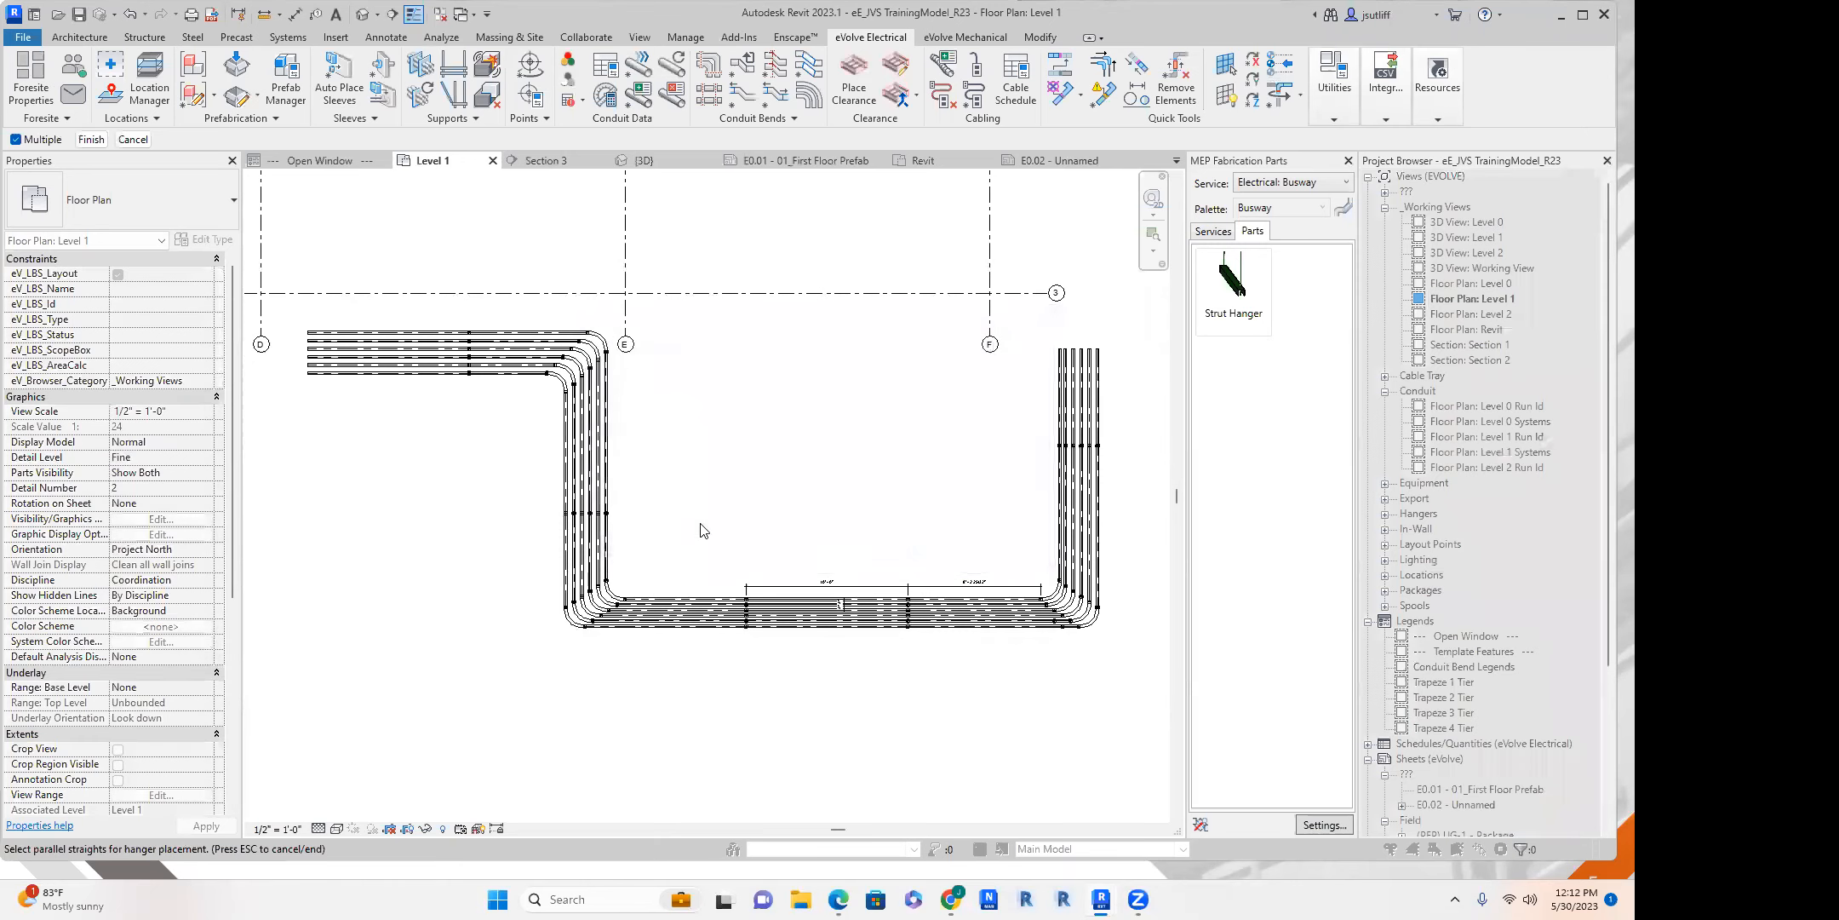
Place hangers along the entire path of the six-conduit rack, starting from the parallel straights between grids D and E.
middle_click_drag(476, 301, 515, 285)
left_click_drag(481, 292, 355, 429)
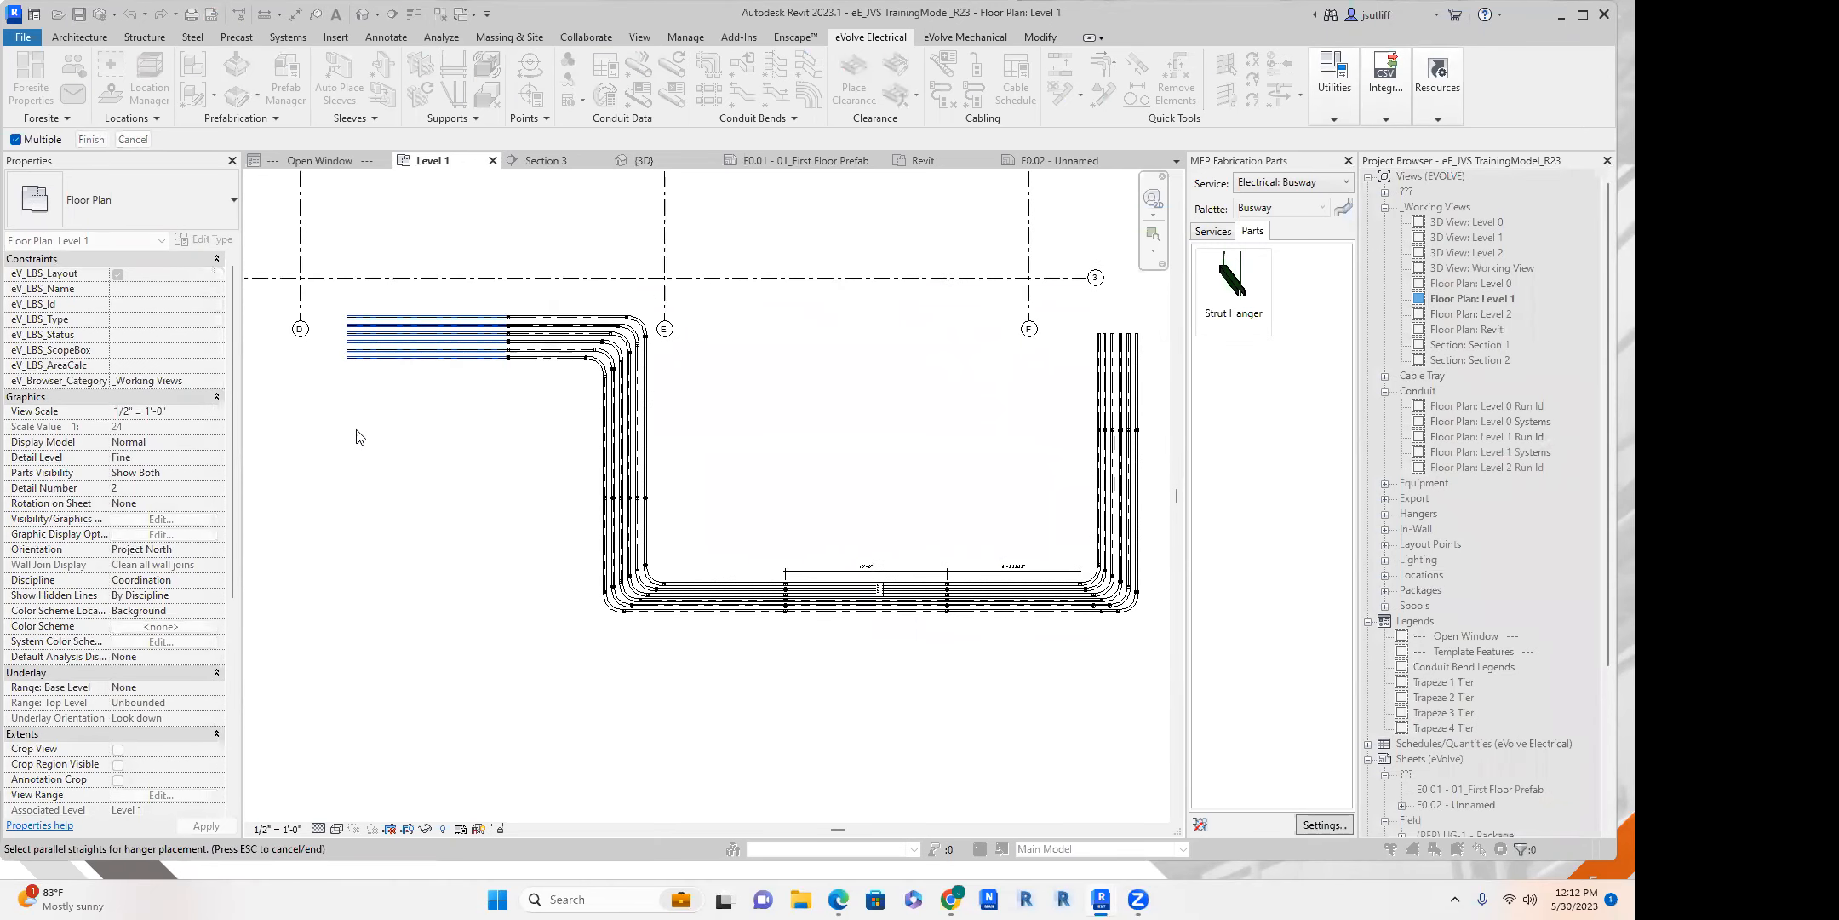
left_click(91, 139)
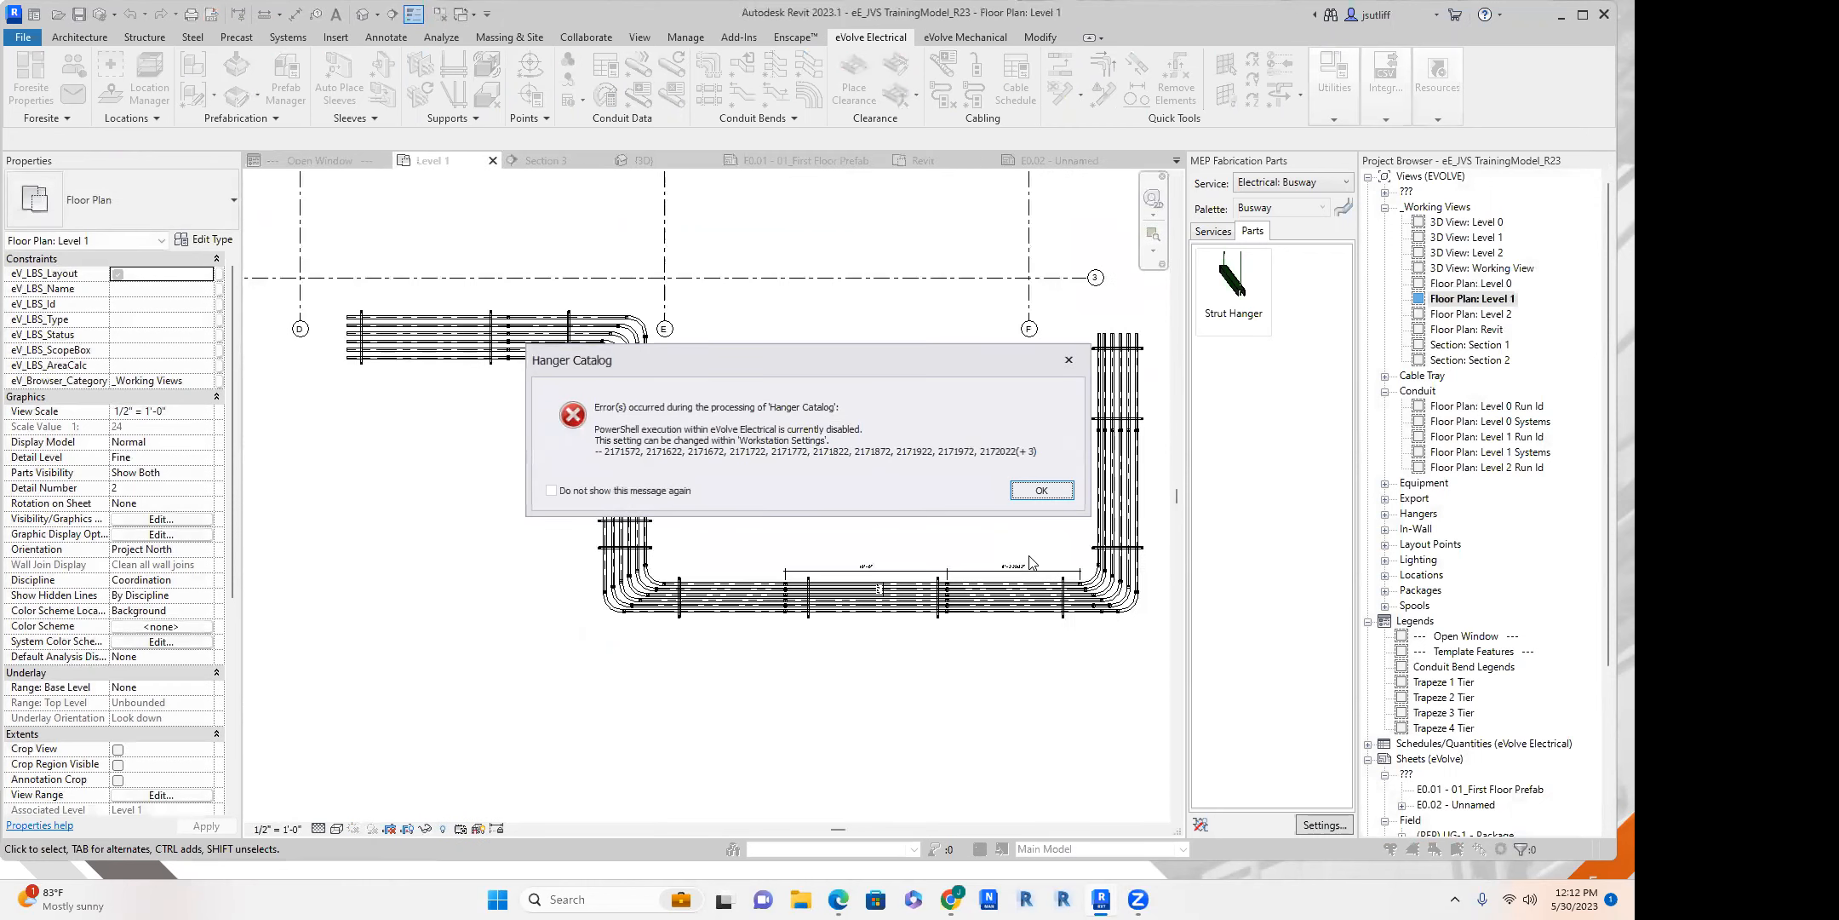
left_click(1065, 490)
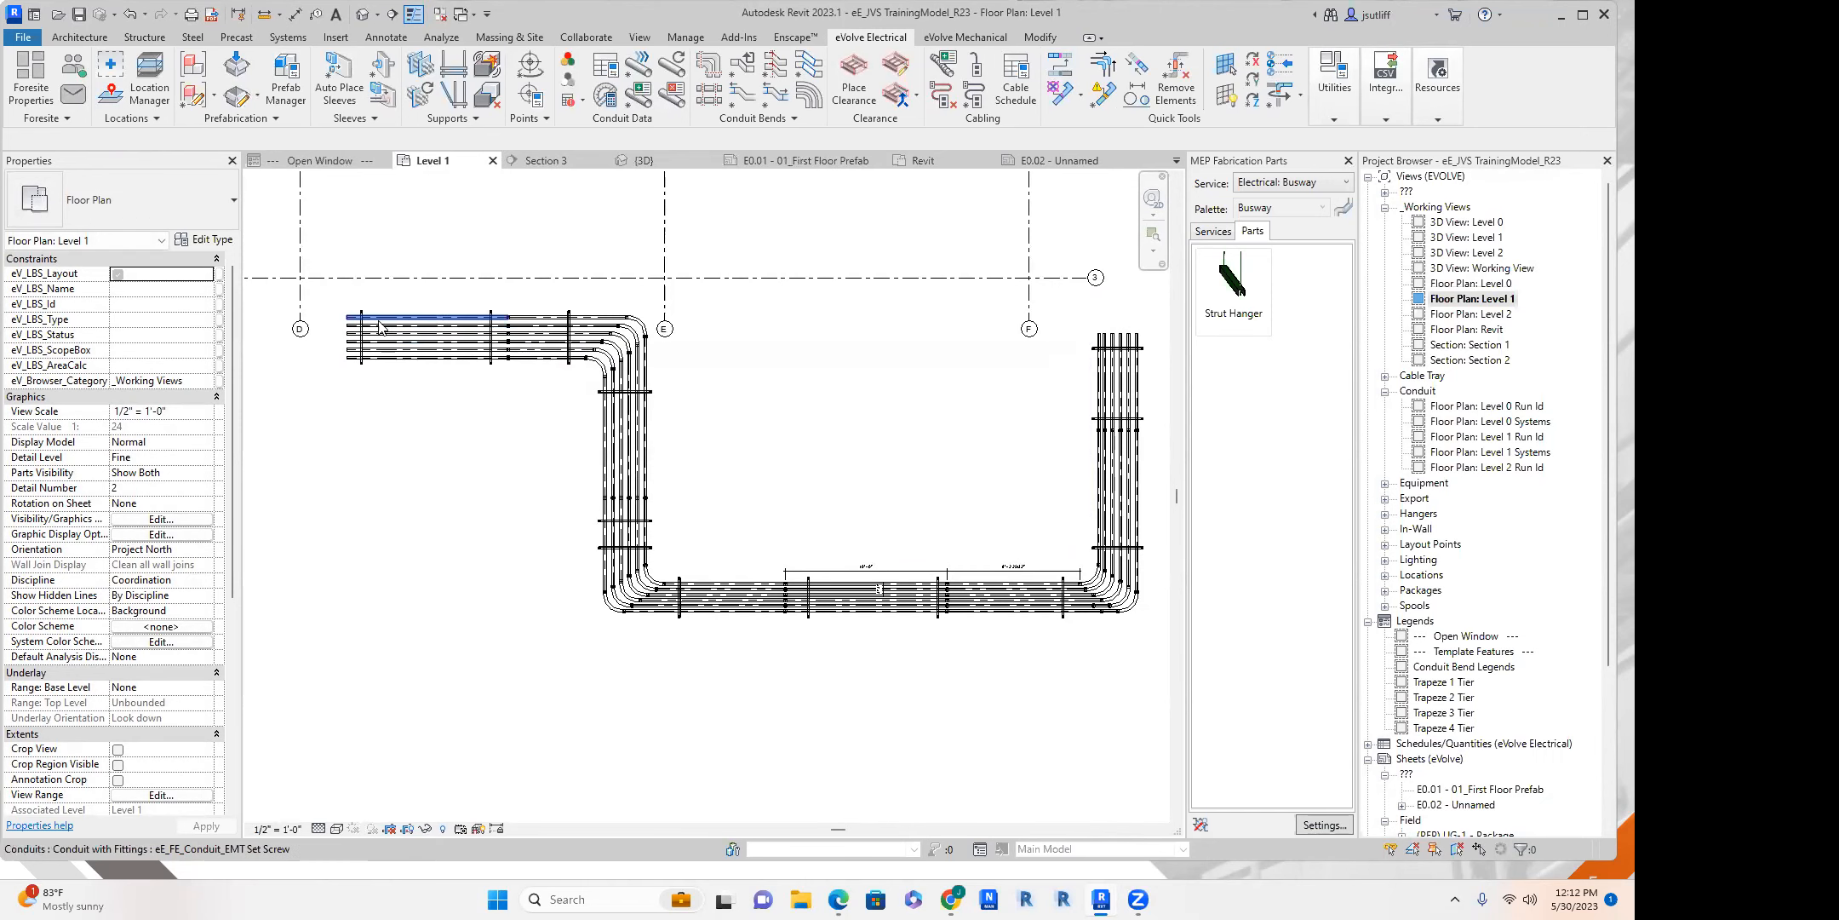
Dimension the spacing between the three hangers on the upper horizontal run between grids D and E.
scroll(365, 315, "up", 5)
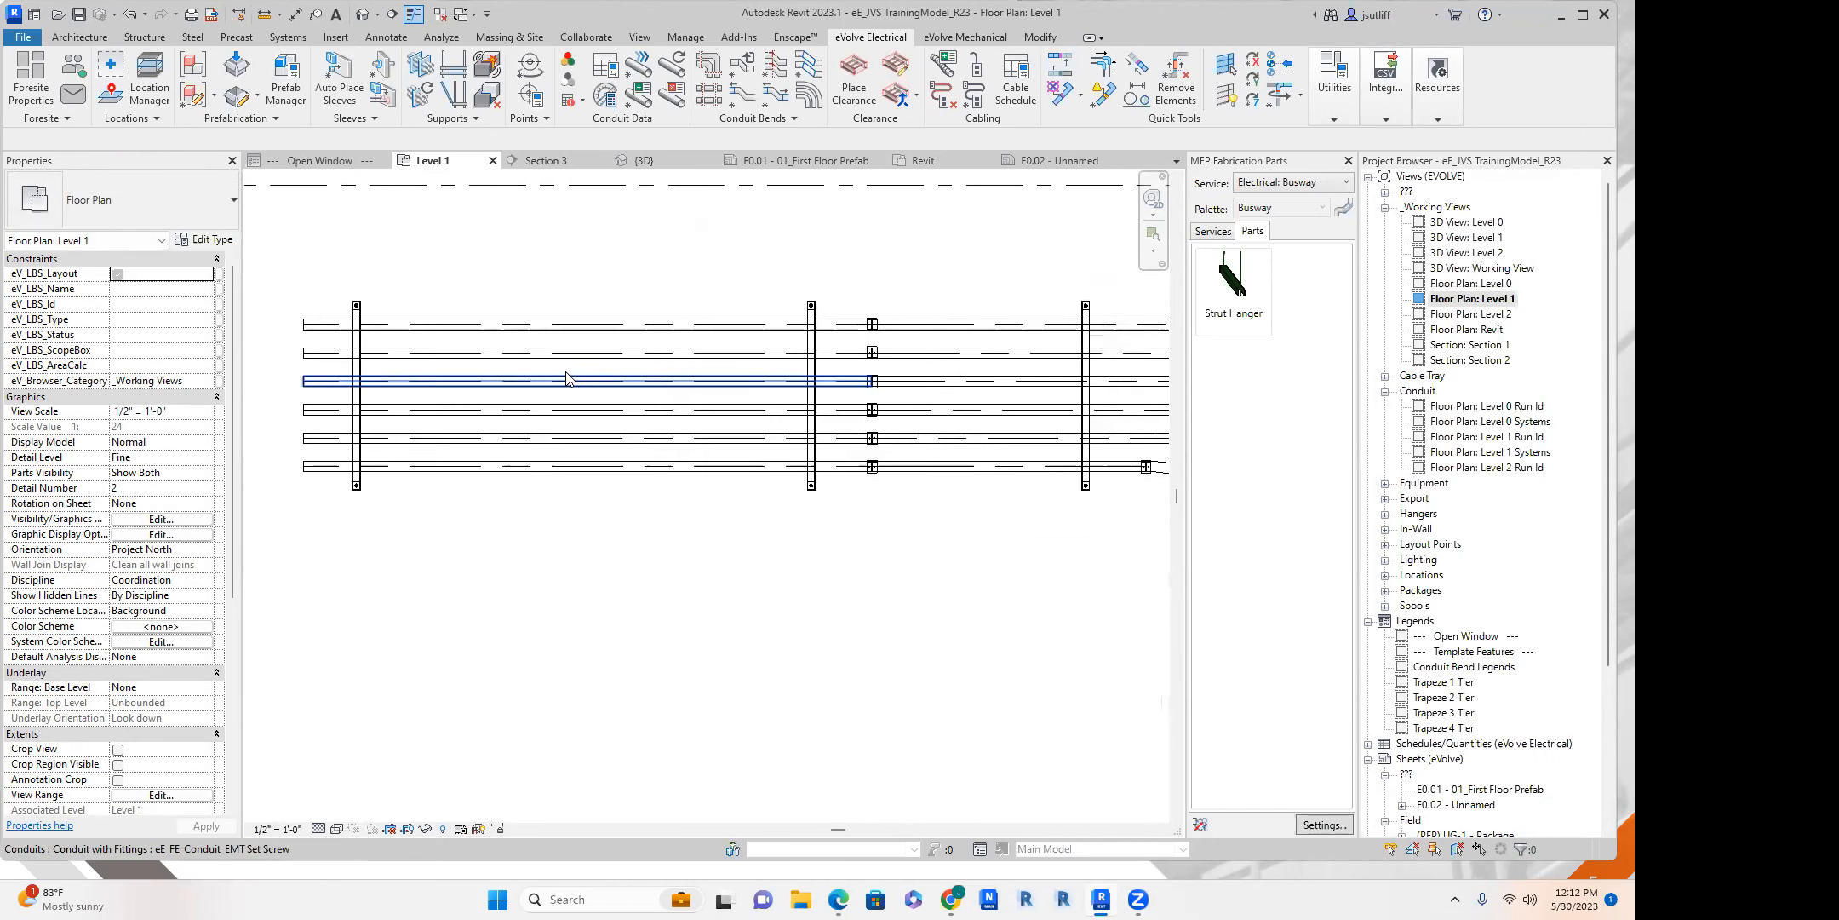
key("i")
left_click(362, 309)
left_click(814, 319)
middle_click_drag(902, 277, 752, 296)
left_click(937, 318)
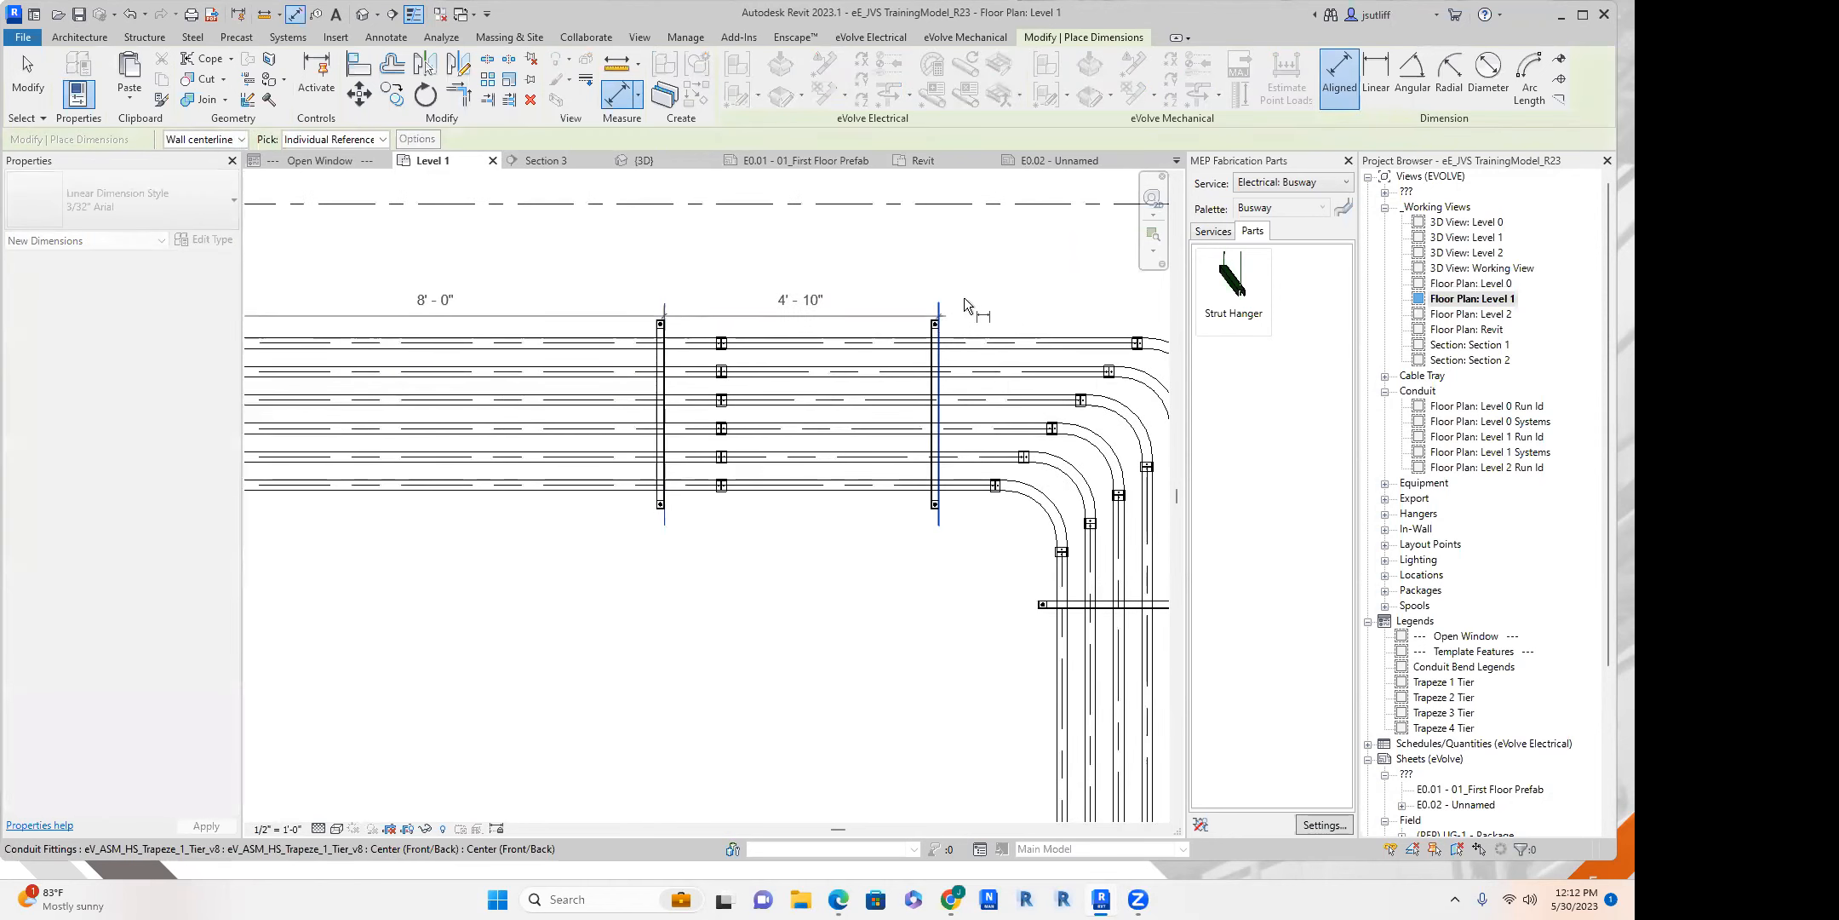
middle_click_drag(957, 300, 853, 296)
left_click(938, 260)
Dimension from the last hanger before the bend near grid E to the outer edge of the outermost elbow.
middle_click_drag(601, 354, 658, 364)
scroll(670, 484, "down", 2)
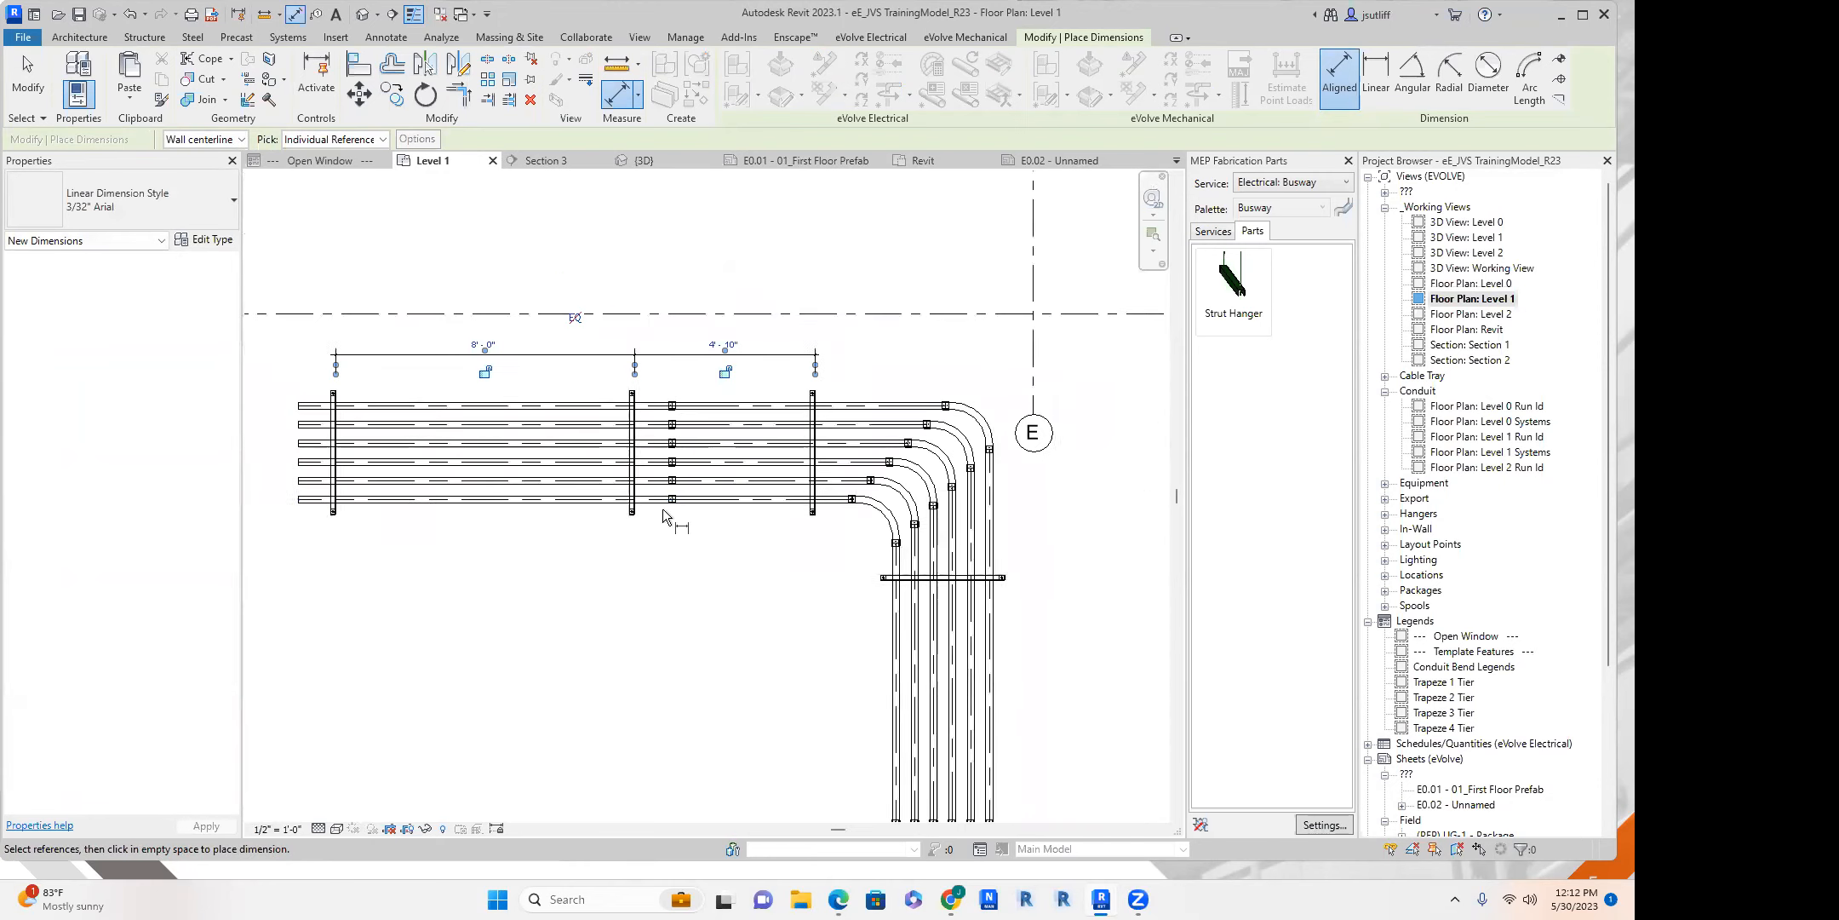
middle_click_drag(716, 557, 645, 443)
scroll(631, 518, "down", 1)
scroll(653, 508, "down", 2)
scroll(765, 356, "up", 6)
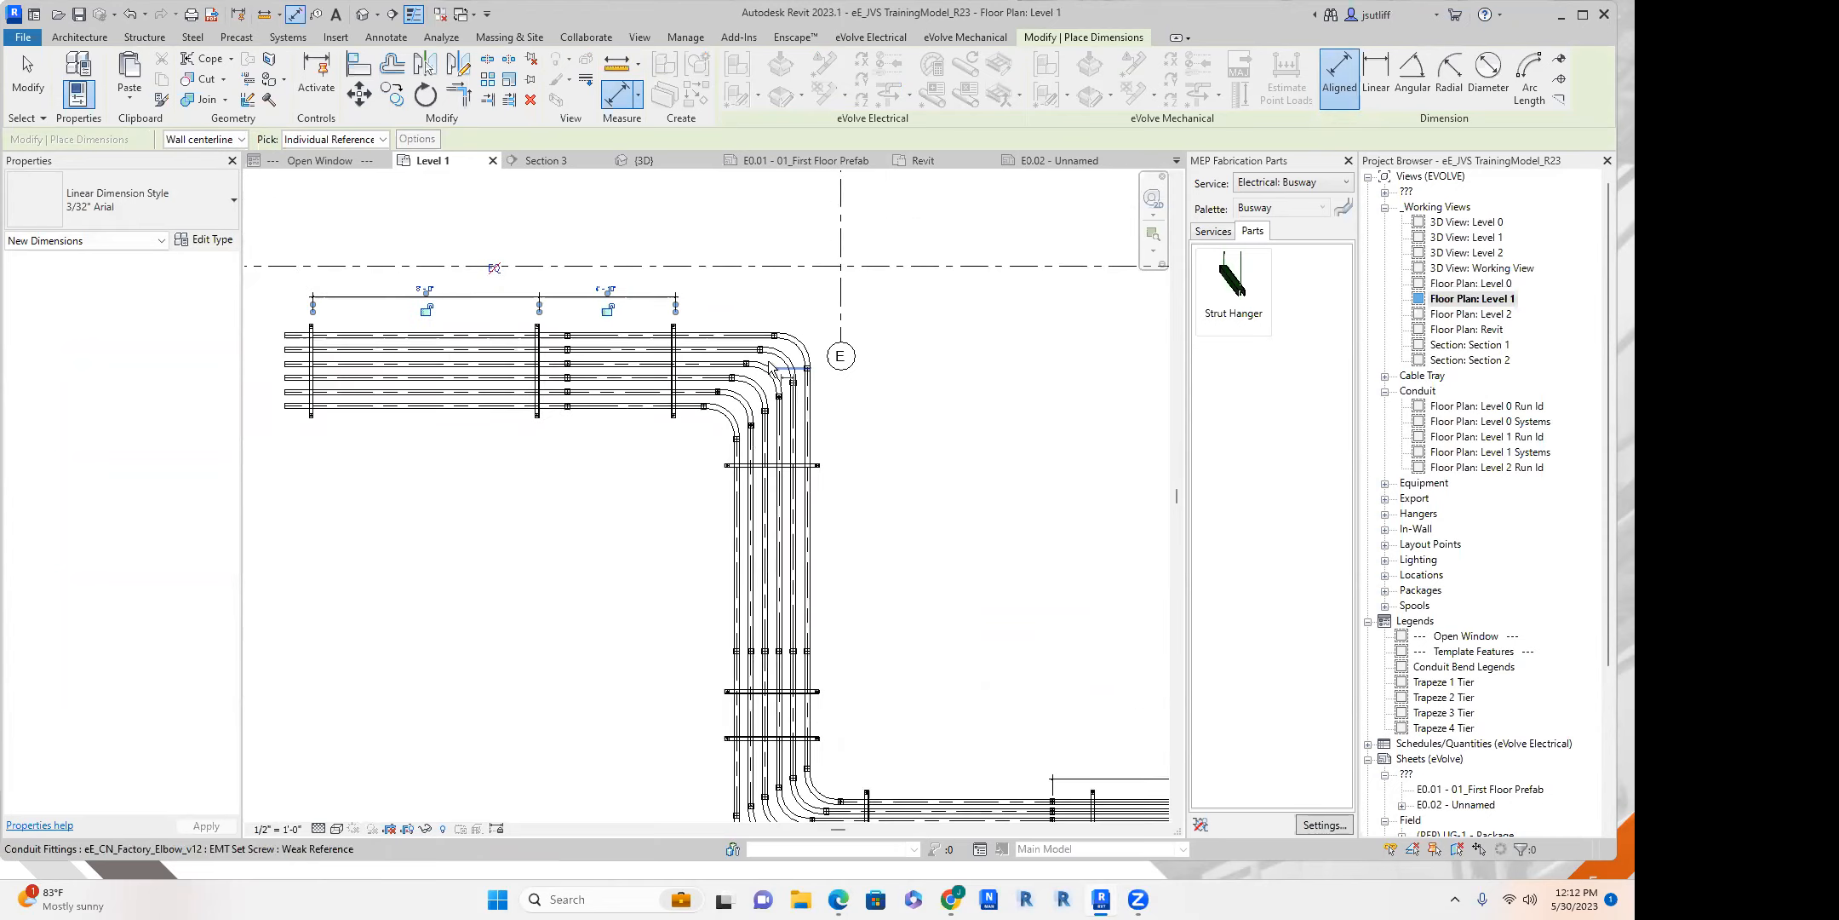
left_click(584, 377)
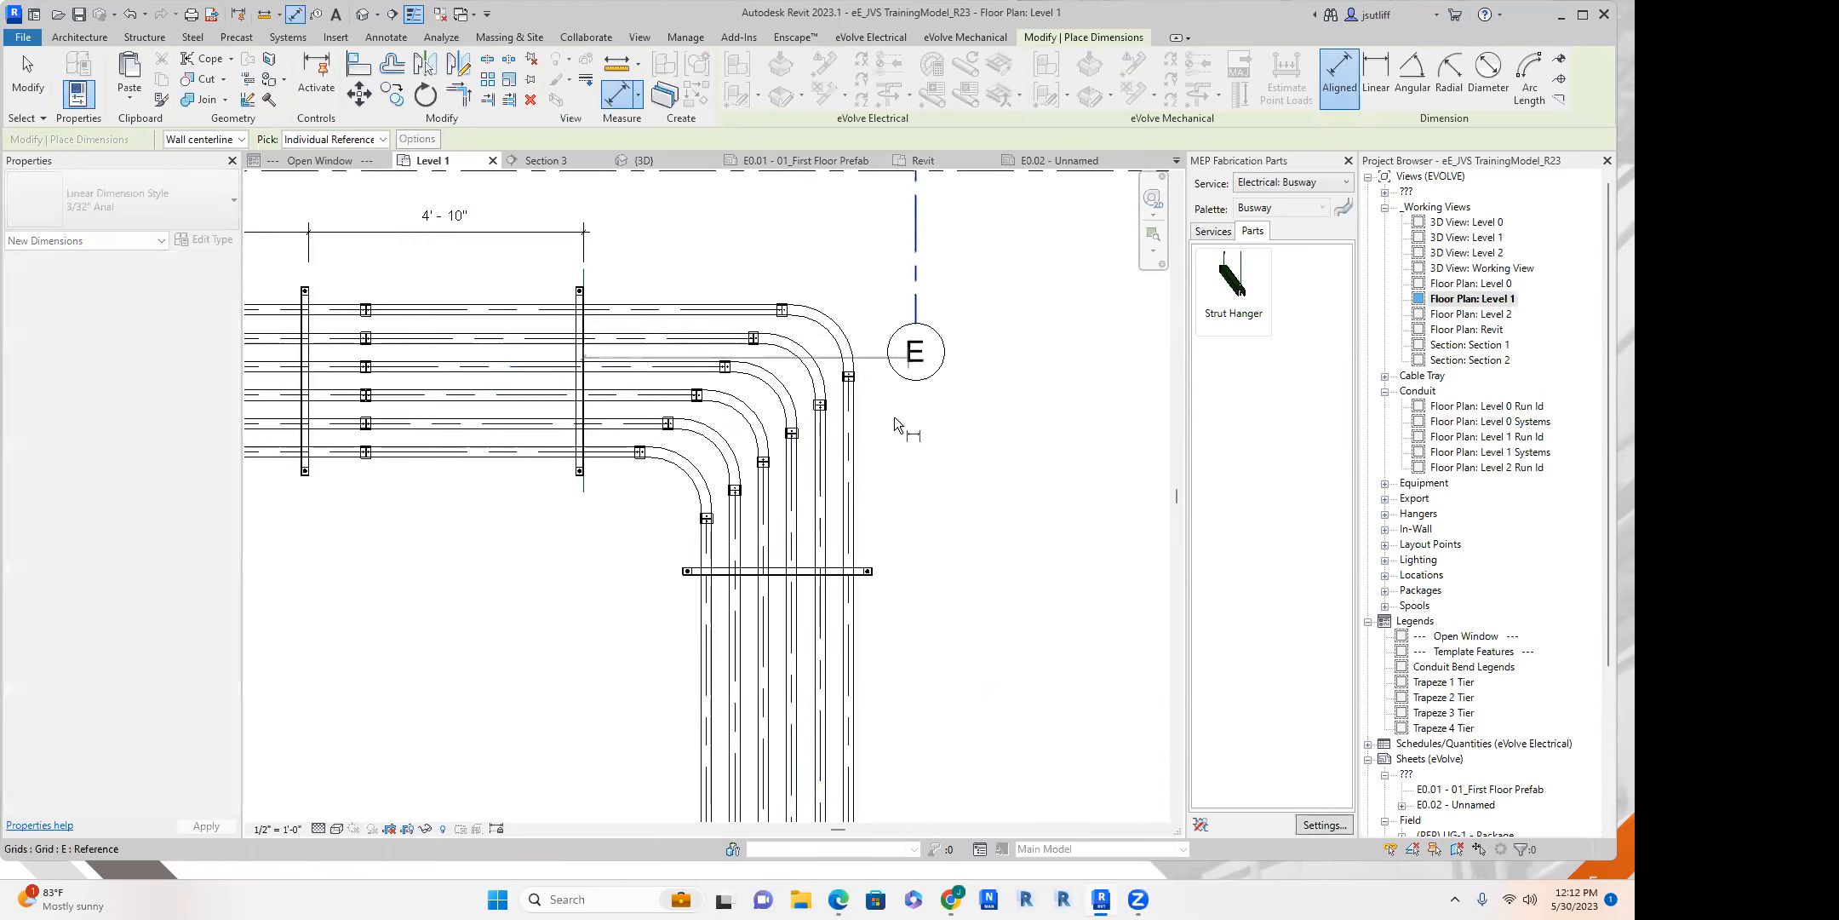
left_click(880, 241)
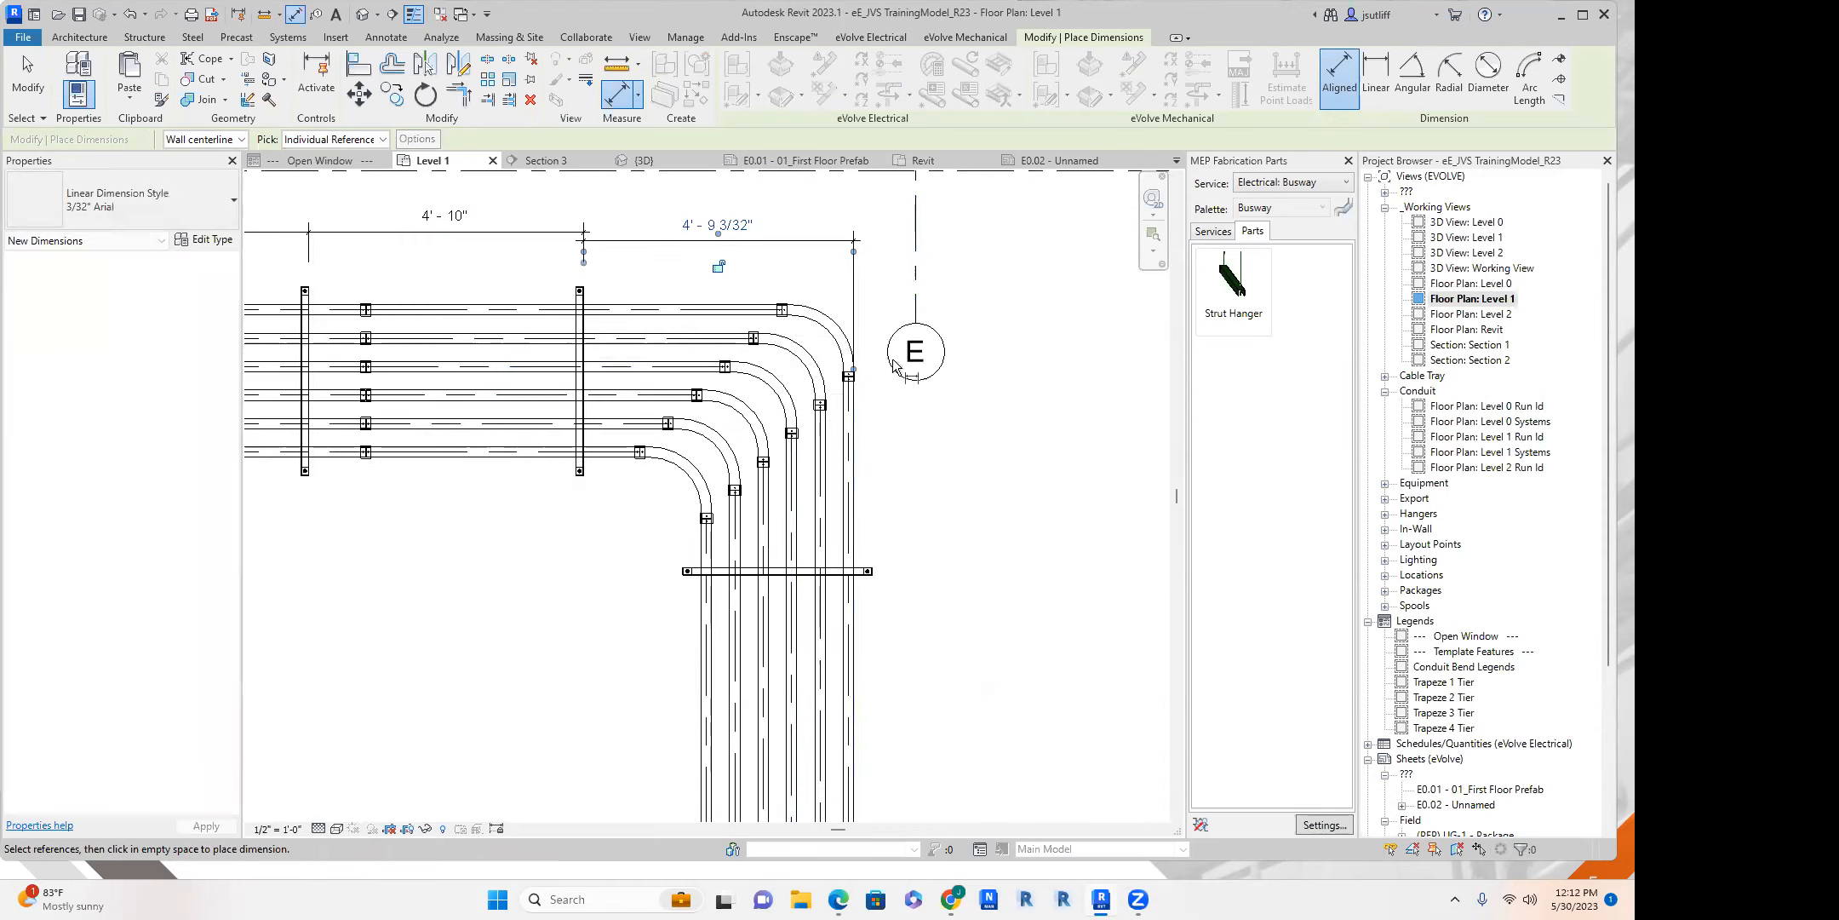
Examine the dimensioned hanger spacing along the upper run and around the bend near grid E.
scroll(904, 436, "down", 5)
middle_click_drag(994, 545, 896, 427)
key("Escape")
scroll(896, 426, "down", 1)
middle_click_drag(981, 534, 922, 490)
scroll(565, 276, "up", 4)
middle_click_drag(816, 470, 1136, 711)
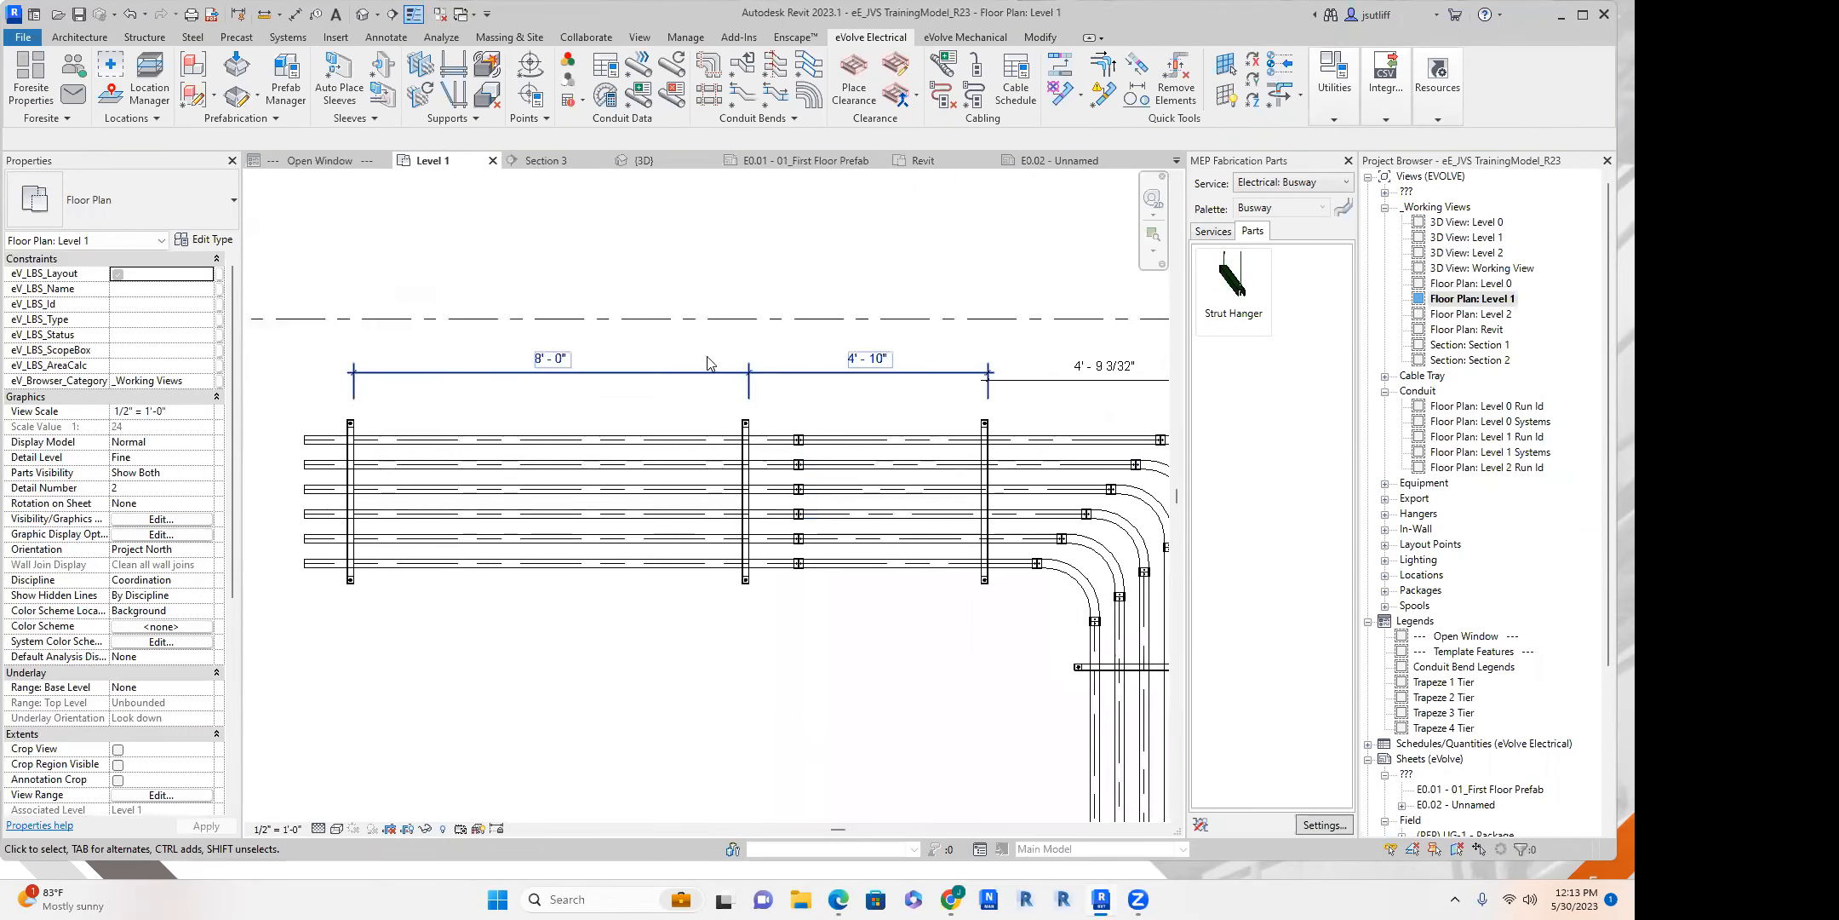
middle_click_drag(824, 399, 501, 356)
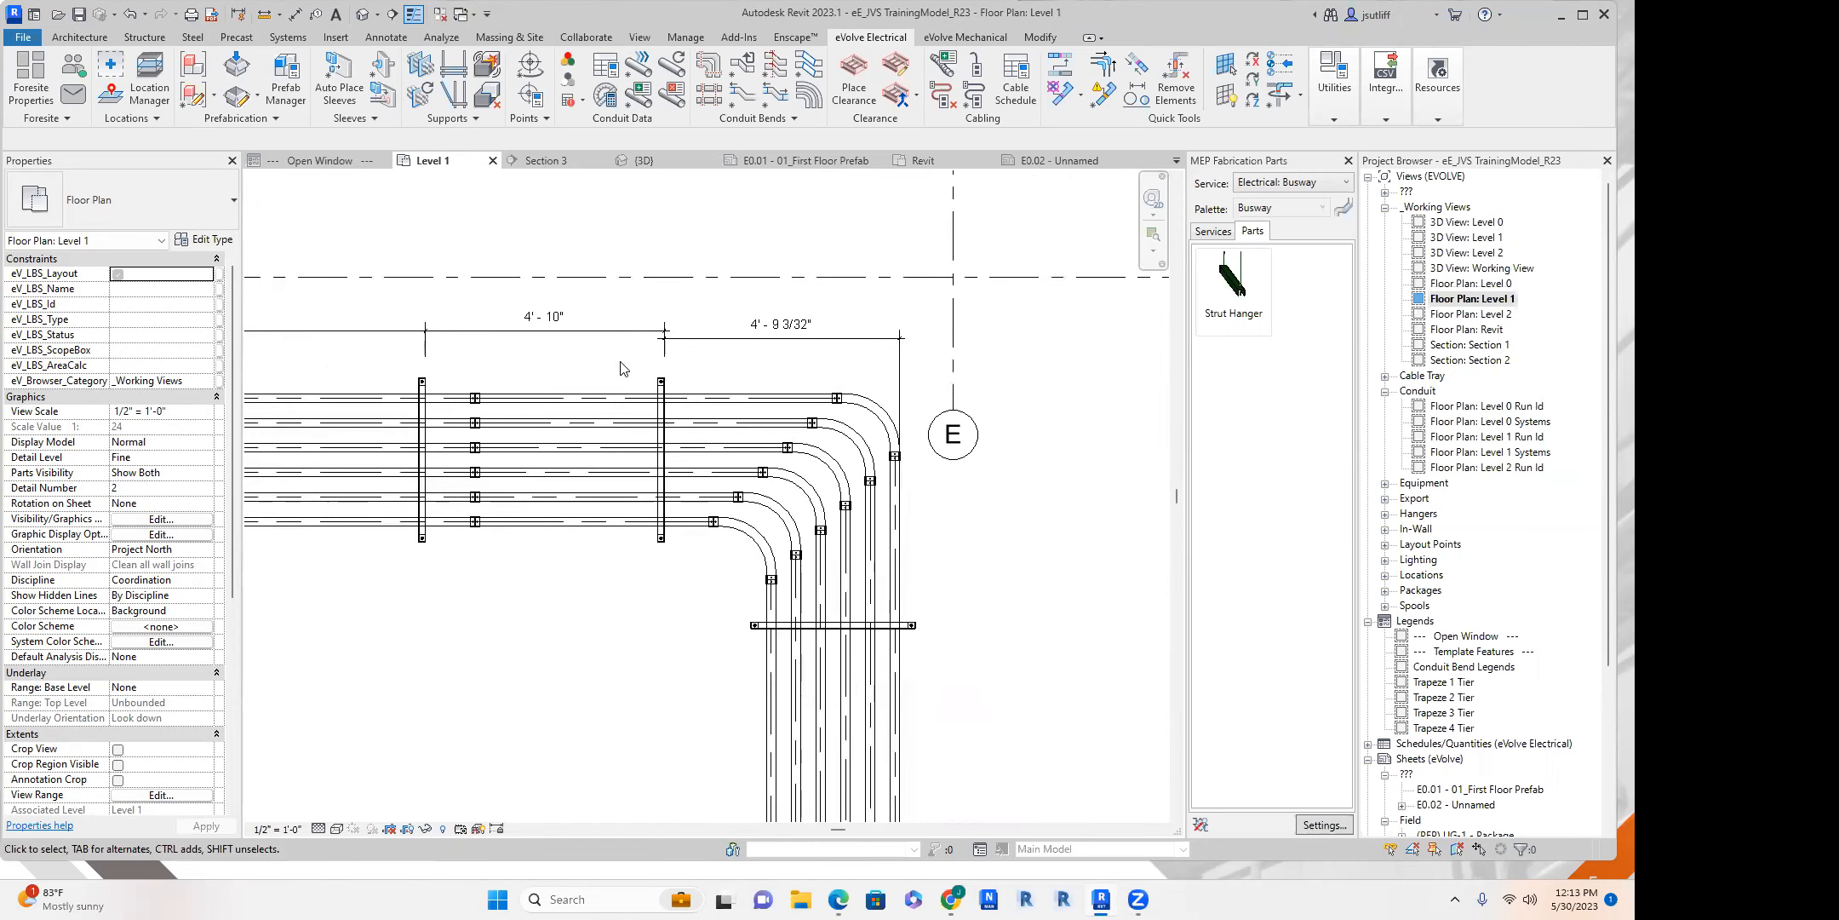
scroll(620, 370, "down", 1)
scroll(410, 348, "up", 4)
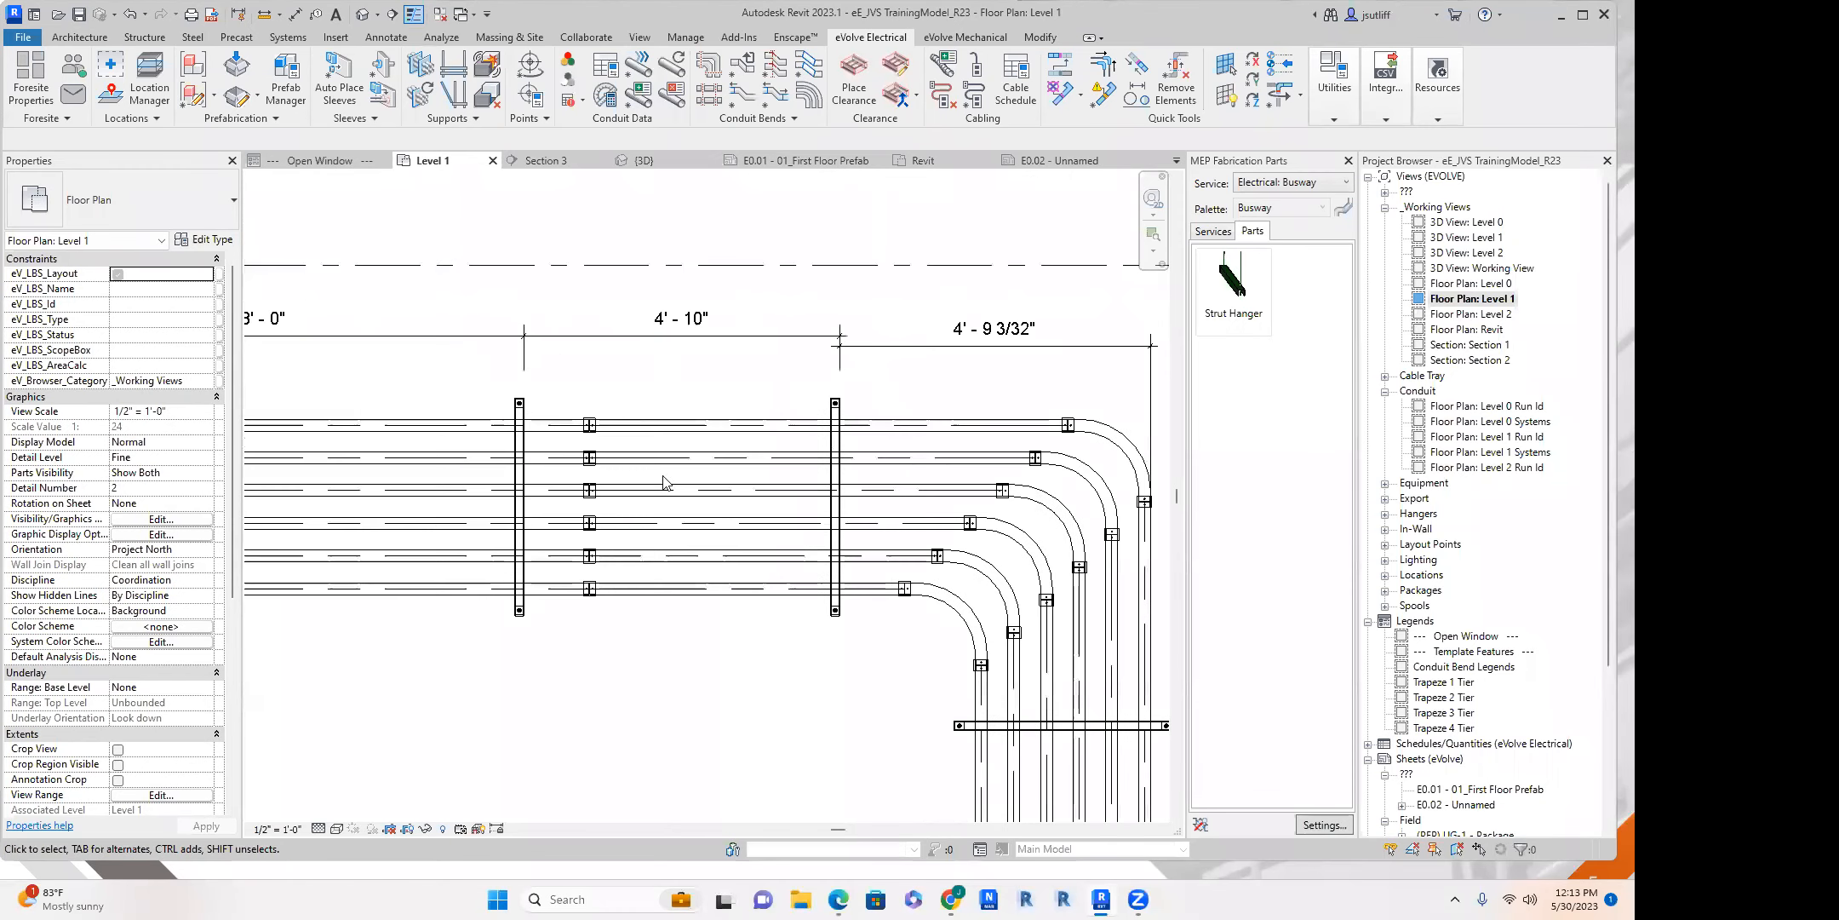
scroll(867, 466, "down", 7)
middle_click_drag(846, 555, 788, 484)
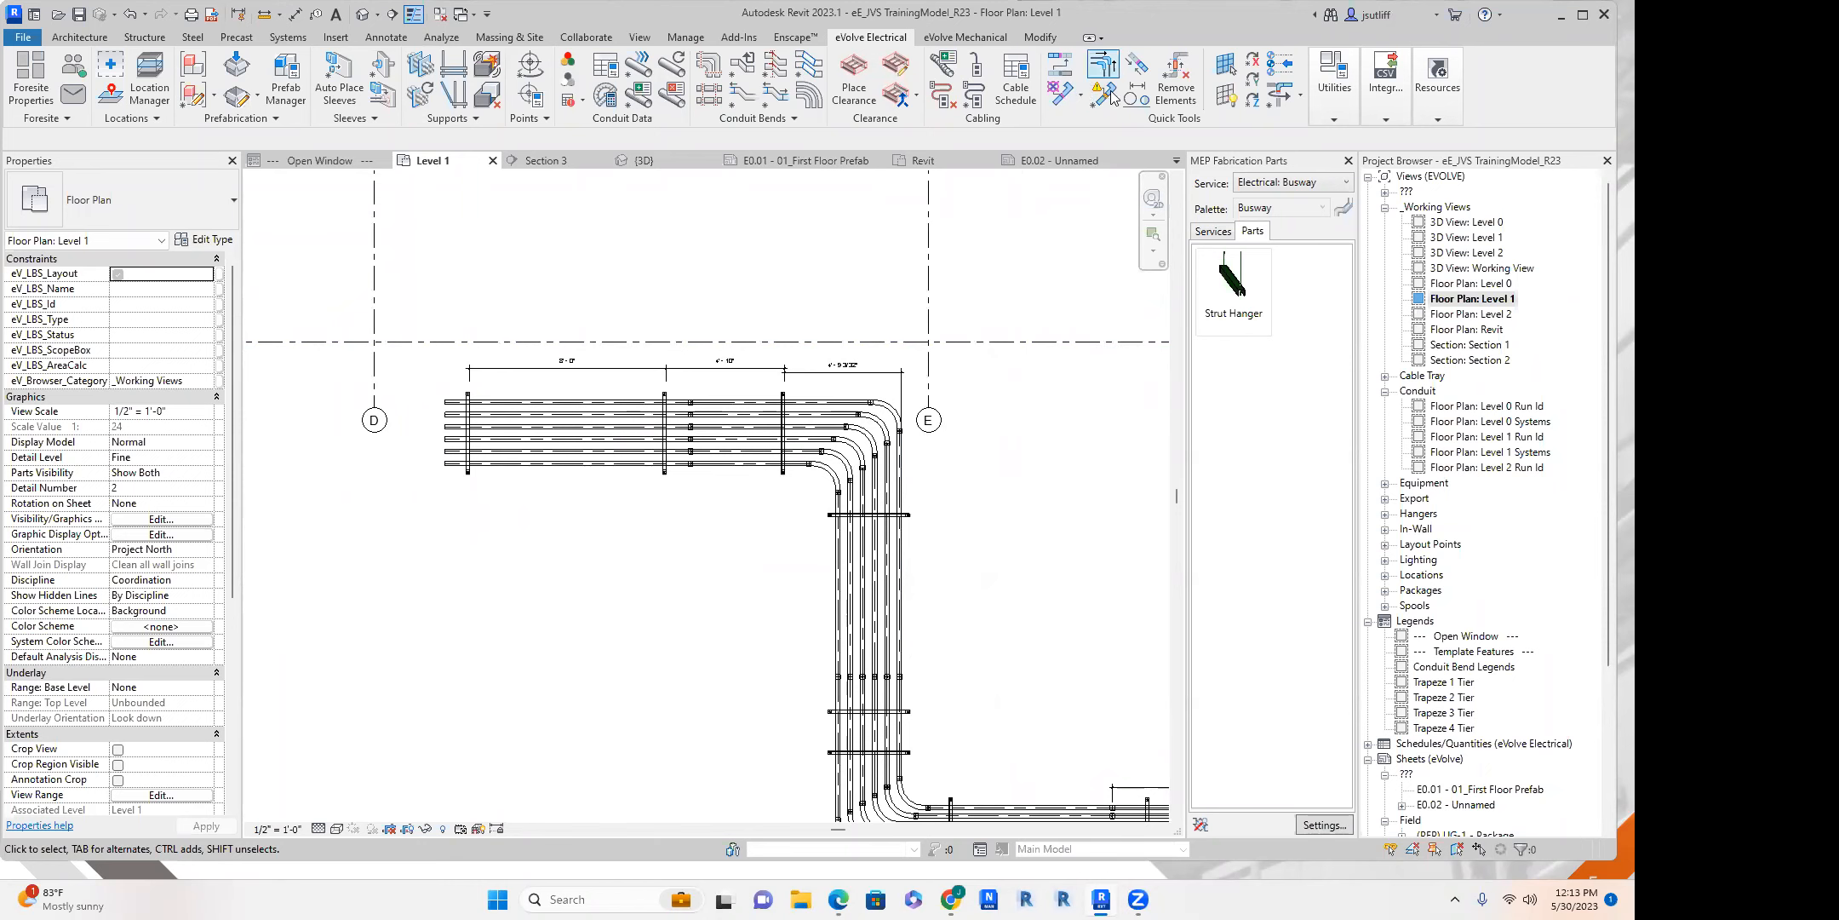
Draw a vertical conduit down to 7' 0" from the open end of the lowest conduit near grid D.
left_click(445, 464)
scroll(441, 466, "up", 5)
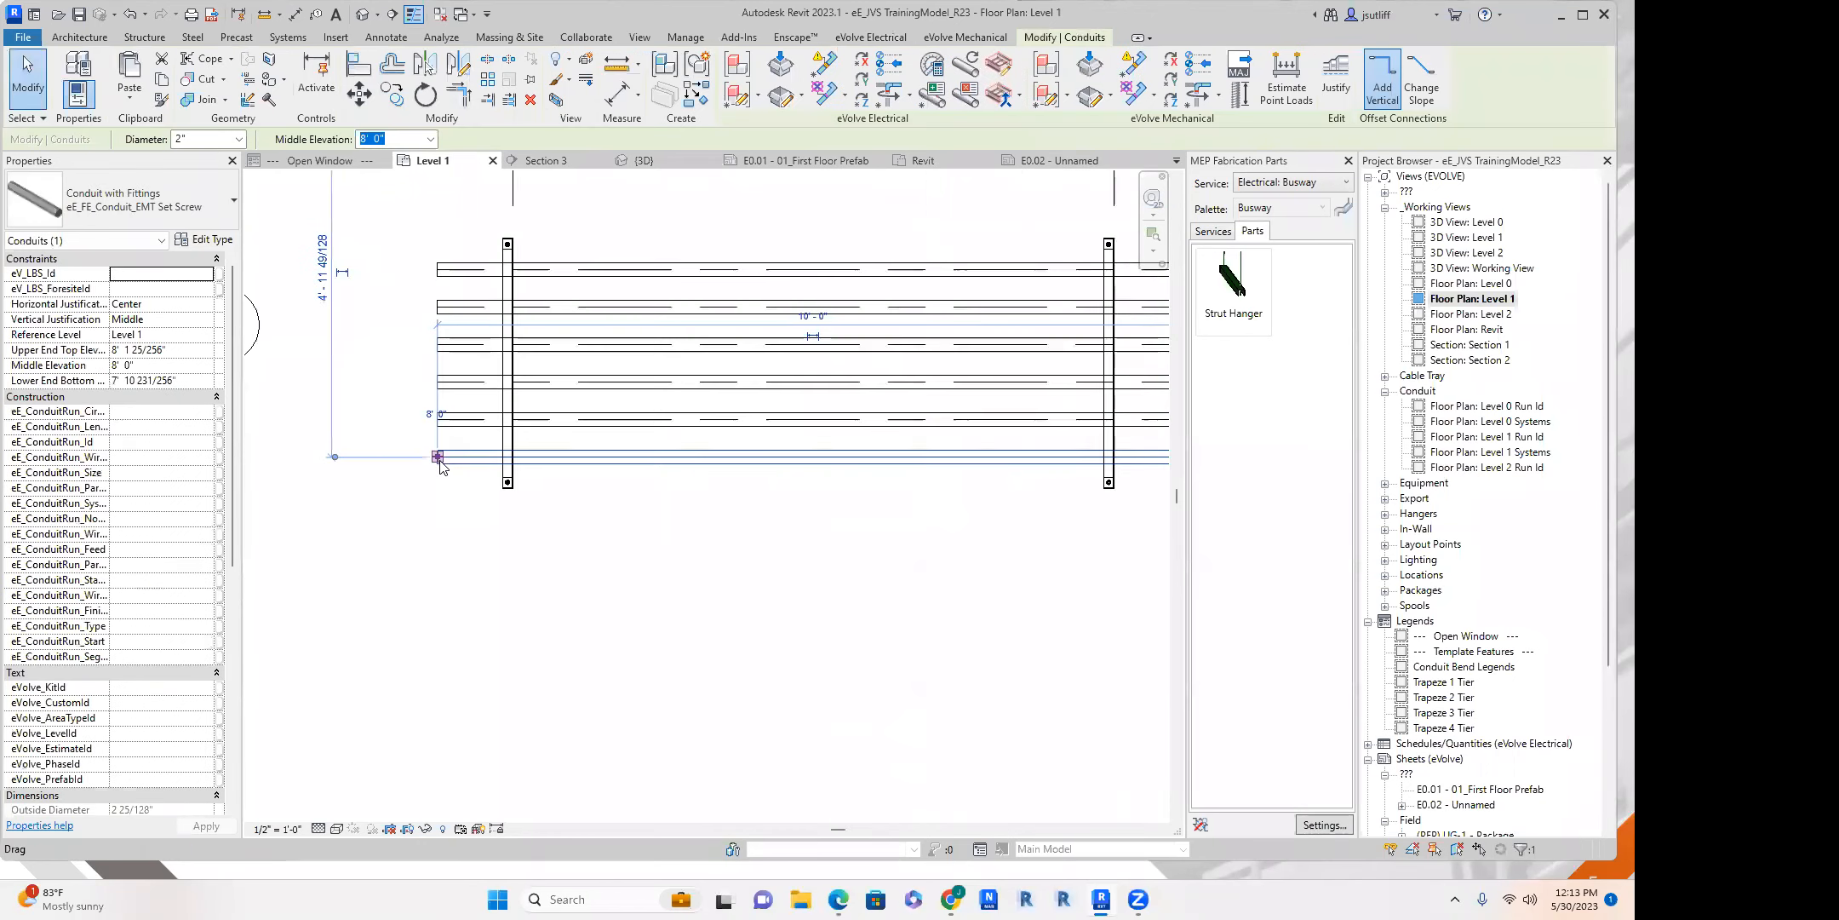
right_click(441, 466)
left_click(503, 101)
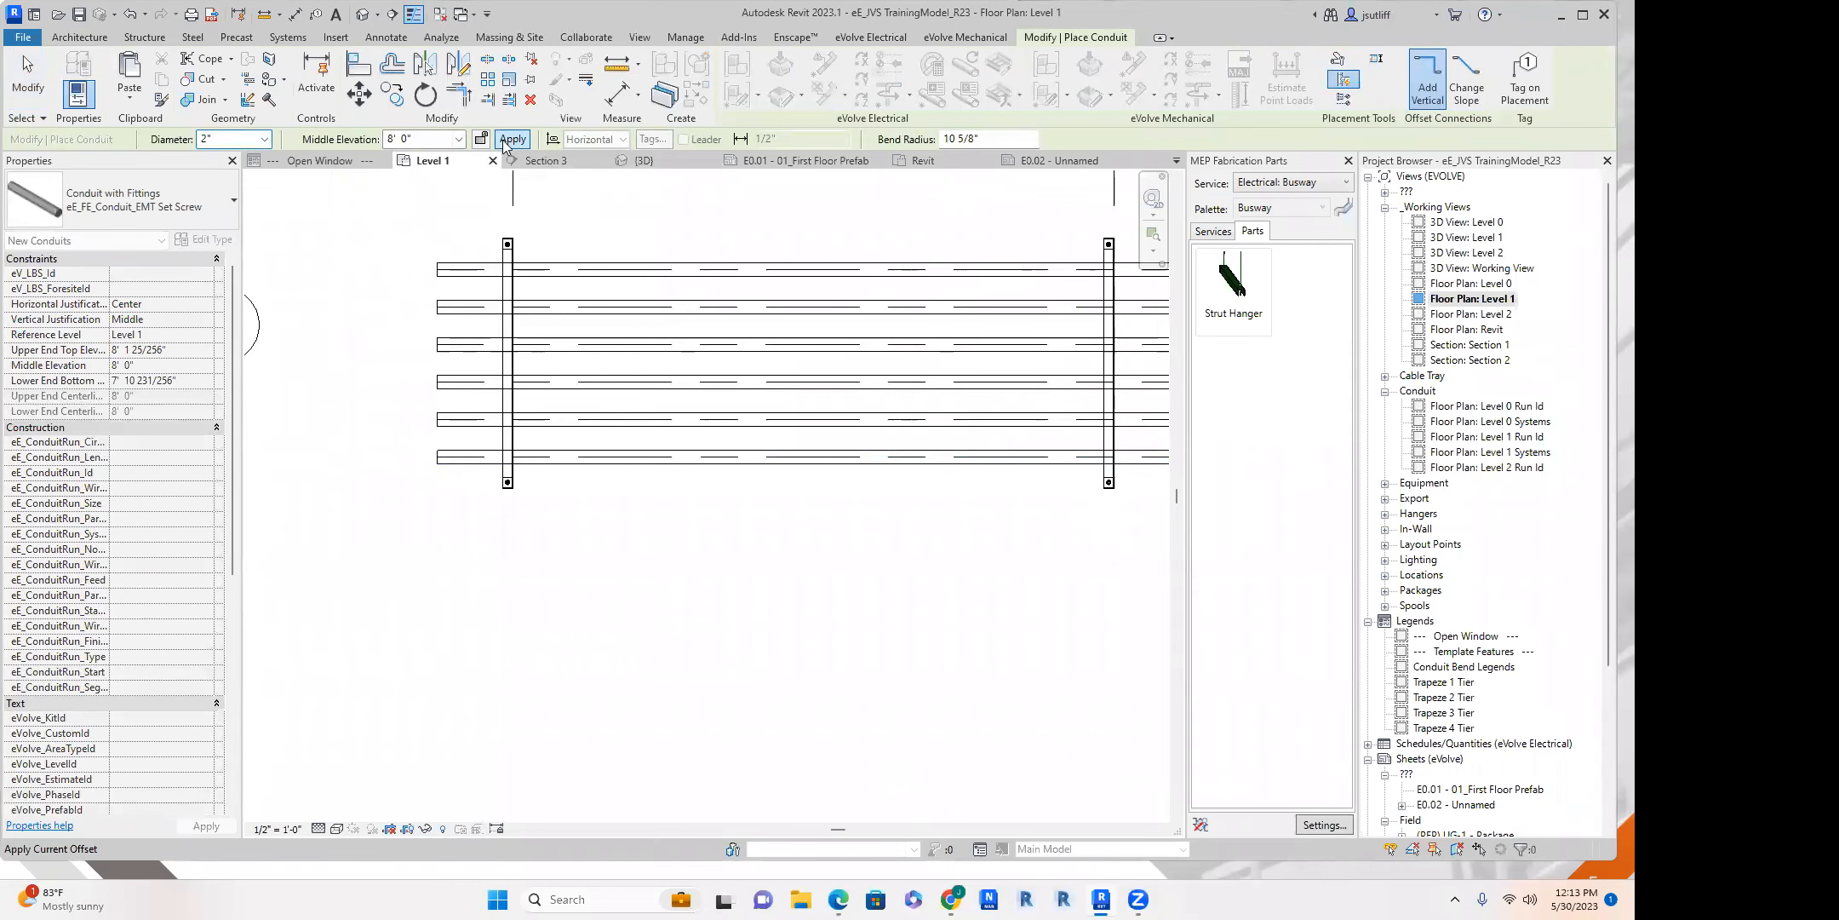
scroll(511, 502, "down", 3)
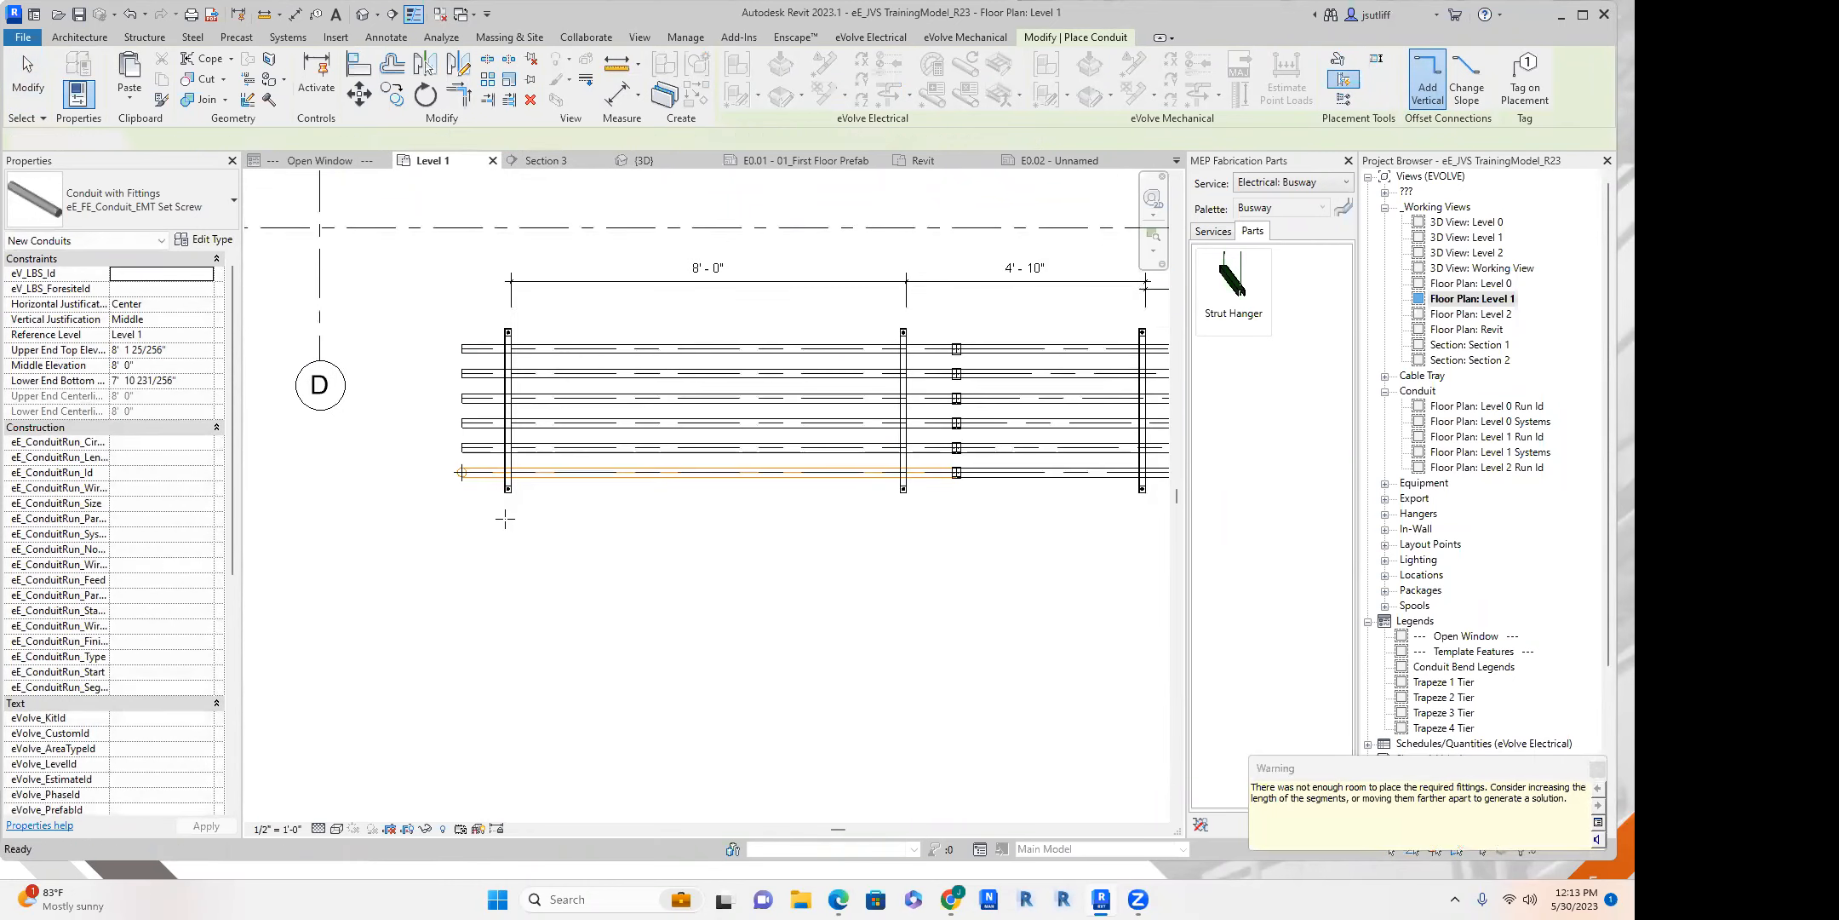
key("Escape")
key("Escape")
Try to join the lowest conduit to its vertical drop with Trim/Extend to Corner in the floor plan.
left_click(508, 476)
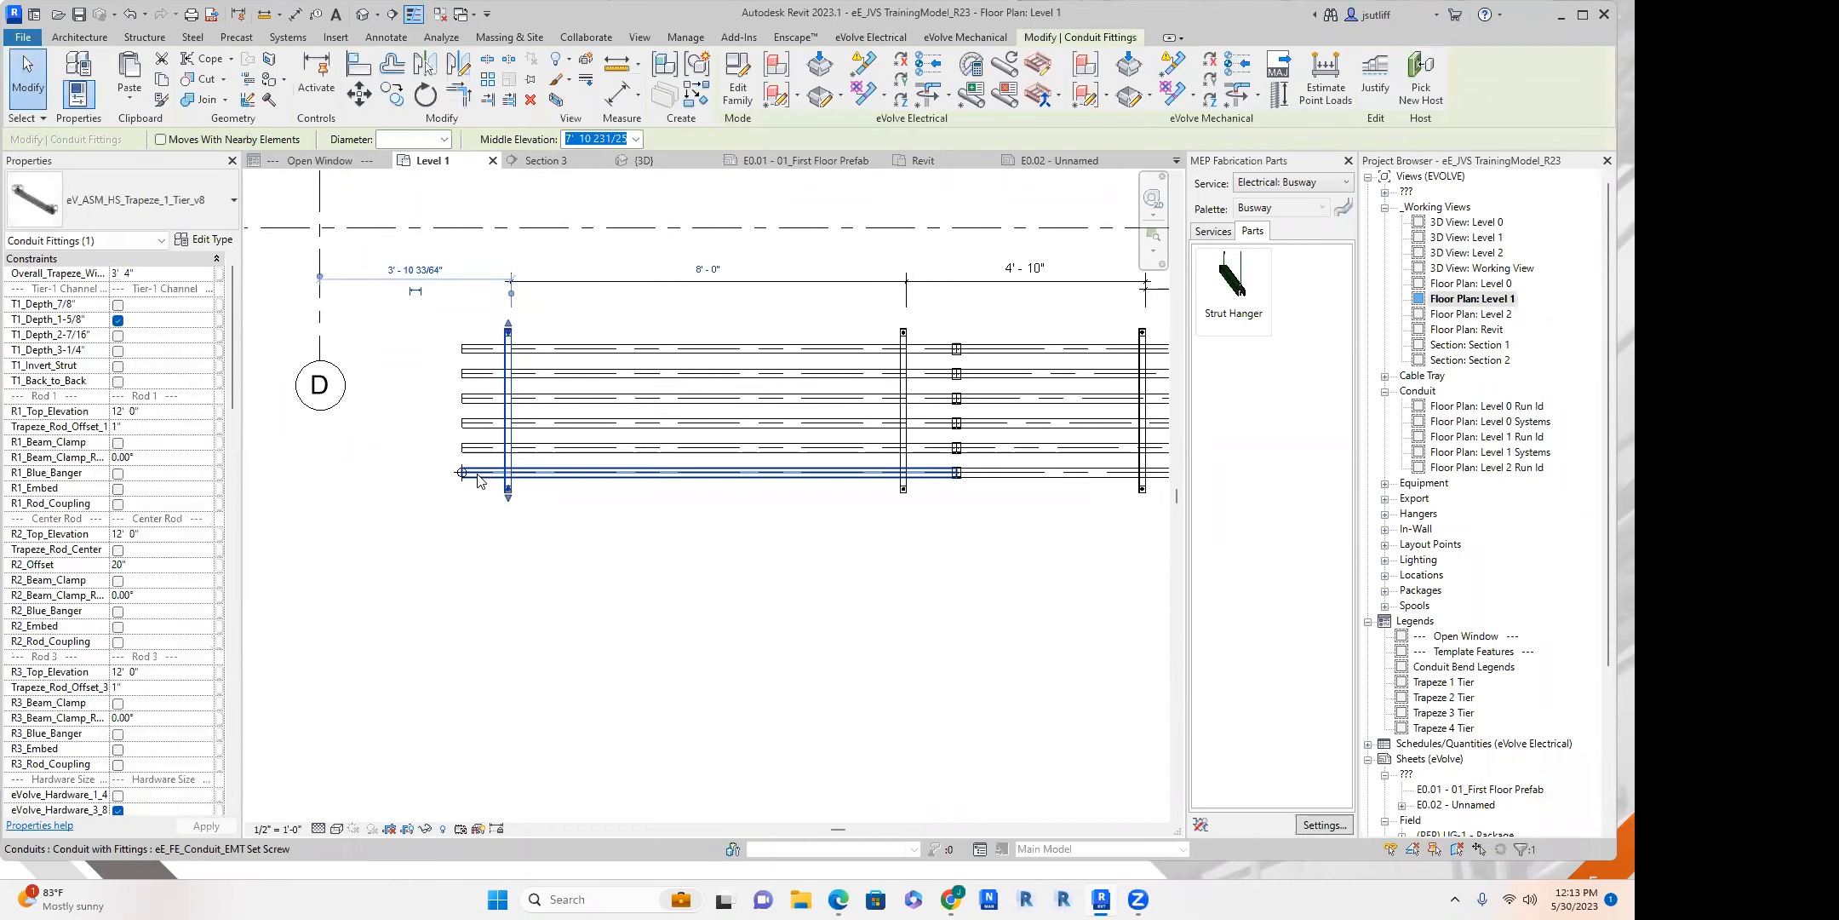
scroll(474, 476, "up", 2)
middle_click_drag(484, 520, 479, 520)
key("t")
key("r")
left_click(500, 477)
left_click(437, 472)
key("Escape")
Stretch the open end of the lowest conduit toward grid D, past the vertical conduit.
left_click(521, 464)
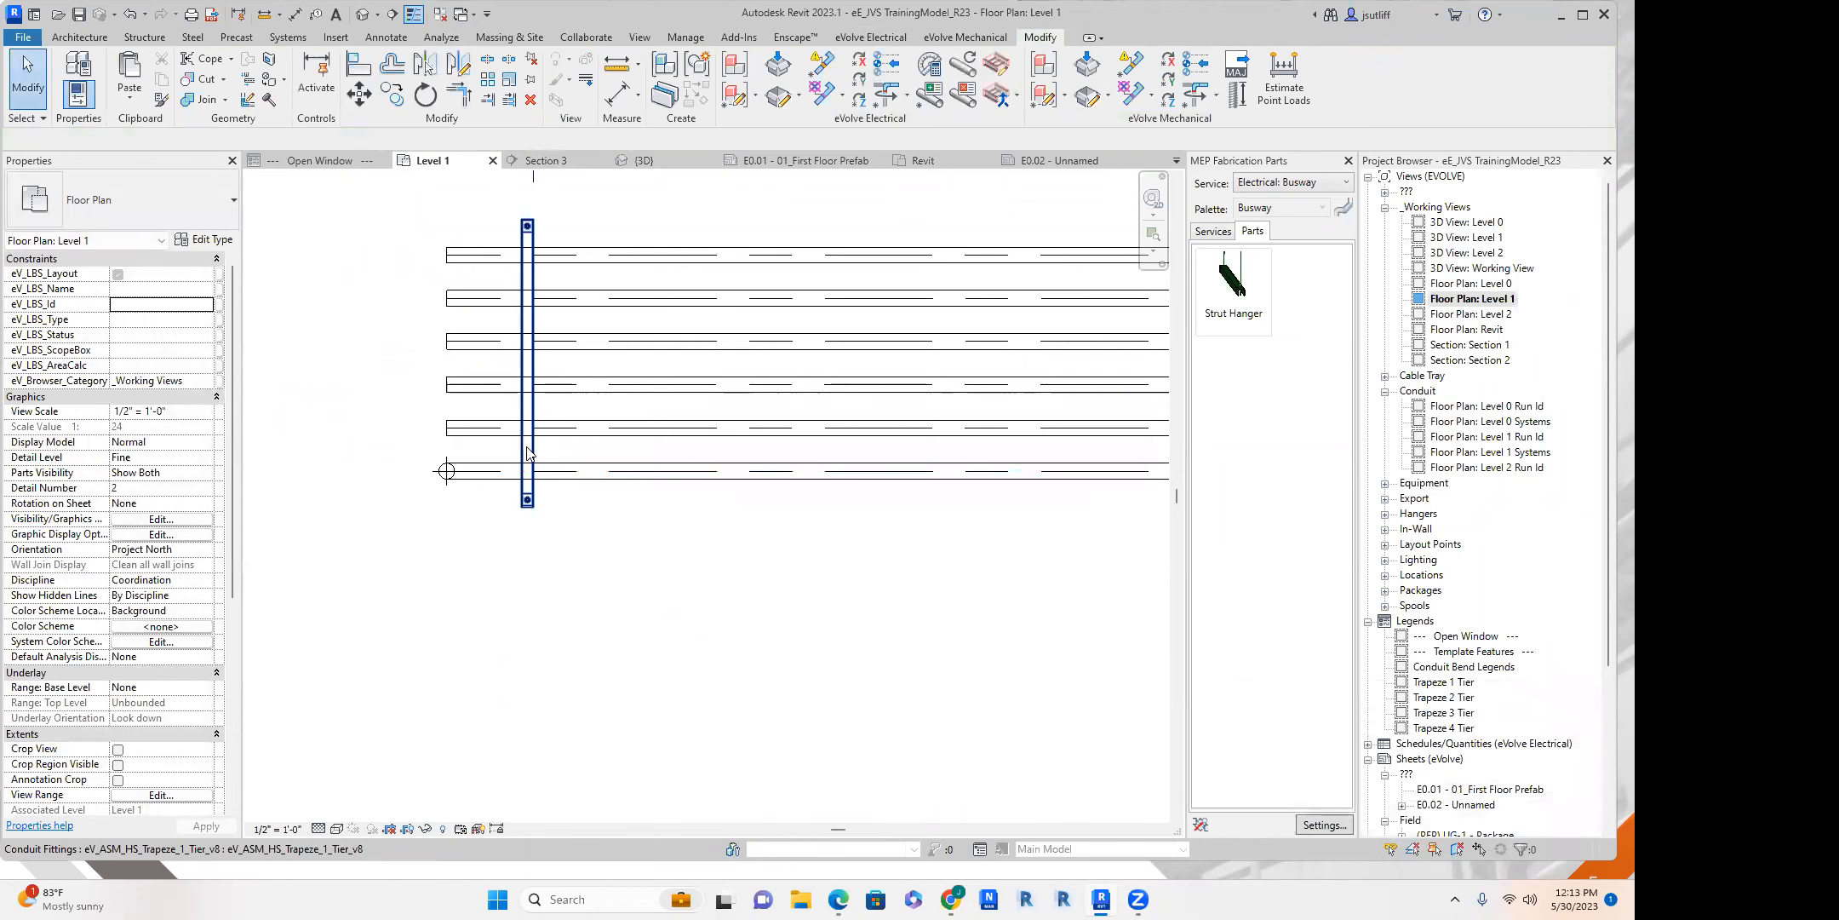
scroll(503, 504, "down", 1)
left_click(496, 501)
left_click(484, 479)
left_click_drag(461, 479, 384, 479)
key("Escape")
scroll(460, 486, "up", 1)
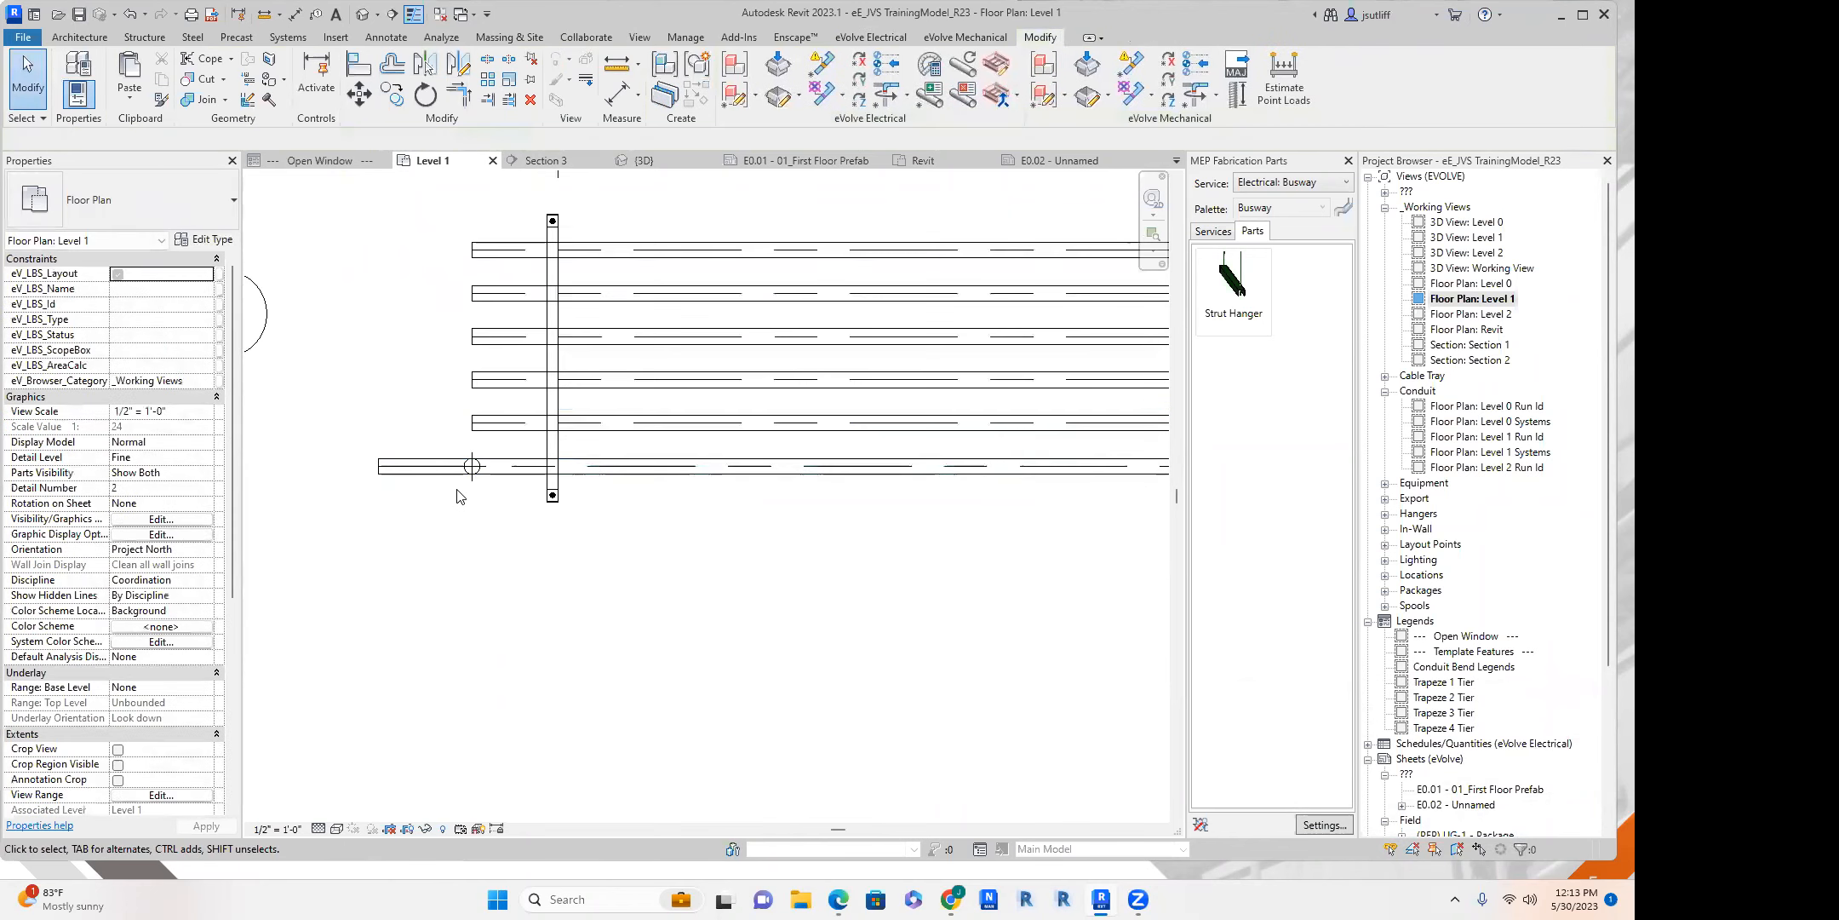
Move the vertical conduit toward grid D so it sits beyond the lowest conduit's open end.
left_click(472, 487)
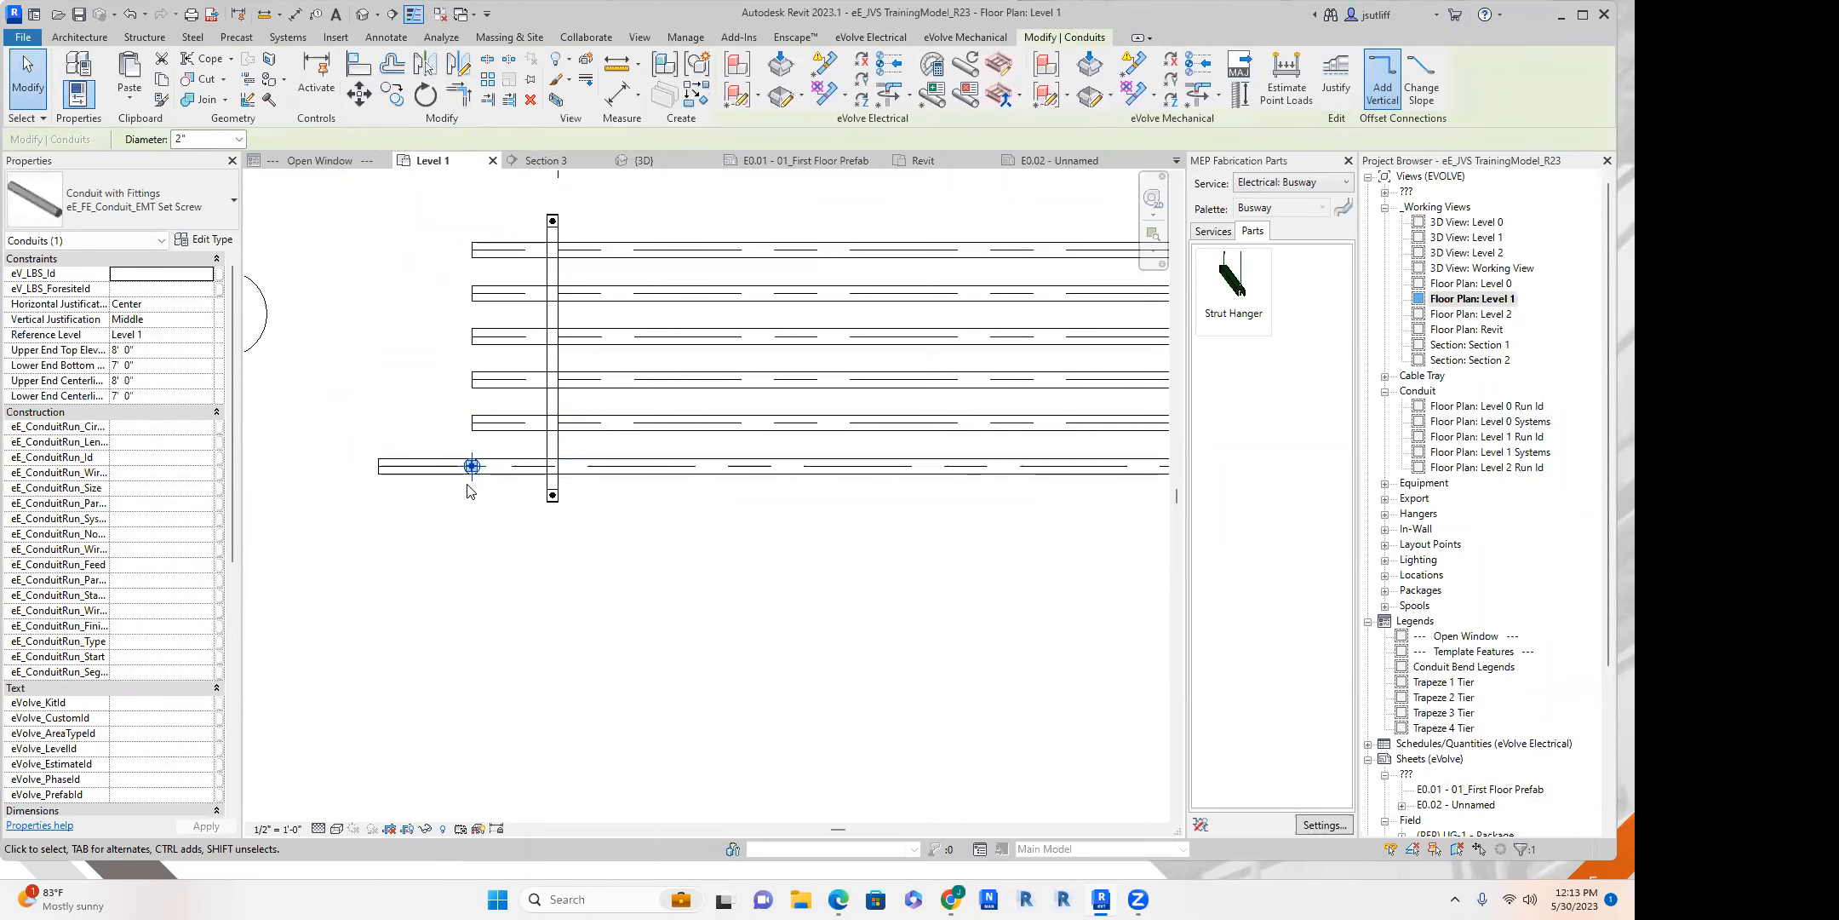
key("m")
key("v")
left_click(471, 470)
left_click(335, 473)
key("Escape")
Try to trim the lowest conduit and the moved vertical conduit to a corner in the floor plan.
key("t")
key("r")
left_click(466, 473)
left_click(339, 468)
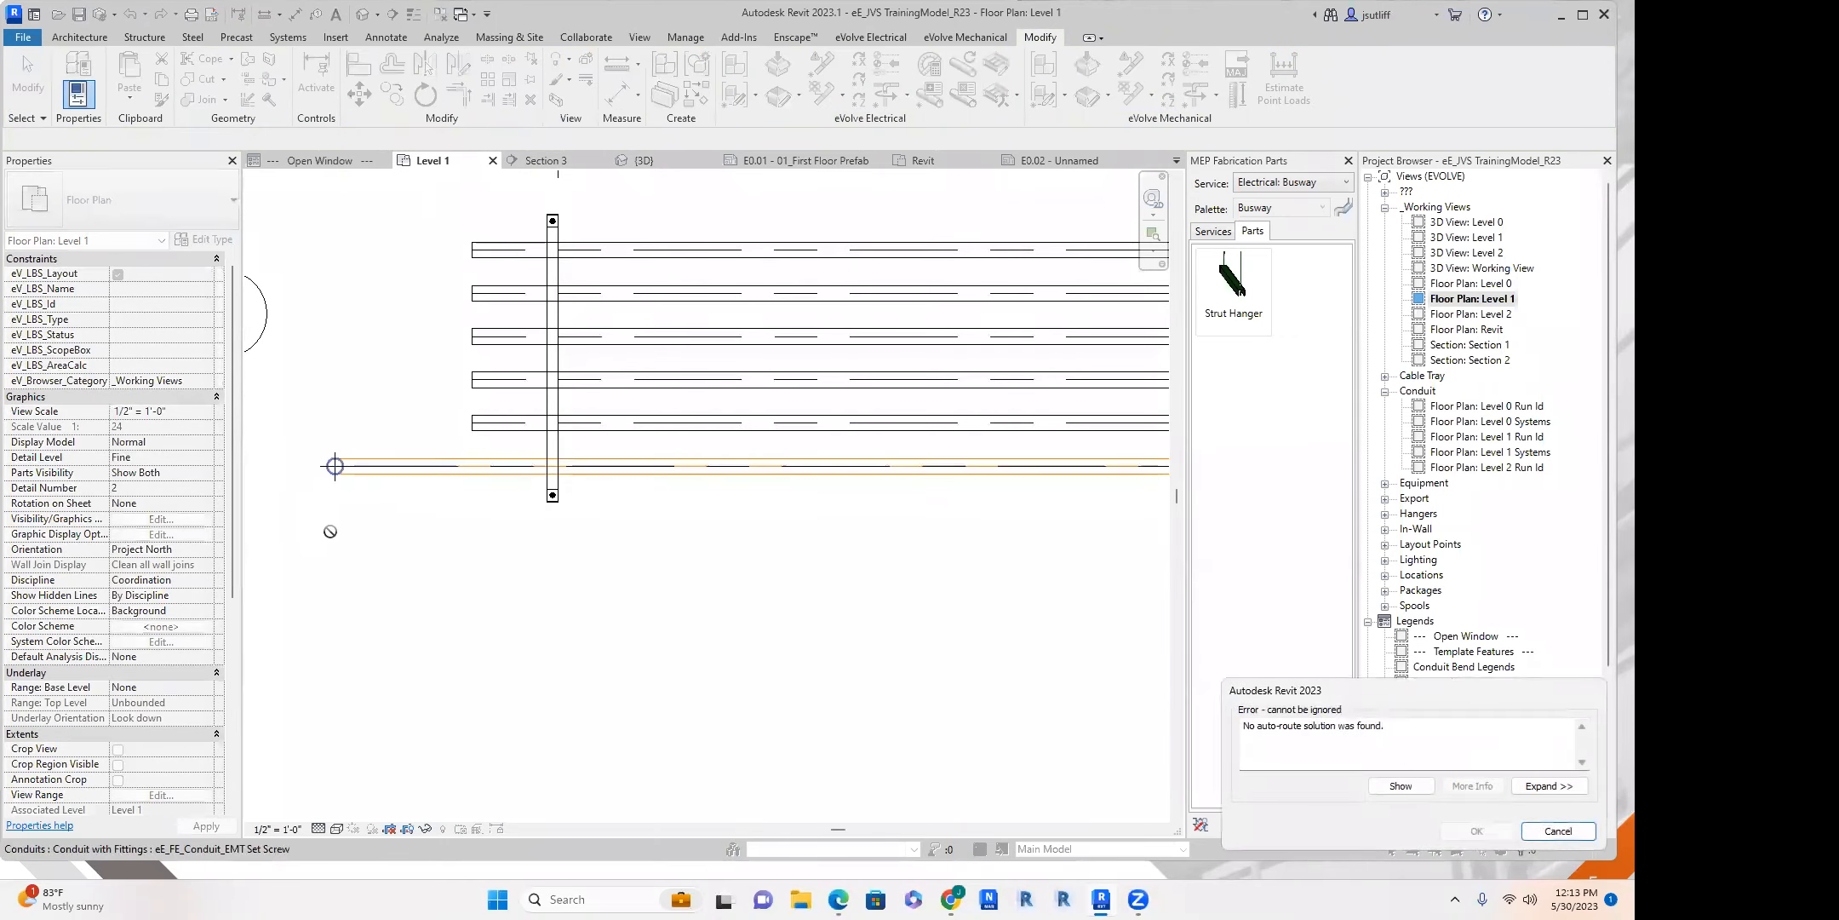
key("Escape")
key("Escape")
In the 3D view, join the short vertical conduit and the adjacent horizontal conduit with Trim/Extend to Corner.
scroll(409, 489, "down", 3)
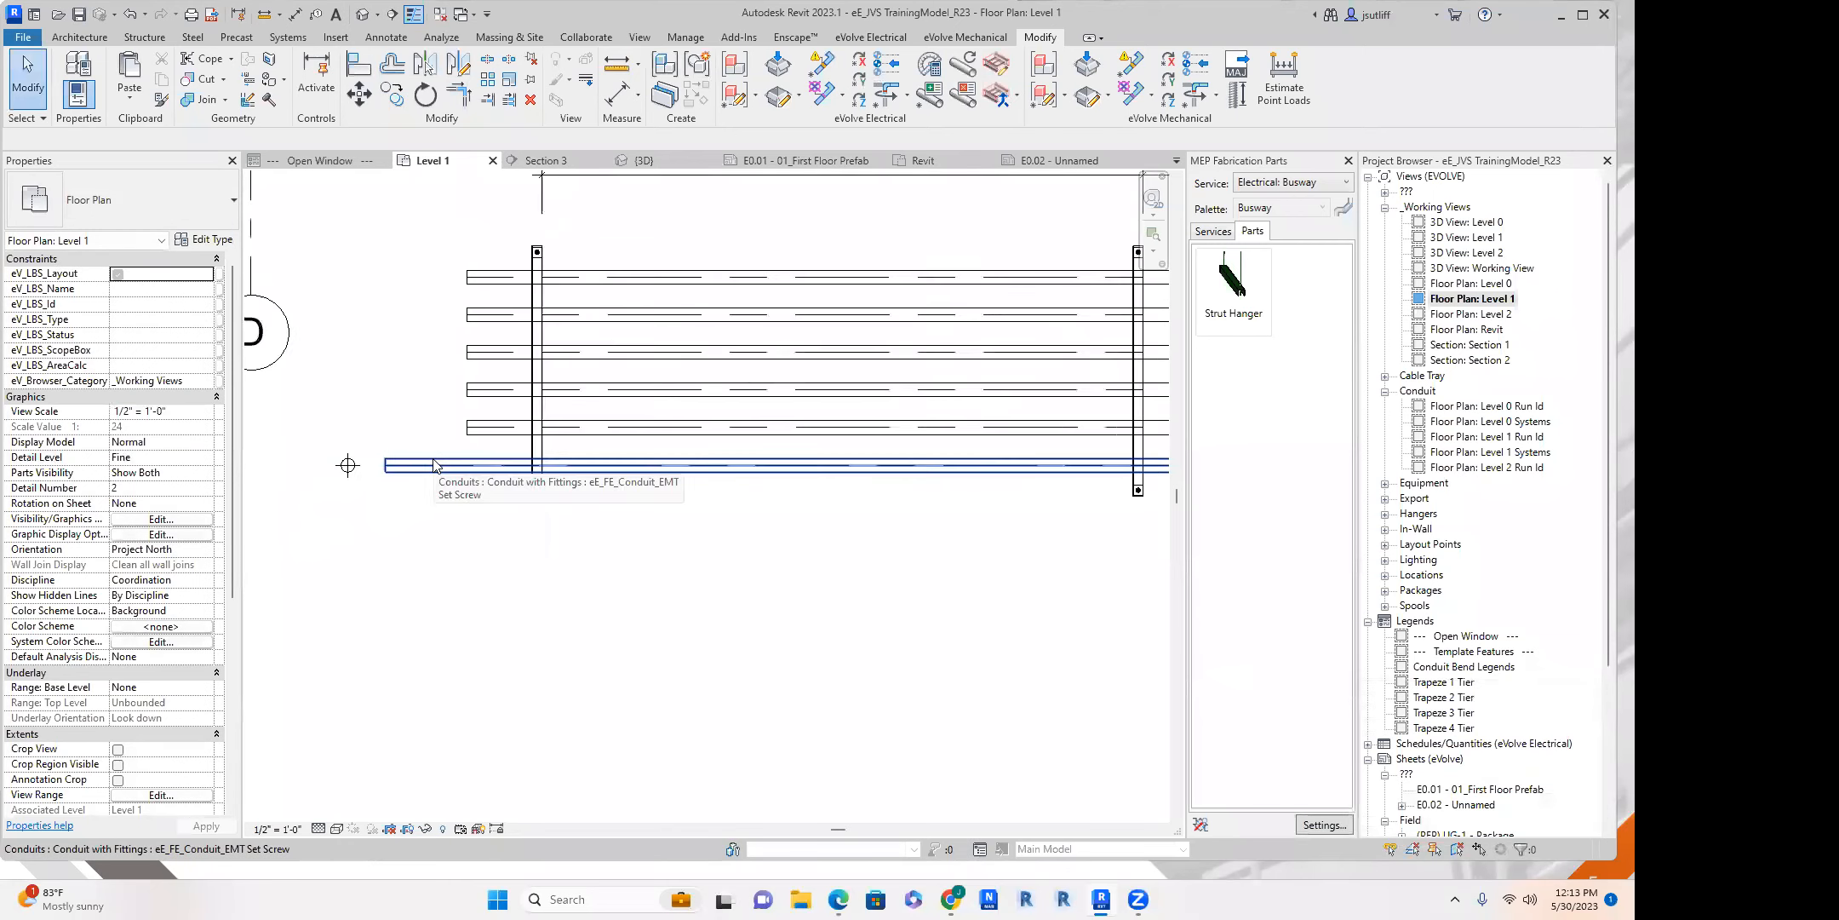
left_click(645, 160)
scroll(647, 430, "down", 5)
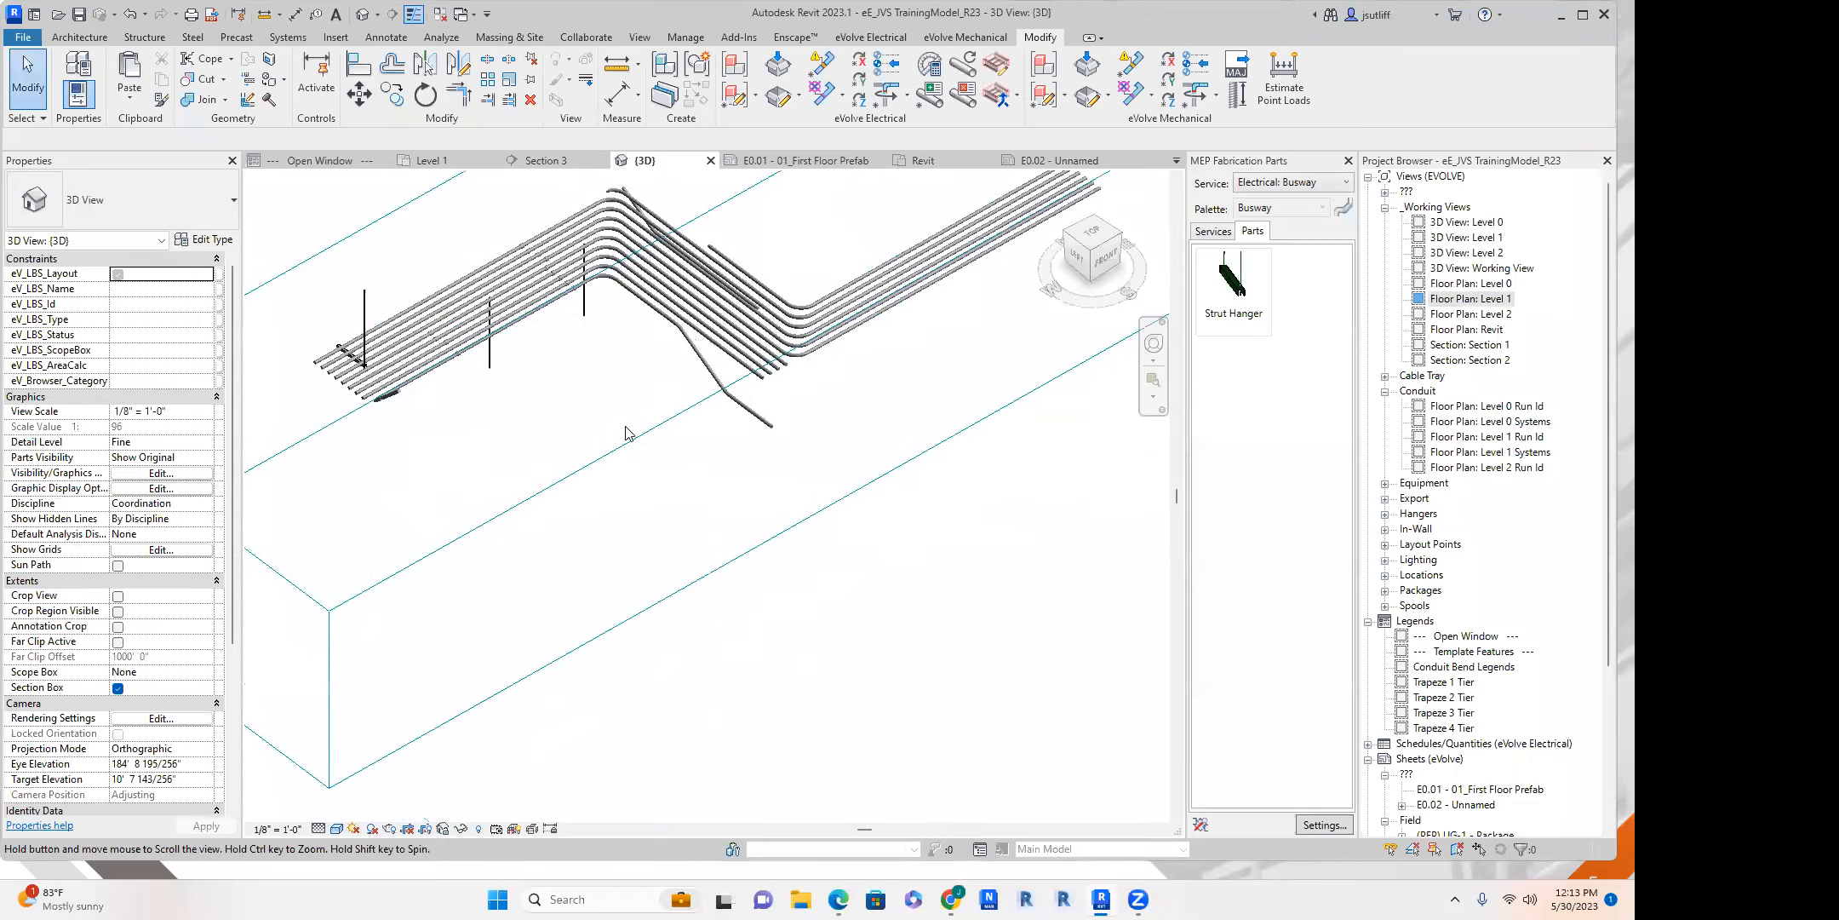
left_click(677, 403)
scroll(643, 511, "up", 4)
scroll(596, 545, "up", 5)
left_click(508, 569)
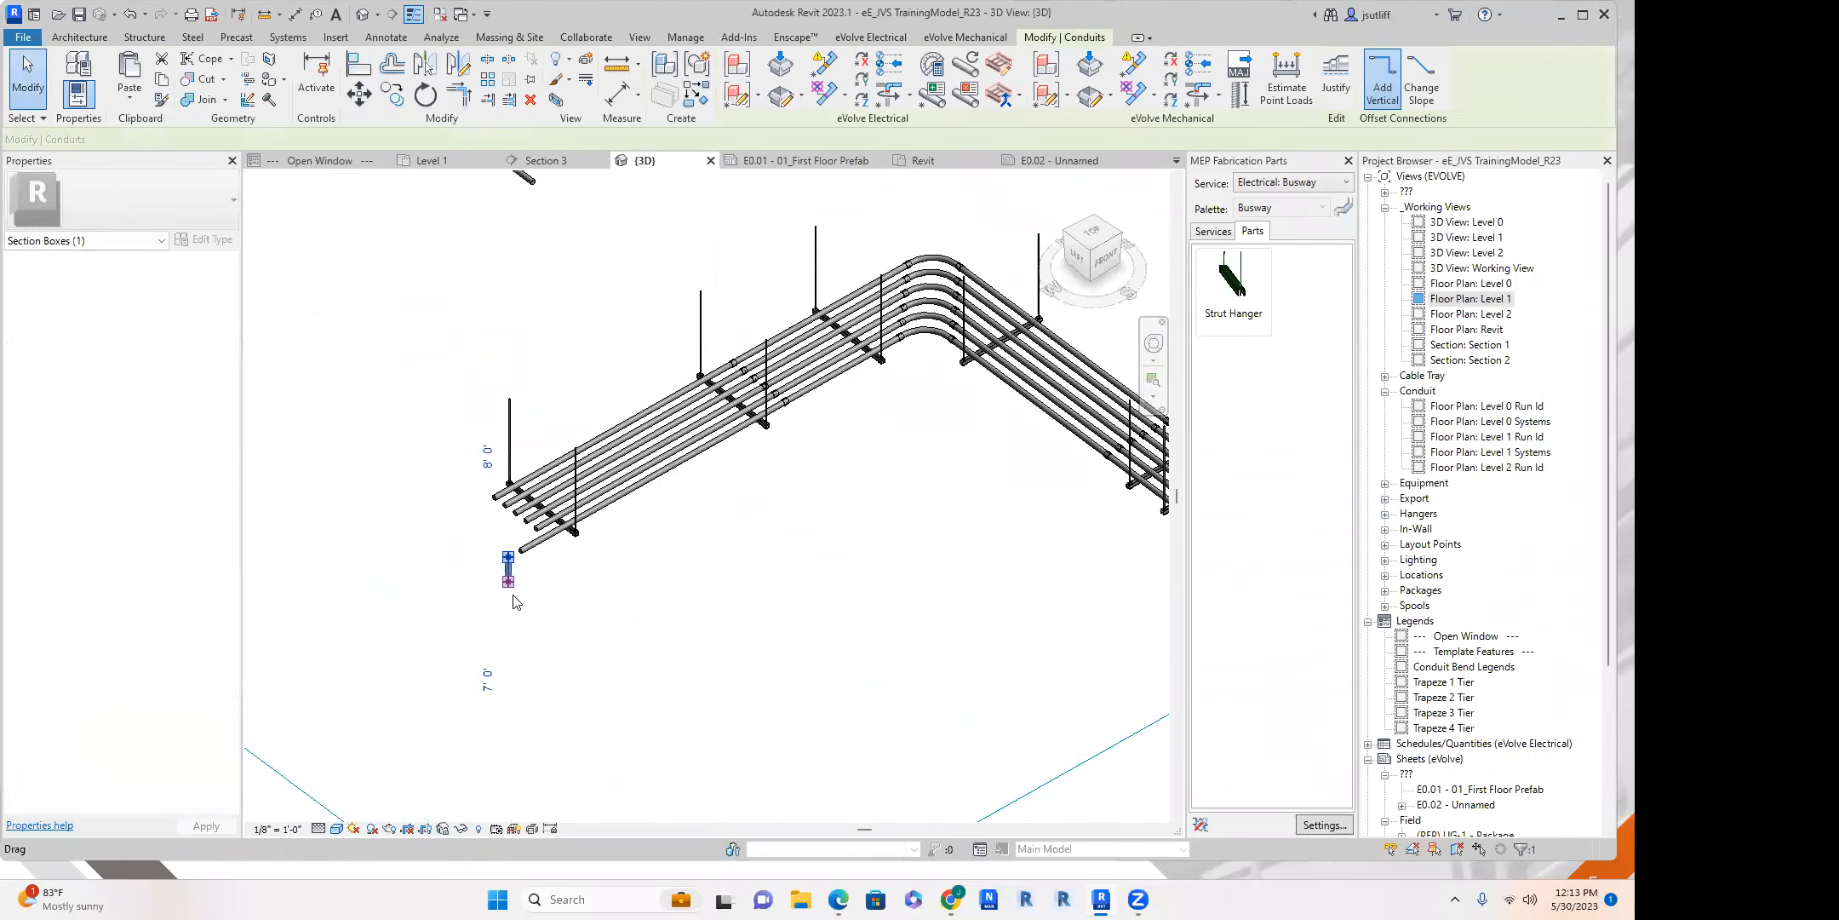
scroll(530, 615, "up", 4)
key("t")
key("r")
left_click(532, 485)
left_click(477, 553)
scroll(549, 588, "down", 3)
key("Escape")
Lengthen the vertical conduit drop down to a lower end elevation of 2' 6".
scroll(512, 518, "up", 4)
middle_click_drag(559, 496, 815, 494, "shift")
left_click(465, 477)
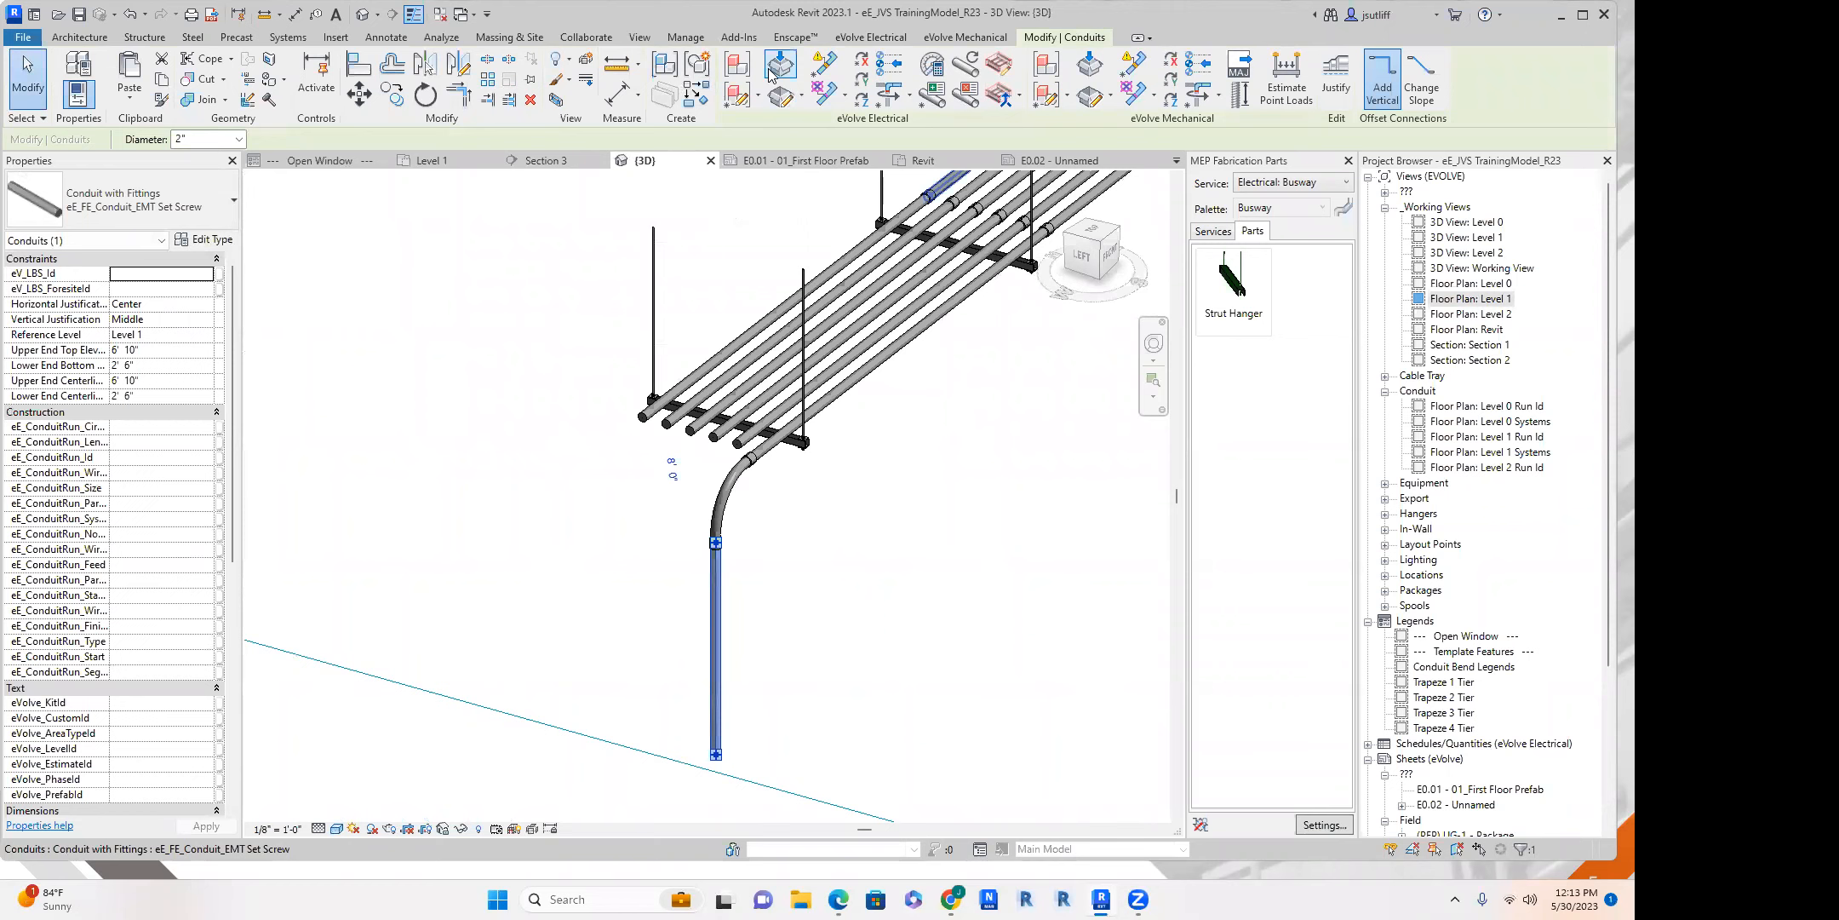
Select the new elbow together with the vertical conduit below it.
middle_click_drag(781, 81, 681, 305)
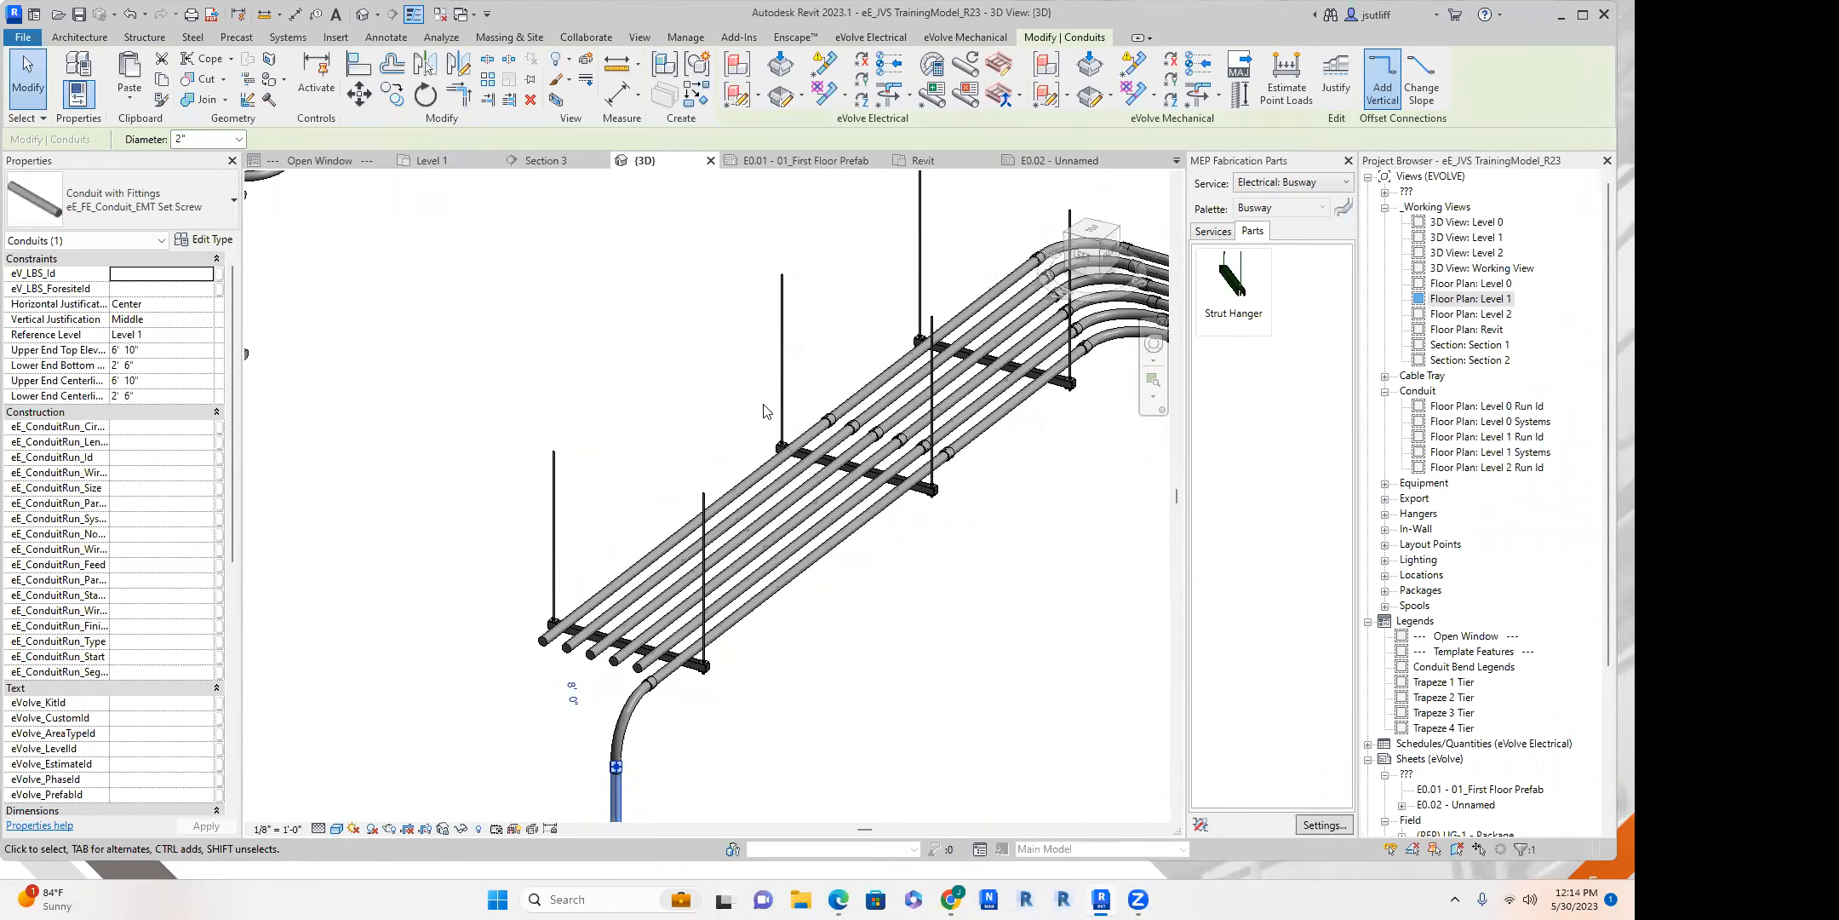
middle_click_drag(764, 412, 734, 240)
left_click(596, 562)
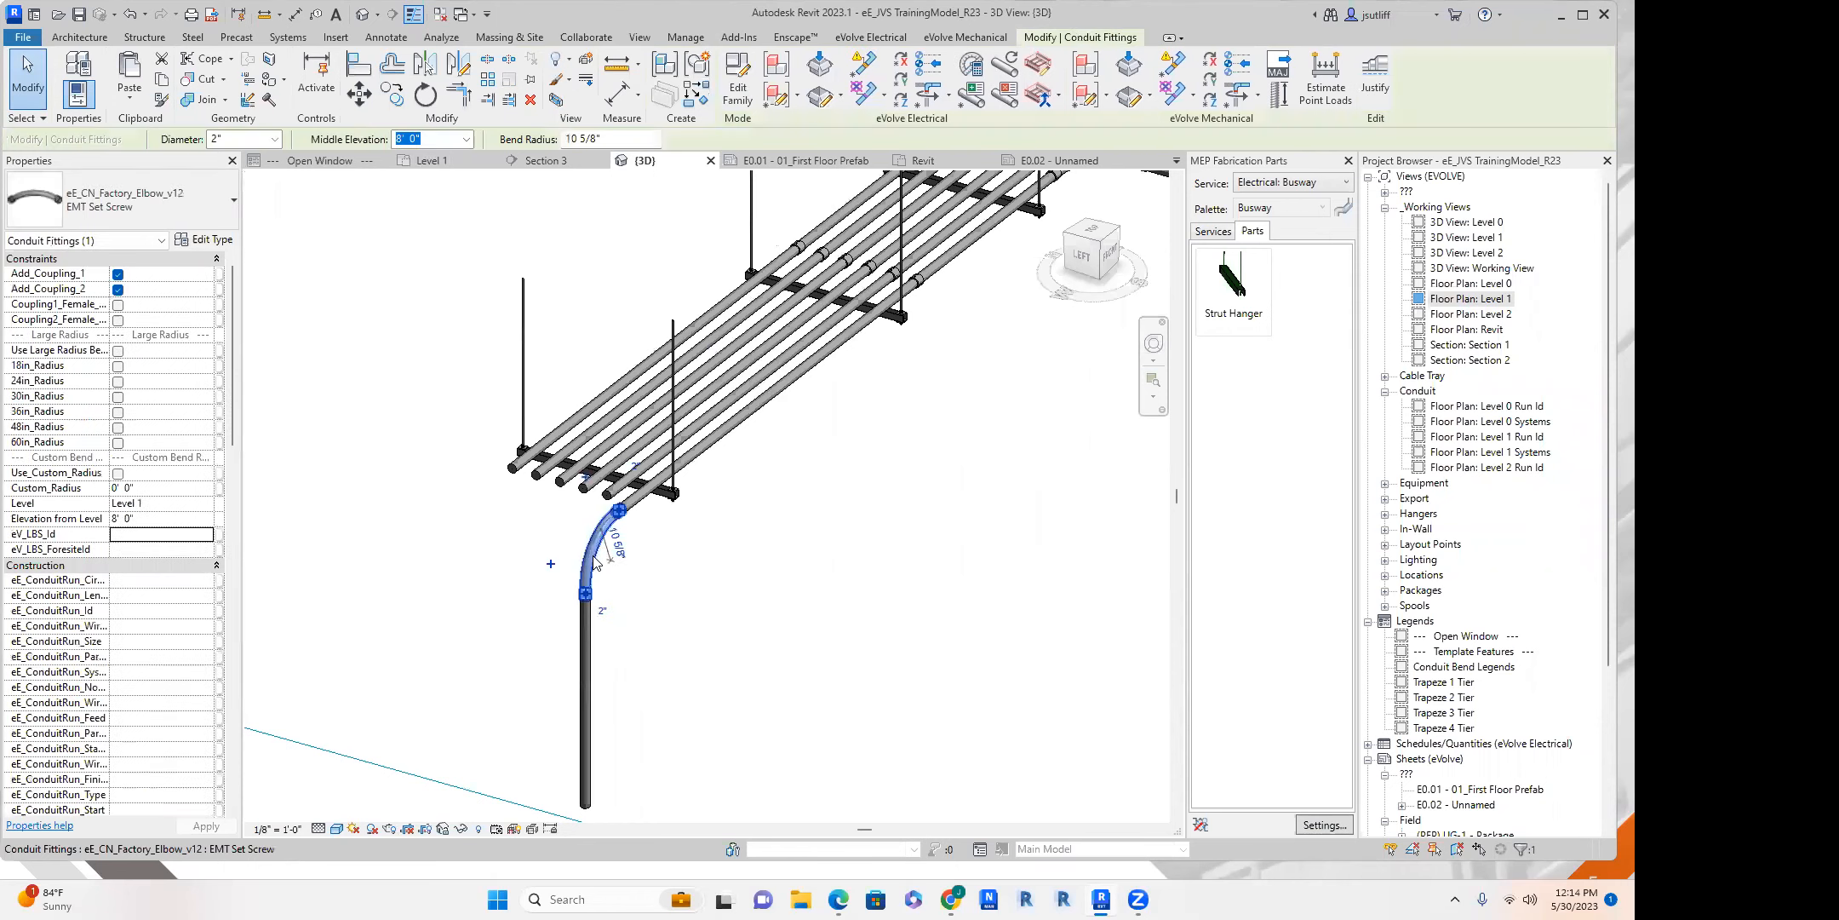
left_click(573, 664, "ctrl")
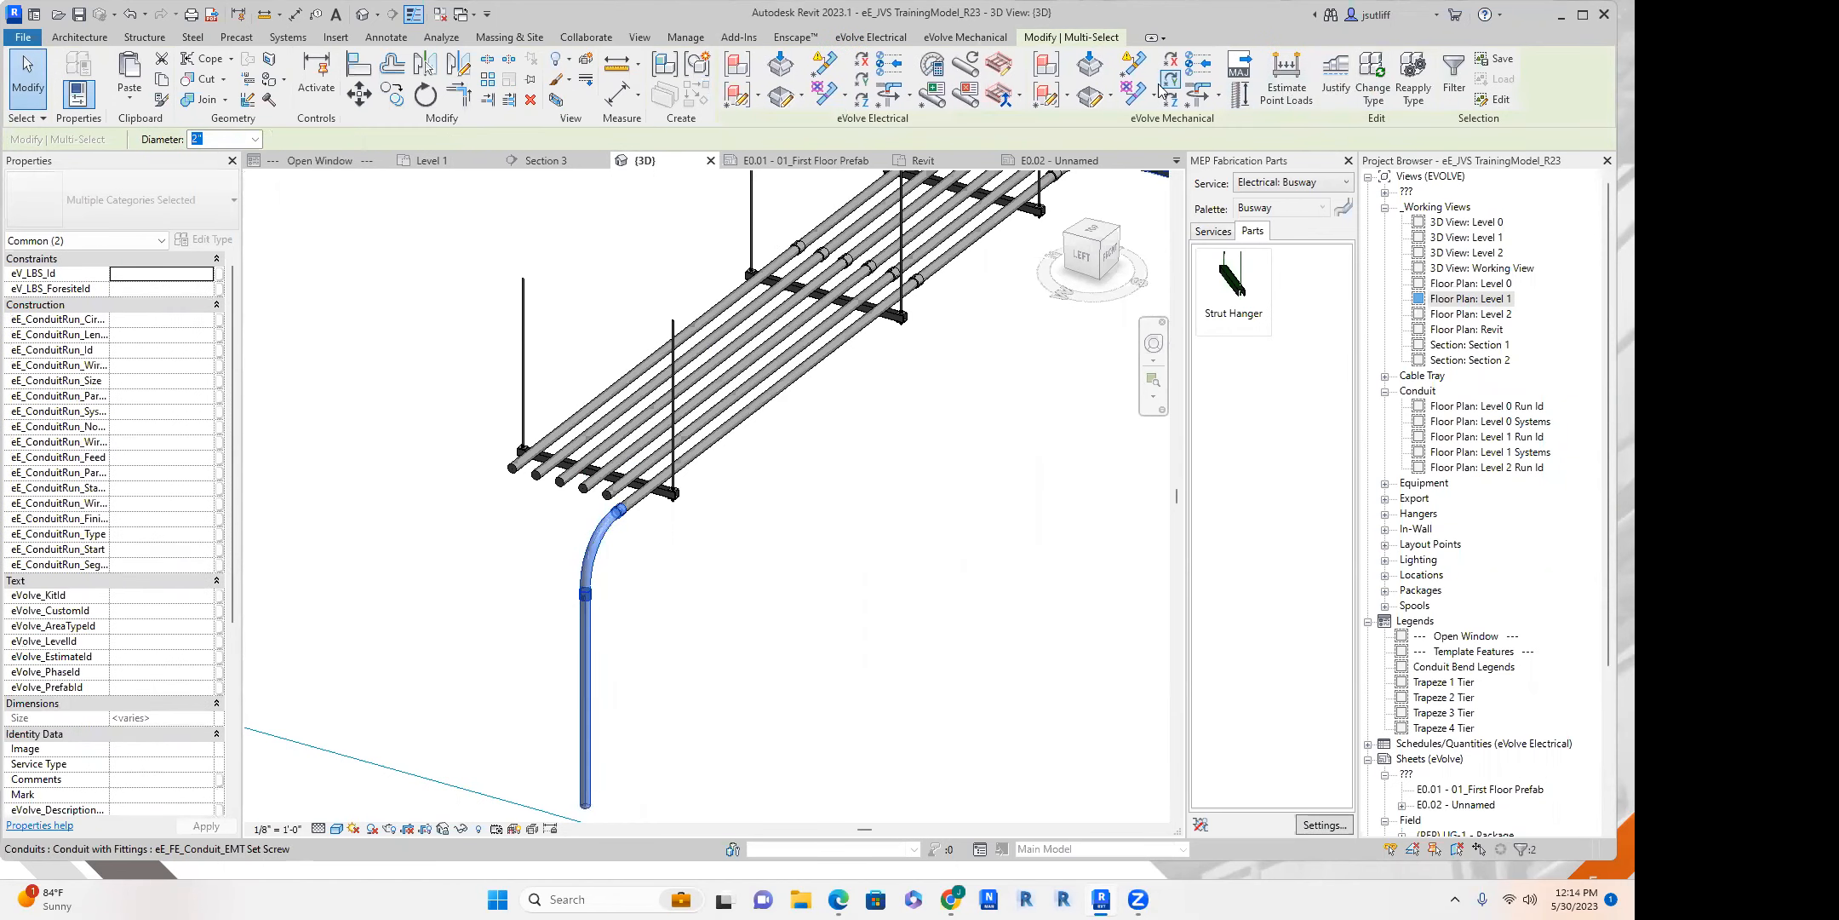
middle_click_drag(654, 223, 512, 316)
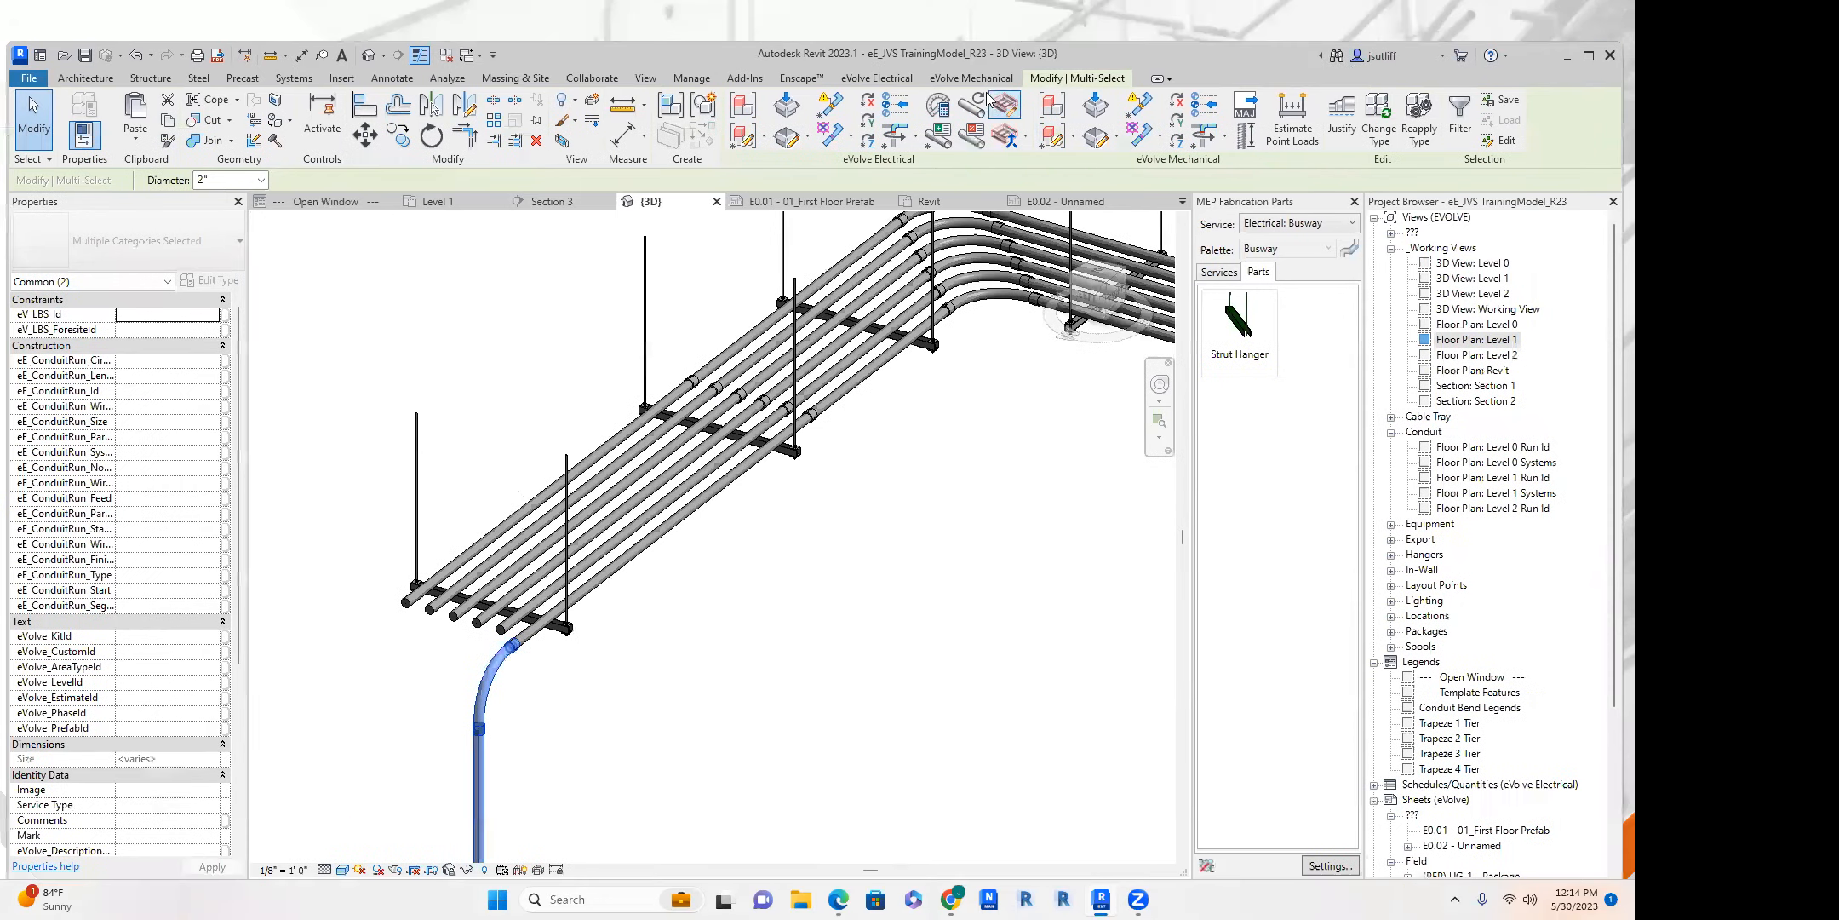
left_click(876, 80)
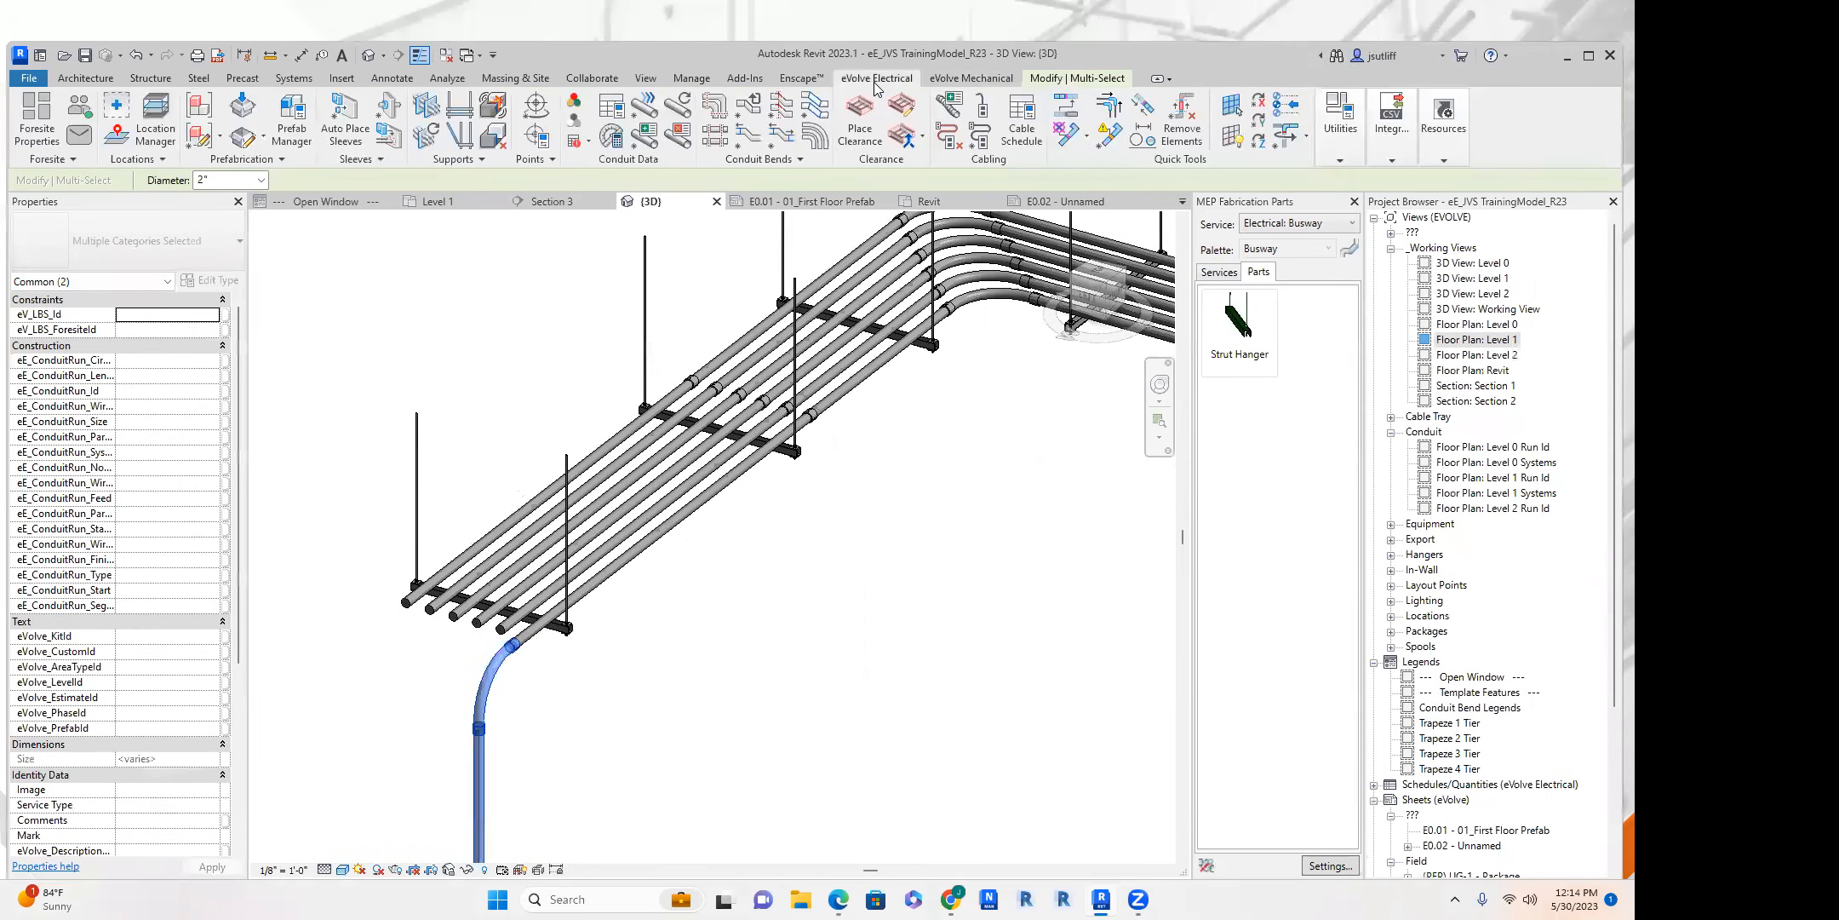
middle_click_drag(610, 408, 708, 267)
scroll(613, 304, "up", 1)
middle_click(790, 205)
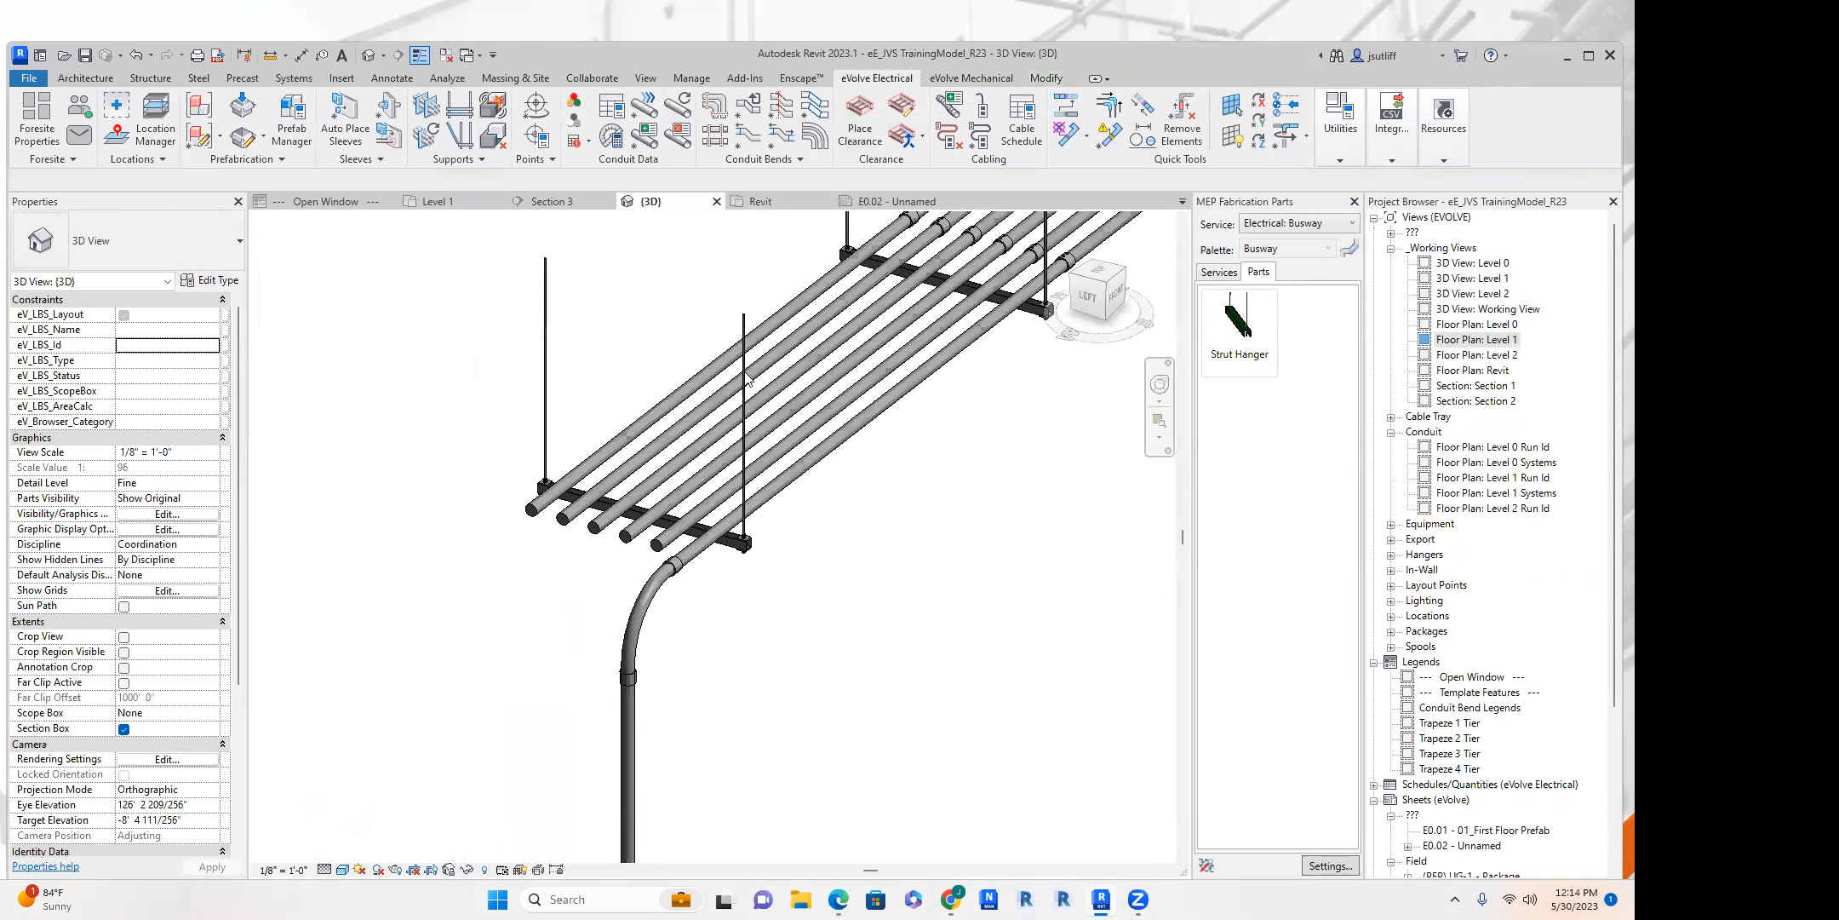
scroll(590, 528, "down", 2)
middle_click_drag(797, 408, 390, 587)
middle_click_drag(833, 502, 728, 478)
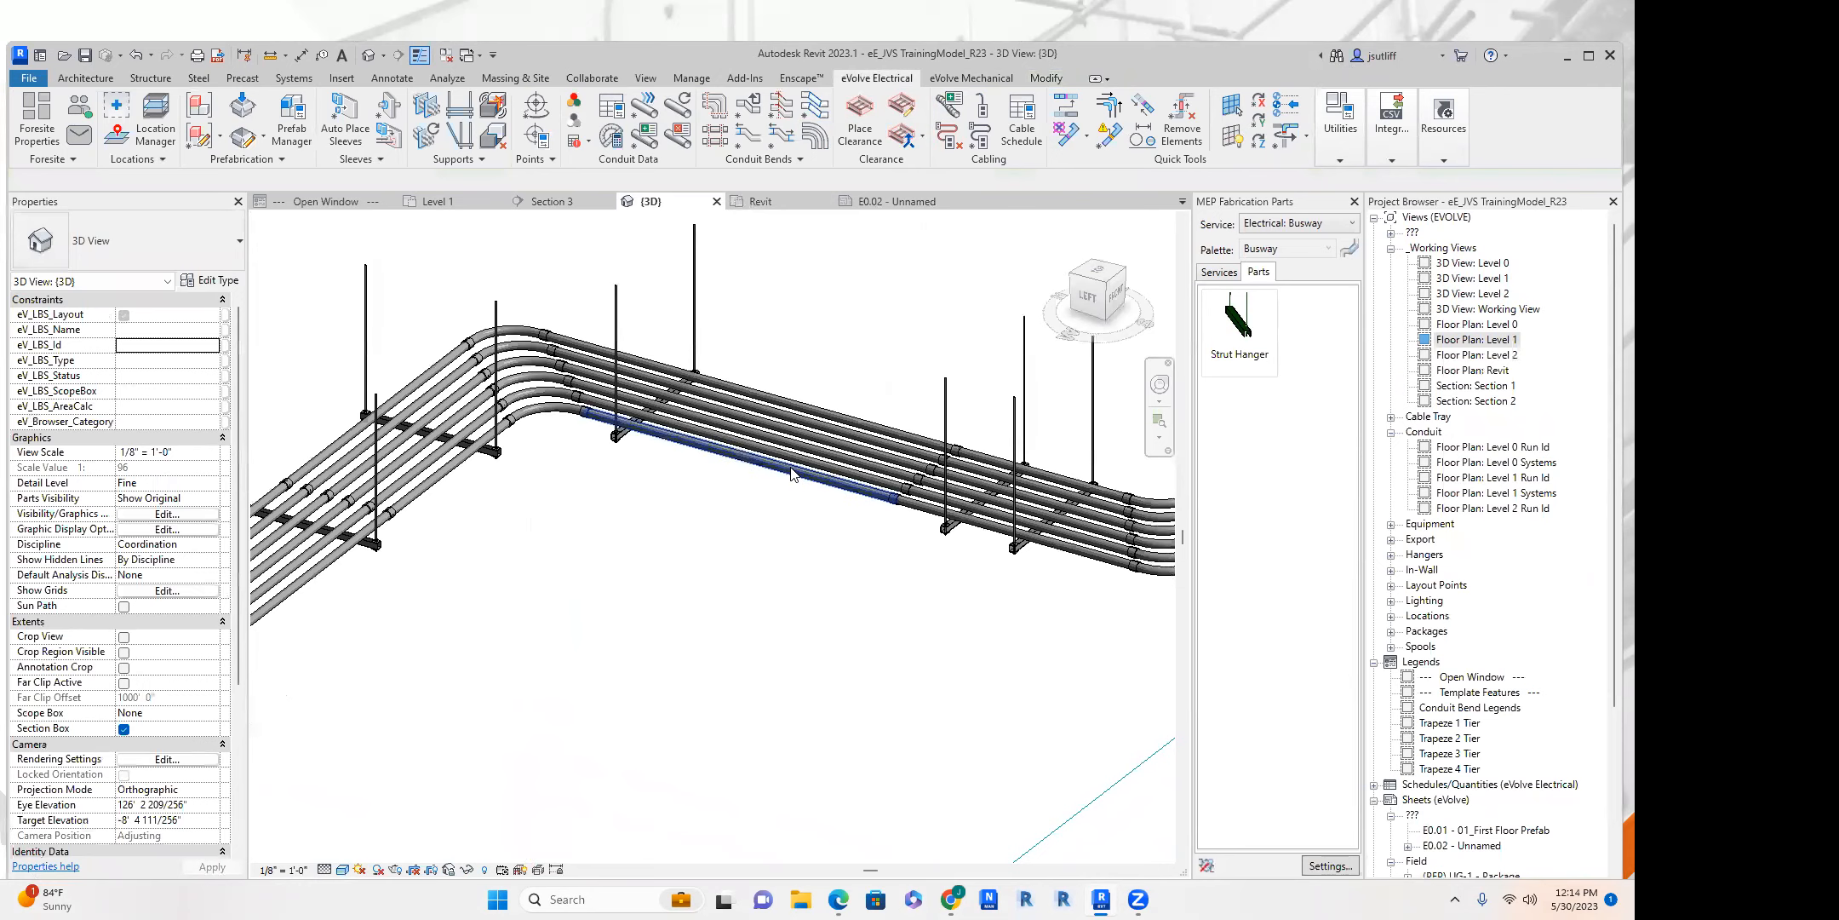
Split the outermost conduit at two points between neighbouring trapeze hangers on the long straight run to form a short segment.
left_click(730, 459)
scroll(794, 461, "up", 2)
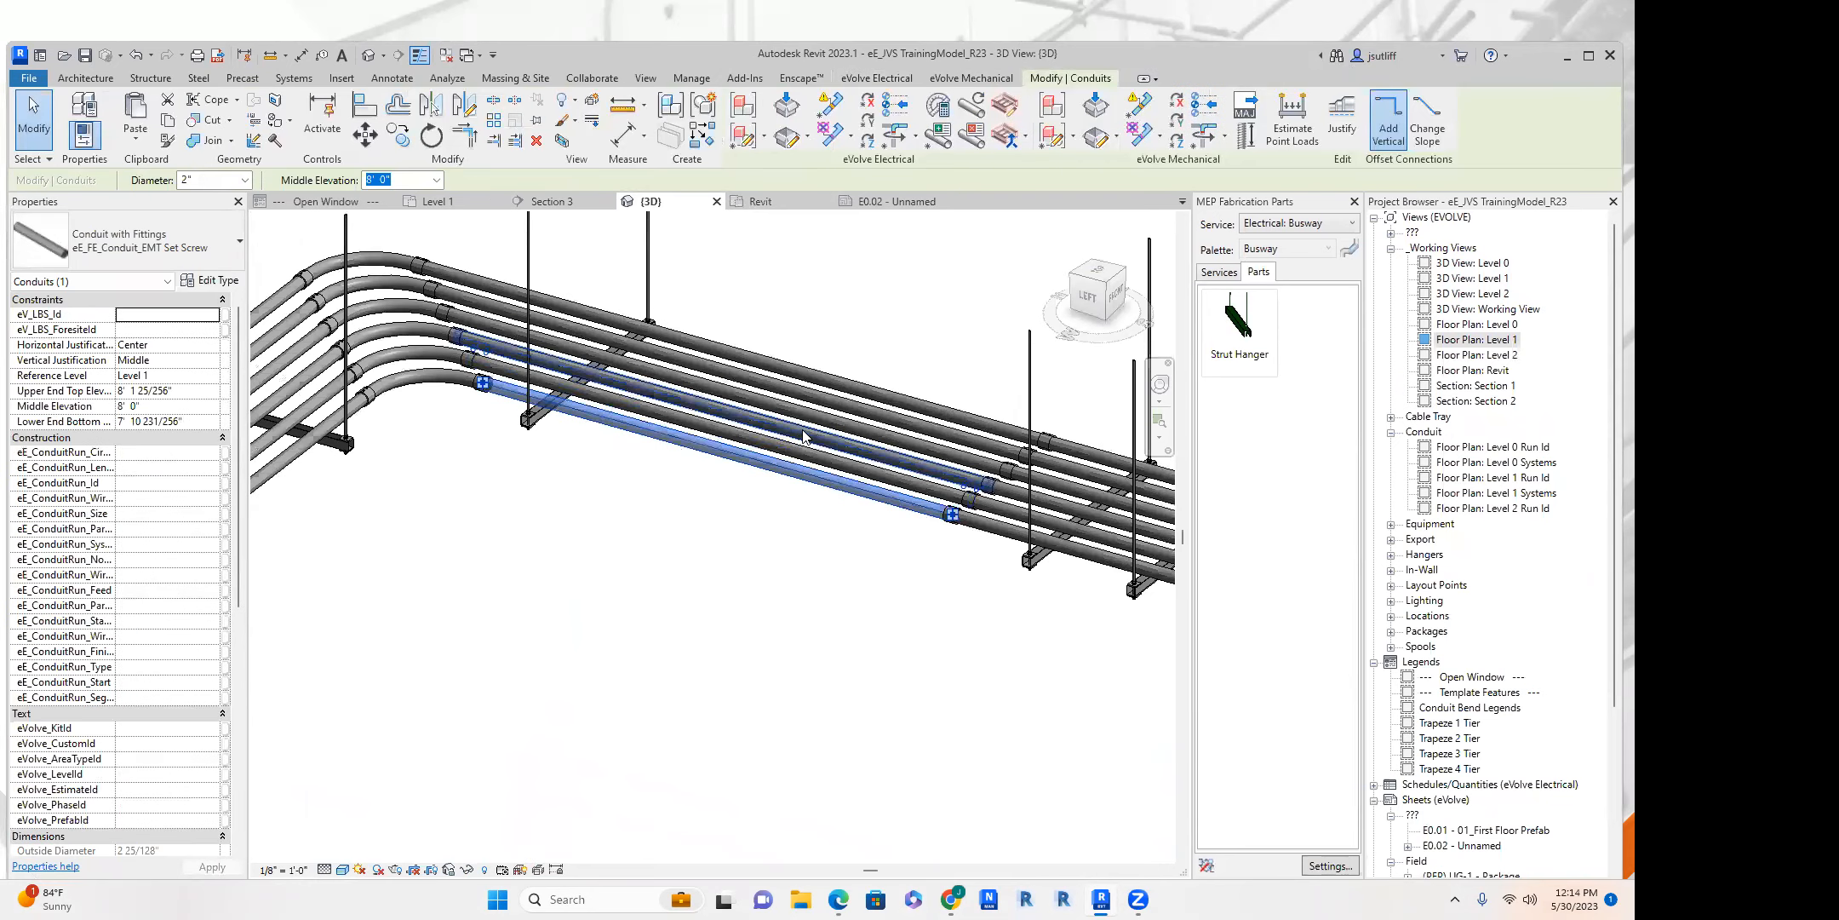
scroll(854, 496, "down", 2)
middle_click_drag(854, 497, 543, 533)
key("s")
key("l")
scroll(973, 443, "down", 2)
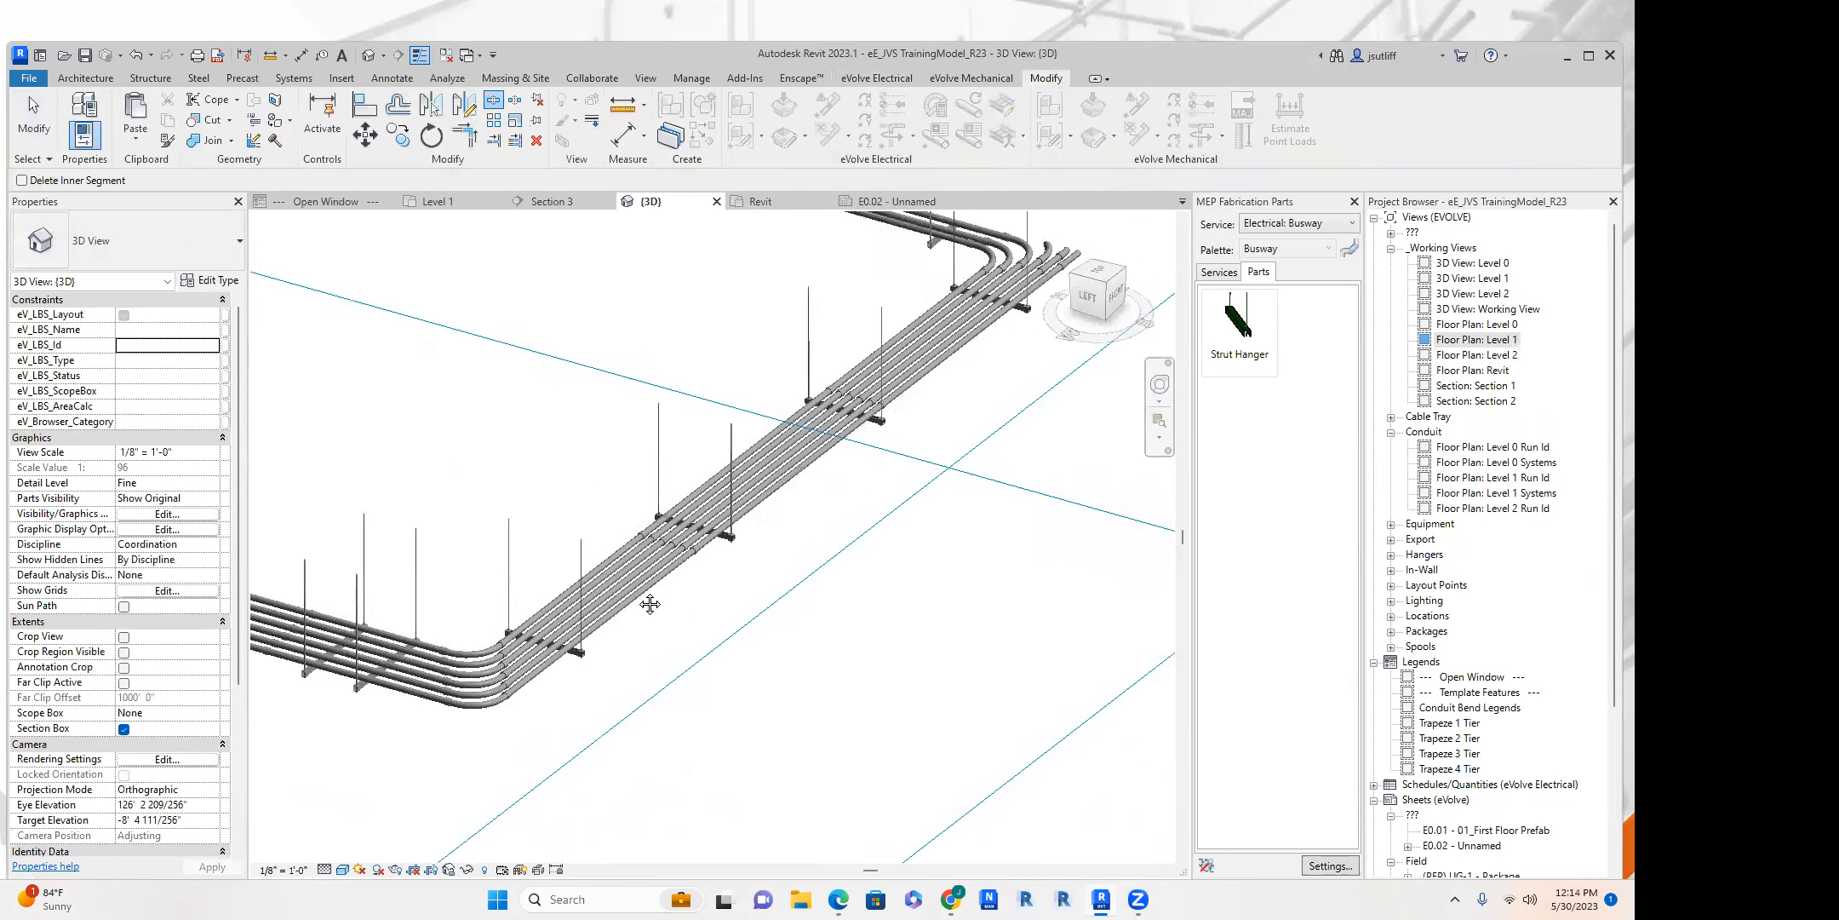
scroll(714, 501, "up", 3)
left_click(712, 504)
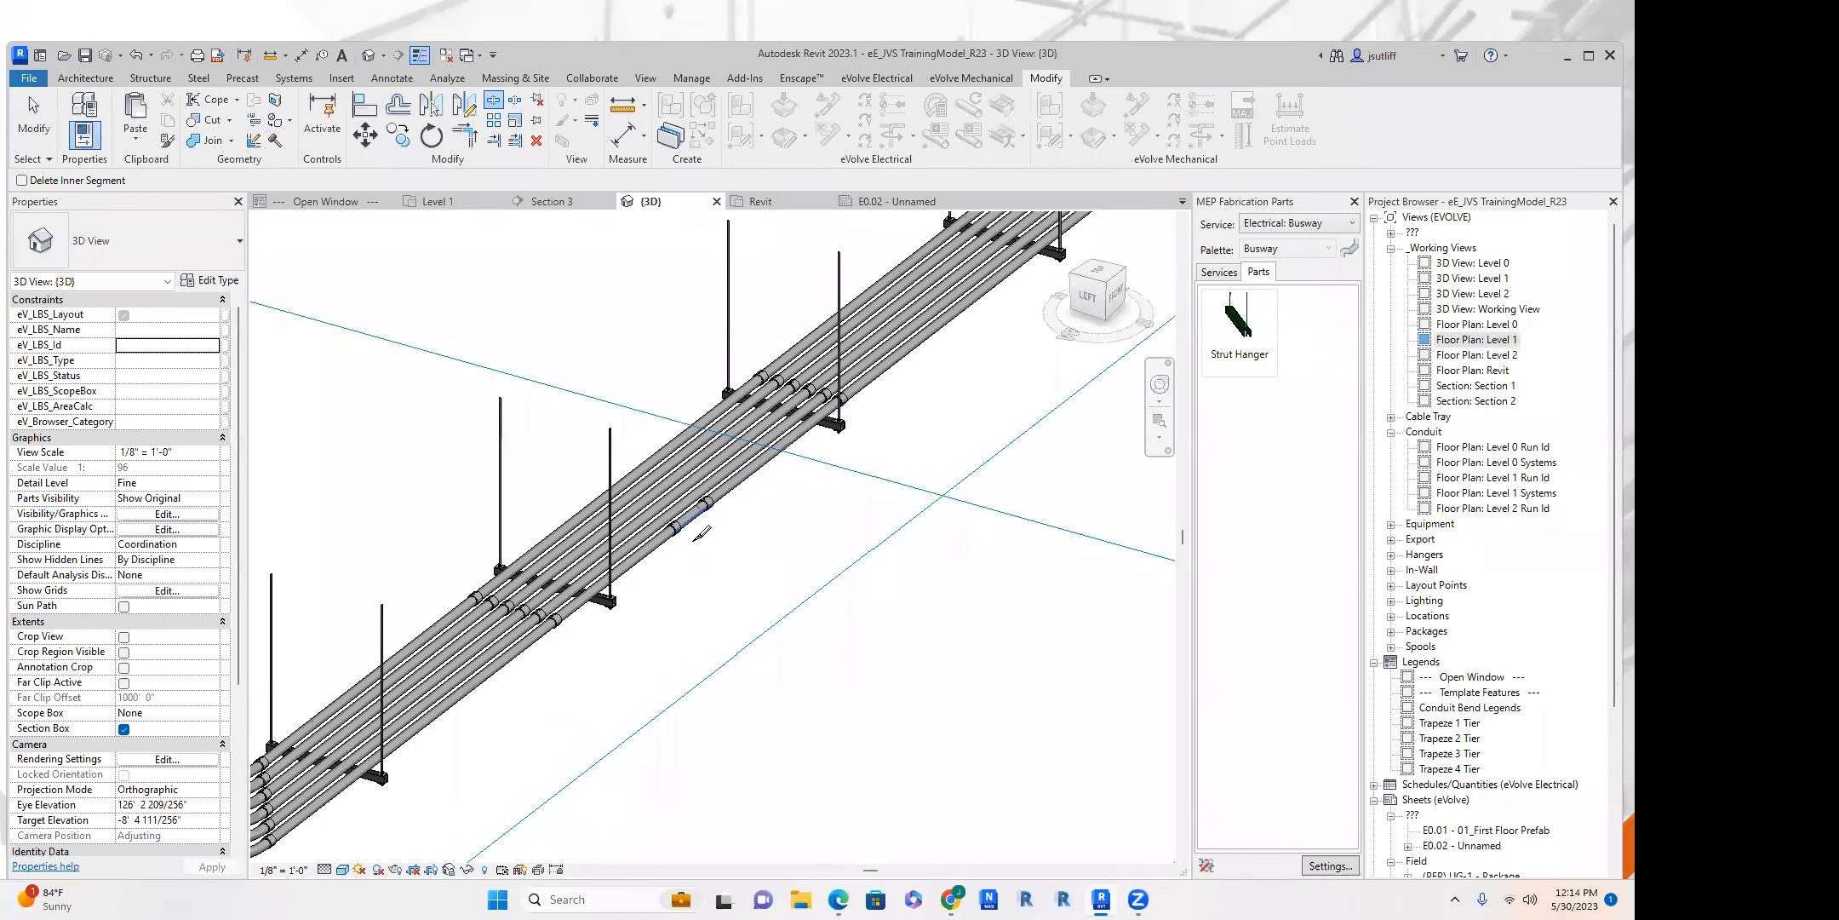
key("Escape")
Review the conduit types available for the short split segment.
scroll(691, 521, "up", 1)
left_click(691, 511)
left_click(186, 263)
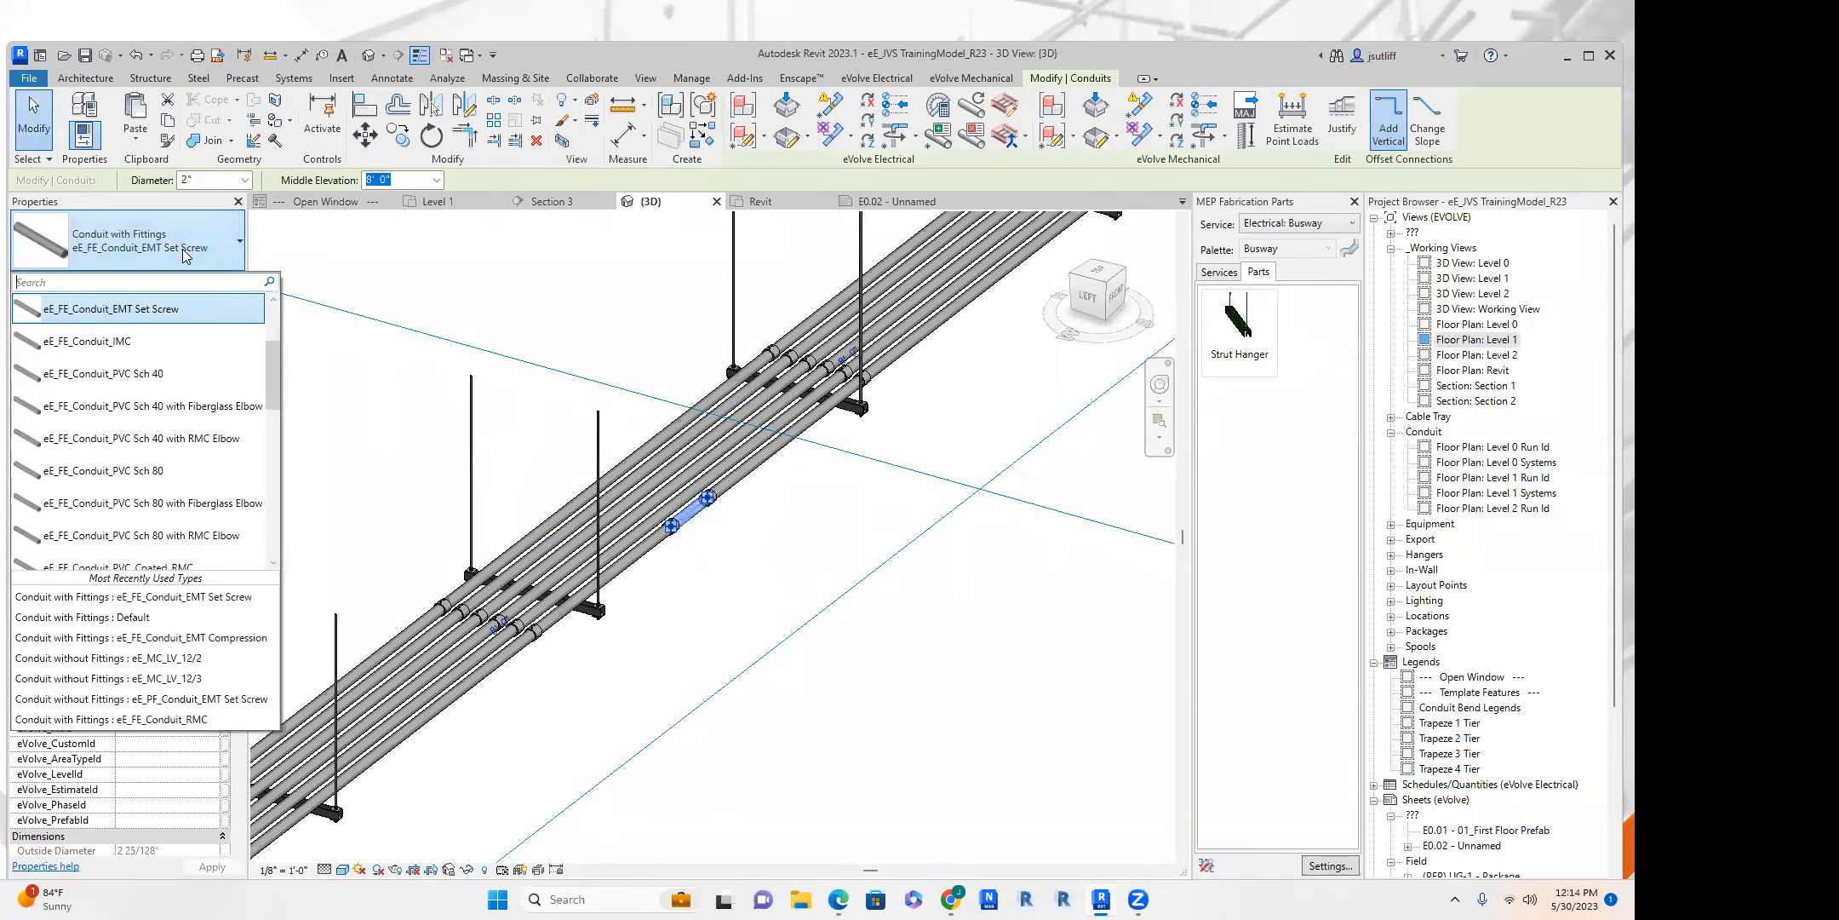
scroll(184, 372, "down", 3)
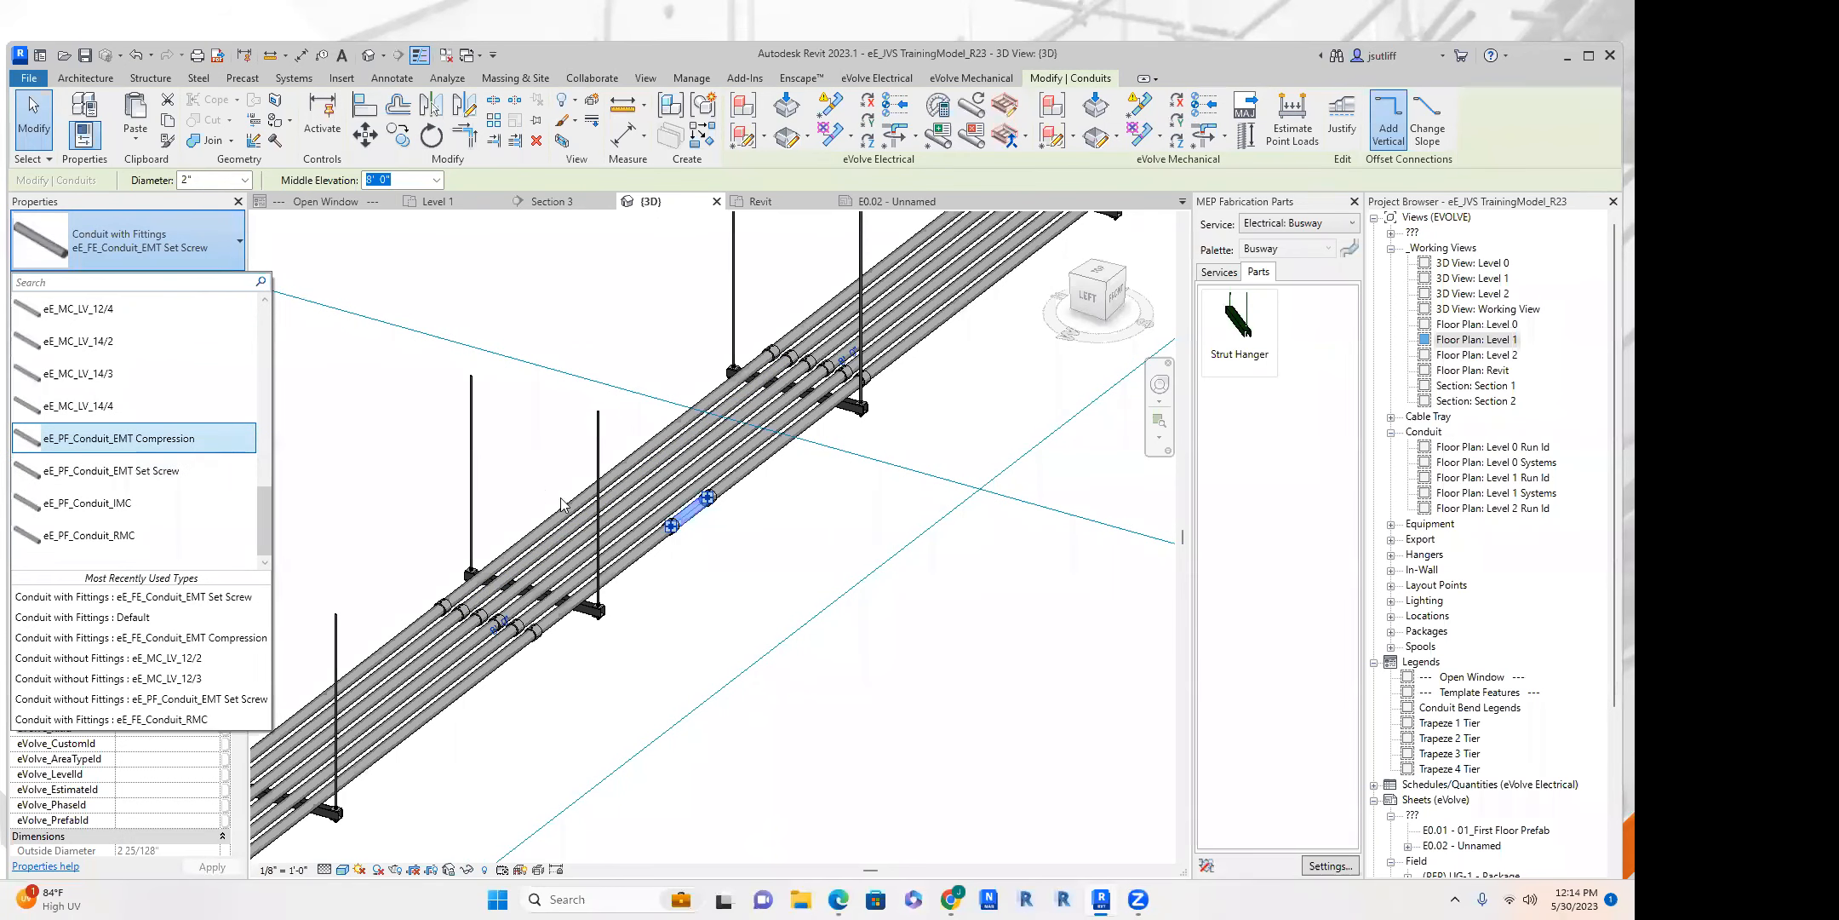
key("Escape")
key("Escape")
Delete the short split segment to leave a gap in the outermost conduit.
middle_click_drag(813, 534, 738, 505, "shift")
left_click(739, 506)
key("Escape")
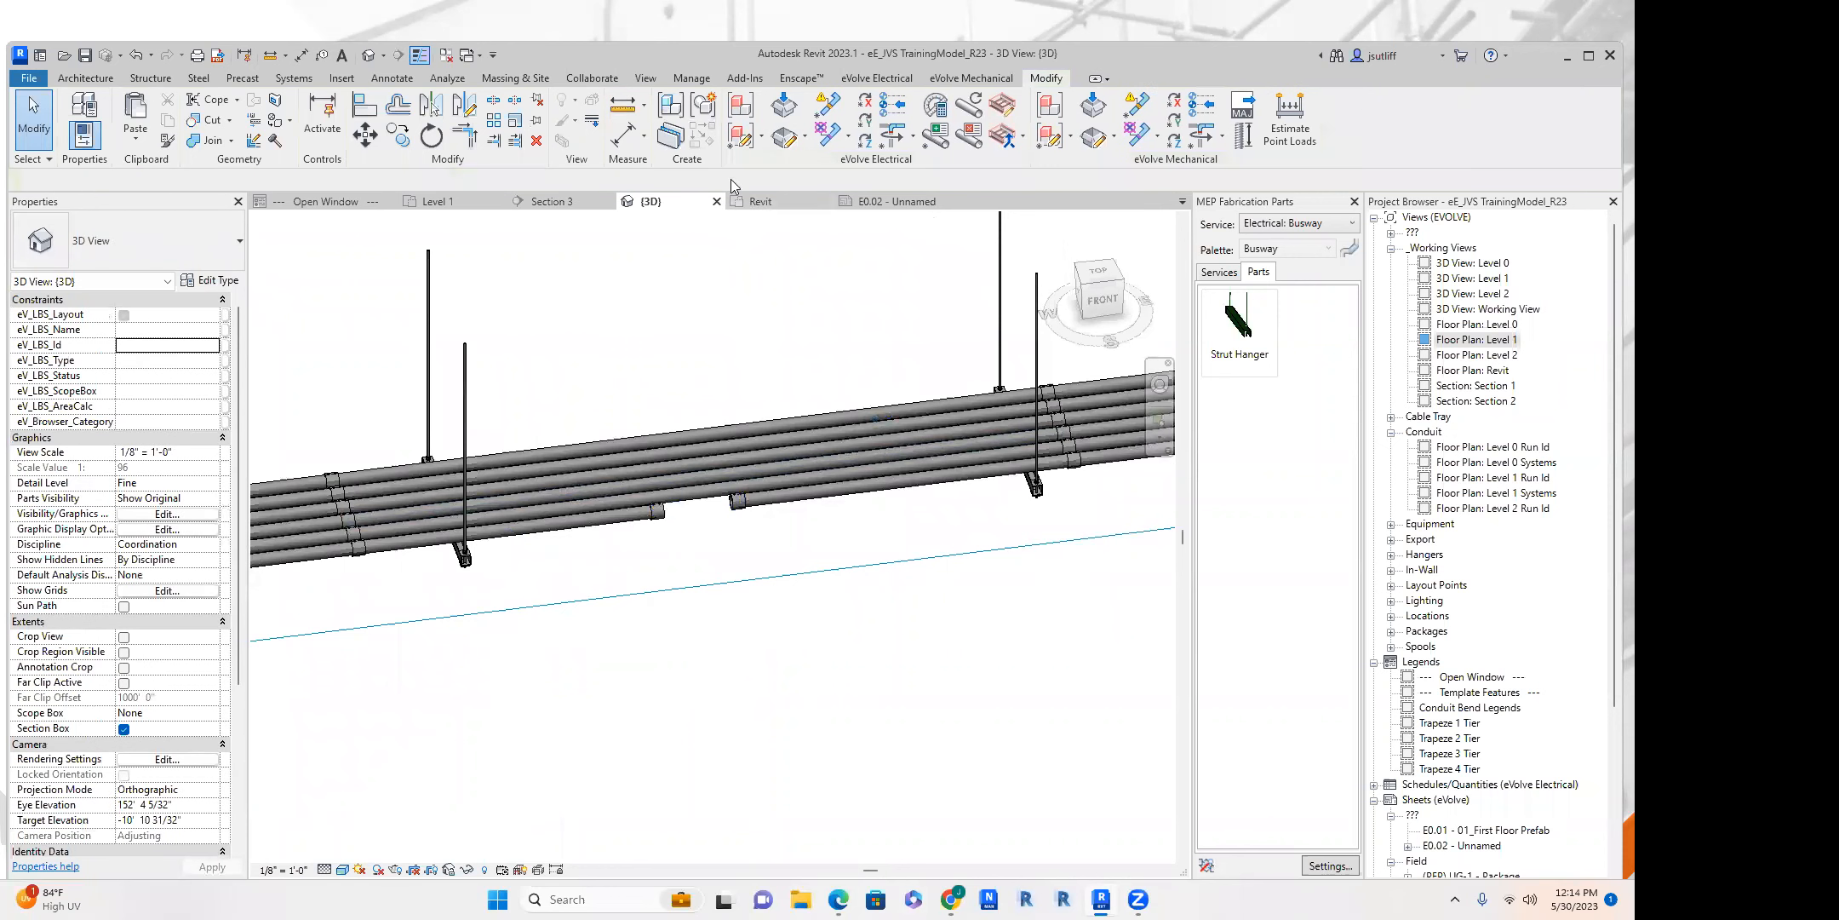
Place a Conduit Junction Box - Transition - Aluminum Standard fitting in the gap of the outermost conduit.
left_click(293, 78)
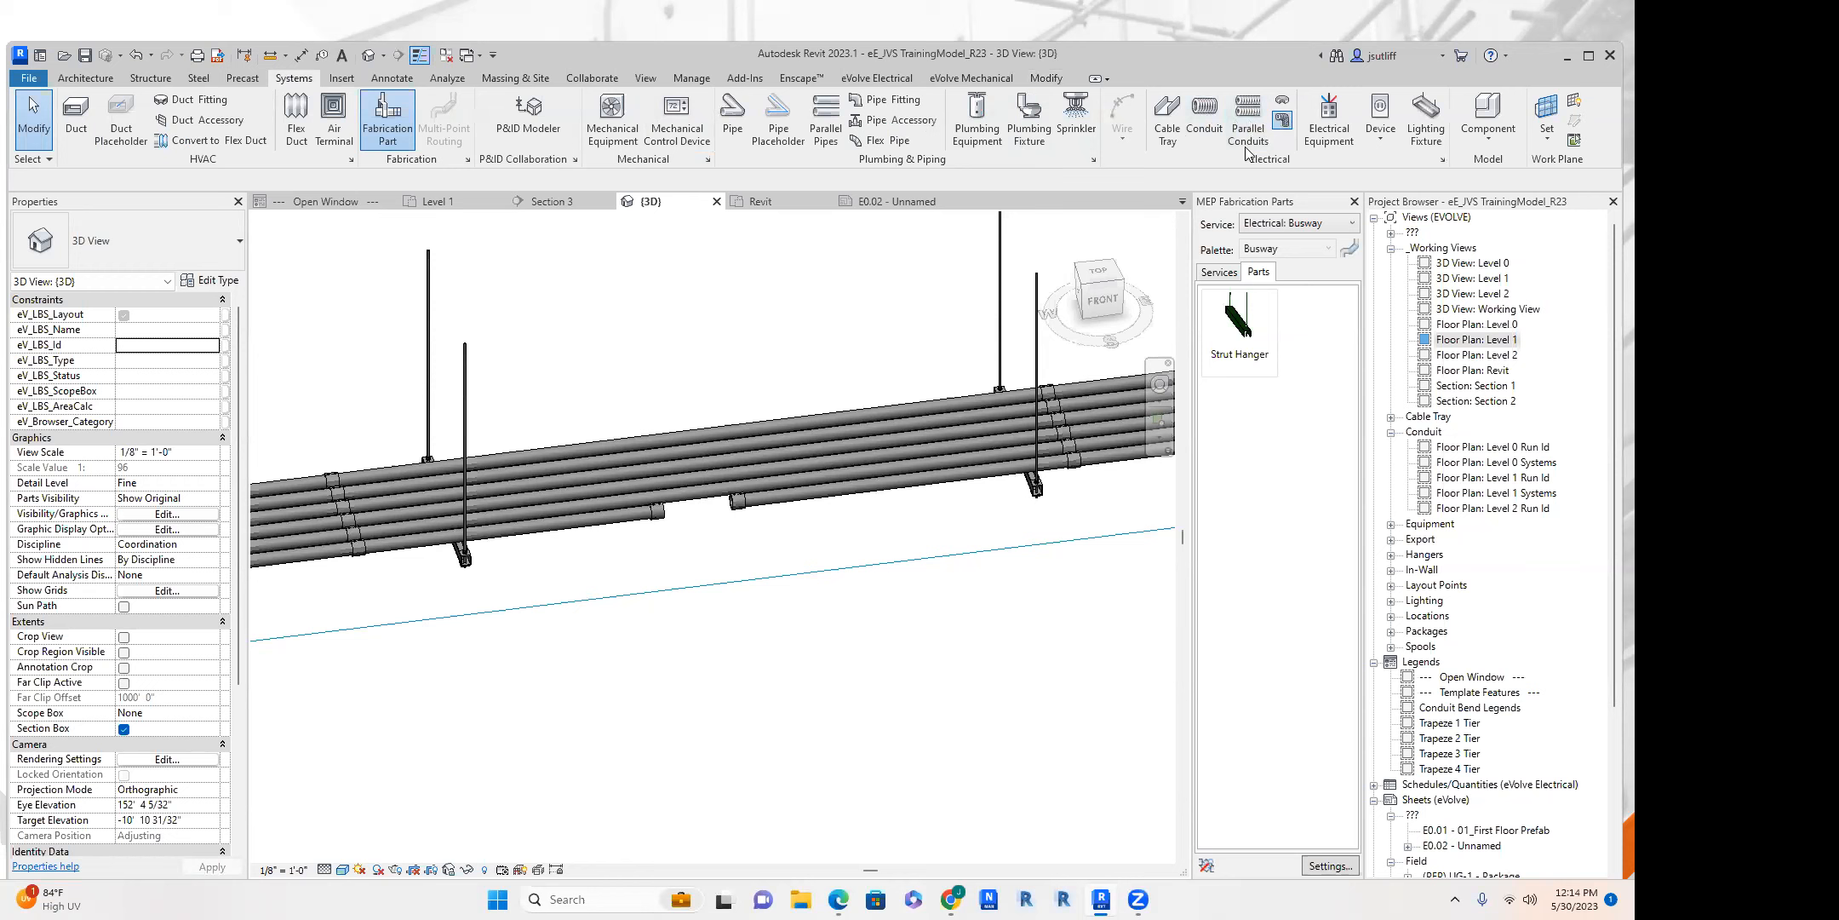
left_click(723, 513)
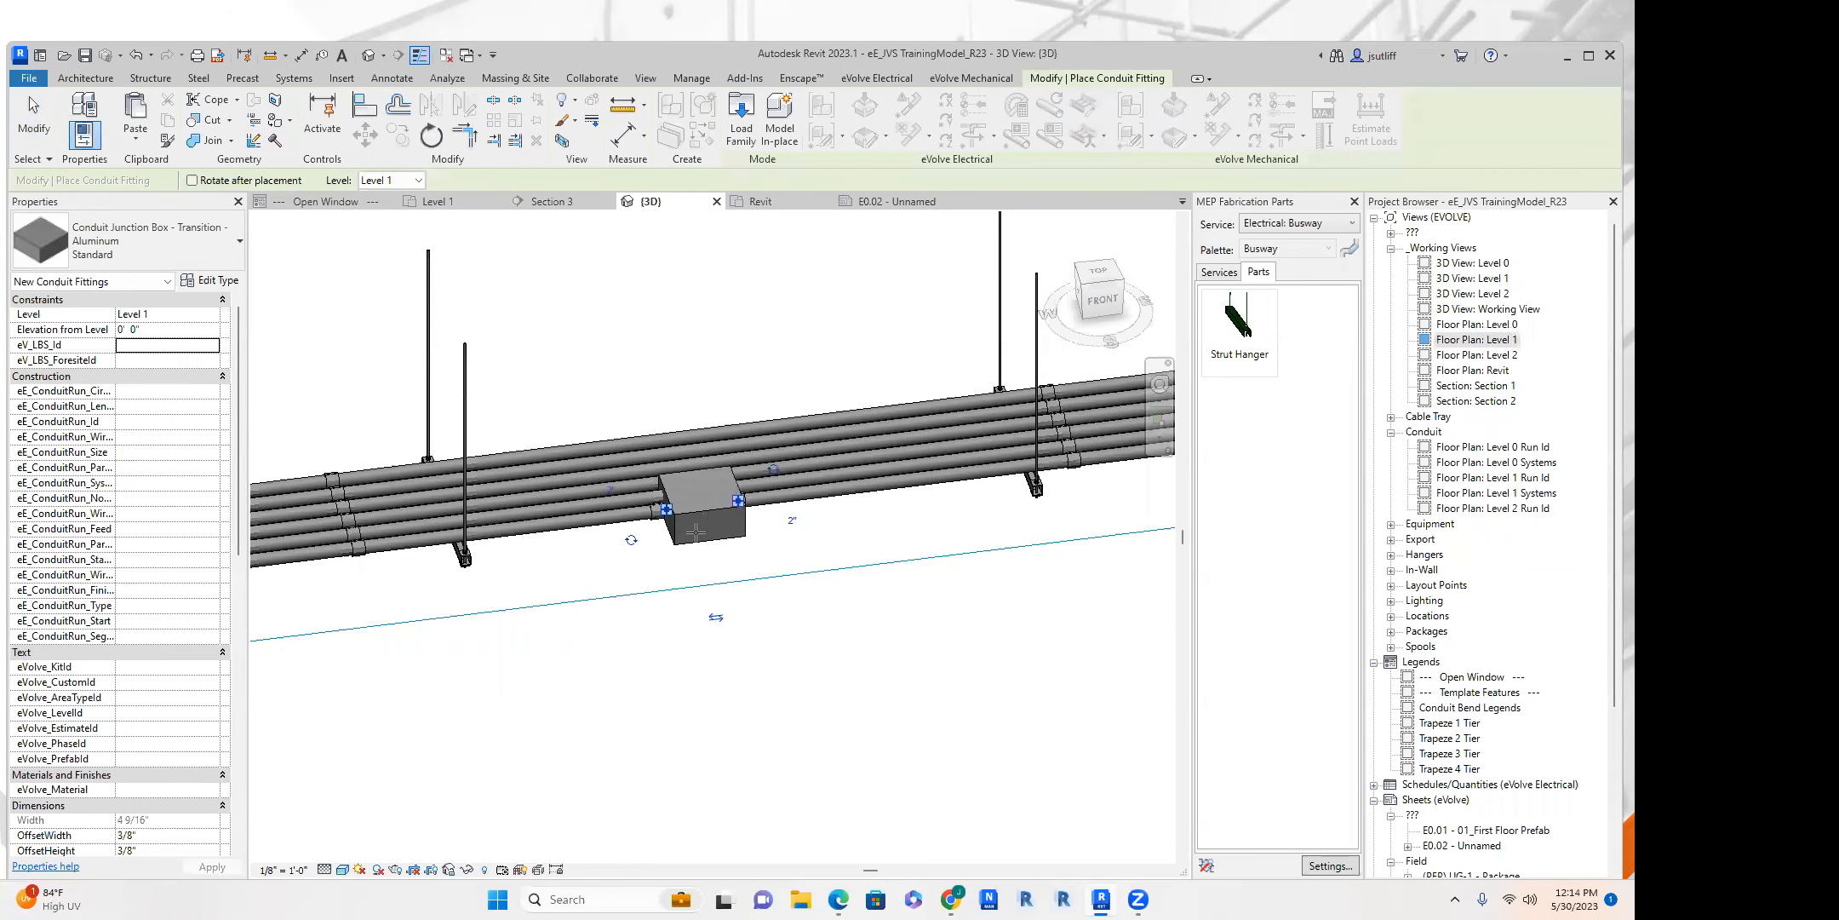
scroll(696, 532, "up", 1)
left_click(34, 119)
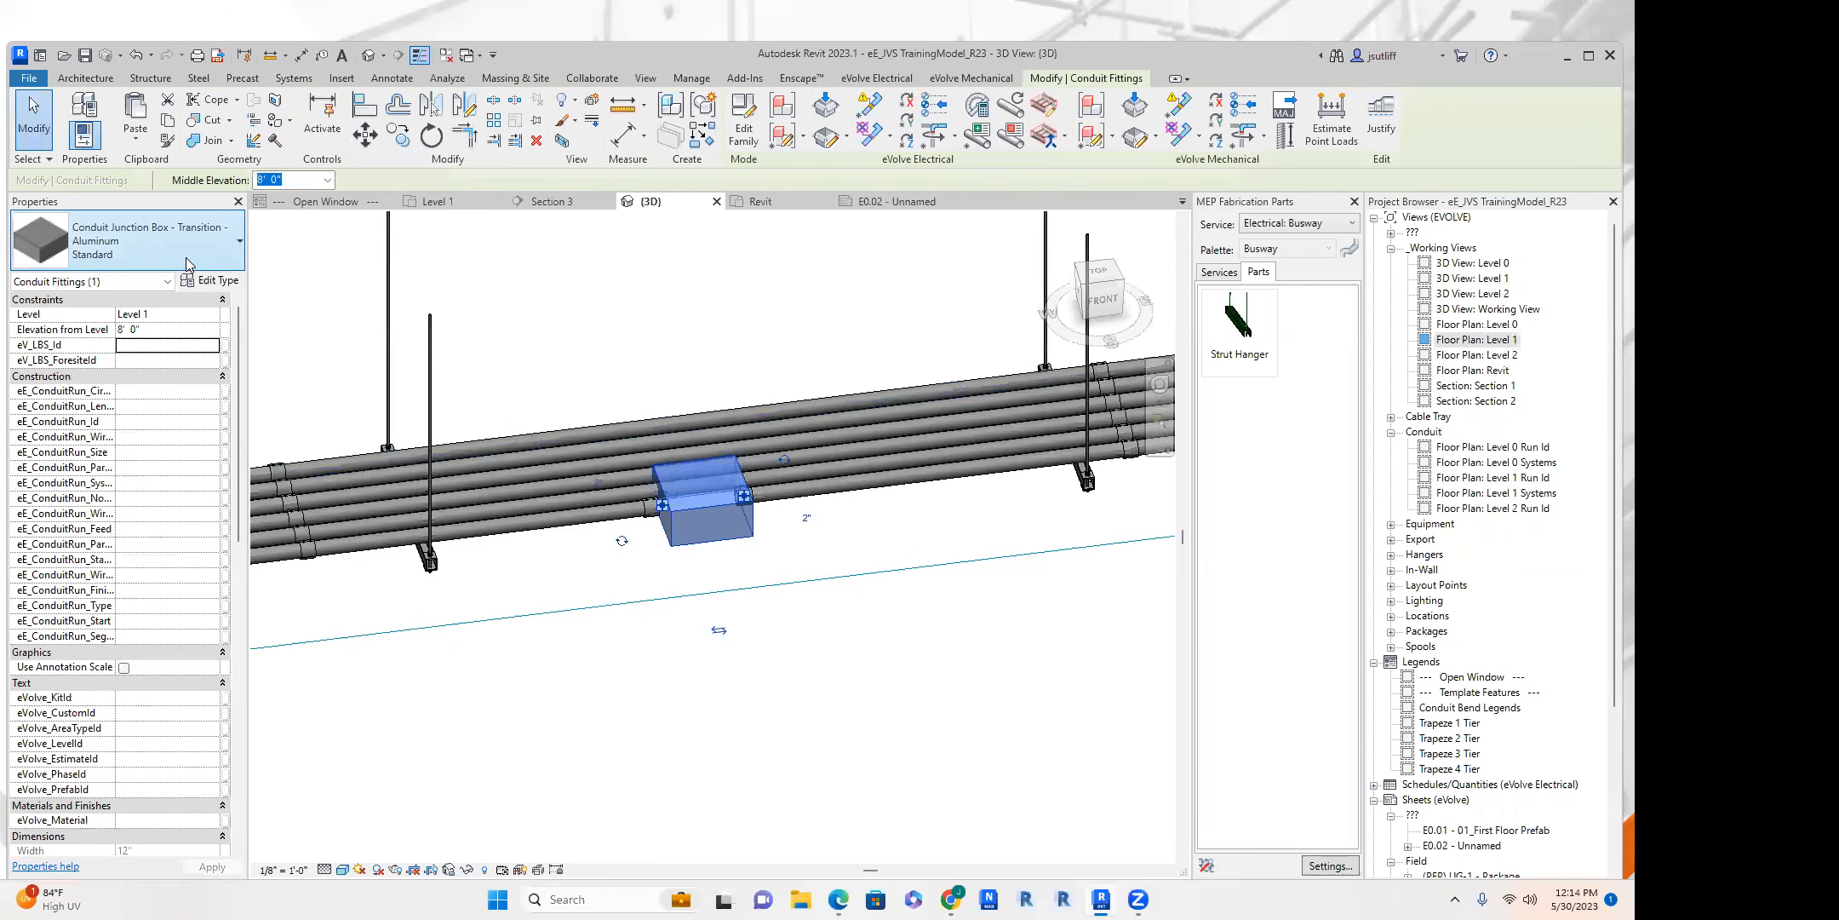
Browse the conduit fitting types and try to swap the junction box for a fitting from another family.
left_click(187, 264)
scroll(184, 445, "down", 3)
scroll(181, 443, "down", 8)
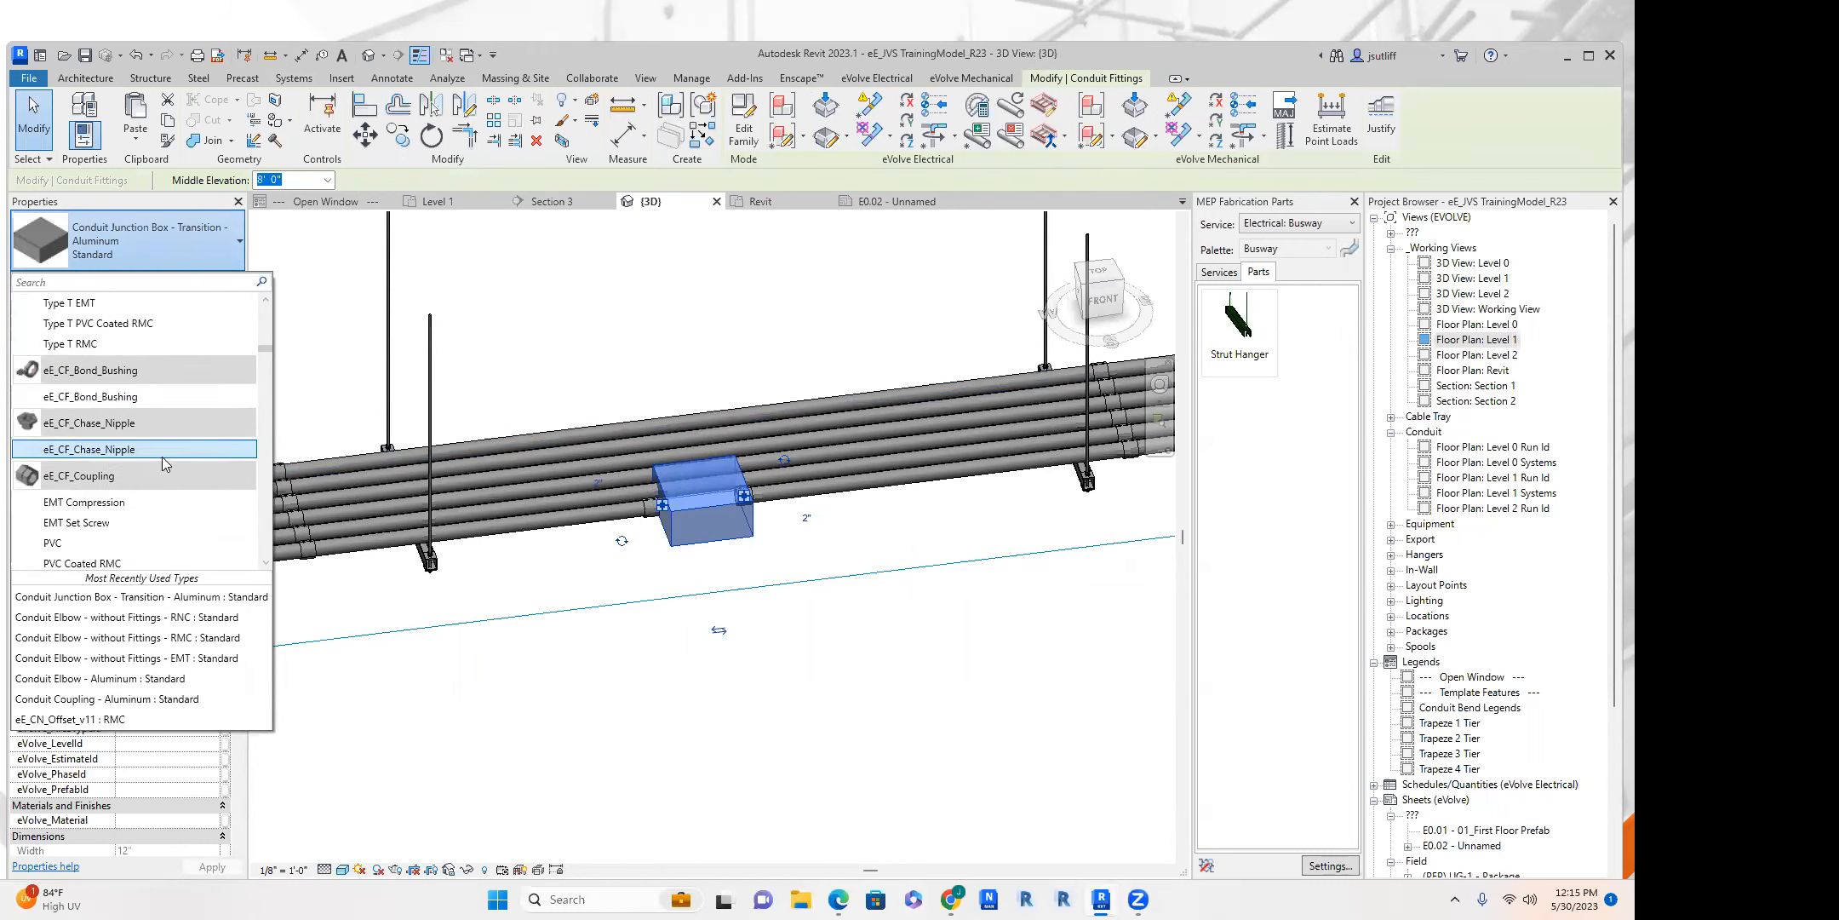
scroll(163, 458, "down", 4)
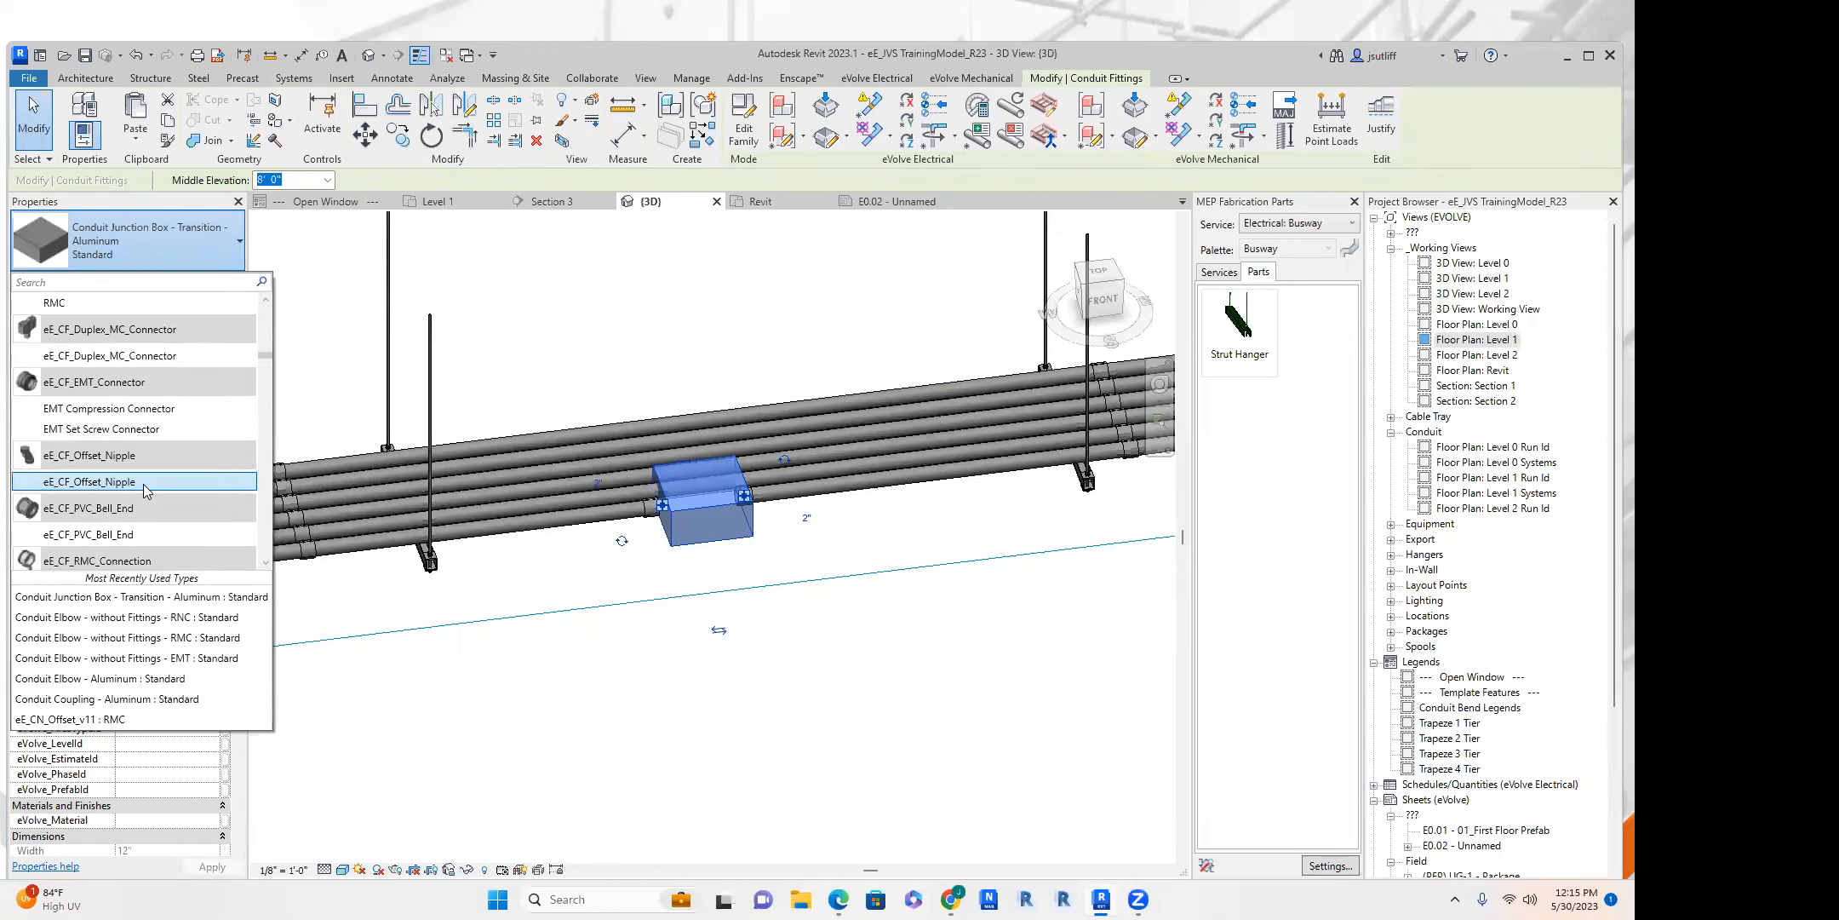
scroll(128, 482, "down", 3)
scroll(141, 443, "down", 5)
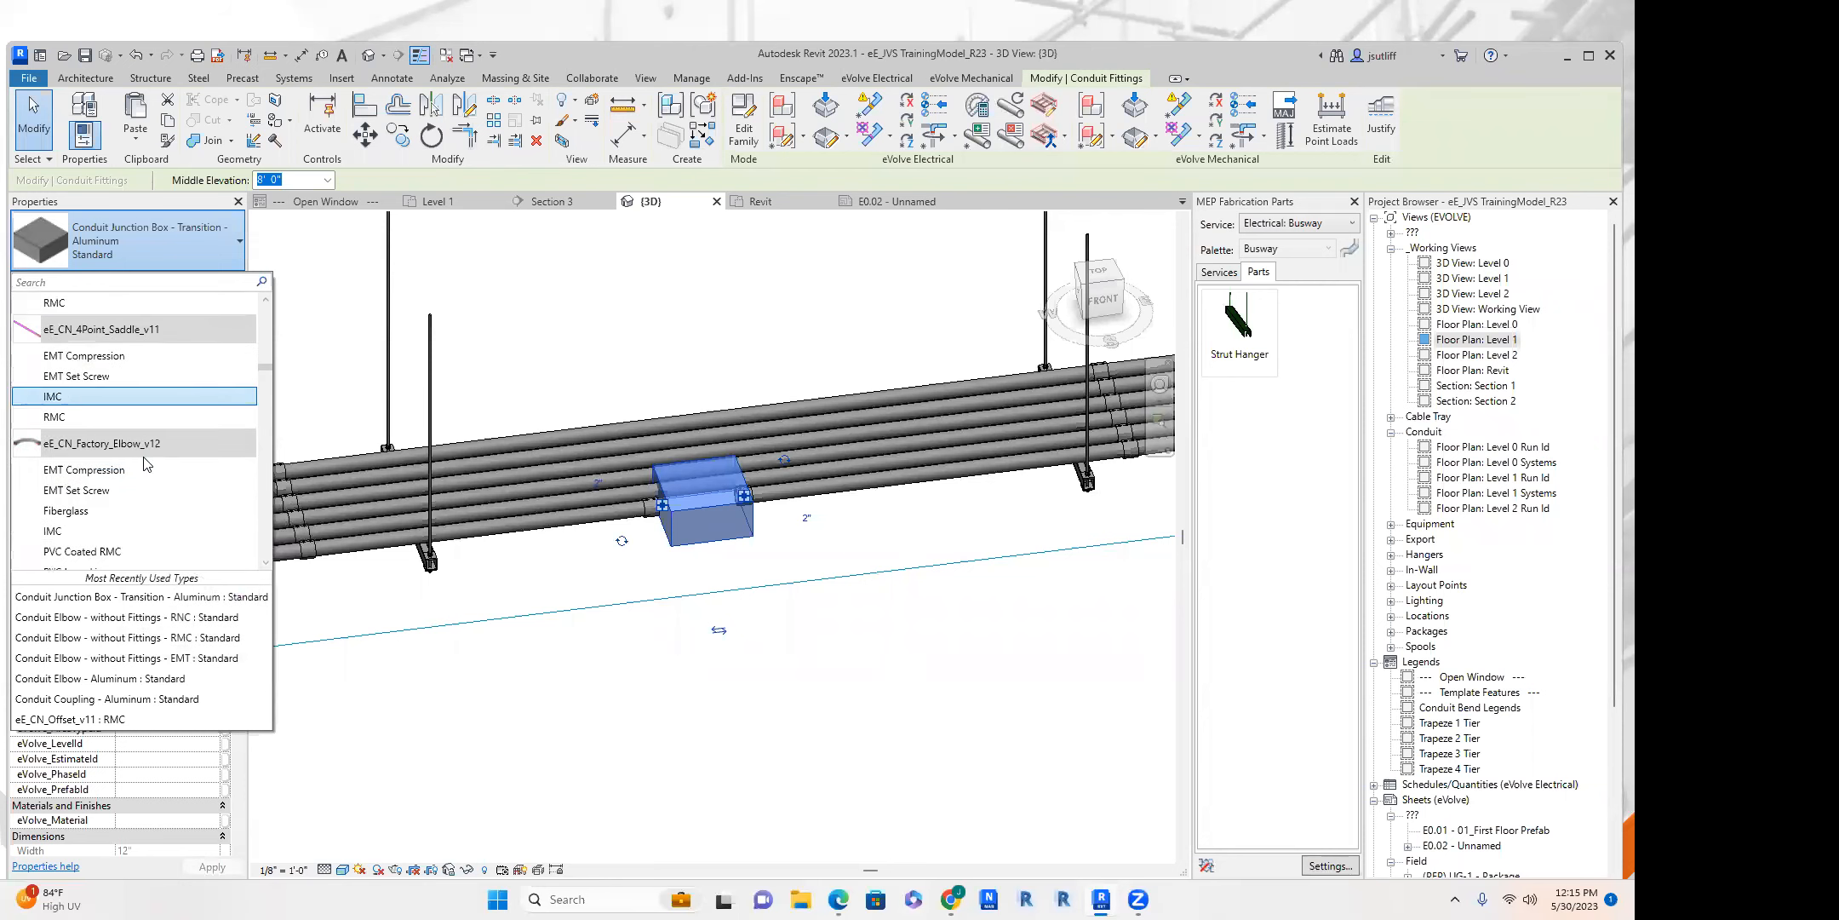
scroll(135, 419, "down", 5)
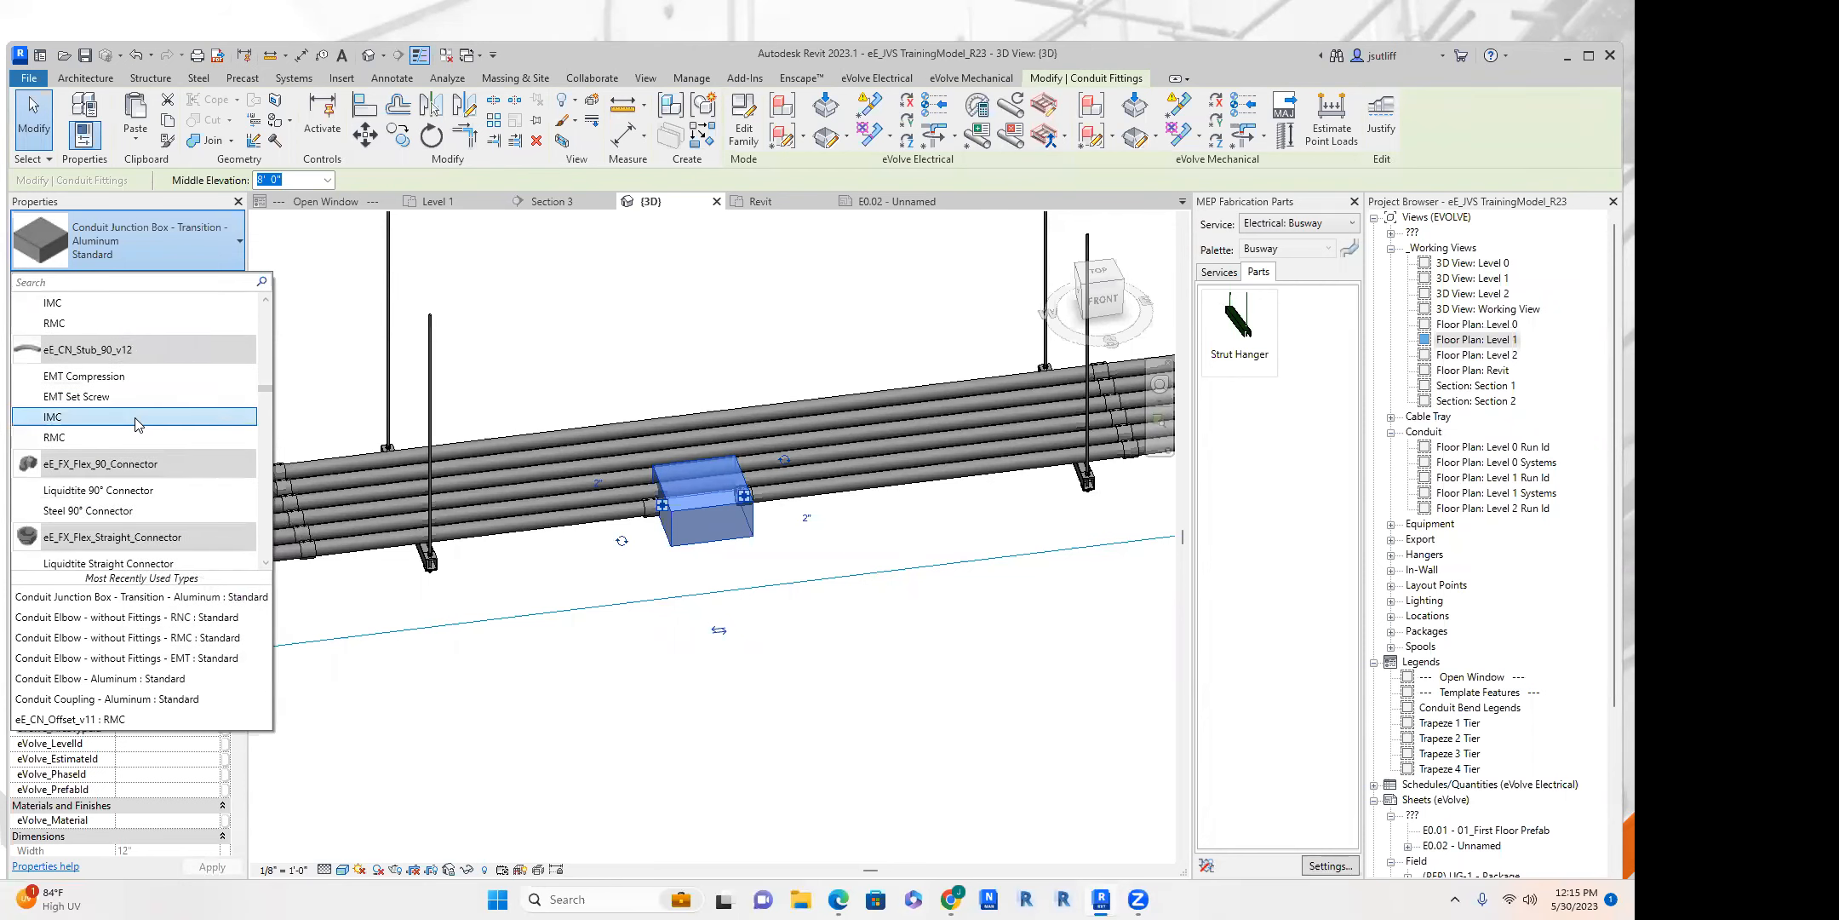
scroll(136, 419, "up", 6)
scroll(136, 420, "up", 5)
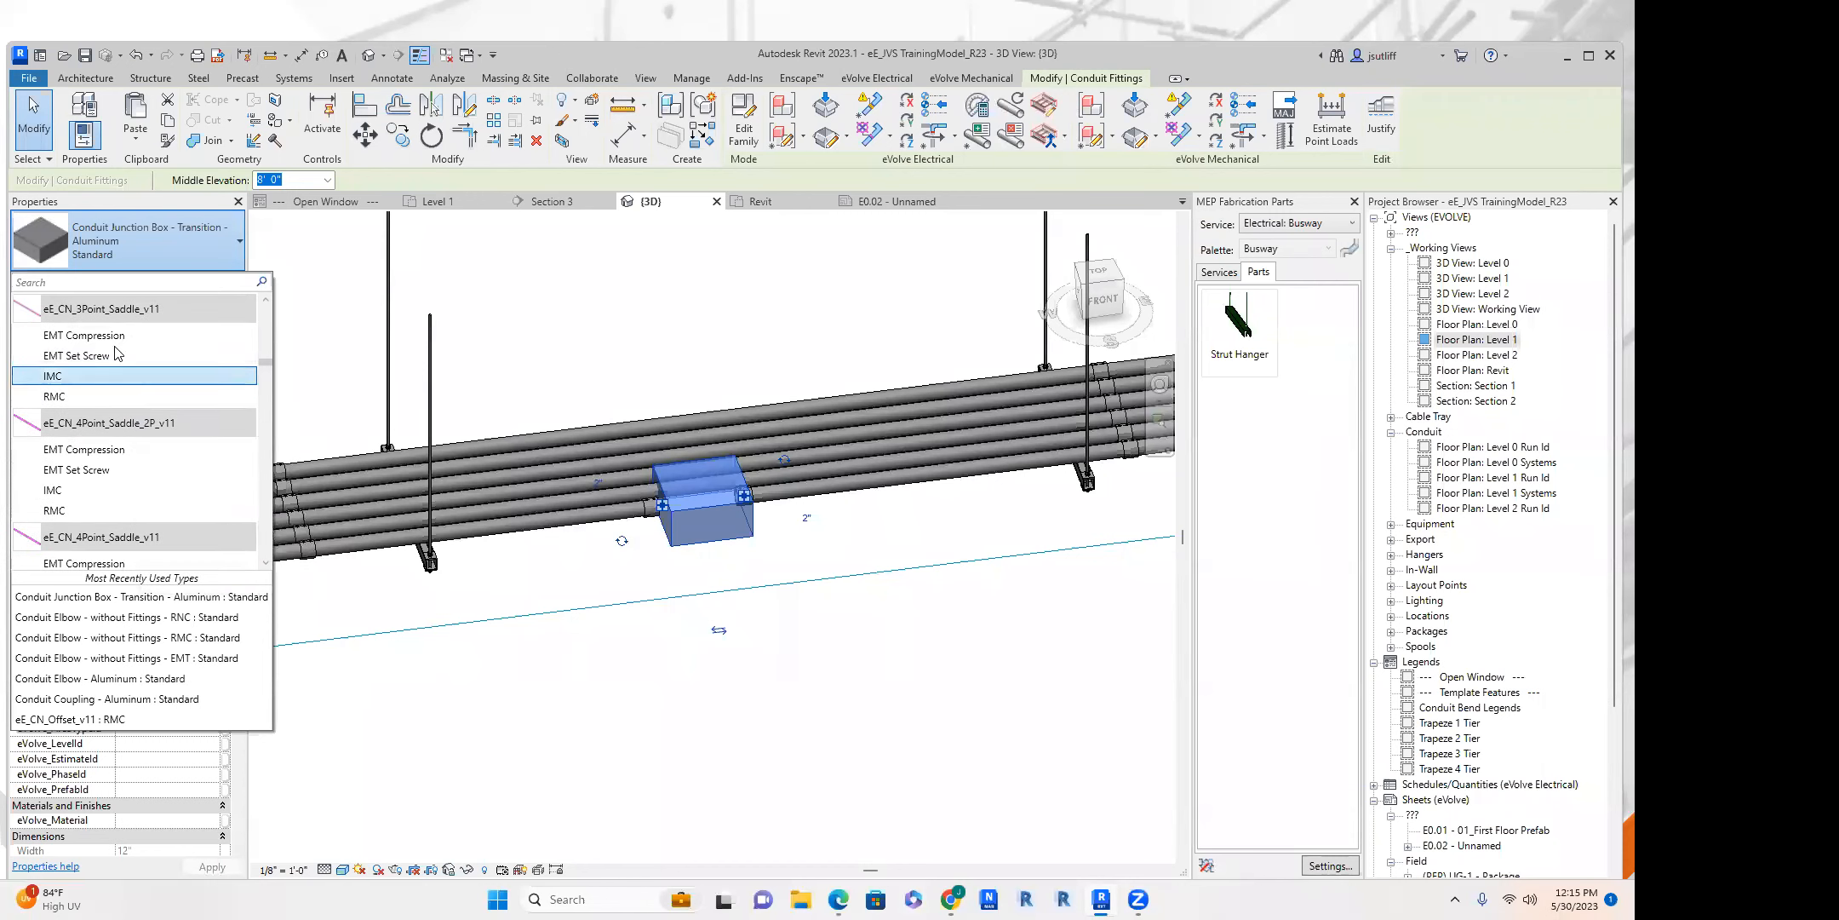
scroll(113, 374, "down", 5)
left_click(122, 399)
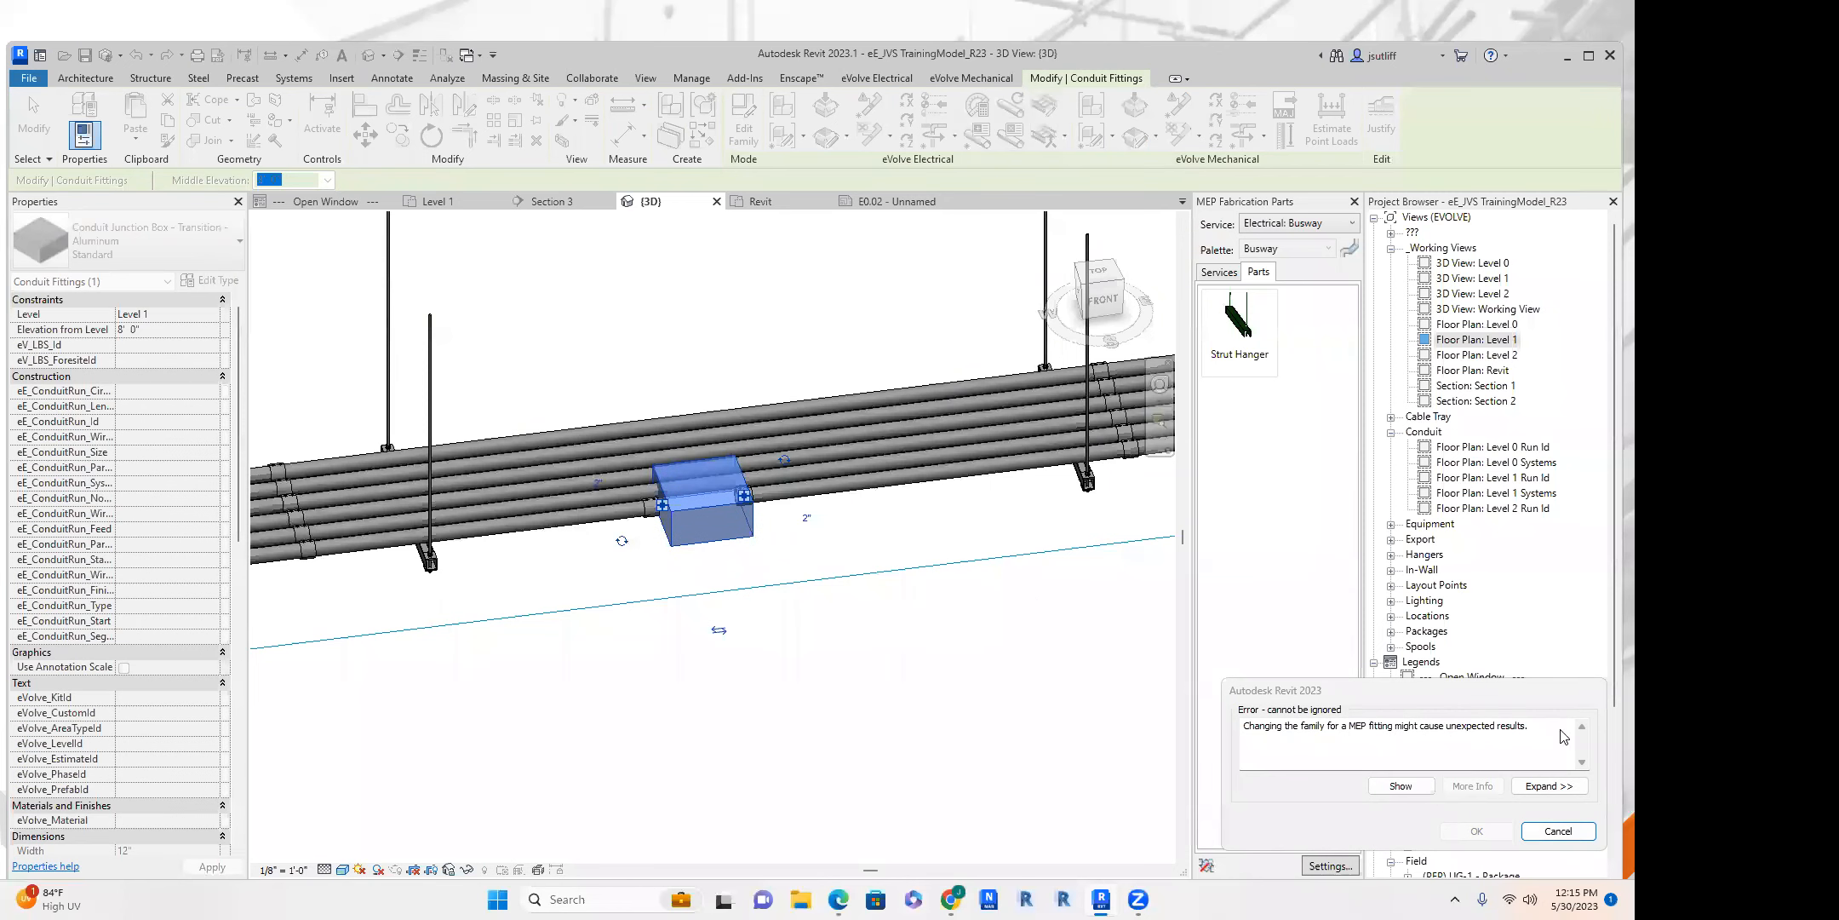
left_click(1557, 831)
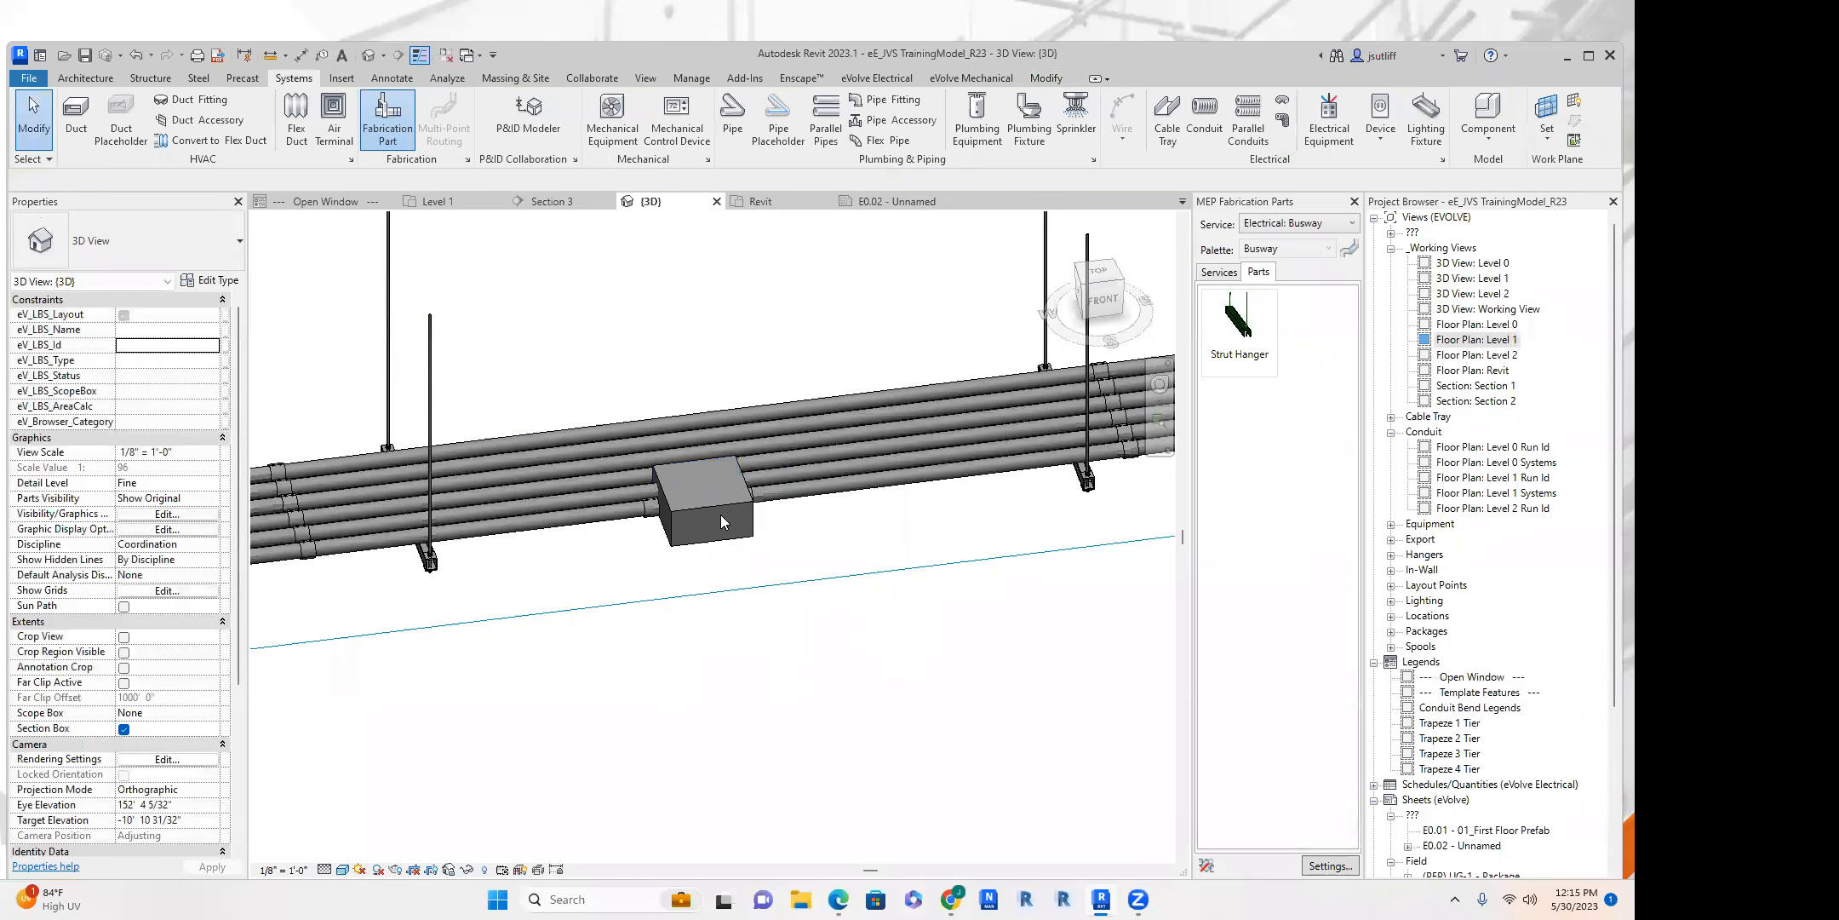
Remove the junction box from the gap in the outermost conduit.
scroll(719, 514, "down", 5)
middle_click_drag(769, 568, 692, 573, "shift")
scroll(698, 601, "down", 4)
middle_click_drag(788, 506, 1256, 499, "shift")
Select the factory elbow at the end of the run and the vertical conduit drop connected to it.
left_click(489, 427)
middle_click_drag(596, 456, 755, 497, "shift")
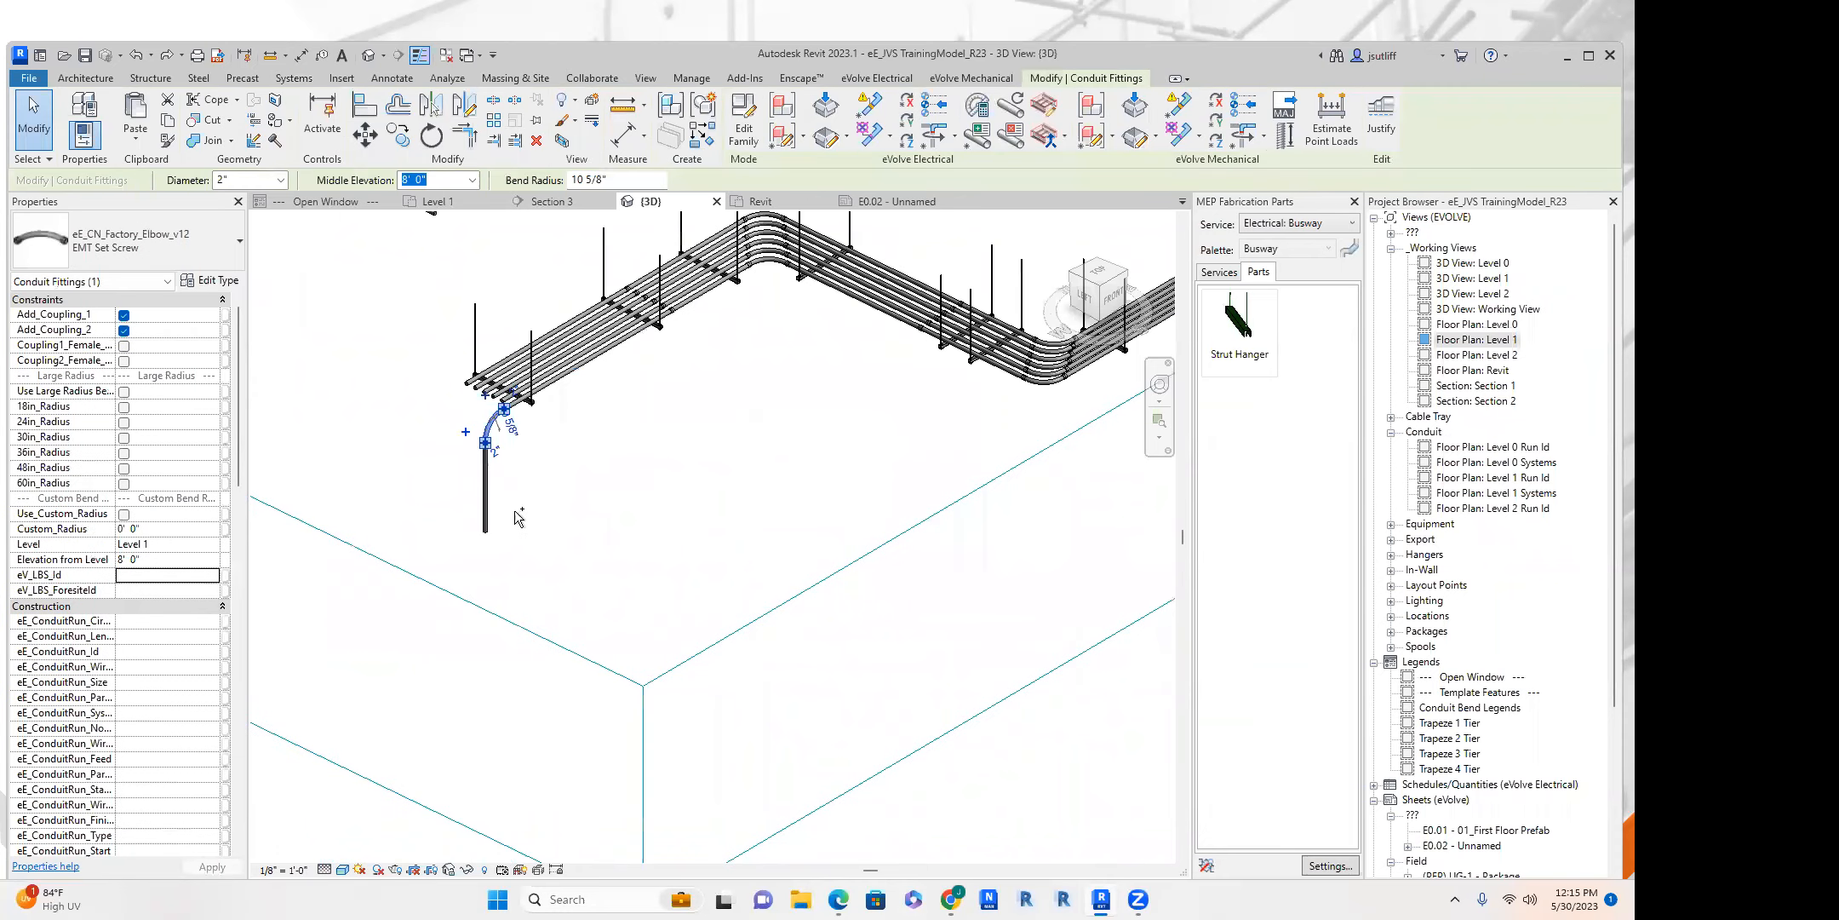
left_click_drag(567, 529, 441, 423)
middle_click_drag(549, 339, 631, 401)
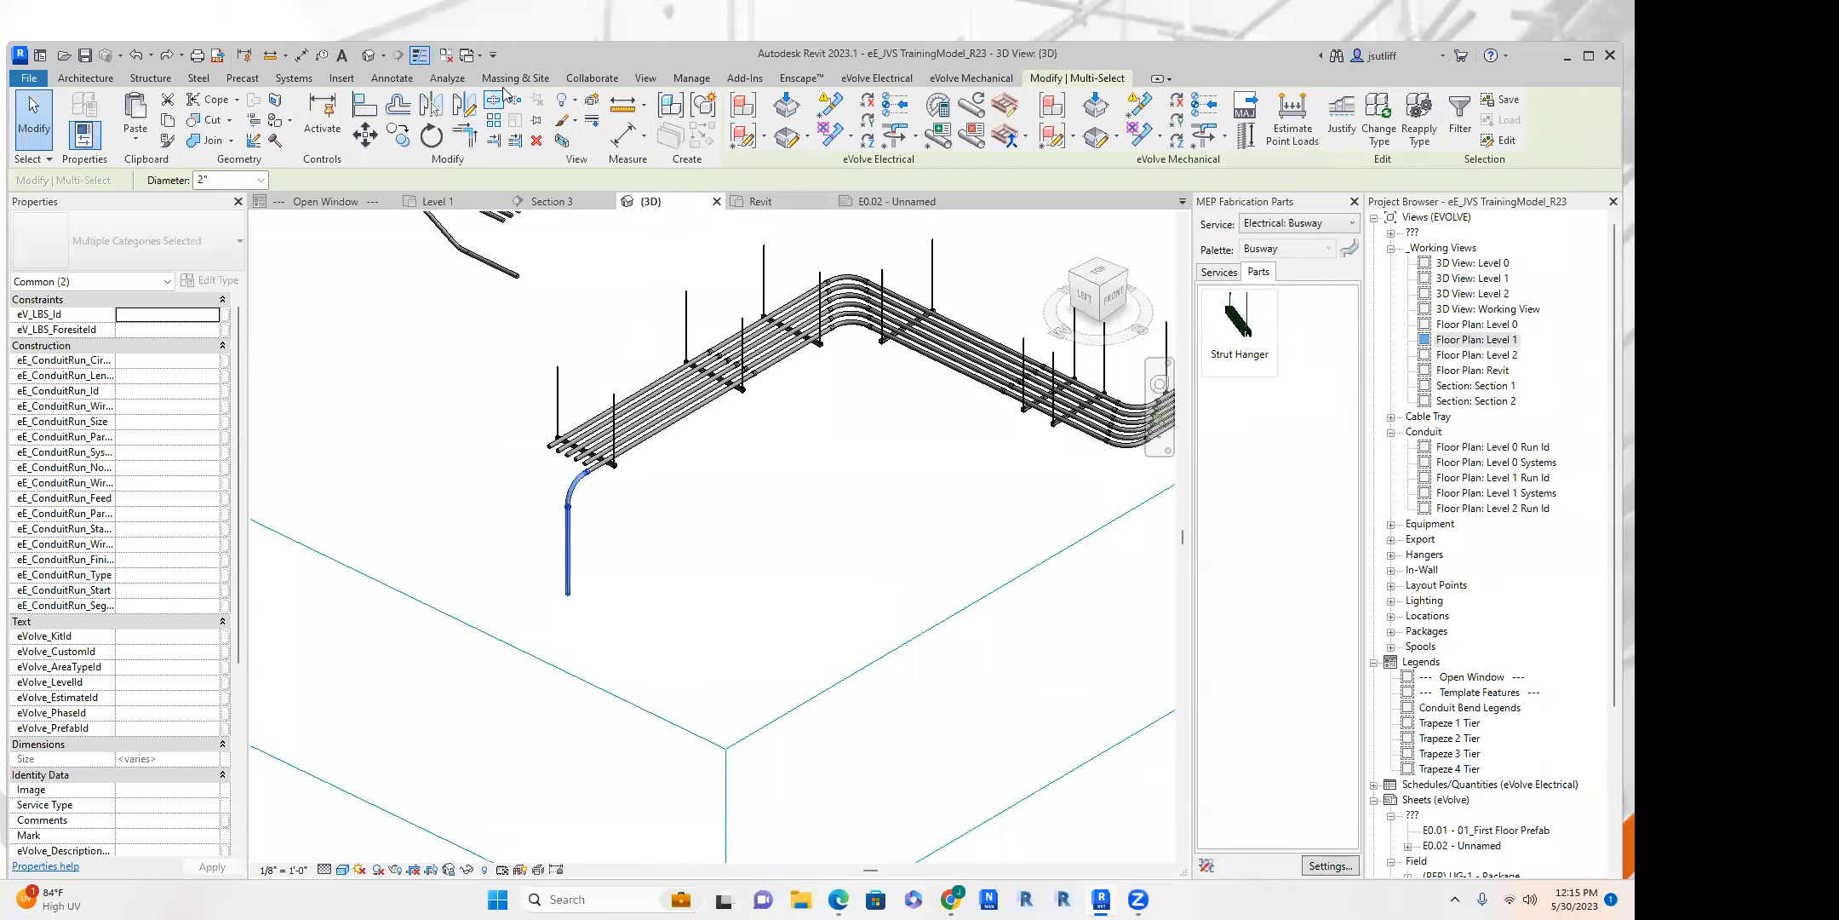
Try to reconnect the conduits around the gap in the outermost conduit with the Reconnect Elements tool.
left_click(901, 83)
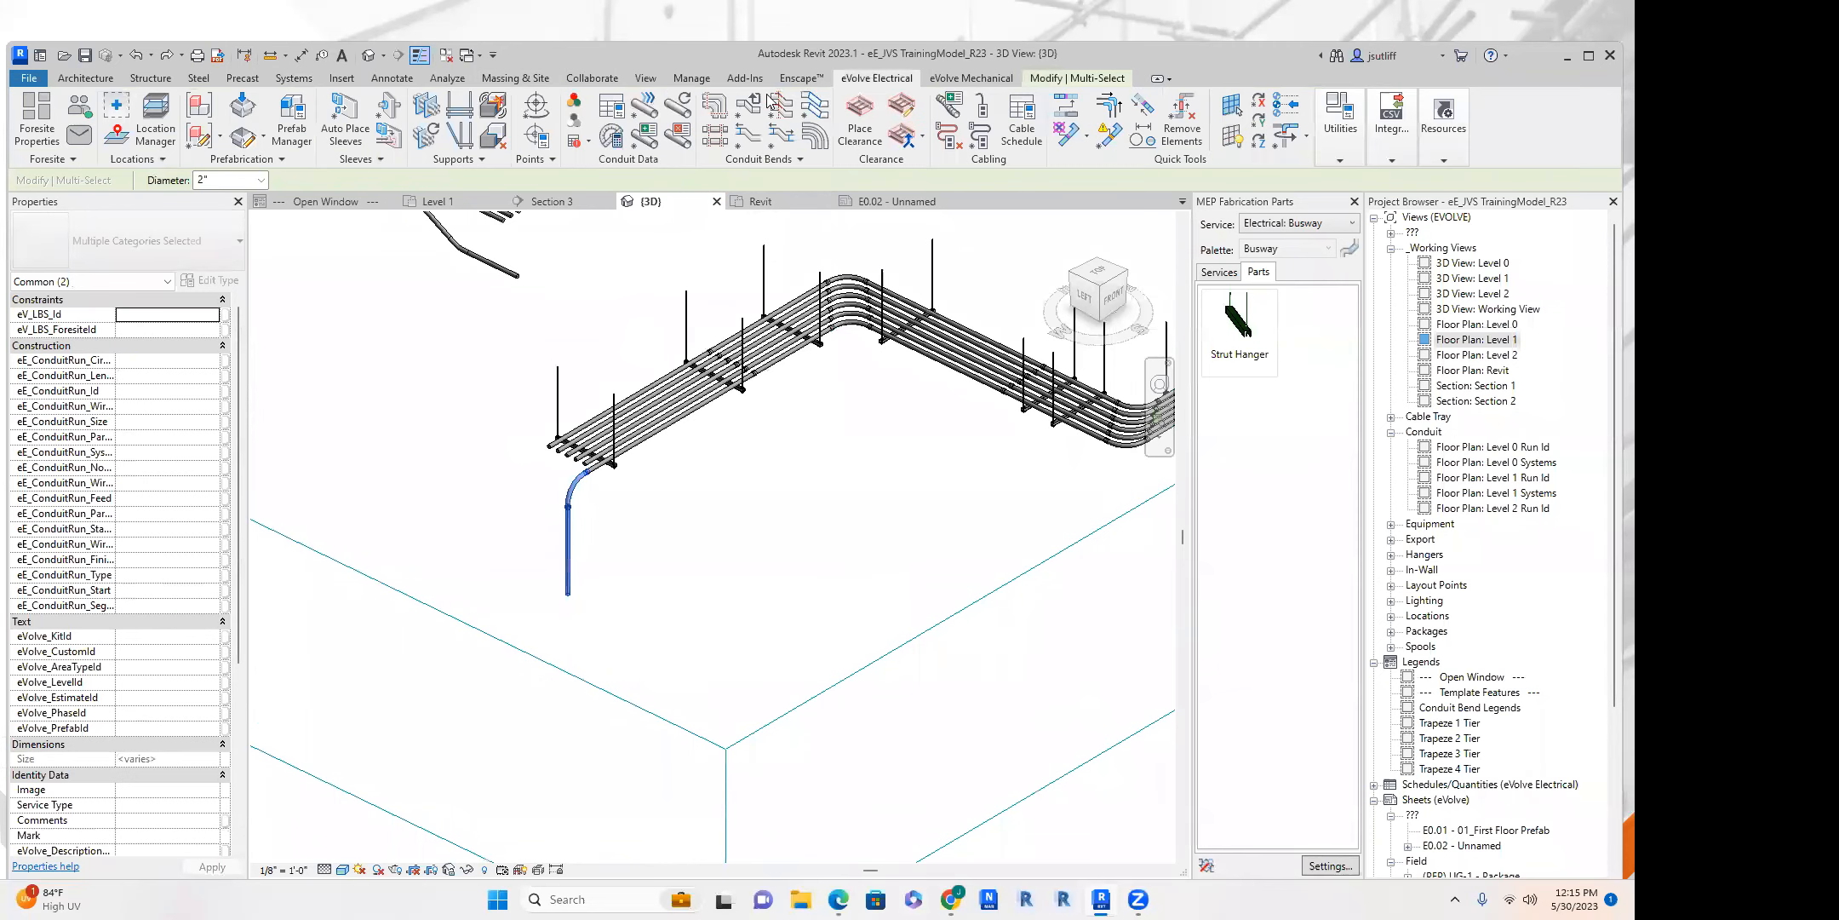
scroll(559, 292, "up", 3)
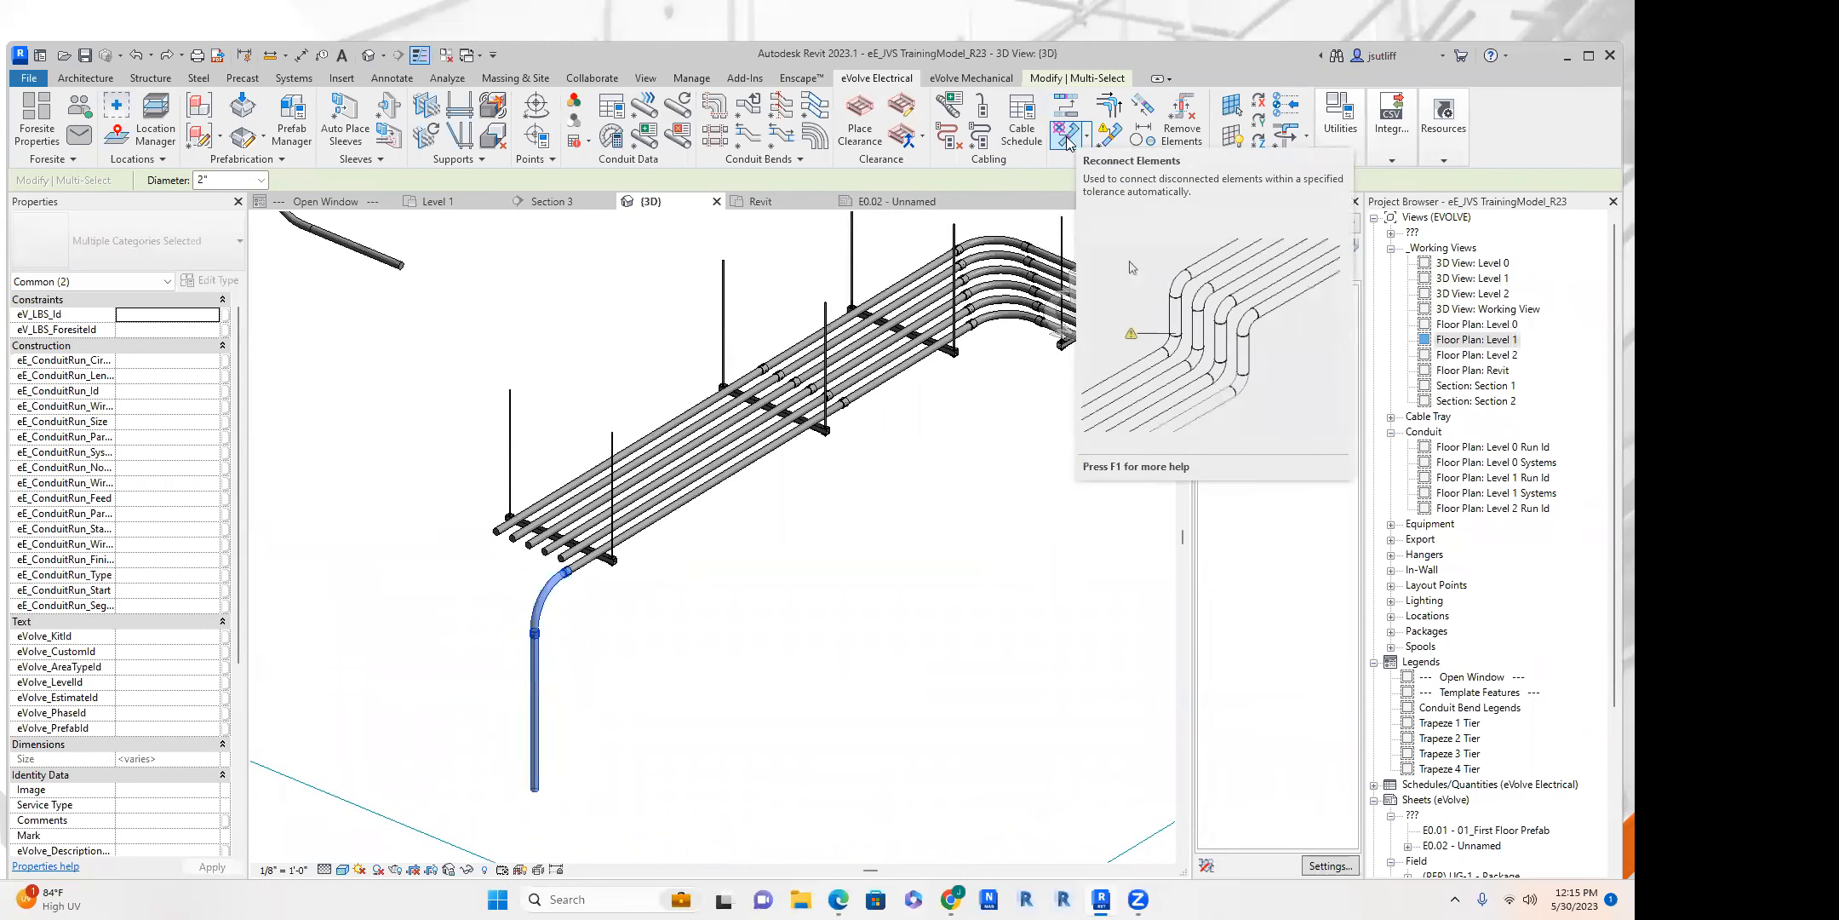
middle_click_drag(1011, 313, 705, 406)
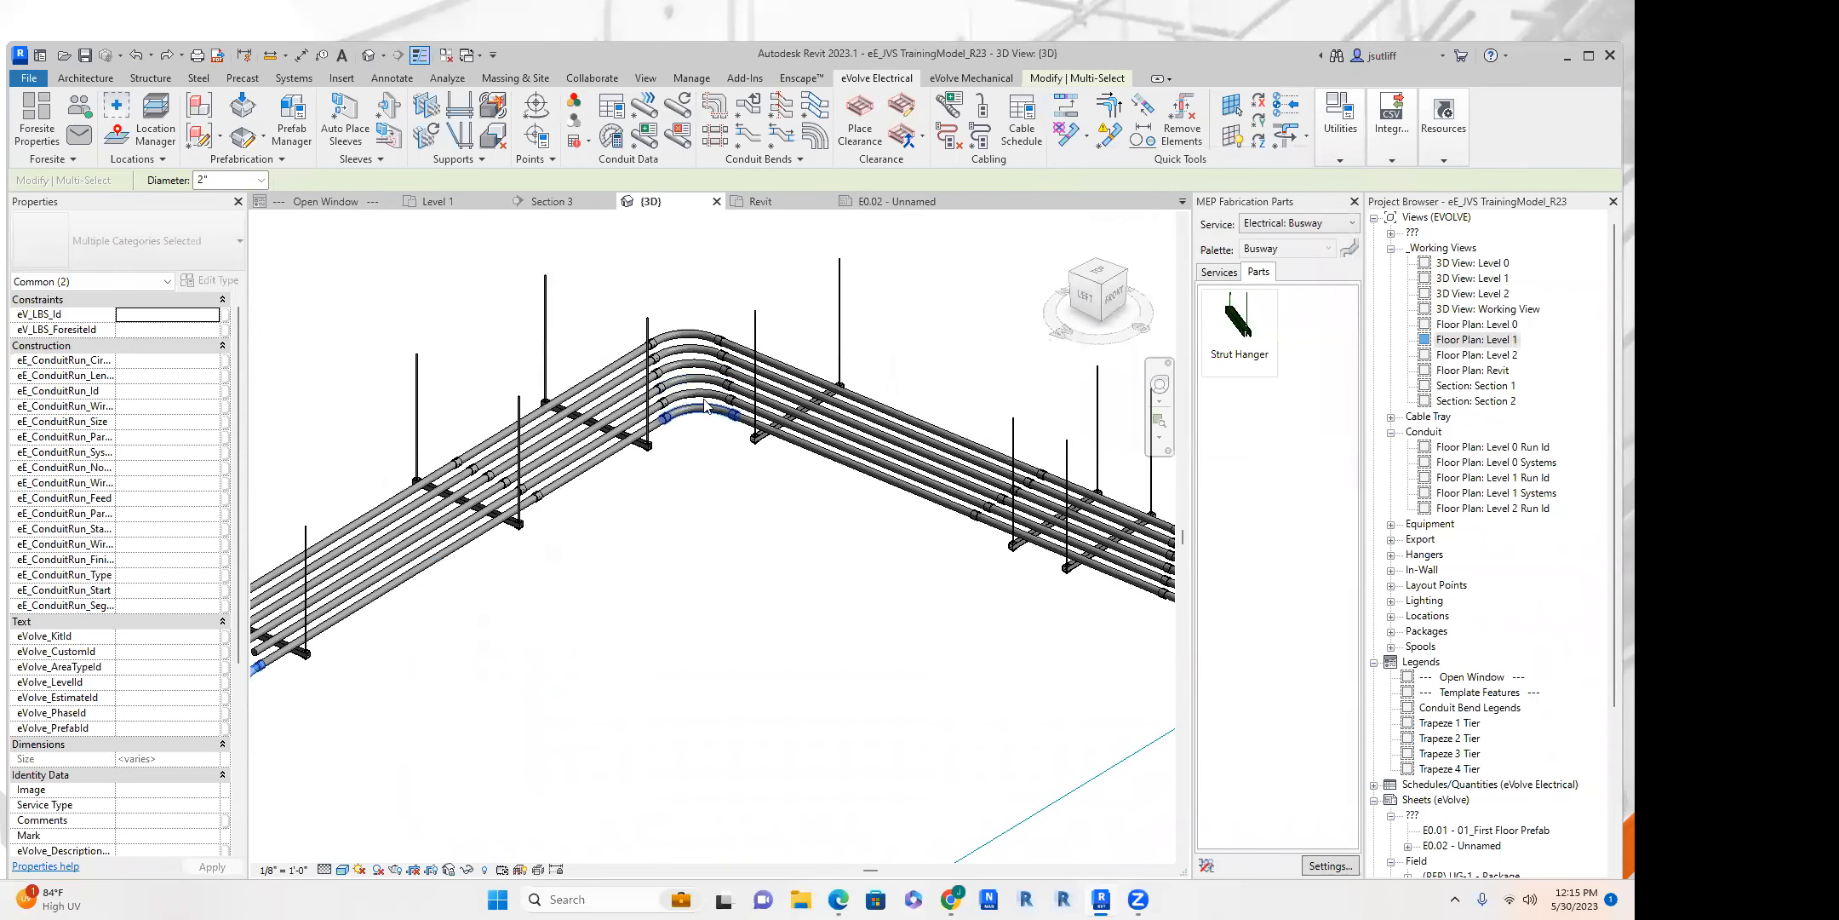
left_click(717, 468)
left_click(982, 117)
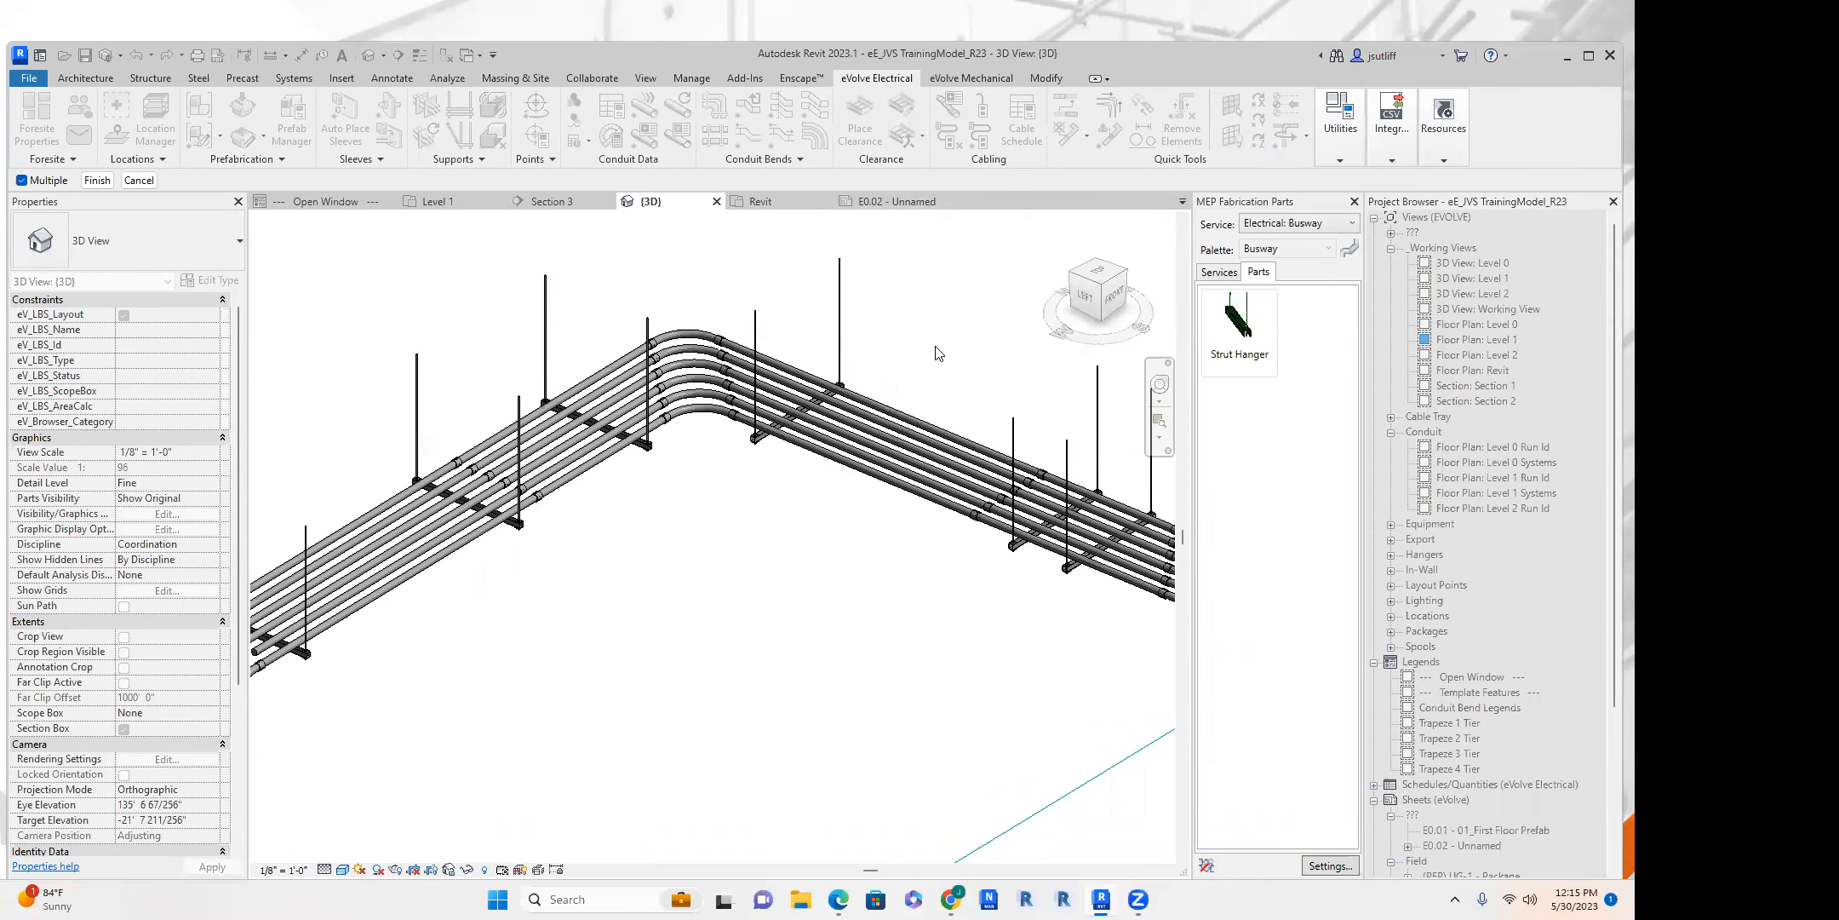
scroll(870, 454, "down", 5)
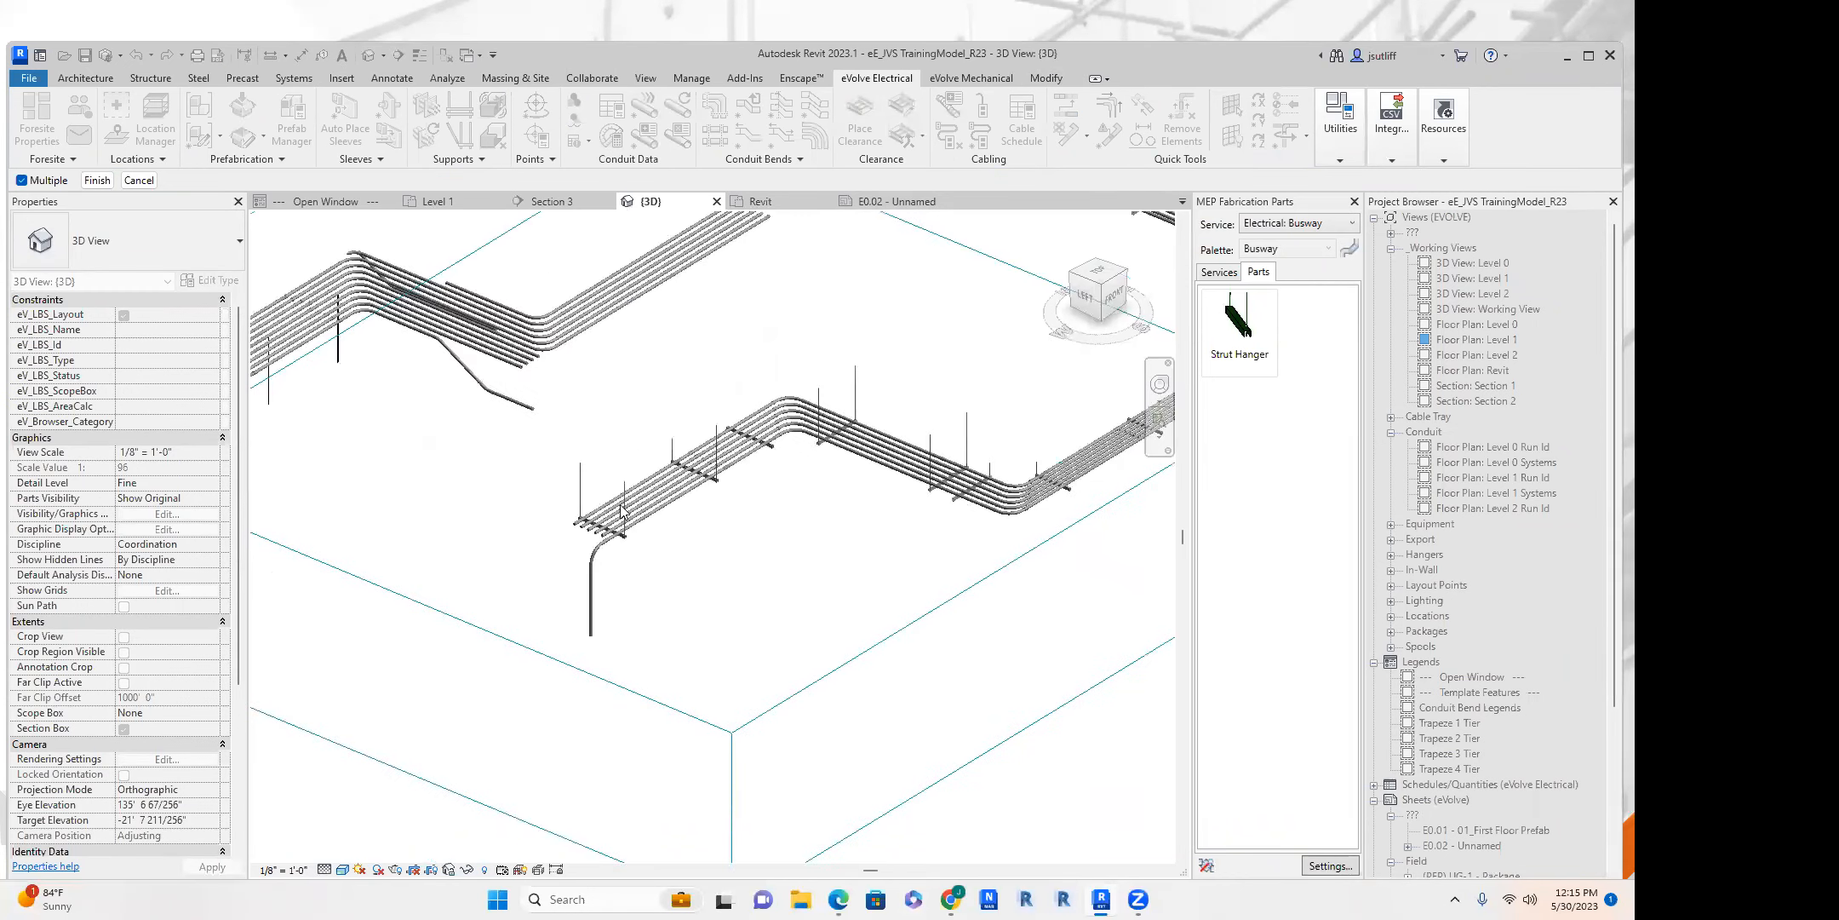
left_click_drag(619, 389, 699, 327)
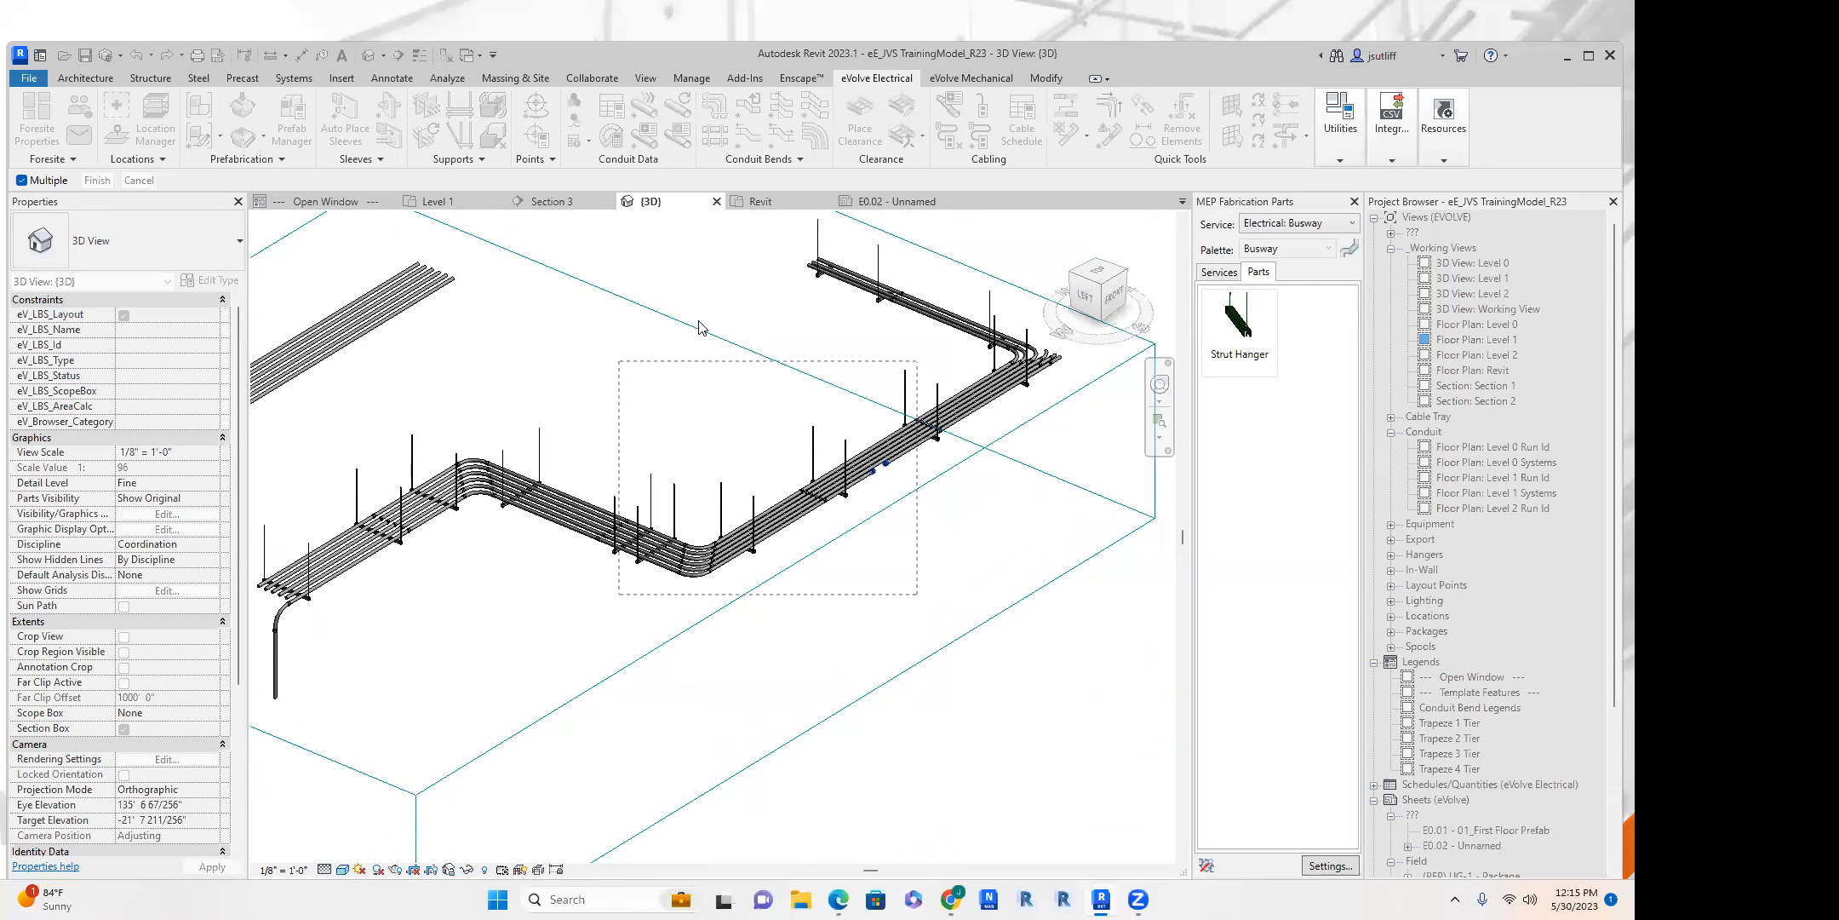
left_click(108, 183)
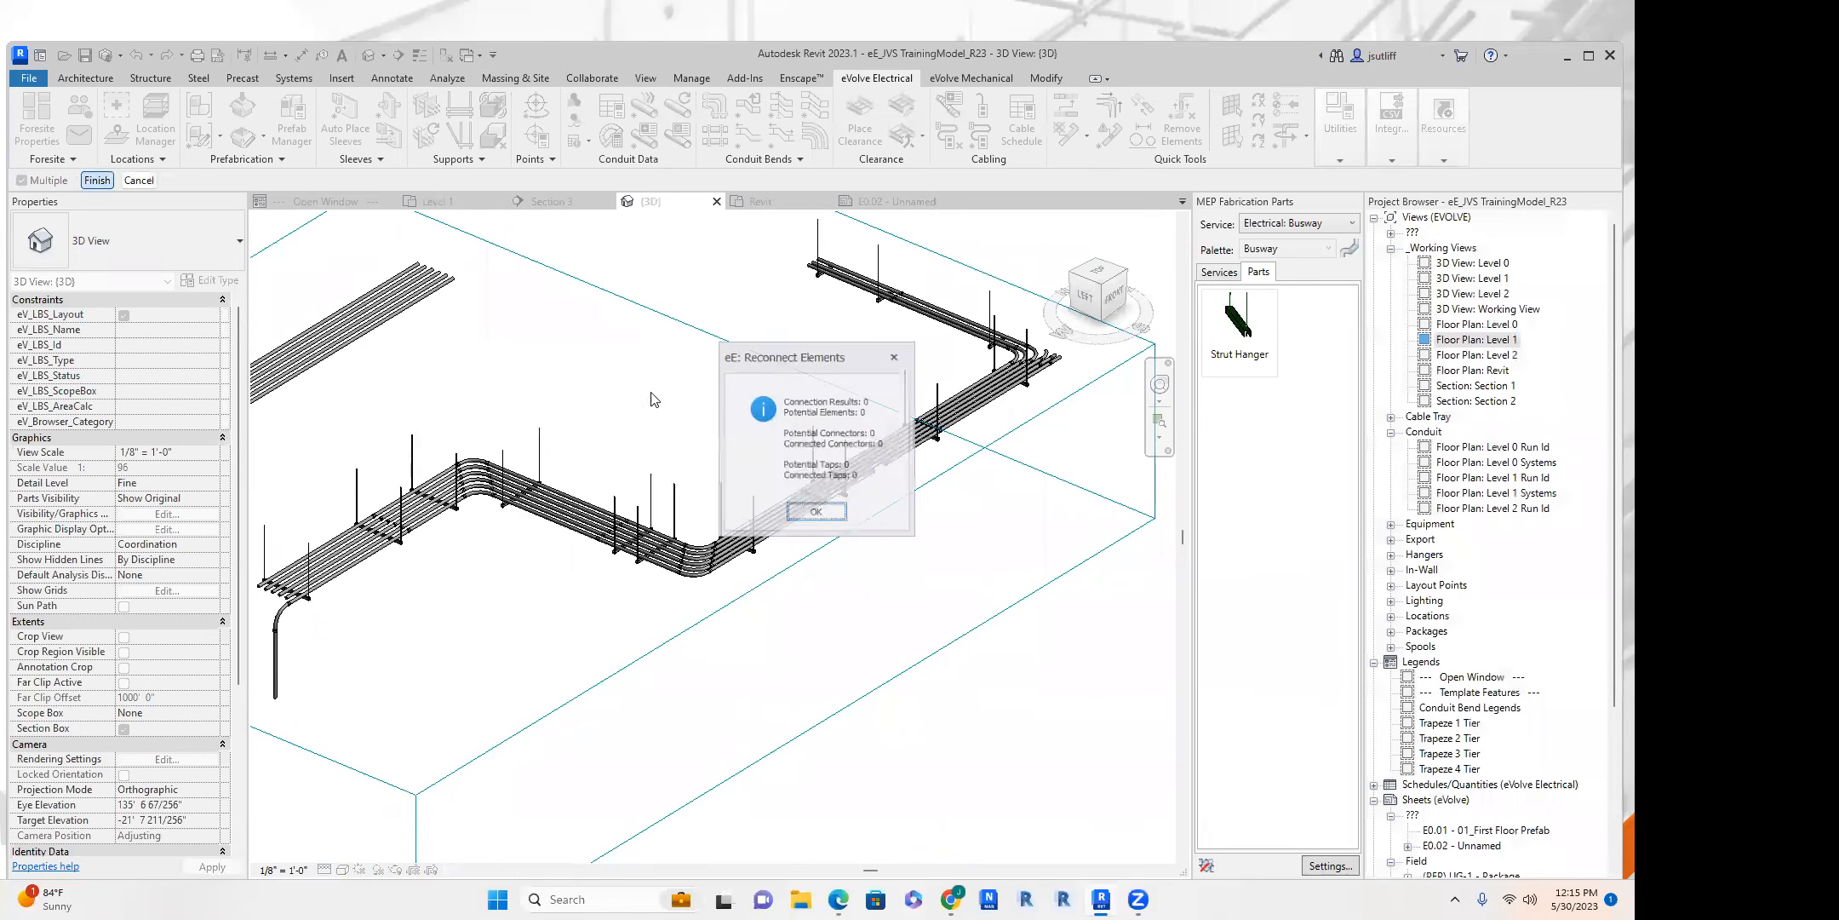
left_click(817, 517)
scroll(926, 465, "up", 5)
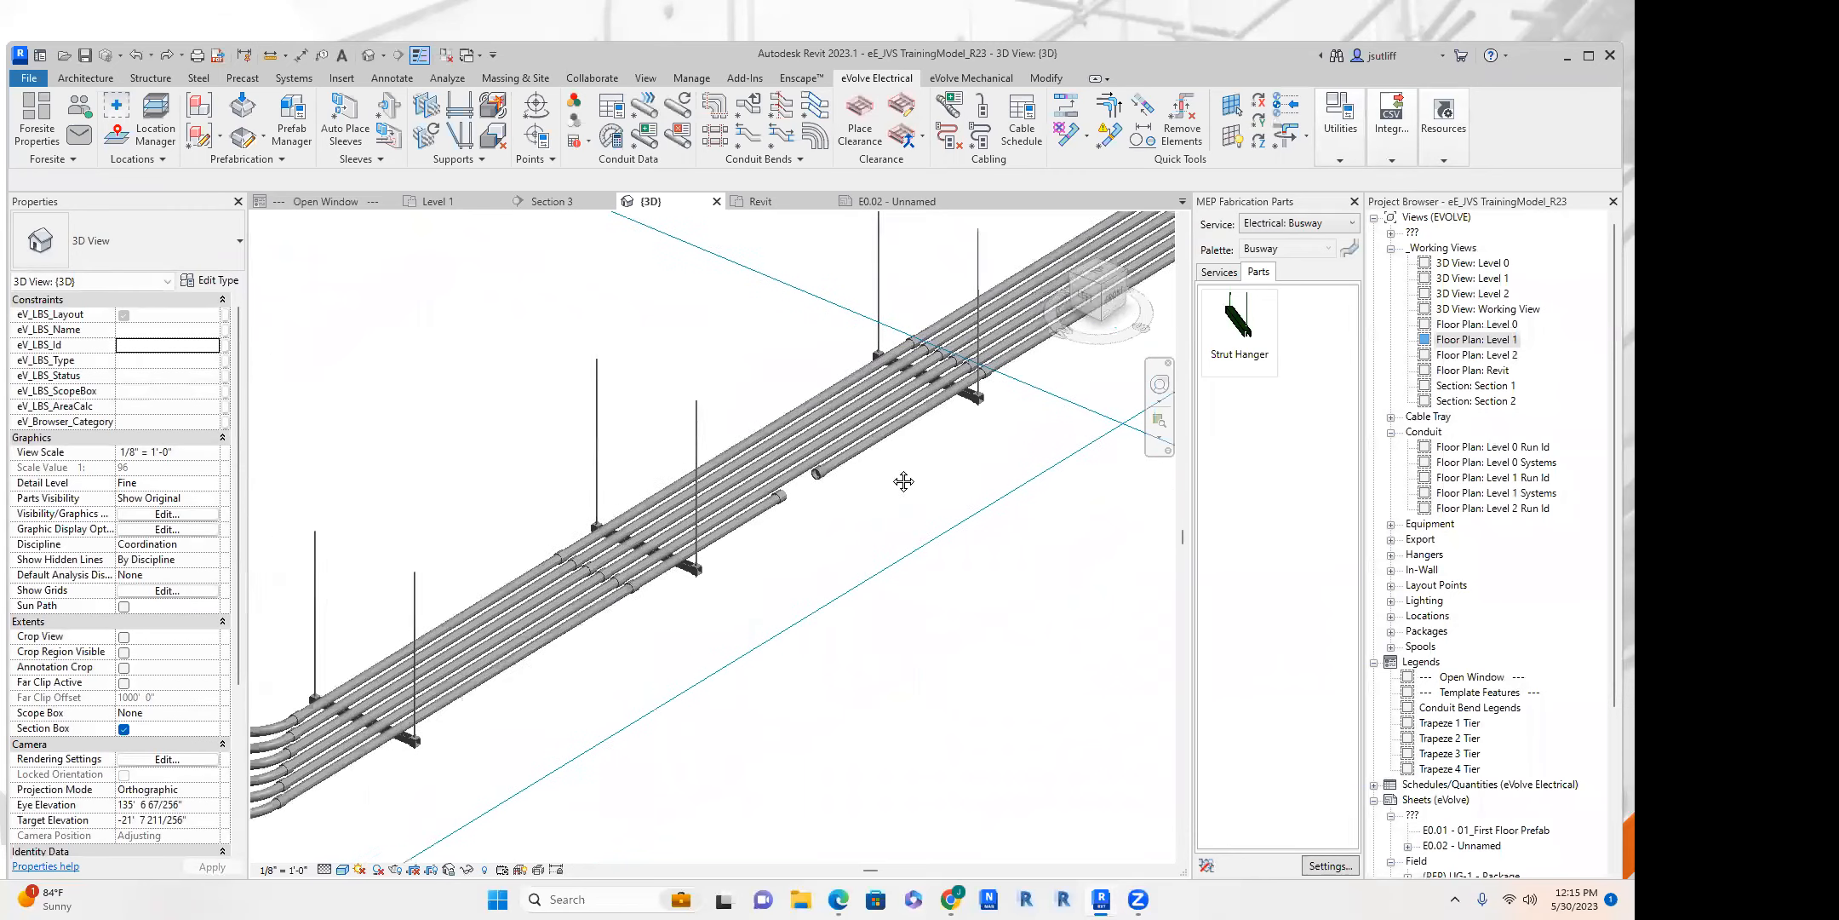
left_click(1086, 137)
left_click(1112, 168)
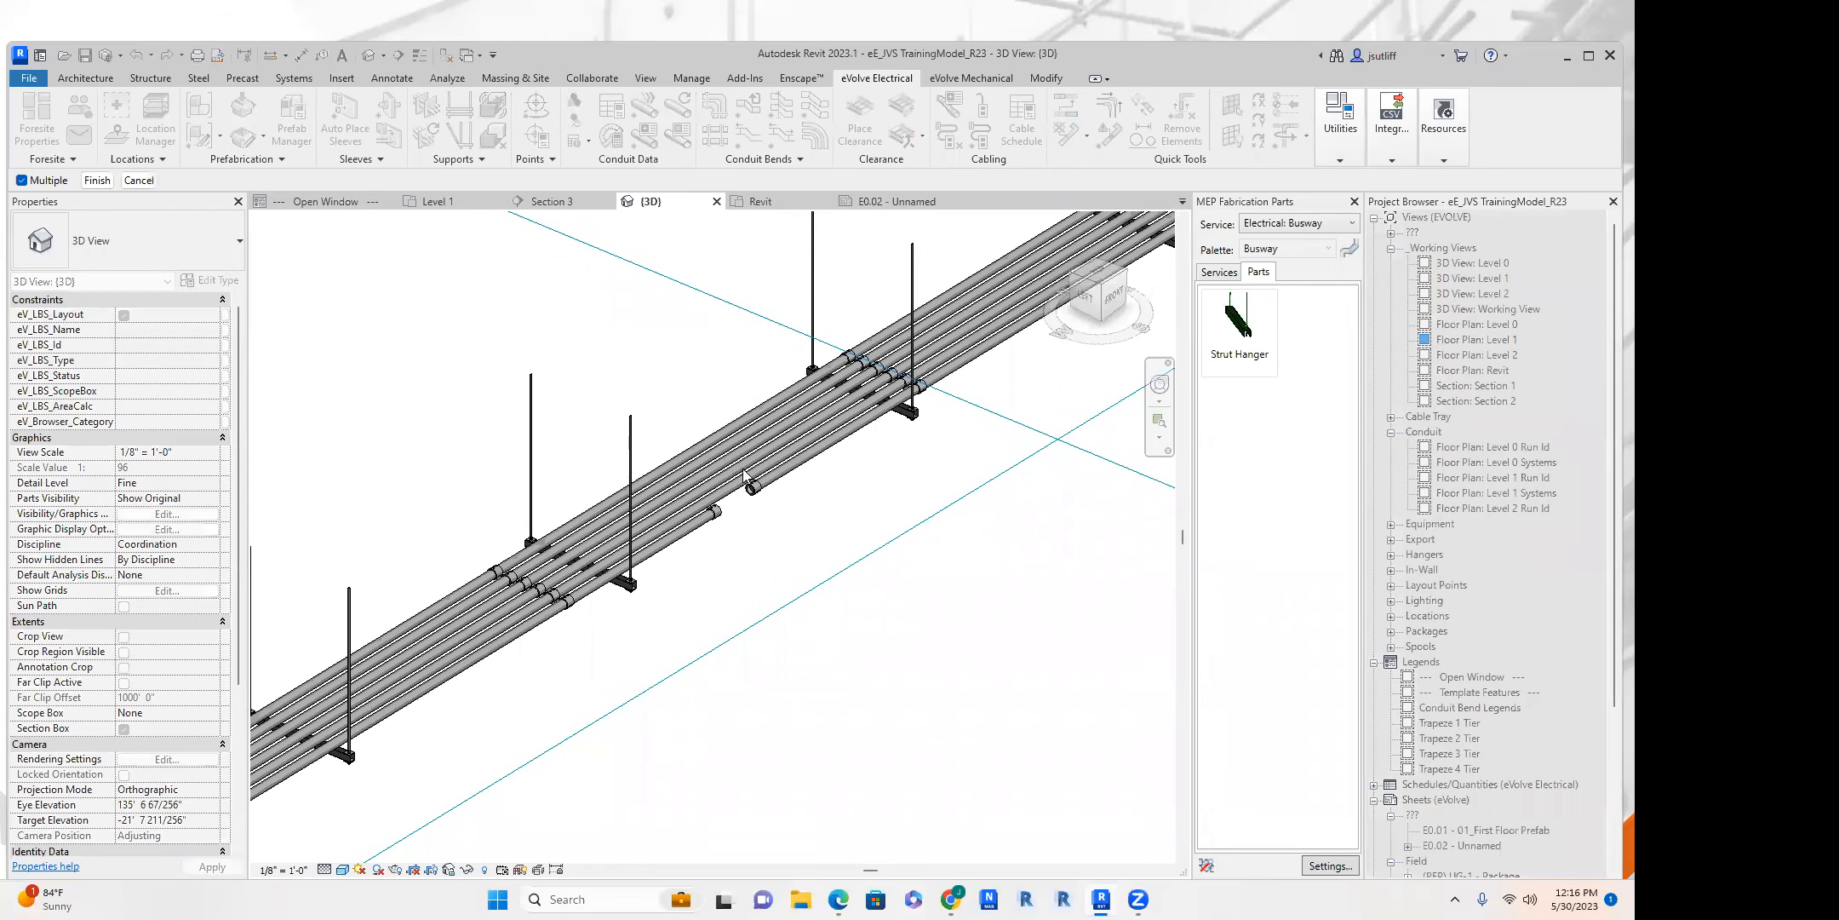
scroll(911, 496, "down", 5)
key("Escape")
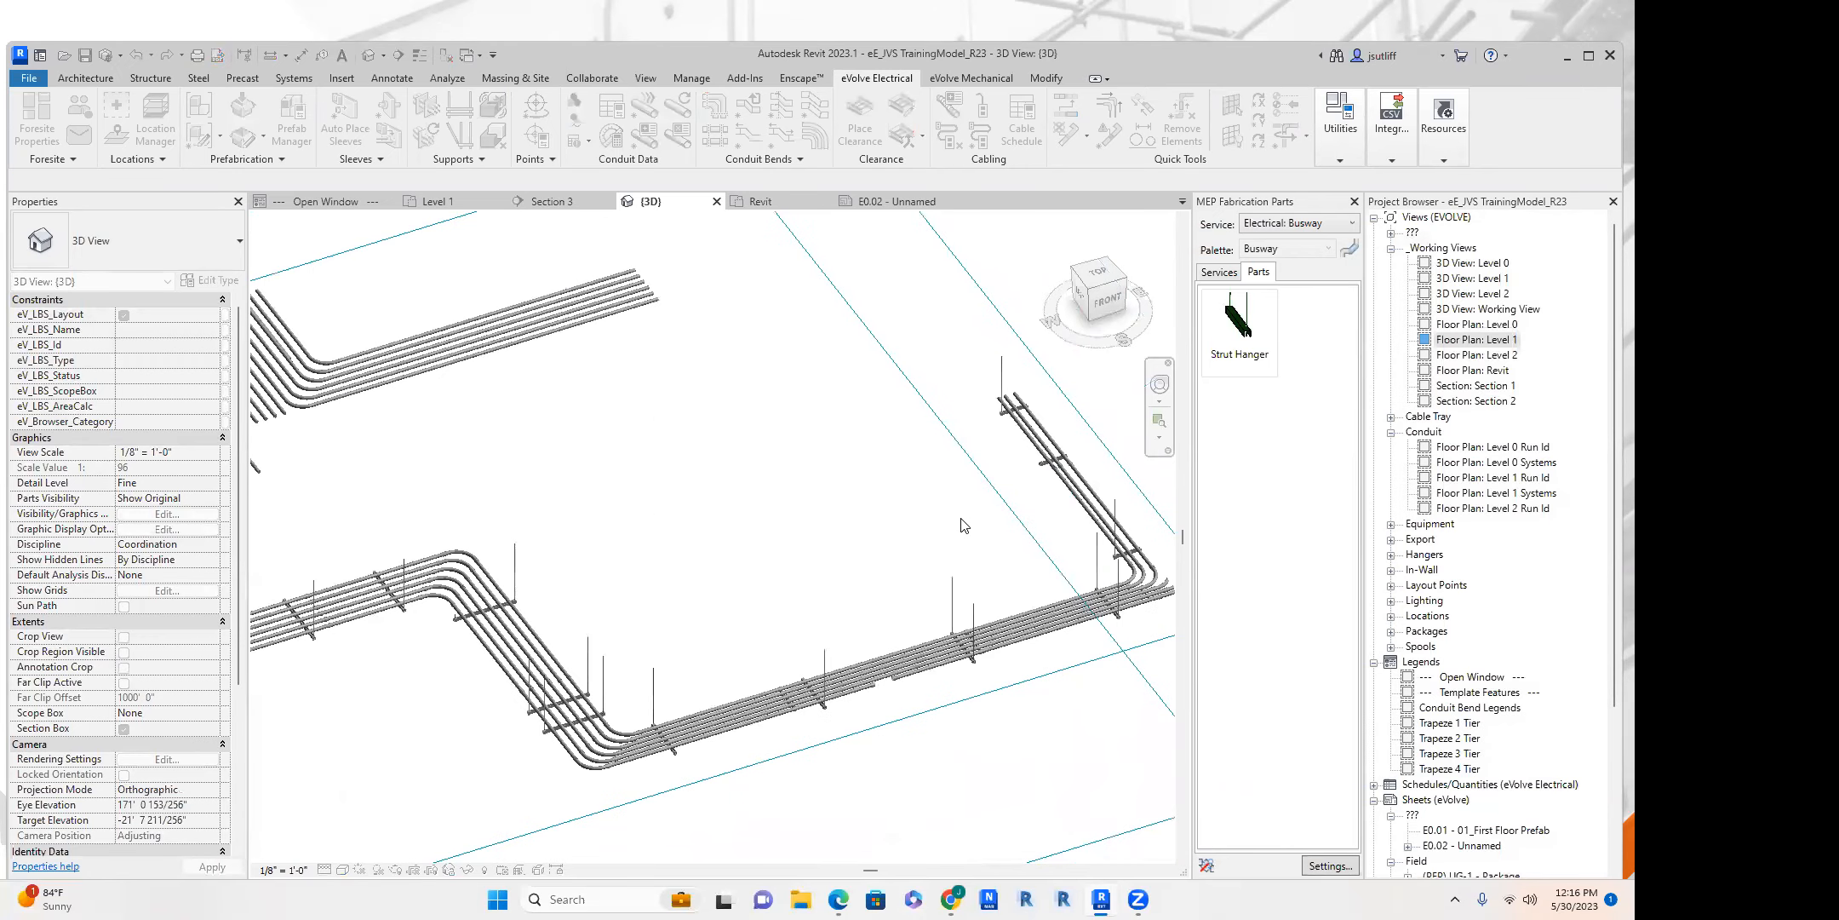
Examine the hung conduit run in the 3D view from several angles, from the horizontal racks to the vertical drop.
scroll(1045, 554, "down", 2)
left_click(975, 321)
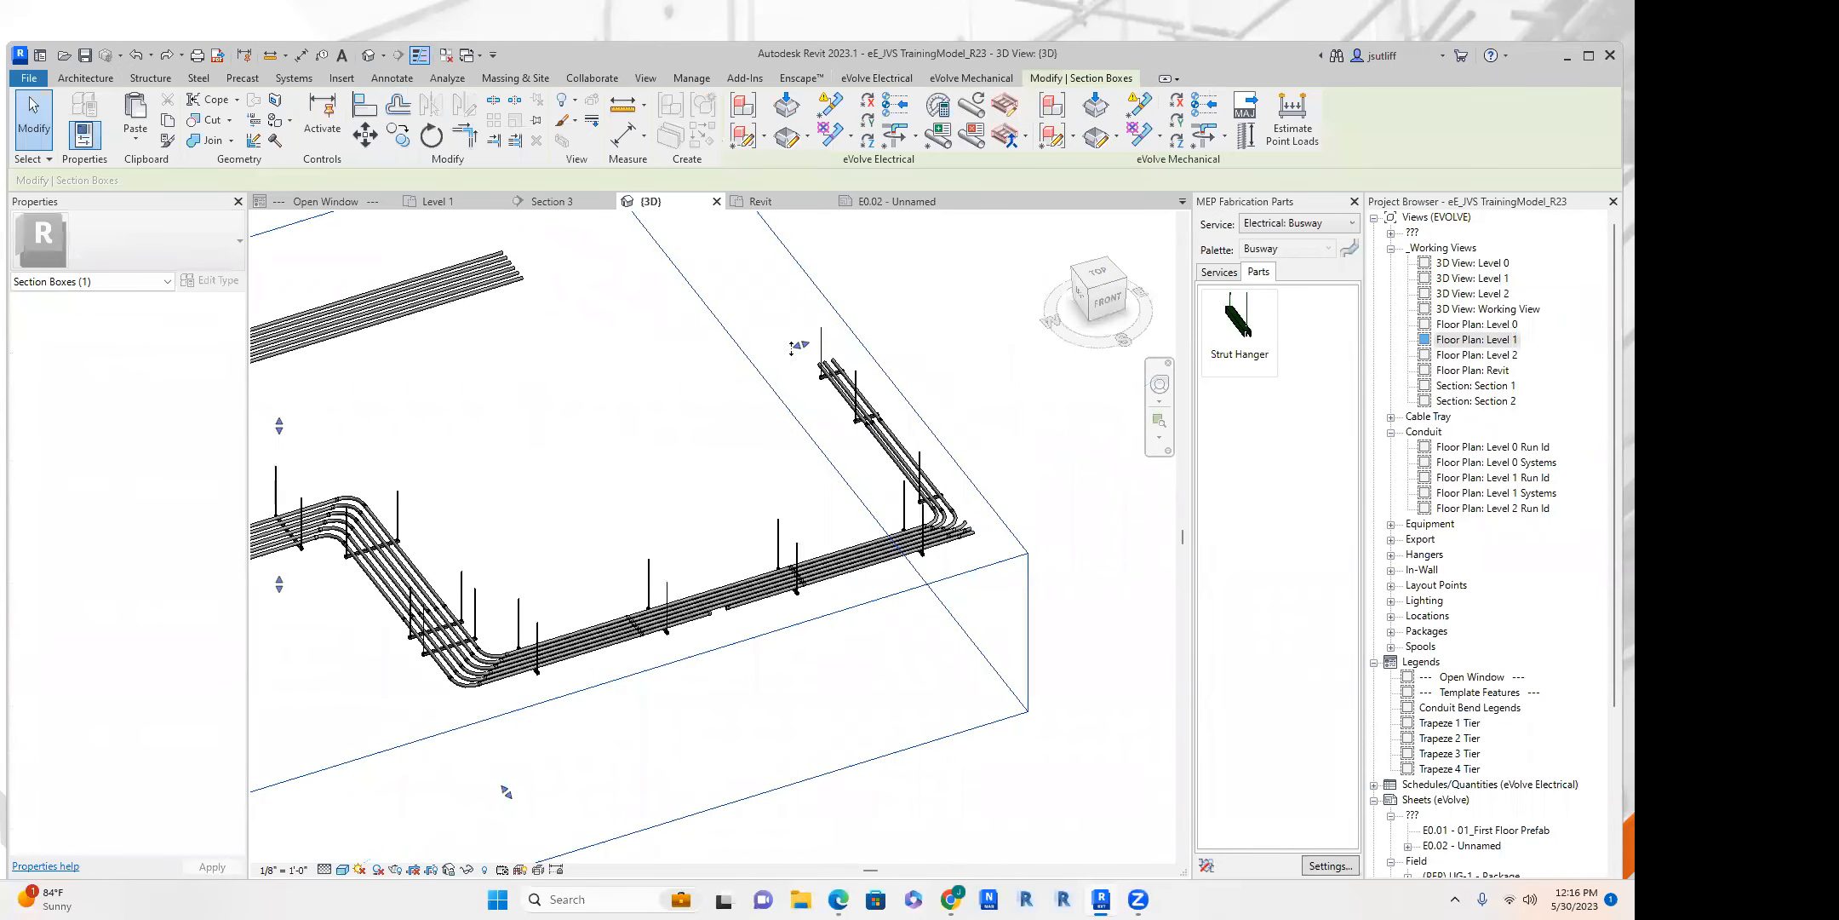
left_click_drag(975, 321, 975, 321)
left_click(925, 436)
middle_click_drag(970, 391, 791, 303)
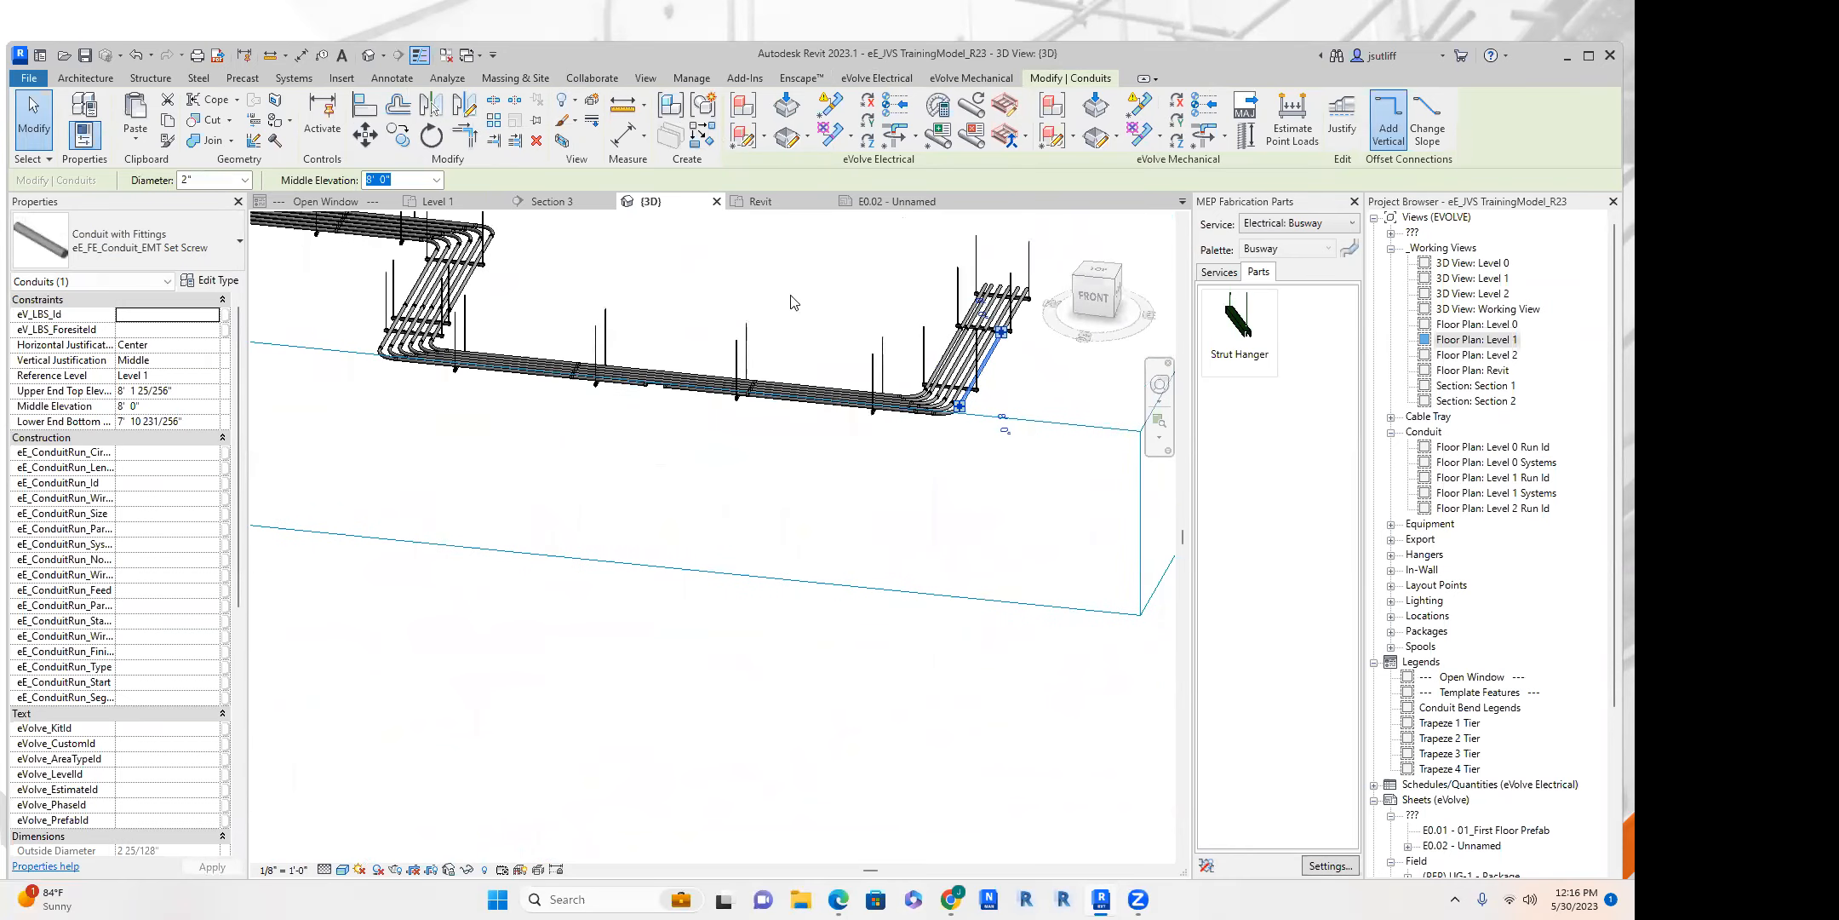
left_click(877, 78)
scroll(887, 295, "up", 3)
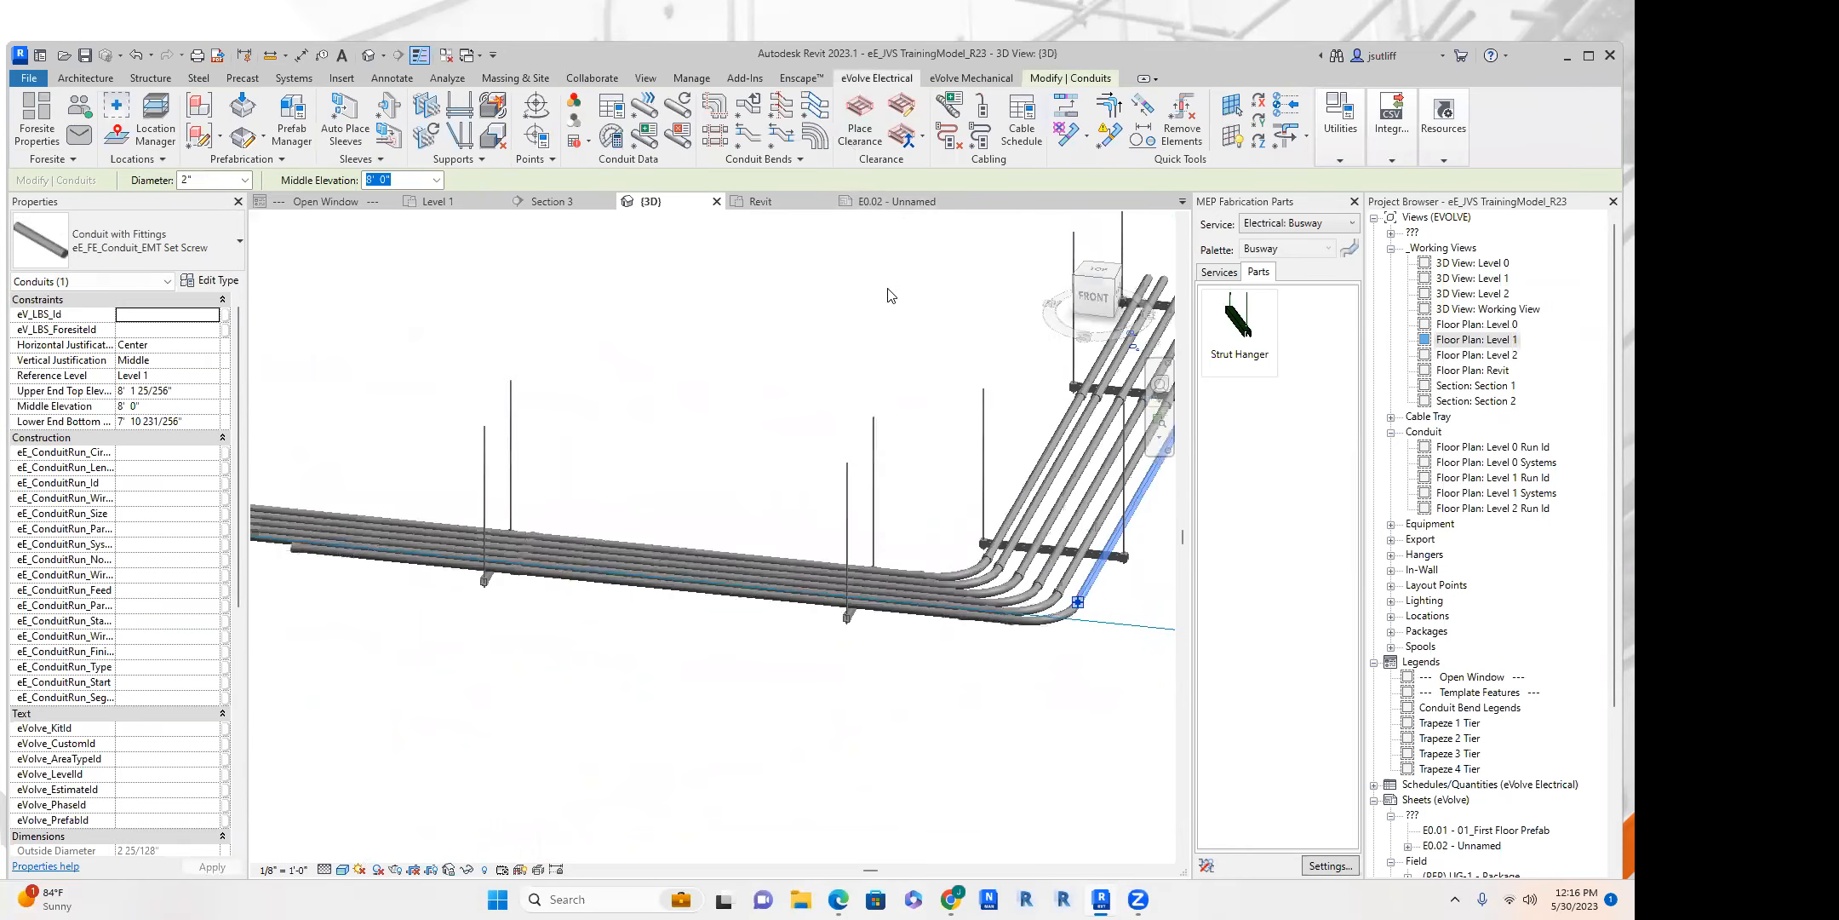
scroll(835, 318, "down", 5)
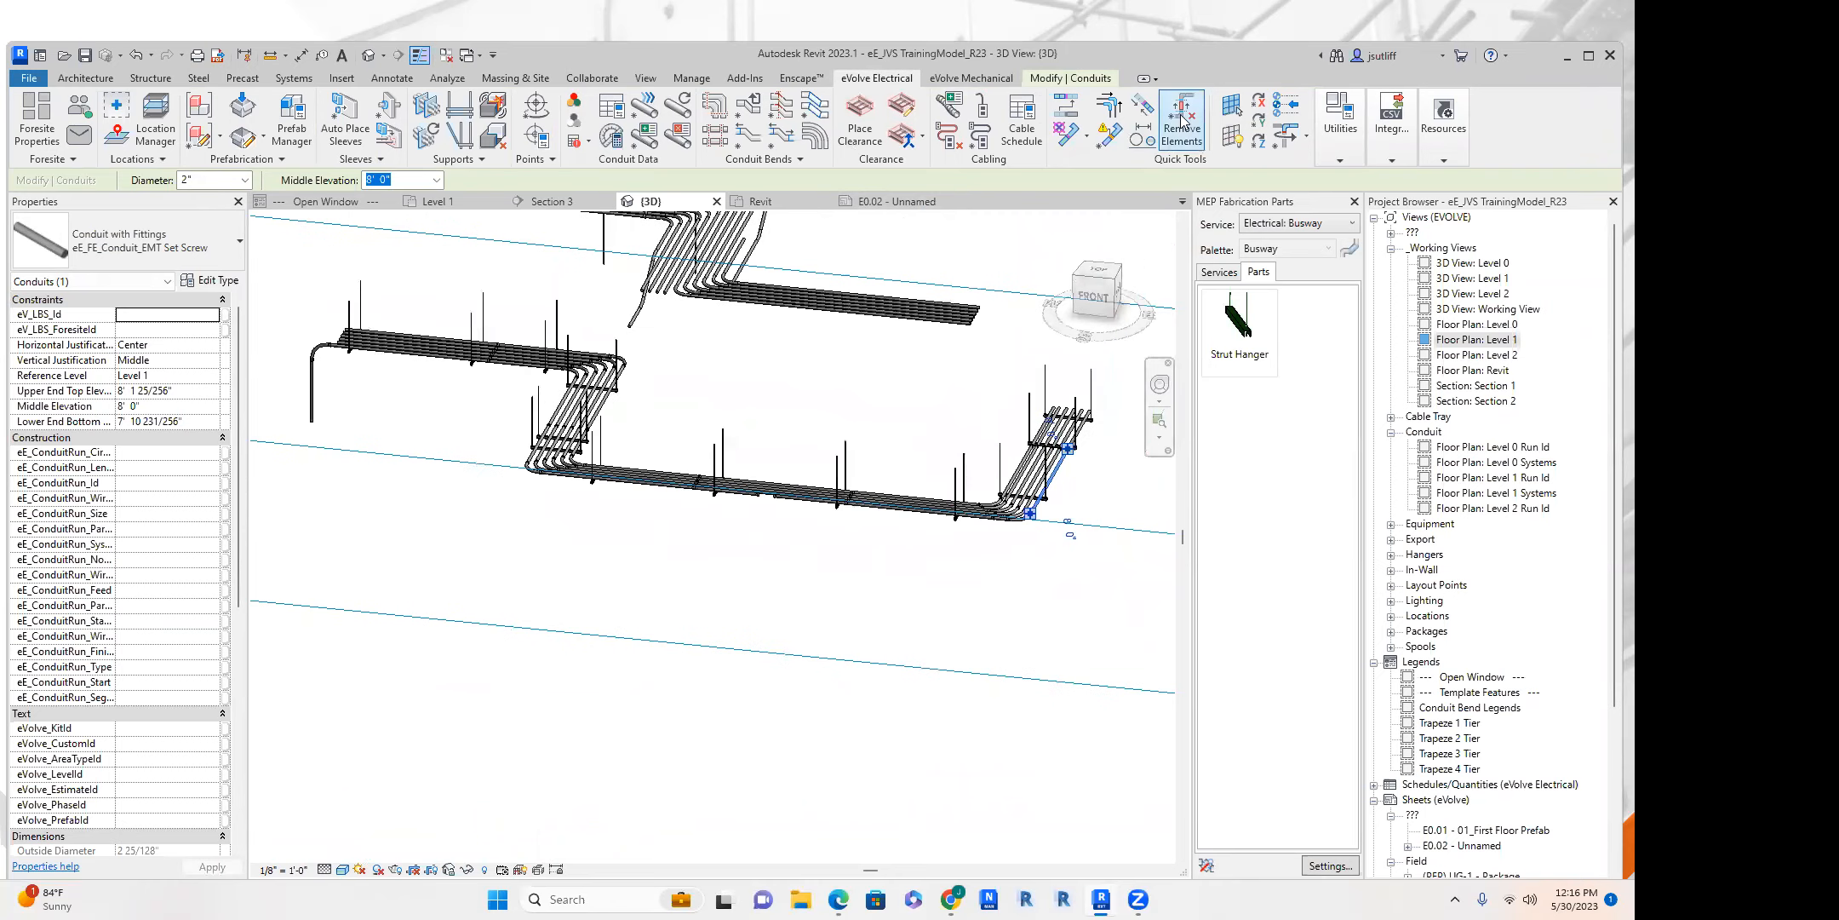
middle_click_drag(1028, 477, 1095, 562, "shift")
middle_click_drag(661, 467, 1085, 341)
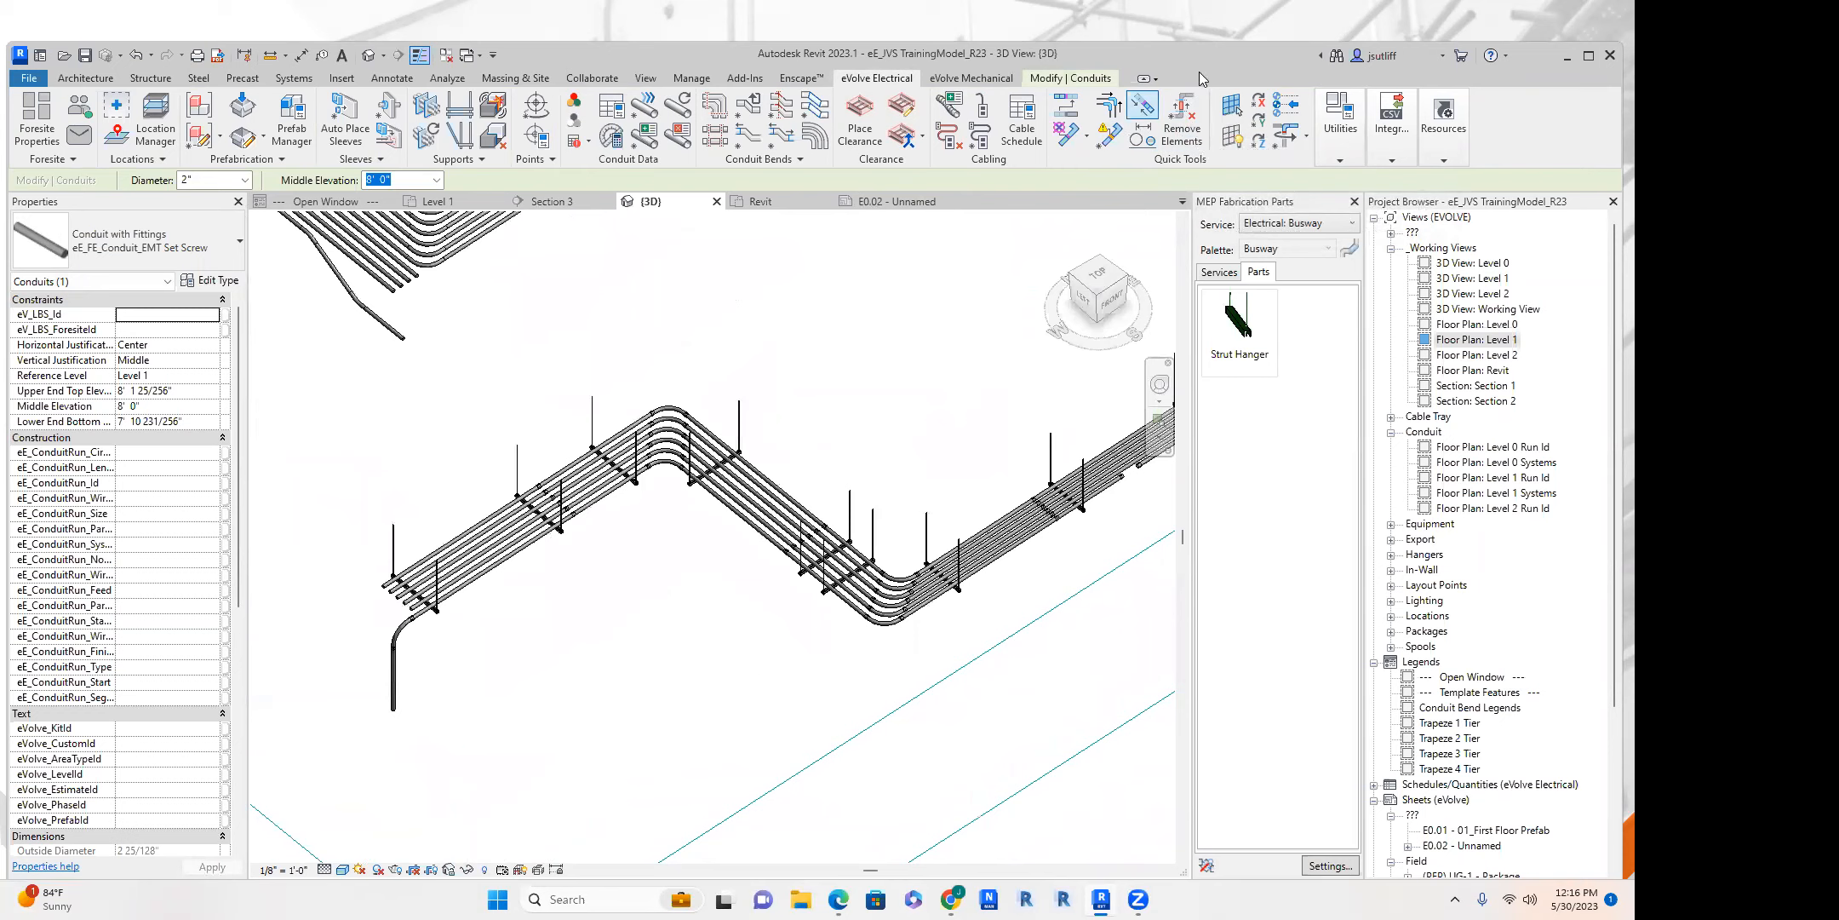
Remove couplings from the conduits in the section between the two bends with the Remove Elements tool.
left_click(1182, 119)
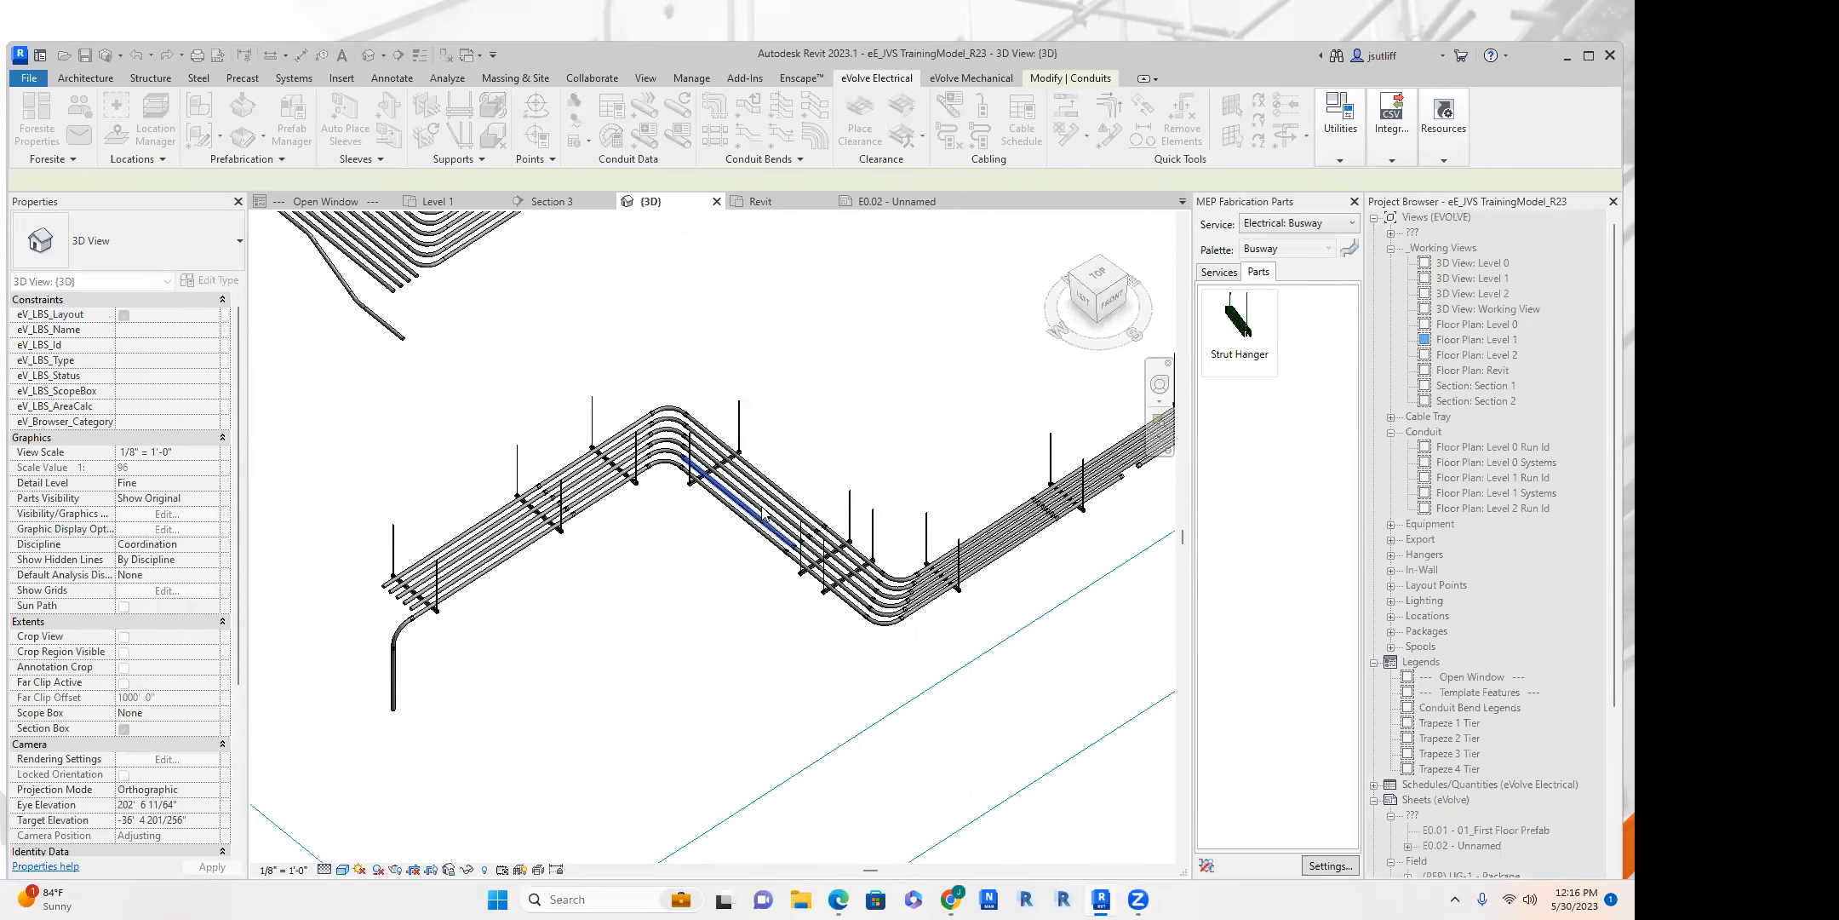
scroll(771, 511, "up", 3)
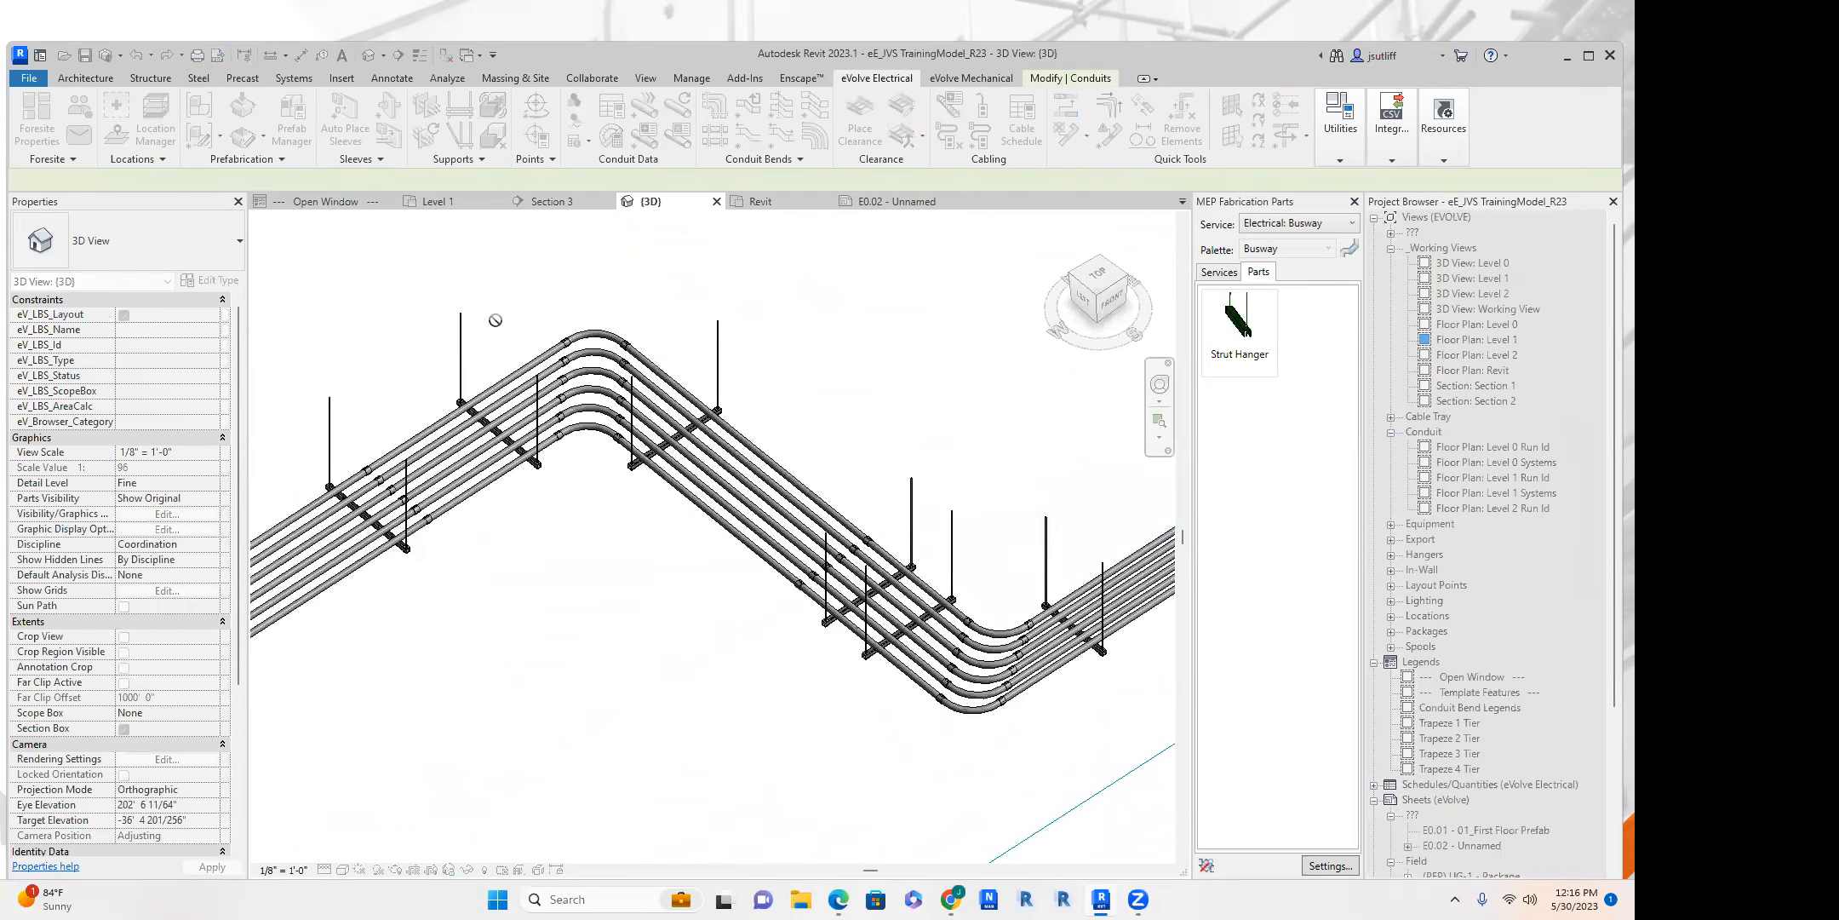
middle_click_drag(964, 577, 935, 526)
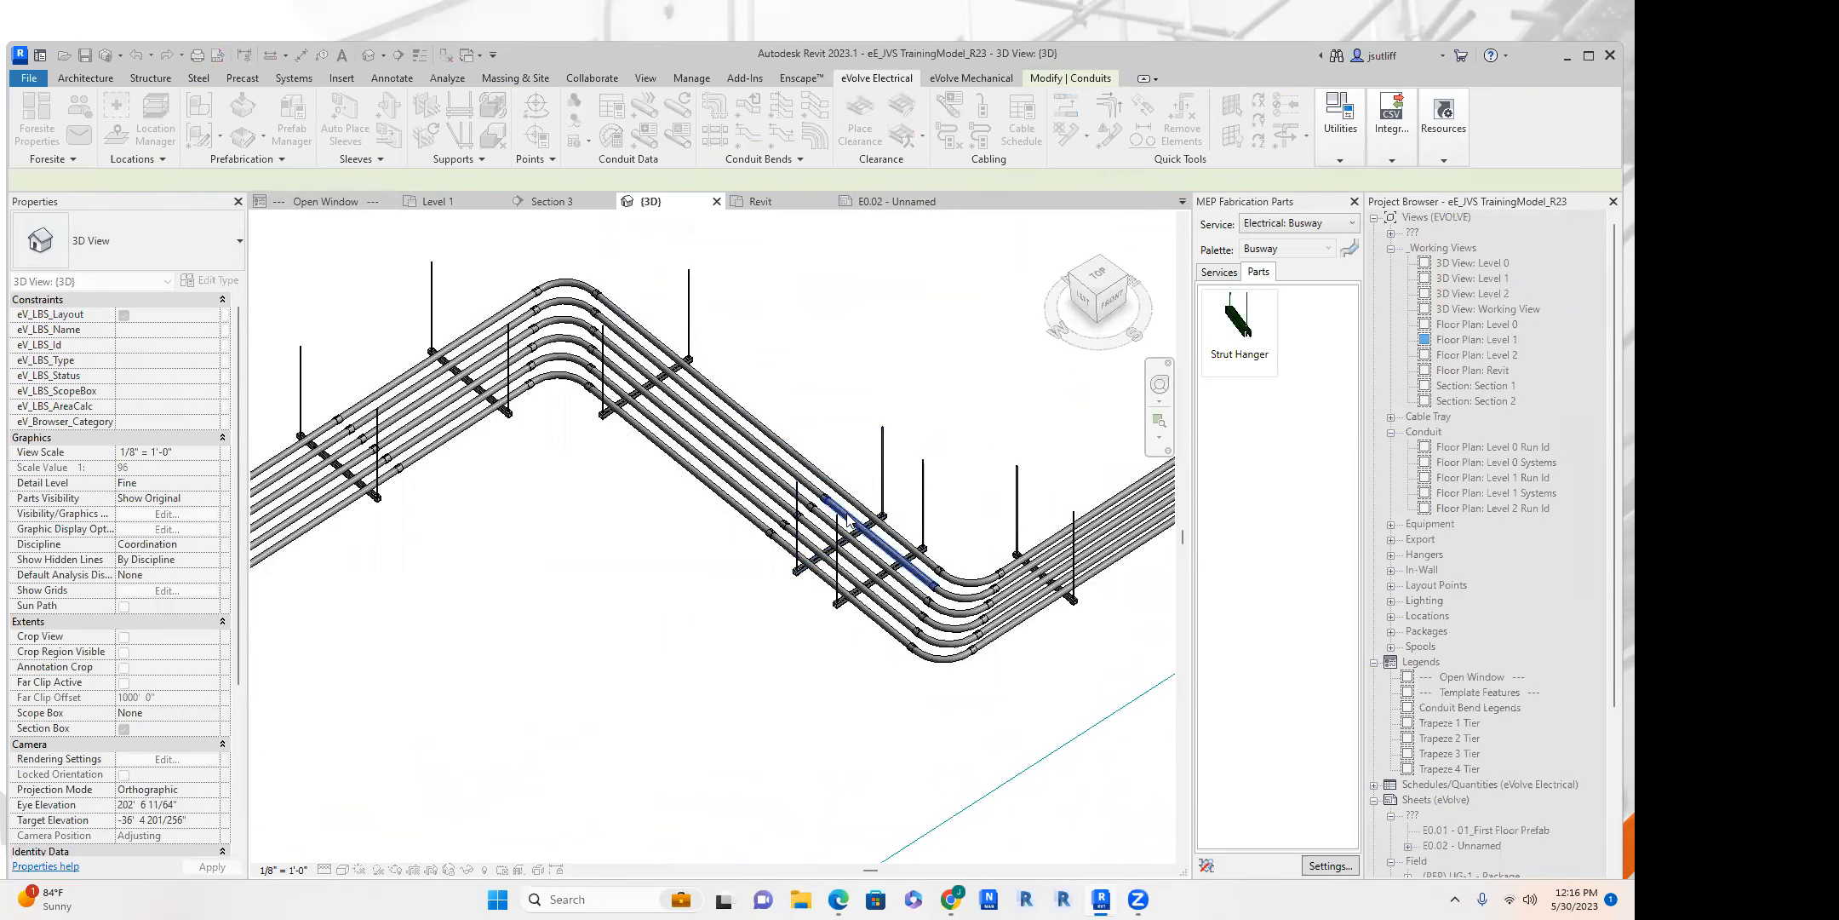
scroll(772, 474, "up", 5)
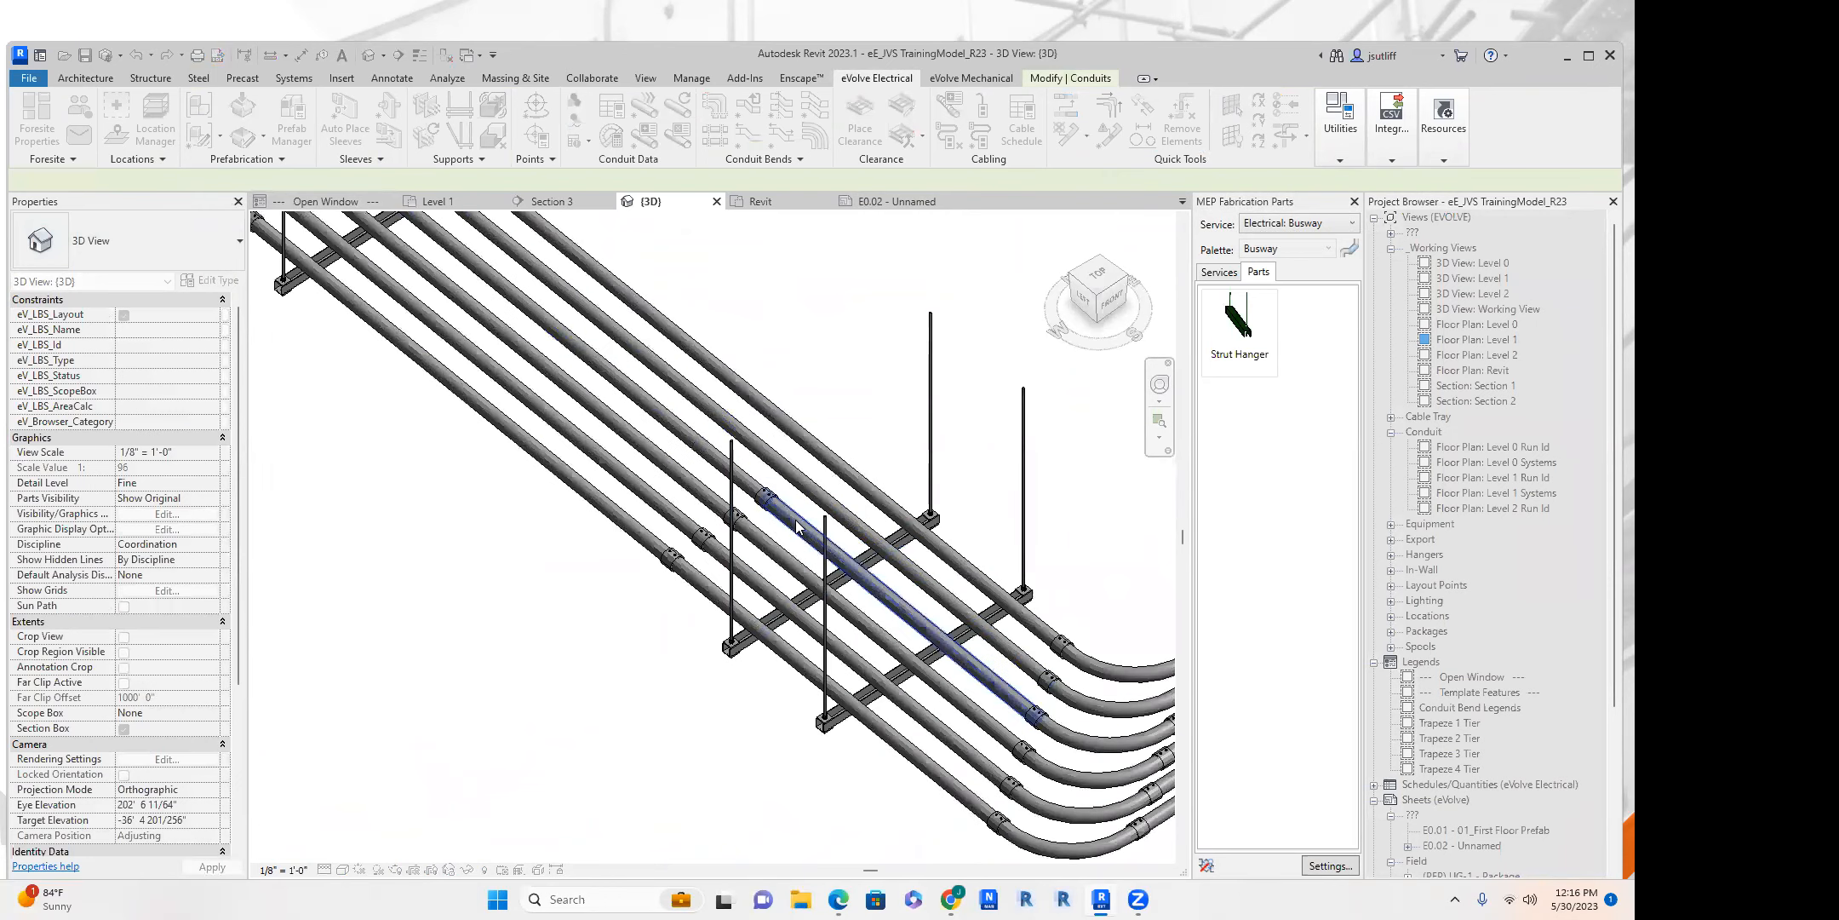
middle_click_drag(849, 599, 648, 528)
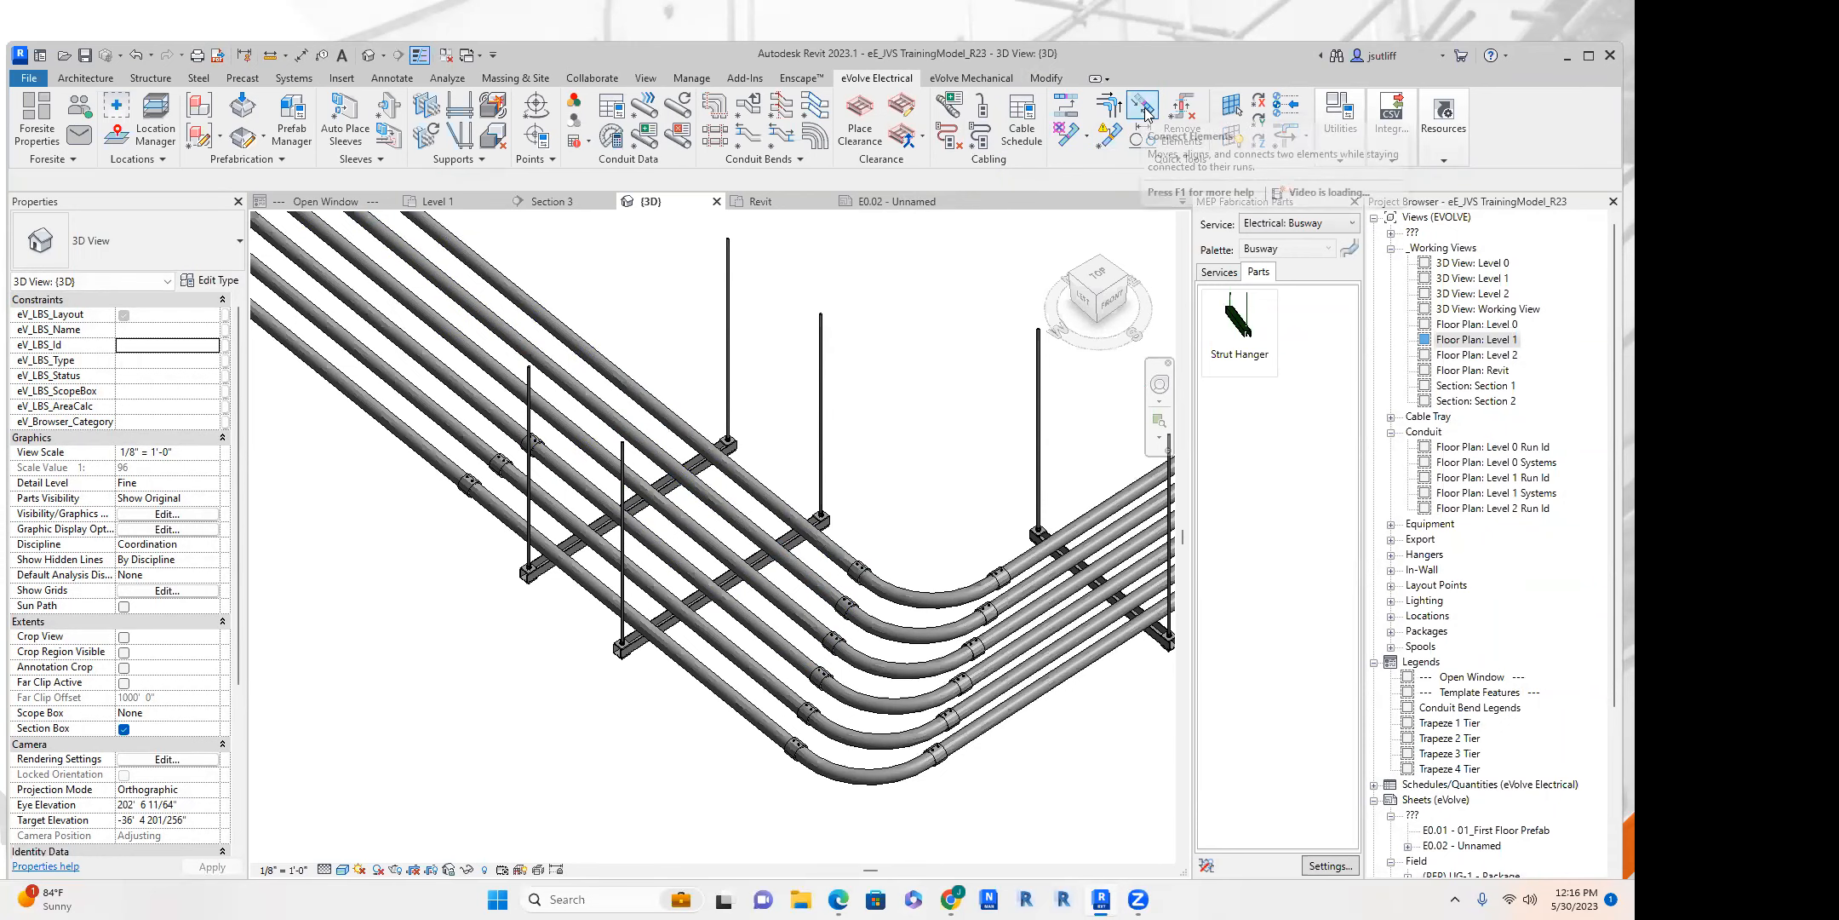
Delete the straight segments of the three inner conduits between their couplings and the elbows of the bend.
middle_click_drag(878, 430, 743, 423, "shift")
left_click_drag(614, 493, 570, 447)
key("Delete")
scroll(616, 405, "up", 3)
middle_click_drag(609, 419, 676, 434)
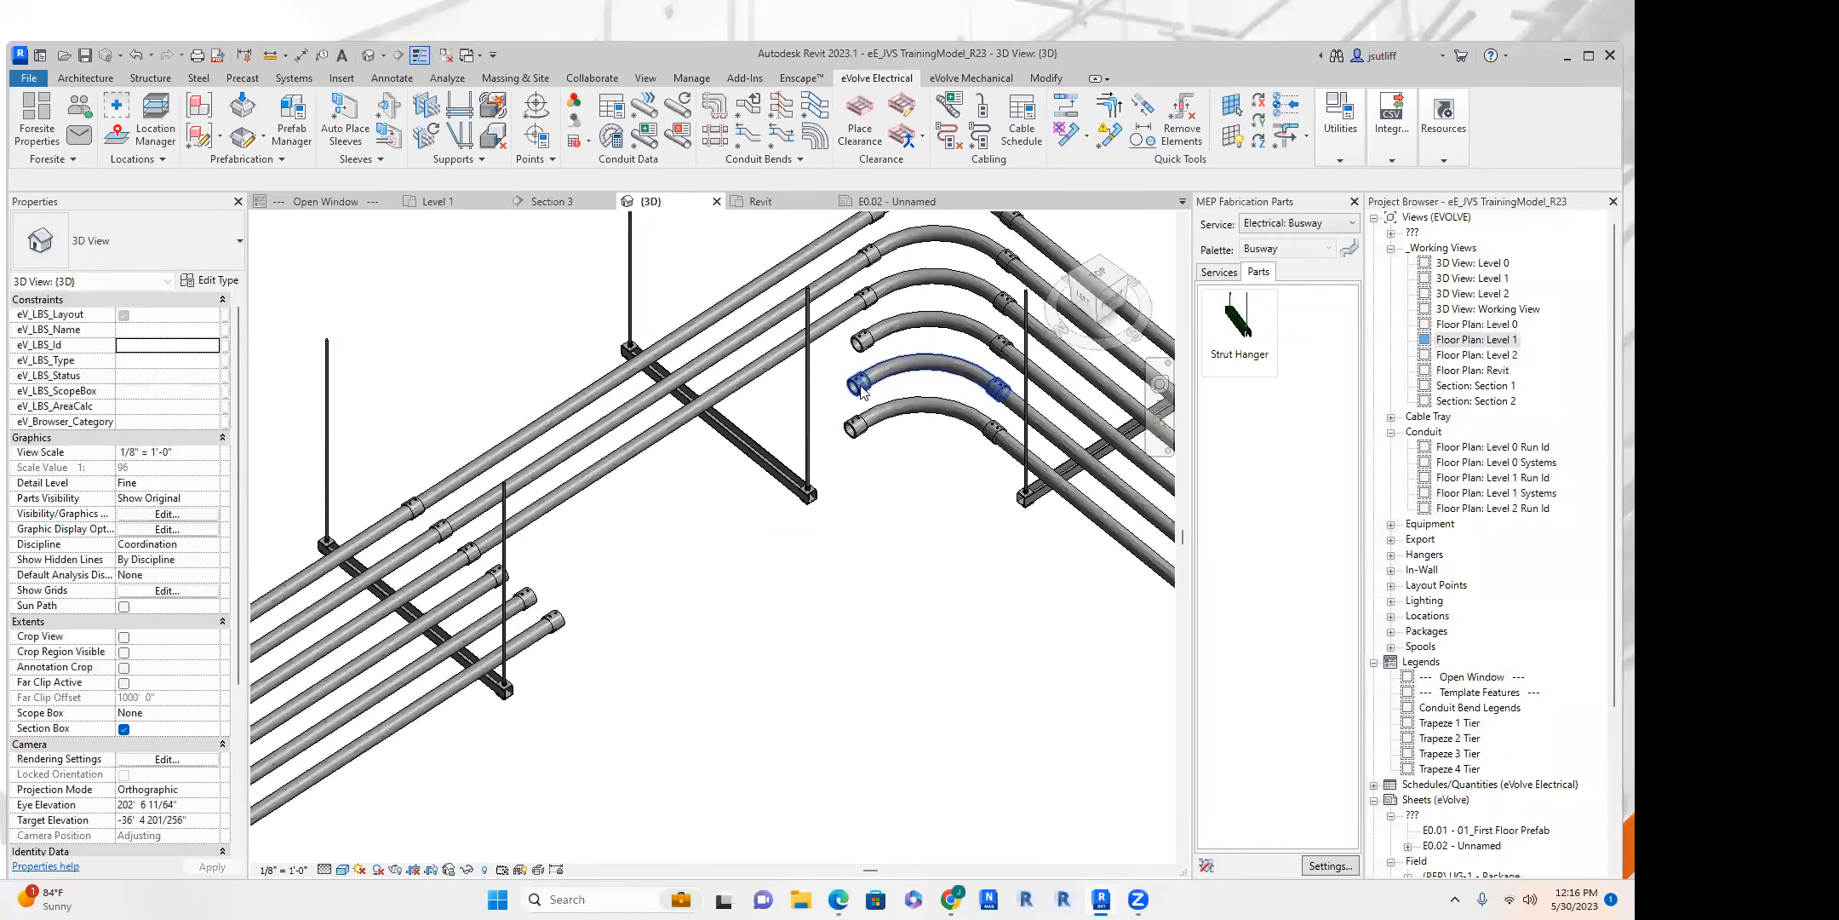
scroll(804, 464, "down", 5)
middle_click_drag(837, 588, 661, 596, "shift")
left_click(436, 202)
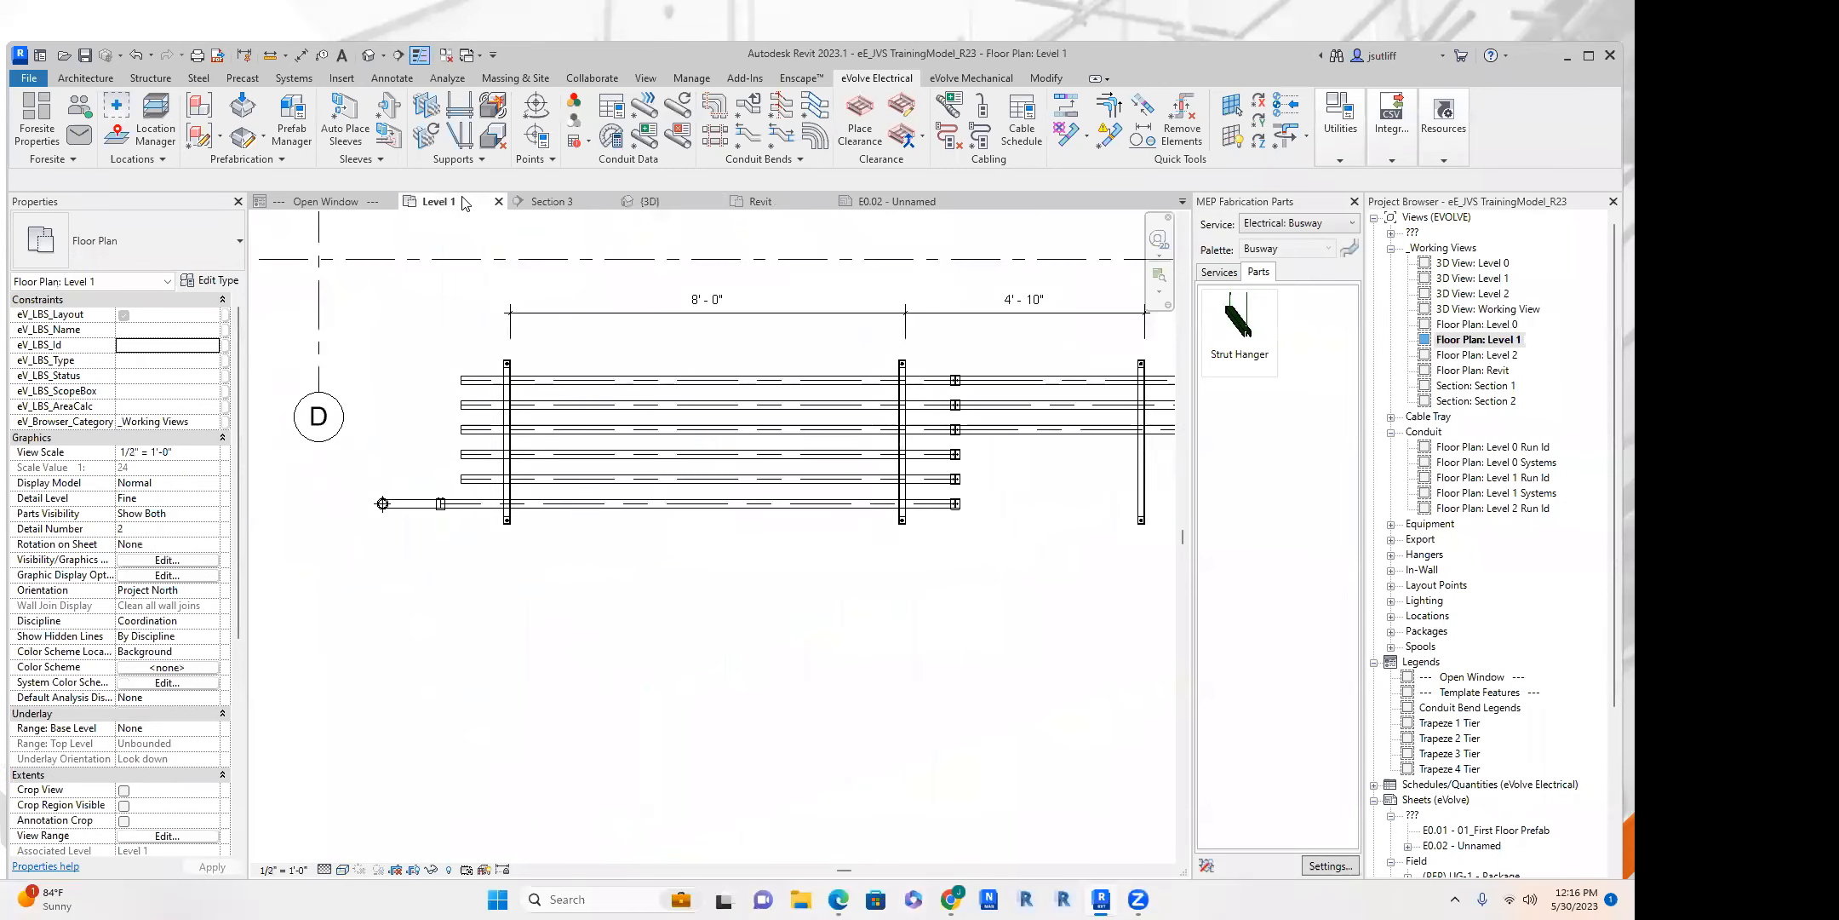
scroll(760, 427, "down", 3)
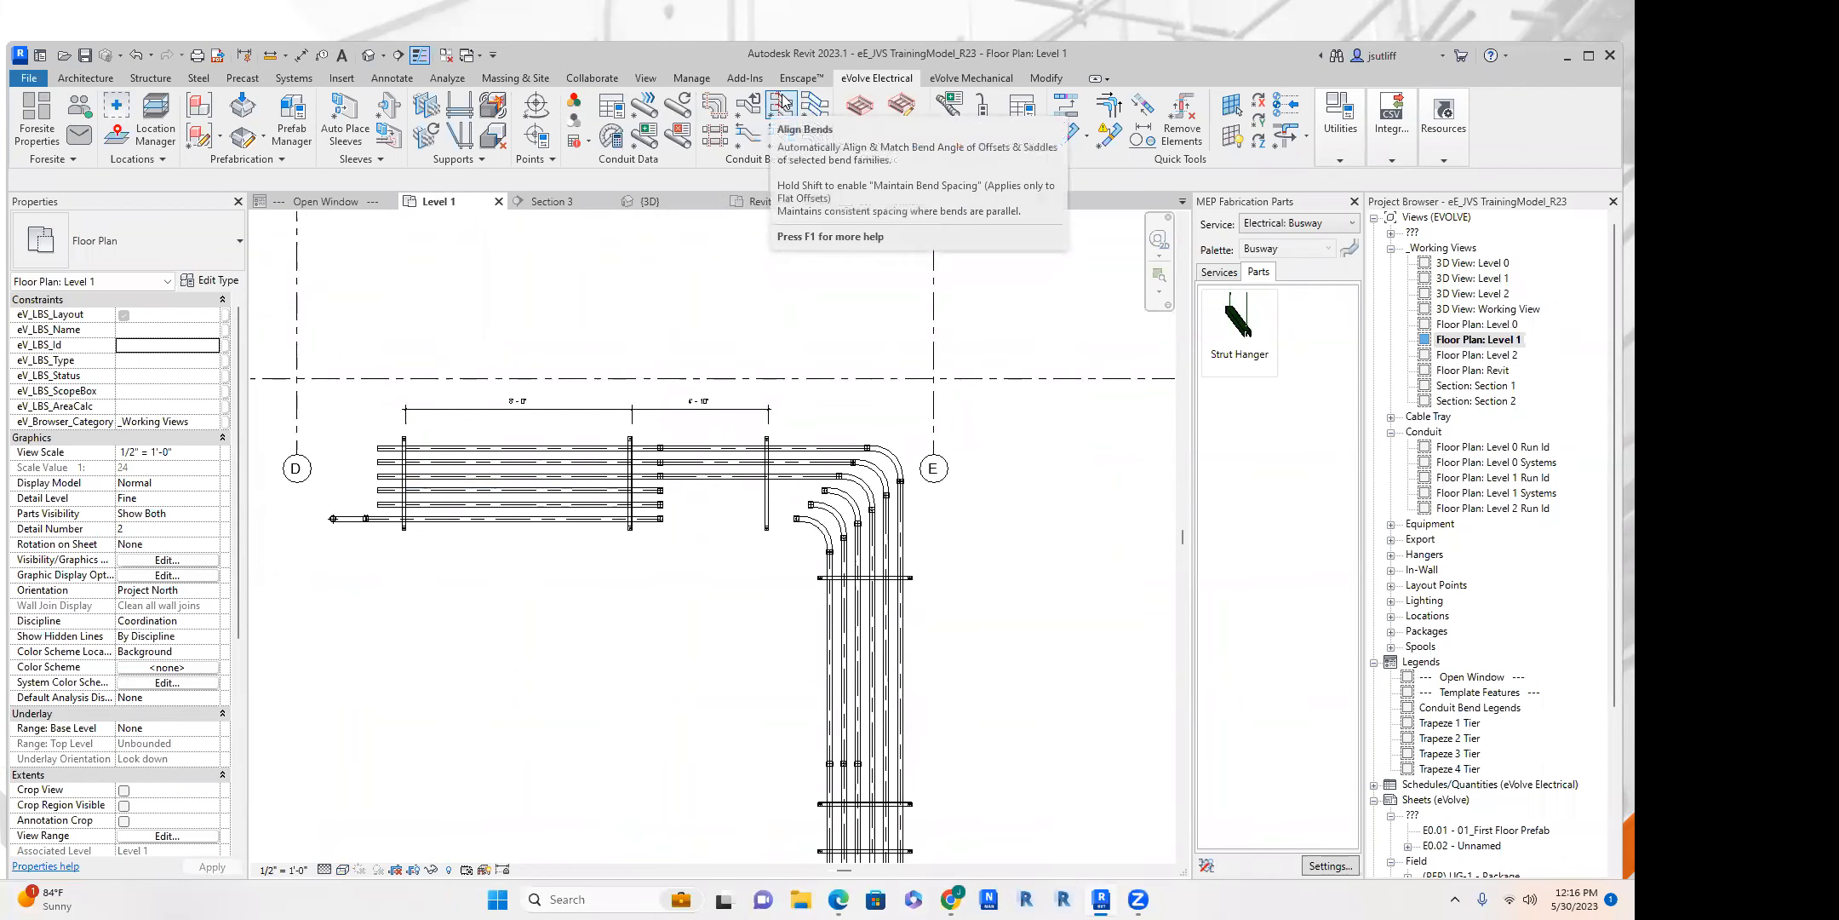
middle_click_drag(767, 334, 722, 155)
left_click(720, 138)
key("Return")
middle_click_drag(900, 346, 919, 425)
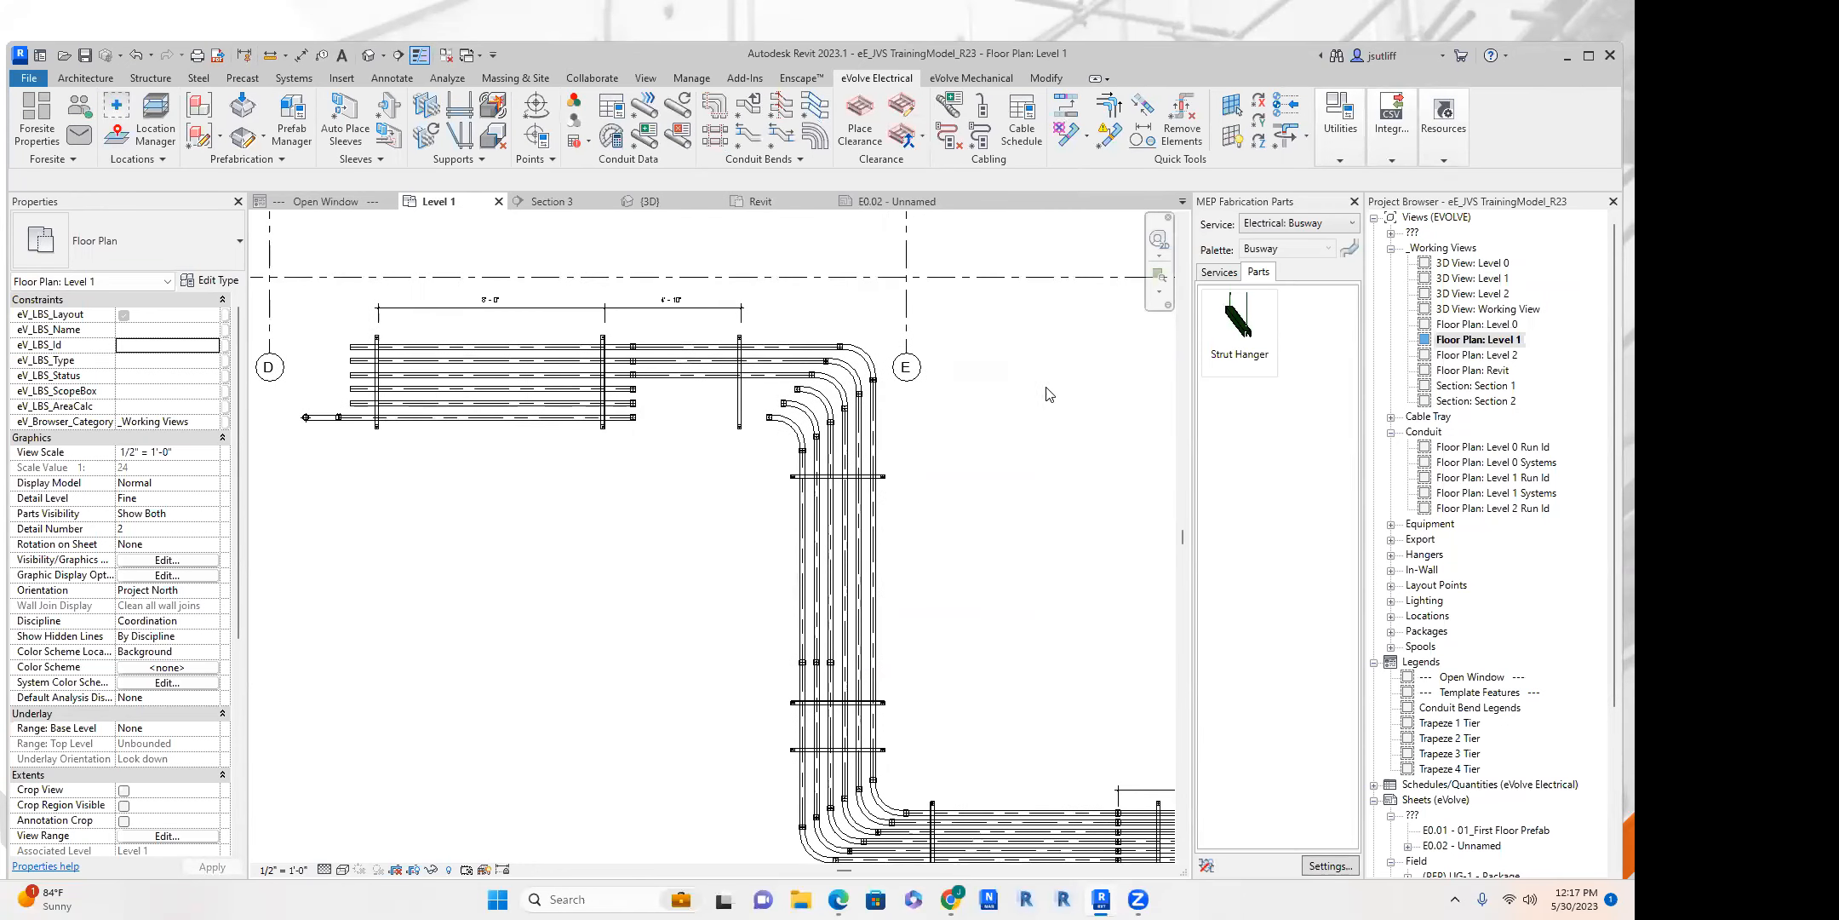
left_click(1064, 109)
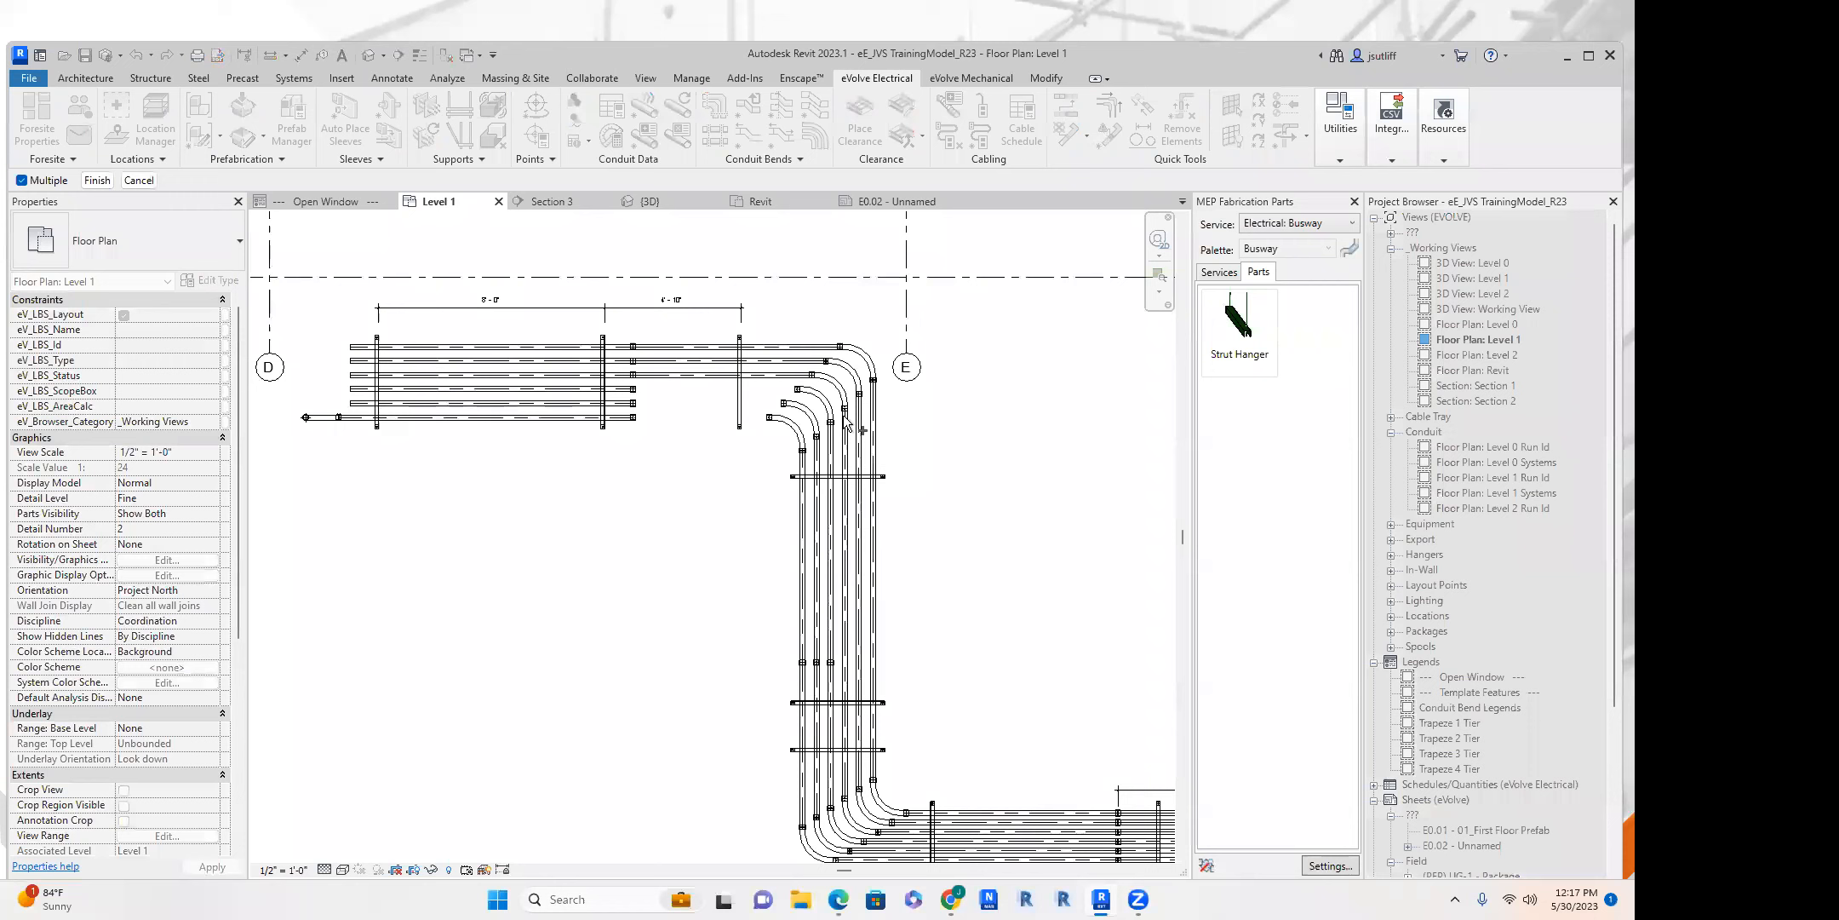
key("Escape")
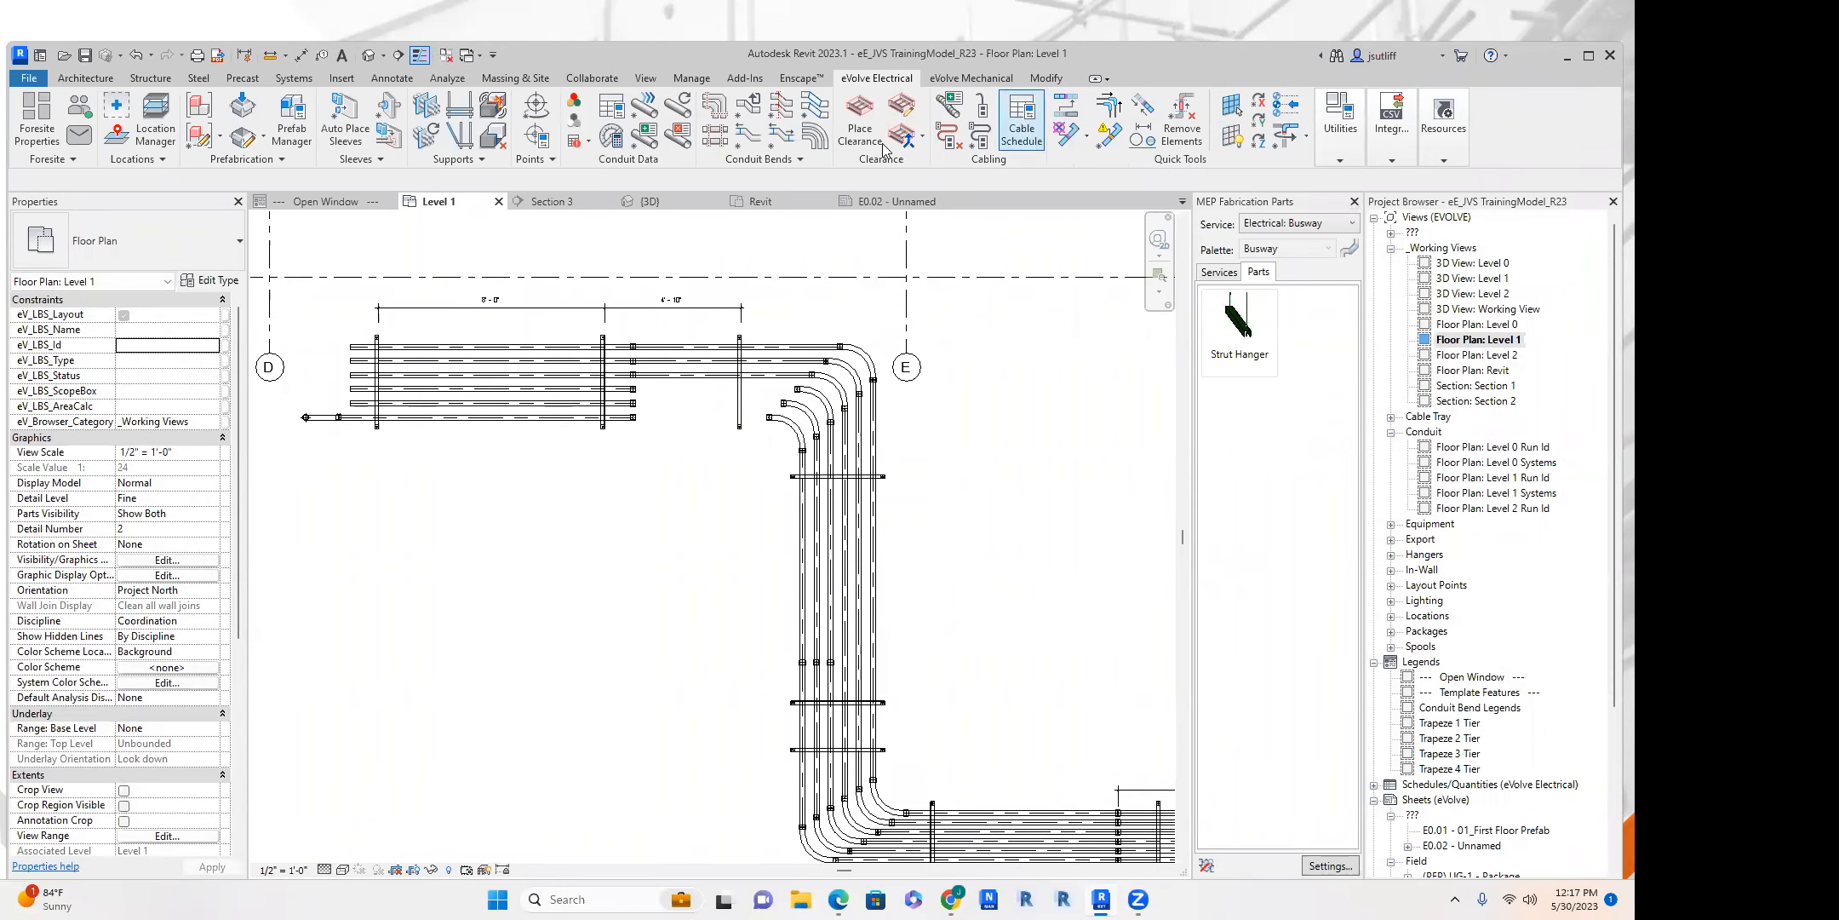
middle_click_drag(346, 398, 411, 394)
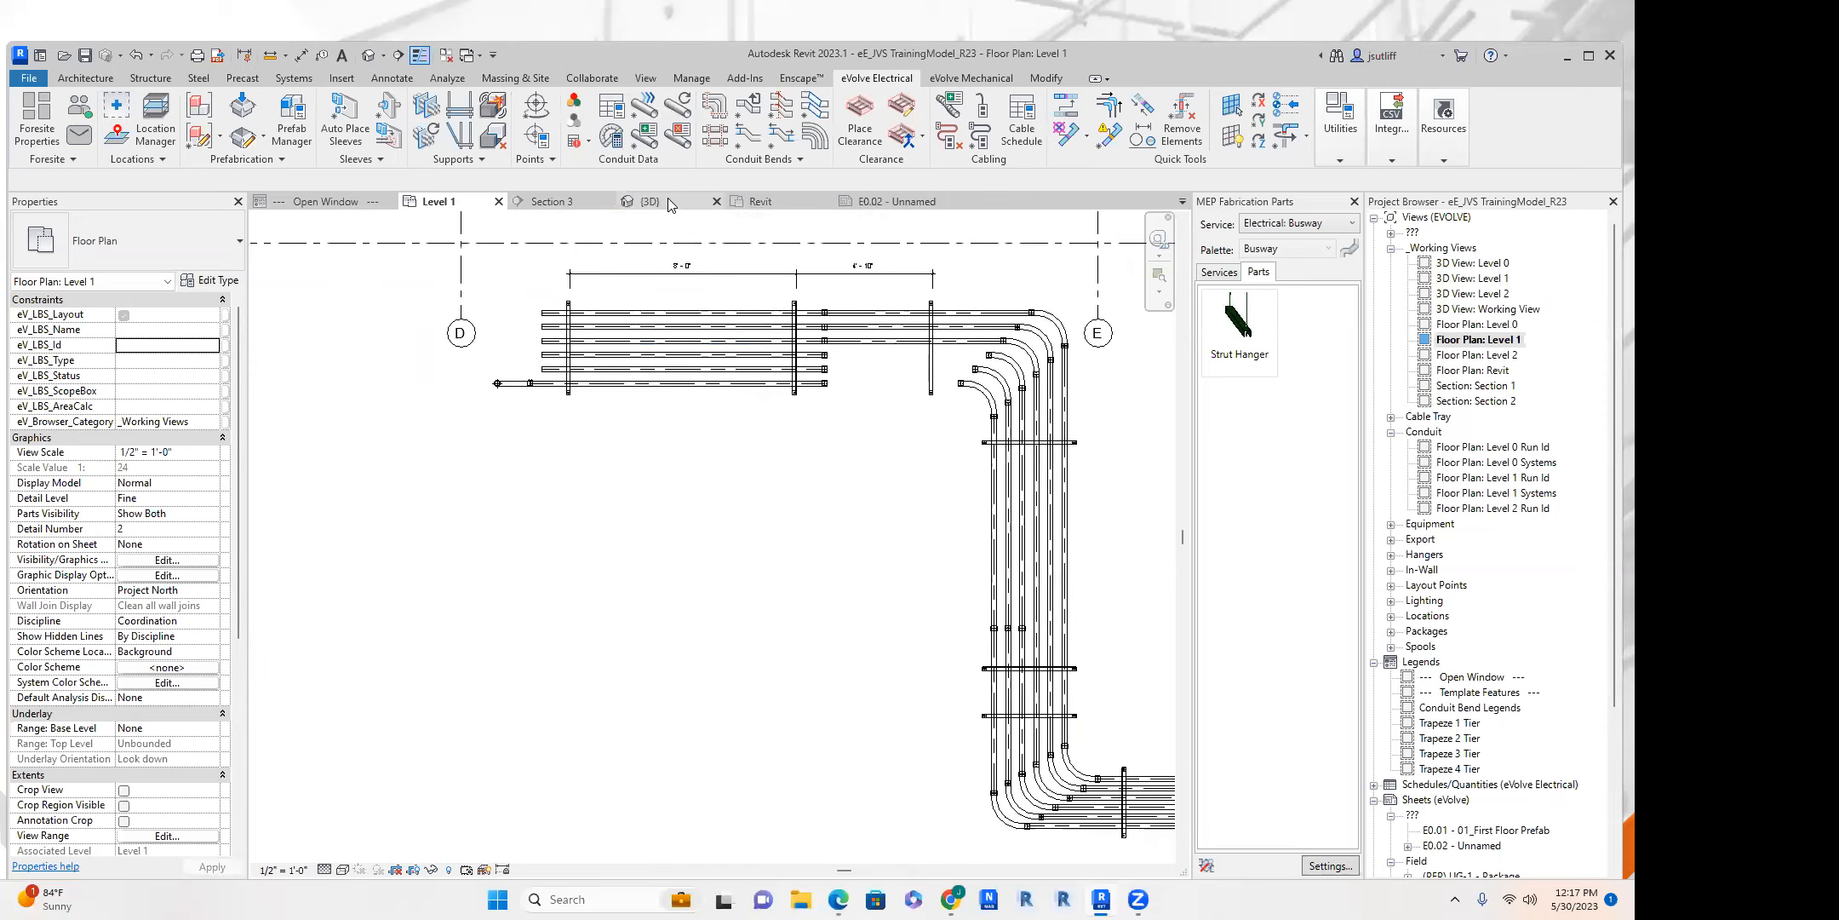
Return to the 3D view and select the elbow and vertical conduit drop at the end of the outermost conduit.
left_click(669, 198)
scroll(494, 462, "up", 2)
left_click(512, 478)
middle_click_drag(494, 546, 662, 531, "shift")
left_click(528, 579, "ctrl")
scroll(720, 519, "up", 2)
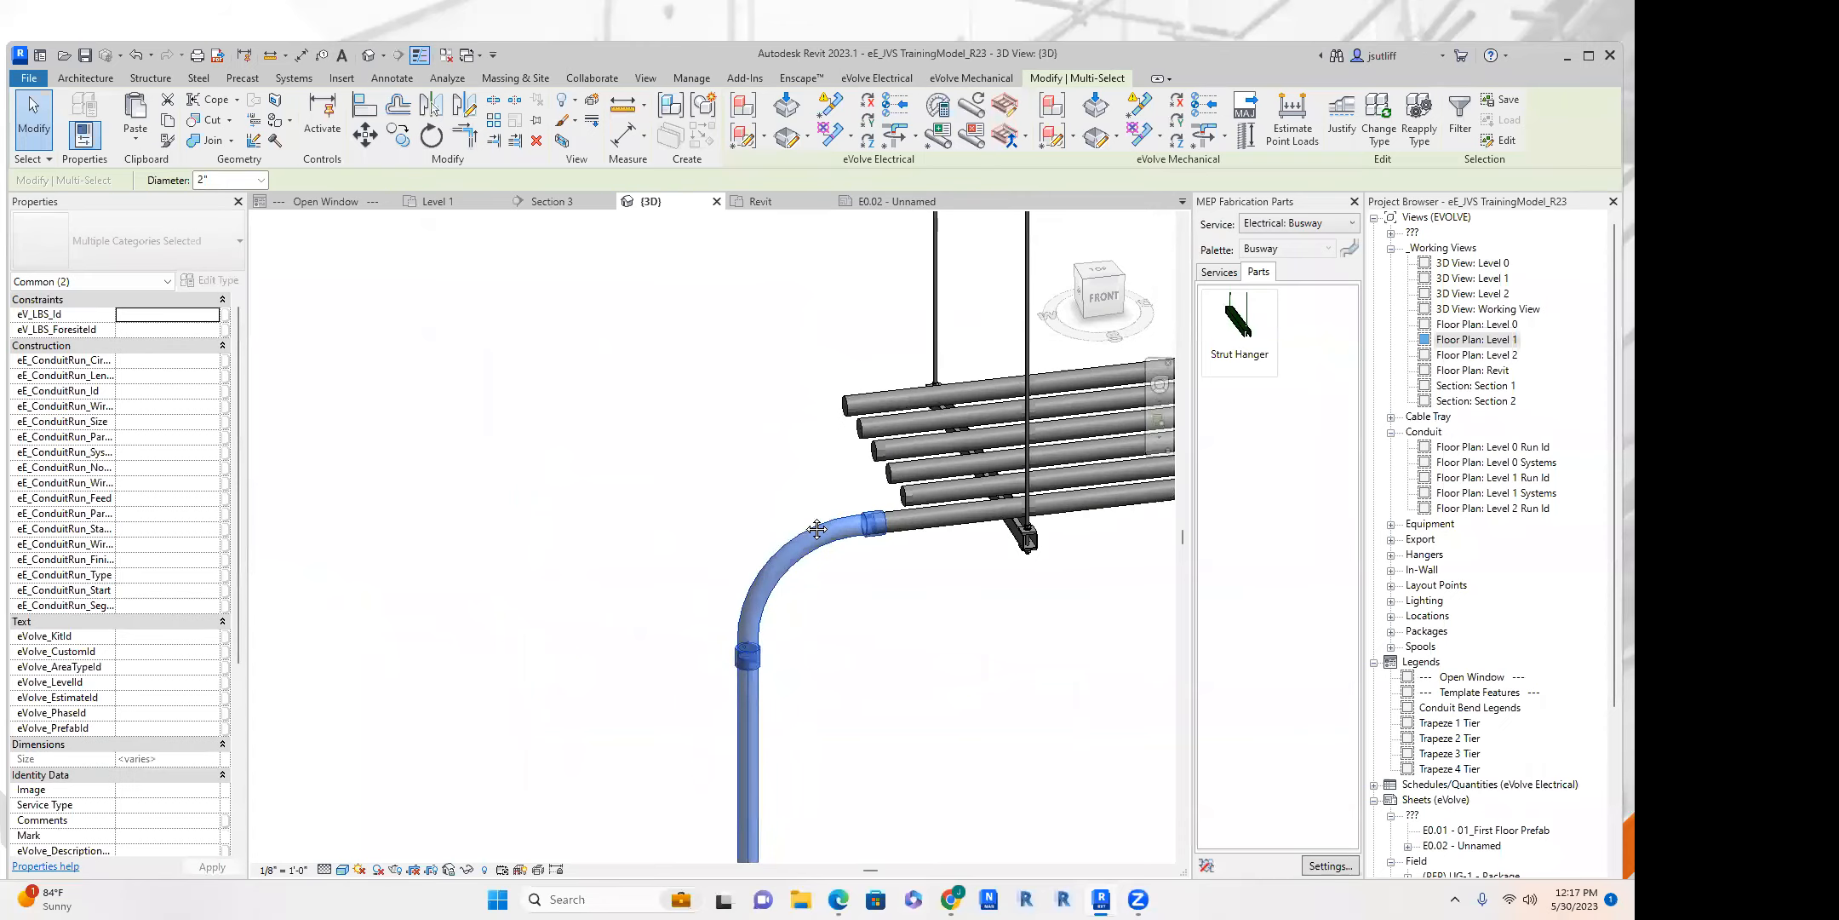
middle_click_drag(817, 529, 694, 520)
scroll(694, 520, "down", 2)
middle_click_drag(671, 427, 967, 488, "shift")
scroll(533, 571, "up", 4)
left_click(596, 373)
right_click(738, 589)
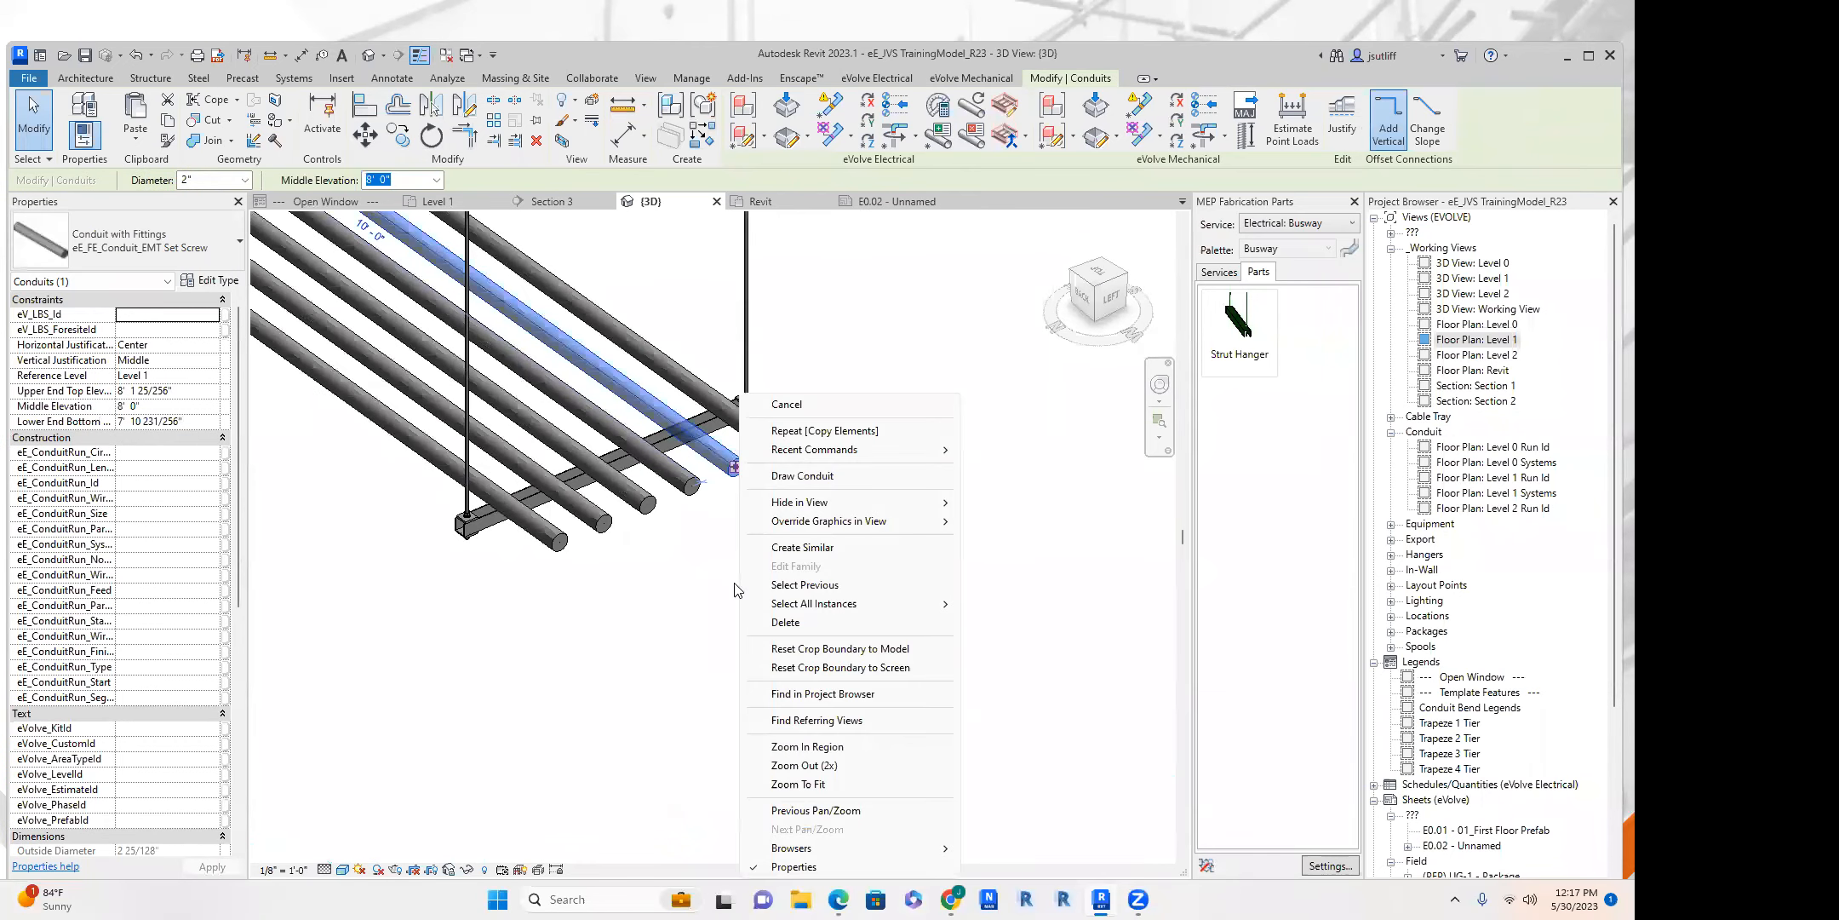
left_click(812, 475)
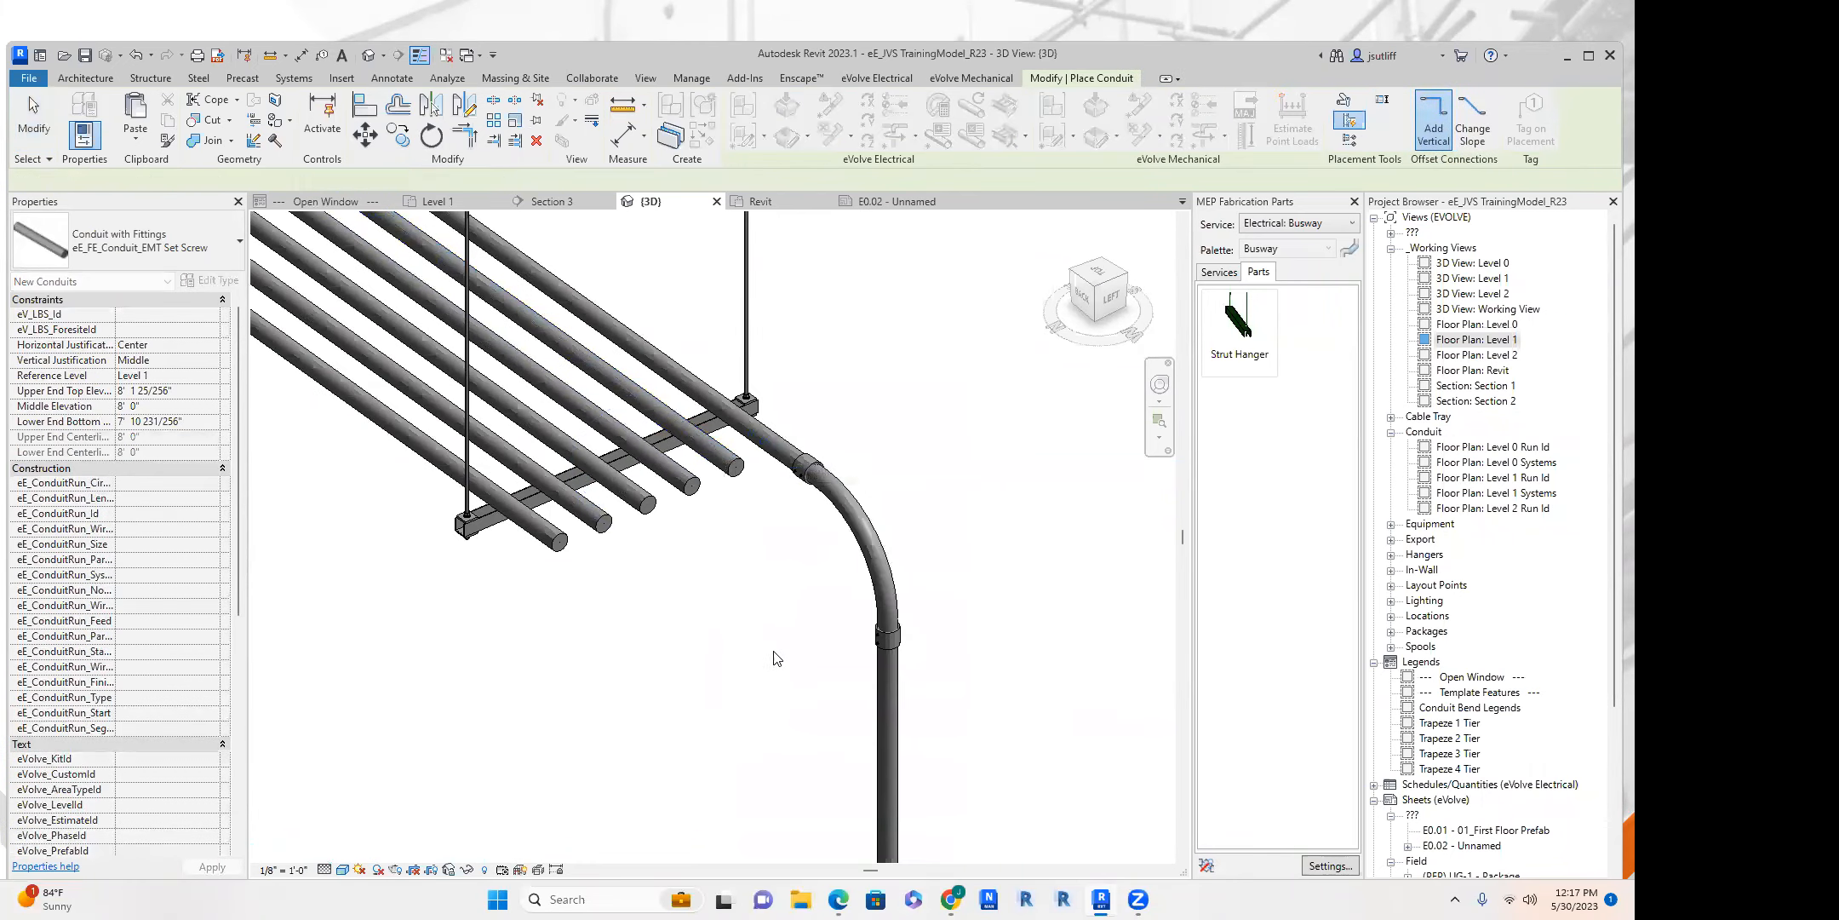
key("Escape")
key("Escape")
Select the elbow and vertical drop again, and try the Connect Elements tool on the elbow end of the outermost conduit.
left_click(886, 588)
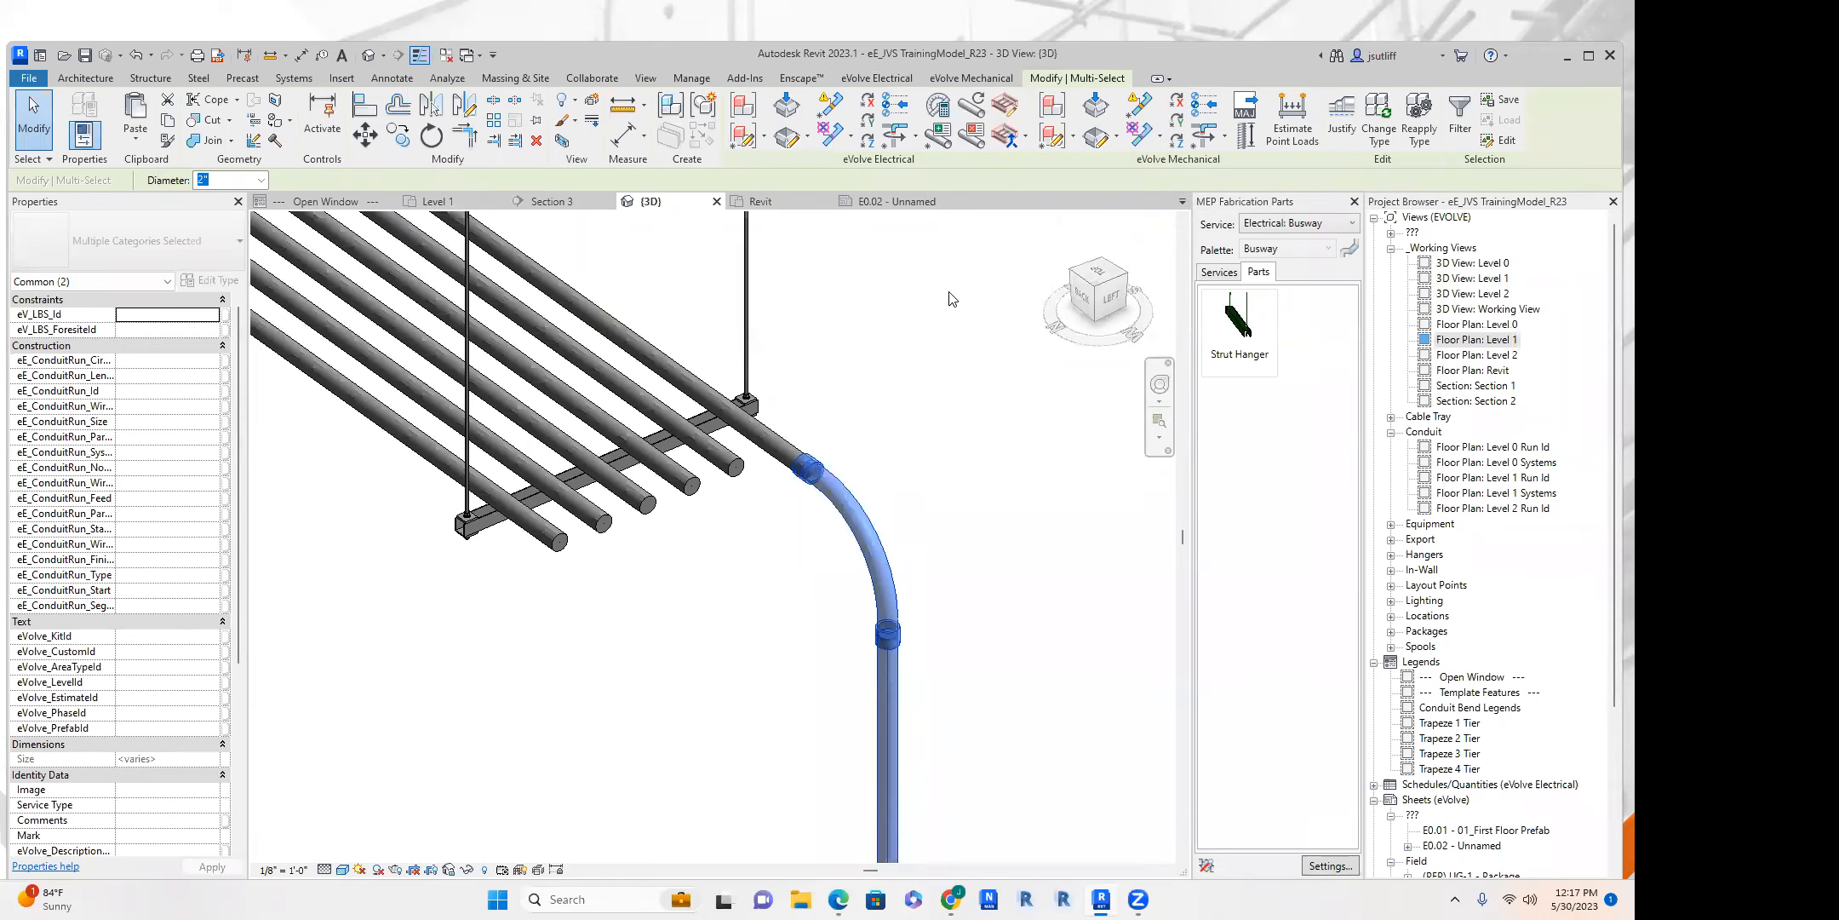
middle_click_drag(986, 281, 947, 358)
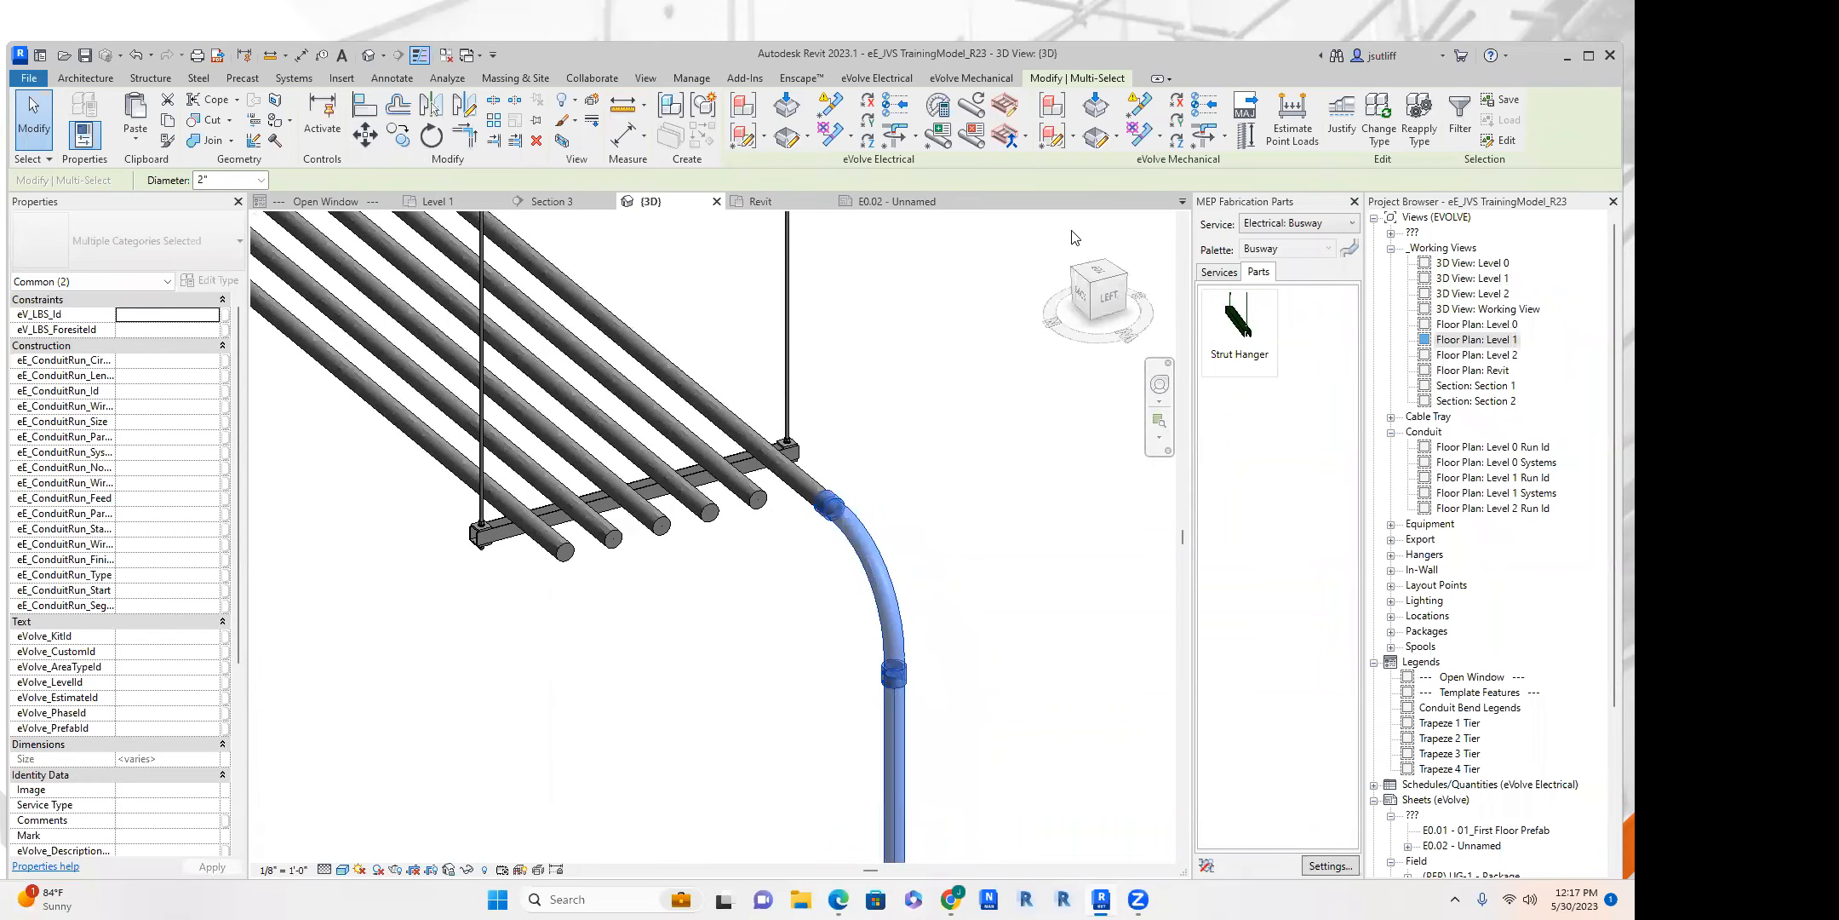
left_click(890, 78)
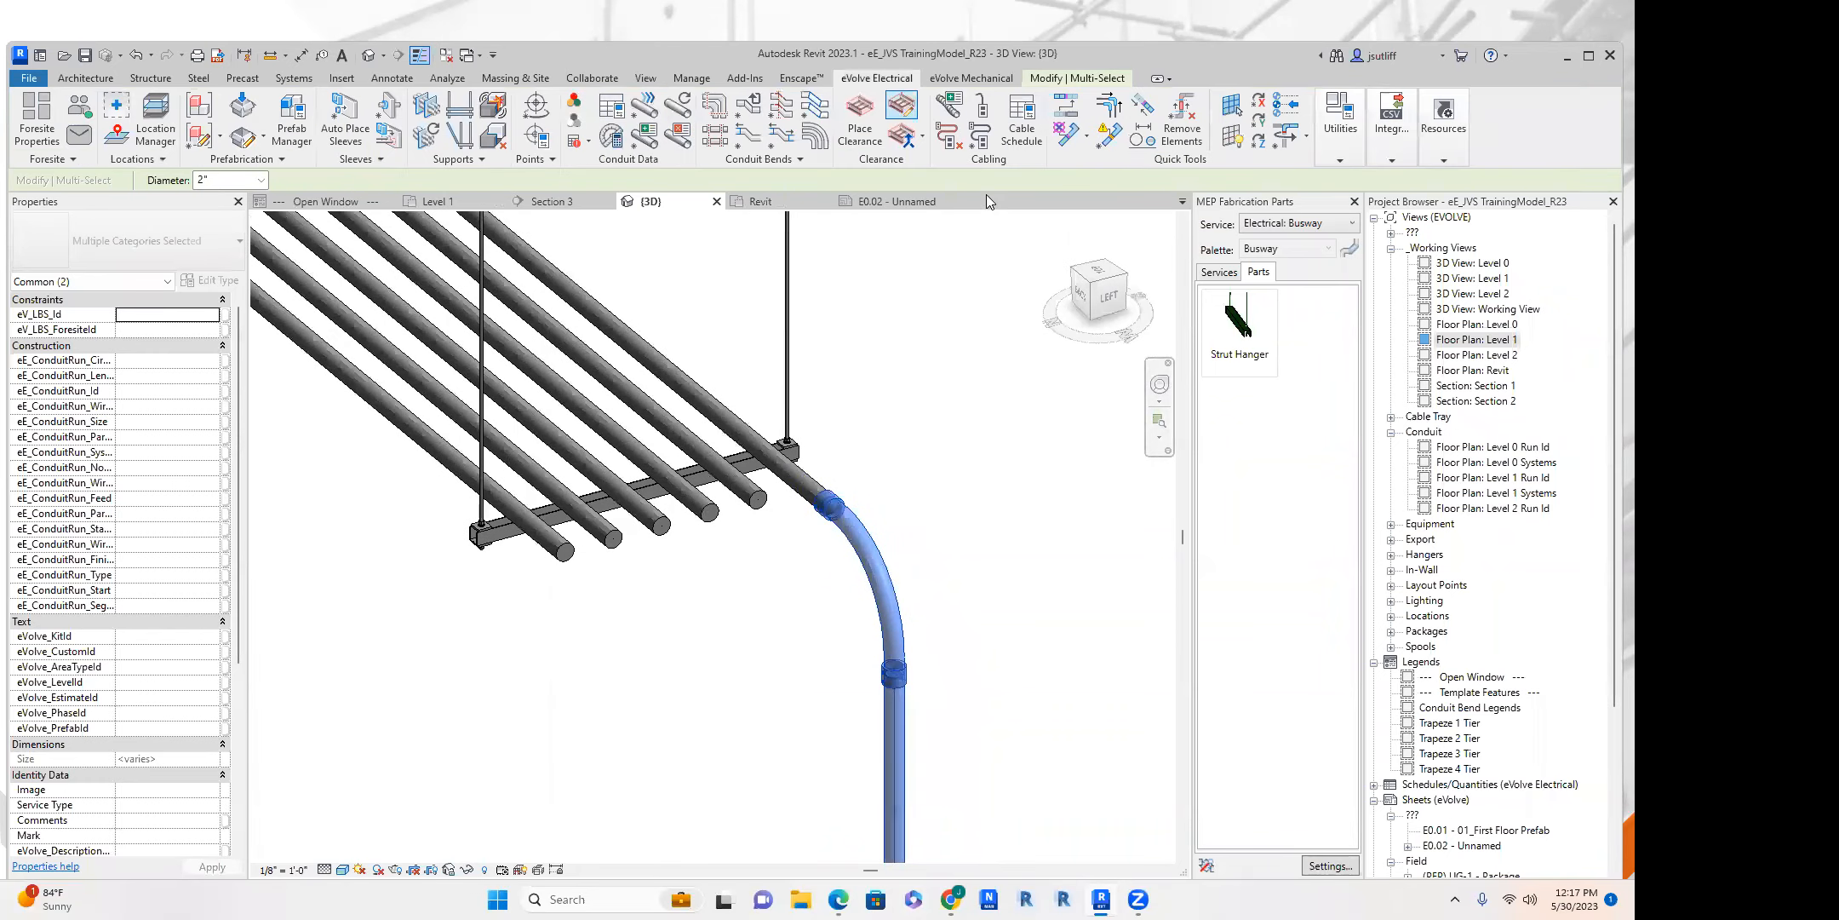
left_click(1144, 108)
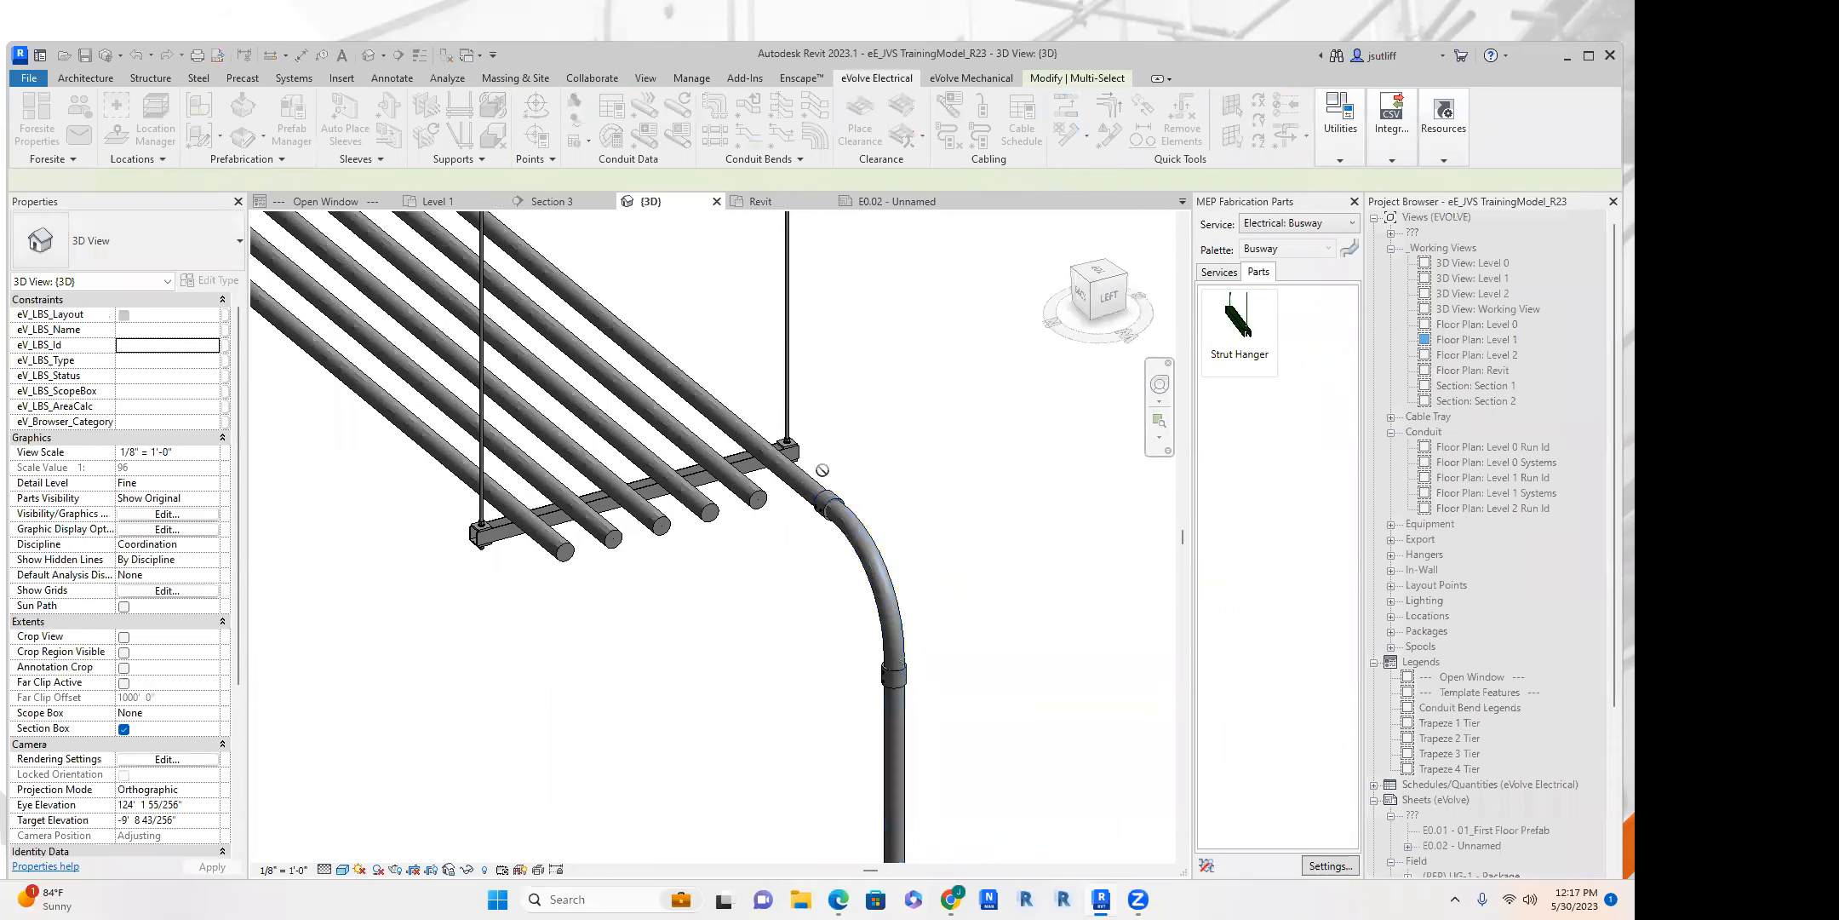
scroll(820, 497, "up", 3)
middle_click_drag(821, 501, 1116, 562, "shift")
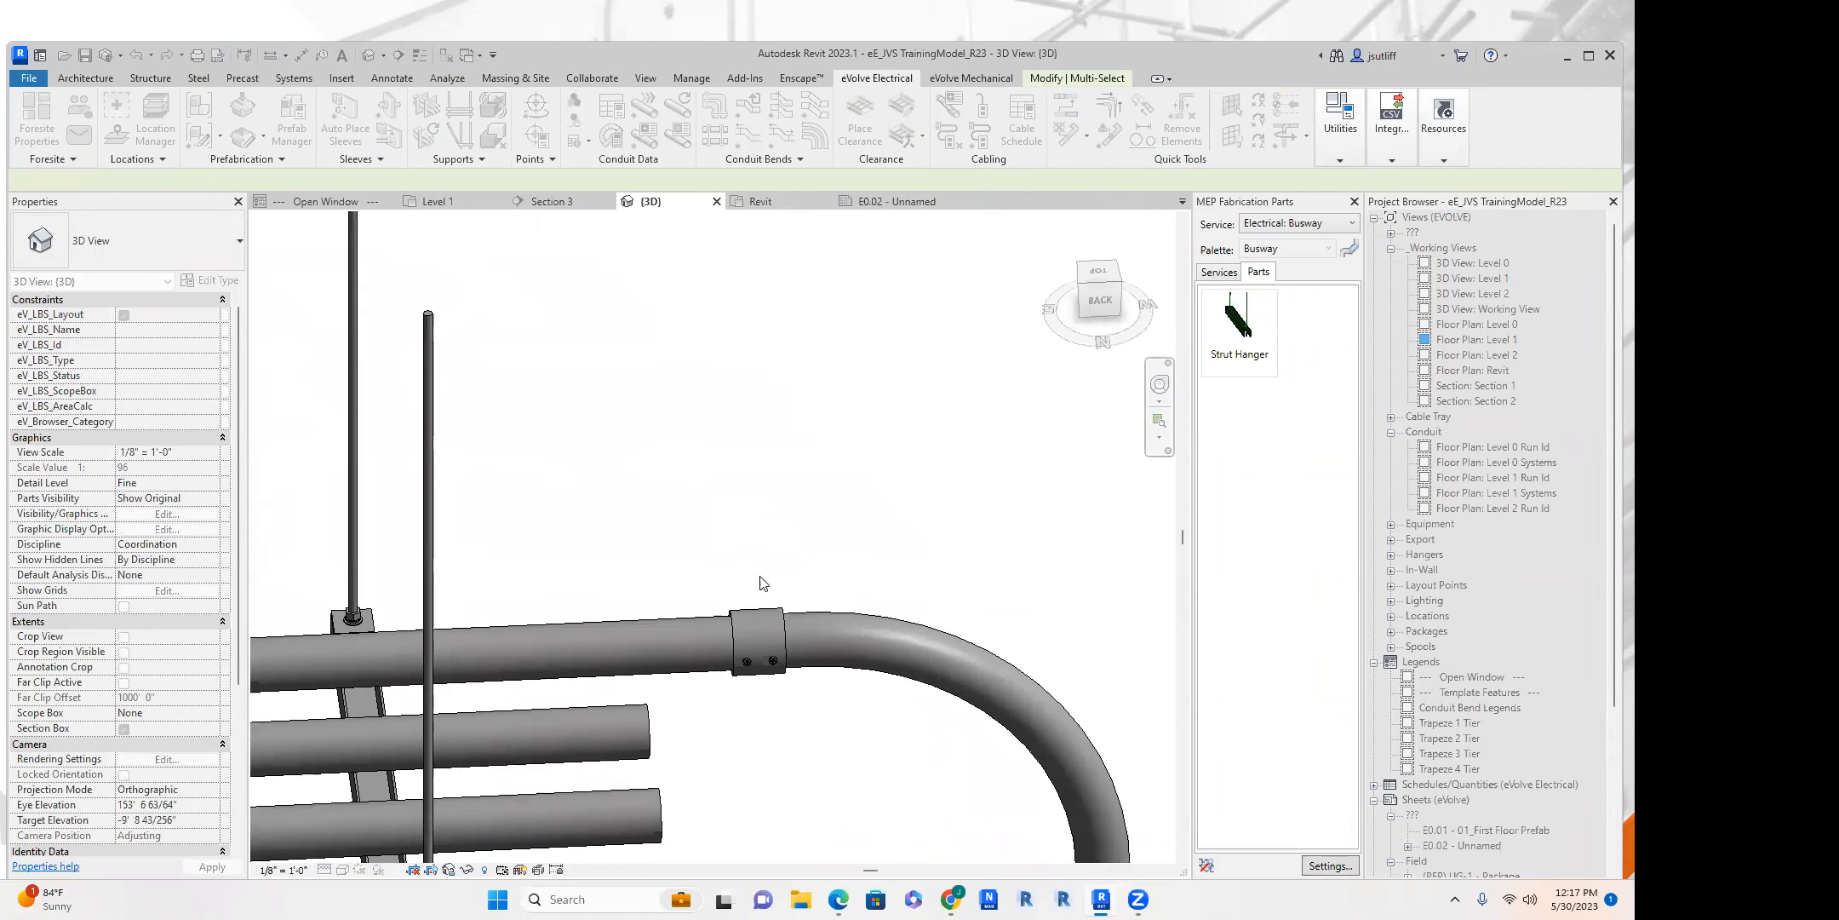
key("Escape")
Close the open view named Revit, keeping the 3D view of the conduit rack active.
scroll(700, 329, "down", 2)
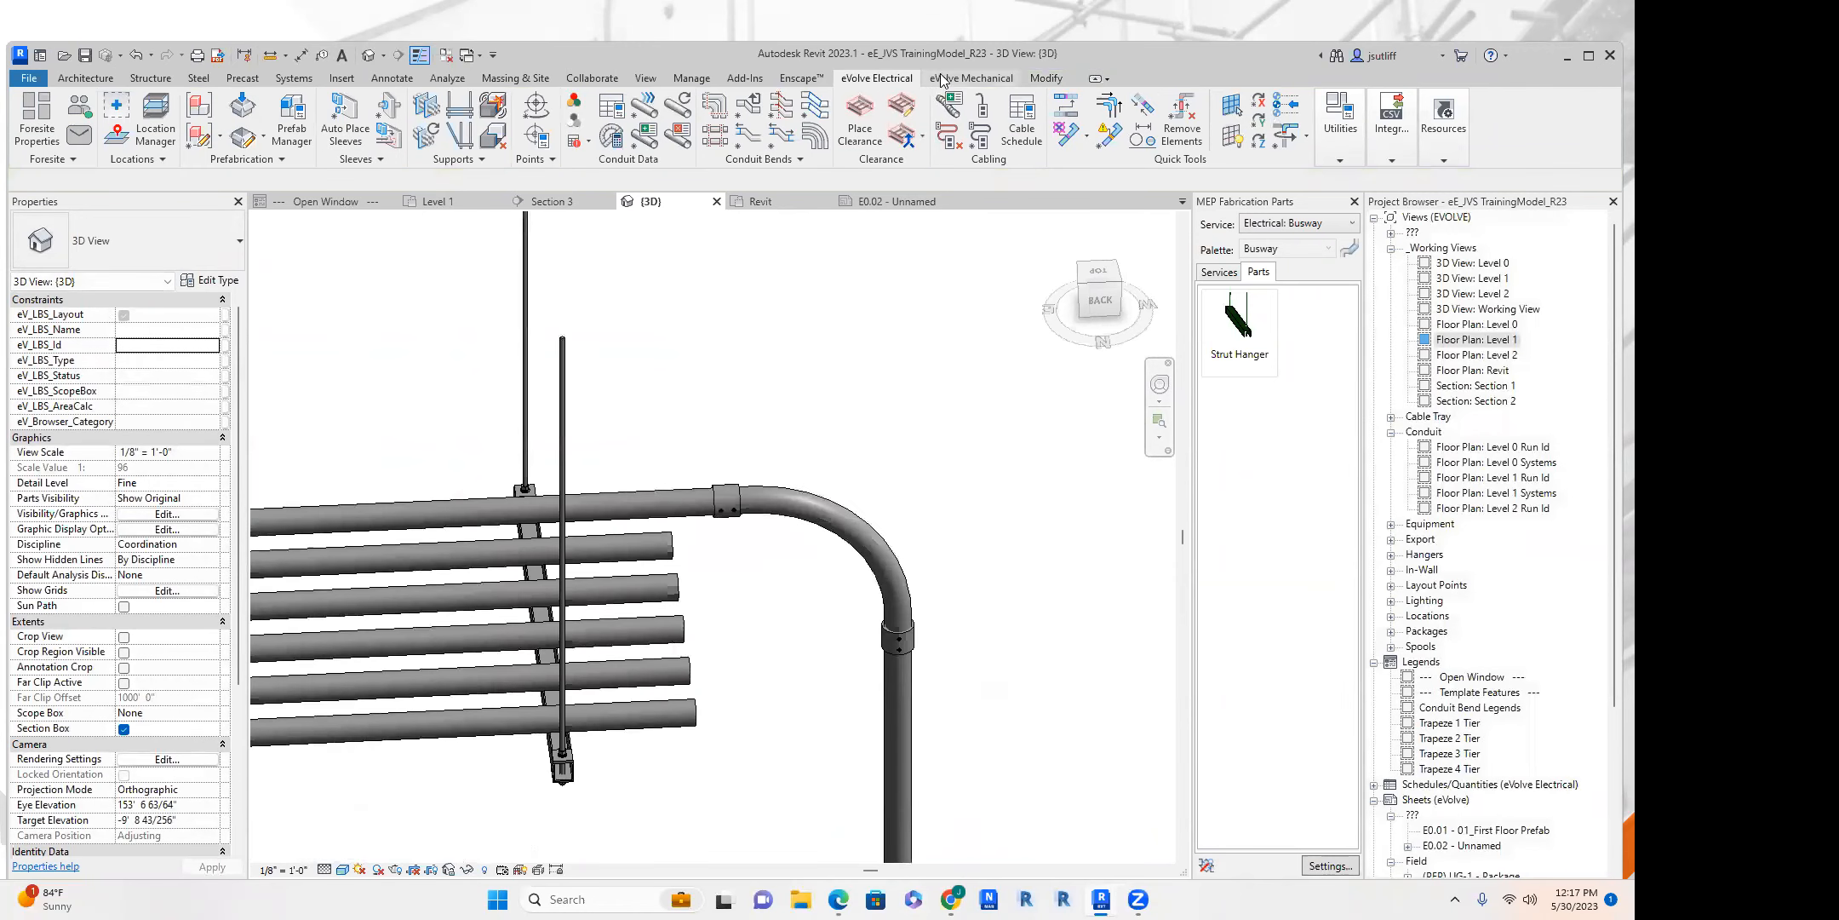
left_click(822, 202)
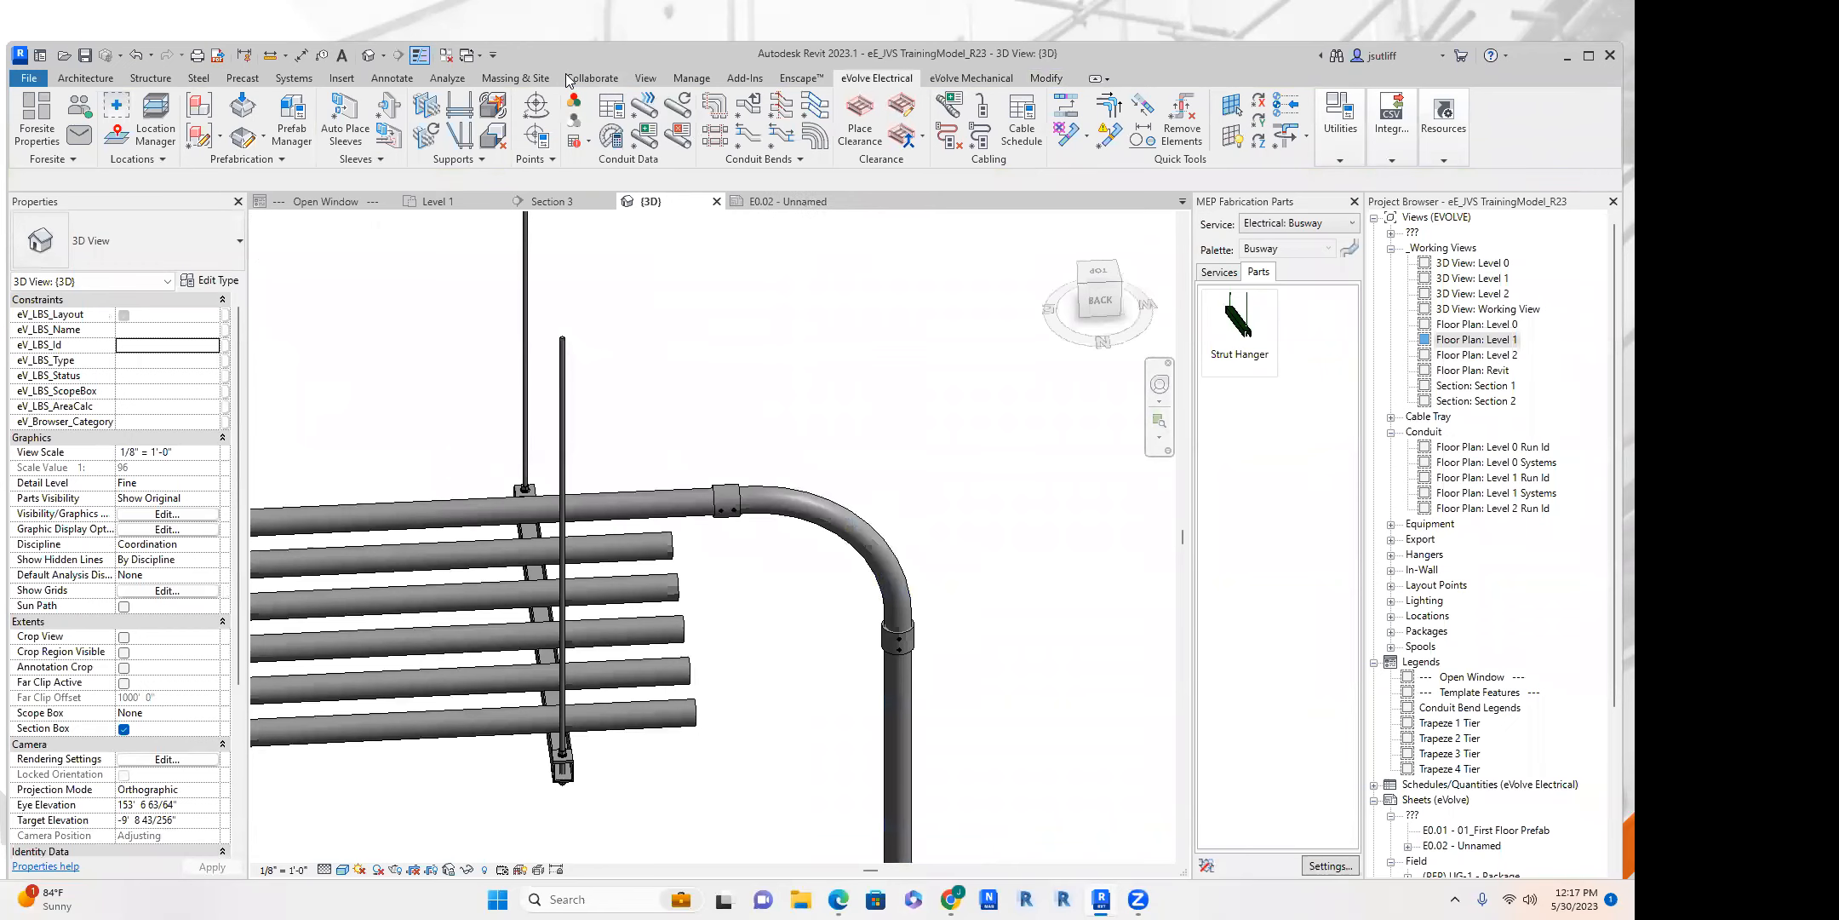
scroll(841, 358, "down", 2)
middle_click_drag(841, 357, 600, 399, "shift")
middle_click_drag(605, 229, 774, 412)
scroll(774, 412, "down", 2)
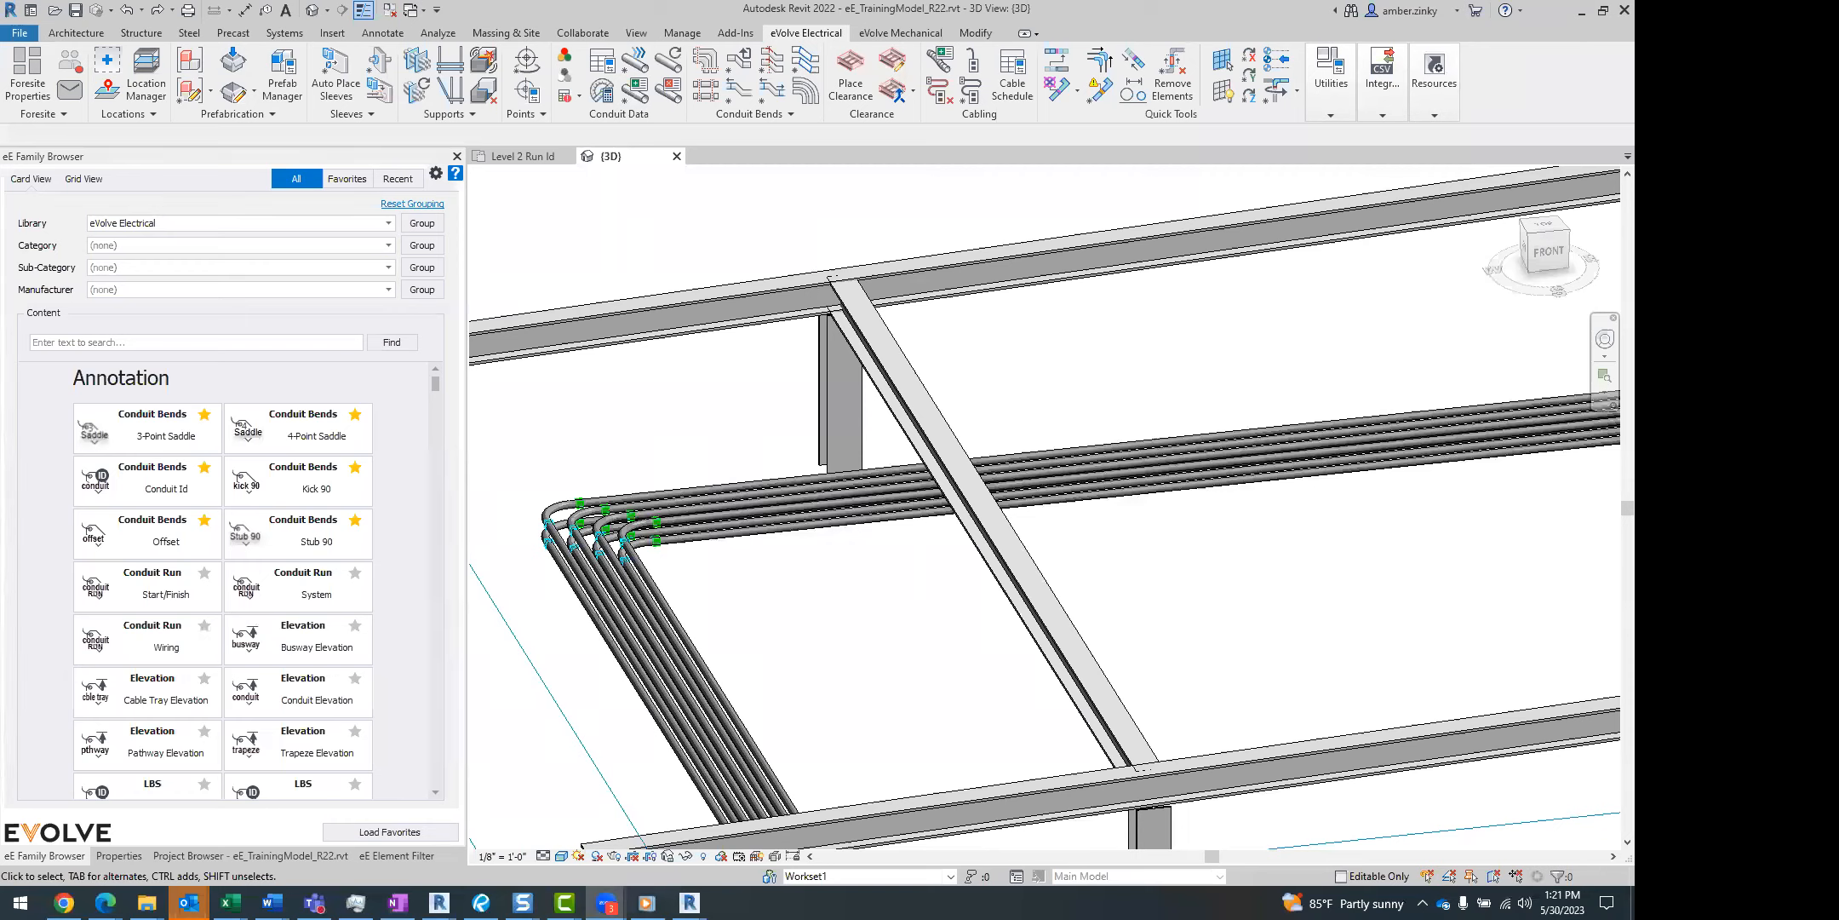
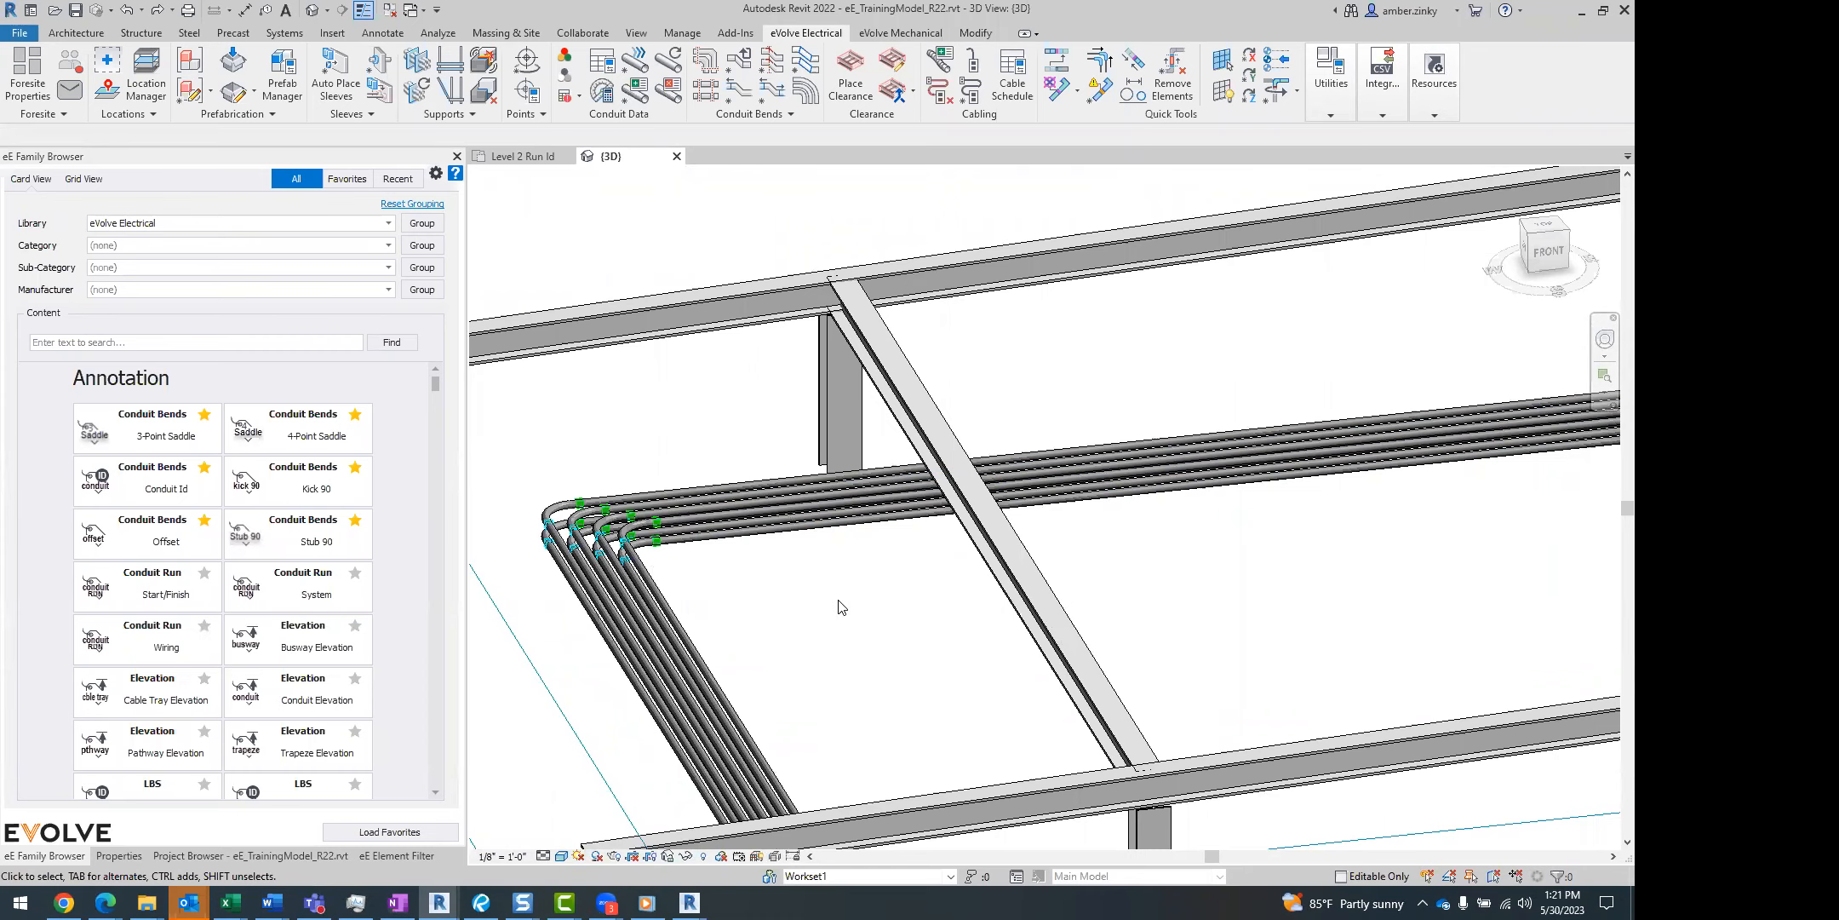
Select the outermost elbow at the conduit rack's bend and examine its instance properties.
scroll(562, 530, "up", 5)
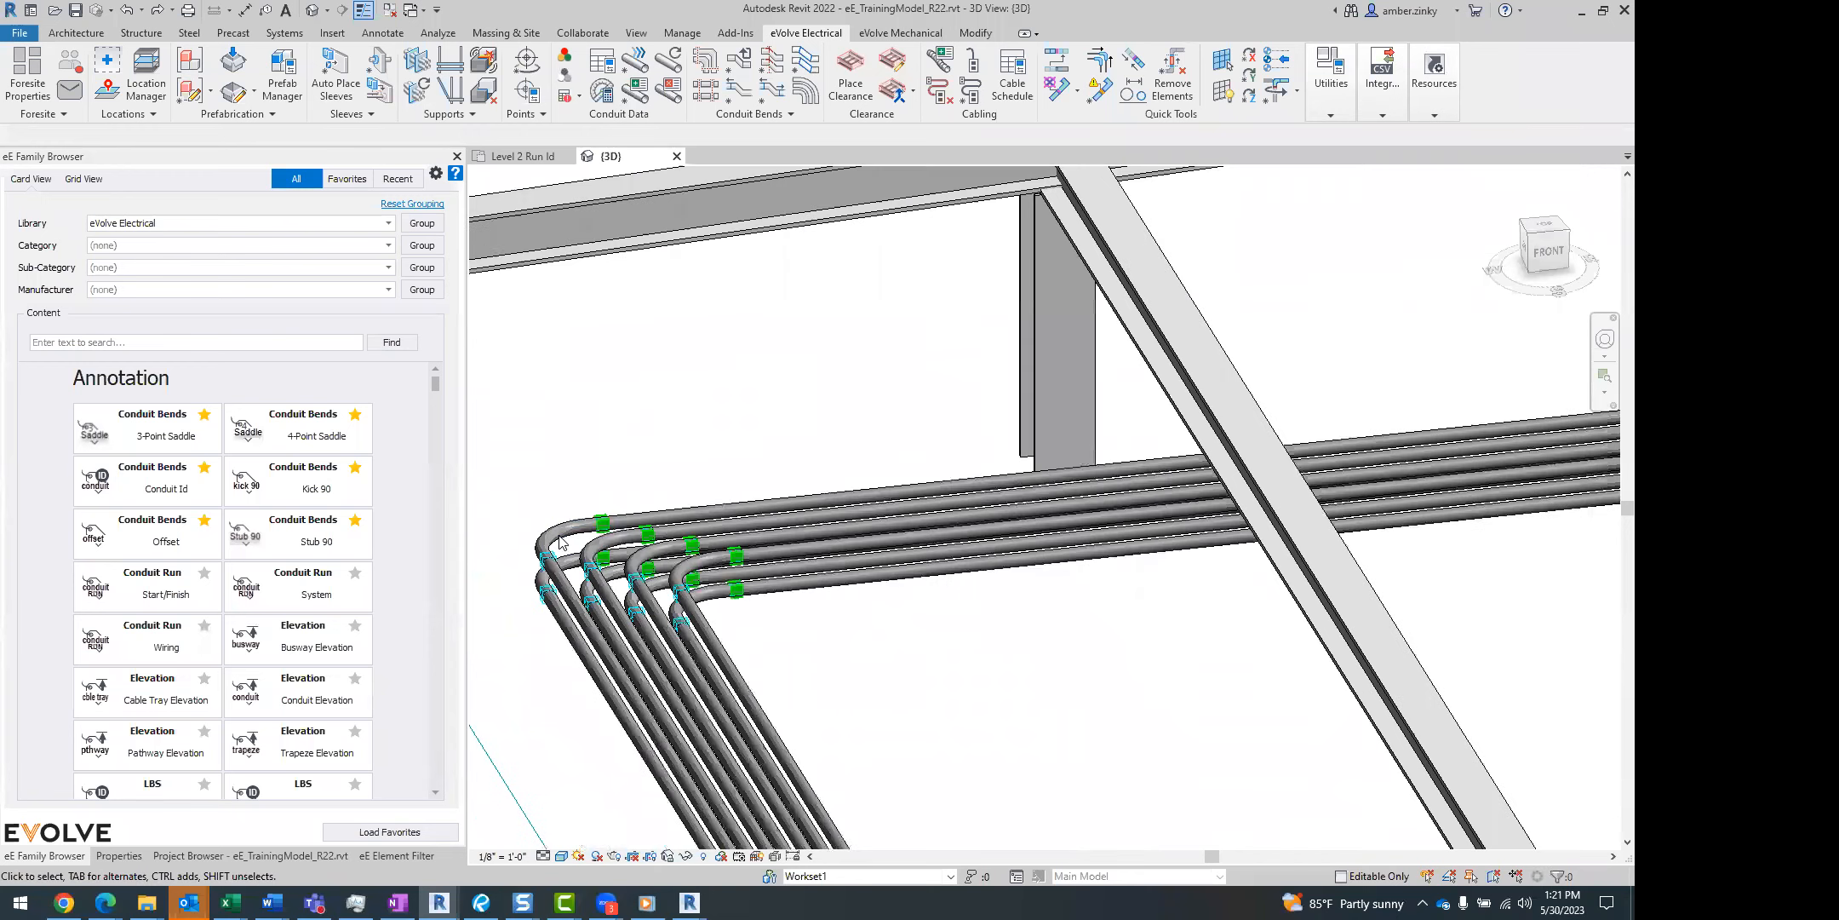
left_click(560, 530)
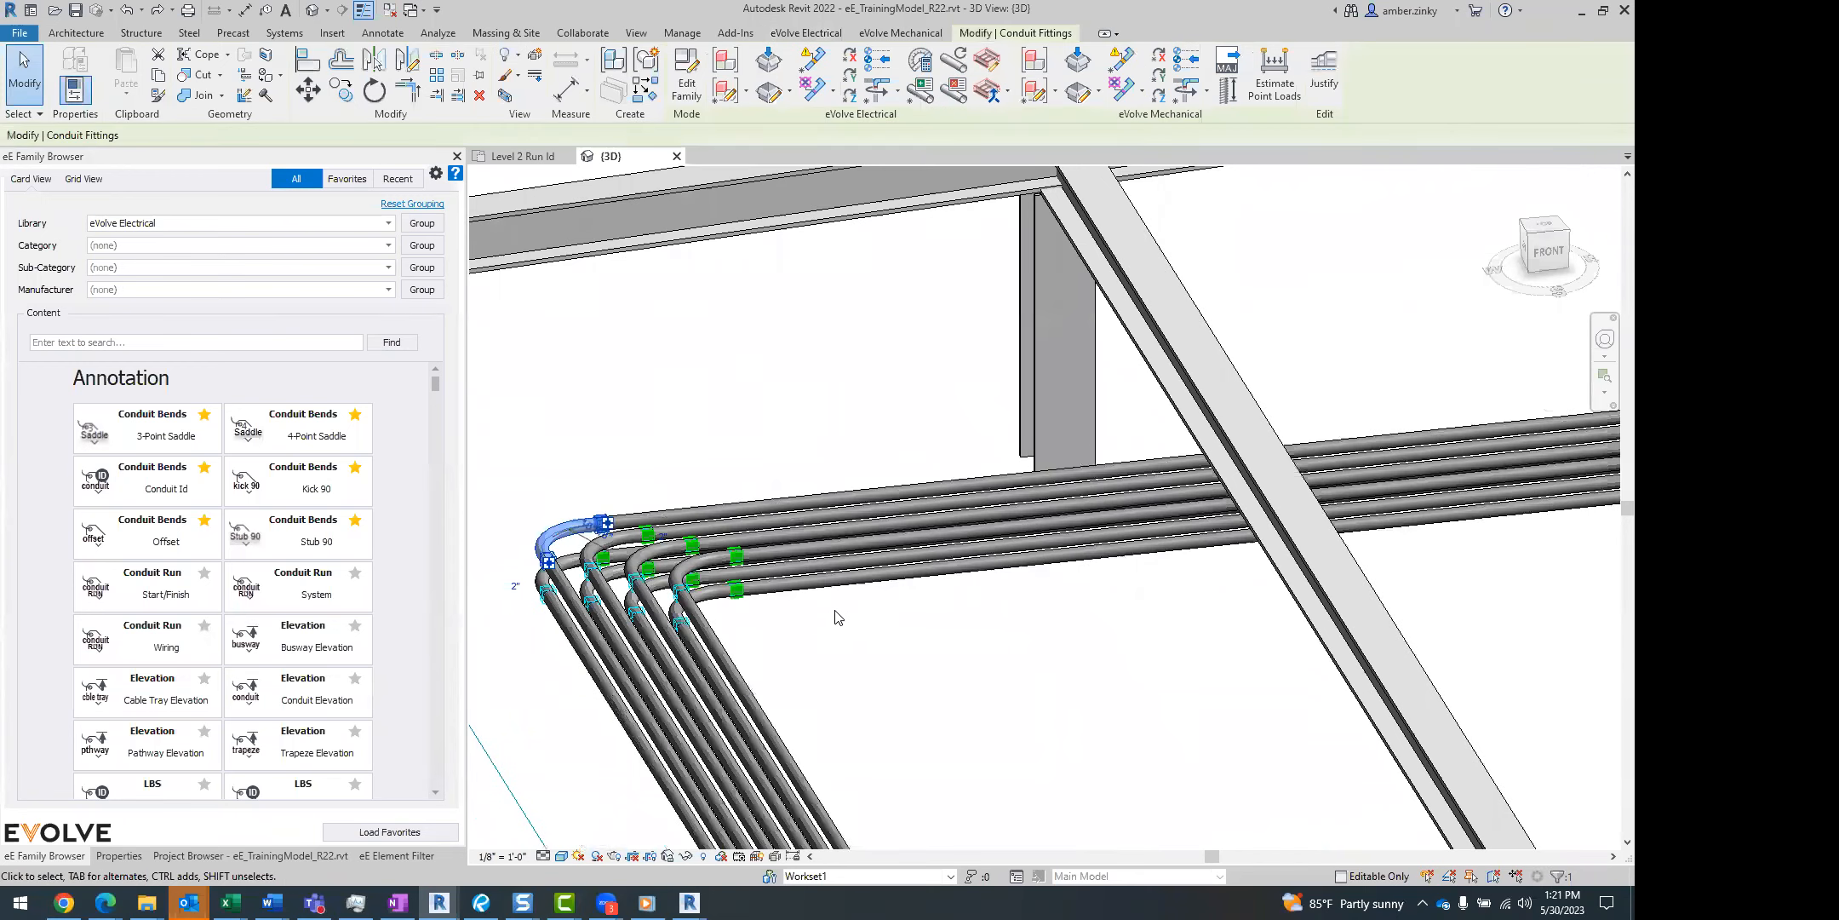
middle_click_drag(894, 657, 955, 636)
left_click(946, 659)
scroll(709, 536, "up", 2)
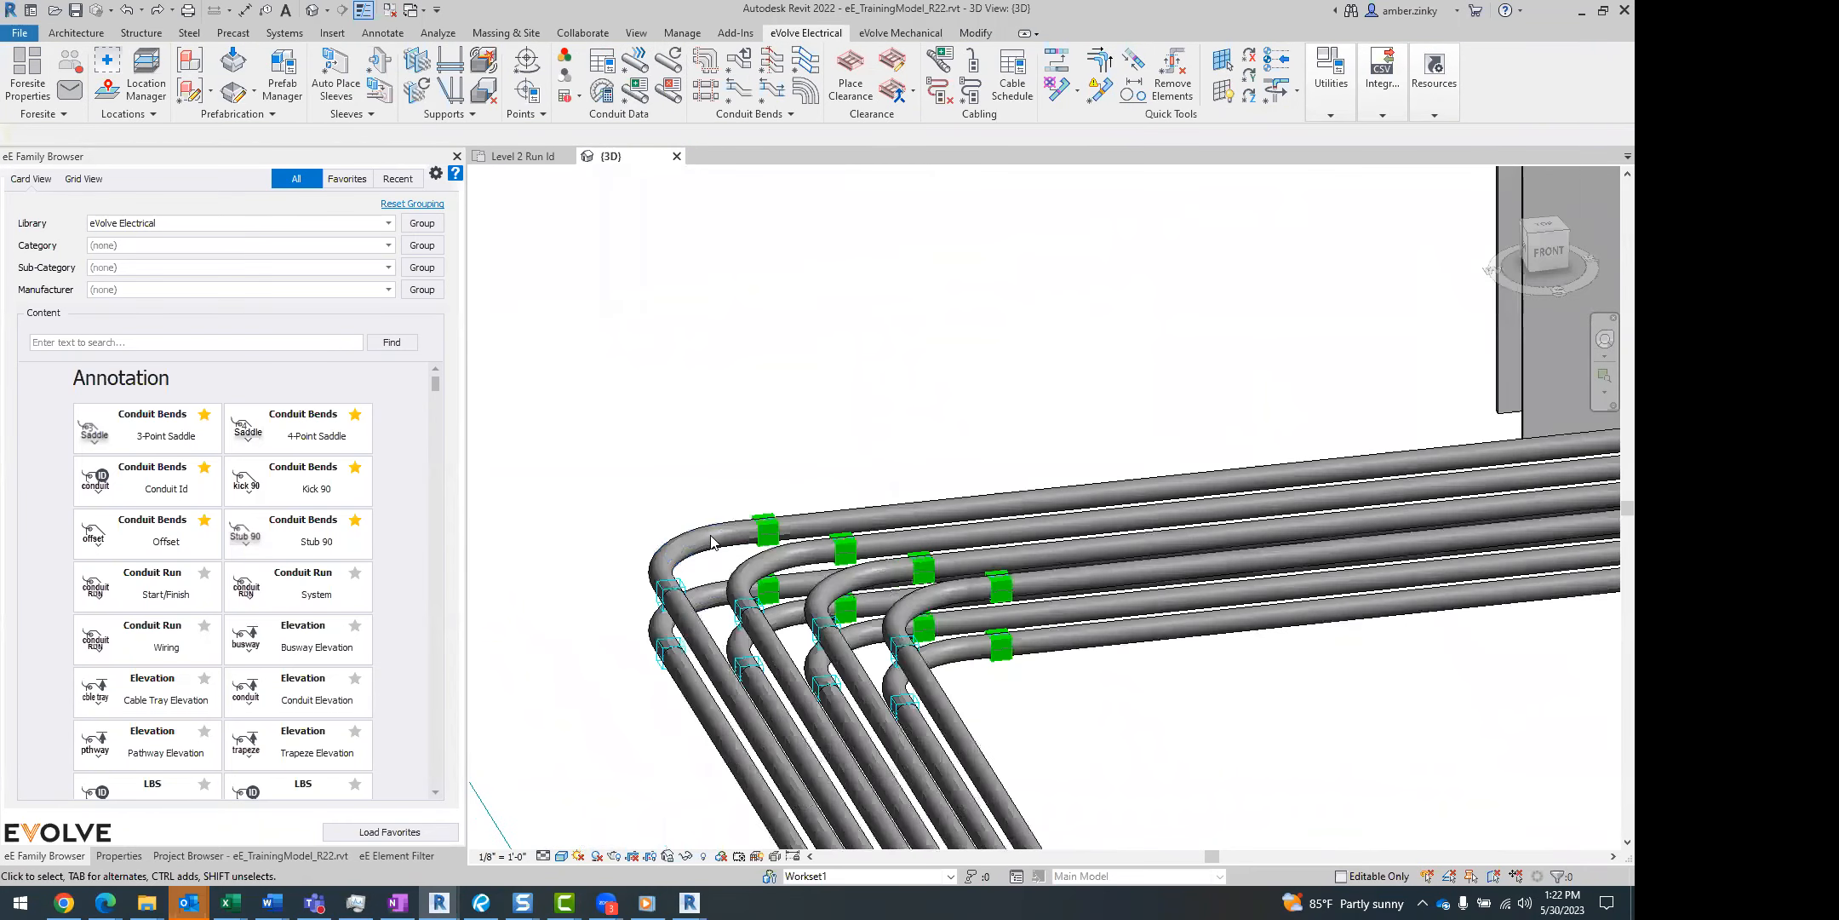
left_click(713, 521)
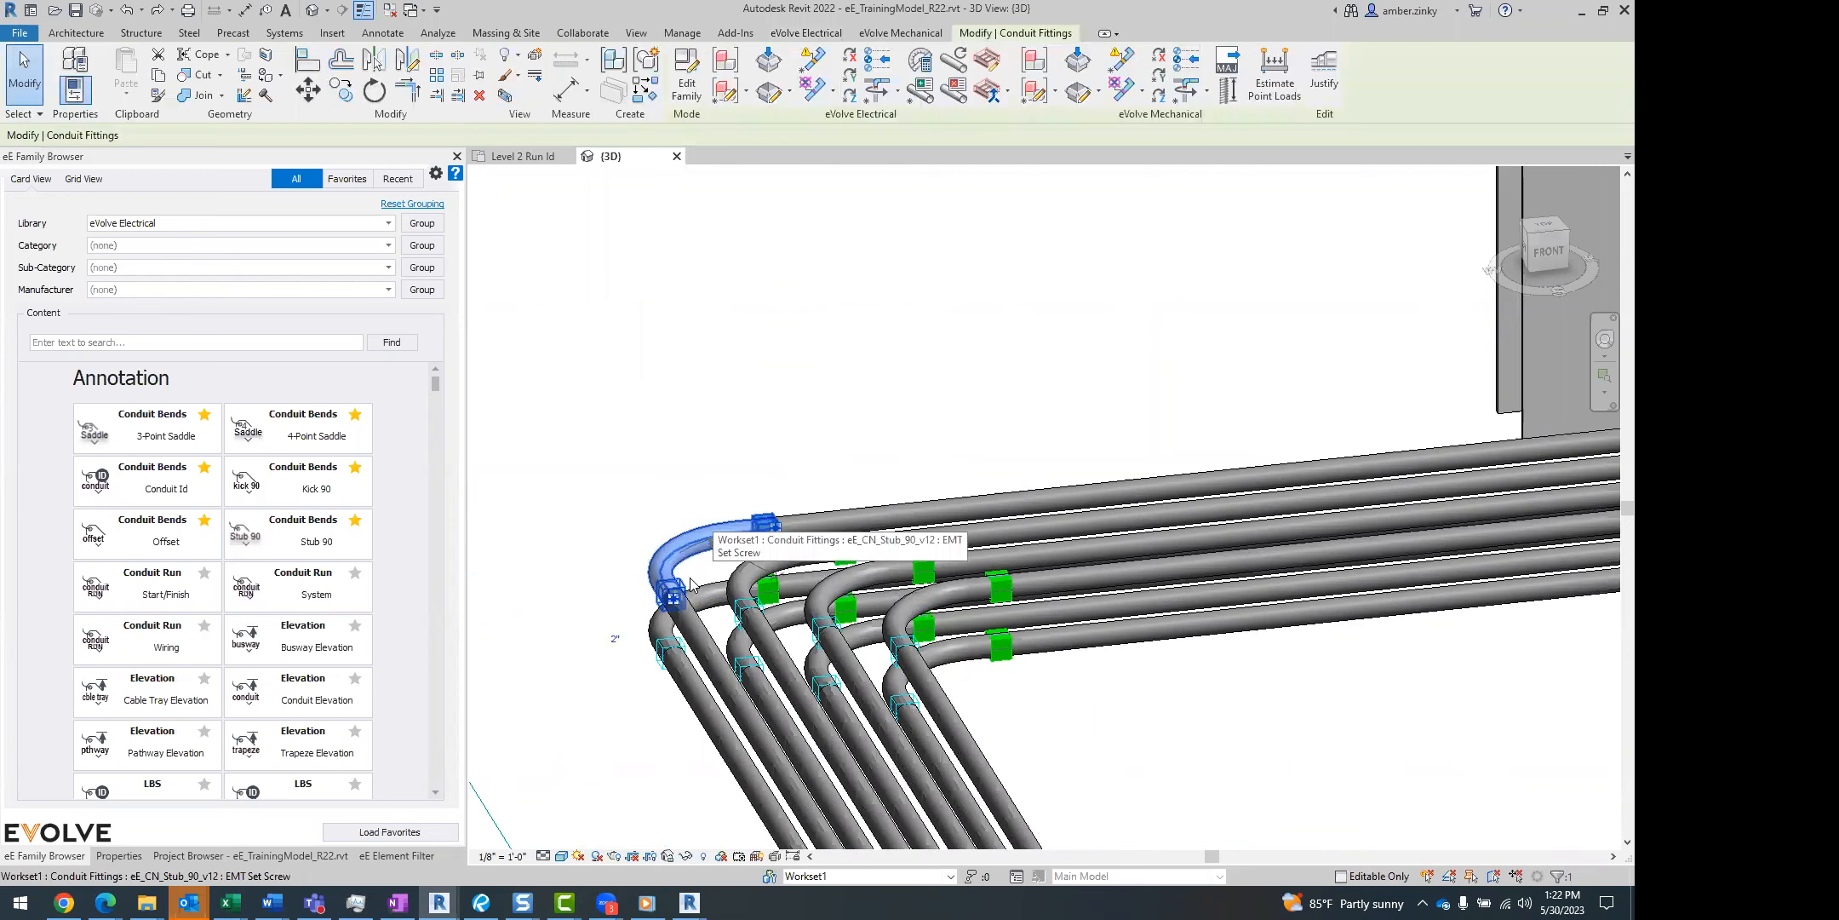
scroll(773, 522, "up", 1)
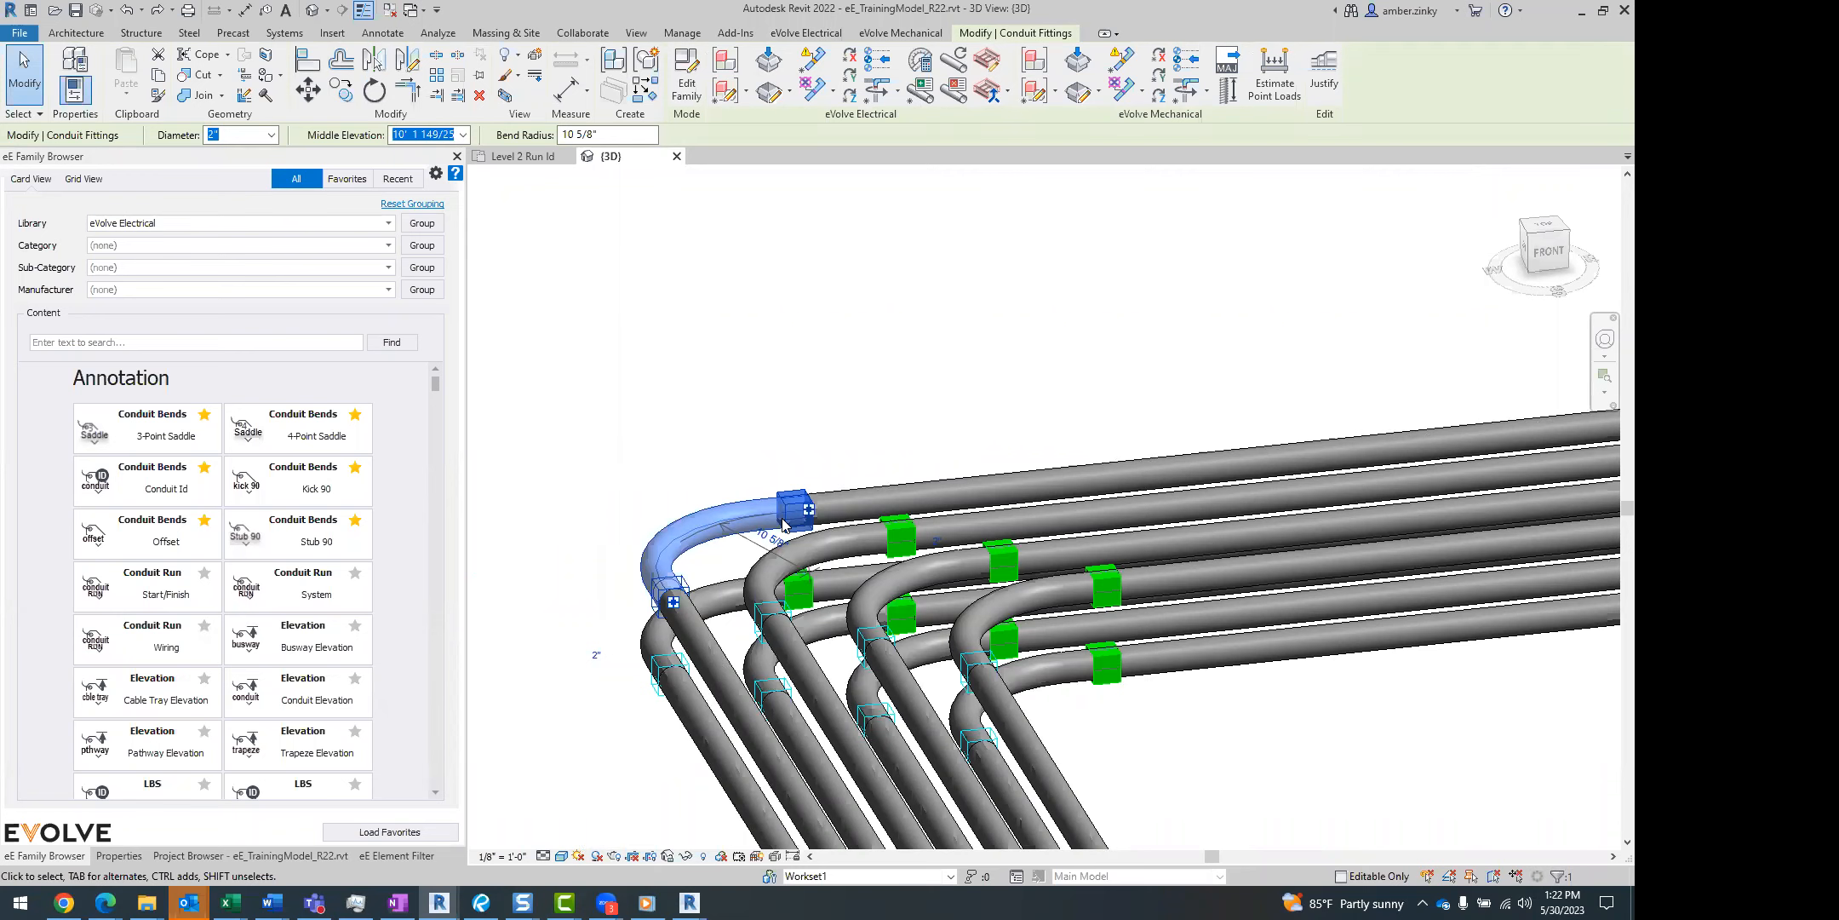
scroll(777, 511, "down", 2)
left_click(114, 855)
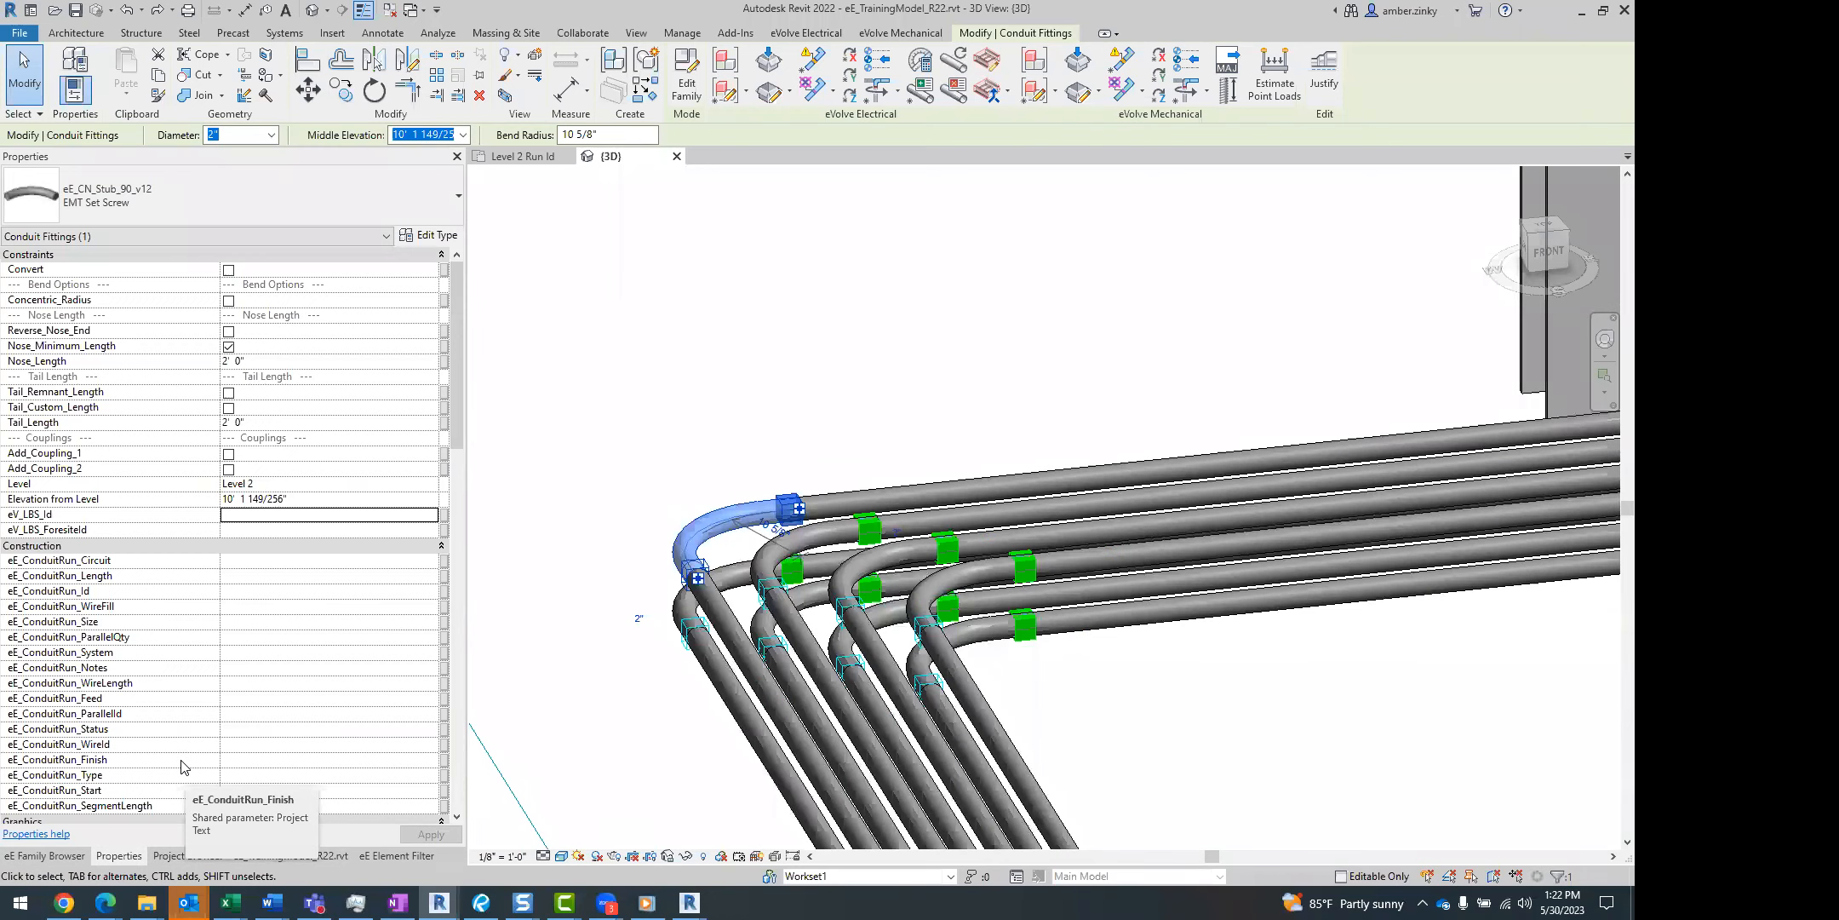
Clear the elbow selection and set the 3D view's detail level to Fine.
middle_click_drag(1150, 702, 1001, 740)
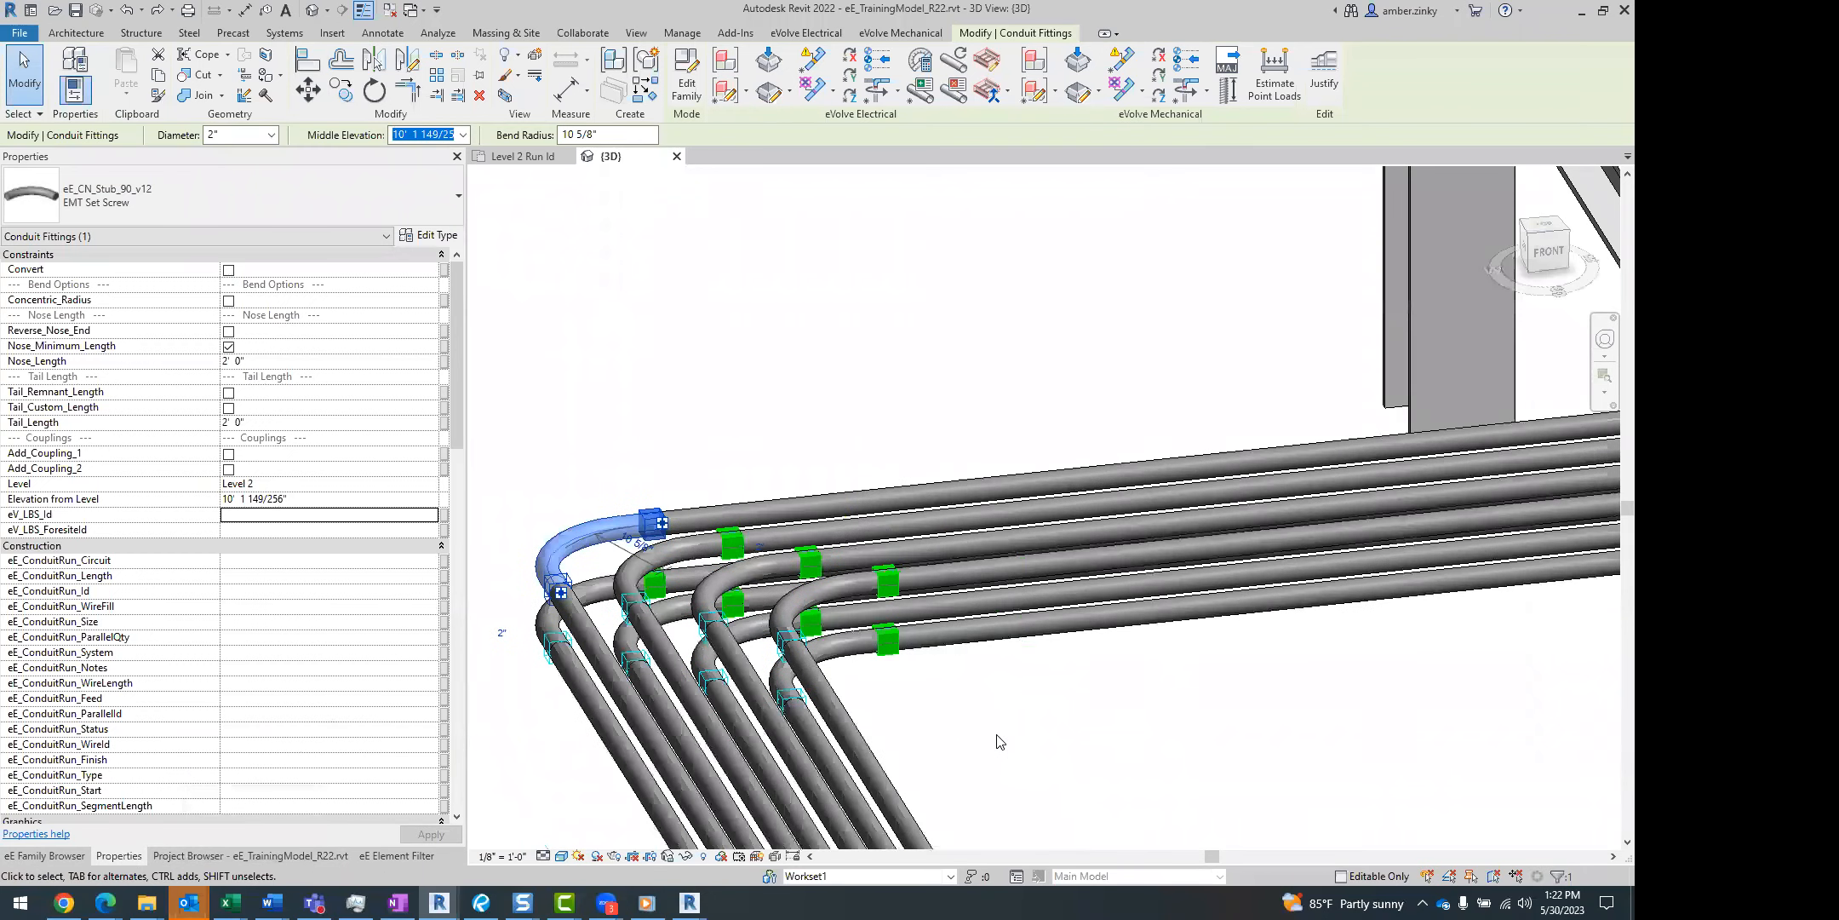
scroll(1054, 736, "down", 2)
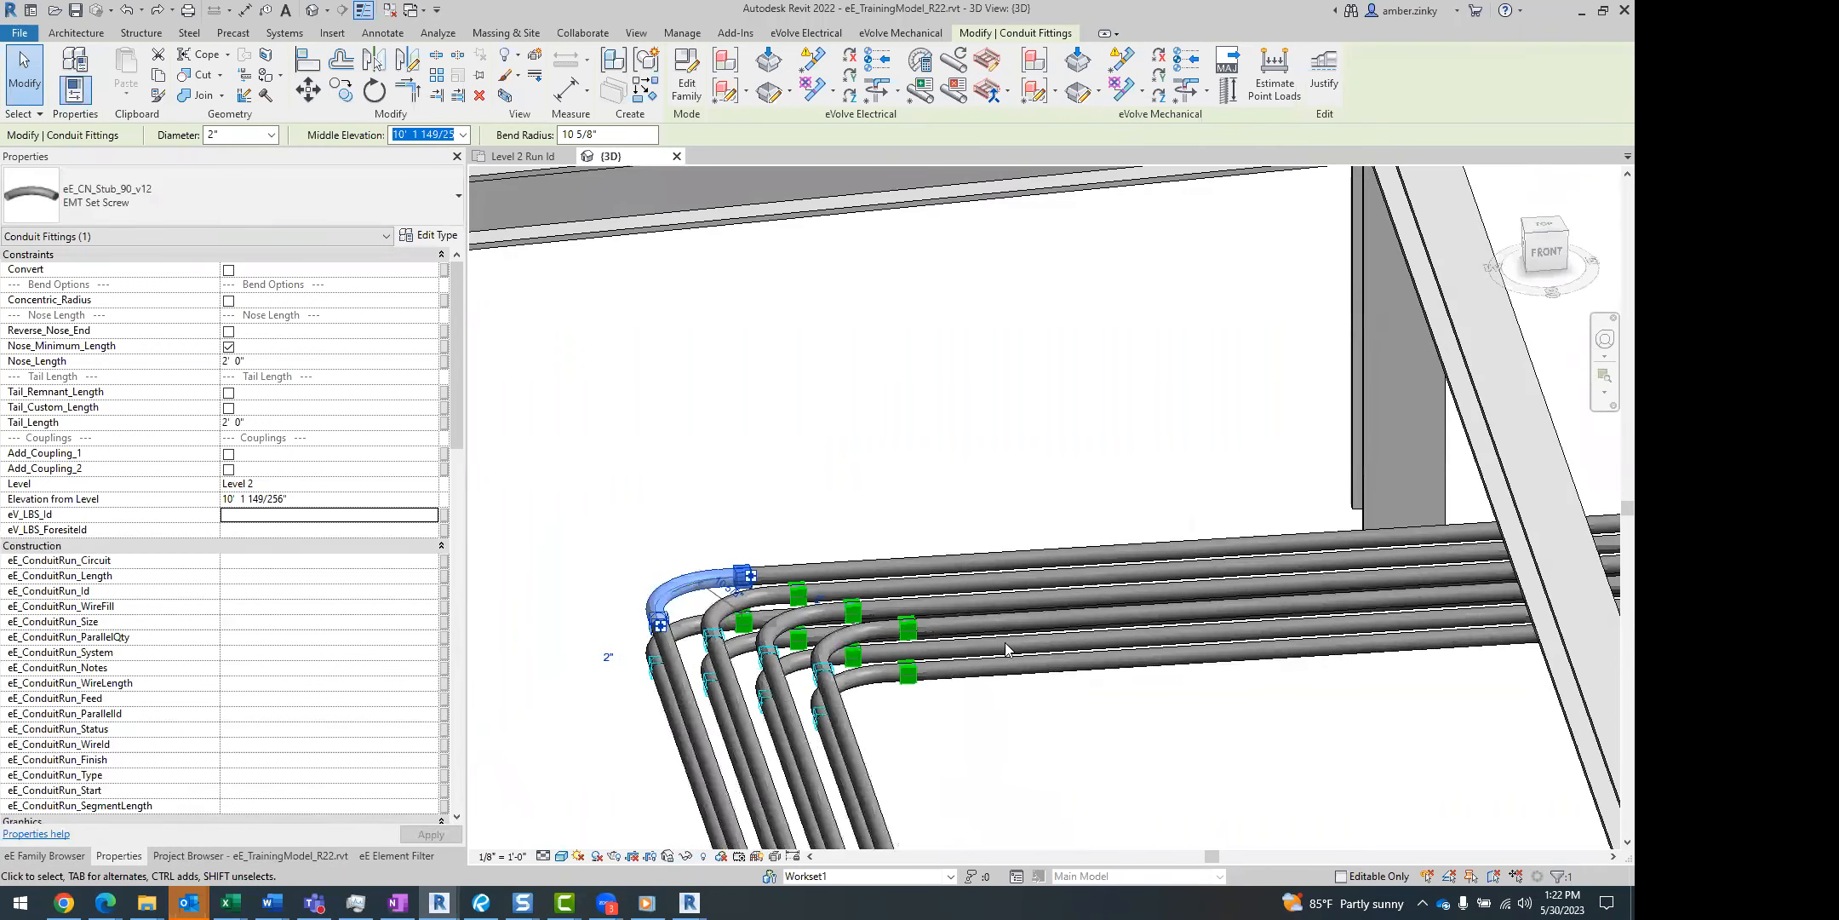
scroll(1162, 670, "down", 2)
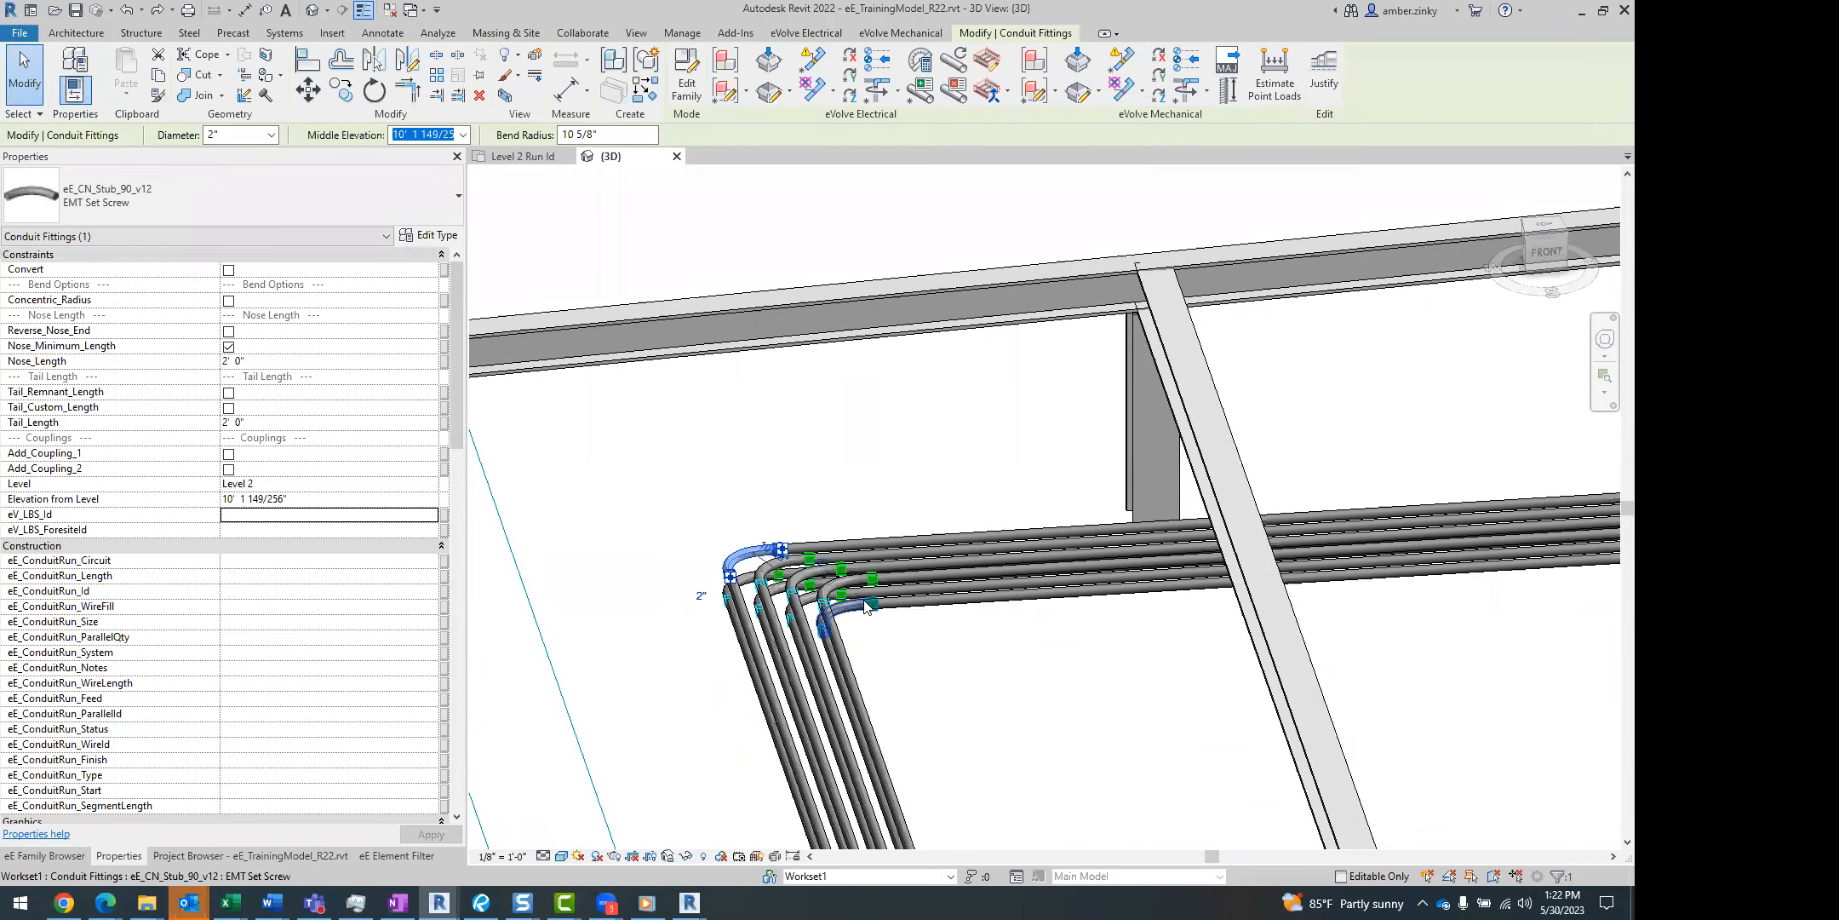
middle_click_drag(1084, 669, 877, 690)
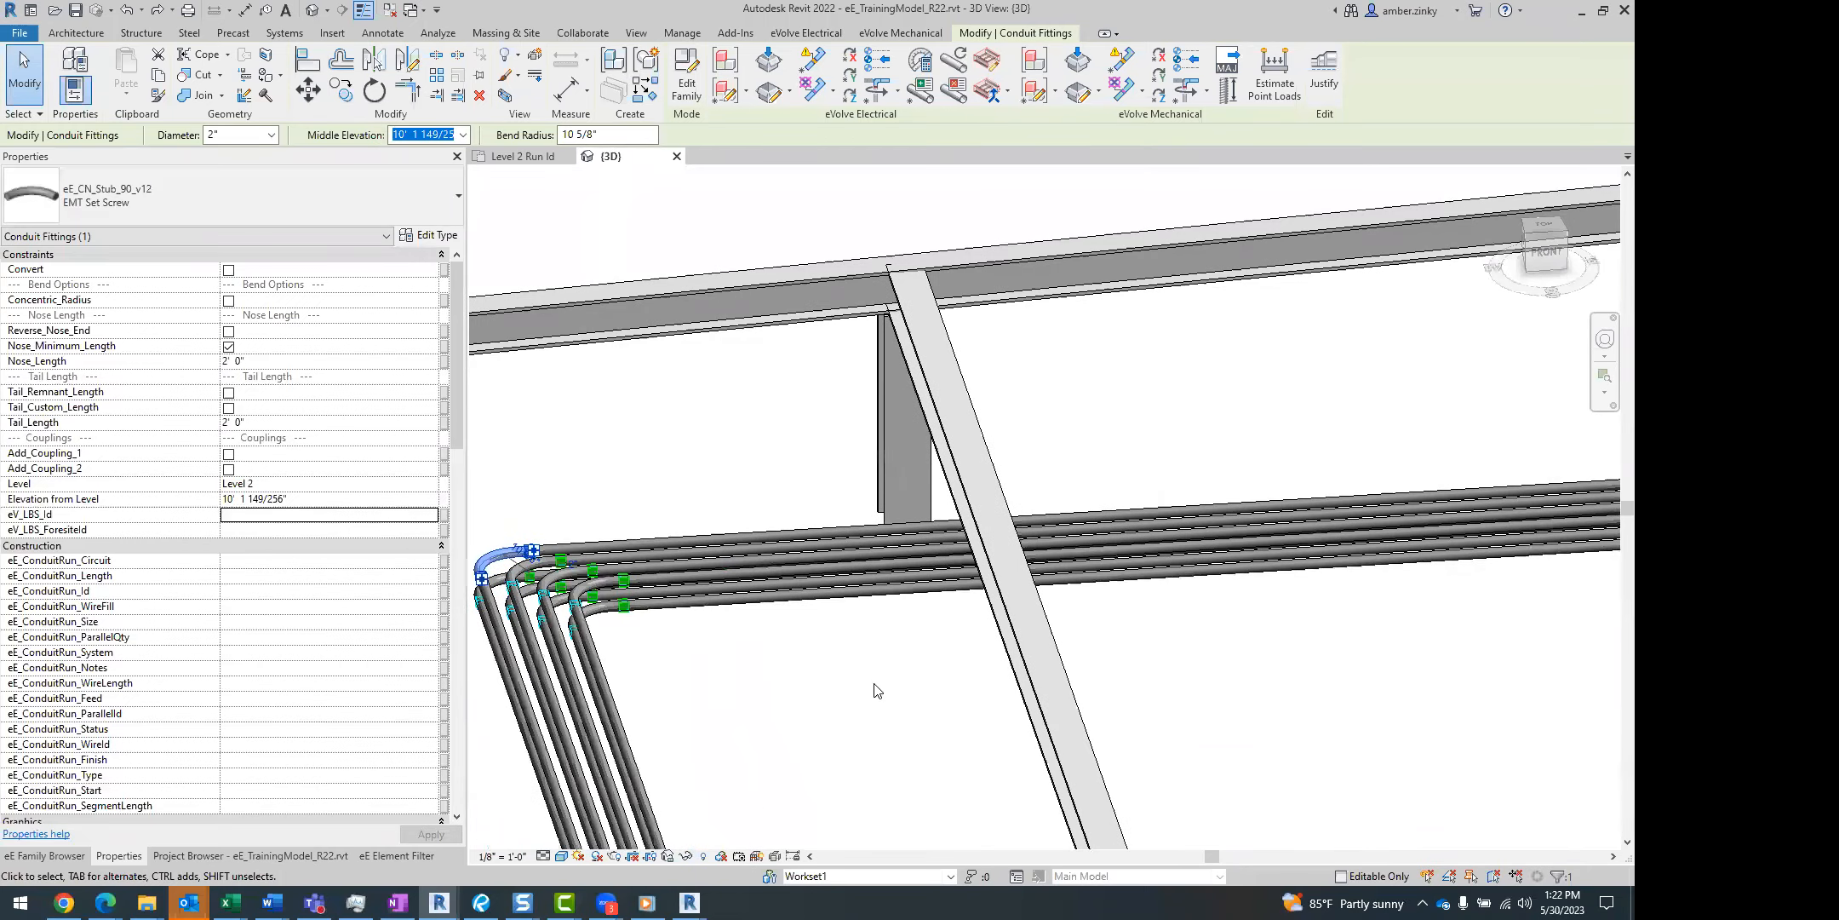
left_click(854, 688)
left_click(544, 856)
left_click(563, 837)
middle_click_drag(789, 755, 724, 707)
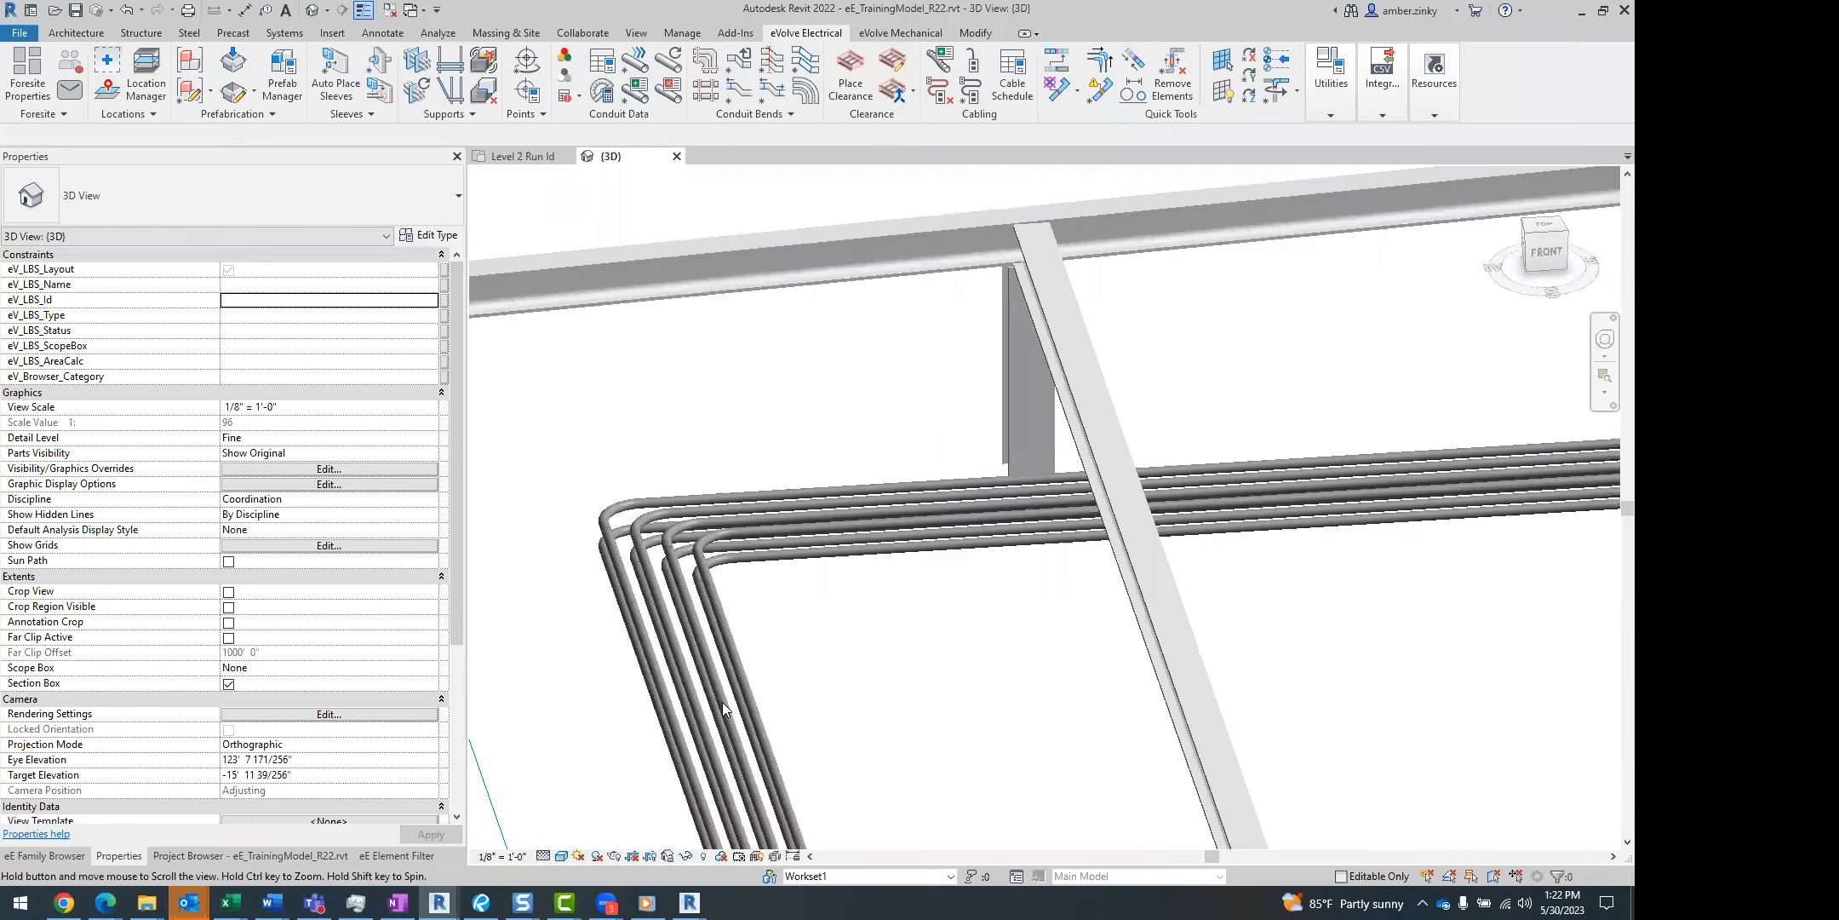
Switch the 3D view's detail level to Medium for comparison and return it to Fine.
left_click(539, 859)
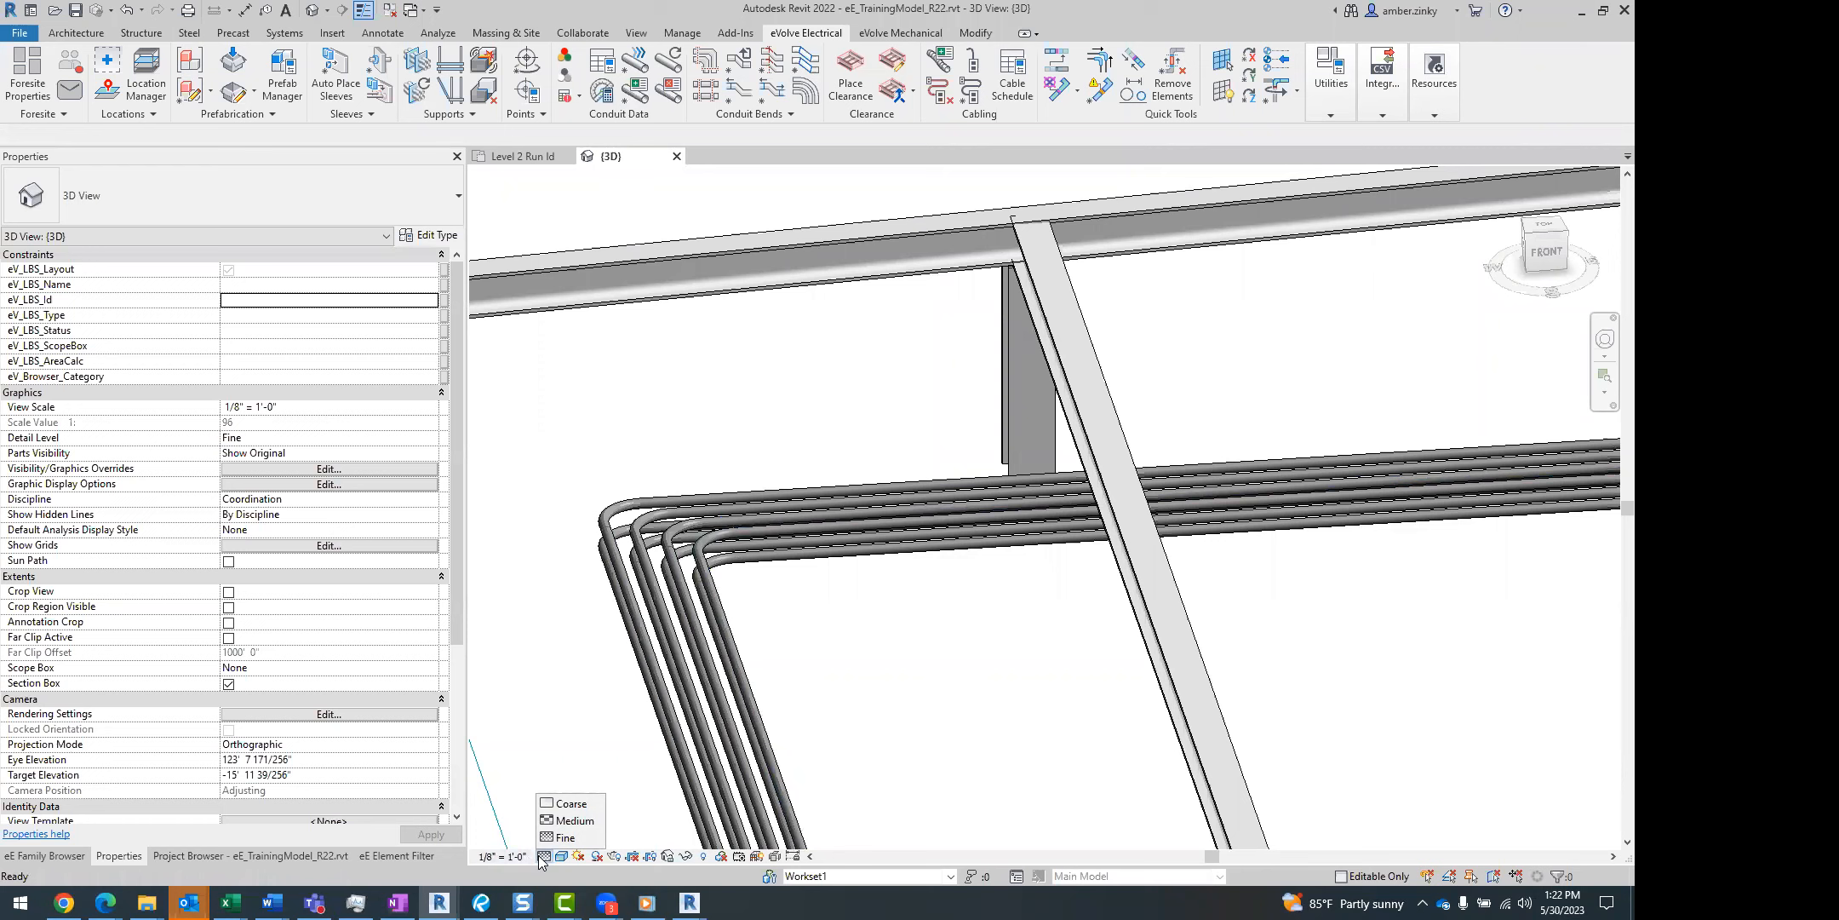
left_click(572, 820)
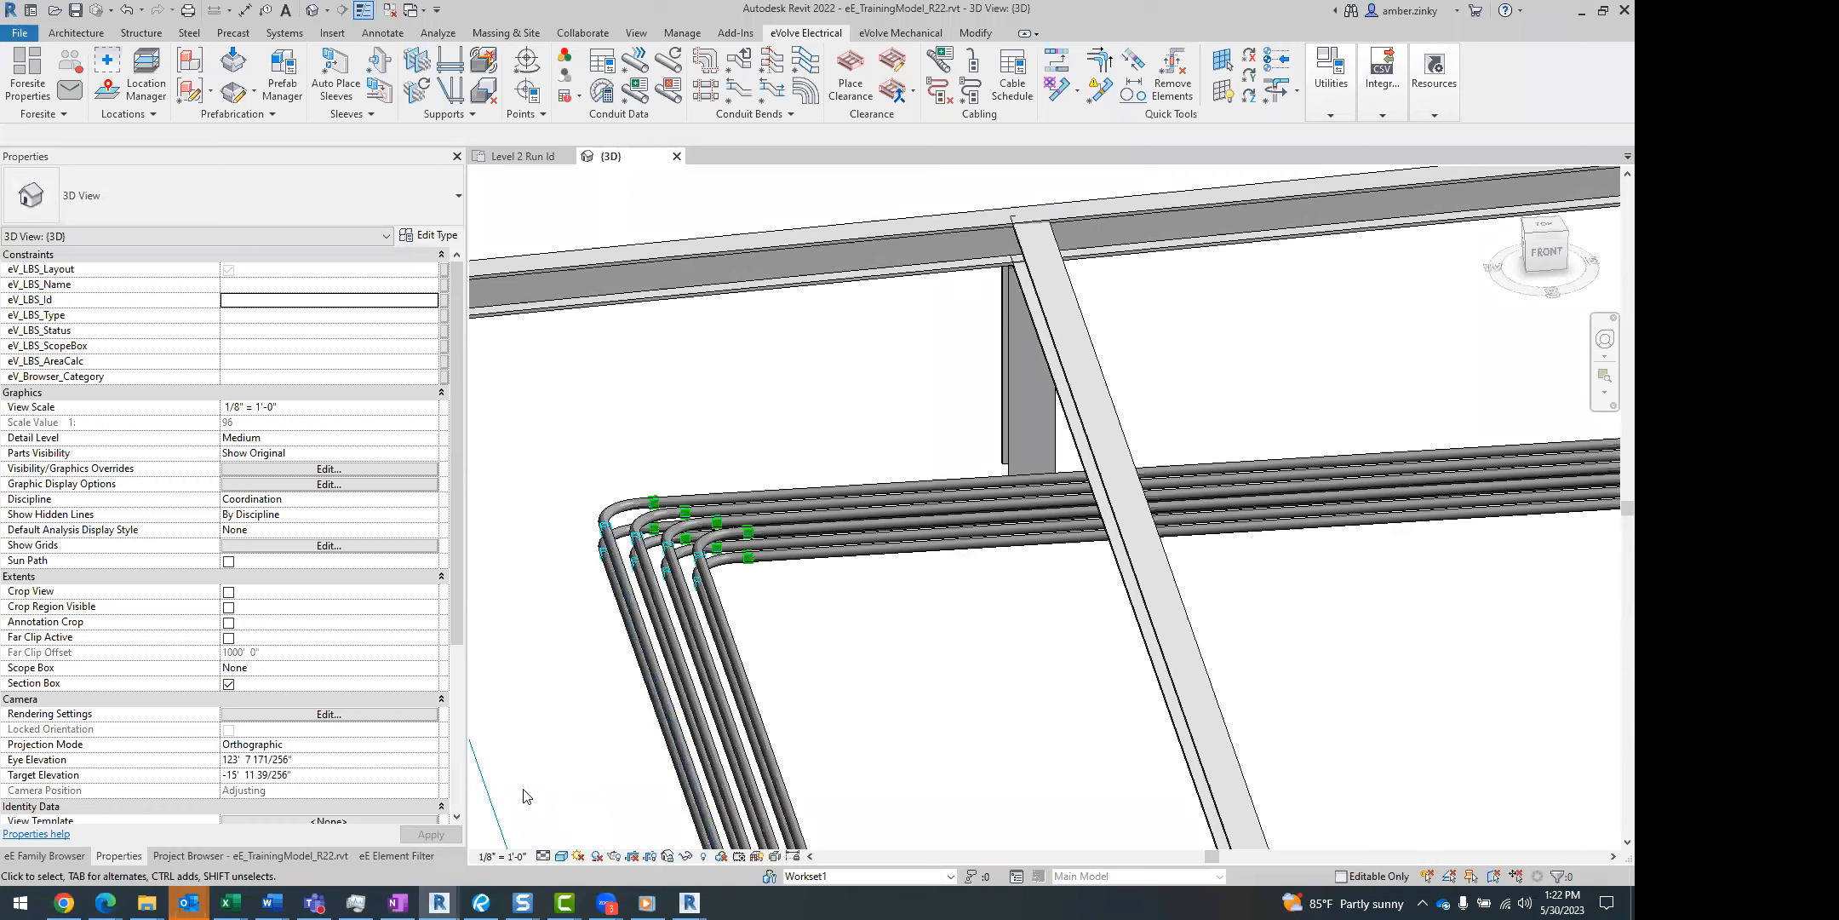
left_click(541, 854)
left_click(548, 839)
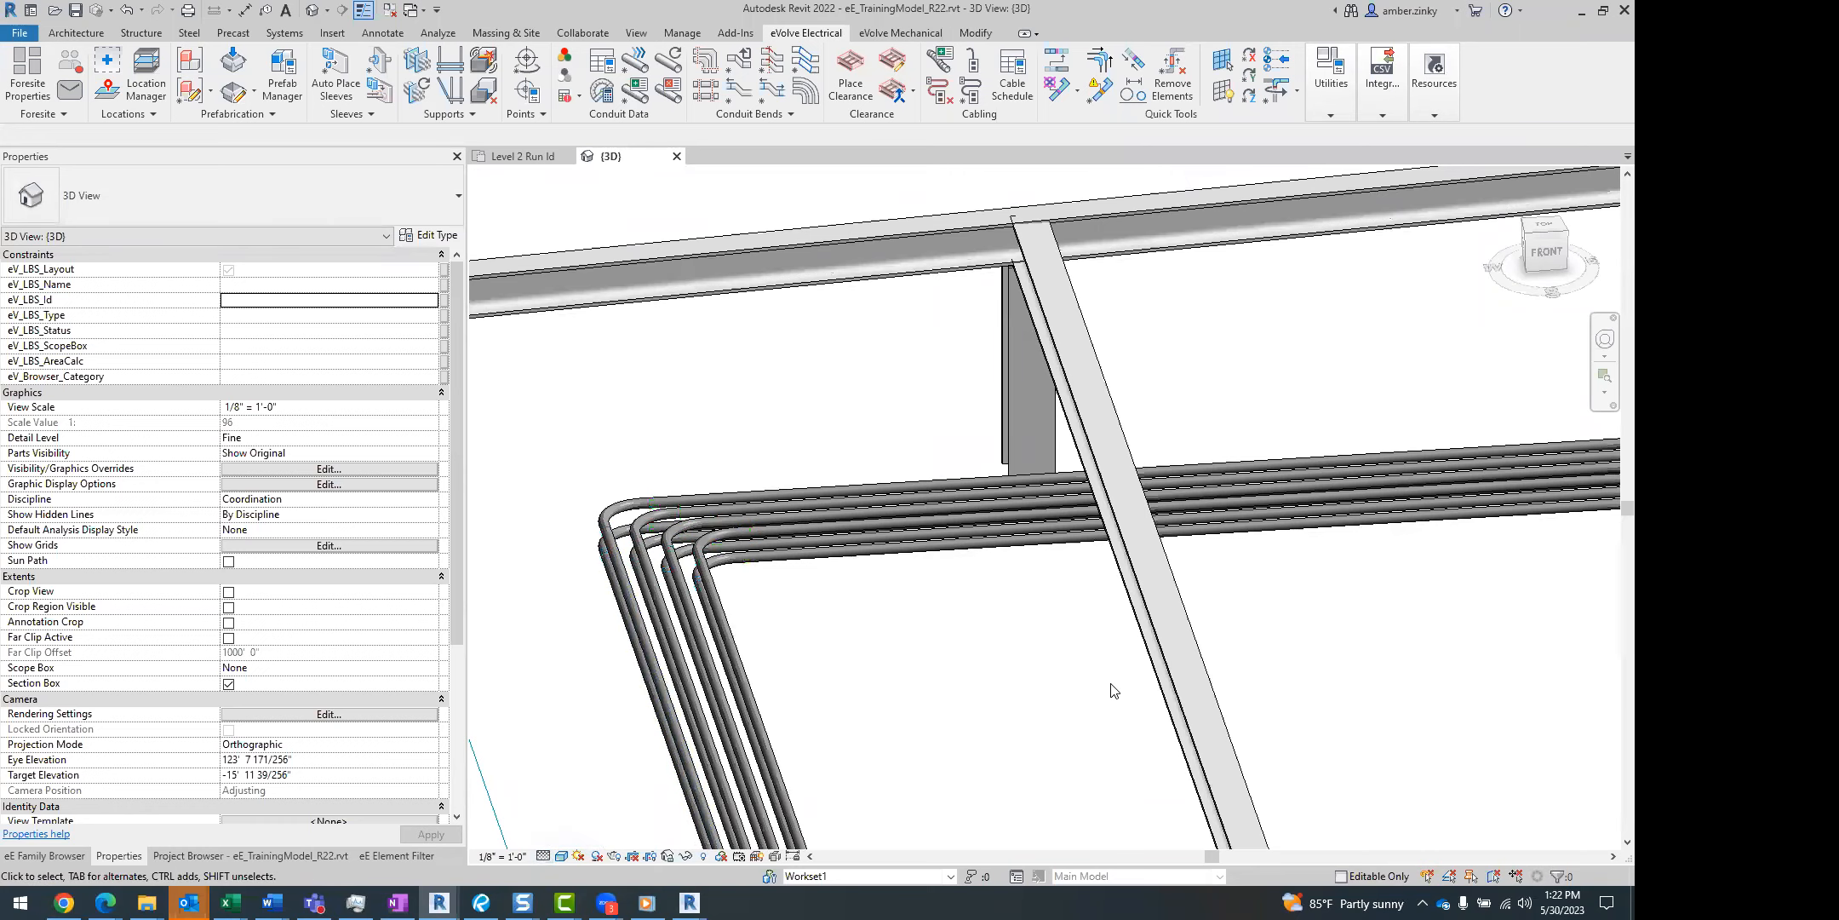
Set up the Add/Remove Unions tool to place unions with the Single Placement option.
middle_click_drag(968, 712, 702, 780)
scroll(729, 786, "down", 1)
middle_click_drag(992, 754, 937, 667)
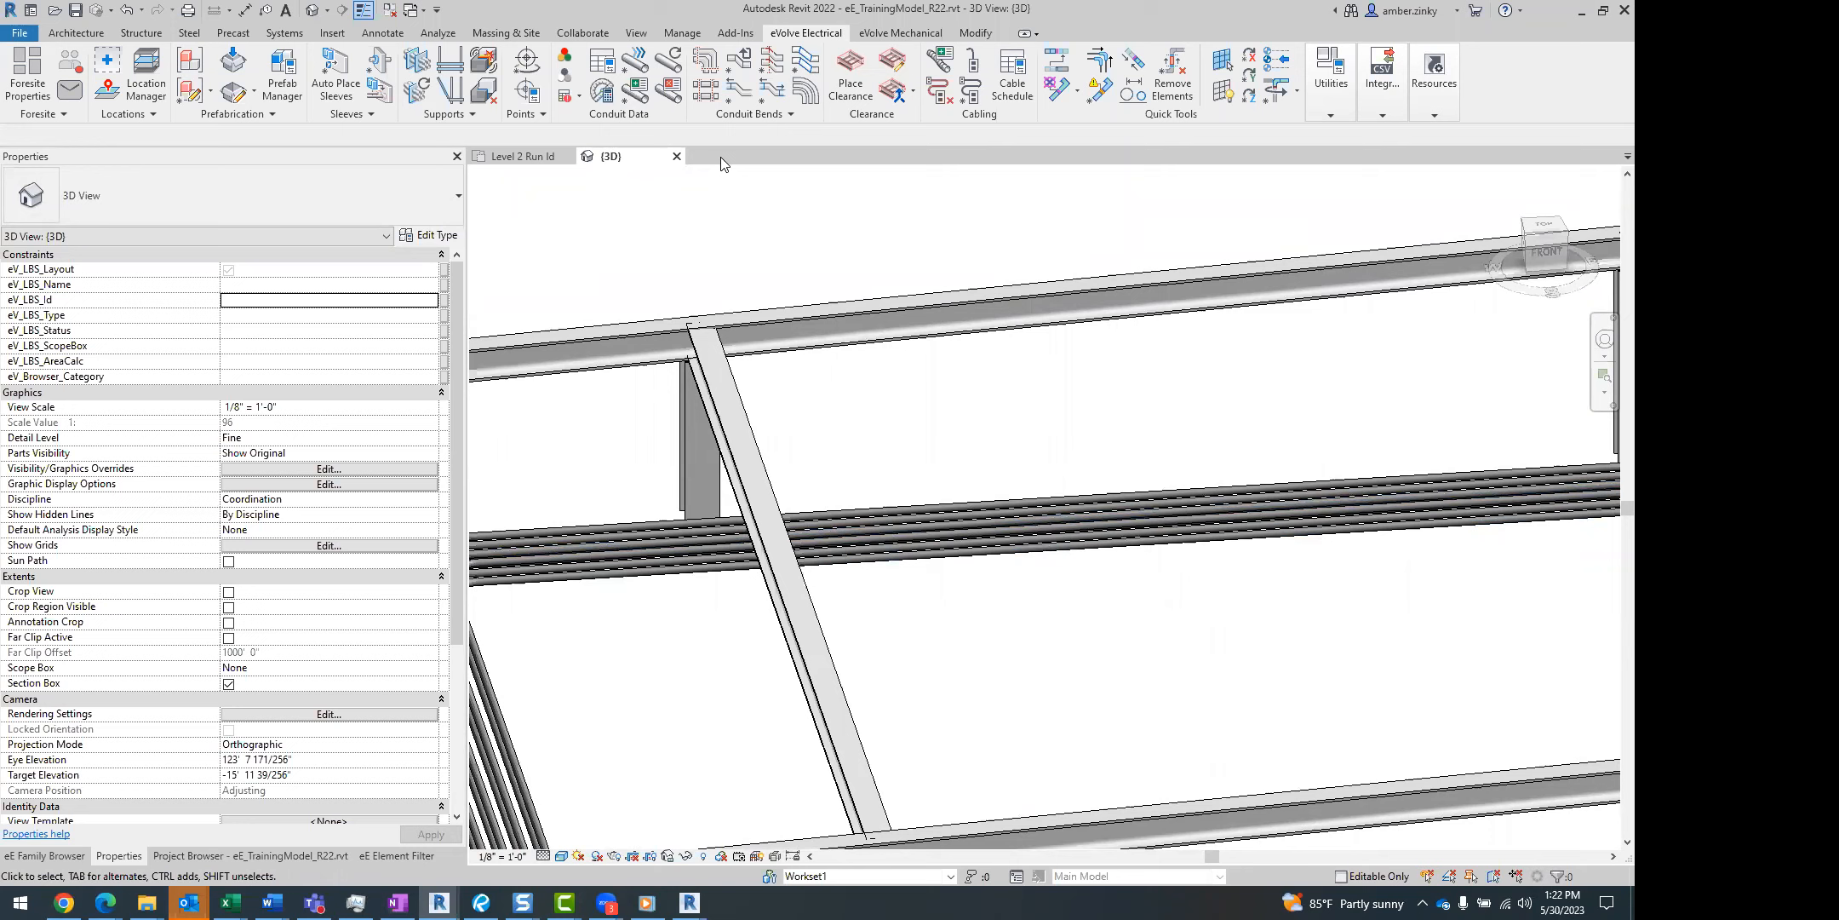
left_click(705, 94)
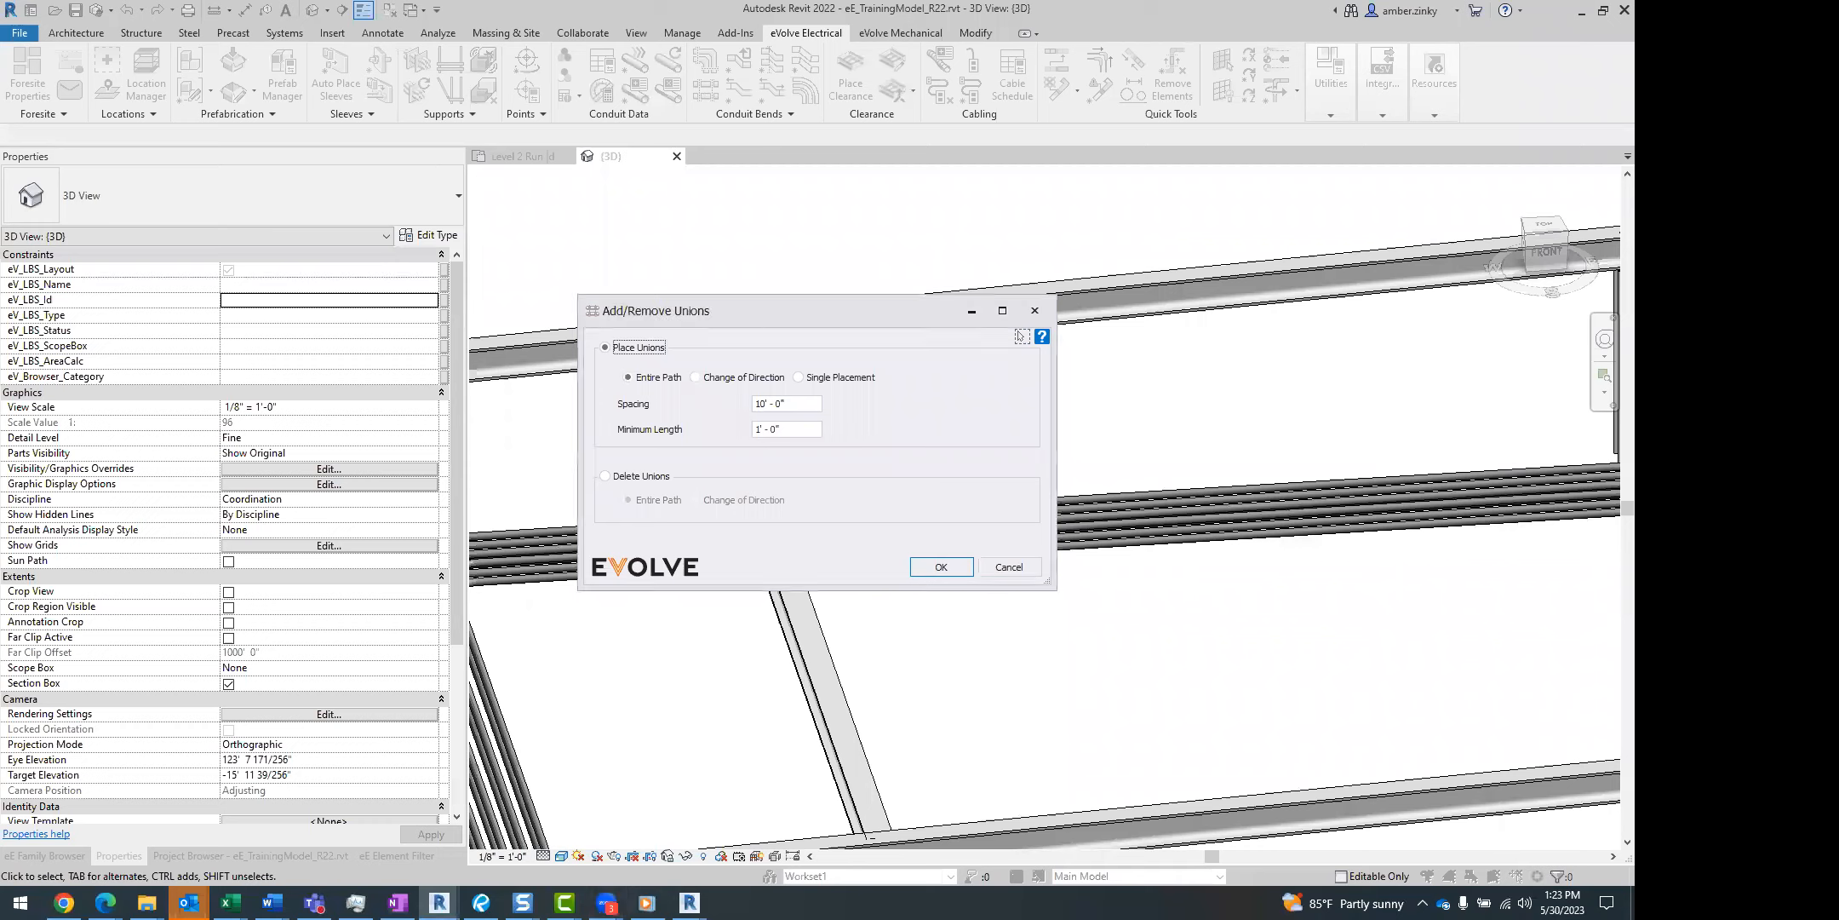
left_click(825, 381)
left_click(941, 567)
Place unions across all conduits of the straight rack run, at one split point beyond the diagonal beam.
left_click_drag(1037, 426, 945, 640)
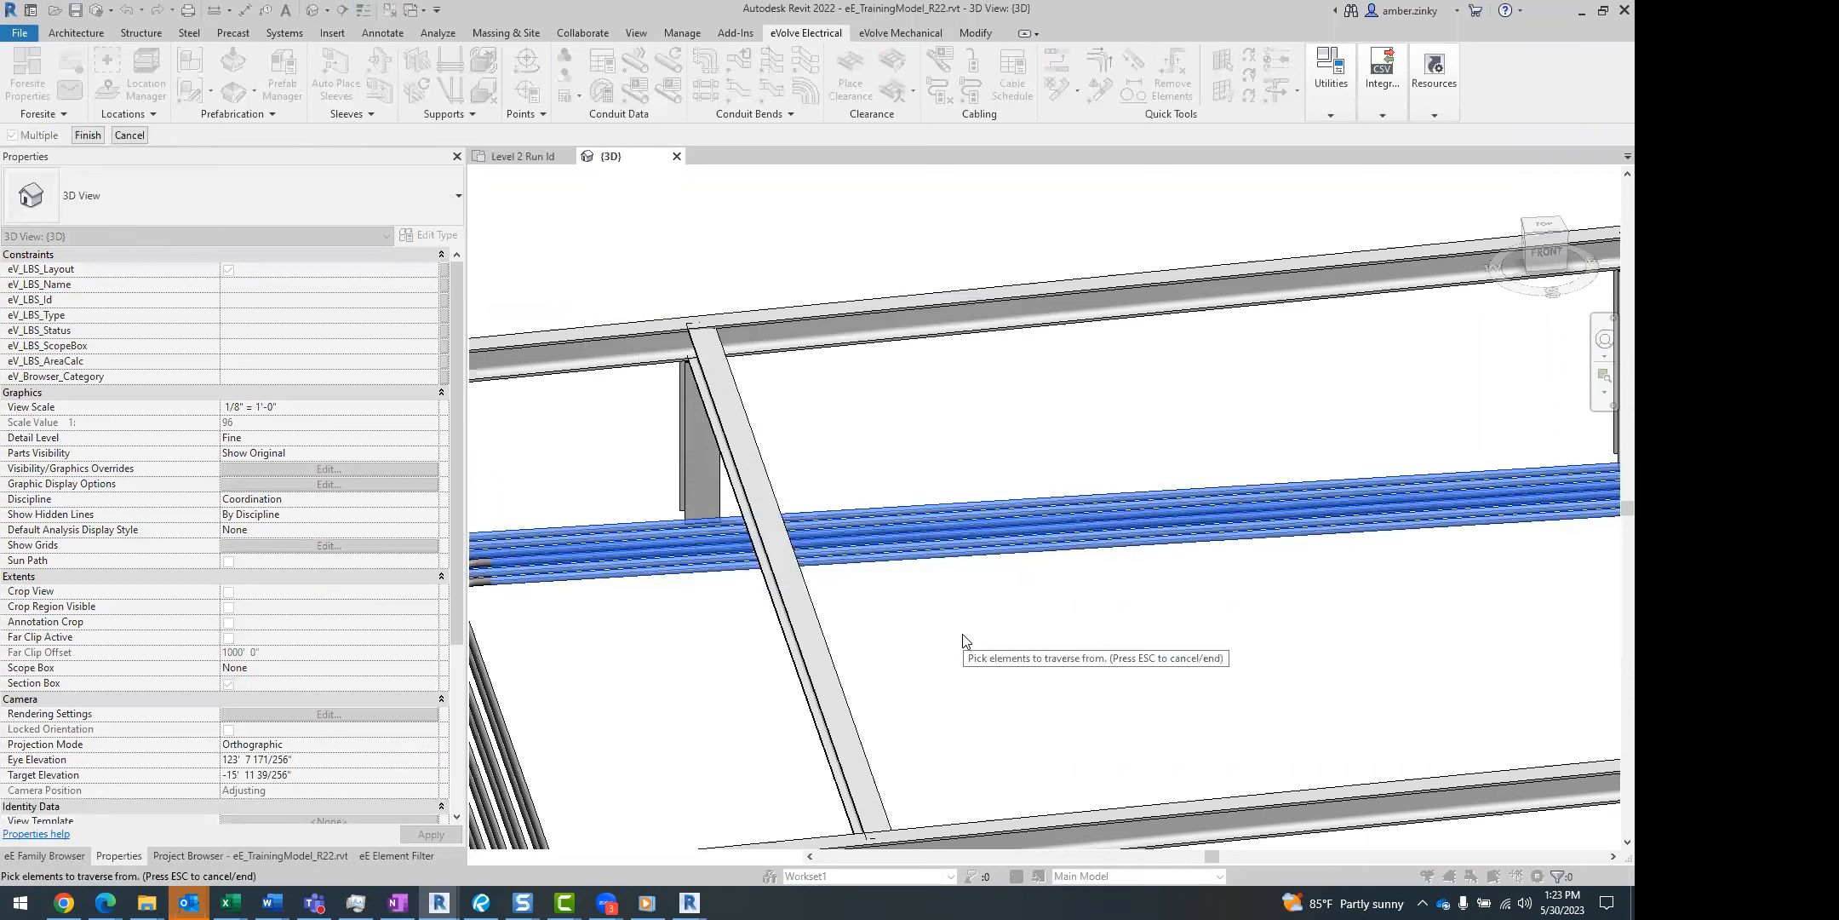
left_click(88, 135)
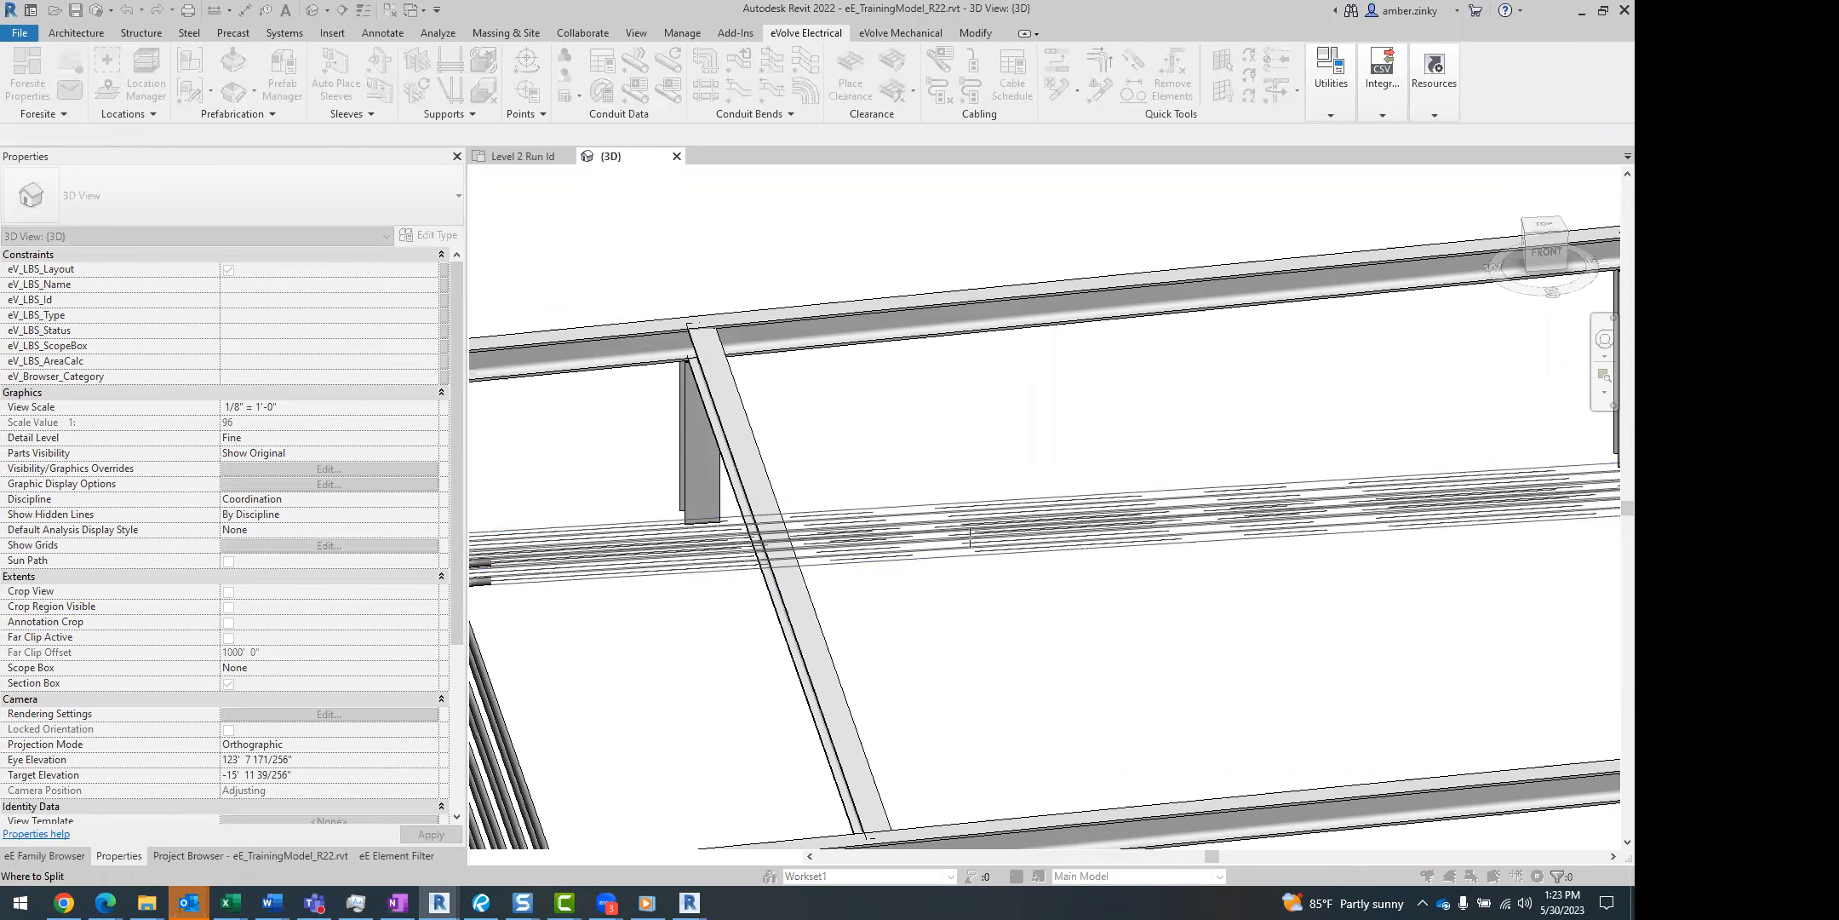
scroll(1118, 546, "up", 1)
scroll(1118, 546, "up", 1)
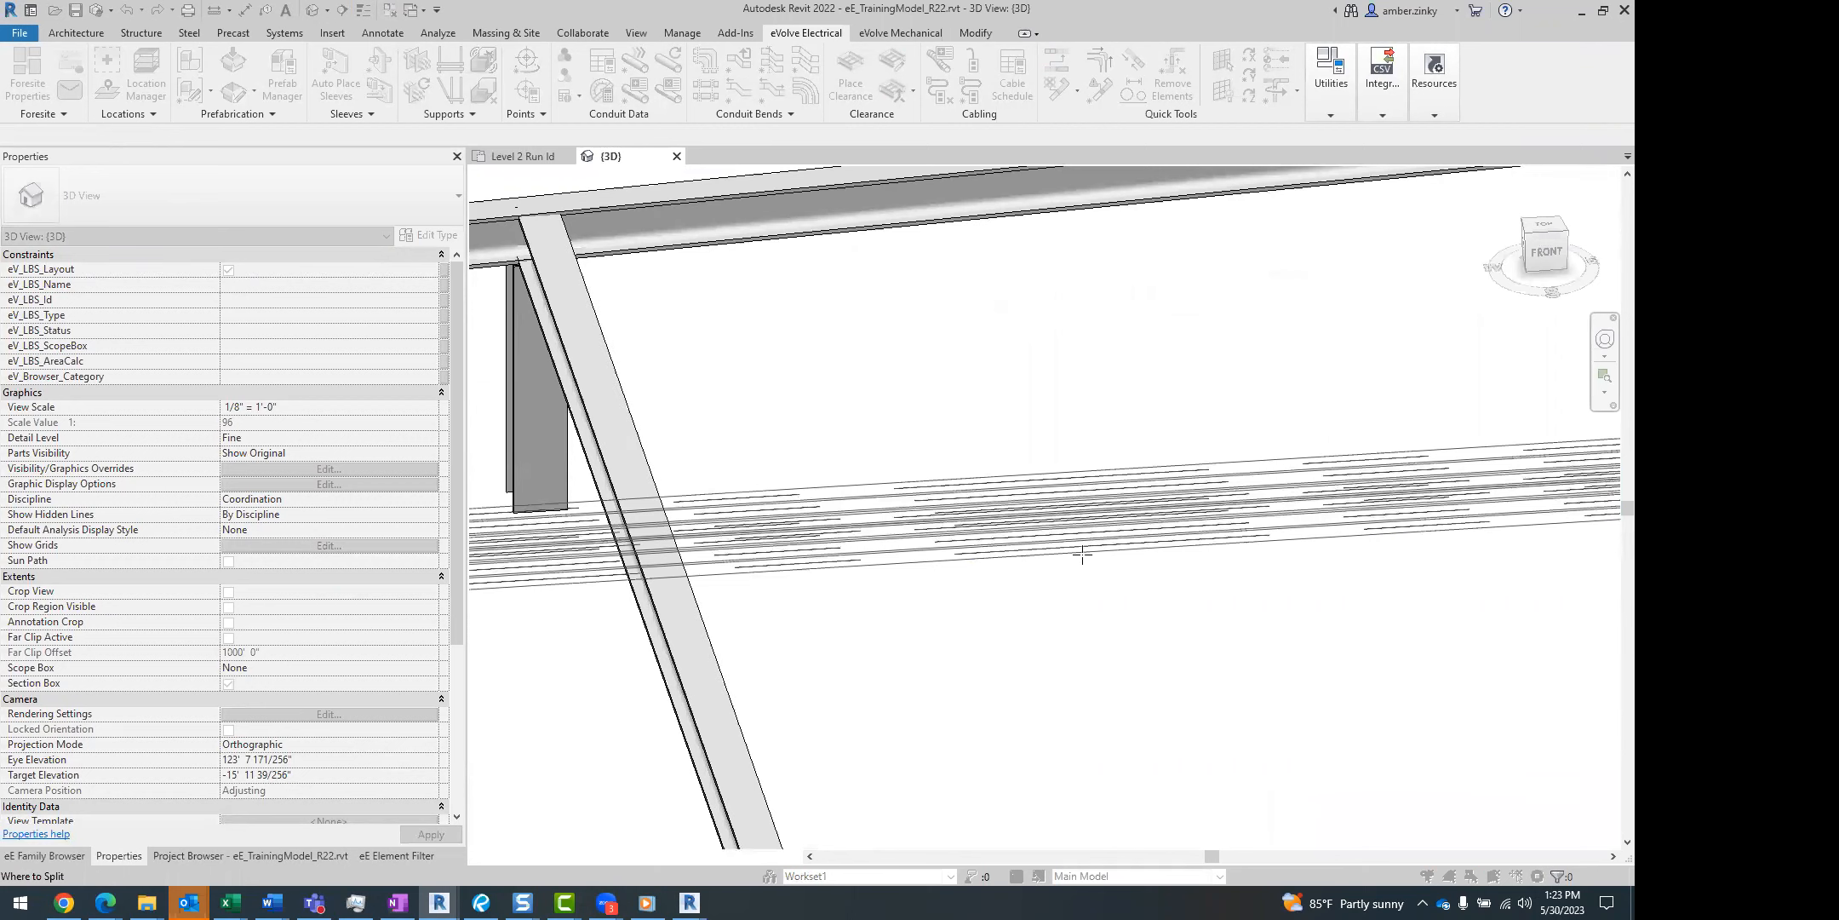
key("Escape")
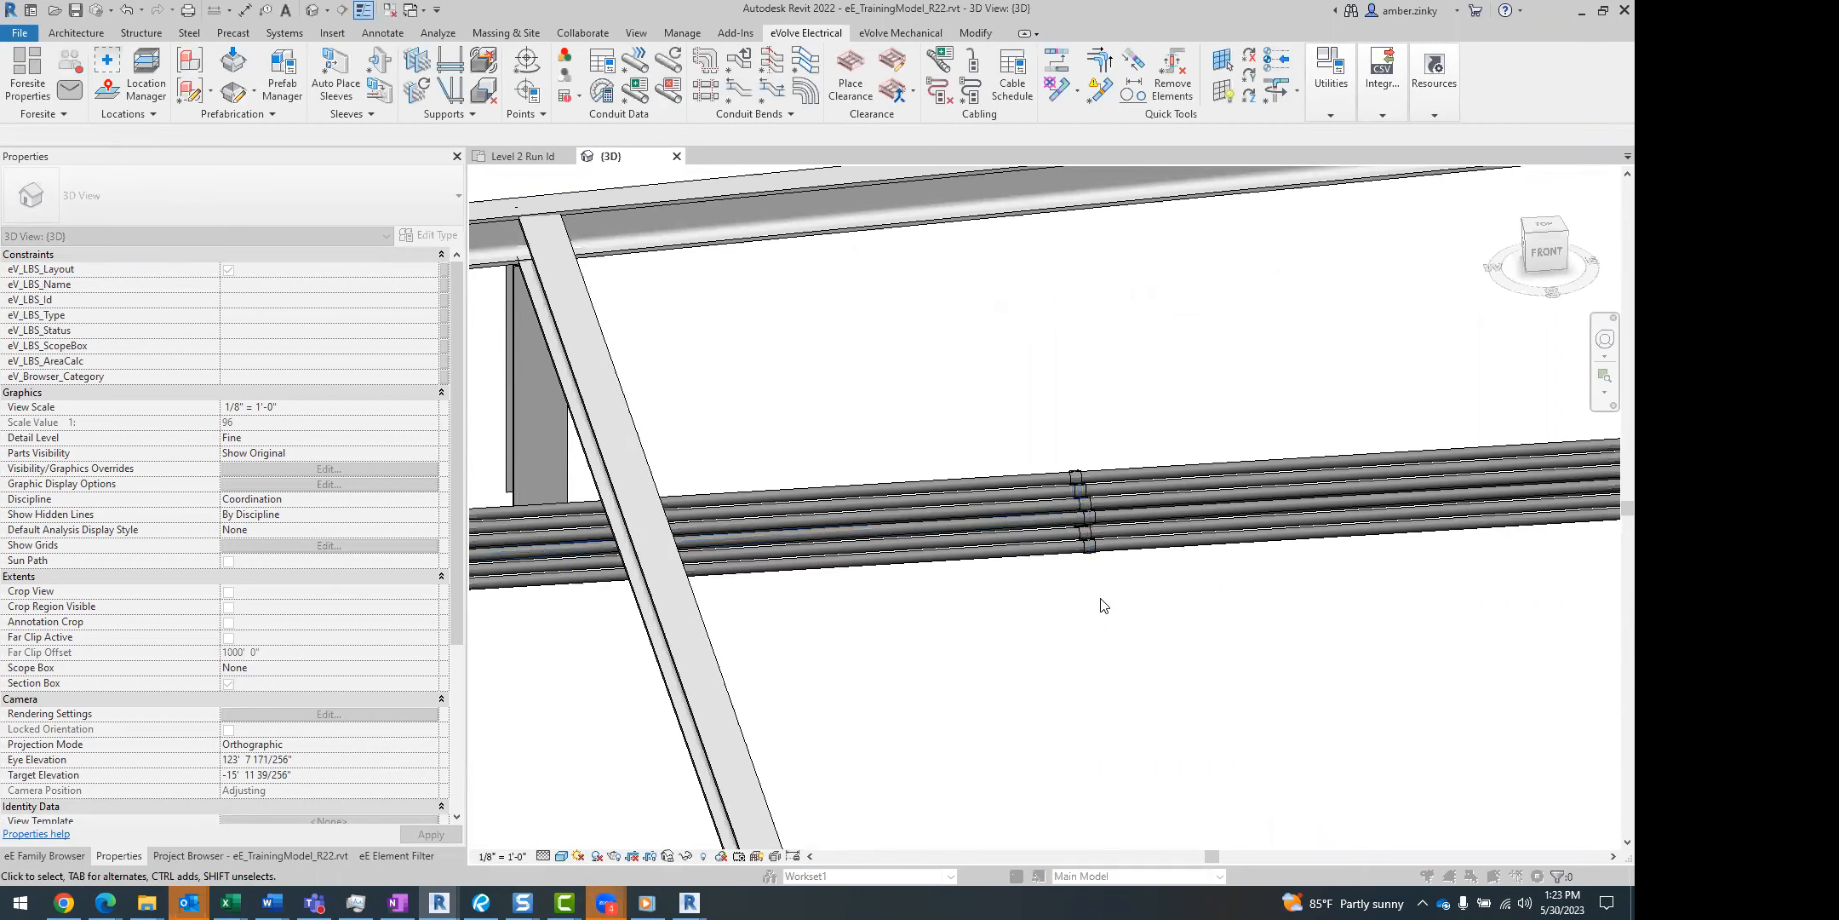
left_click(1055, 496)
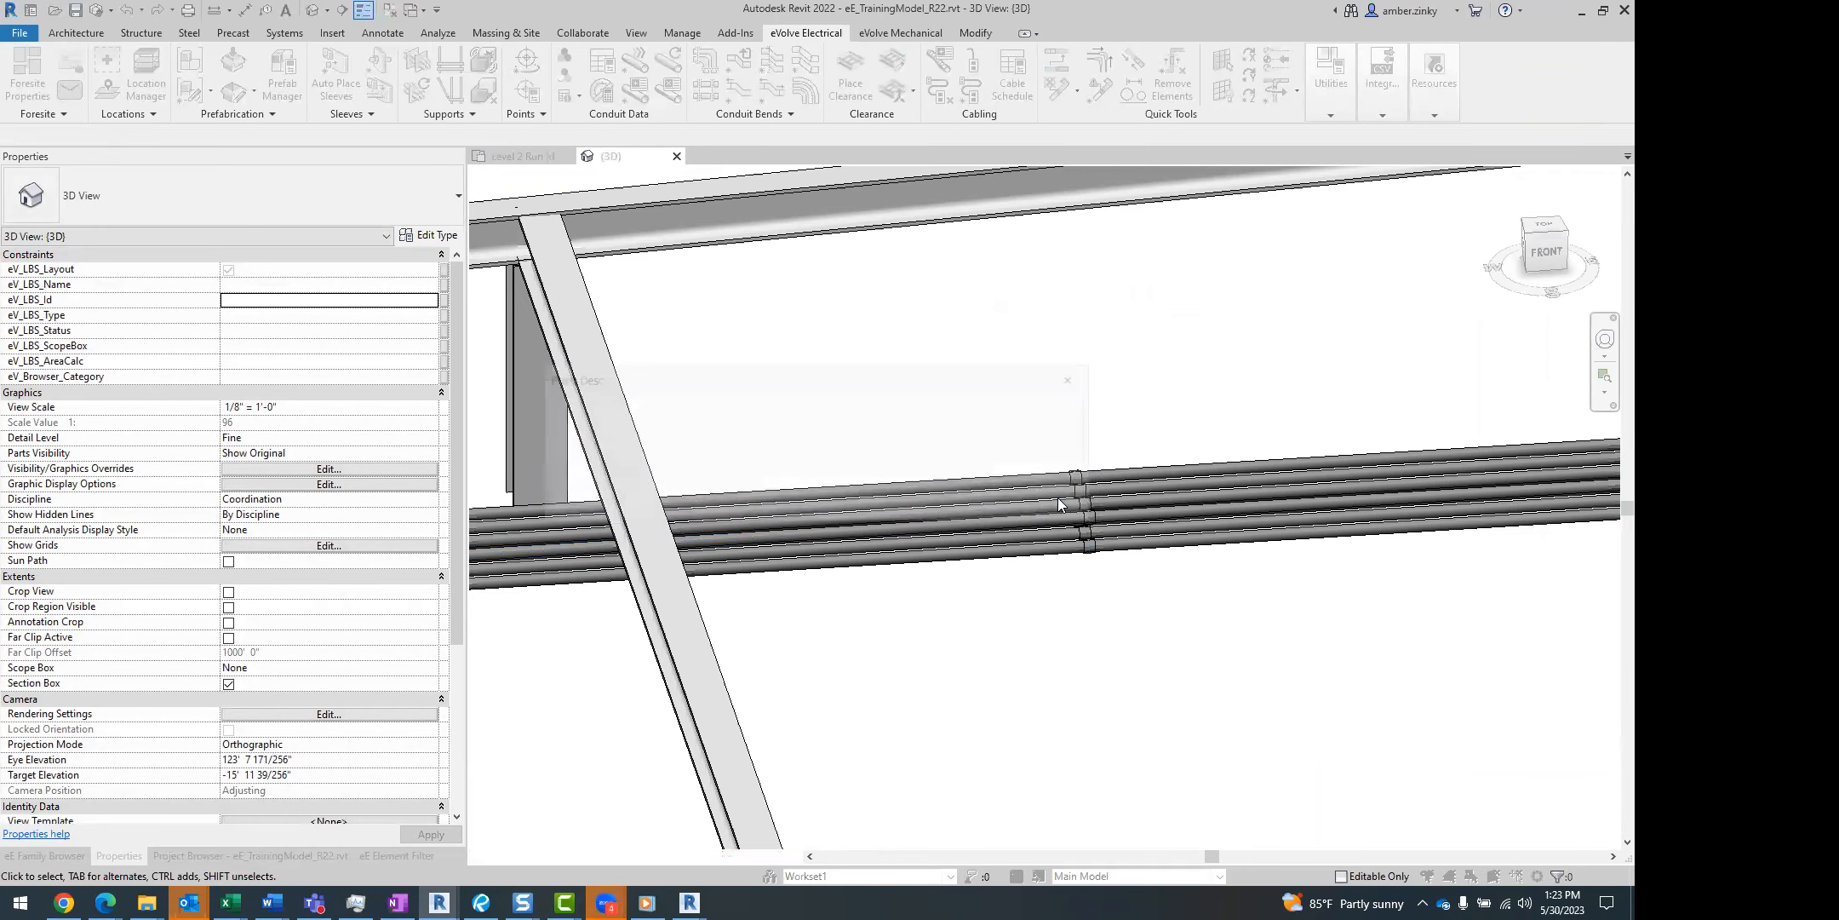
left_click(1058, 499)
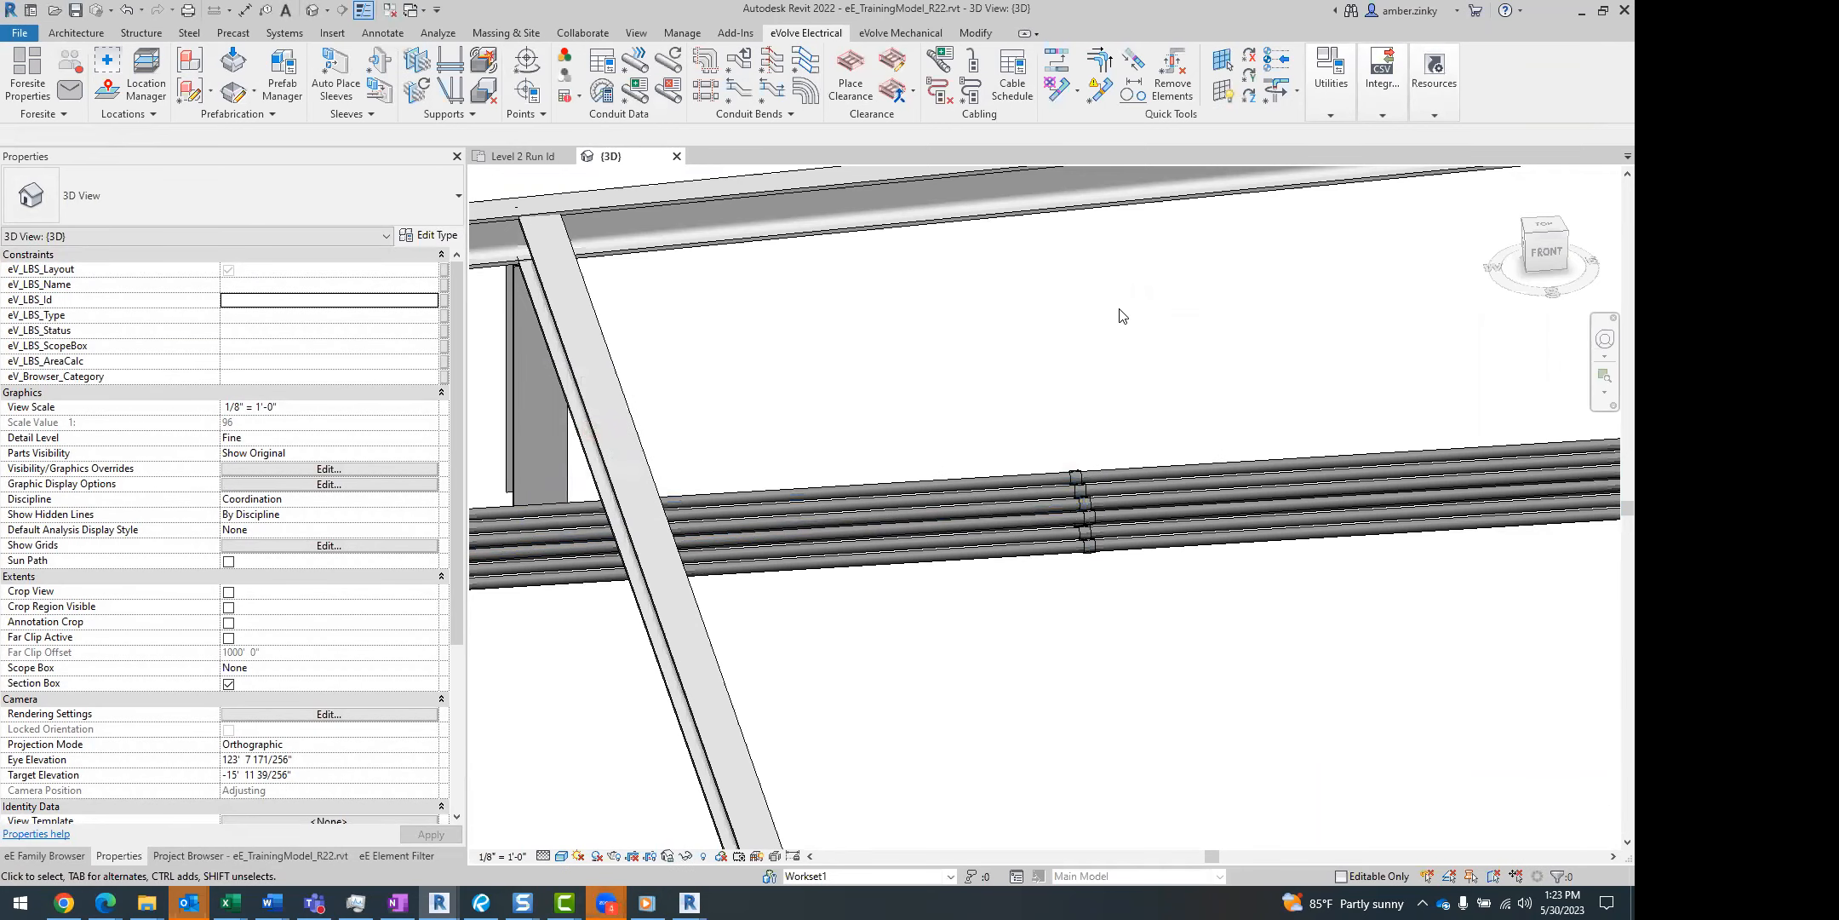
Select the row of couplings across the conduit rack and search their available types for "off".
left_click(142, 11)
left_click(142, 12)
left_click_drag(991, 376, 1182, 628)
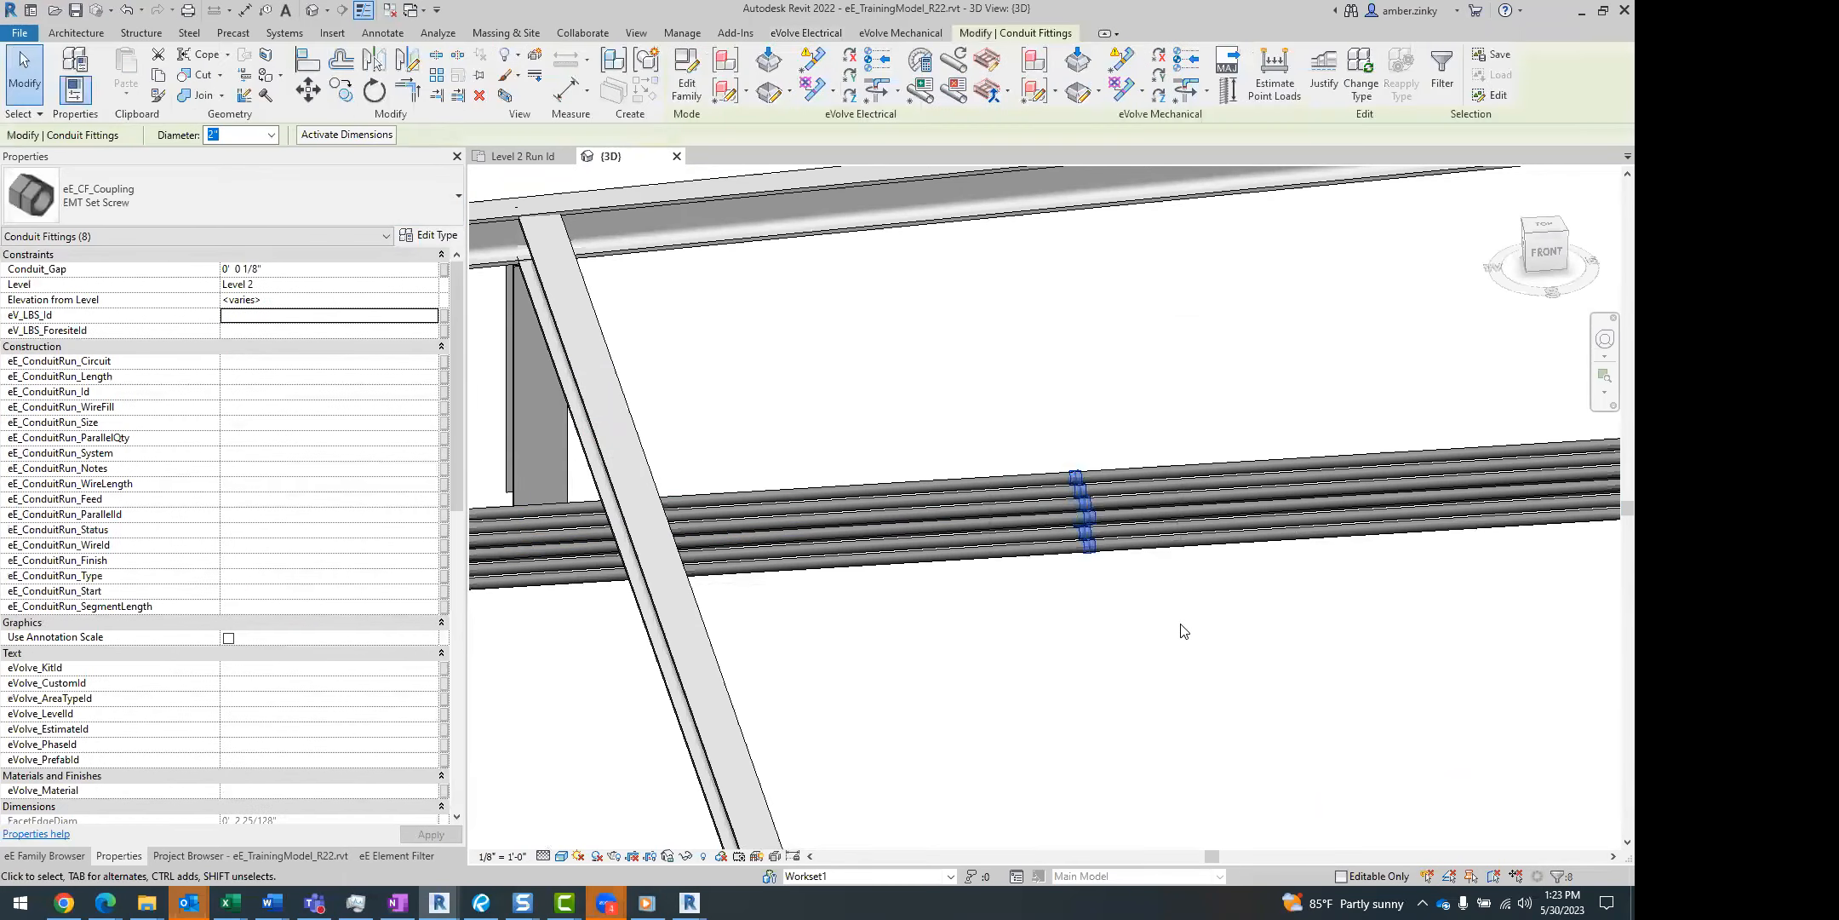
left_click(929, 378)
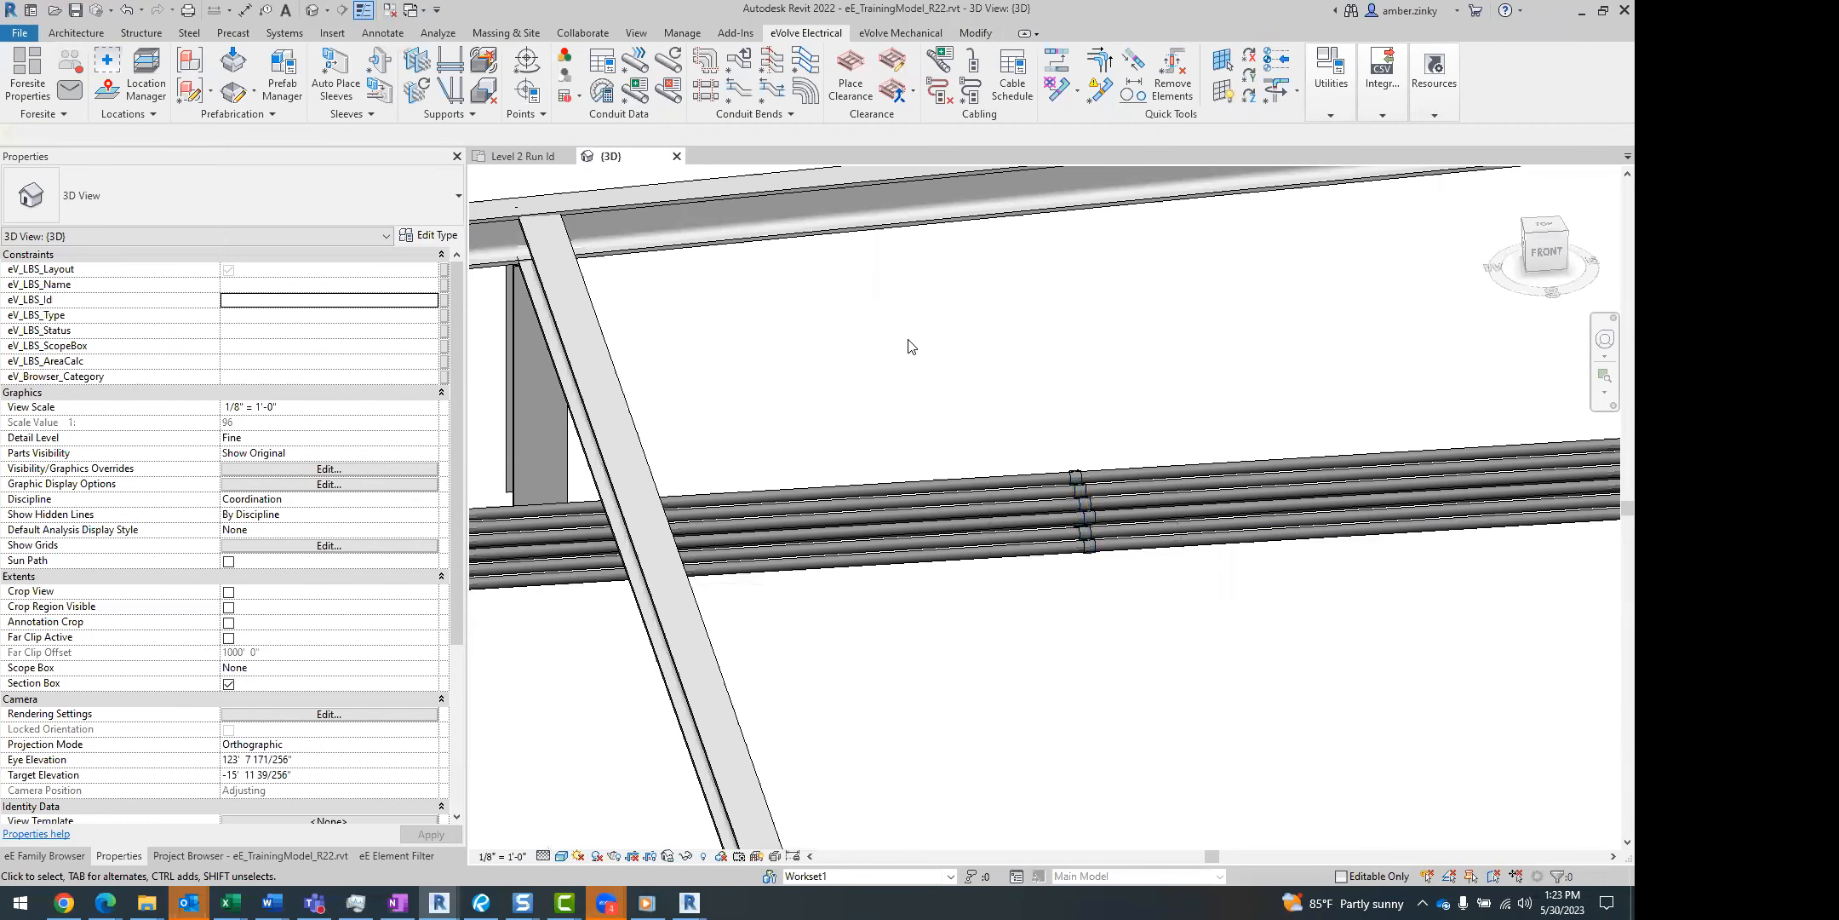
left_click_drag(1098, 569, 1201, 670)
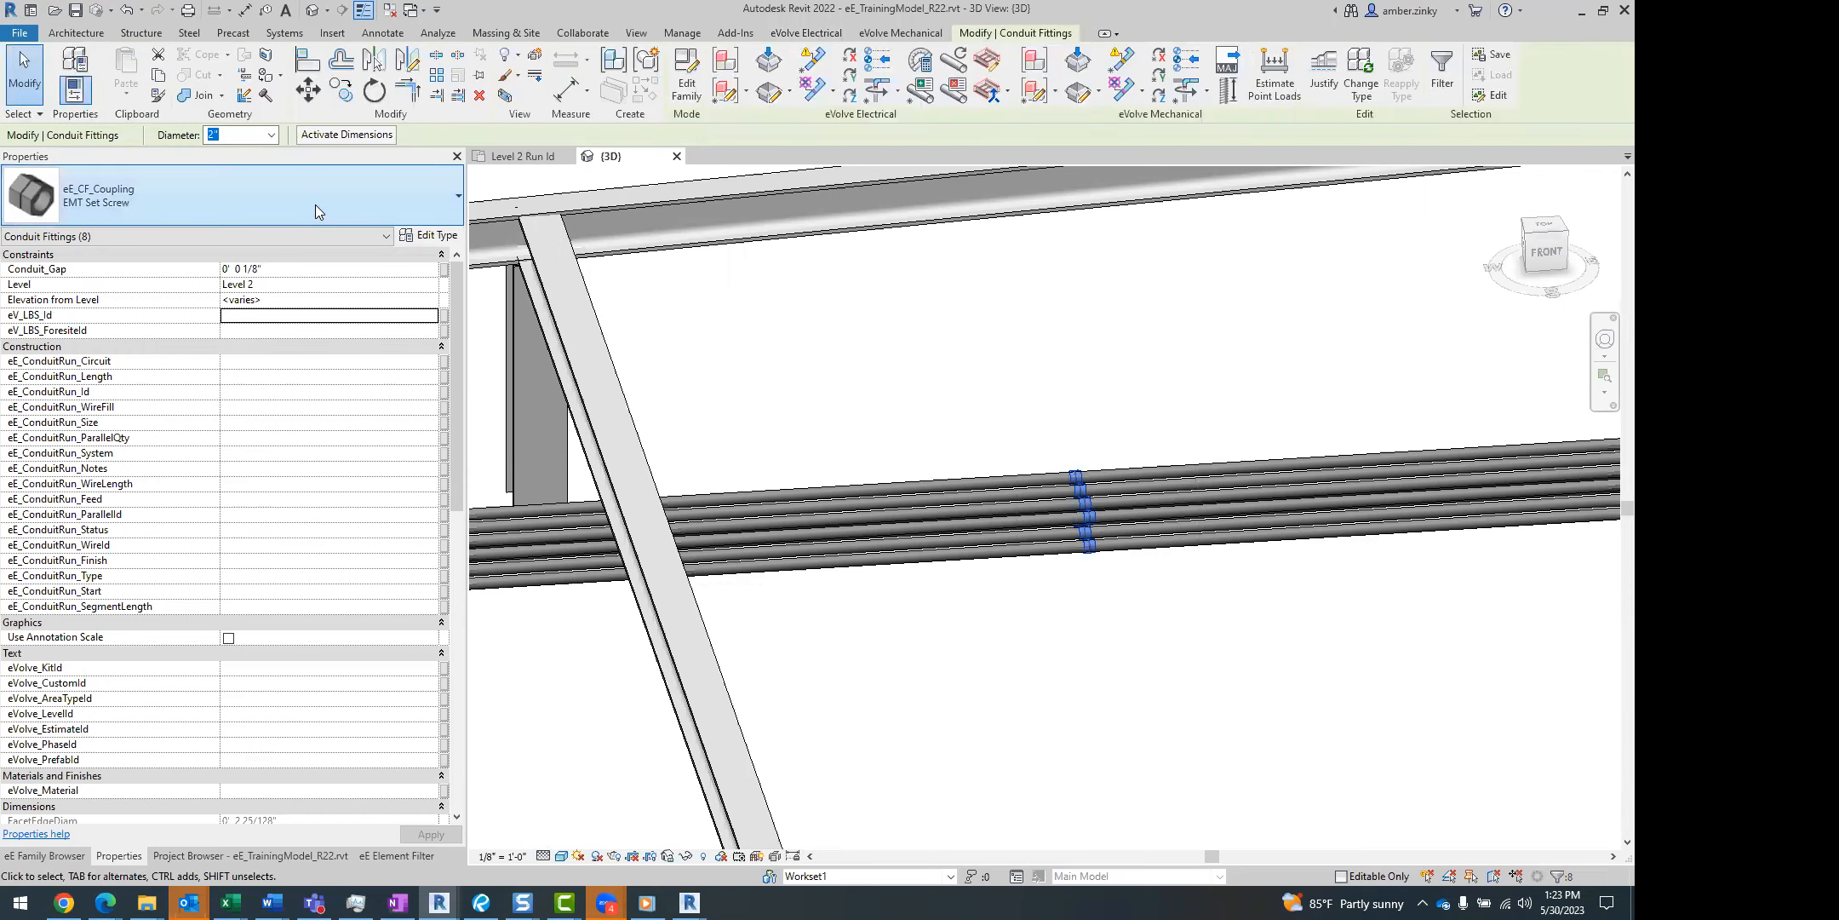
left_click(315, 205)
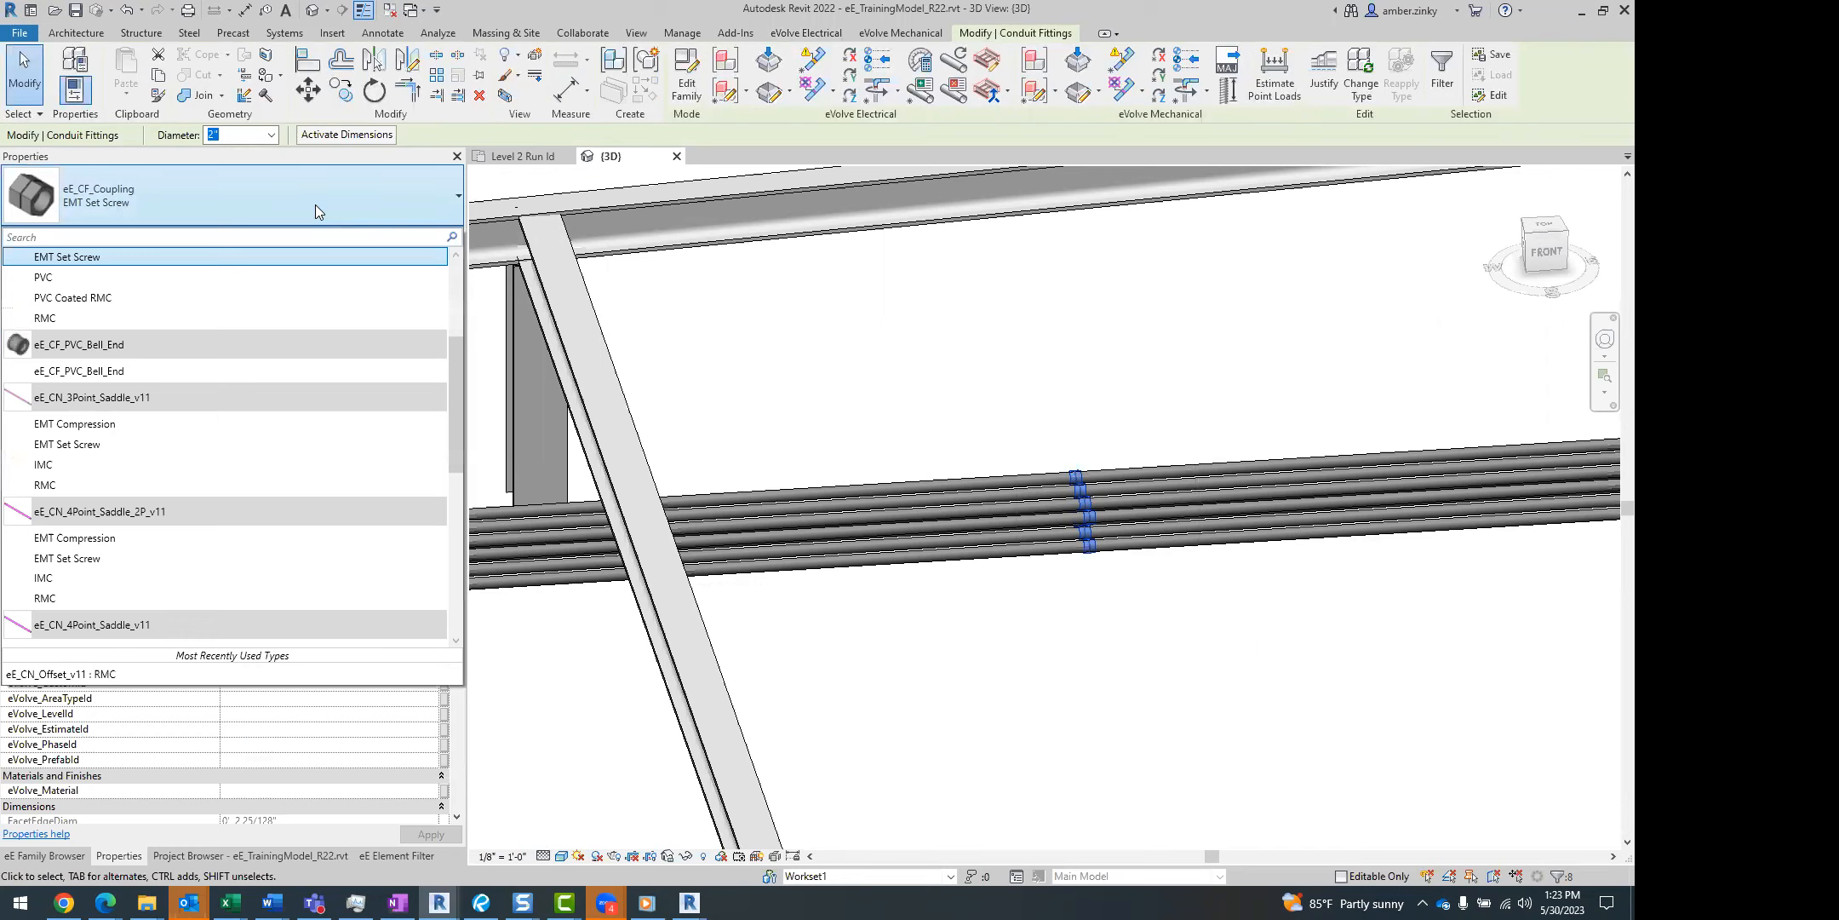
type("off")
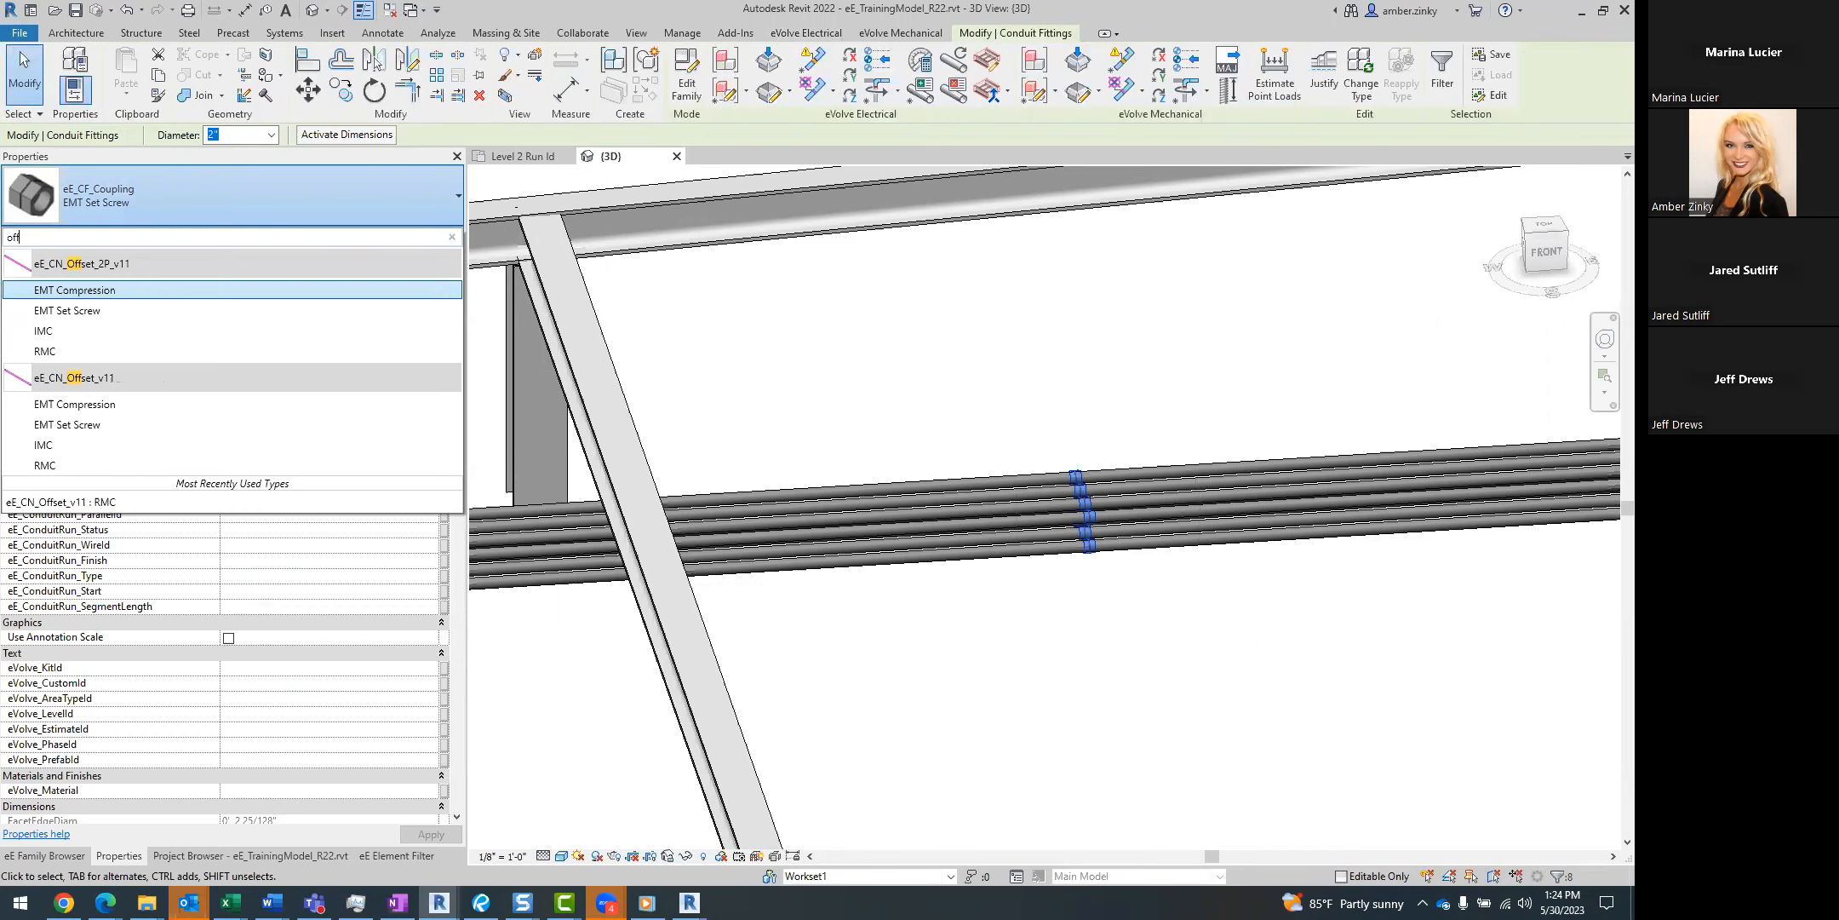
left_click(67, 858)
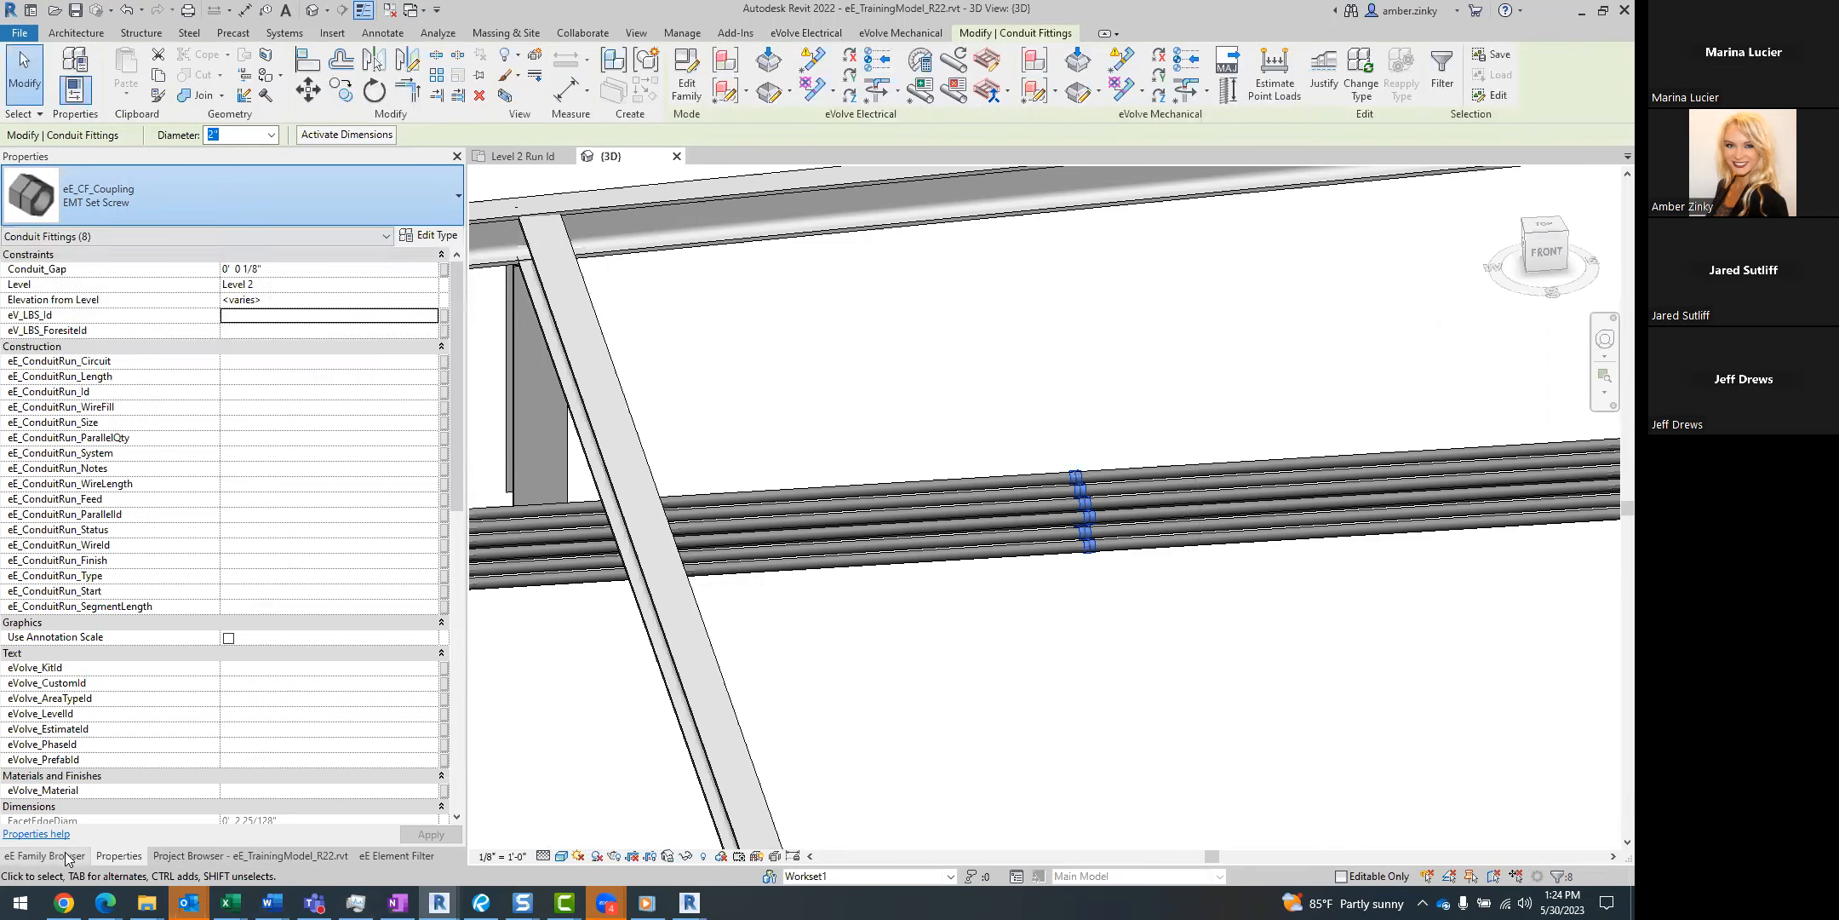
left_click(67, 856)
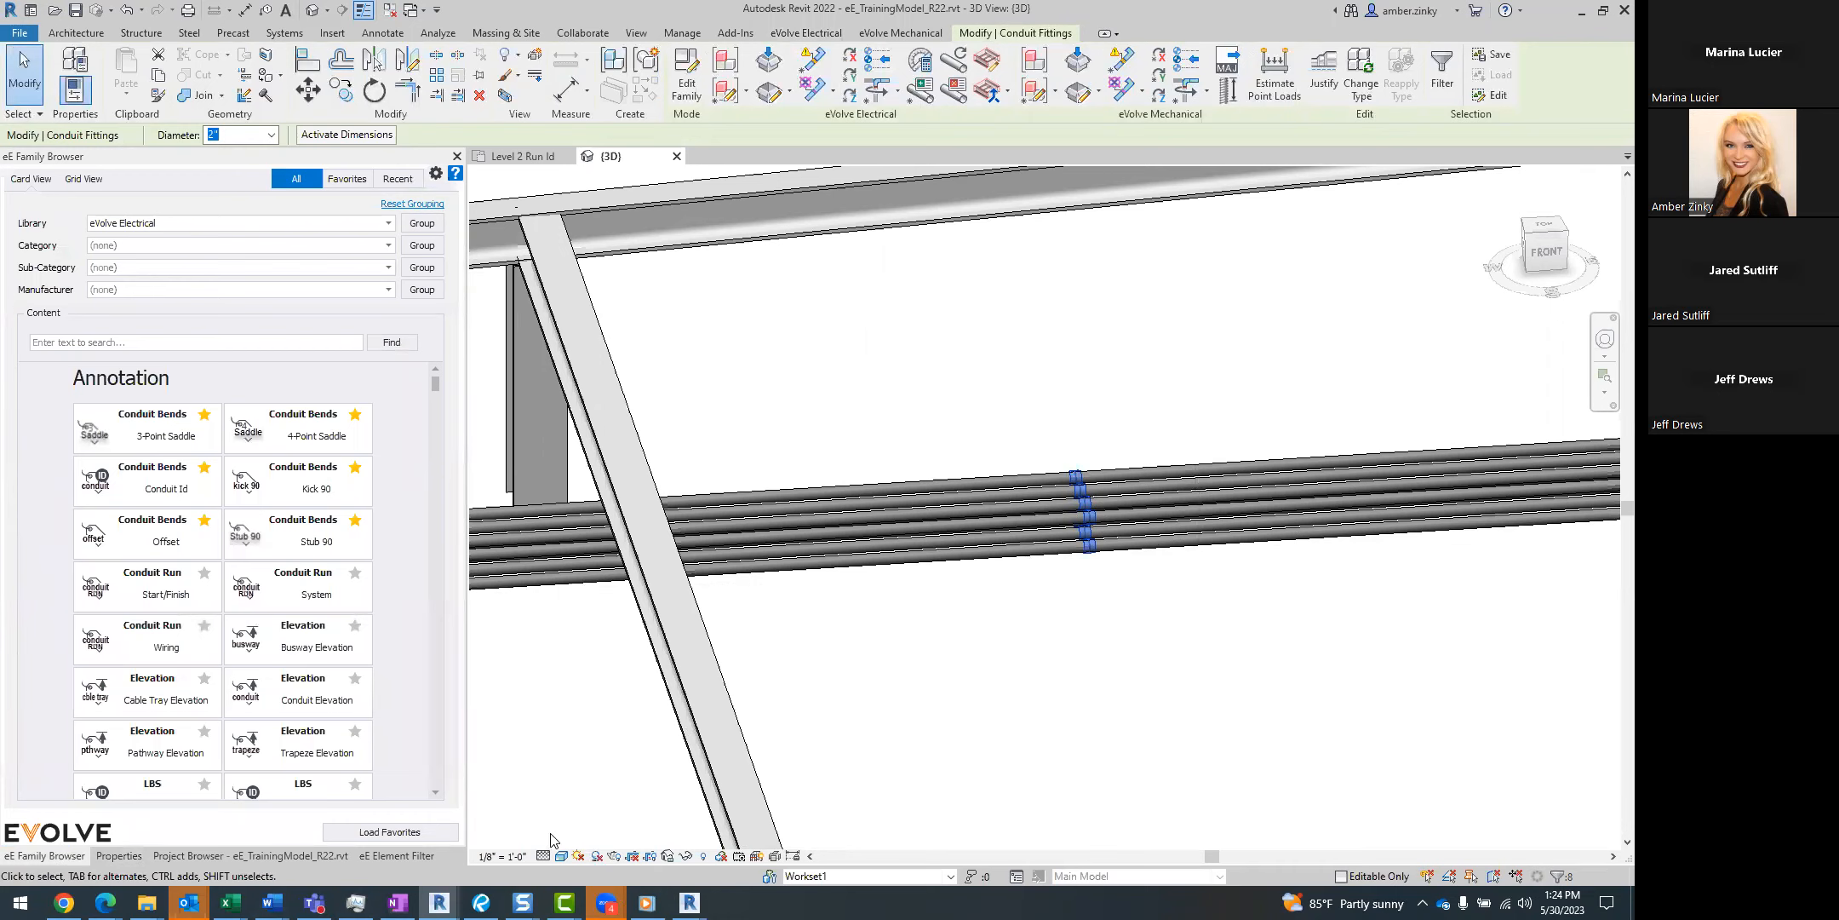
left_click(109, 856)
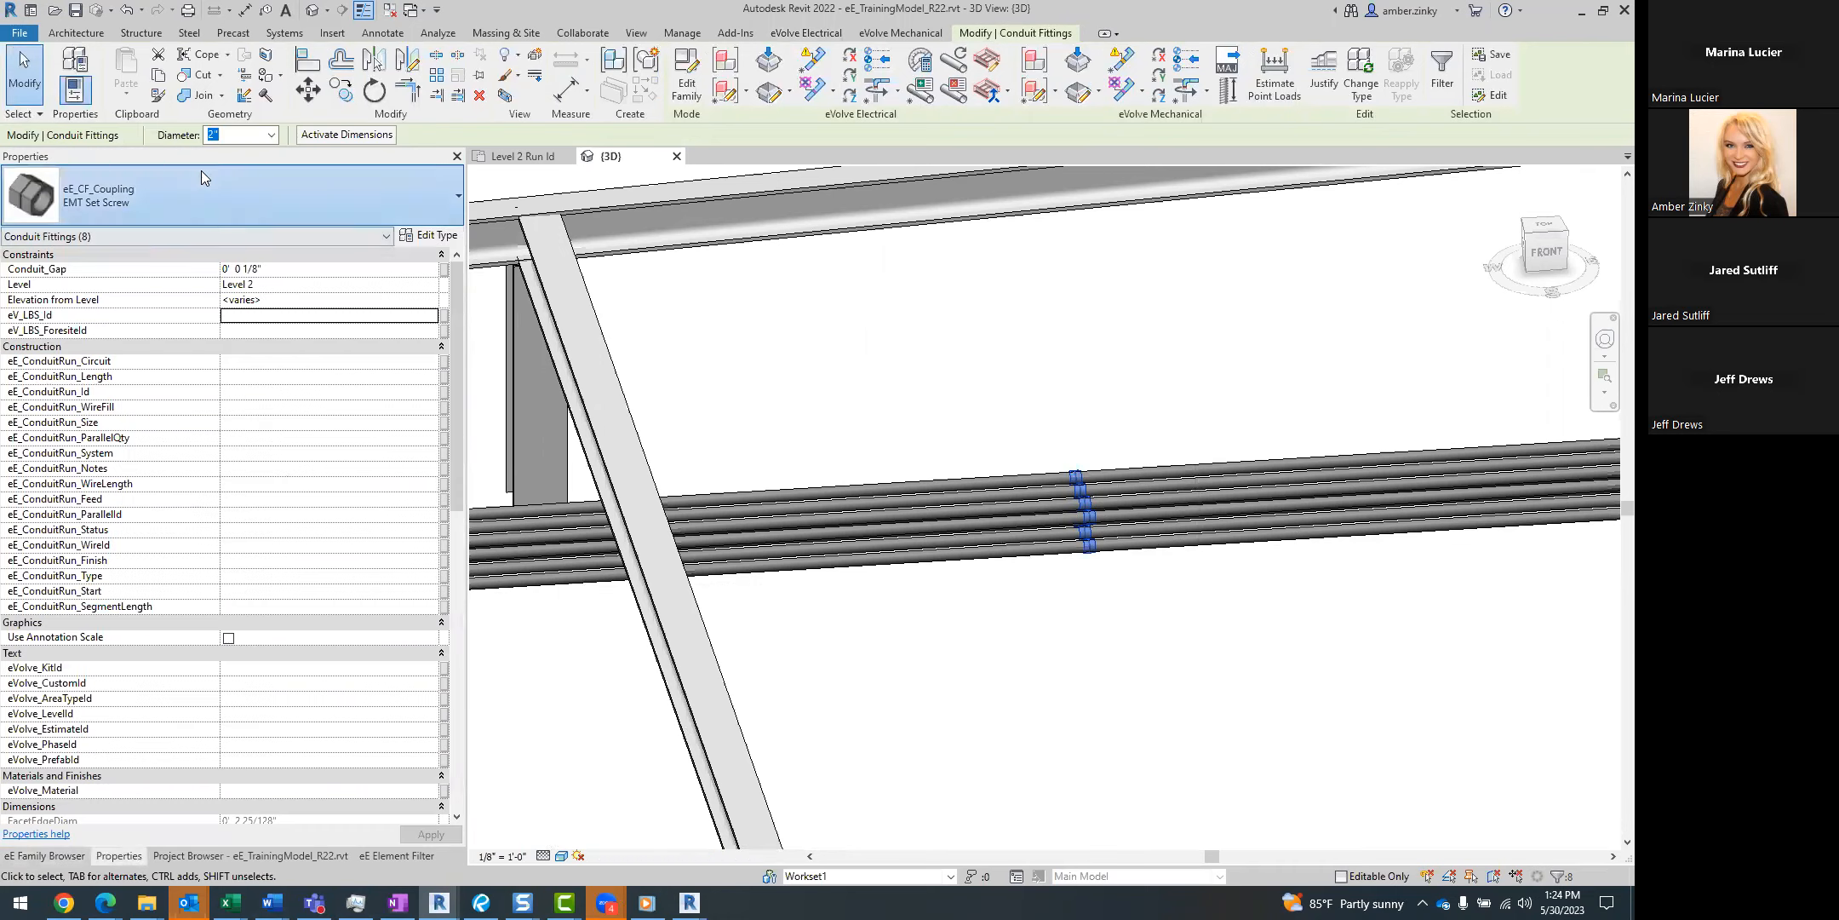
left_click(201, 171)
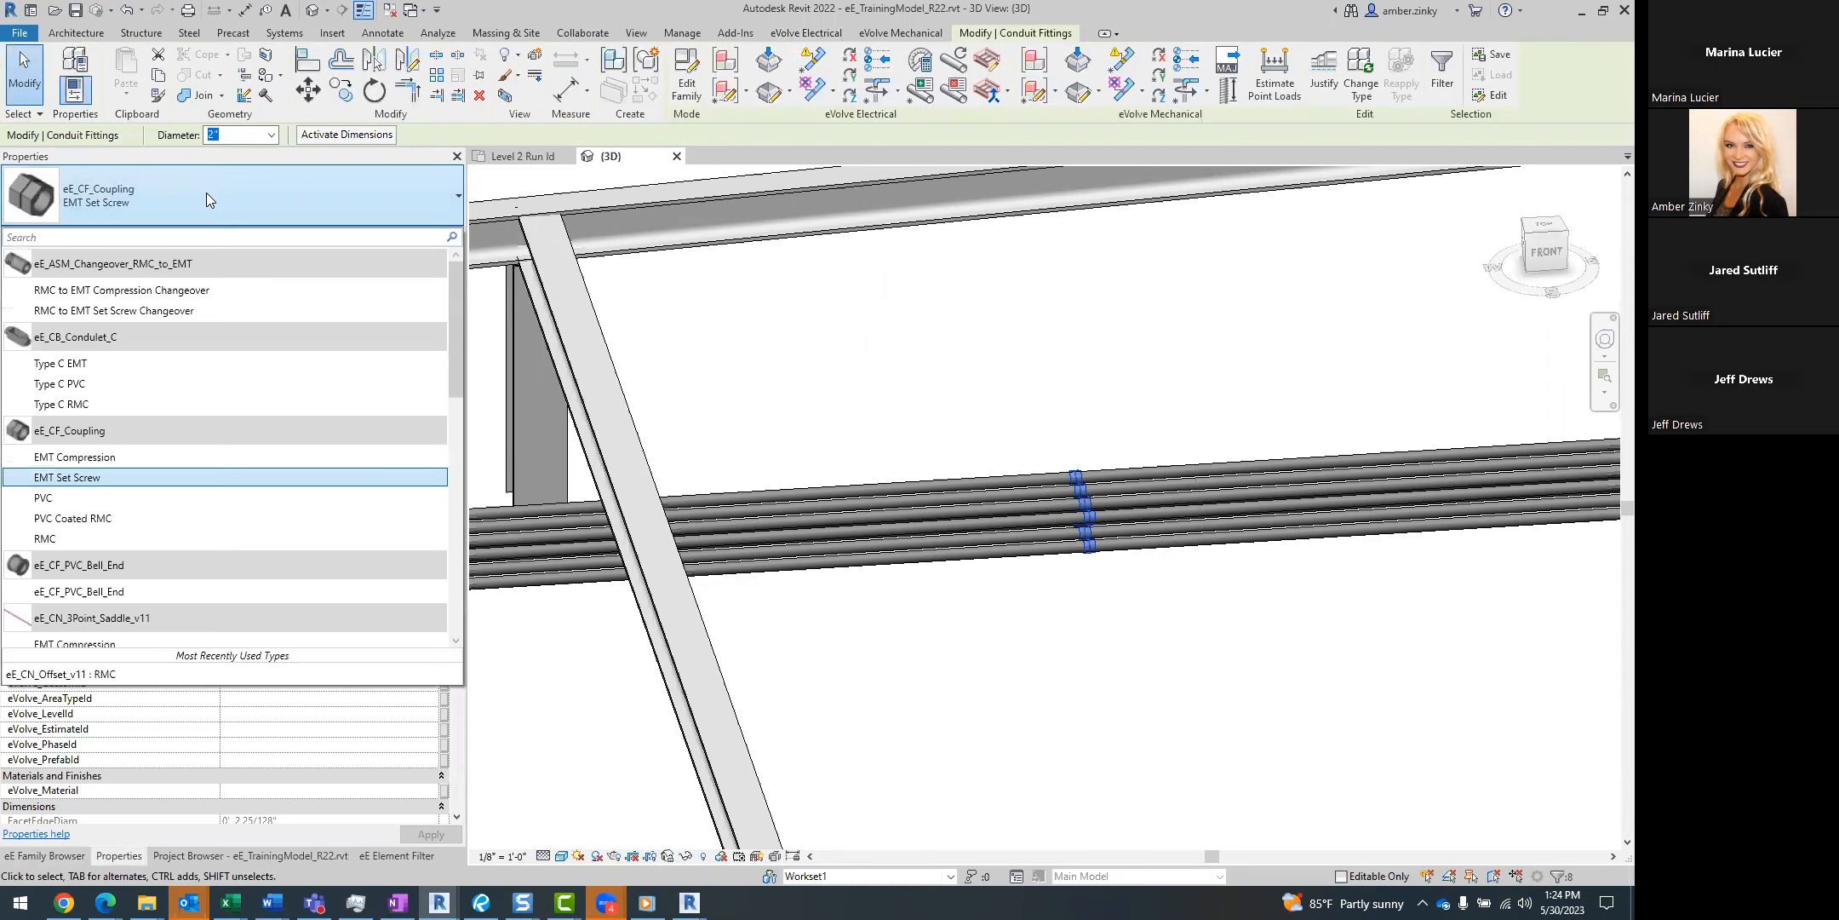
left_click(205, 192)
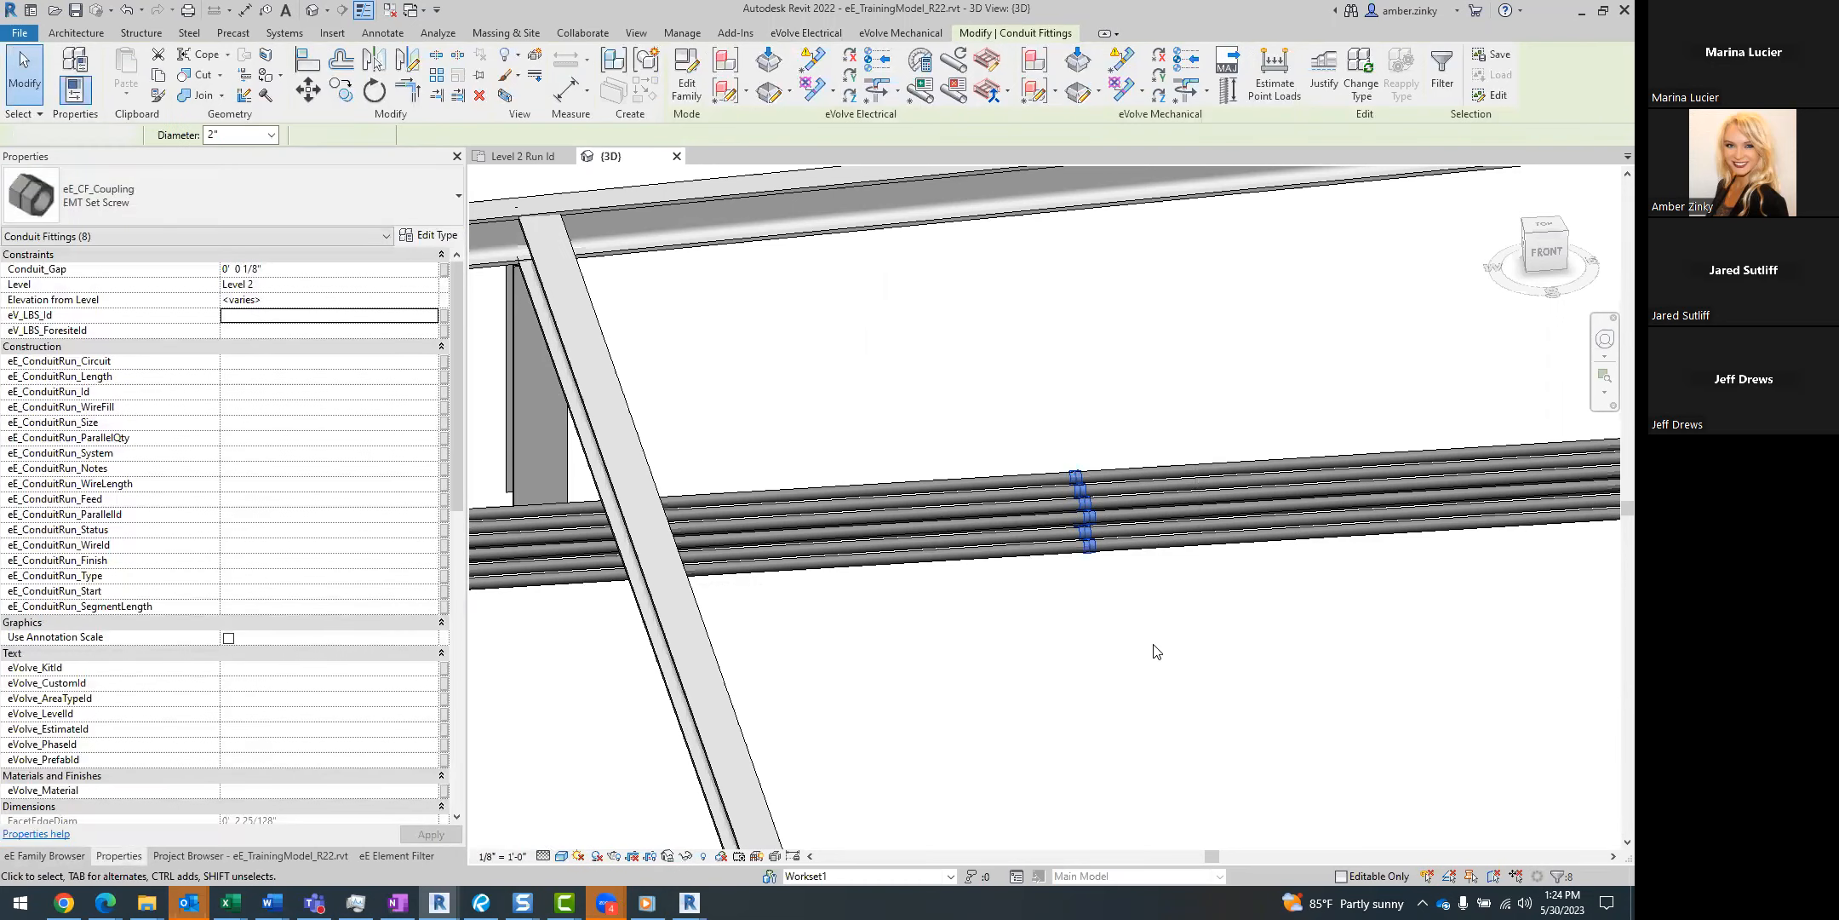
Search the eVolve Electrical family library for "bend" and examine the Conduit Bend families.
left_click(1156, 651)
left_click_drag(1010, 396, 1099, 645)
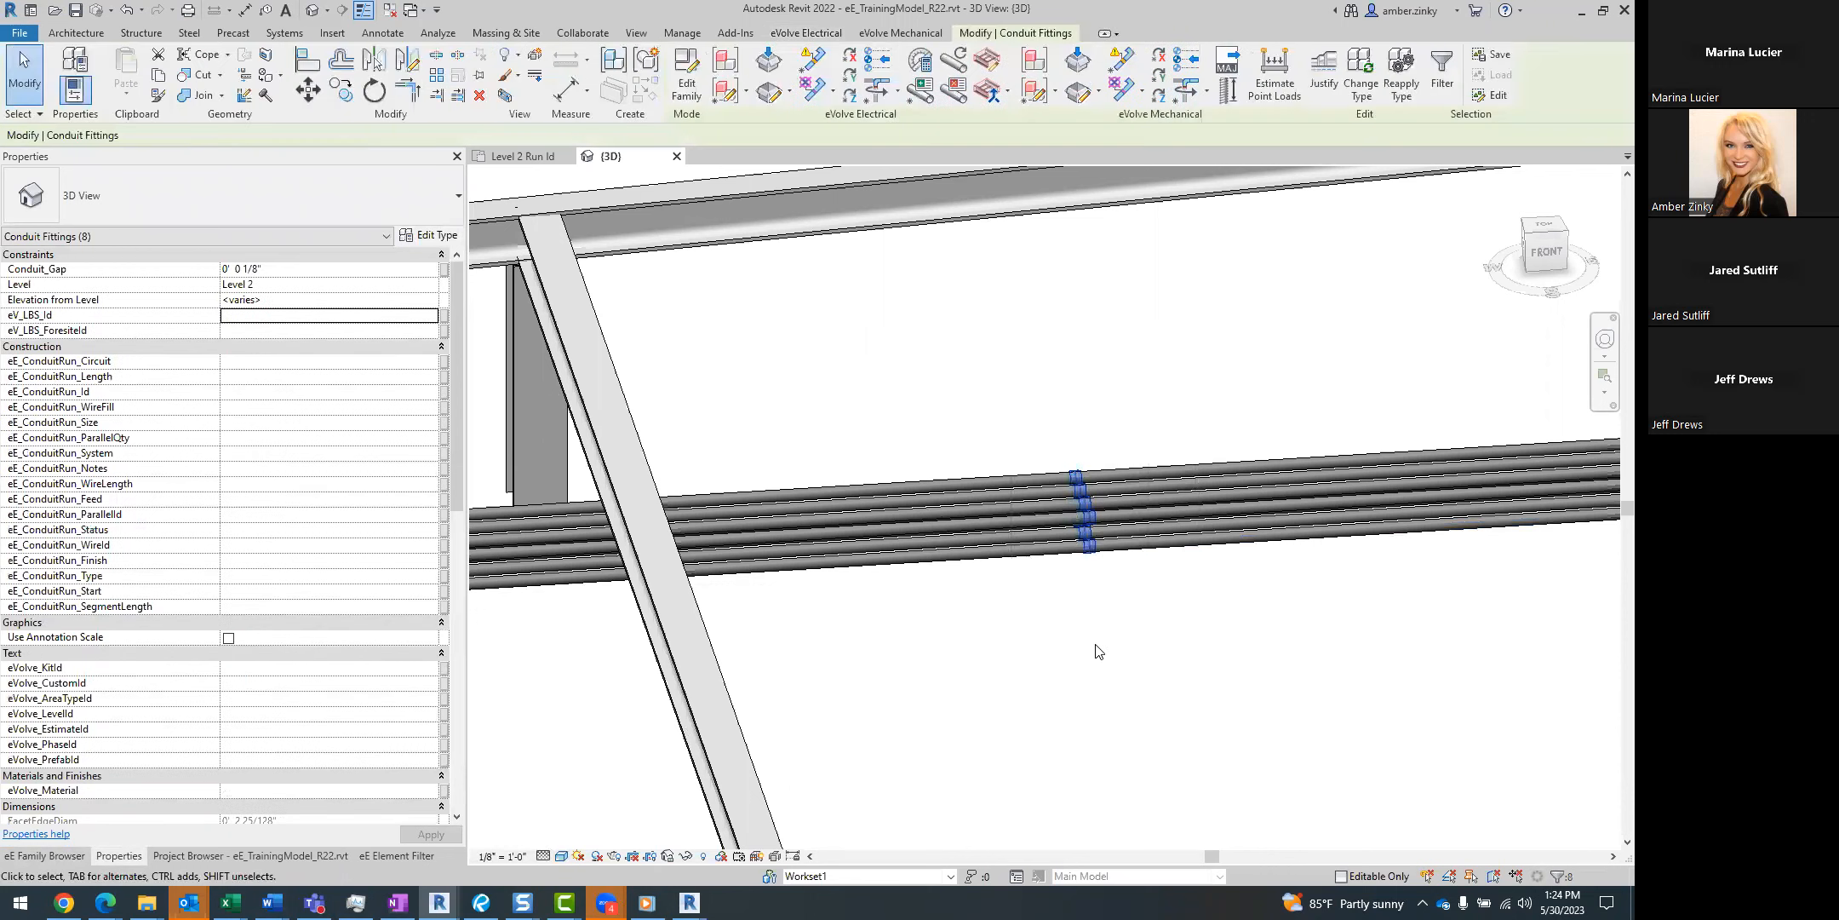
left_click(59, 856)
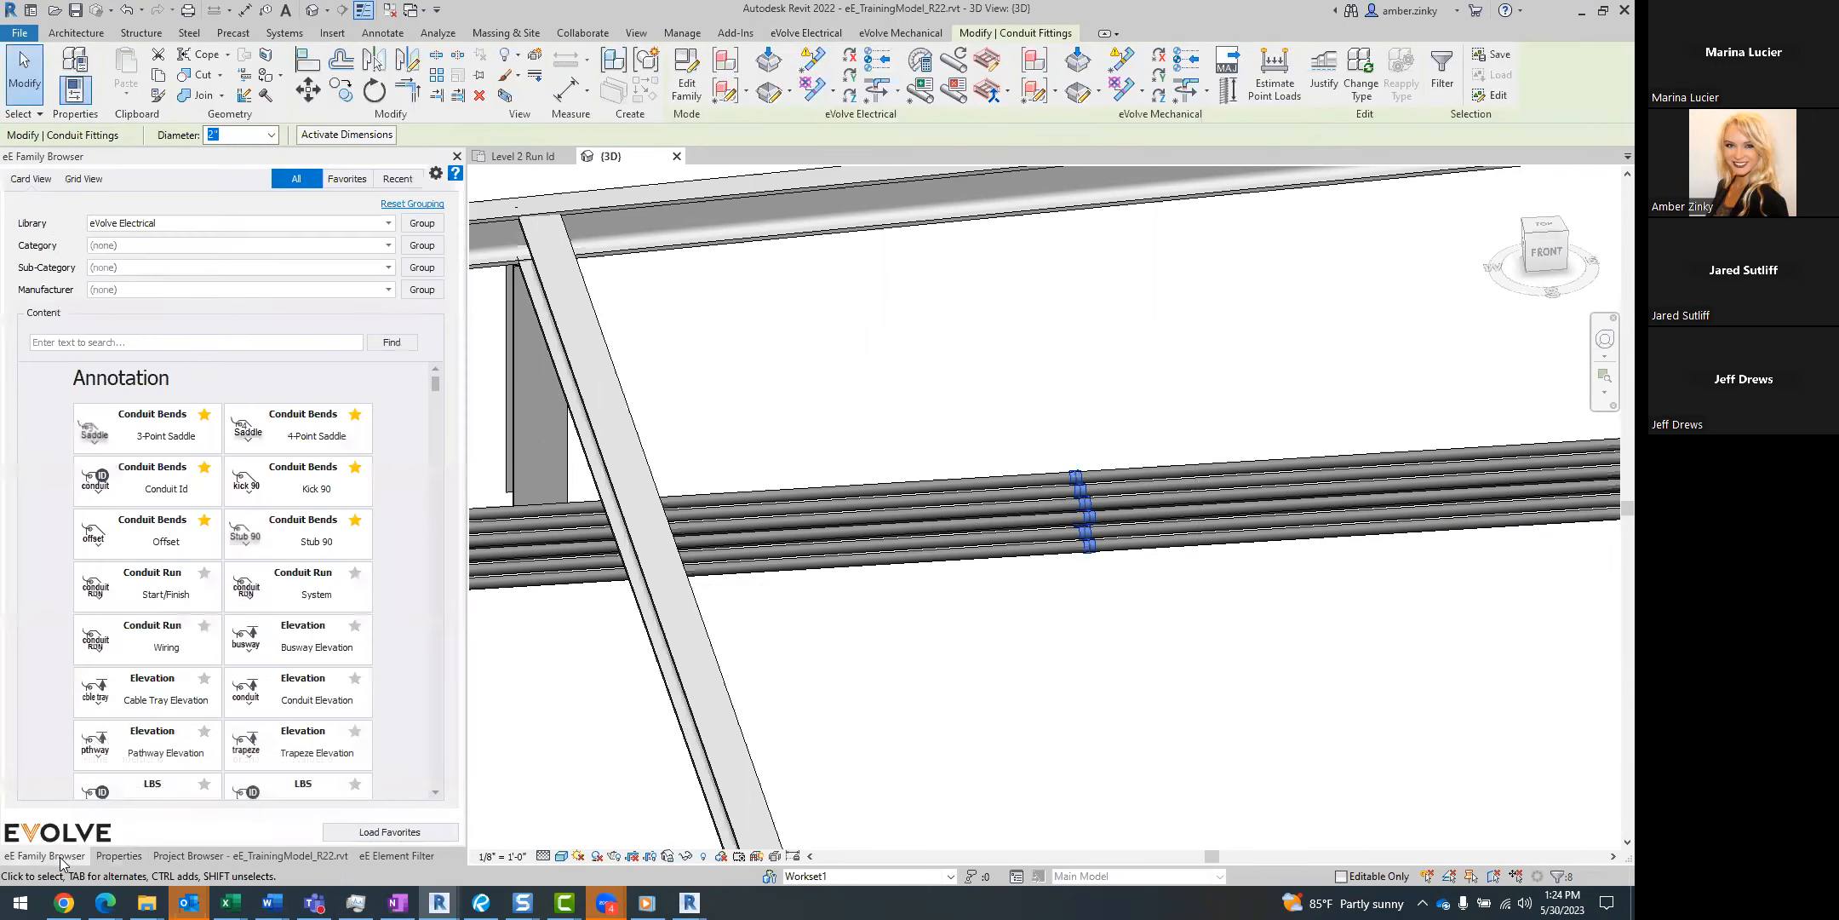
left_click(134, 341)
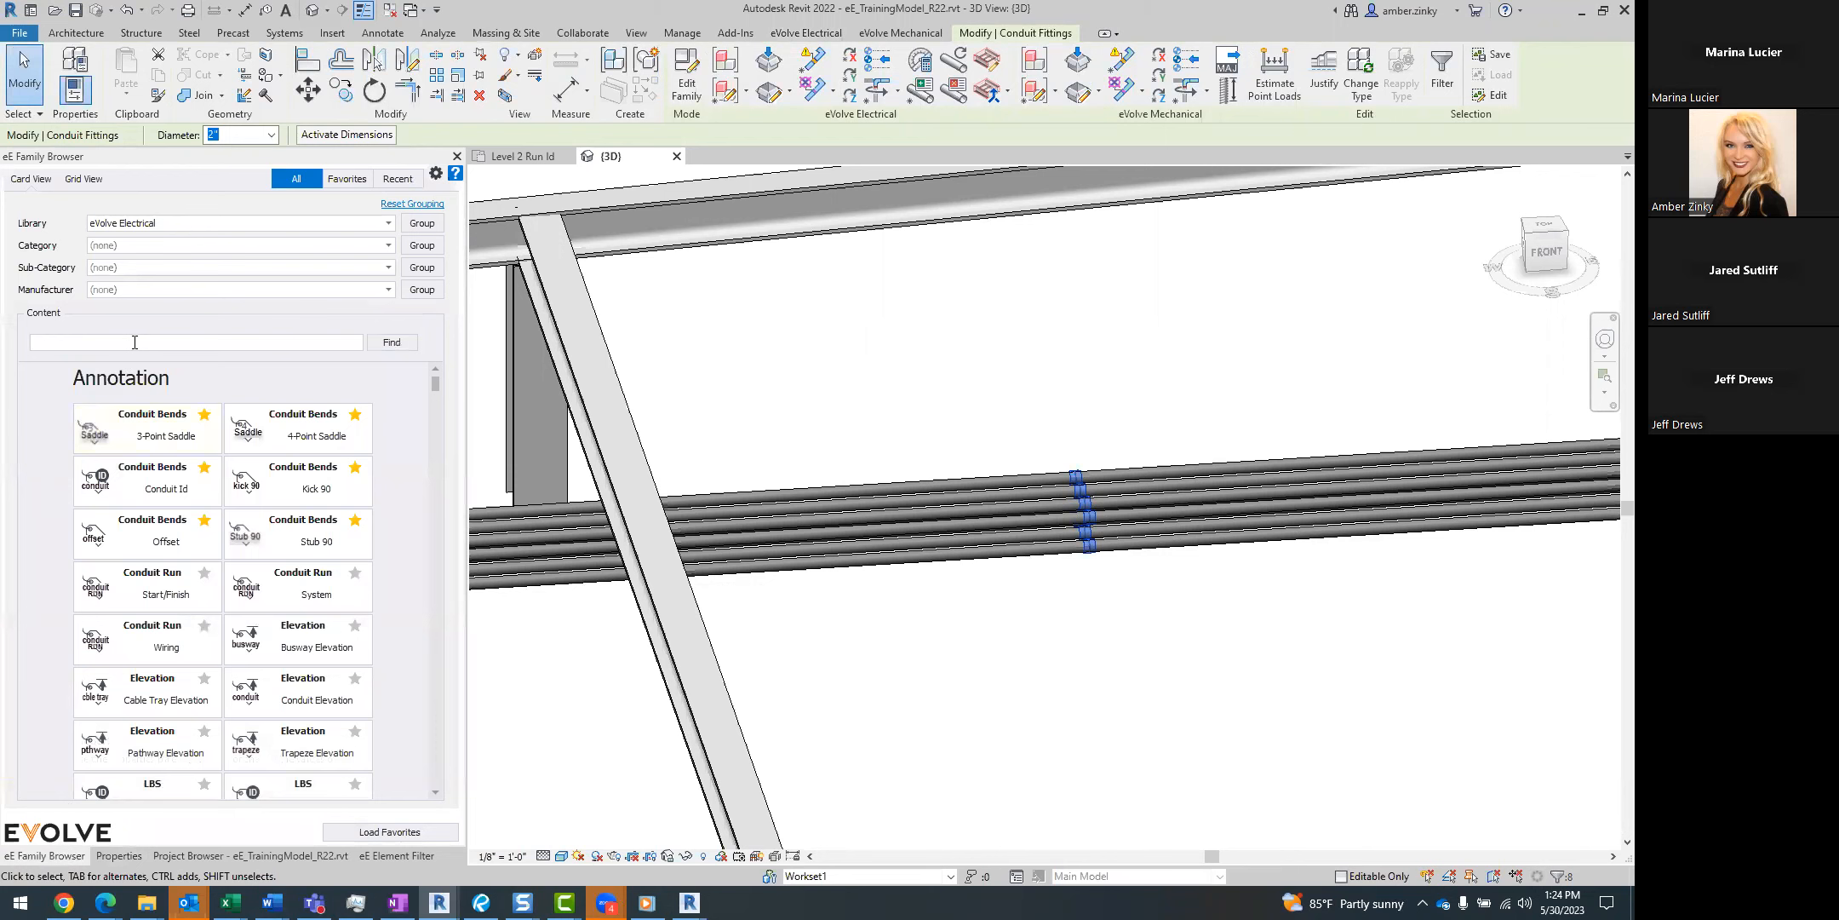
left_click(958, 366)
left_click(1335, 111)
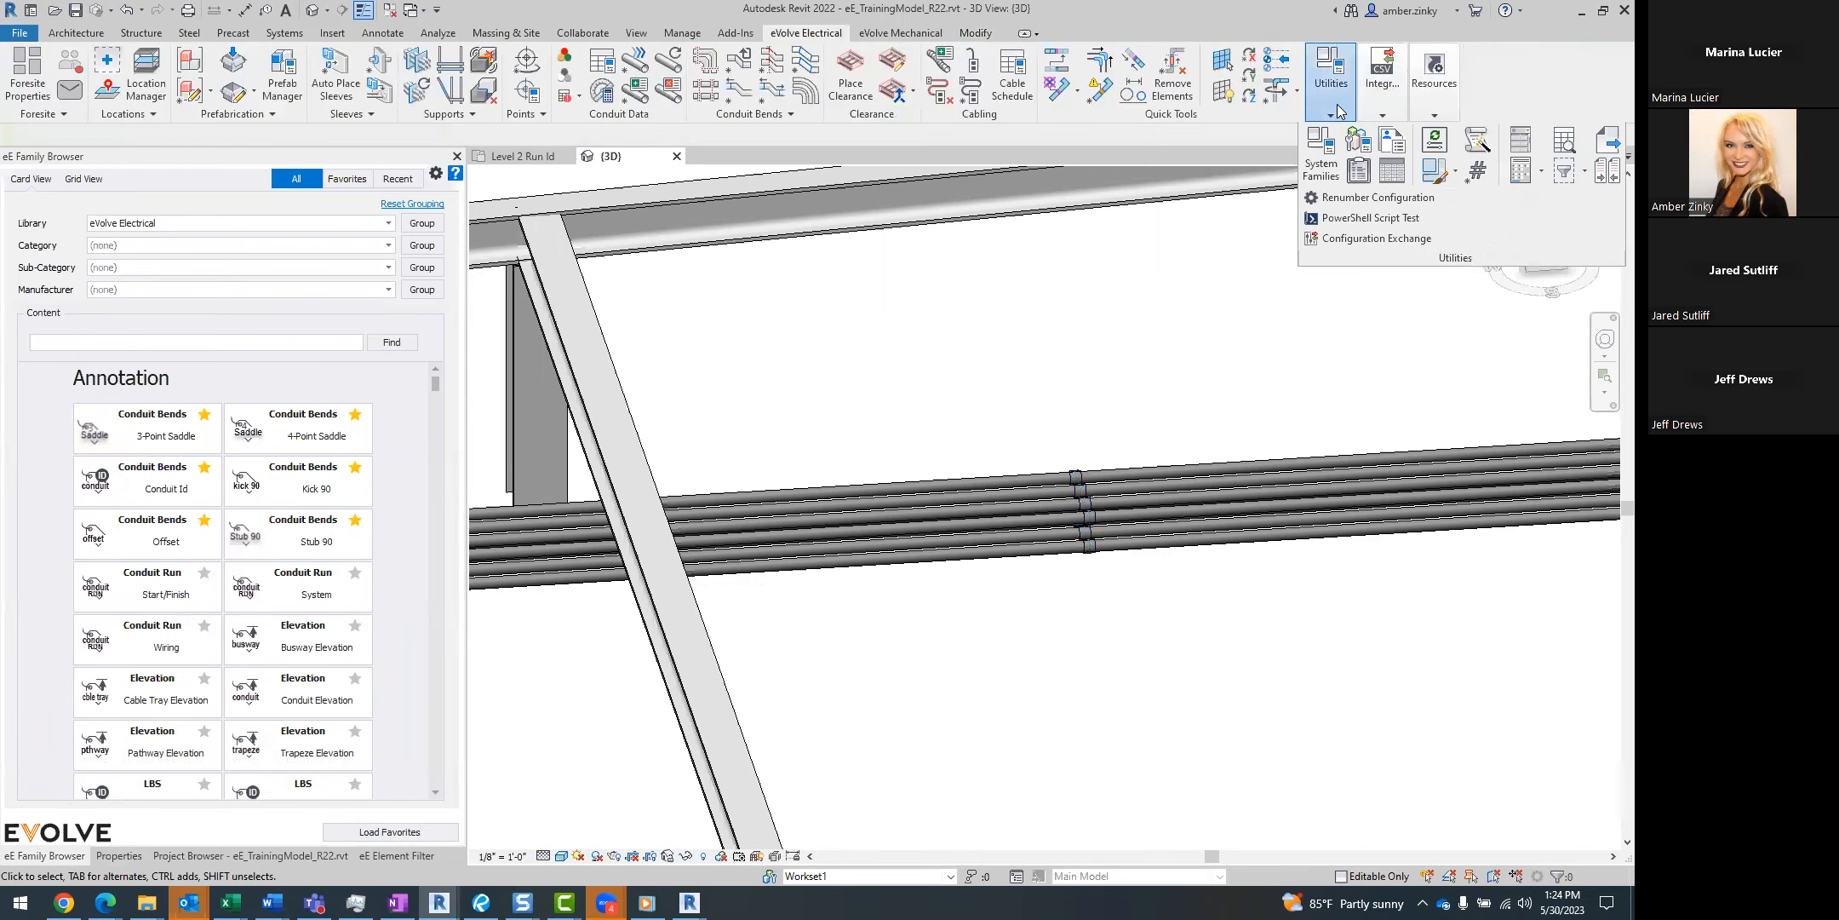
left_click(146, 340)
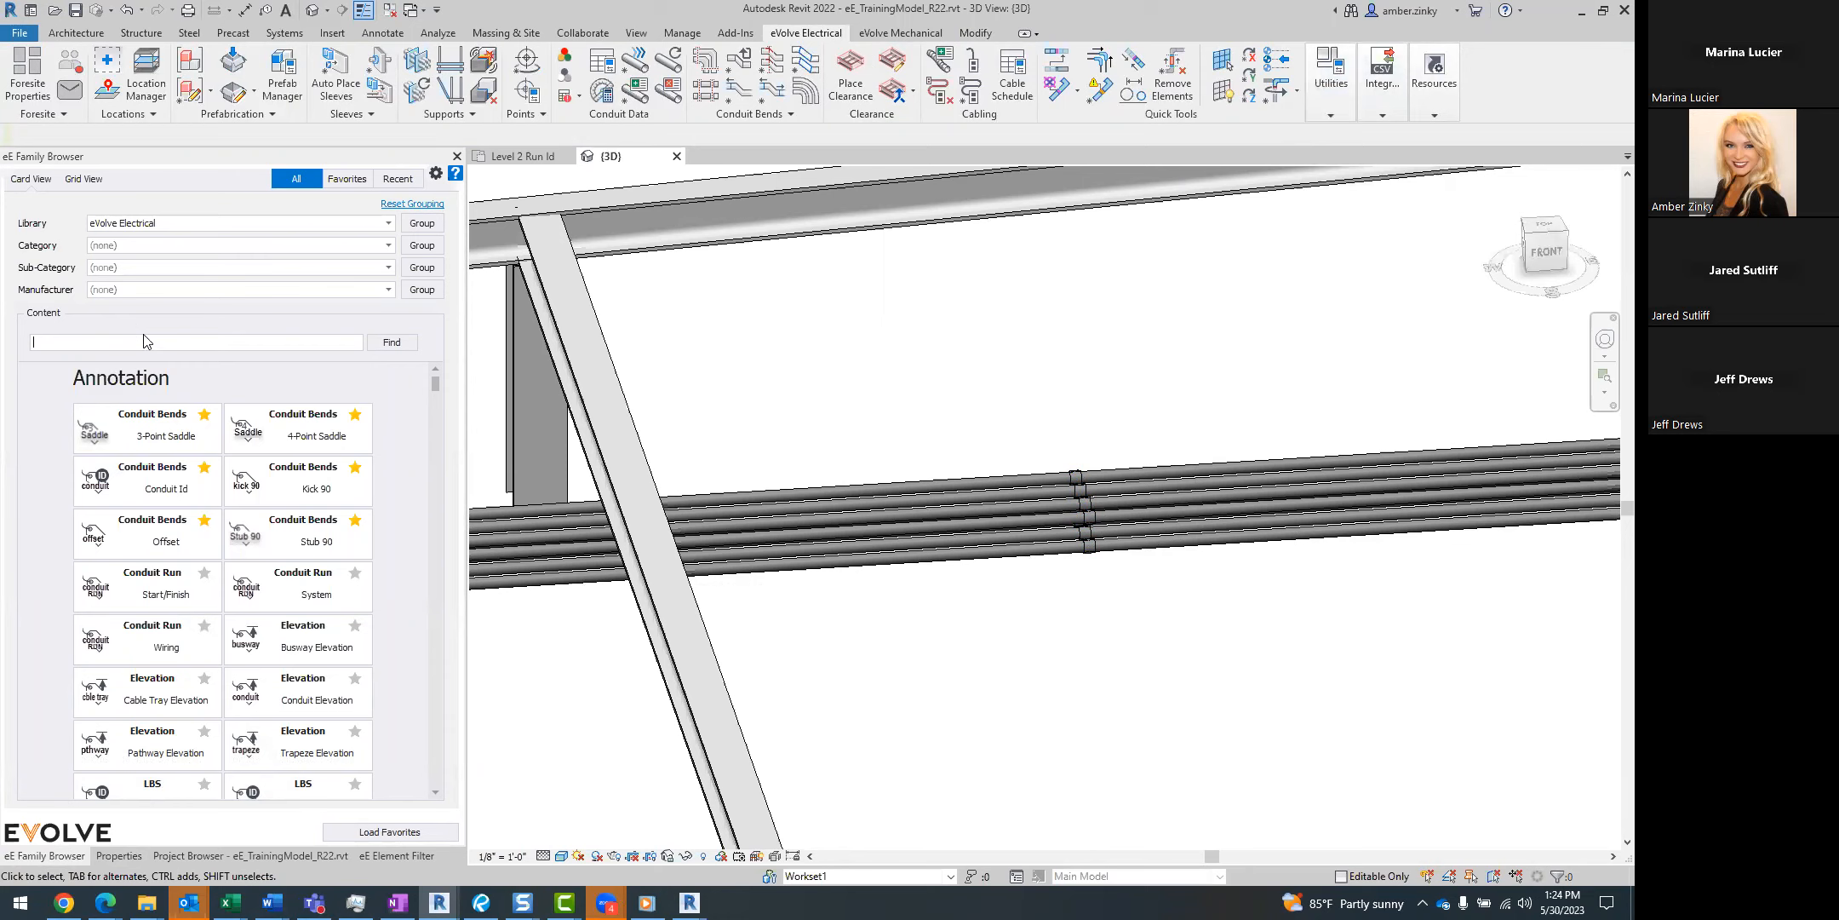
type("bend")
scroll(375, 638, "down", 10)
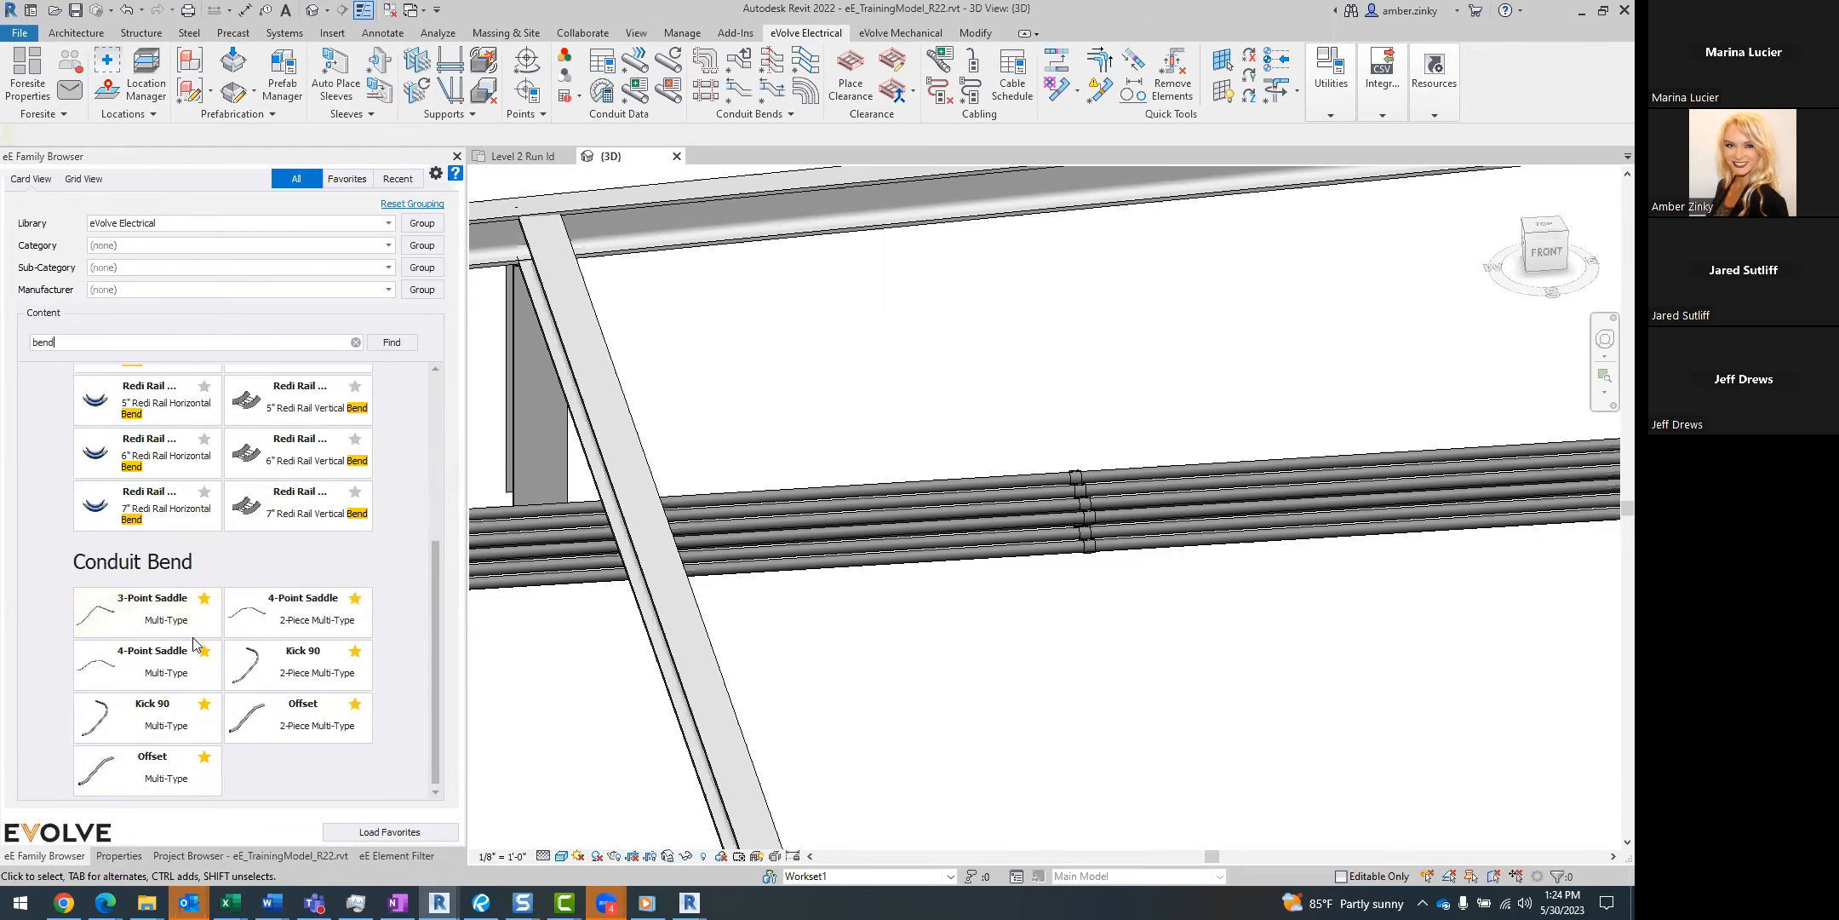
Select the row of couplings across the conduit rack and change their type to eE_CN_Offset_v11 EMT Set Screw.
left_click_drag(1036, 408, 1182, 636)
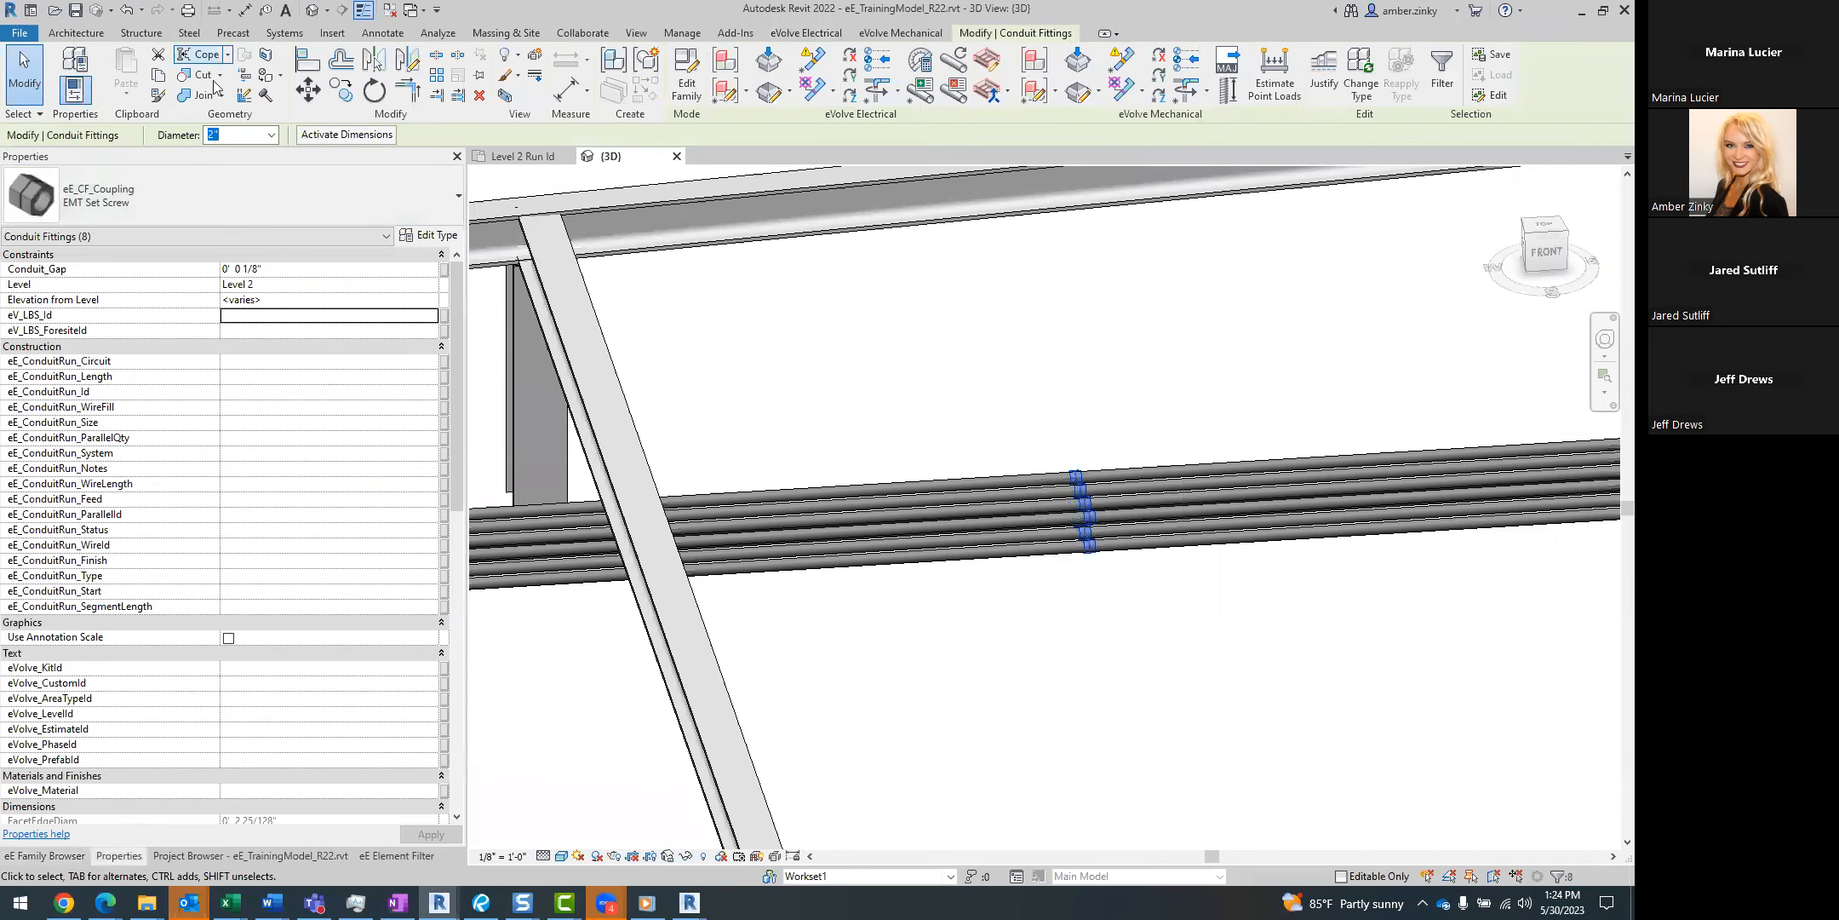
left_click(195, 200)
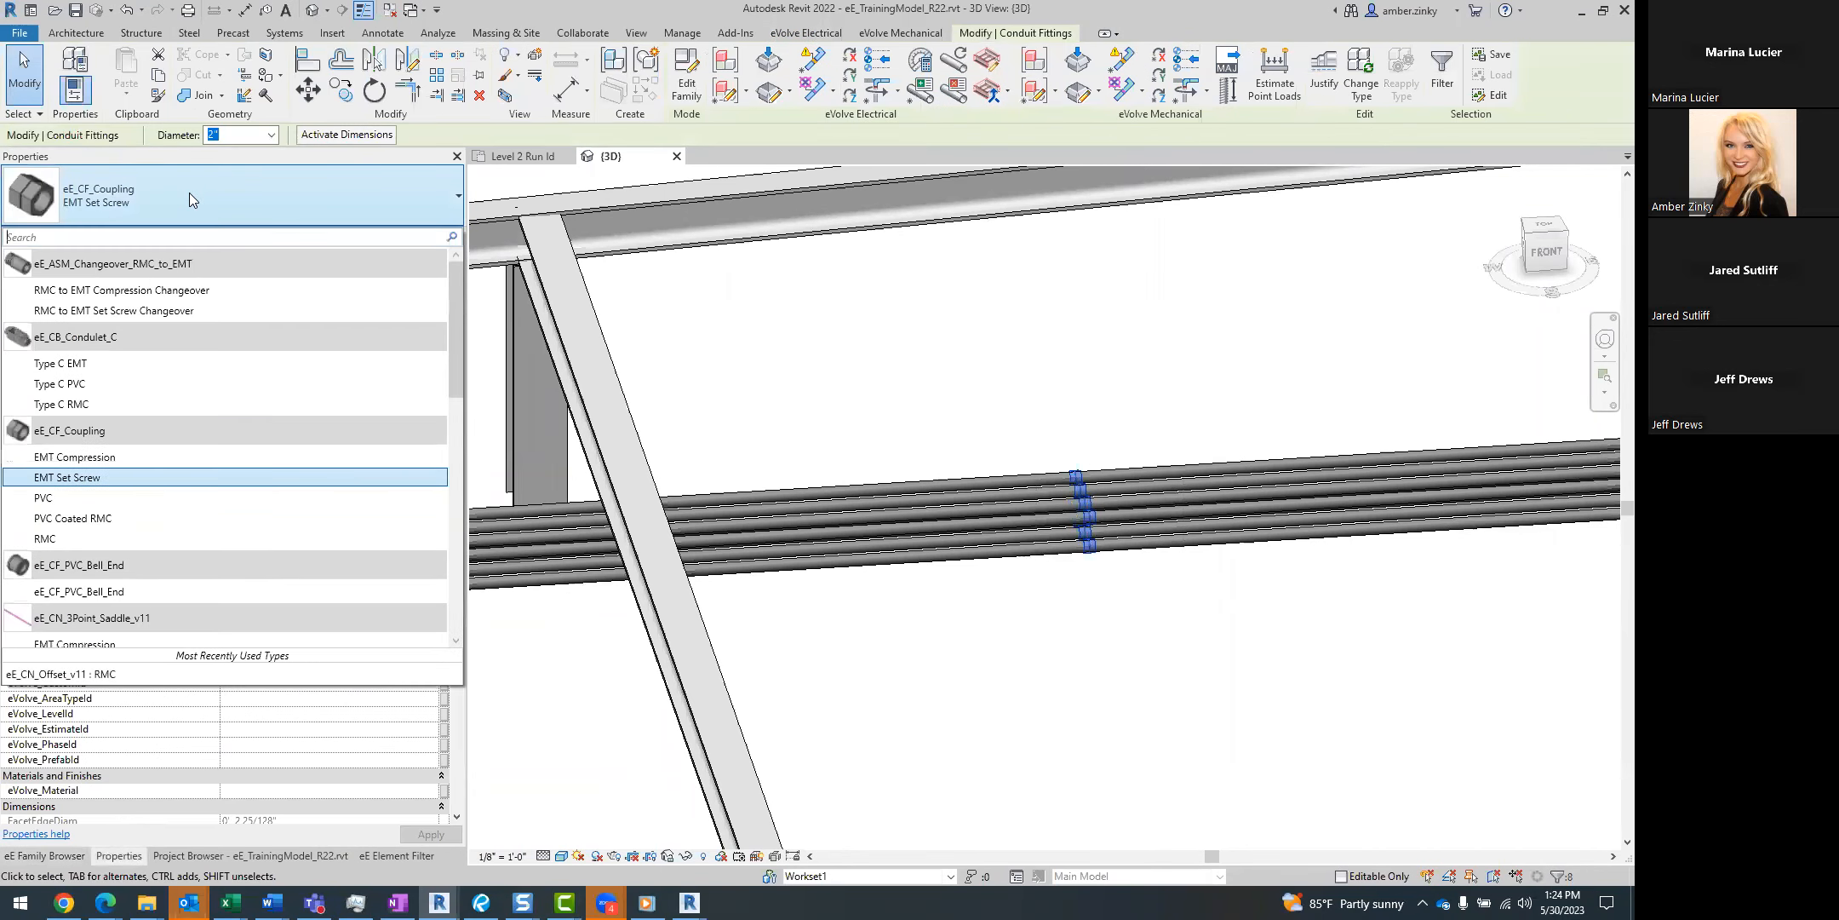
type("off")
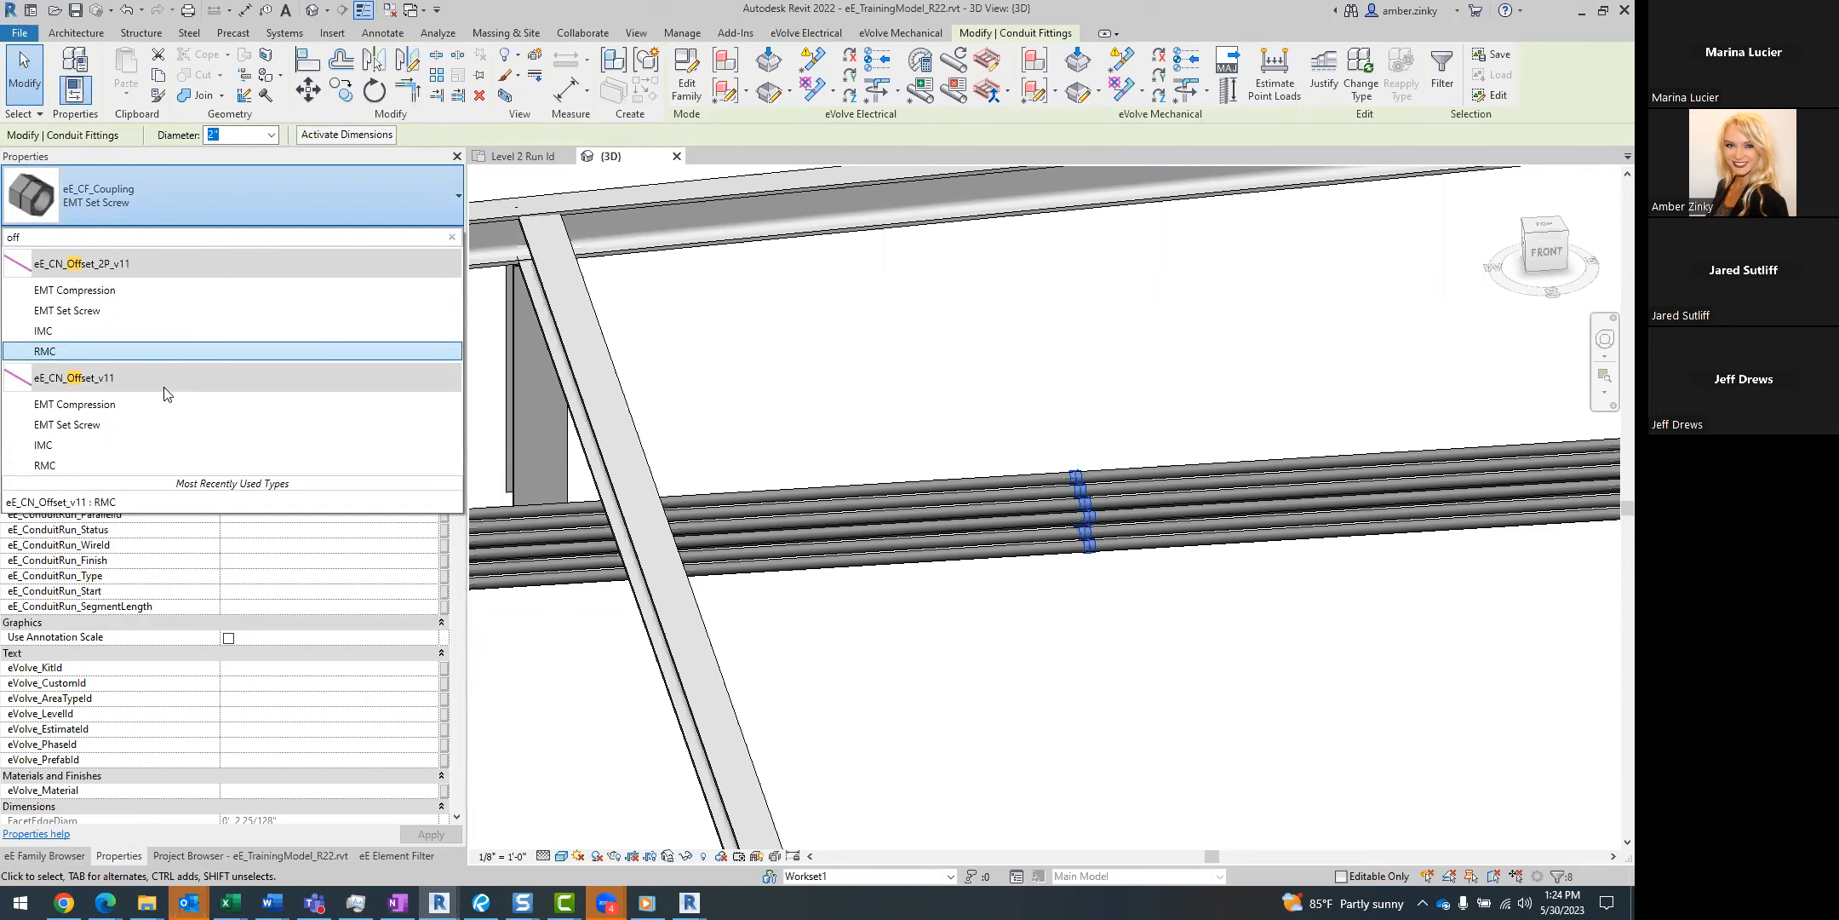
left_click(166, 424)
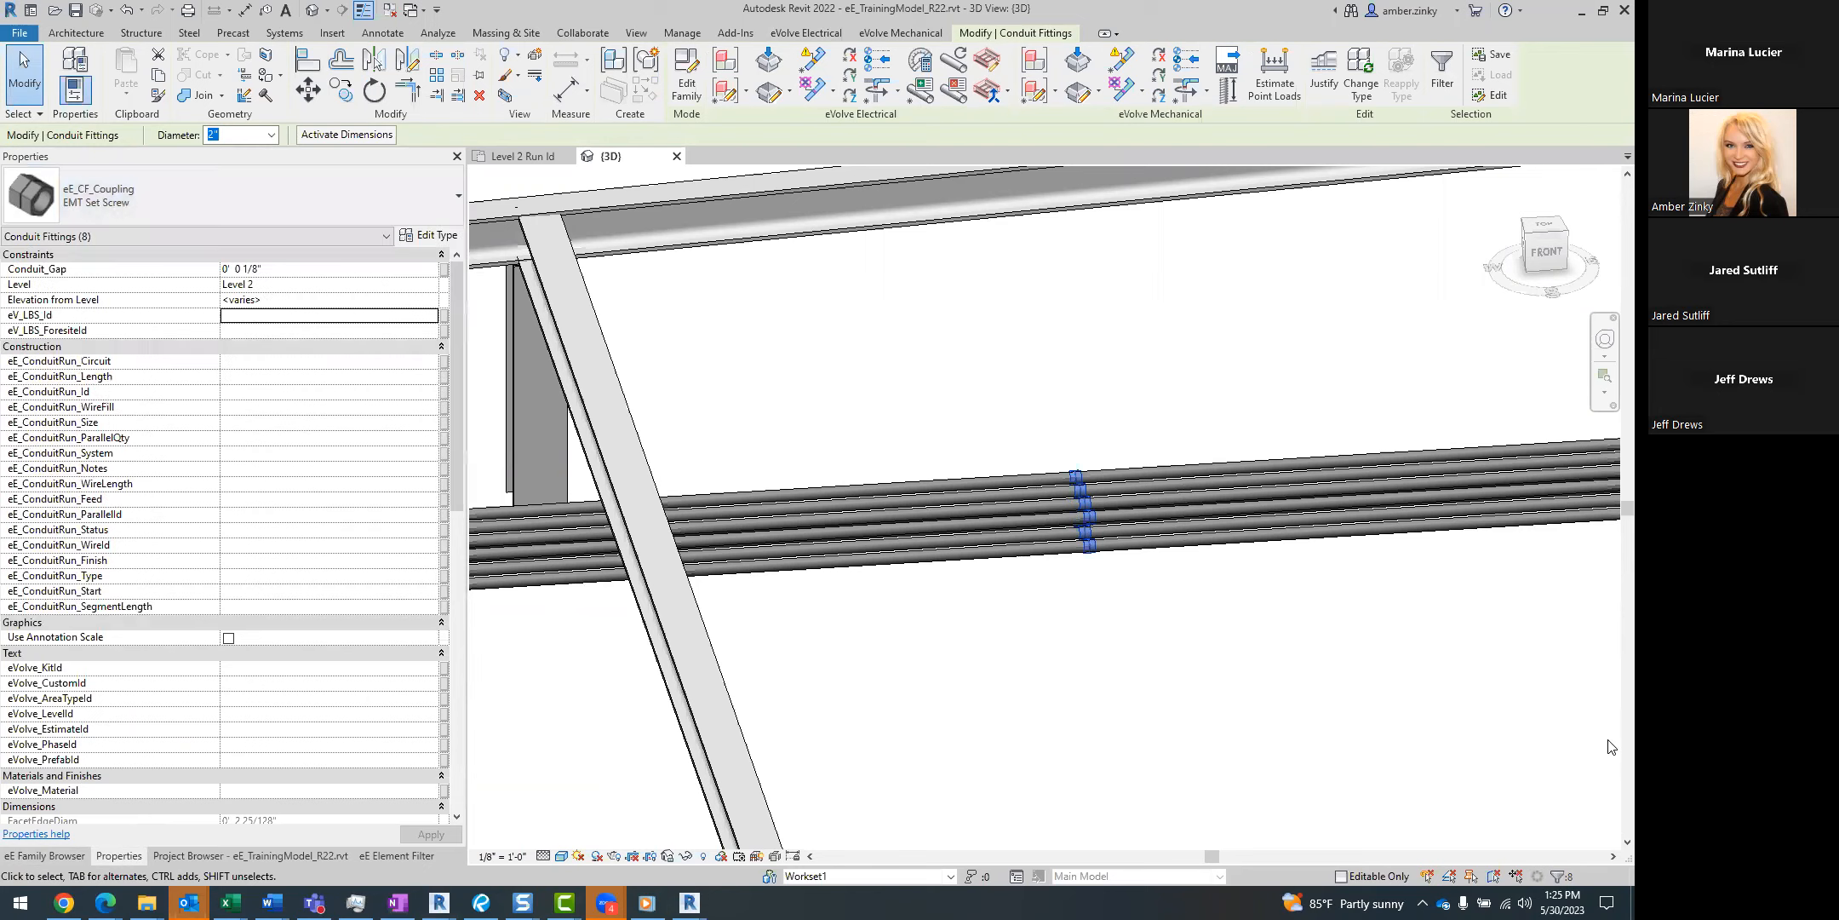
left_click(283, 190)
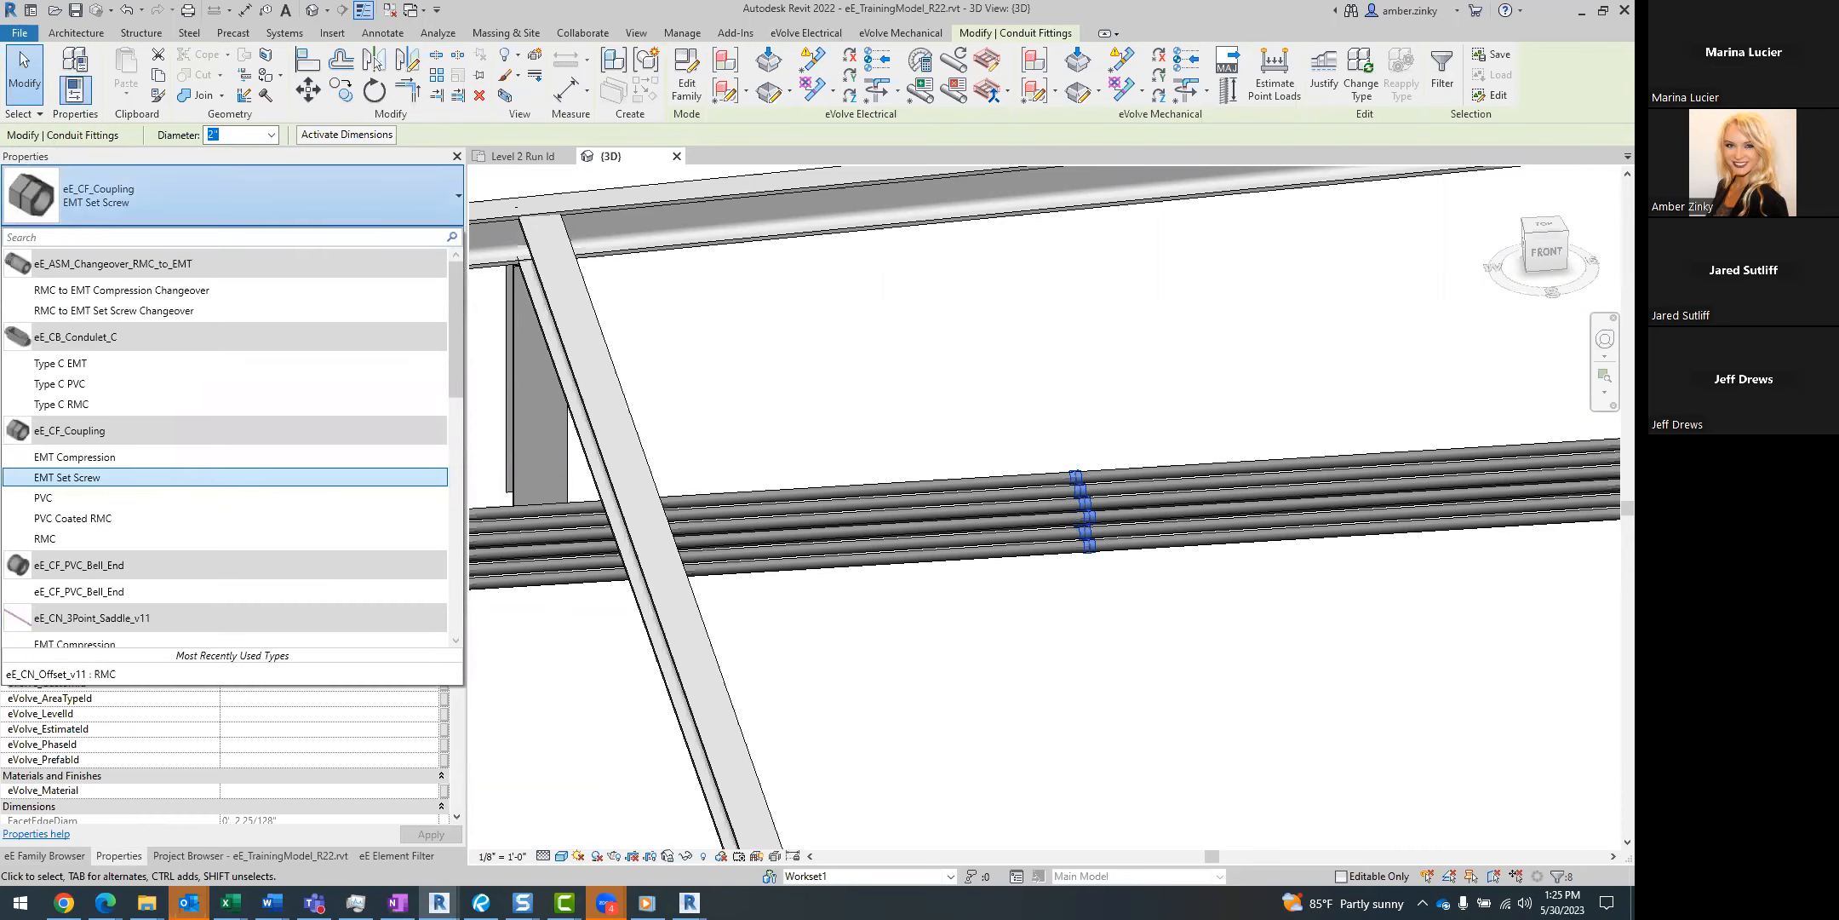
type("off")
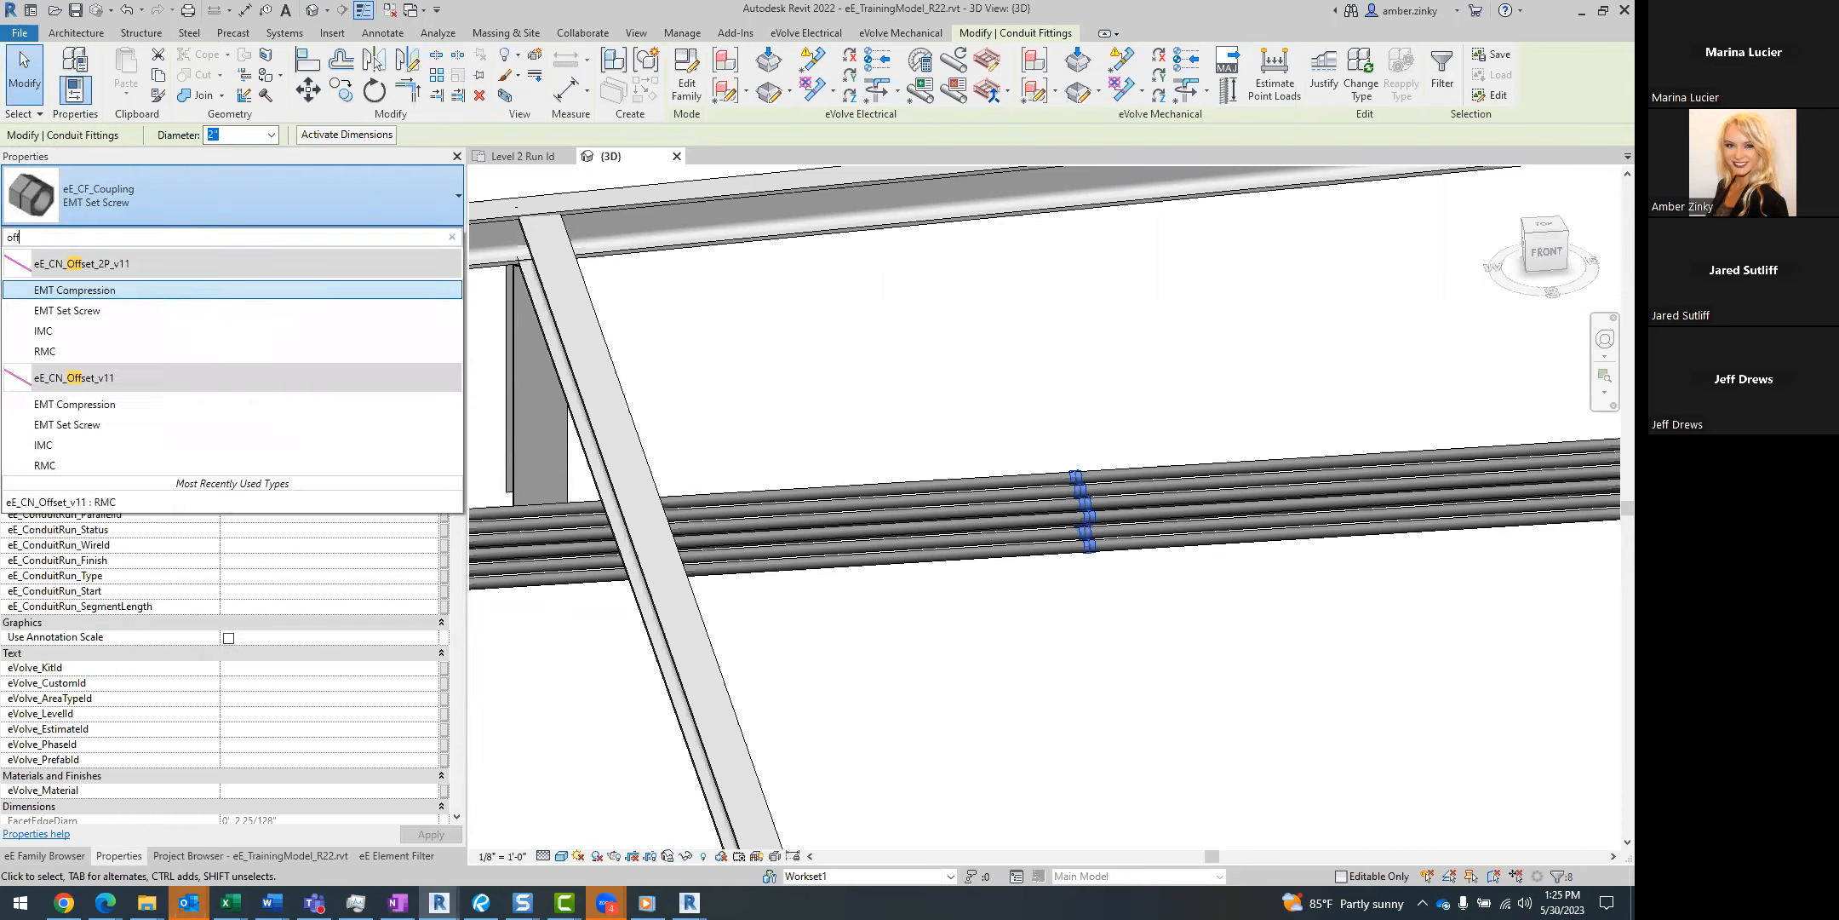
left_click(190, 417)
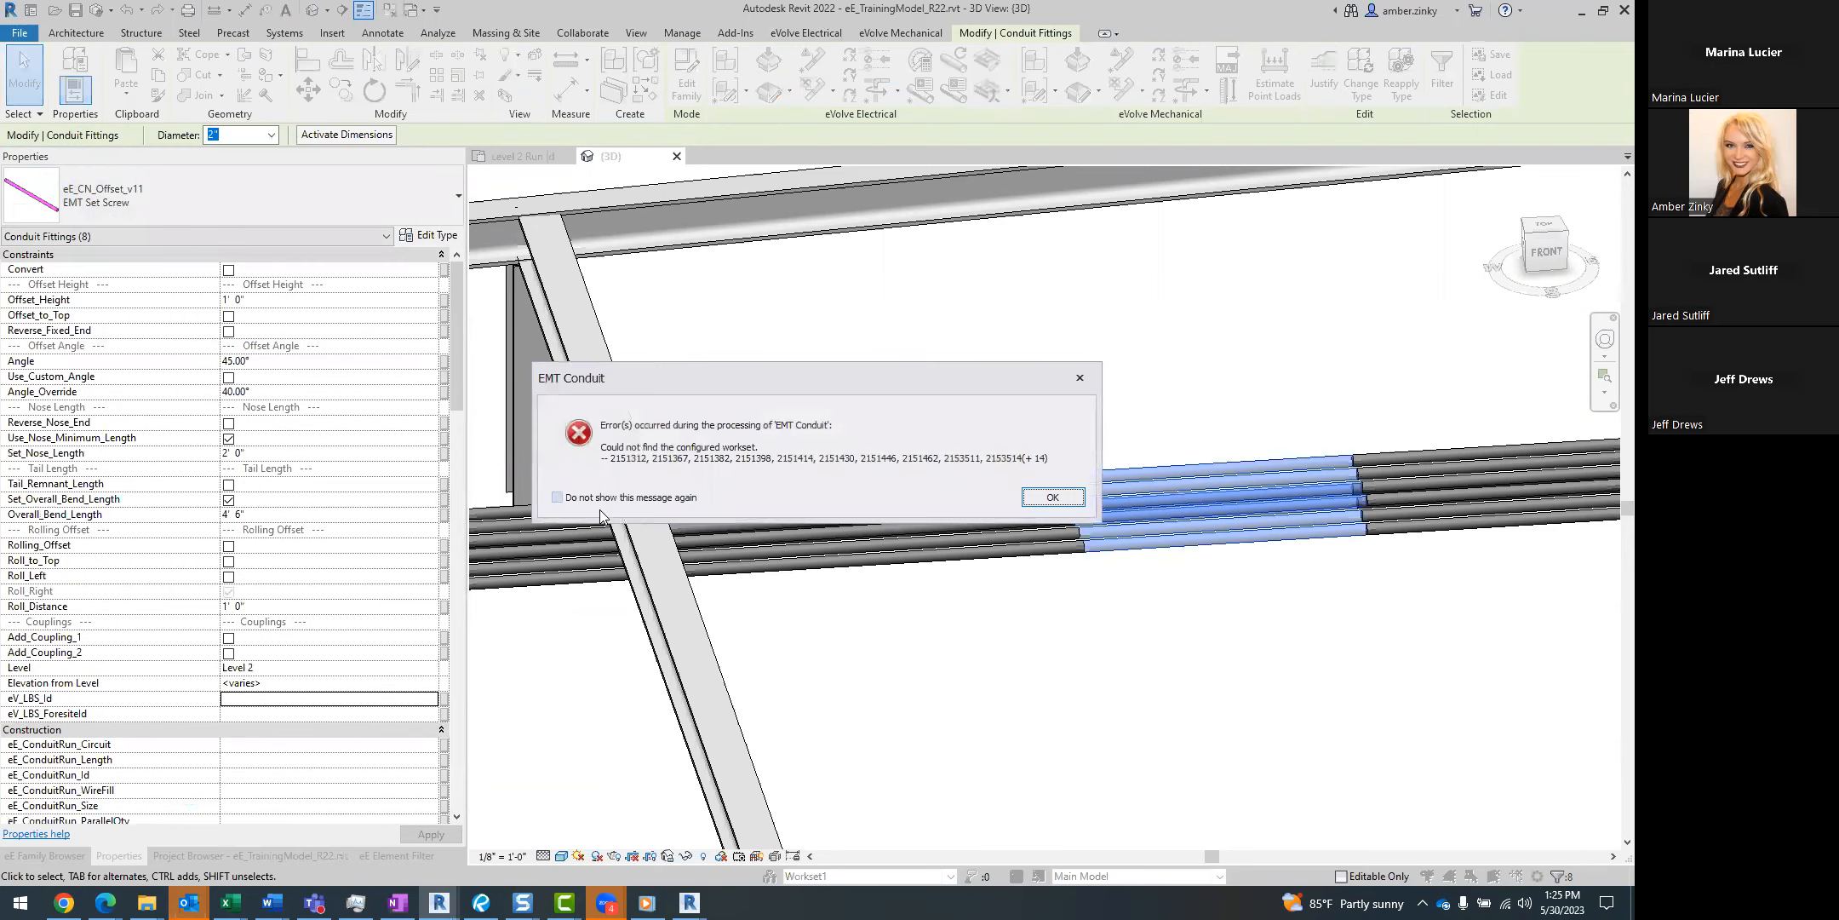
Suppress future EMT Conduit and Point Desc error messages and dismiss both dialogs.
left_click(558, 498)
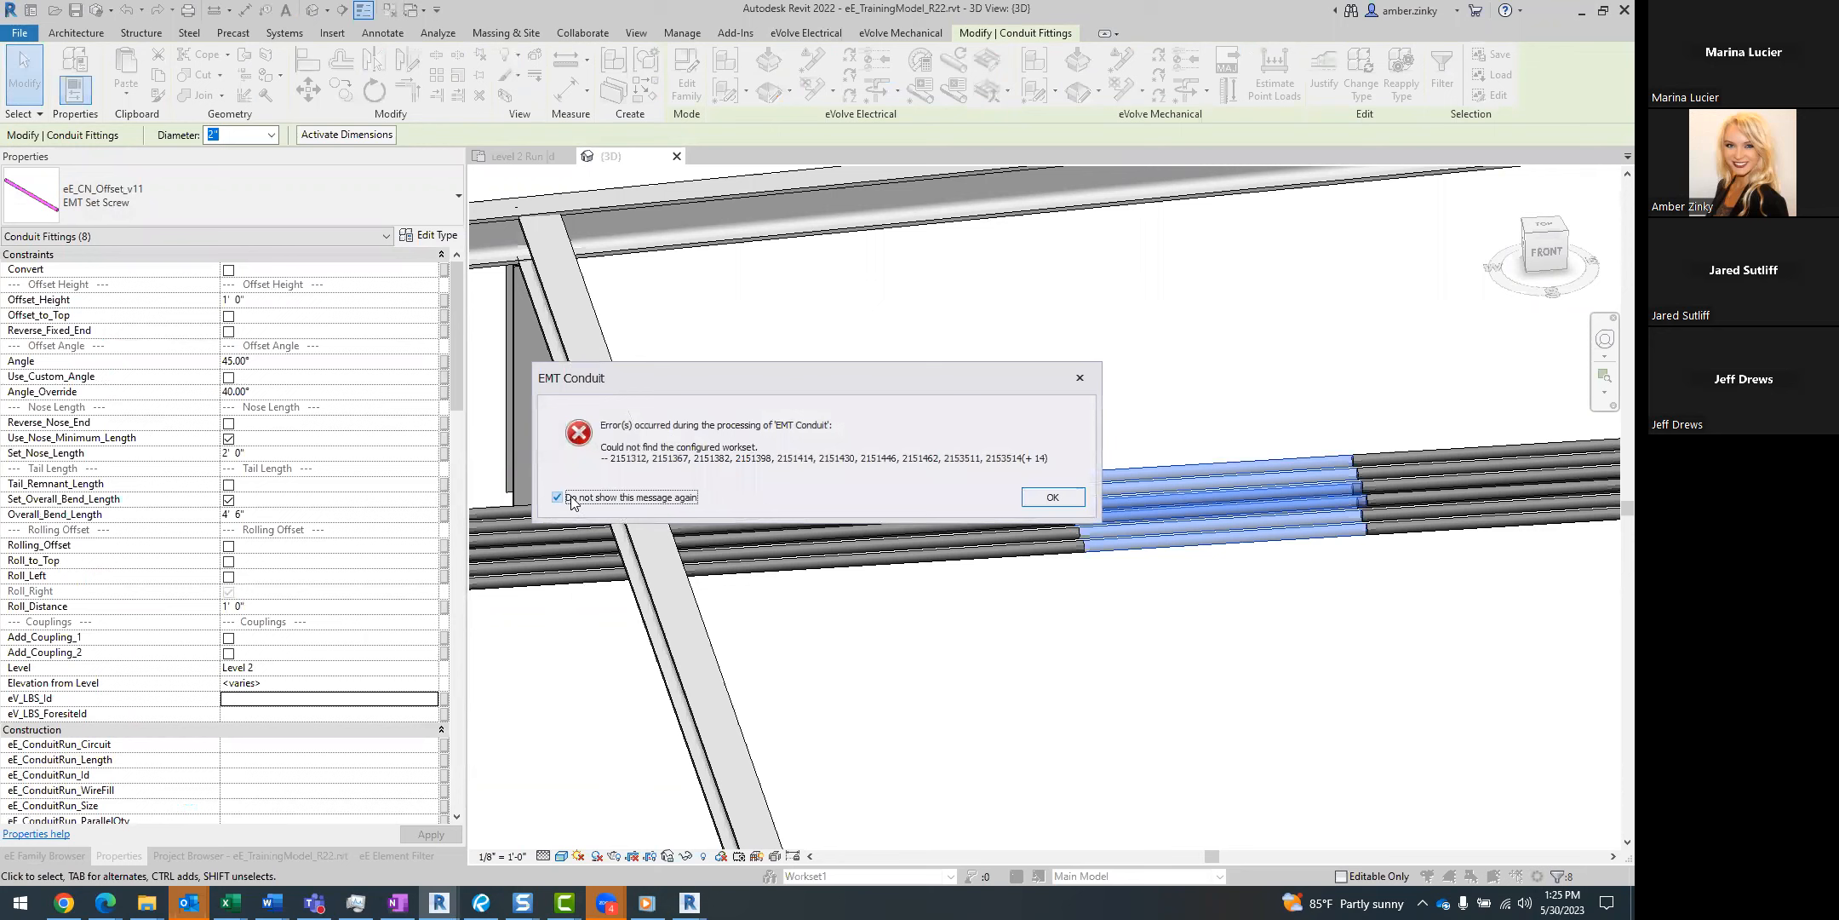
left_click(1050, 498)
left_click(613, 498)
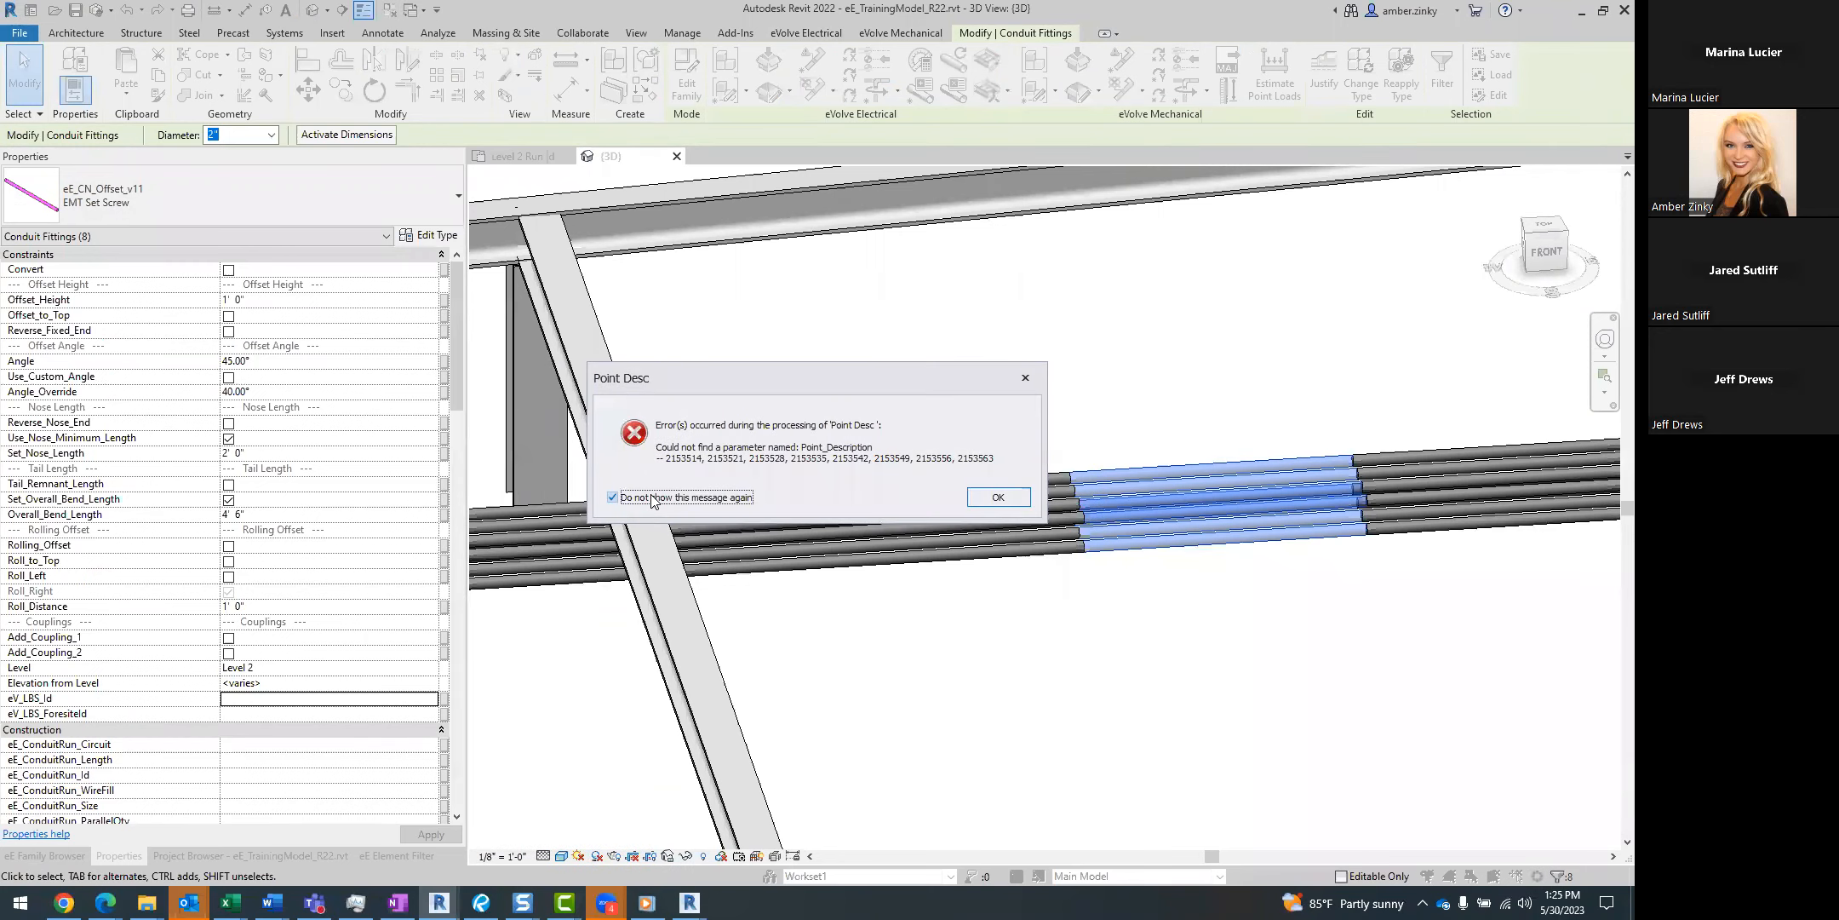
left_click(992, 495)
Enable Convert on the selected offset fittings to form bent offsets across the conduit rack.
middle_click_drag(1196, 408, 785, 454)
middle_click_drag(889, 444, 908, 450)
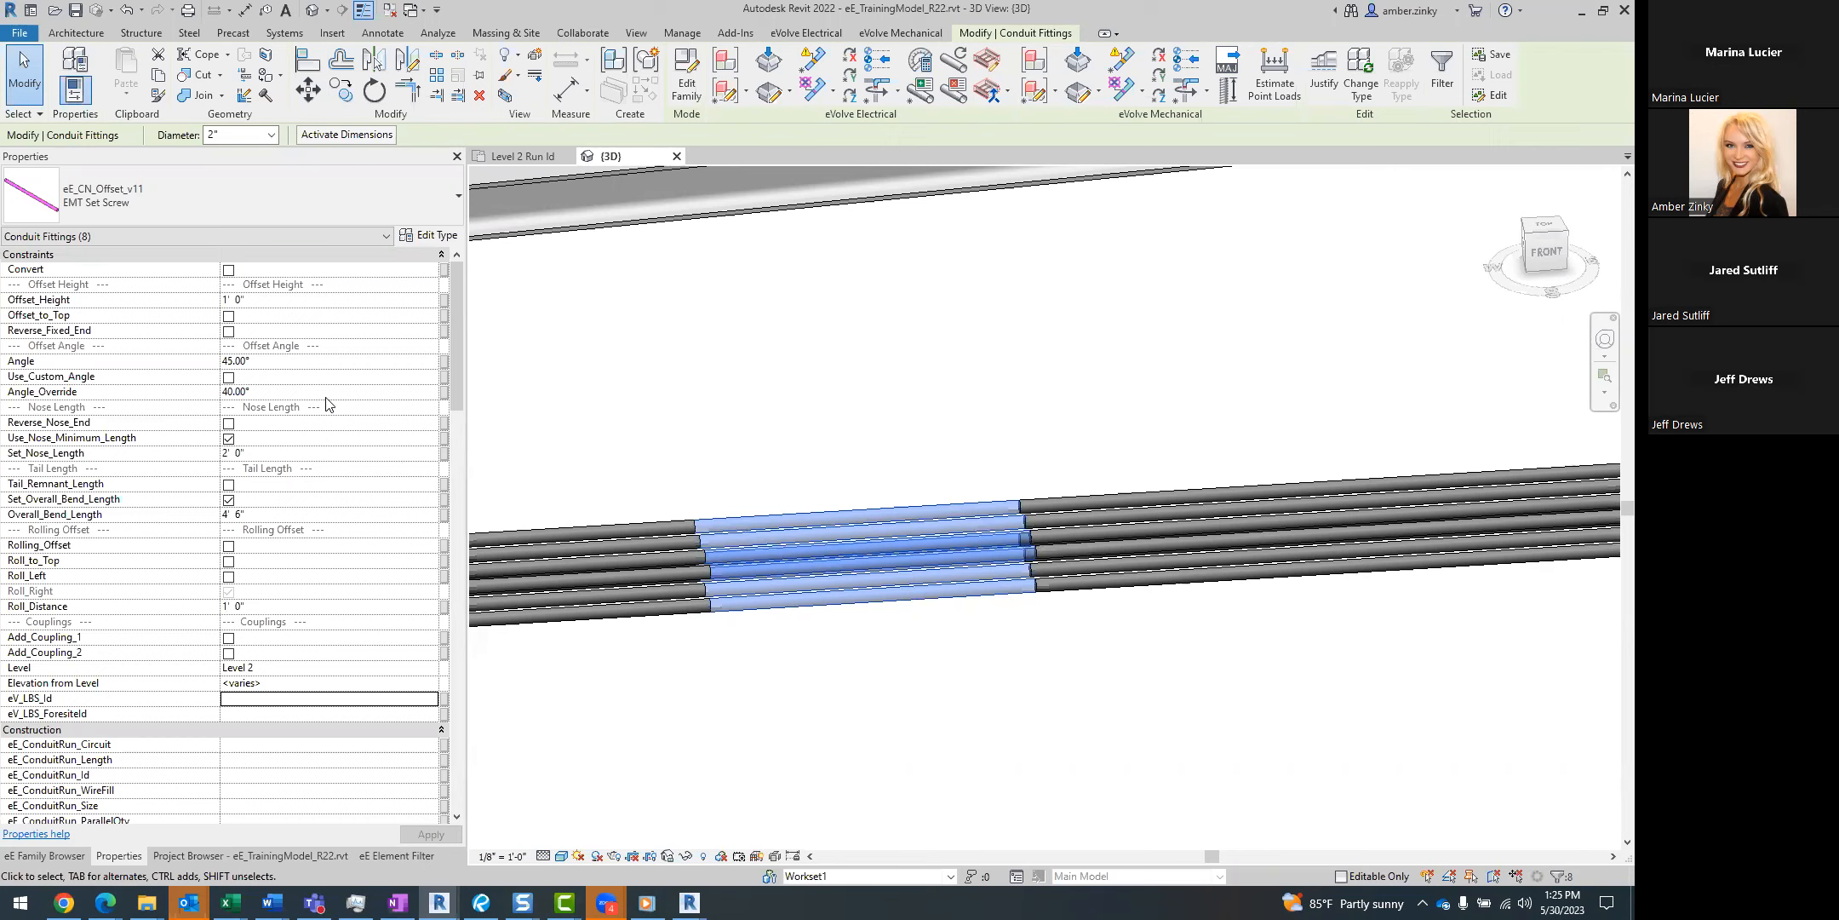
left_click(228, 271)
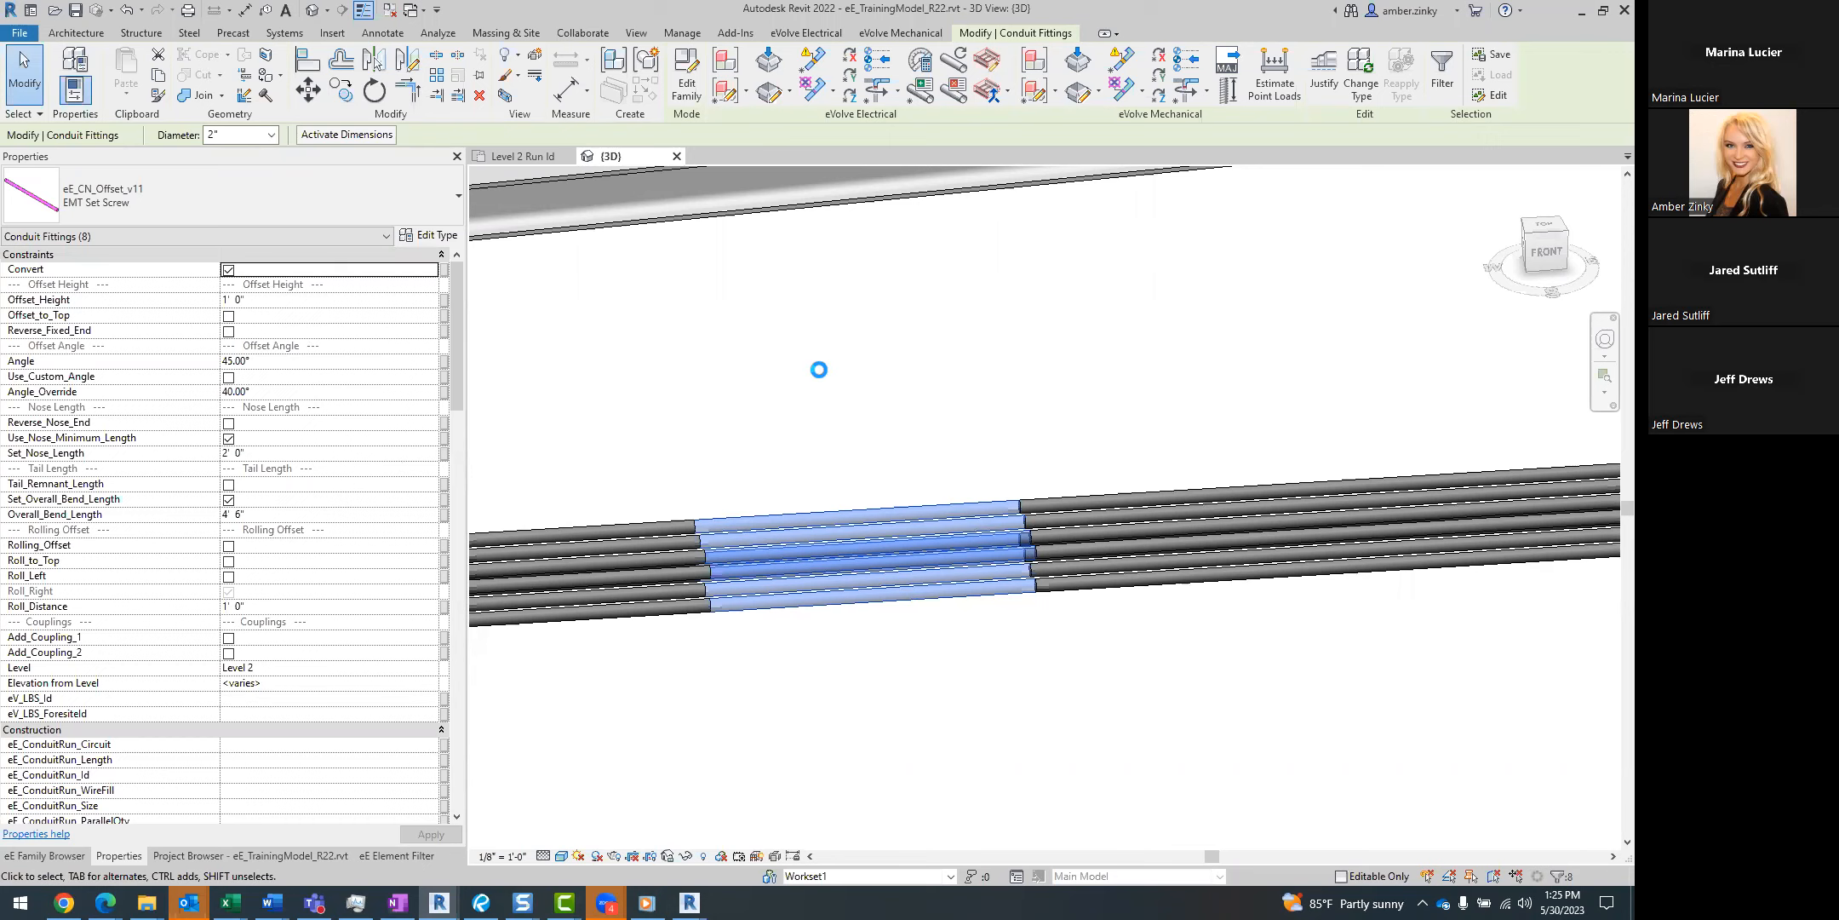
middle_click_drag(953, 715, 1002, 673, "shift")
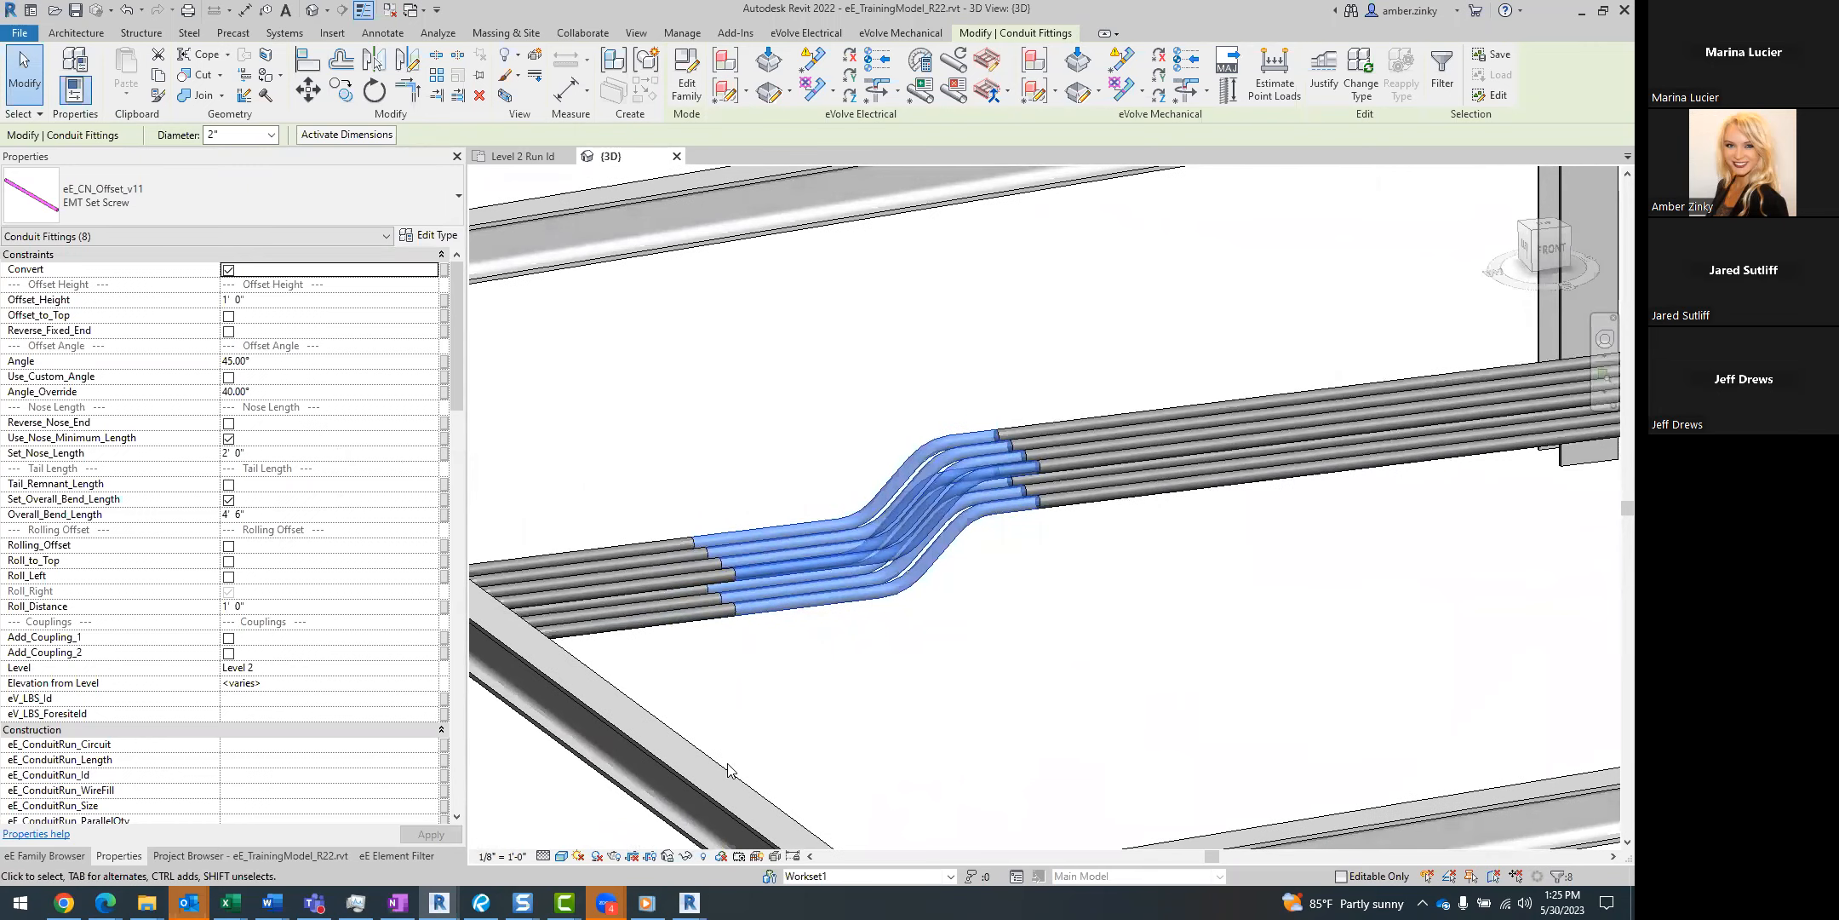
Set the 3D view's detail level to Medium and inspect the end markers of the offset bends.
left_click(543, 856)
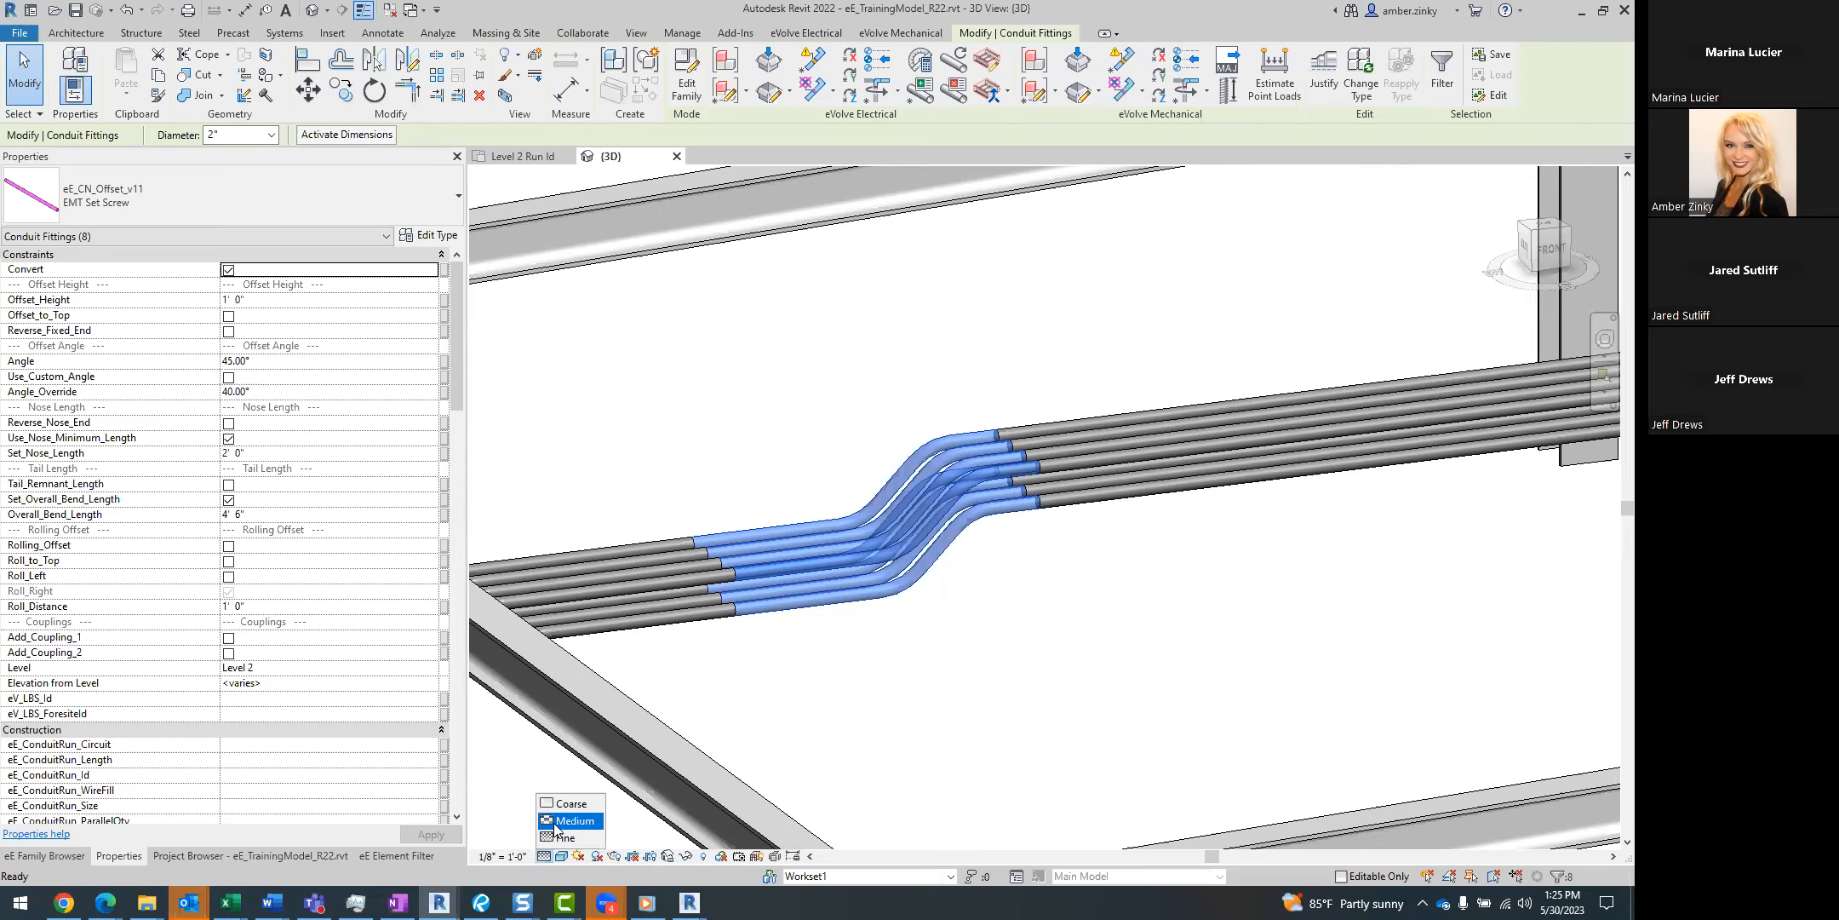
left_click(875, 739)
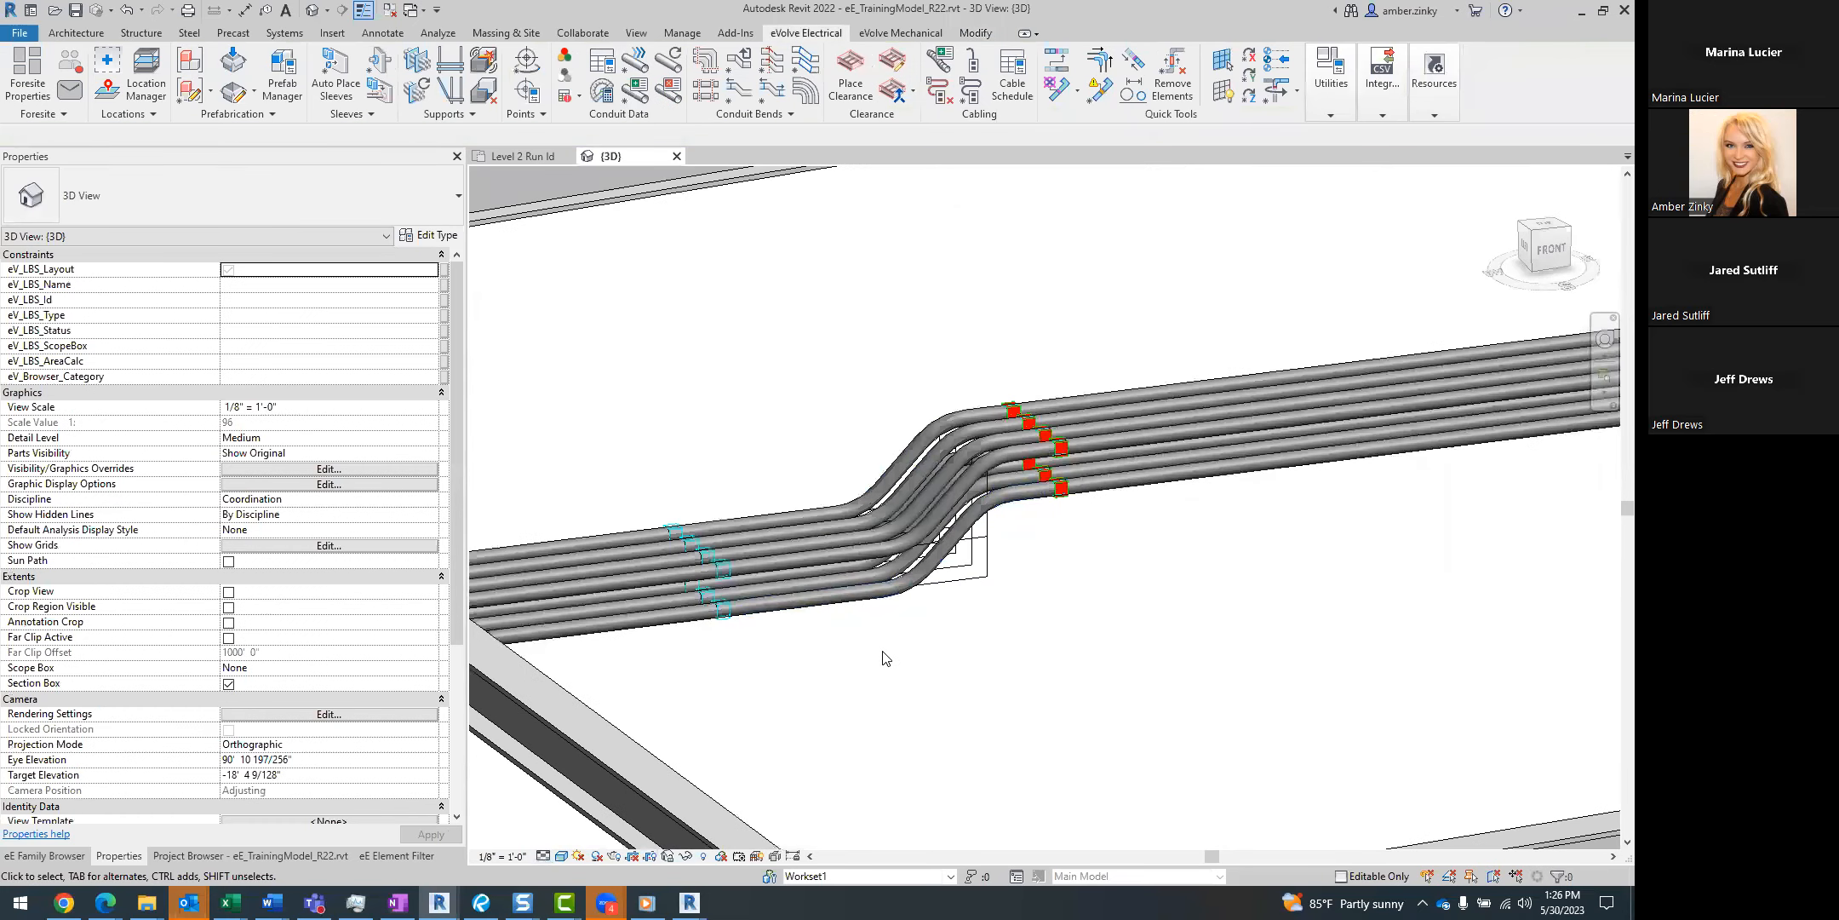
scroll(883, 655, "up", 2)
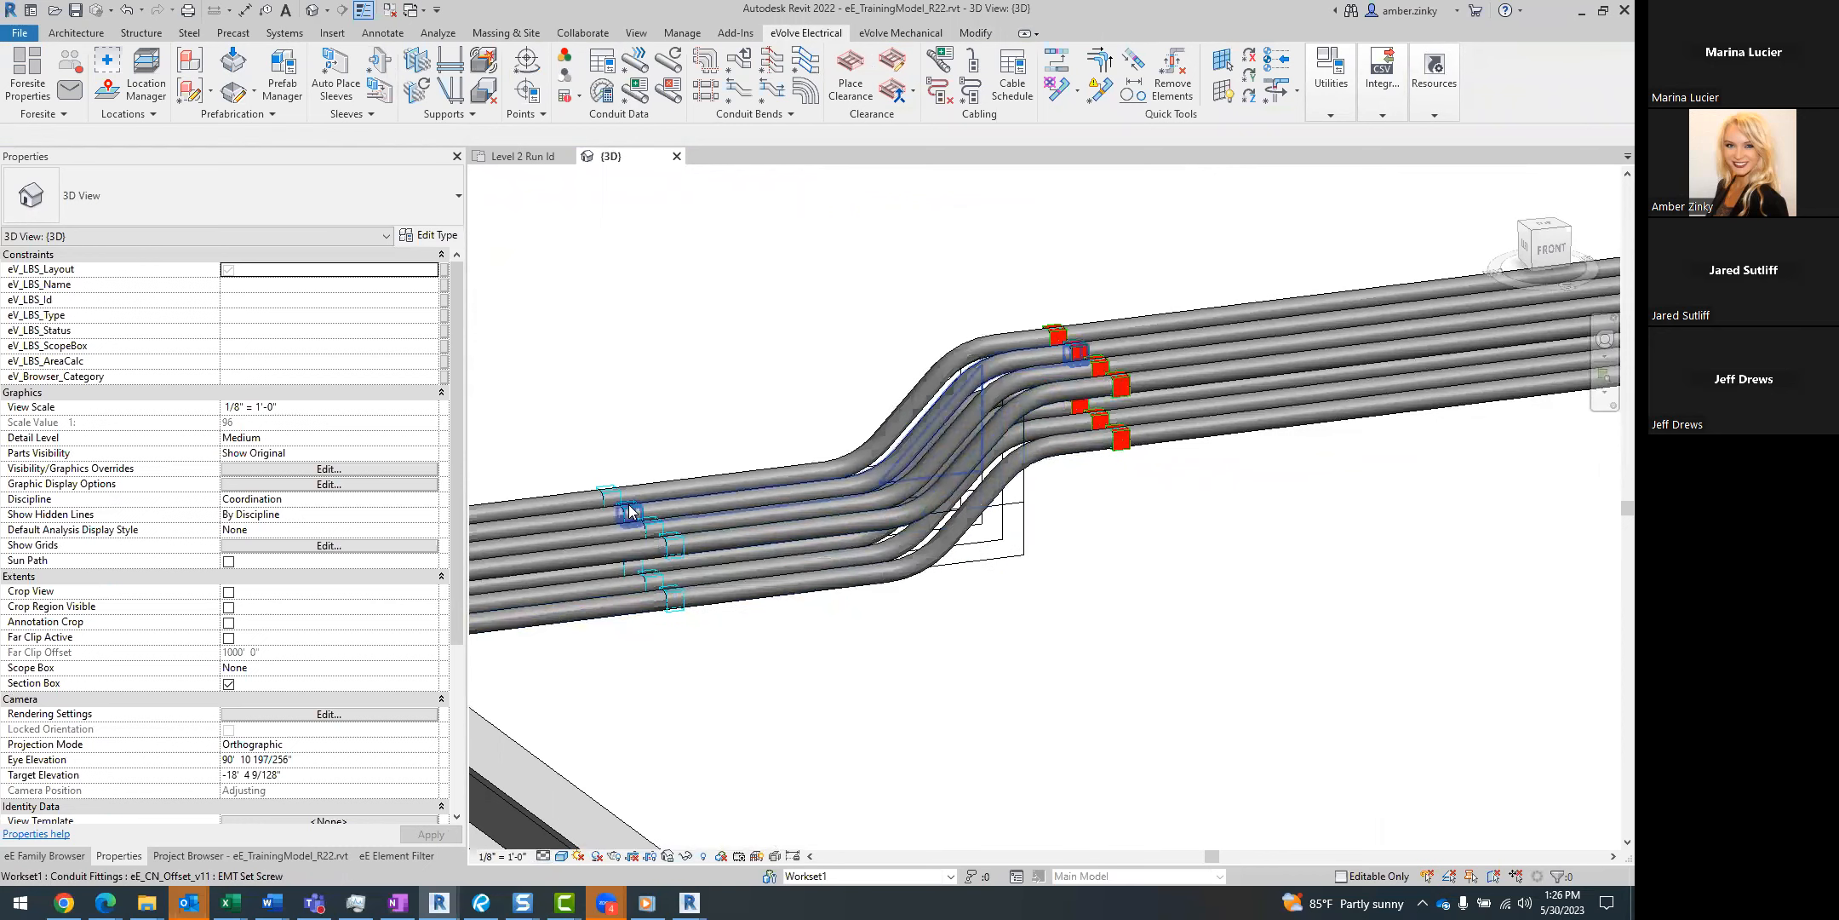
left_click_drag(880, 288, 821, 664)
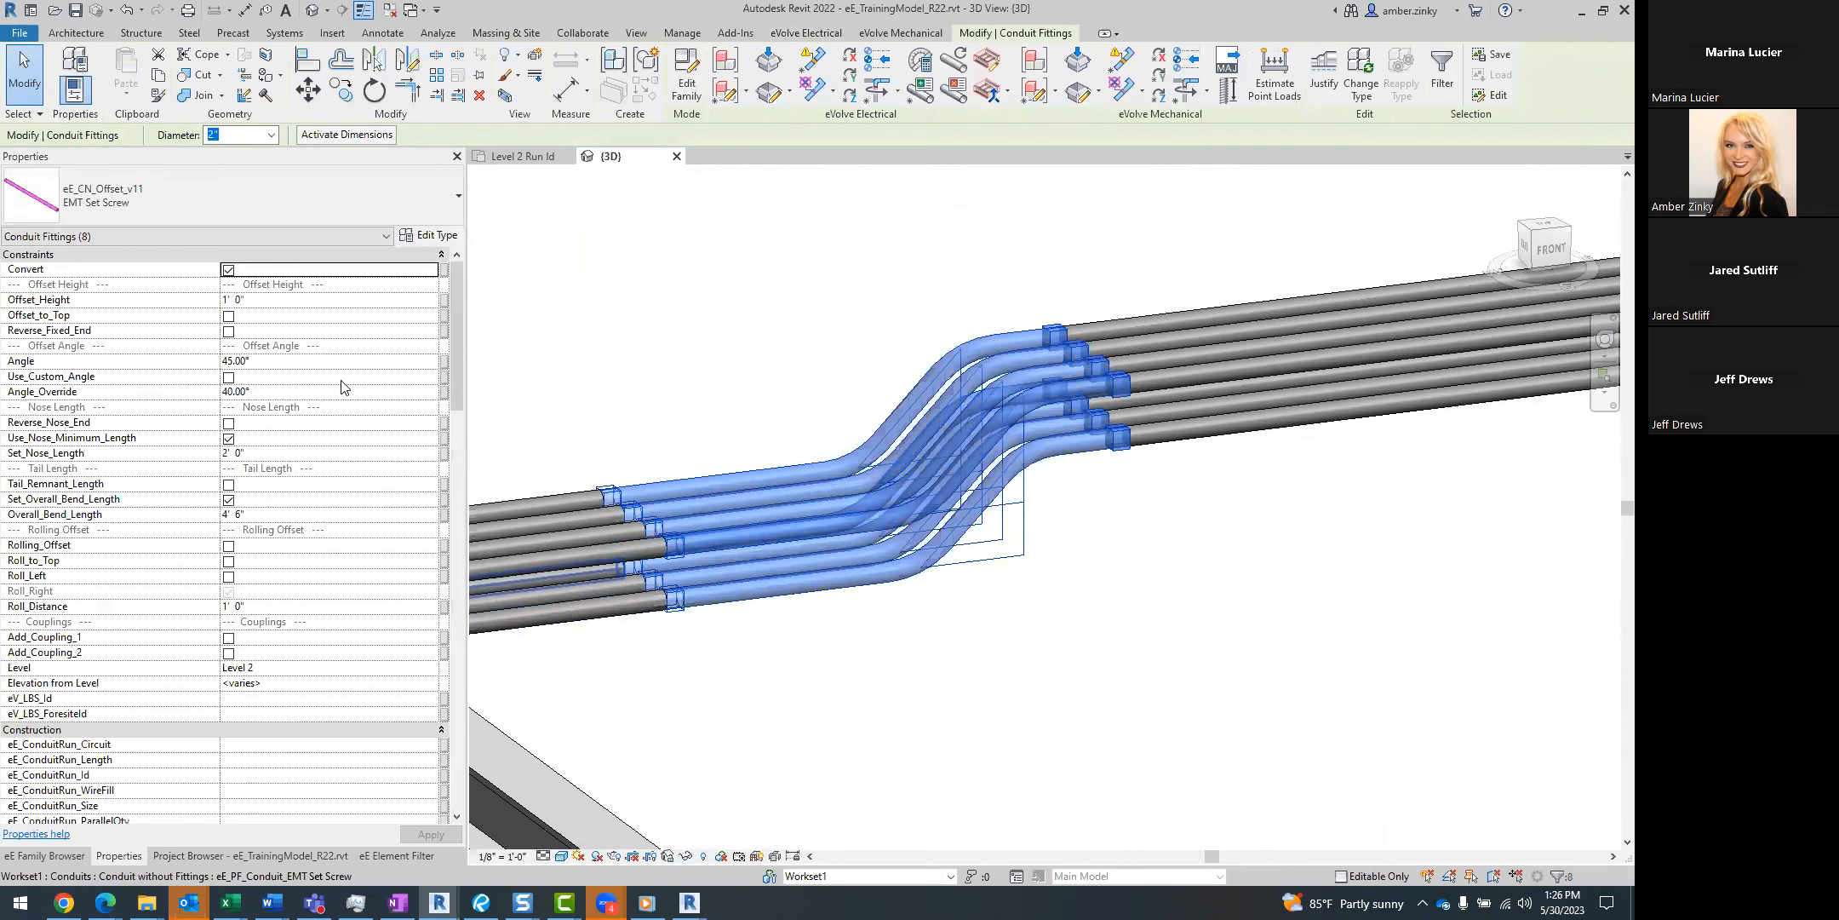
left_click(915, 279)
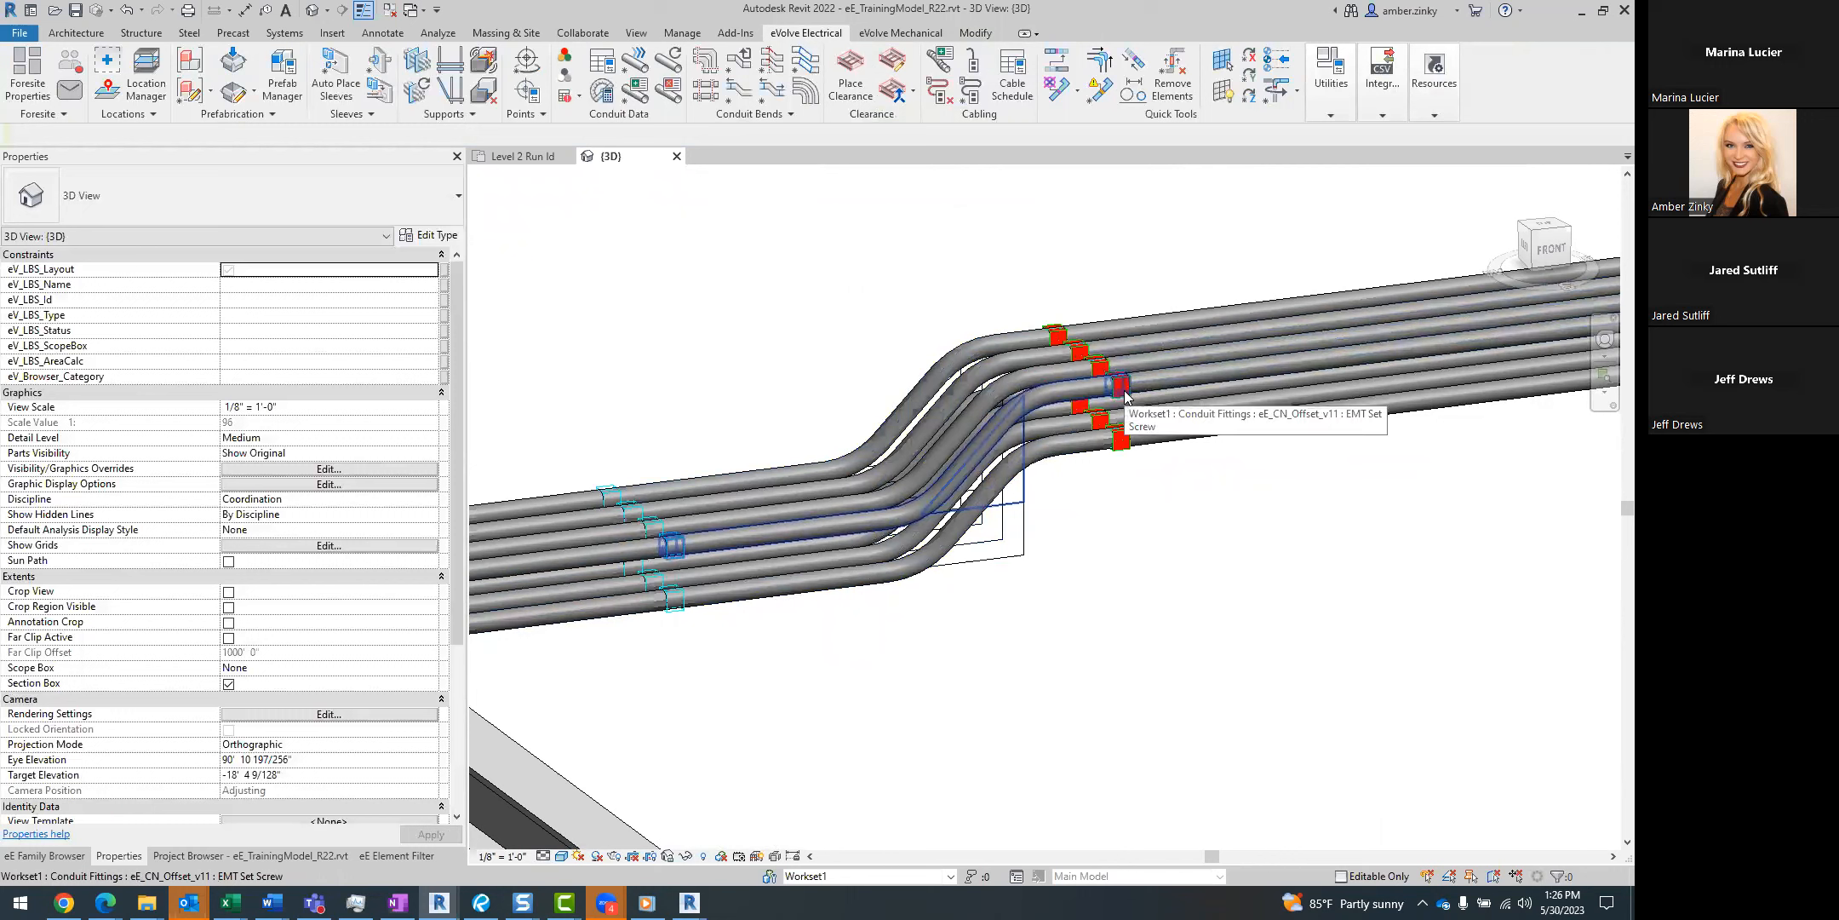
Try an Offset_Height of 2' on all the rack's offset bends and set it back to 1'.
left_click_drag(891, 282, 815, 675)
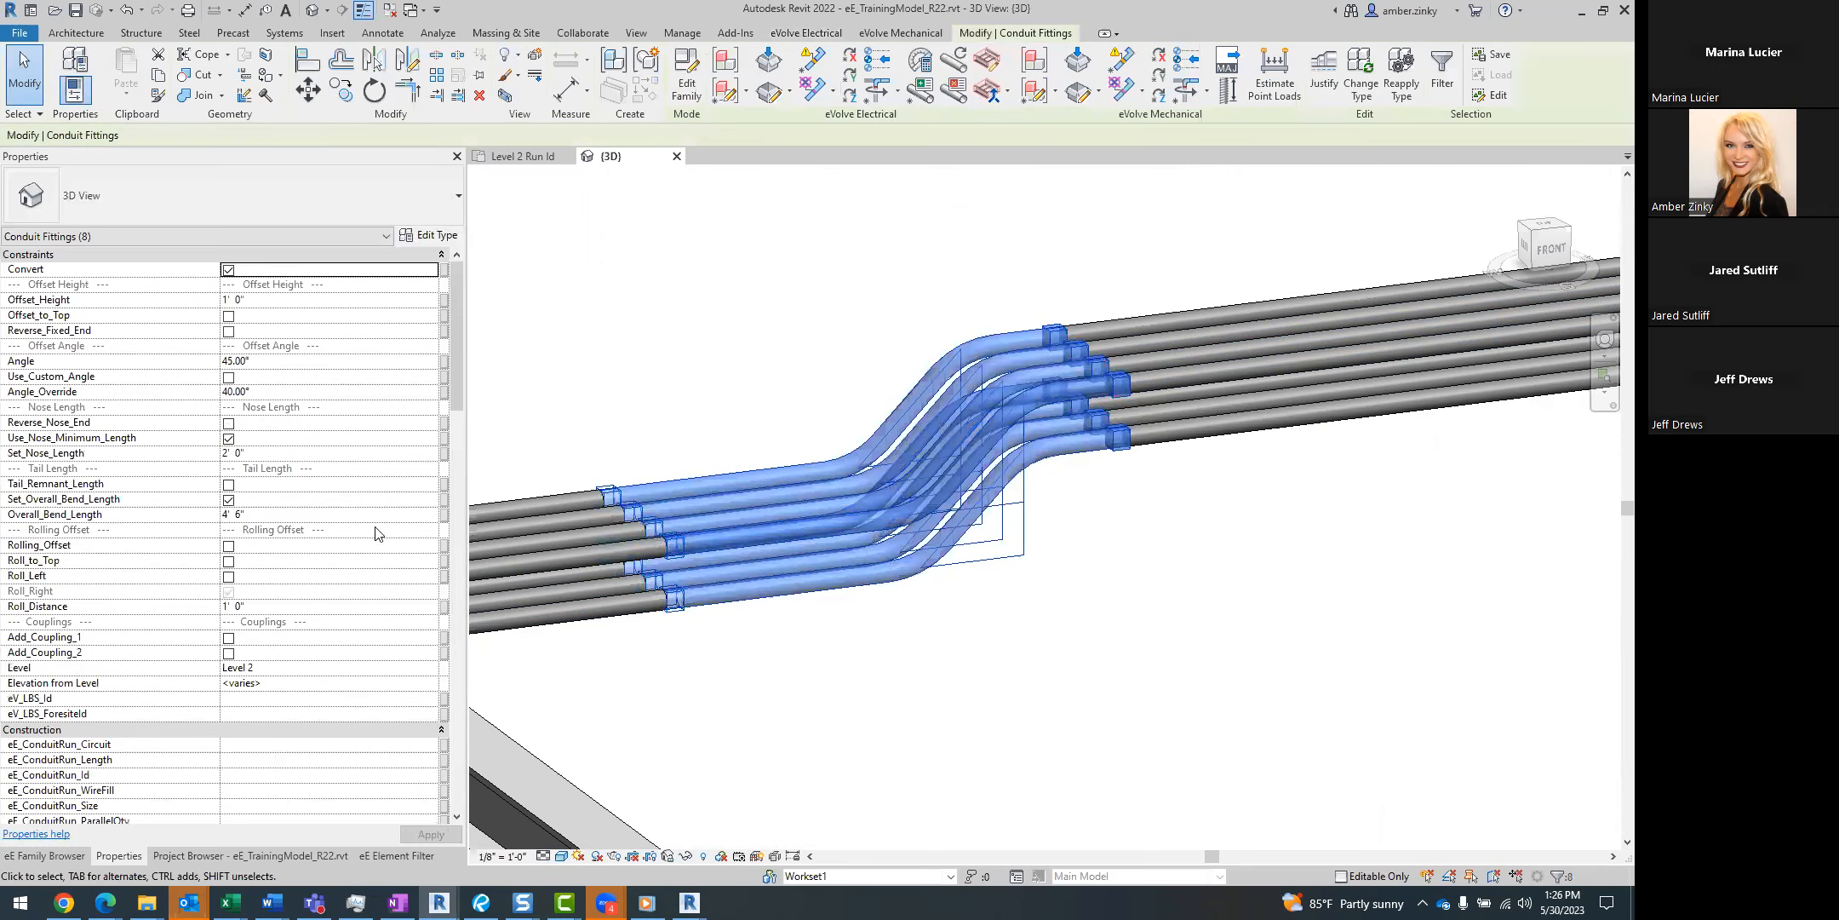
left_click(284, 300)
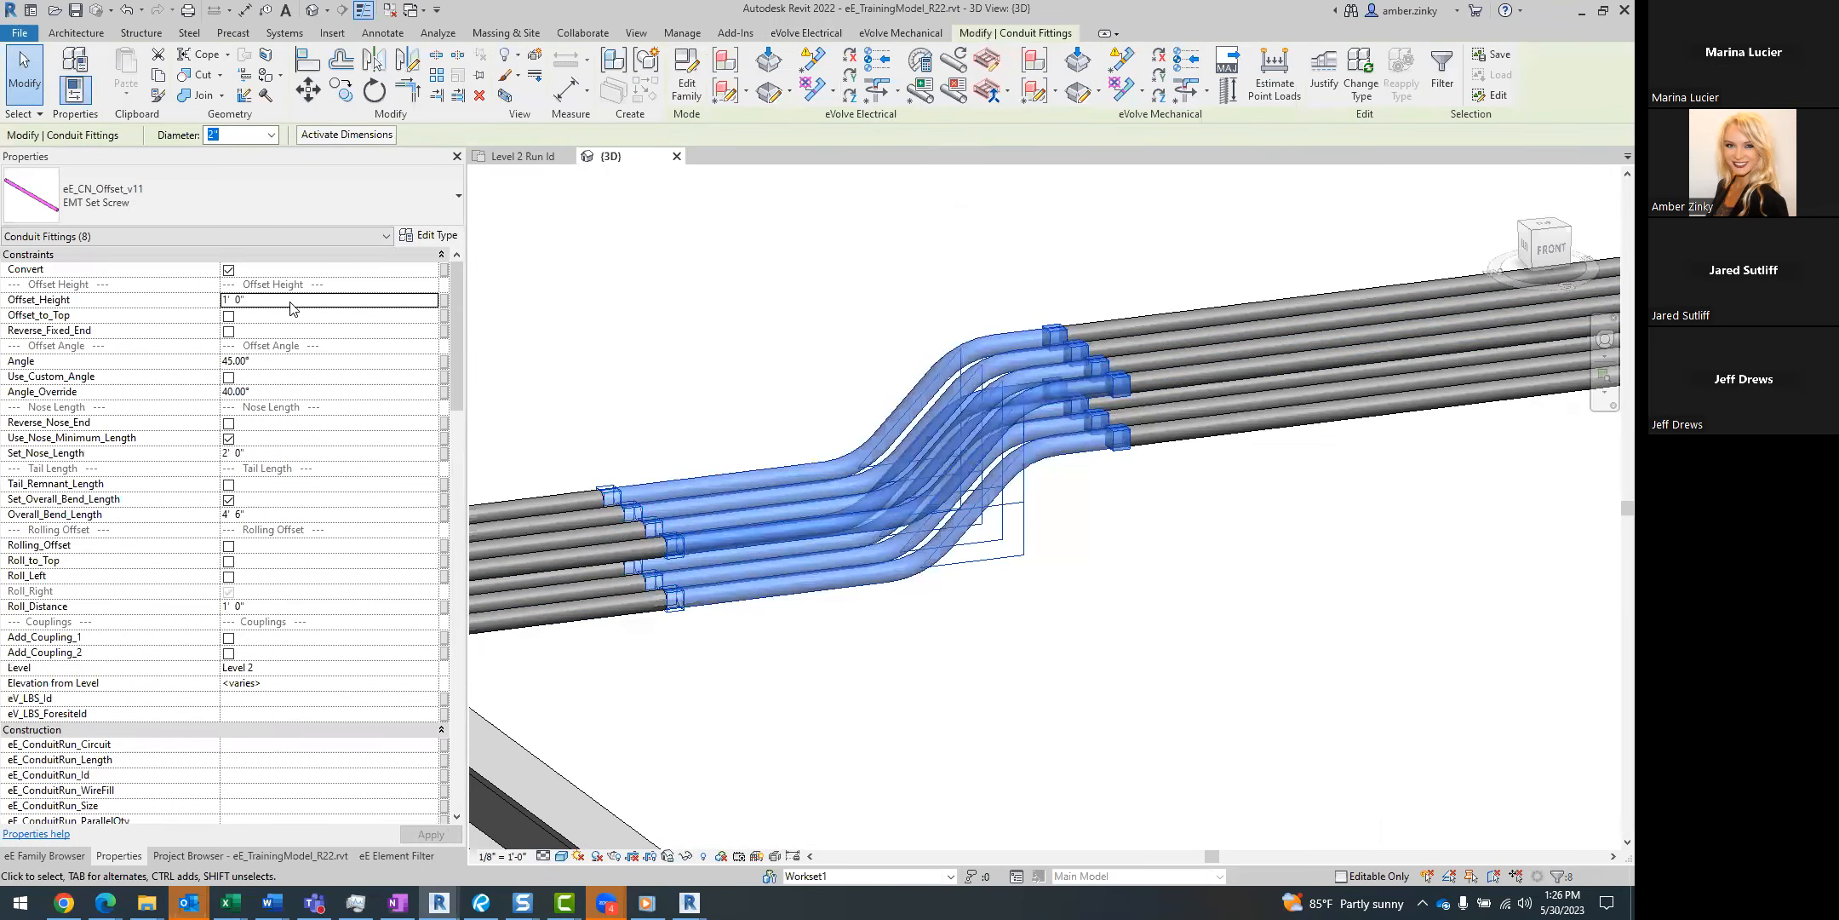
type("2")
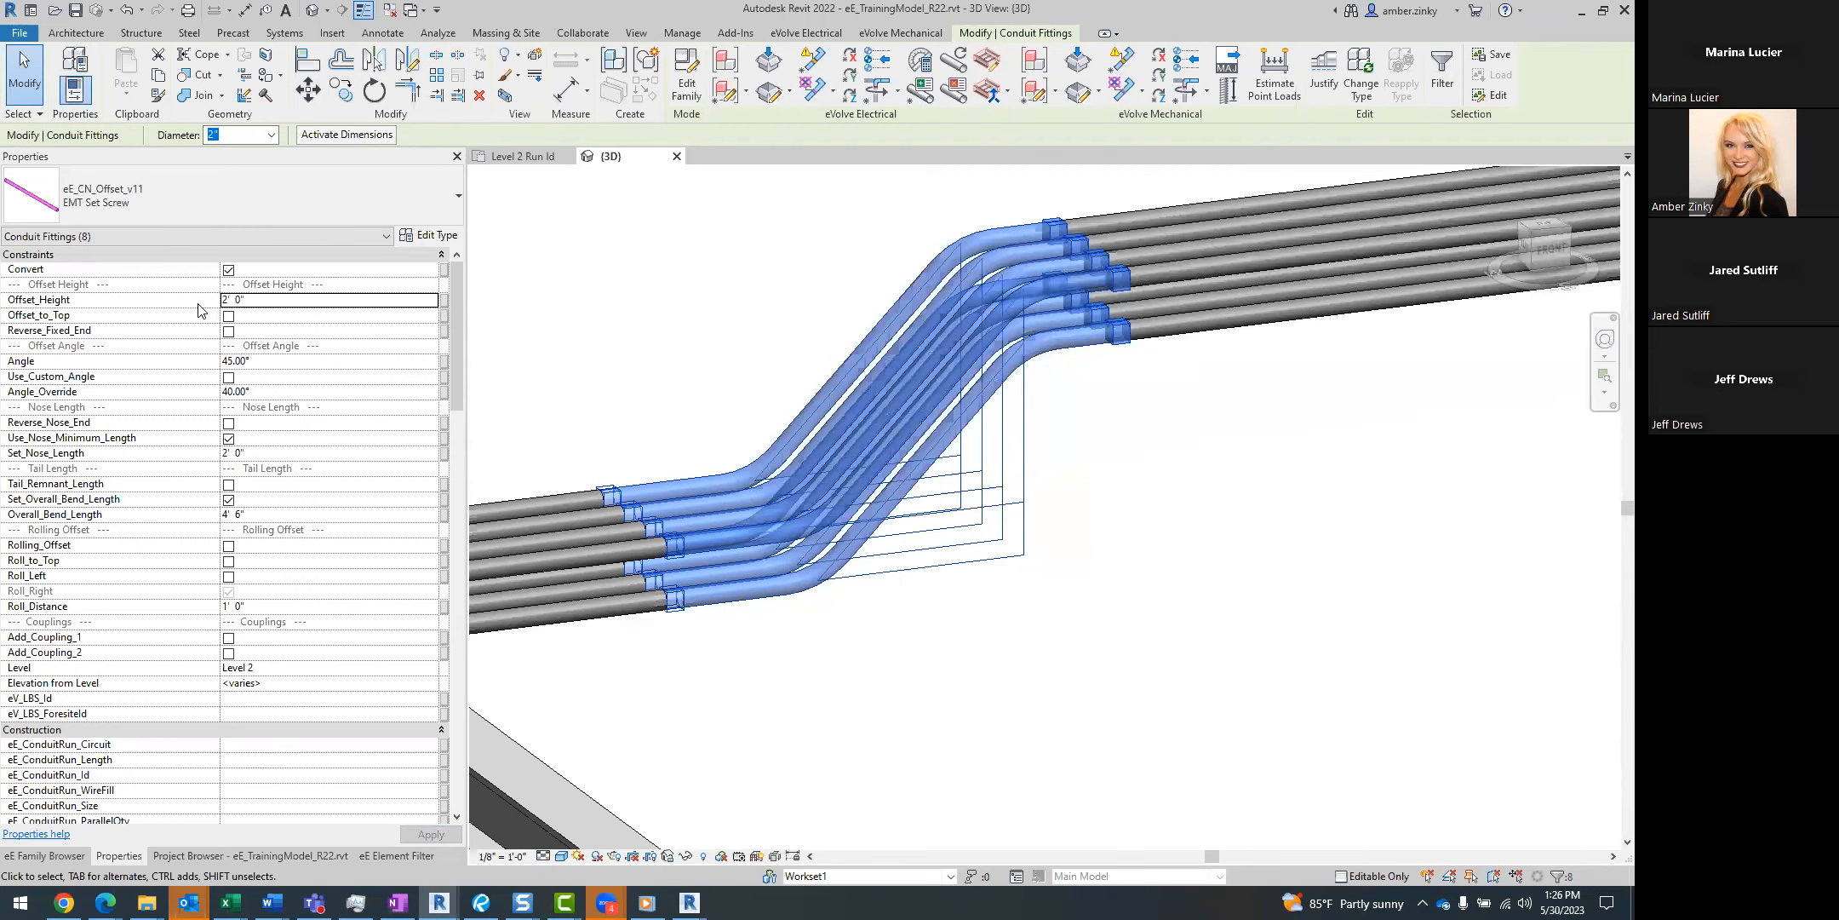
left_click(314, 301)
type("1")
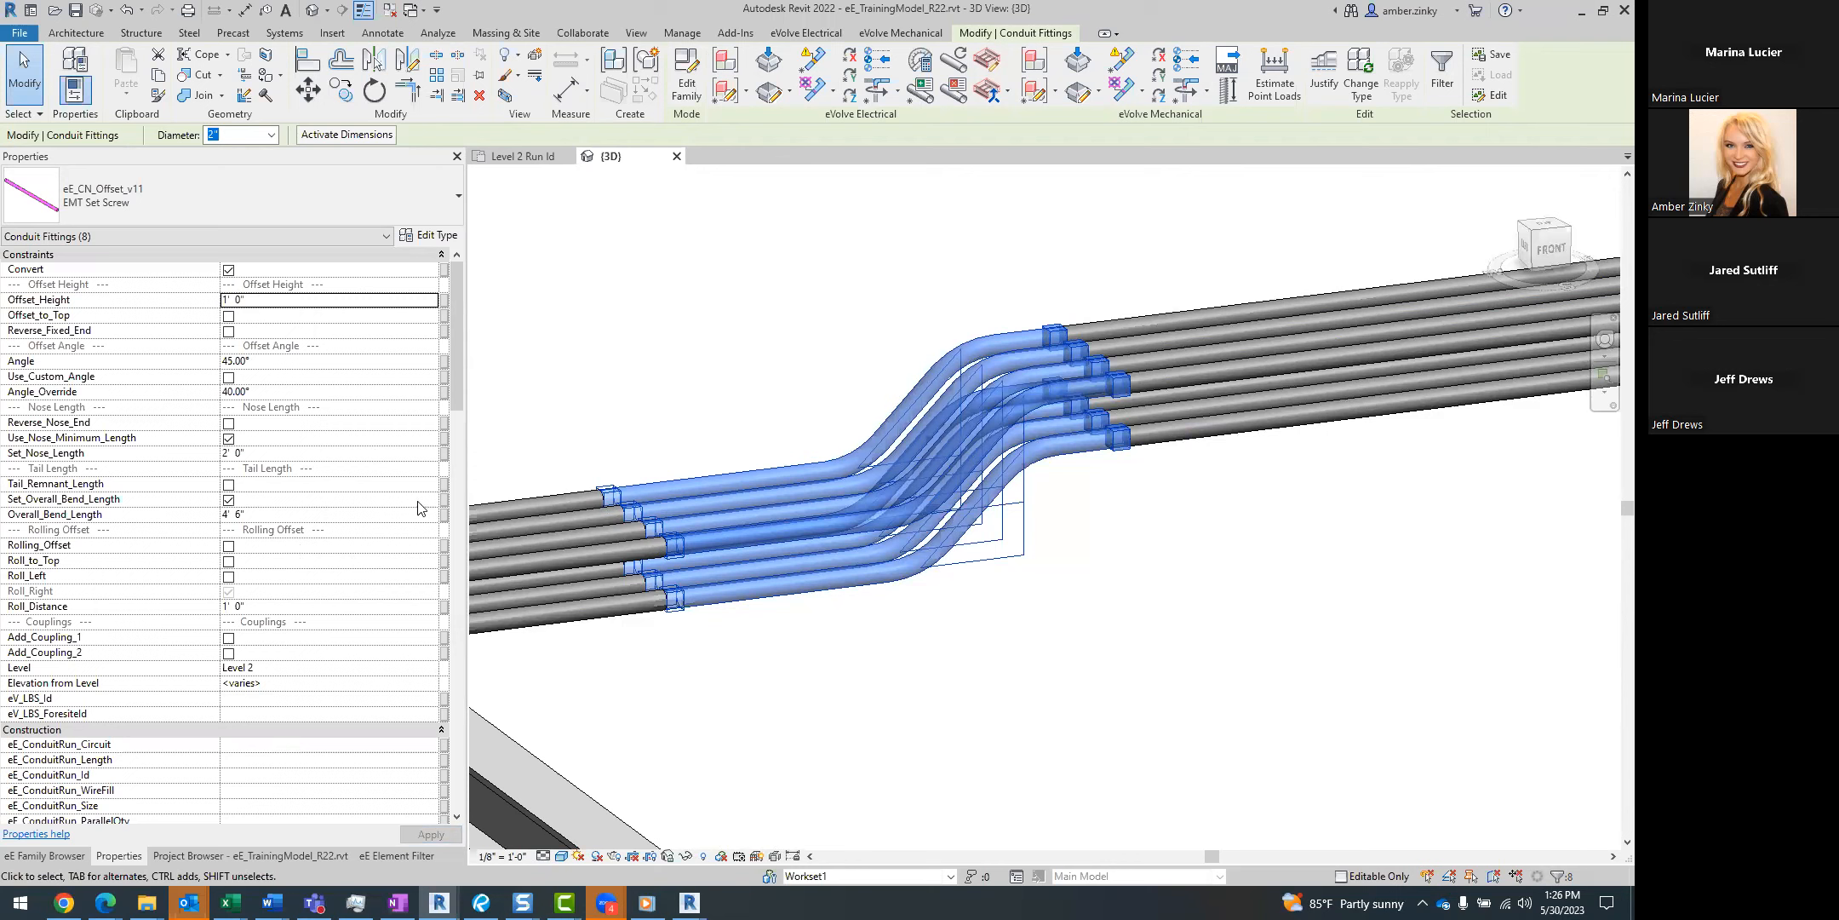
Try Rolling_Offset on the selected offset bends, turn it off again and clear the selection.
left_click(228, 546)
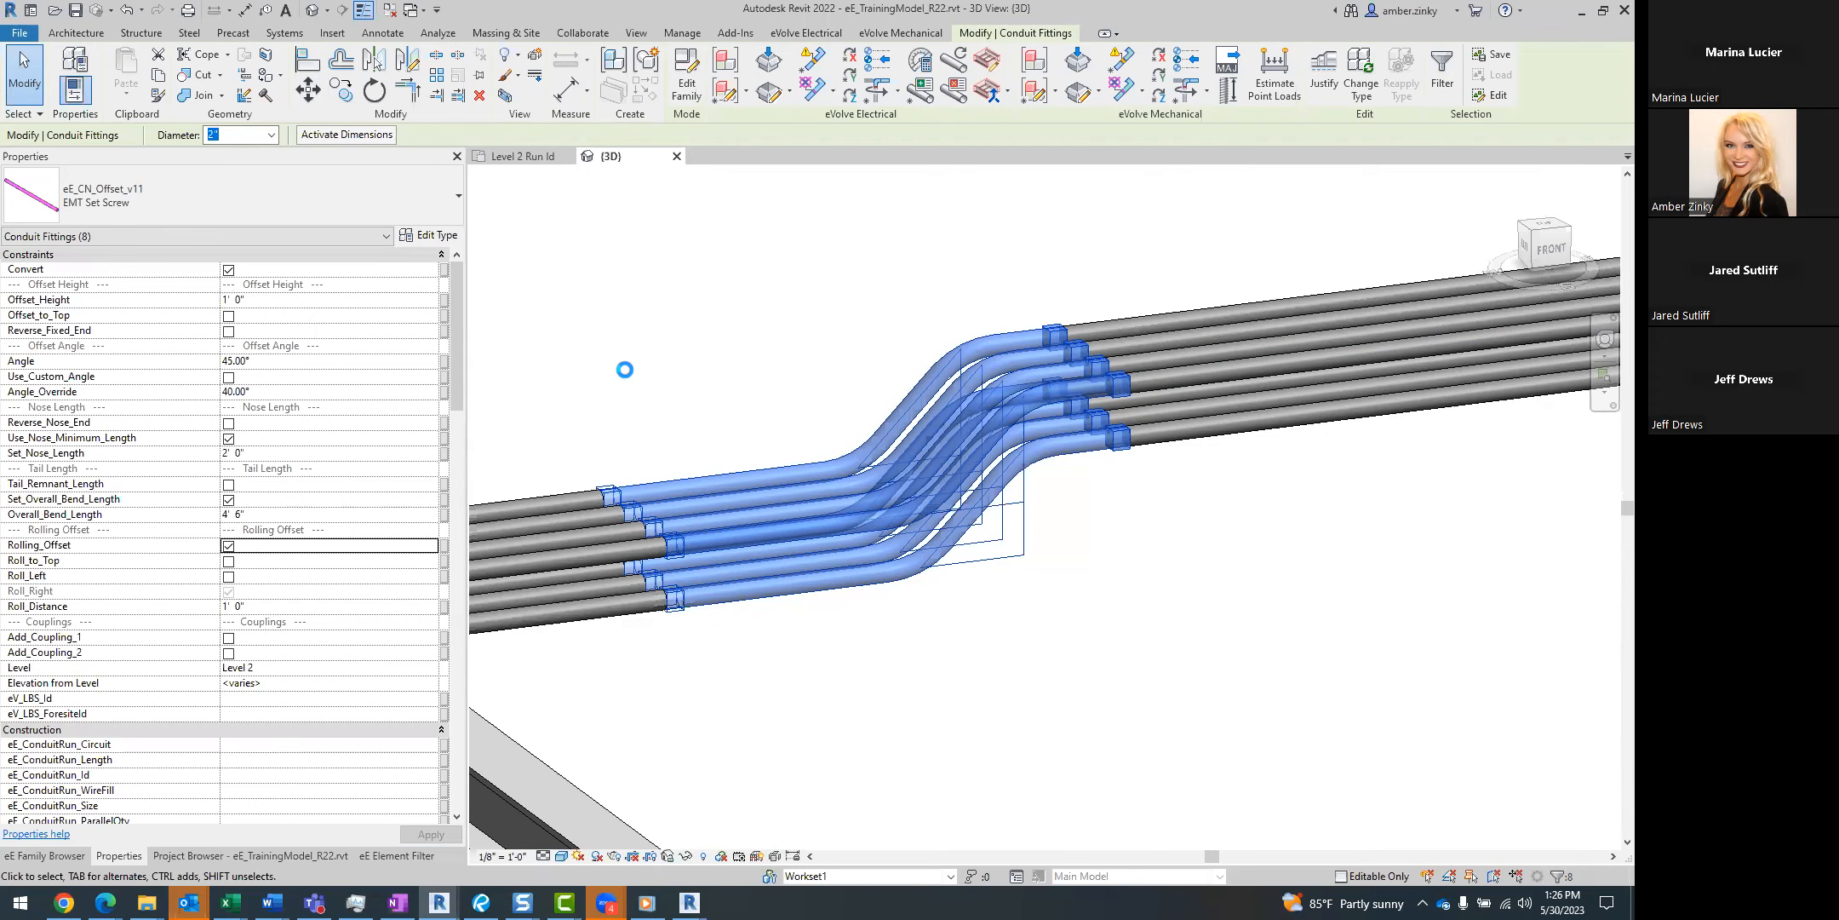
middle_click_drag(960, 656, 727, 658, "shift")
left_click(228, 545)
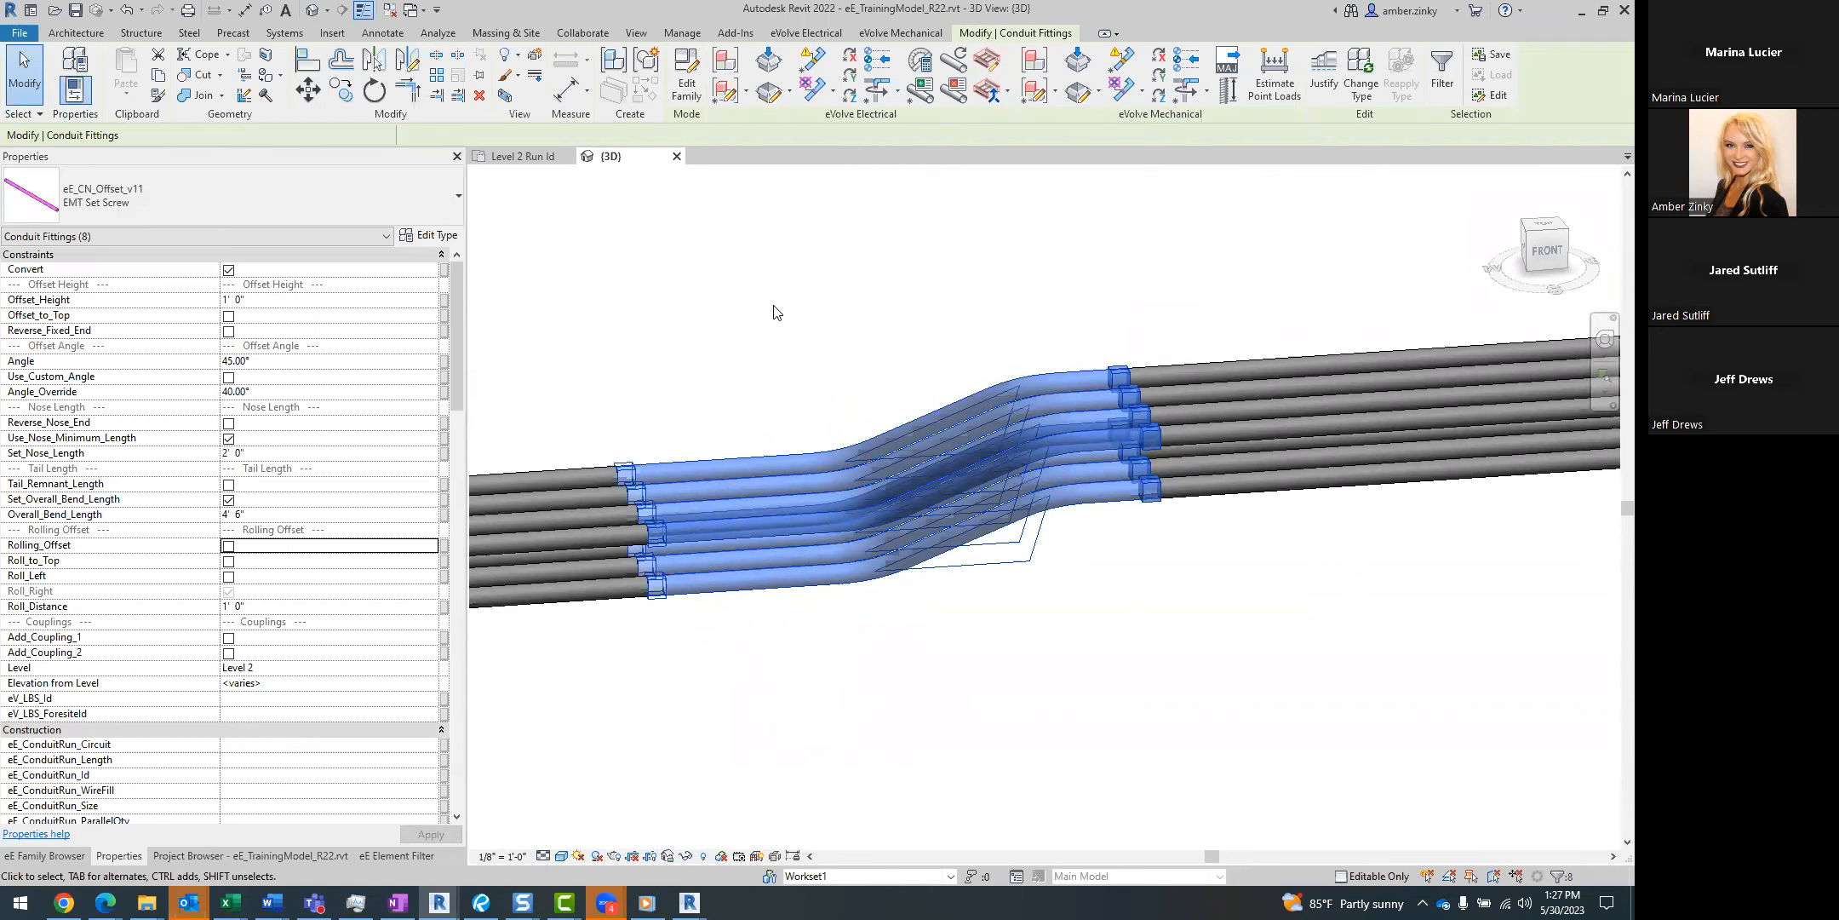
left_click(818, 312)
scroll(993, 560, "down", 2)
scroll(993, 560, "down", 2)
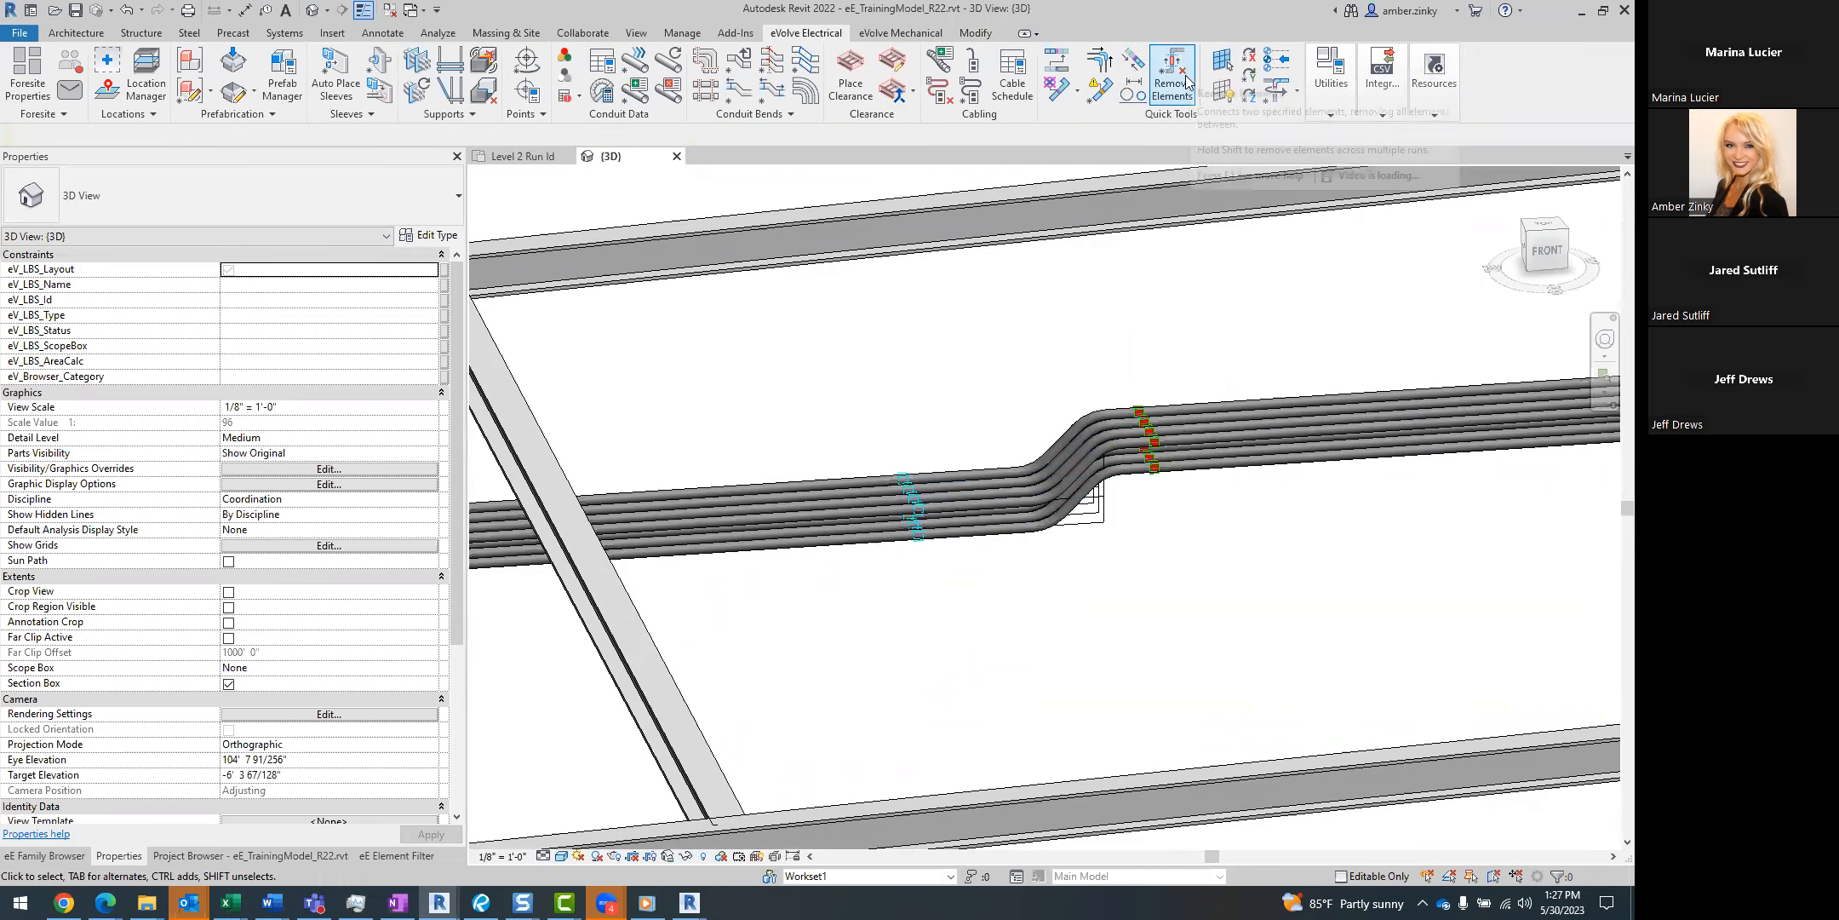
middle_click_drag(972, 394, 1364, 271)
scroll(1361, 271, "down", 1)
middle_click_drag(1225, 455, 1098, 514)
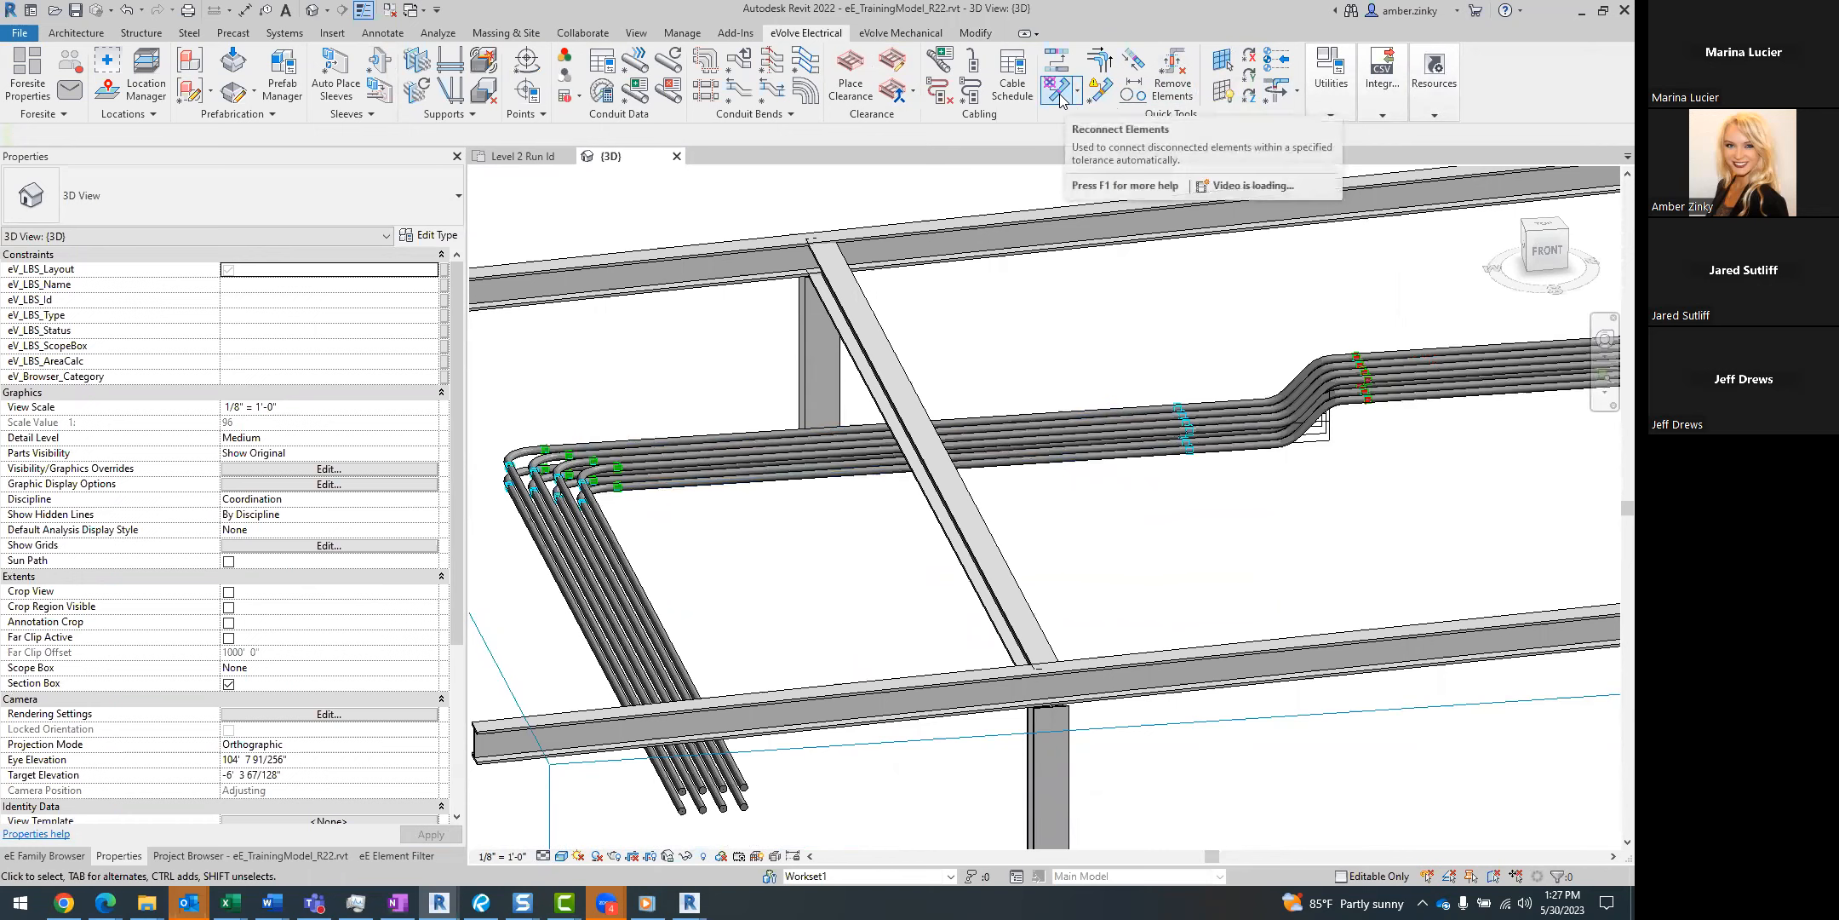
left_click(1098, 93)
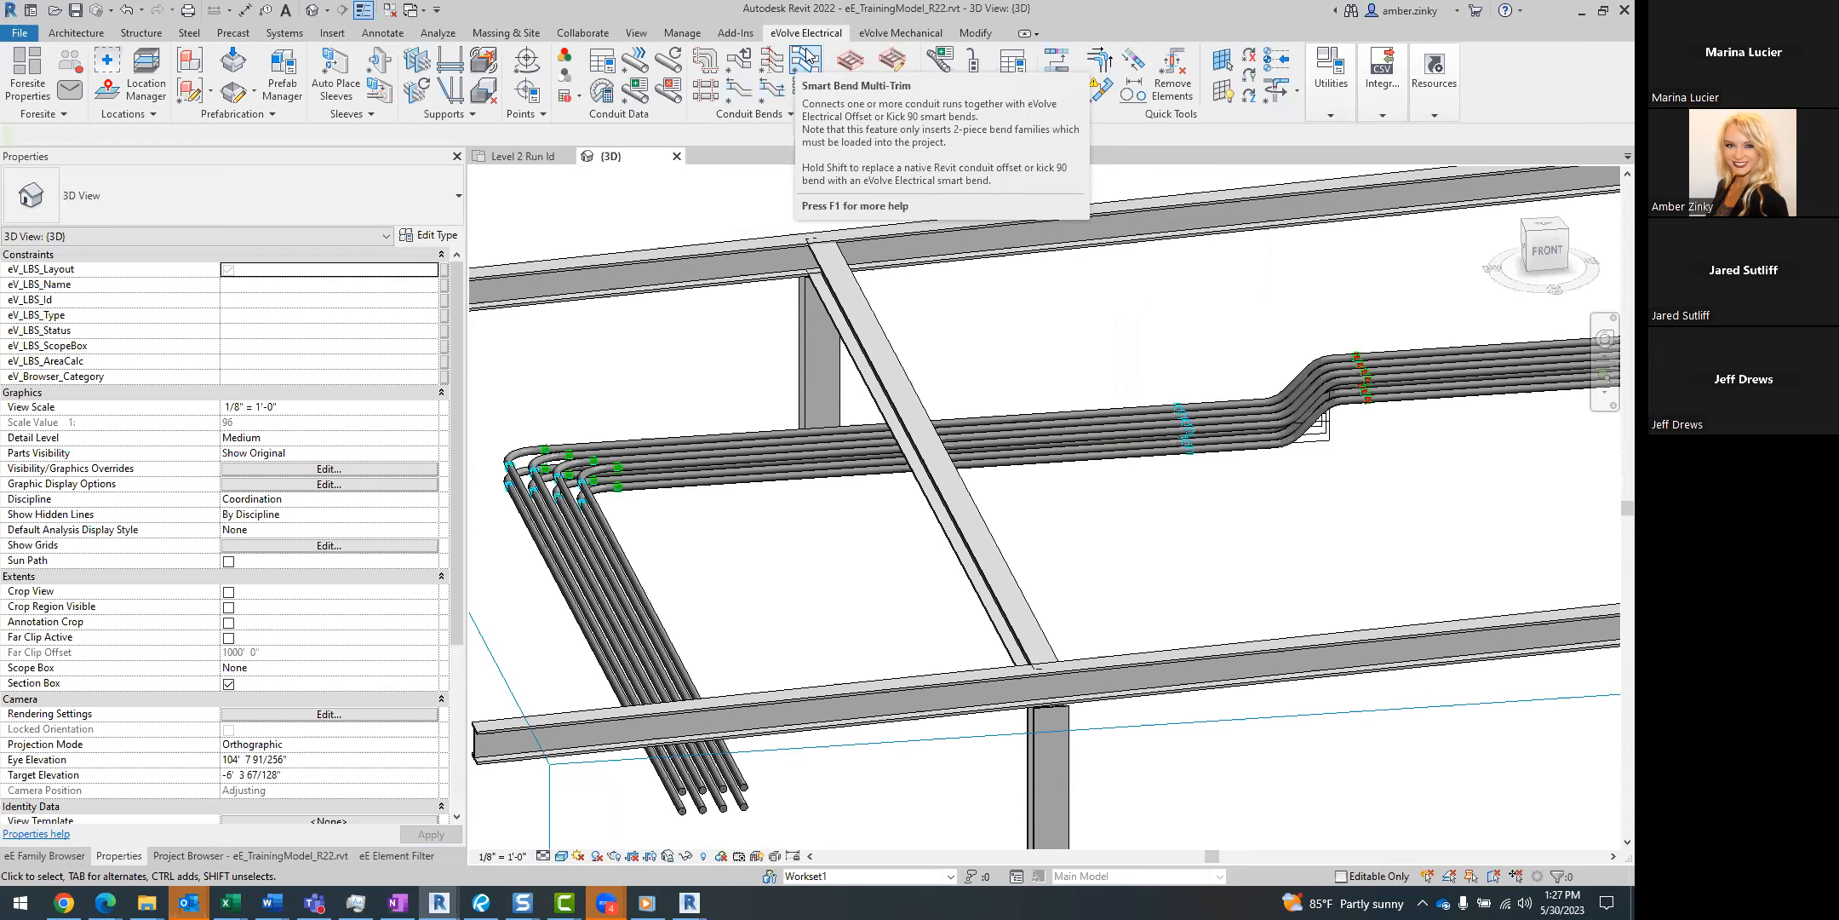
Delete all the offset bends from the rack, leaving a gap between the lower and raised conduits.
scroll(1320, 328, "up", 3)
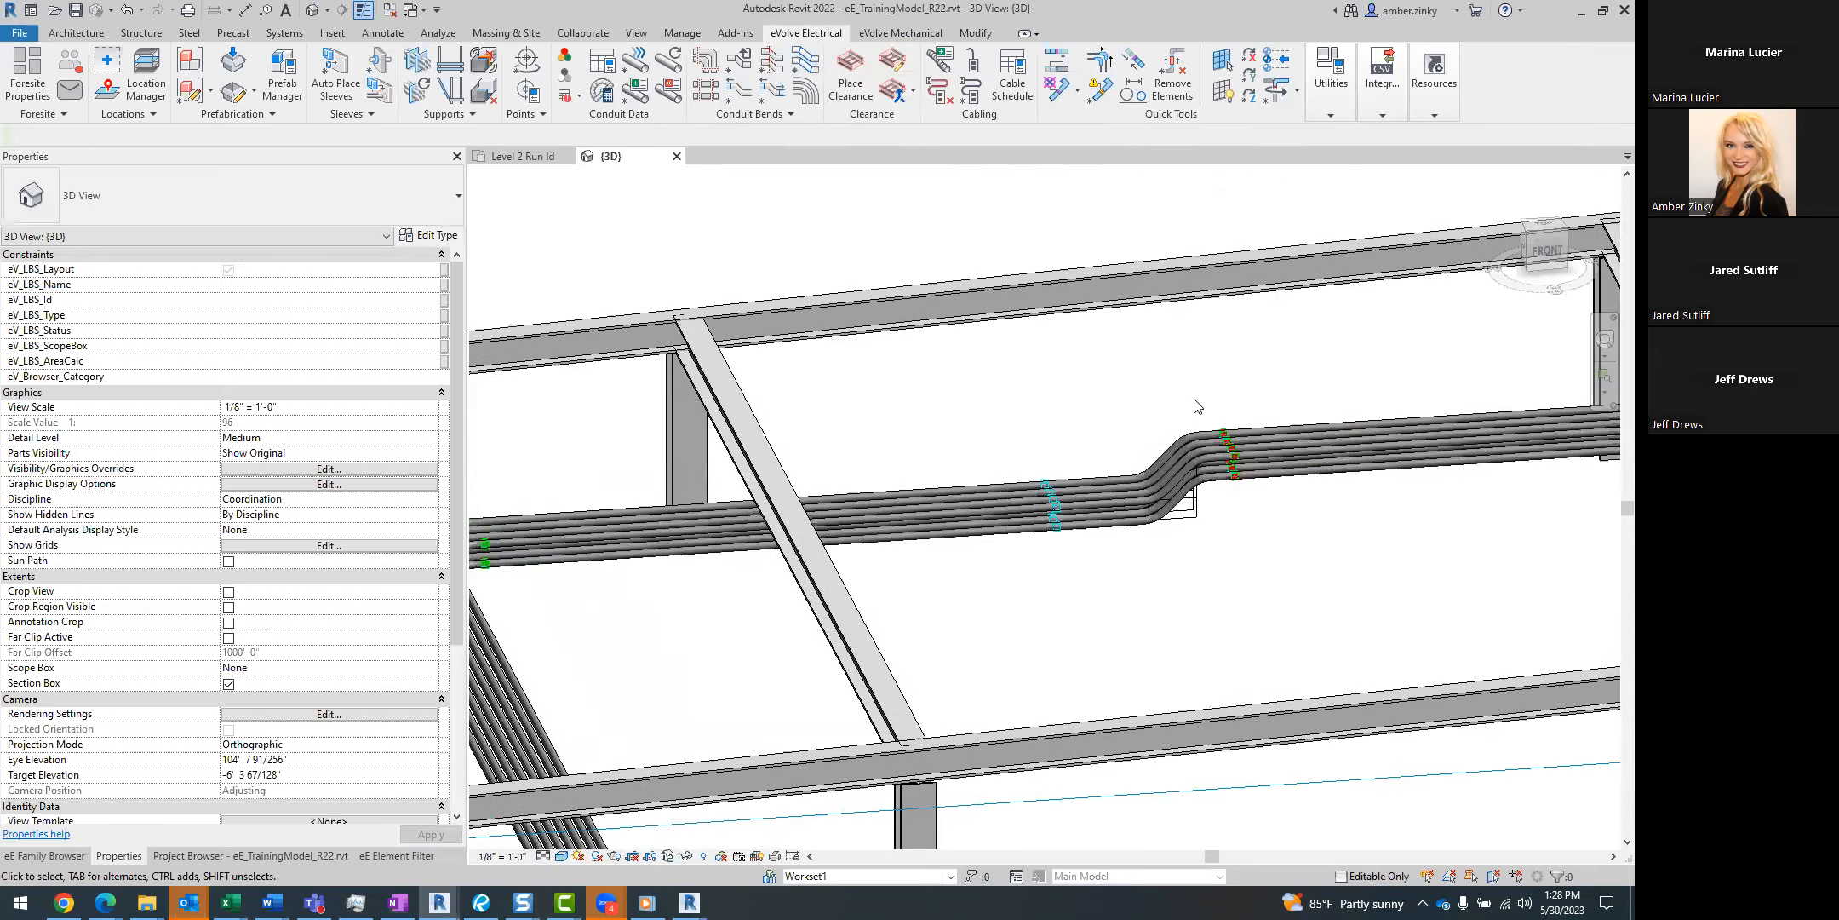
left_click_drag(903, 366, 1347, 726)
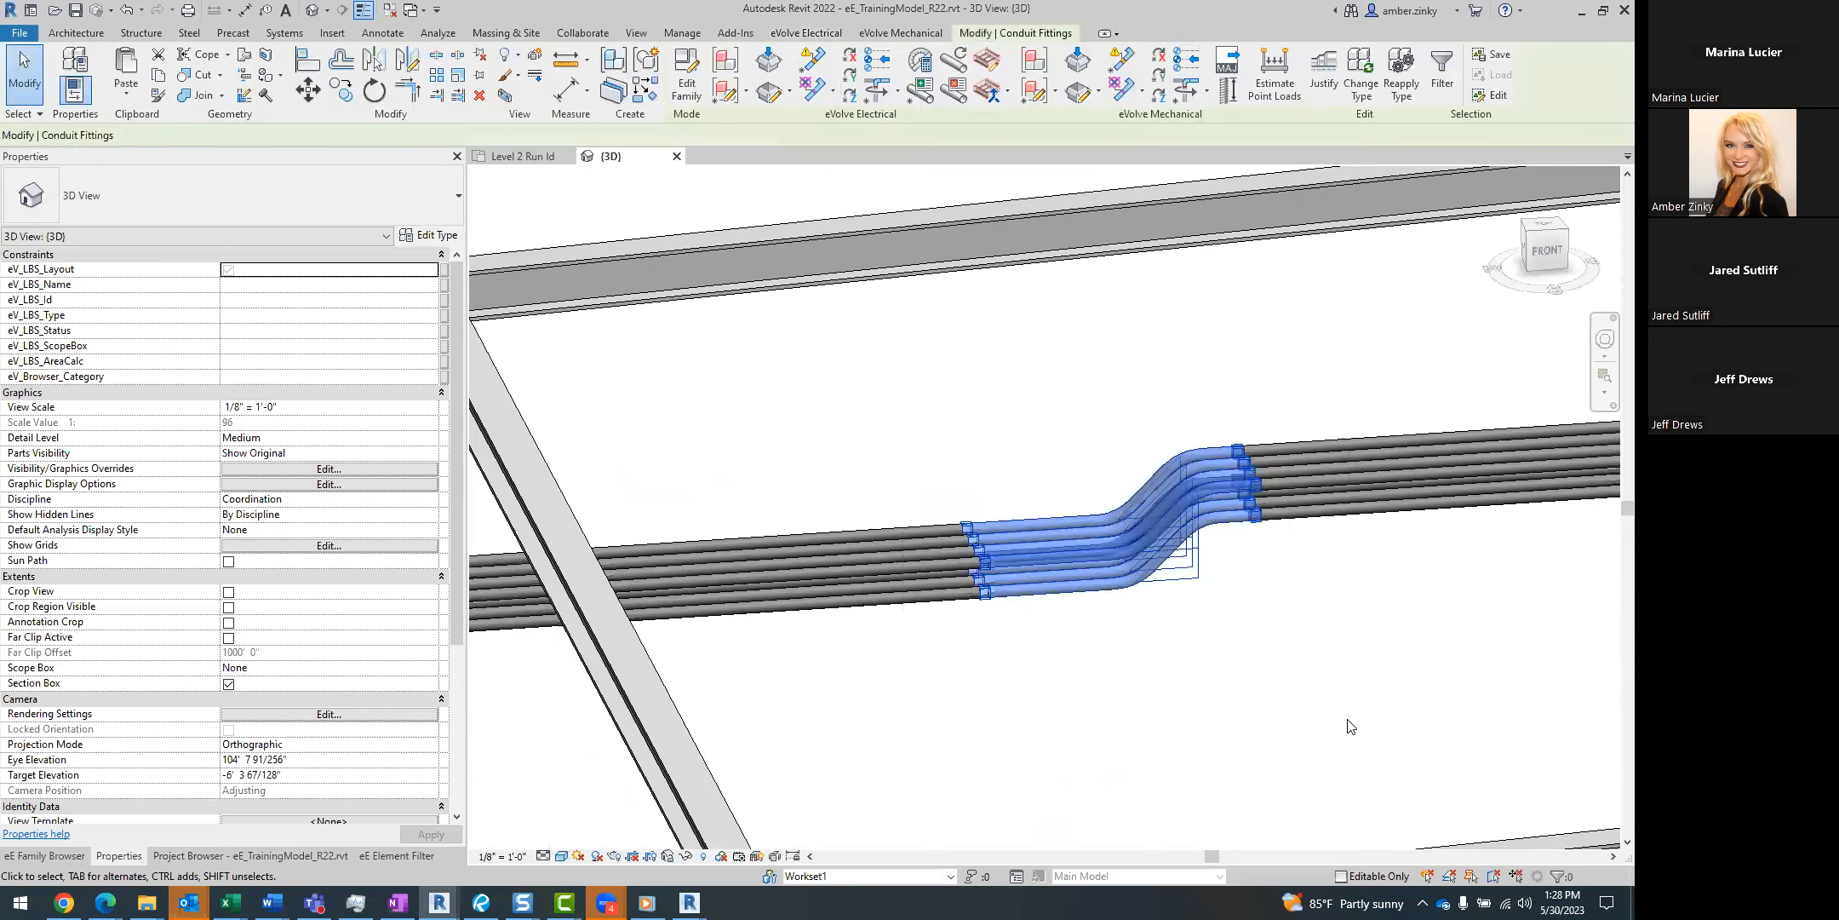
key("Delete")
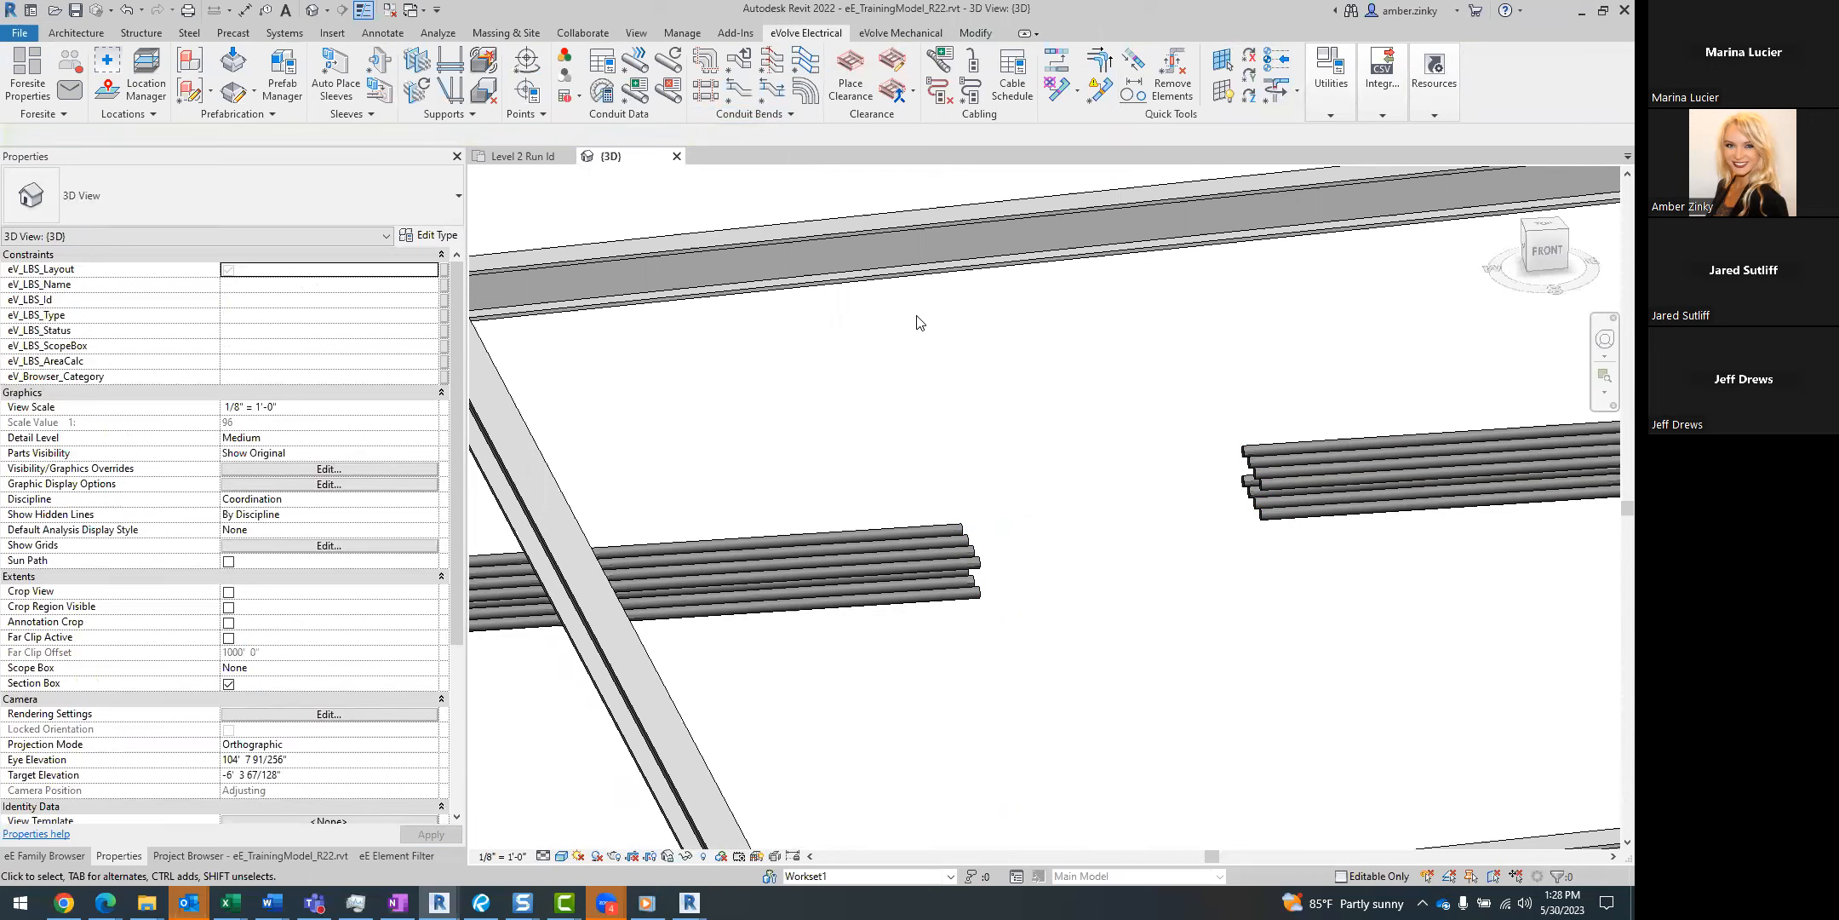
Reconnect the raised conduit runs to the lower conduit runs across the gap with Smart Bend Multi-Trim.
left_click(803, 75)
left_click_drag(1314, 381, 1205, 562)
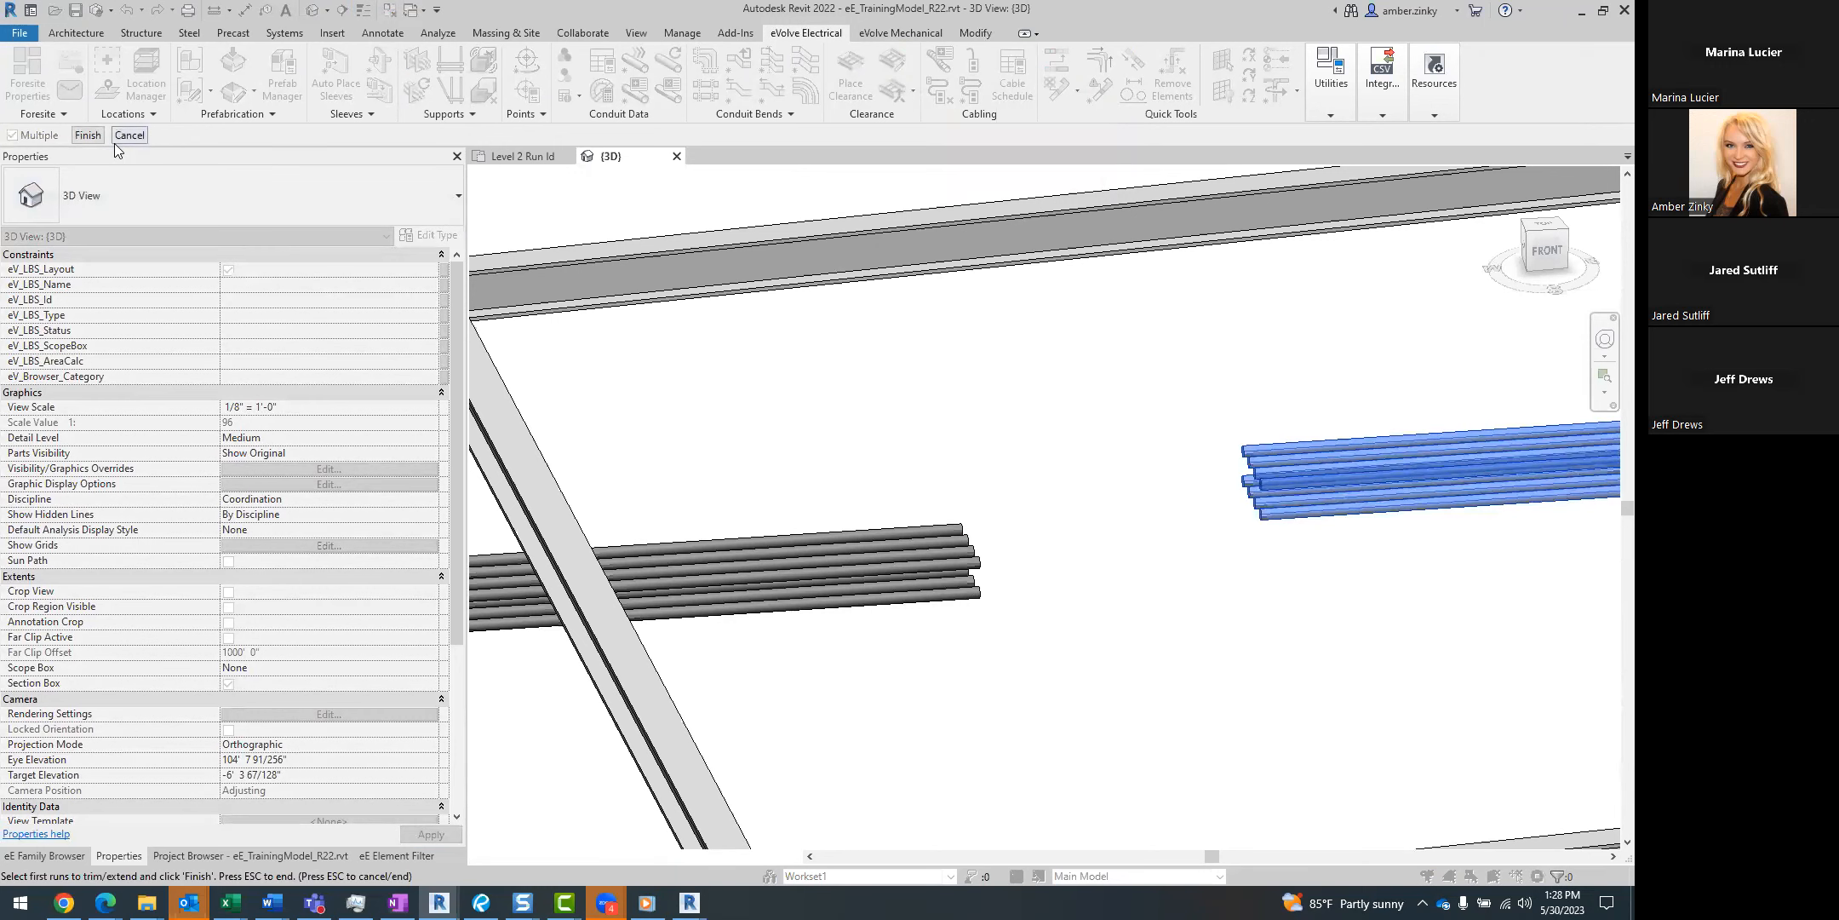
left_click(88, 134)
left_click_drag(881, 462, 846, 634)
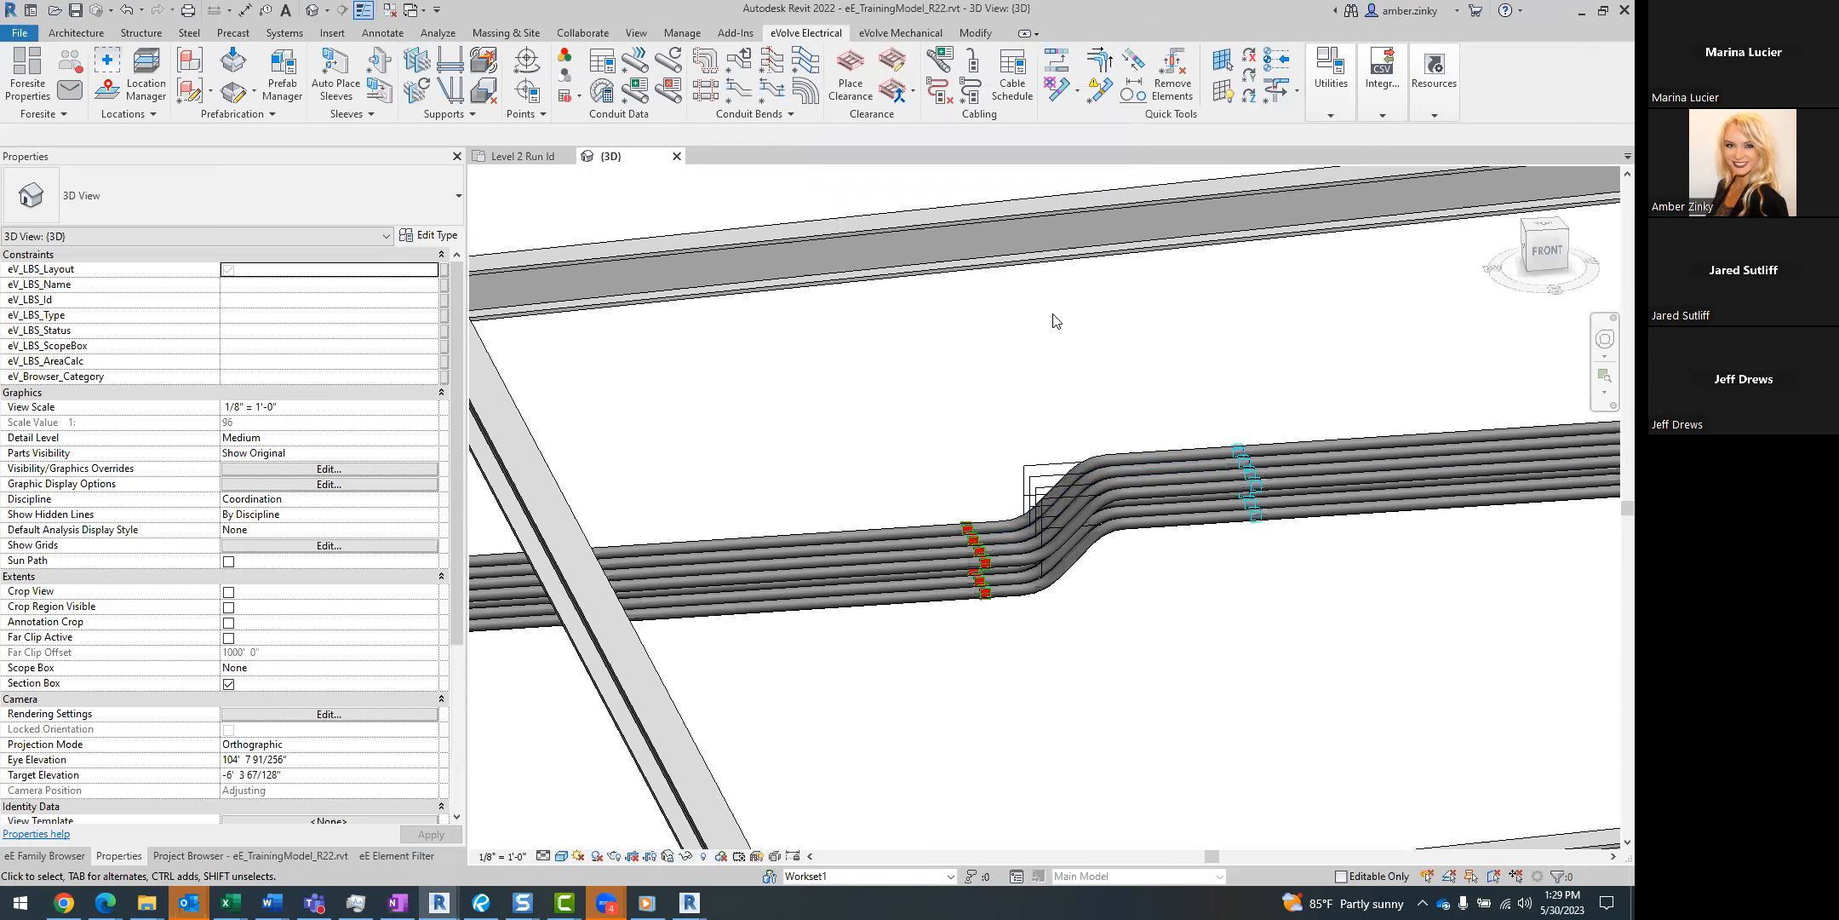
Review the project's Smart Bends settings, looking through the Greenlee 555 bender's bend values, and close them without changes.
left_click(1434, 85)
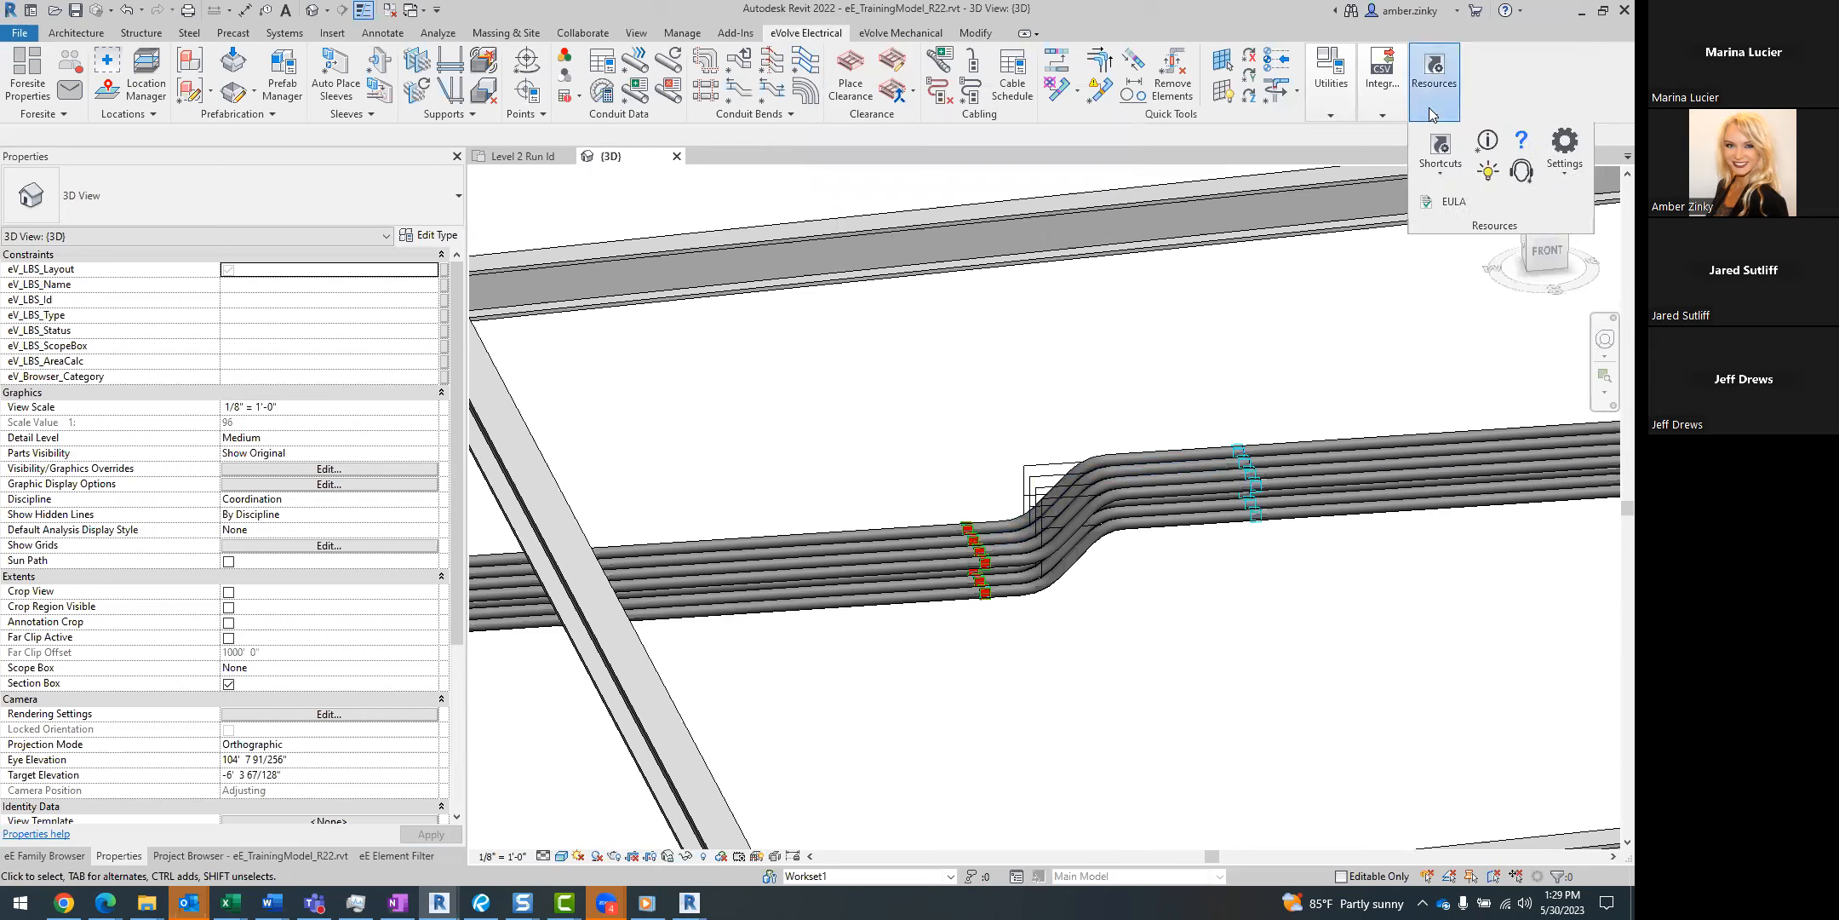
left_click(1553, 176)
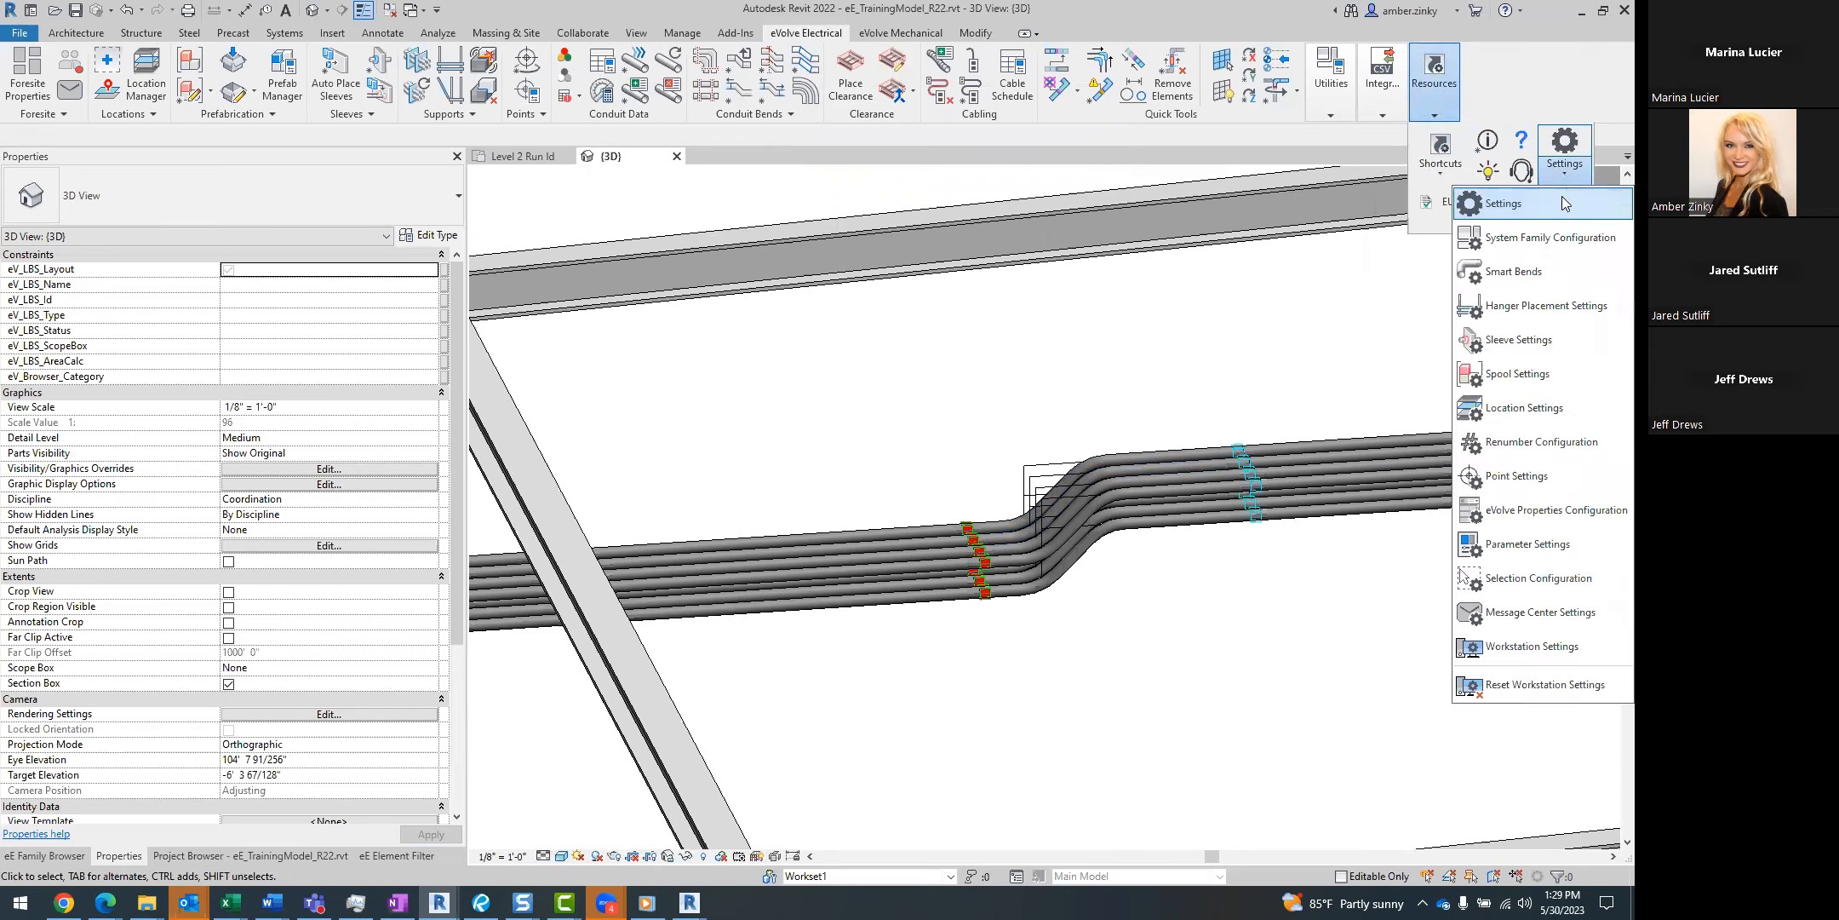
left_click(1574, 267)
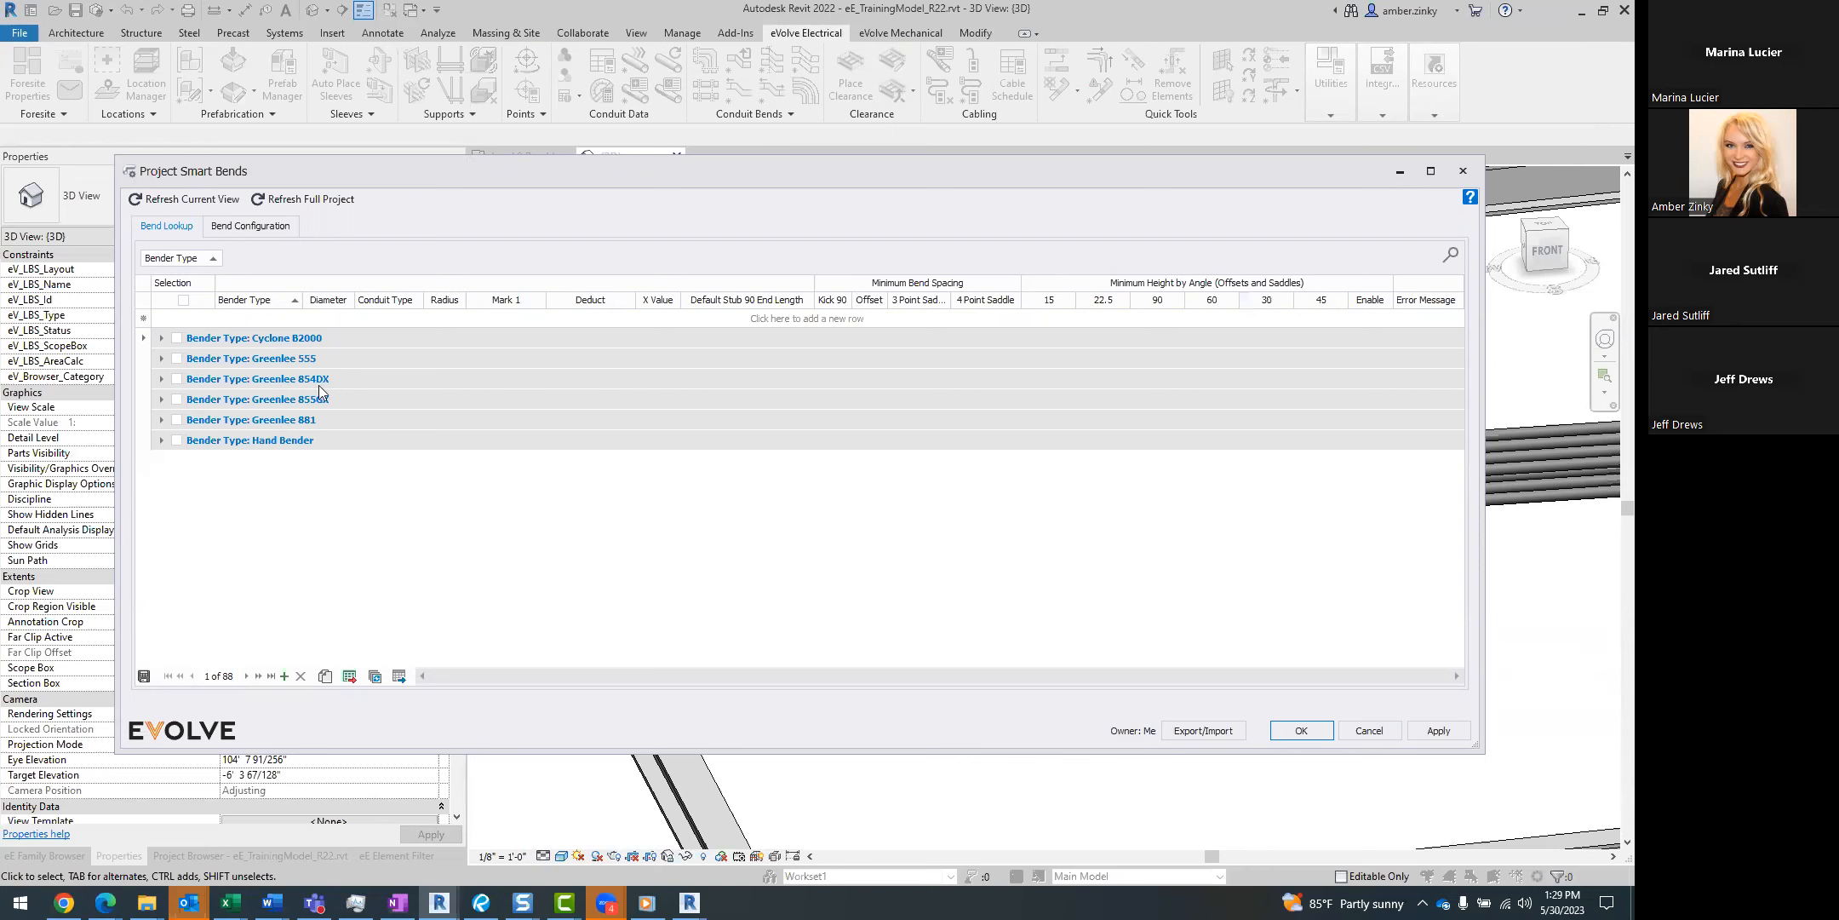
left_click(161, 359)
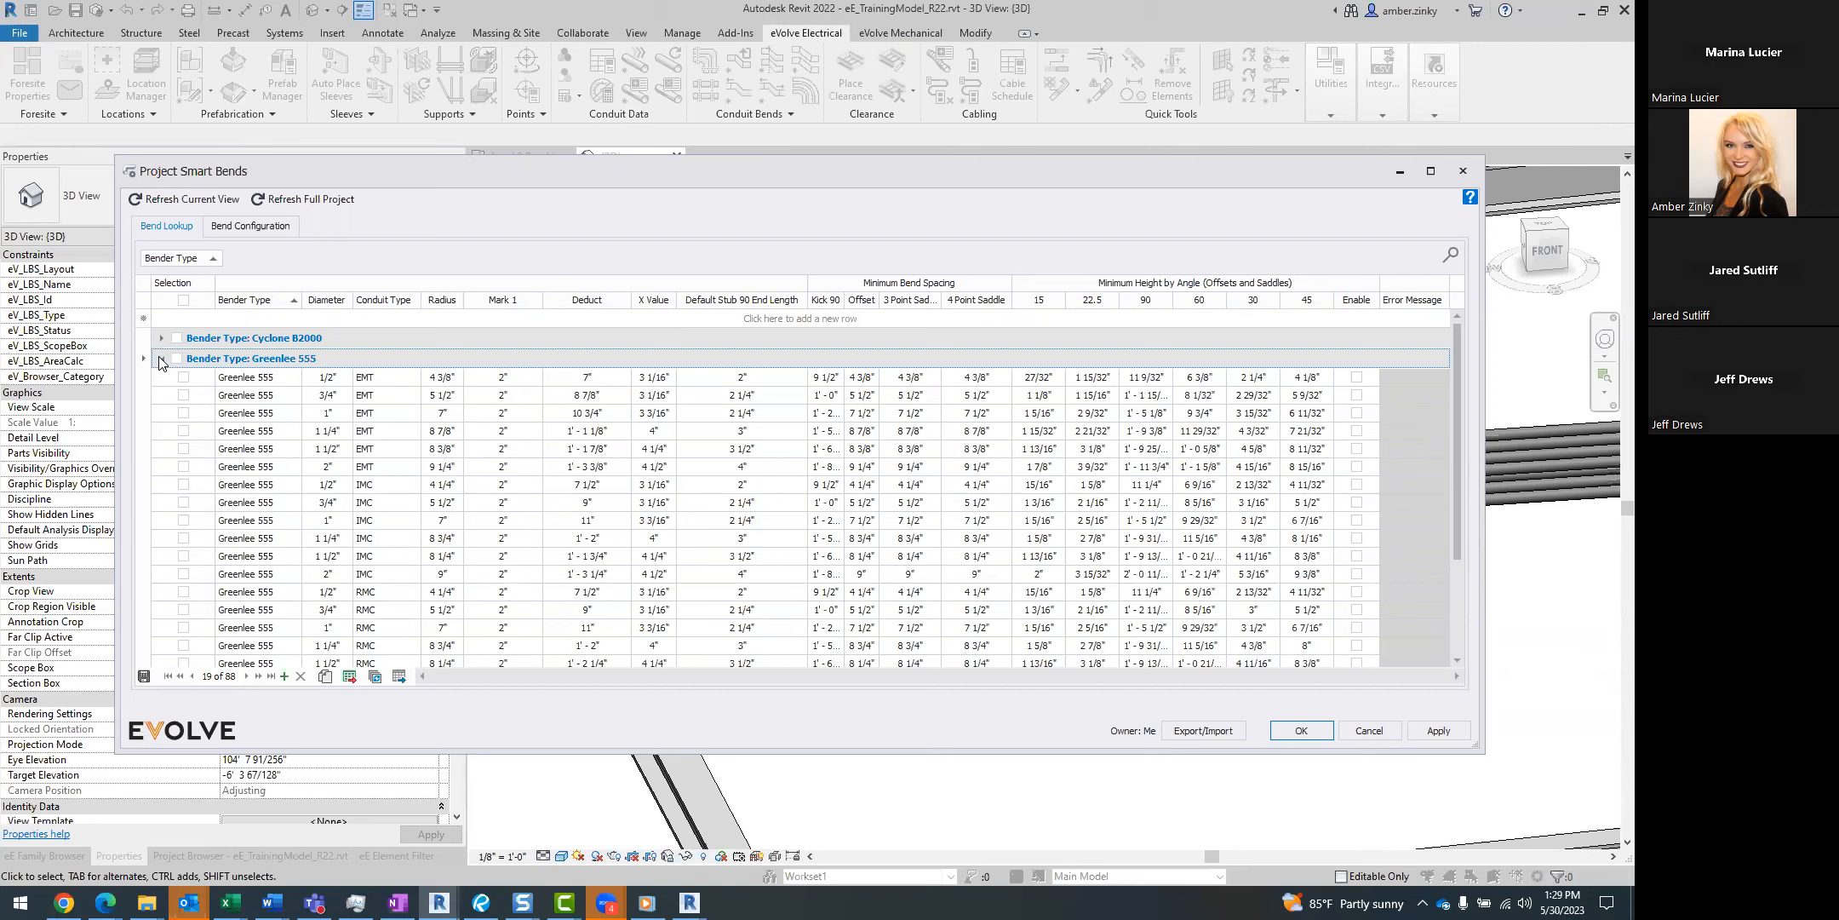
left_click(160, 359)
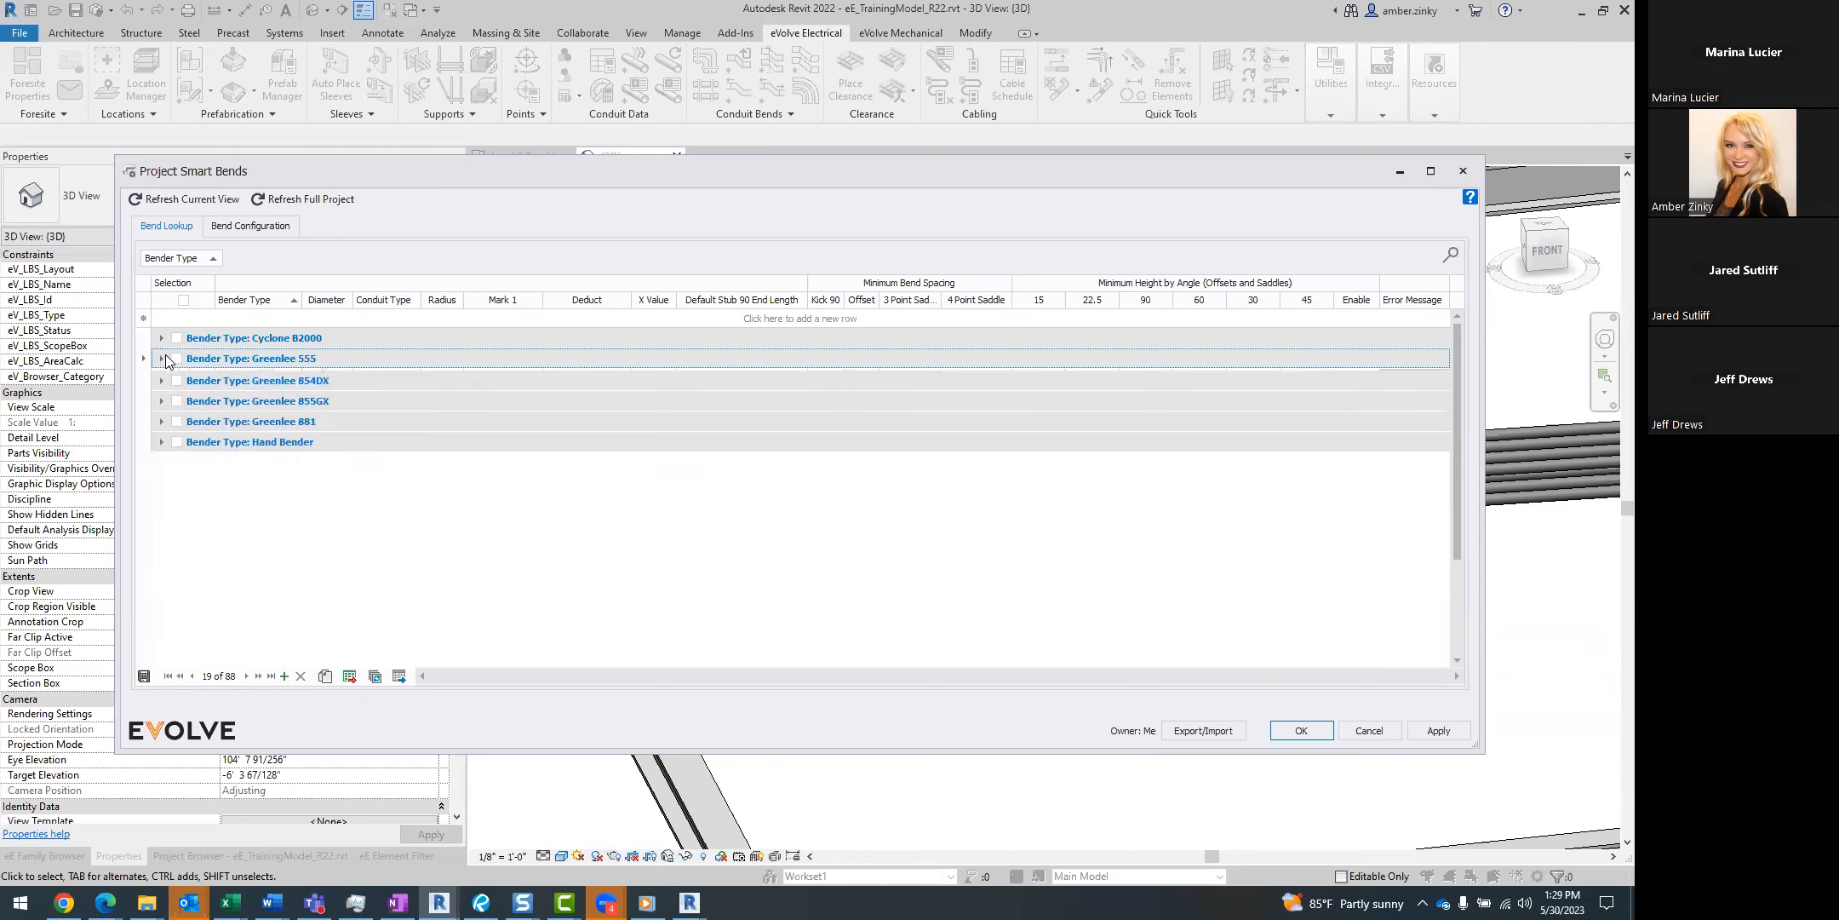
left_click(1464, 173)
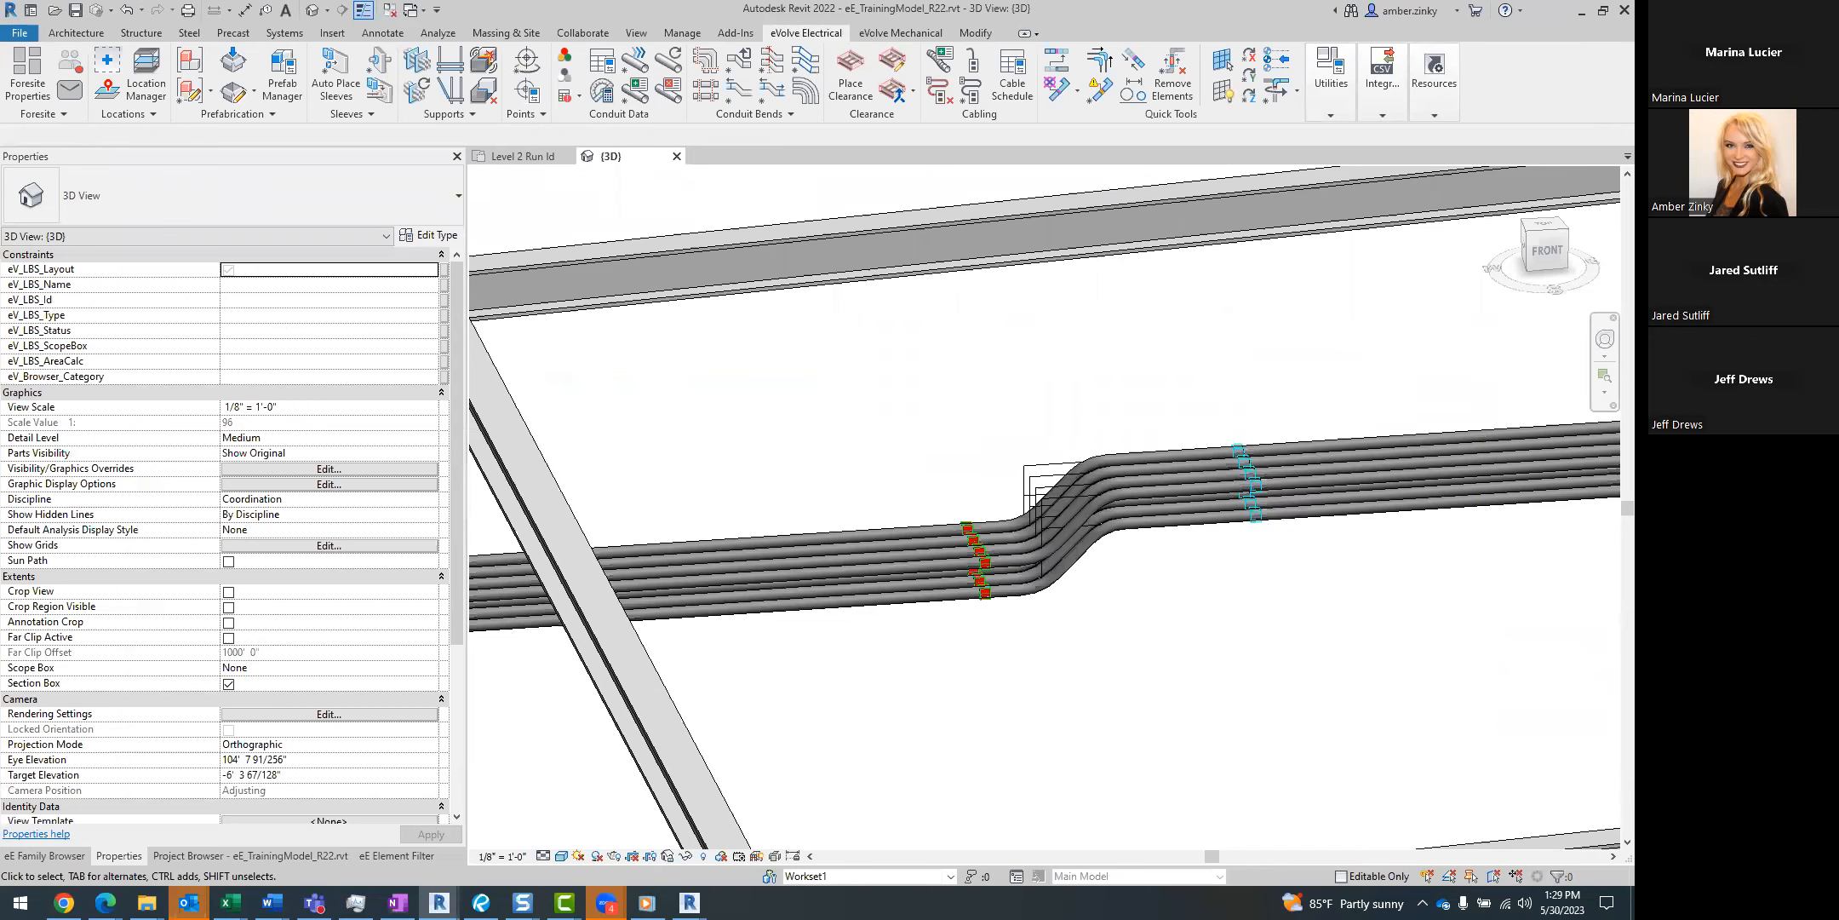
Open the eE_Conduit Bend Offset_v11 schedule from the project's Conduit Bends schedules to read the offset bend dimensions.
left_click(312, 855)
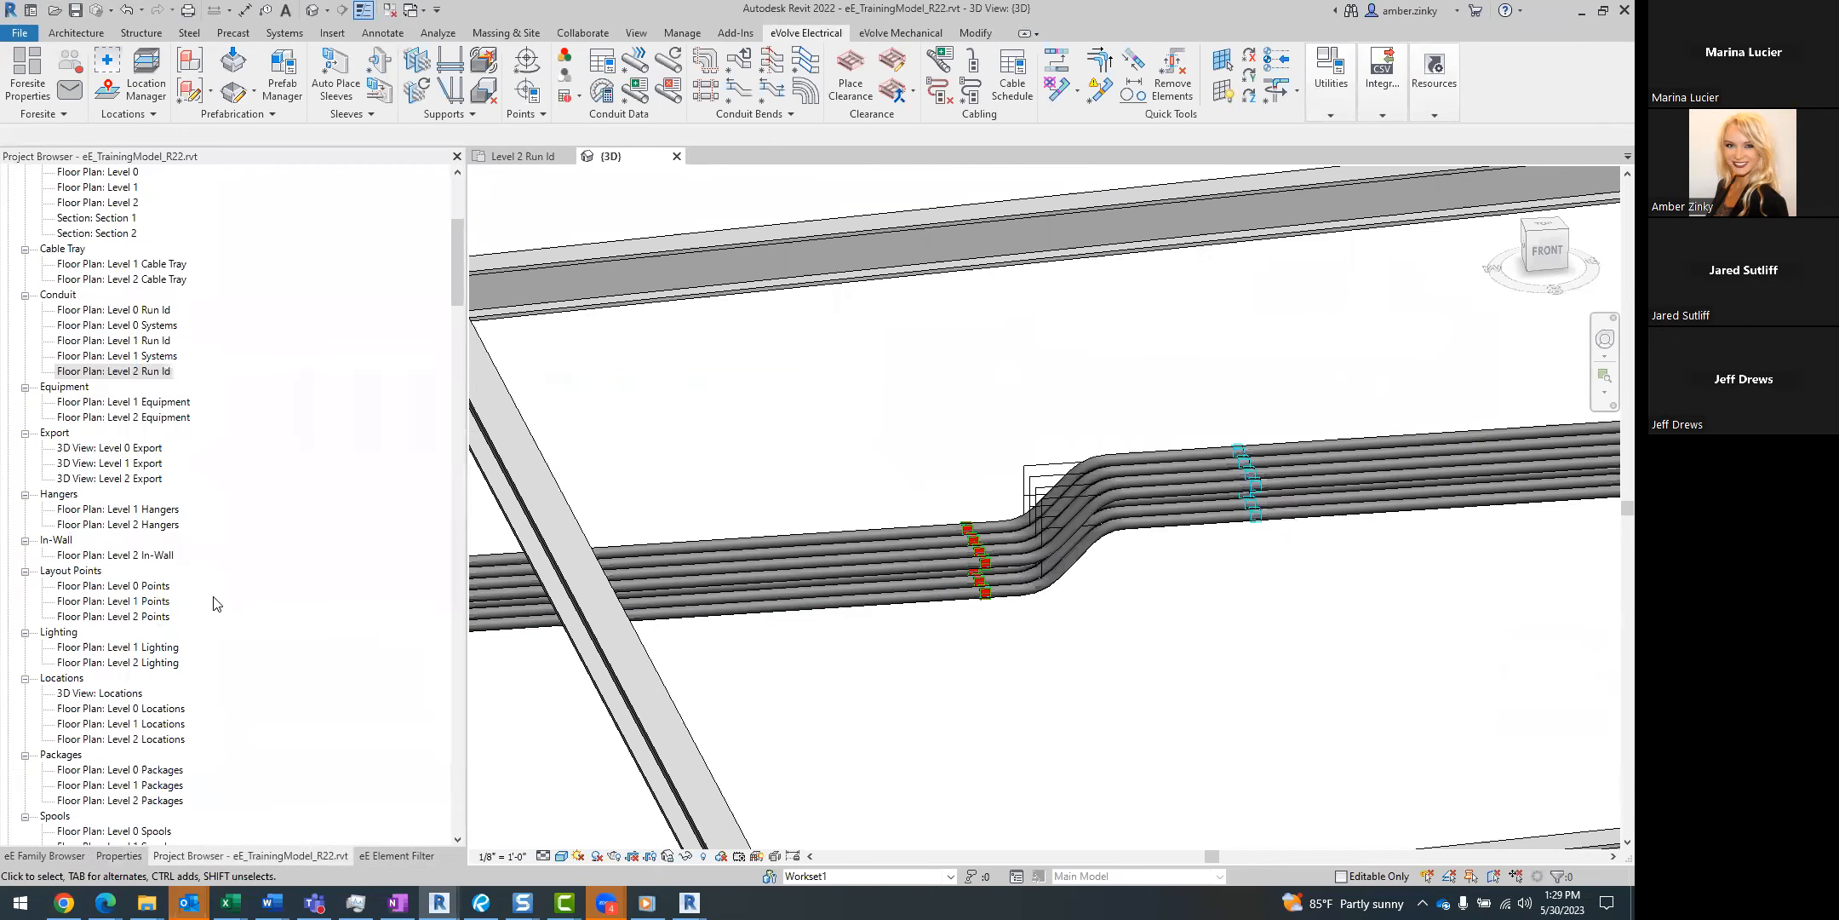
scroll(372, 406, "down", 10)
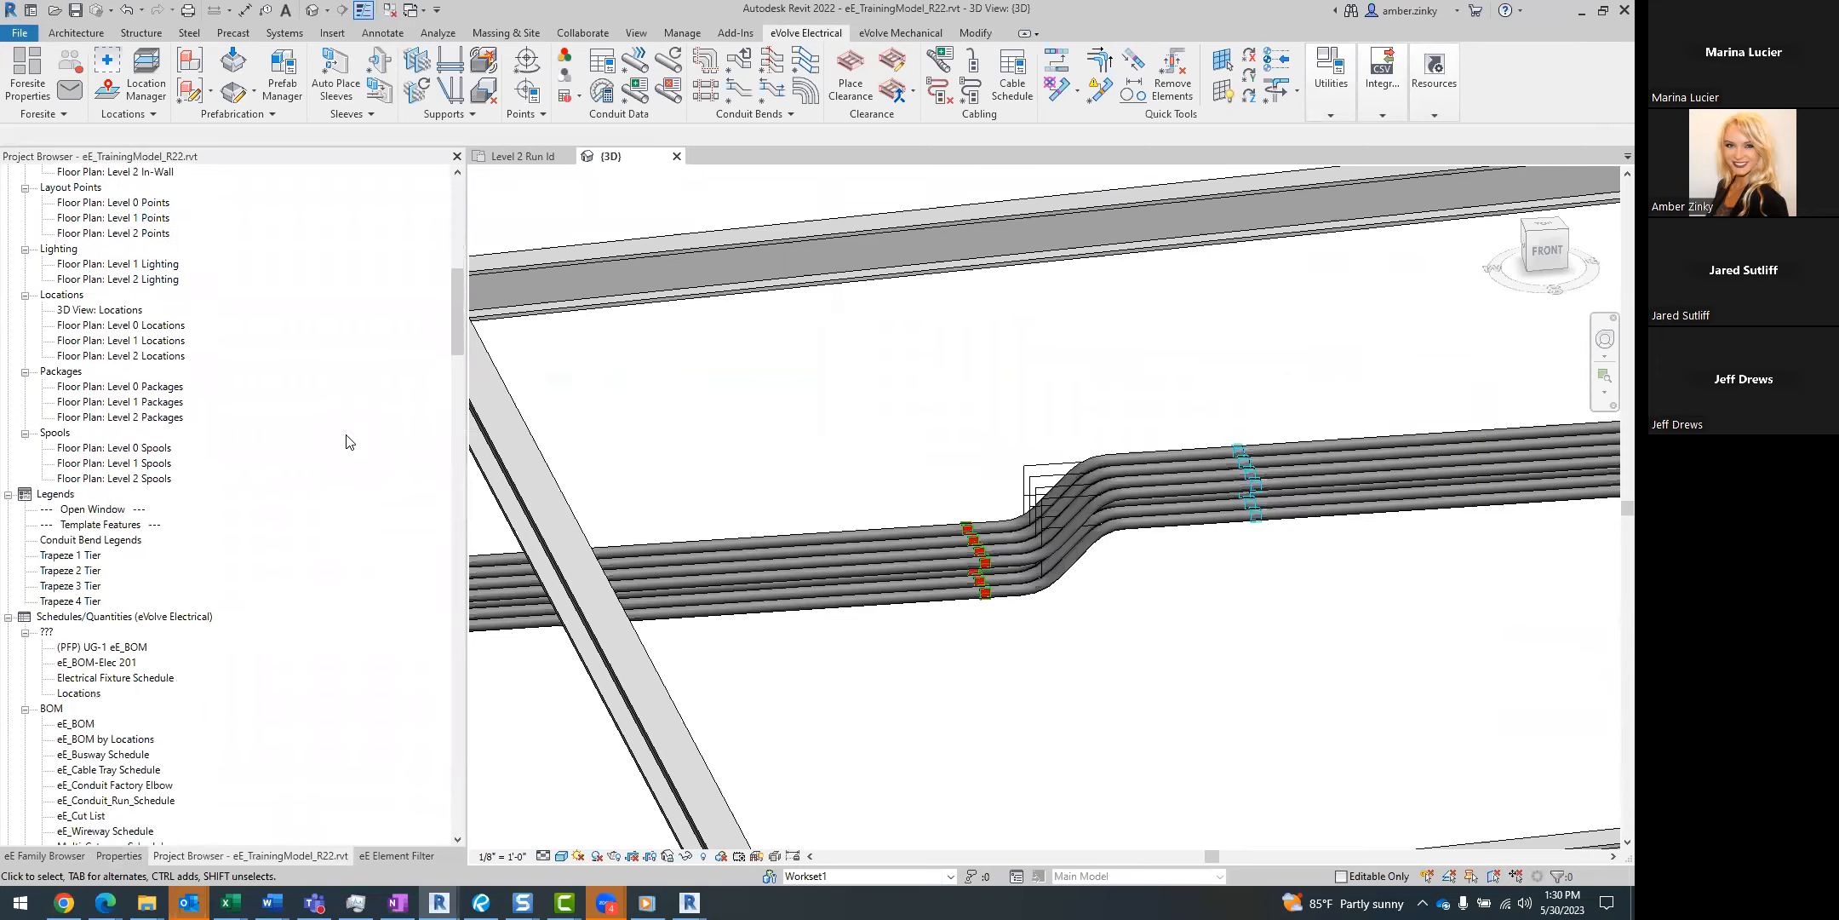
scroll(347, 450, "down", 3)
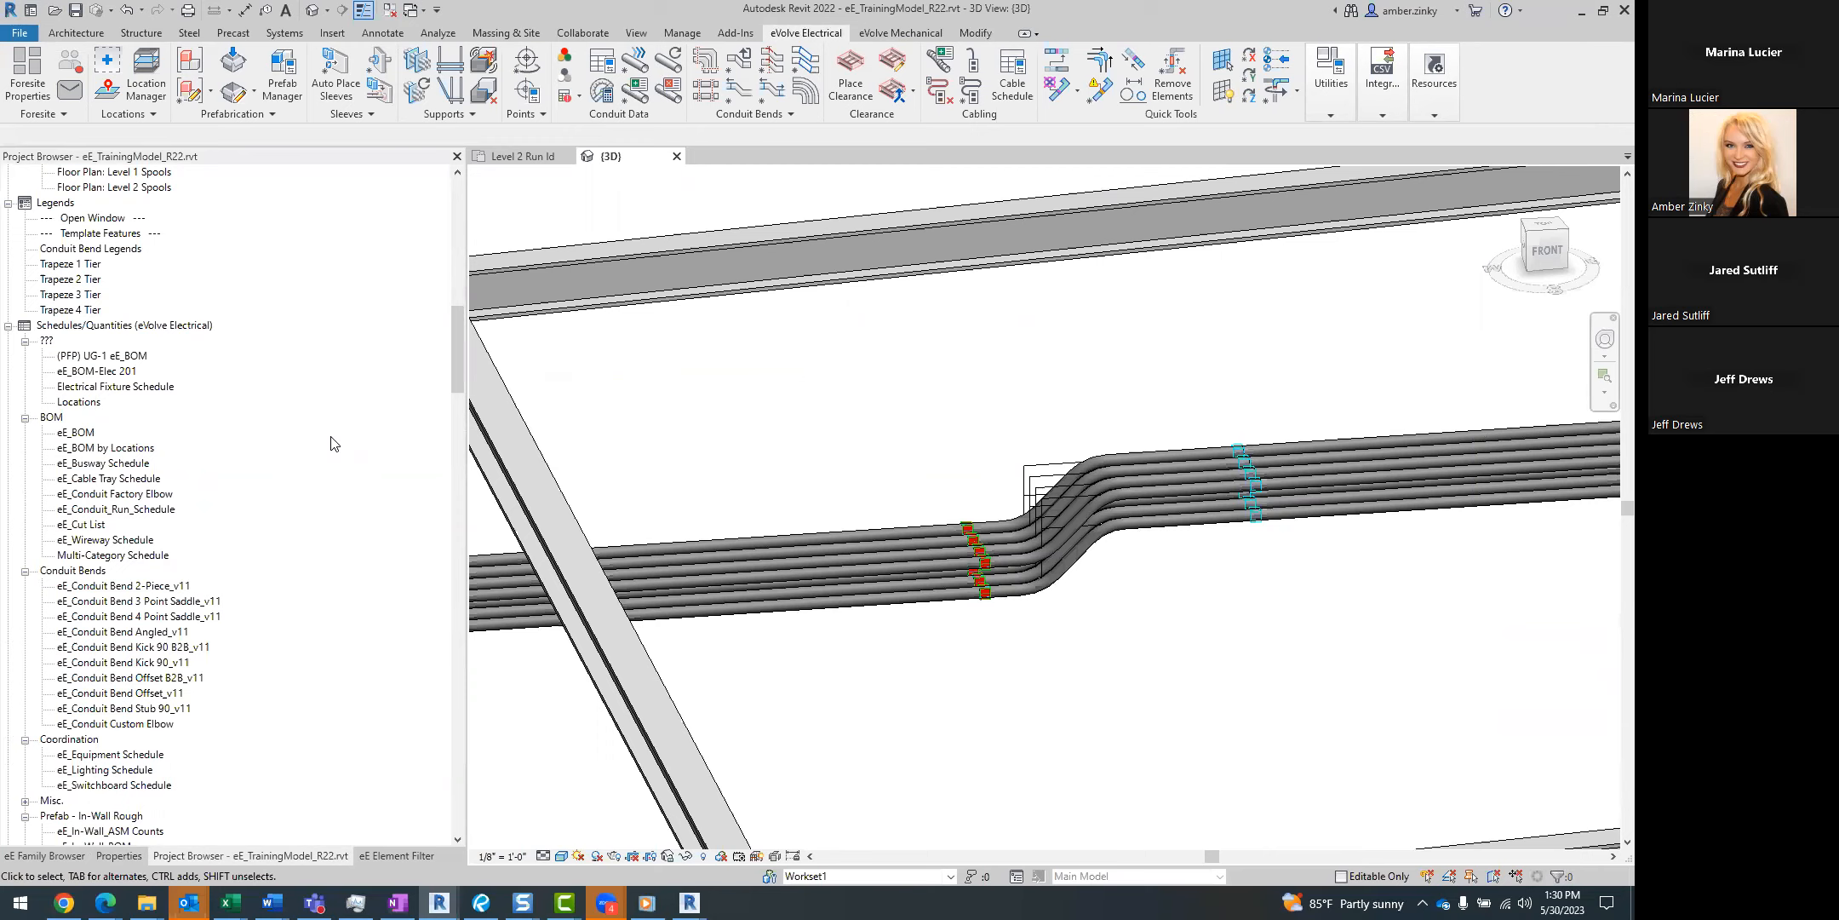
scroll(296, 475, "up", 1)
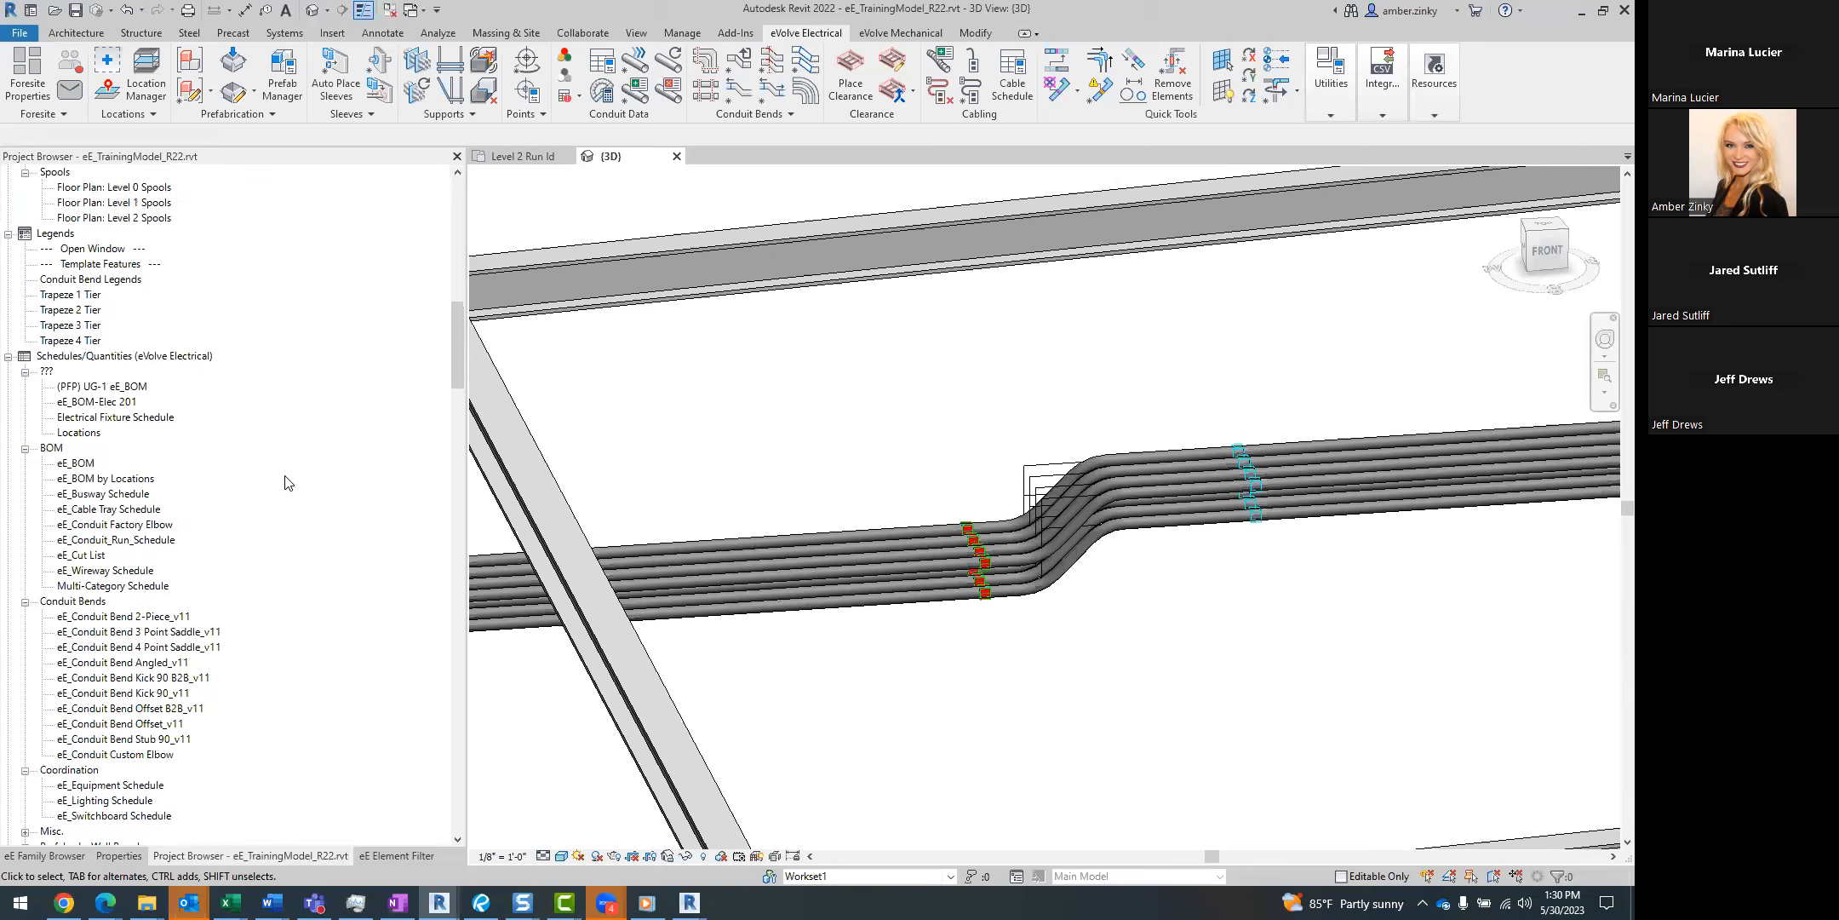
scroll(158, 606, "down", 2)
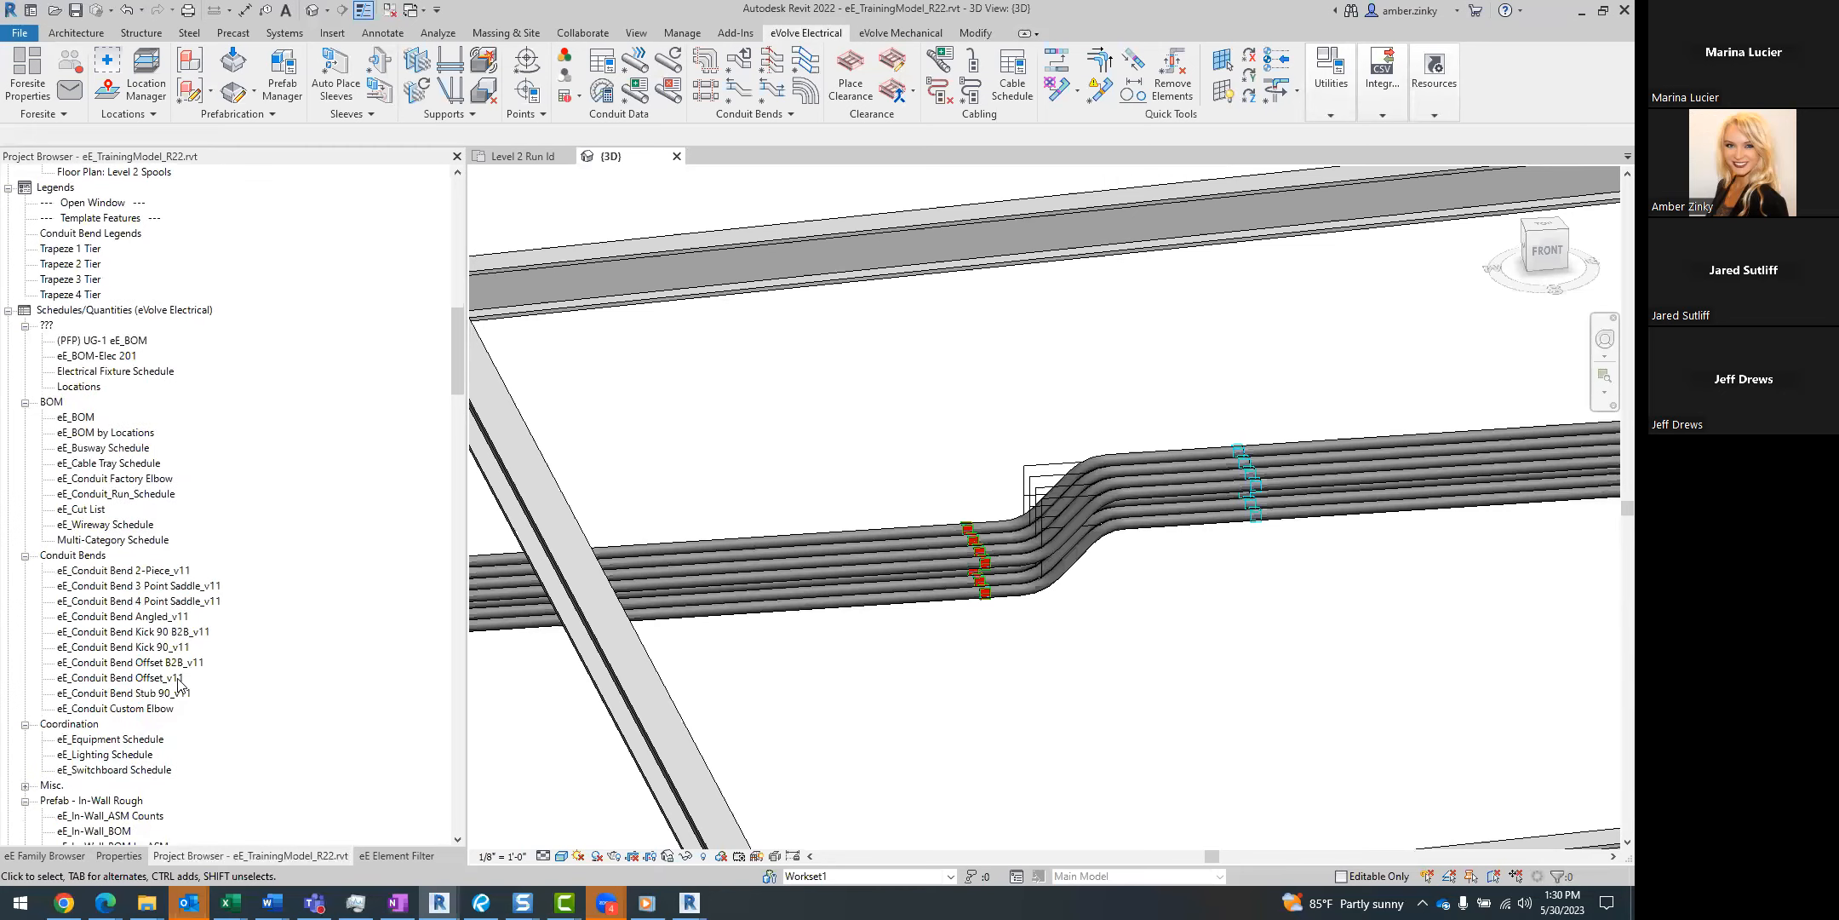
left_click(171, 677)
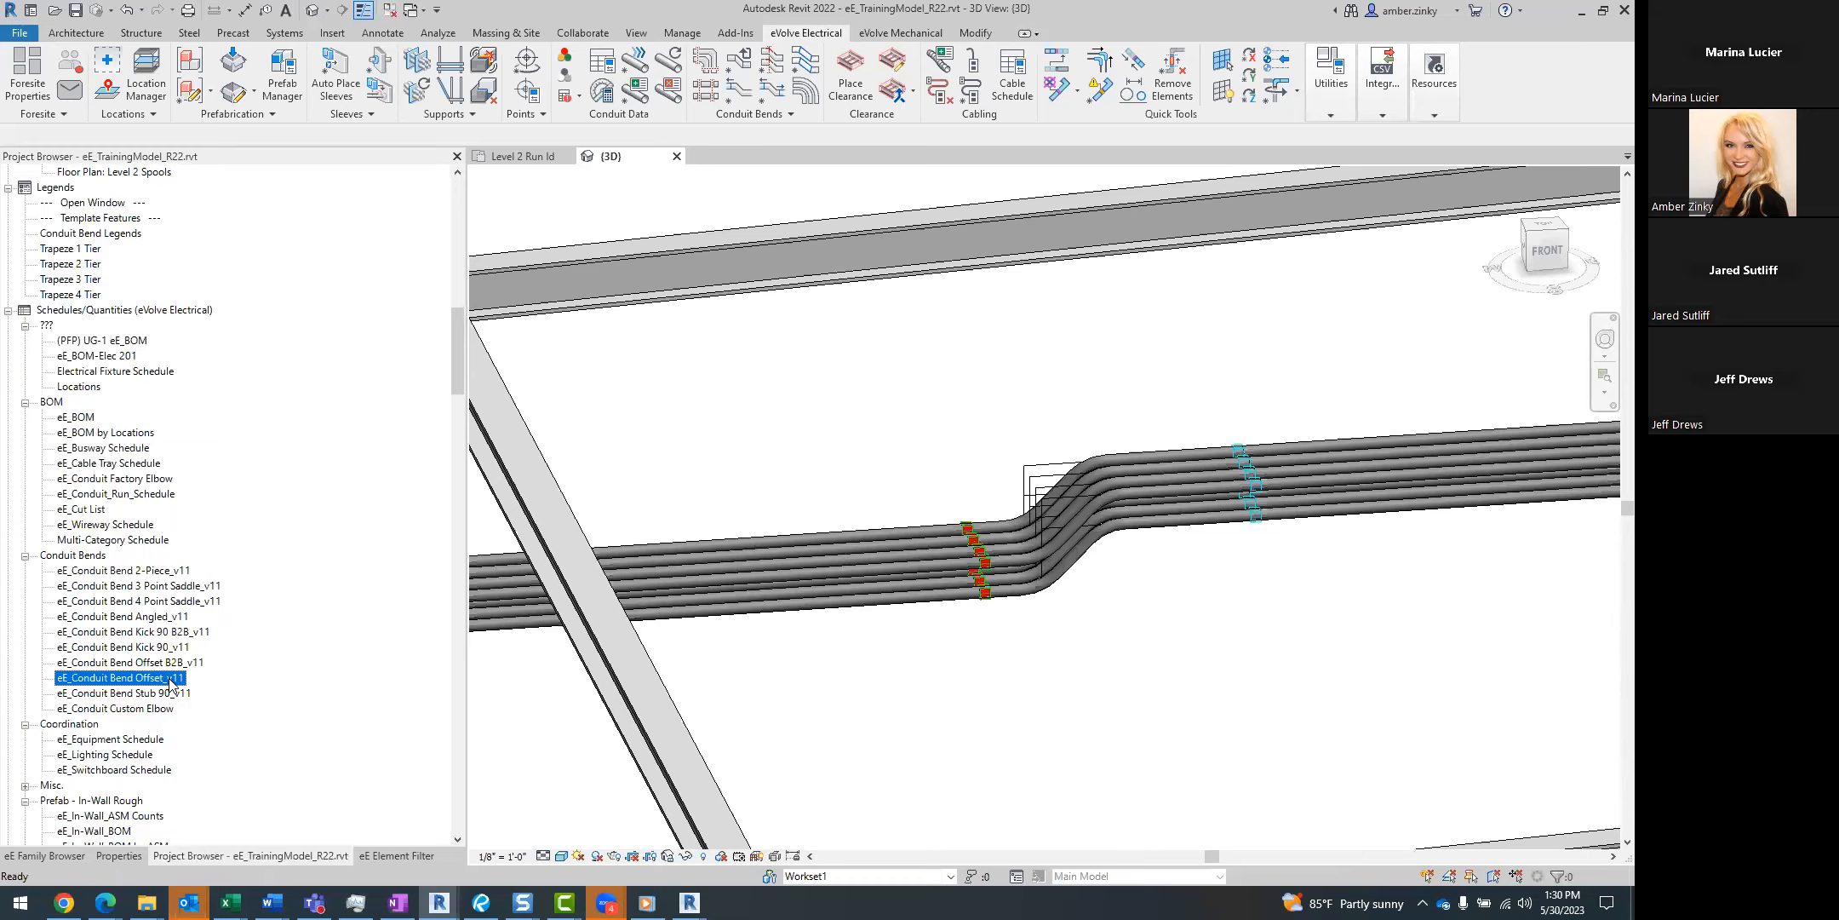
double_click(171, 678)
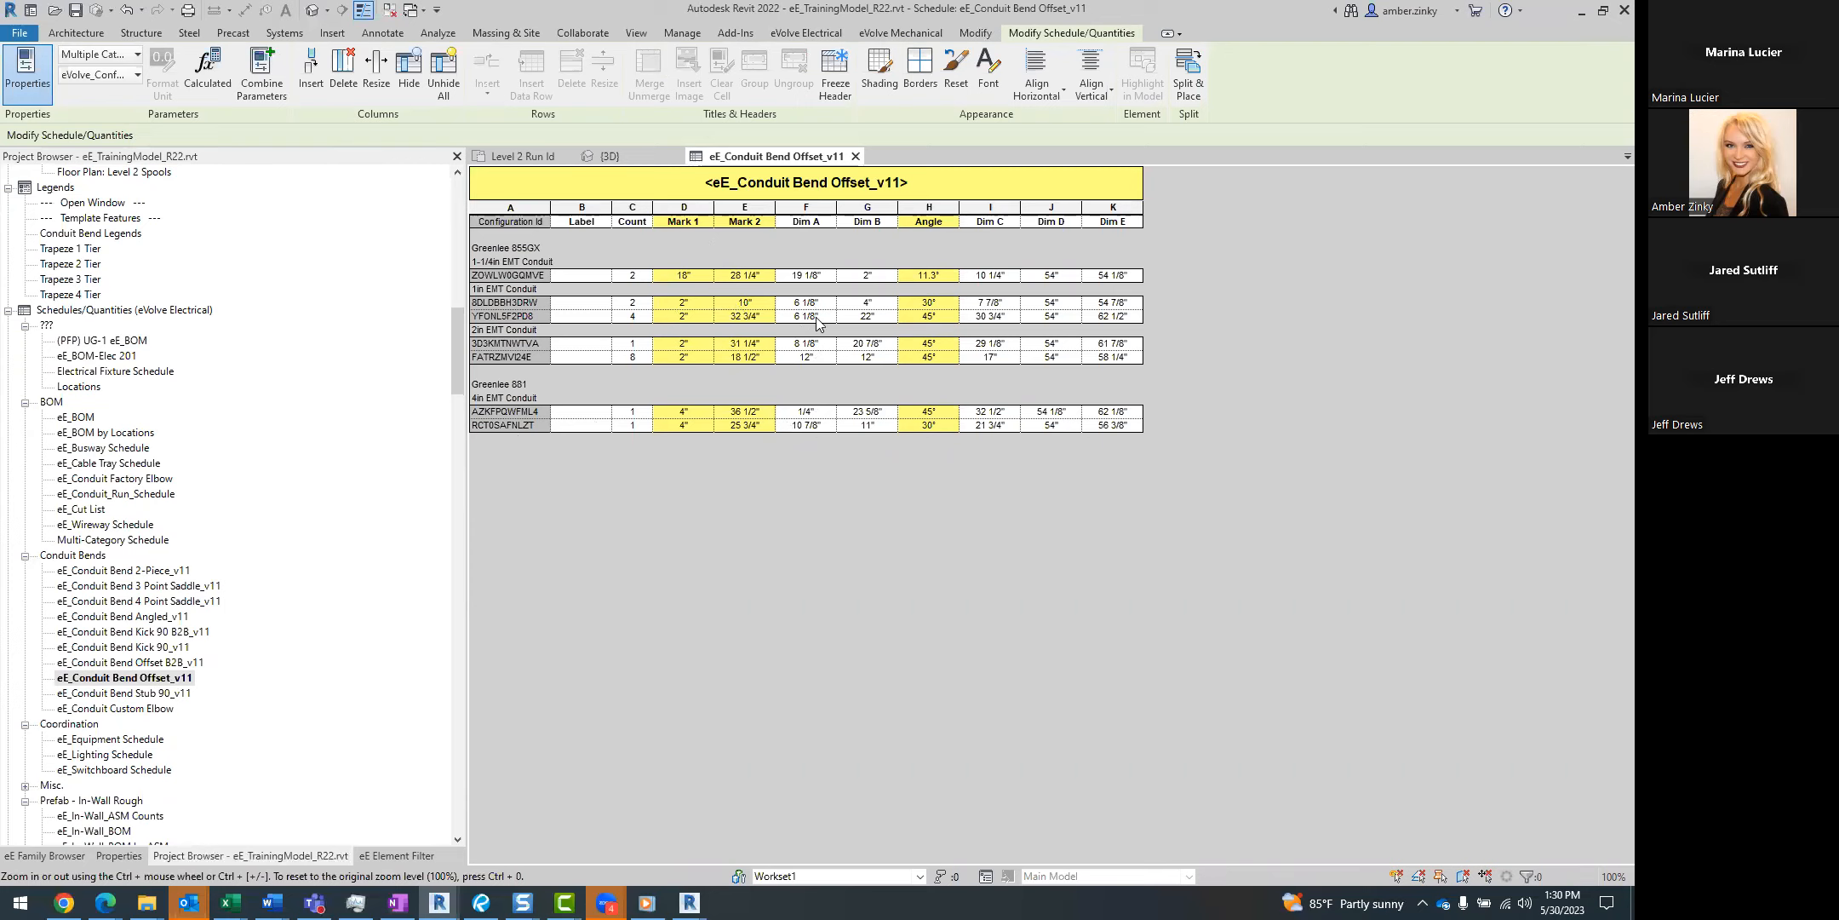
Open the Conduit Bend Legends view and examine the Offset bend diagram up close.
double_click(124, 238)
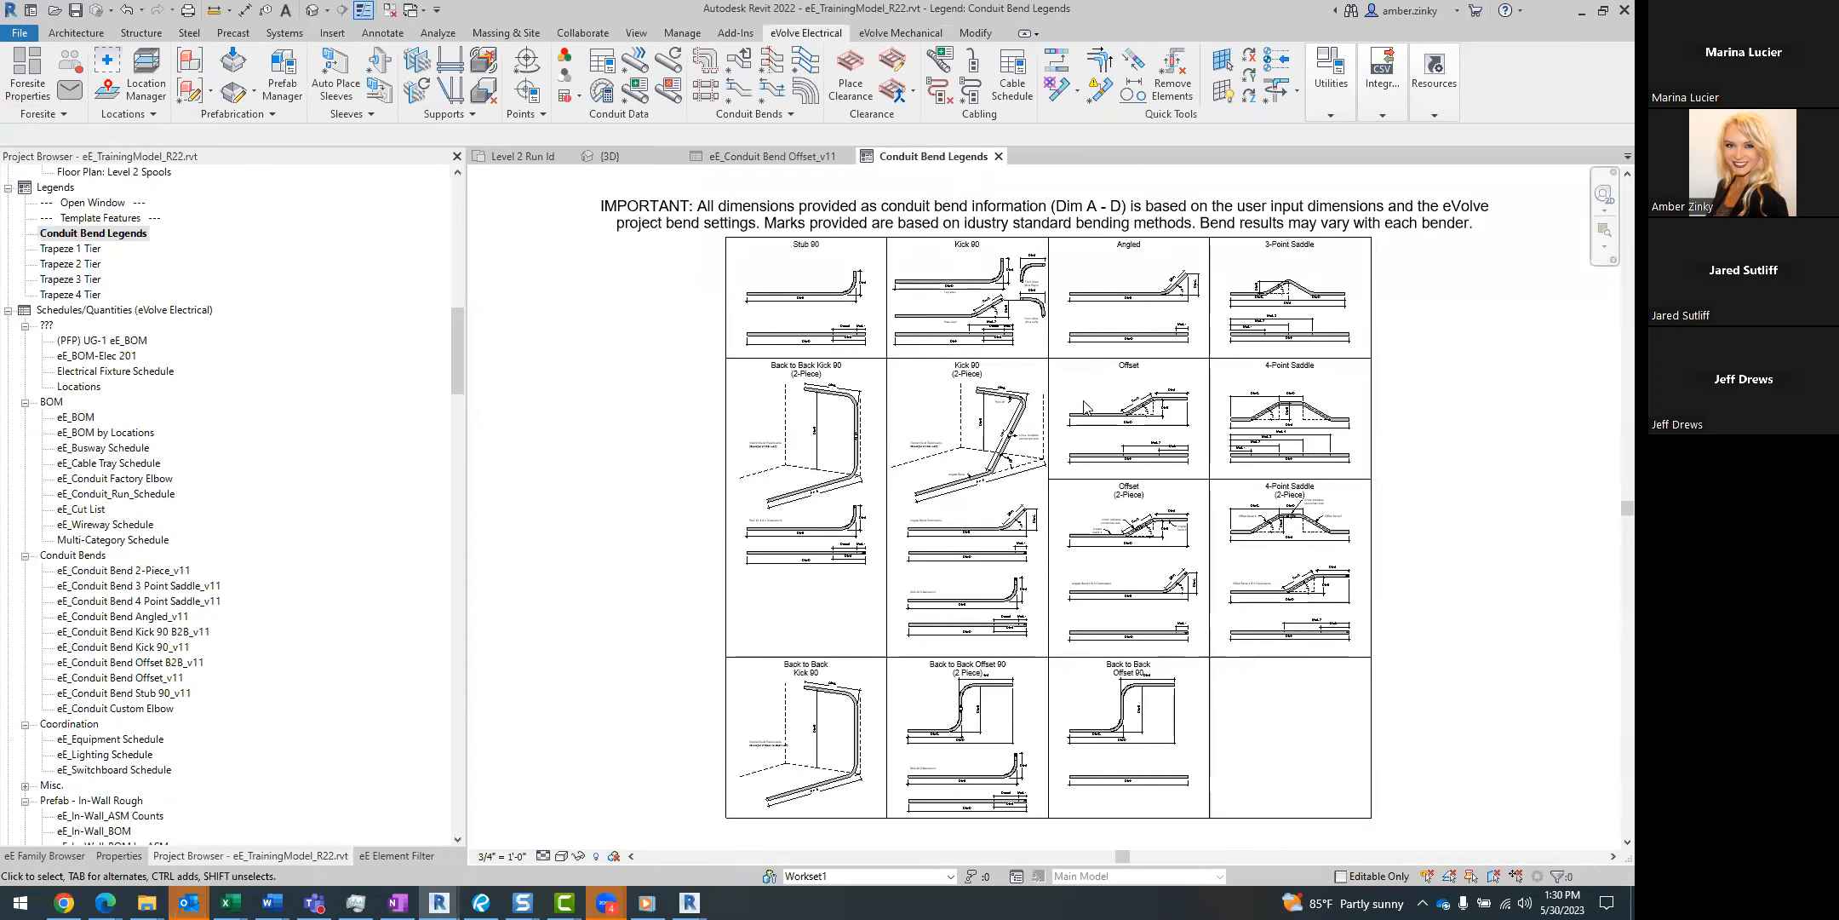
middle_click_drag(987, 416, 824, 425)
scroll(996, 511, "up", 8)
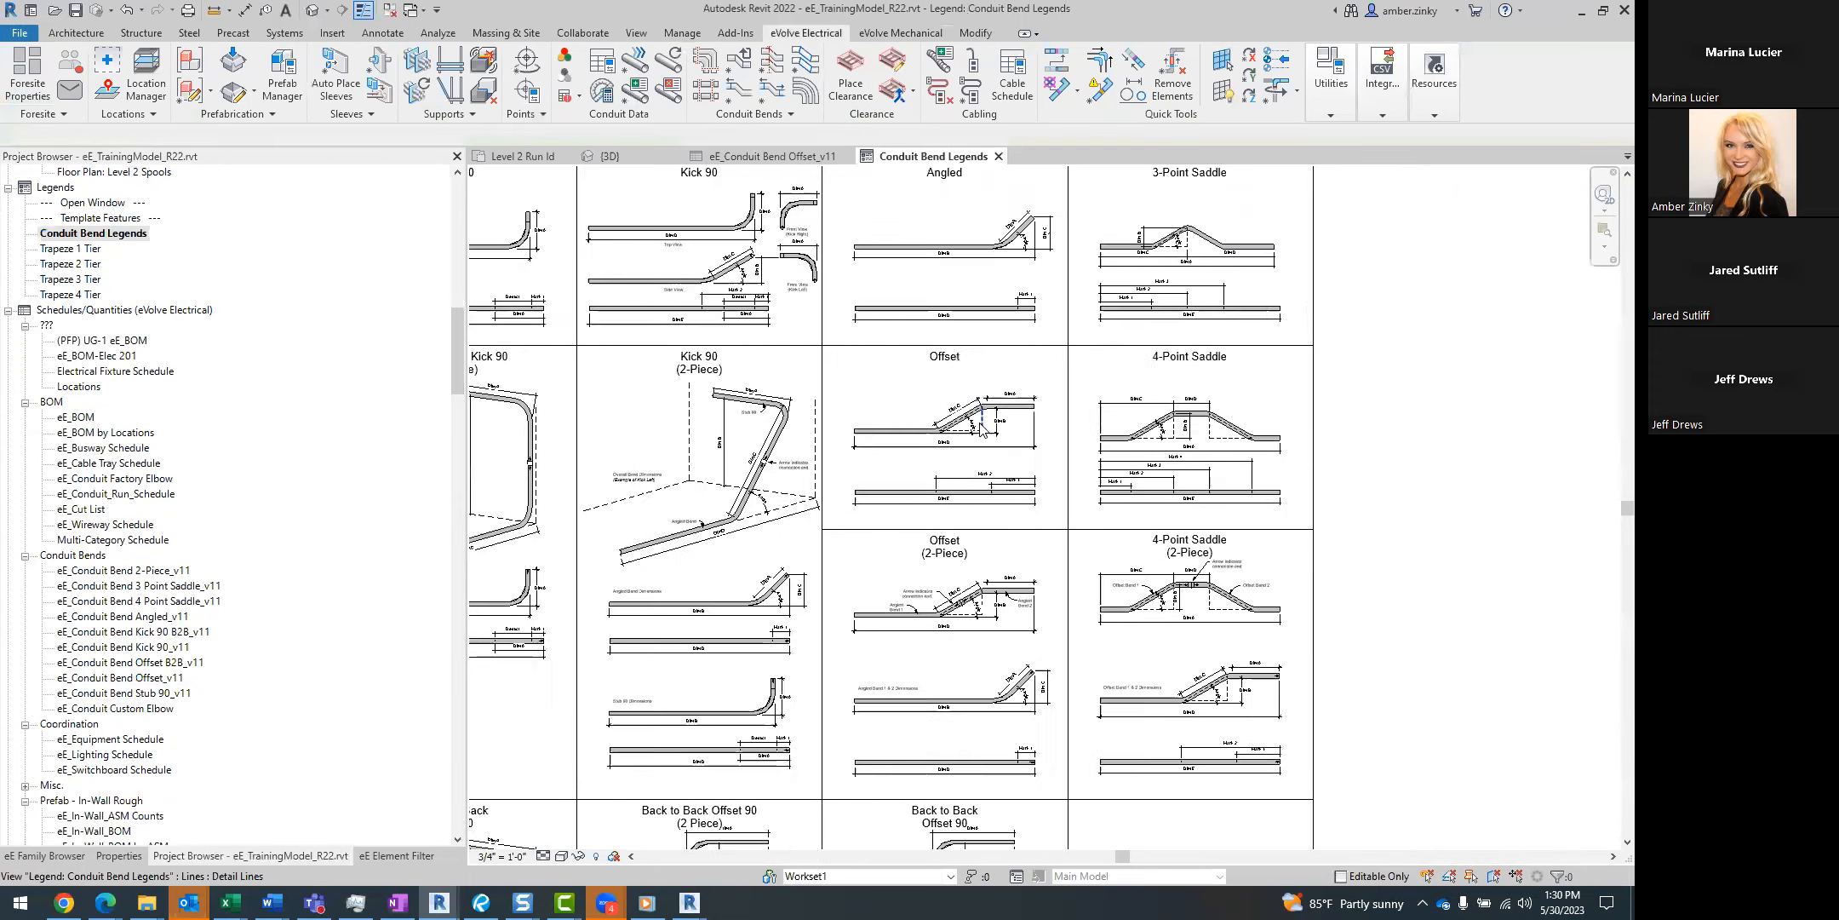
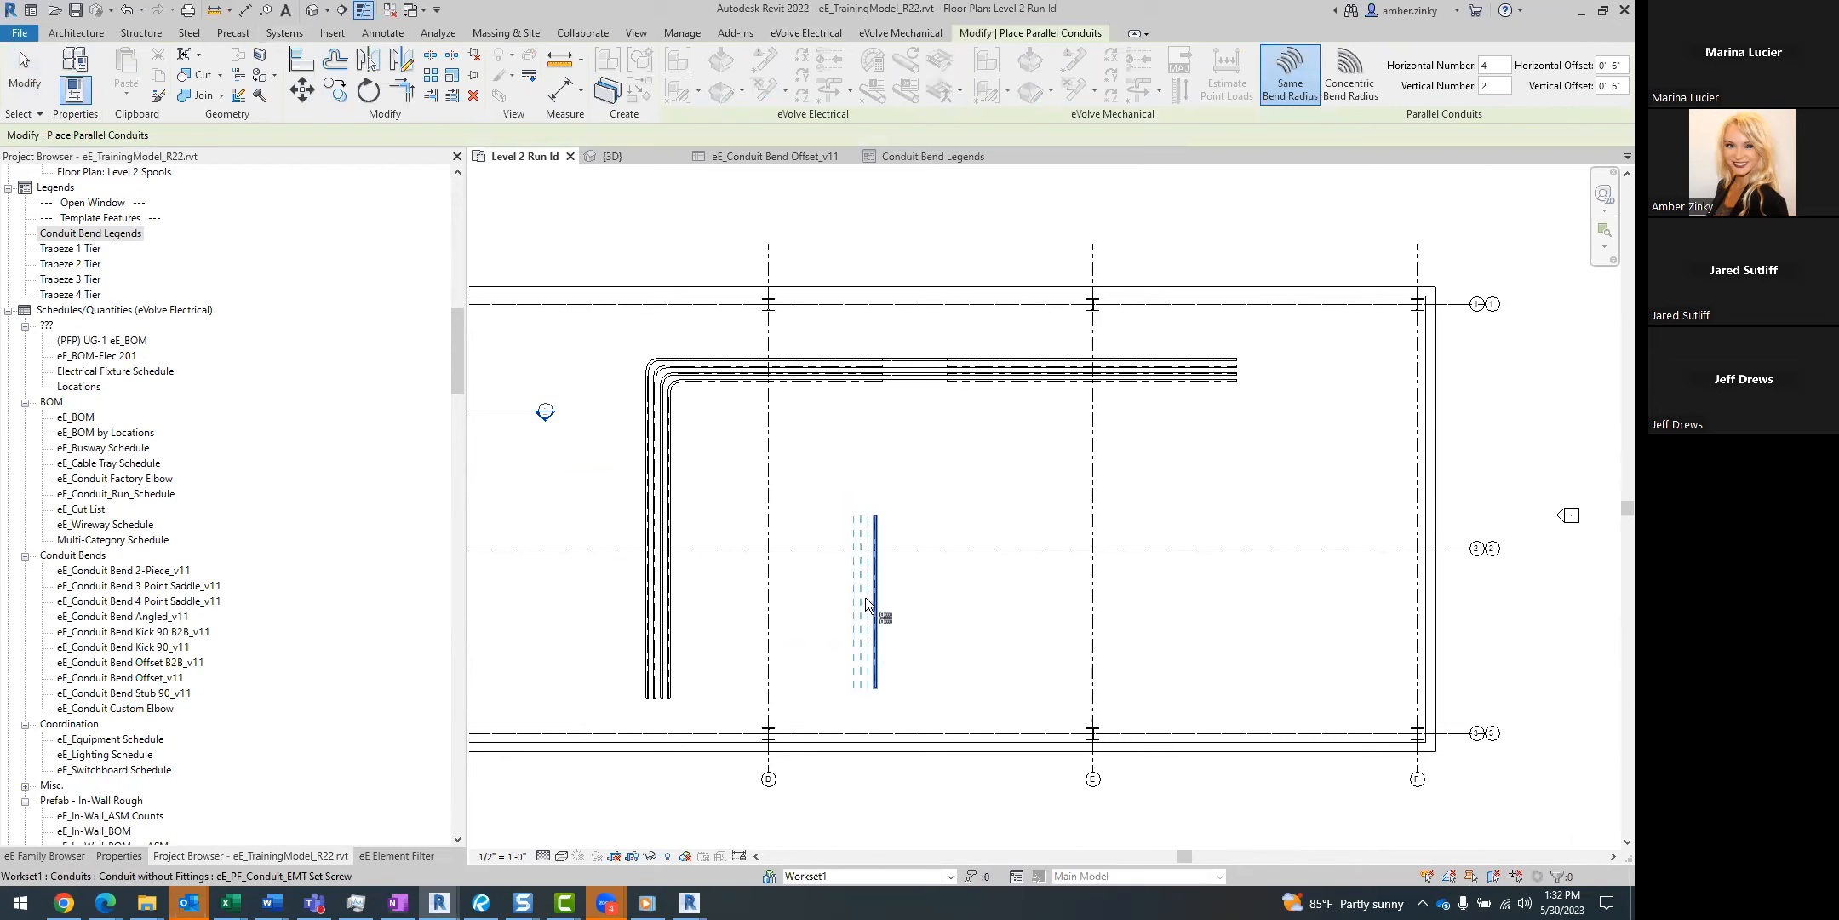
Copy the newly placed group of vertical parallel conduits to a spot up and to the right, near grid line E.
key("Escape")
key("Escape")
left_click_drag(903, 492, 804, 535)
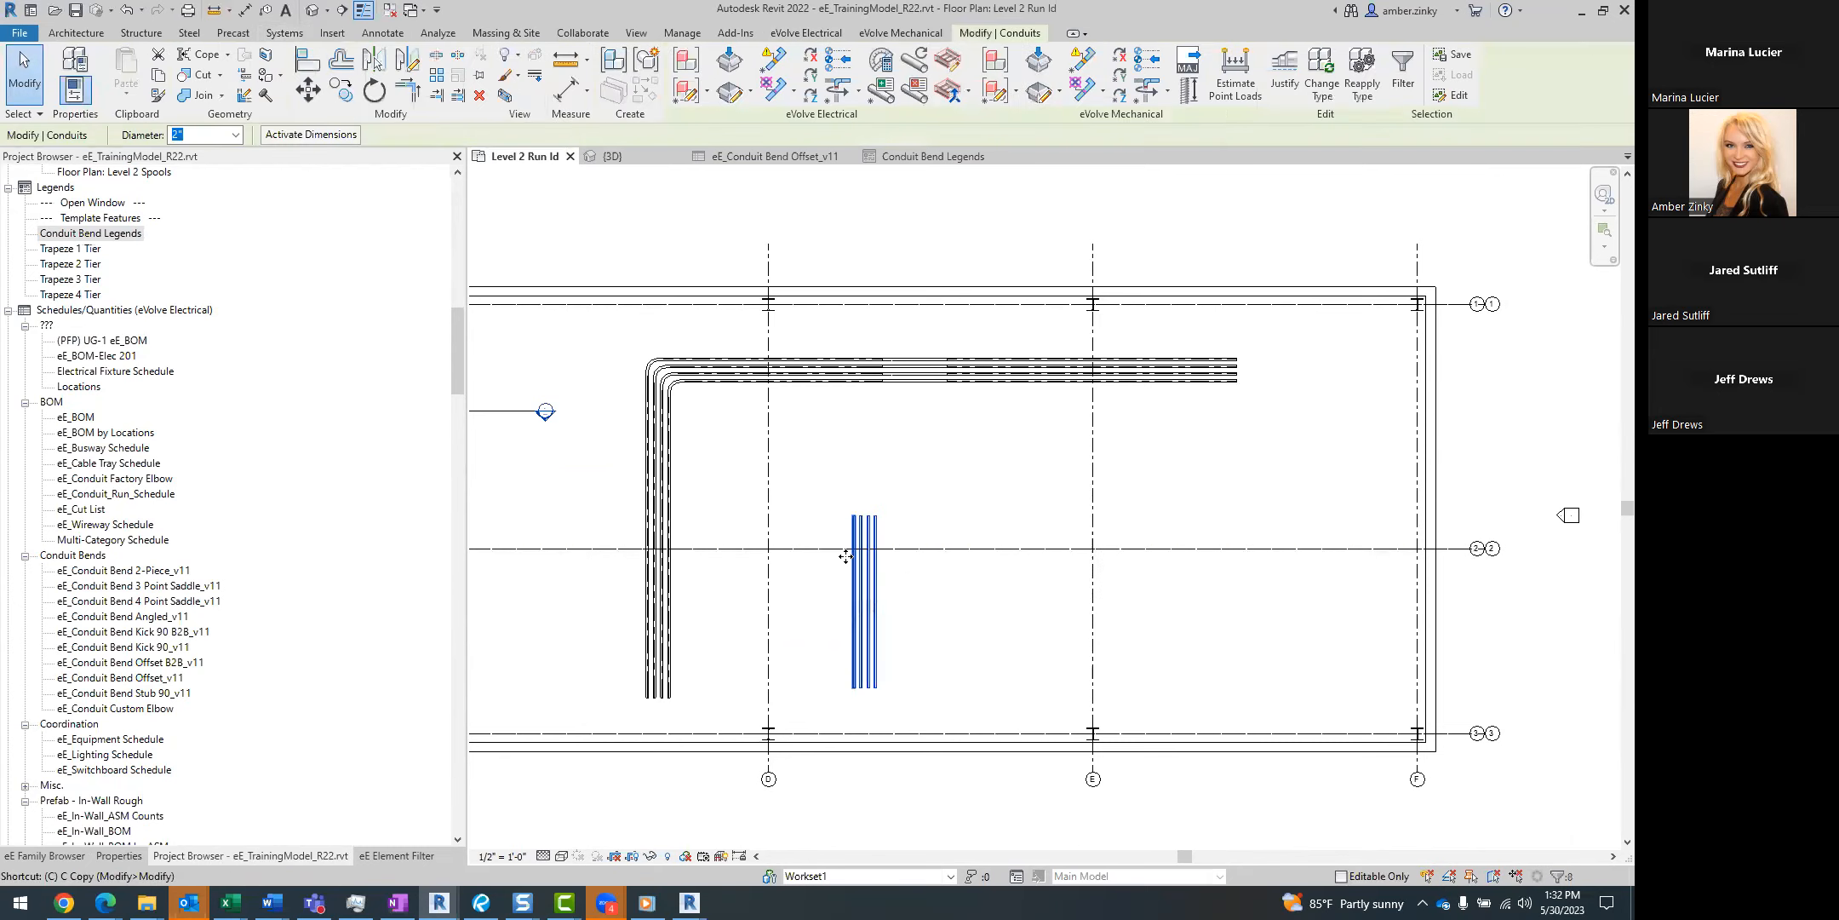
left_click(873, 613)
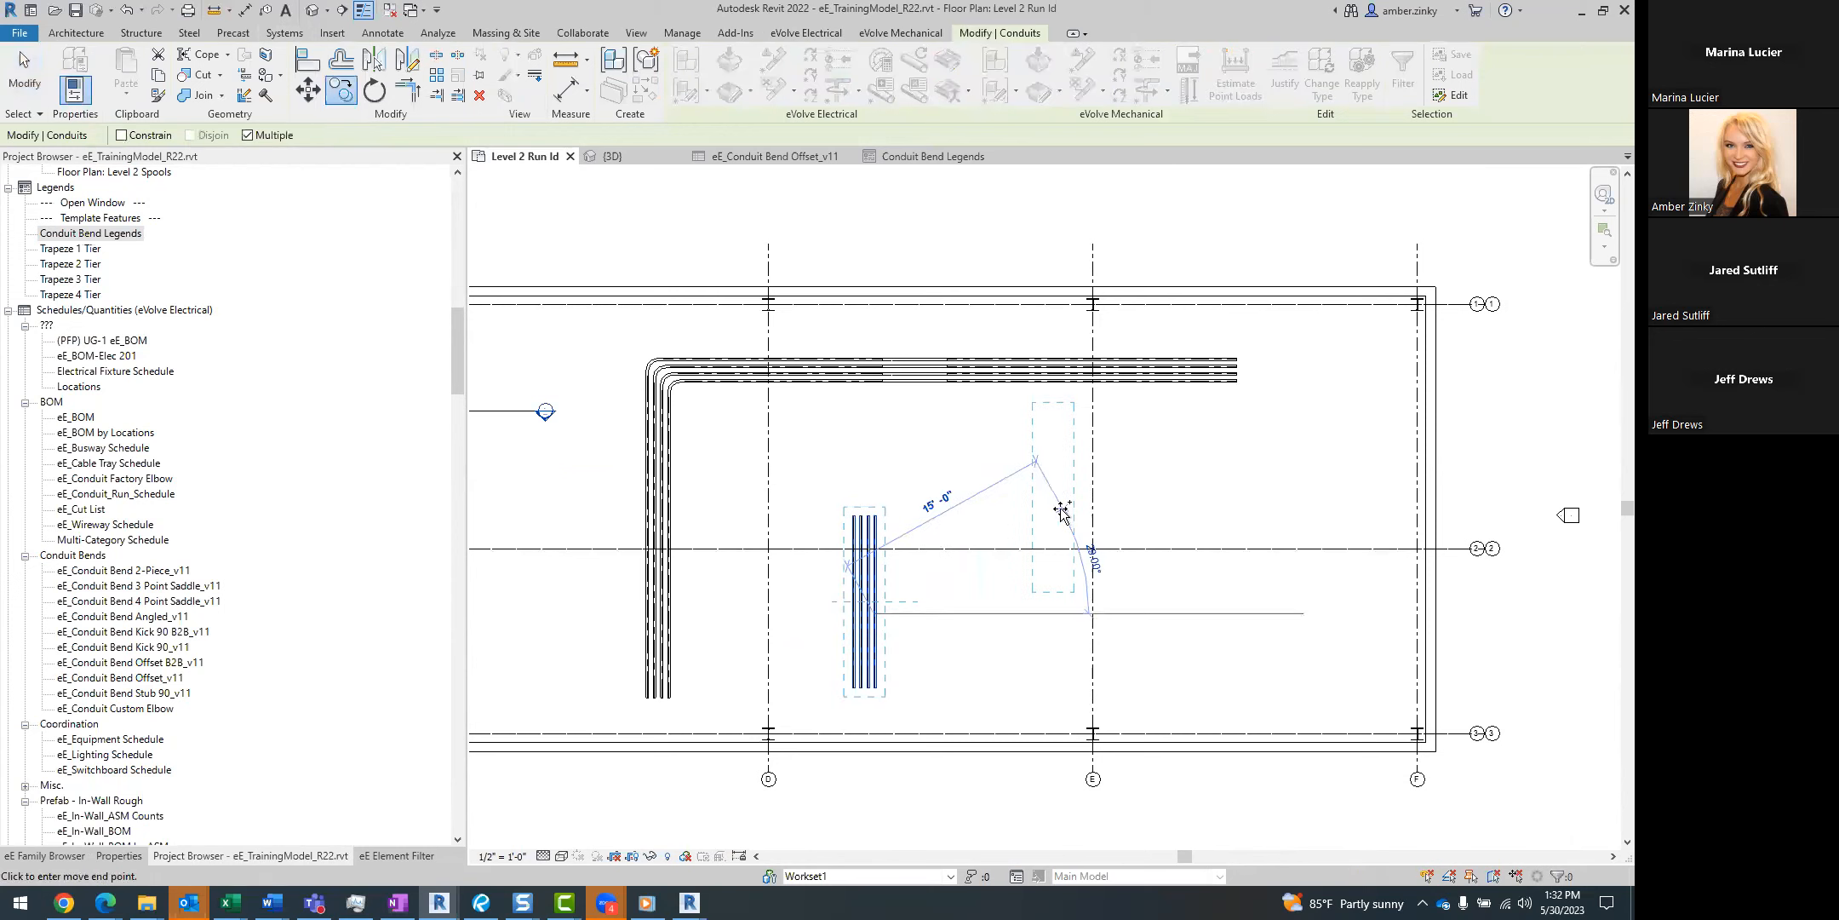
left_click(1063, 509)
key("Escape")
Rotate the copied conduit group 90 degrees to horizontal and move it up about 3' 6".
scroll(1074, 452, "up", 2)
left_click_drag(1083, 444, 895, 521)
key("r")
key("o")
left_click(908, 492)
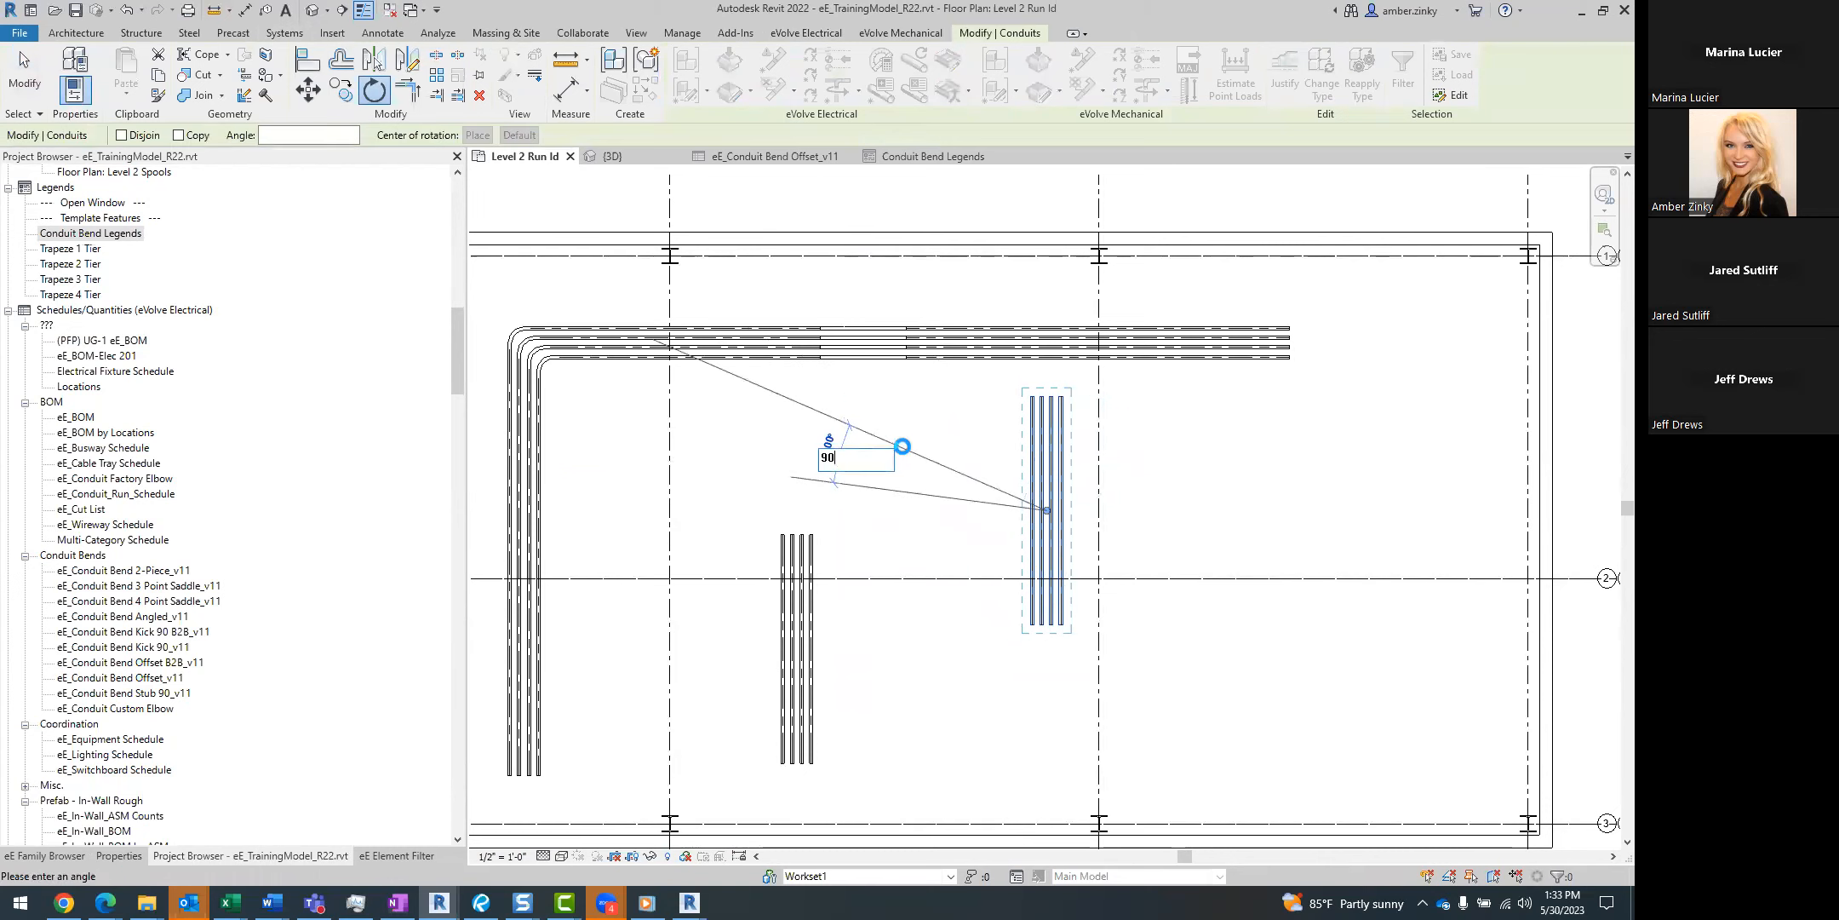
type("90")
key("Return")
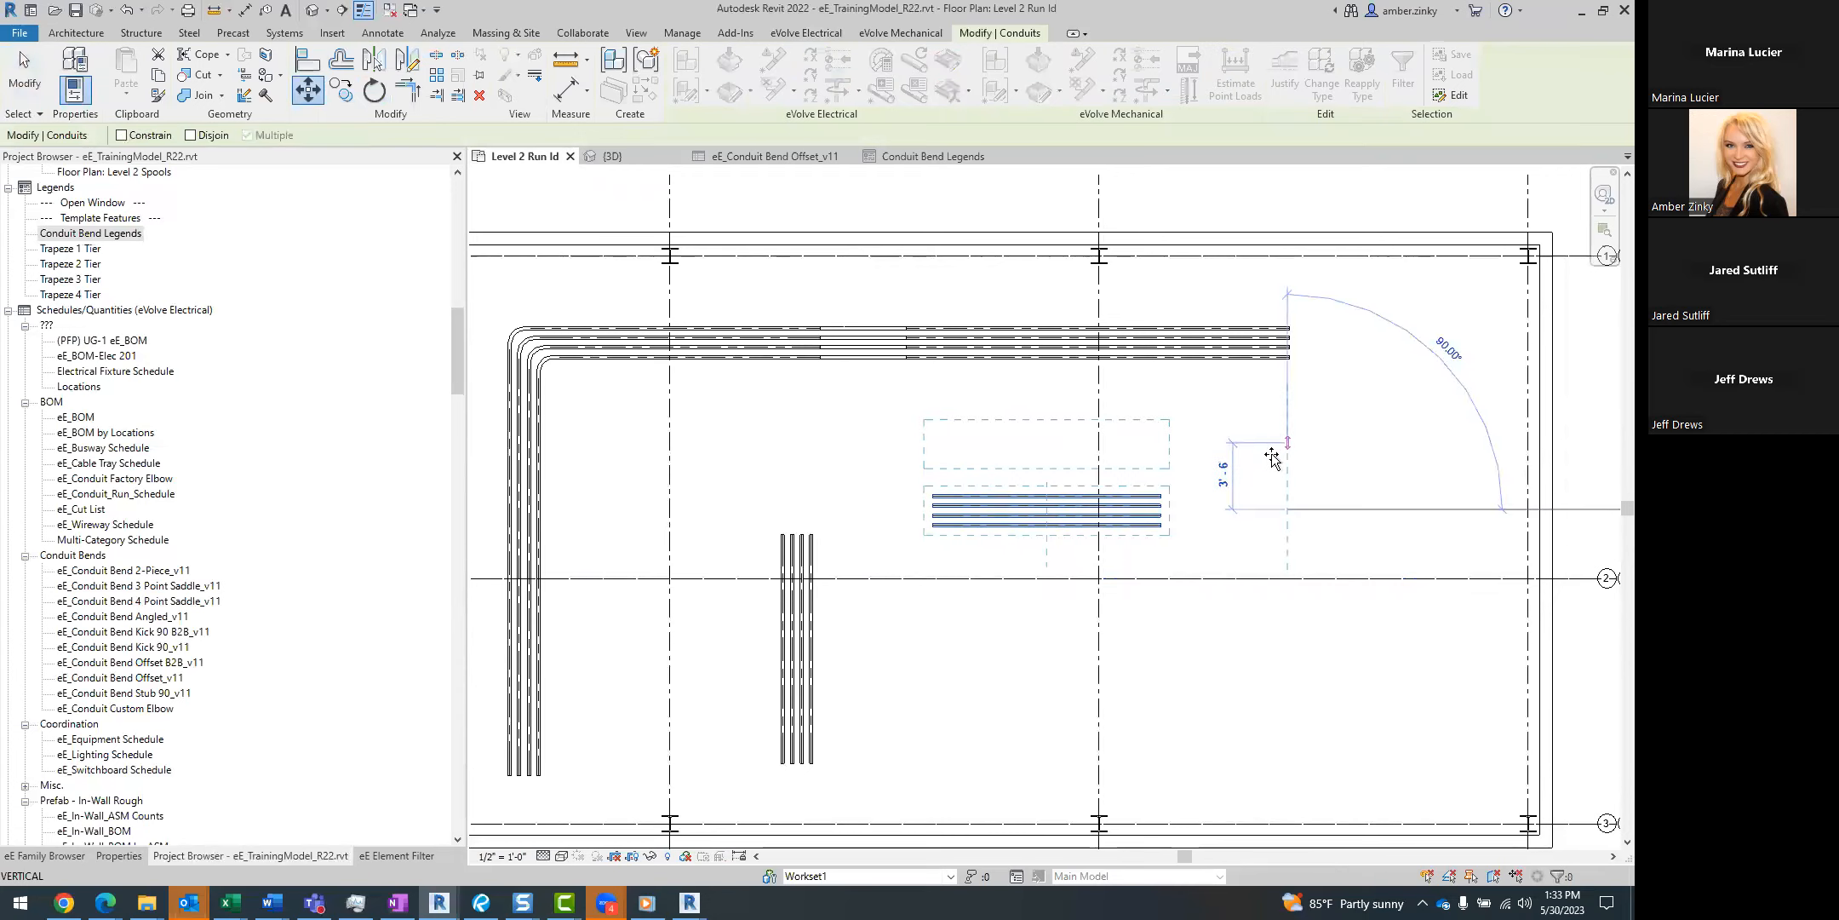
left_click(1277, 447)
left_click(968, 683)
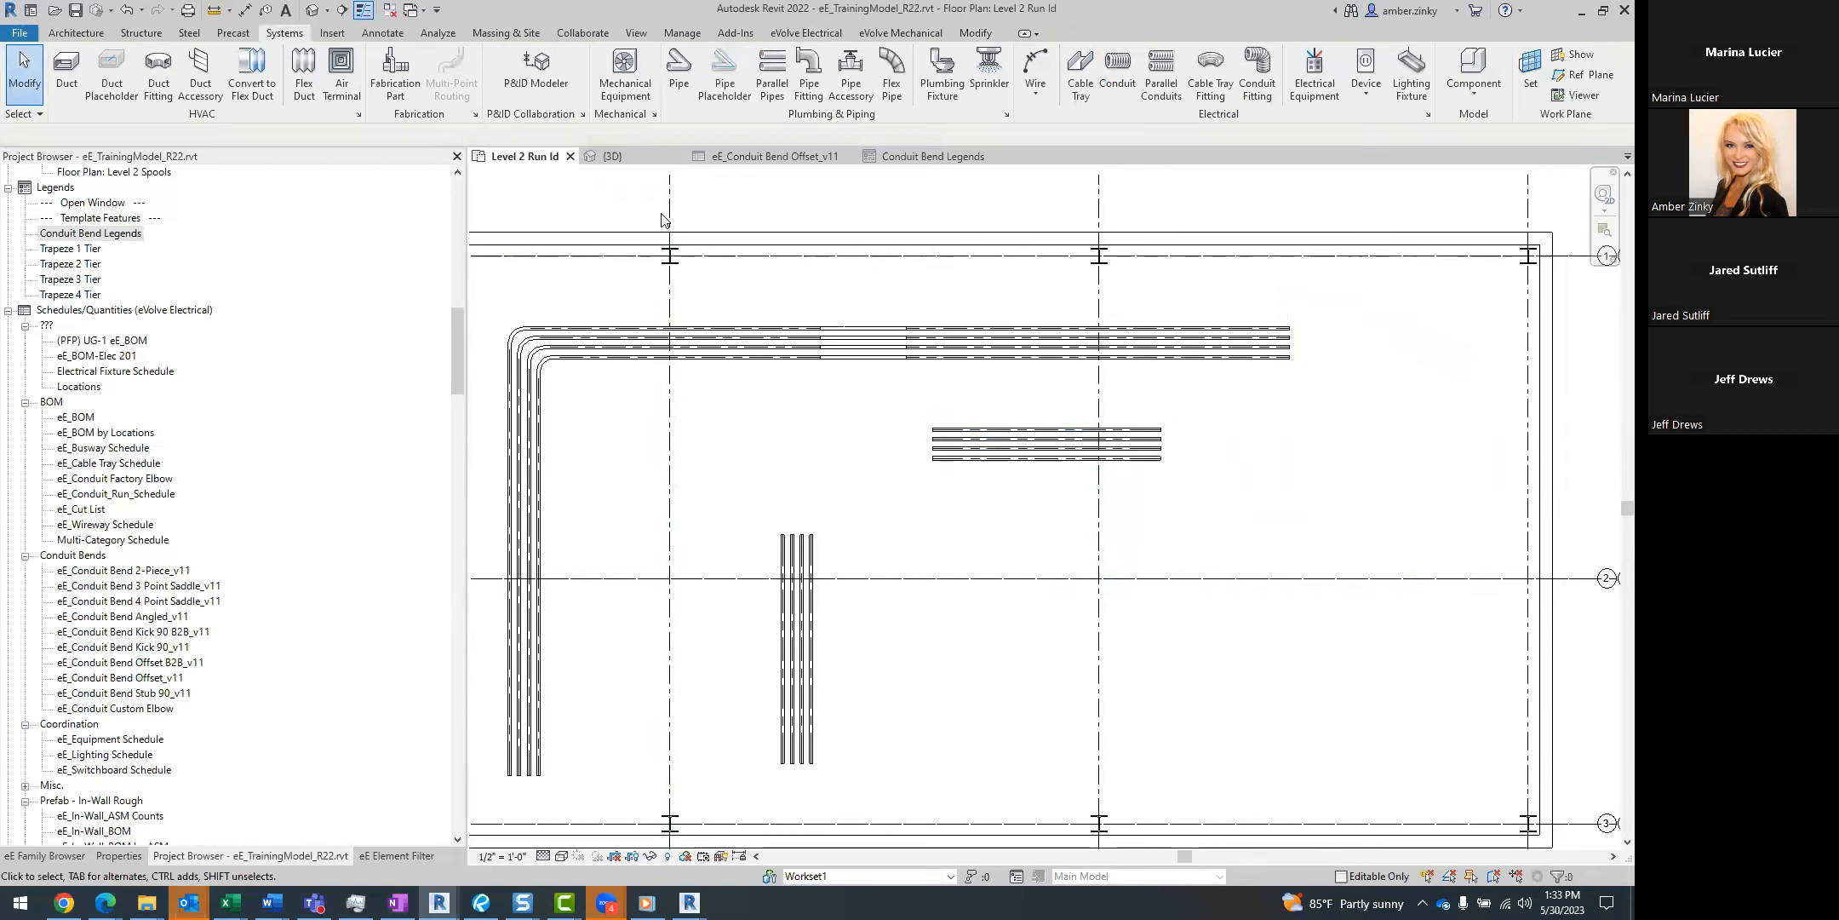
Join the new horizontal and vertical conduit groups with 90-degree bends using eVolve's multiple trim/extend tool.
left_click(806, 33)
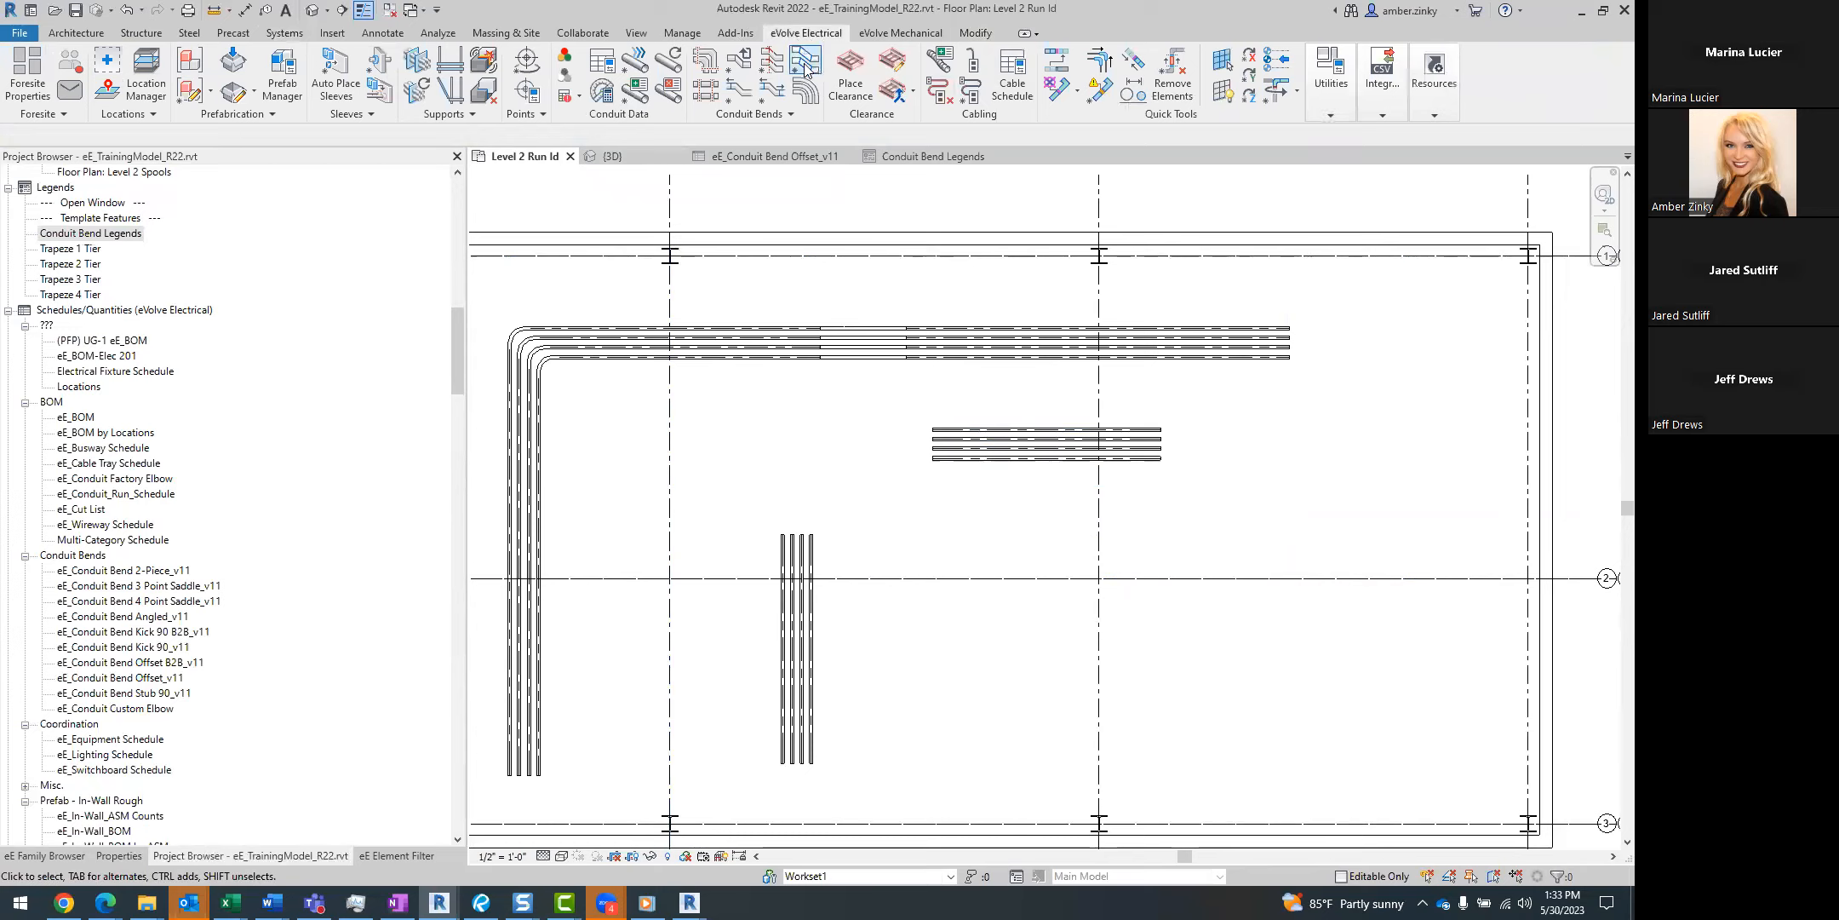
left_click(1095, 80)
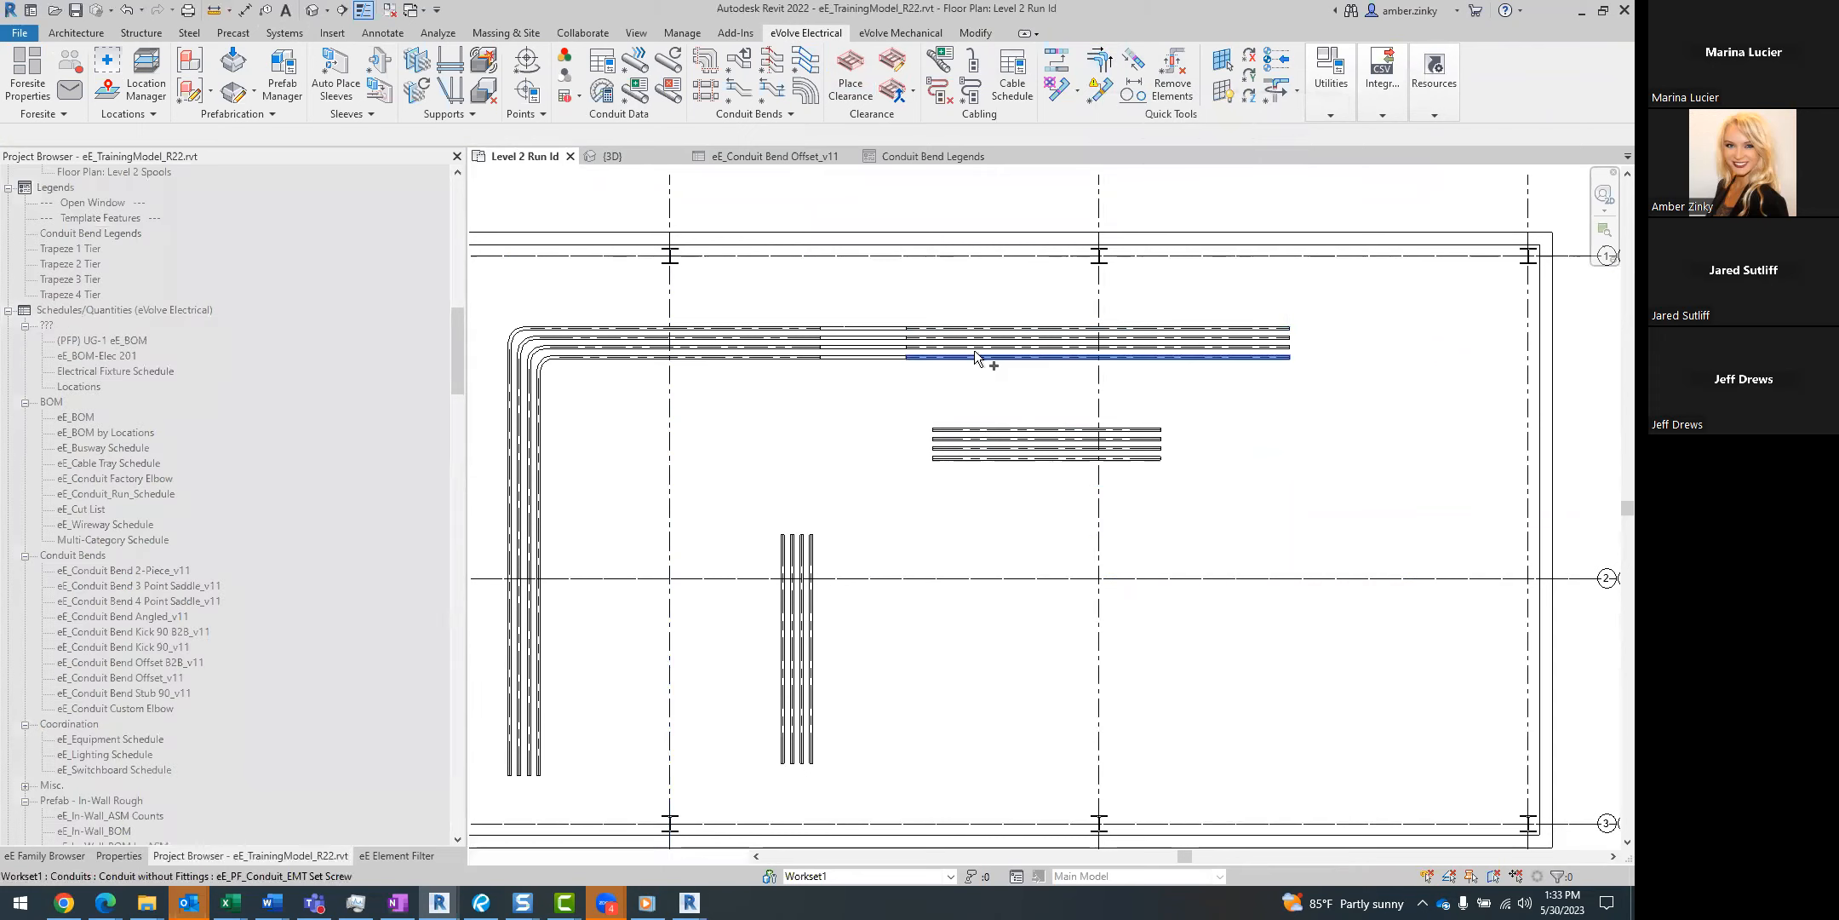
left_click_drag(967, 408, 776, 541)
left_click(88, 135)
left_click(88, 134)
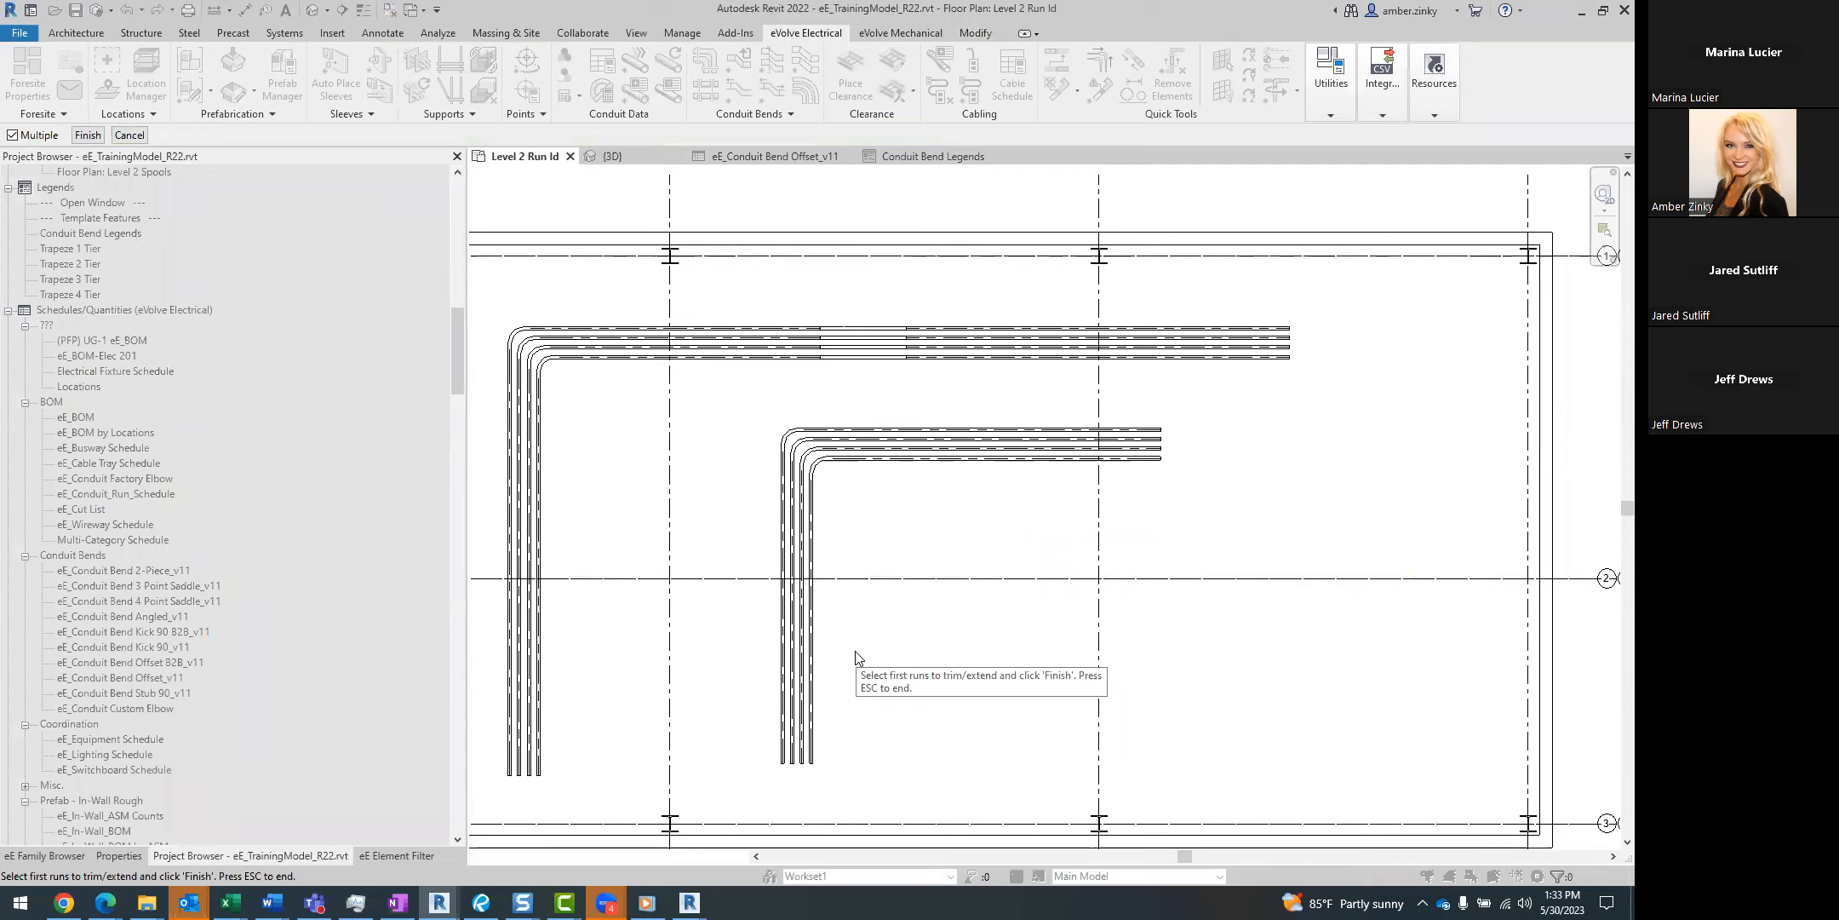
key("Escape")
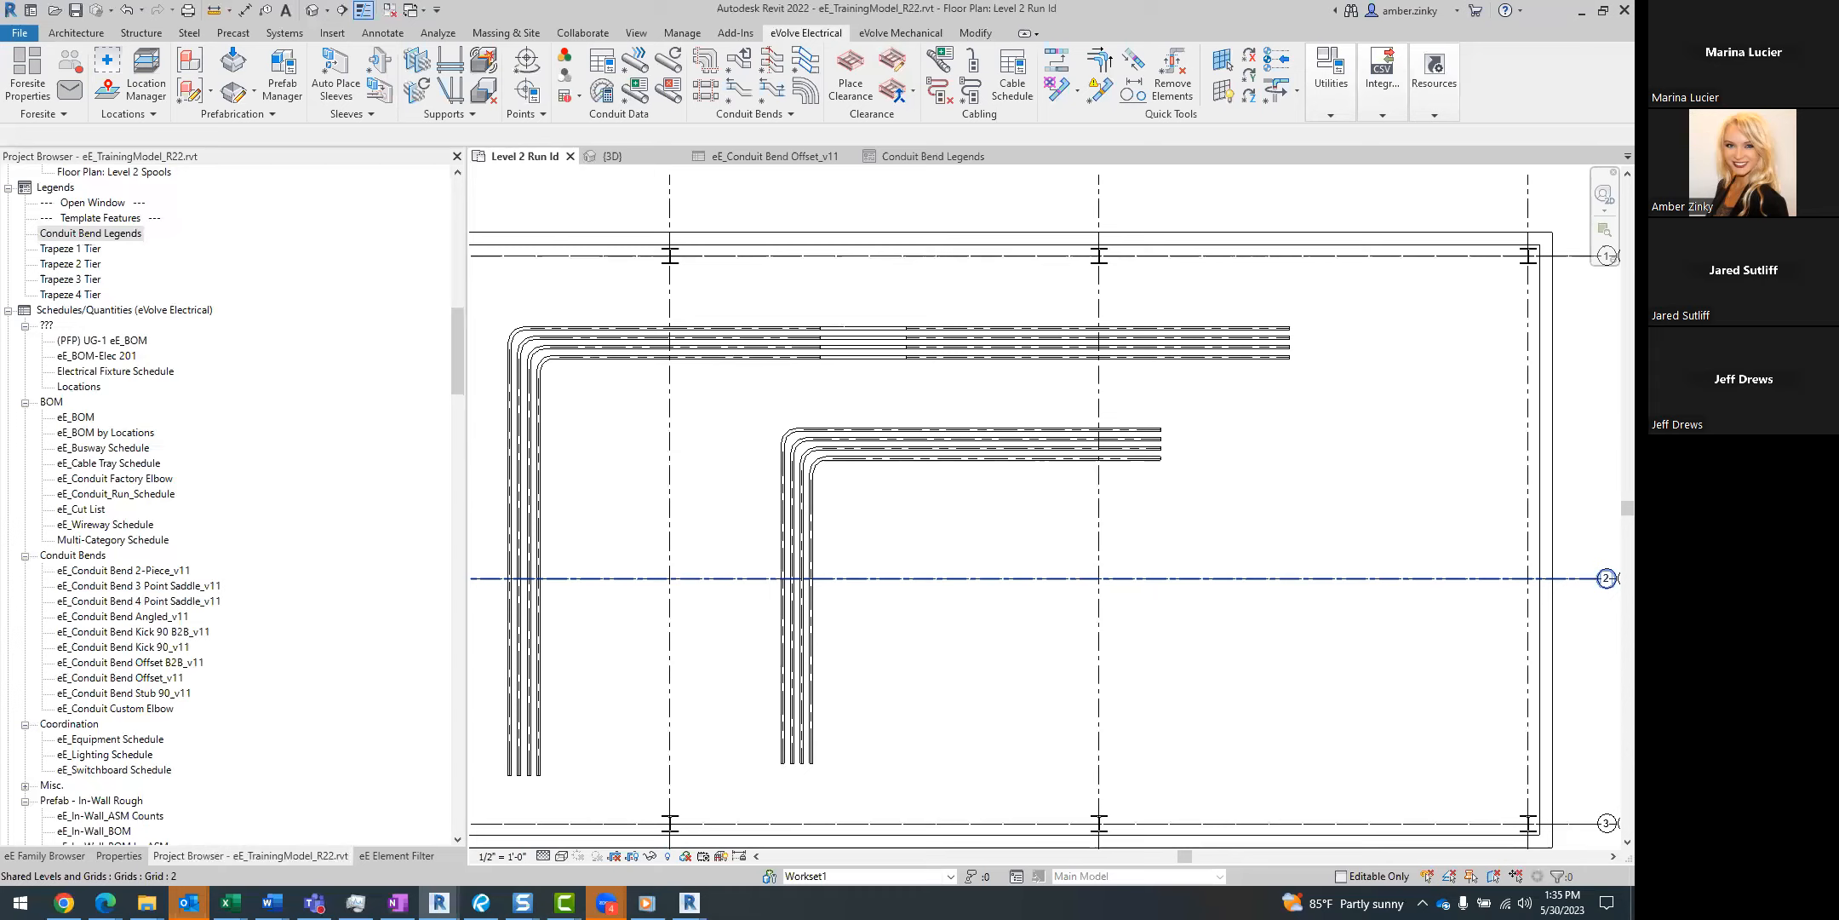
Switch to File Explorer and browse to C:\Program Files\eVolve\eVolve Electrical for Revit 2022\Resources.
left_click(147, 903)
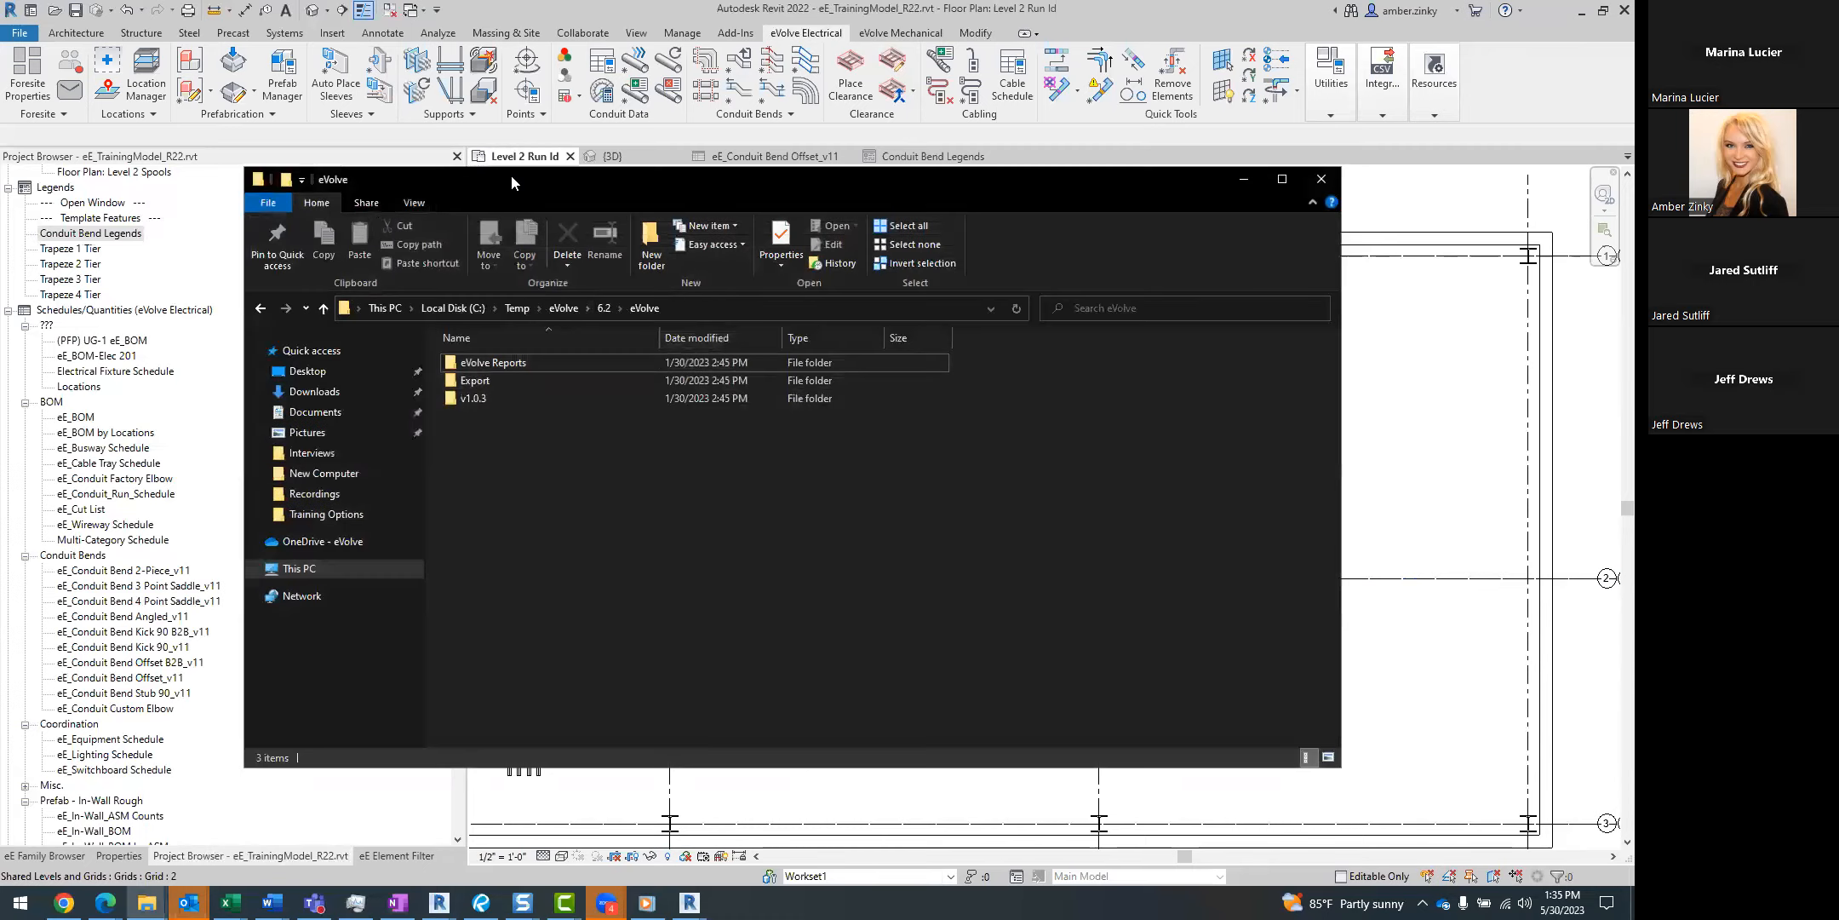
left_click_drag(591, 194, 683, 206)
left_click(536, 319)
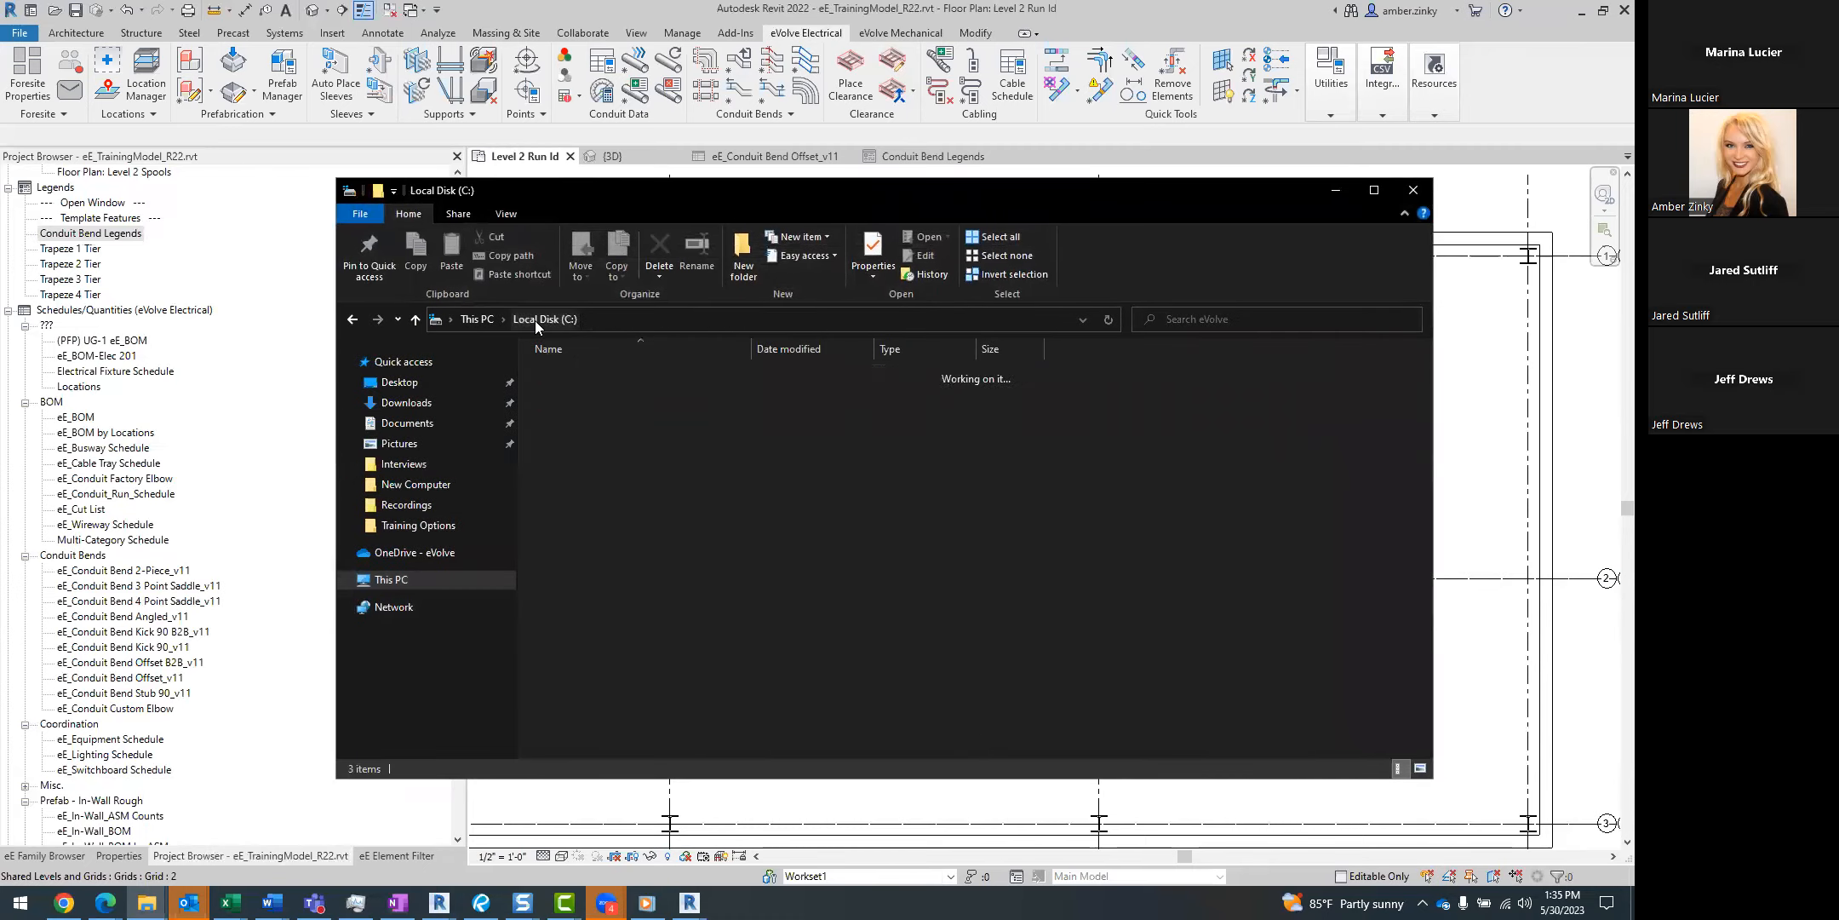
double_click(603, 588)
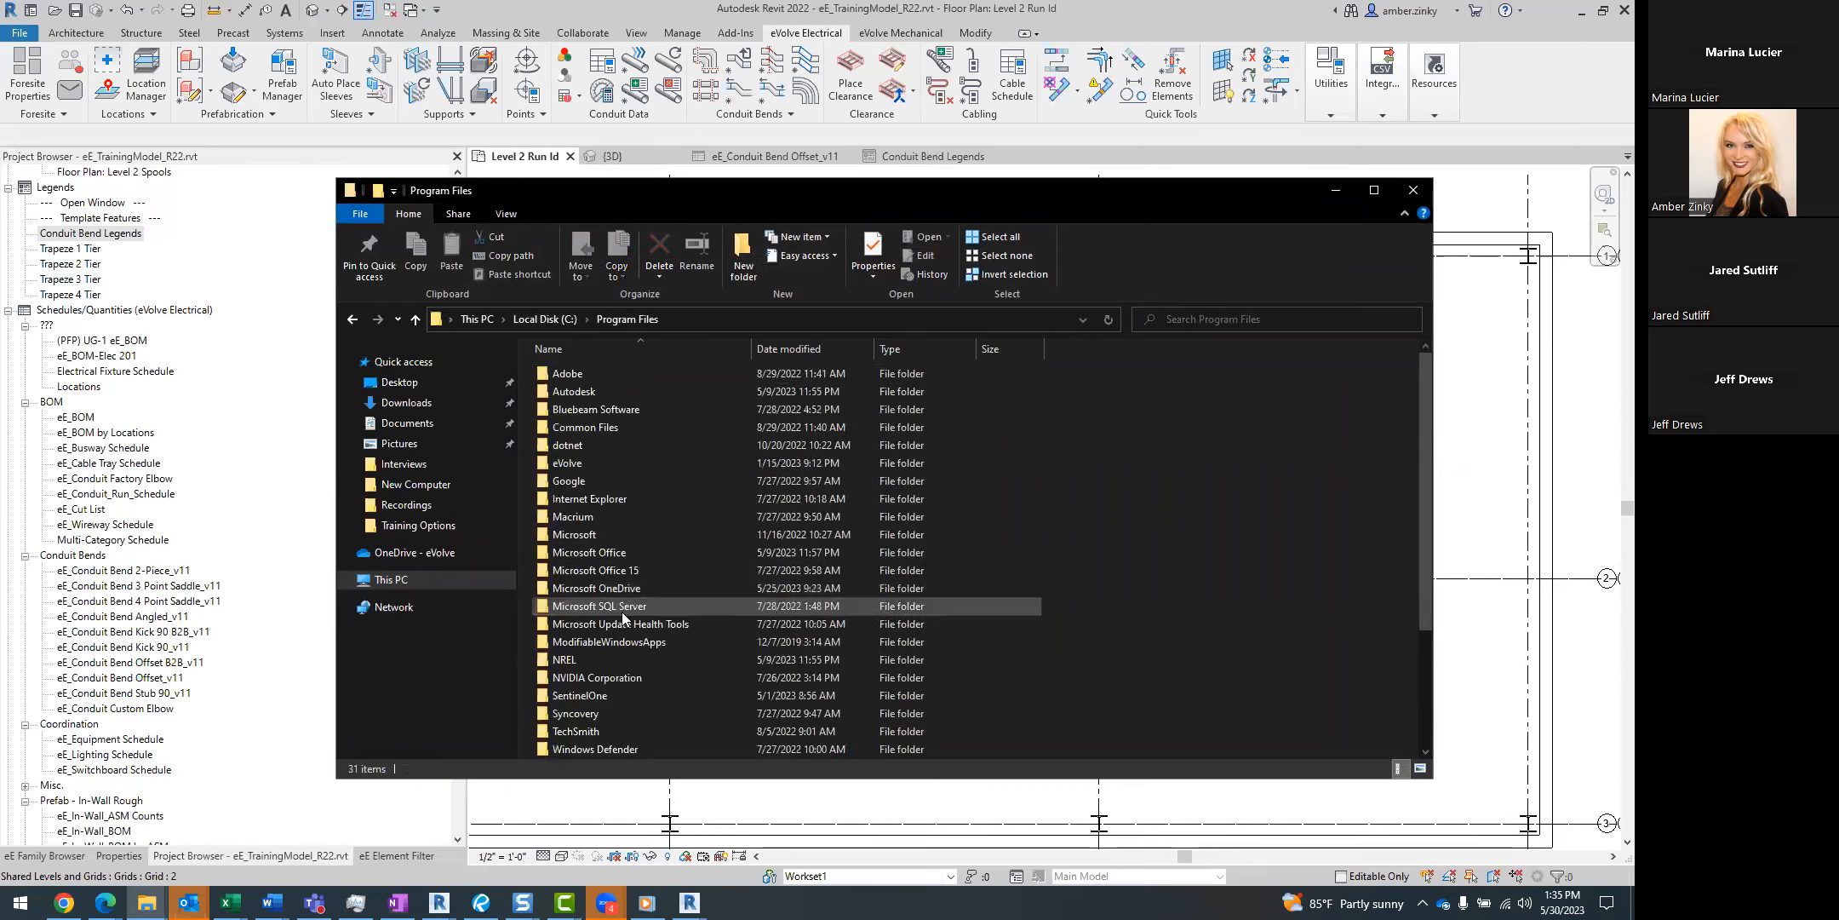
double_click(607, 461)
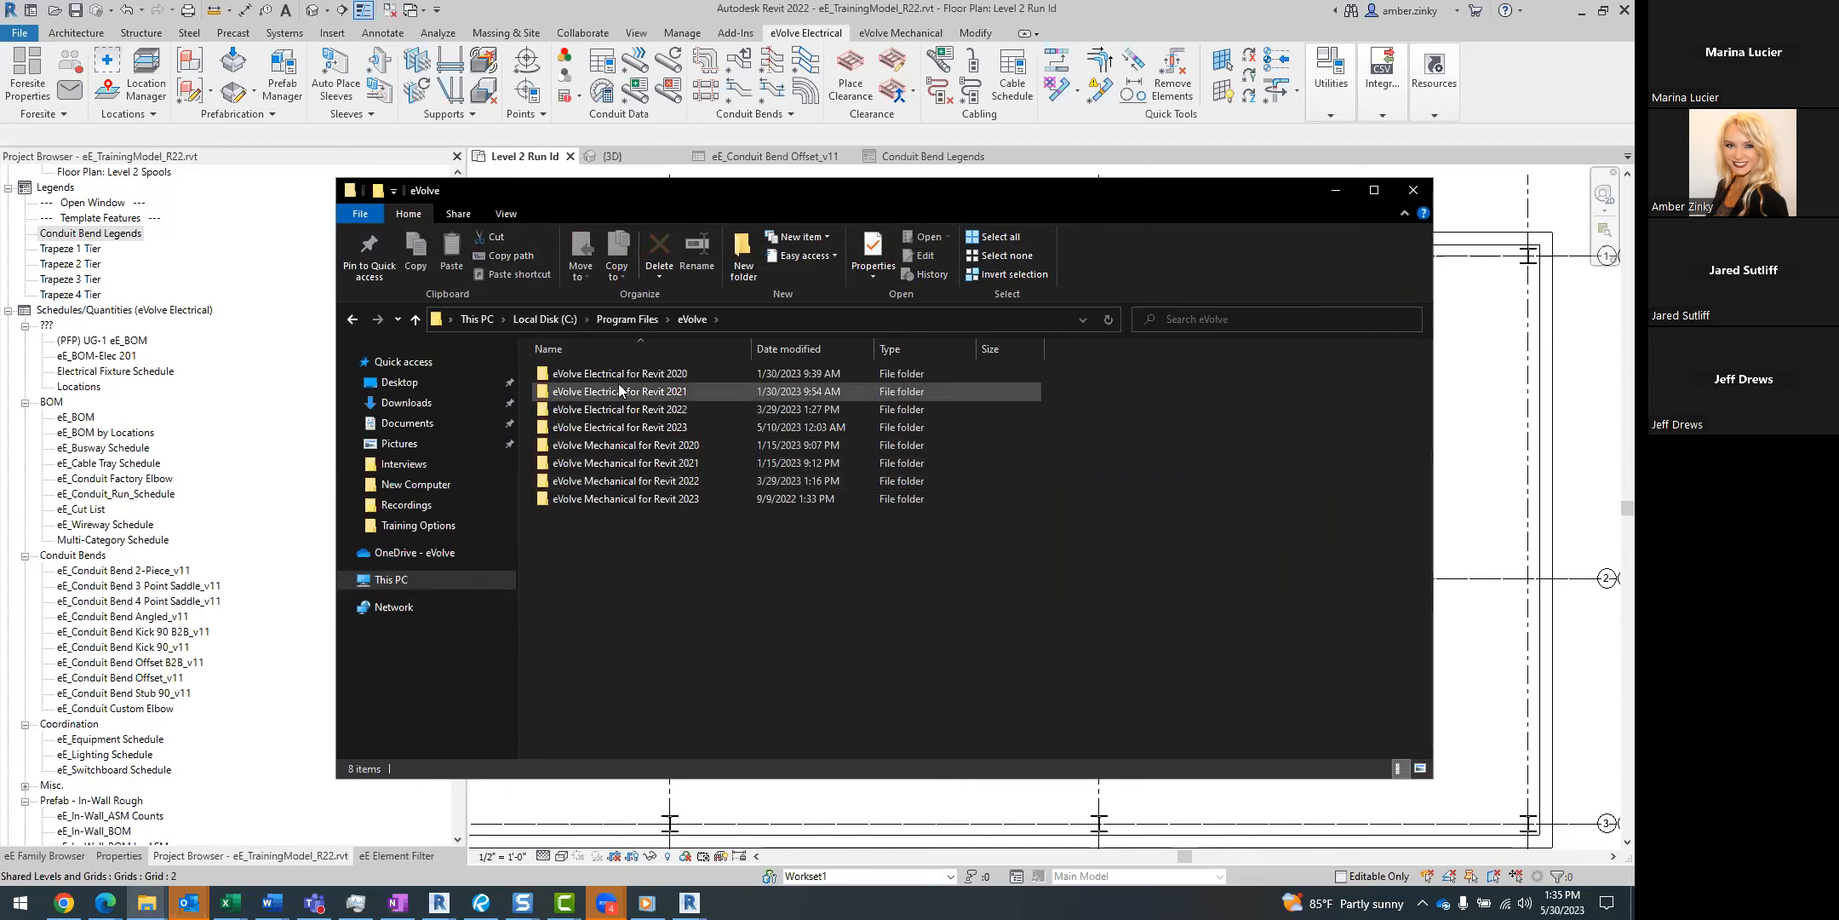
double_click(622, 408)
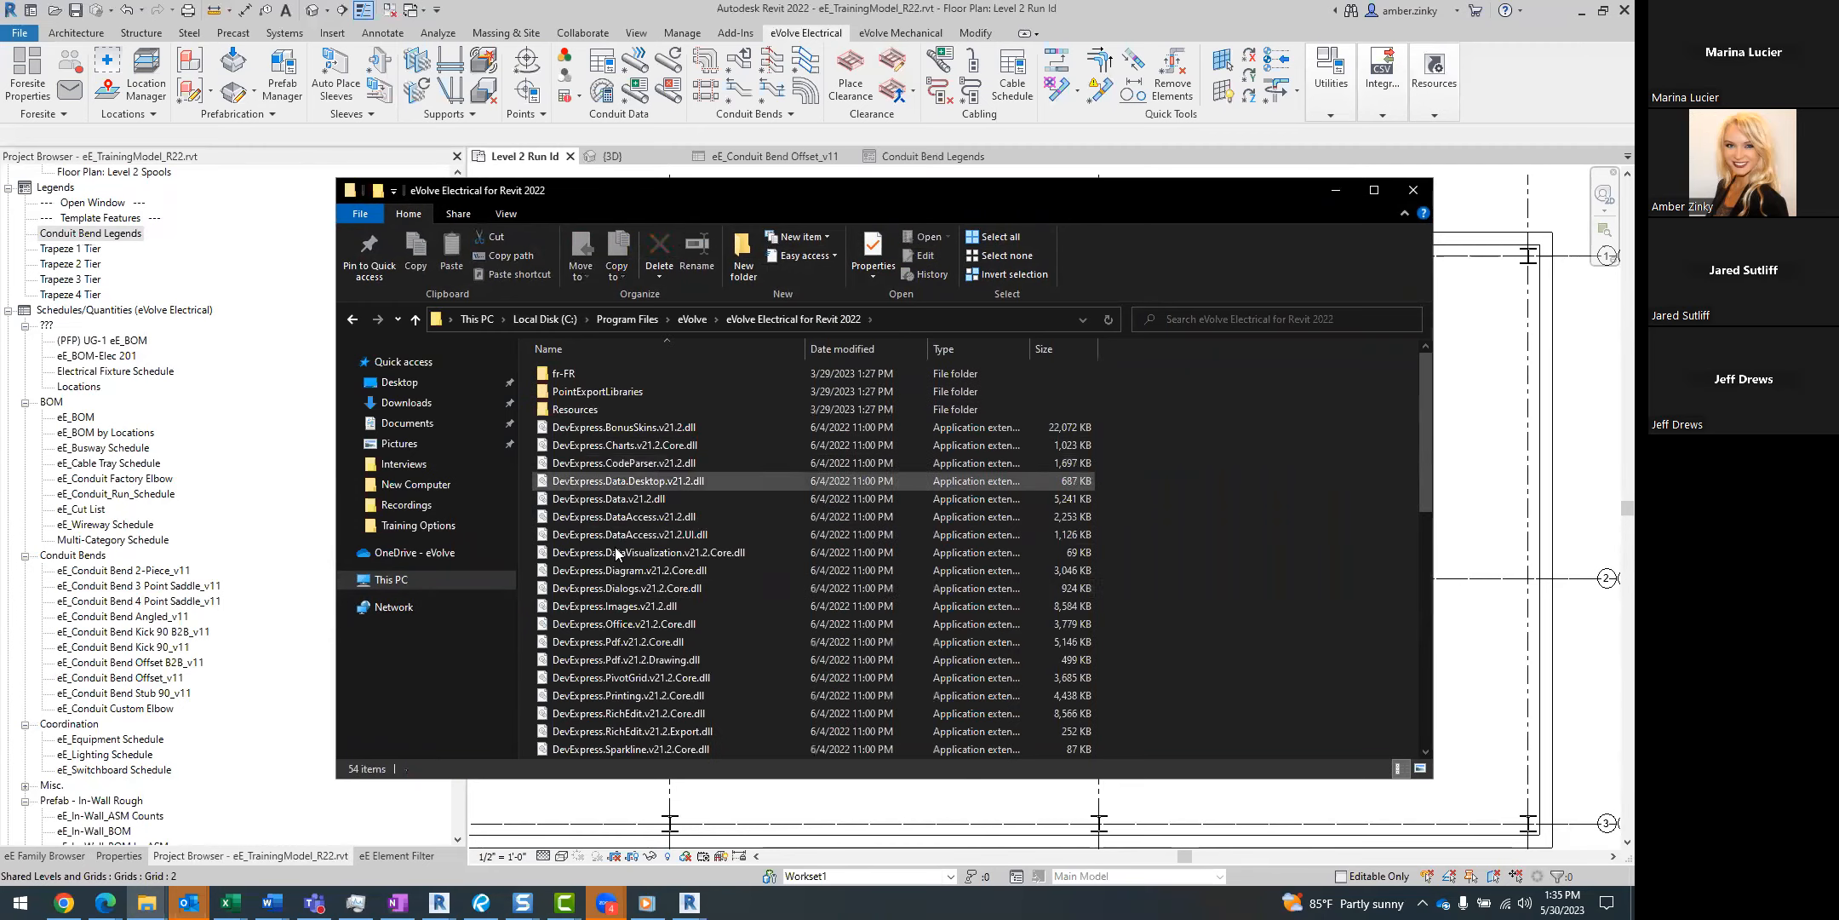
double_click(617, 407)
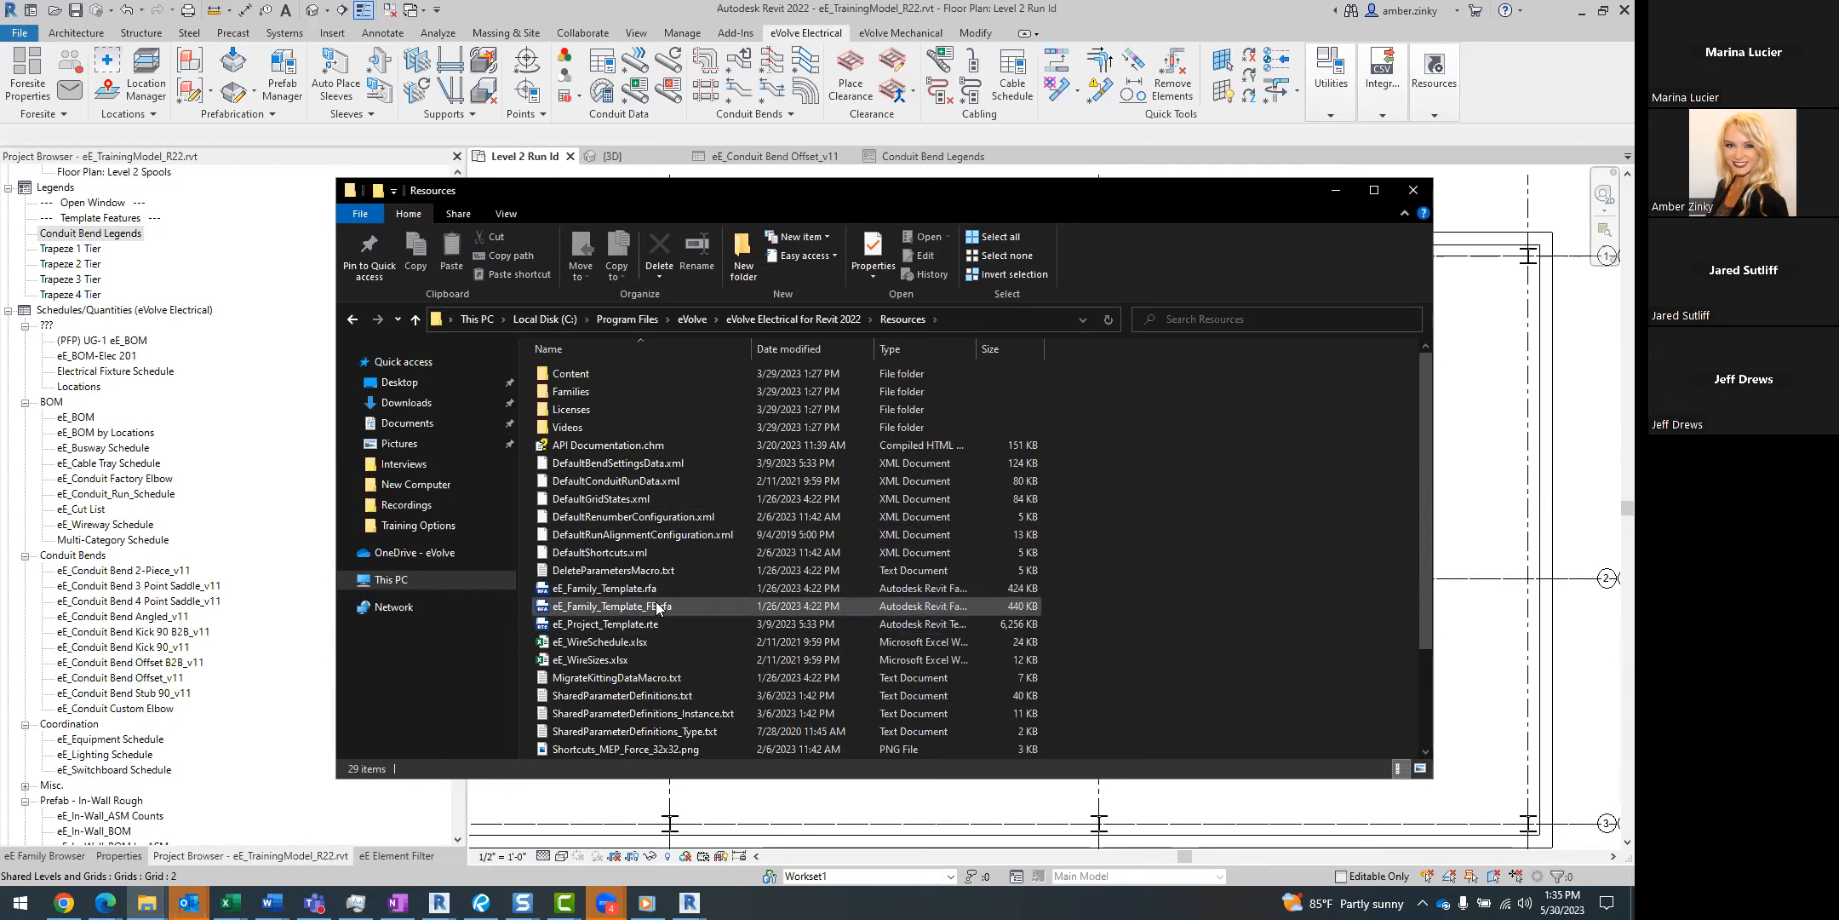
Look through the supplied families in Content\Families\eVolve, go back to the Resources folder, and return to Revit.
double_click(590, 380)
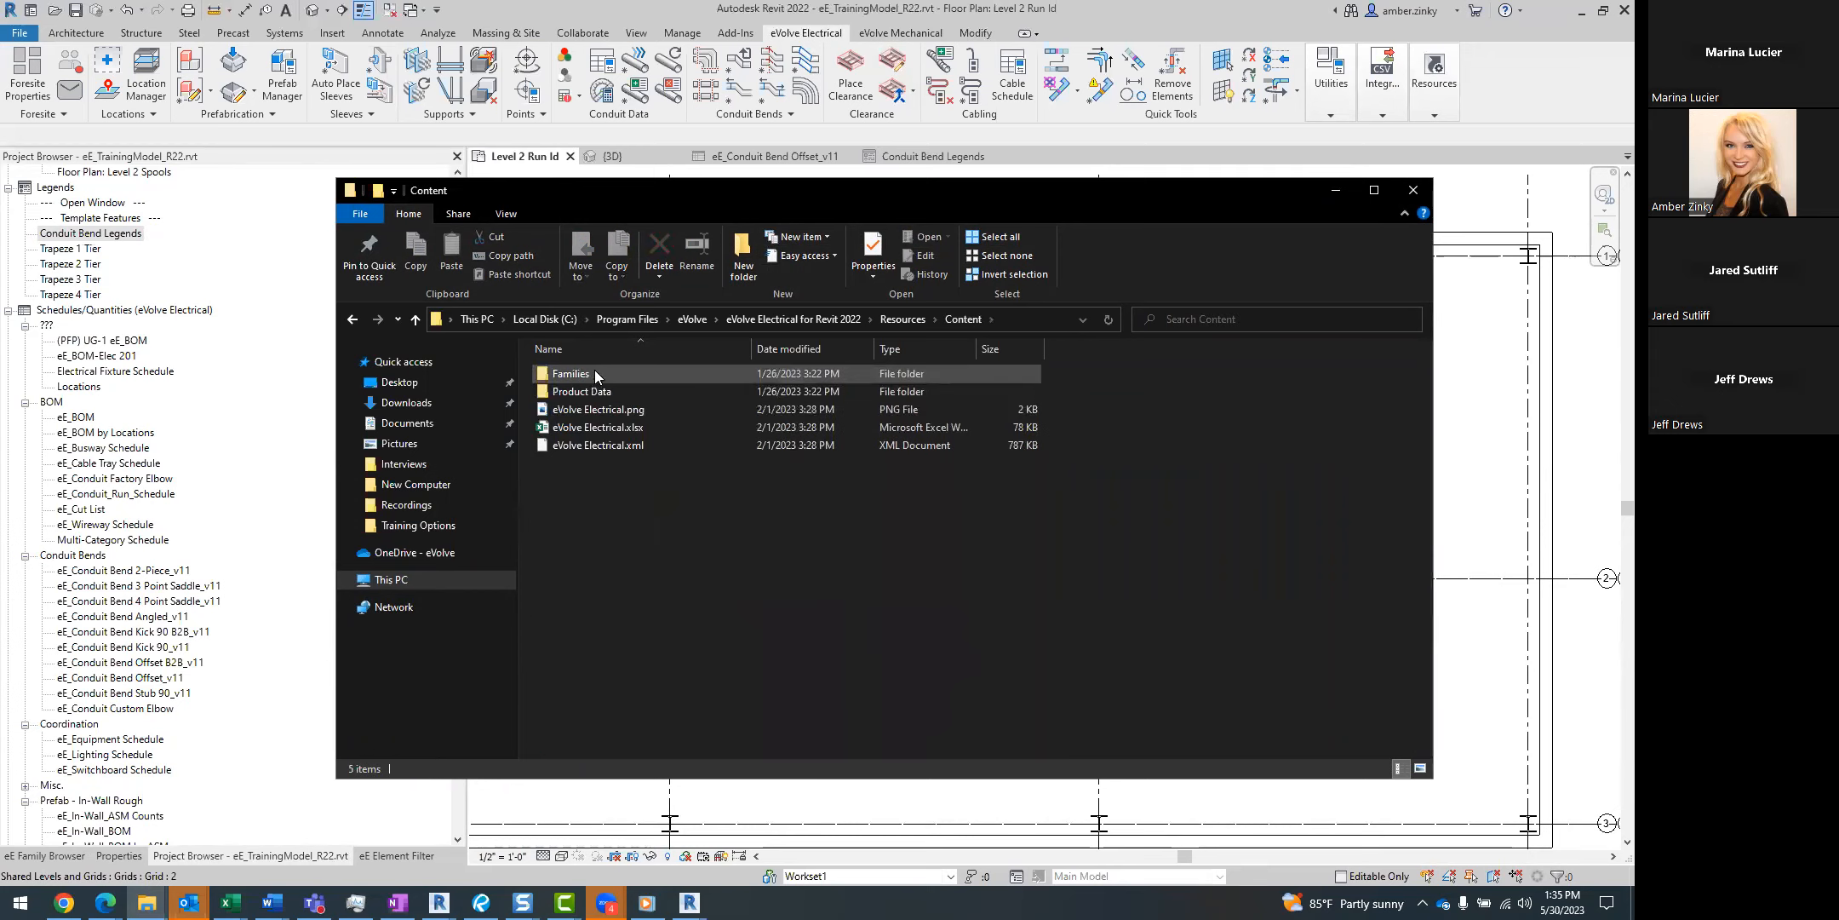
double_click(598, 373)
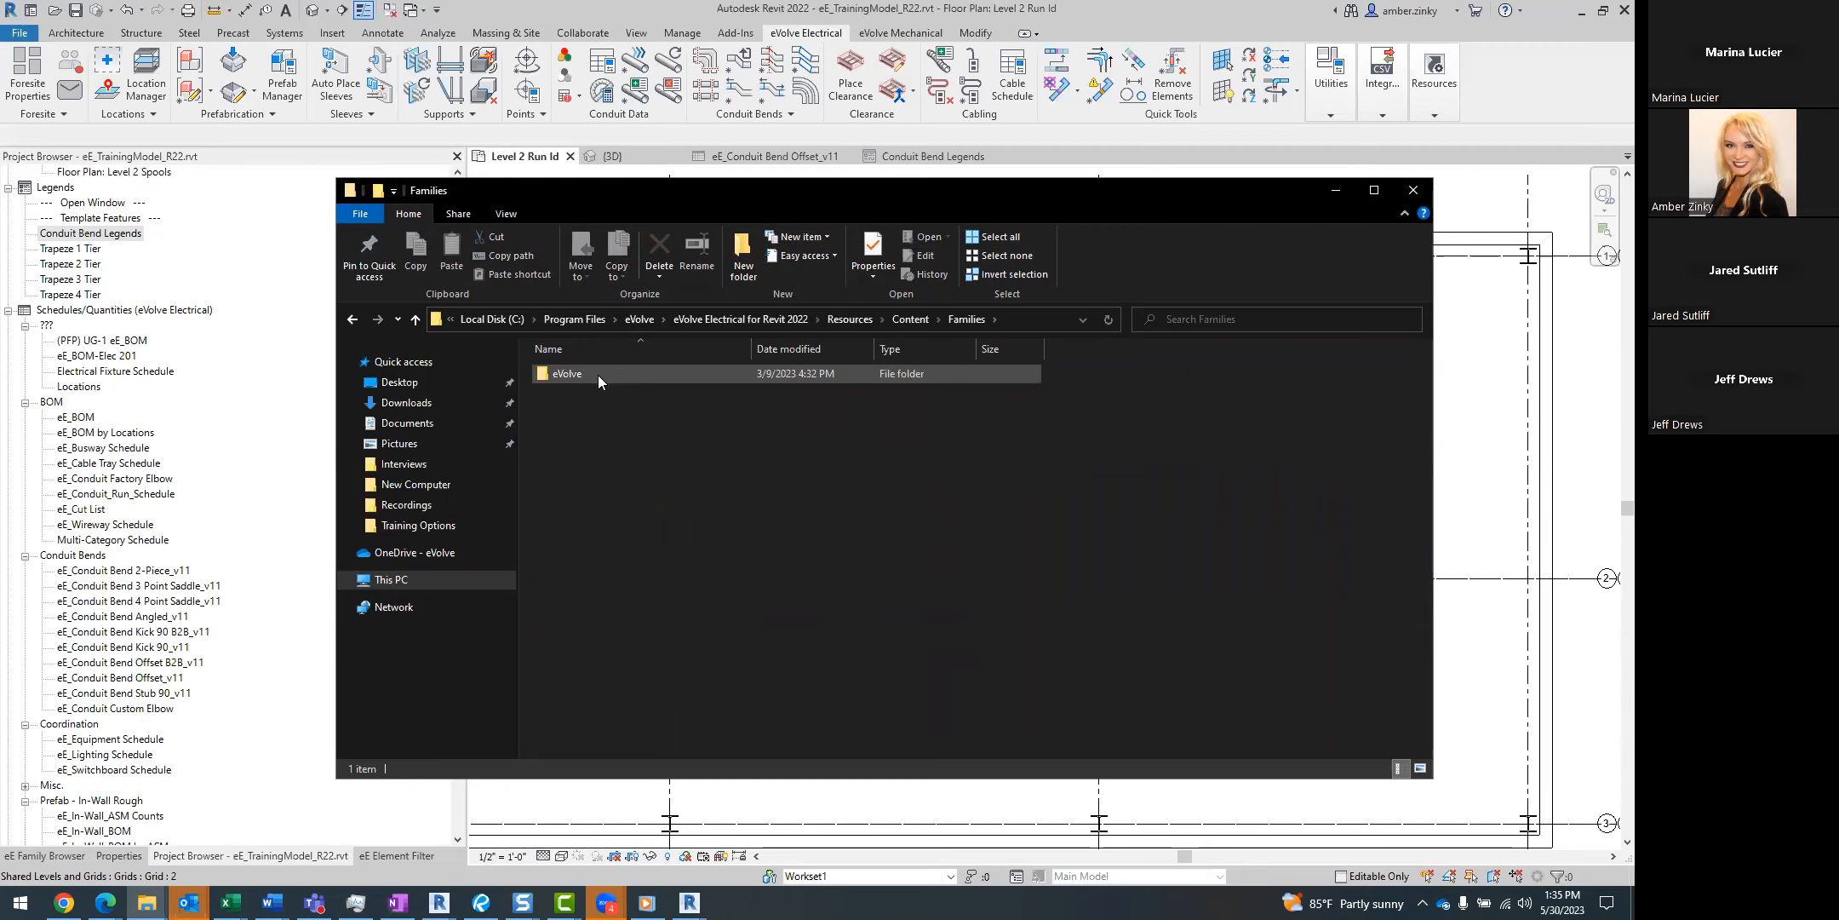
double_click(598, 375)
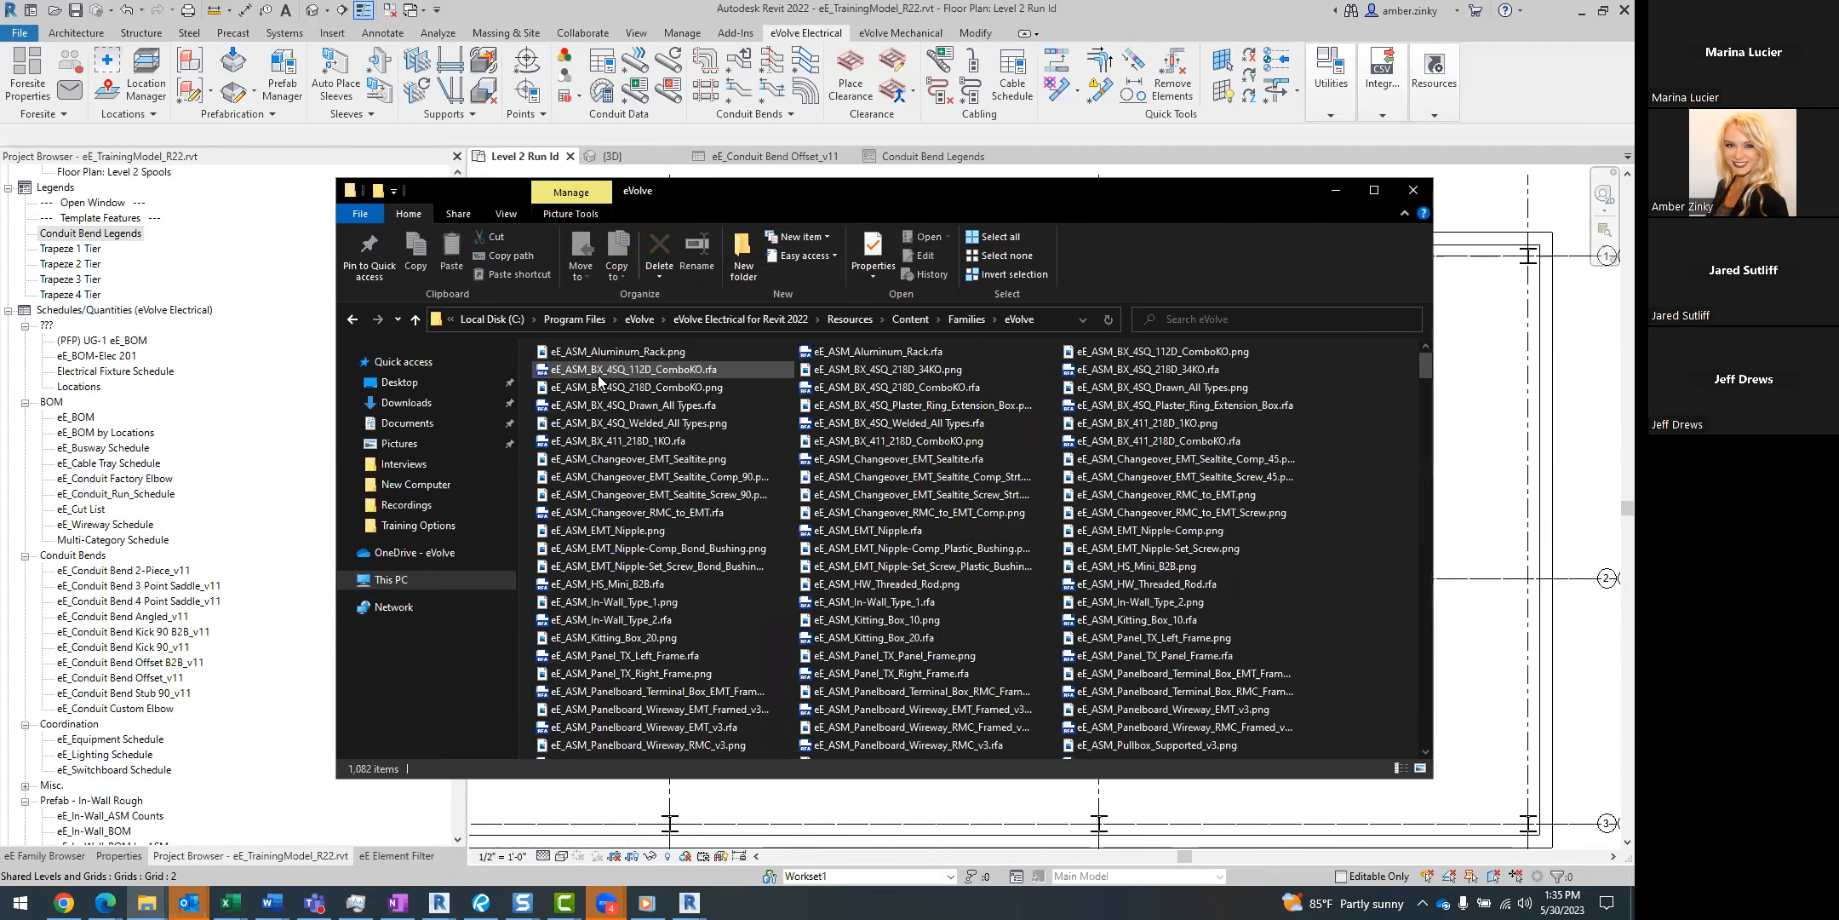
left_click(862, 316)
left_click(1334, 194)
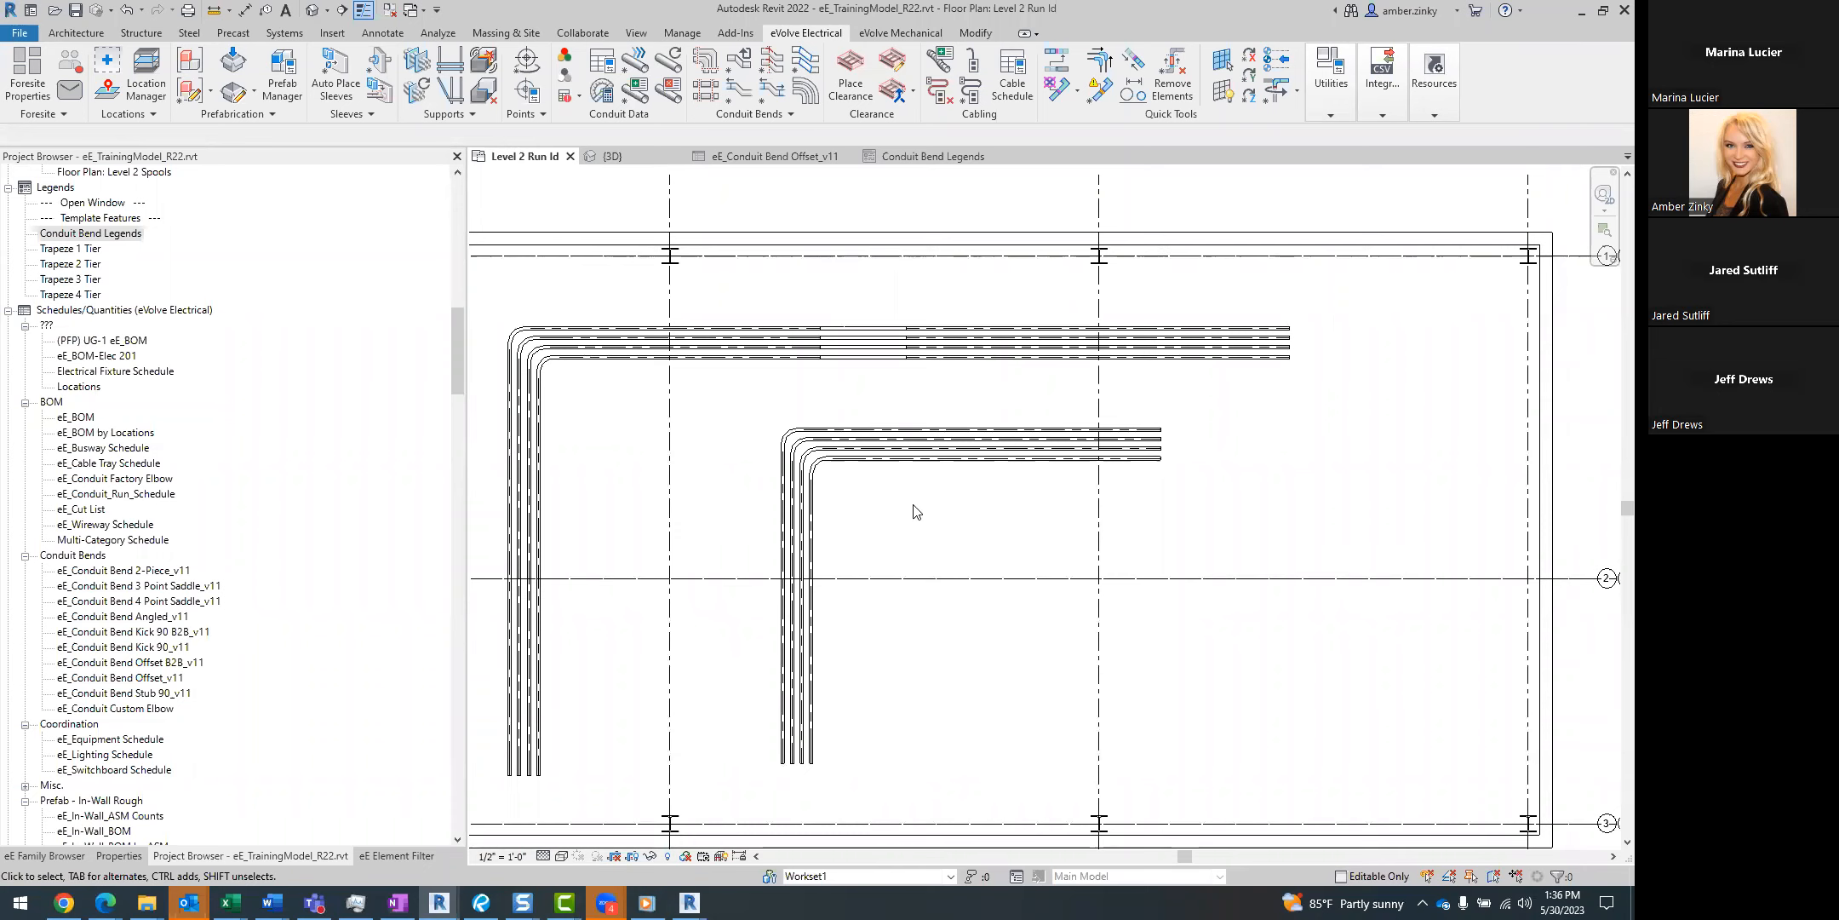
In the 3D view, open hanger placement and set the hangers to attach to the available linked model.
left_click(637, 161)
middle_click_drag(752, 570, 1125, 351)
middle_click_drag(875, 538, 985, 472)
scroll(985, 472, "down", 2)
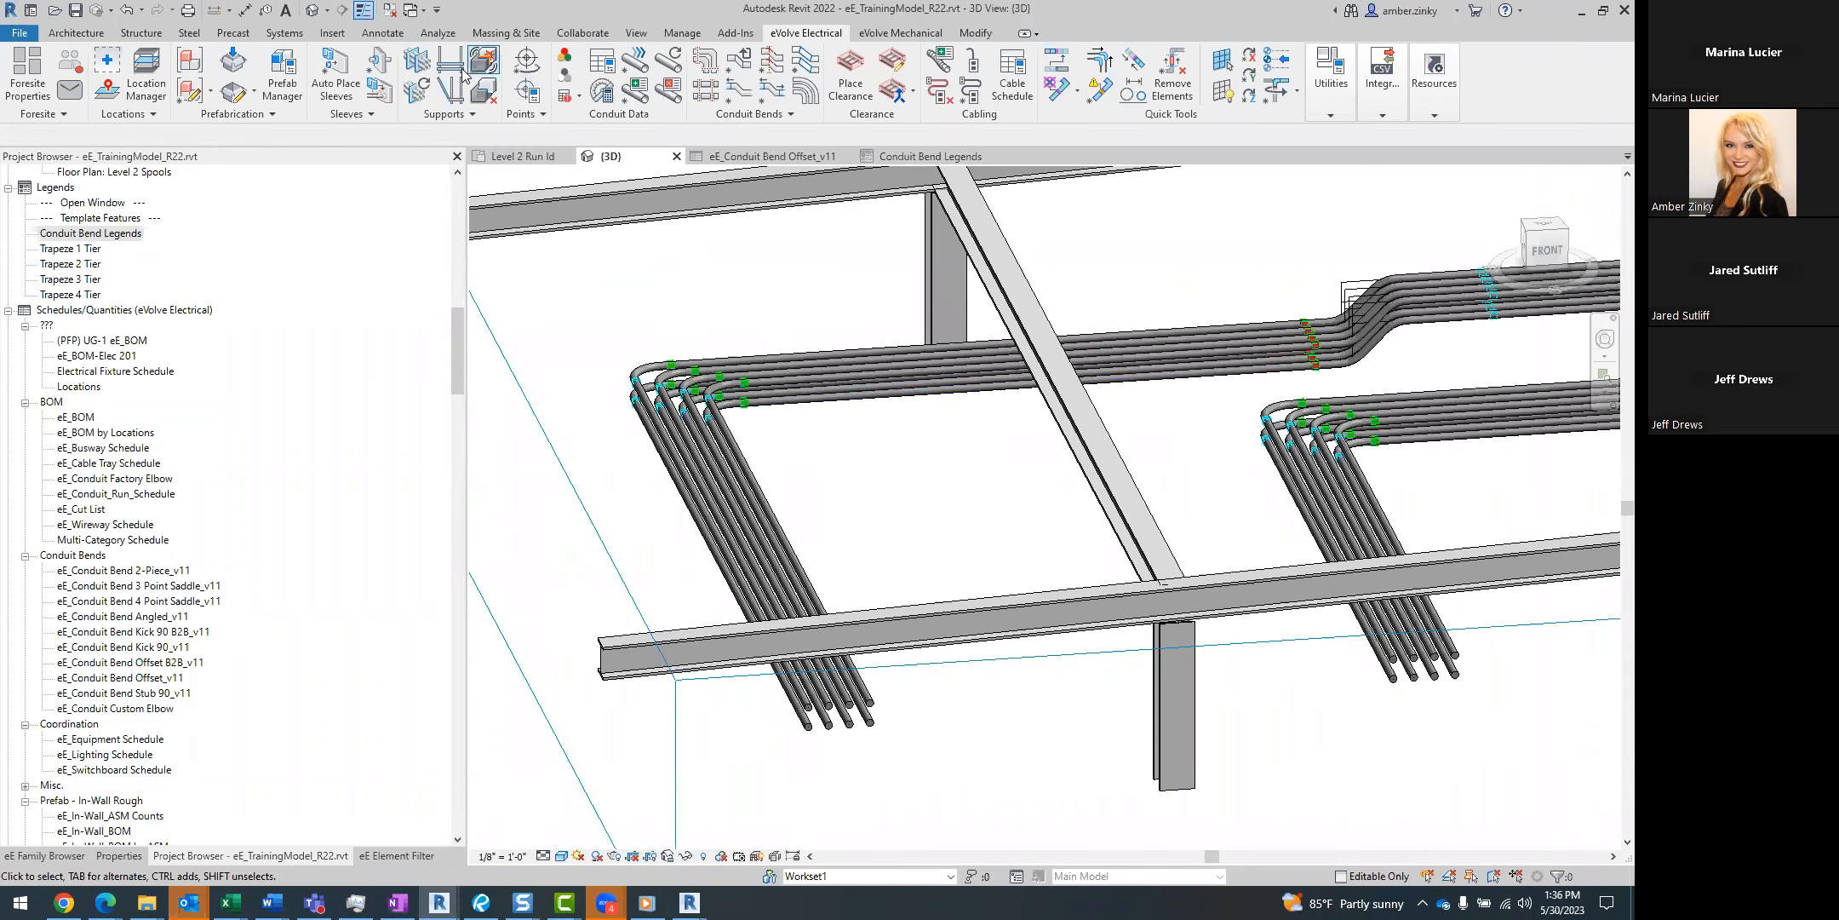
left_click(449, 56)
left_click(640, 307)
left_click(627, 320)
left_click(637, 255)
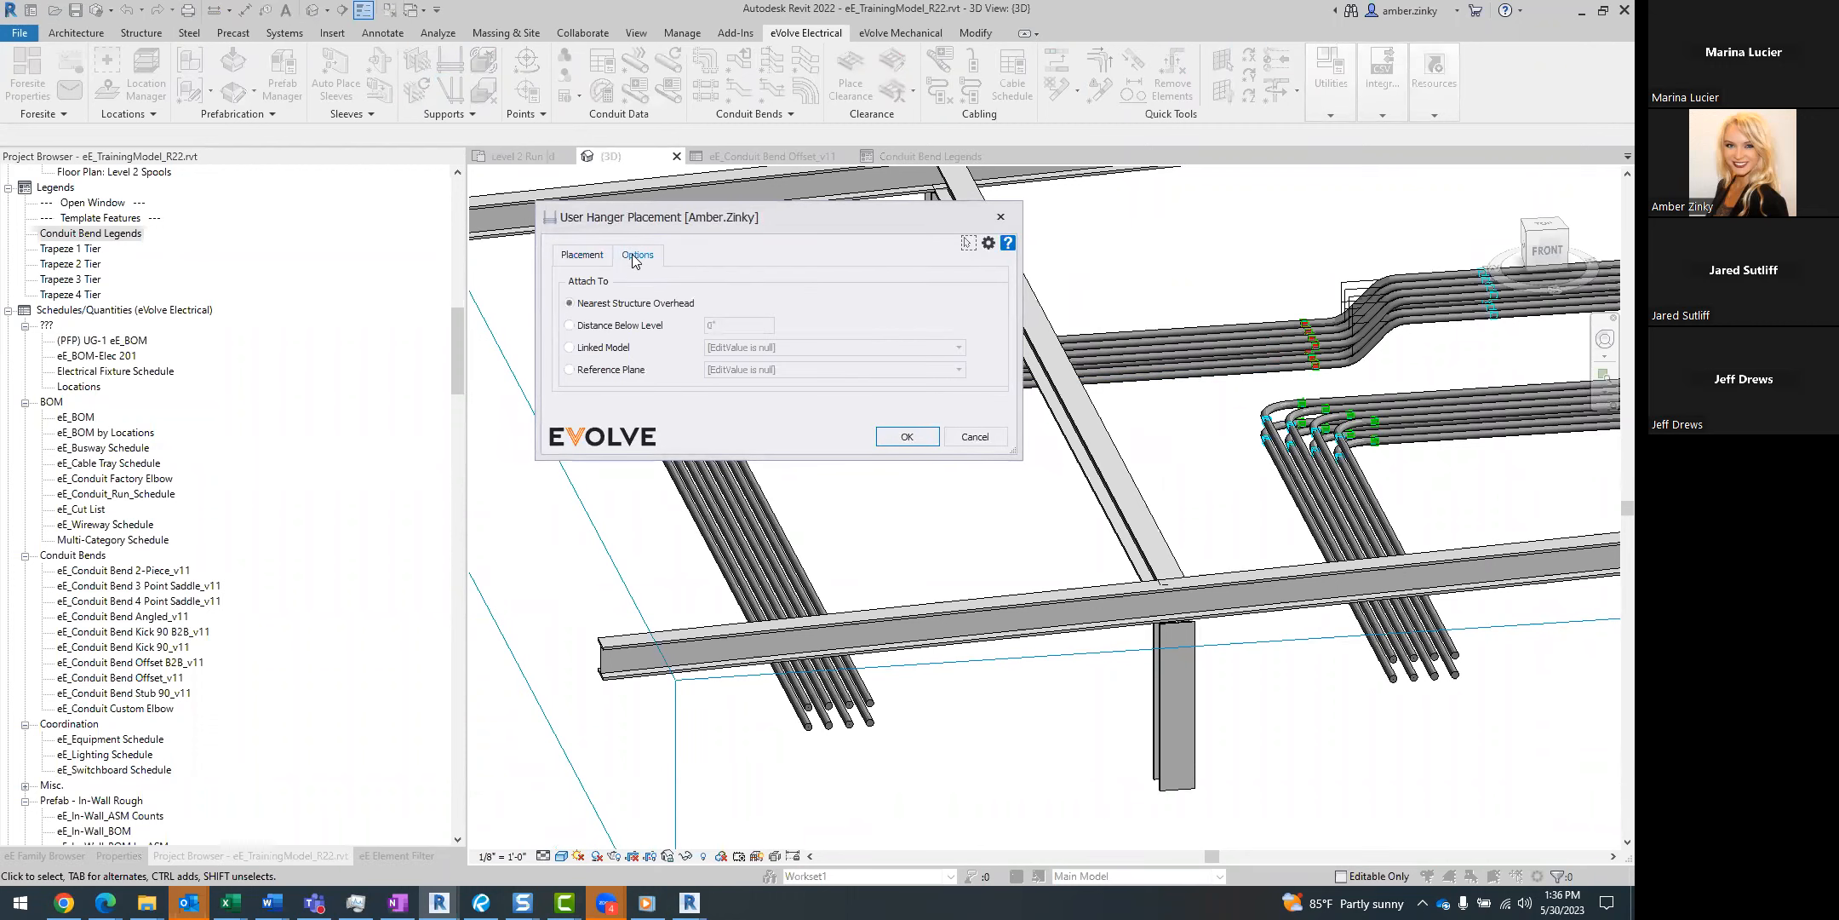
left_click(606, 348)
left_click(738, 353)
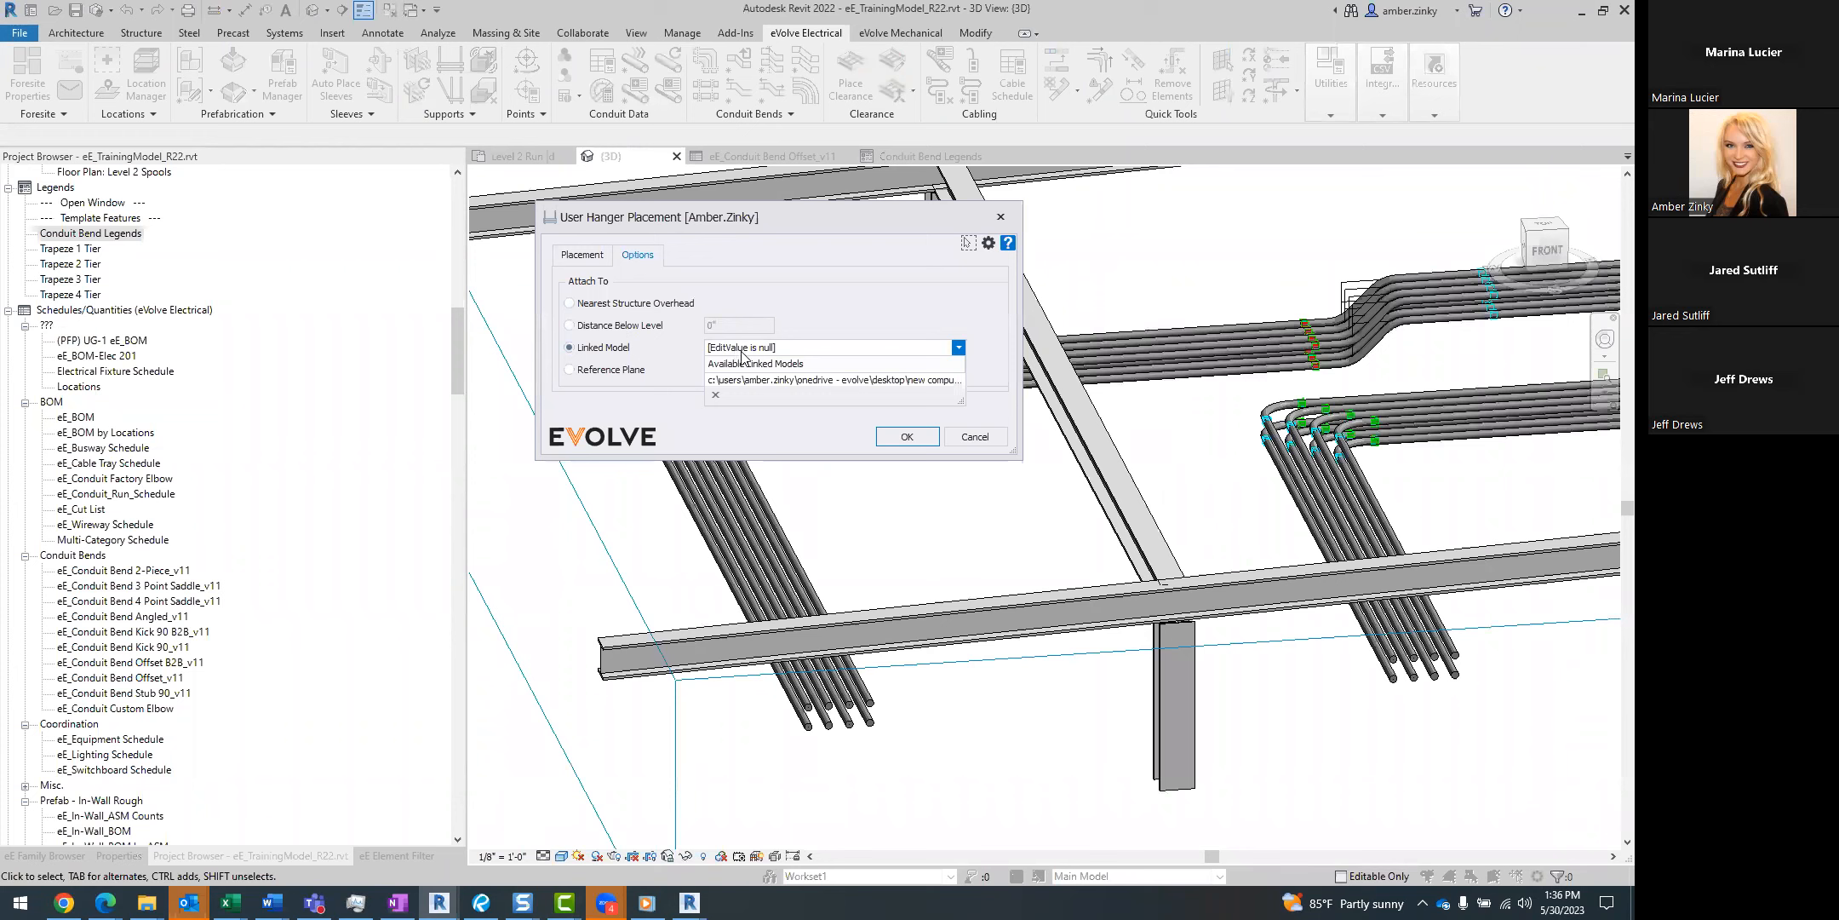
left_click(750, 388)
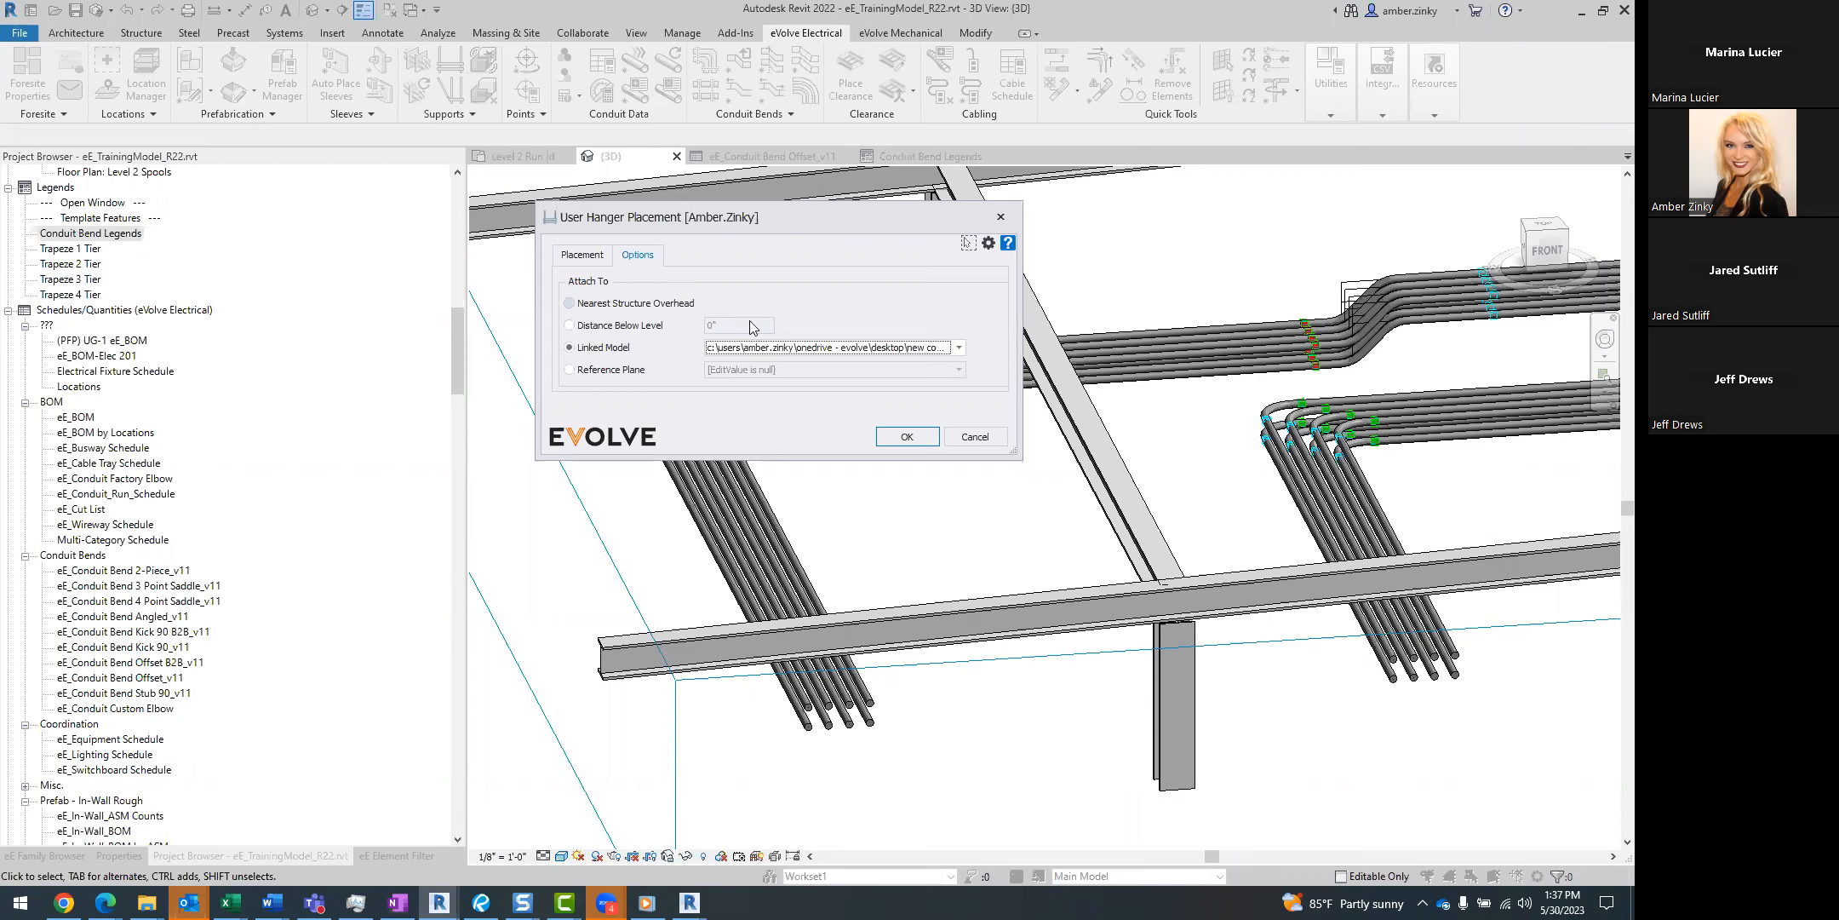
Place the trapeze hangers along the conduit rack containing the offset and dismiss the workset error.
left_click(592, 255)
left_click(890, 433)
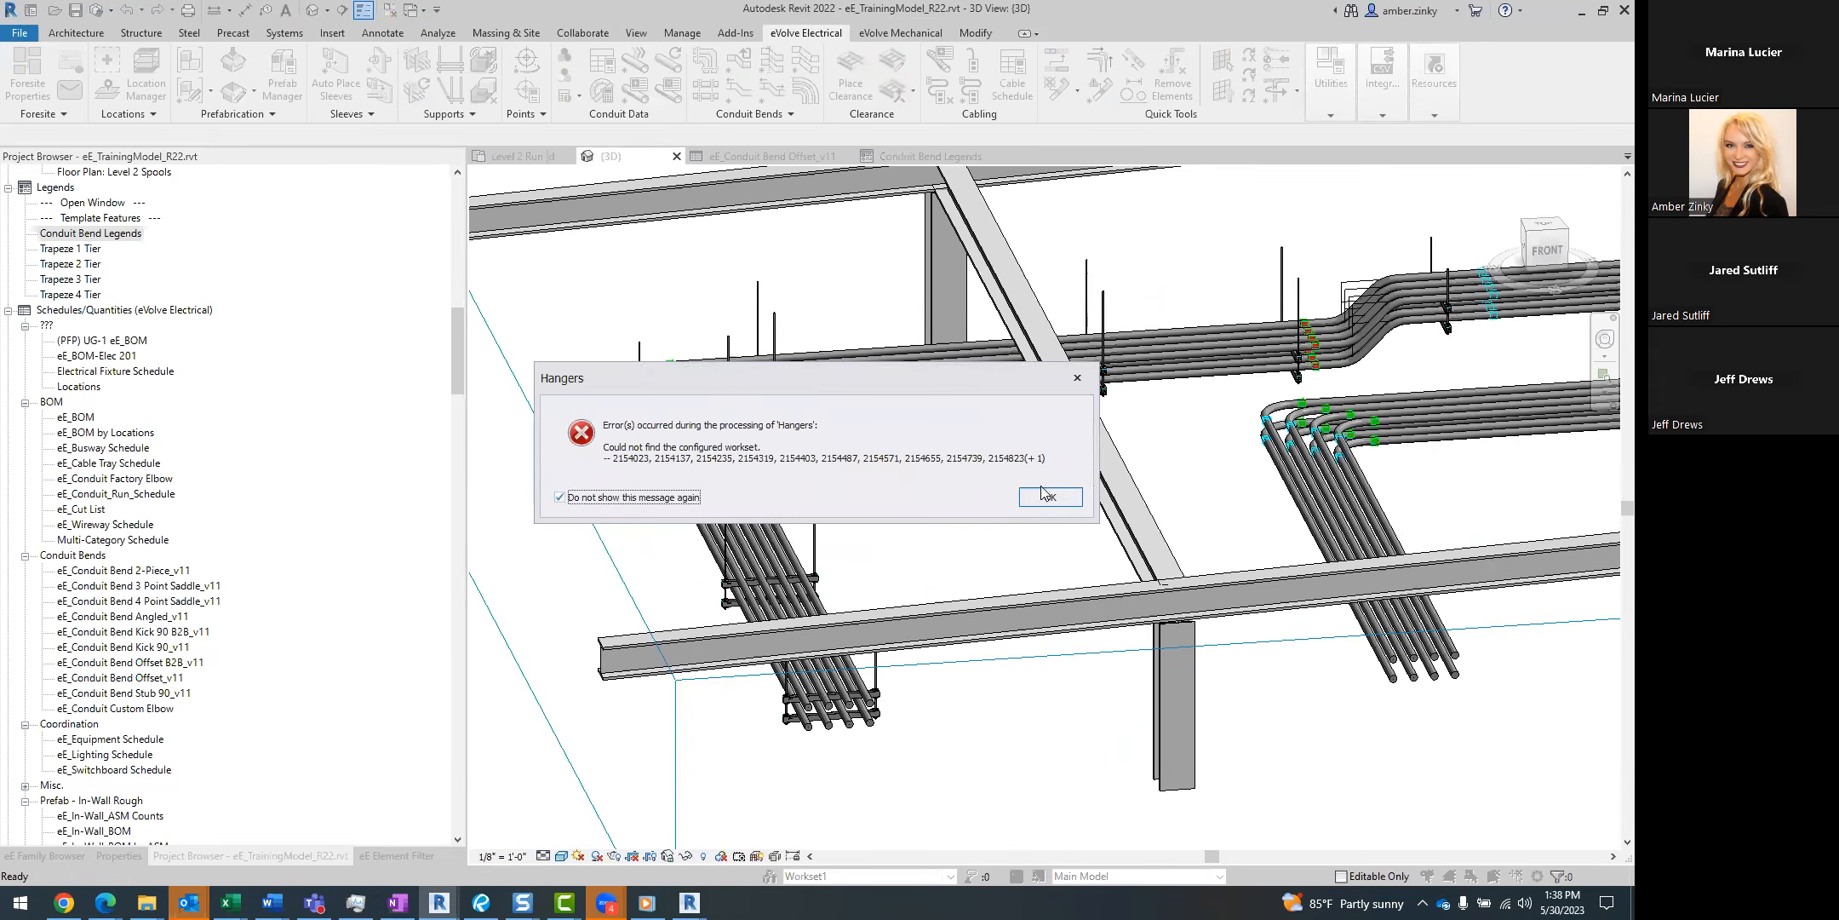
left_click(1039, 496)
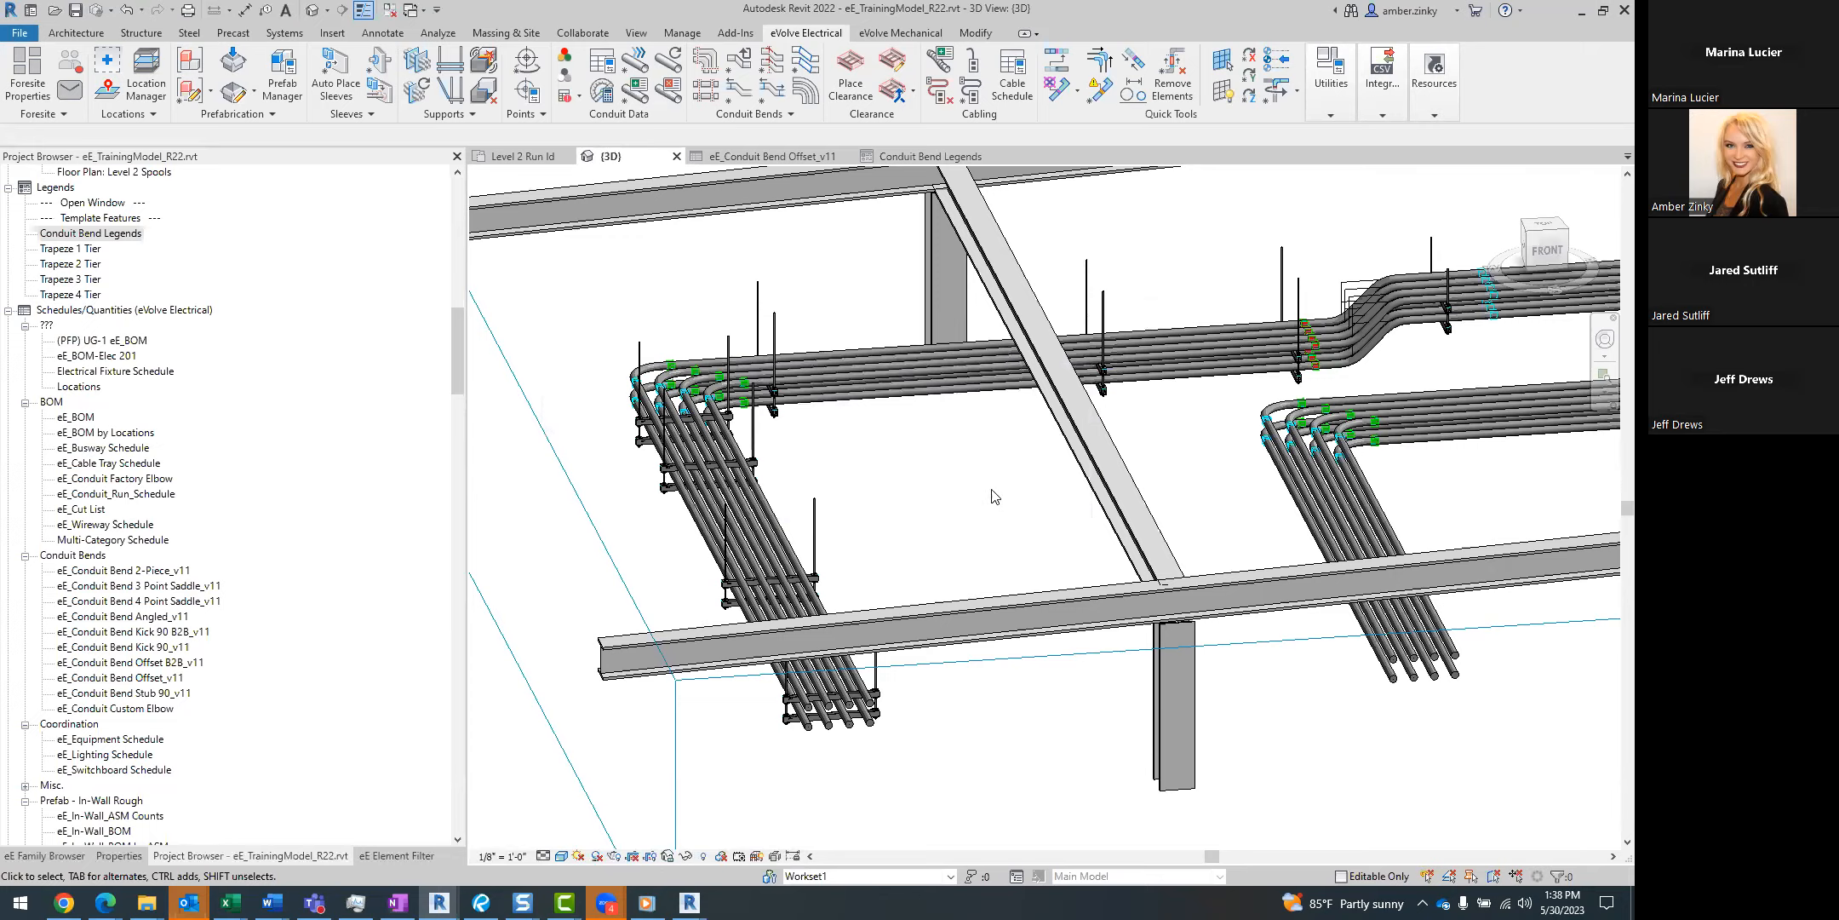
Add seismic supports to the trapeze hanger beside the diagonal beam, using the default eV_ASM_Generic_Seismic_Support family, Edge of Strut and a 45-degree Angle 1.
scroll(1096, 525, "down", 2)
middle_click_drag(1098, 534, 1144, 581)
scroll(911, 545, "up", 4)
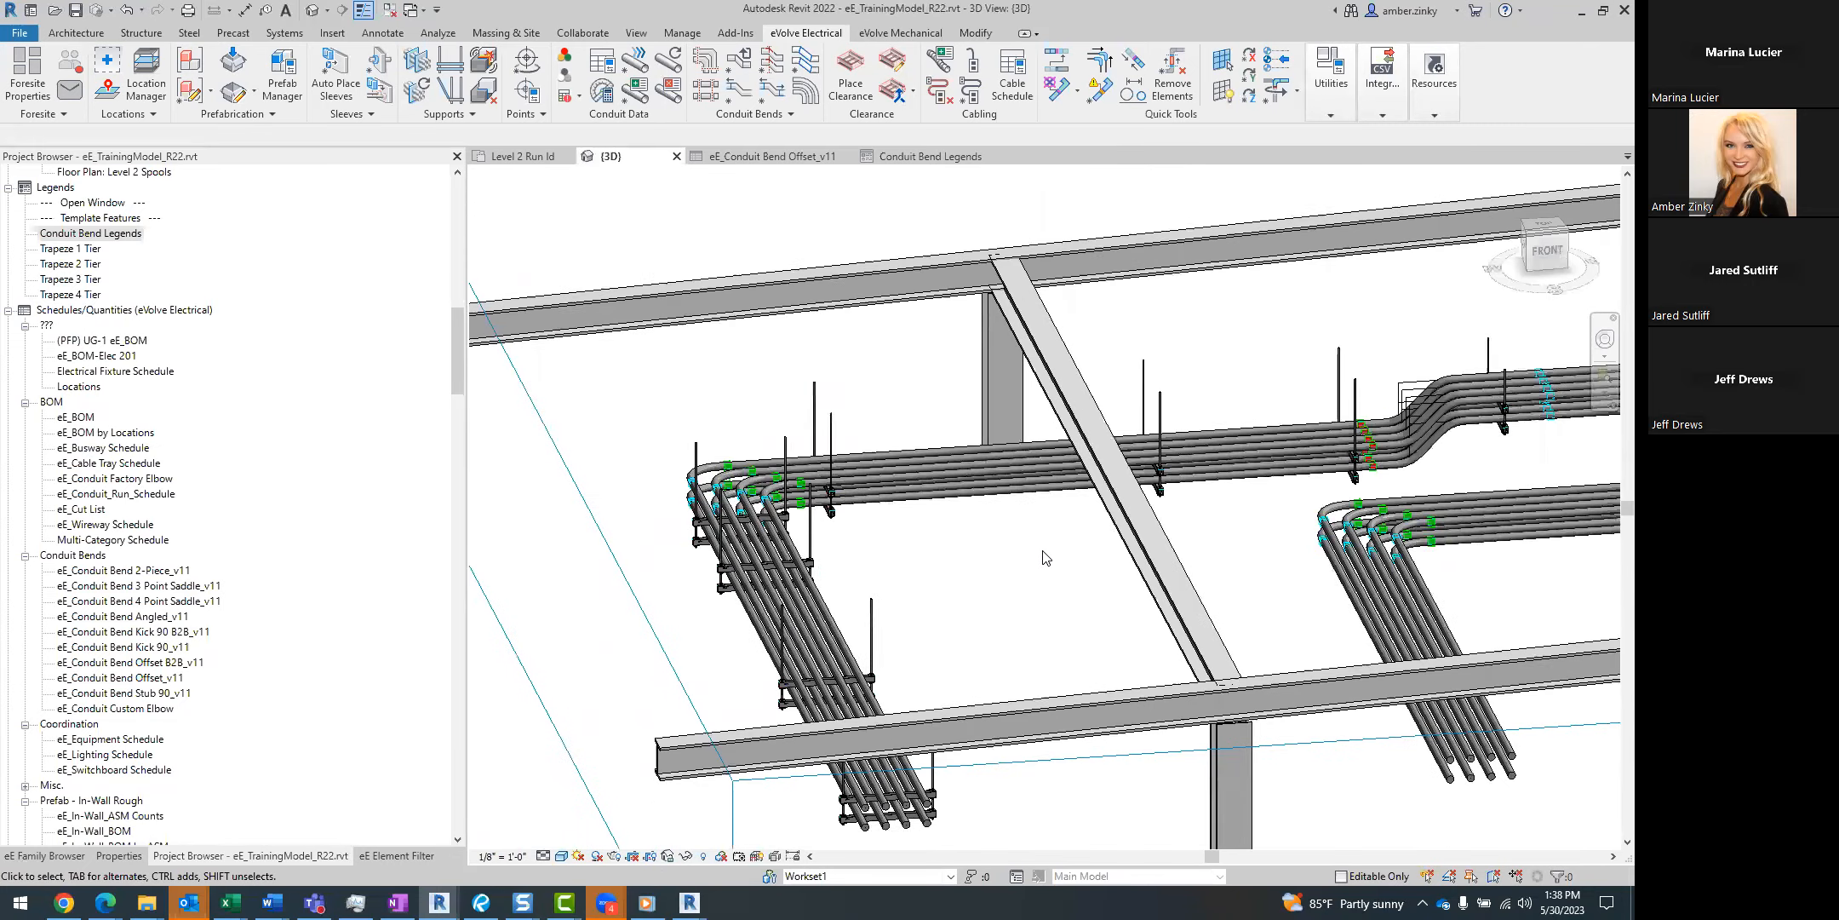
left_click(456, 100)
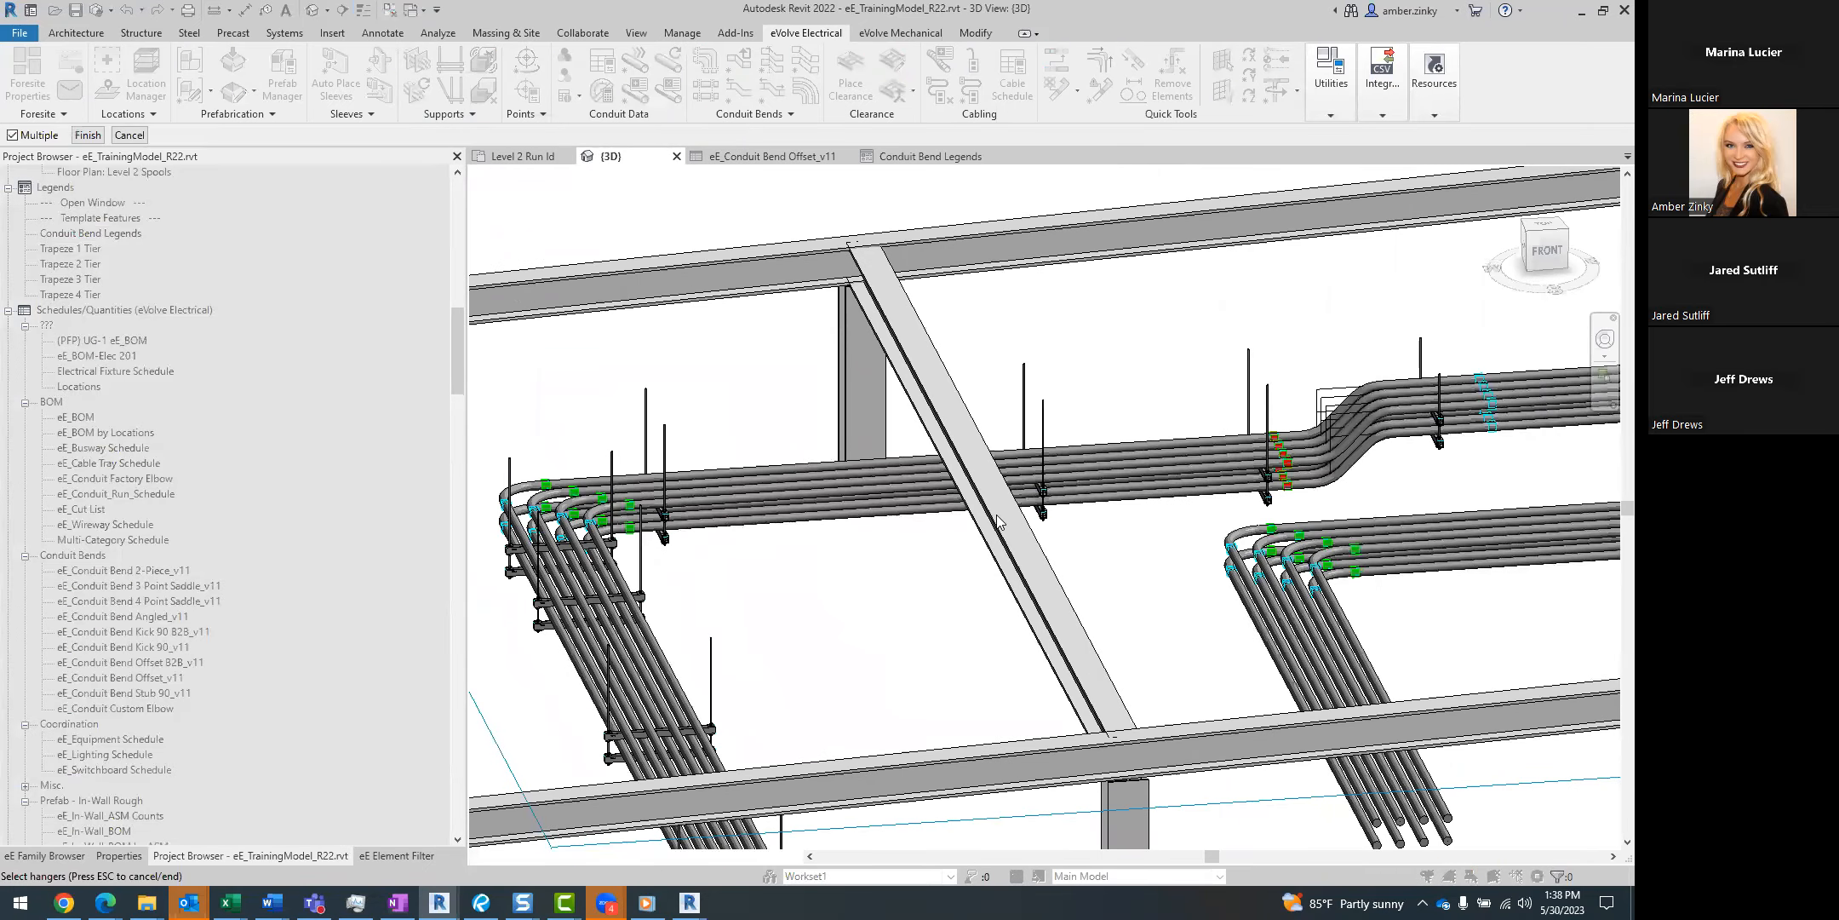
left_click(88, 135)
left_click(573, 358)
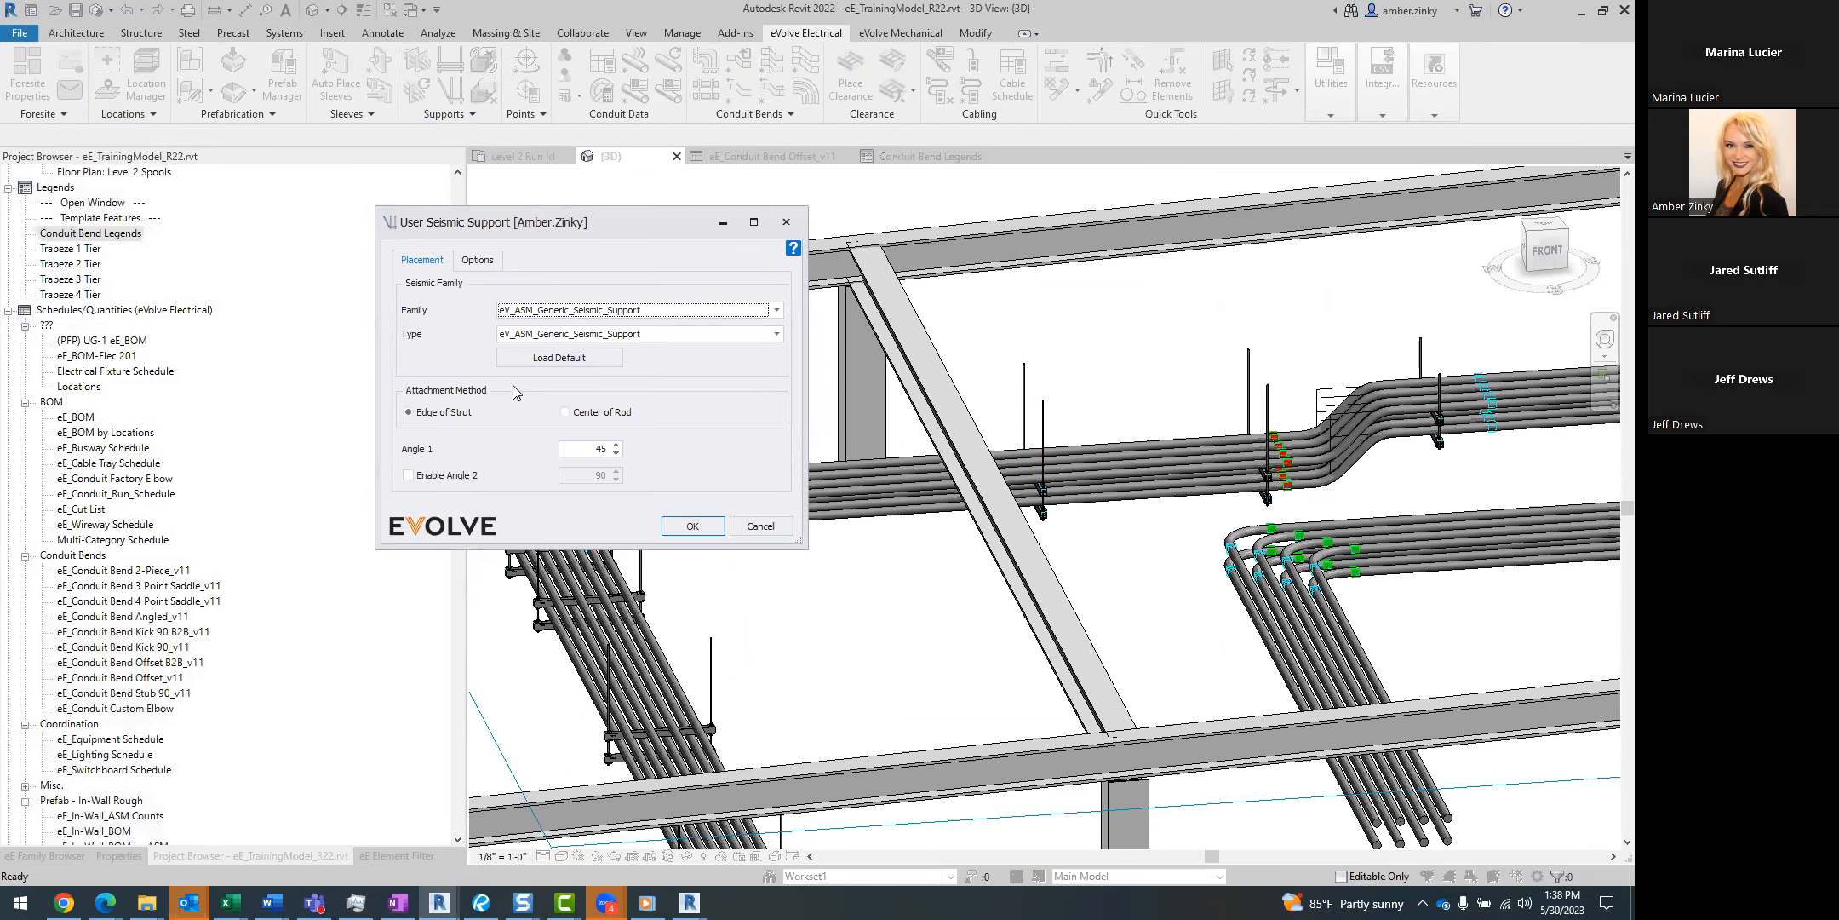
mouse_move(457, 416)
left_click(691, 527)
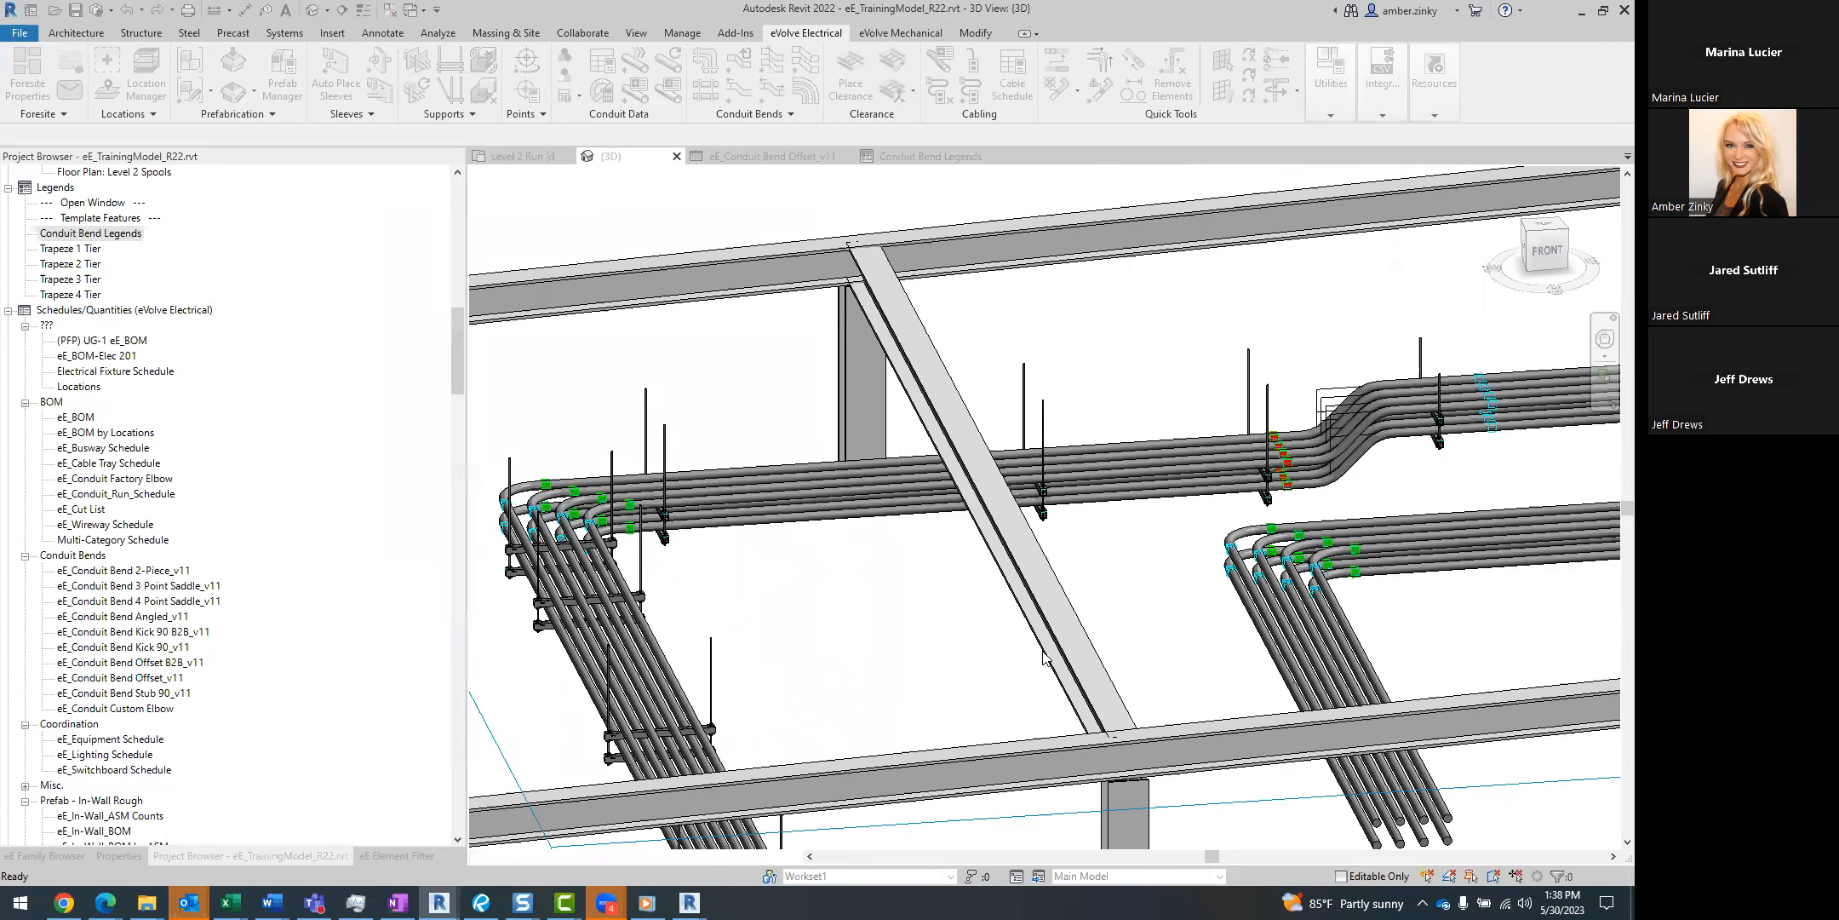
Examine the seismic supports on the trapeze hanger up close, selecting one and clearing the selection.
scroll(1066, 489, "up", 1)
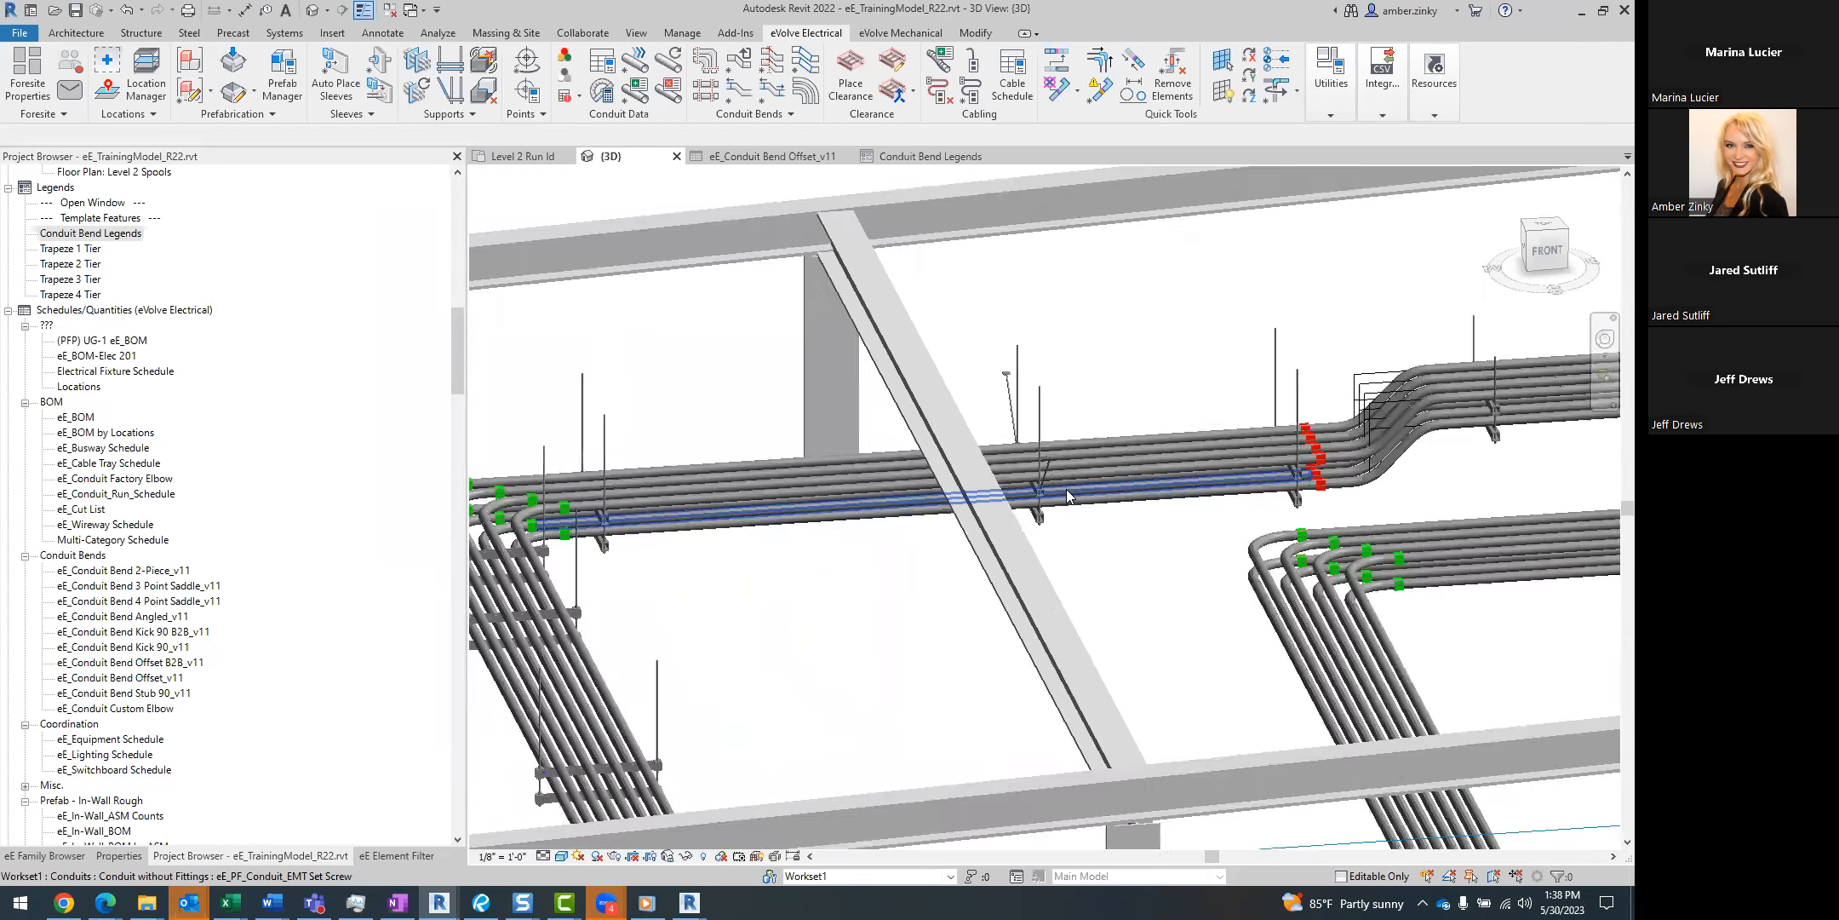
scroll(1066, 489, "up", 4)
left_click(1024, 456)
middle_click_drag(1045, 644, 979, 654, "shift")
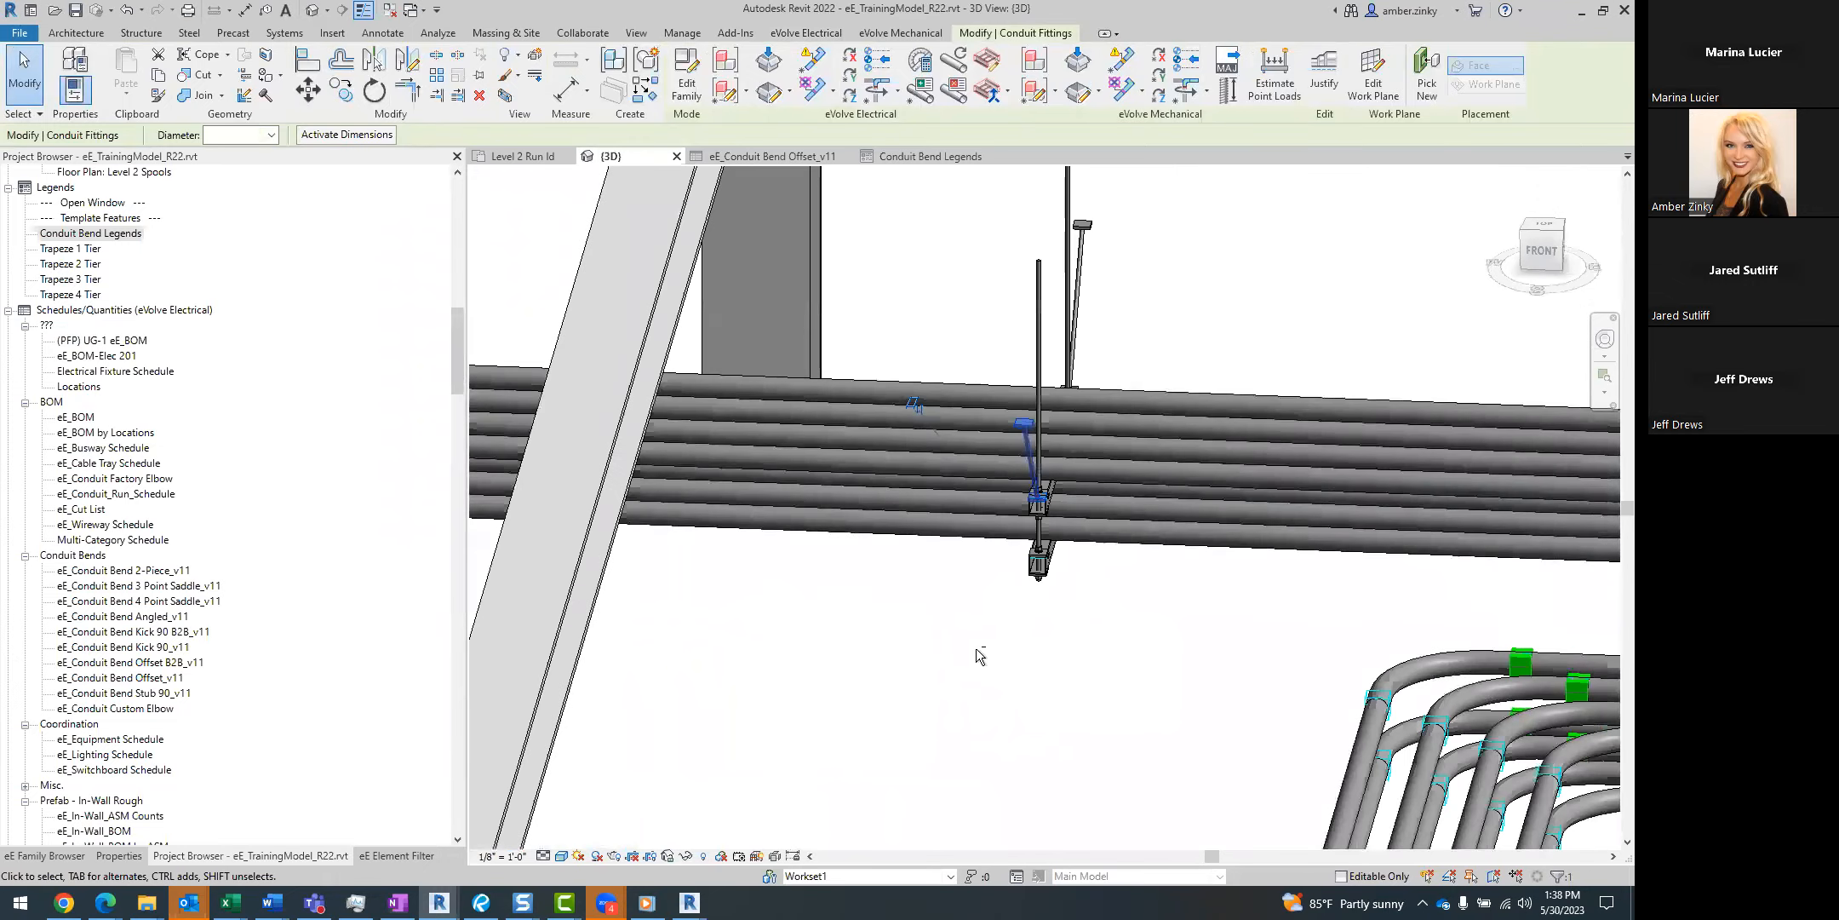
scroll(977, 649, "down", 1)
left_click(989, 745)
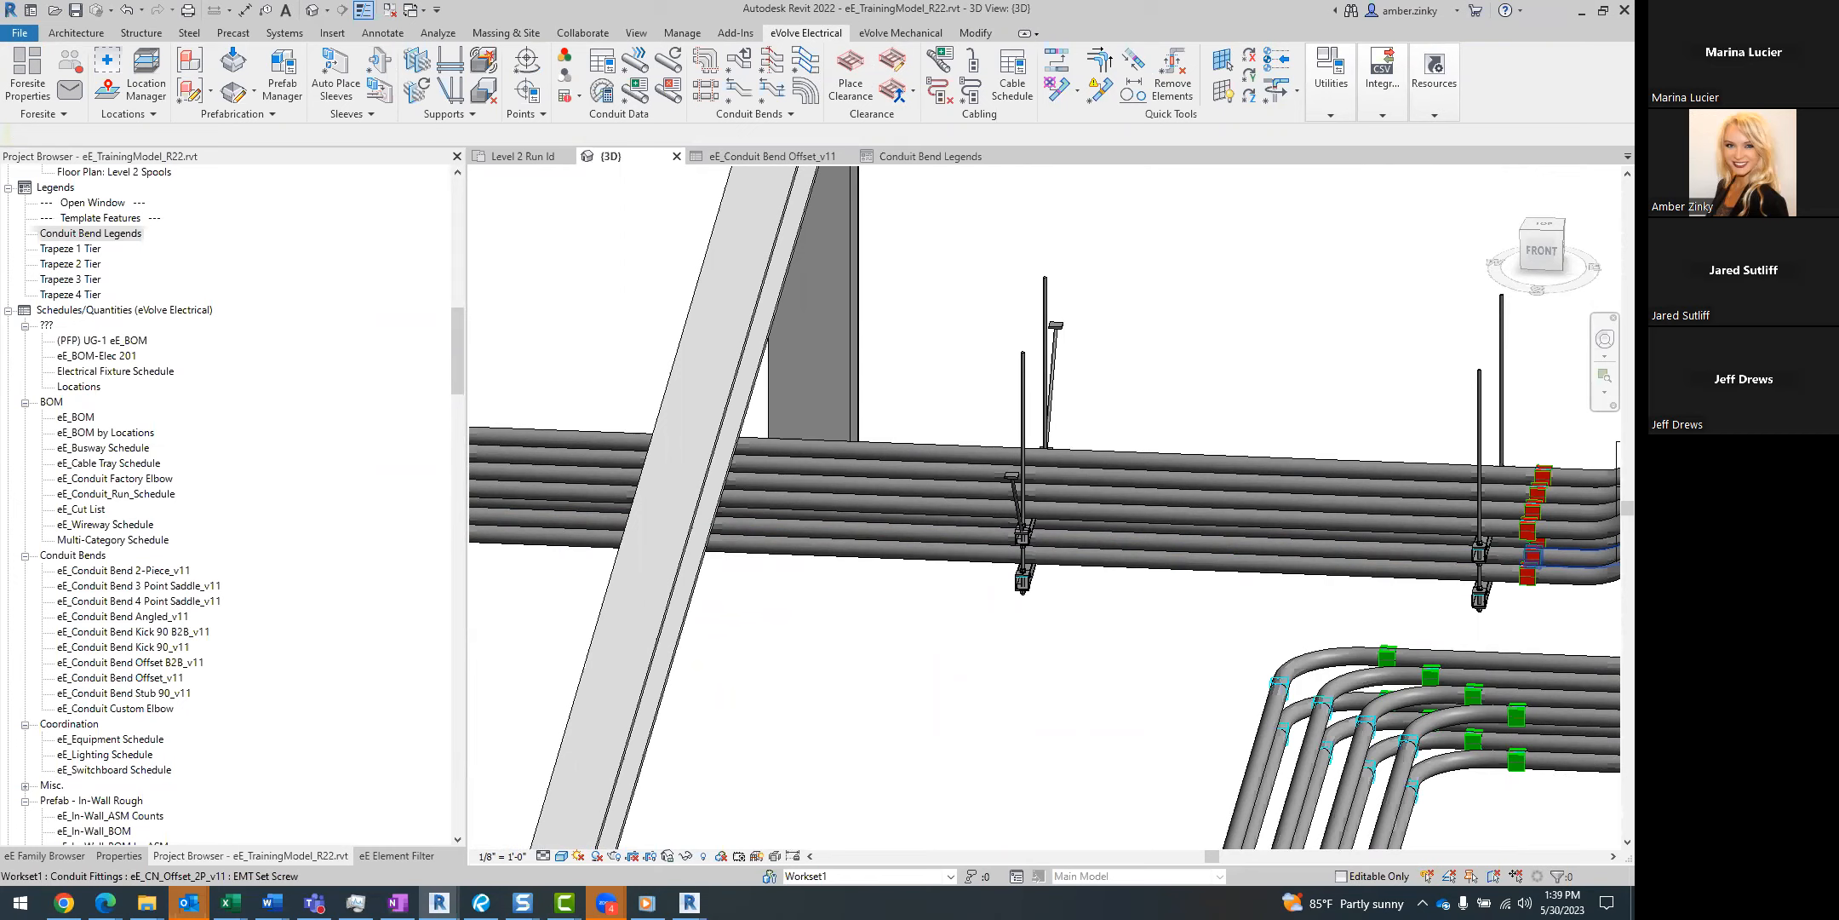
Change the bends at the corner of the lower conduit rack to the eE_CN_Kick_90_v11 EMT Set Screw type.
middle_click_drag(924, 681, 940, 640, "shift")
scroll(941, 641, "down", 3)
middle_click_drag(1162, 702, 886, 651)
middle_click_drag(1137, 611, 1017, 622)
scroll(948, 615, "up", 3)
left_click_drag(907, 568, 1223, 756)
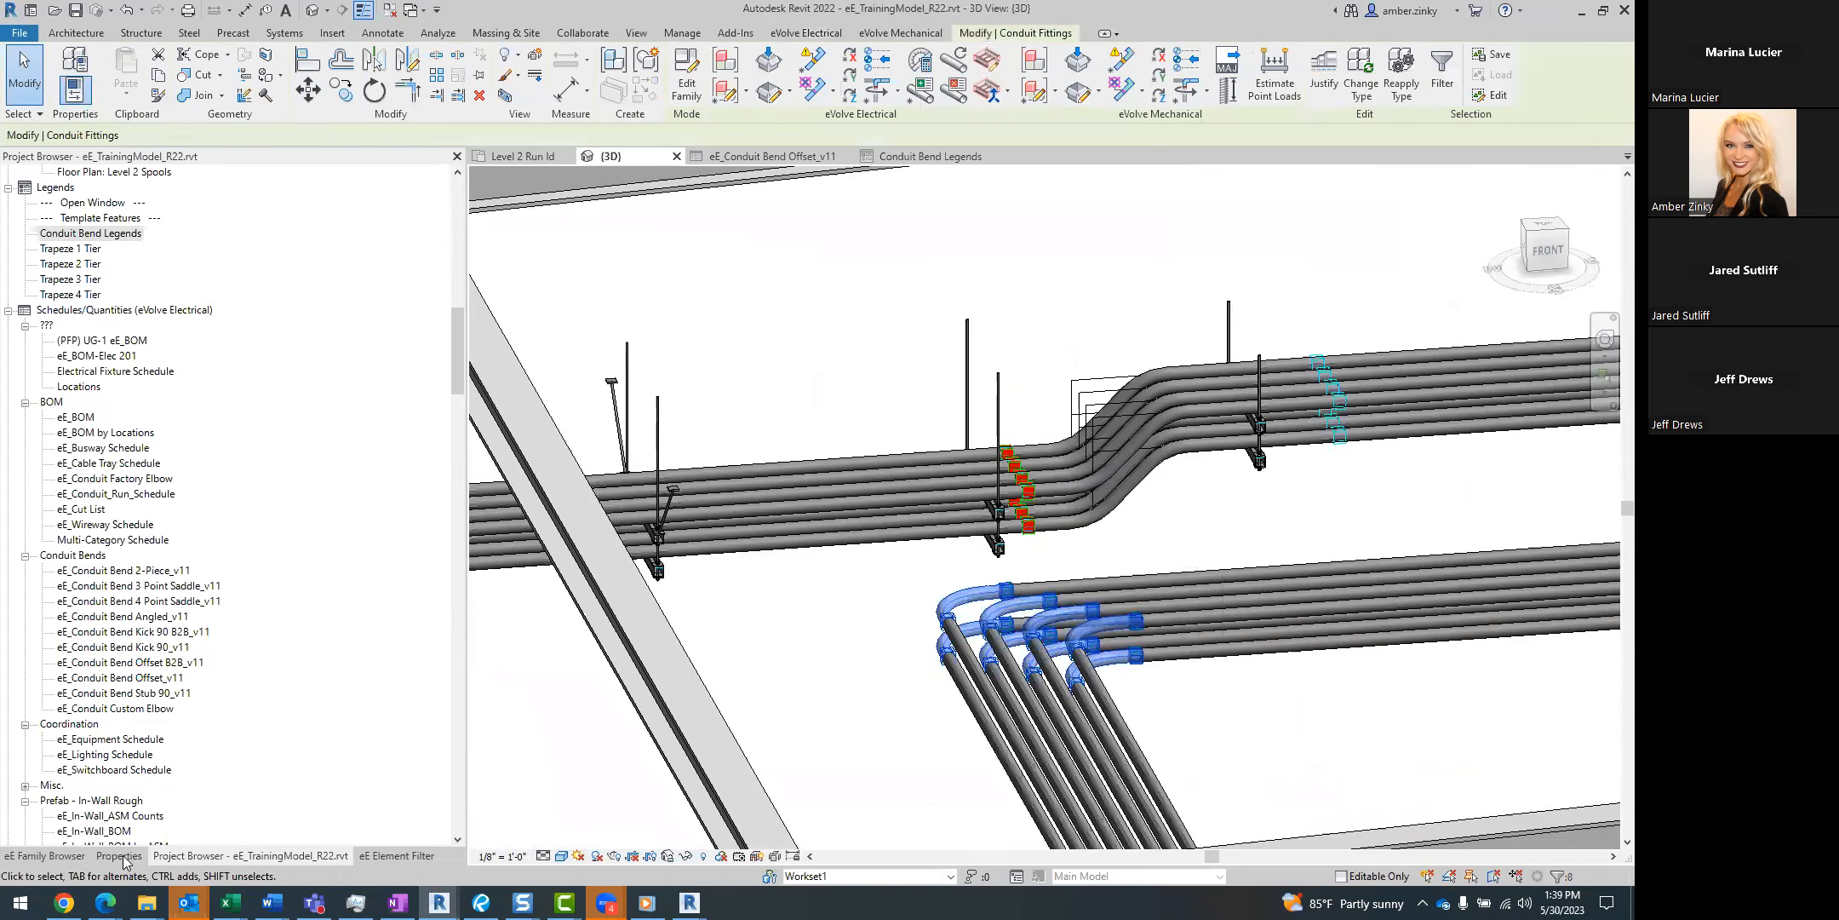
left_click(120, 855)
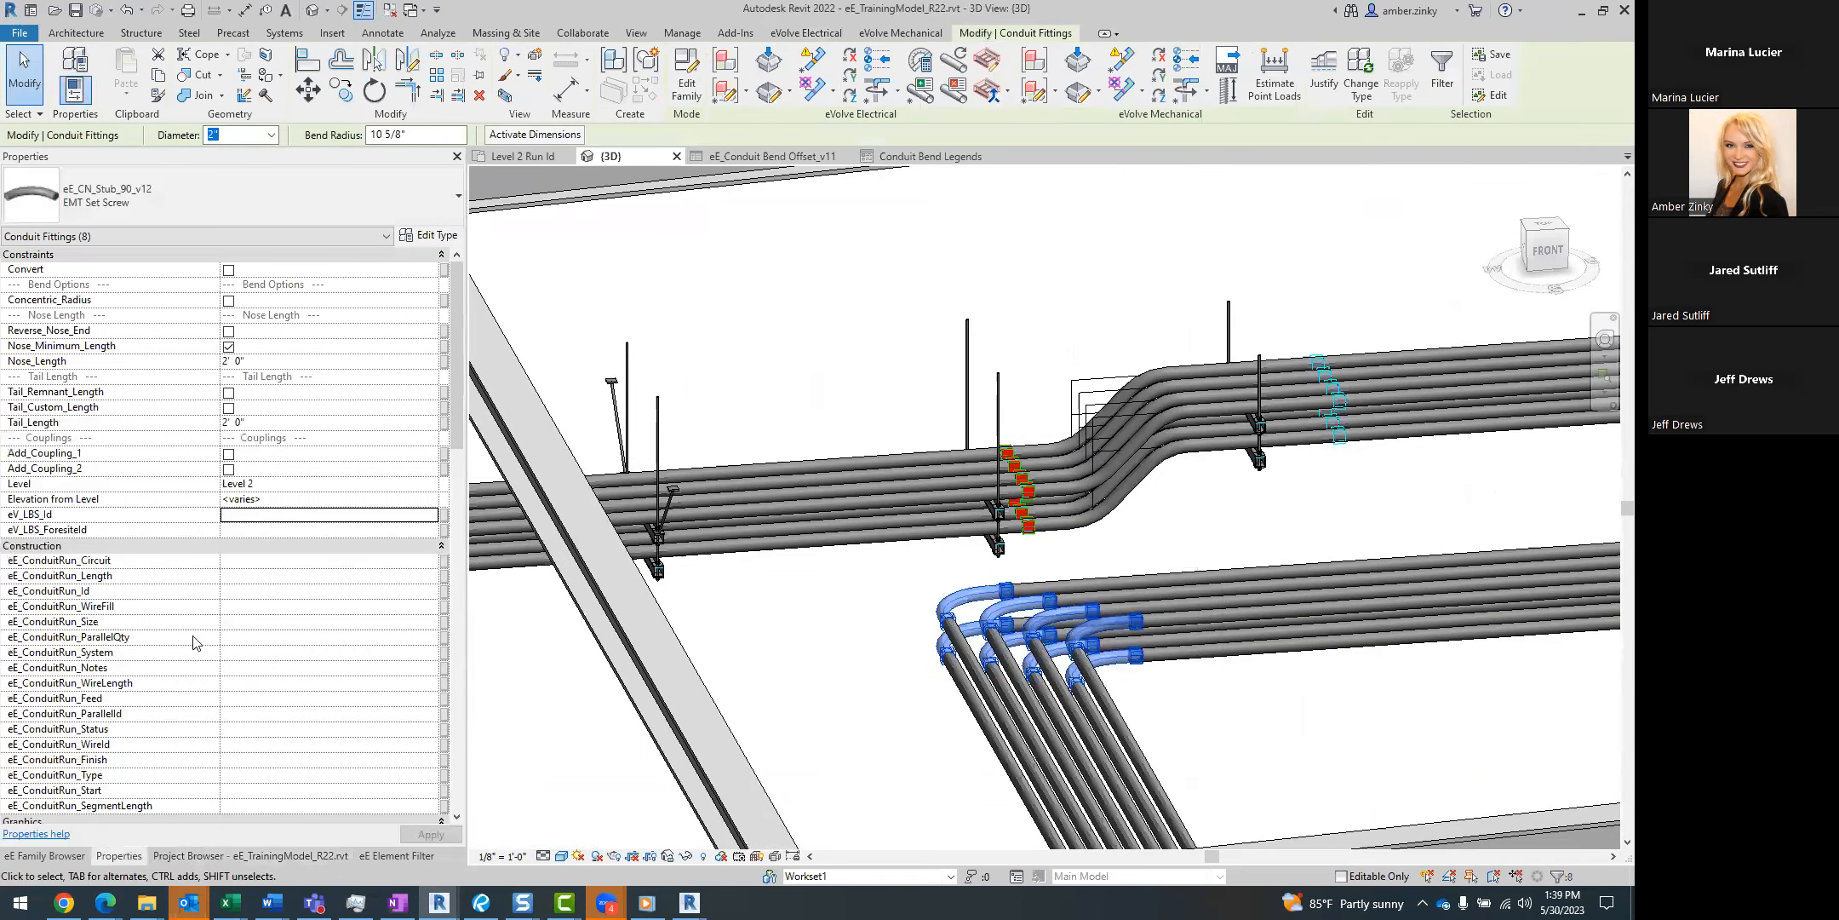
left_click(224, 193)
type("kick")
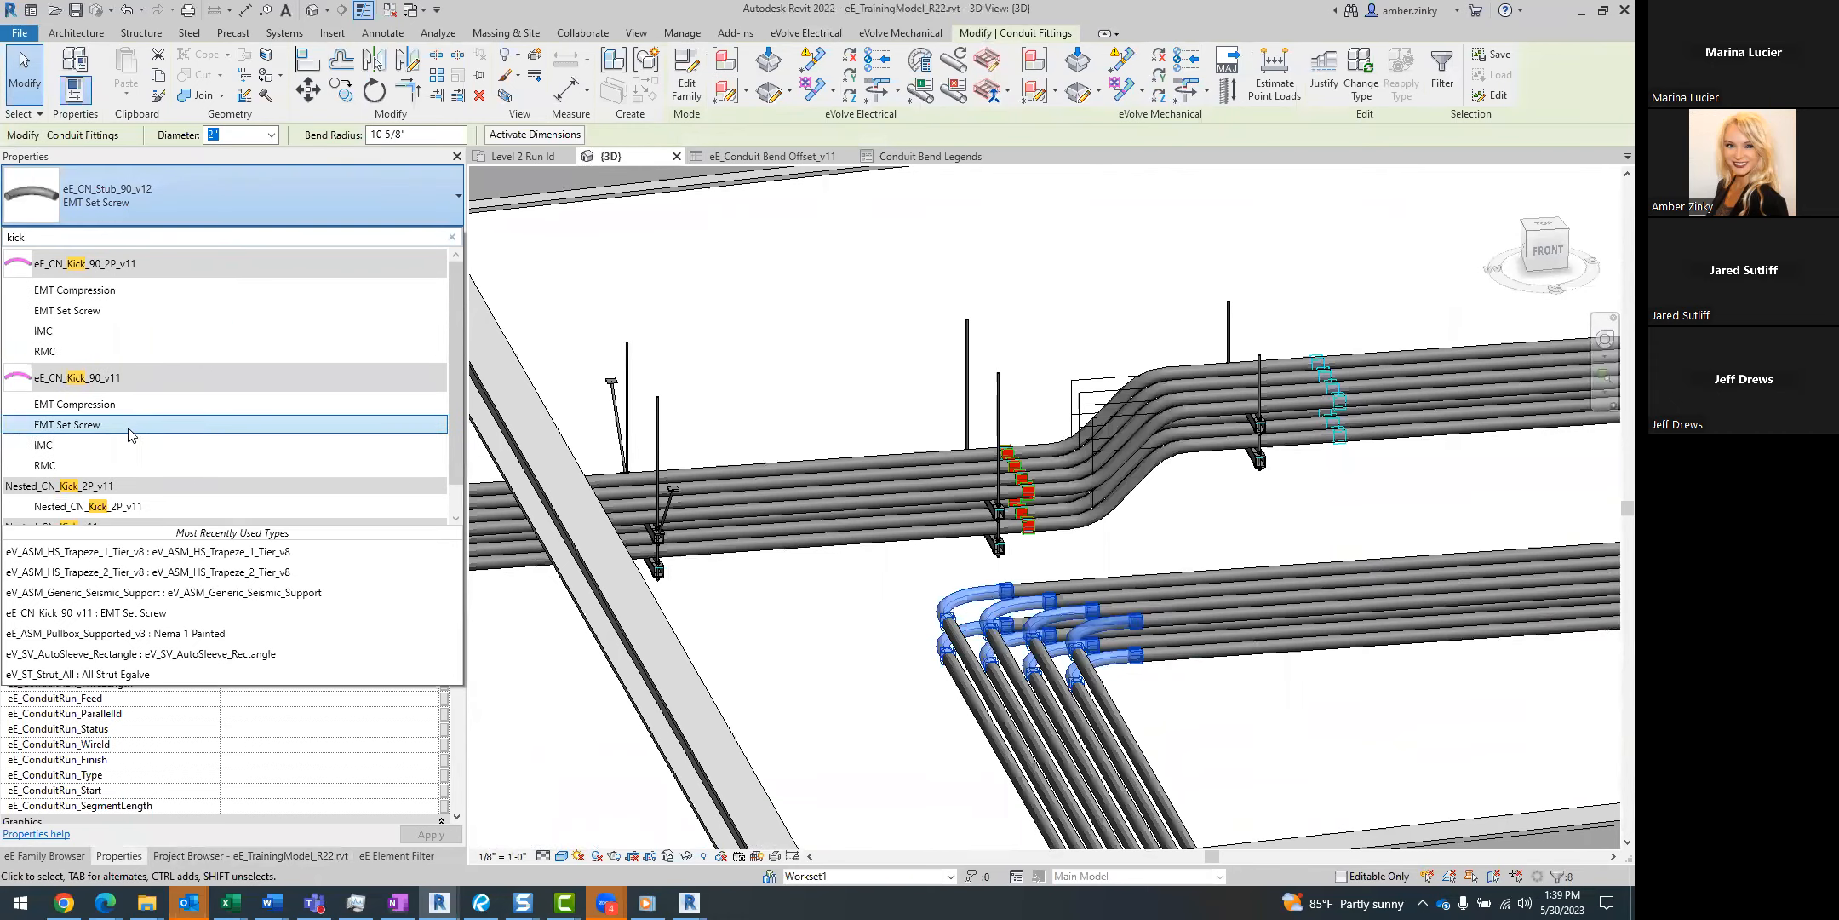
left_click(133, 425)
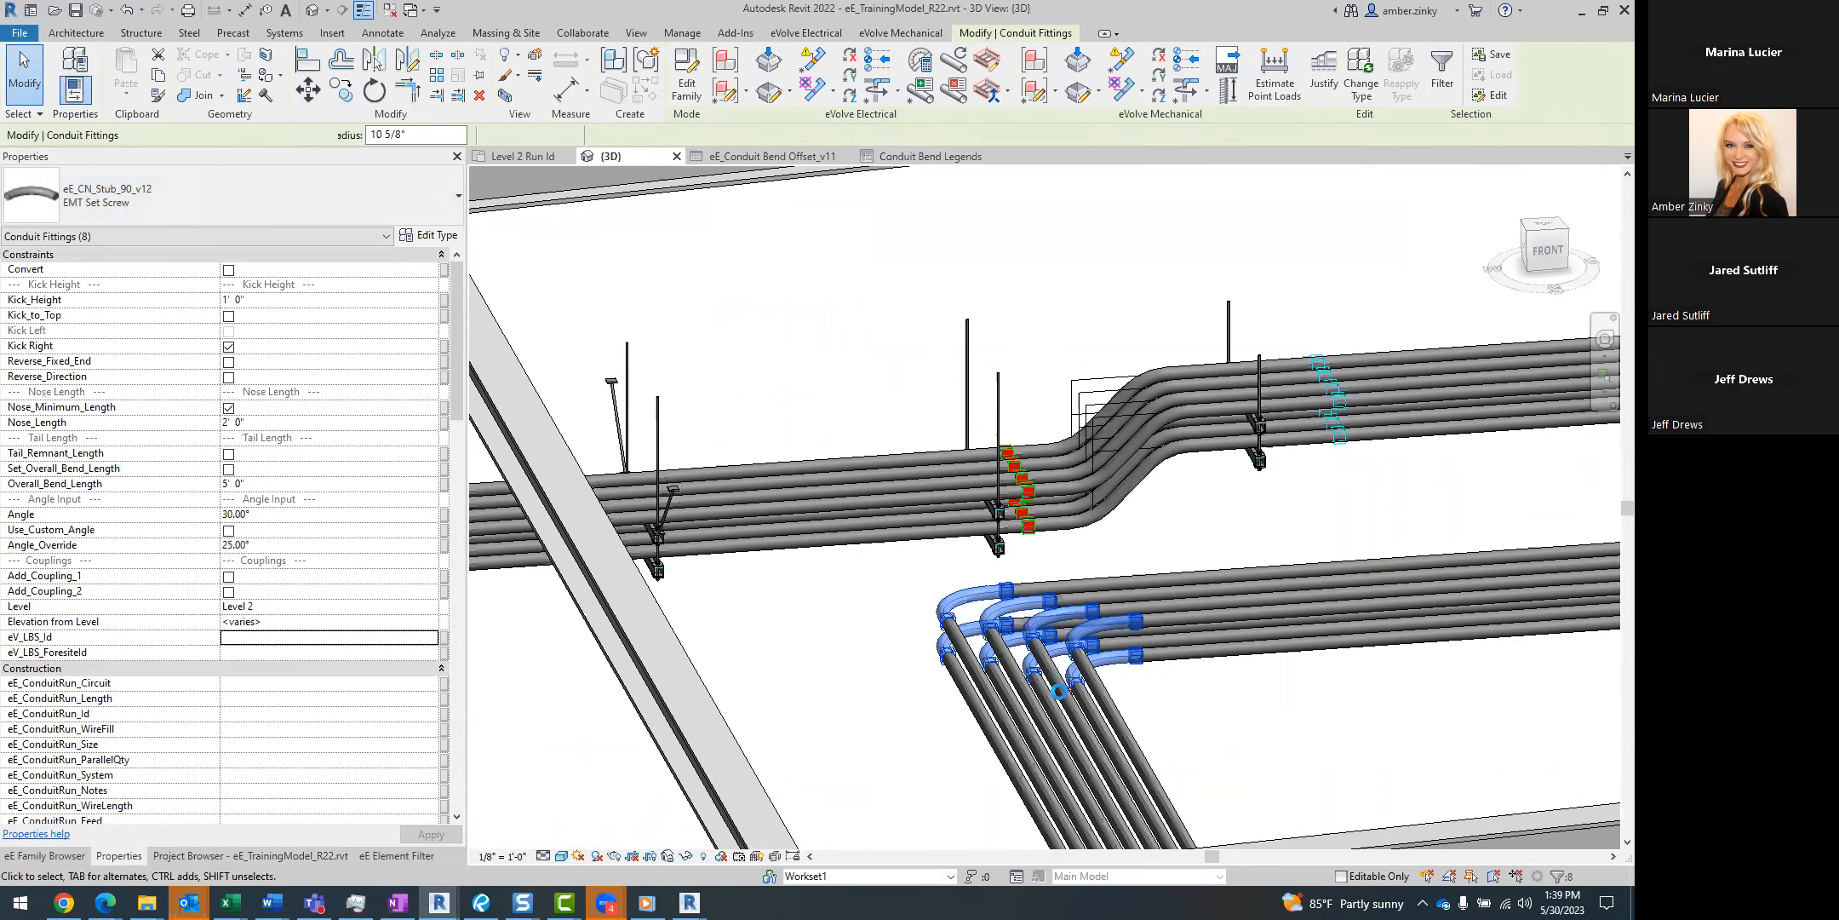
Enable Convert for the kick 90 bends, inspect the corner up close and clear the selection.
left_click(228, 271)
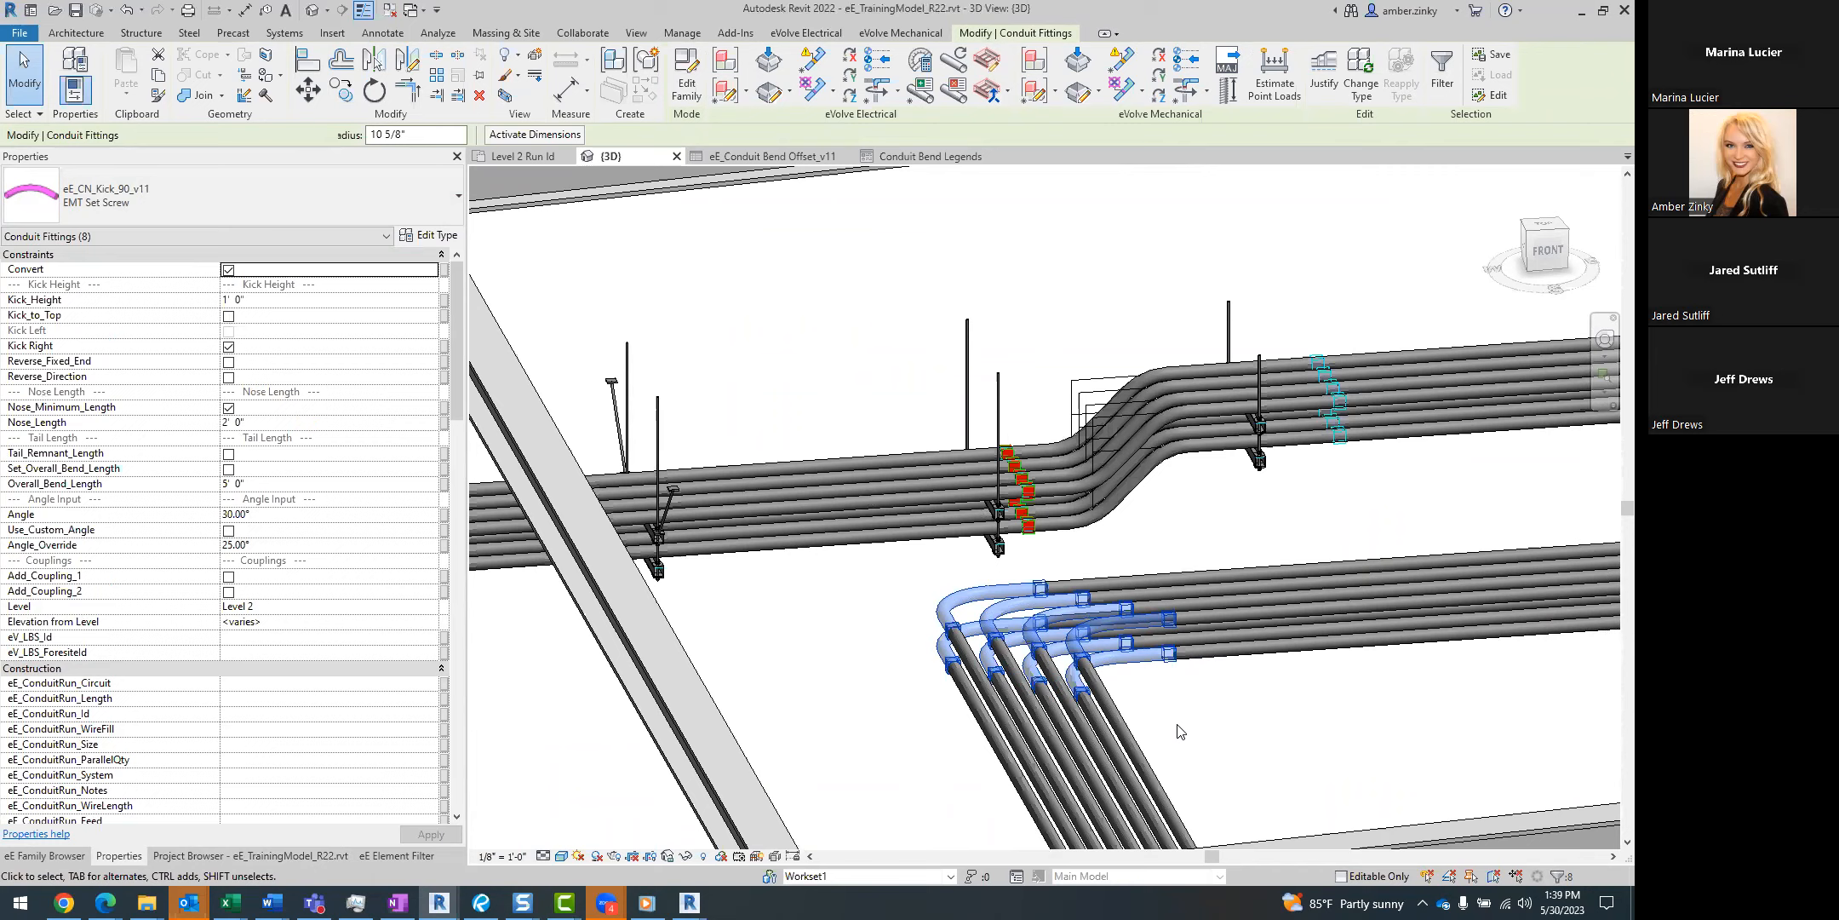
middle_click_drag(1199, 750, 1122, 749, "shift")
scroll(1005, 682, "up", 3)
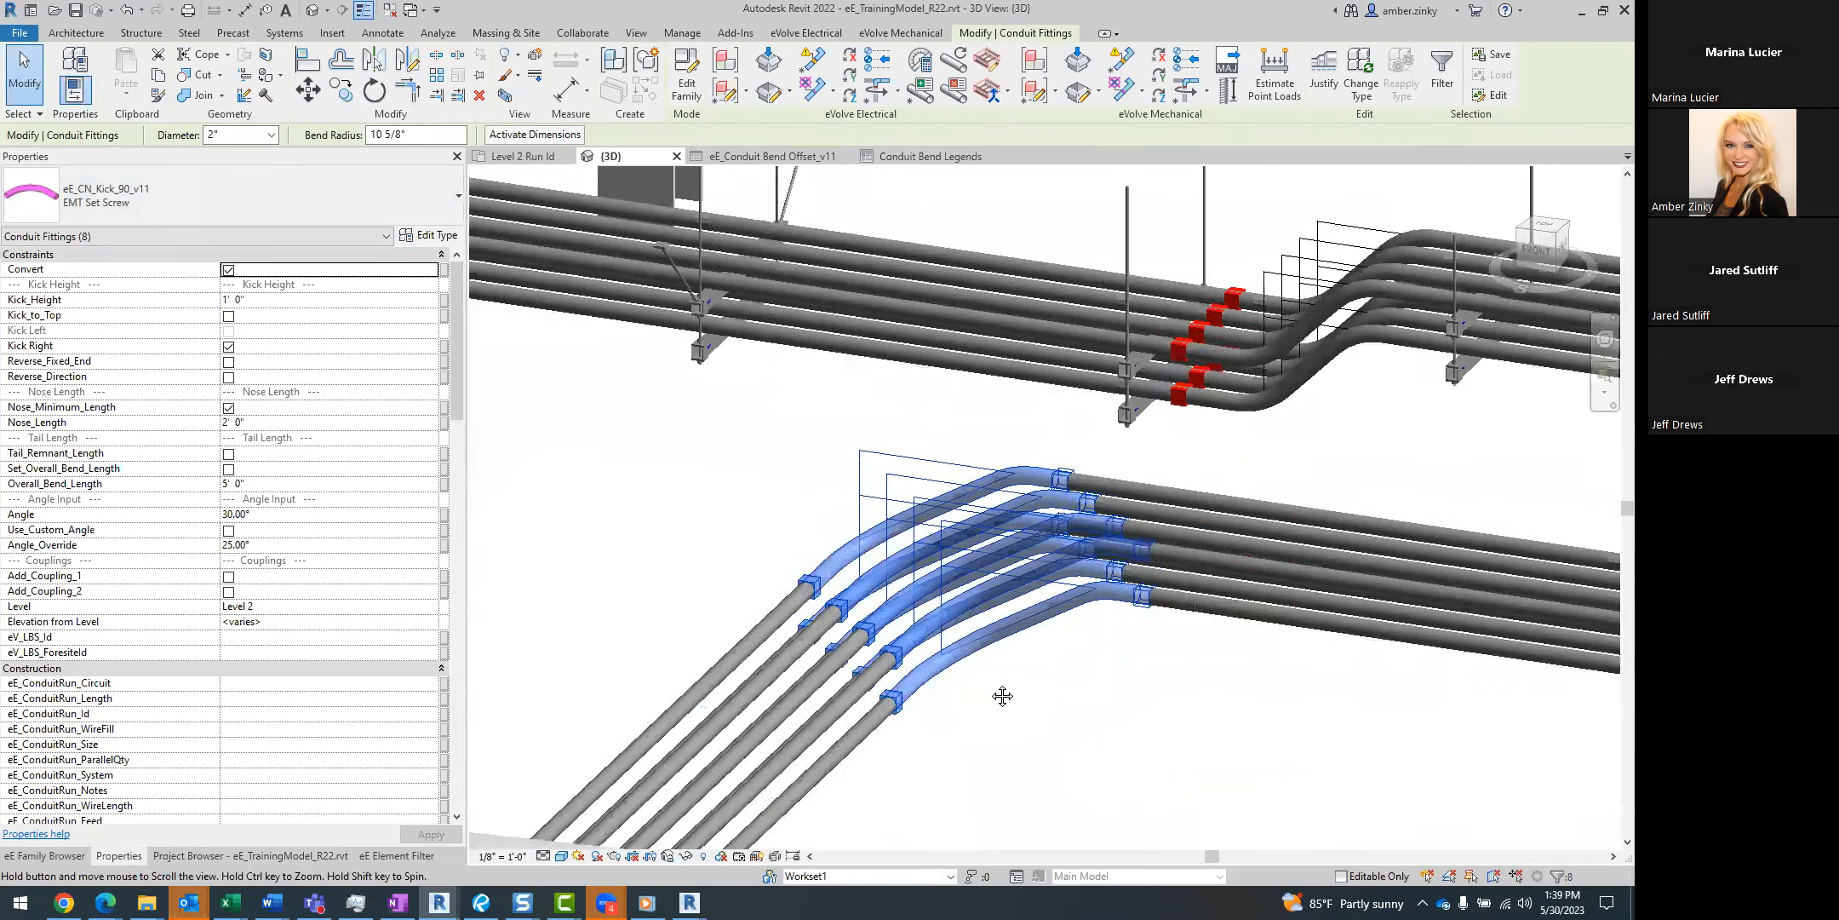
middle_click_drag(1005, 671, 1075, 665, "shift")
left_click(1080, 673)
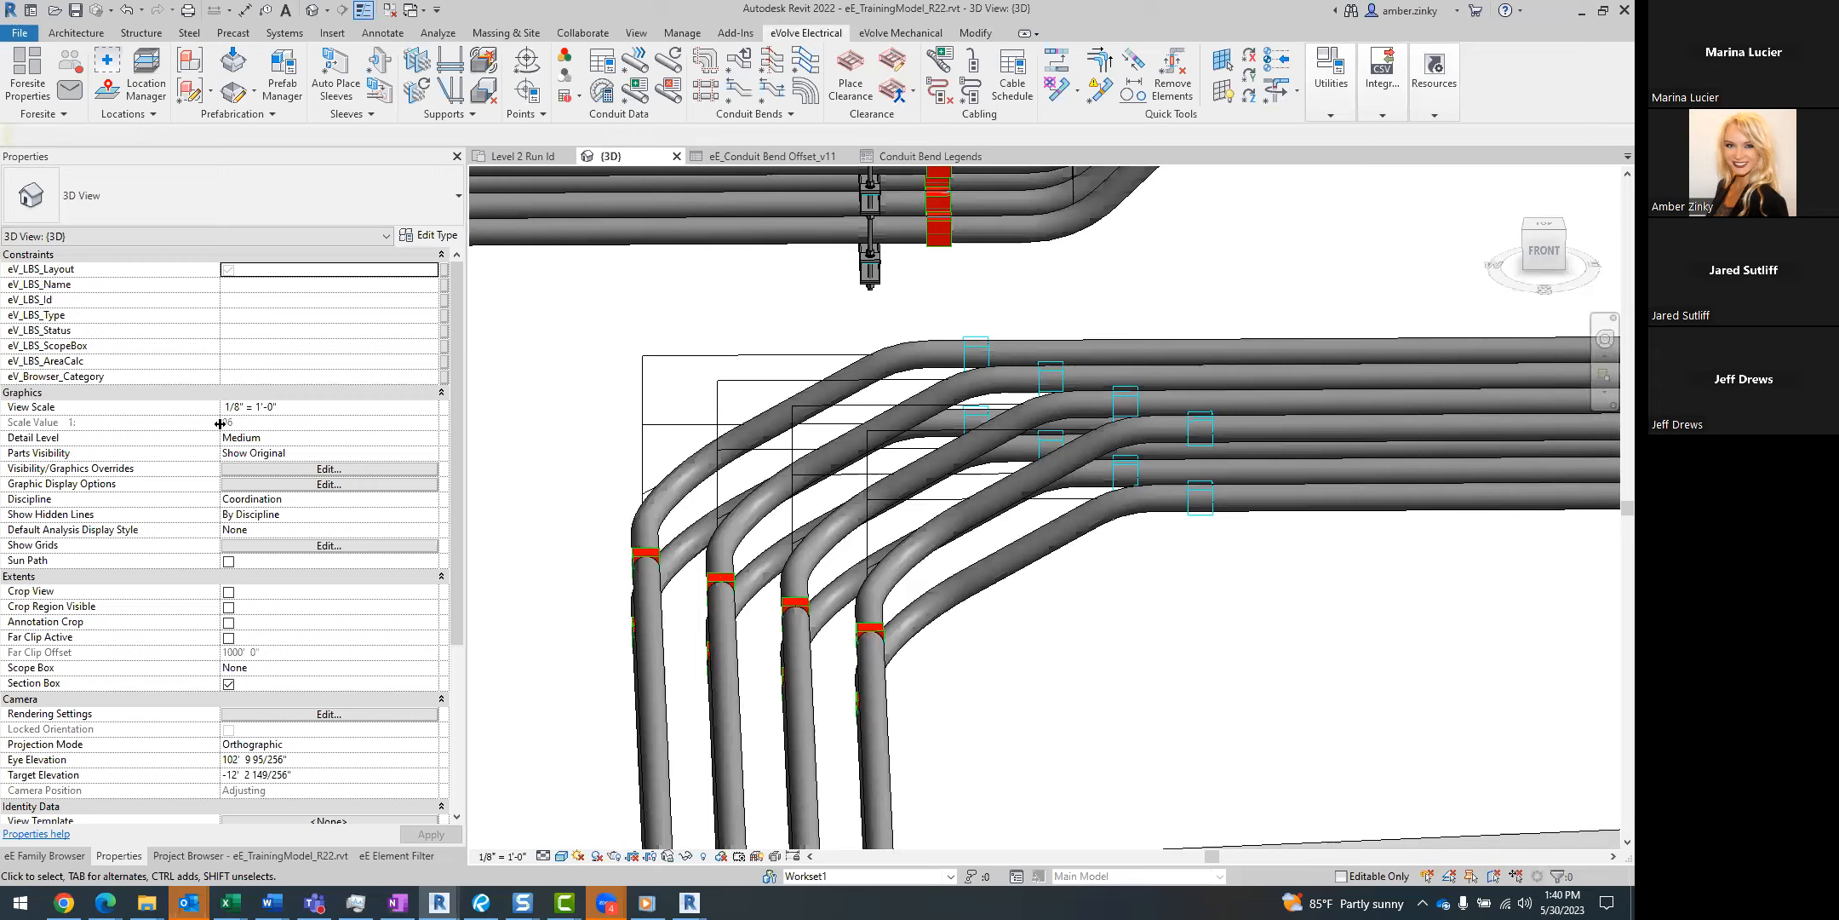
Examine the properties of the two-tier trapeze hanger beside the conduit offset, leaving it deselected.
scroll(1019, 657, "down", 1)
middle_click_drag(1021, 656, 1100, 645, "shift")
scroll(1104, 647, "down", 3)
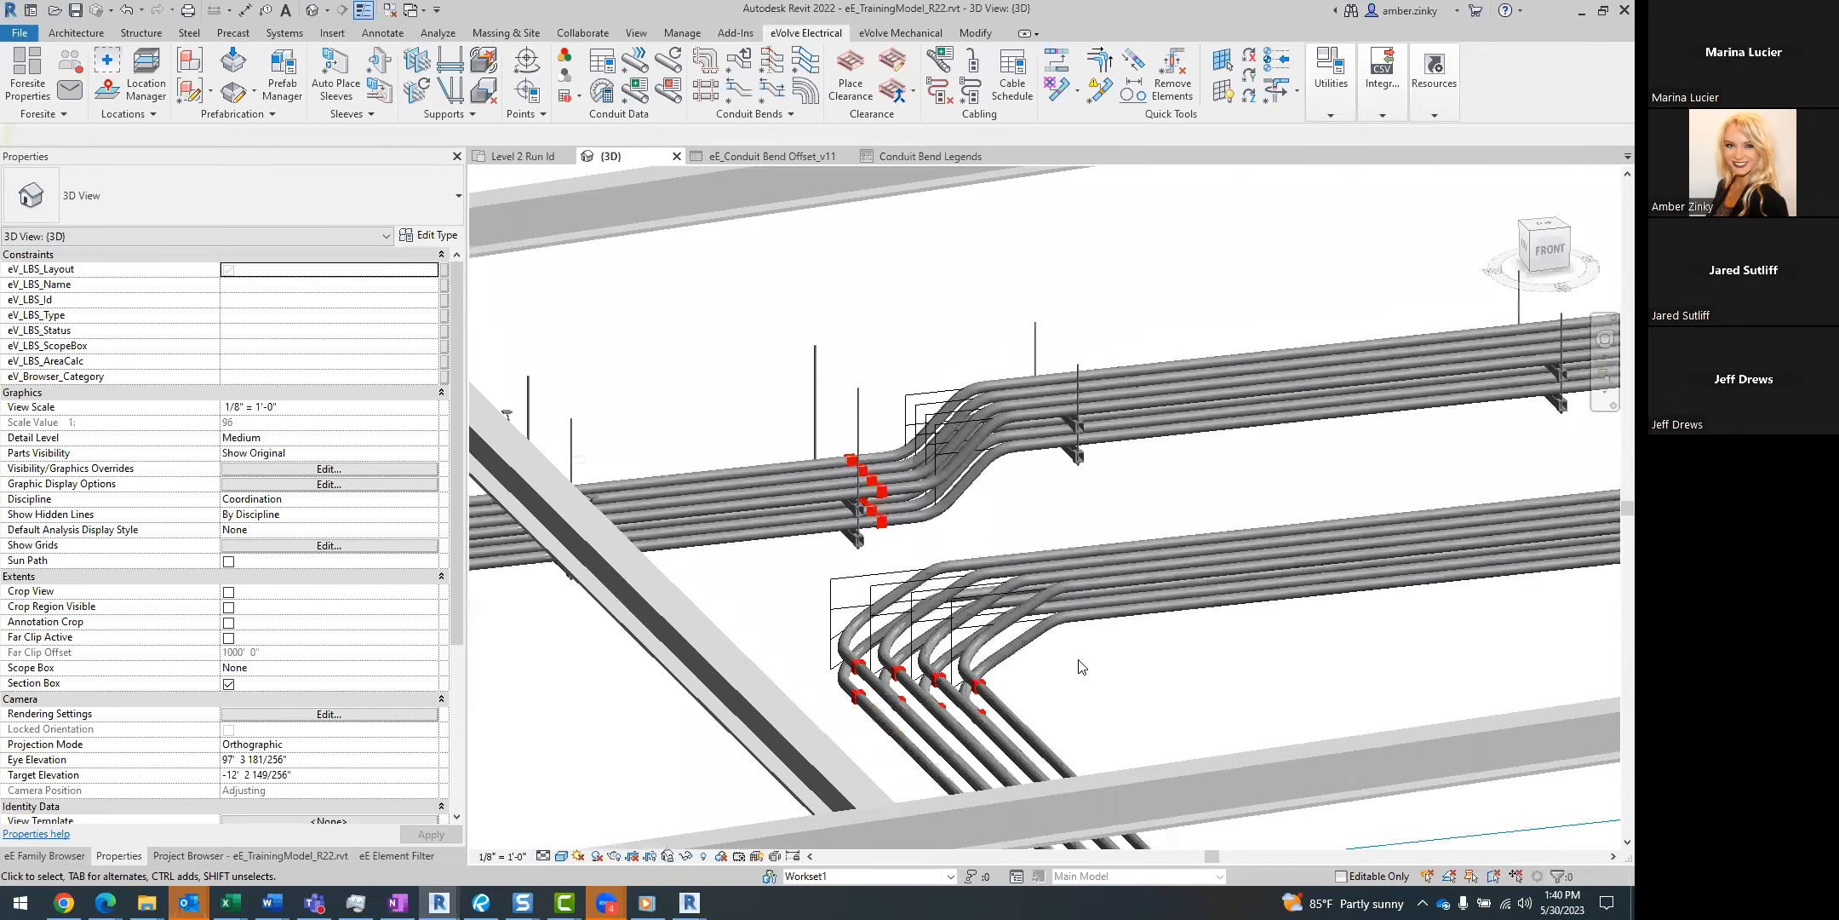
scroll(957, 394, "up", 3)
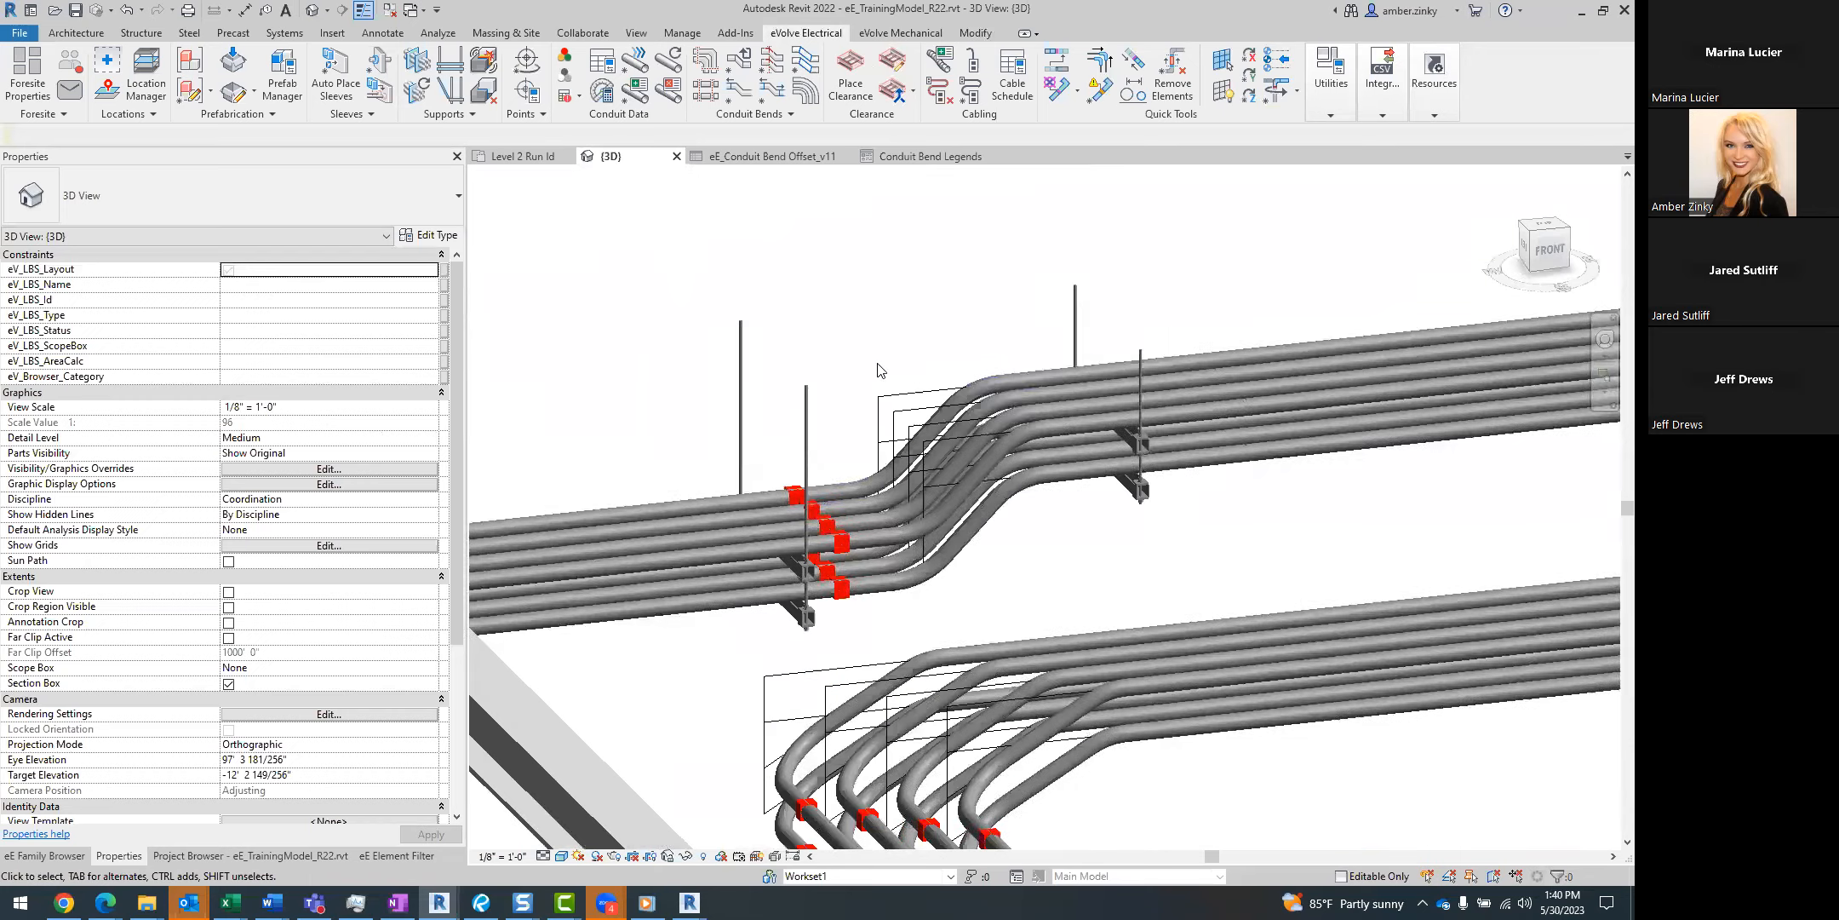
left_click(527, 639)
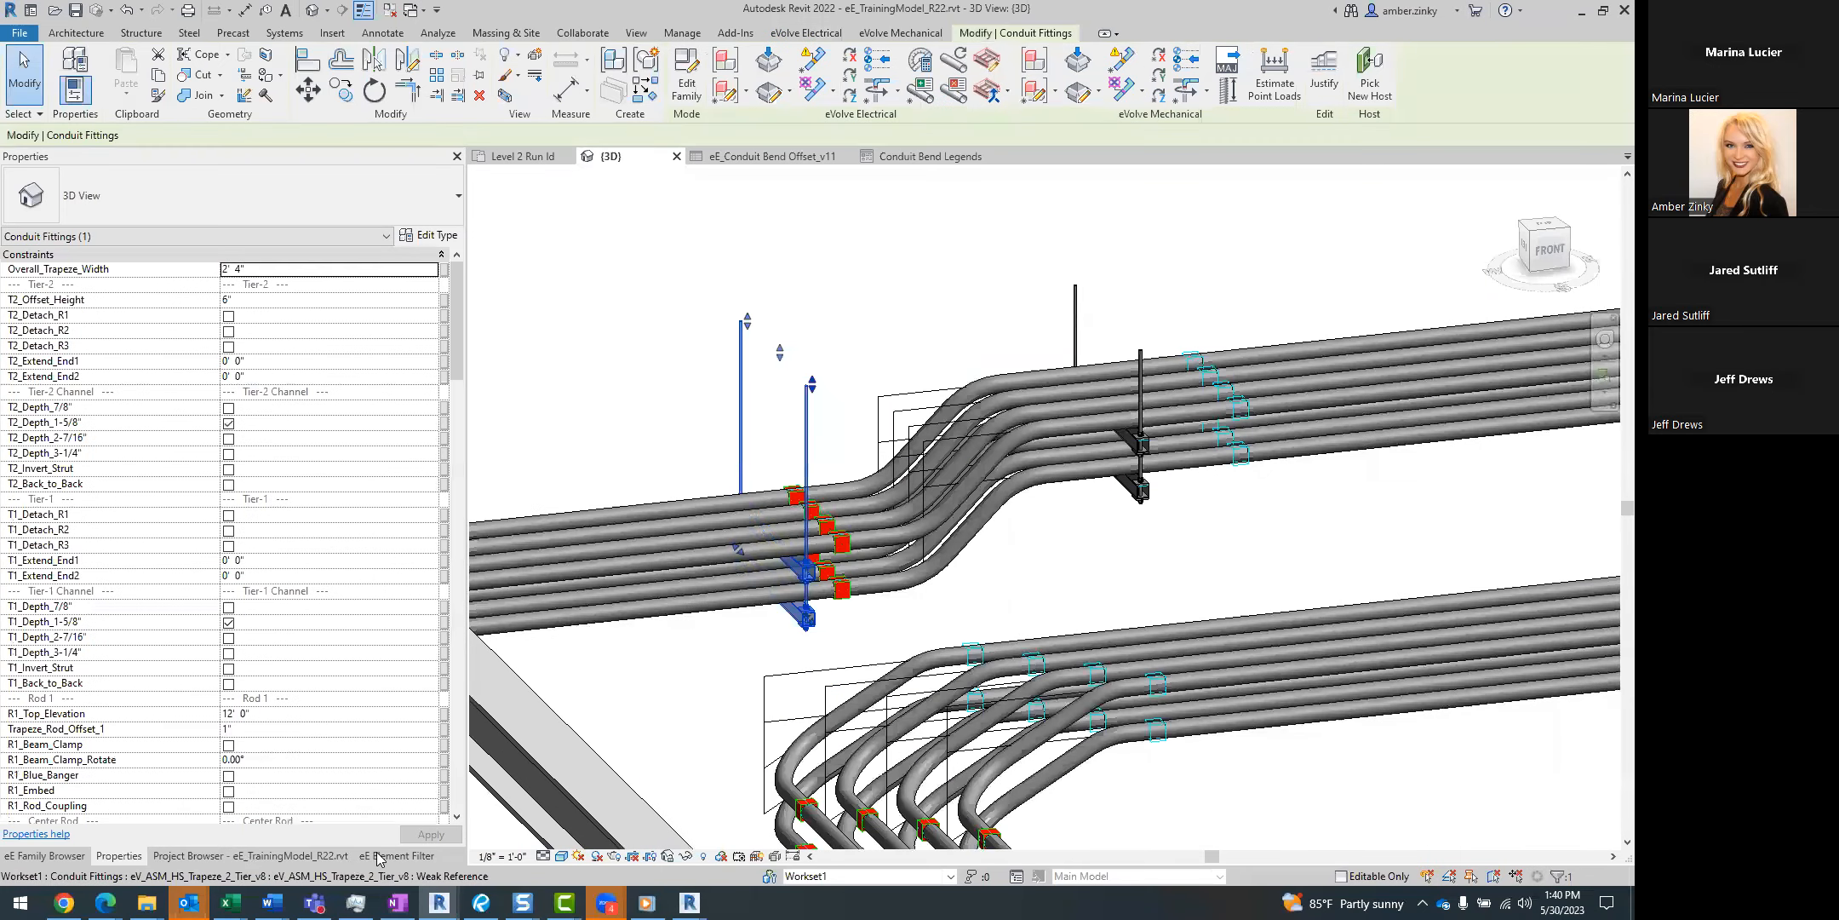
left_click(377, 855)
left_click(297, 857)
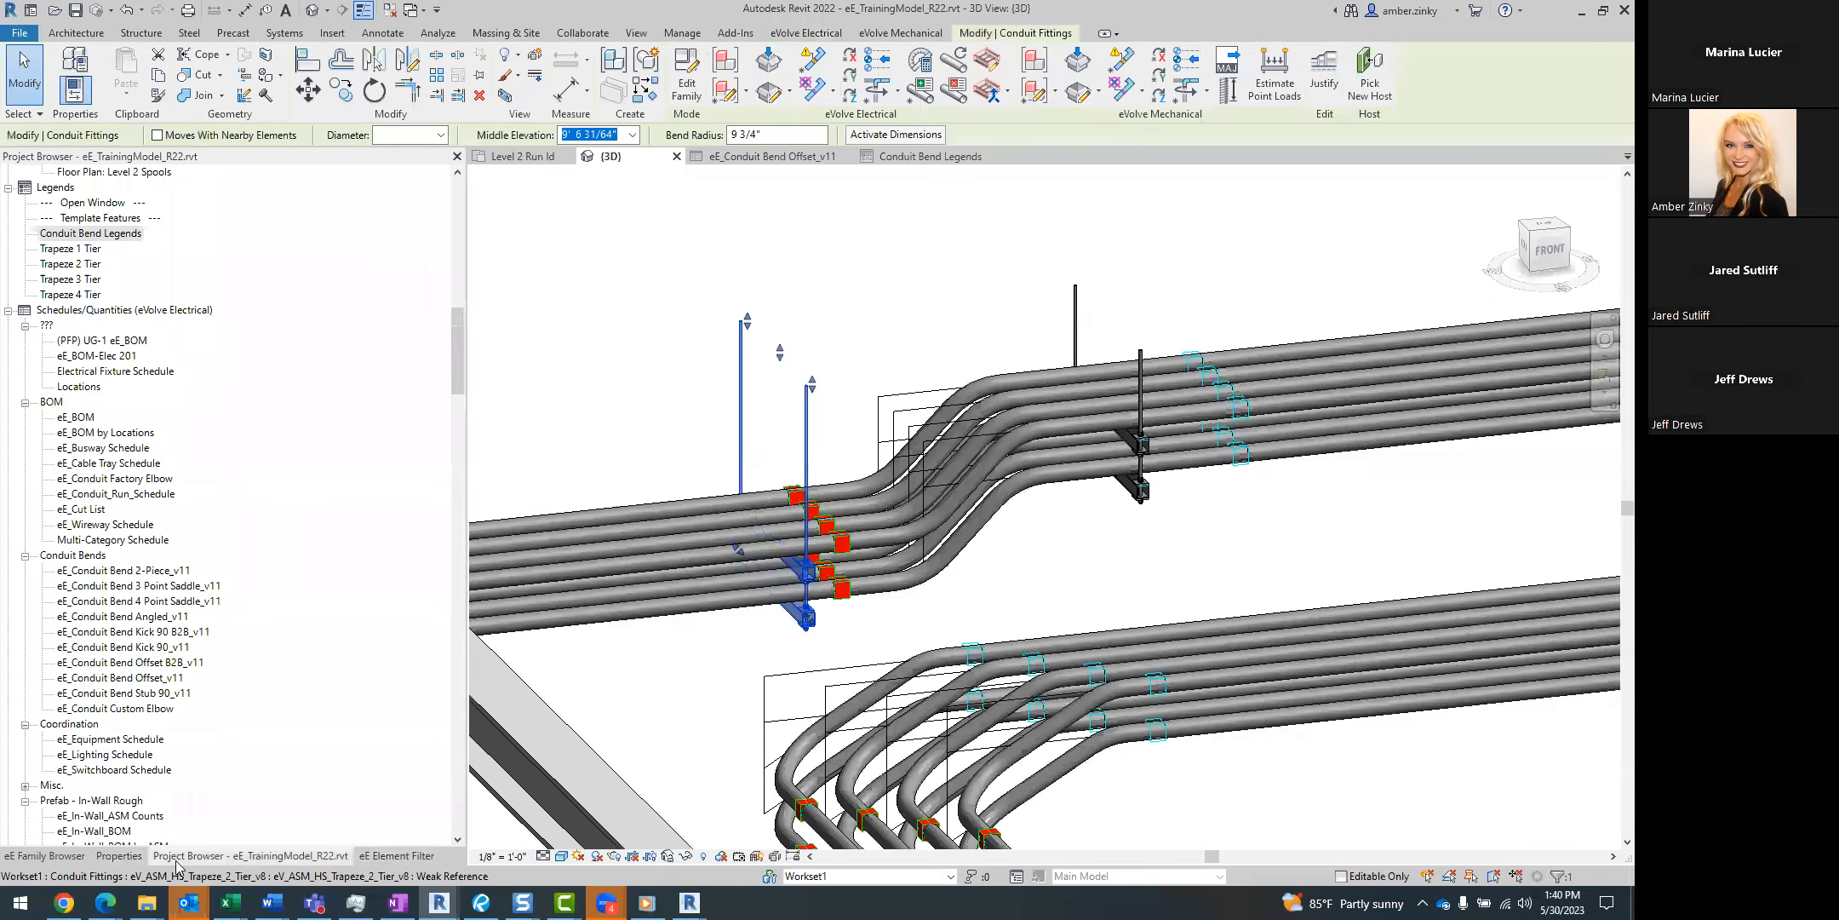
left_click(134, 856)
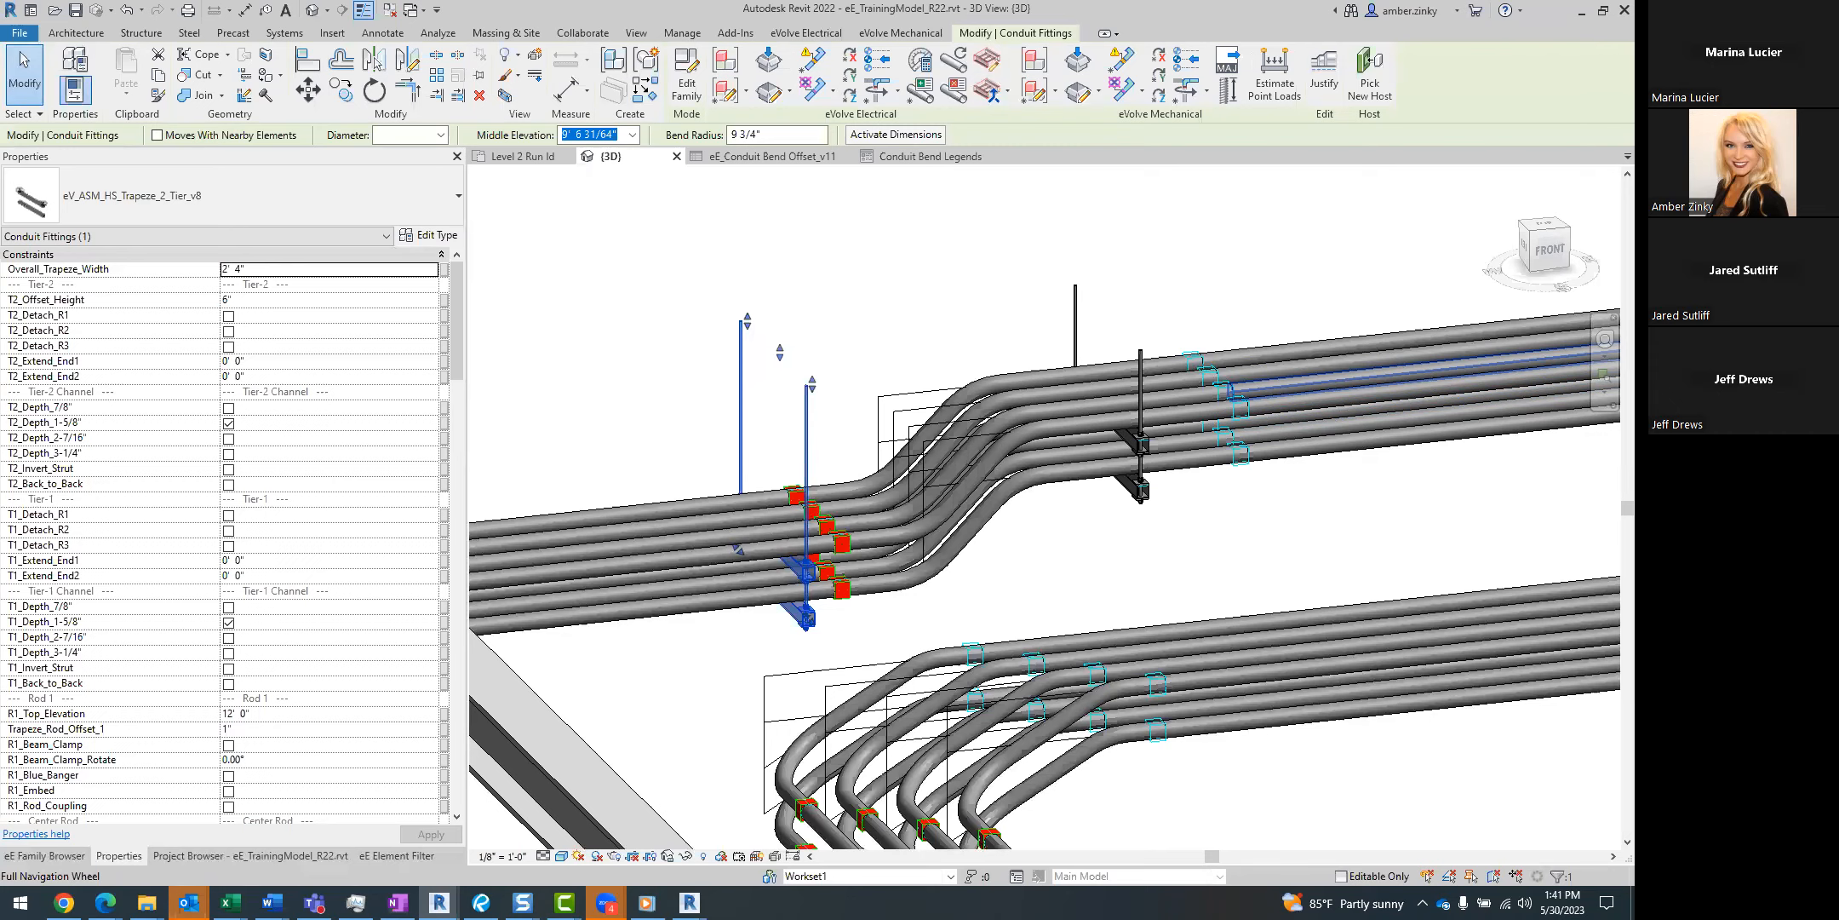
left_click(811, 289)
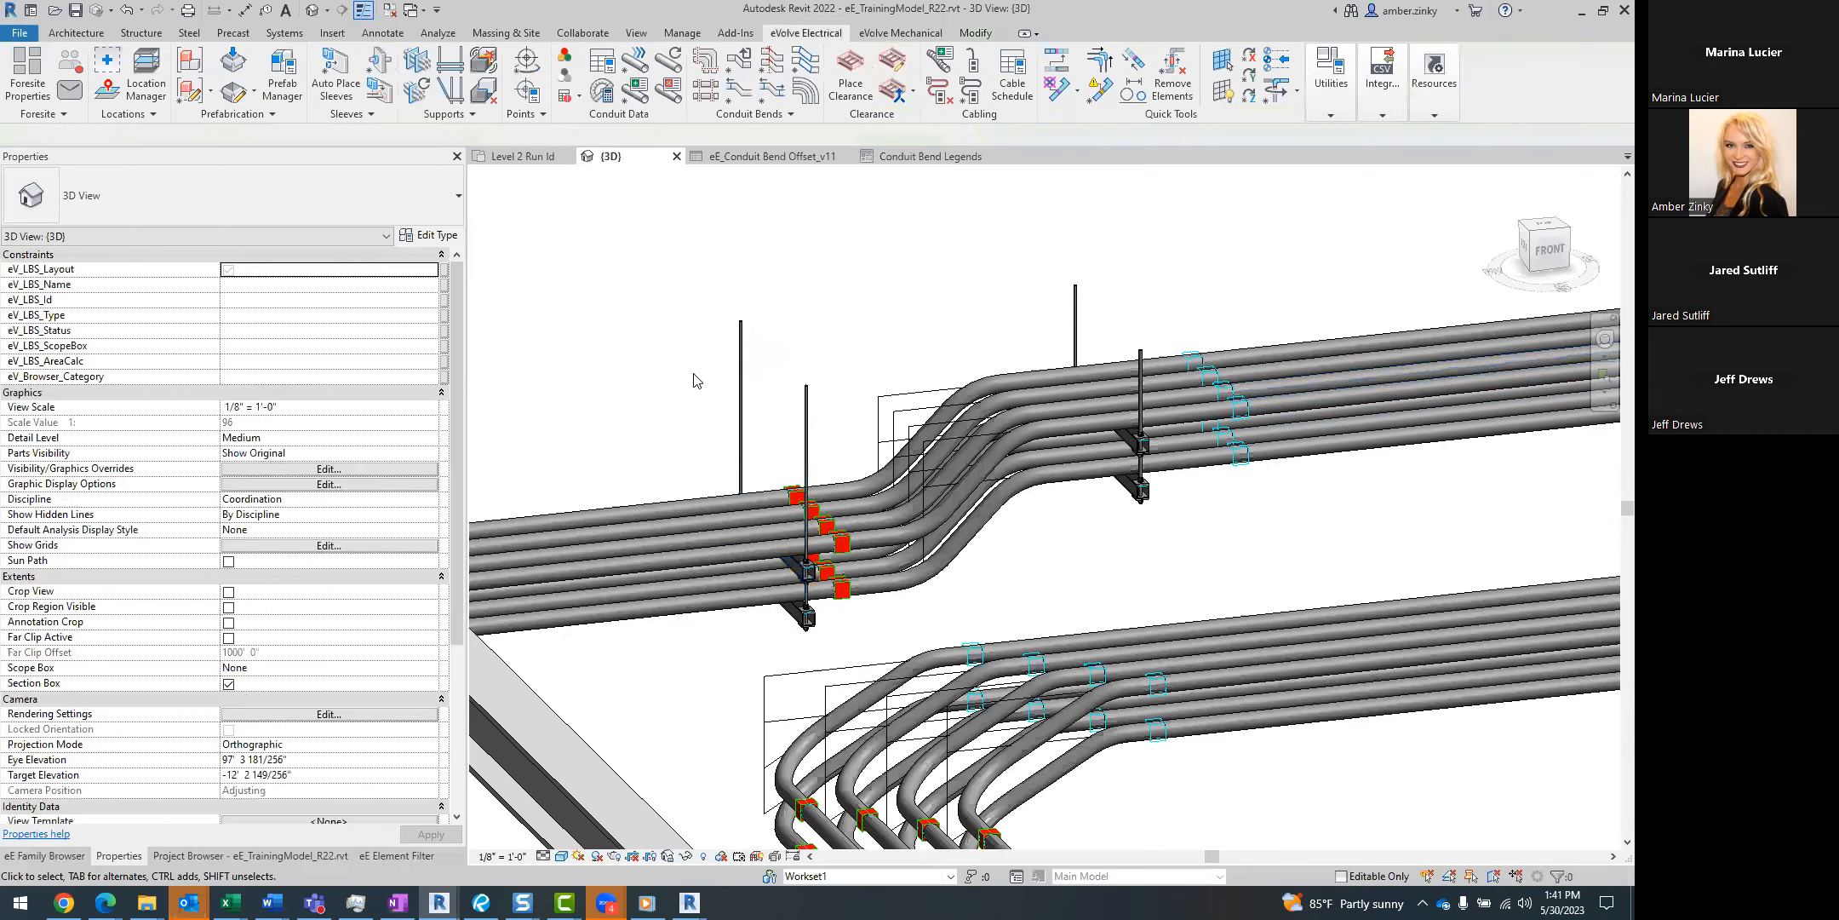
In the Level 2 Run Id floor plan, cut a section across the upper conduit rack near a trapeze hanger and open that section view.
left_click(523, 156)
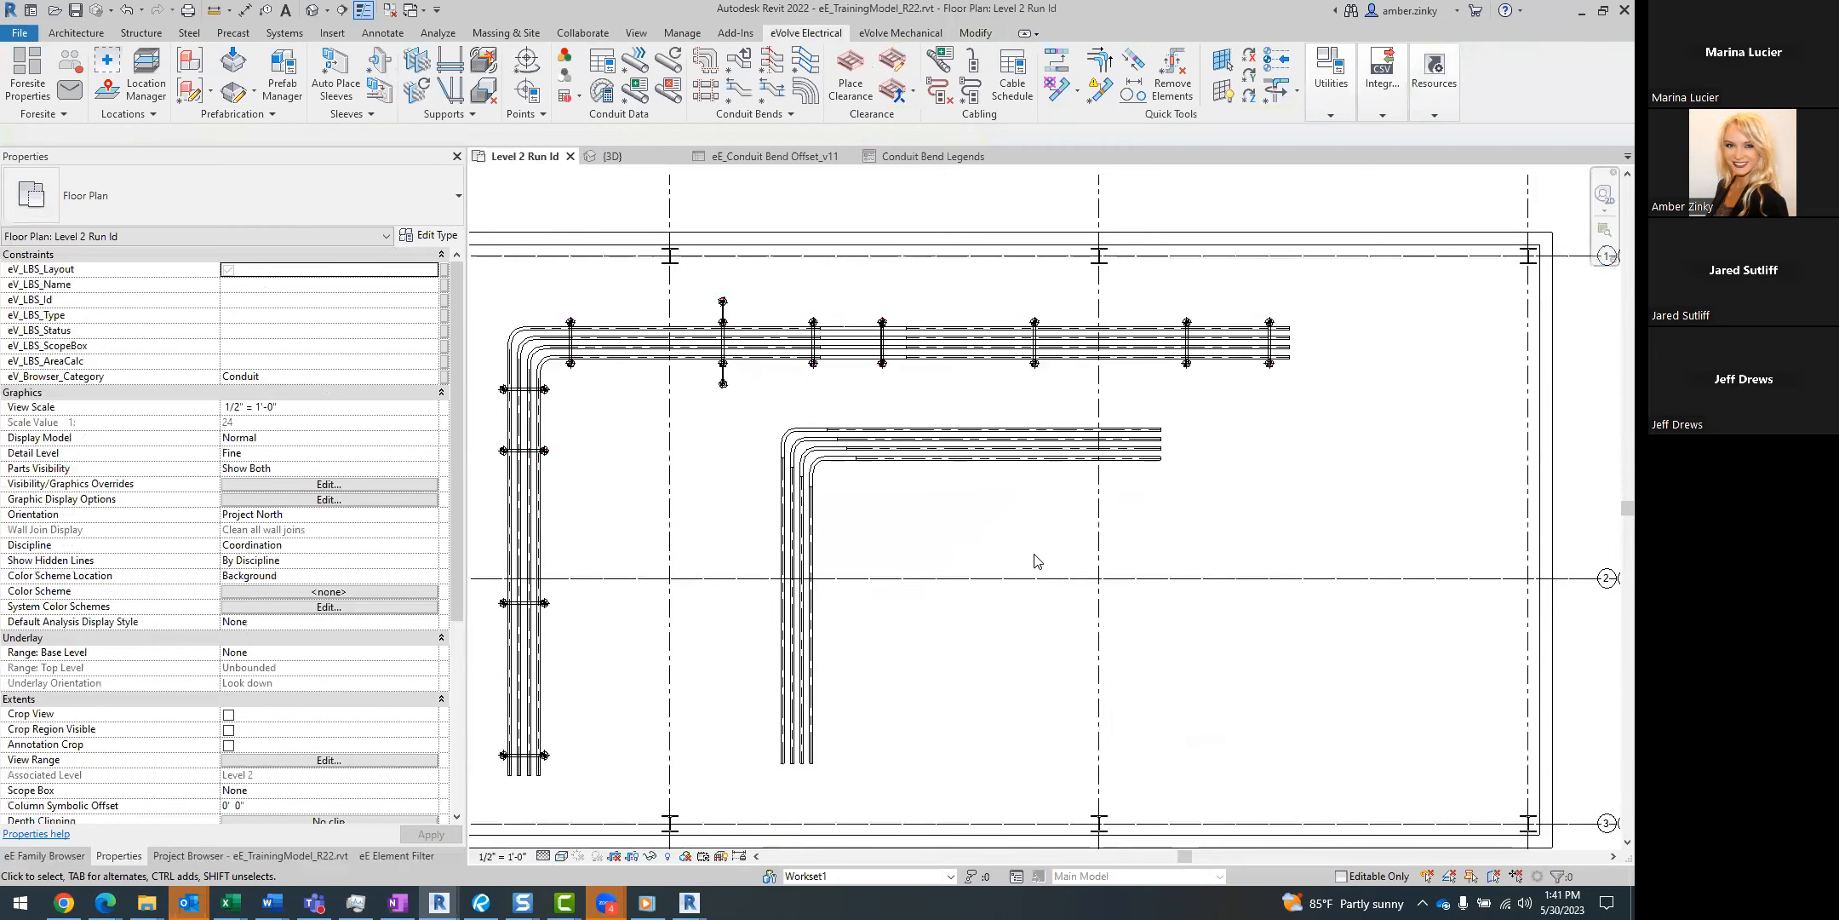
scroll(963, 579, "up", 5)
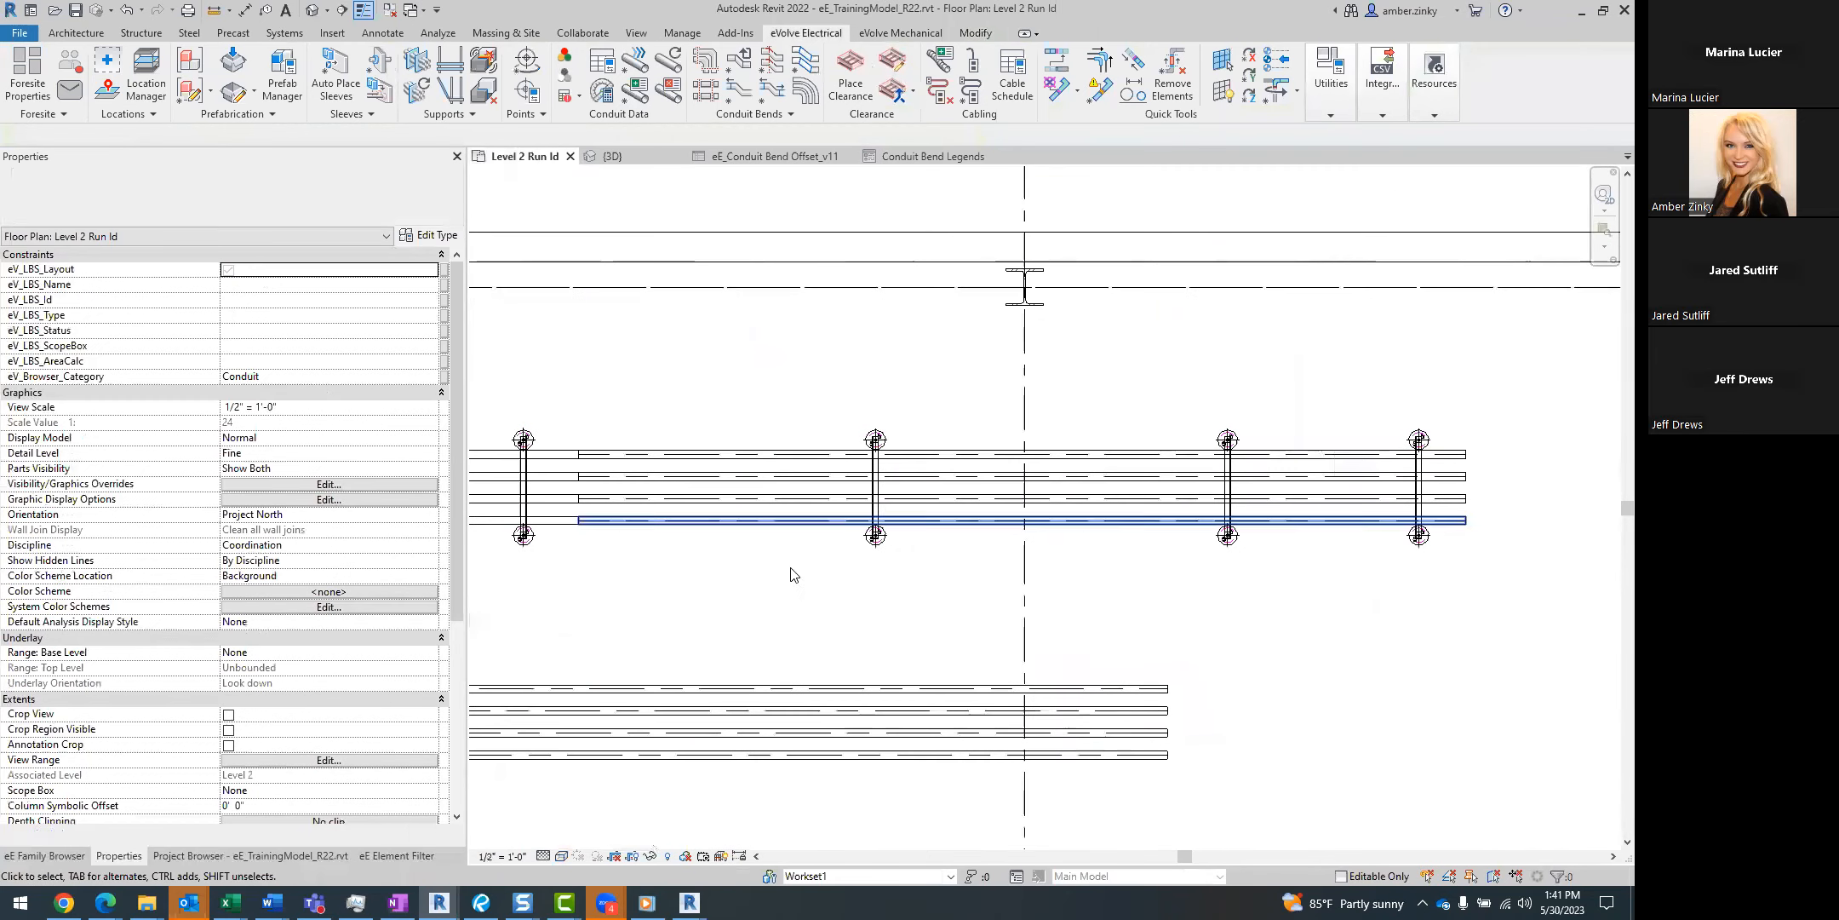
left_click(342, 10)
left_click(823, 350)
left_click(822, 618)
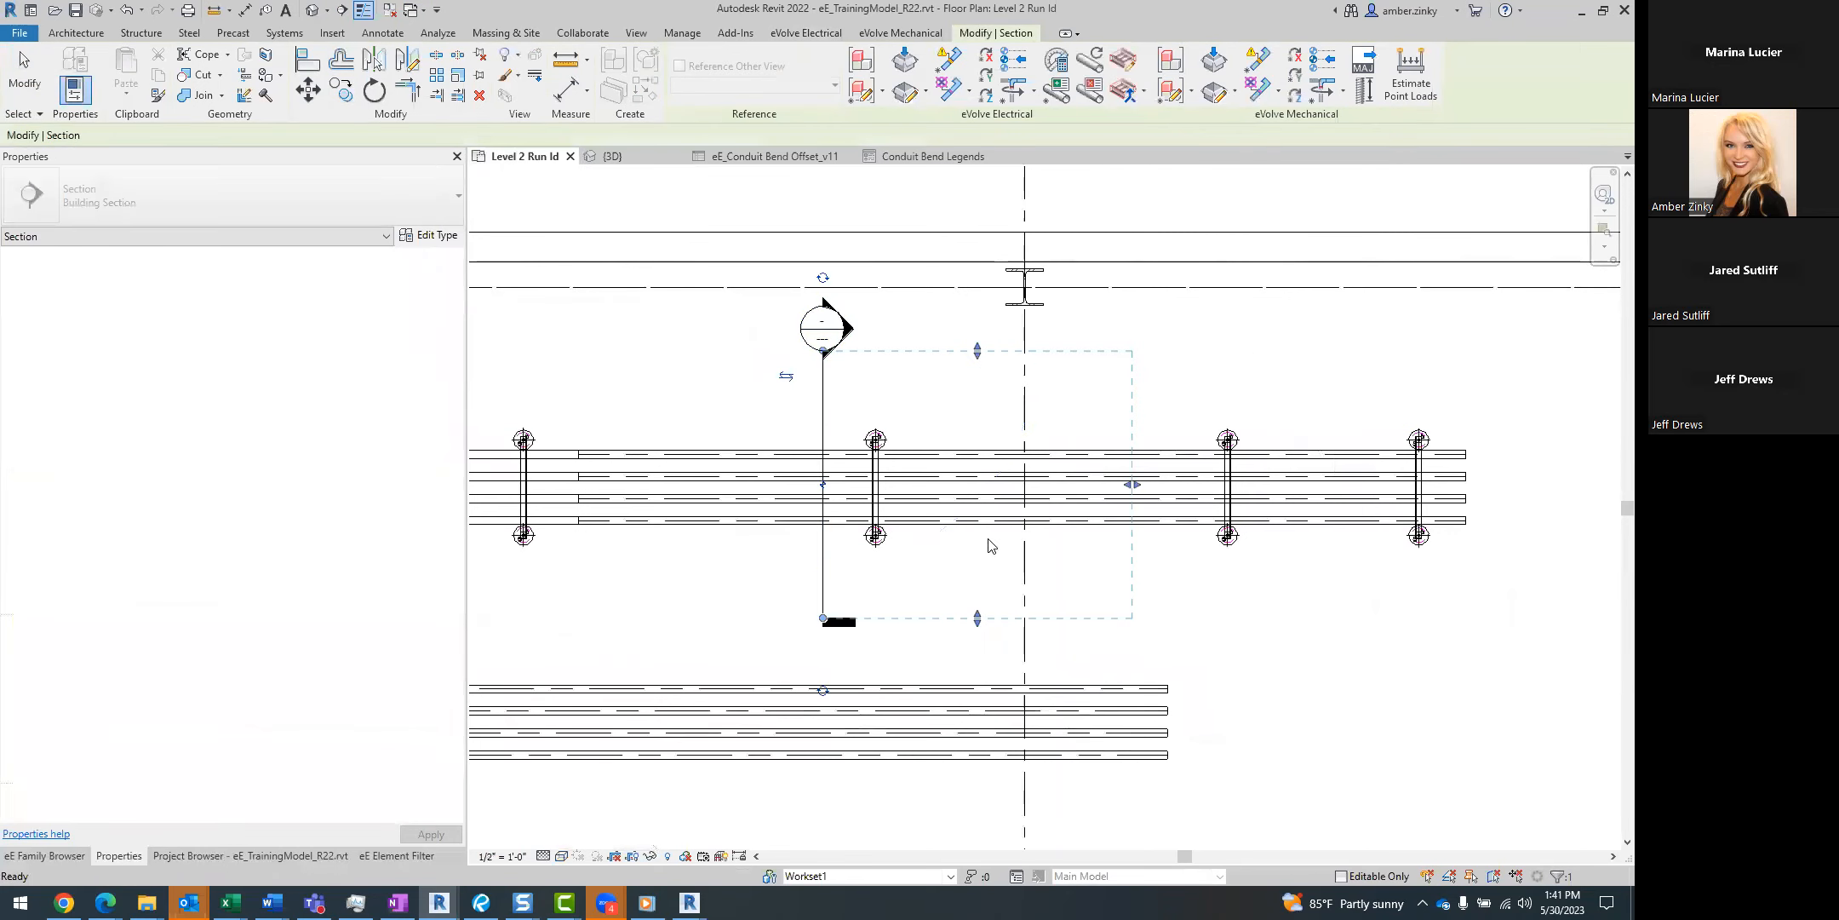
left_click(766, 336)
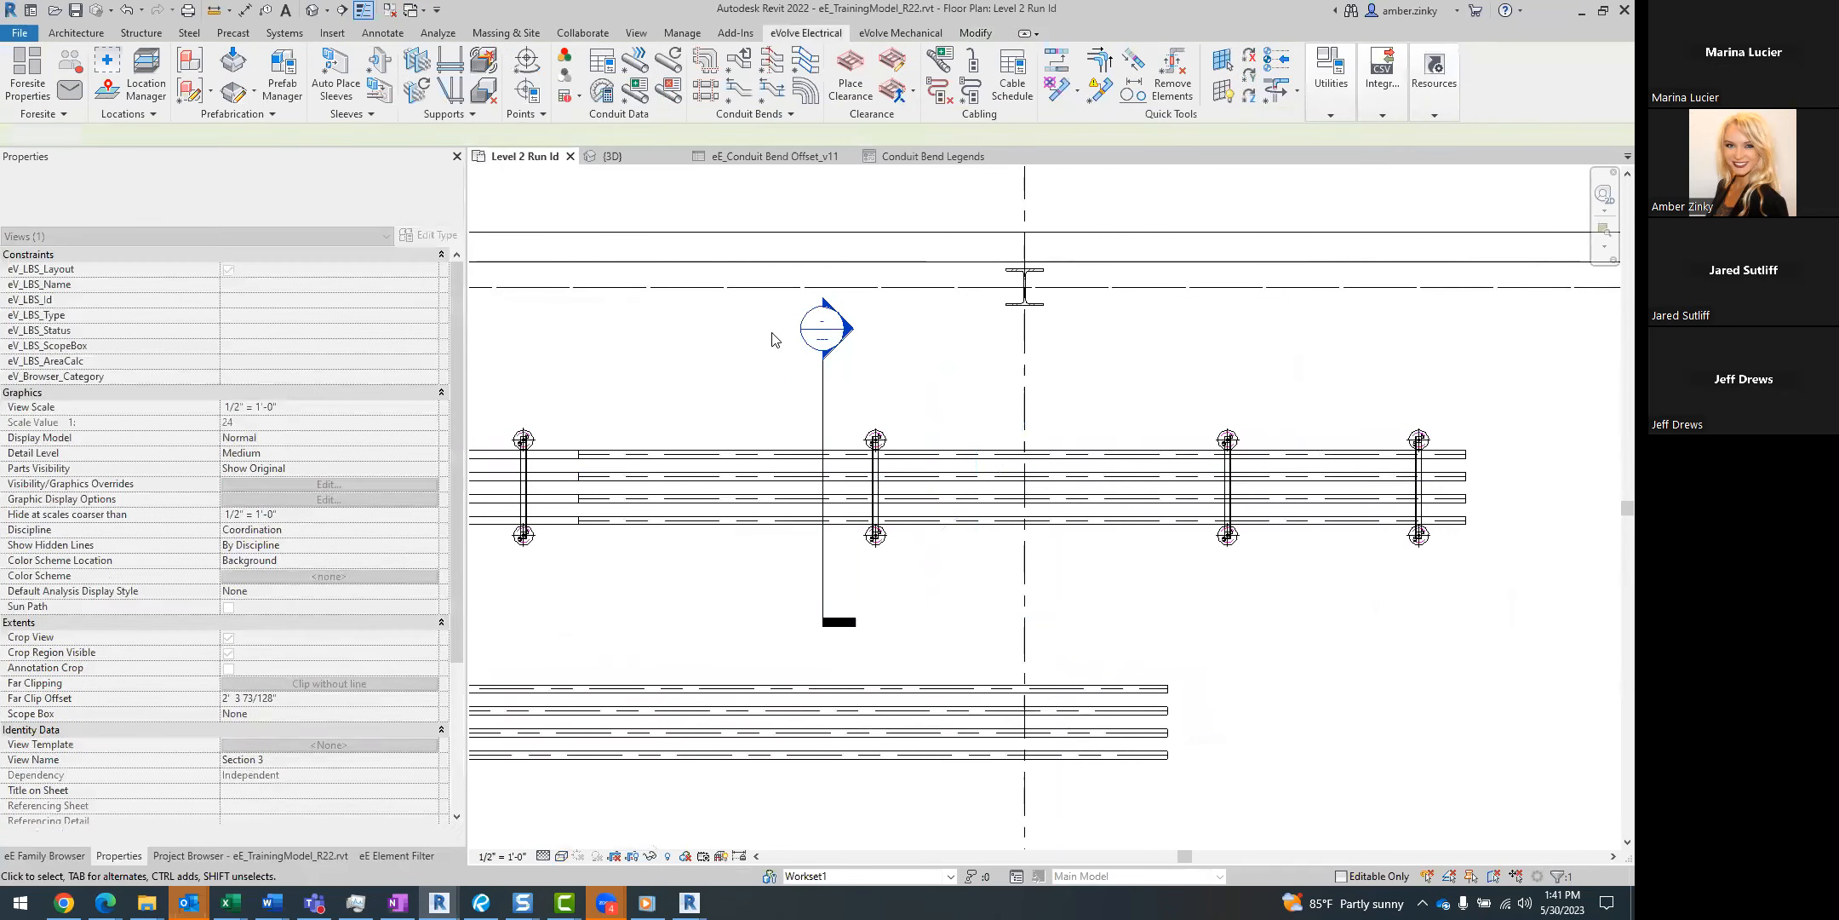
double_click(813, 339)
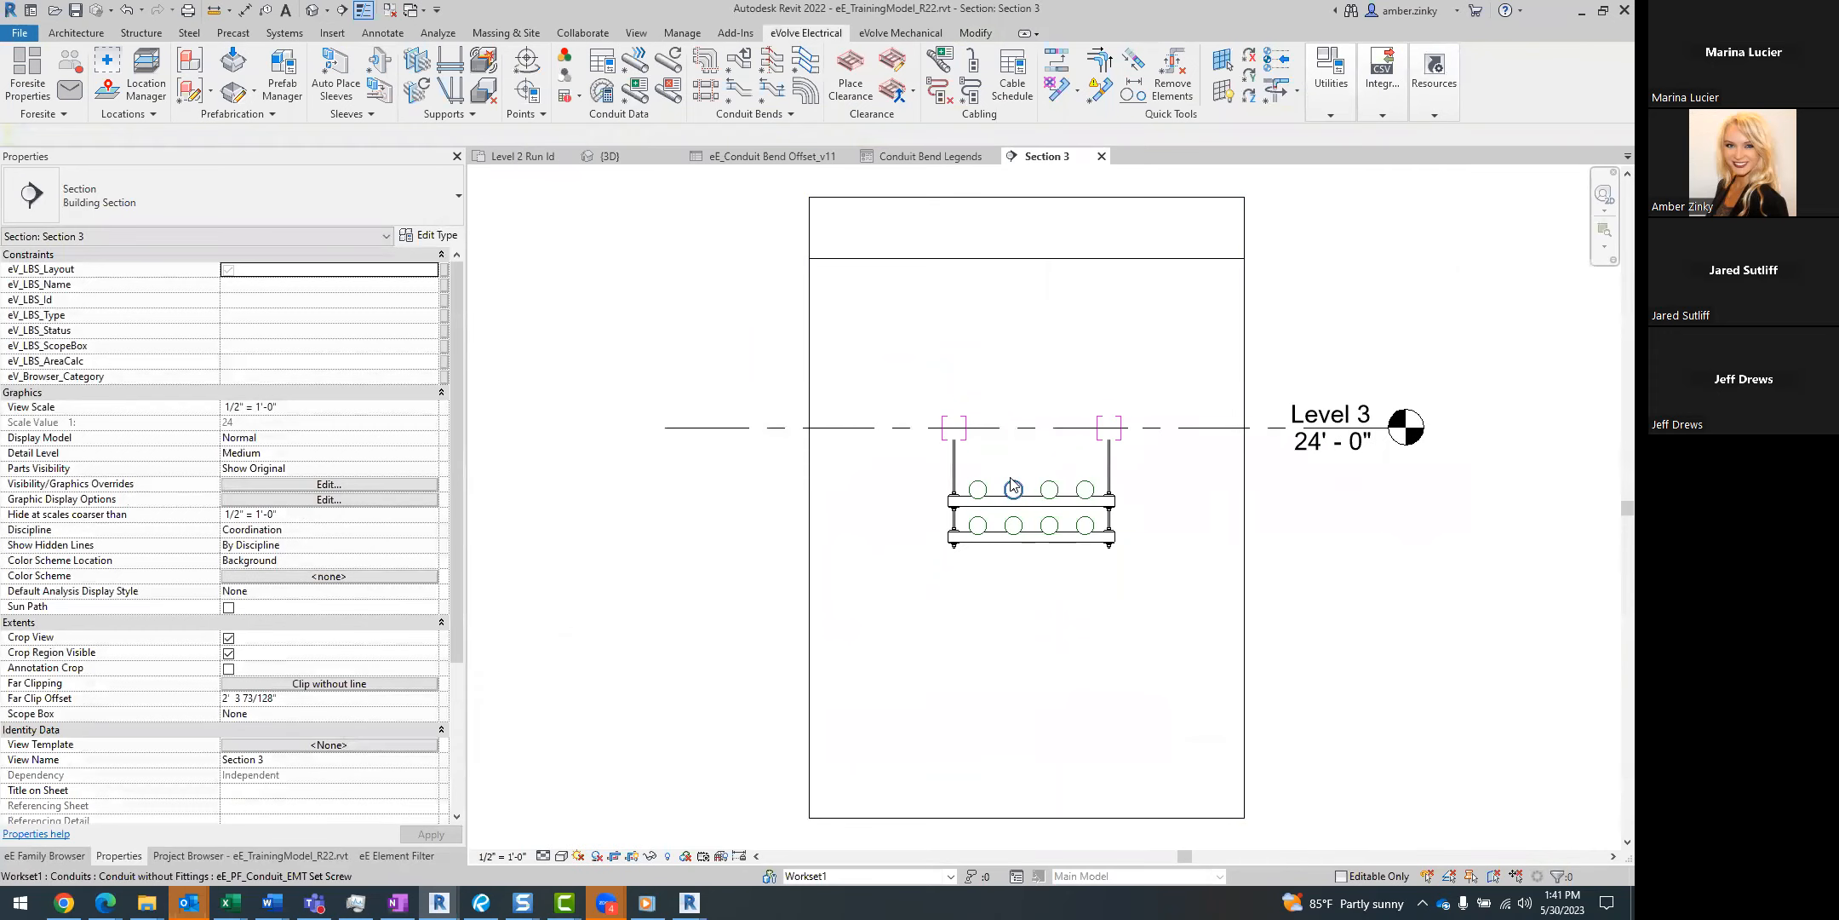
Set the section view's detail level to Fine.
left_click(543, 856)
left_click(563, 838)
scroll(1226, 600, "up", 3)
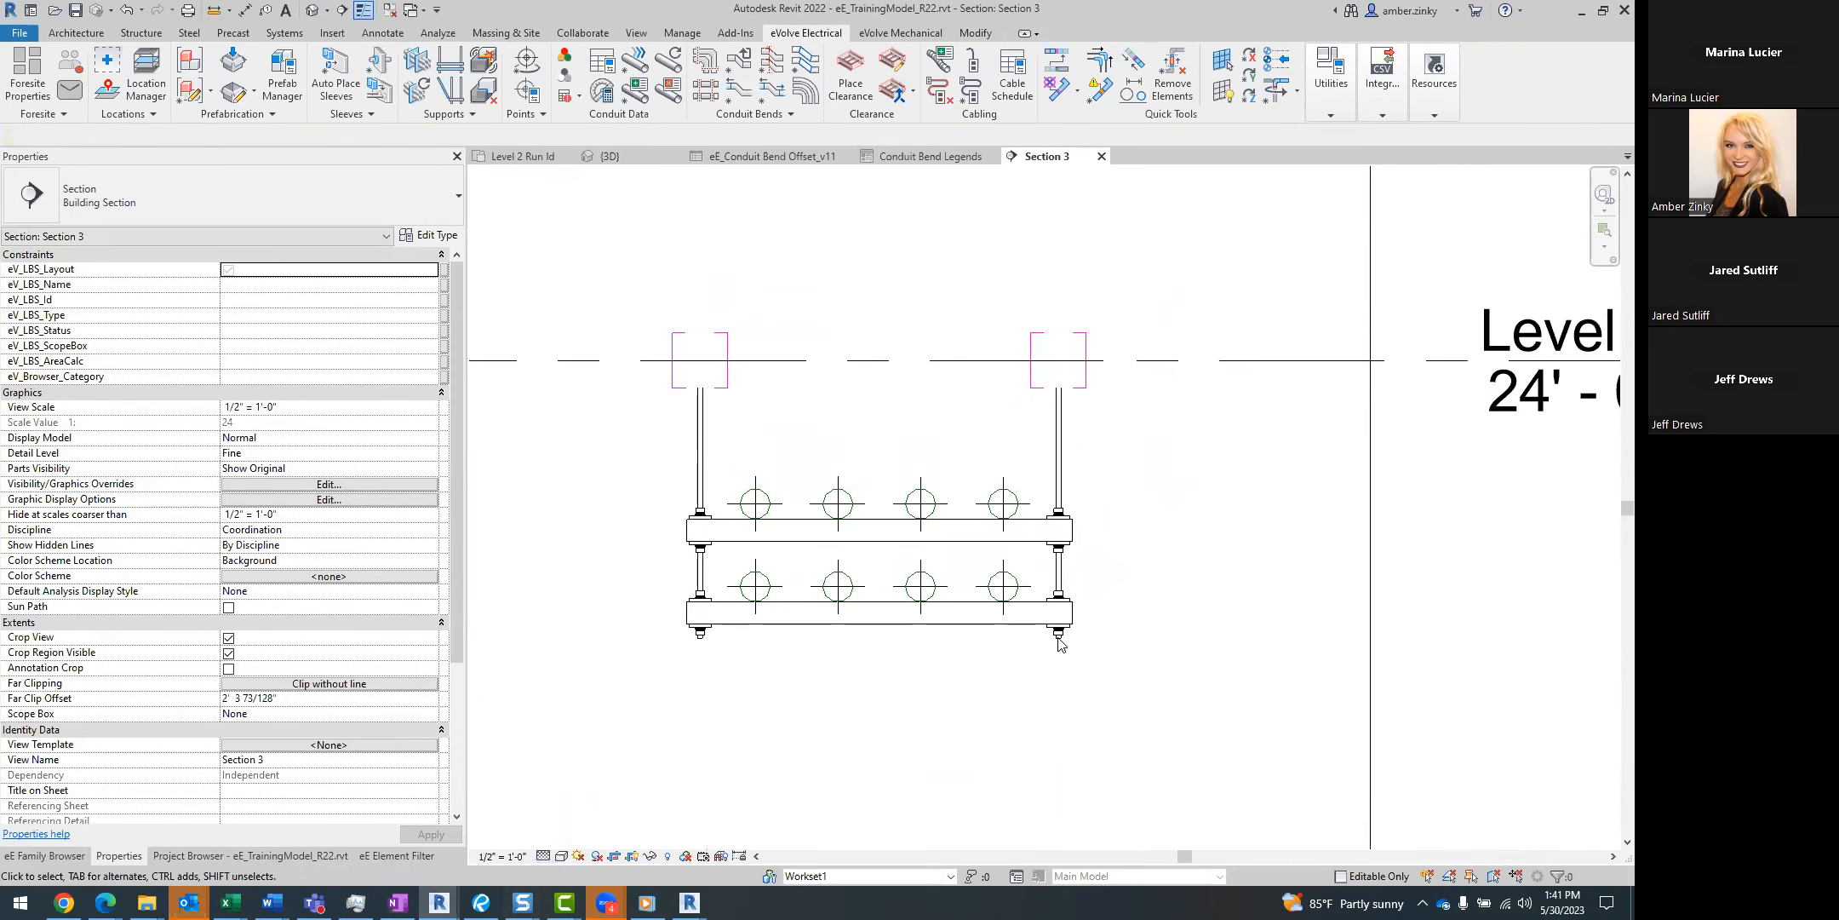
Move the rightmost conduit on the trapeze's upper tier up about 2 inches.
left_click(1008, 509)
key("m")
key("v")
left_click(1016, 438)
left_click(1016, 410)
left_click(1164, 619)
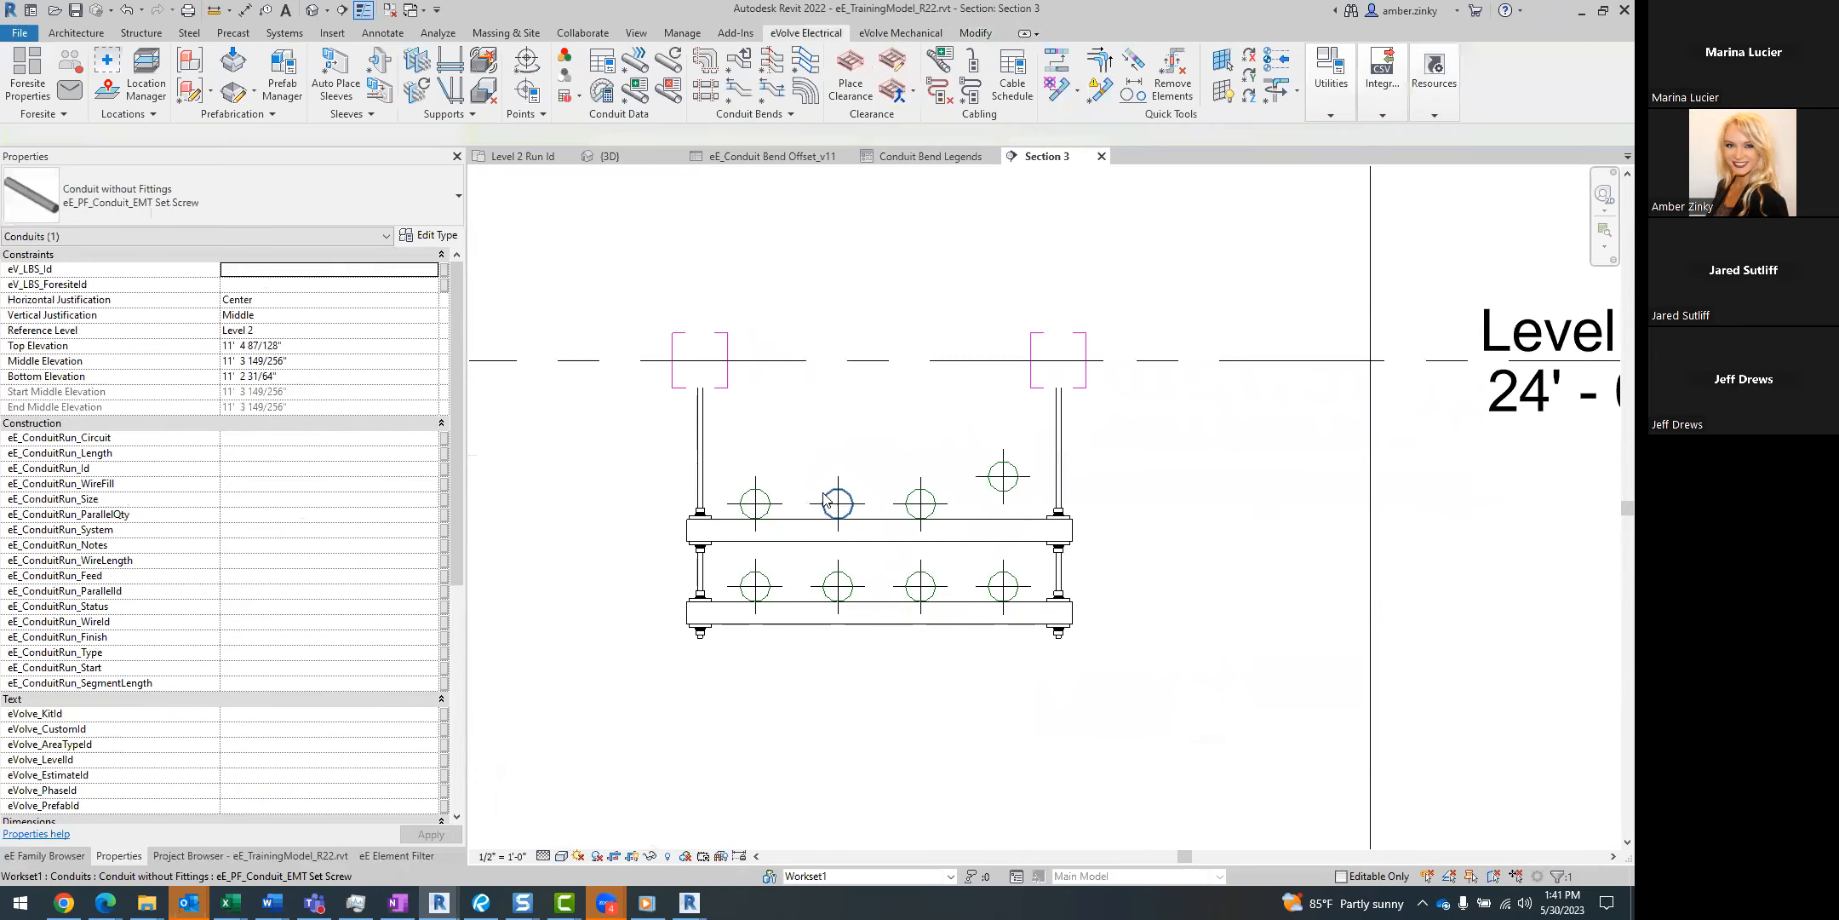
Move the second conduit from the left on the trapeze's upper tier up about 4 inches.
left_click(838, 504)
key("m")
key("v")
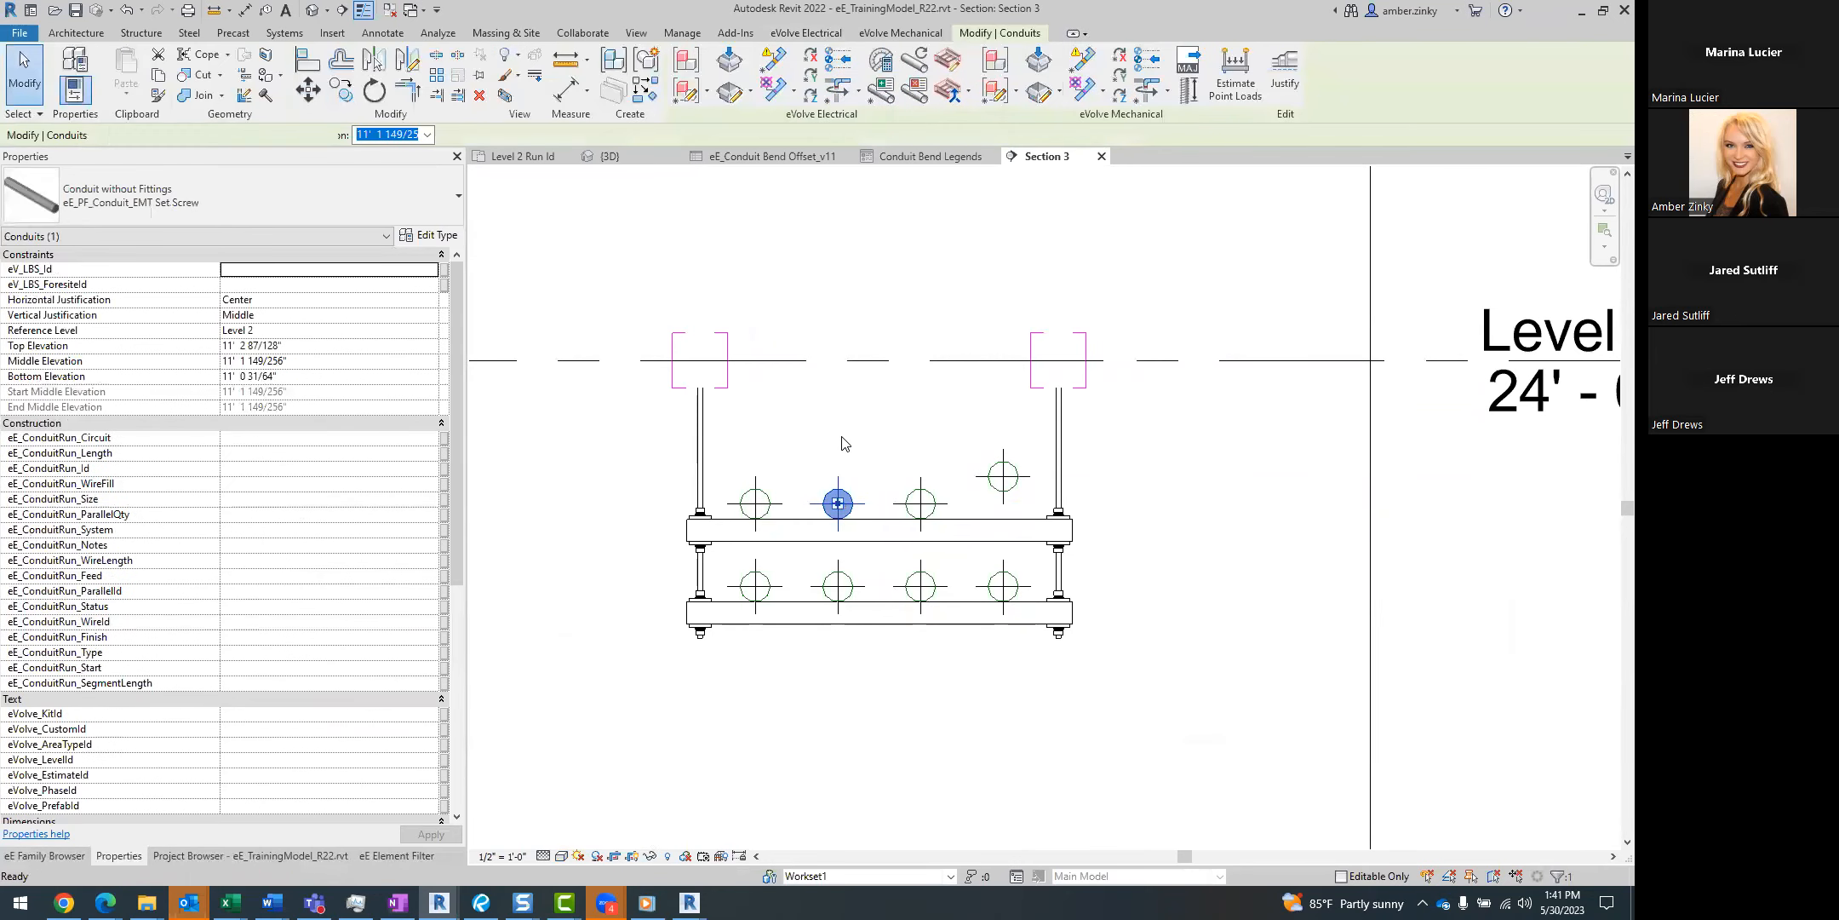
left_click(842, 436)
left_click(842, 386)
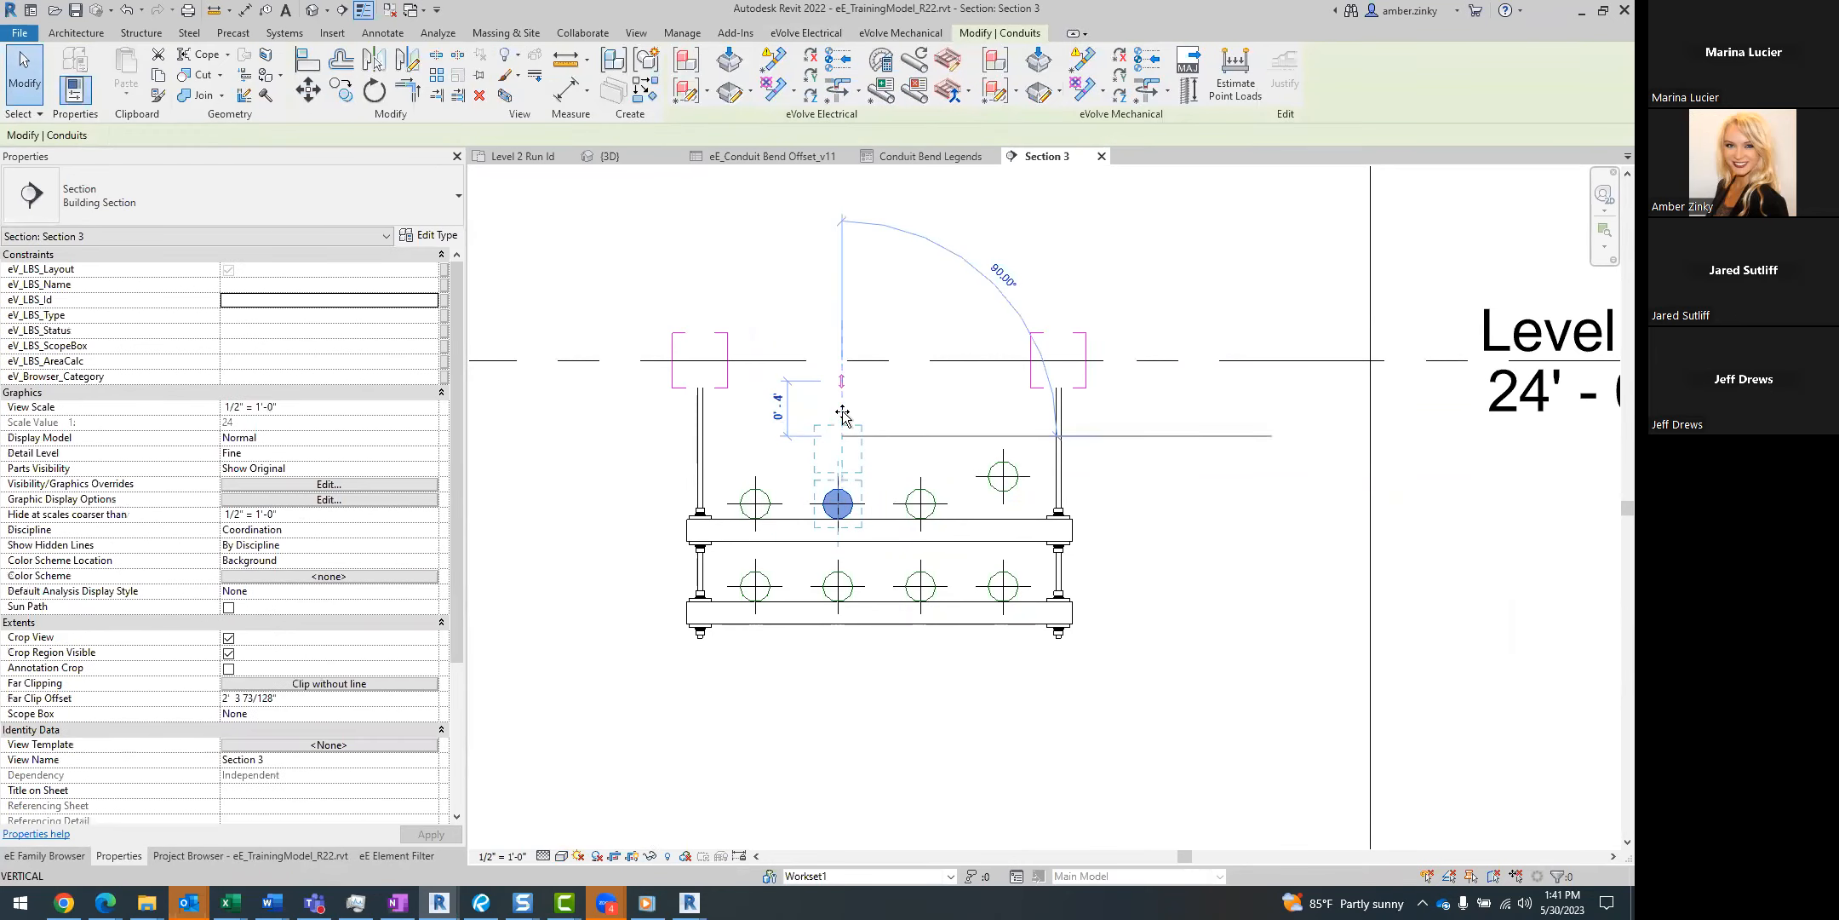
left_click(794, 731)
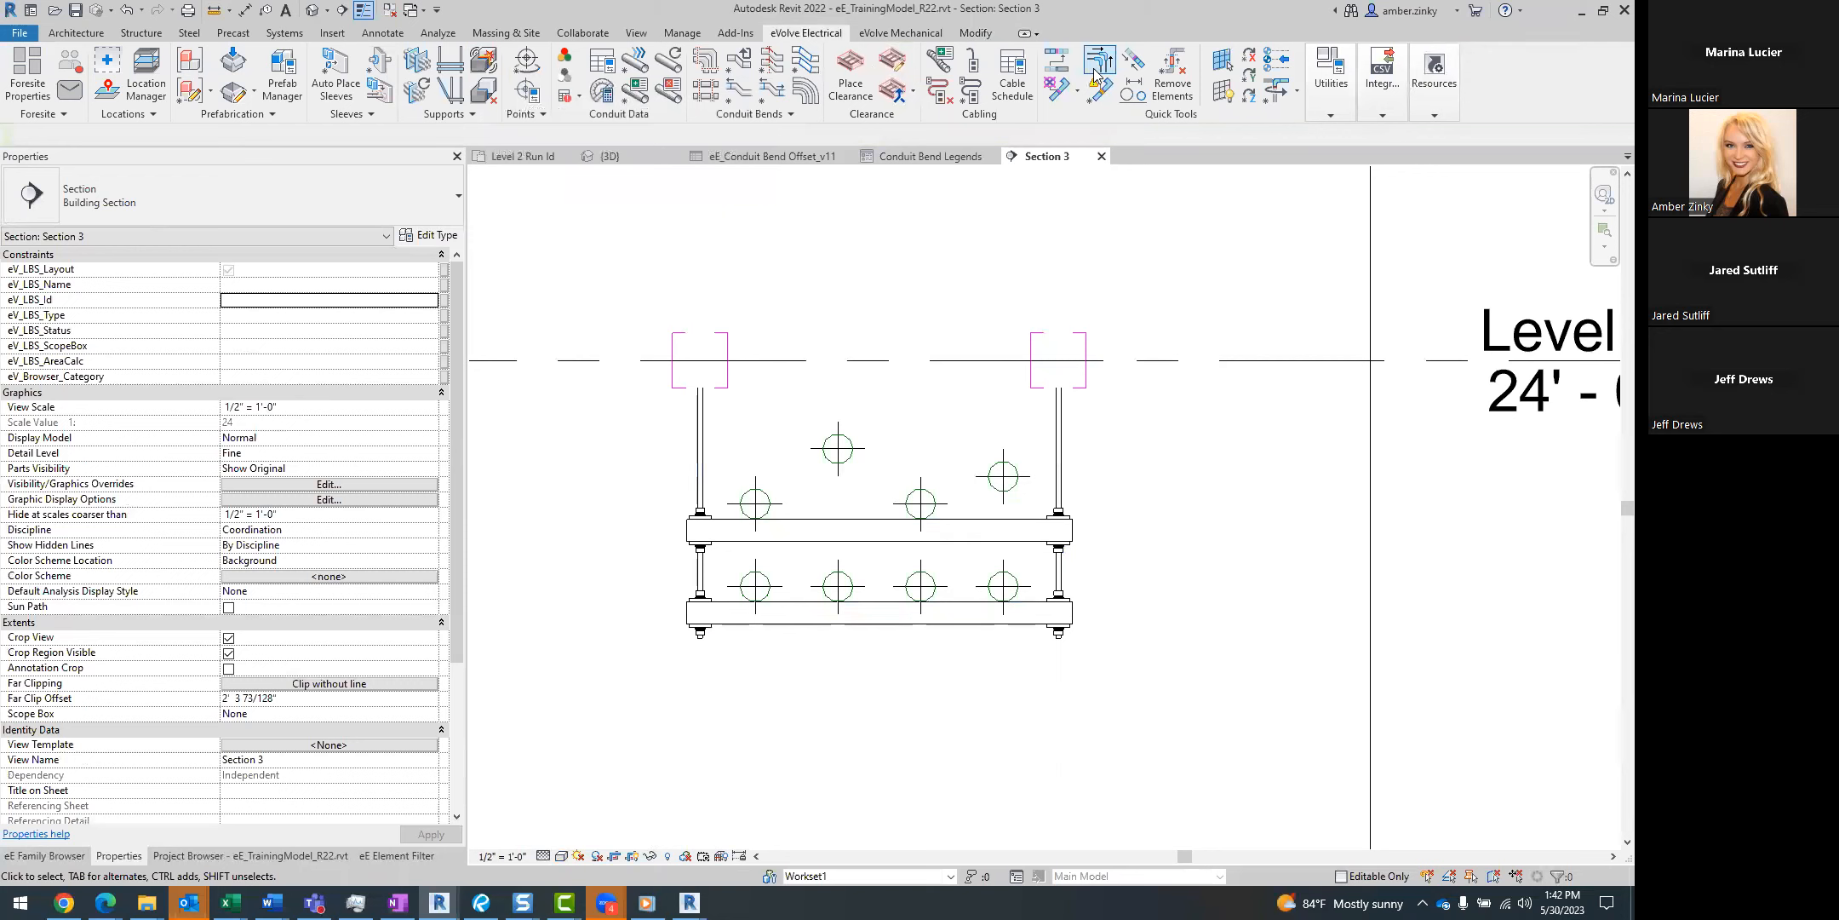
Open the conduit alignment settings and review the horizontal spacing configuration used for Dynamic Spacing.
left_click(1133, 89)
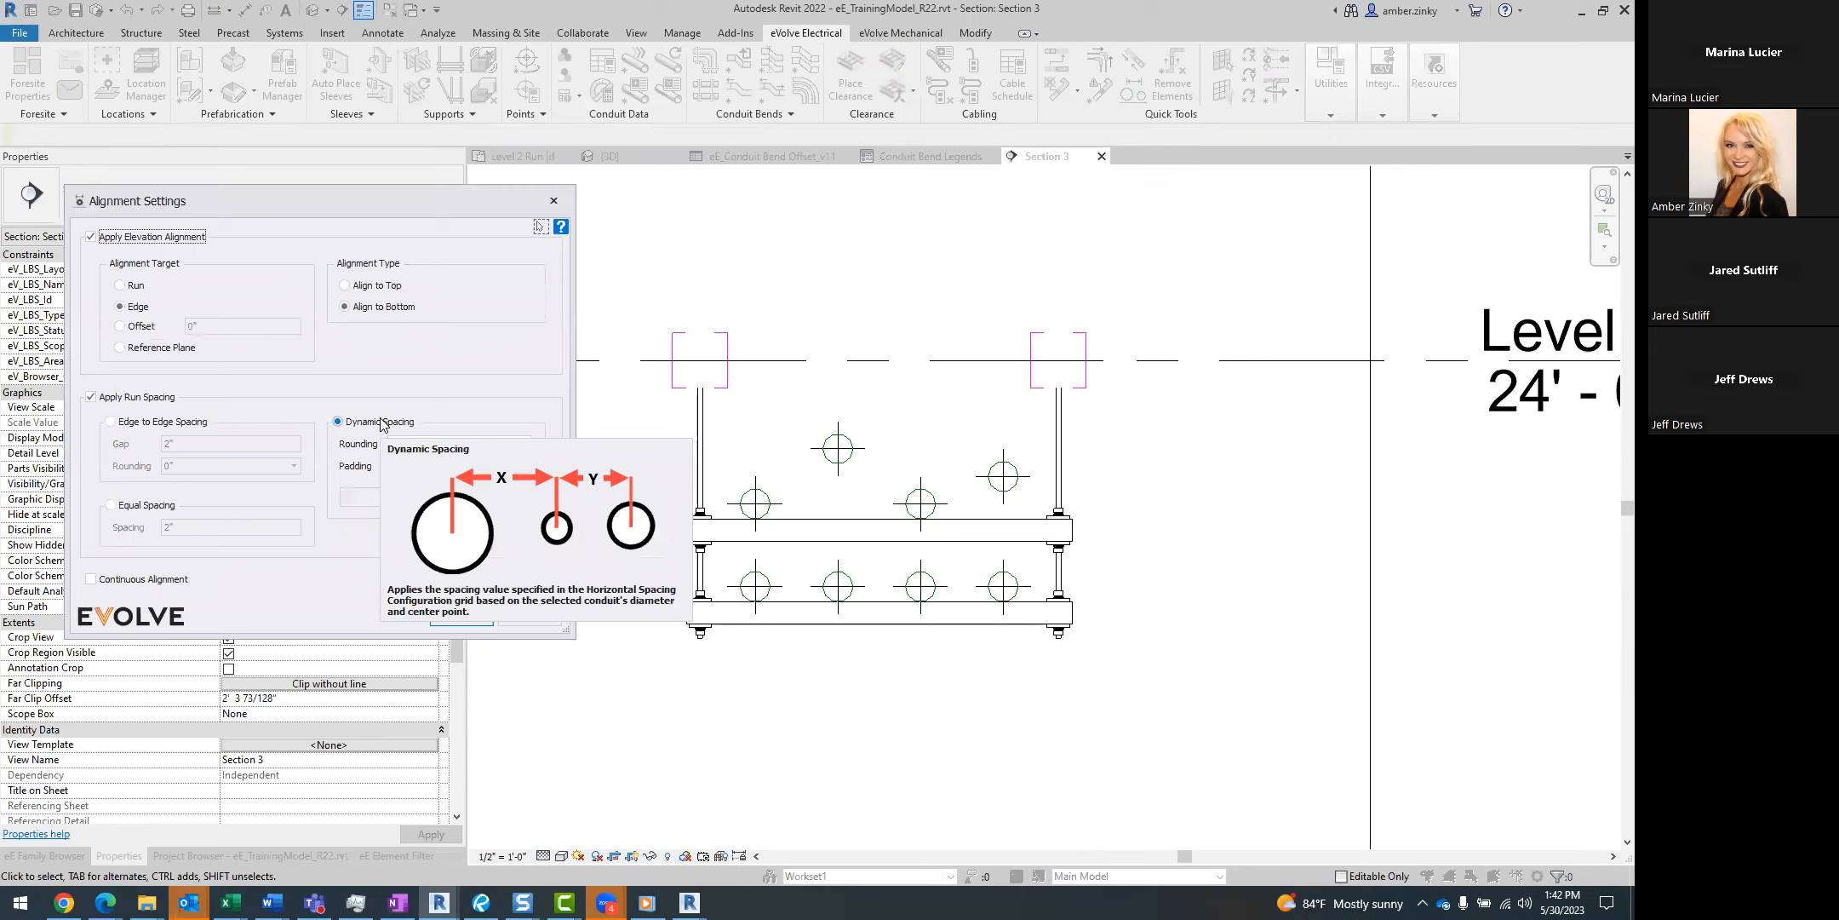
left_click(384, 500)
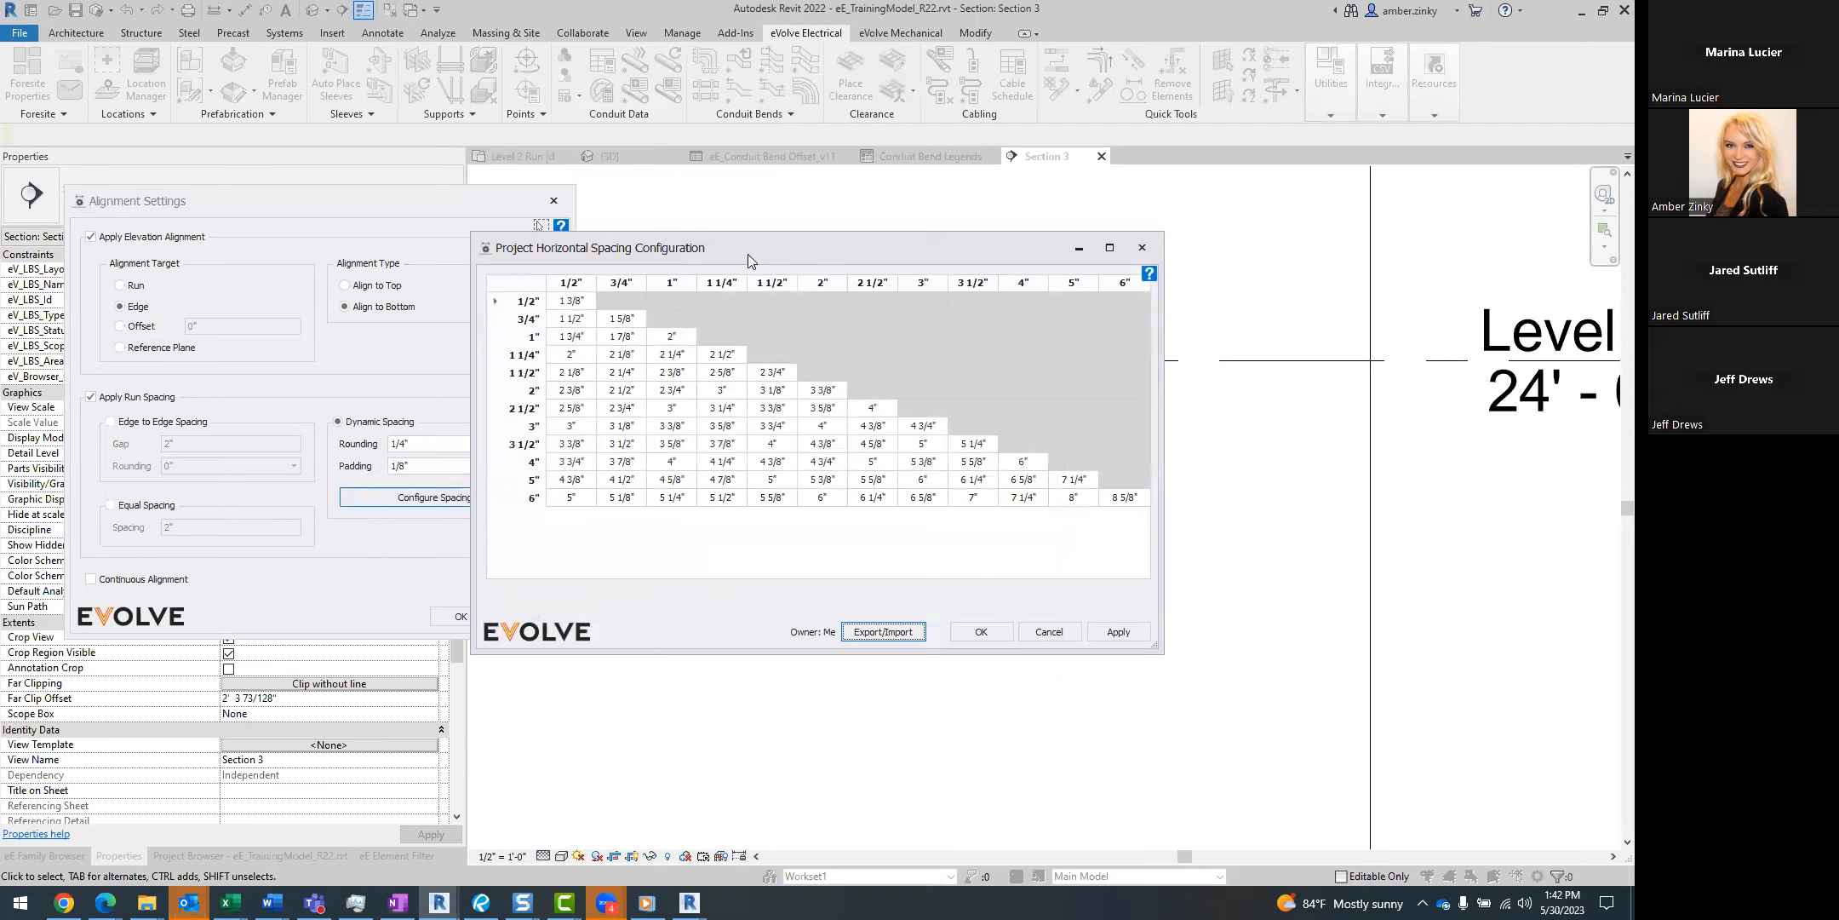
left_click_drag(748, 254, 859, 315)
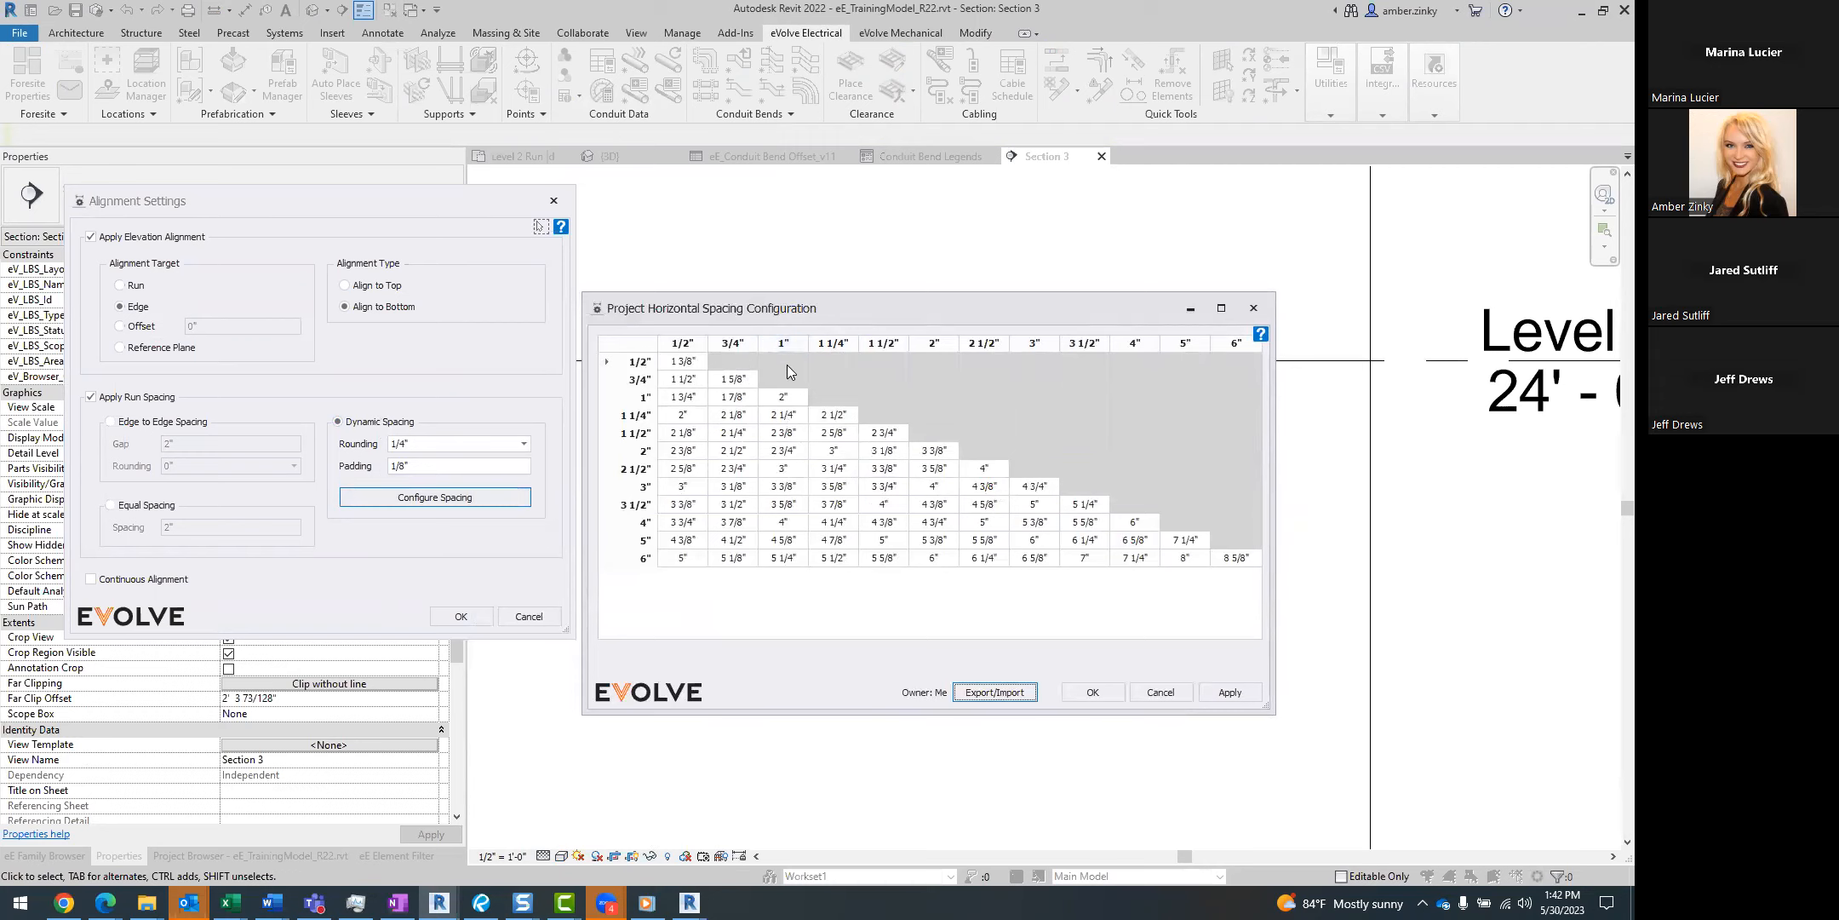
left_click(1092, 691)
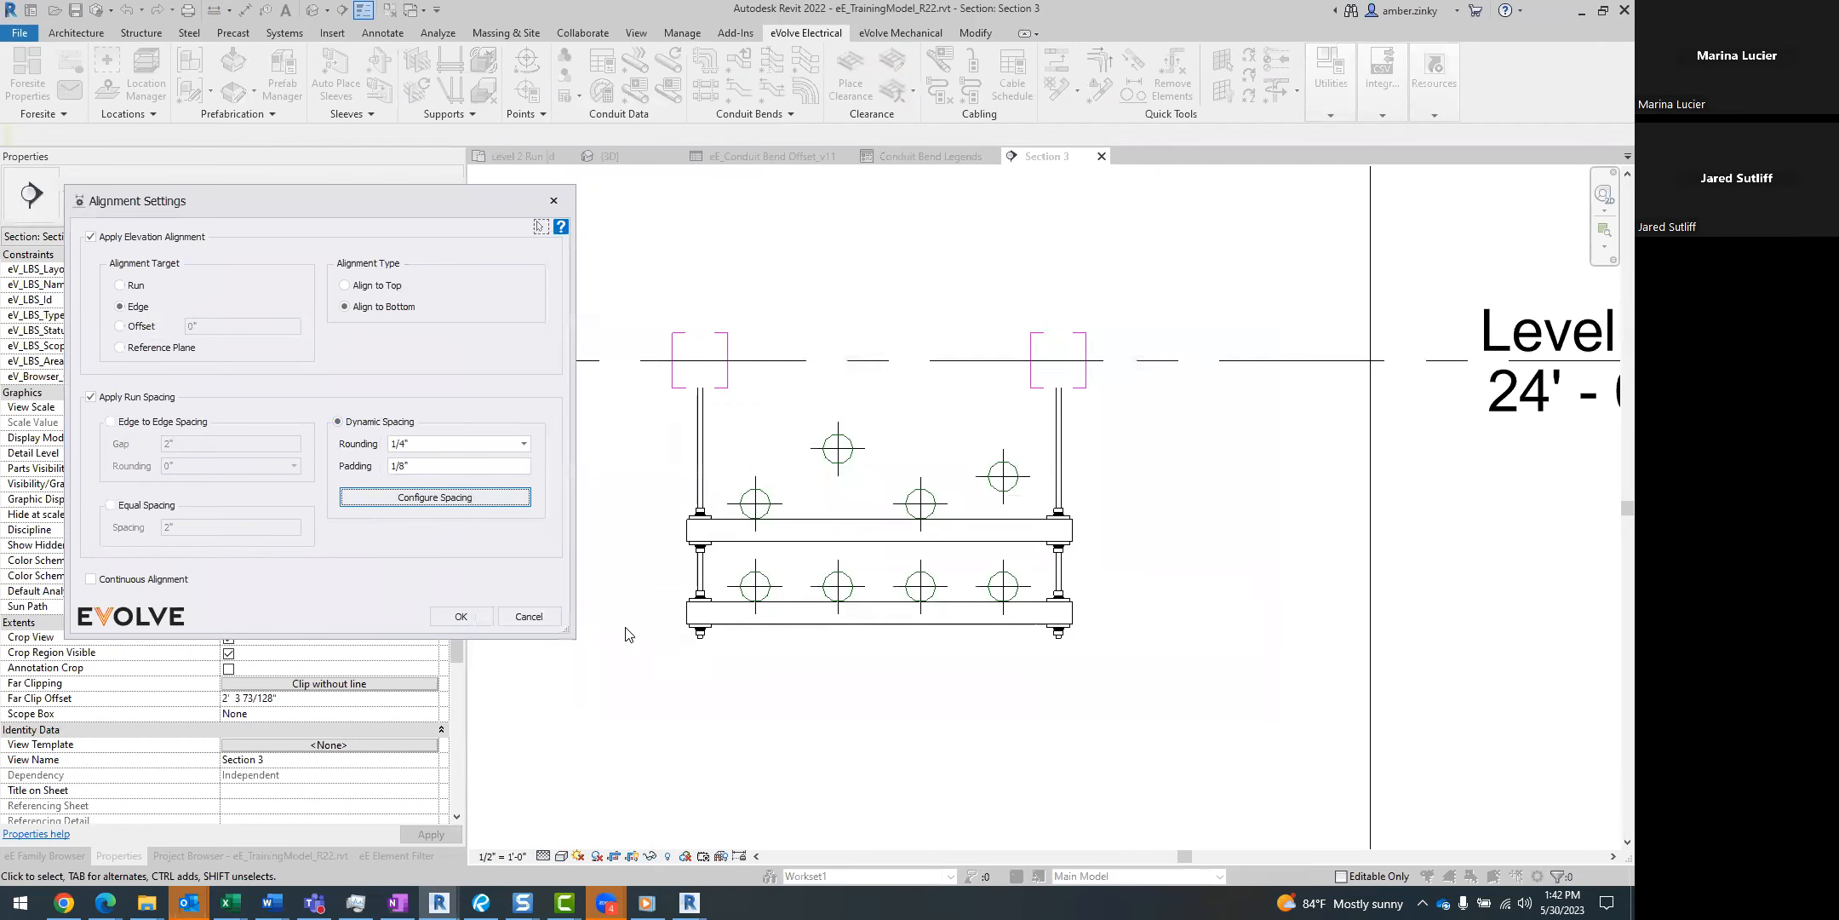
Align the four upper-tier conduits to the bottom edge of the leftmost one with Dynamic Spacing, 1/4" rounding and 1/8" padding.
left_click(460, 617)
left_click_drag(635, 403, 1130, 546)
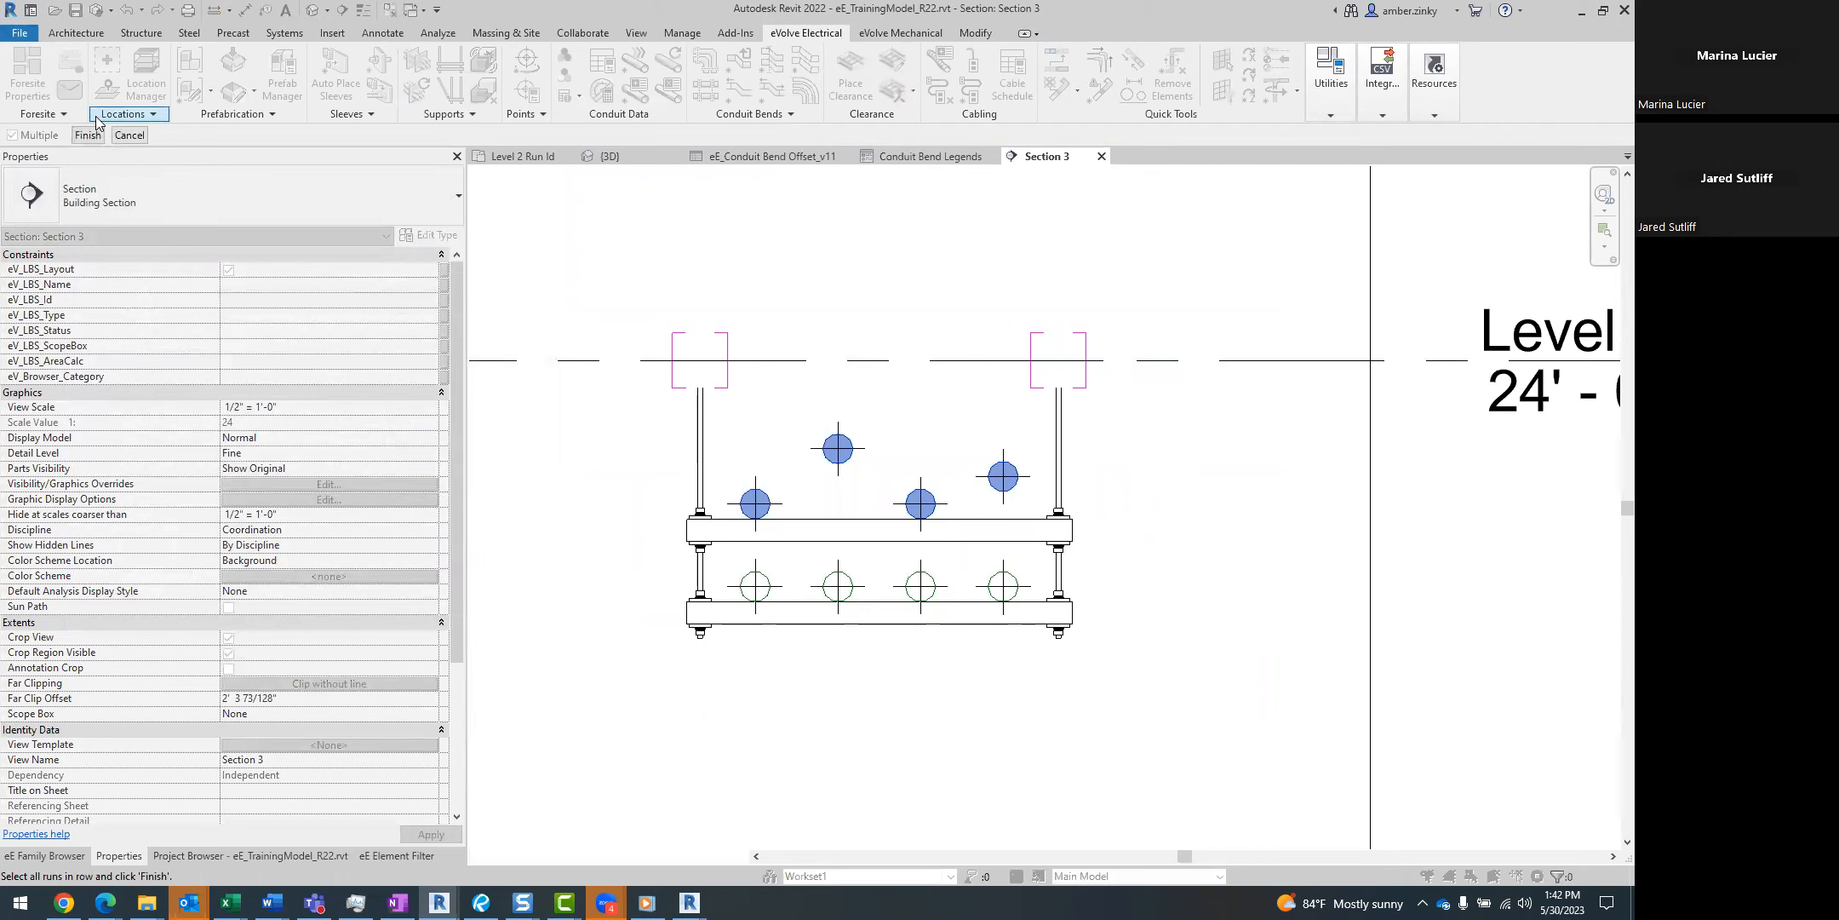
left_click(88, 134)
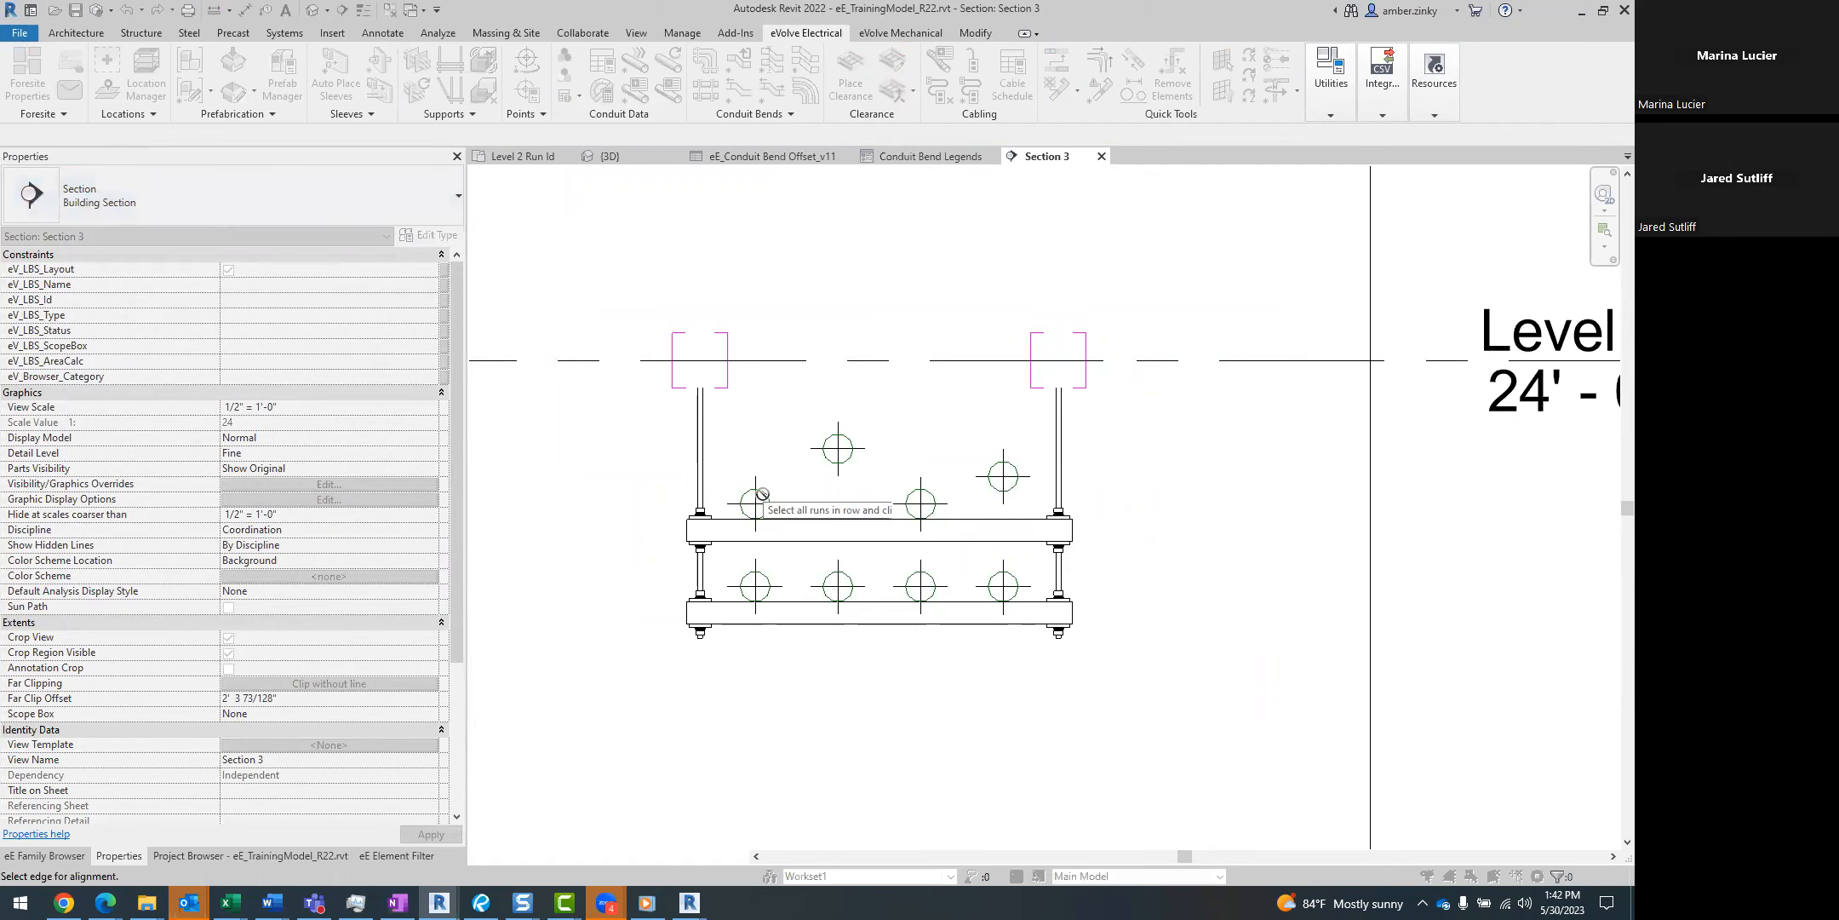
left_click(781, 514)
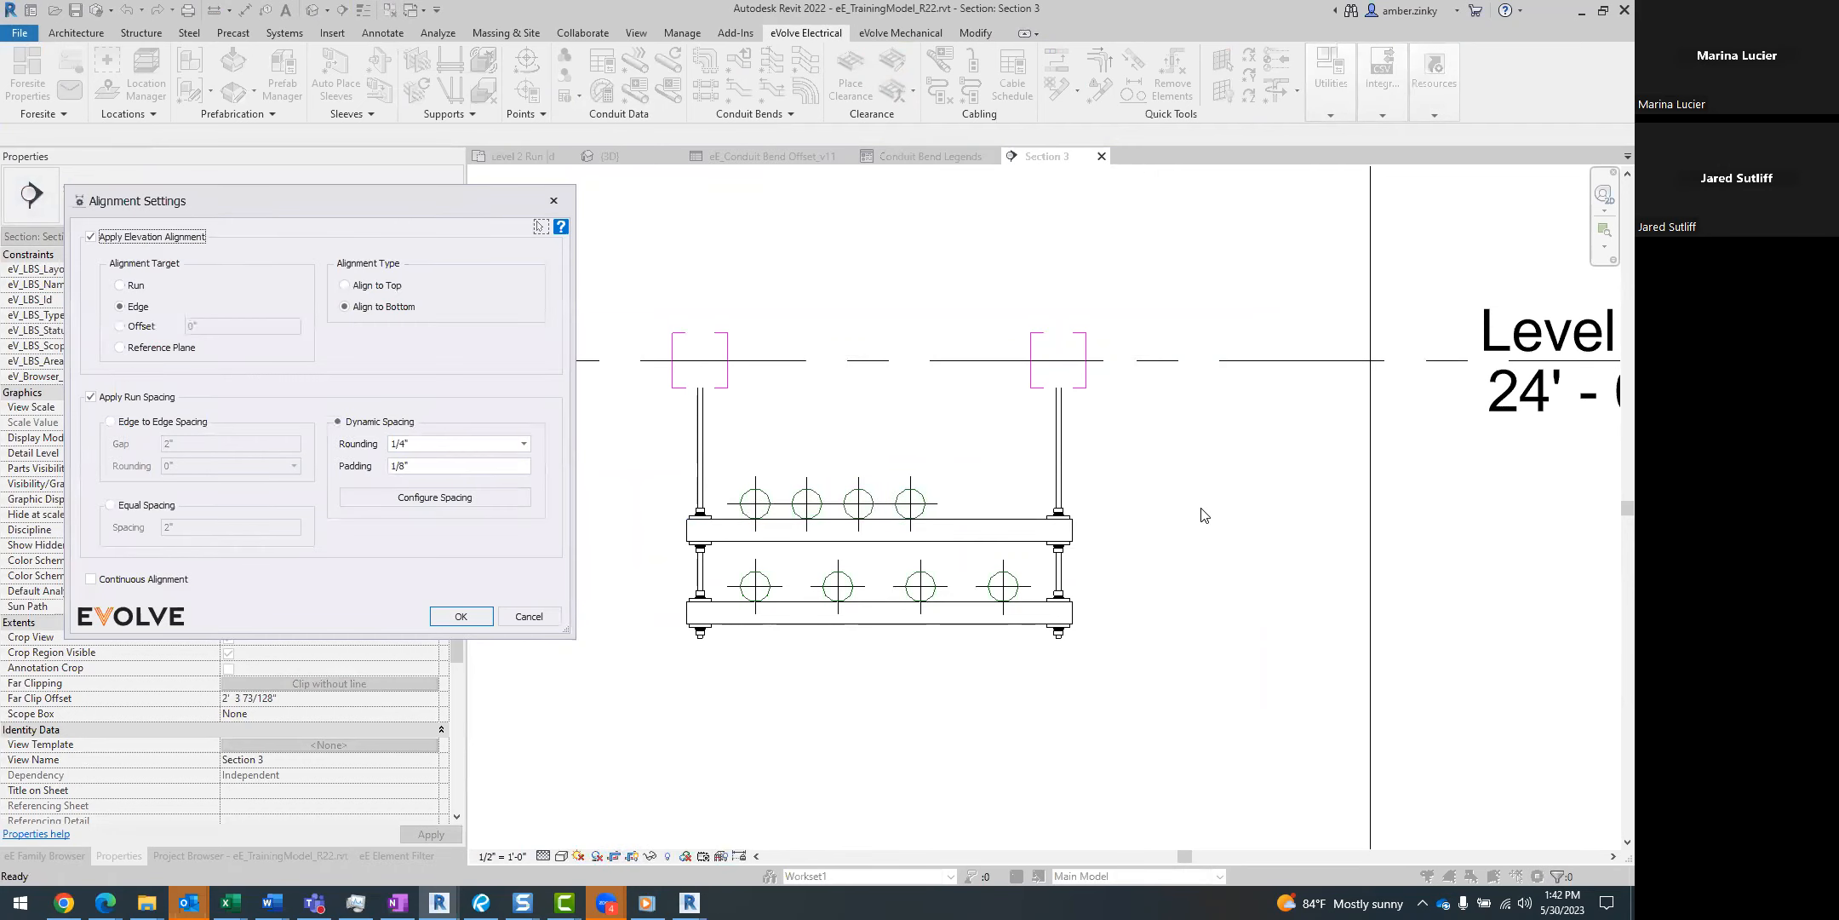
key("Return")
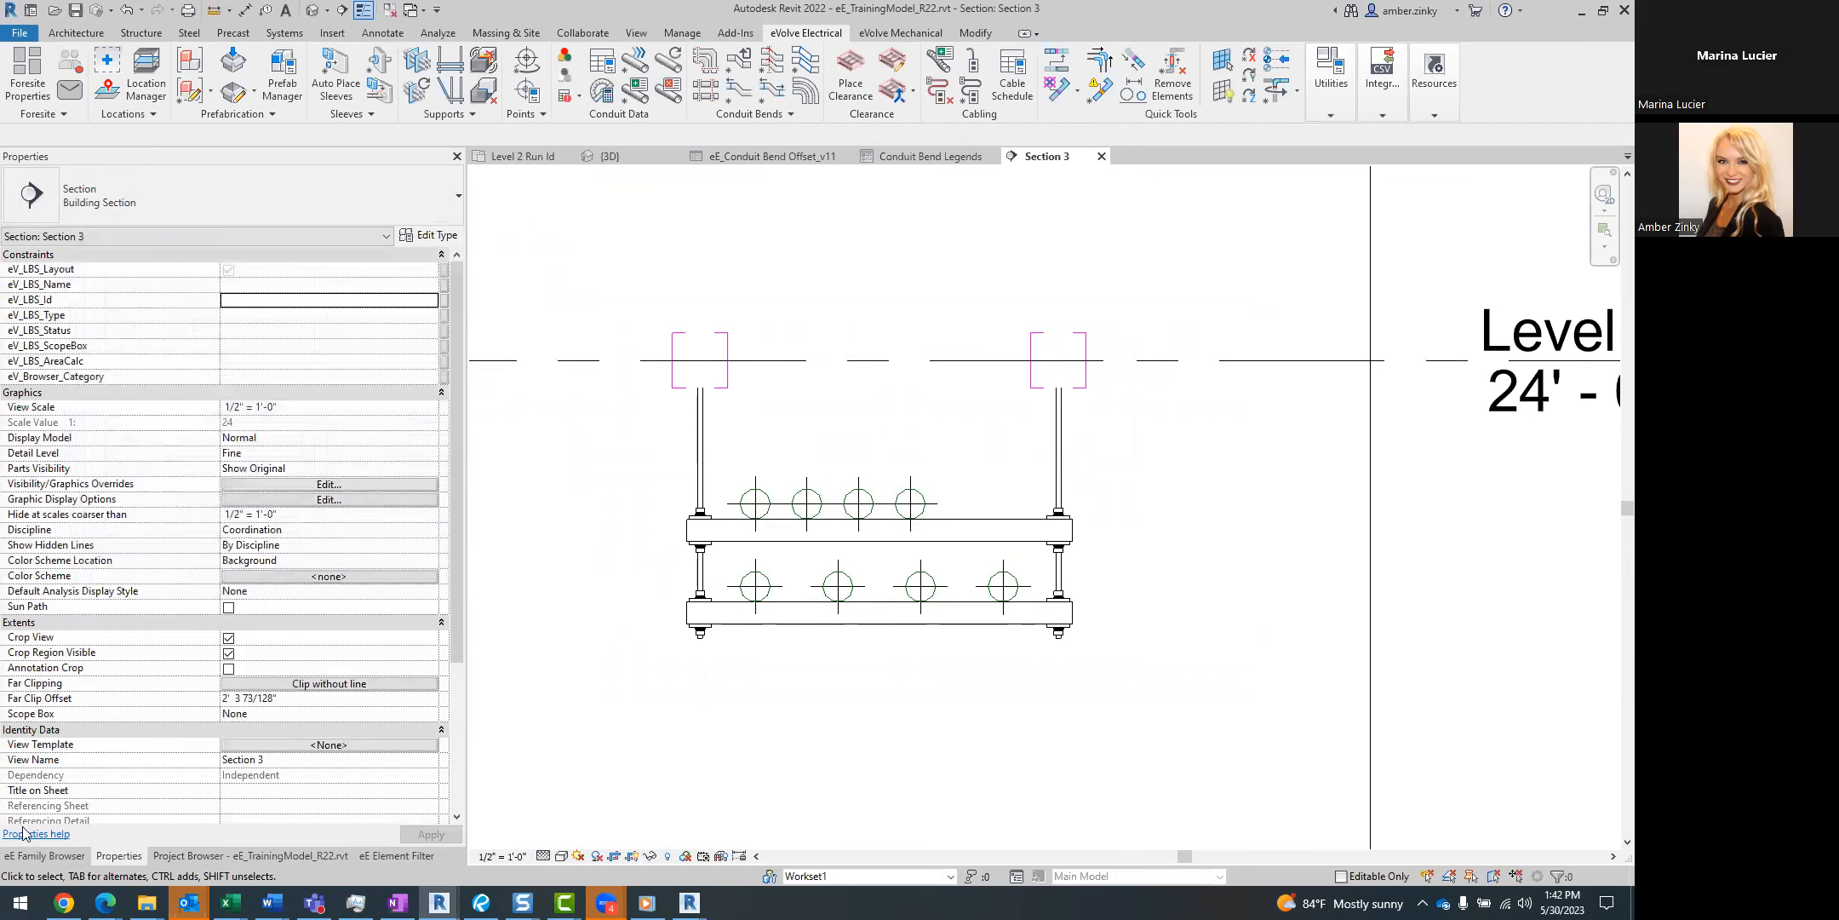
Clear the content search in the eE Family Browser and look through the full eVolve Electrical library.
left_click(44, 855)
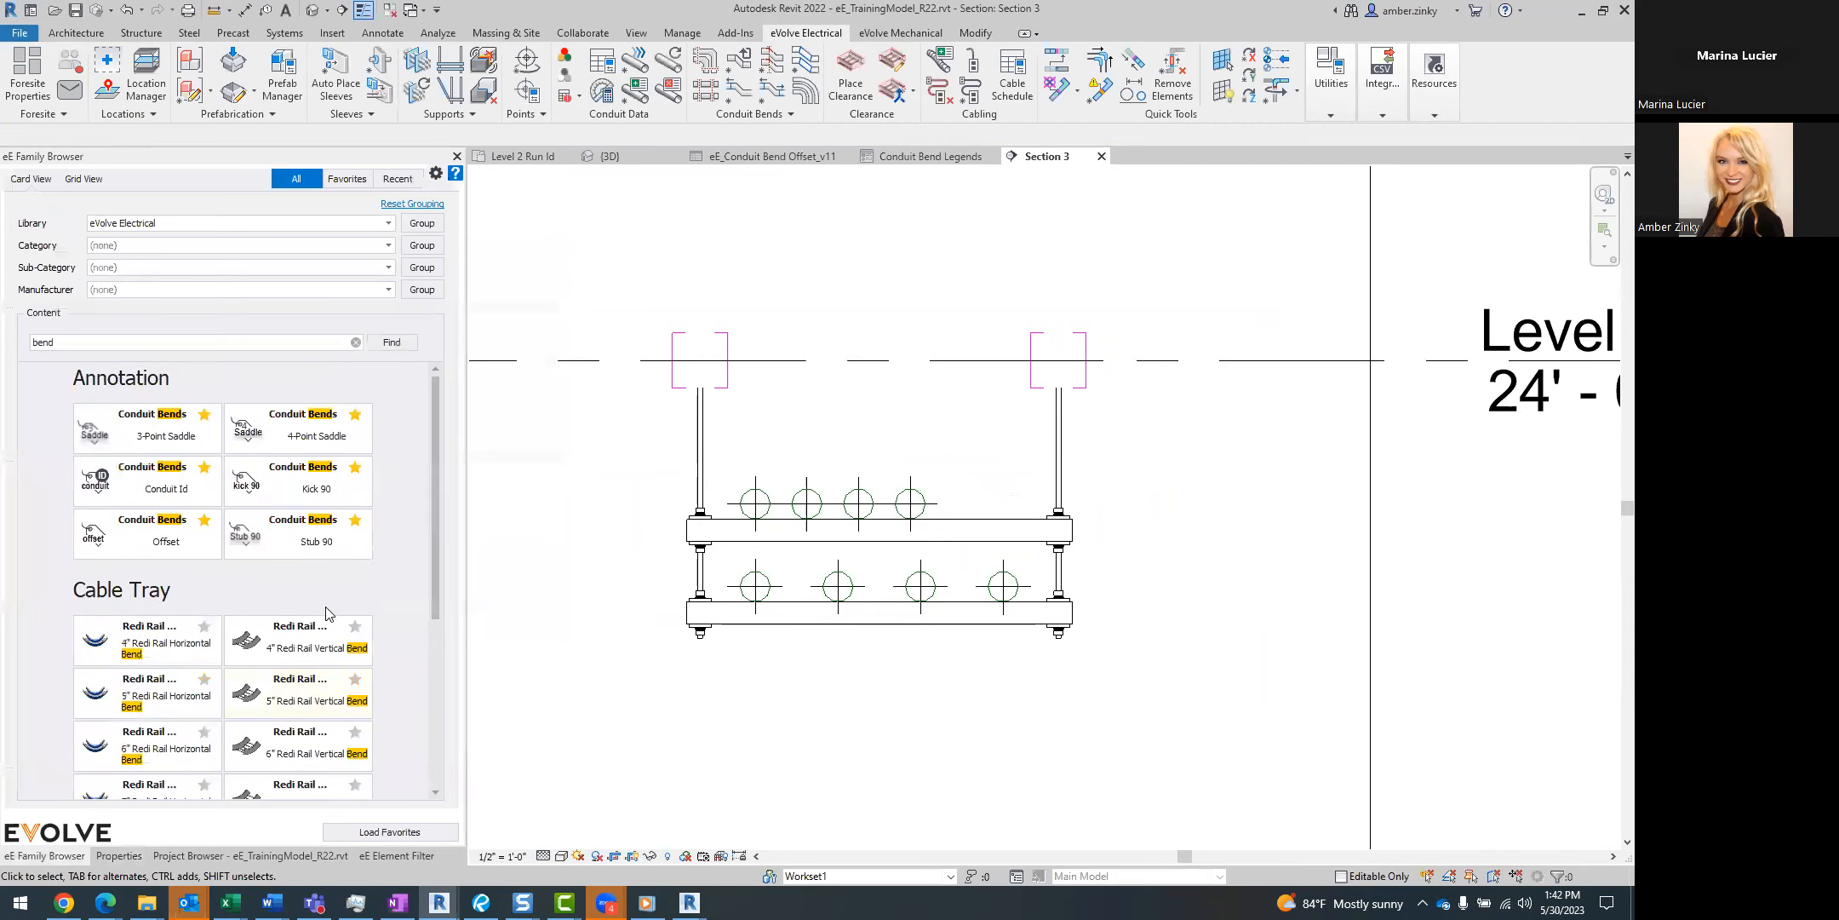
left_click(355, 341)
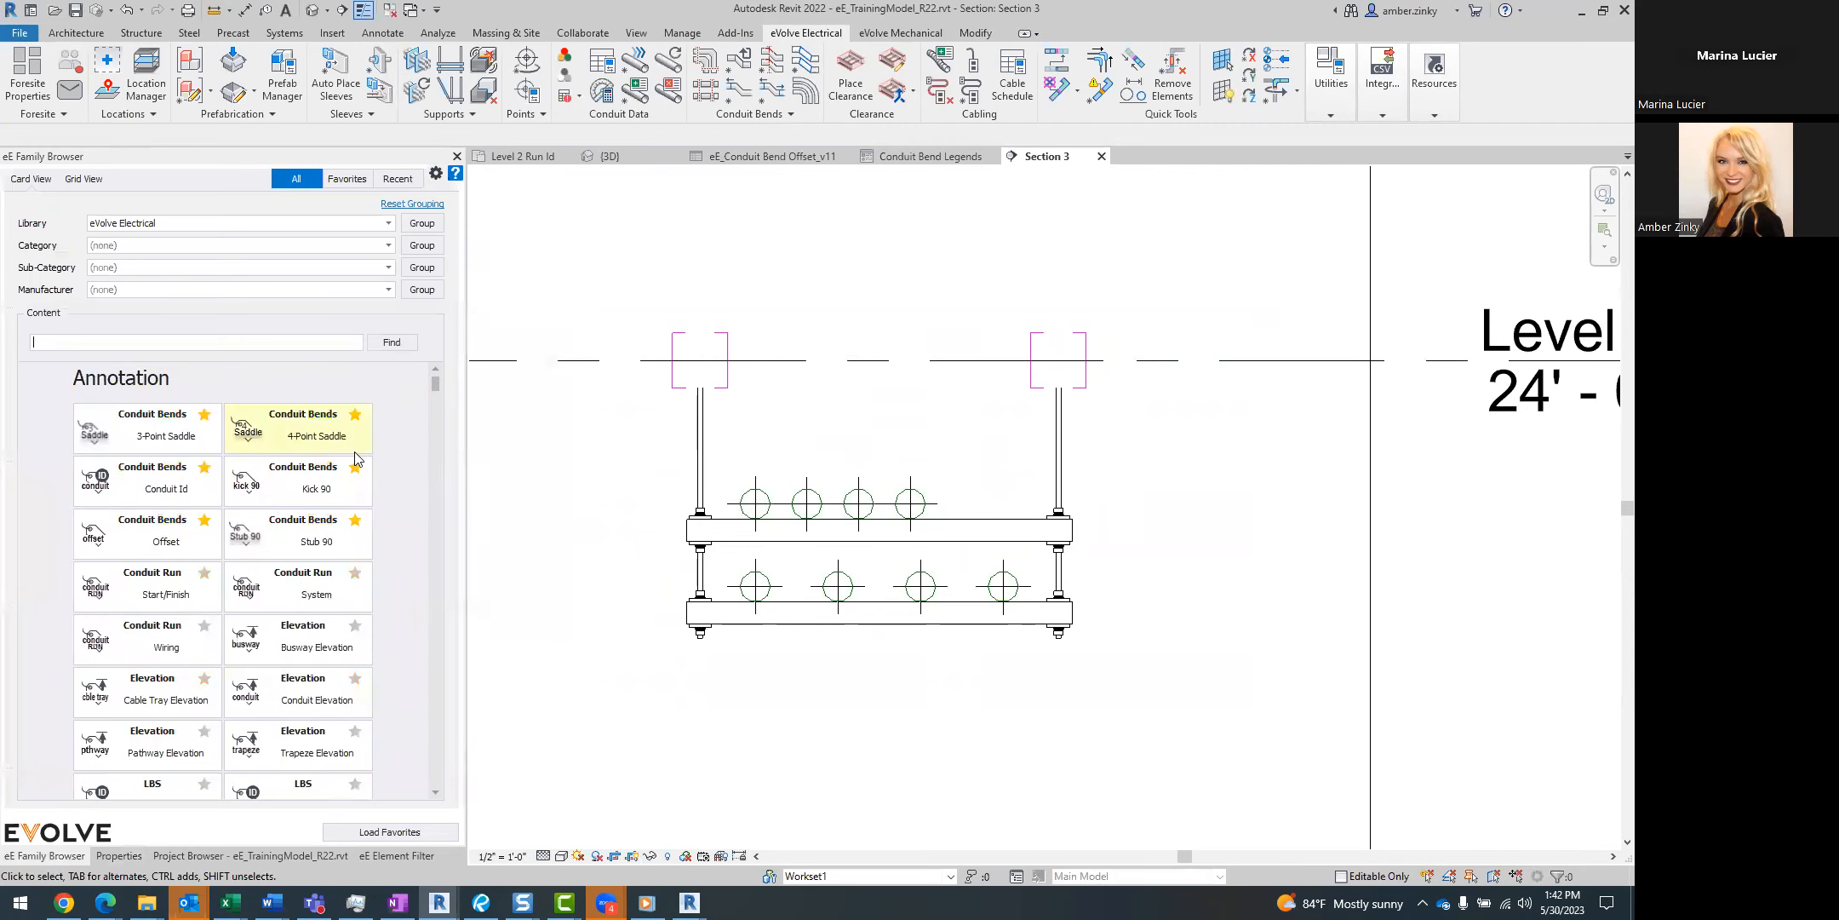
scroll(356, 459, "down", 15)
scroll(379, 520, "down", 6)
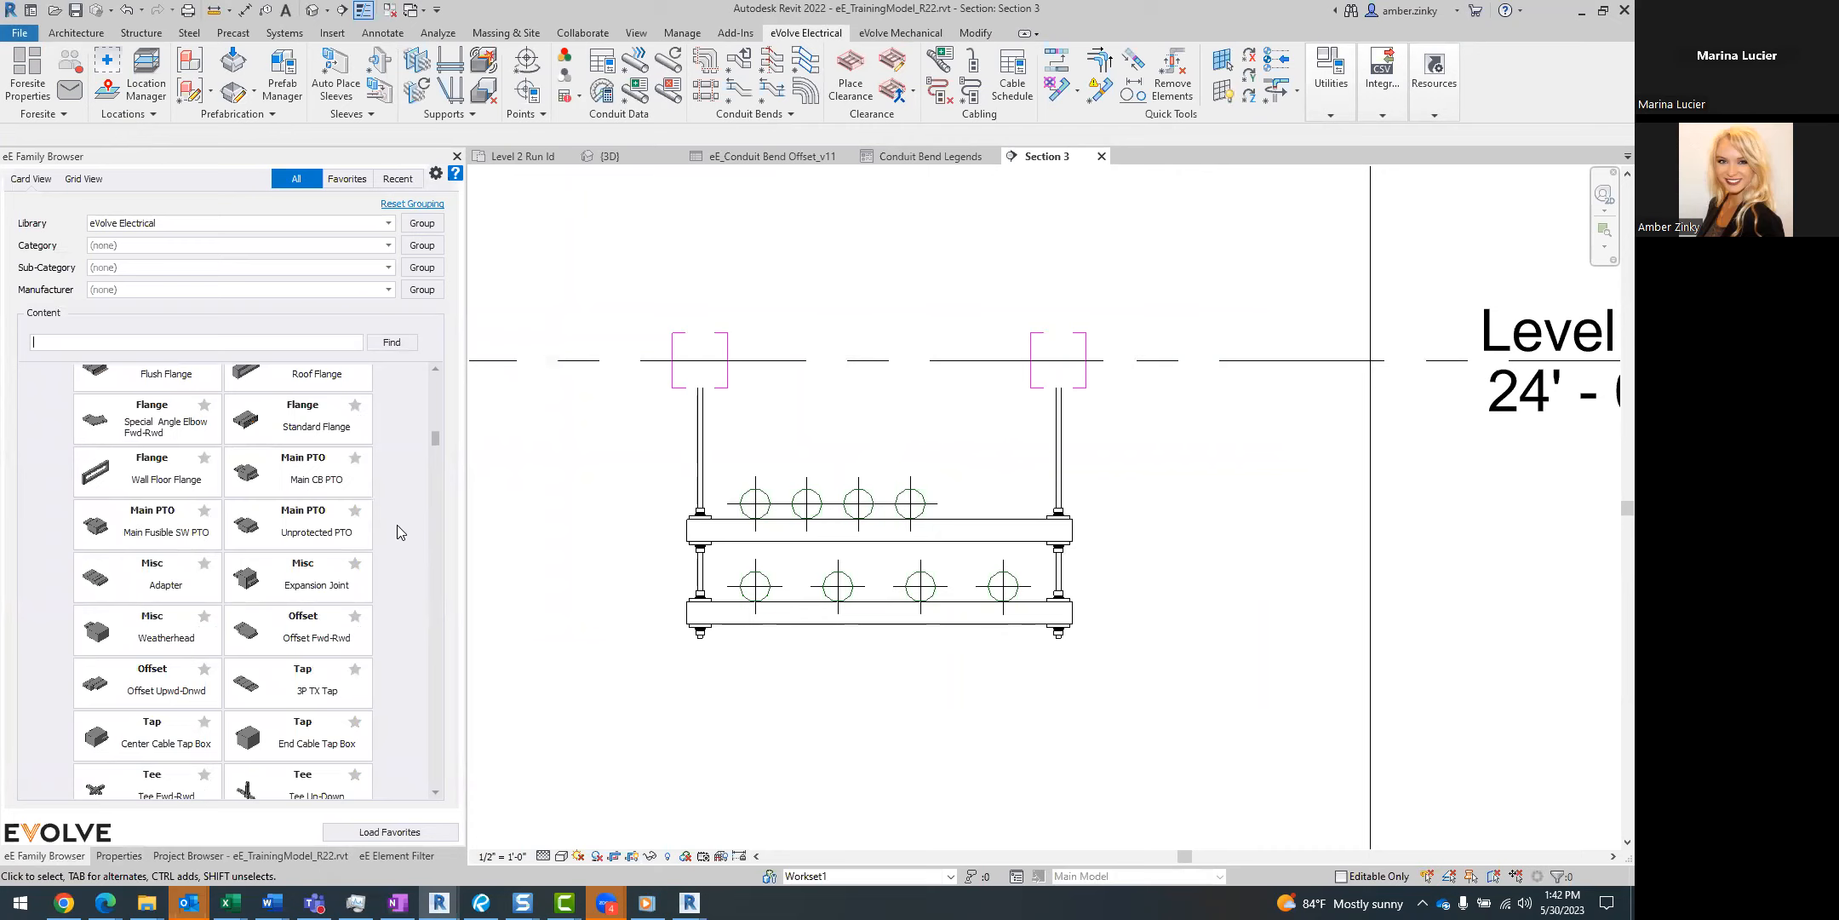
Open the project hanger placement settings and review the options for exporting, importing and restoring default profiles.
left_click(452, 58)
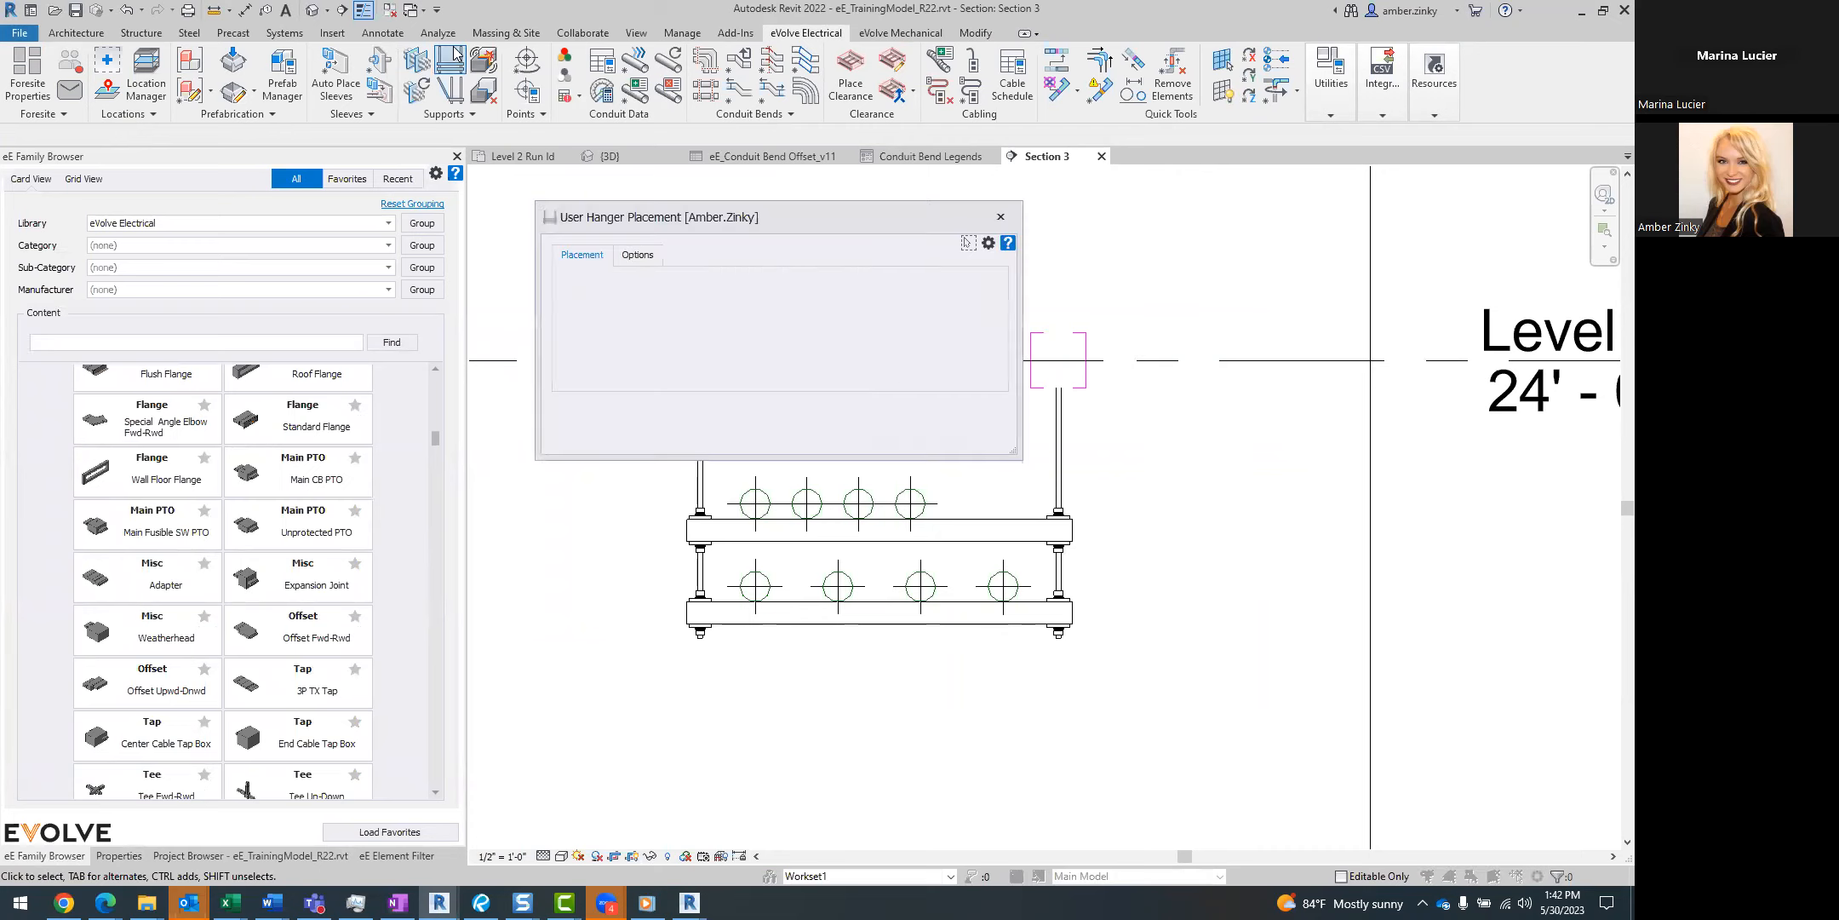
left_click(989, 244)
left_click_drag(466, 157, 840, 159)
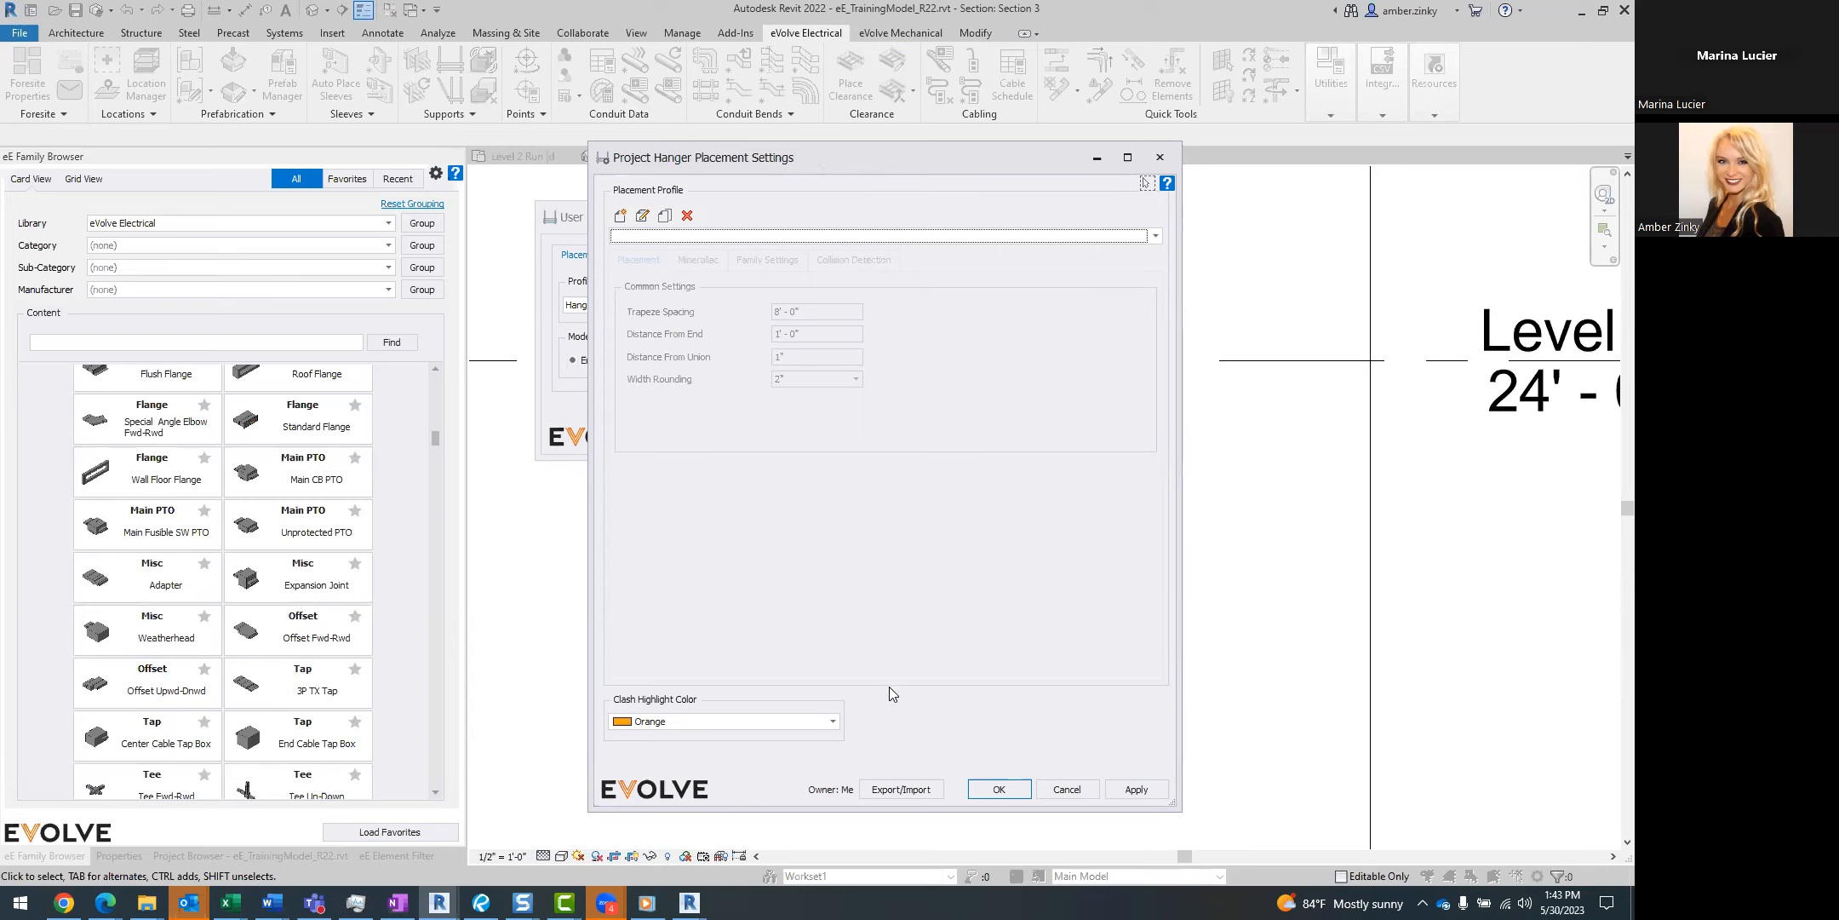
left_click(886, 795)
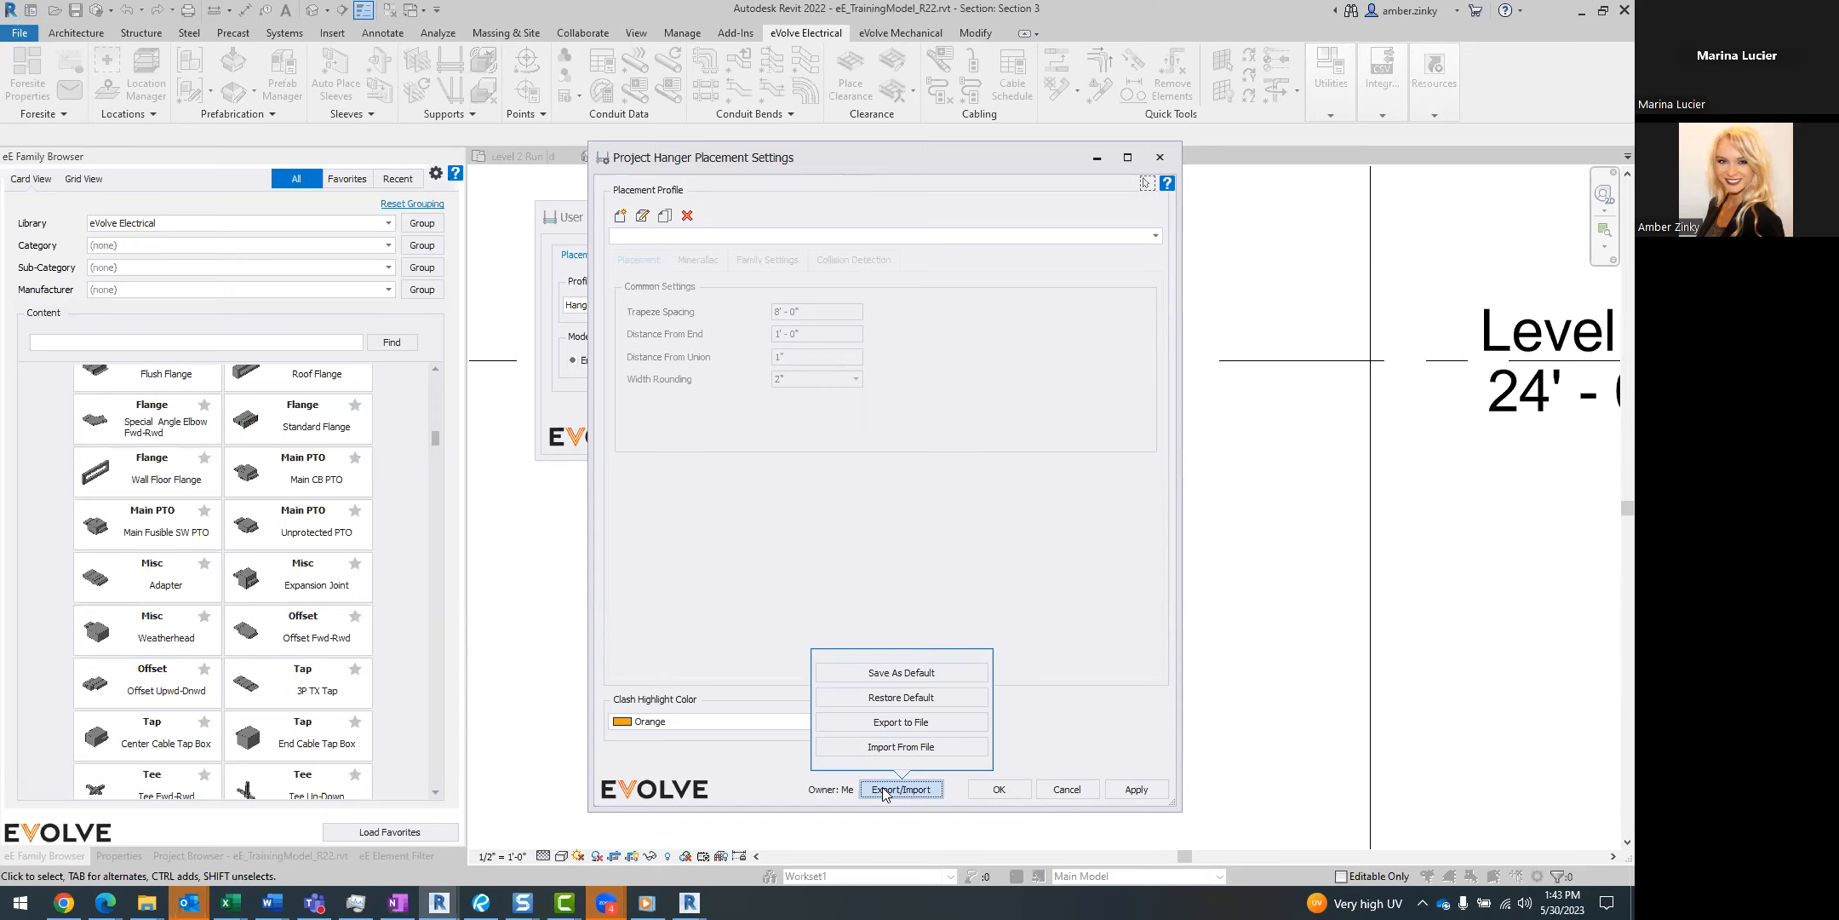
left_click(876, 577)
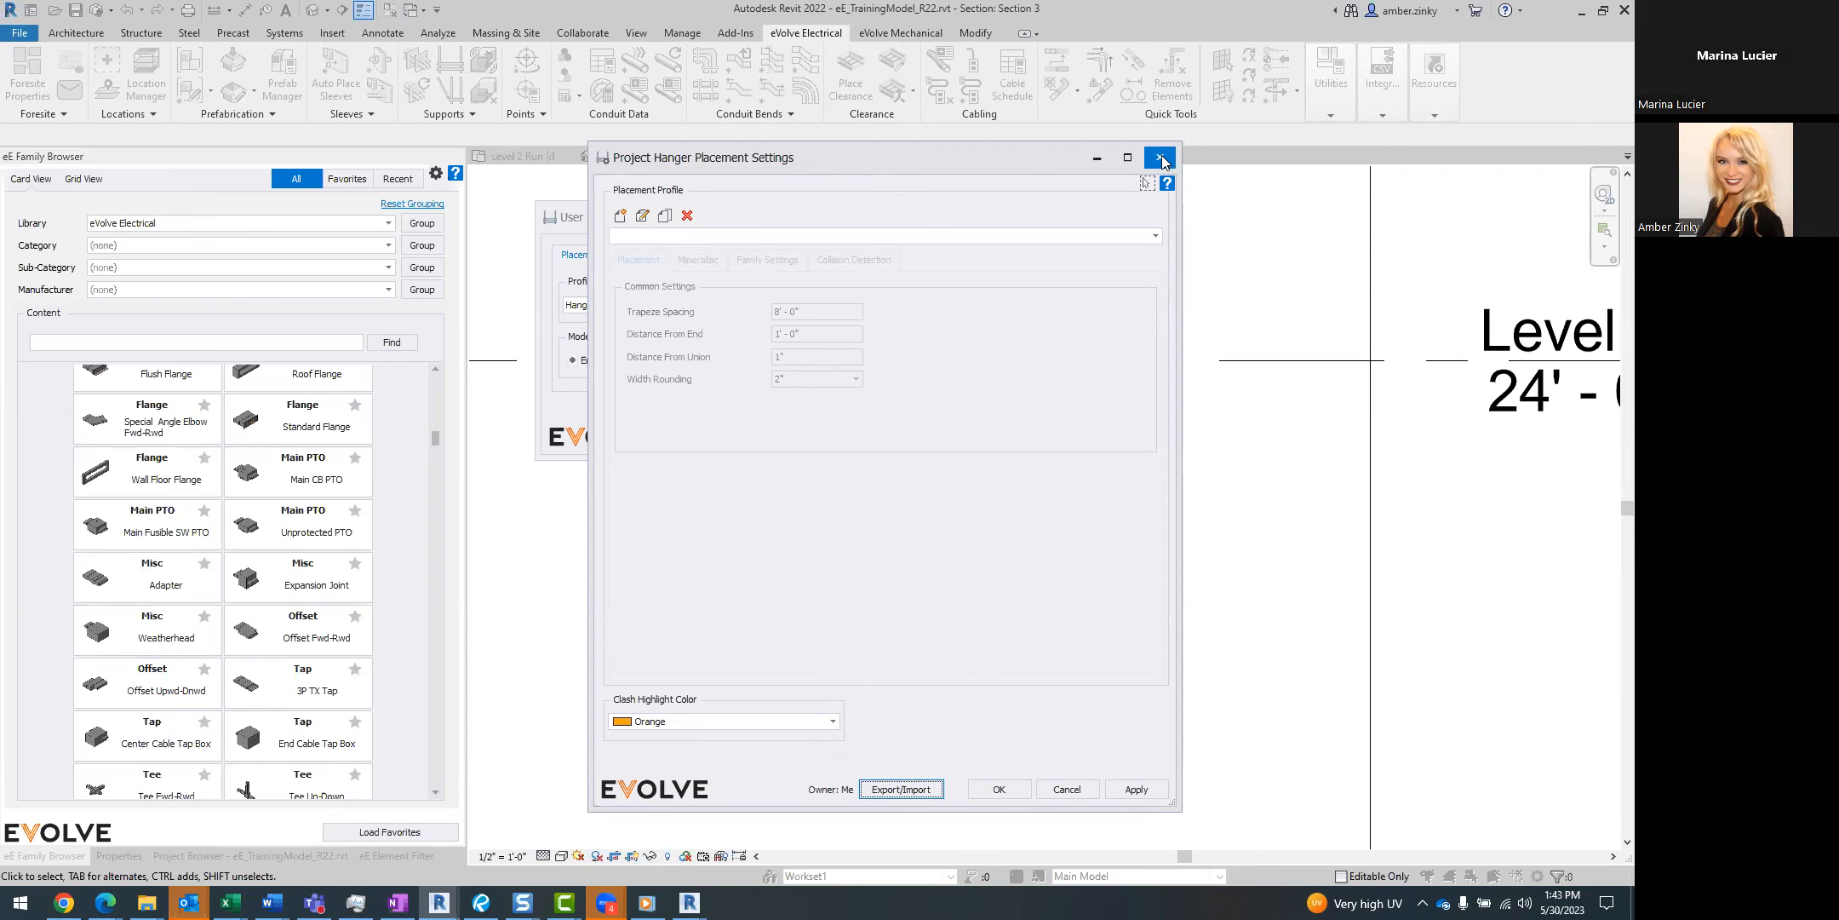
left_click(1161, 159)
left_click(1009, 217)
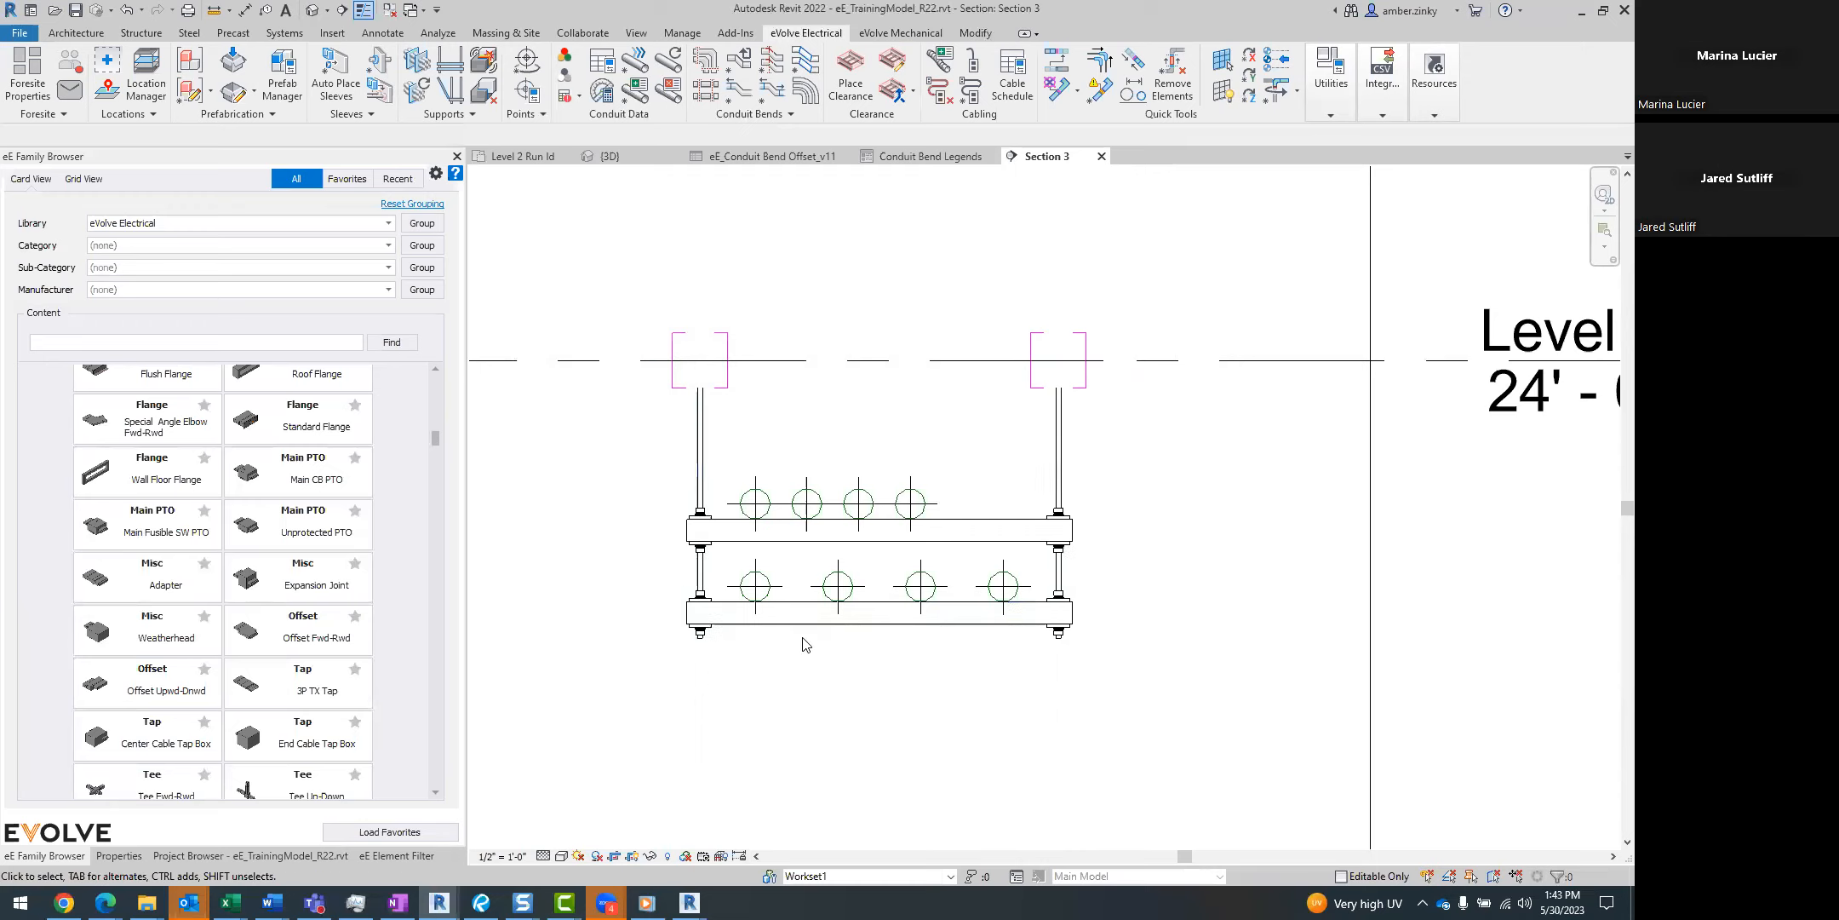
Open the Level 0 3D view under _Working Views, with the bent underground conduit bank in focus.
left_click(180, 855)
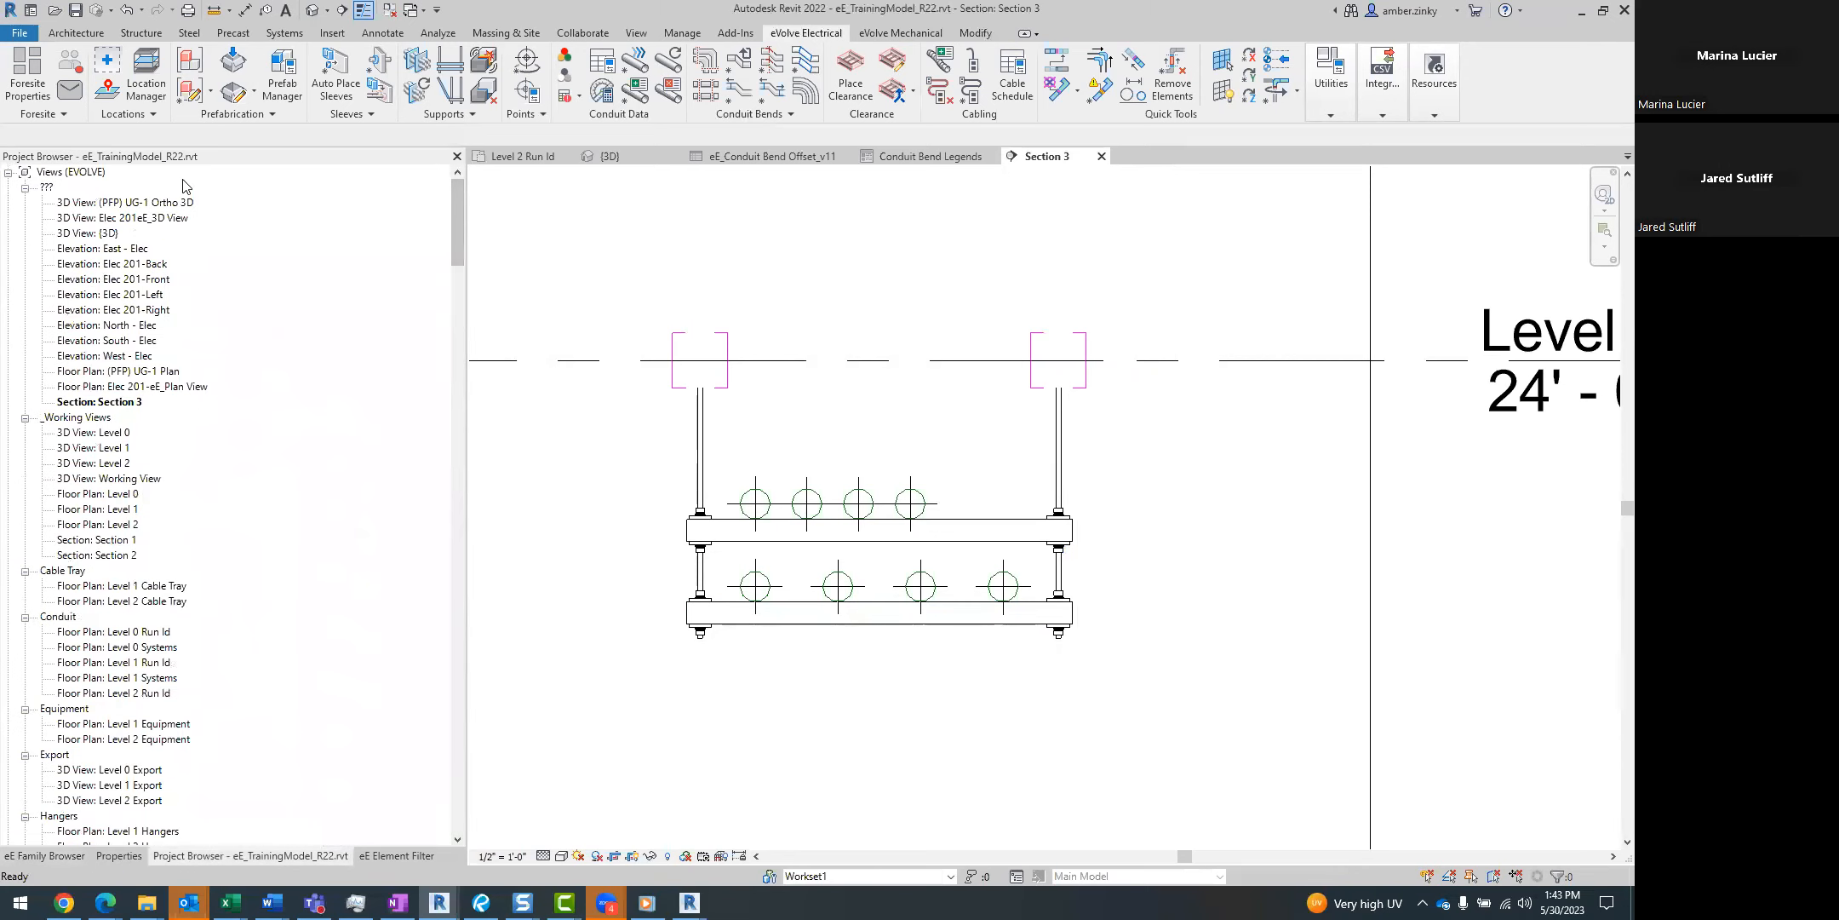
double_click(117, 434)
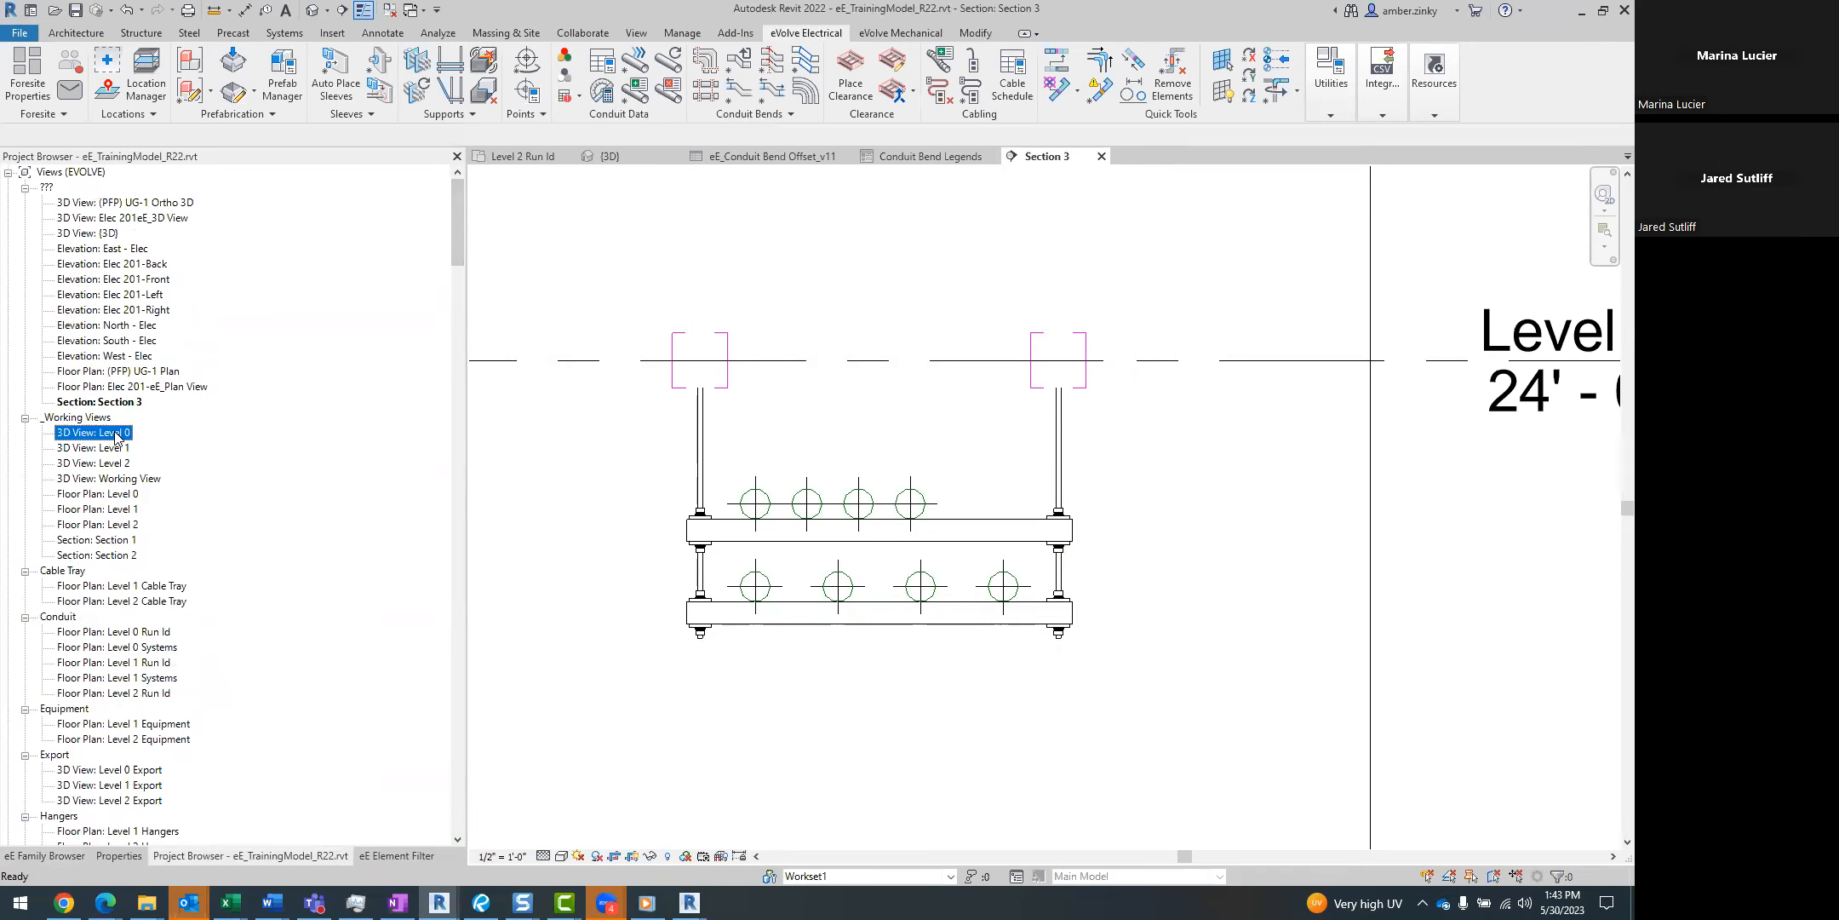
scroll(1071, 640, "up", 5)
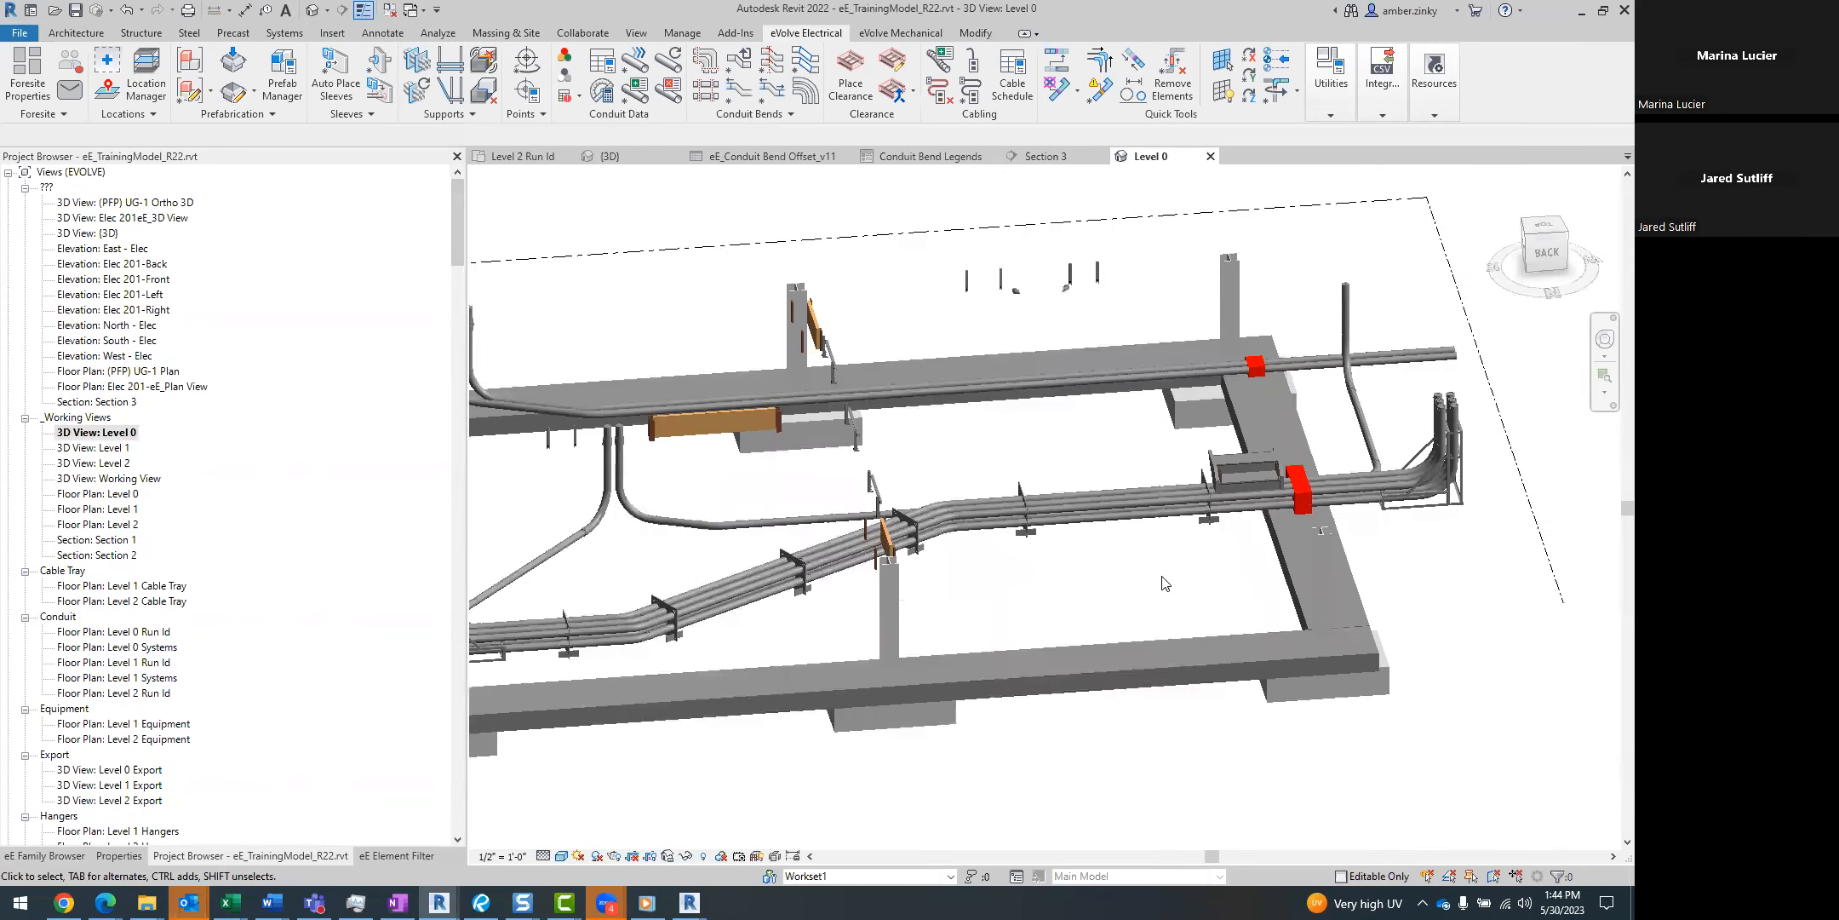
middle_click_drag(1118, 648, 946, 618, "shift")
Inspect the properties of the duct bank template beside the underground conduit bank's bend.
key("Escape")
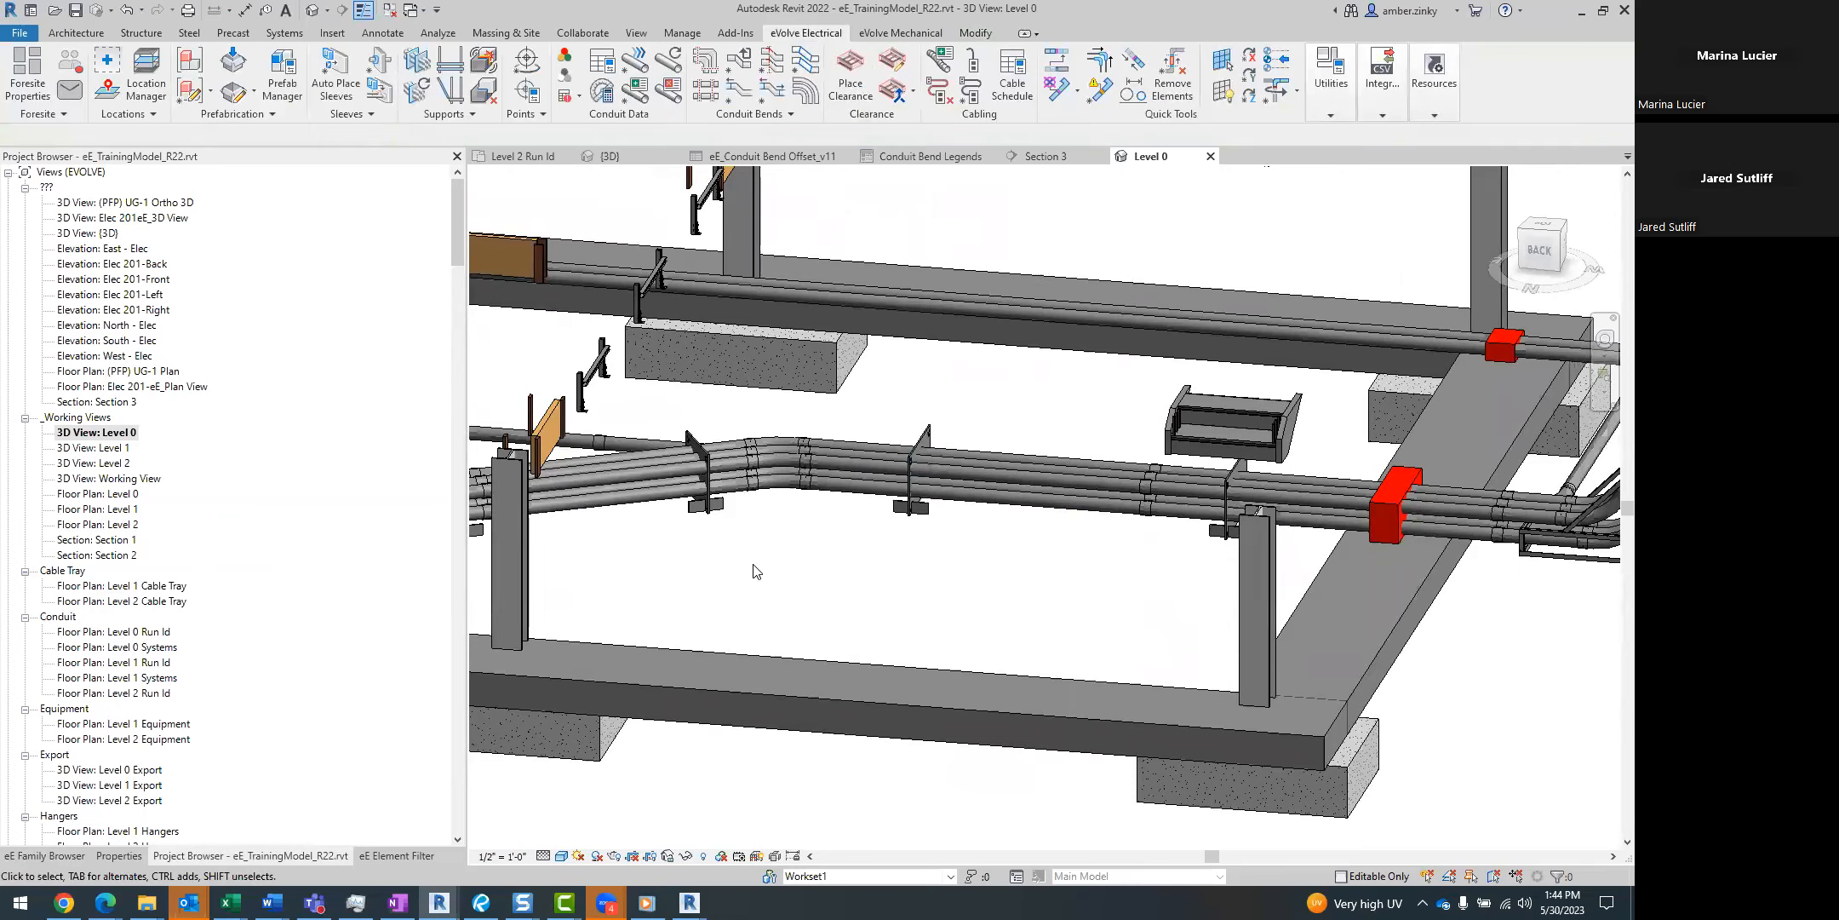
left_click(132, 857)
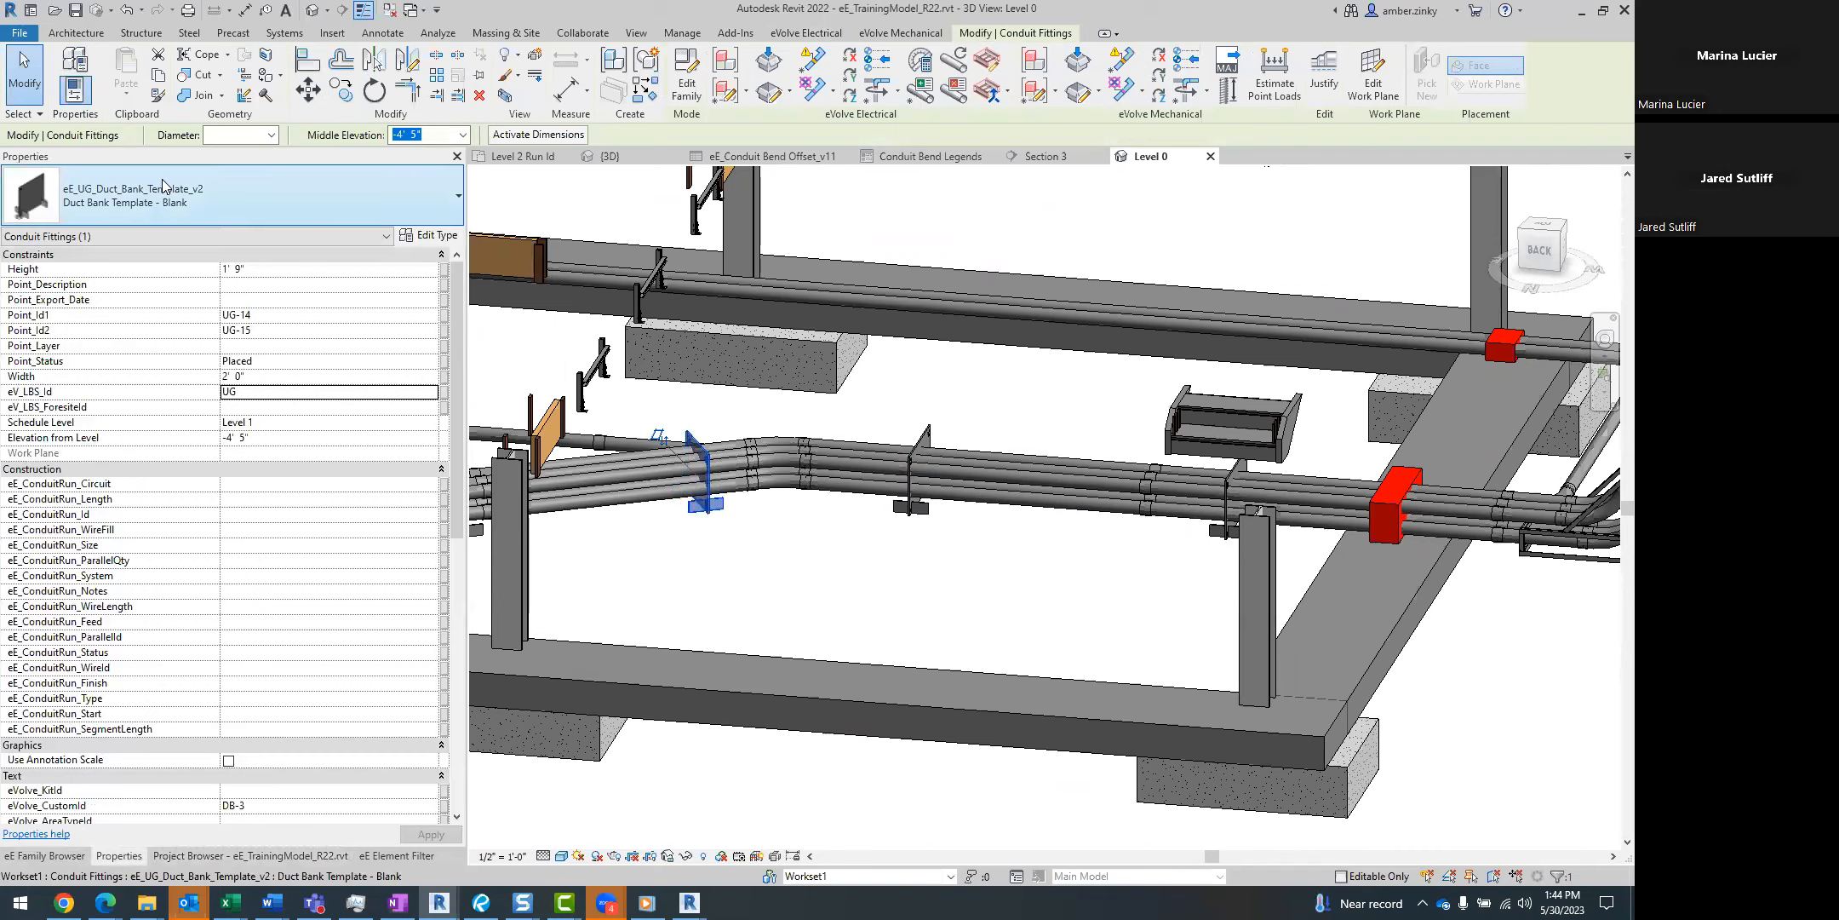
left_click(924, 628)
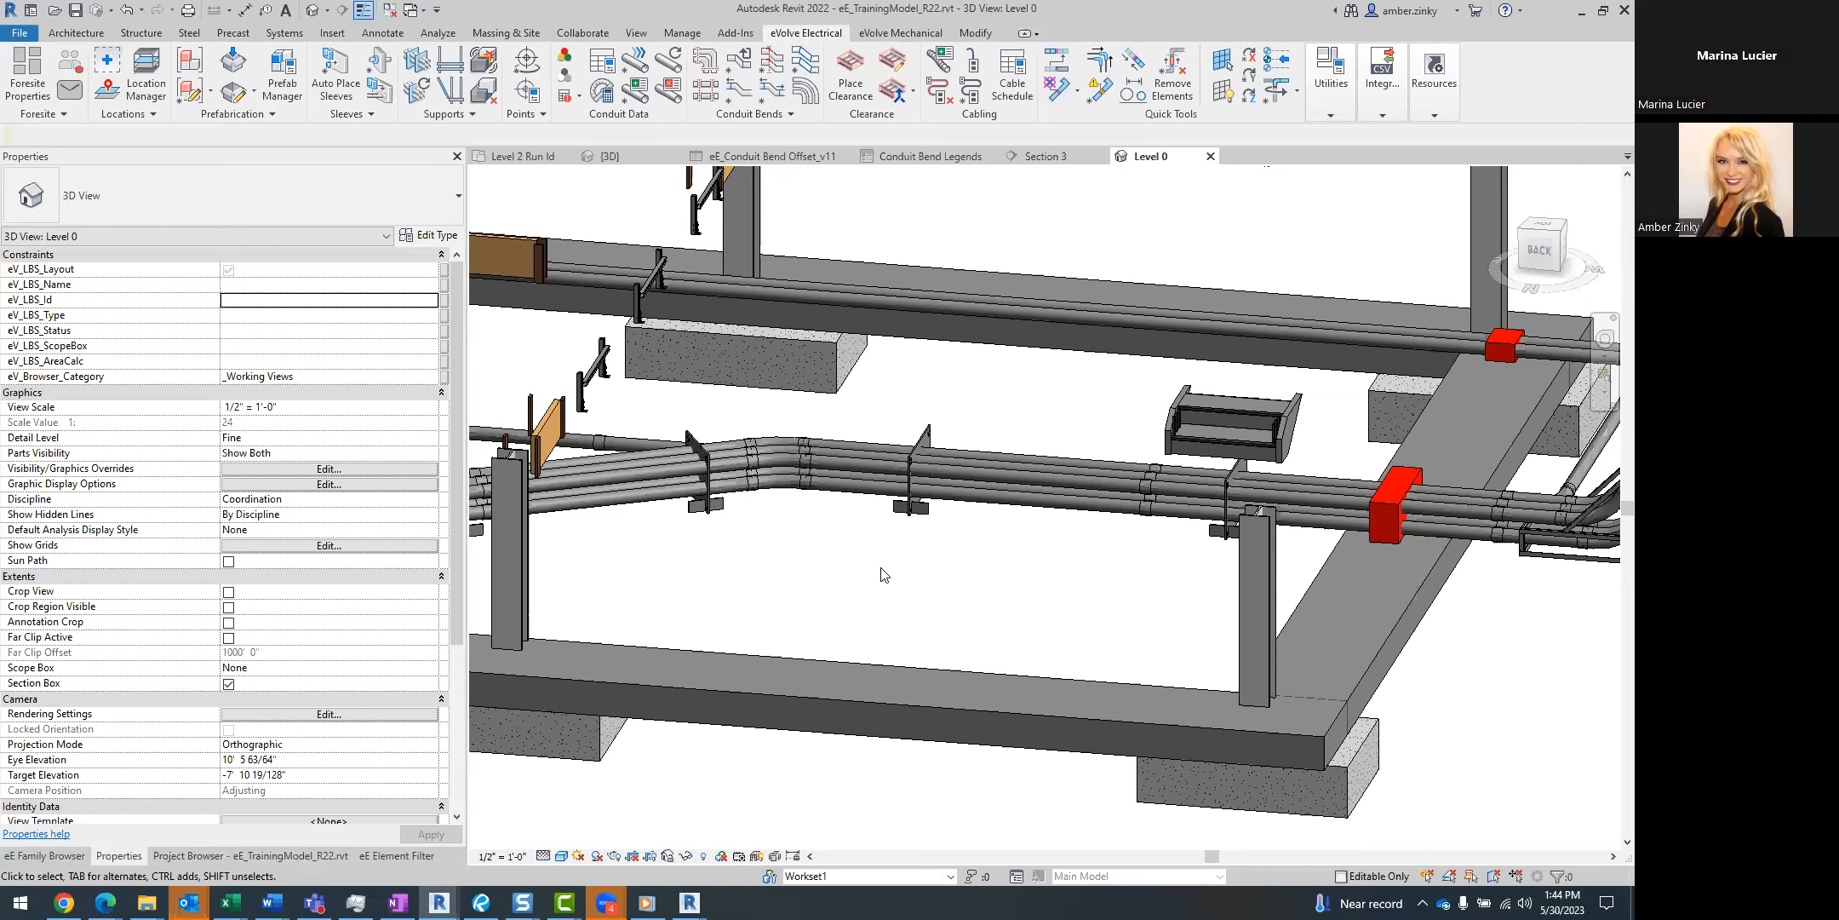
Display the whole project's points in the Point Manager and examine the Generator Pad group, abandoning any changes.
left_click(1331, 95)
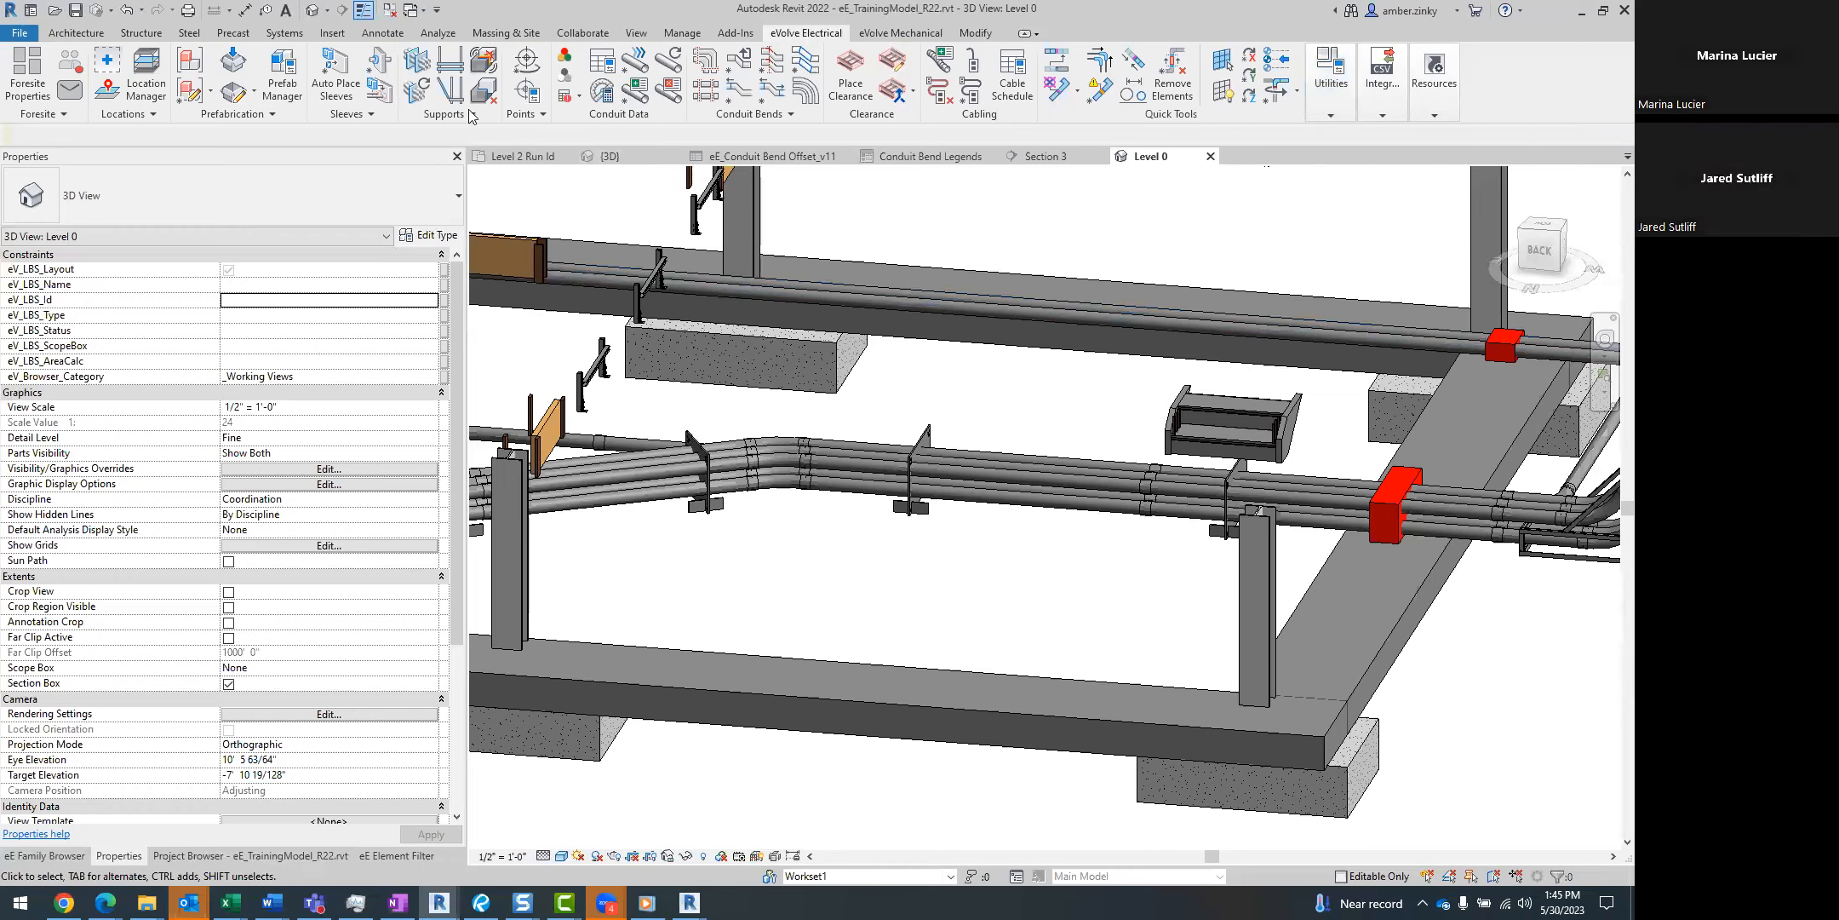
left_click(528, 94)
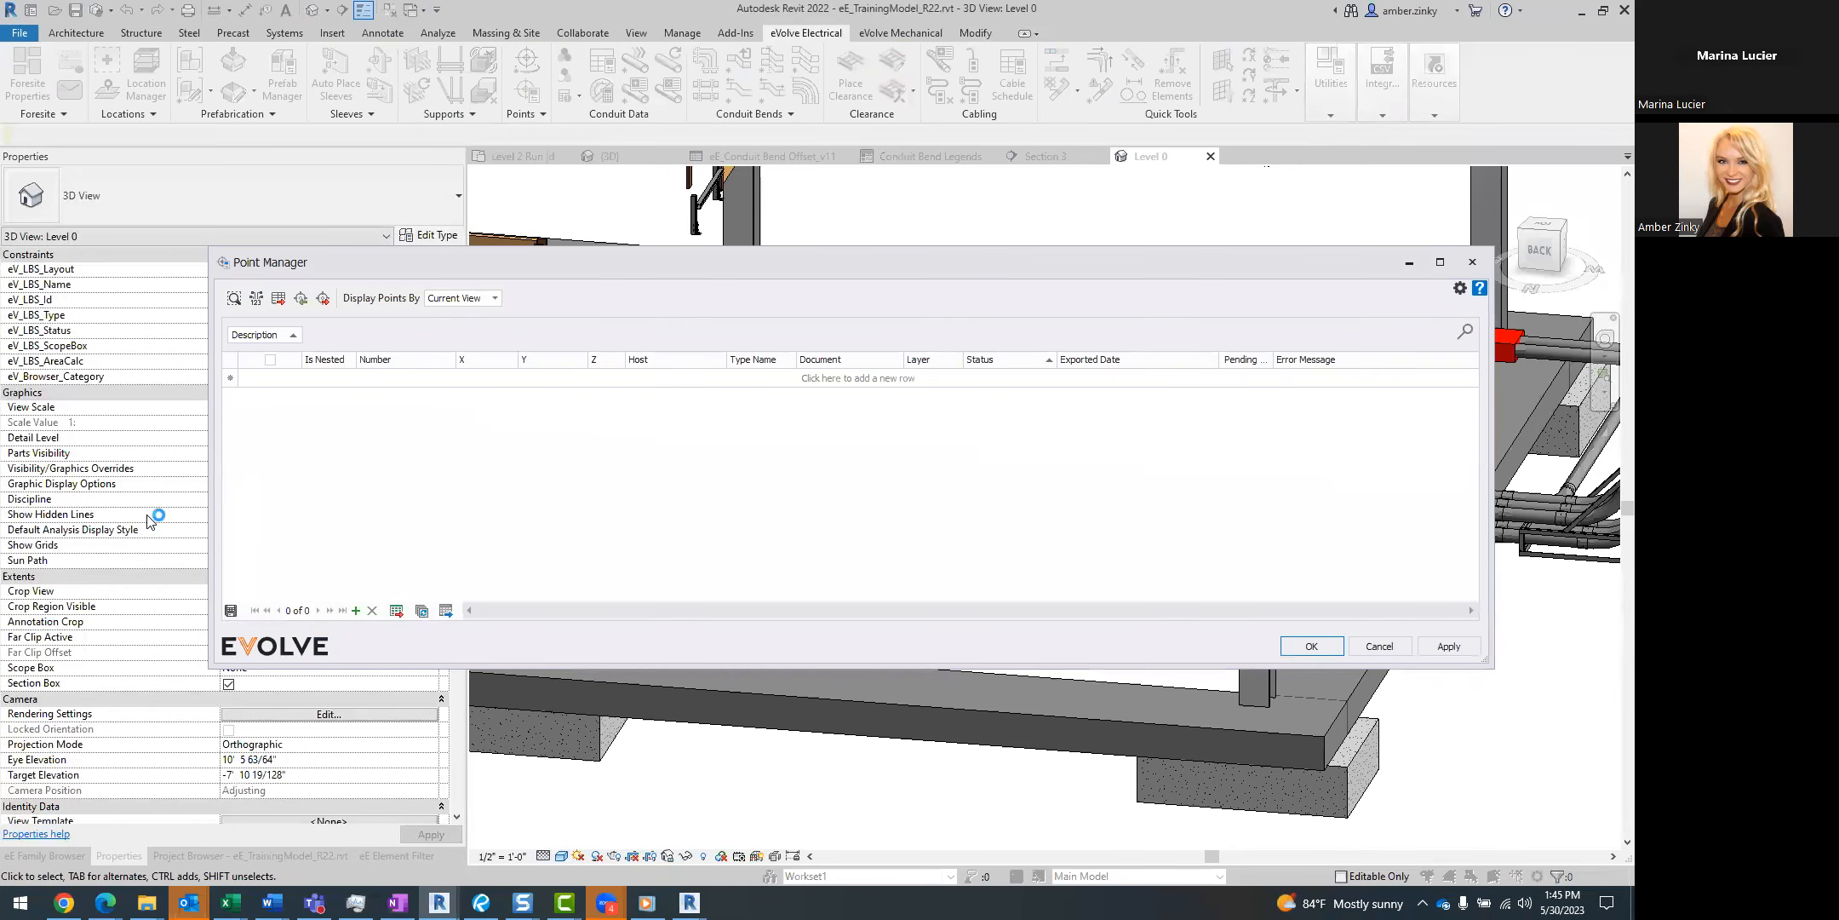
left_click(497, 298)
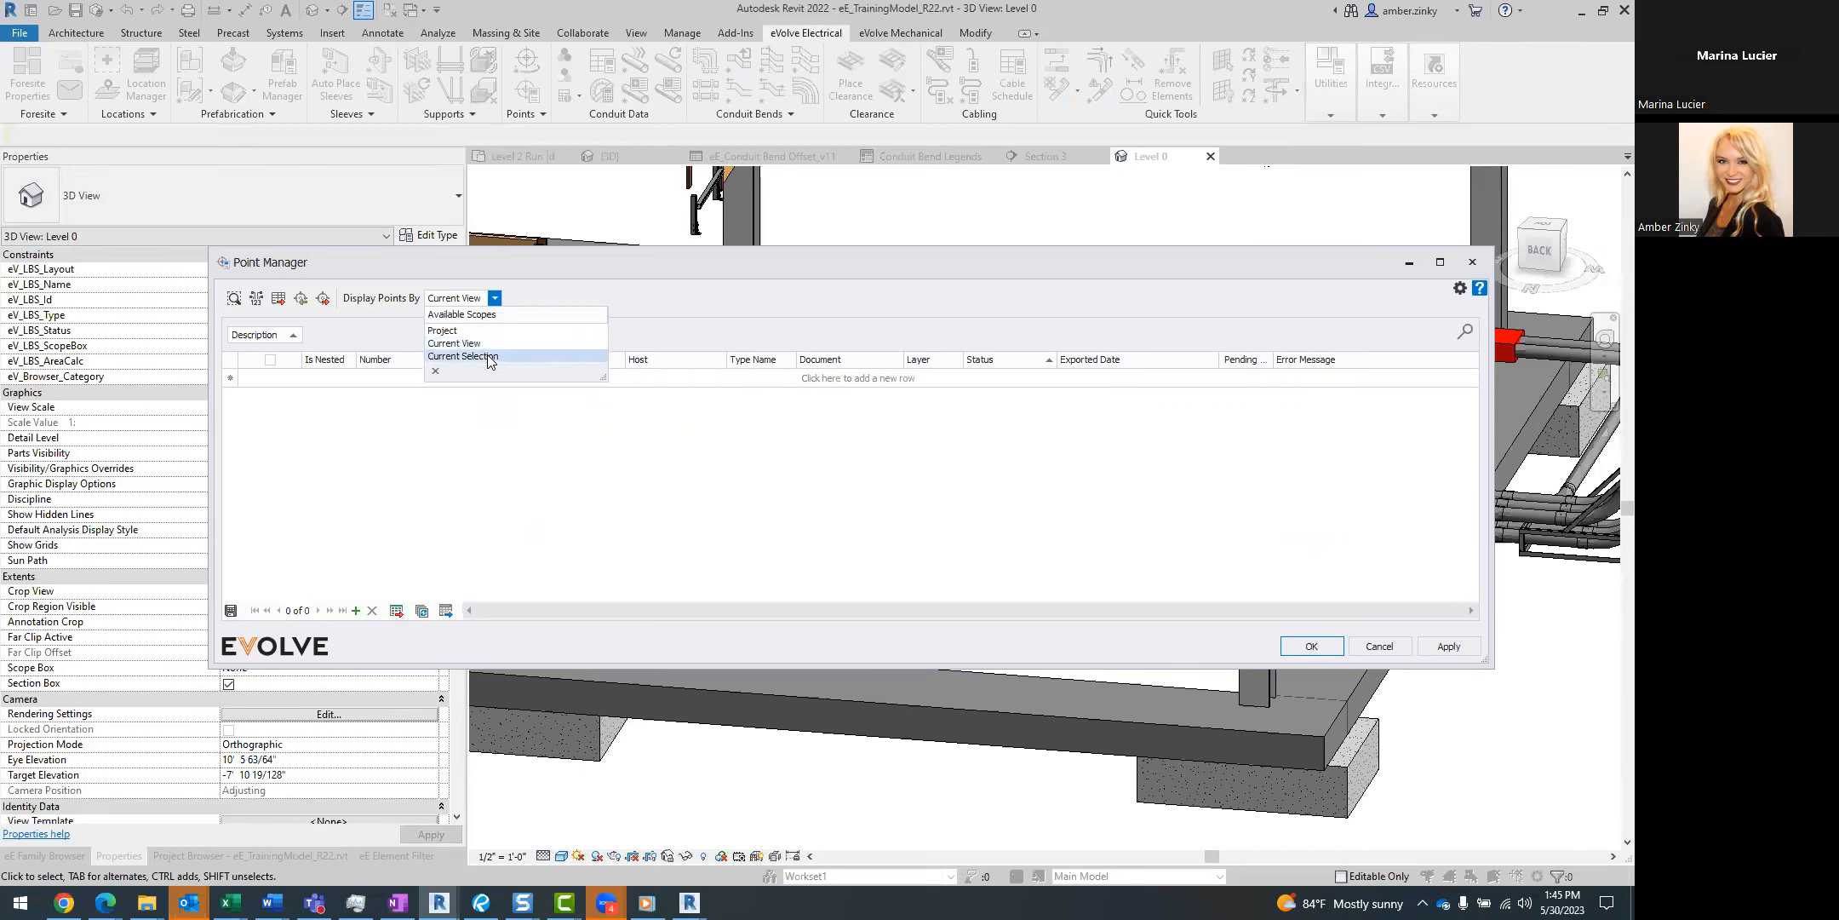
left_click(443, 330)
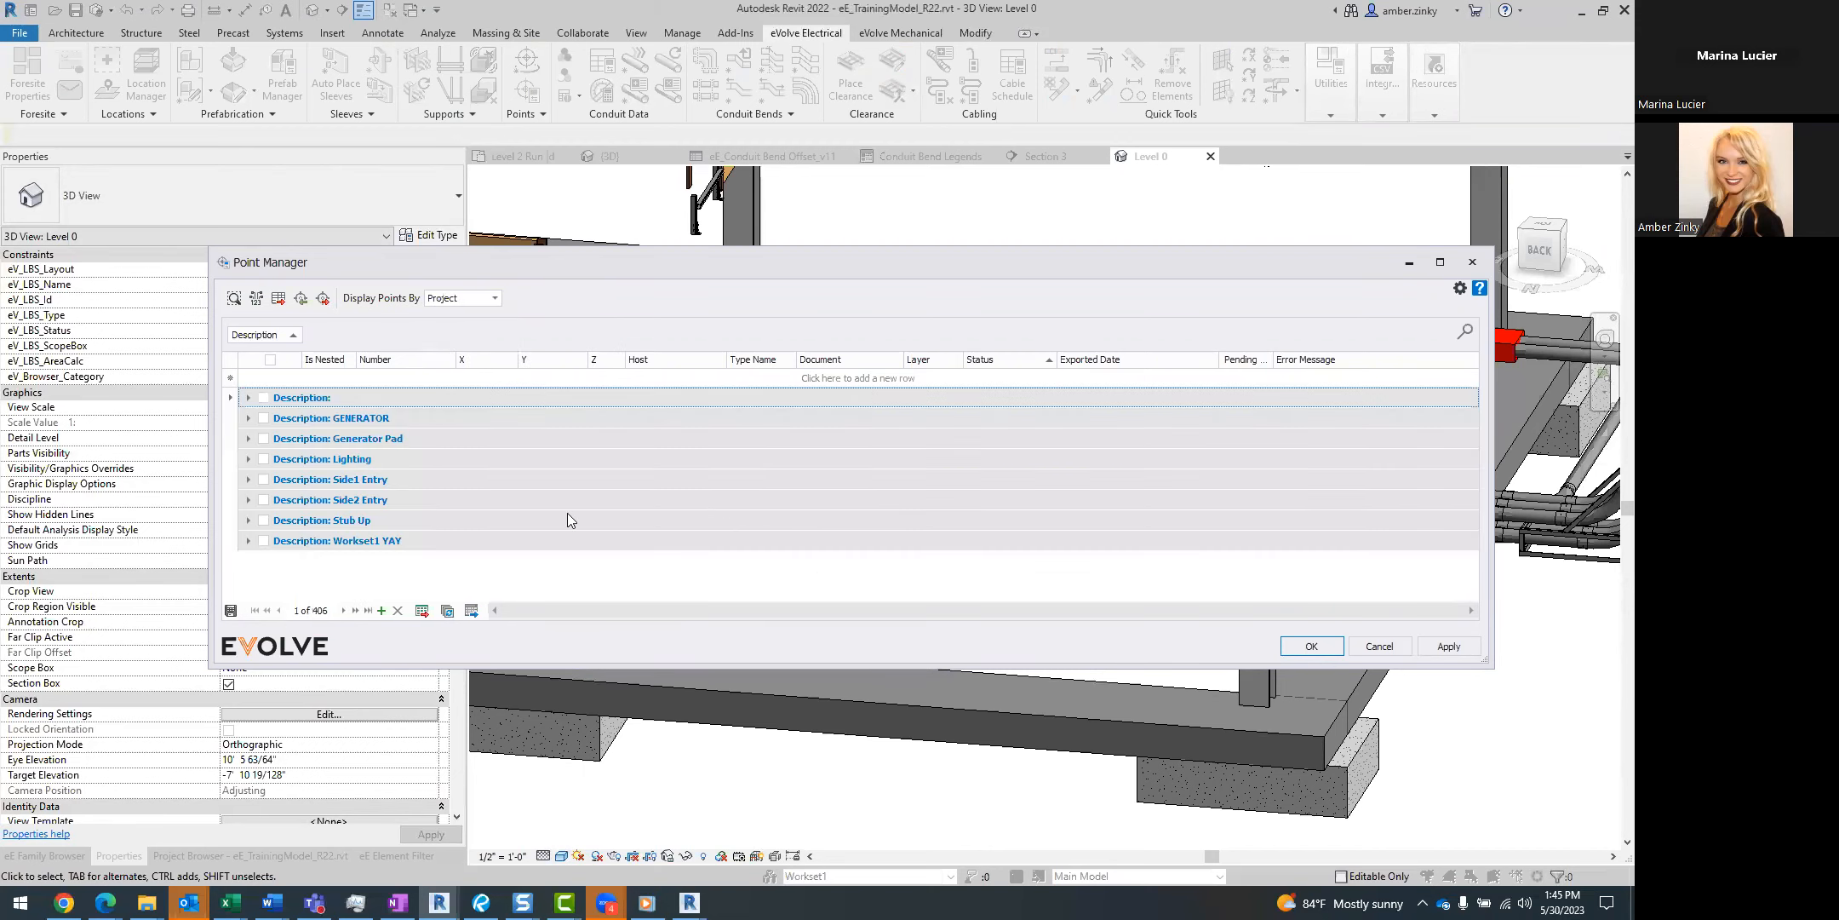
left_click(249, 439)
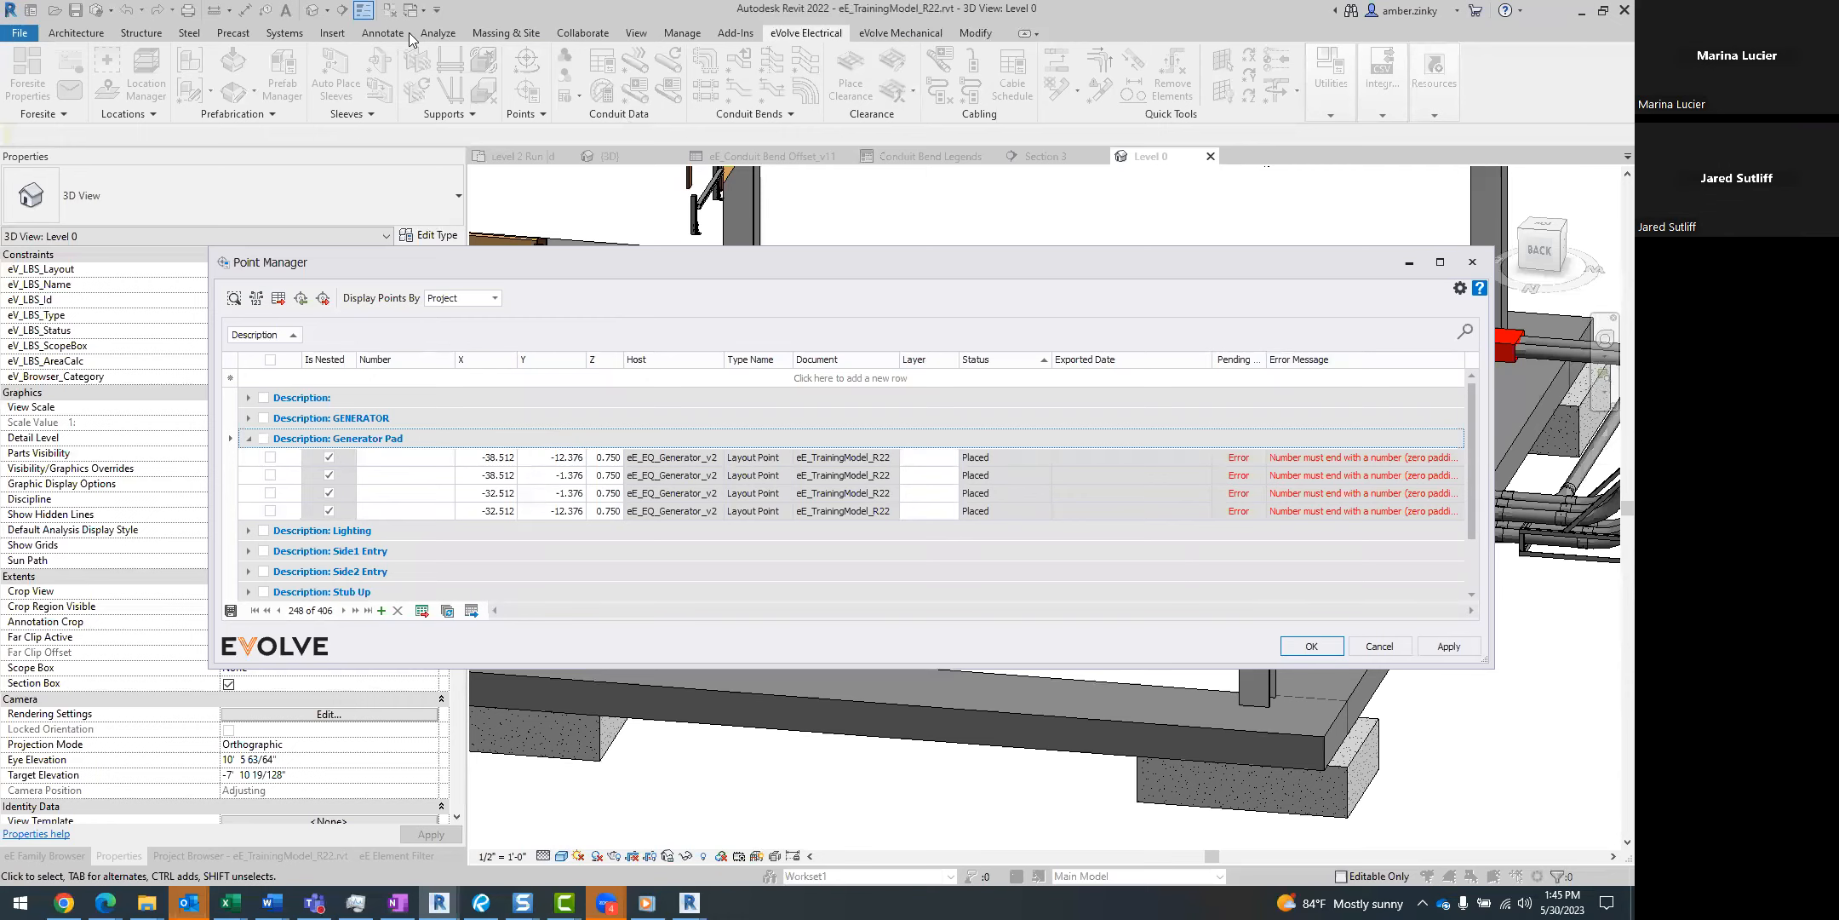
left_click(1473, 263)
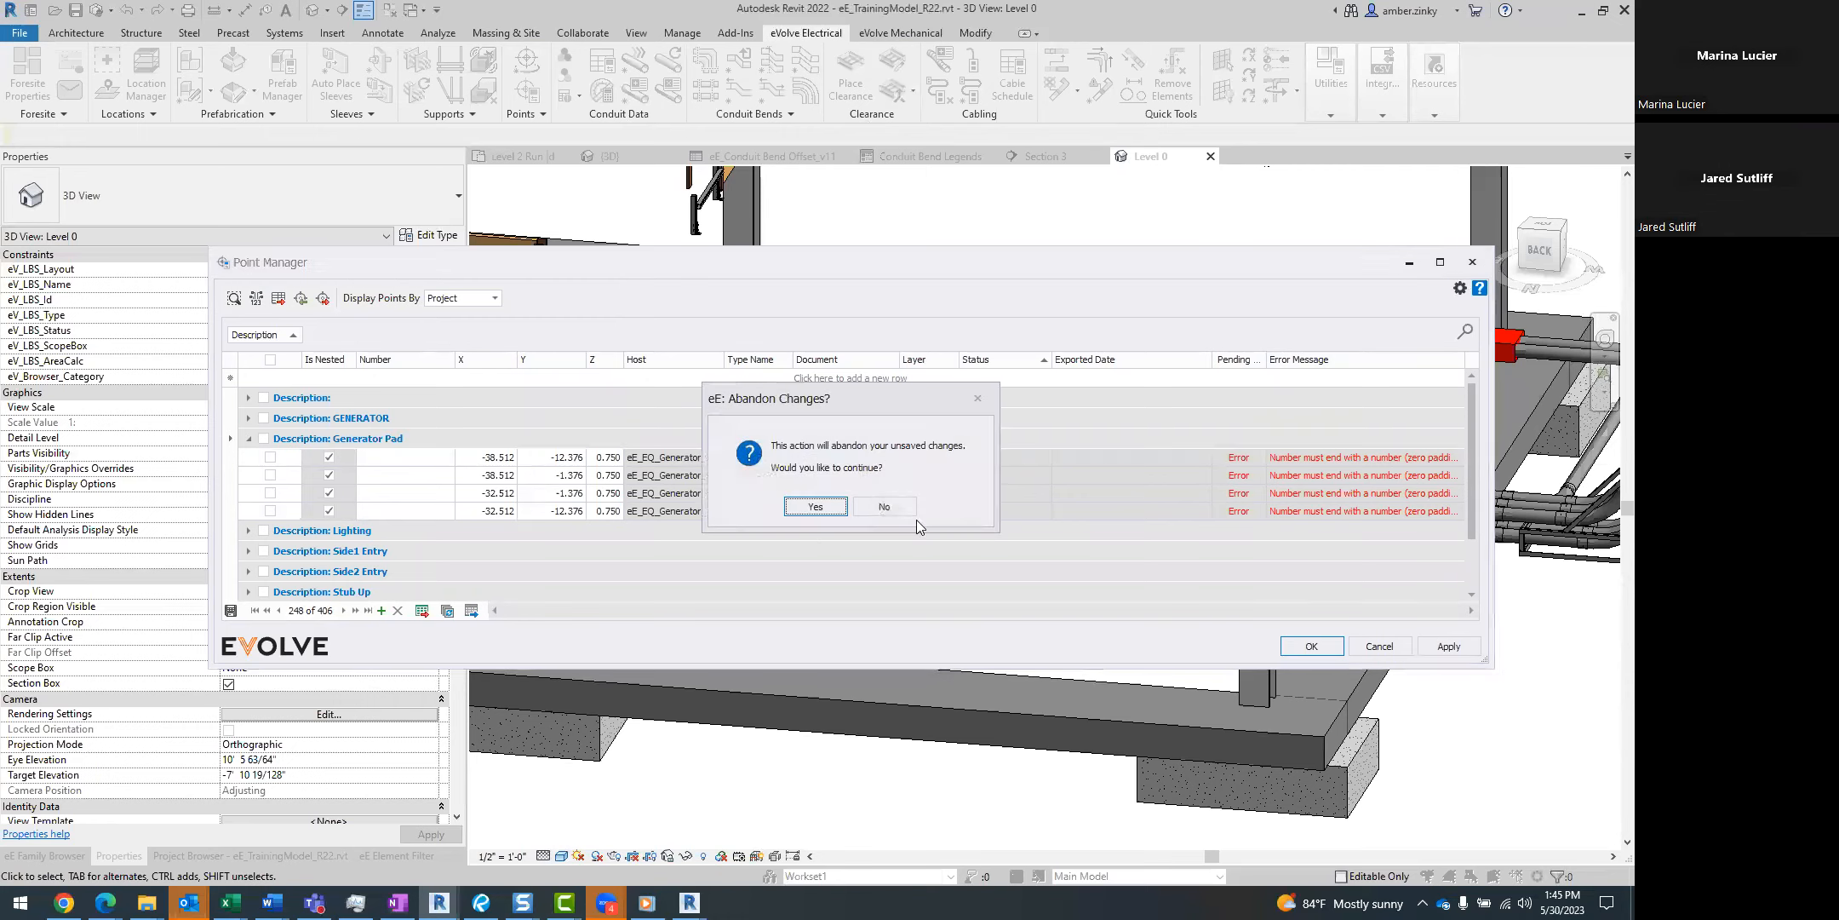
left_click(793, 506)
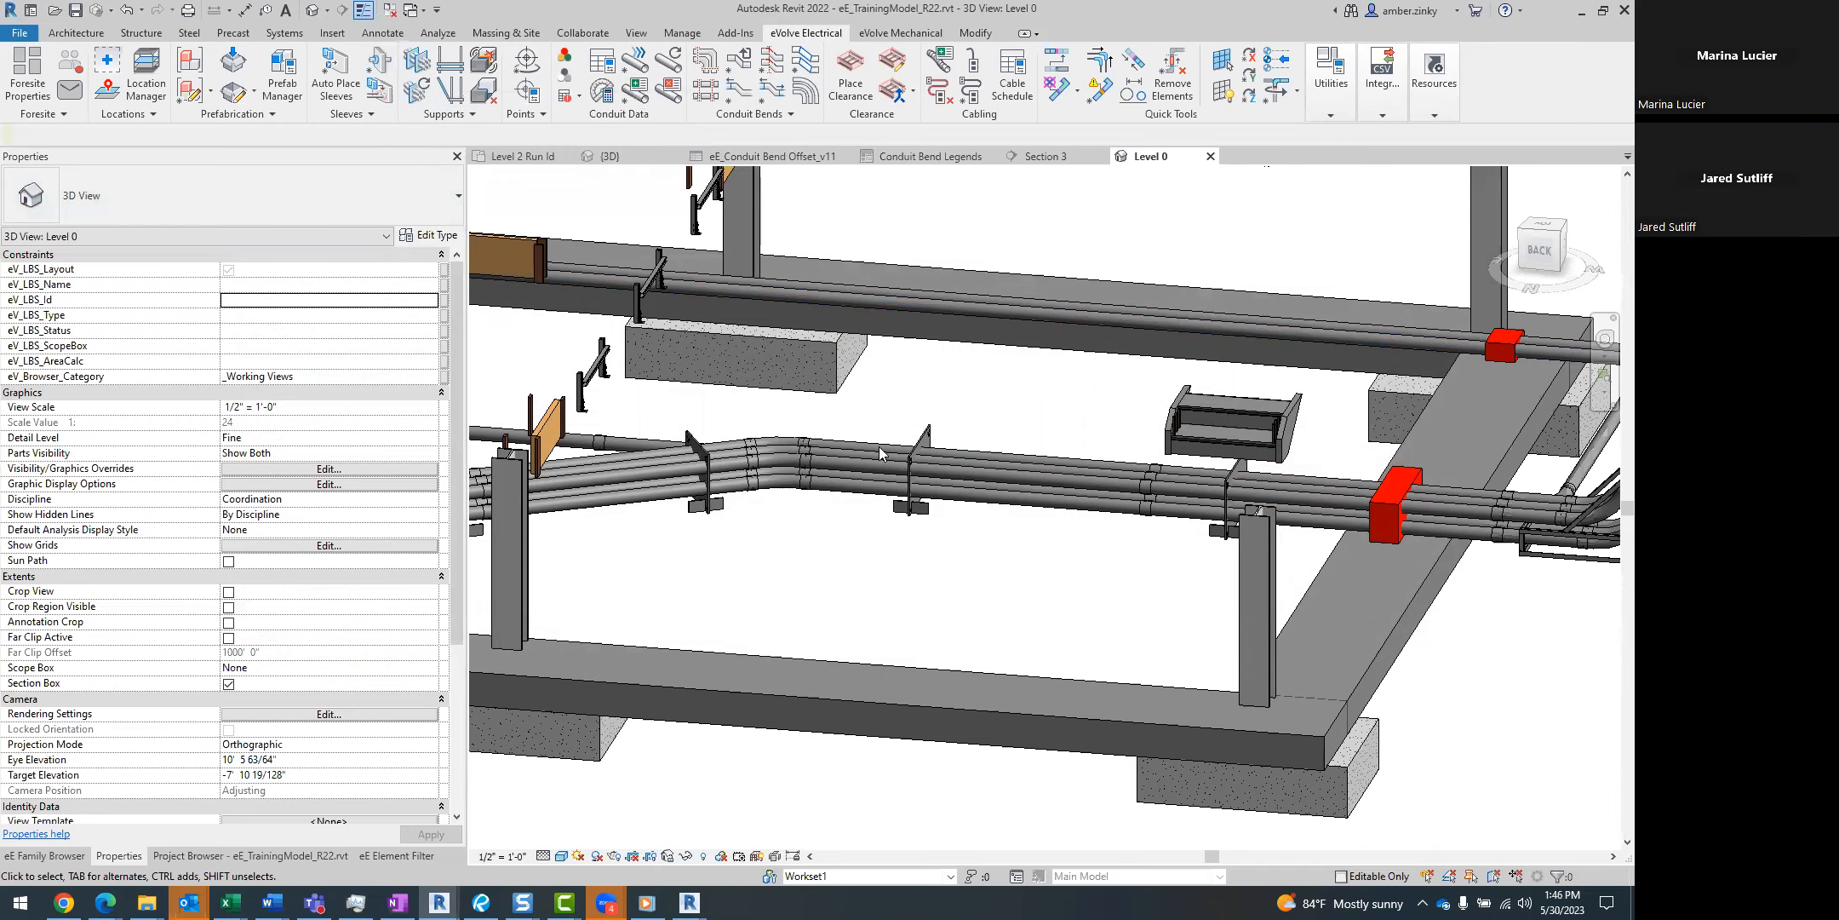
Inspect the properties of the middle duct bank template on the straight part of the conduit bank.
left_click(922, 517)
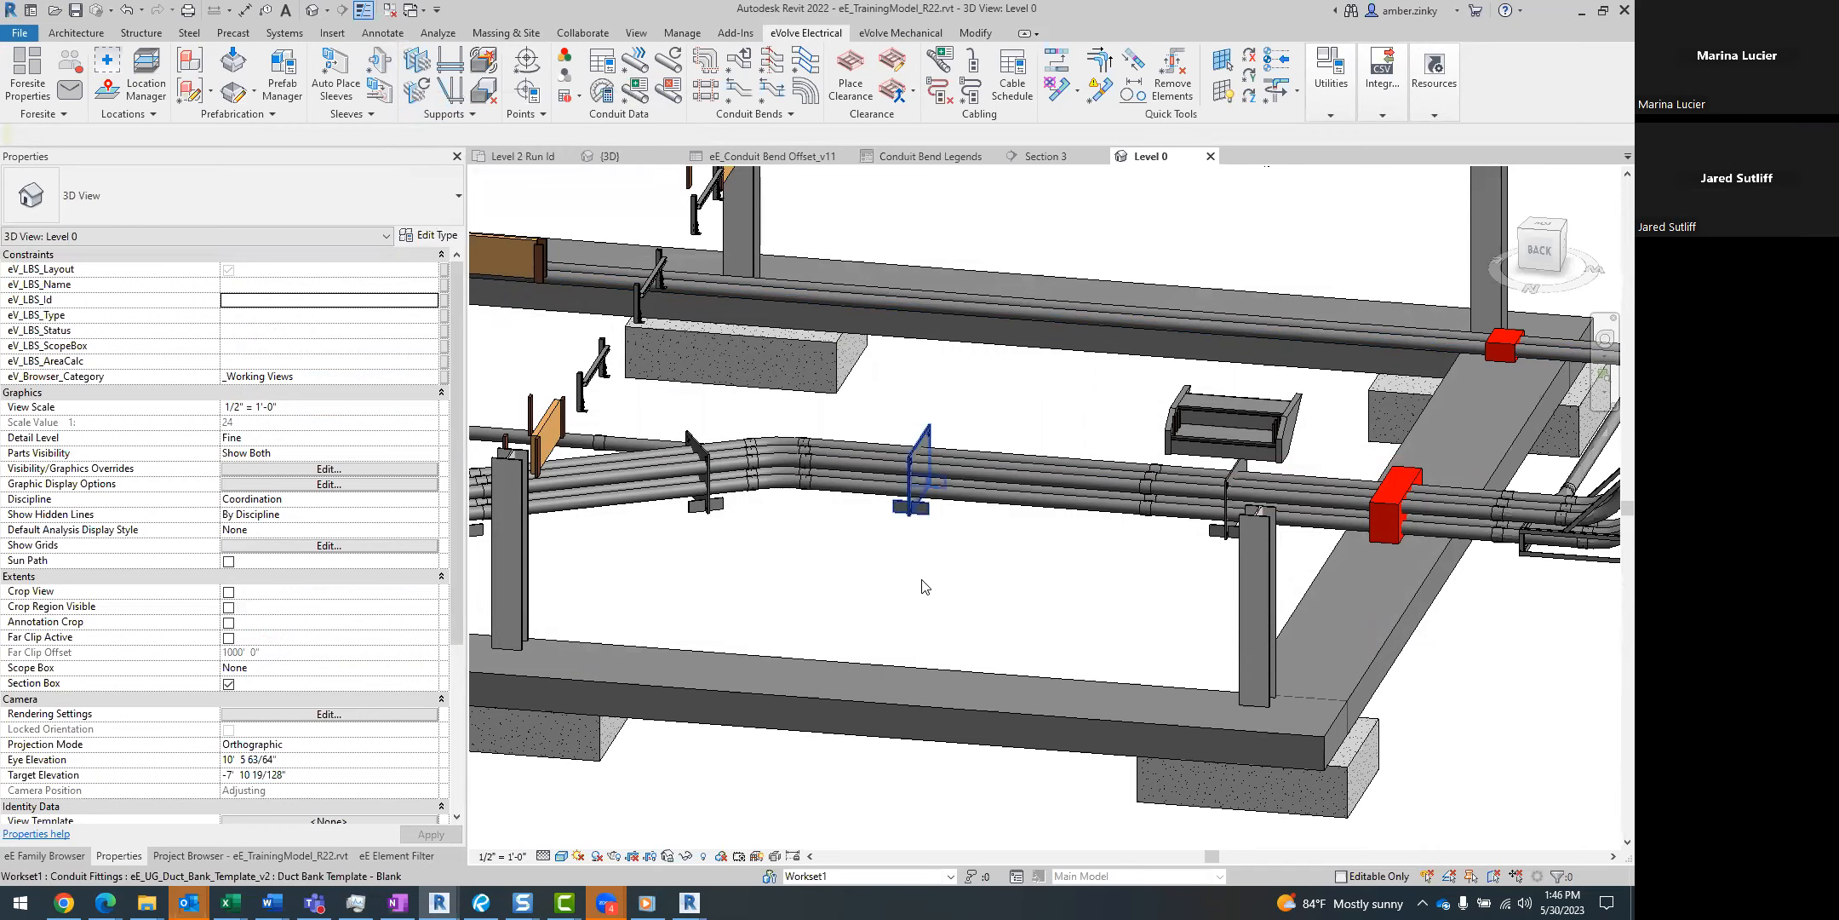
middle_click_drag(999, 598, 1242, 563, "shift")
middle_click_drag(1017, 601, 911, 594, "shift")
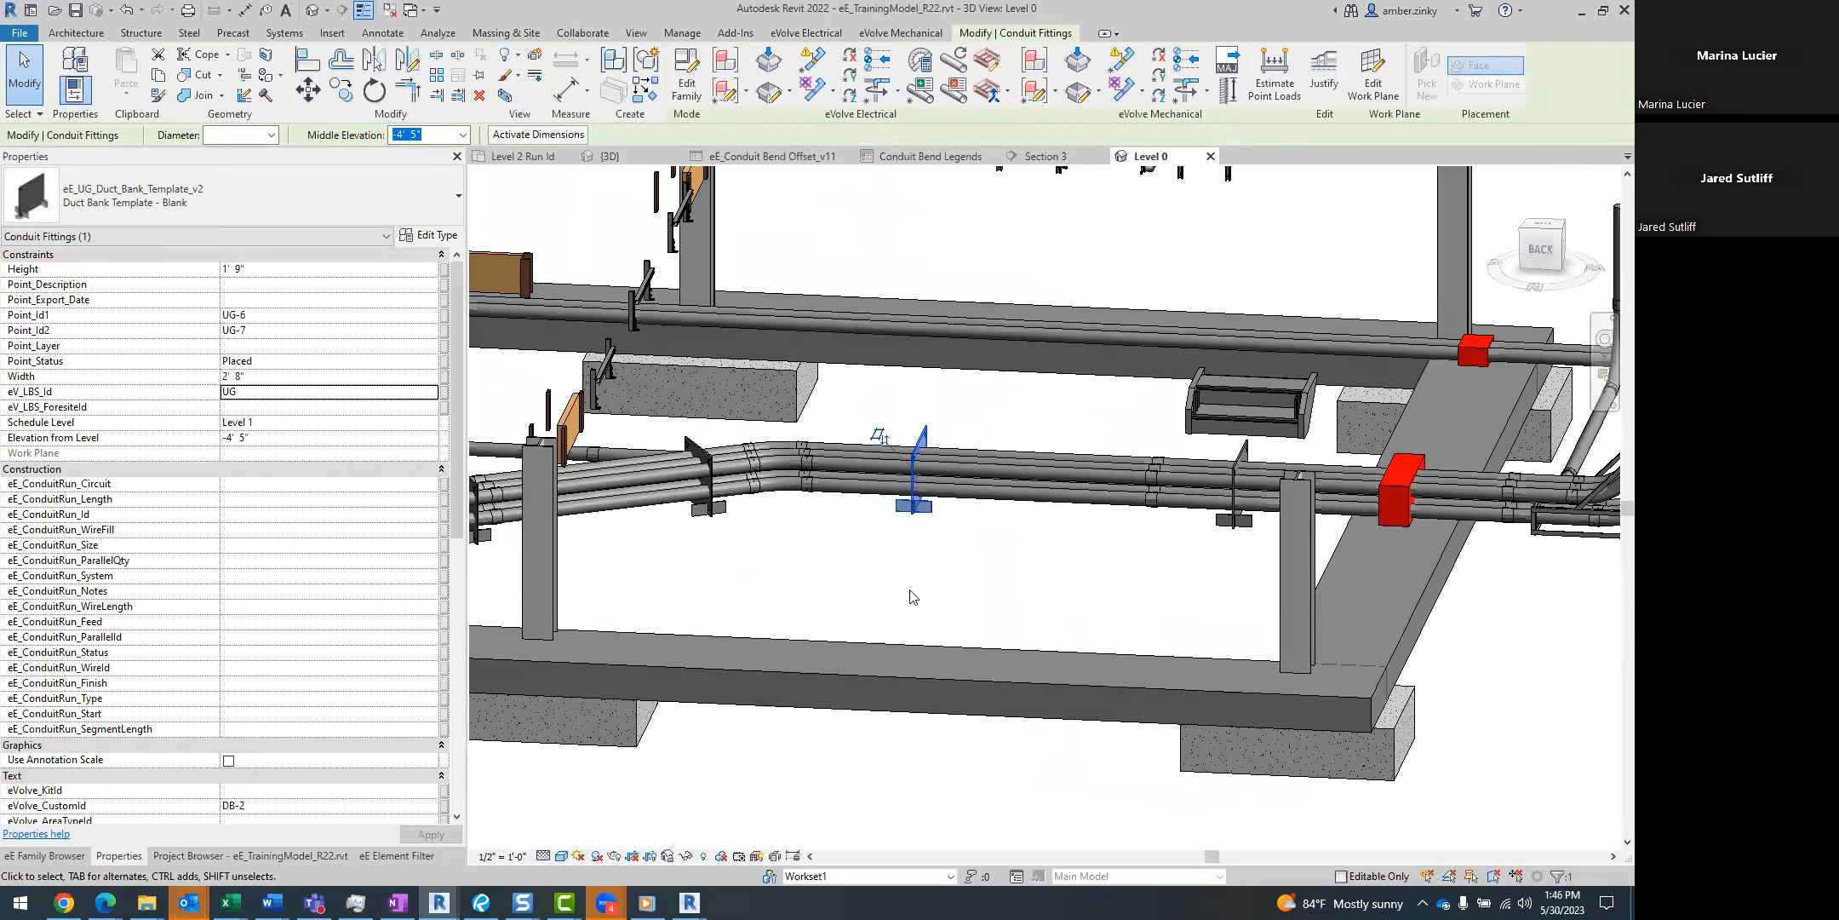
left_click(910, 594)
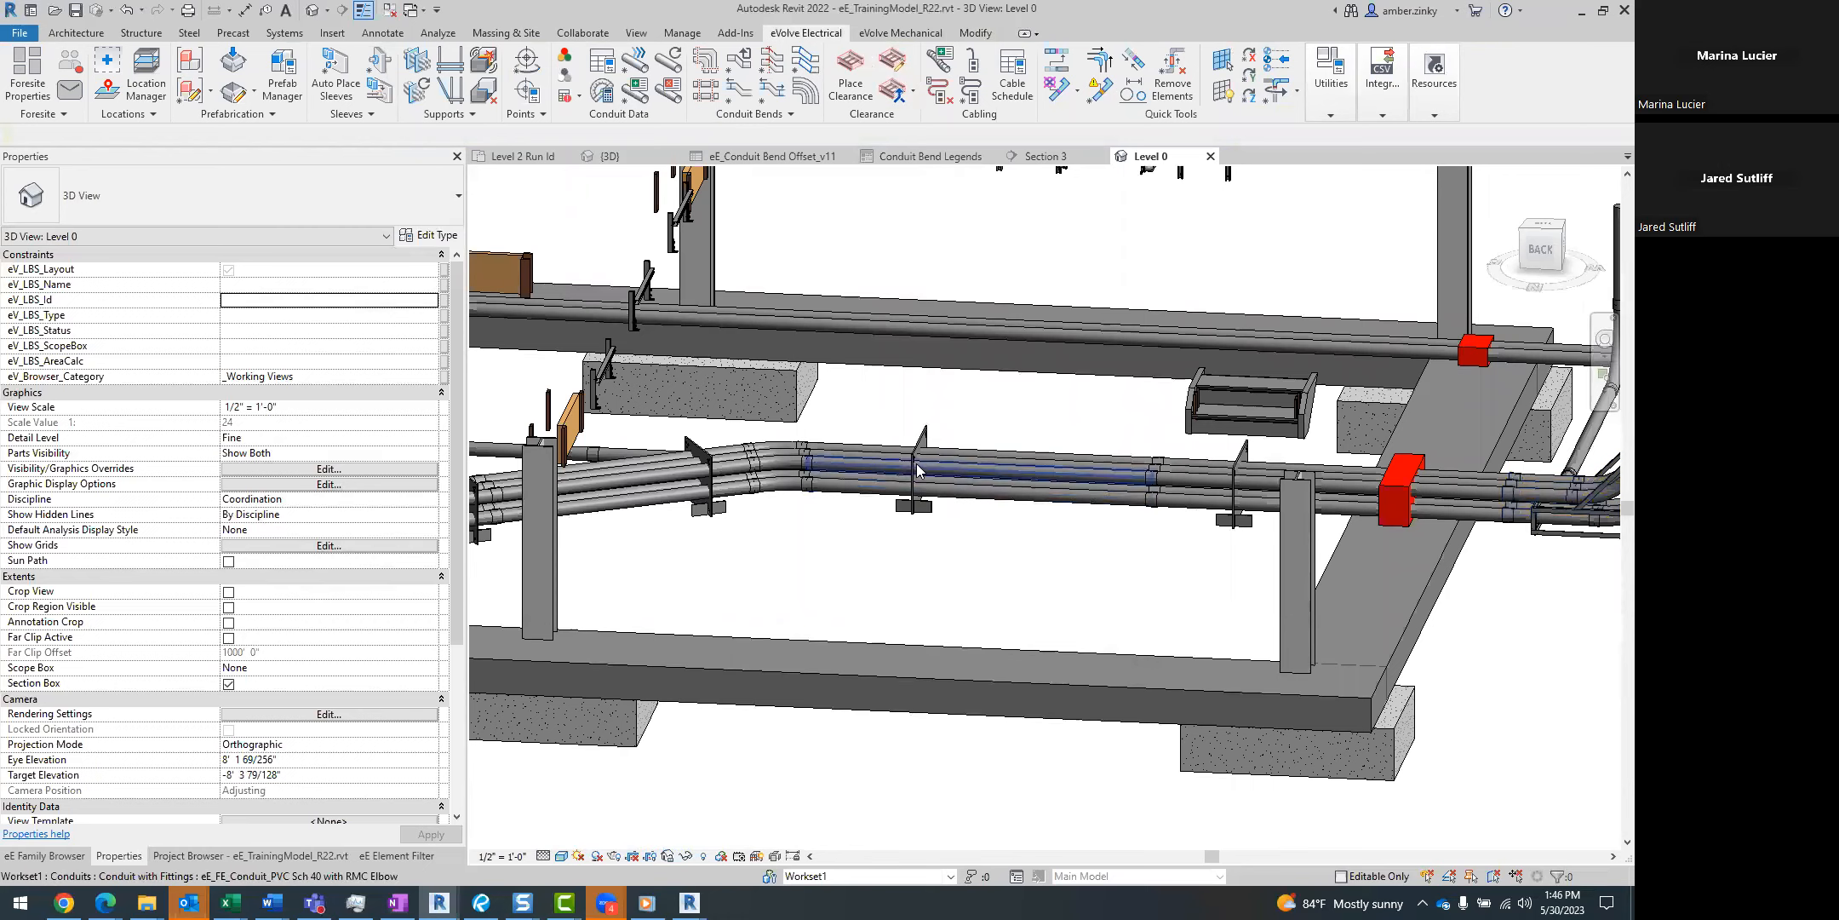
Review the cable tray types and conduit type groups in the eVolve System Families manager.
left_click(1330, 112)
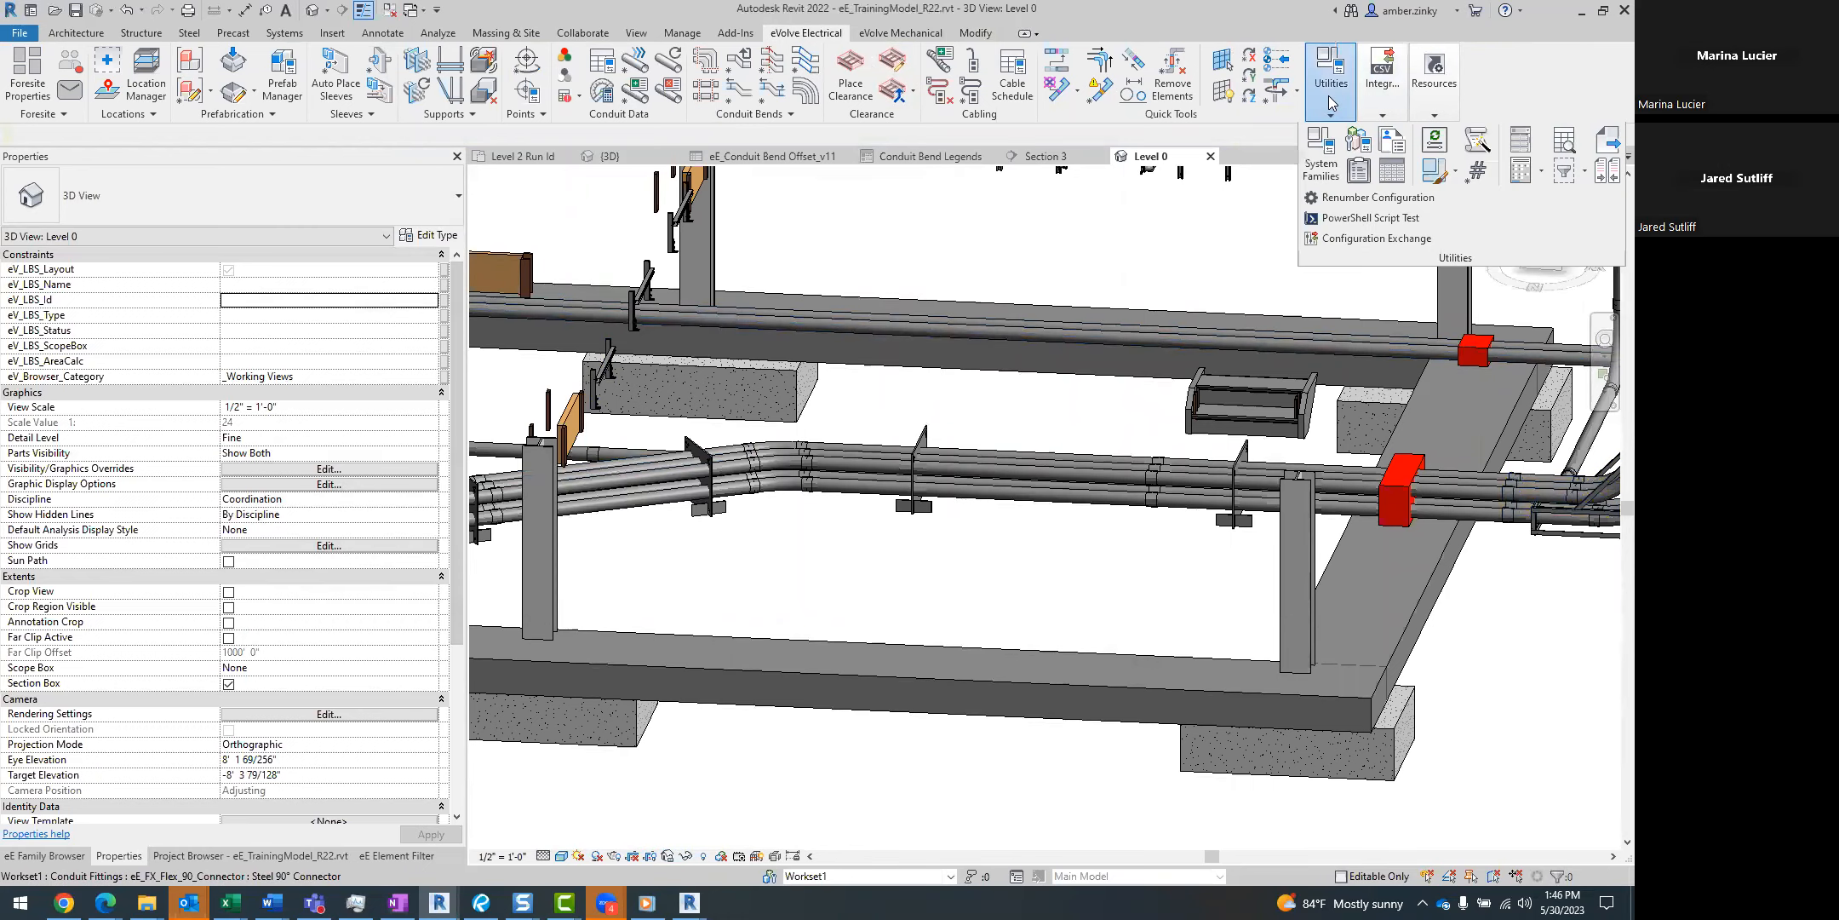
left_click(1321, 155)
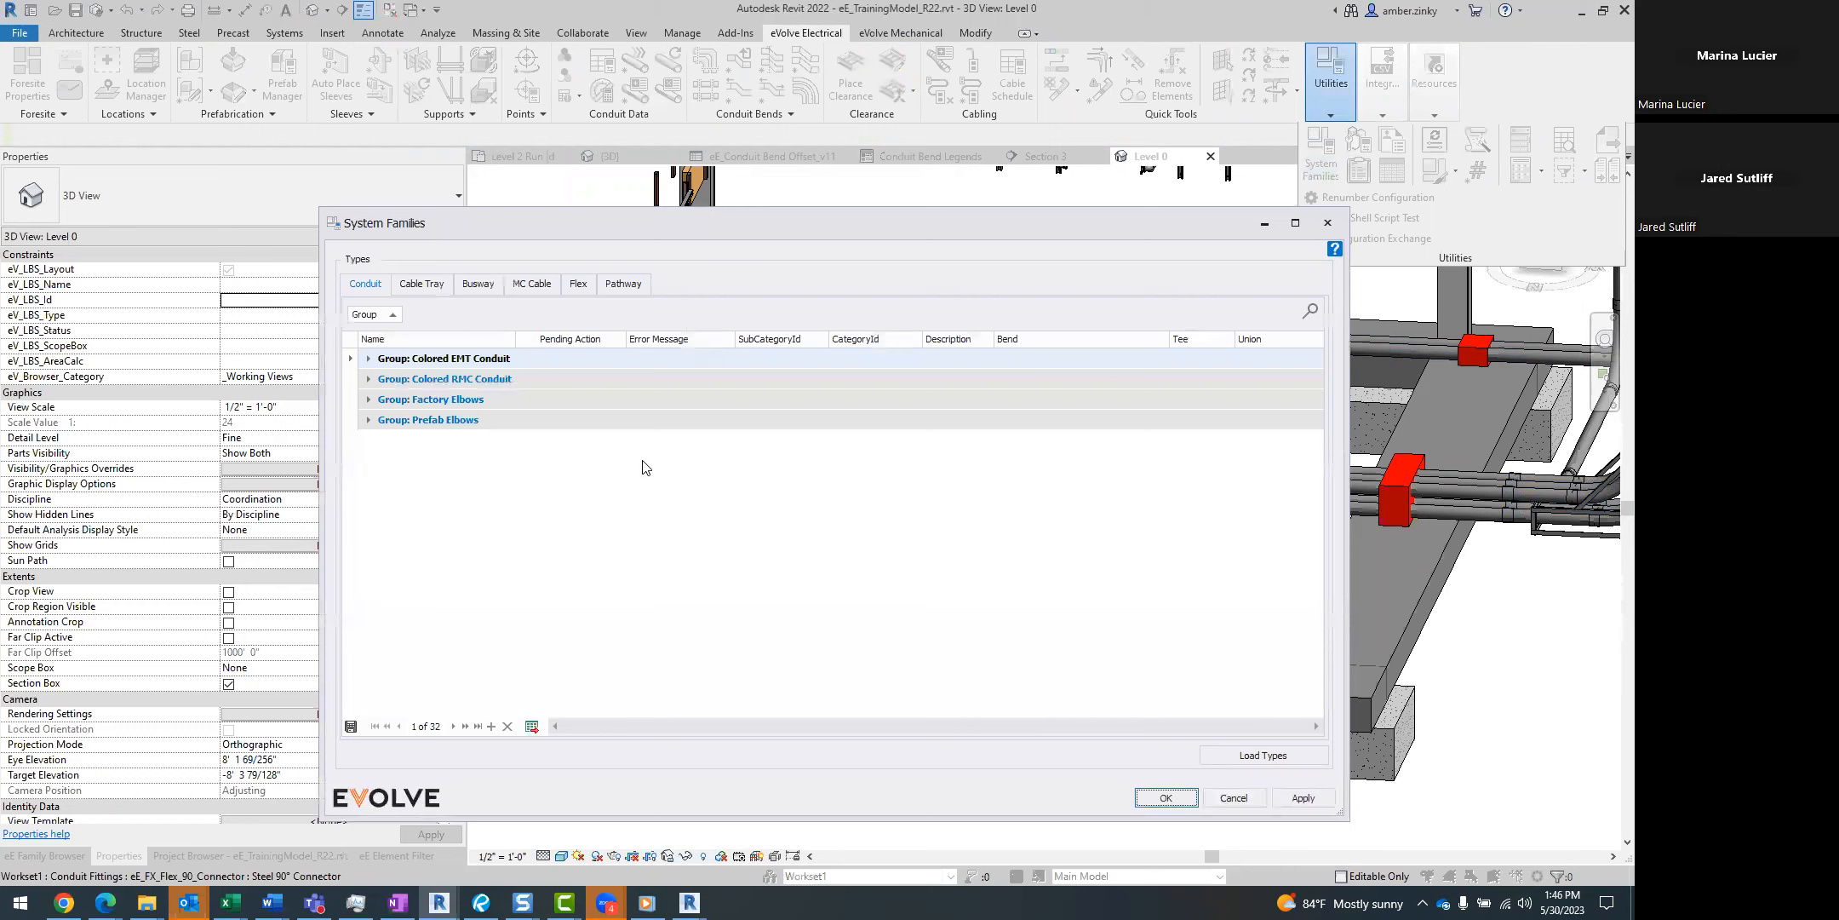
left_click(476, 286)
left_click(434, 286)
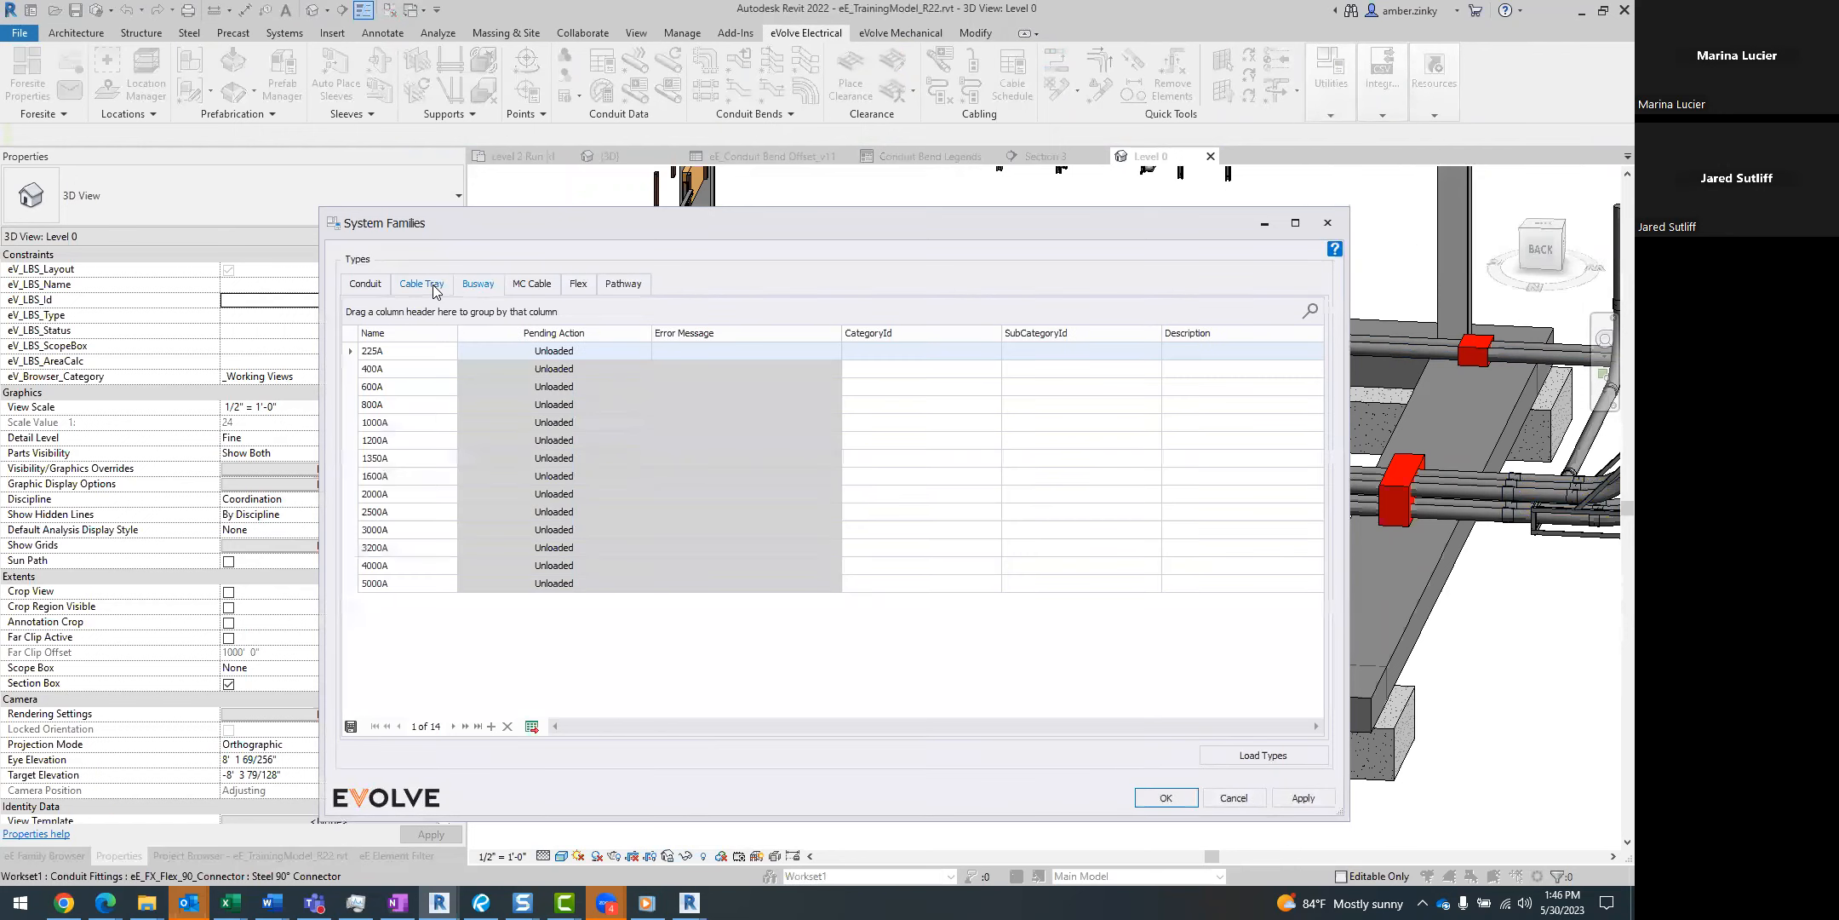
left_click(378, 285)
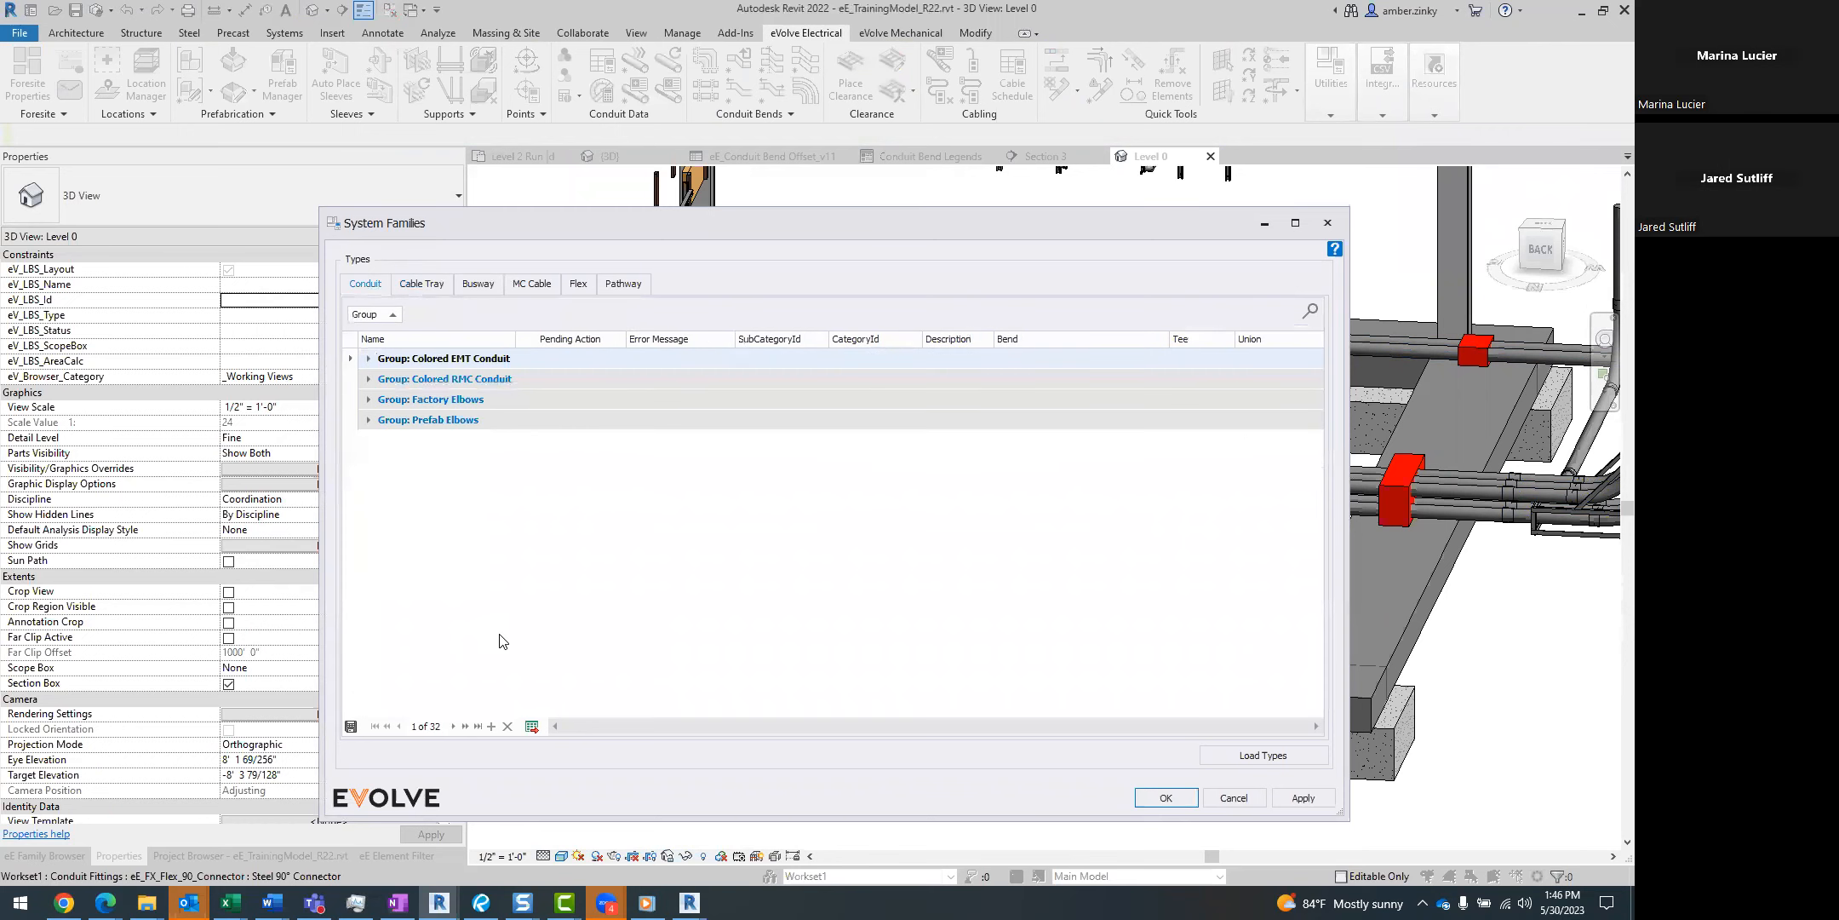
left_click(1327, 222)
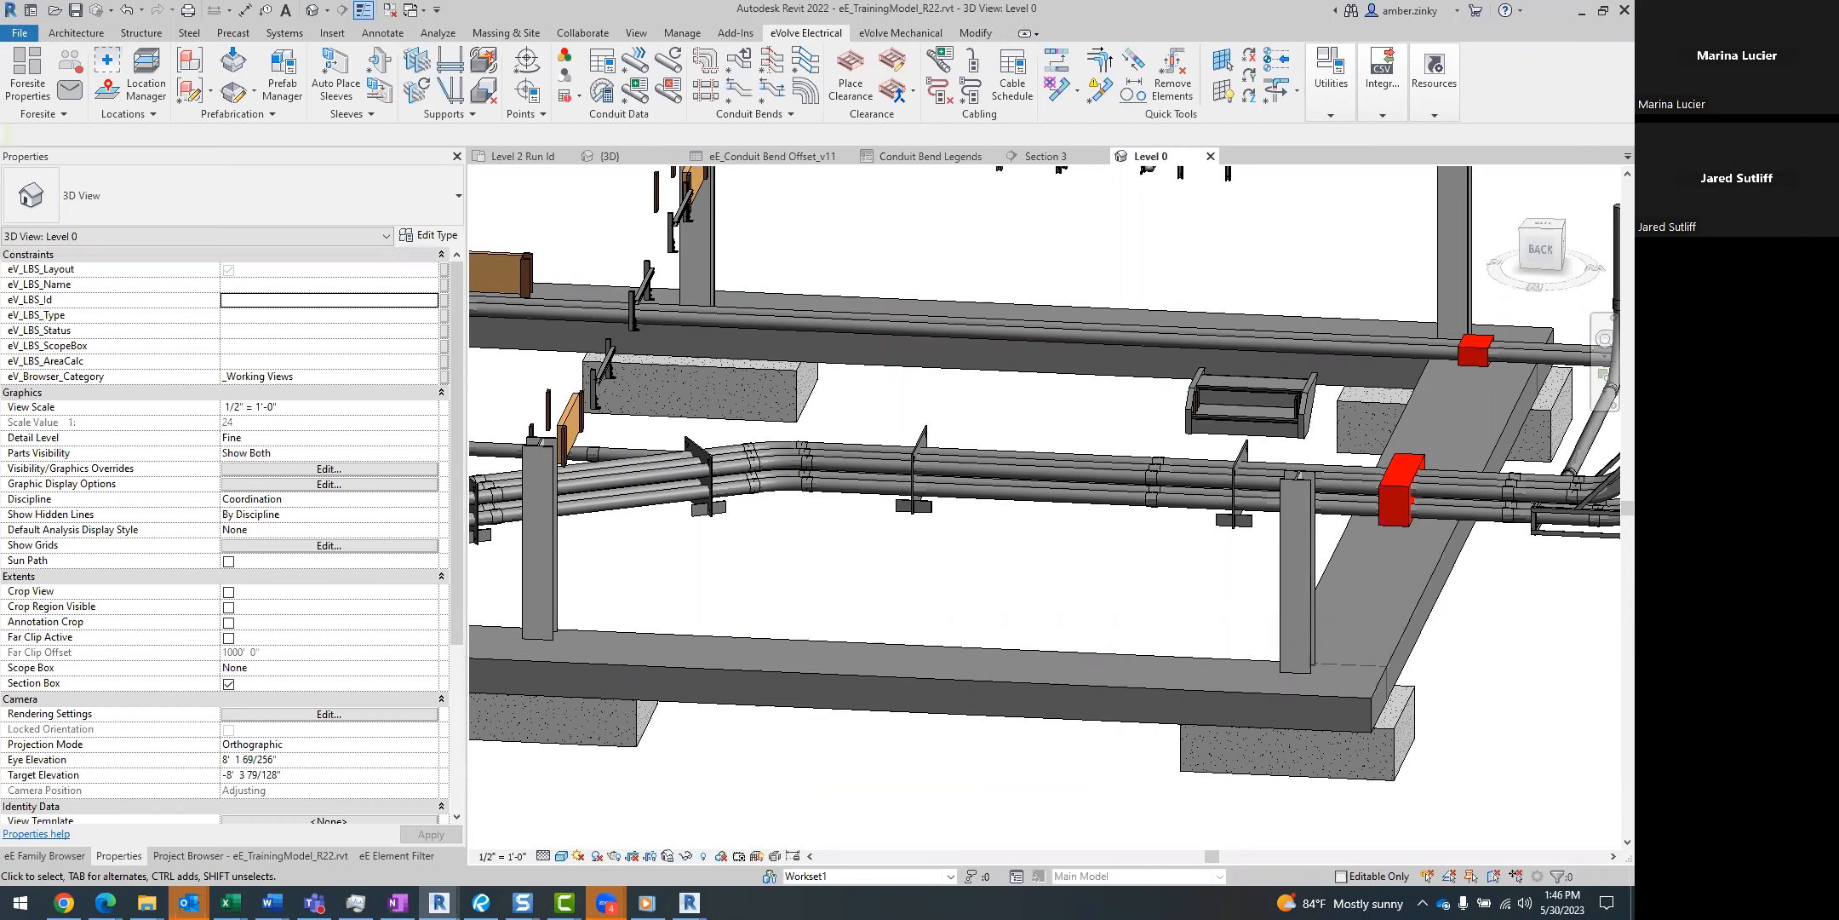
Return to the eE Family Browser and examine the supplied junction boxes, panel frames, strut stands and underground content.
scroll(858, 579, "up", 1)
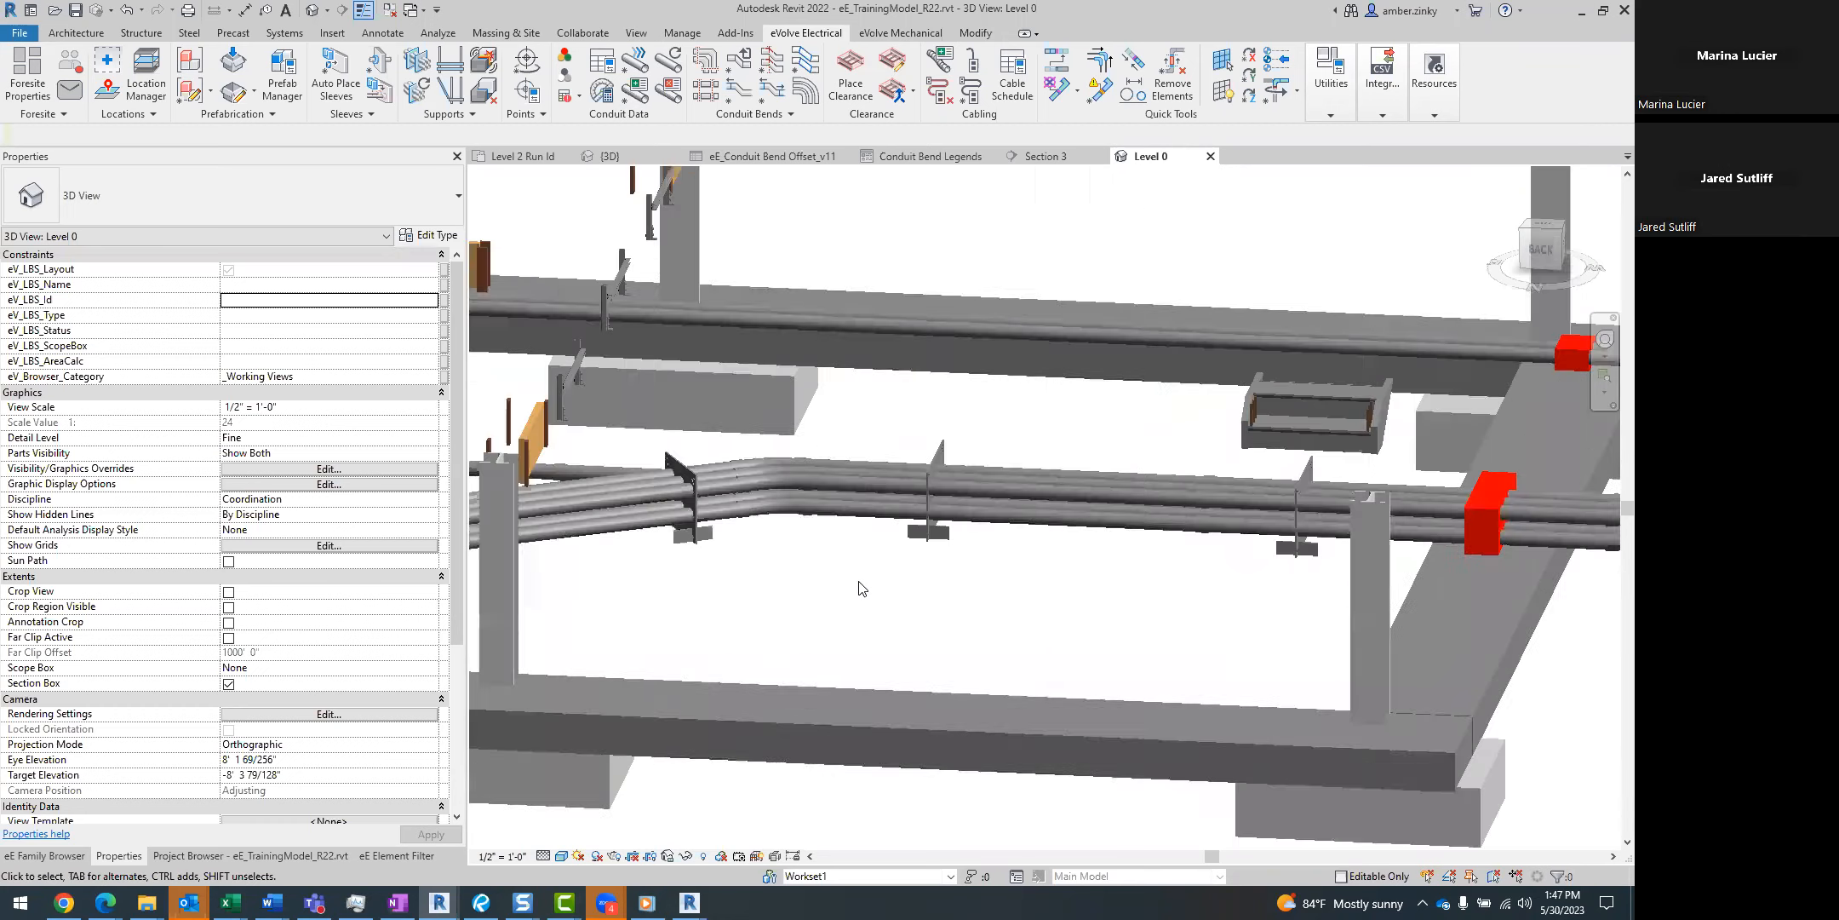
scroll(886, 613, "up", 1)
scroll(987, 657, "up", 1)
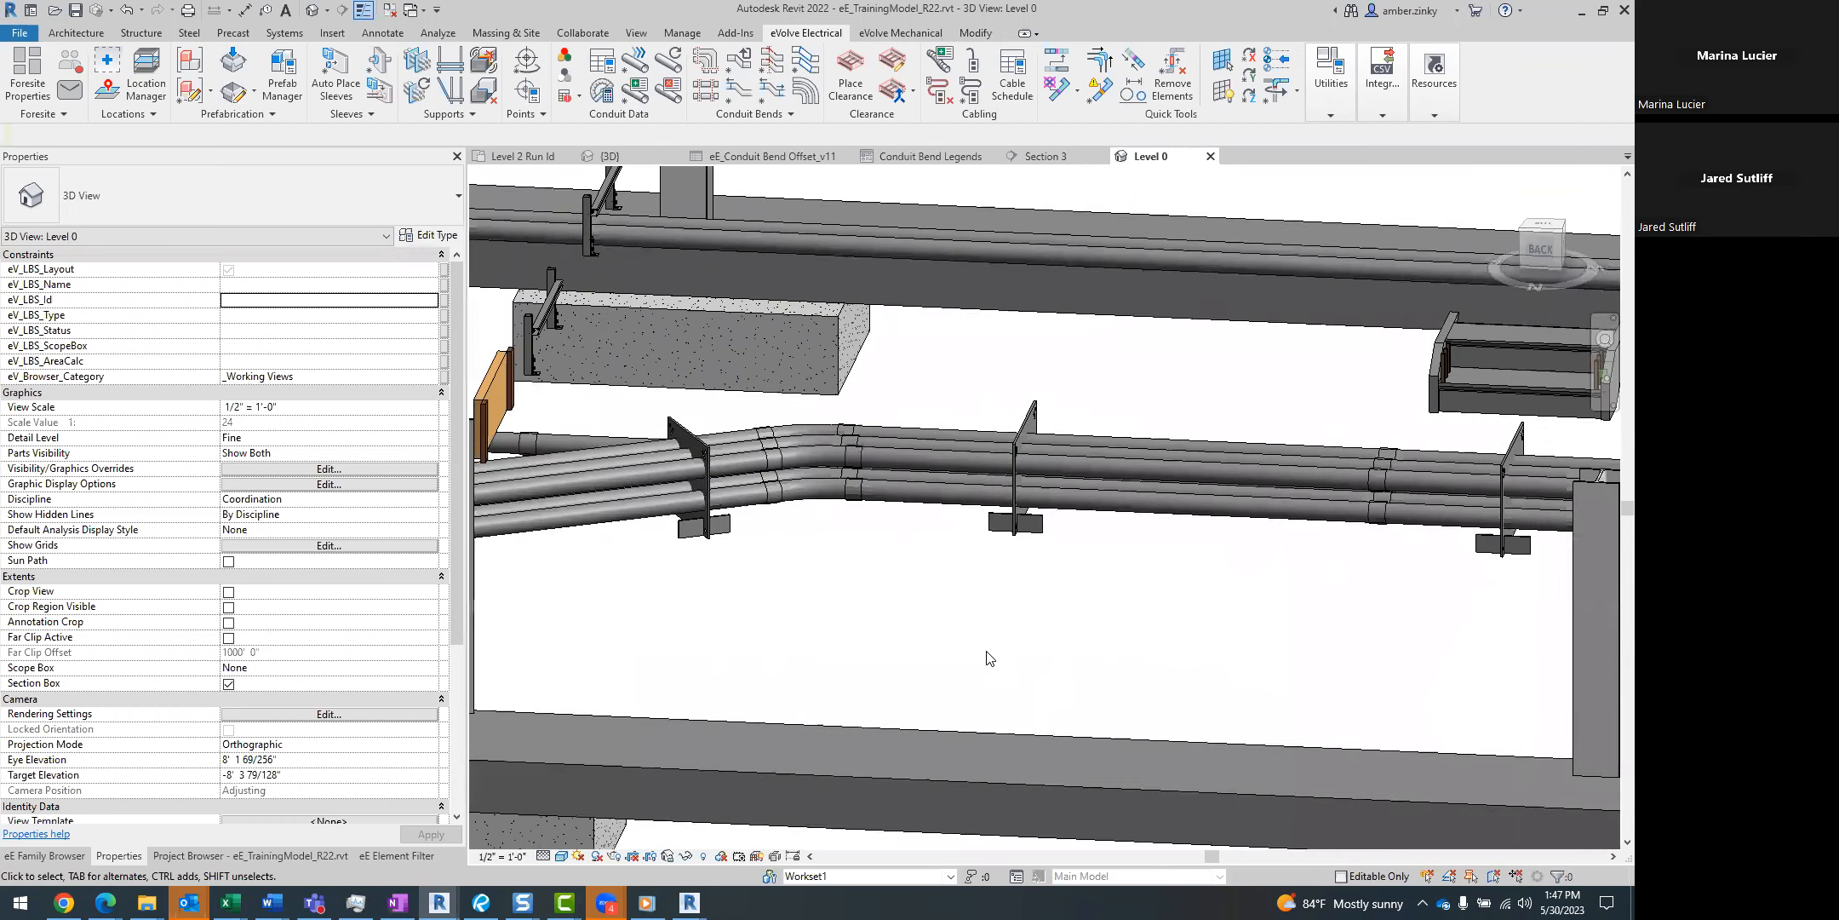
left_click(219, 856)
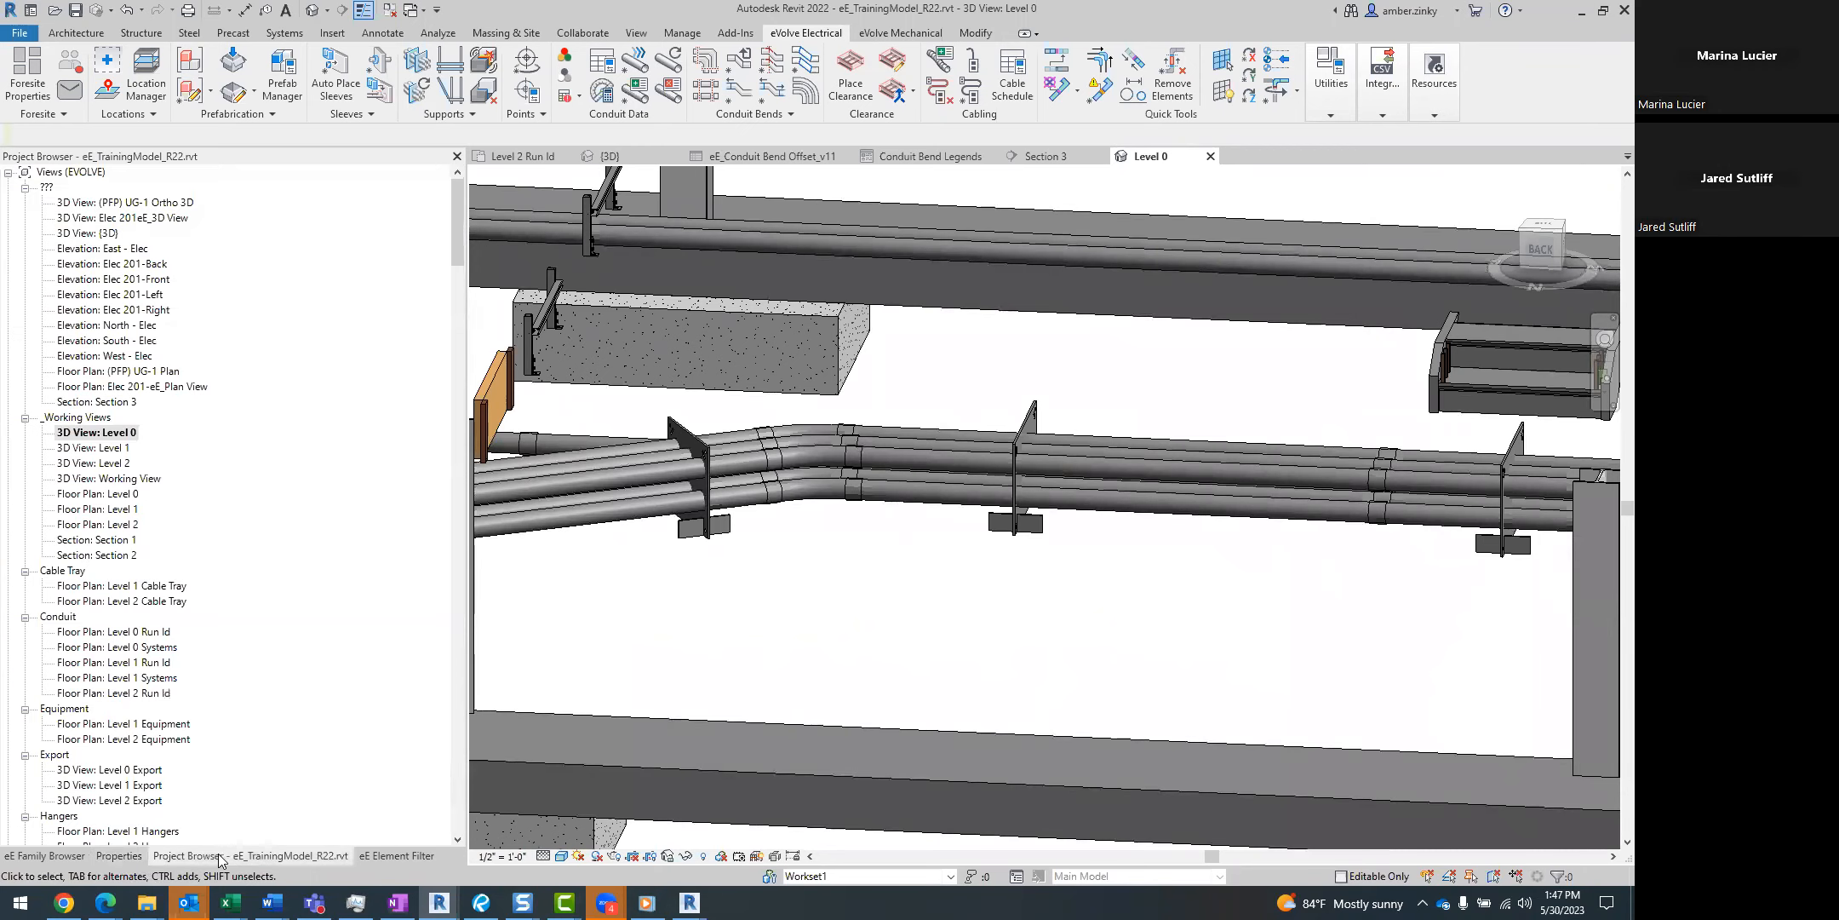
left_click(115, 855)
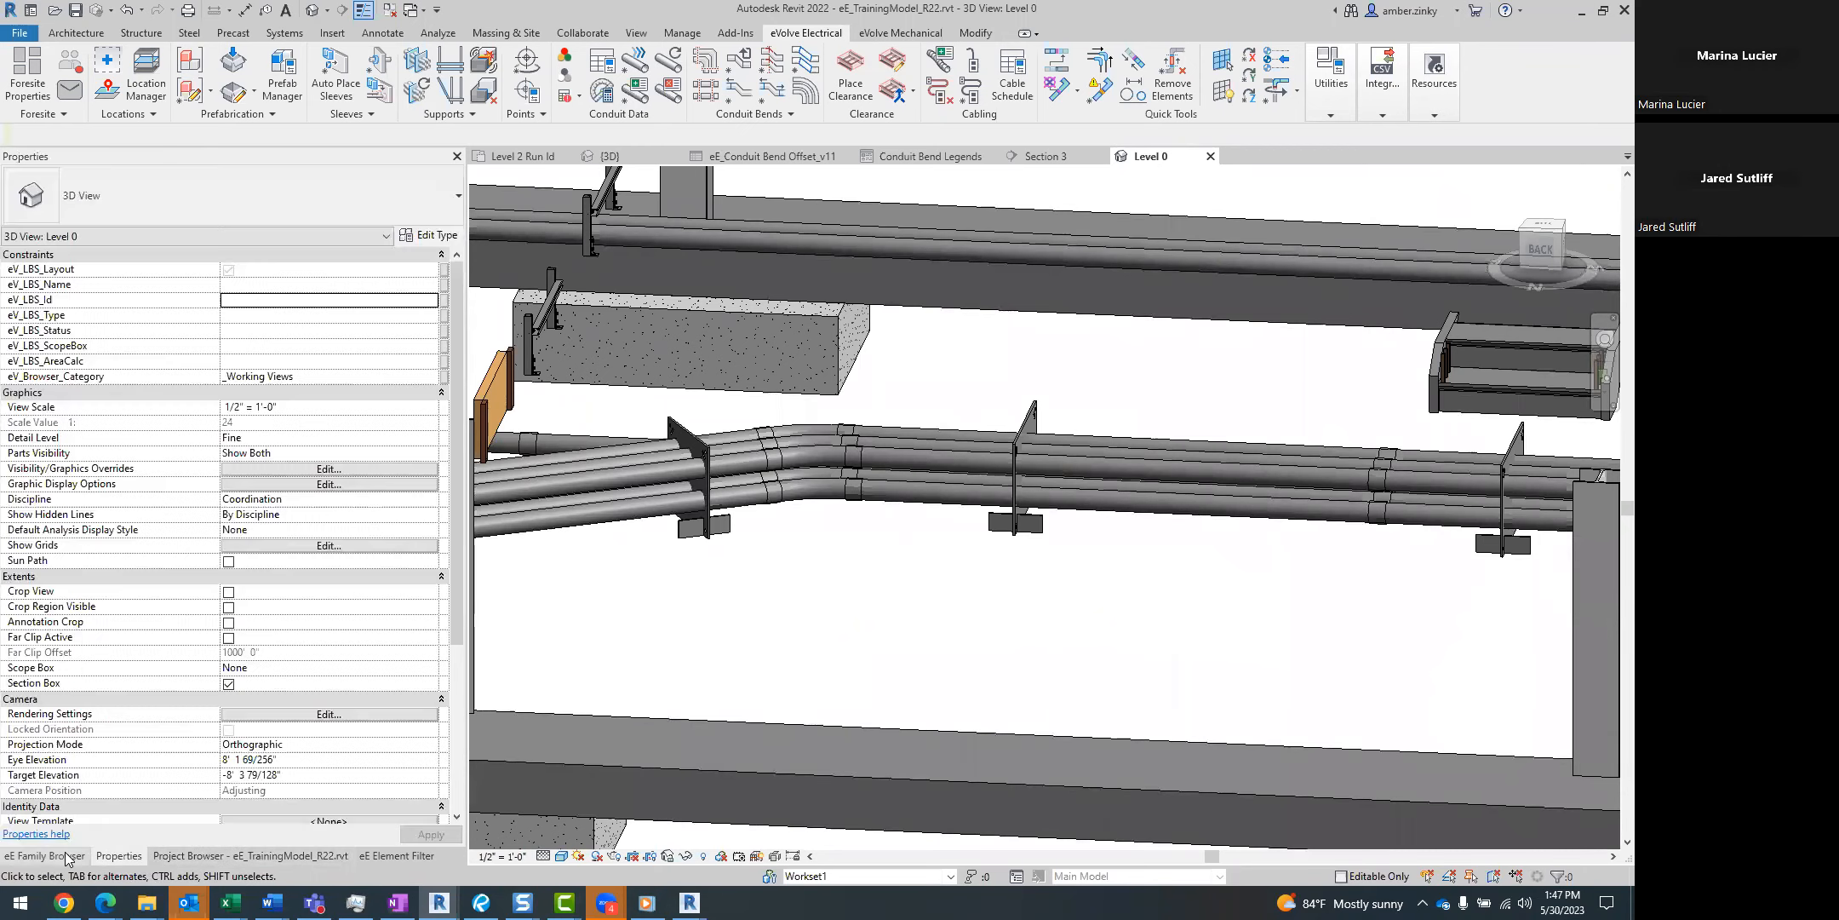
left_click(68, 856)
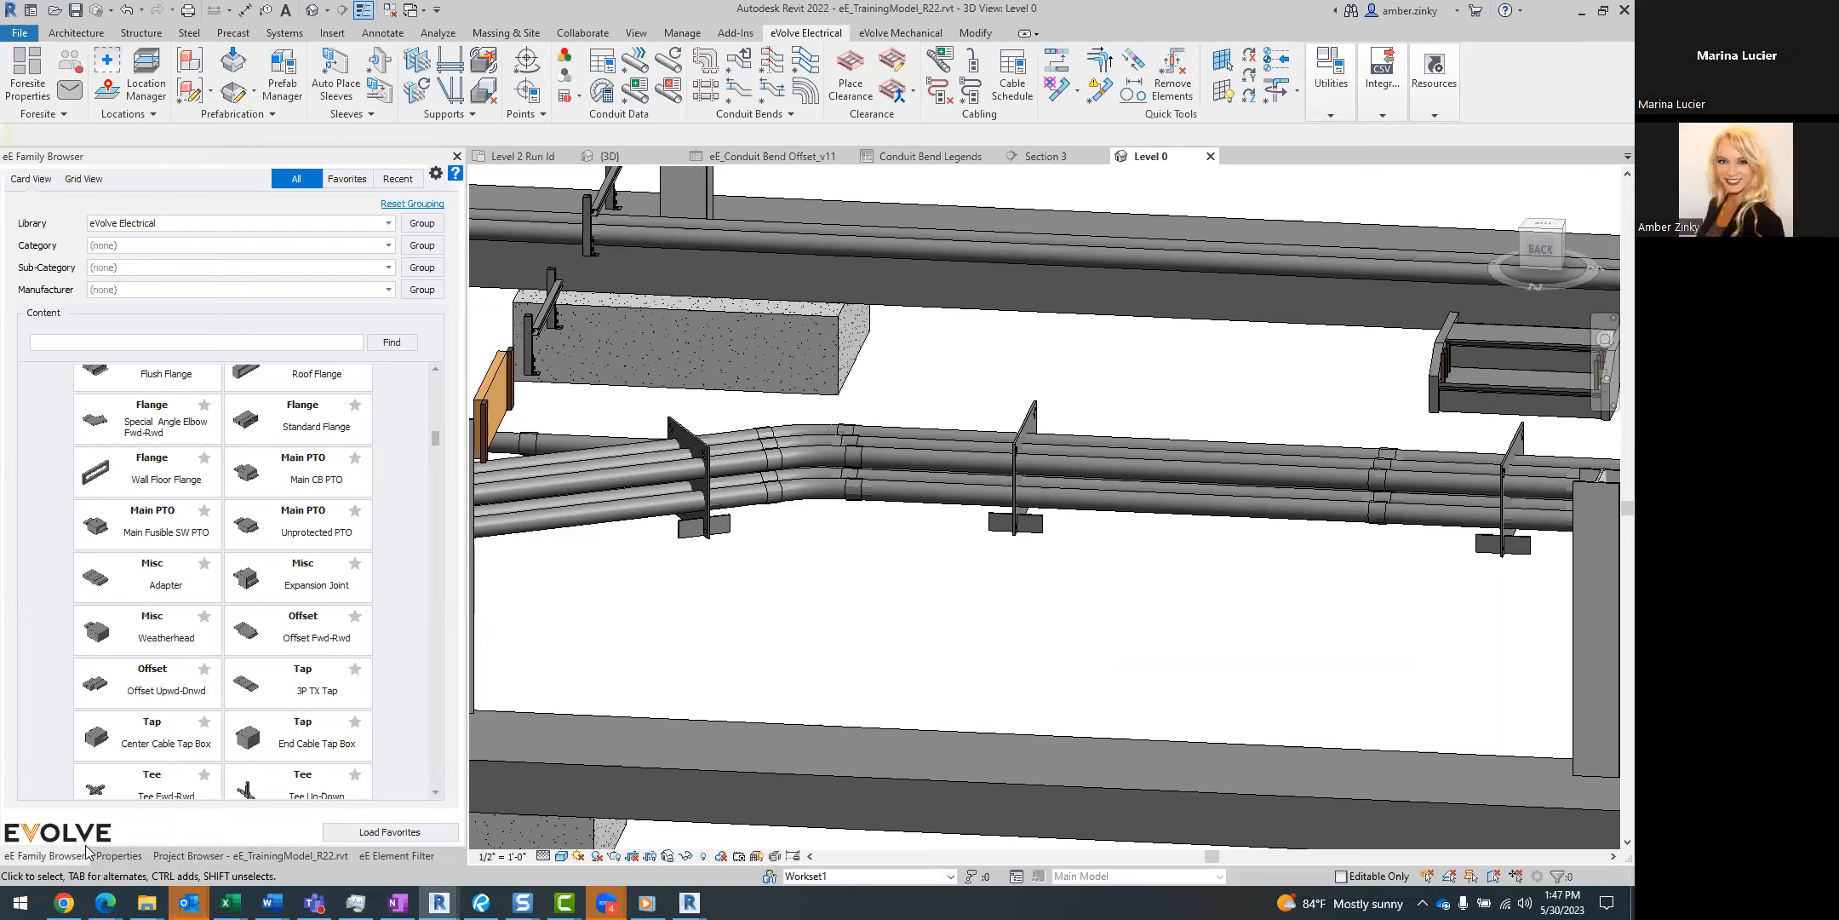
left_click(1333, 89)
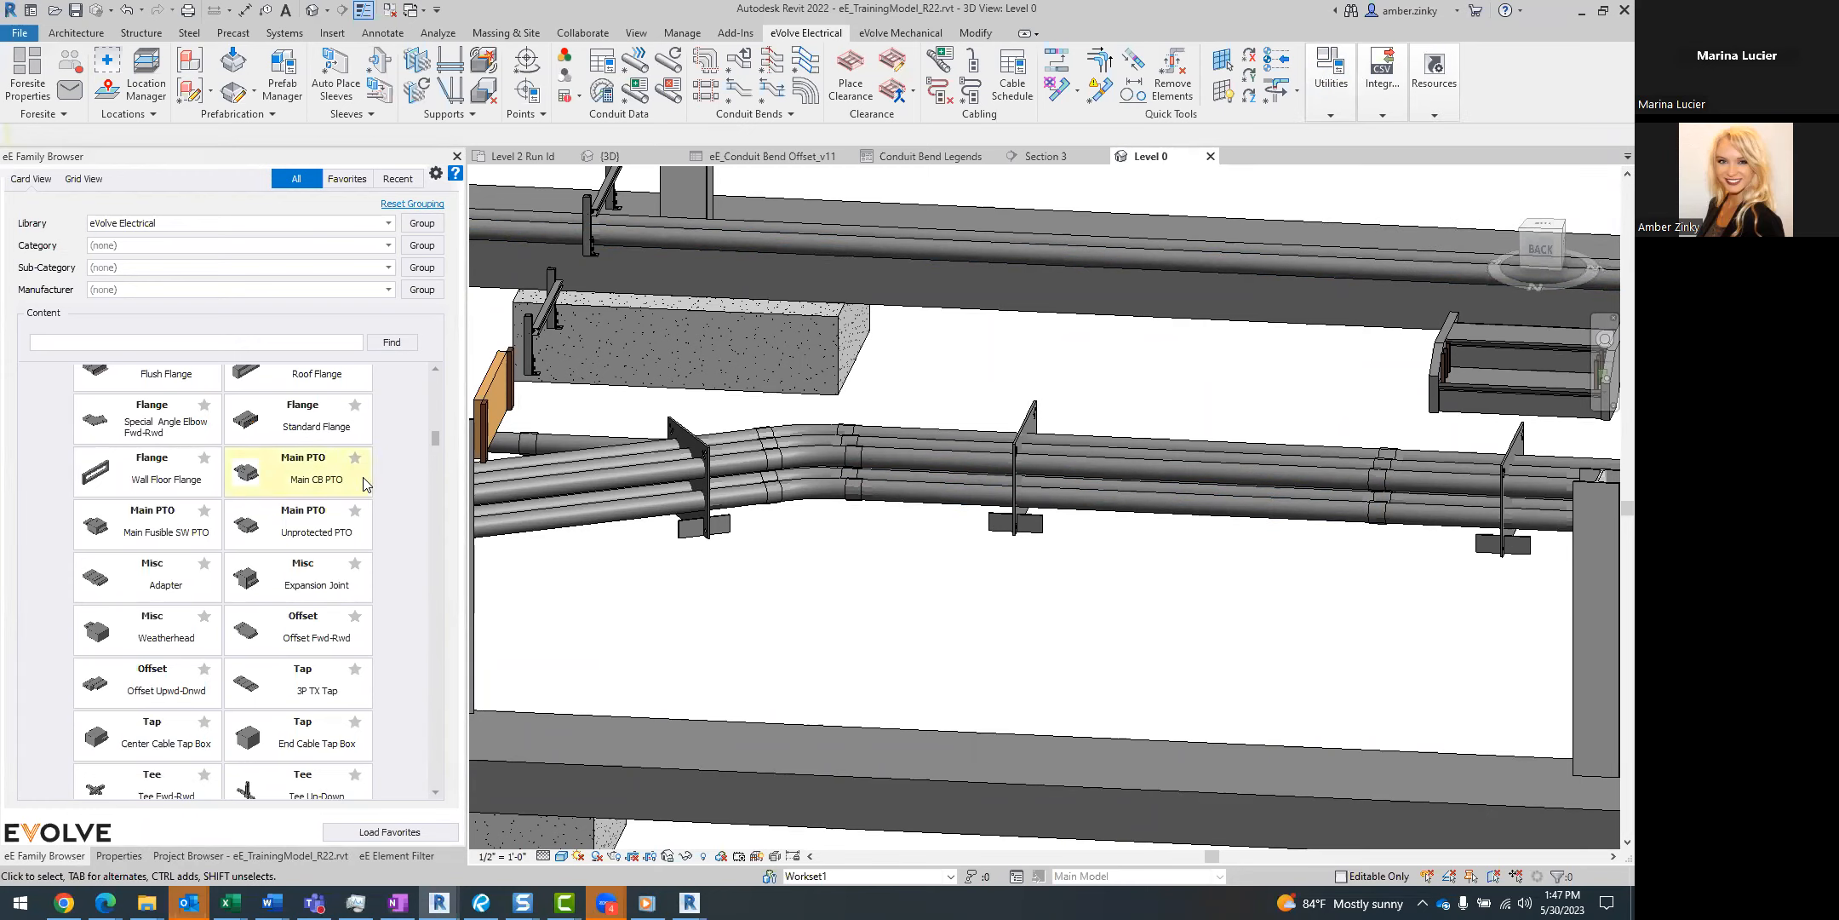
scroll(364, 489, "up", 10)
scroll(369, 508, "up", 10)
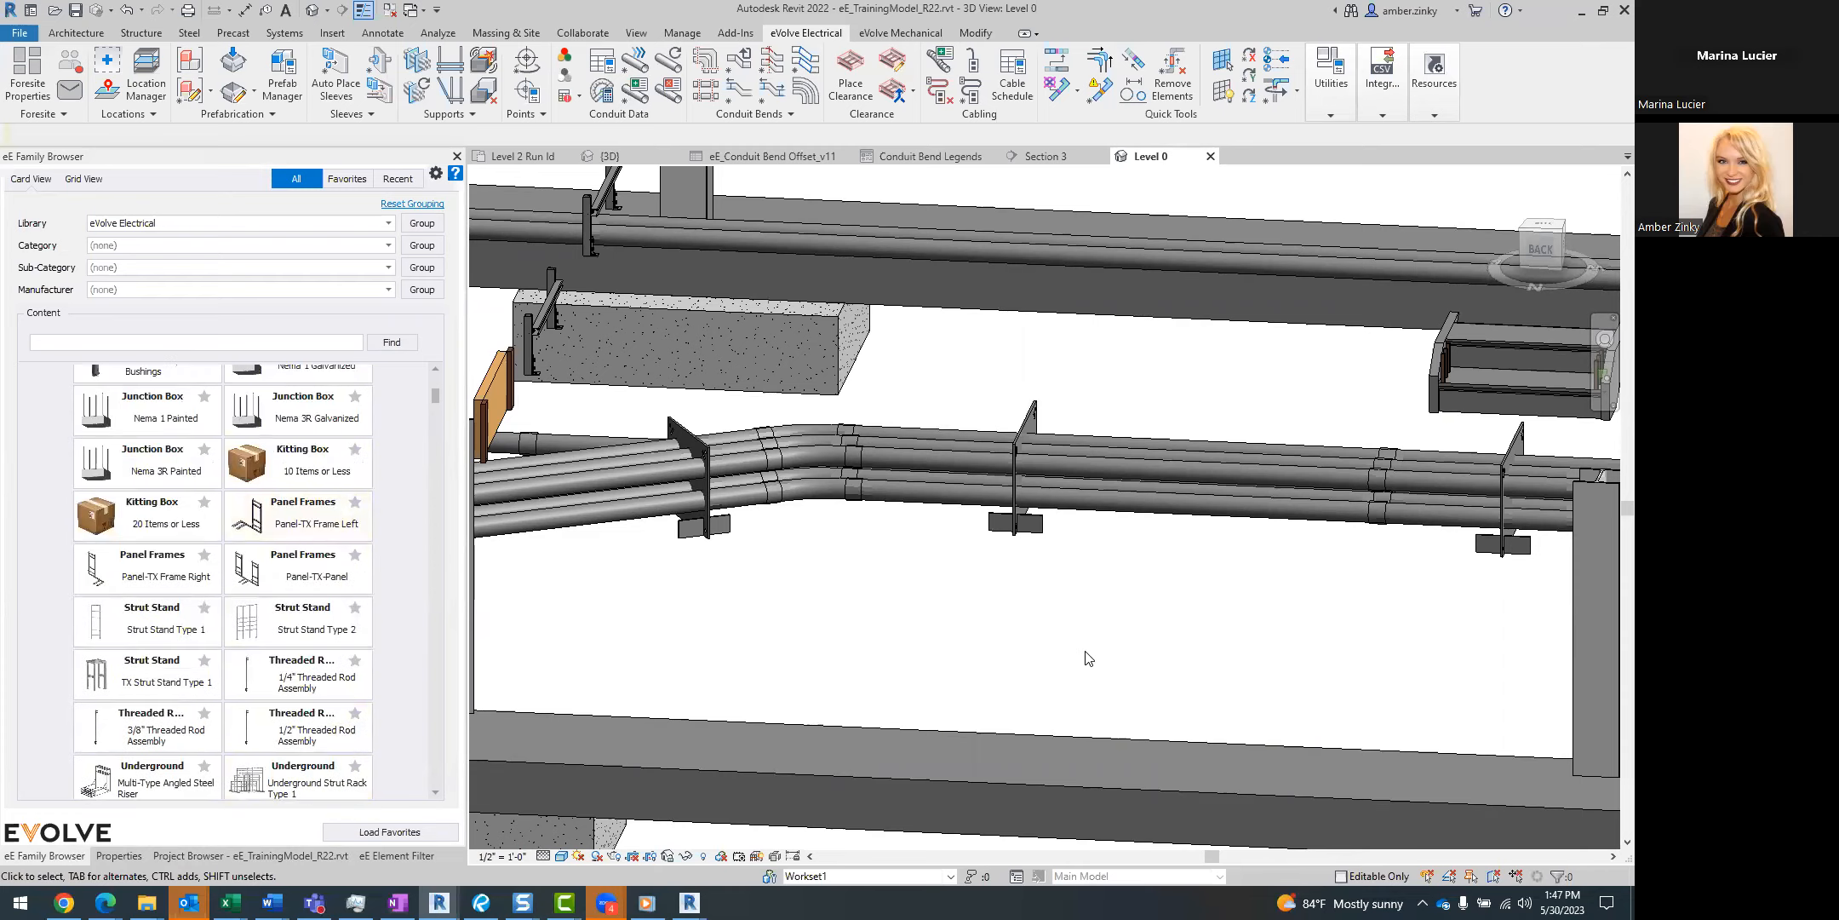
Review the conduit types under the Factory Elbows and Prefab Elbows groups in the System Families manager, closing it without changes.
left_click(1330, 86)
left_click(1320, 155)
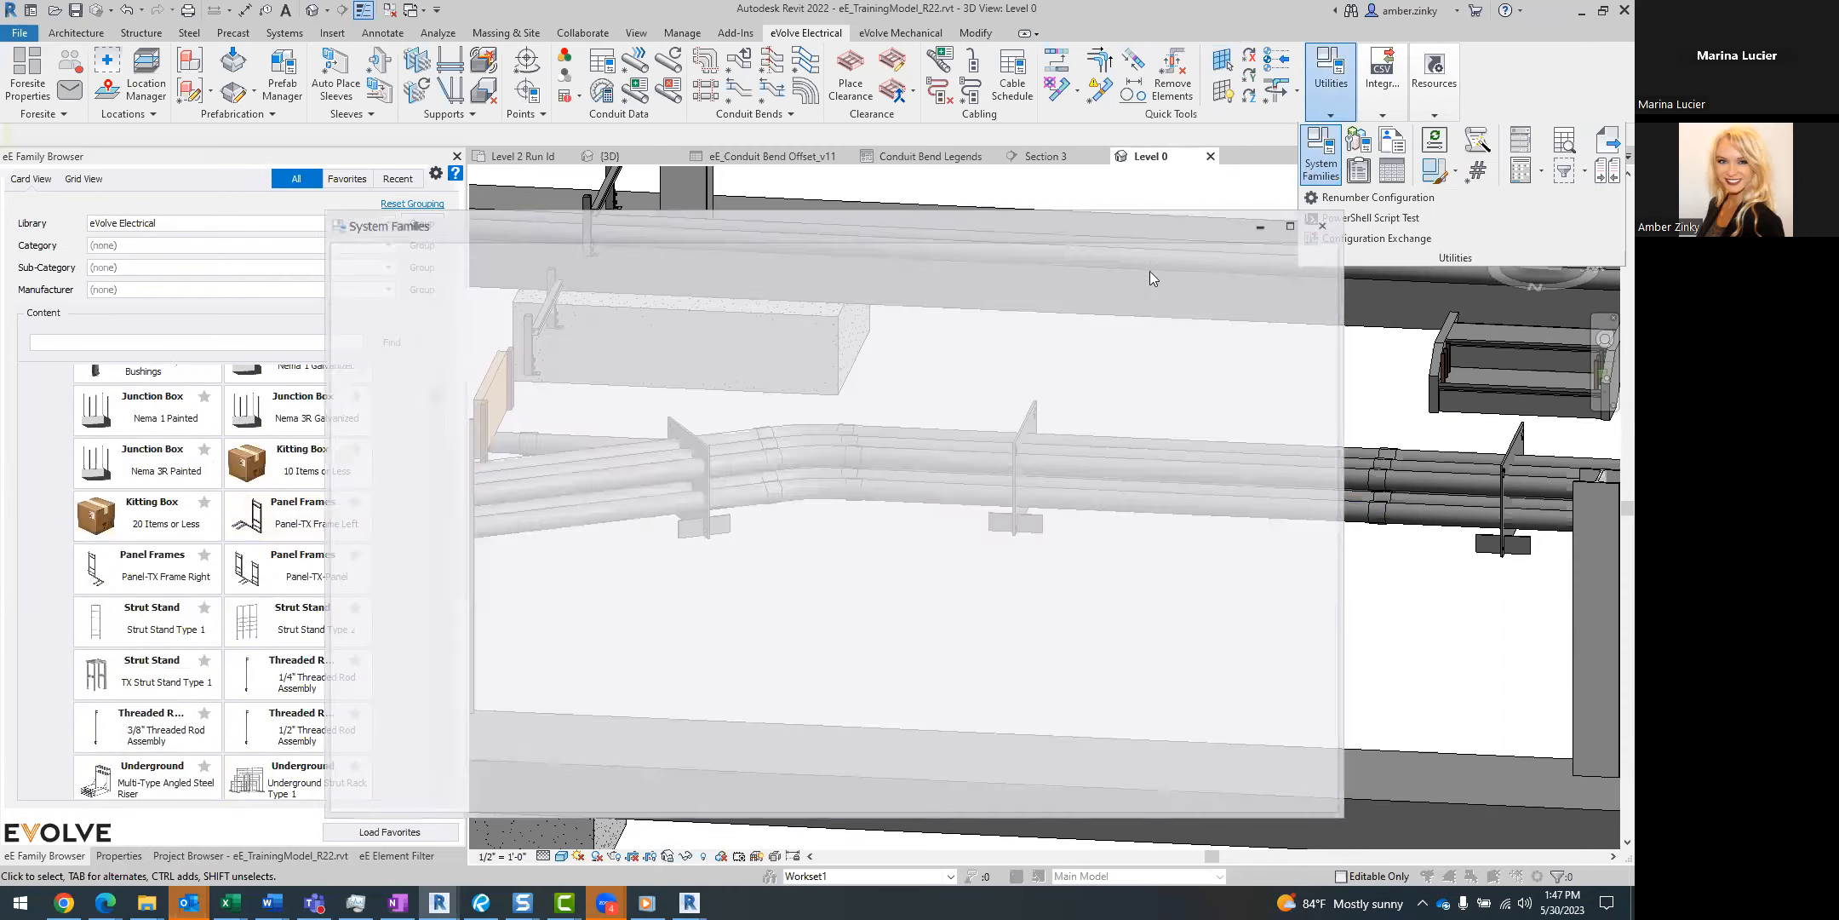
left_click(369, 364)
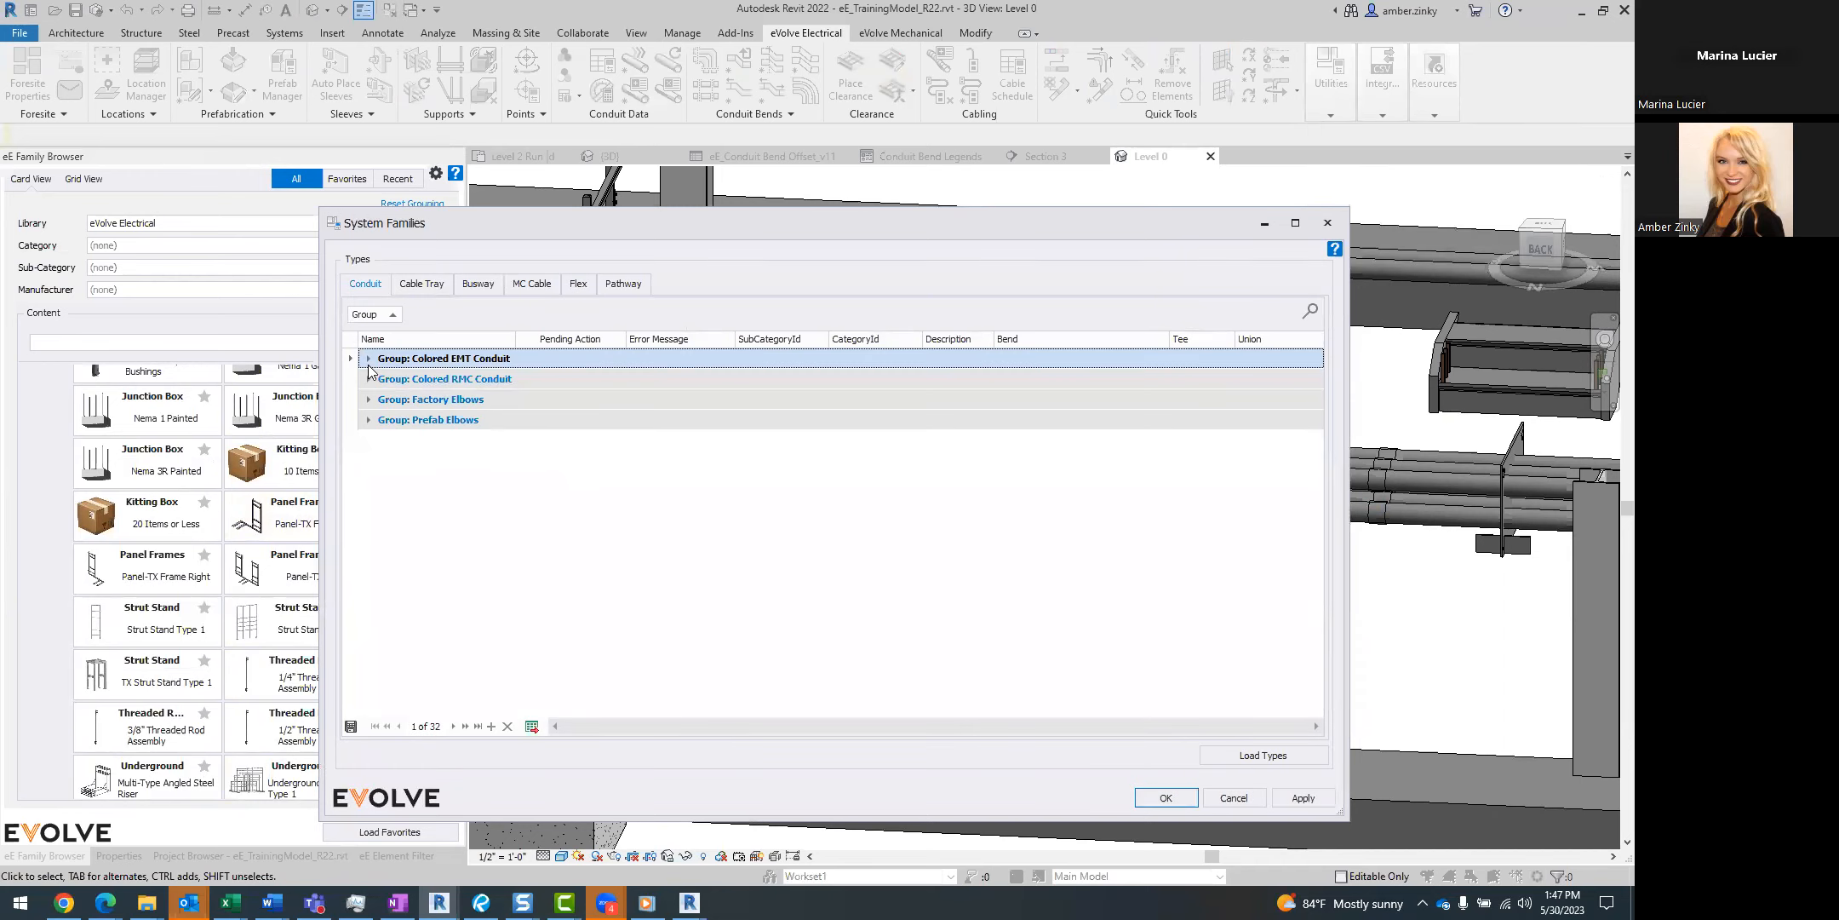
left_click(369, 399)
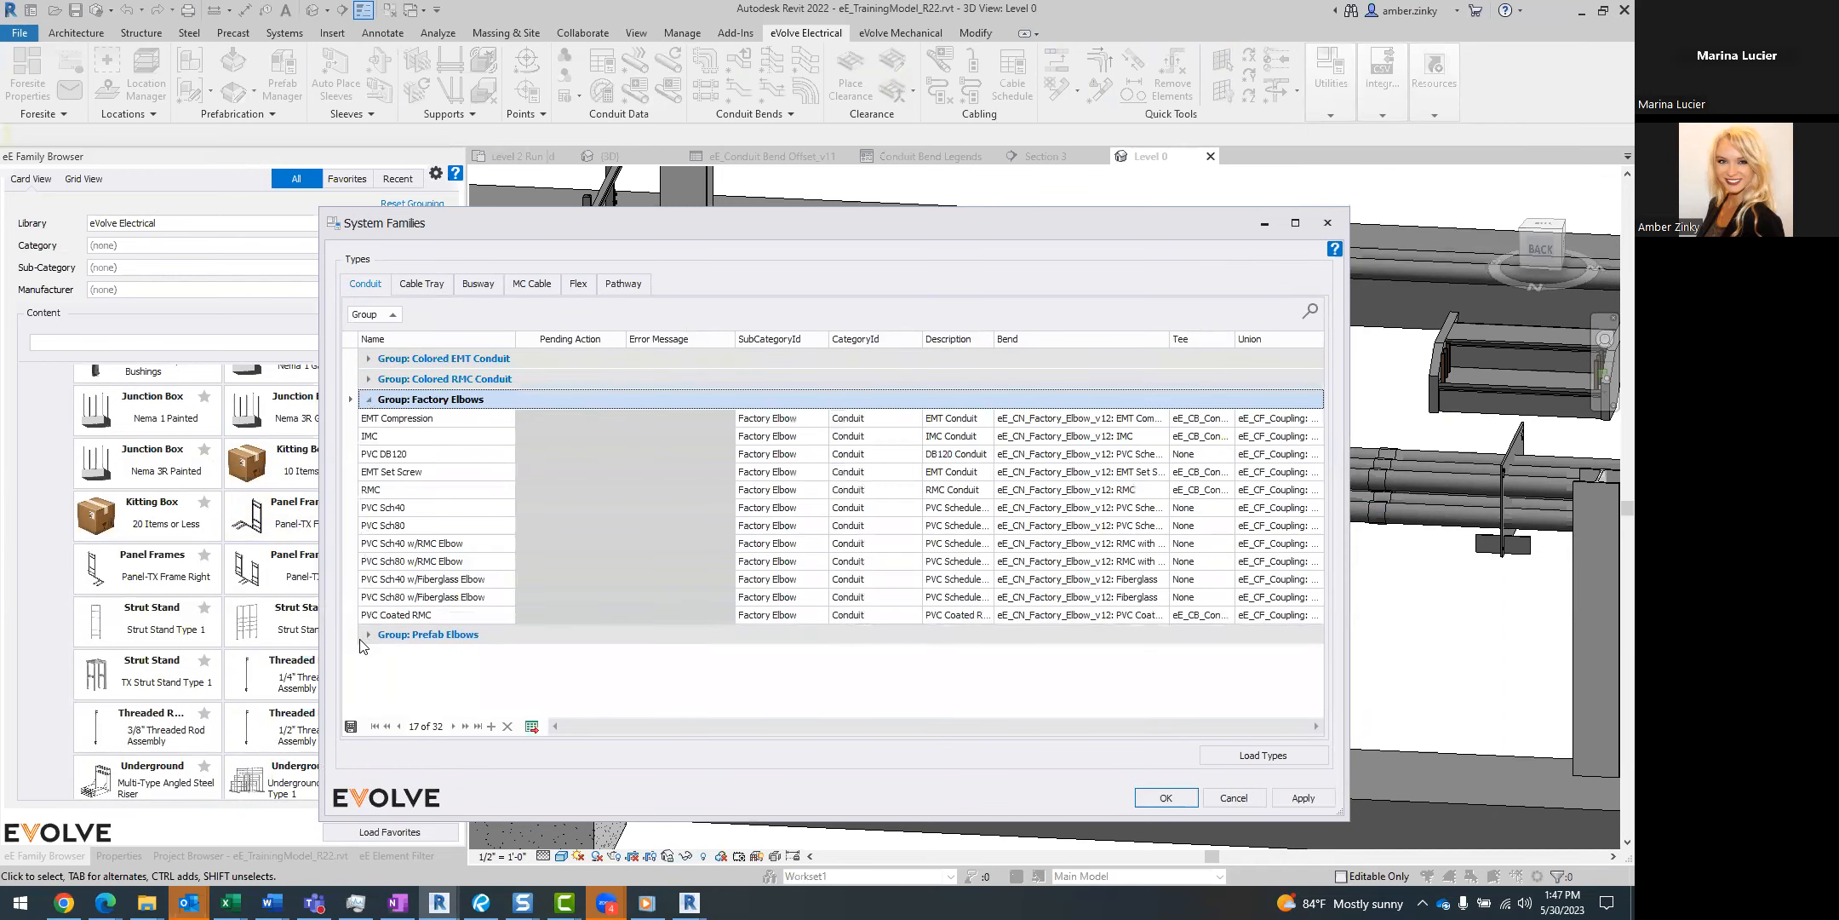
left_click(369, 634)
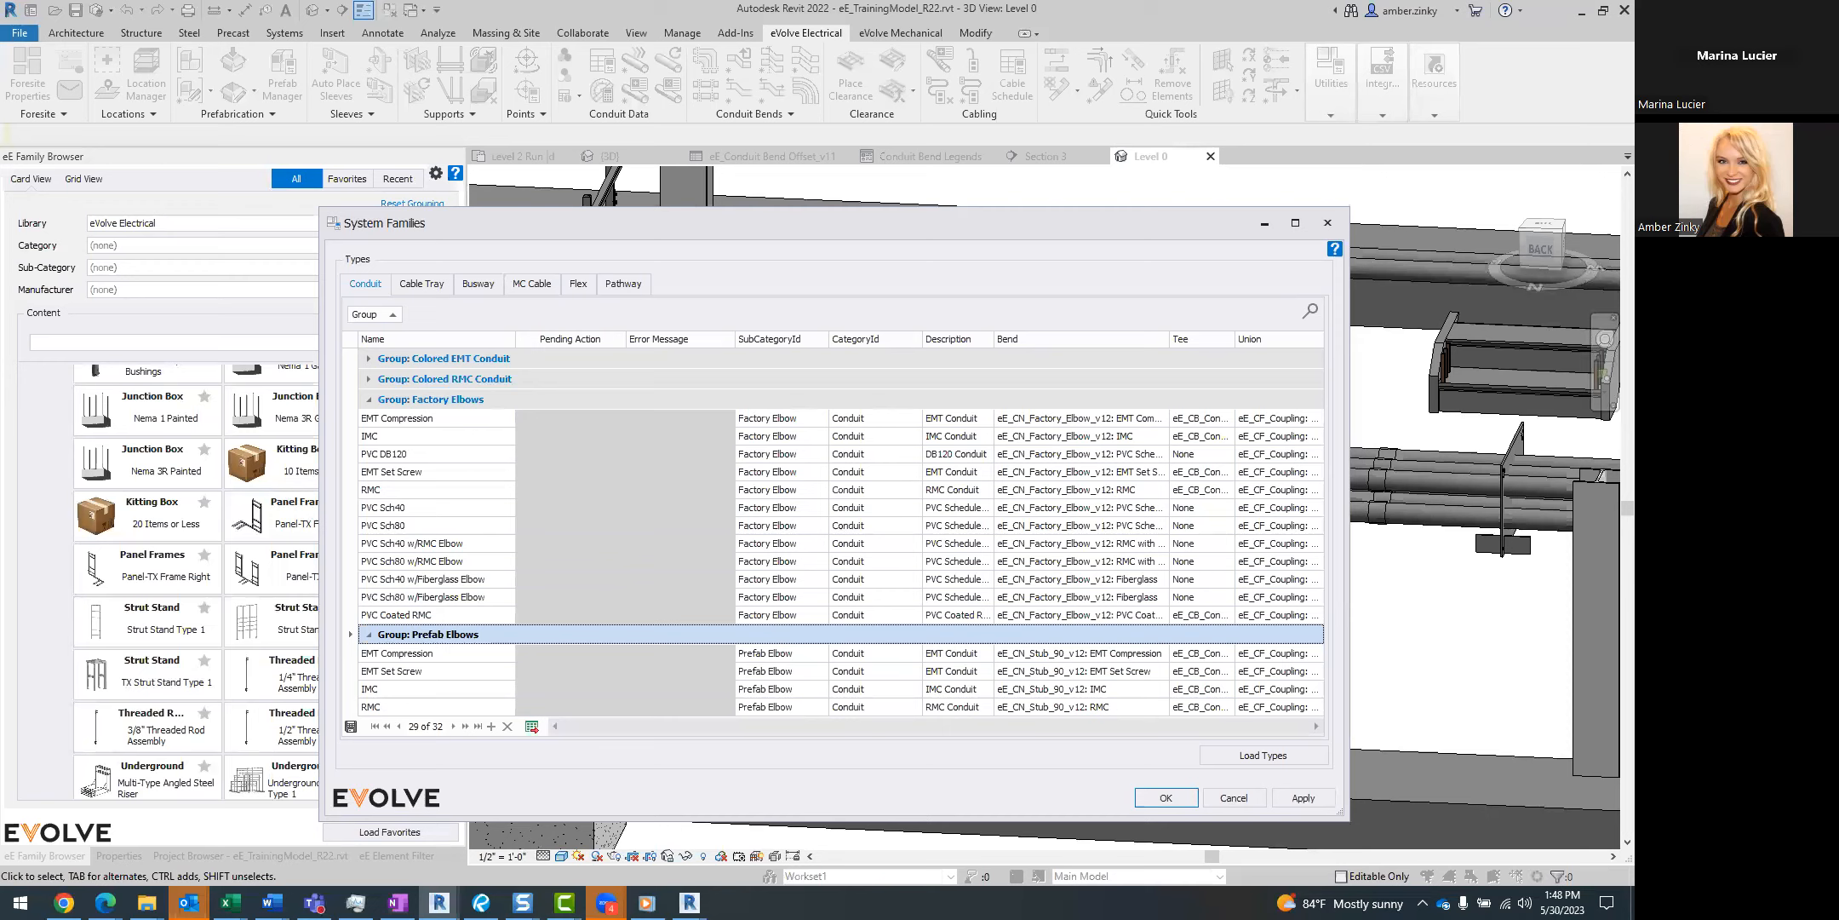
left_click(1327, 223)
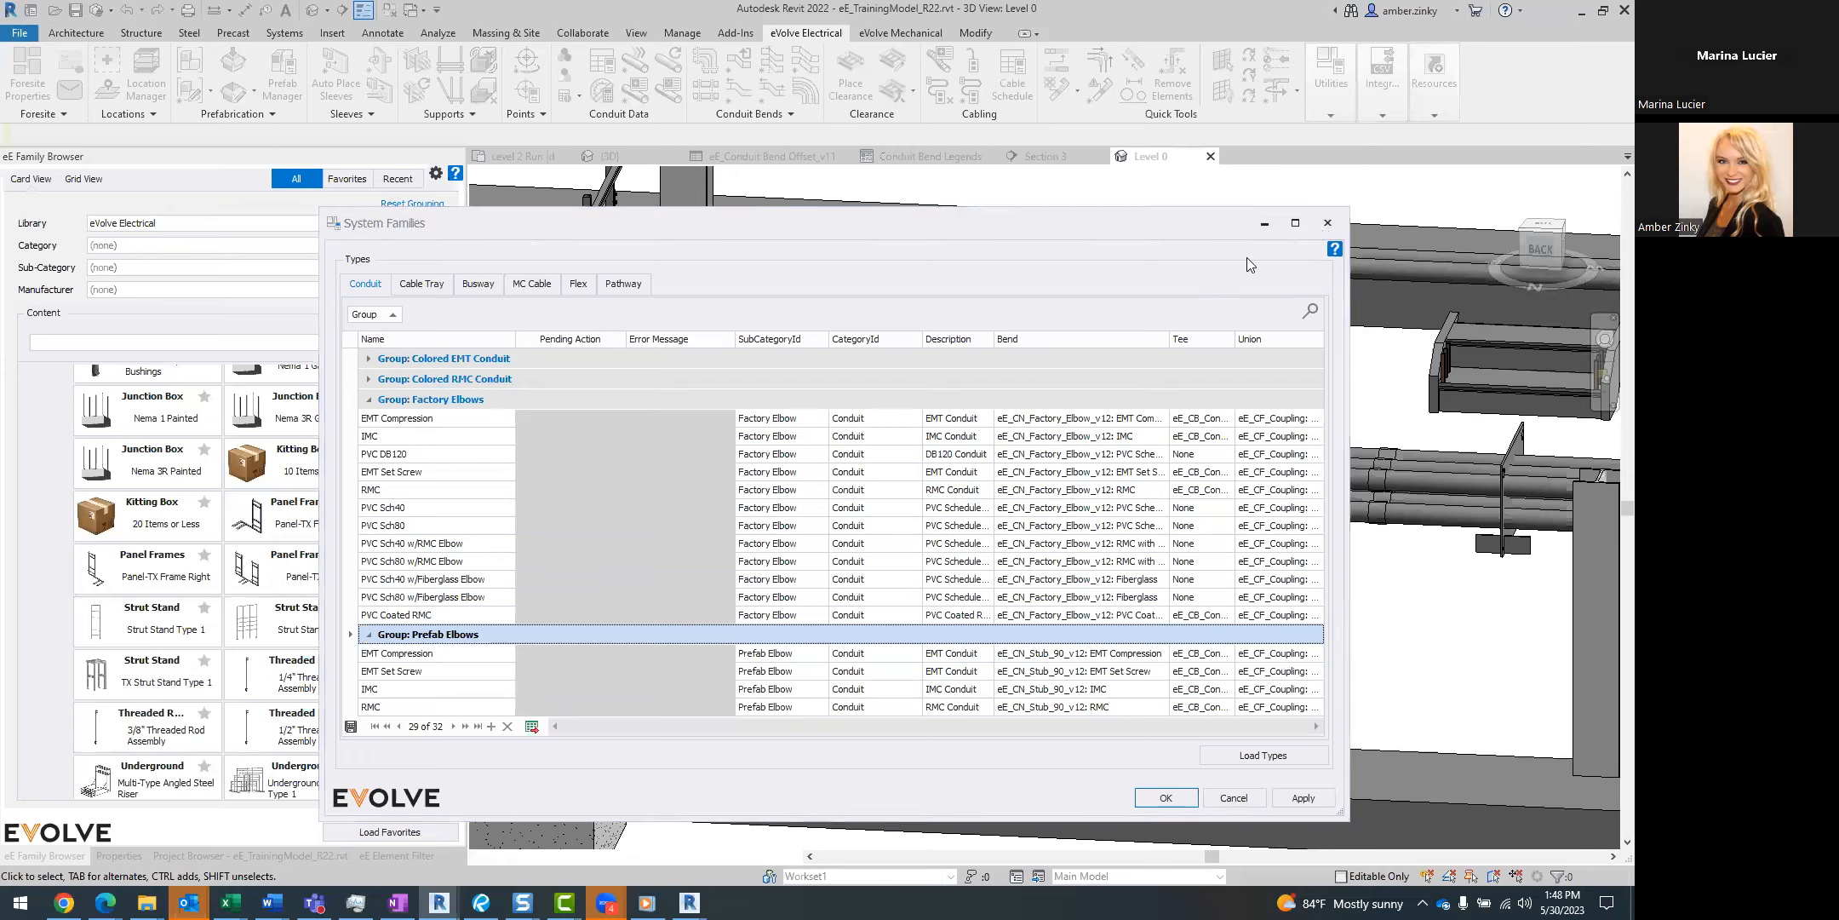
left_click(1049, 613)
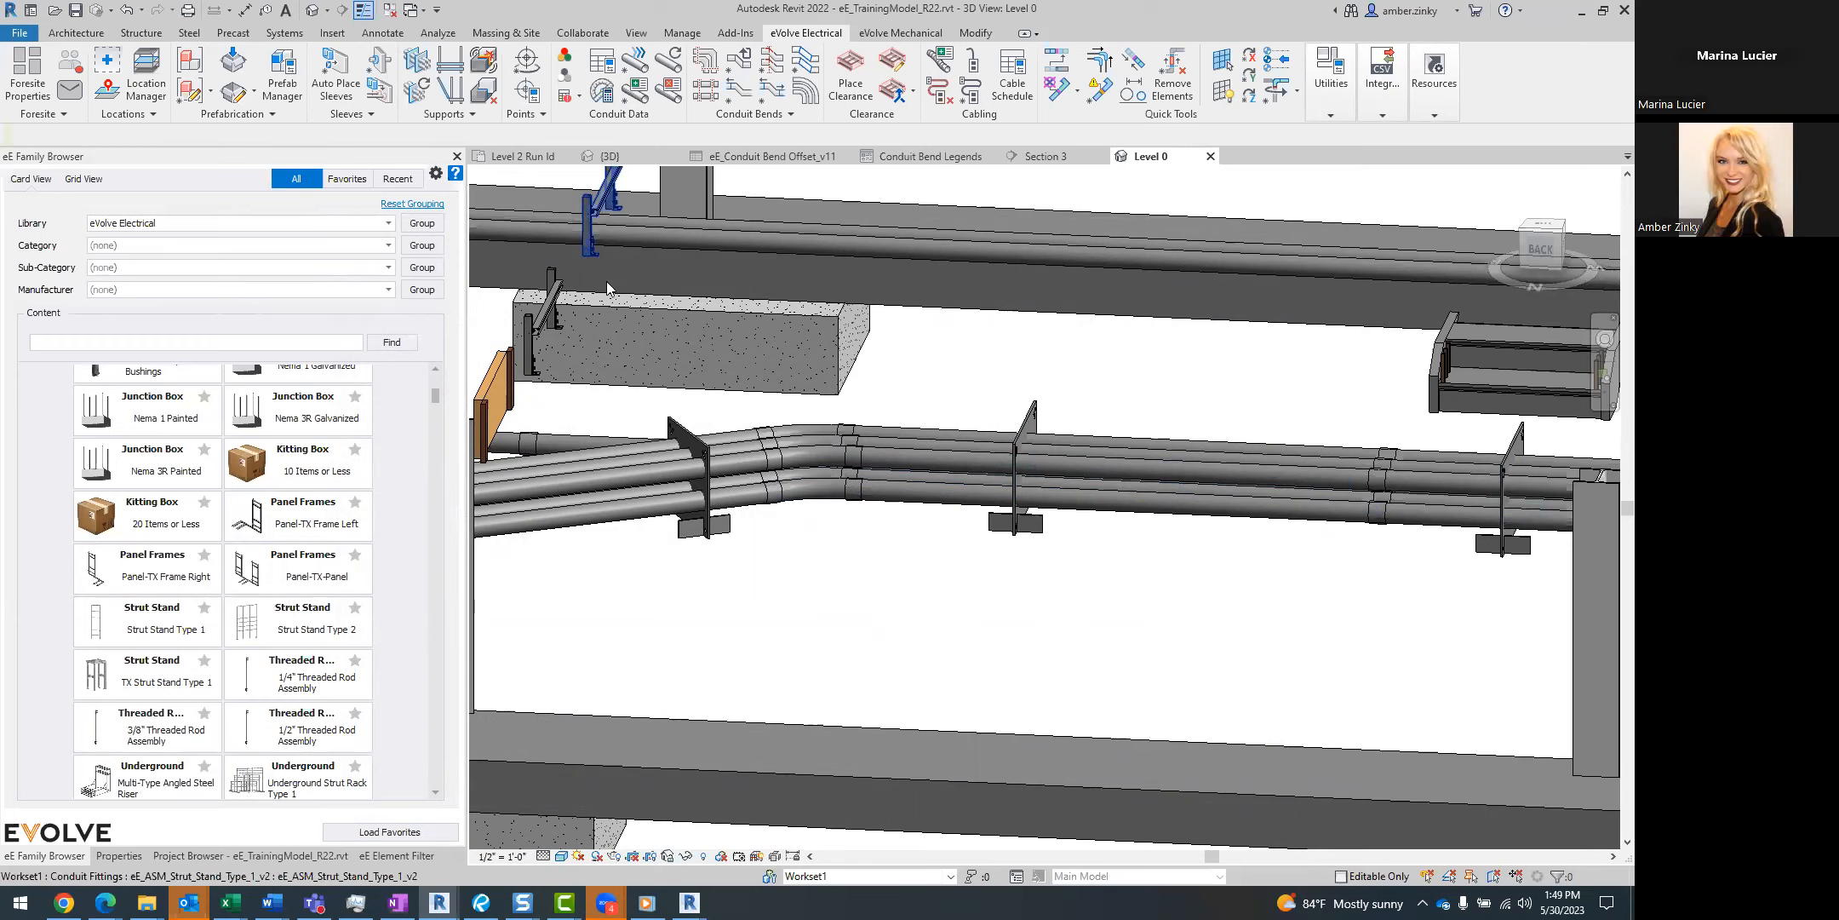
Open the Conduit Run Schedule without loading all runs, checking its wire schedule and the wire fill data of the runs.
left_click(609, 65)
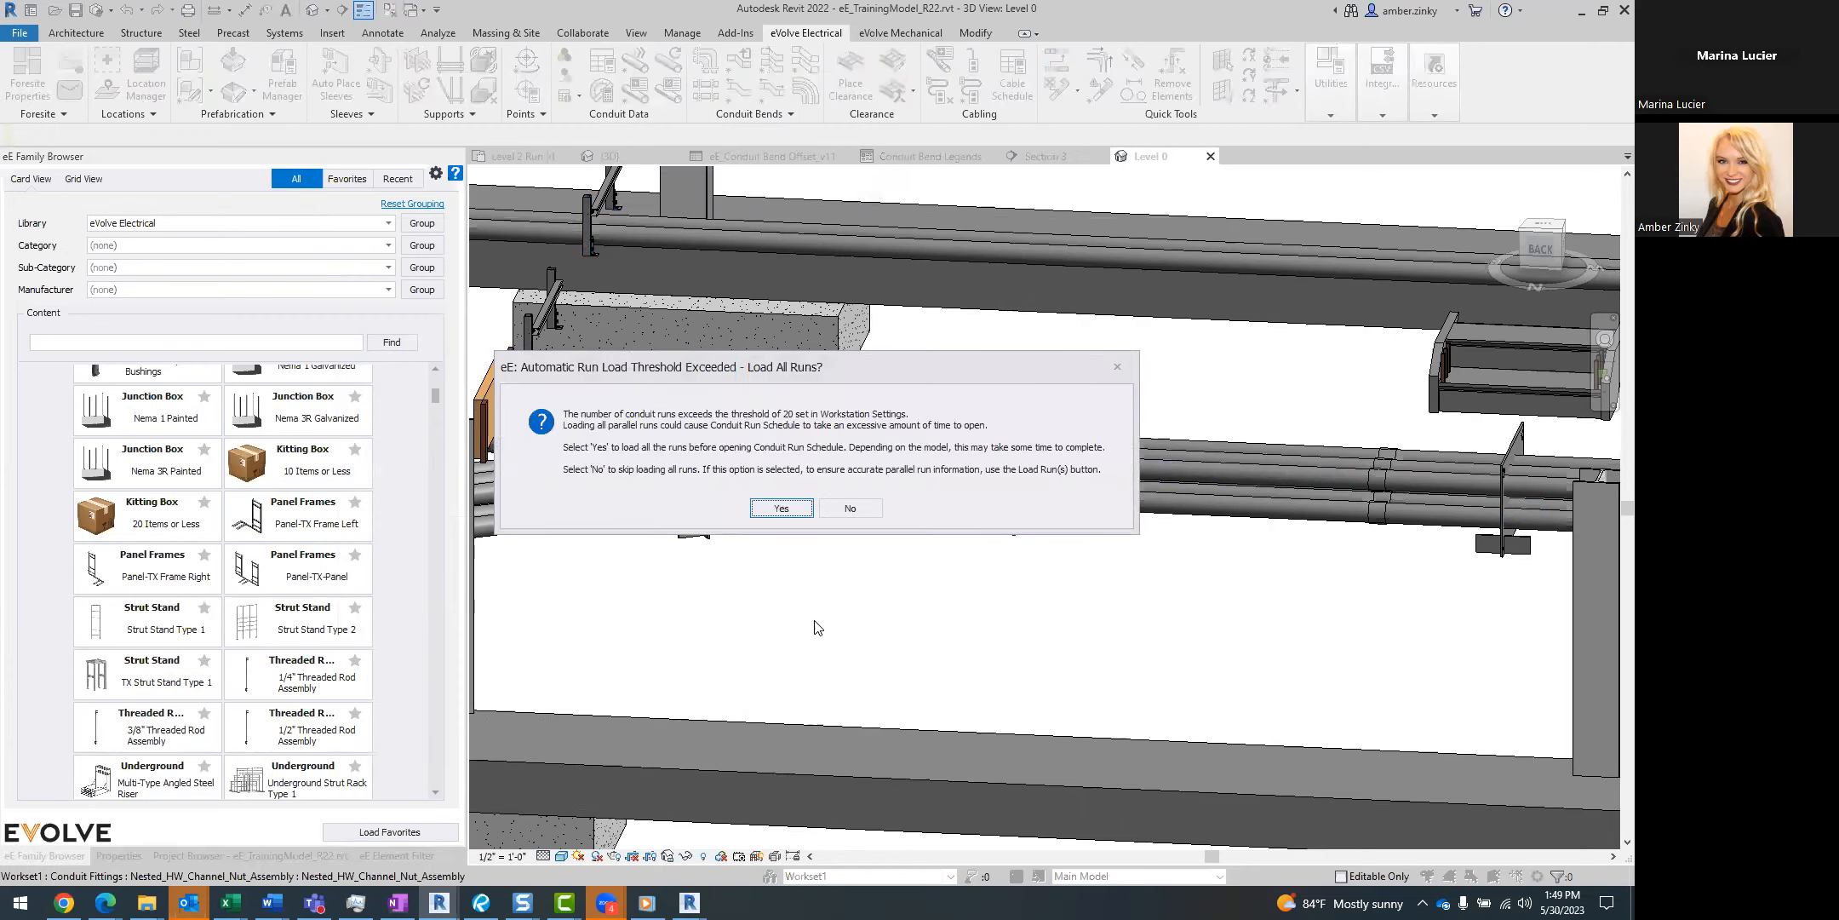
left_click(846, 511)
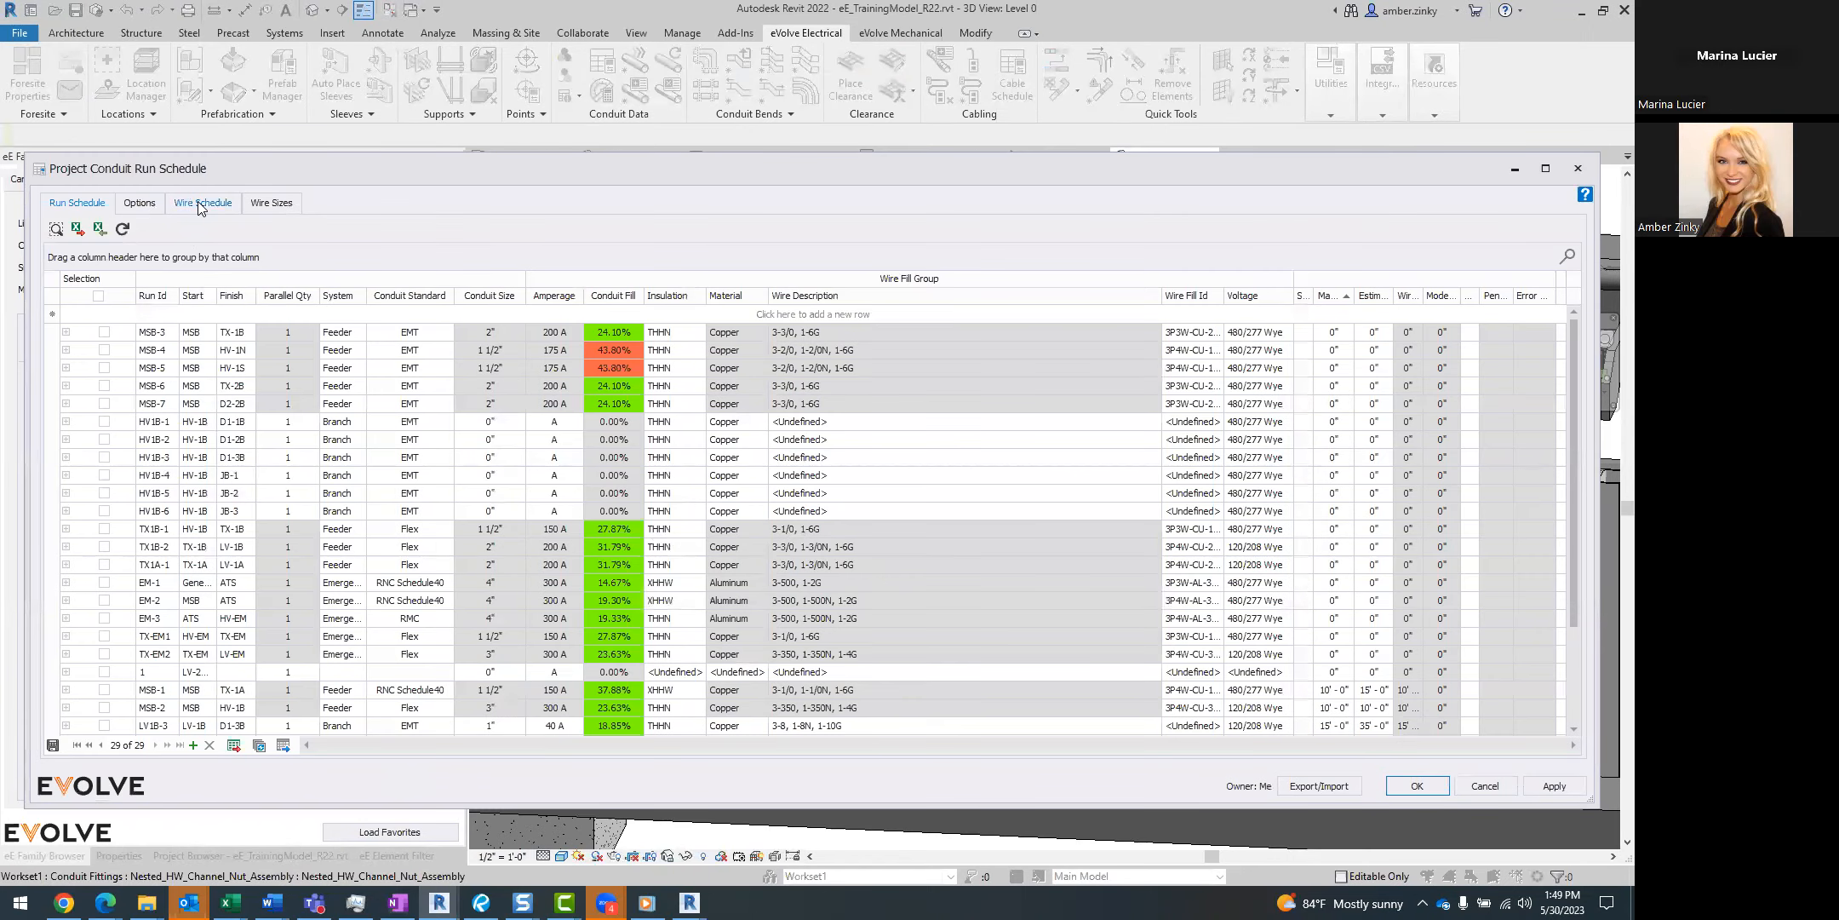
left_click(202, 203)
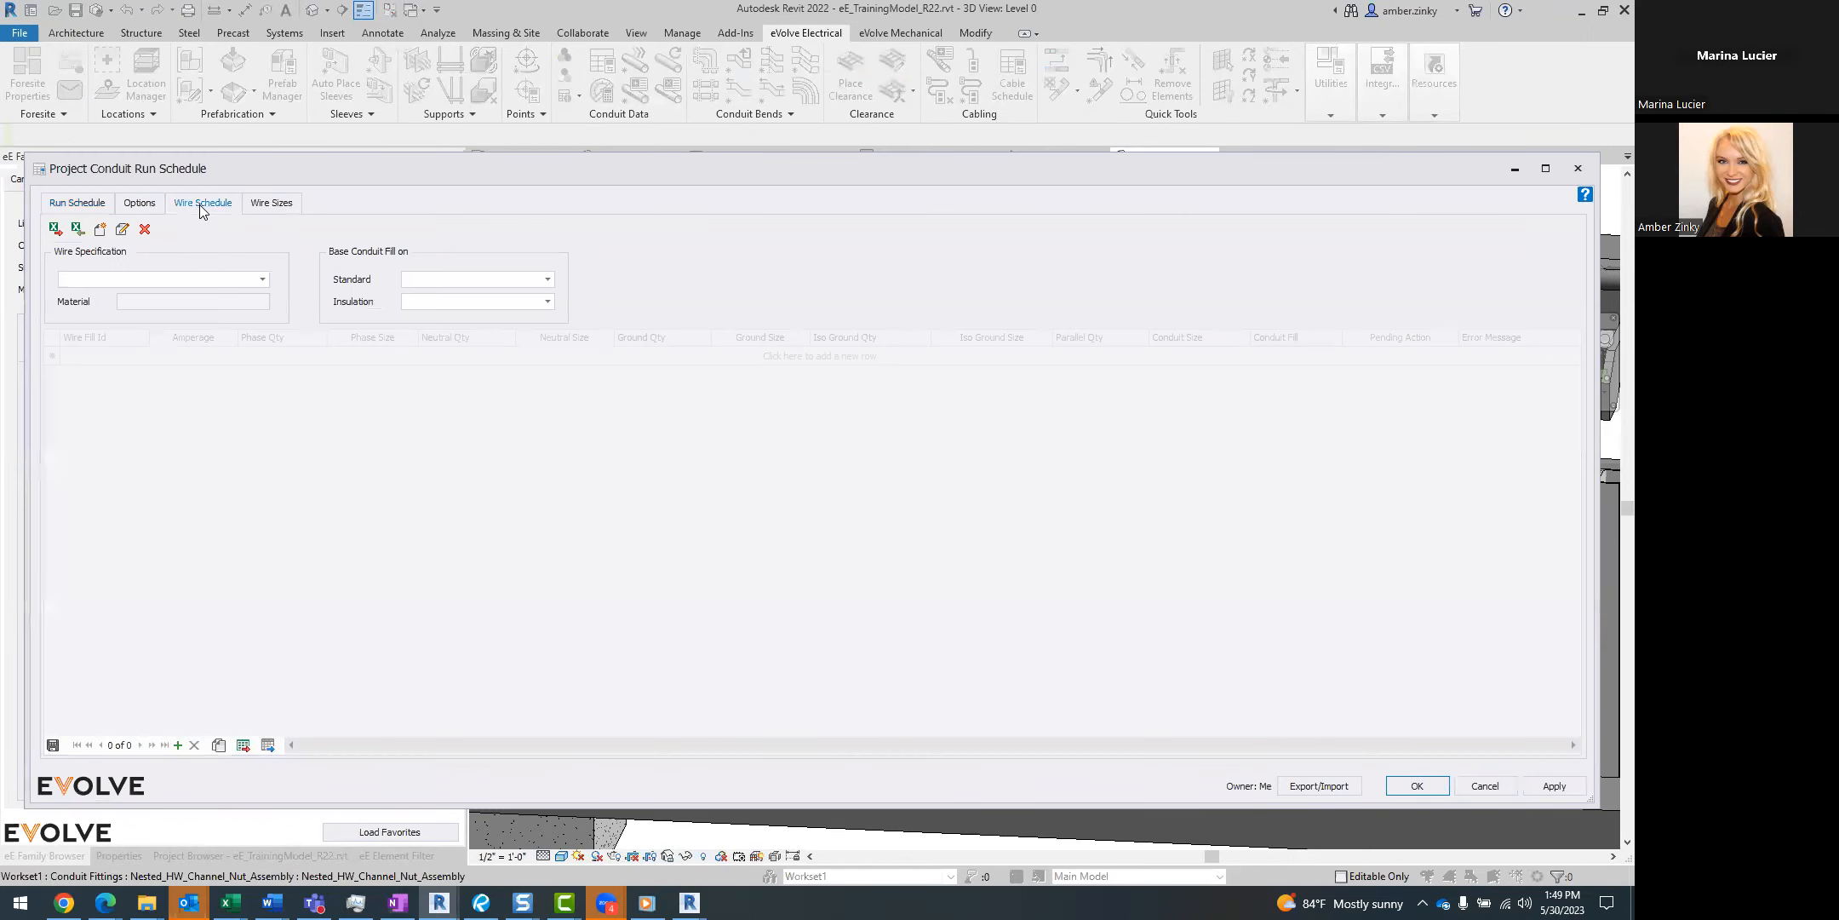
left_click(58, 206)
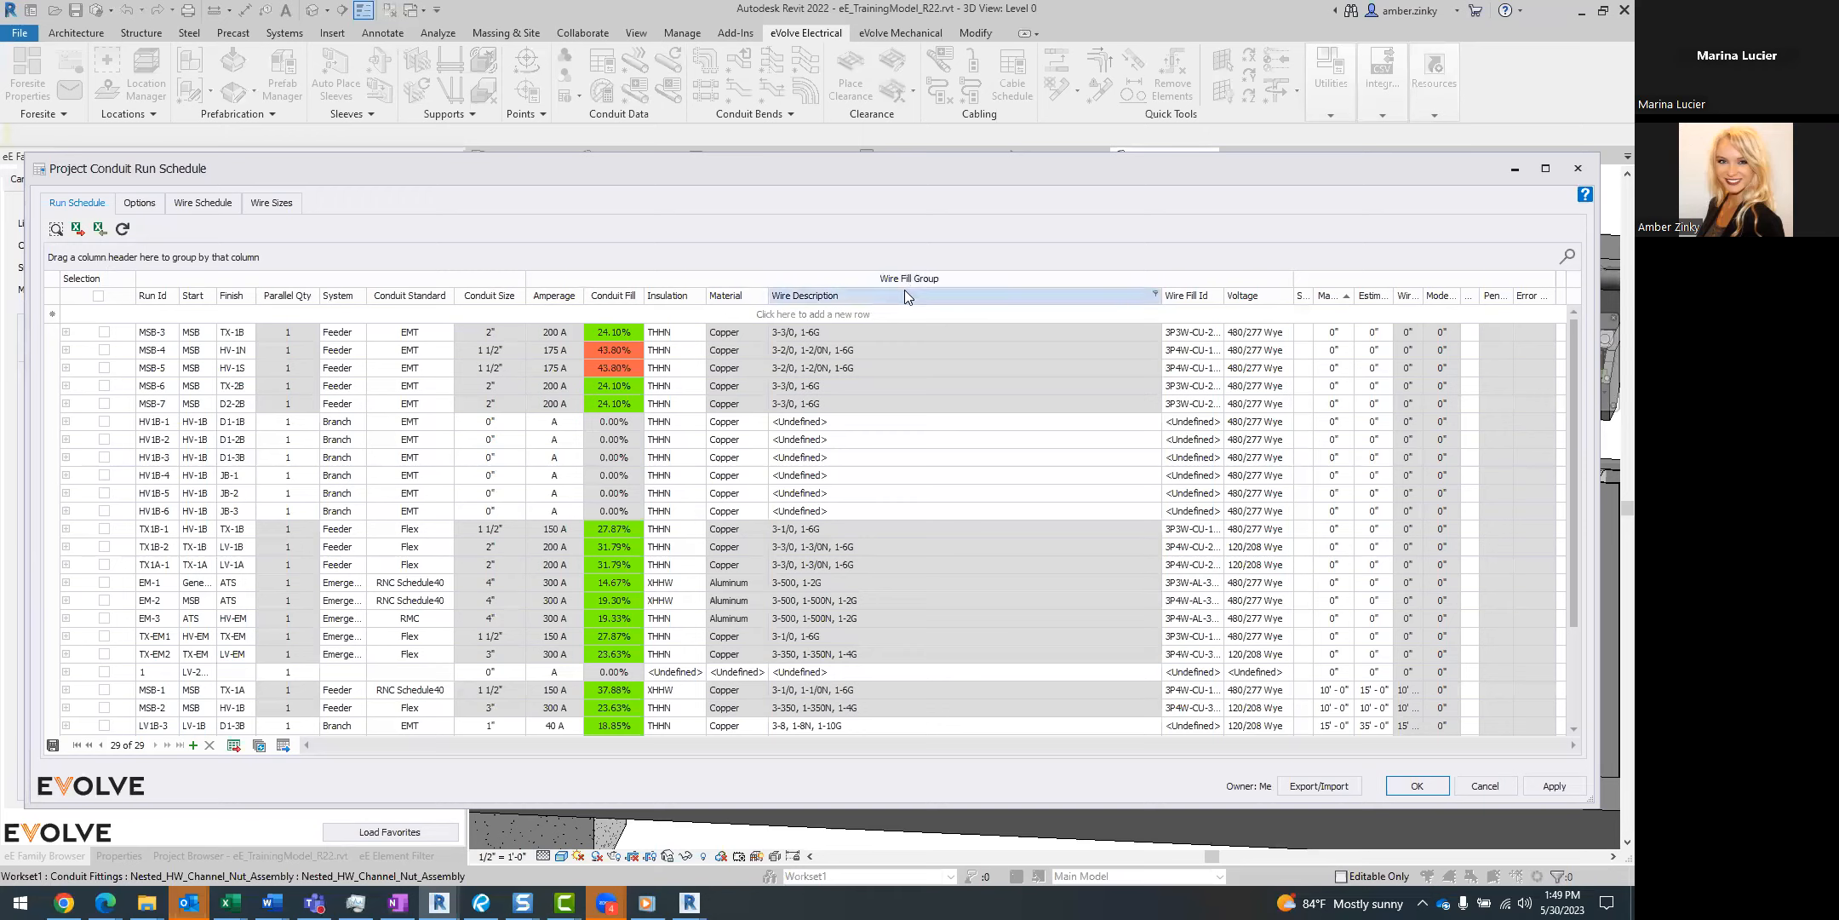
mouse_move(901, 302)
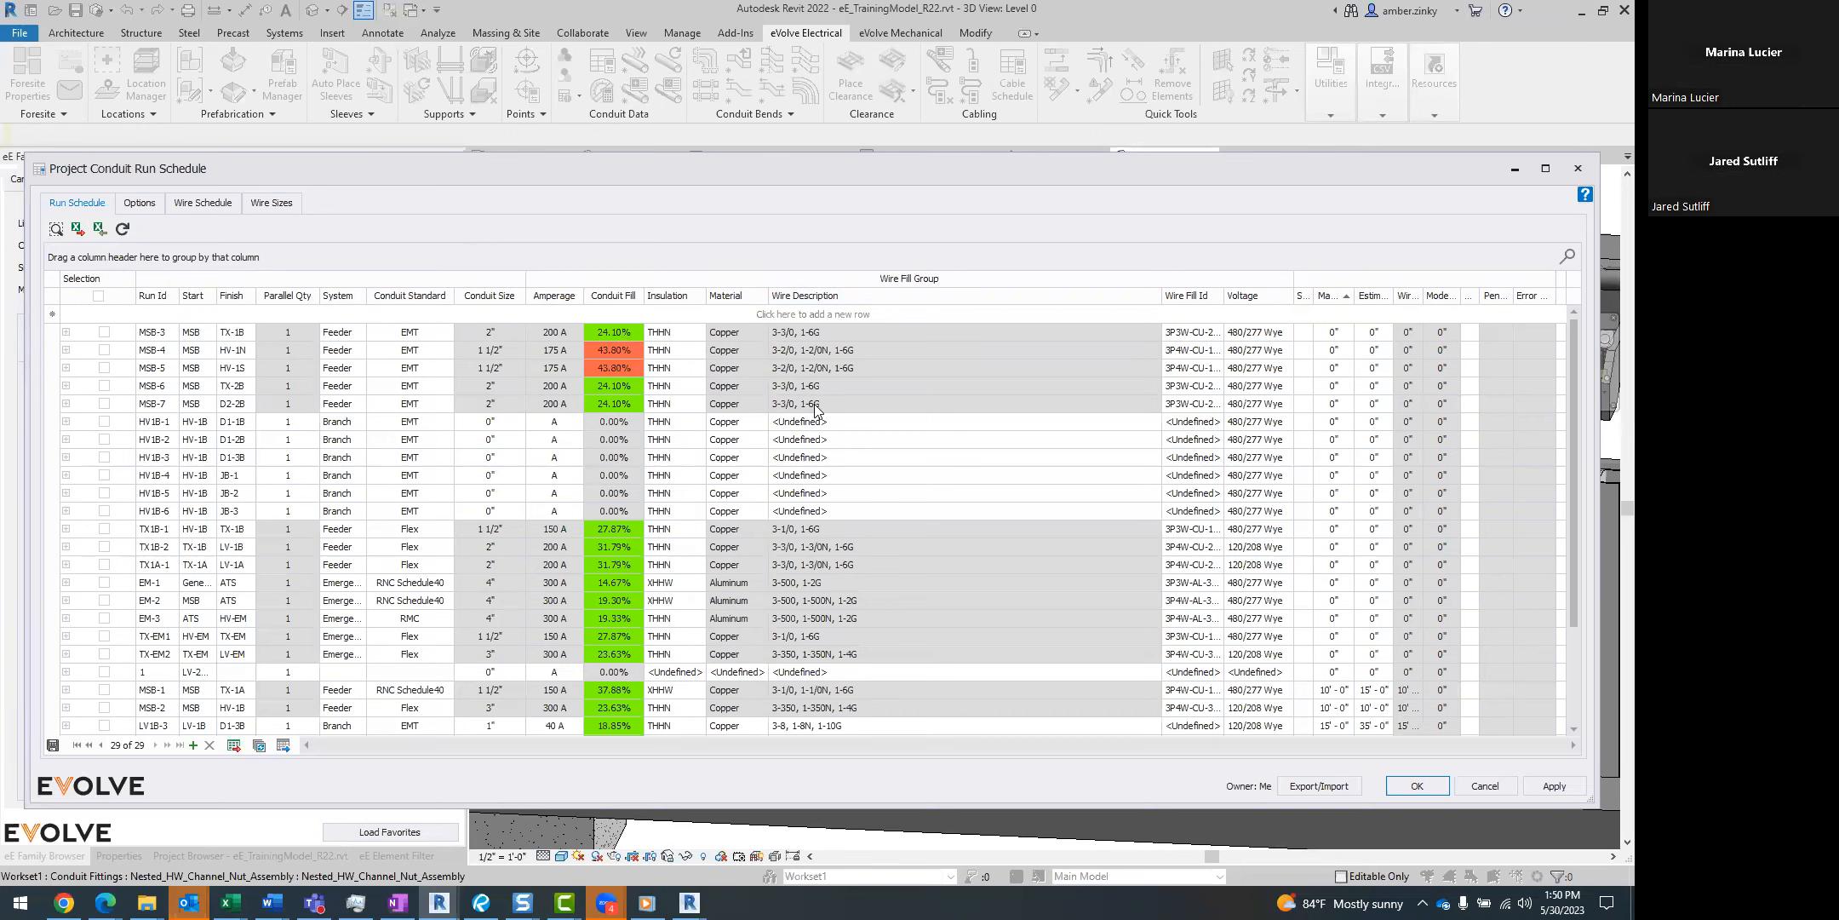
Narrow the Wire Description column of the run schedule and examine the makeup, estimated and wire length columns down to the last runs.
scroll(1032, 460, "down", 2)
scroll(1036, 464, "up", 2)
left_click_drag(1161, 297, 950, 309)
scroll(1295, 490, "down", 2)
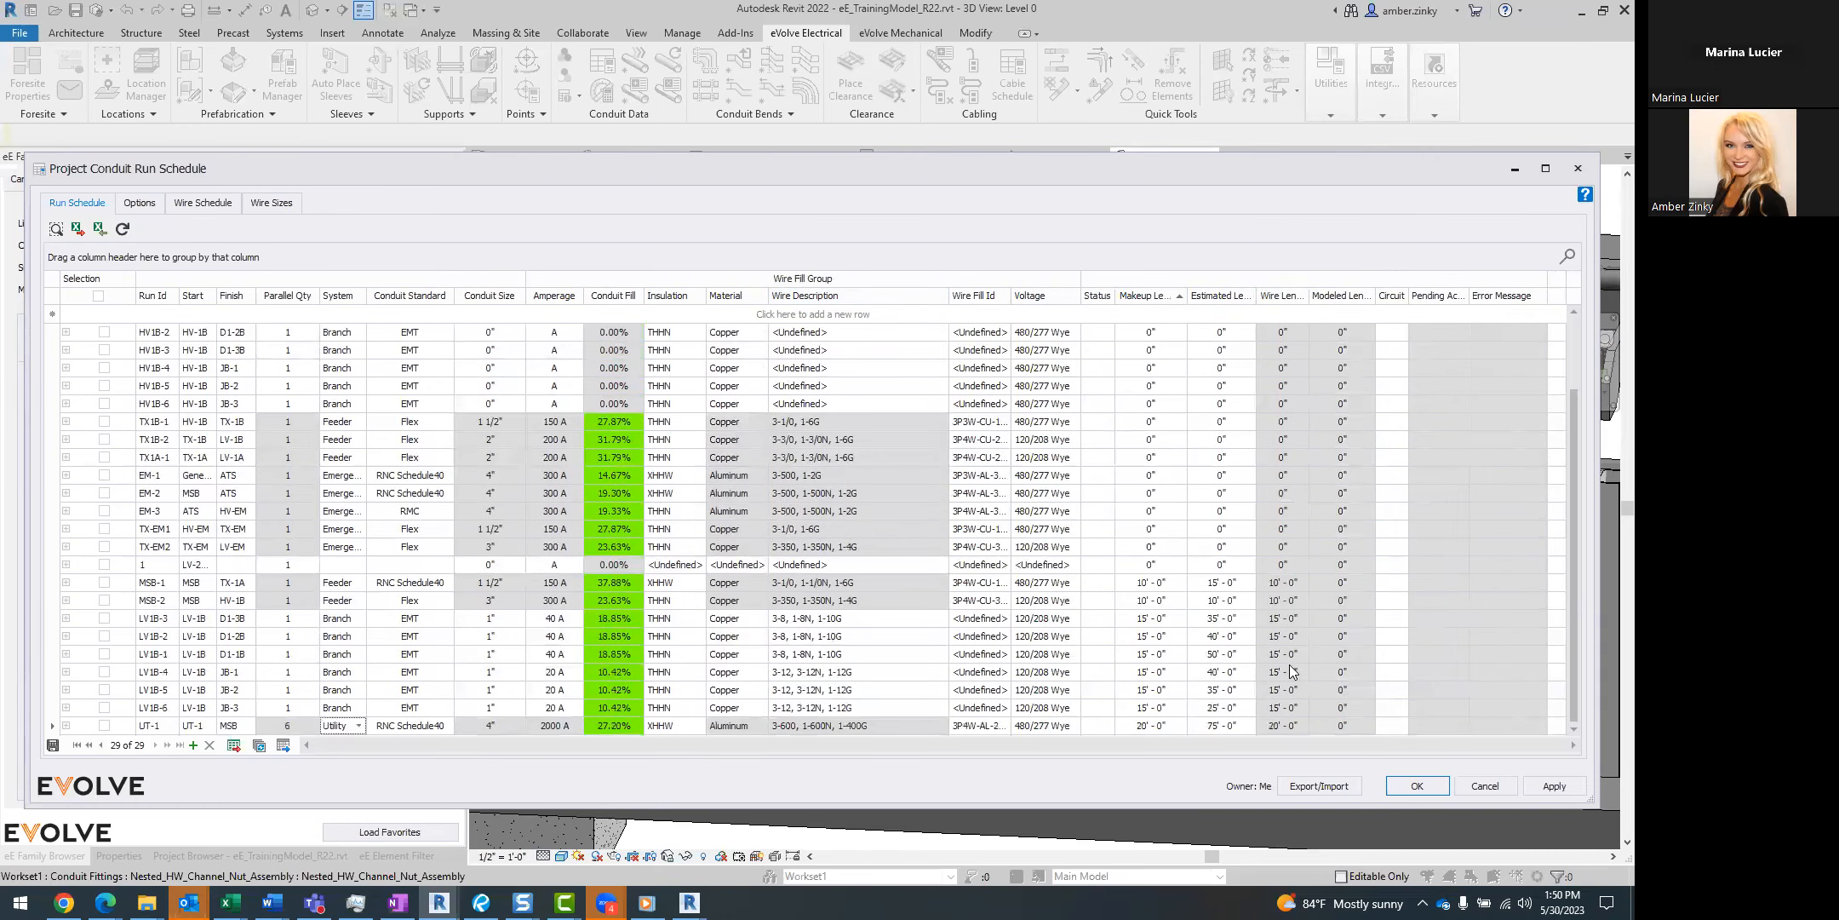